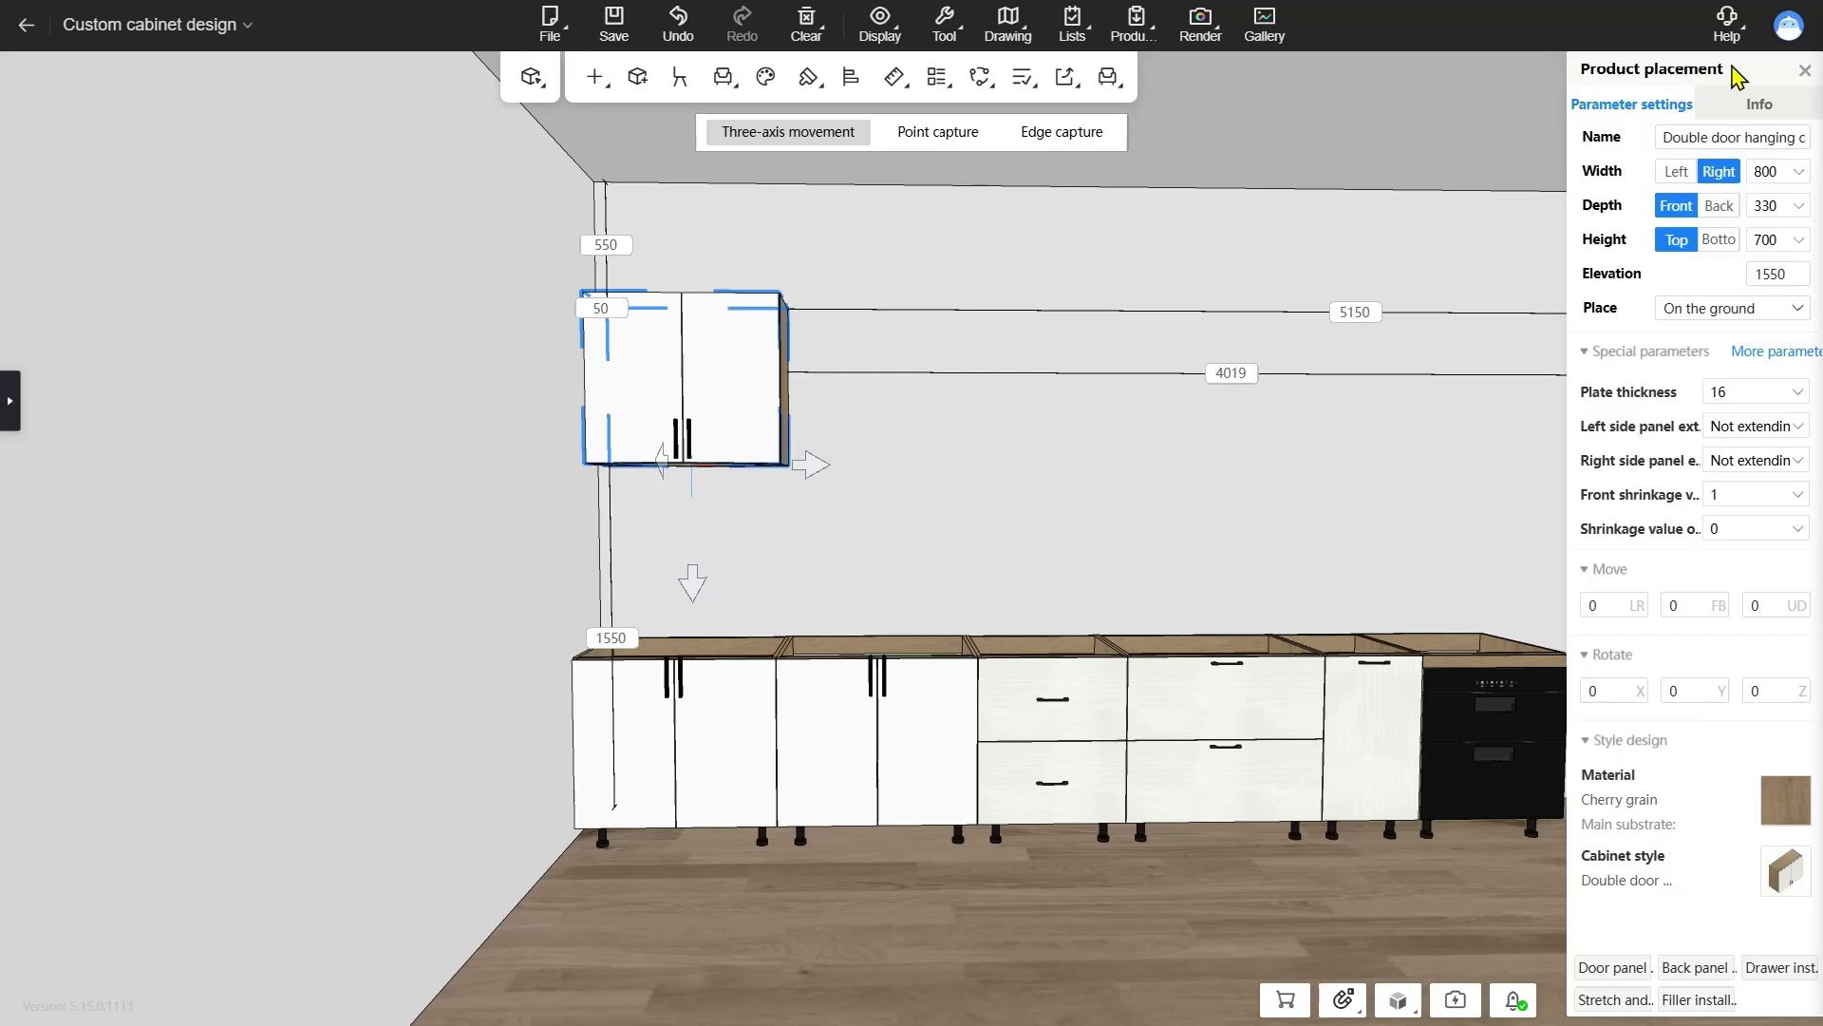
- Move the hanging cabinet's Product placement panel aside and close it
{"action": "left_click_drag", "start_coordinate": [1729, 72], "coordinate": [1640, 70]}
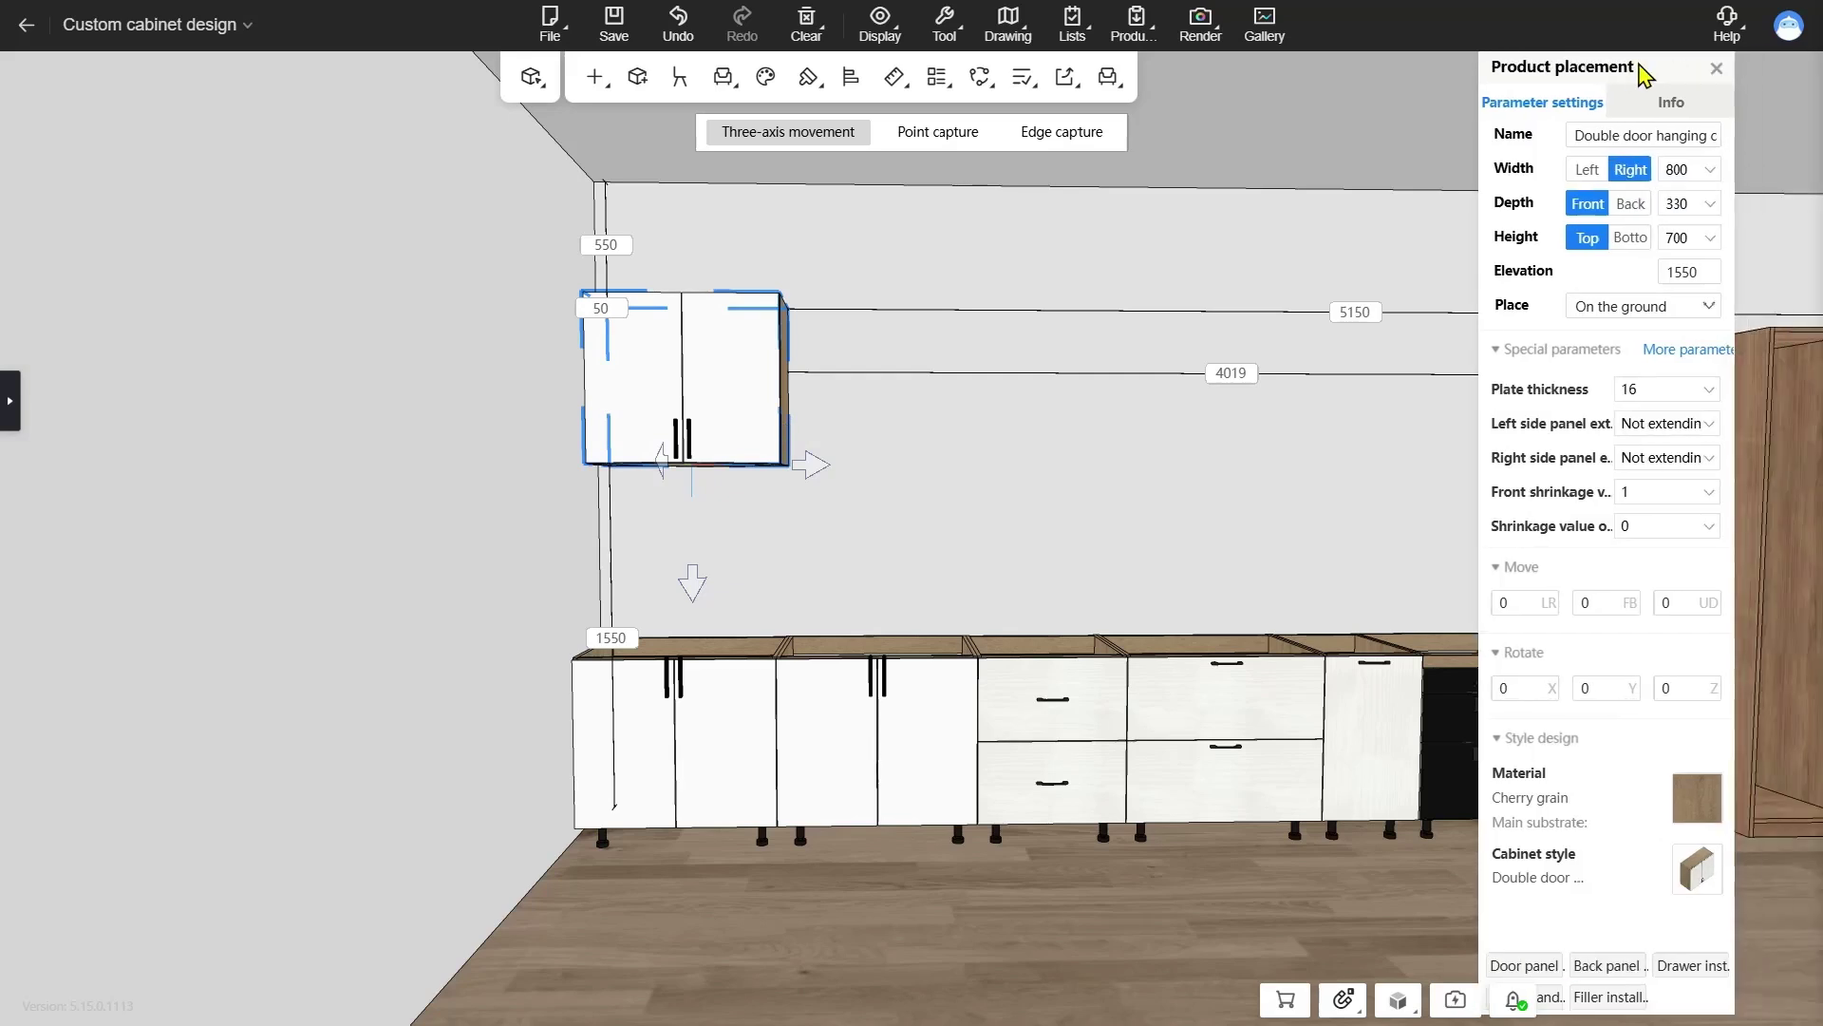
{"action": "left_click", "coordinate": [1717, 74]}
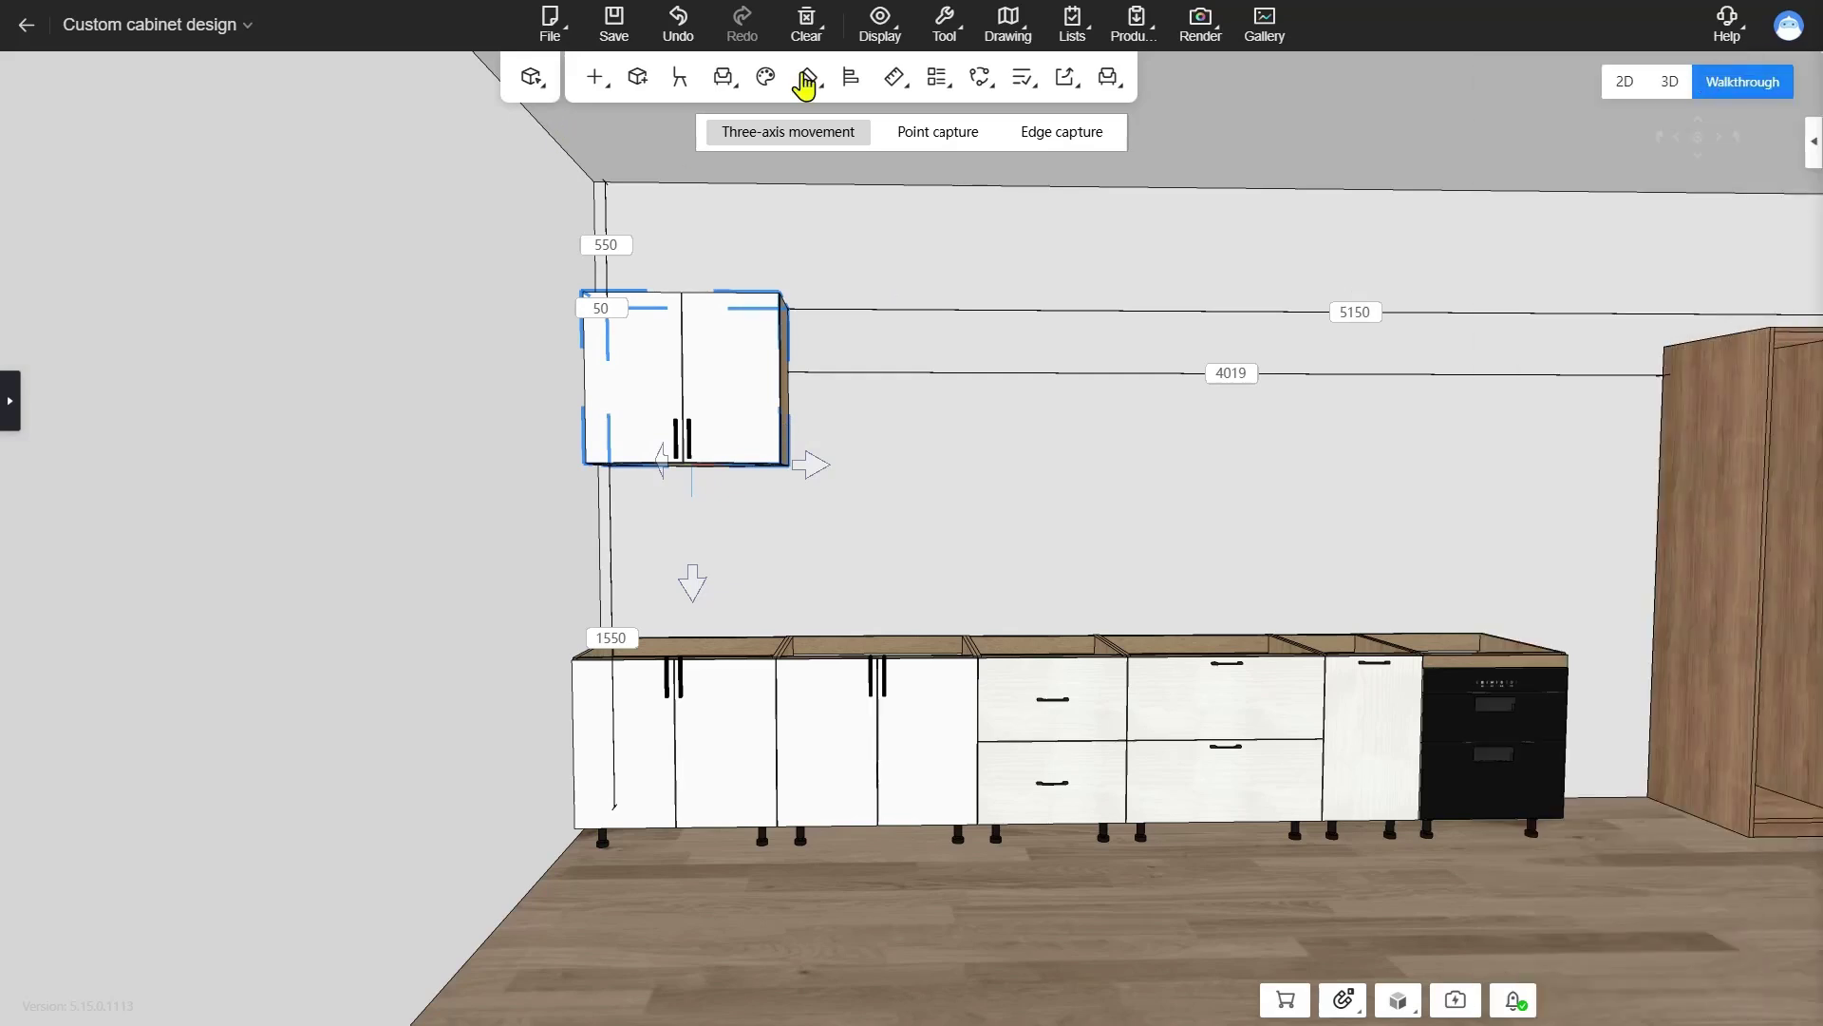
{"action": "mouse_move", "coordinate": [1109, 93]}
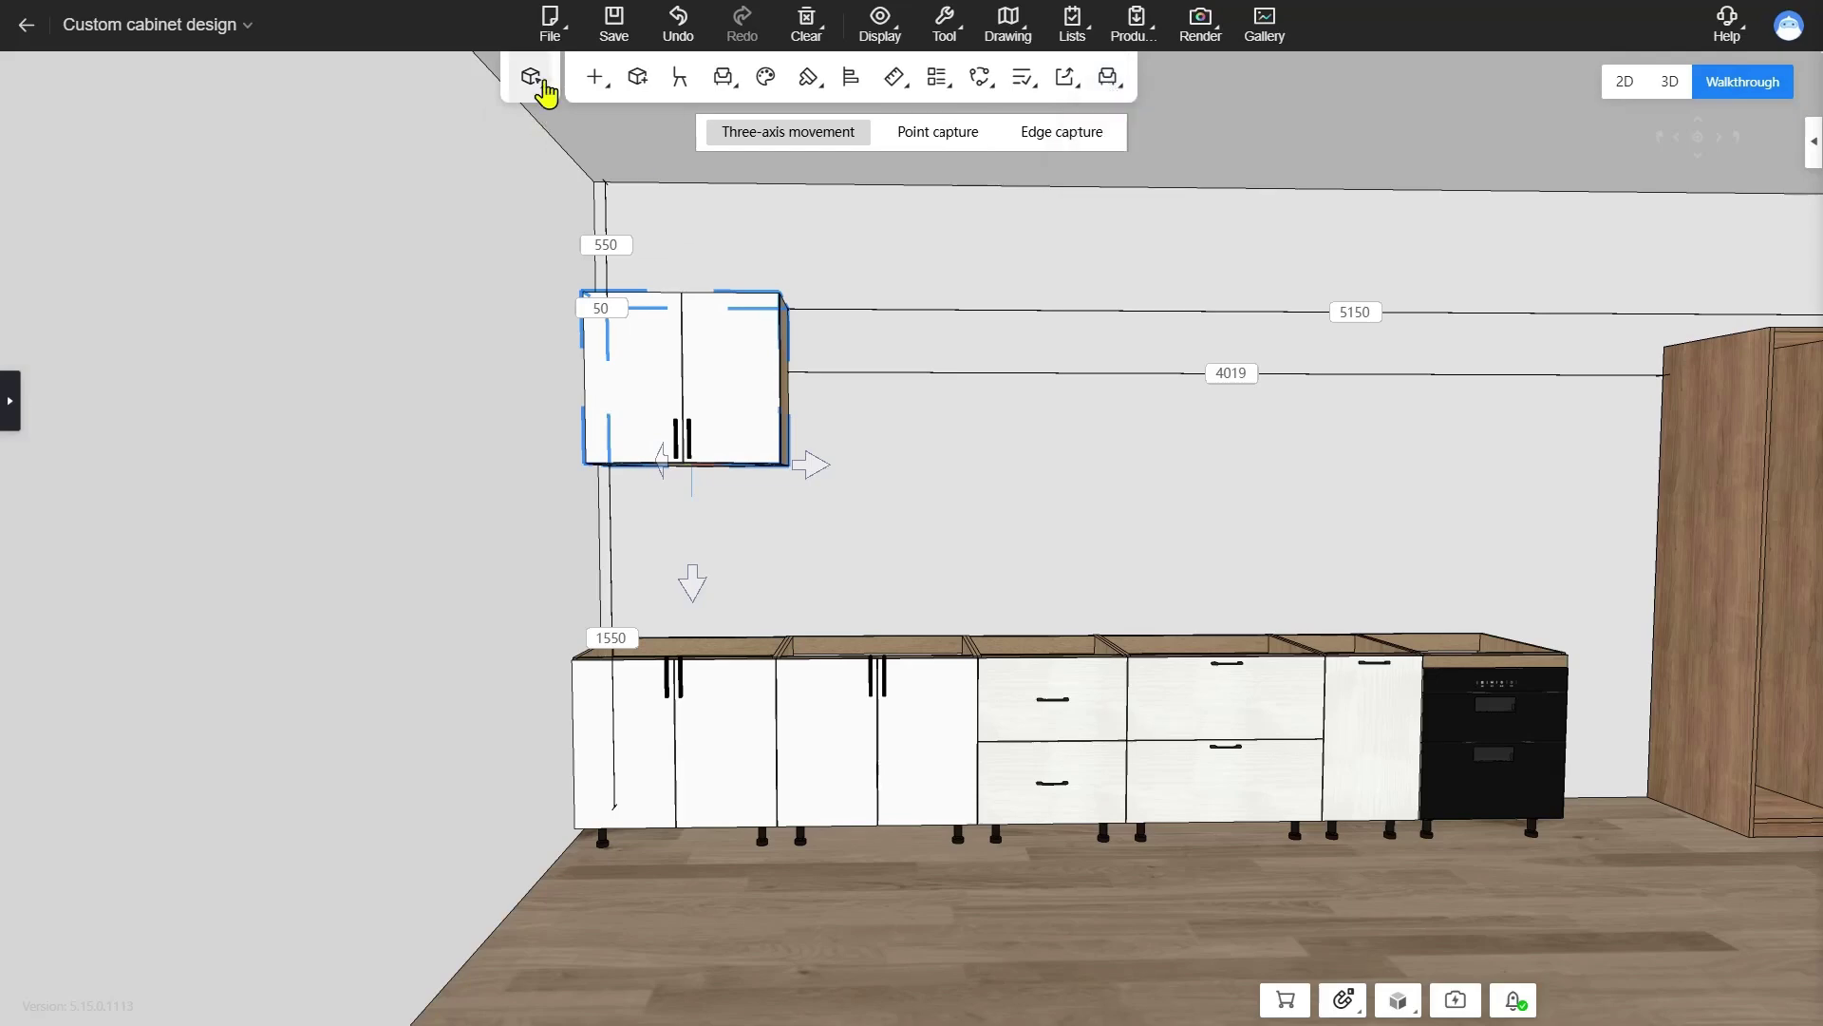
{"action": "mouse_move", "coordinate": [545, 91]}
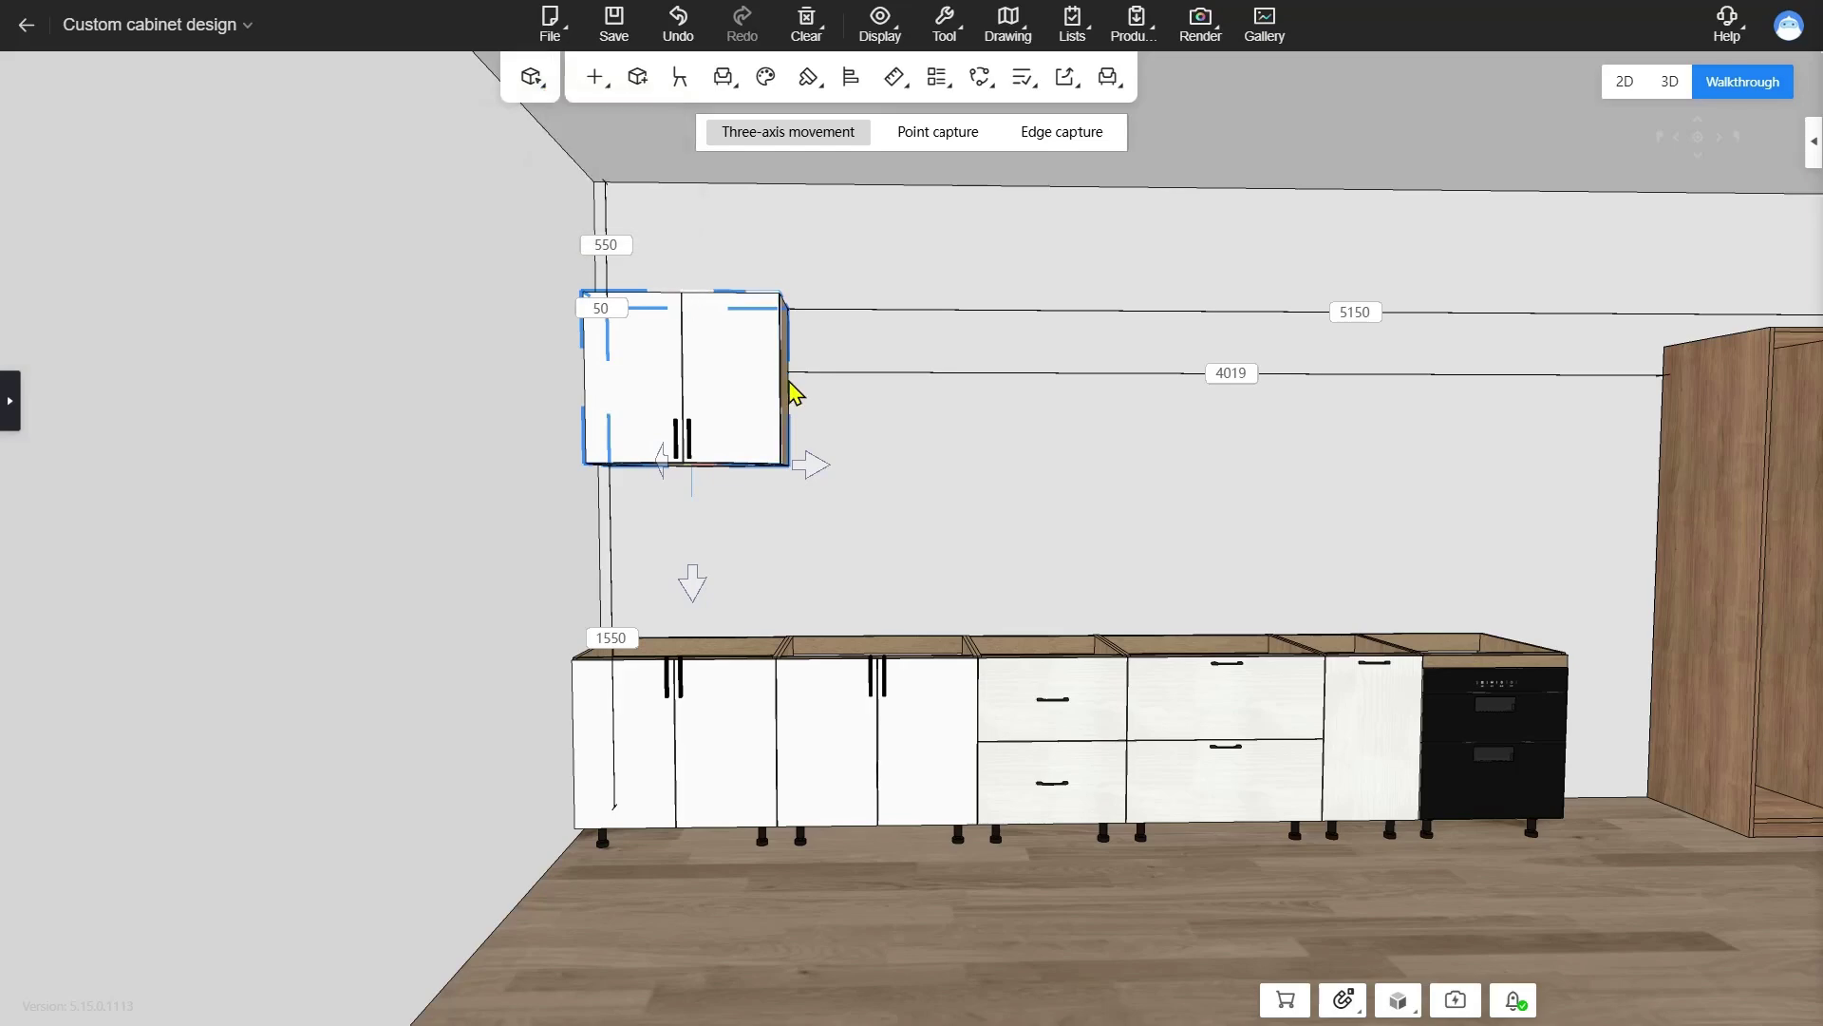
- Select the double door hanging cabinet, switch to panel selection mode and pick its right side panel
{"action": "left_click", "coordinate": [792, 422]}
{"action": "scroll", "coordinate": [799, 399], "scroll_direction": "up", "scroll_amount": 5}
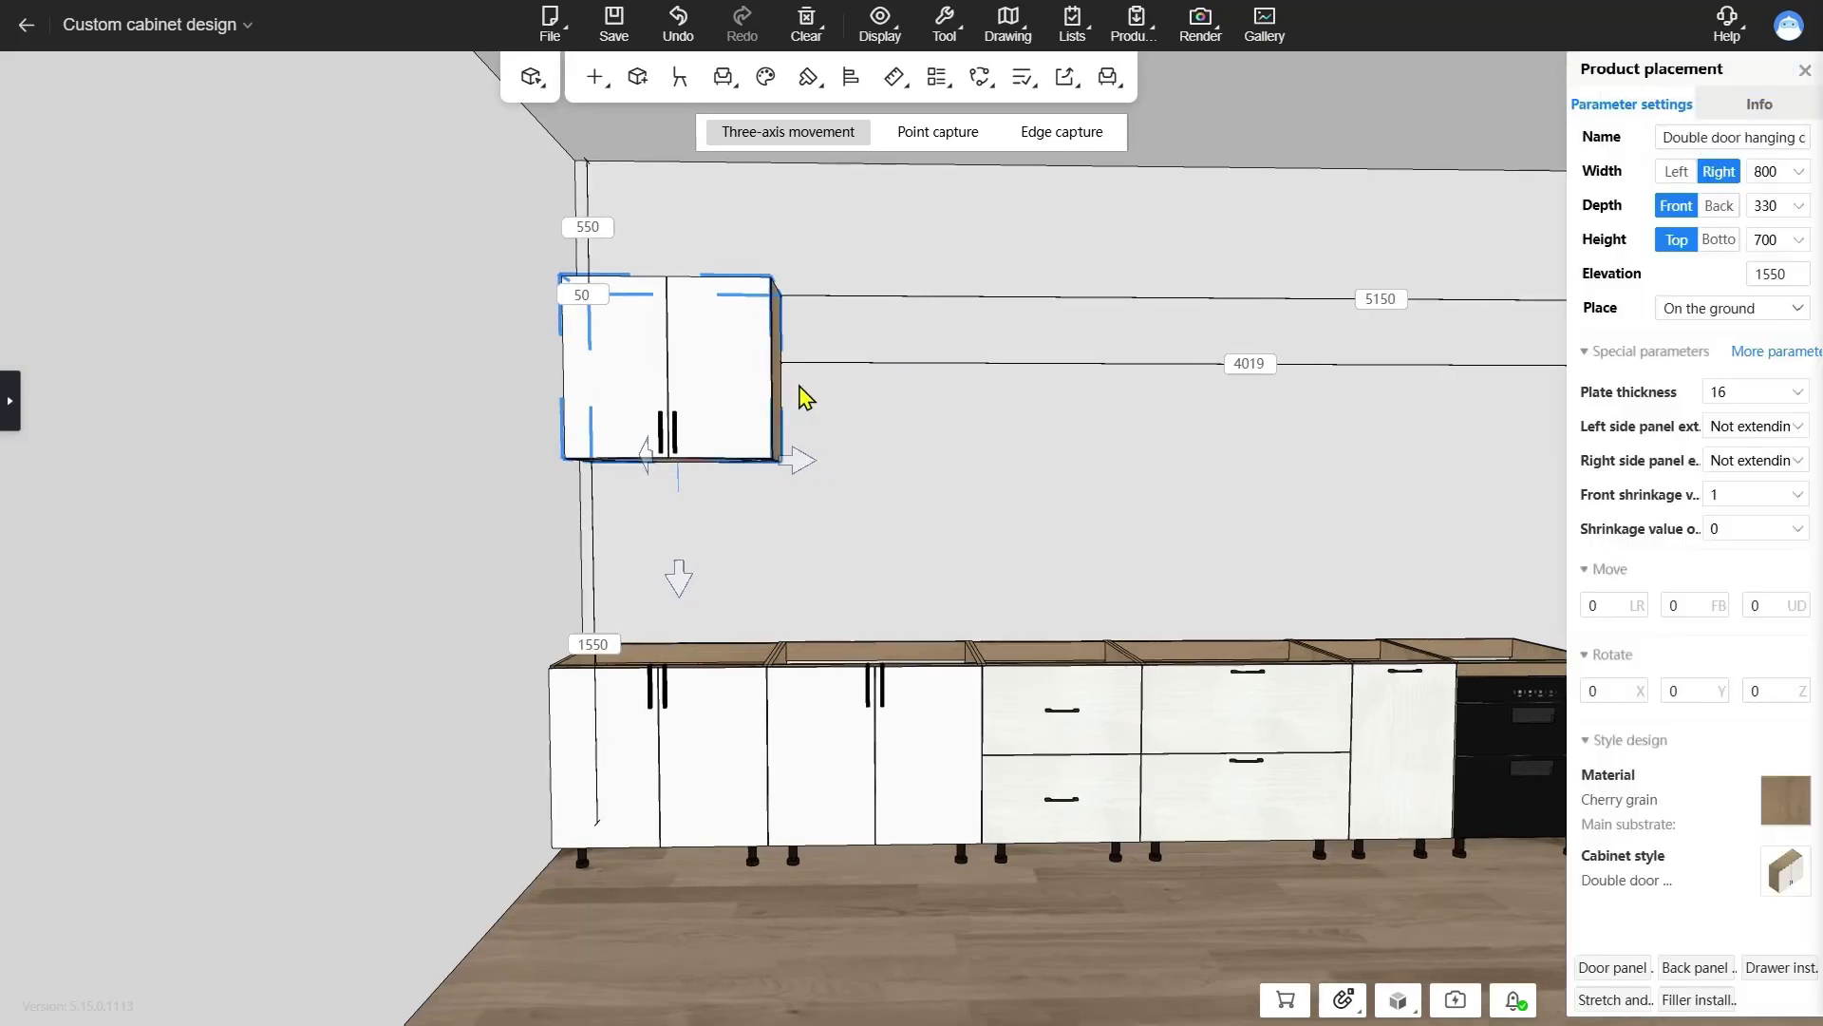
{"action": "scroll", "coordinate": [805, 437], "scroll_direction": "up", "scroll_amount": 2}
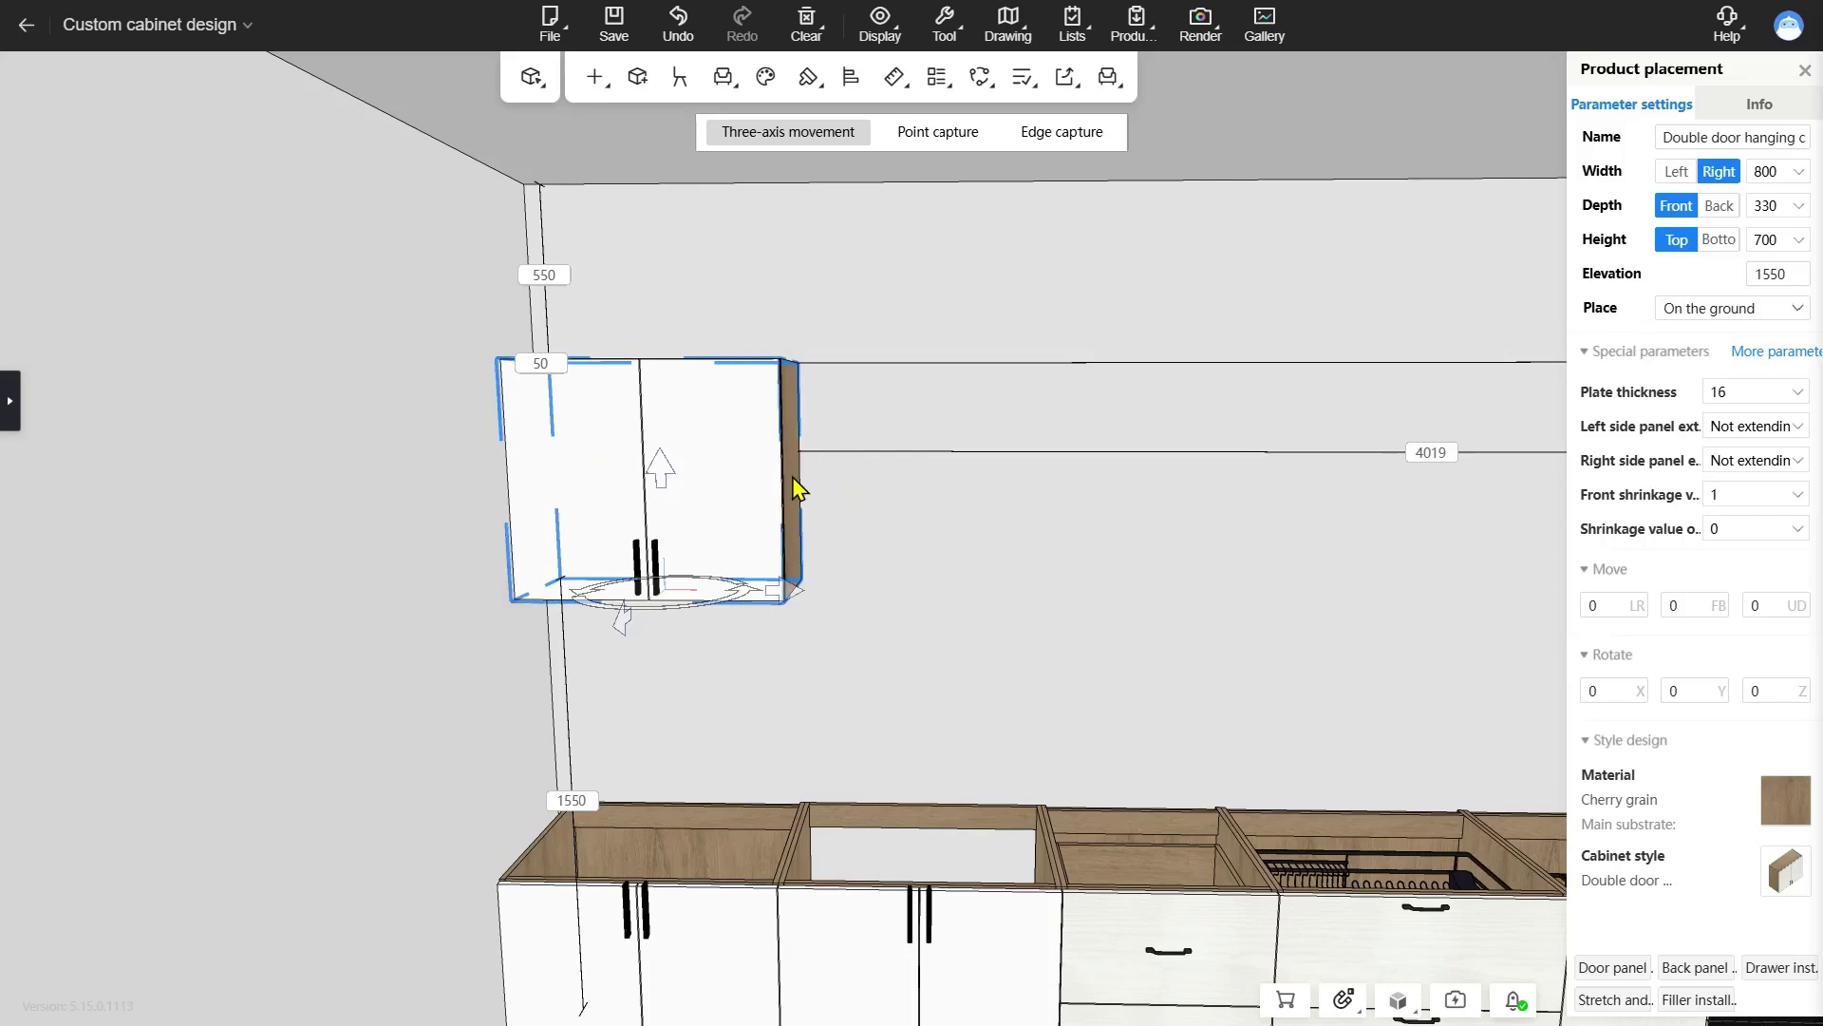
{"action": "left_click", "coordinate": [531, 76]}
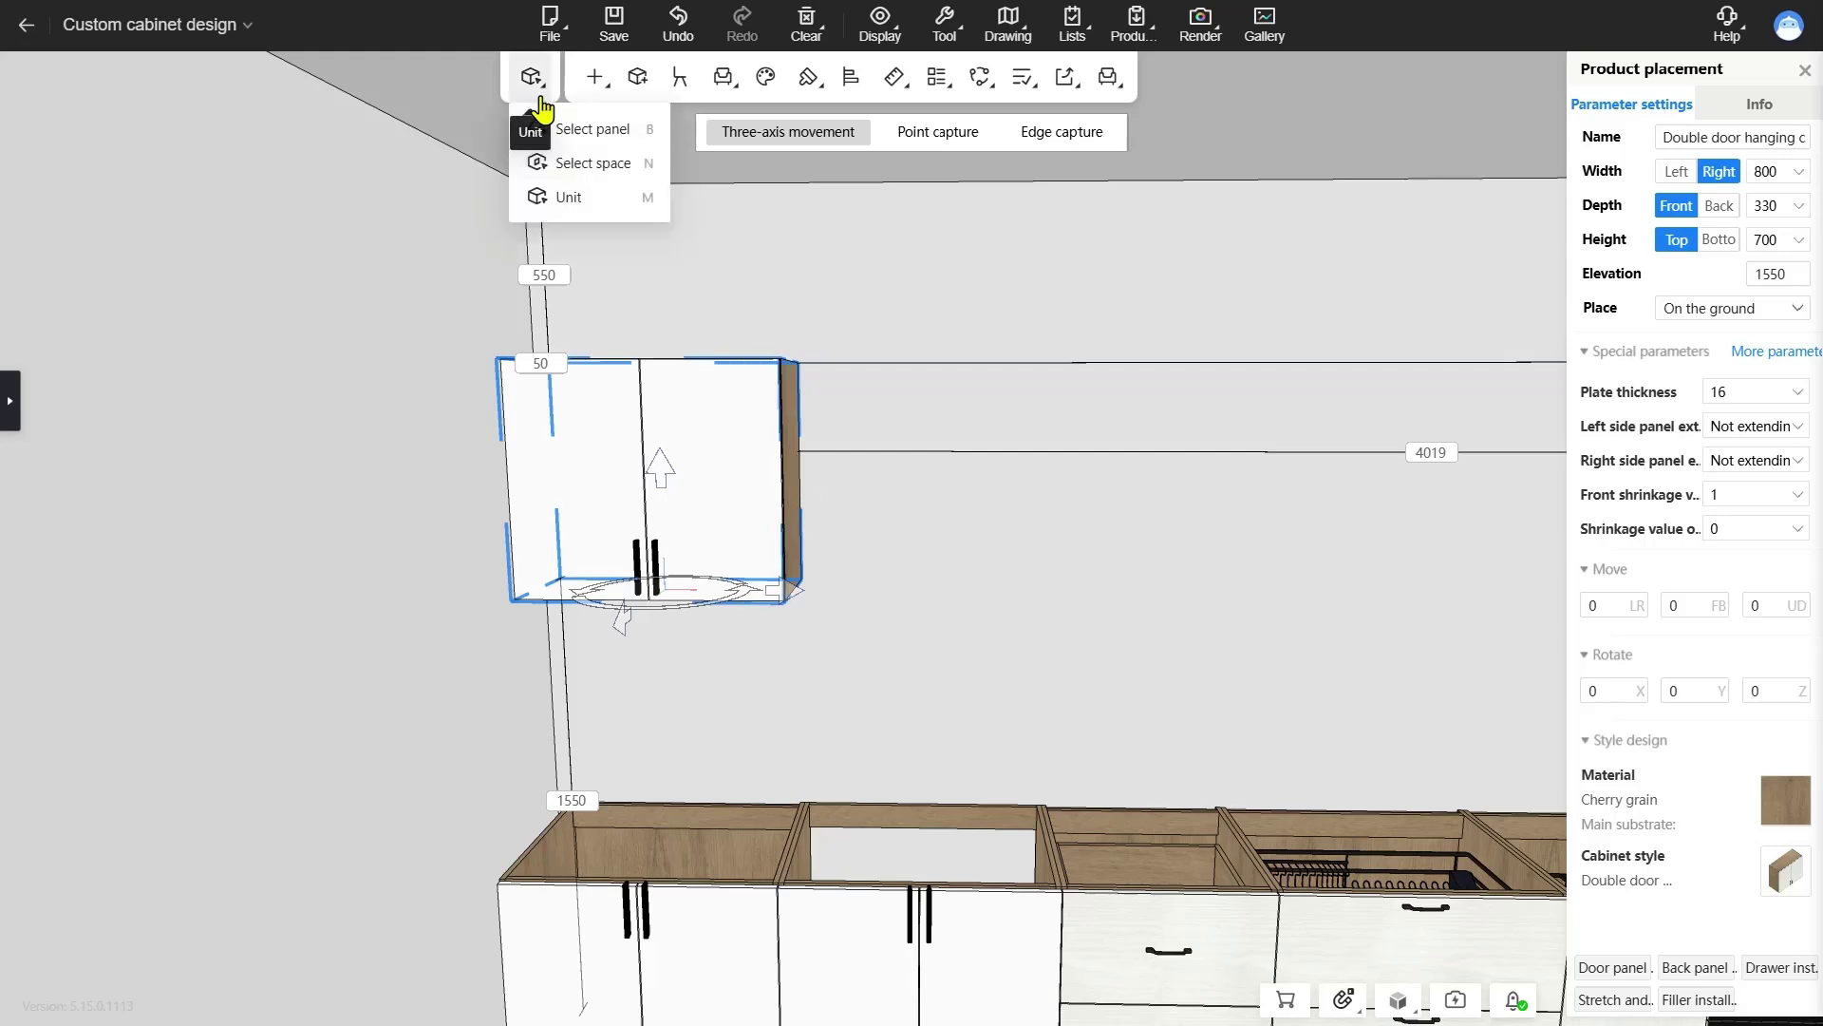
{"action": "left_click", "coordinate": [594, 142]}
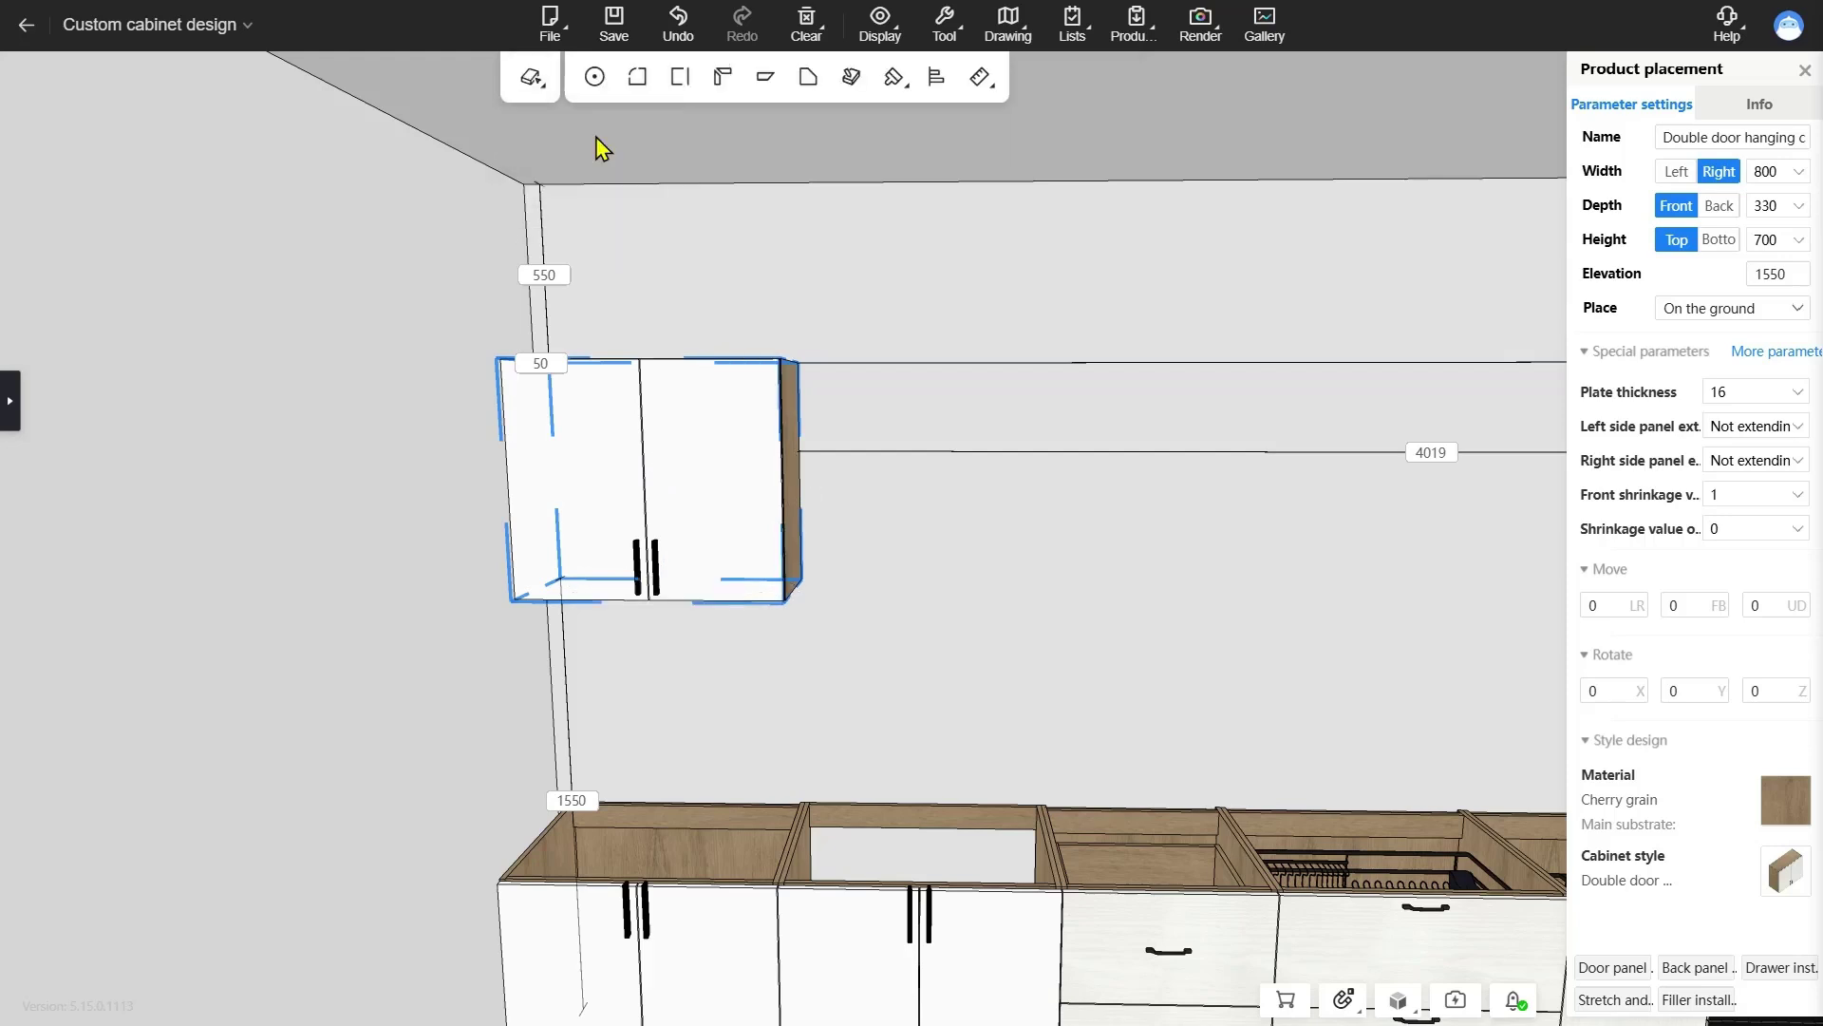
{"action": "left_click", "coordinate": [788, 438]}
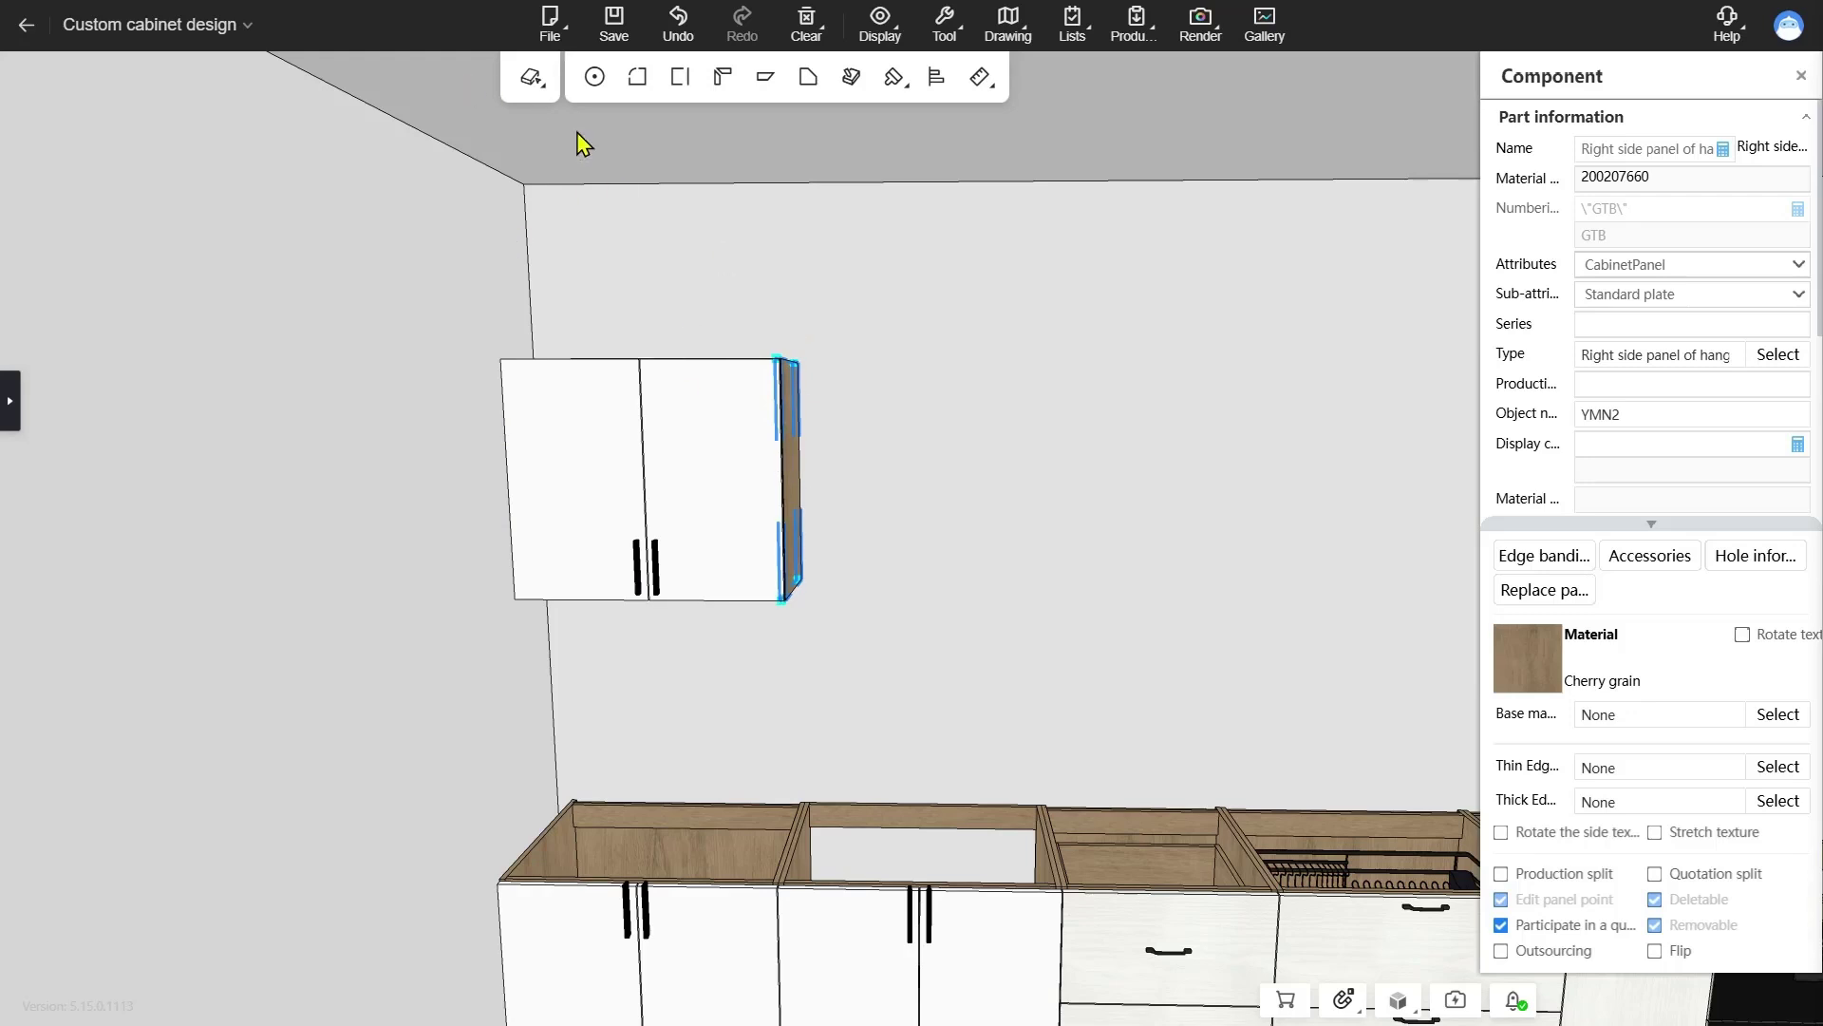
- Return to unit selection mode and select the hanging cabinet's right door leaf, followed by the whole cabinet
{"action": "left_click", "coordinate": [530, 78]}
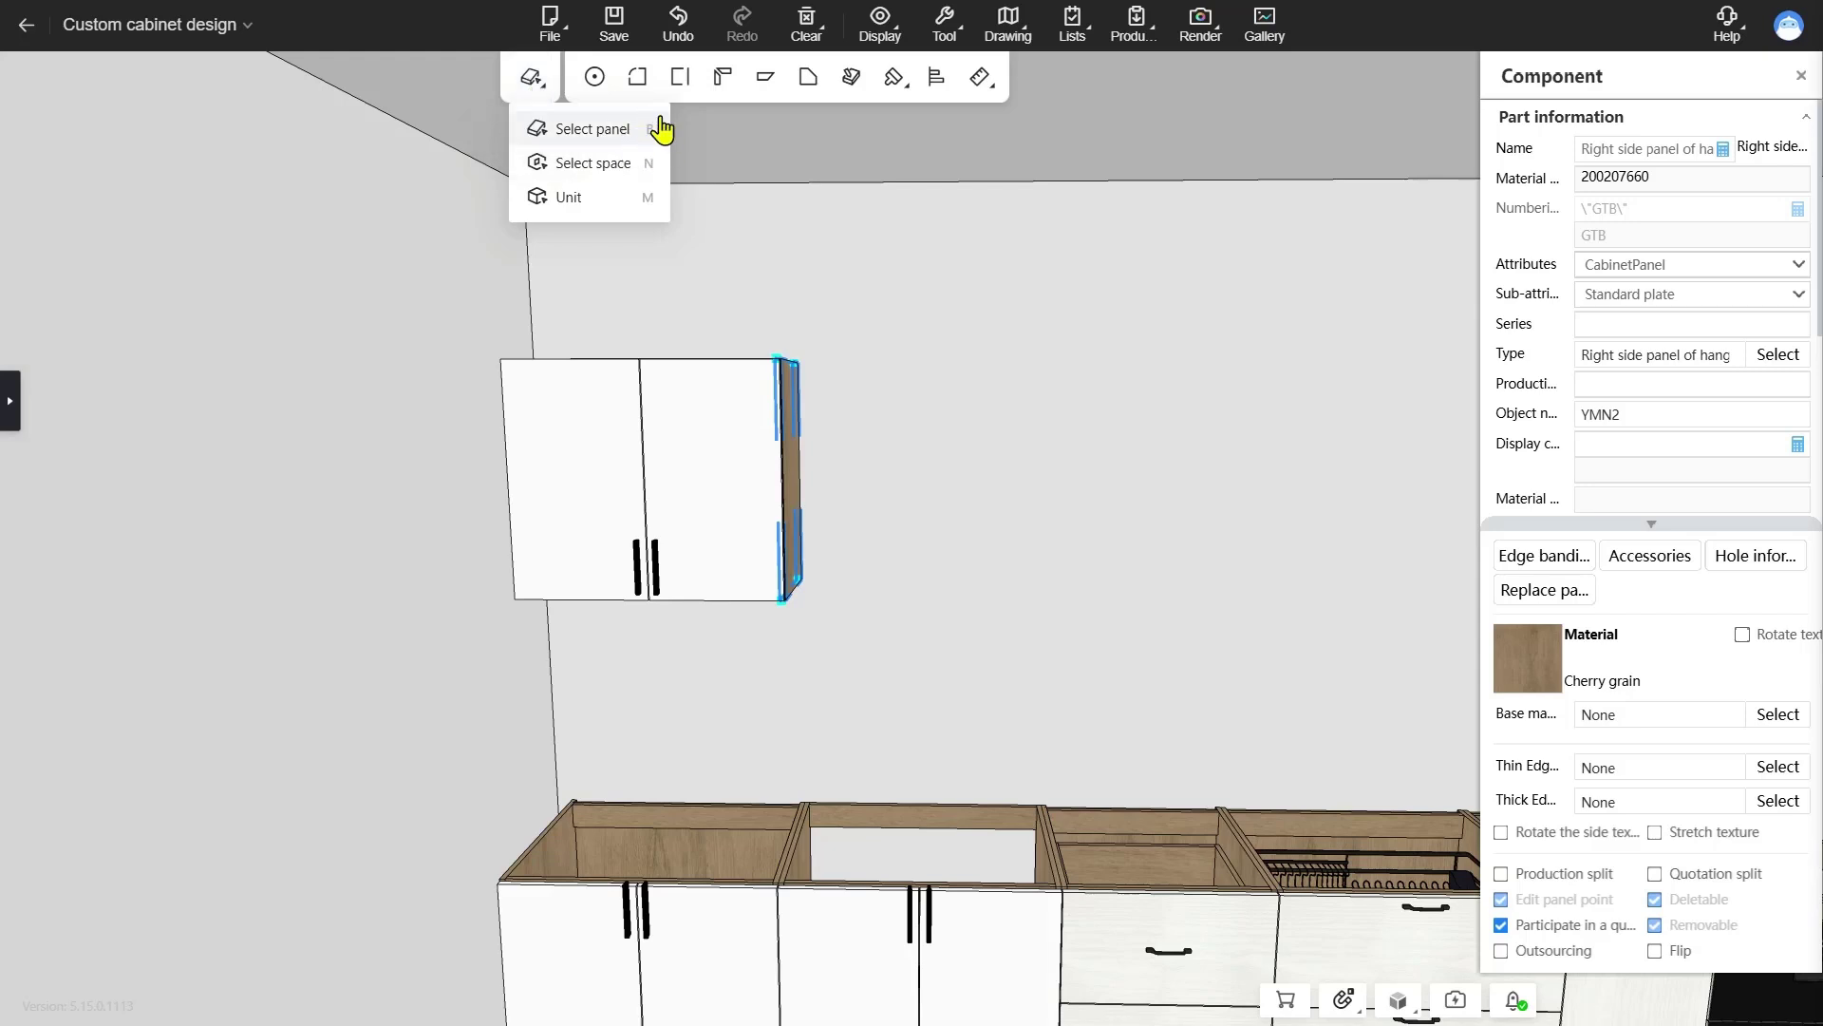
{"action": "left_click", "coordinate": [643, 141]}
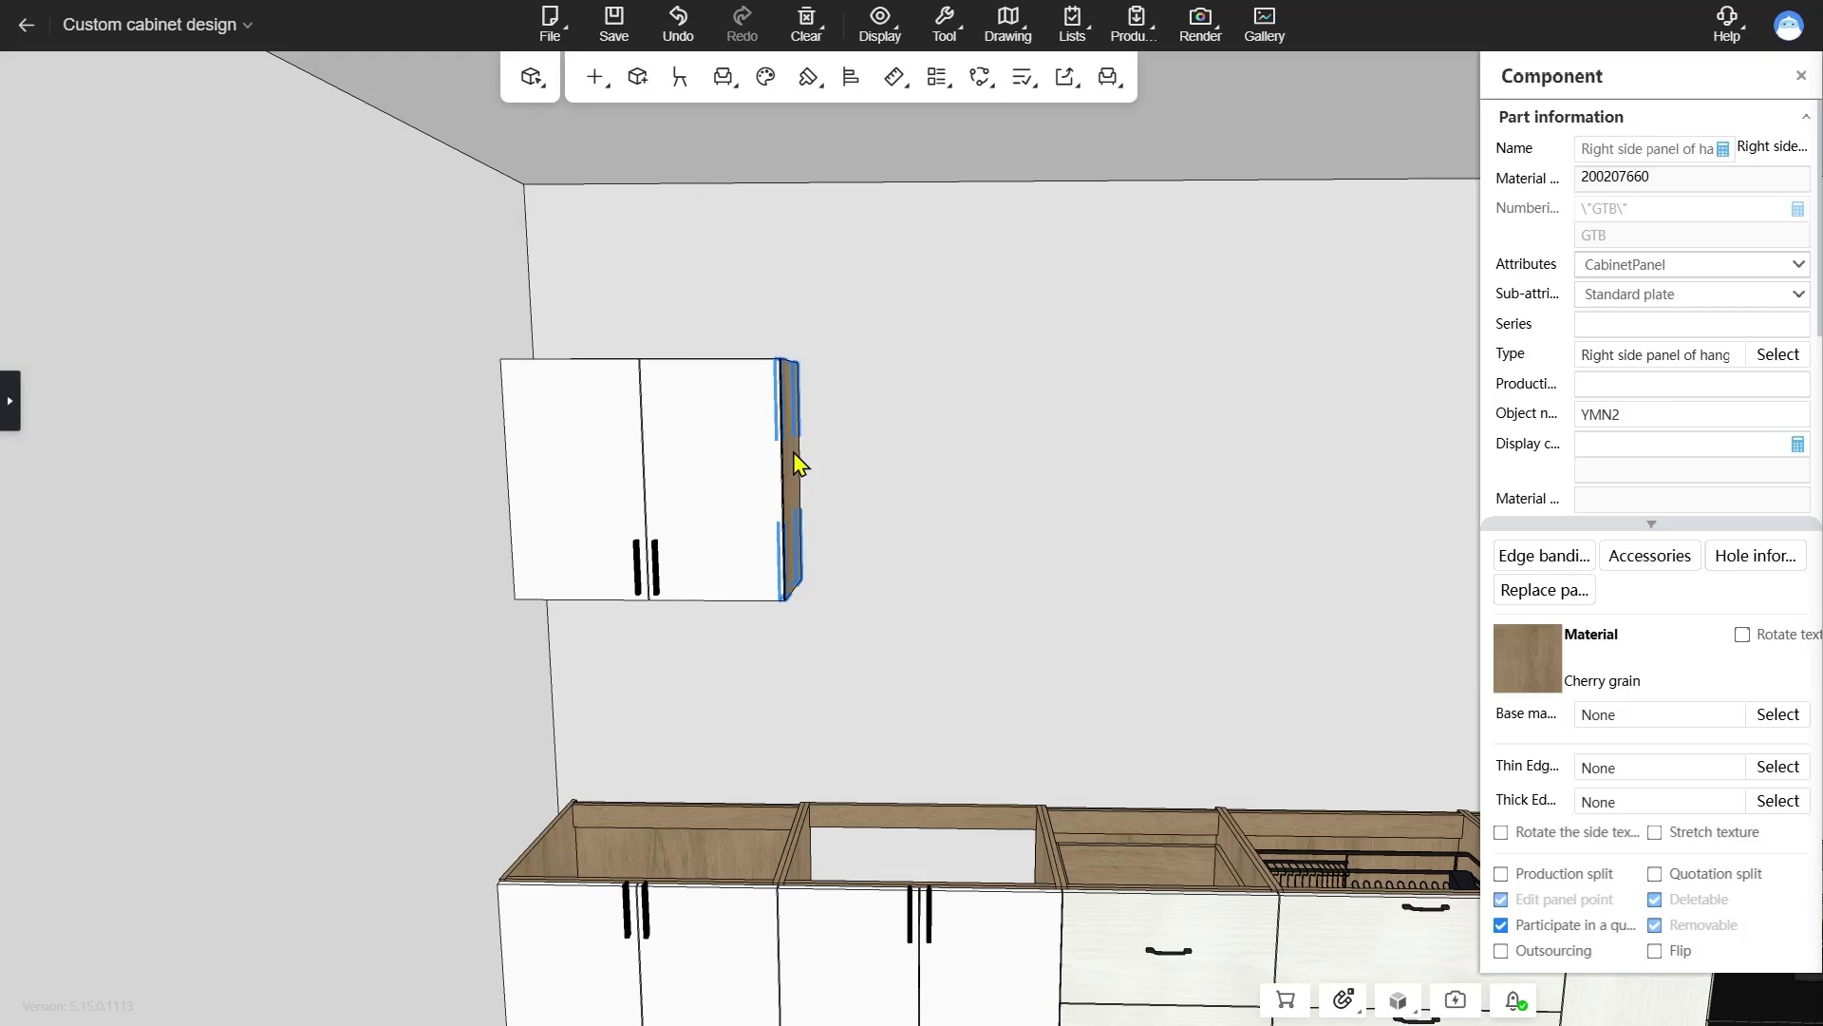
{"action": "left_click", "coordinate": [537, 80]}
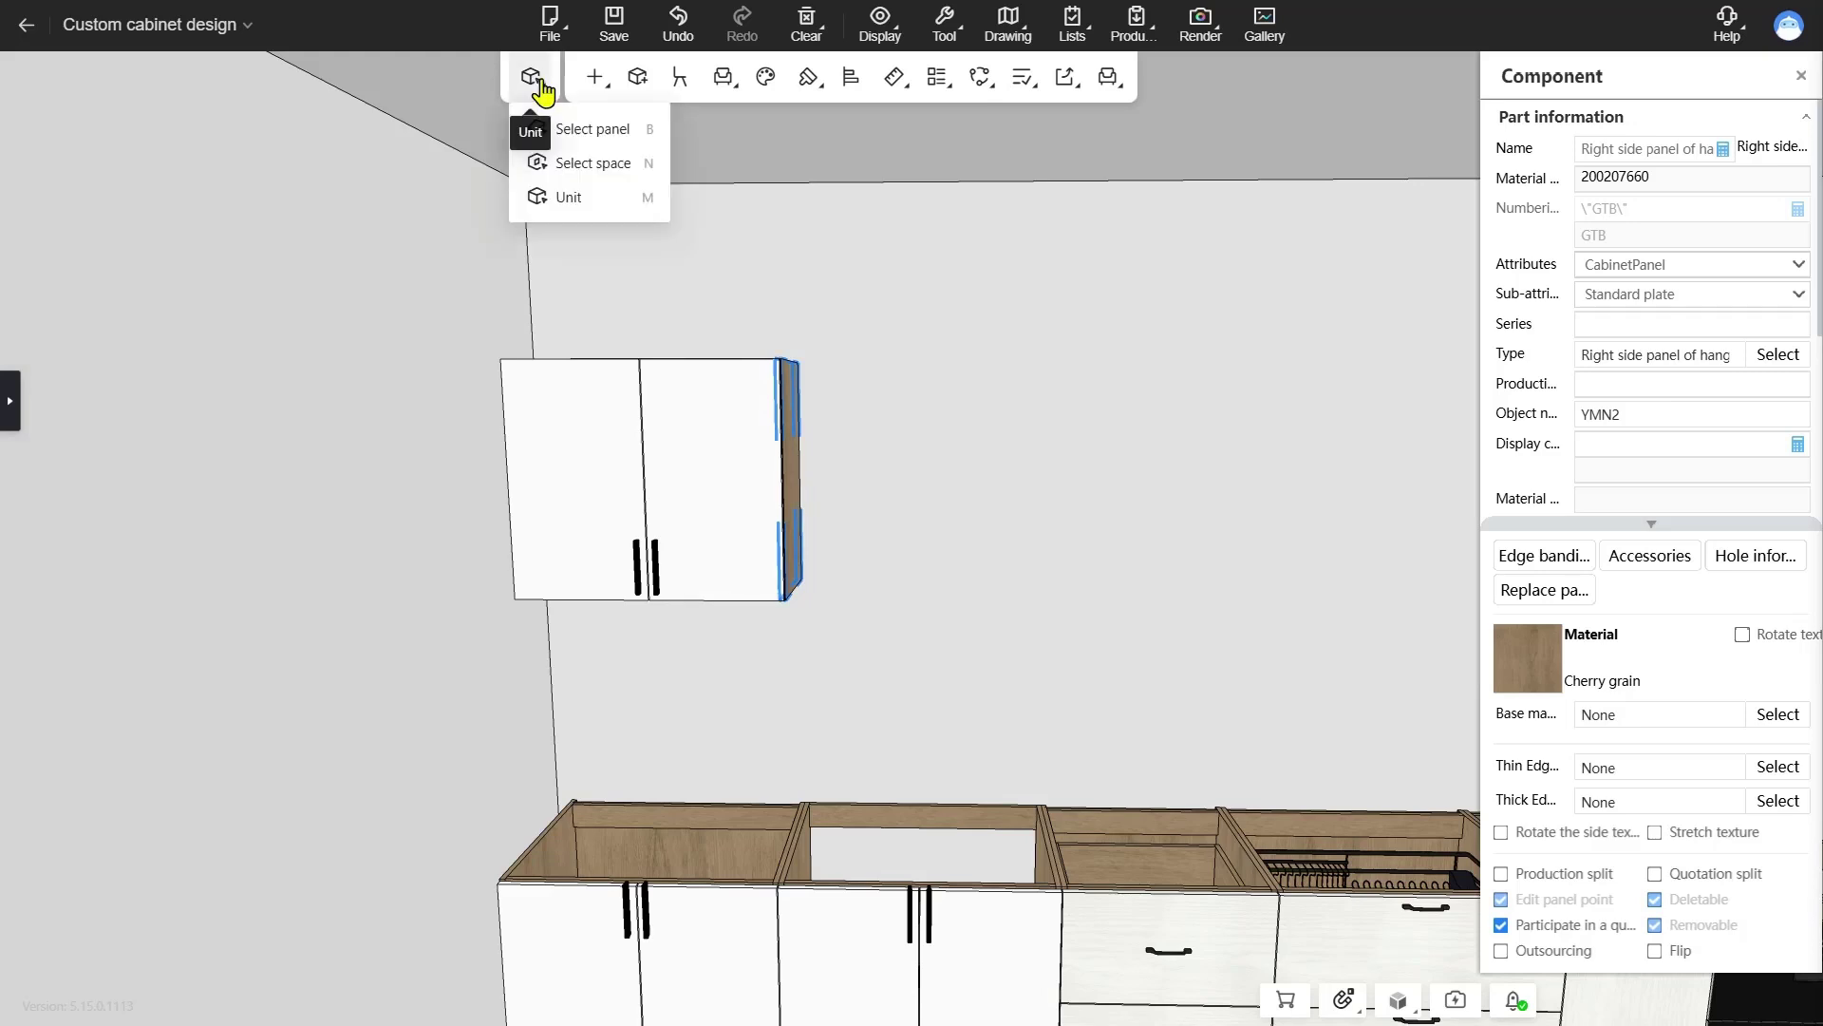
{"action": "left_click", "coordinate": [714, 501]}
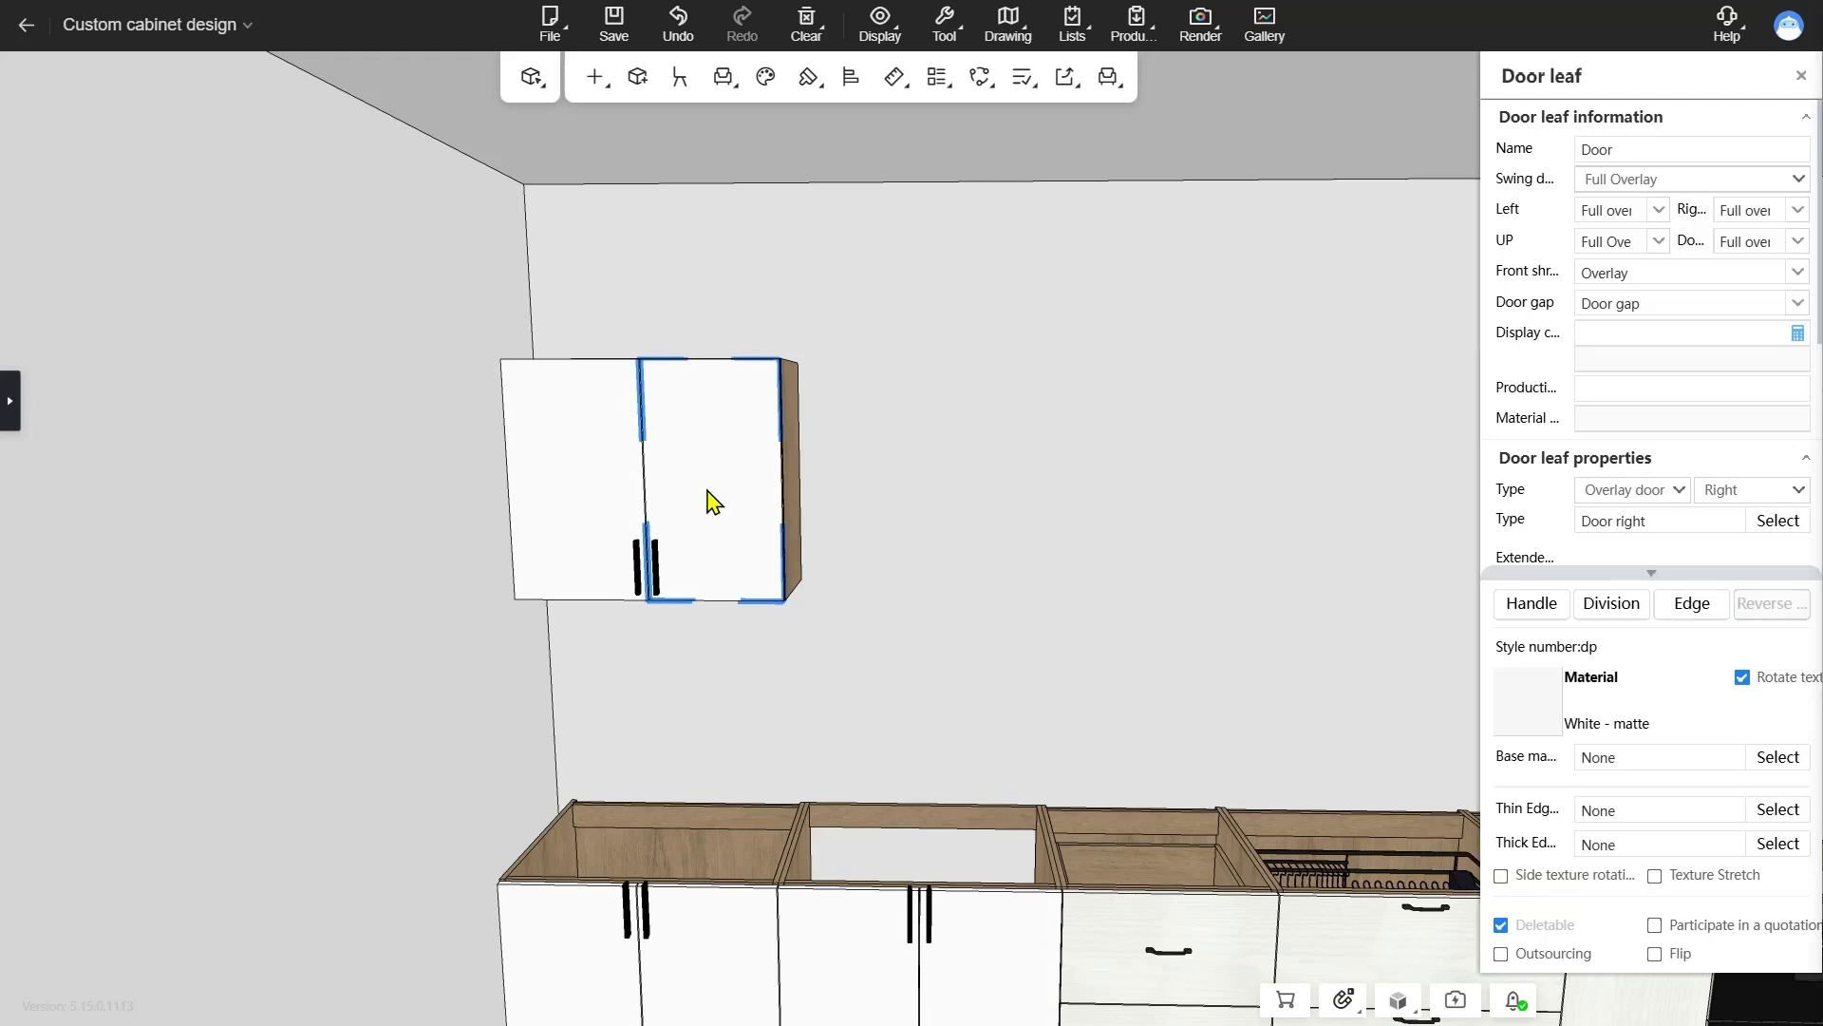
{"action": "left_click", "coordinate": [713, 500]}
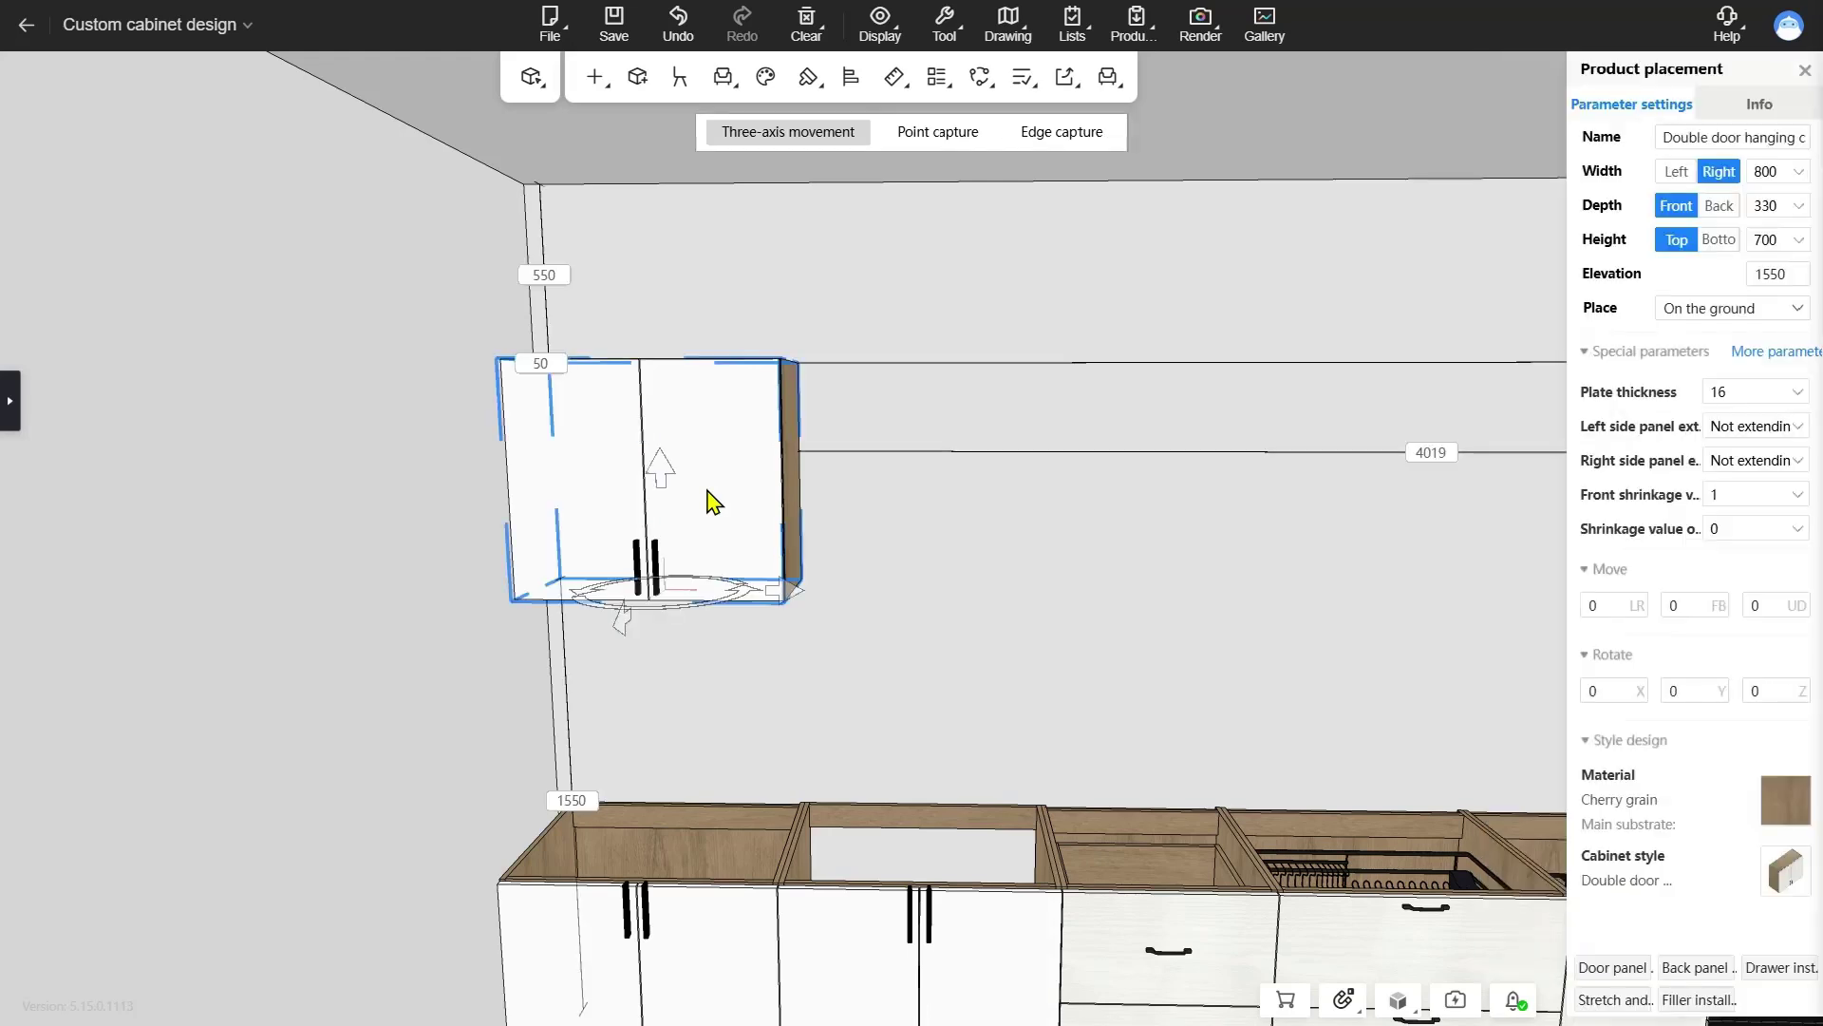
- Switch to space selection mode for the hanging cabinet and return to unit selection mode
{"action": "left_click", "coordinate": [549, 94]}
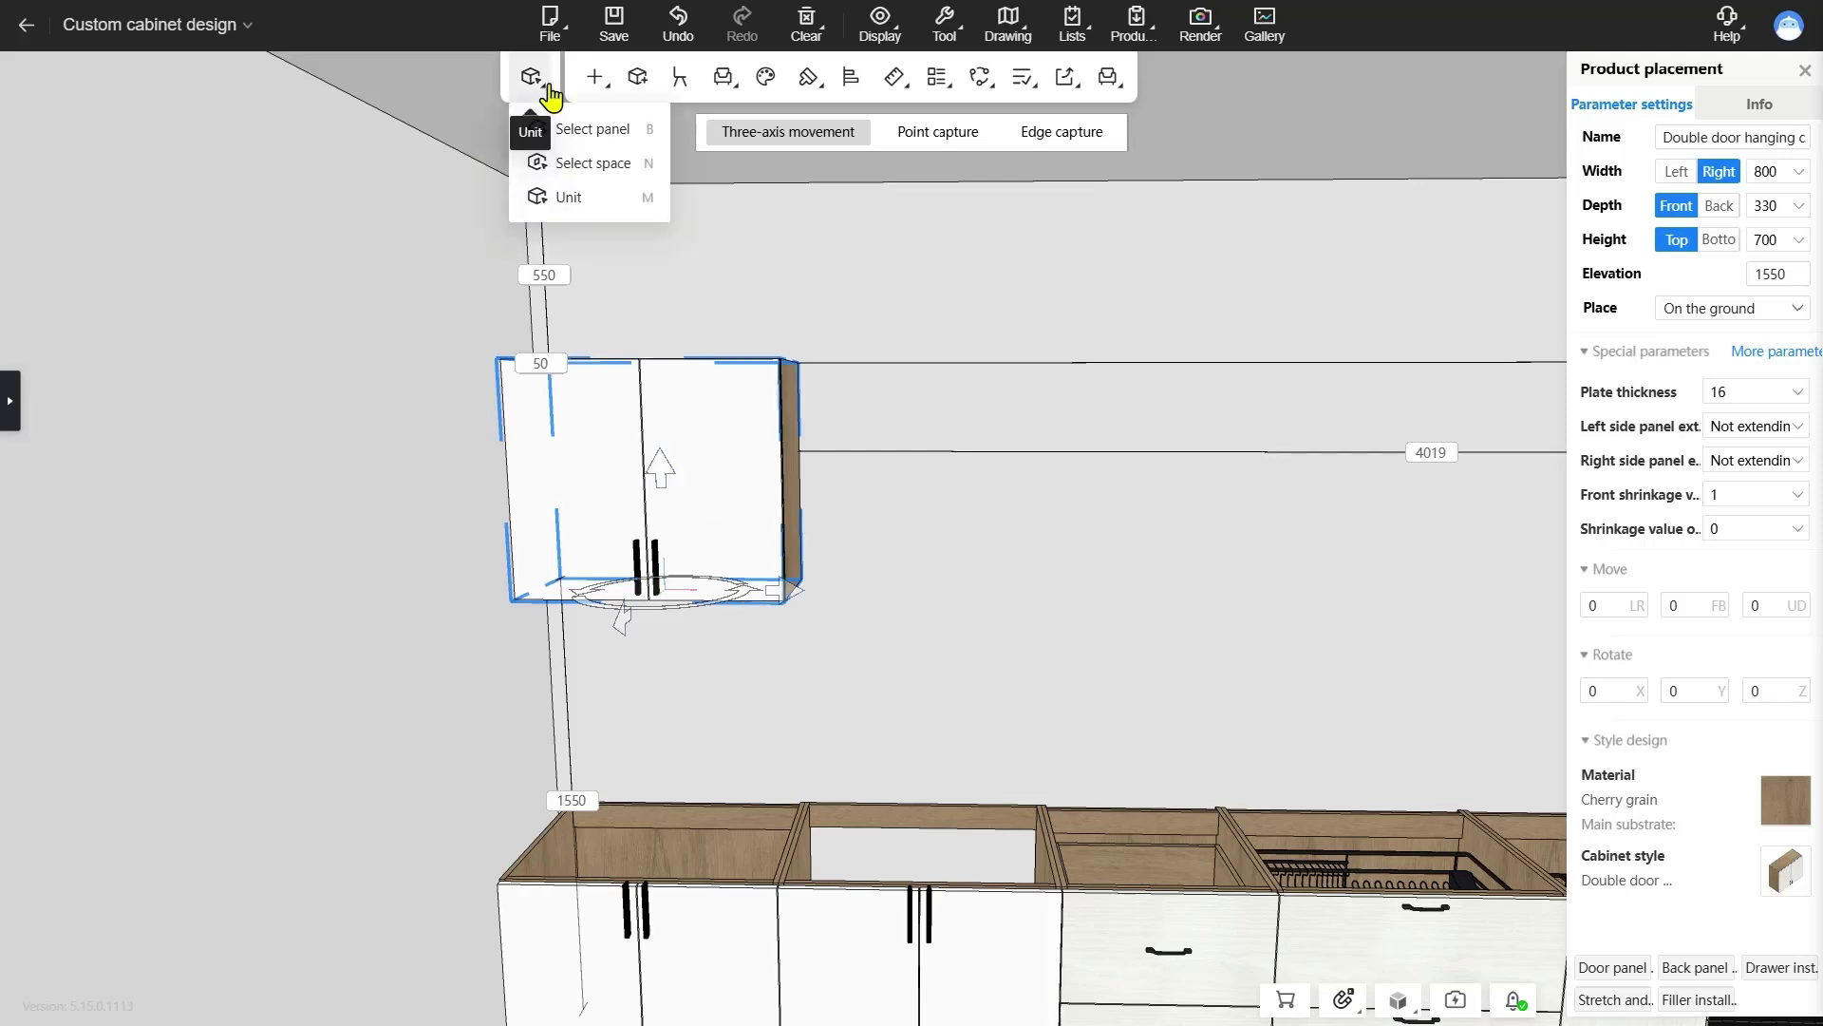
{"action": "left_click", "coordinate": [579, 176]}
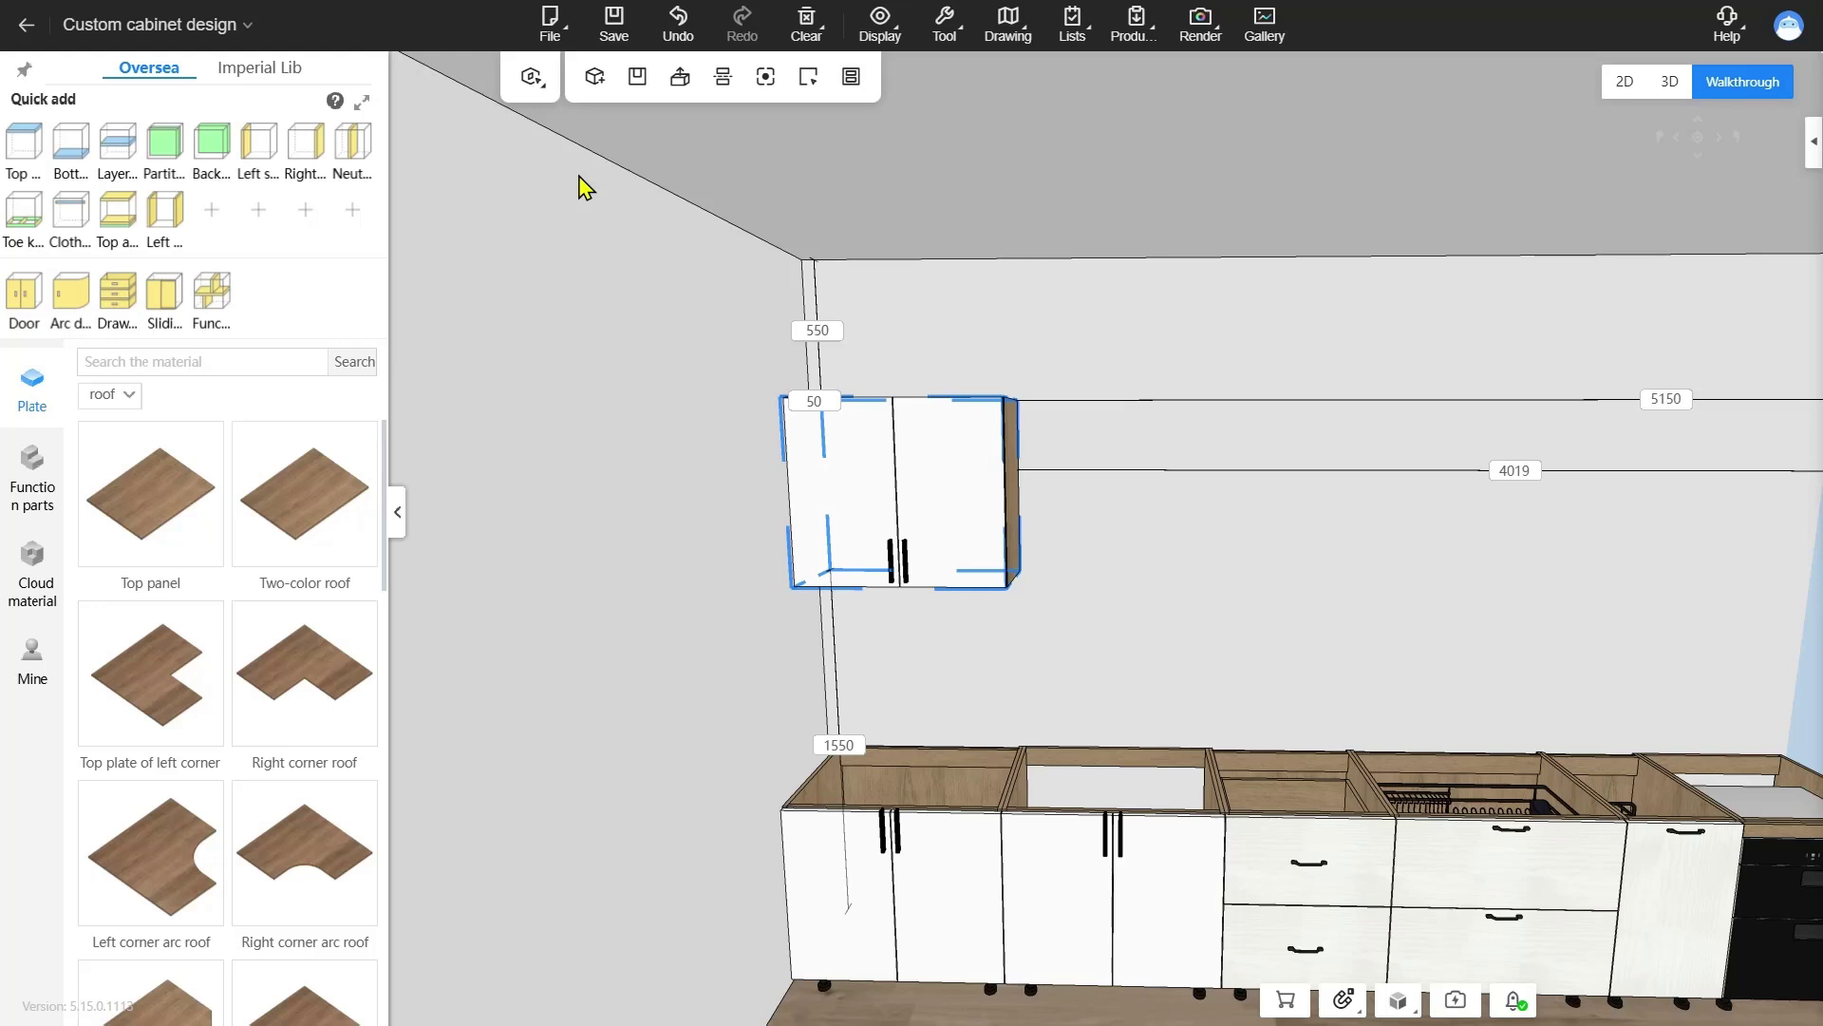
{"action": "left_click", "coordinate": [531, 76]}
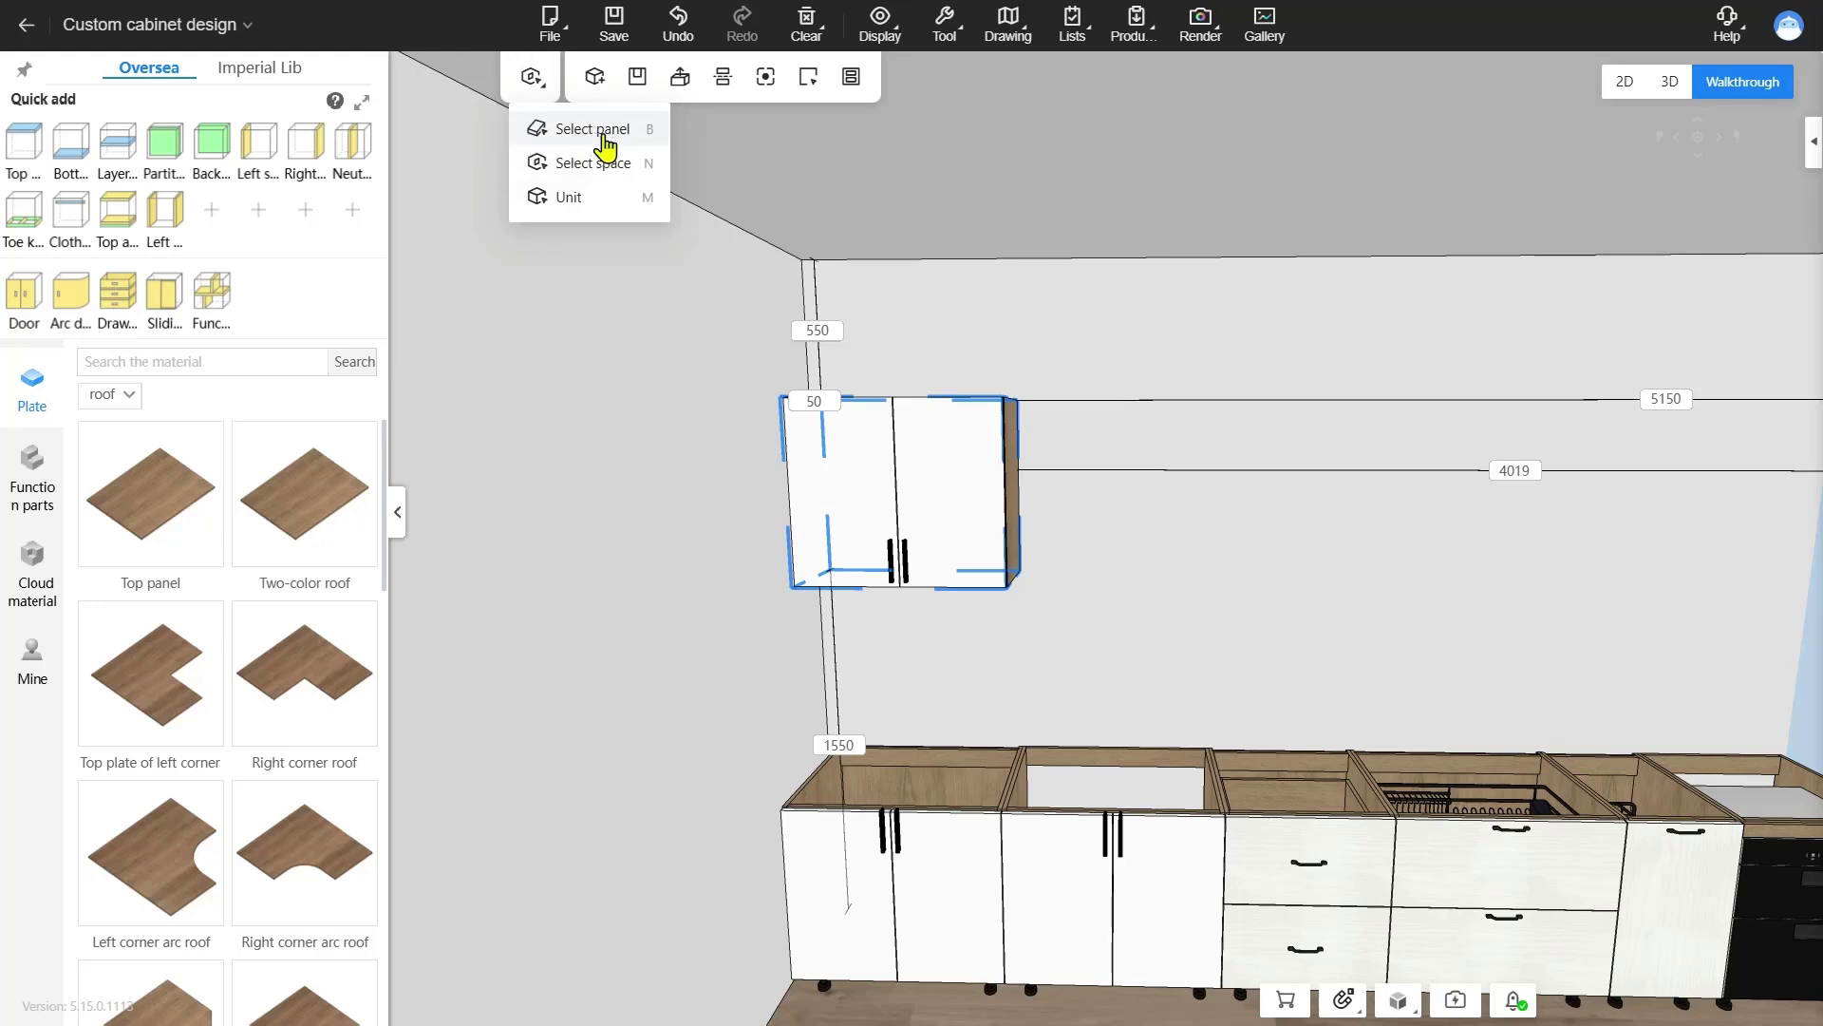
{"action": "left_click", "coordinate": [595, 195]}
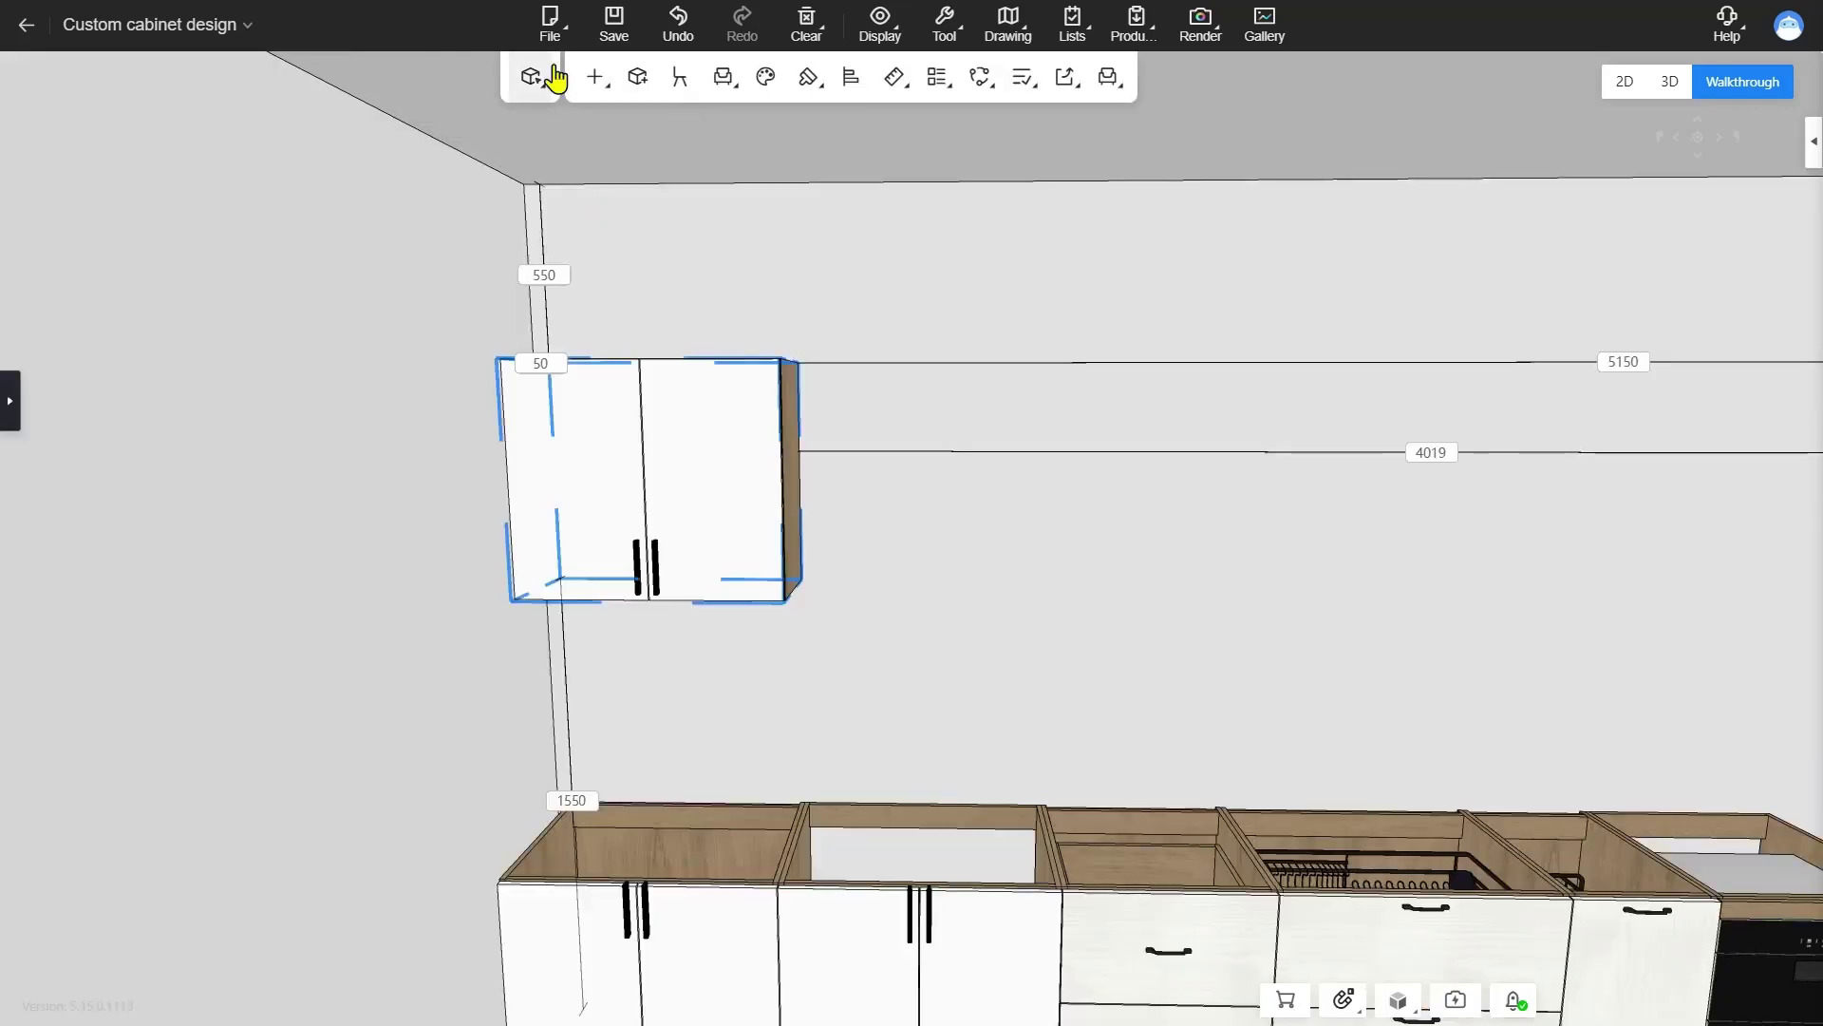
- Switch to panel selection mode for the hanging cabinet and go back to unit selection mode
{"action": "left_click", "coordinate": [531, 78]}
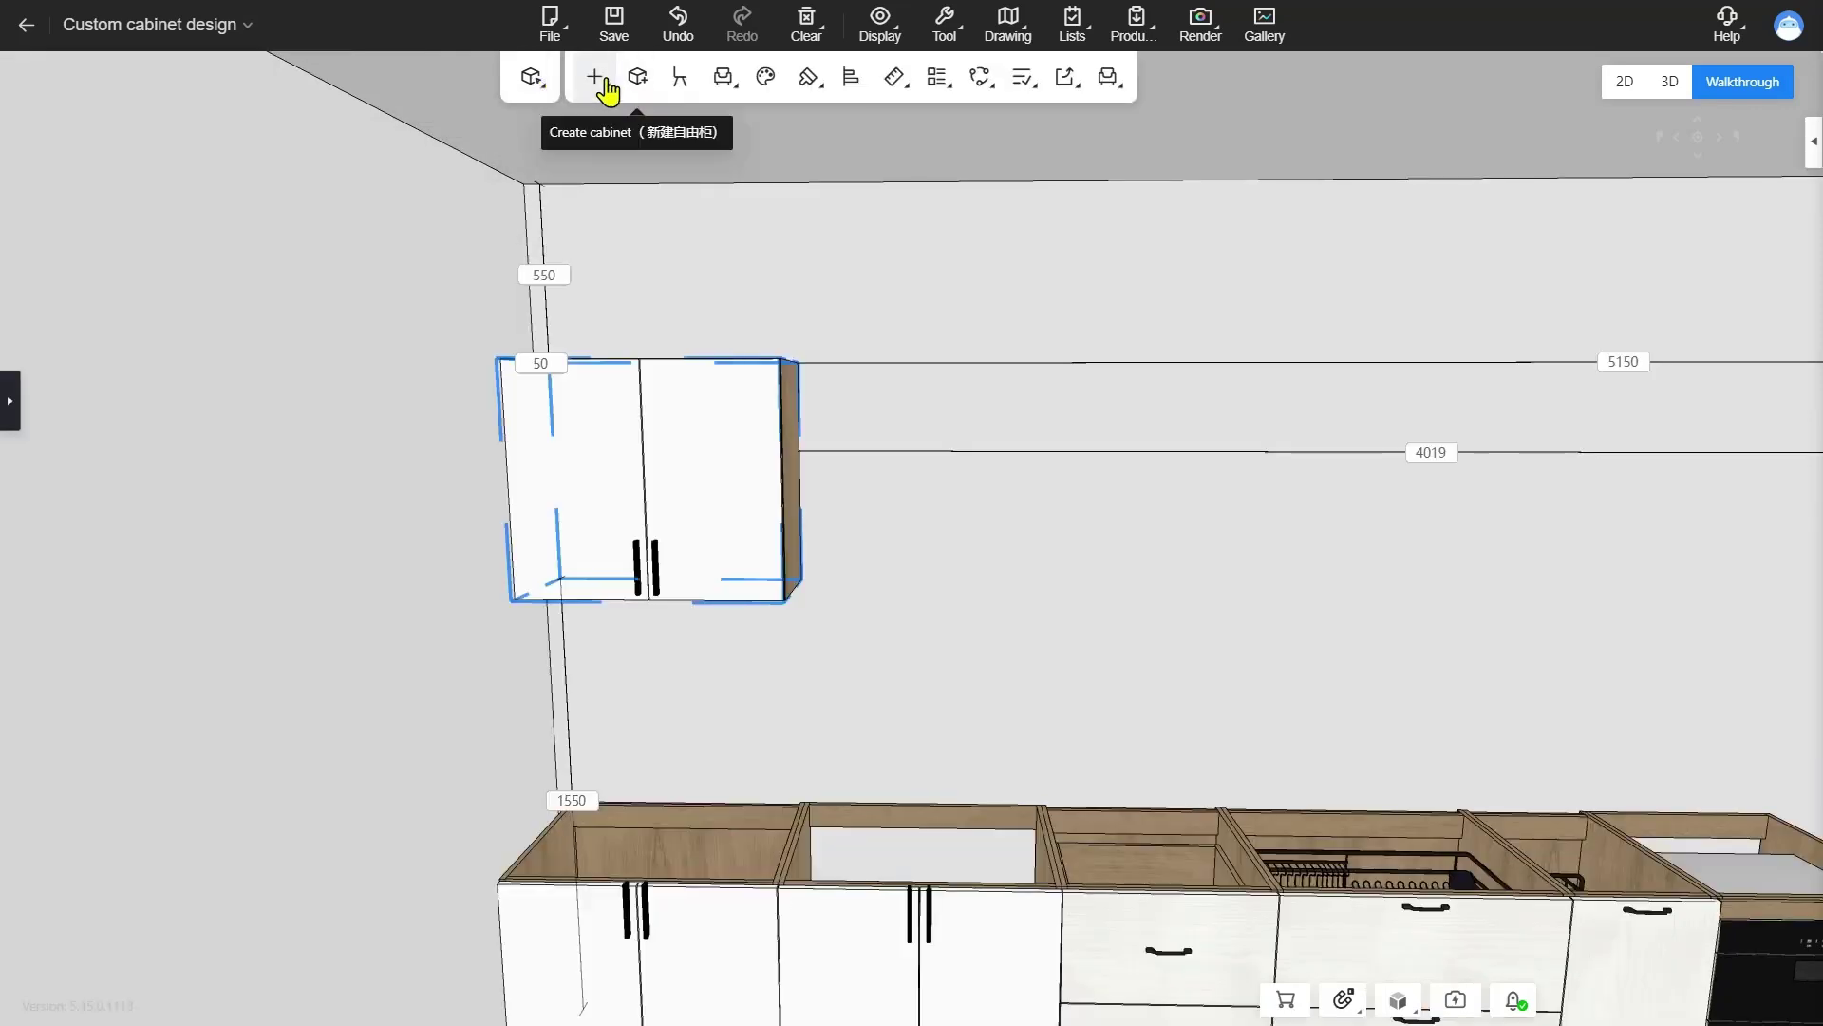
{"action": "left_click", "coordinate": [1123, 87]}
{"action": "left_click", "coordinate": [546, 80]}
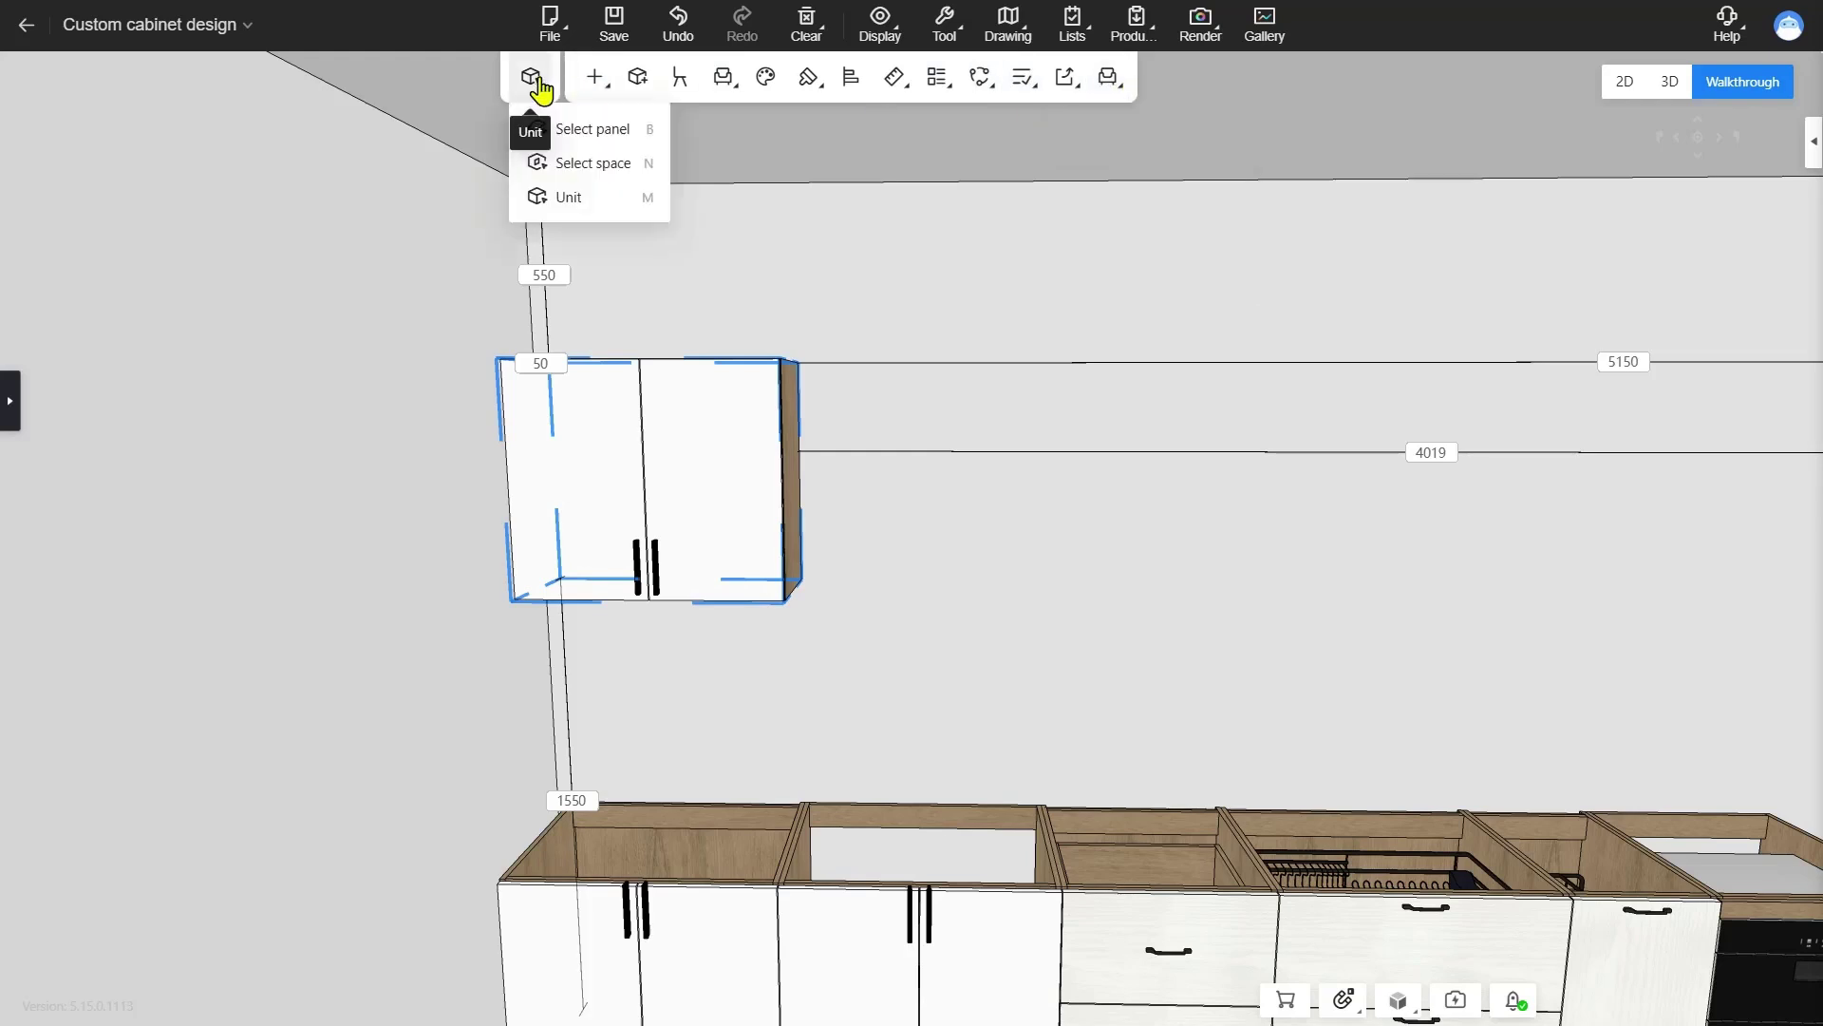
{"action": "left_click", "coordinate": [573, 131]}
{"action": "left_click", "coordinate": [531, 80]}
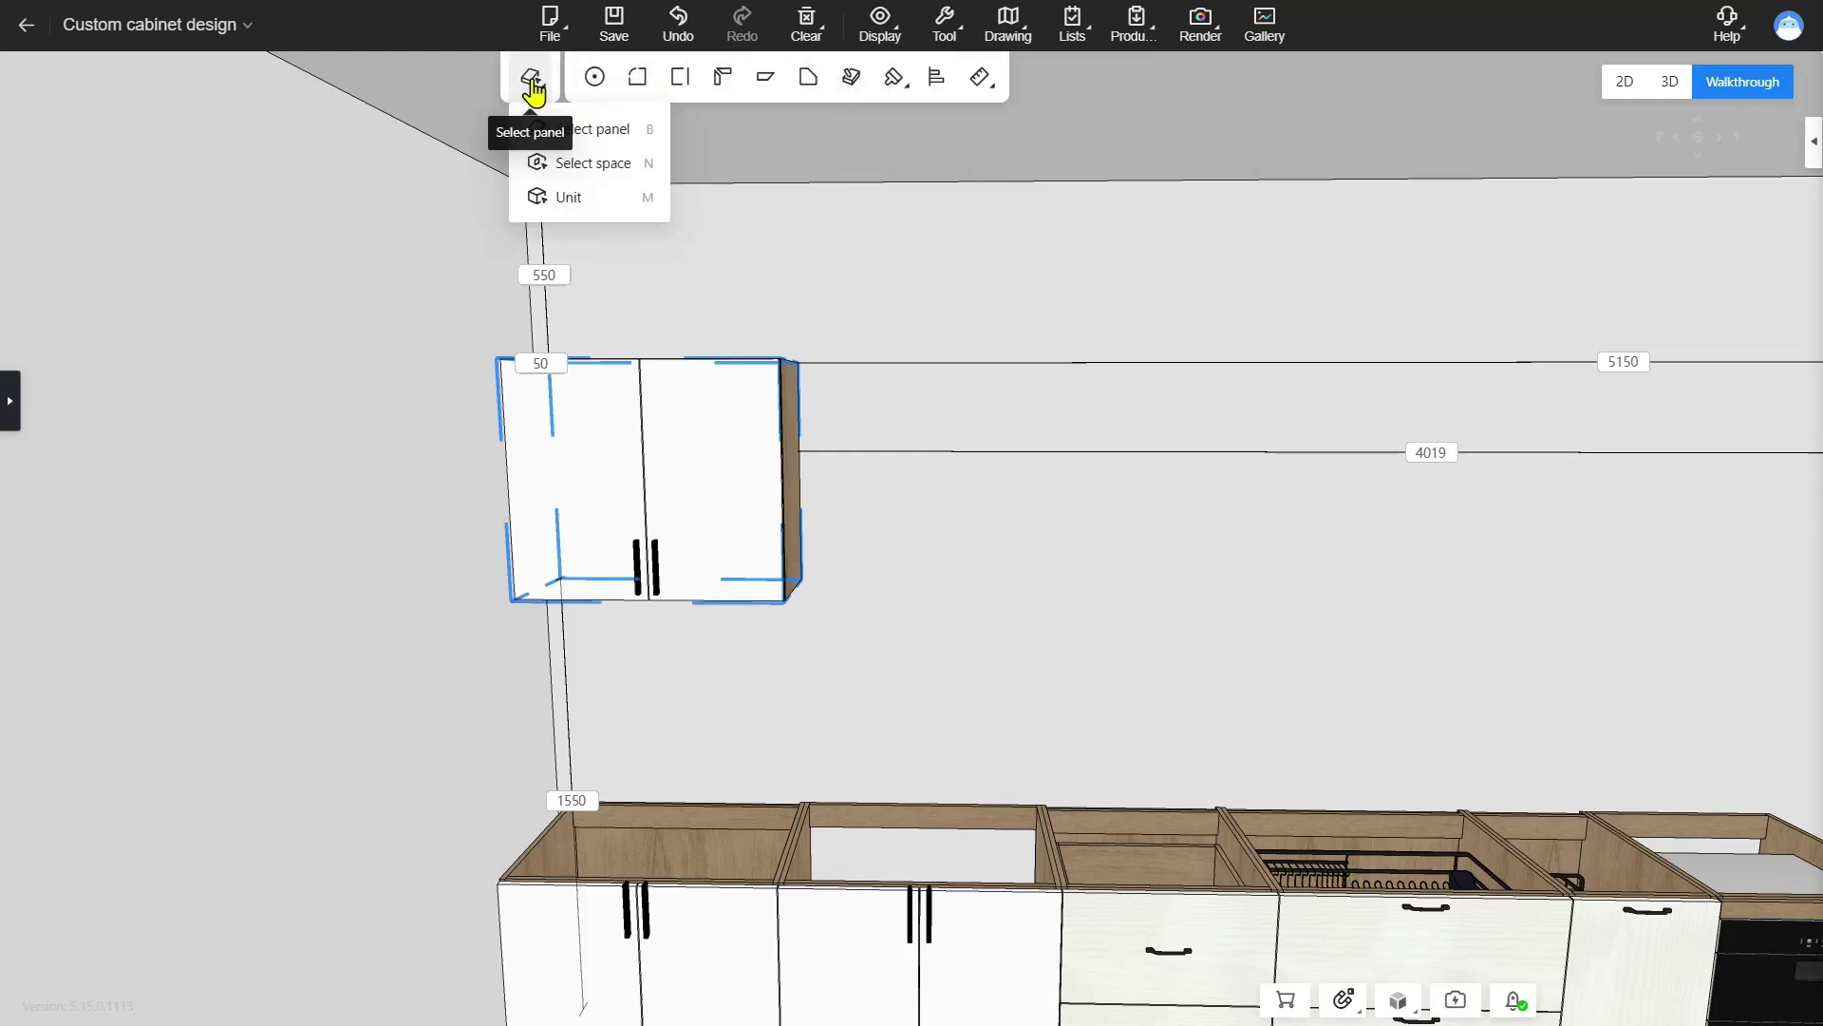
{"action": "left_click", "coordinate": [572, 198]}
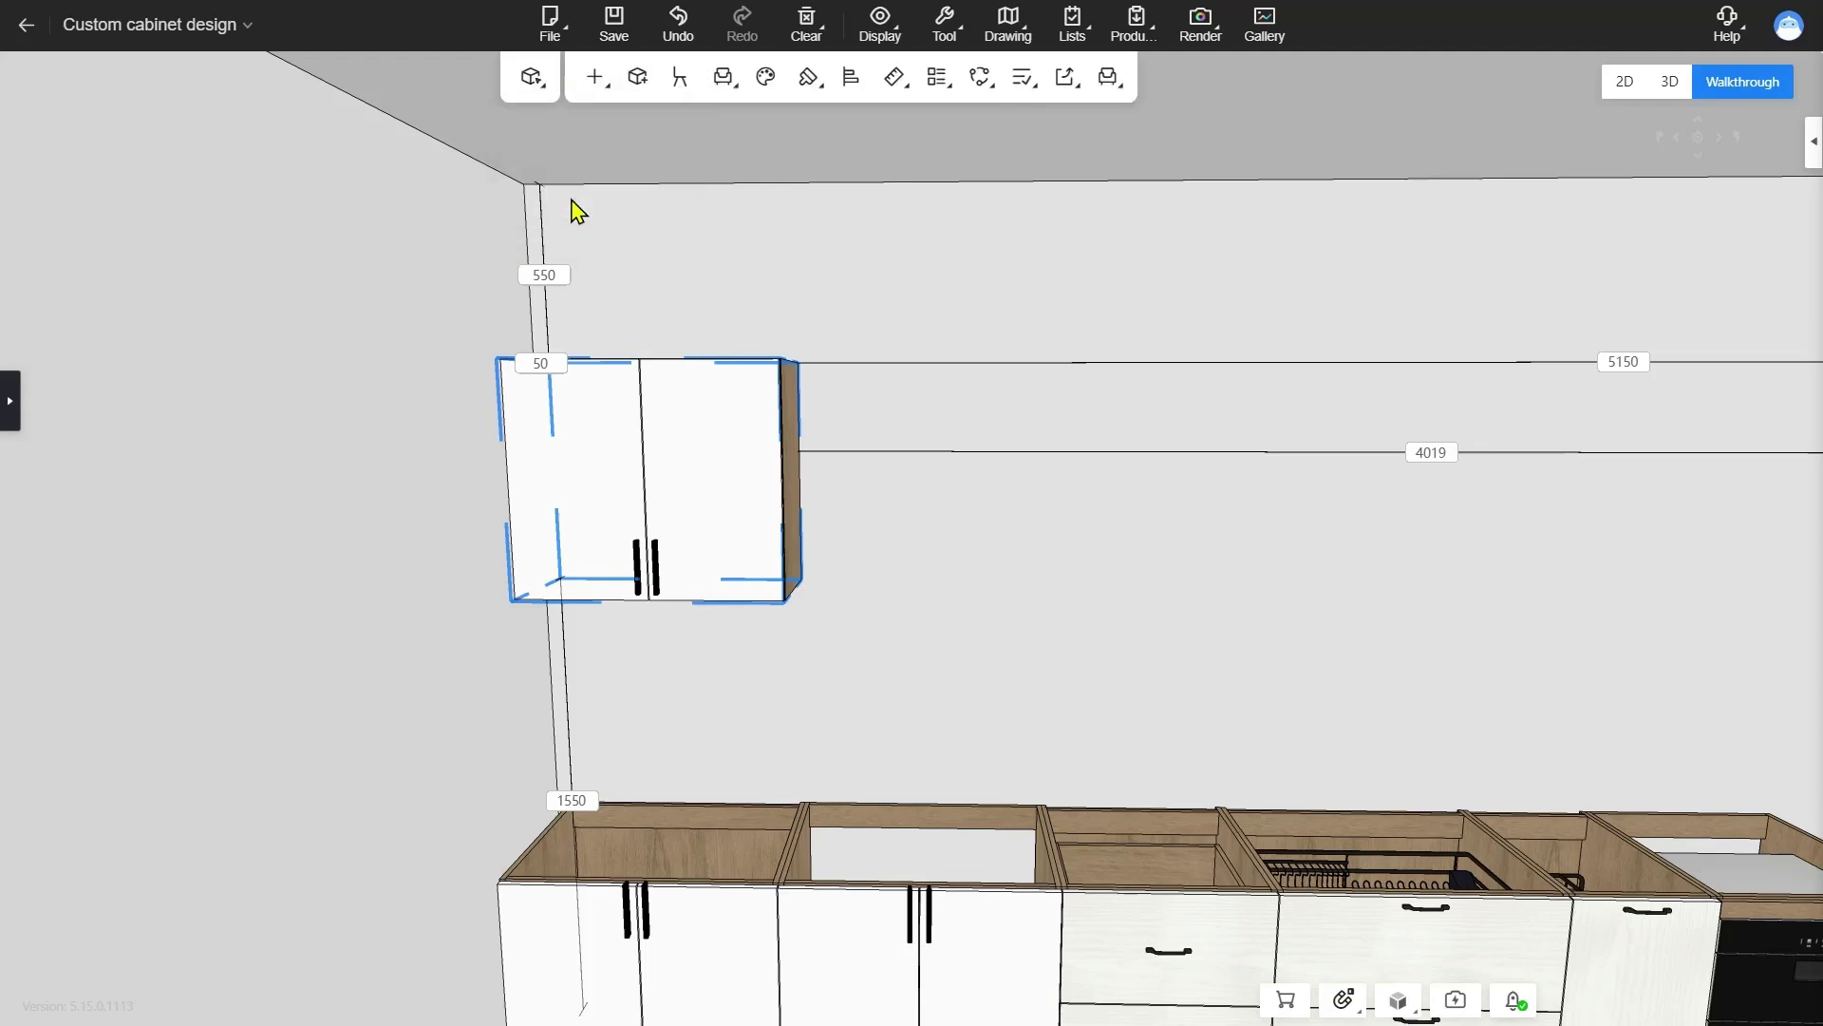
- Start Countertop installation for the row of base cabinets
{"action": "left_click", "coordinate": [589, 81]}
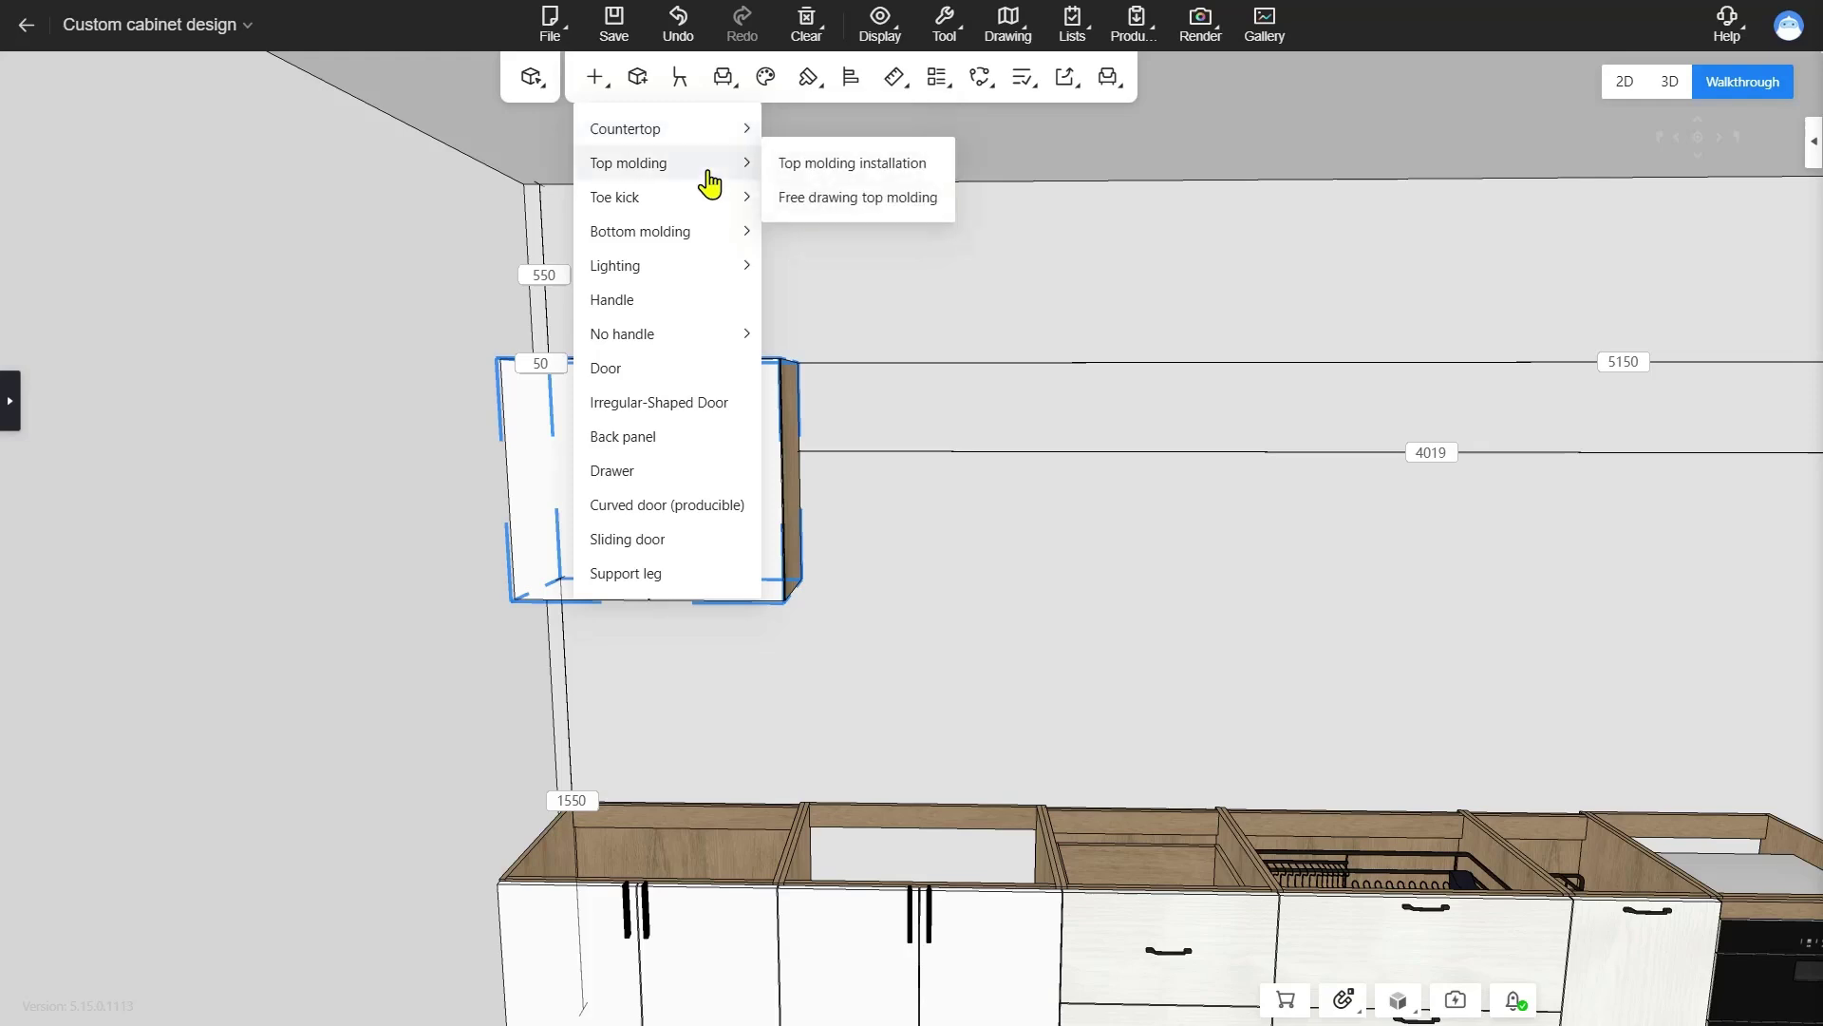
{"action": "mouse_move", "coordinate": [725, 228]}
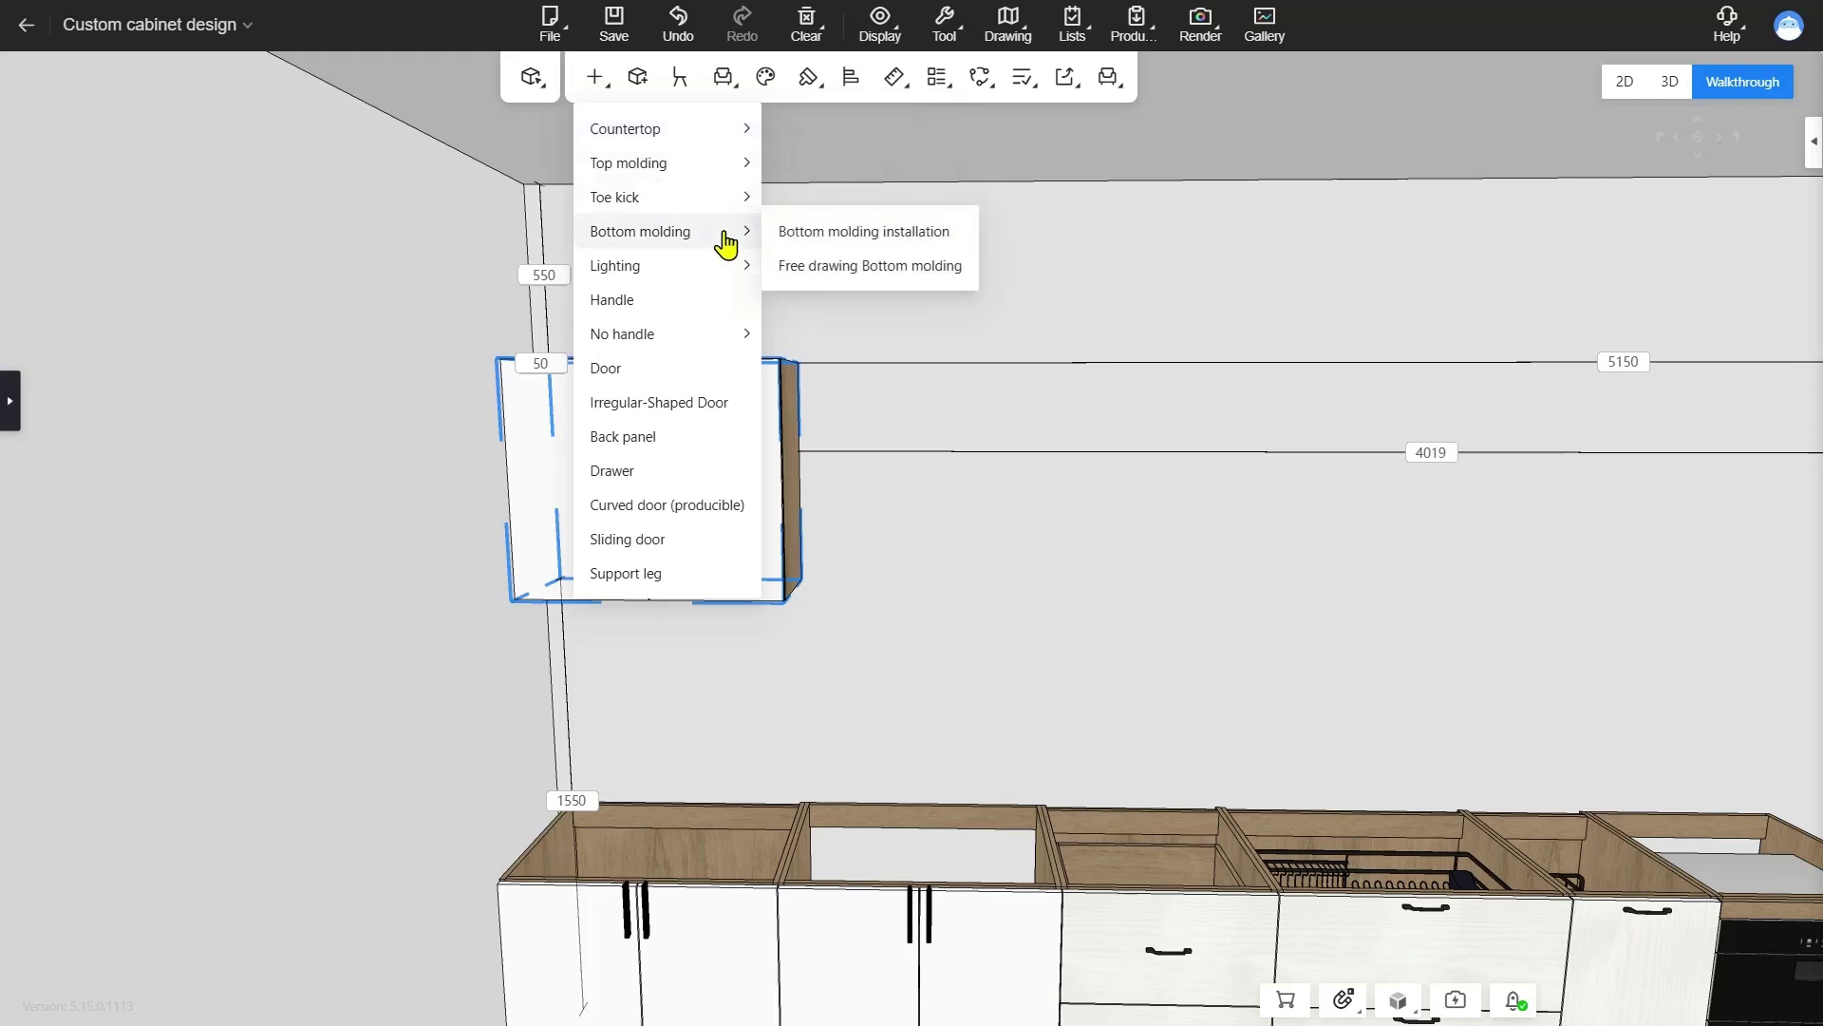
{"action": "mouse_move", "coordinate": [700, 331]}
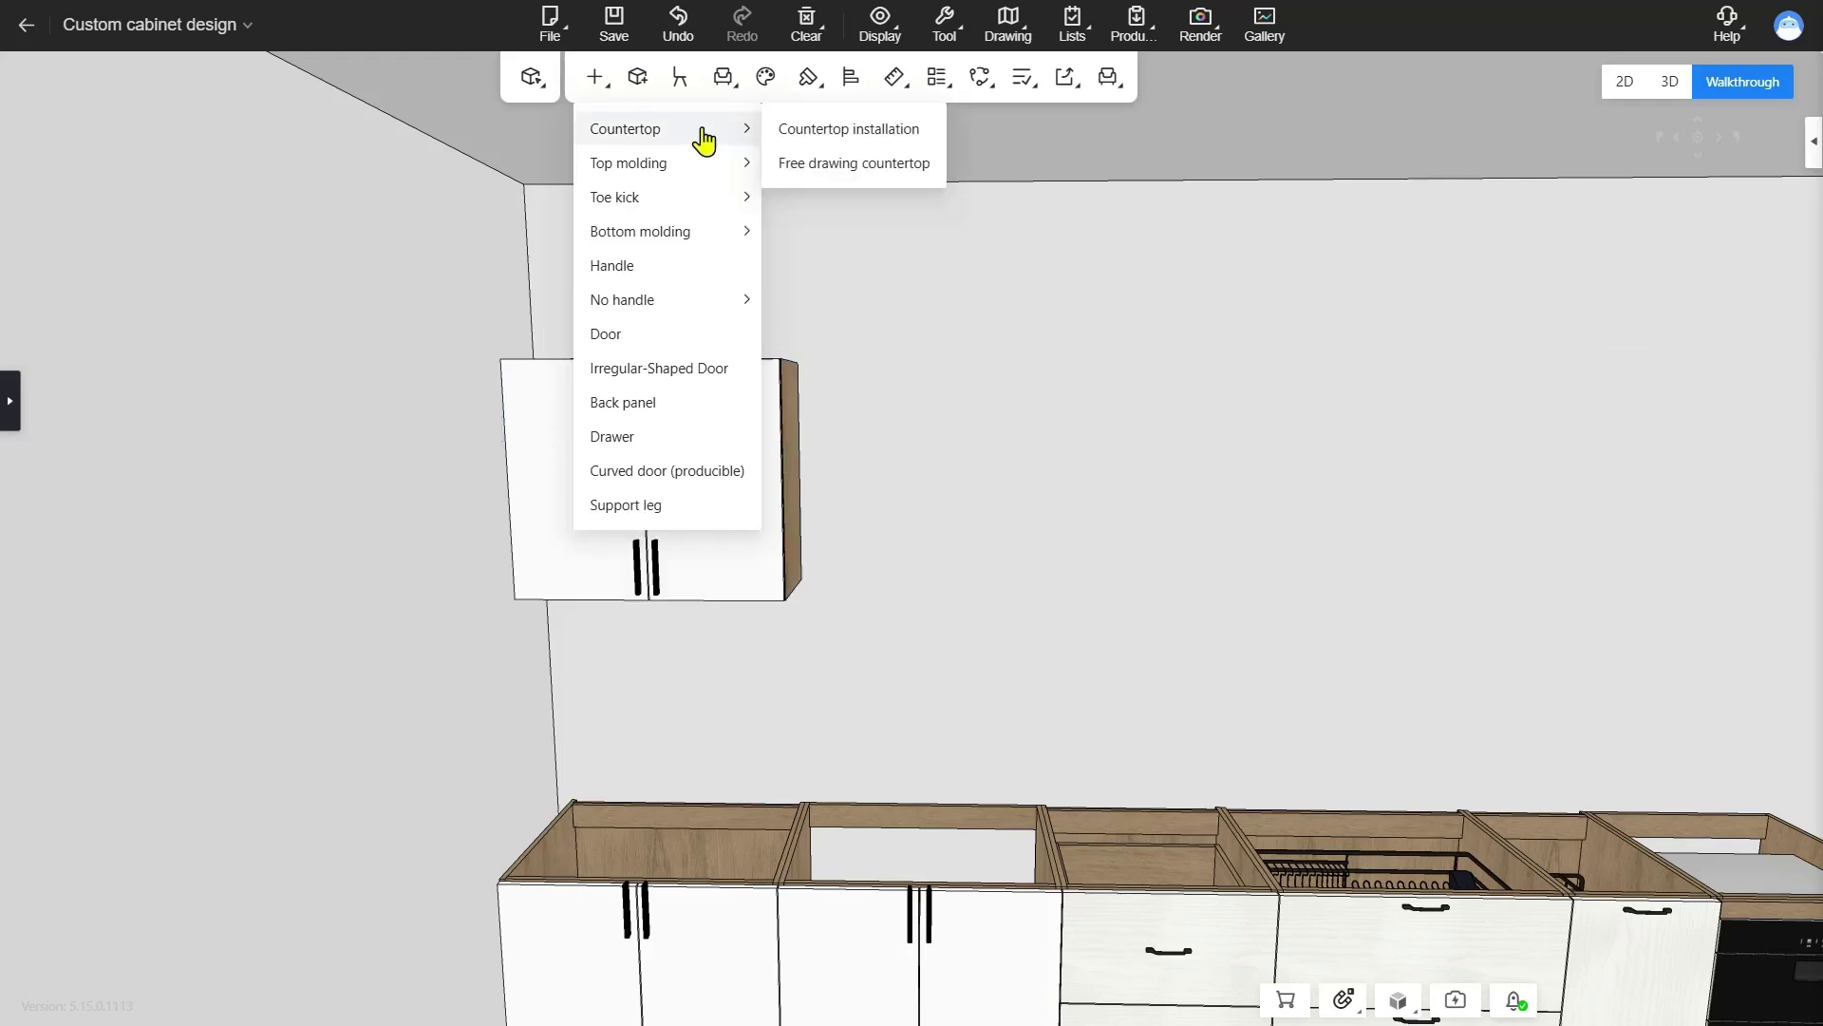
{"action": "left_click", "coordinate": [845, 137]}
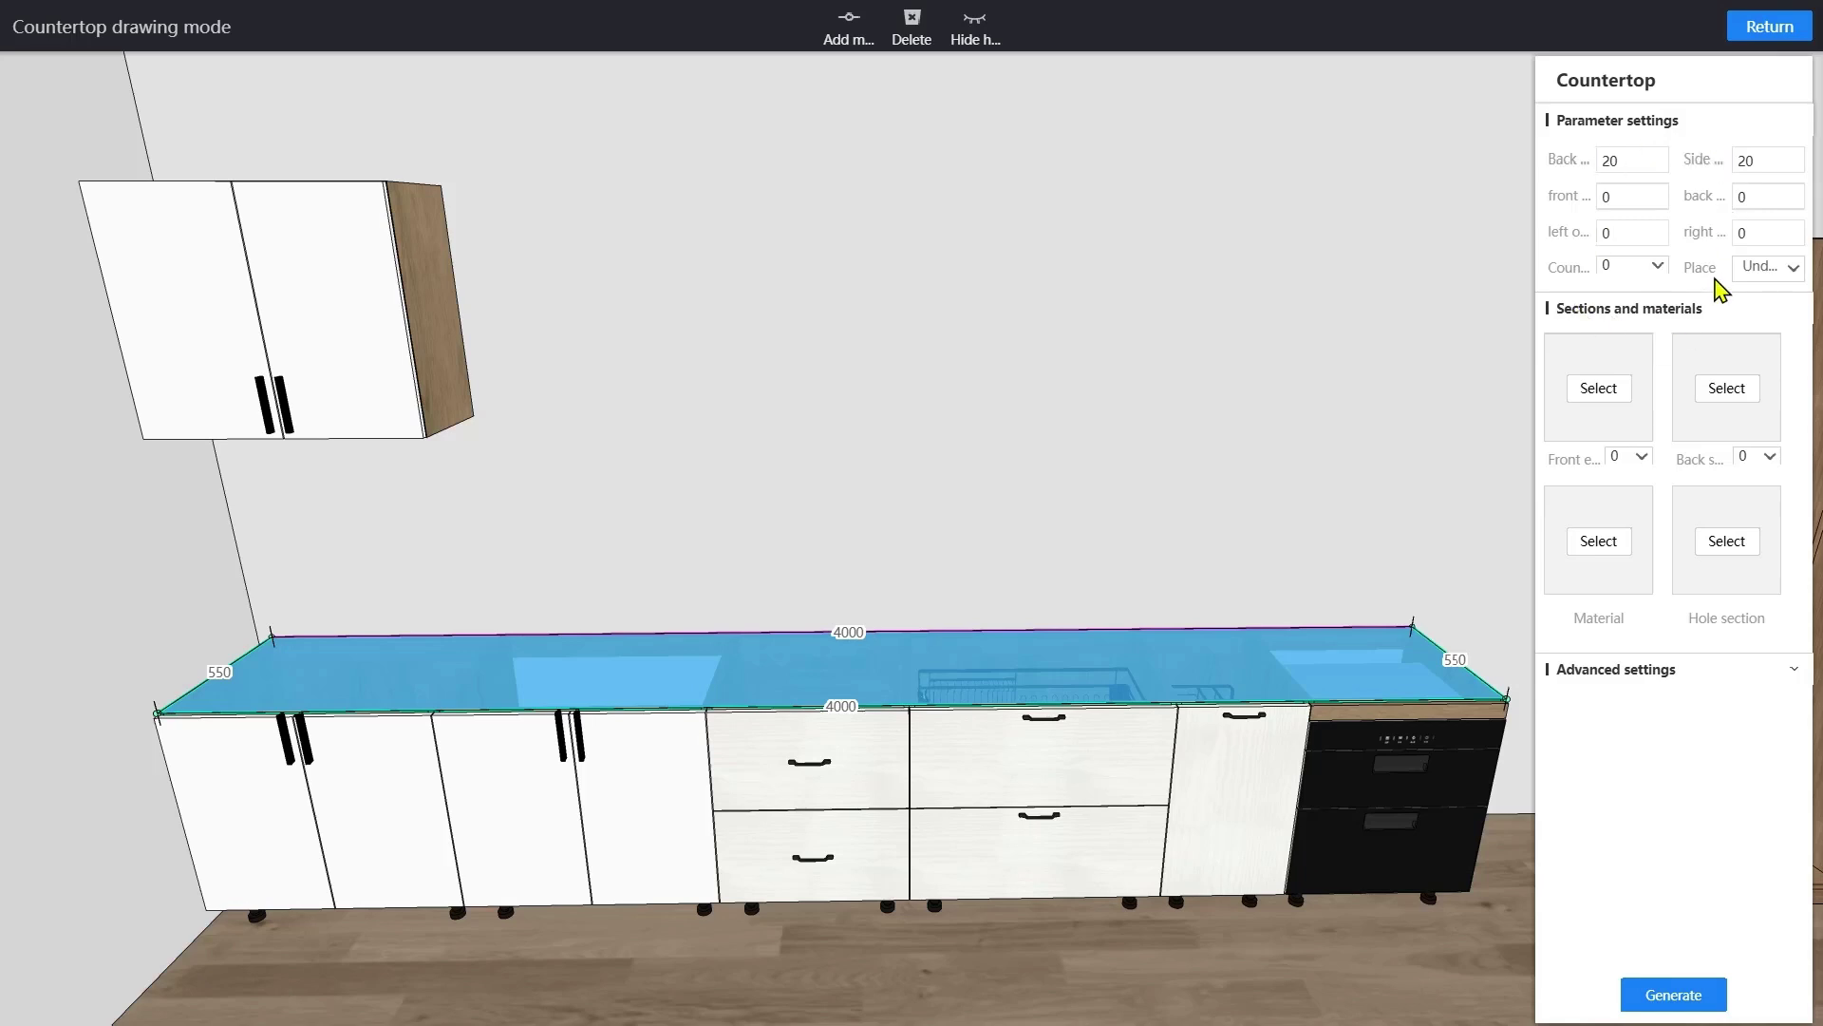
- Assign the first FRONT COUNTERTOP profile as the countertop's front edge and the first BACK COUNTERTOP profile as its back section
{"action": "left_click", "coordinate": [1599, 389]}
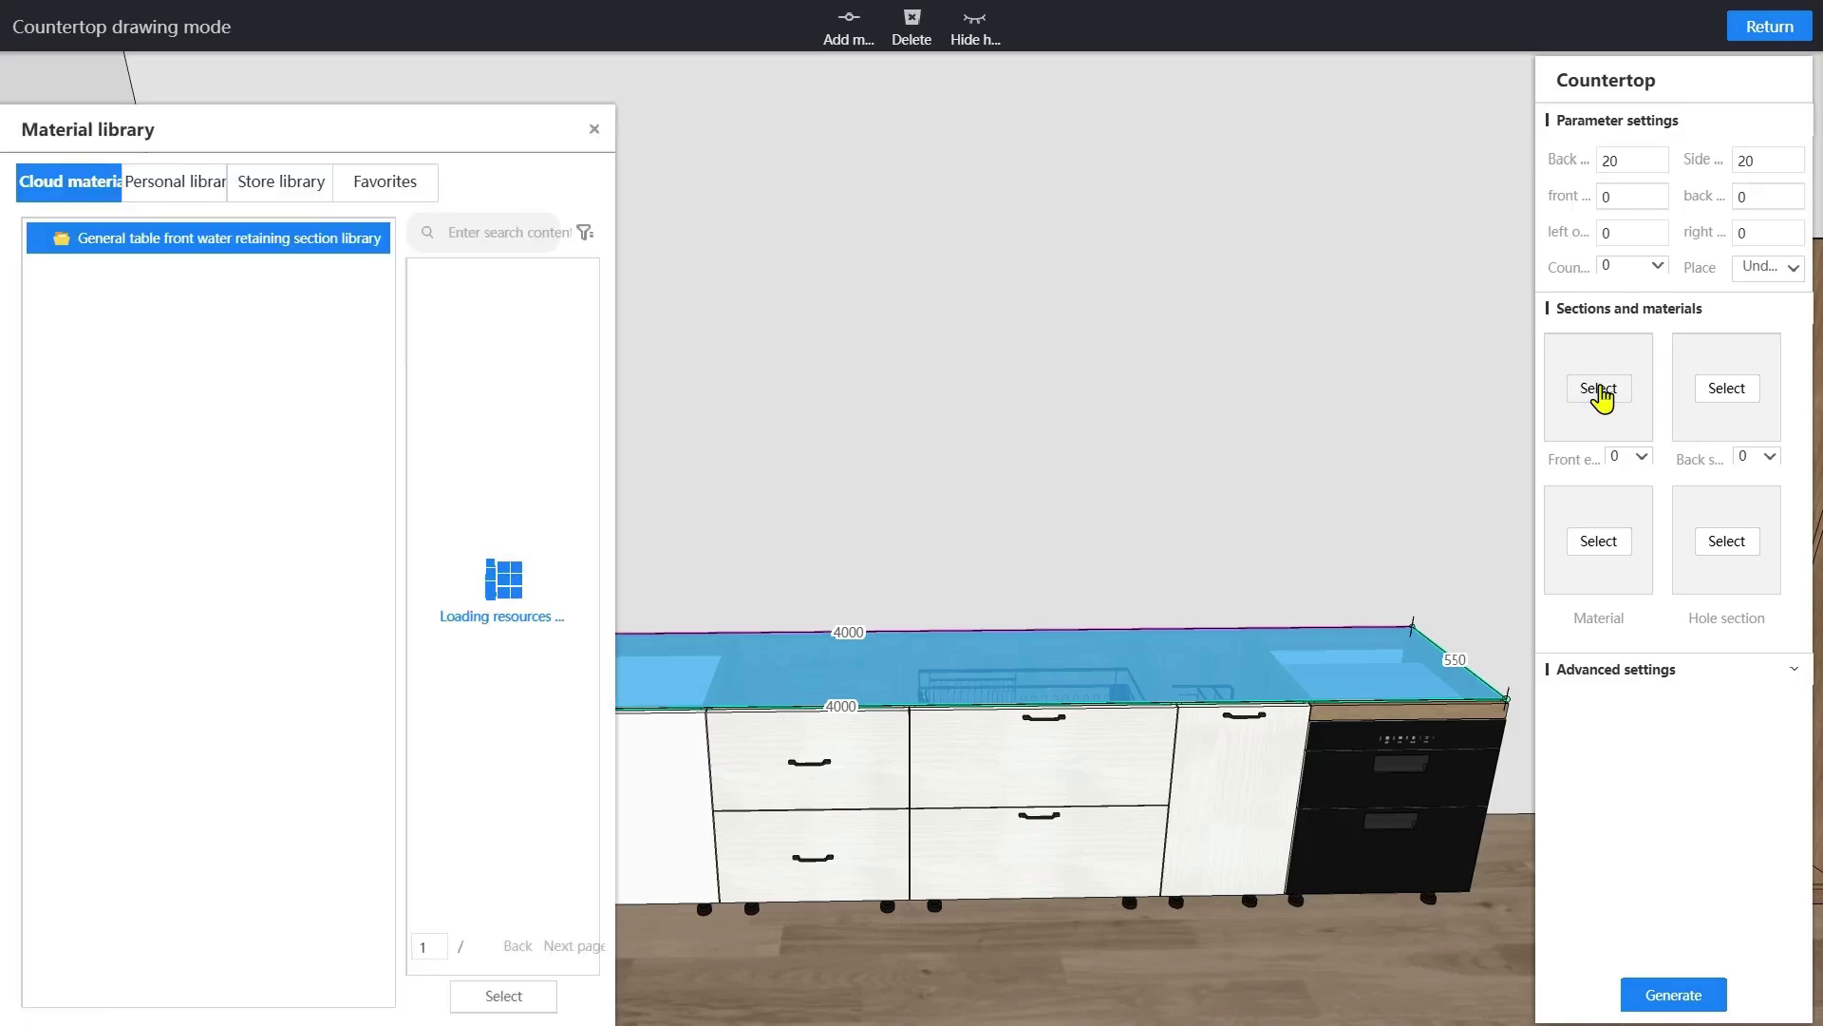
{"action": "double_click", "coordinate": [476, 351]}
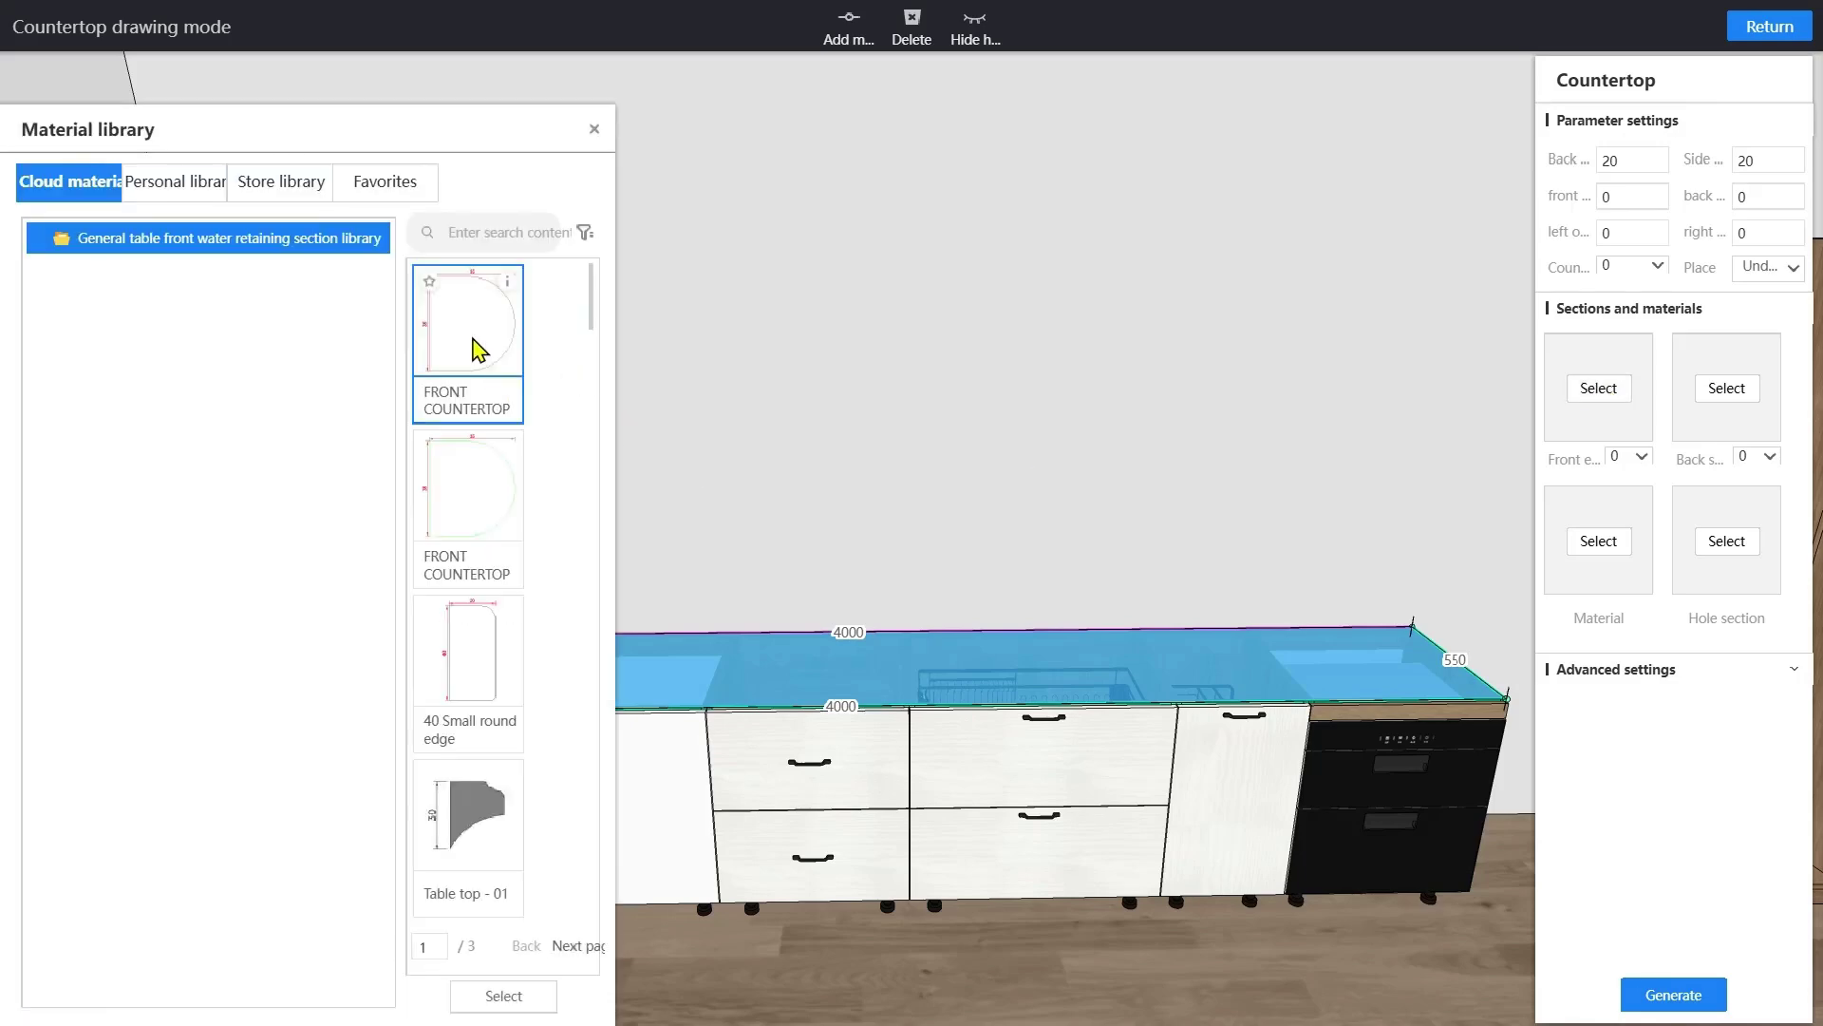
{"action": "left_click", "coordinate": [1736, 399]}
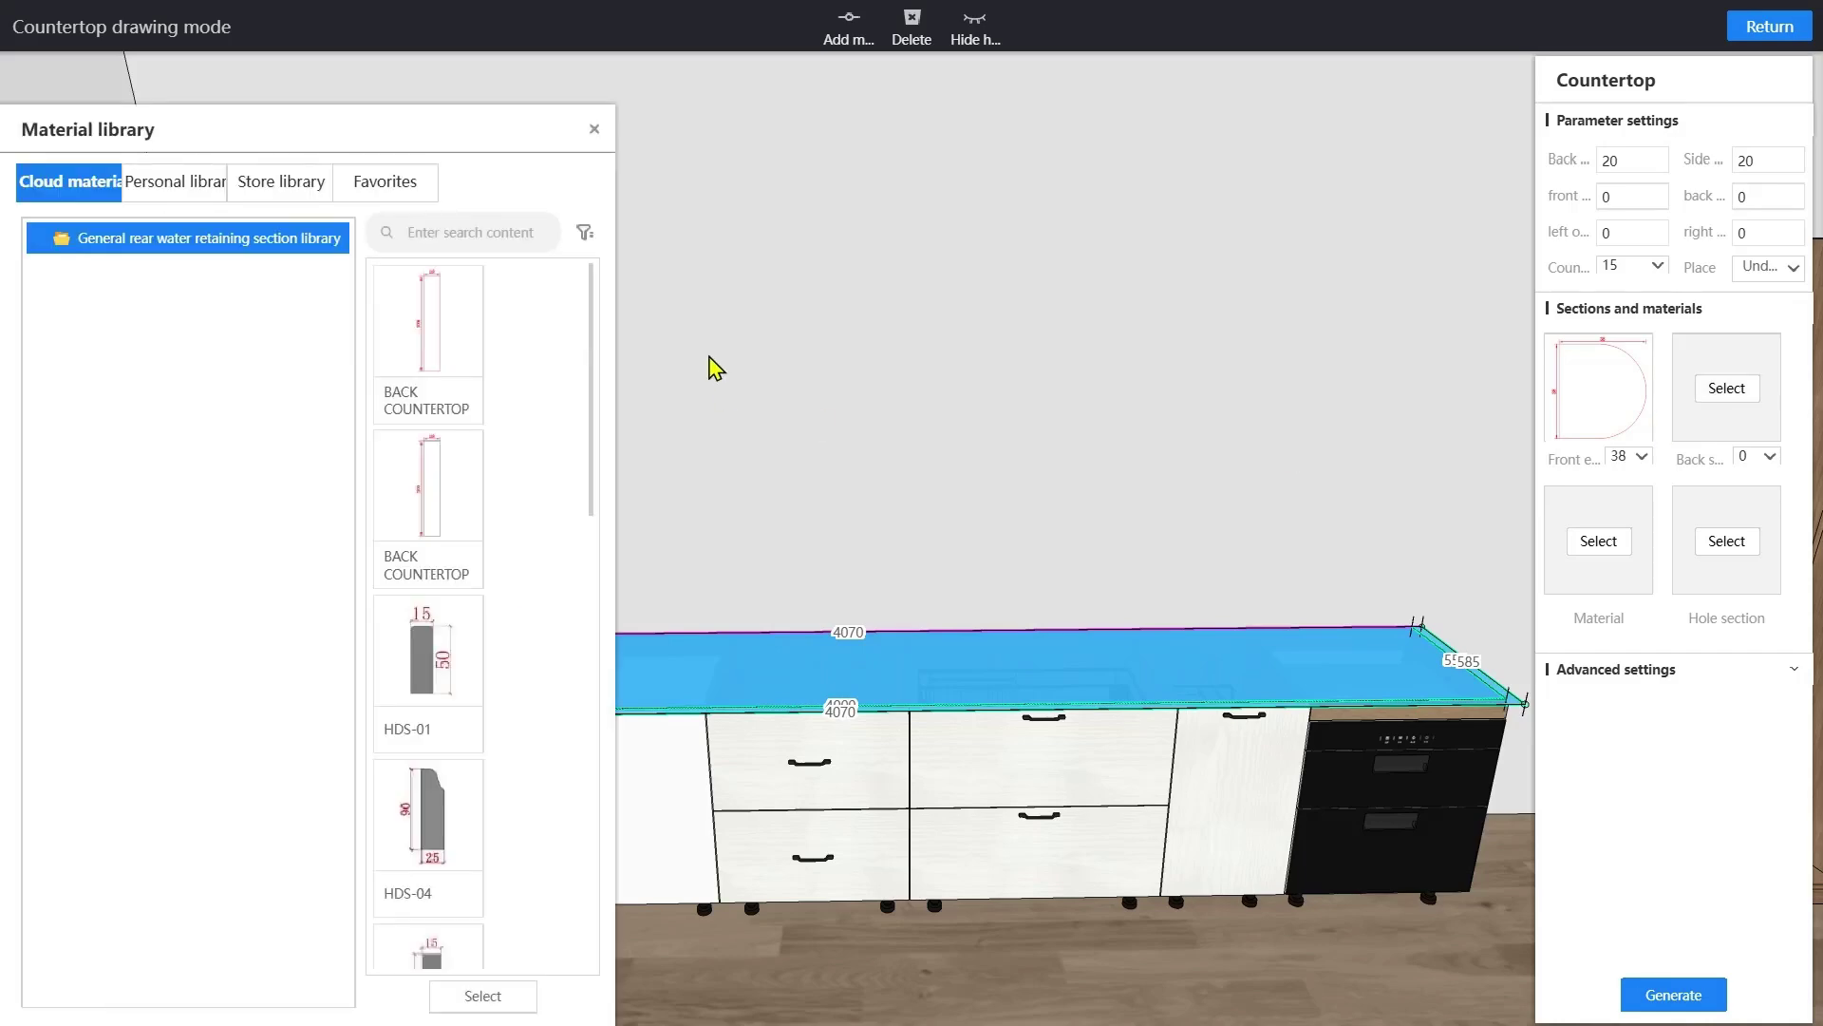
{"action": "double_click", "coordinate": [417, 347]}
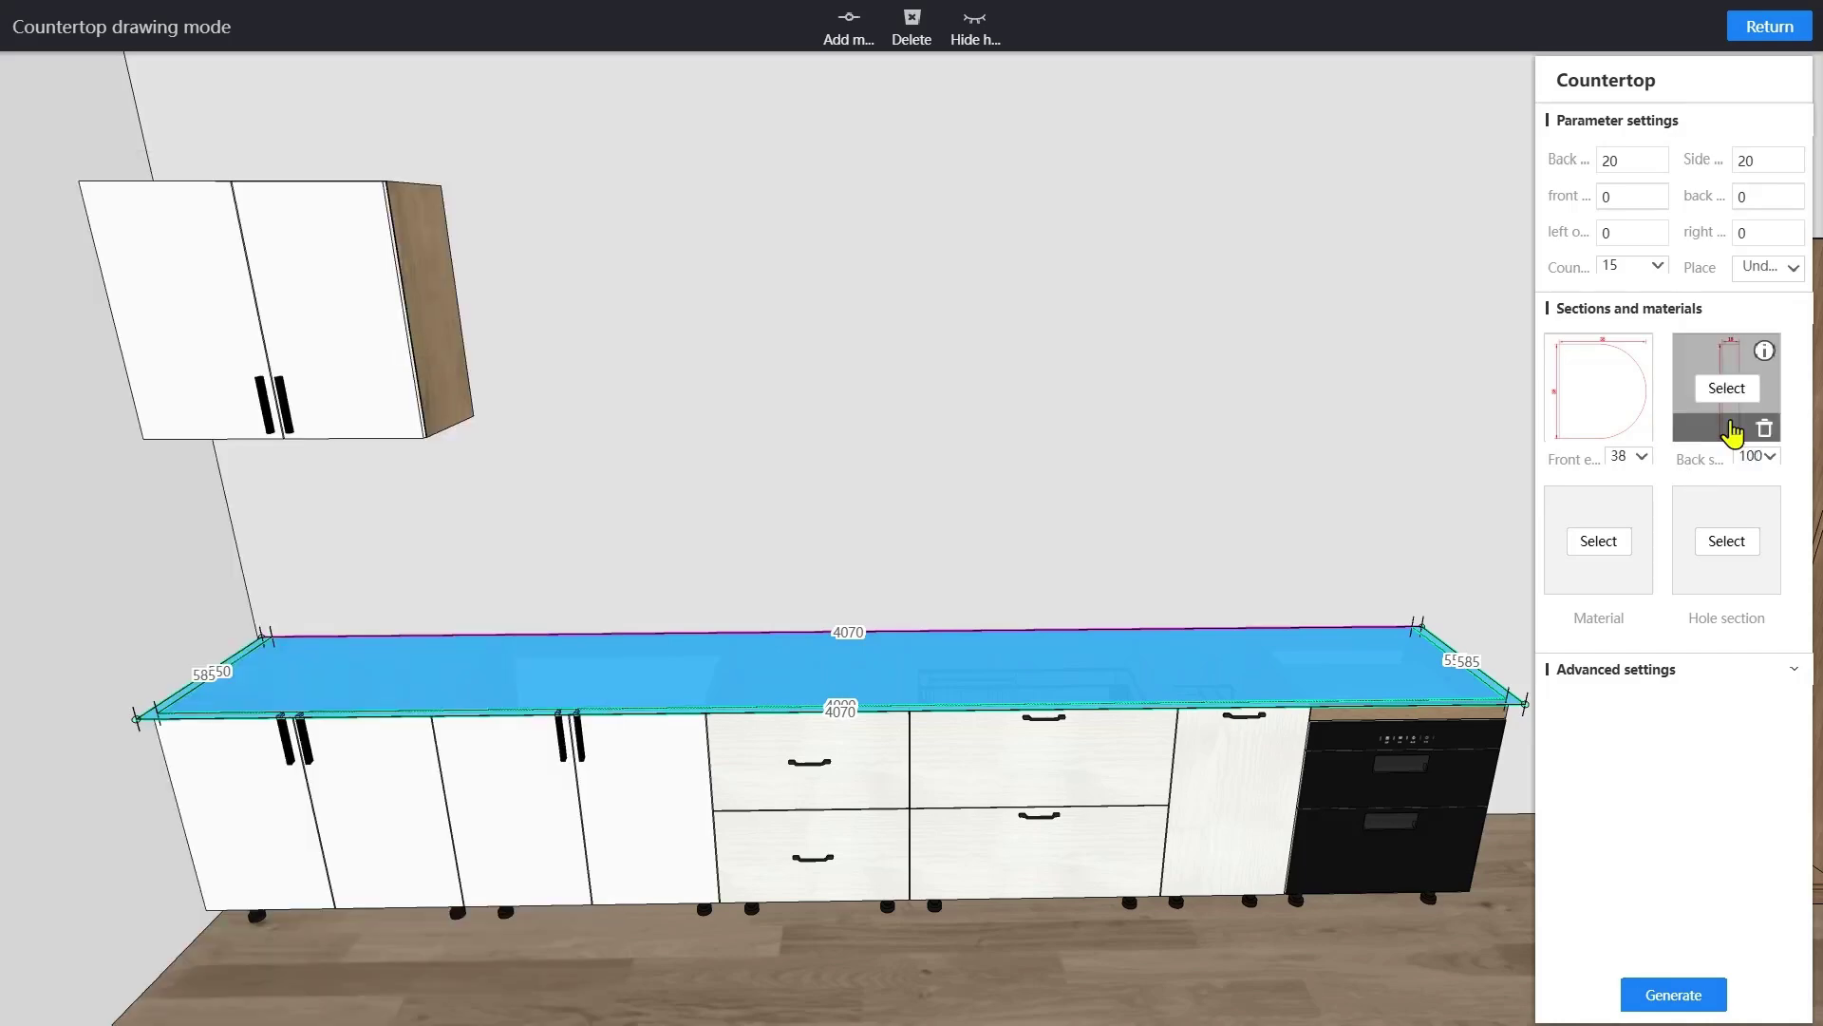
- Apply the stone quartz material 紫灰水磨石M828-8 from the Common Material Library to the countertop and generate it
{"action": "left_click", "coordinate": [1603, 546]}
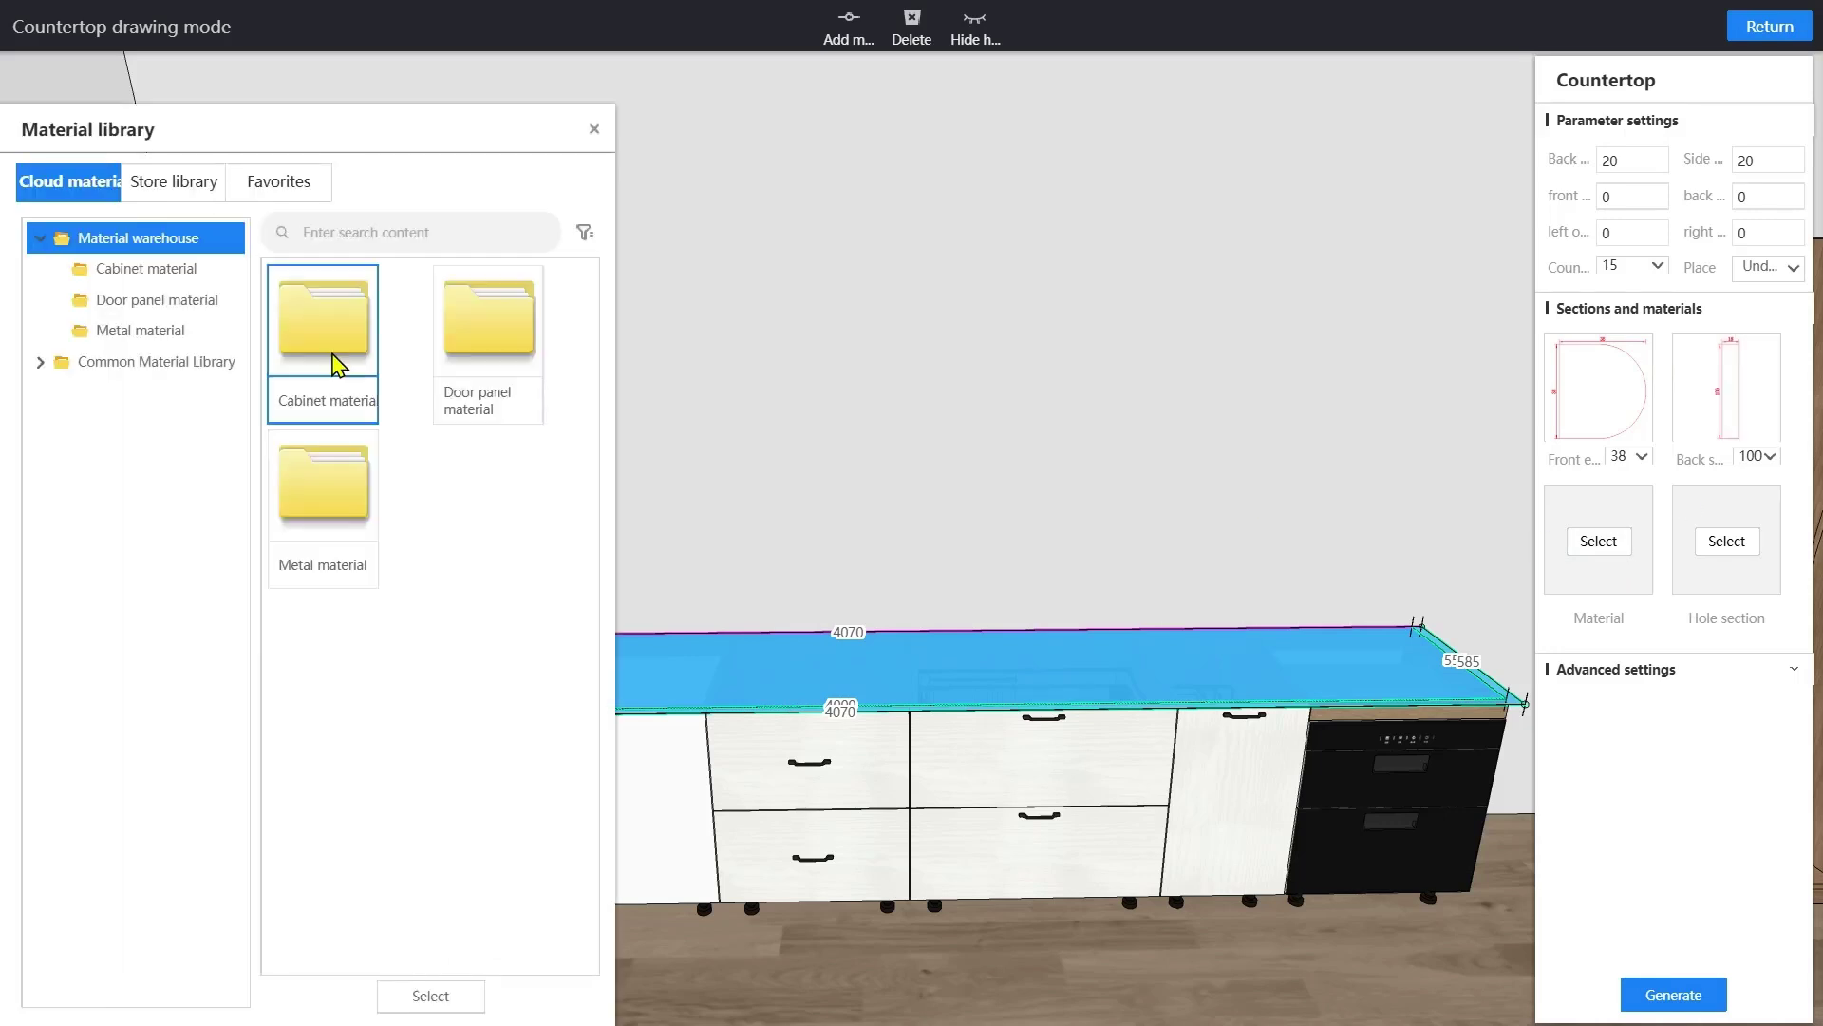
{"action": "left_click", "coordinate": [41, 361]}
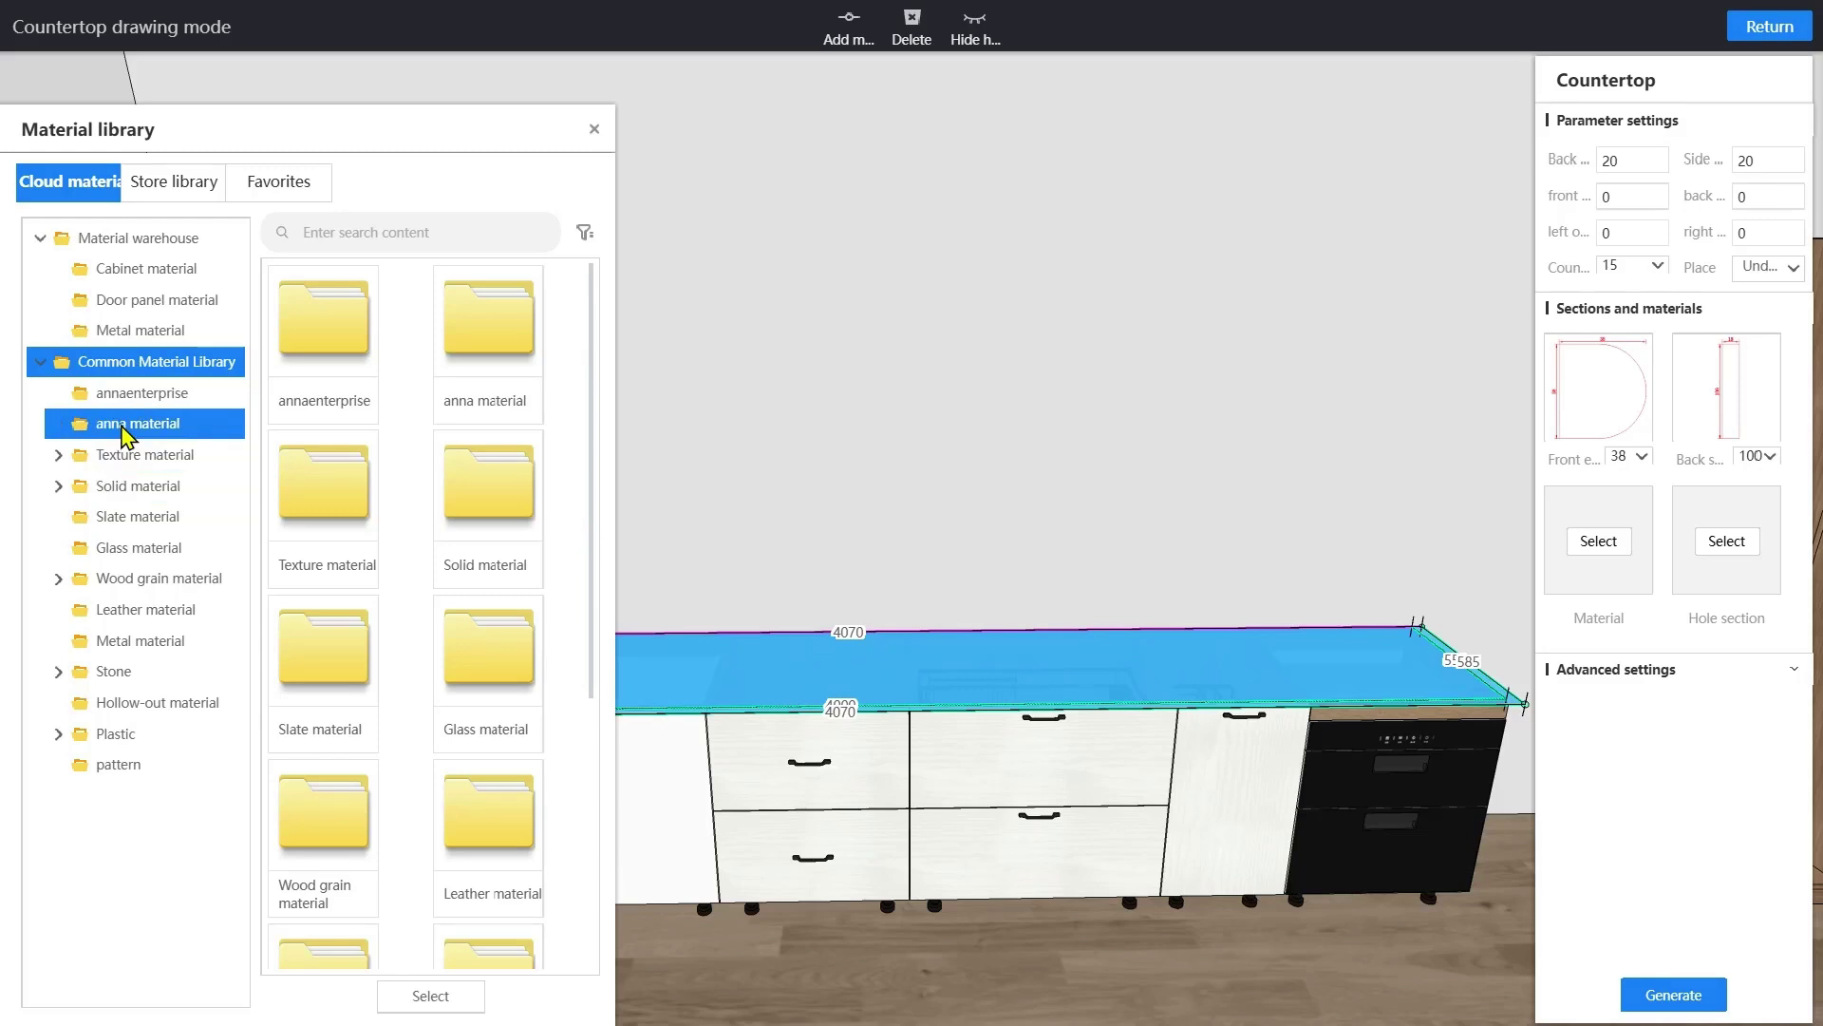
{"action": "left_click", "coordinate": [69, 673]}
{"action": "left_click", "coordinate": [171, 707]}
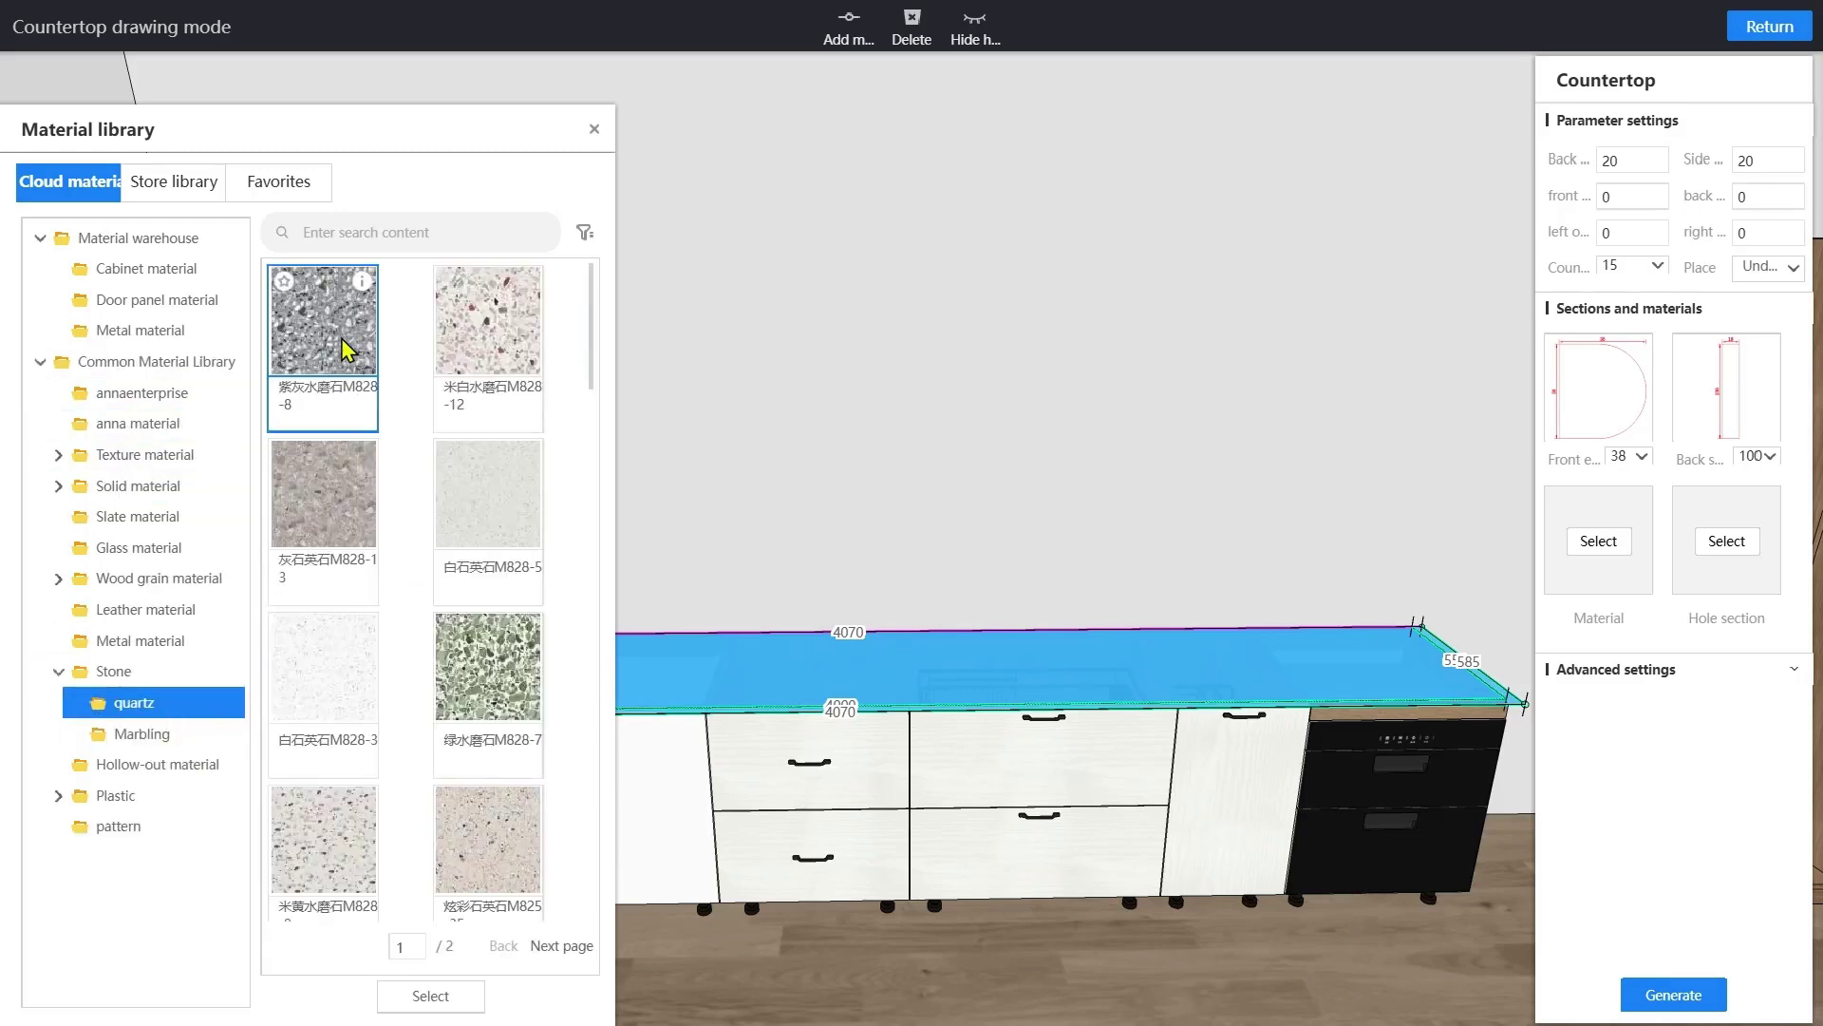
{"action": "double_click", "coordinate": [346, 351]}
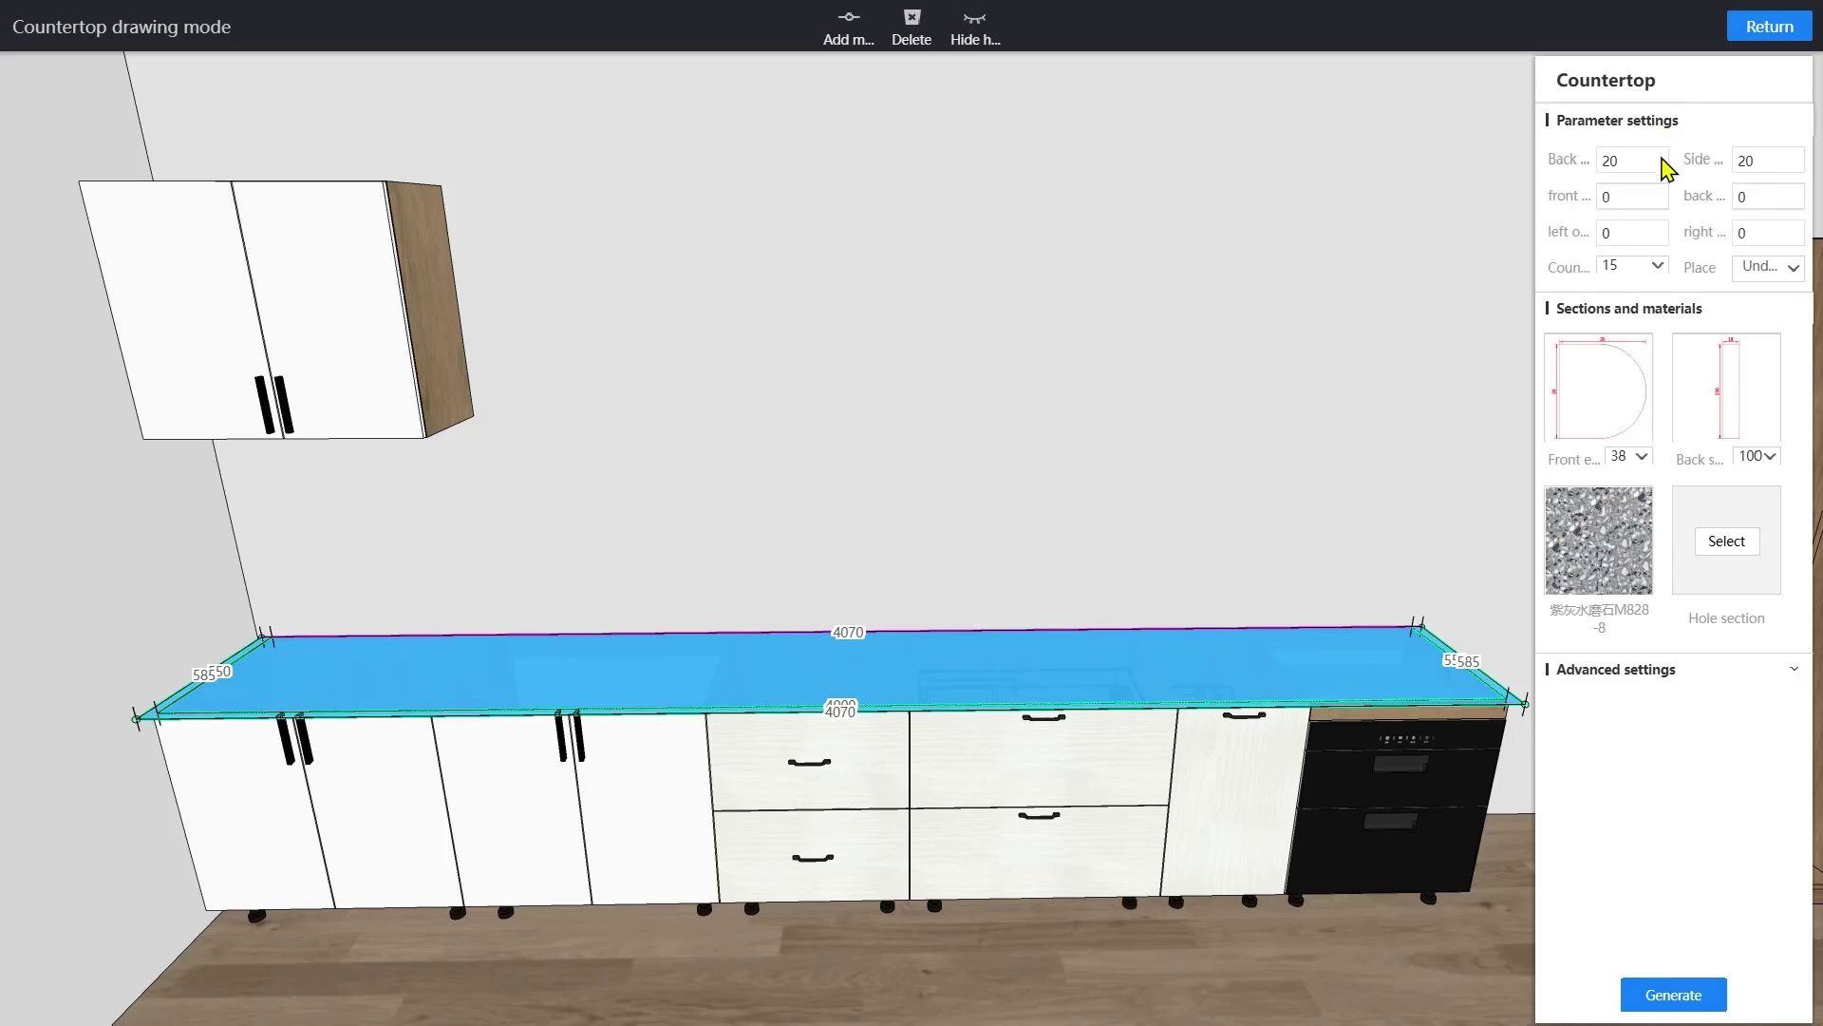
{"action": "left_click", "coordinate": [1667, 993]}
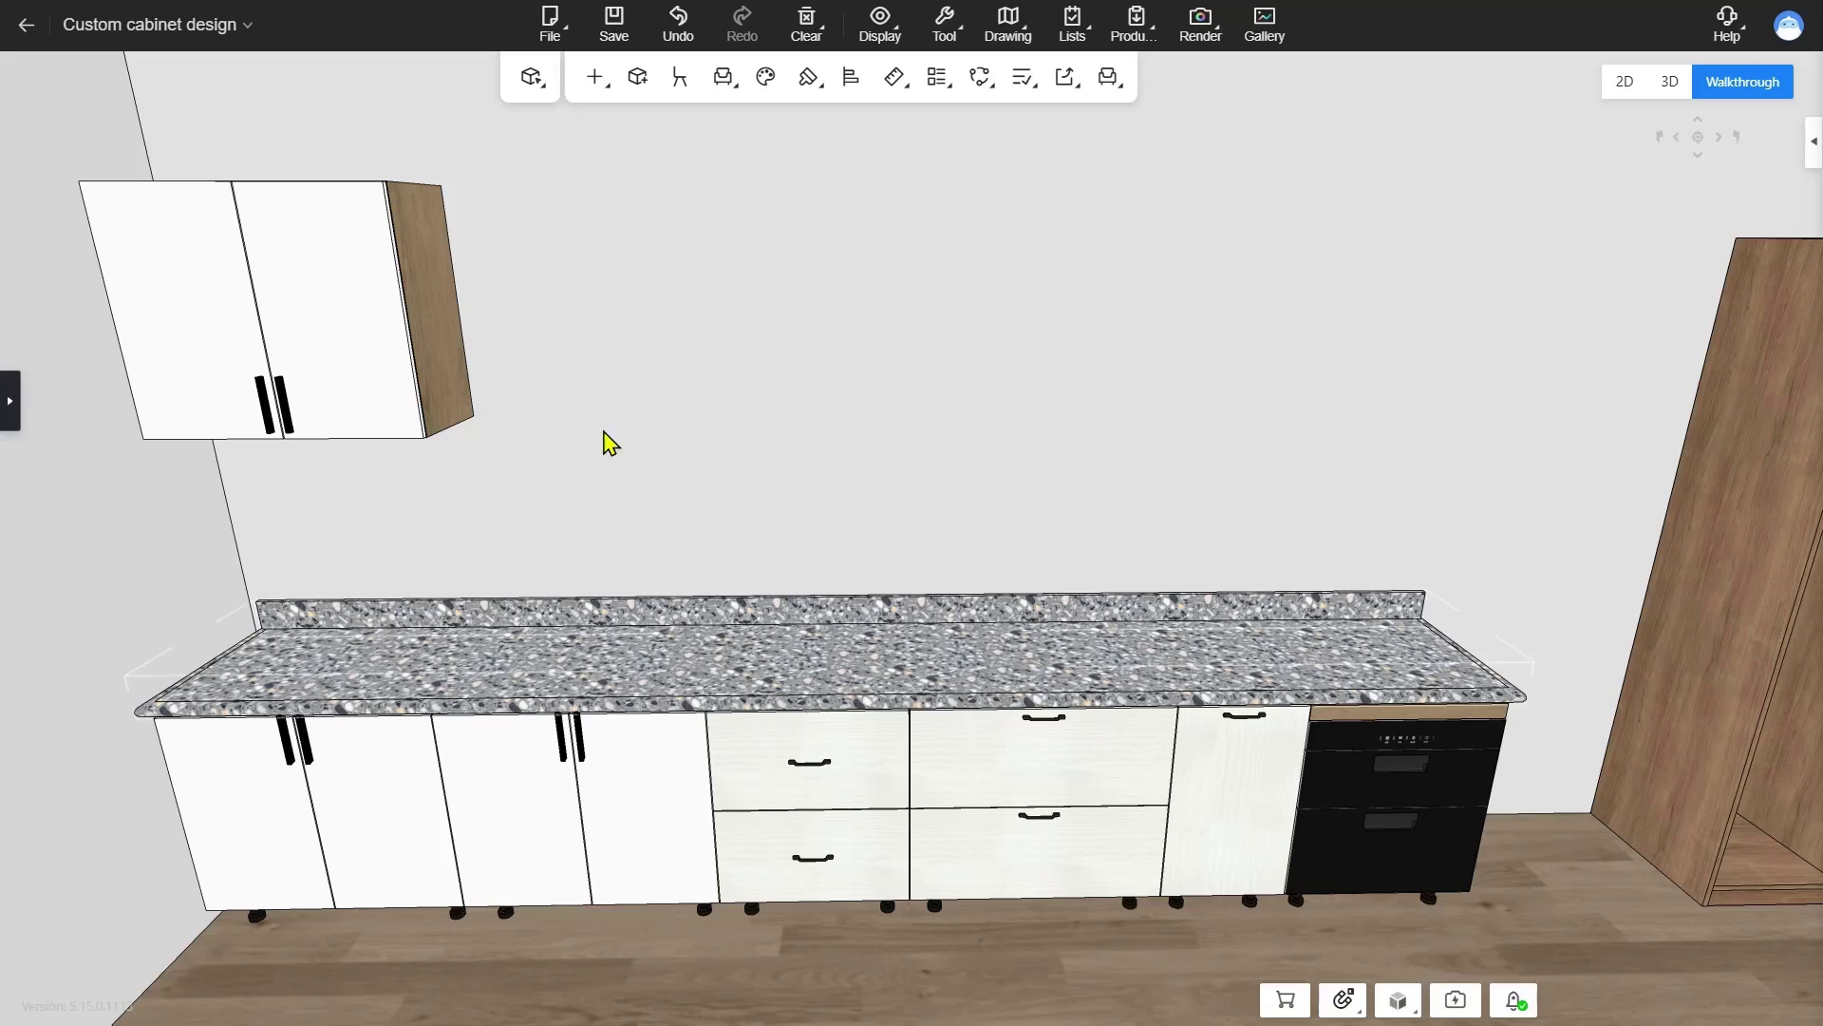
- Start Top molding installation for the hanging cabinet and assign the XYT01 section profile to it
{"action": "left_click", "coordinate": [595, 78]}
{"action": "mouse_move", "coordinate": [642, 167]}
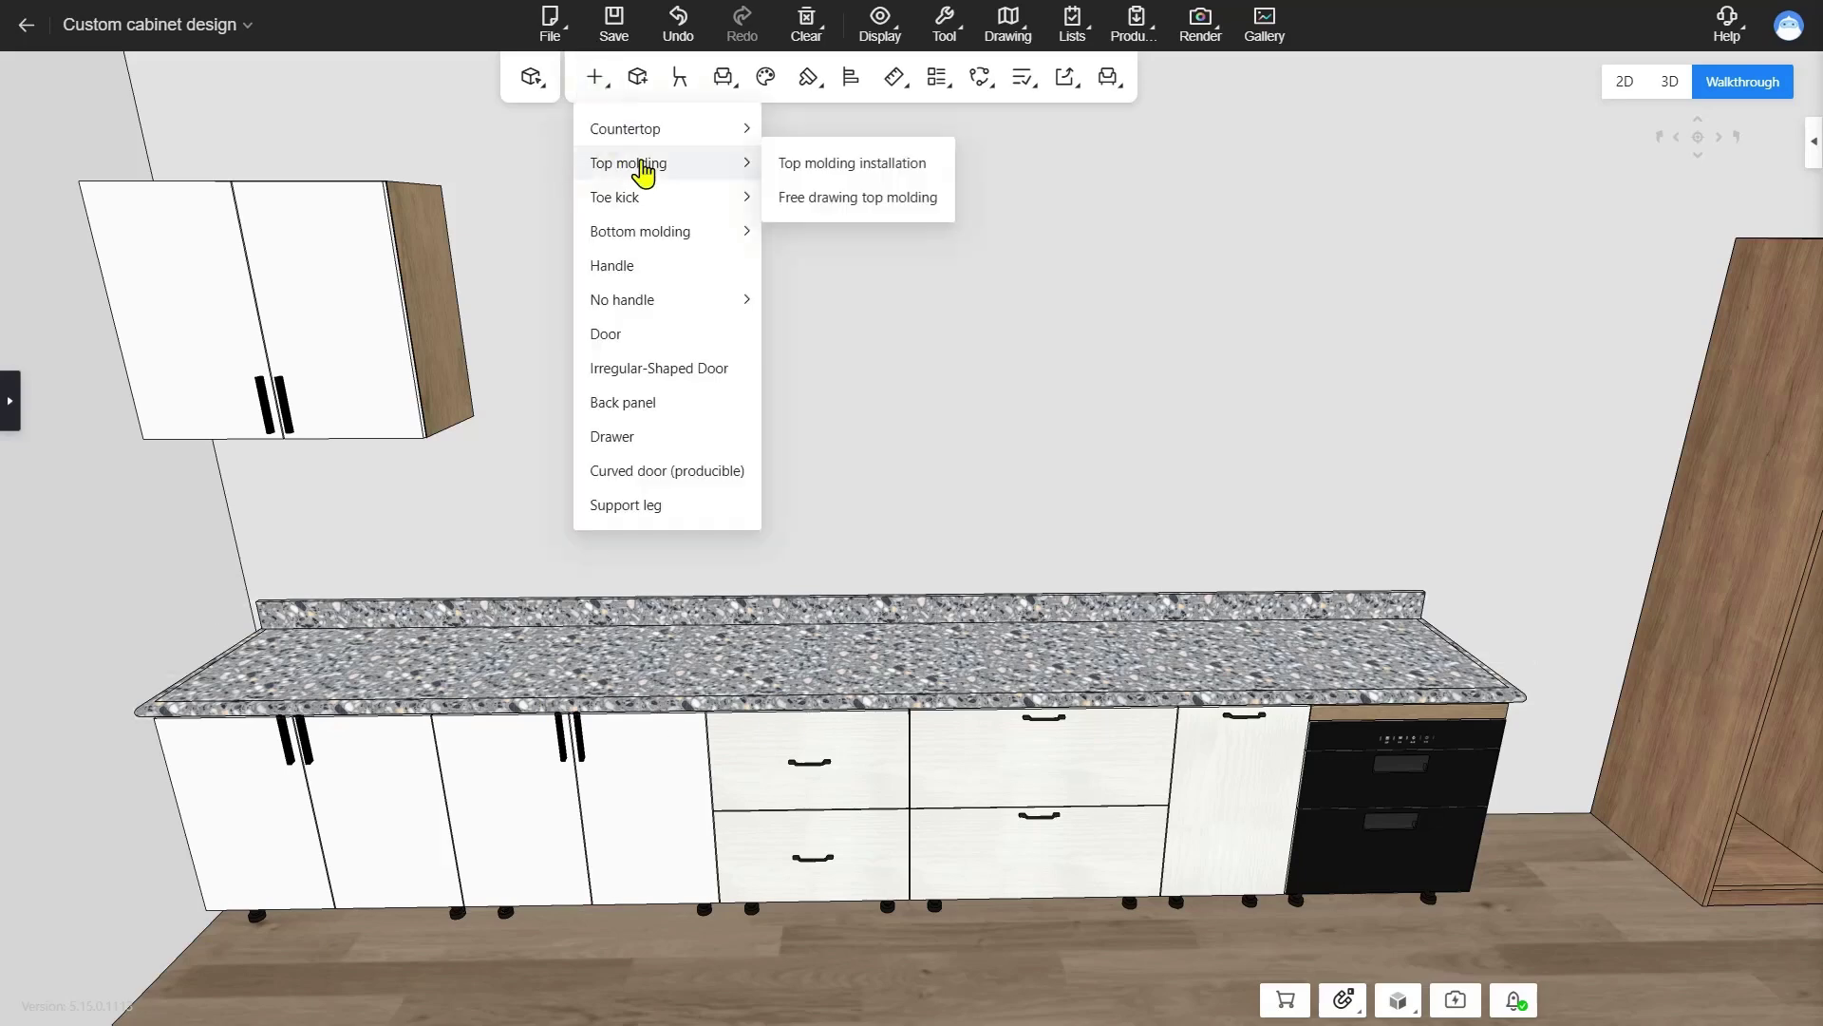
{"action": "left_click", "coordinate": [805, 166]}
{"action": "scroll", "coordinate": [541, 318], "scroll_direction": "up", "scroll_amount": 5}
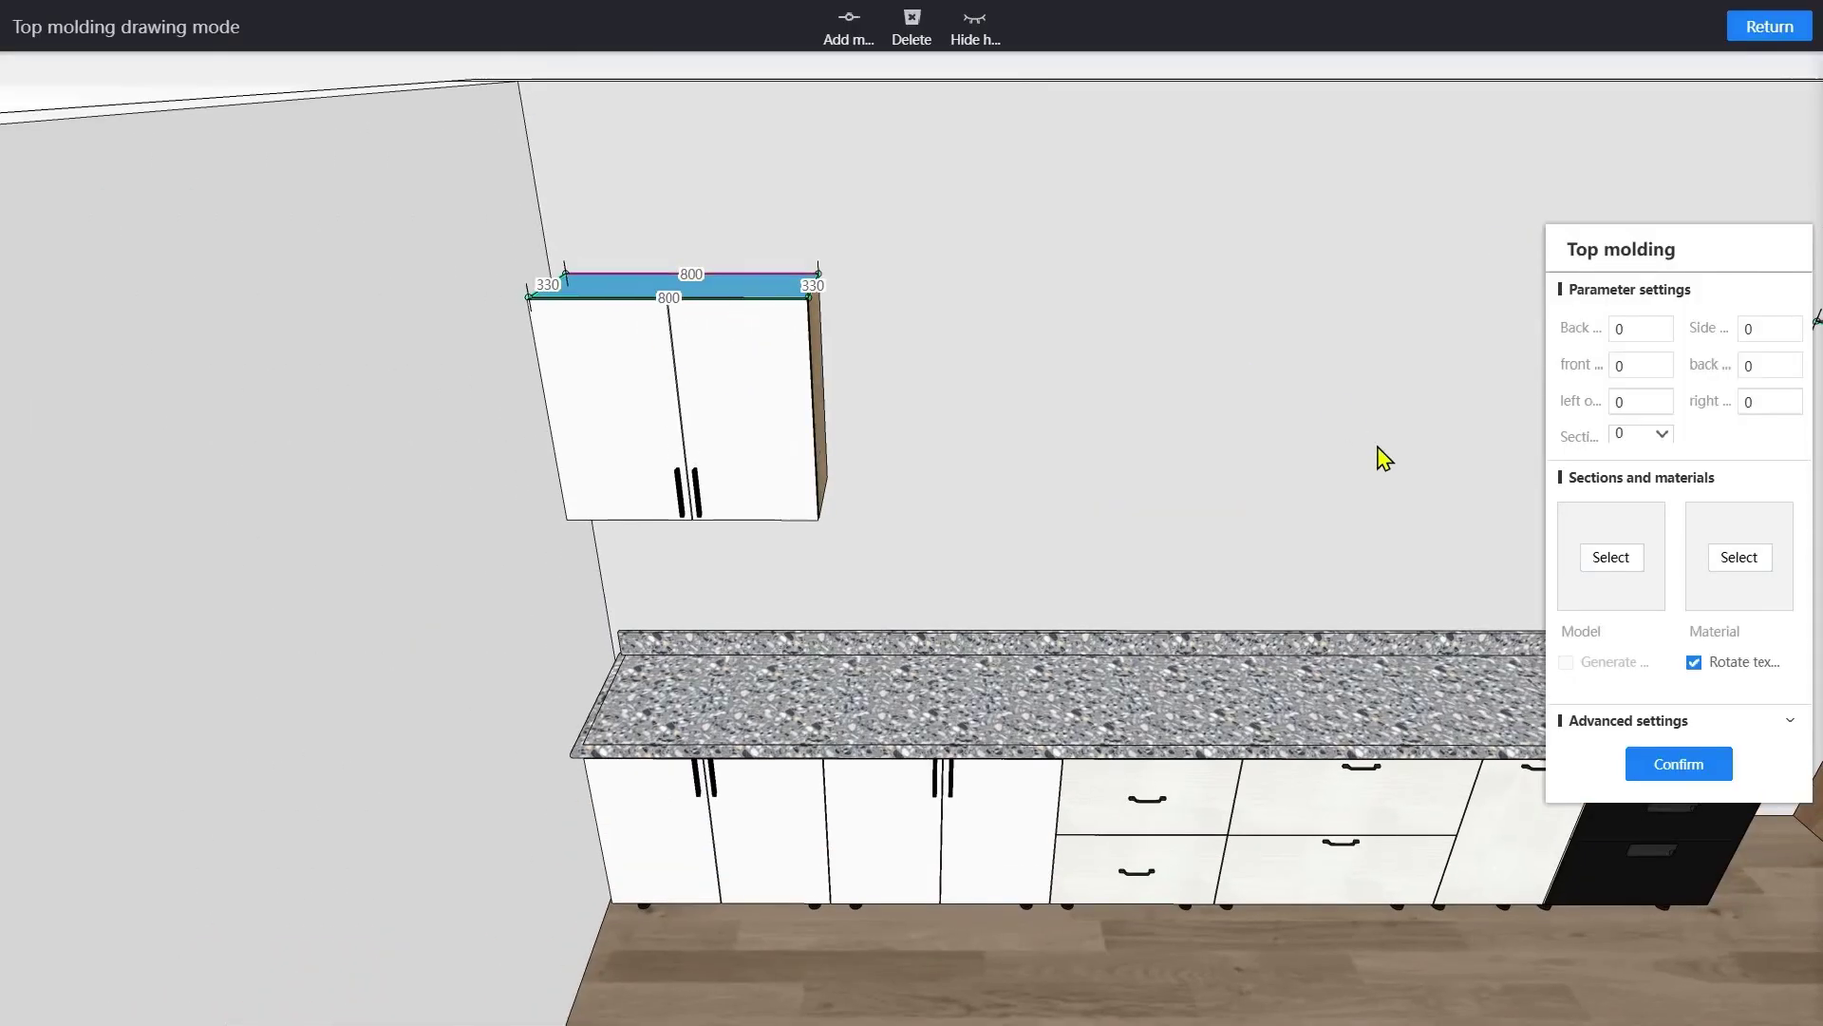
{"action": "left_click", "coordinate": [1613, 565]}
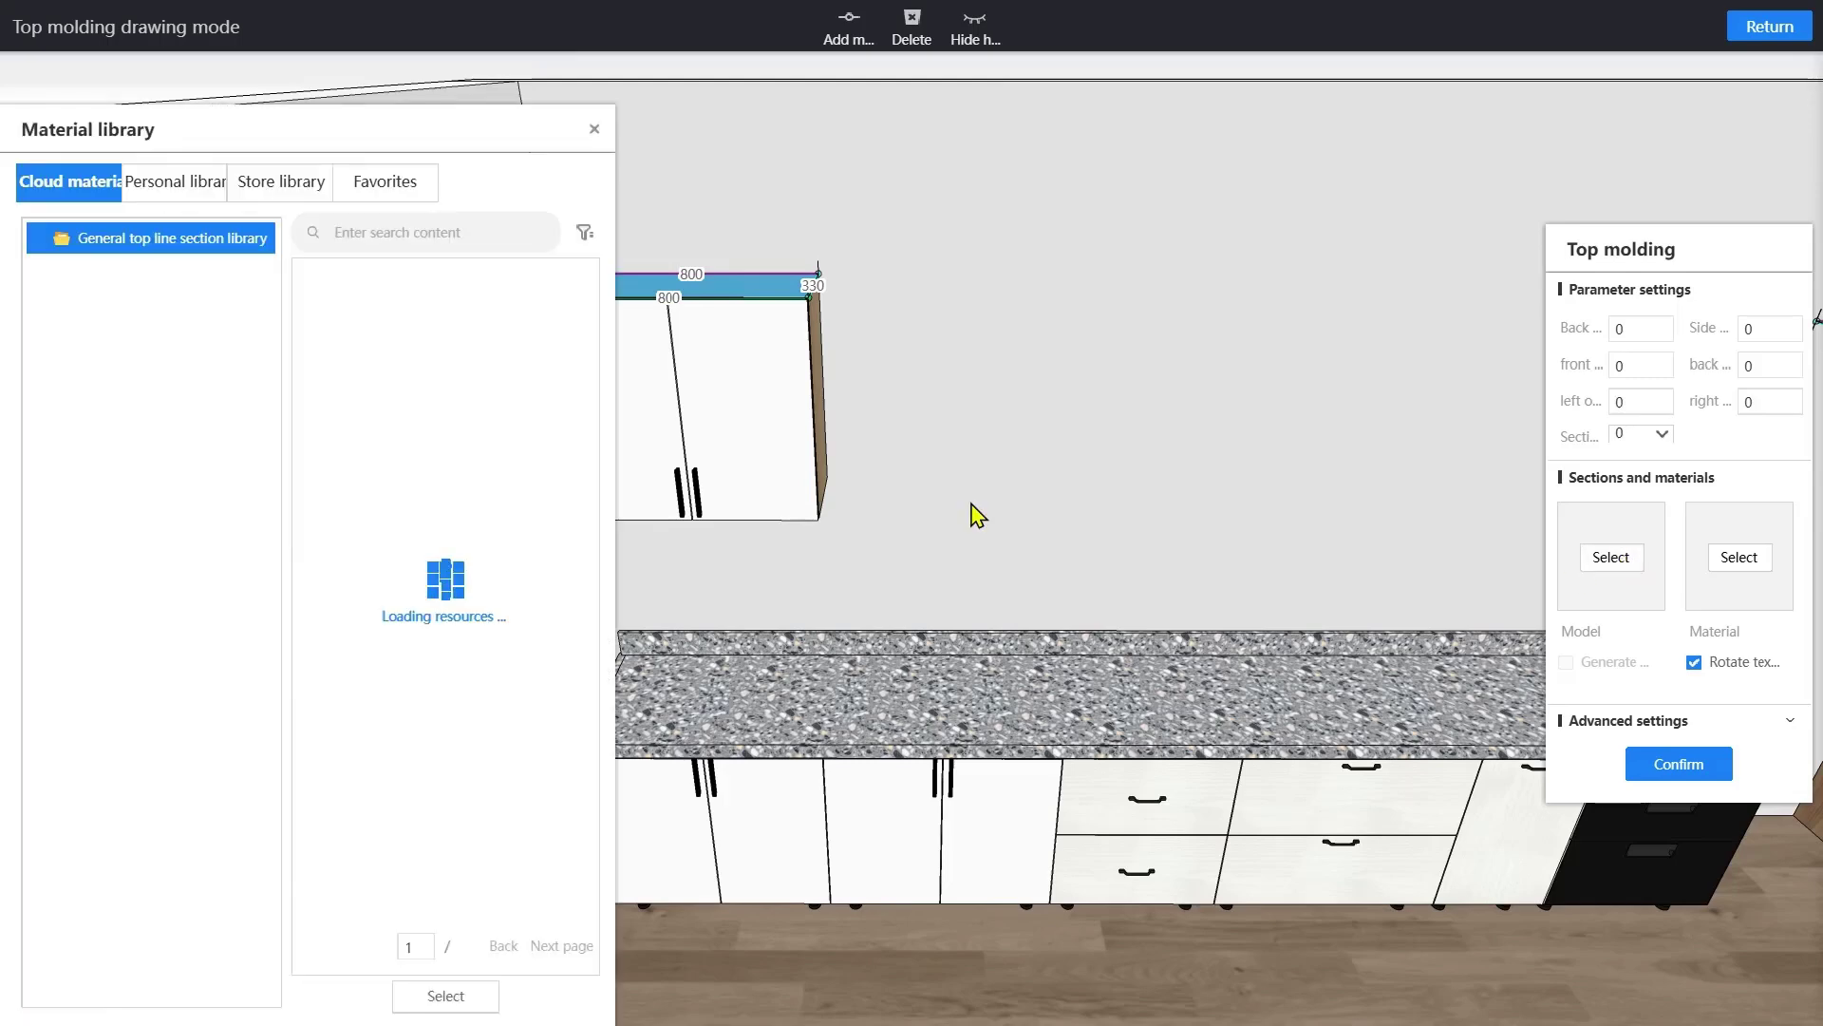
{"action": "double_click", "coordinate": [358, 334]}
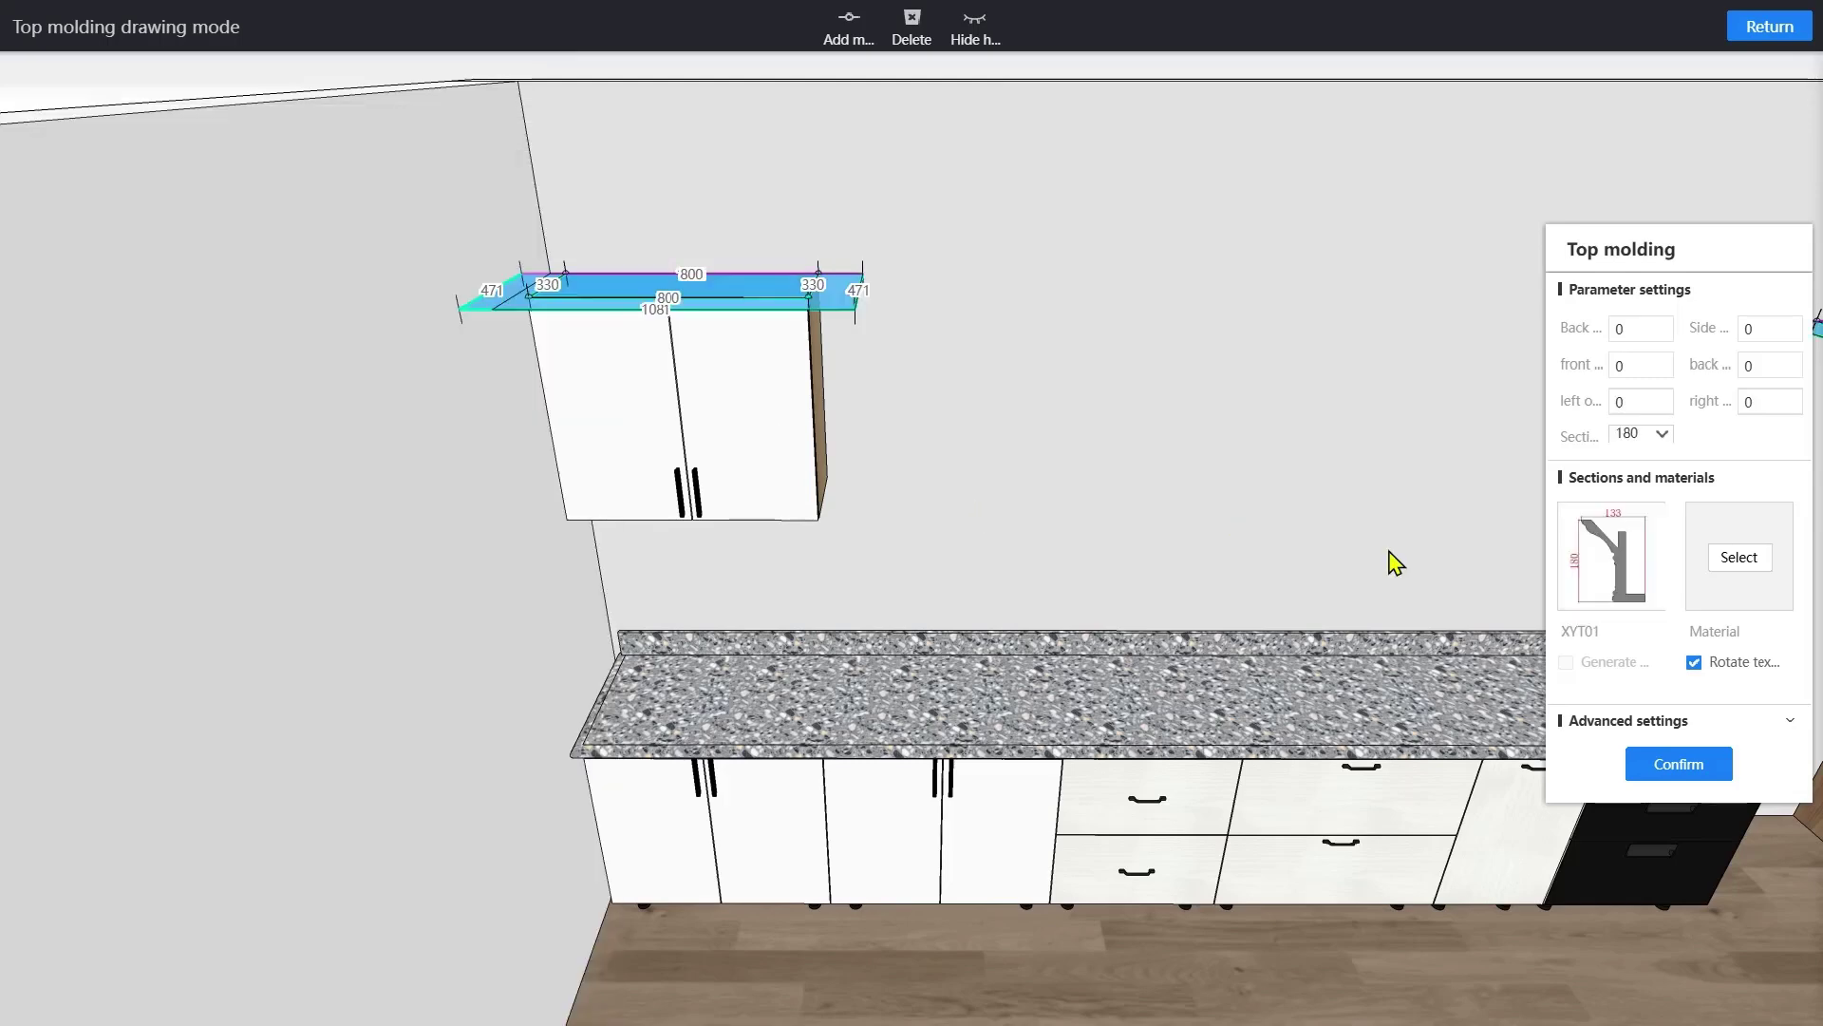
- Apply the Syringa maple - matte wood grain material to the top molding and generate it
{"action": "left_click", "coordinate": [1741, 562]}
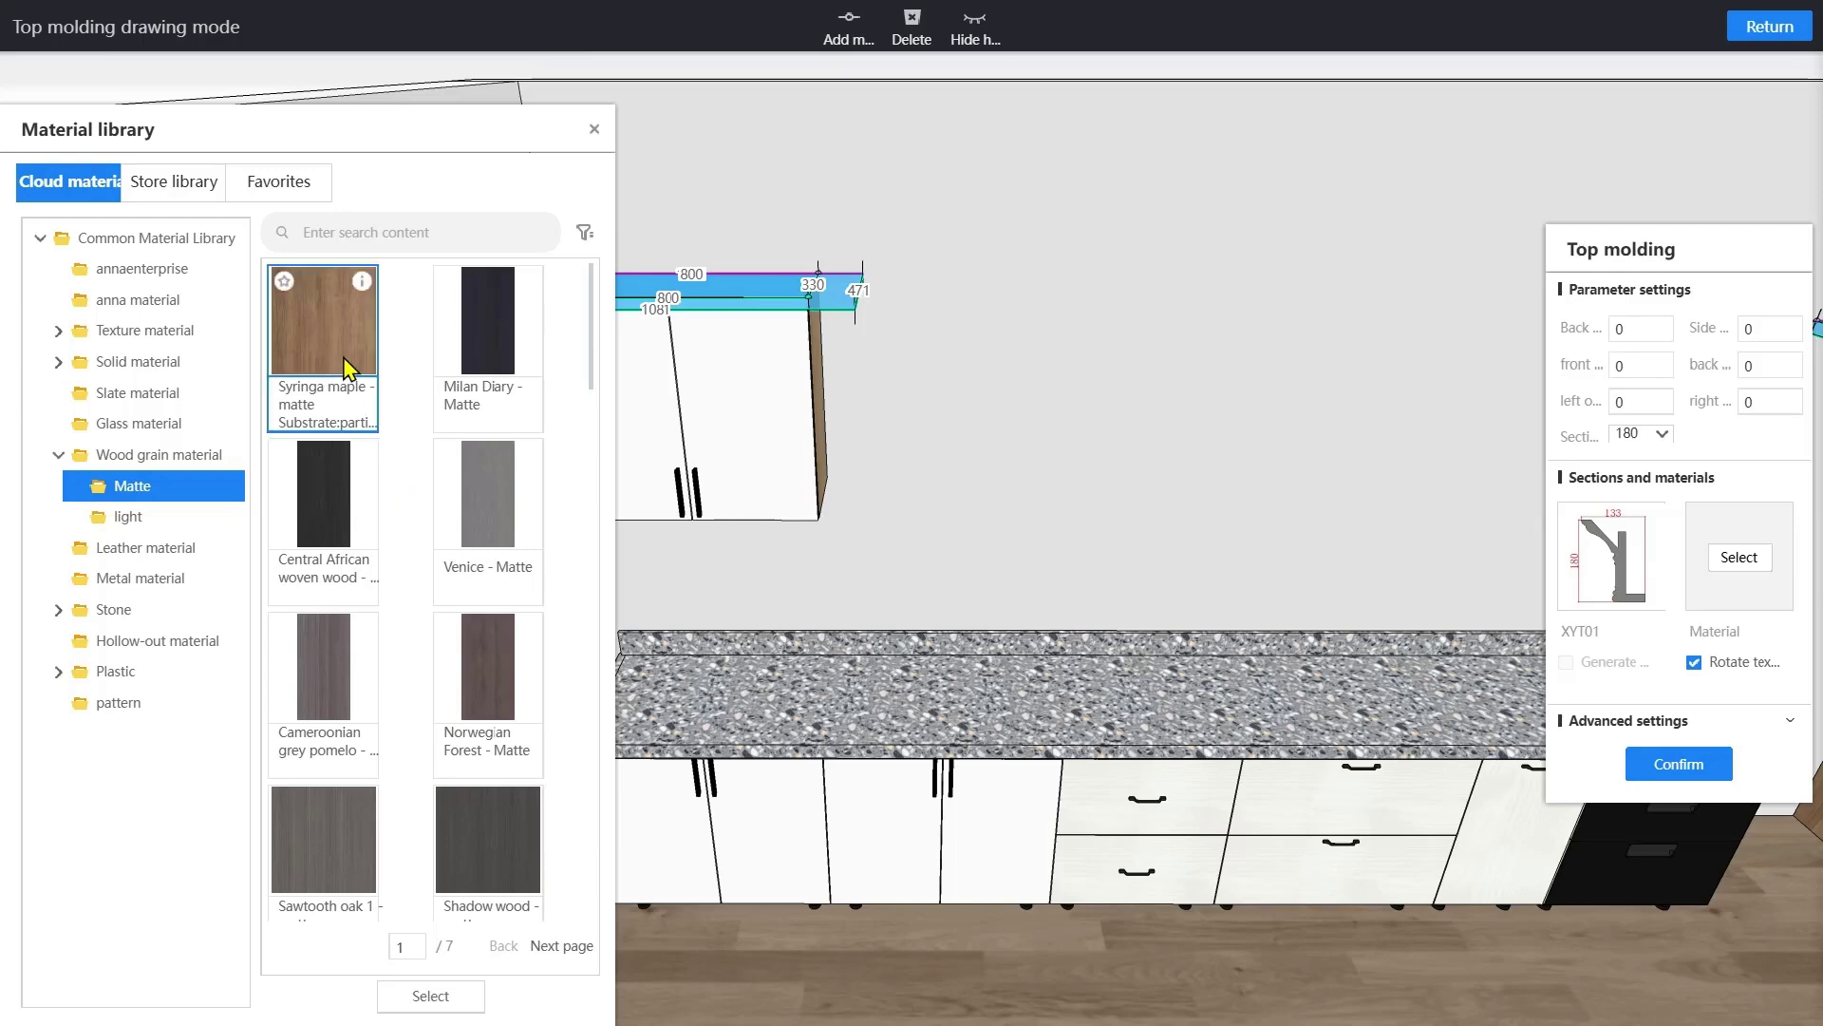
{"action": "double_click", "coordinate": [346, 363]}
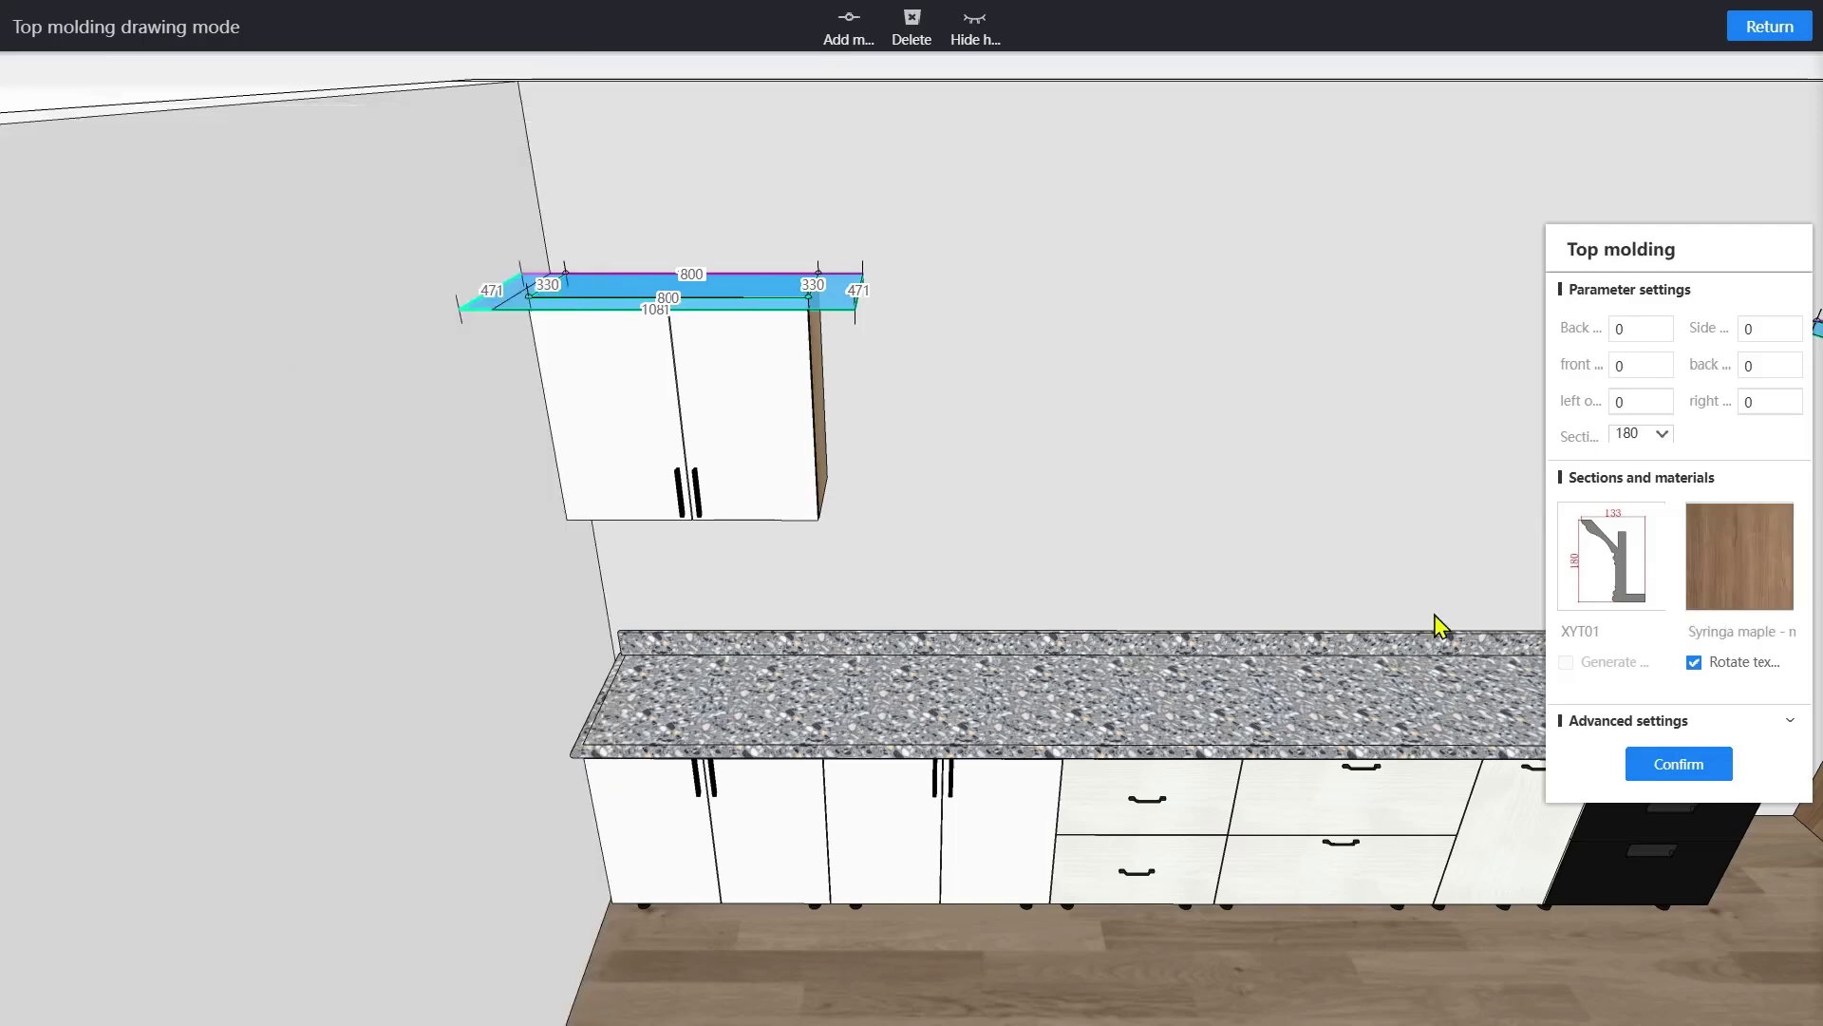
{"action": "left_click", "coordinate": [1698, 773]}
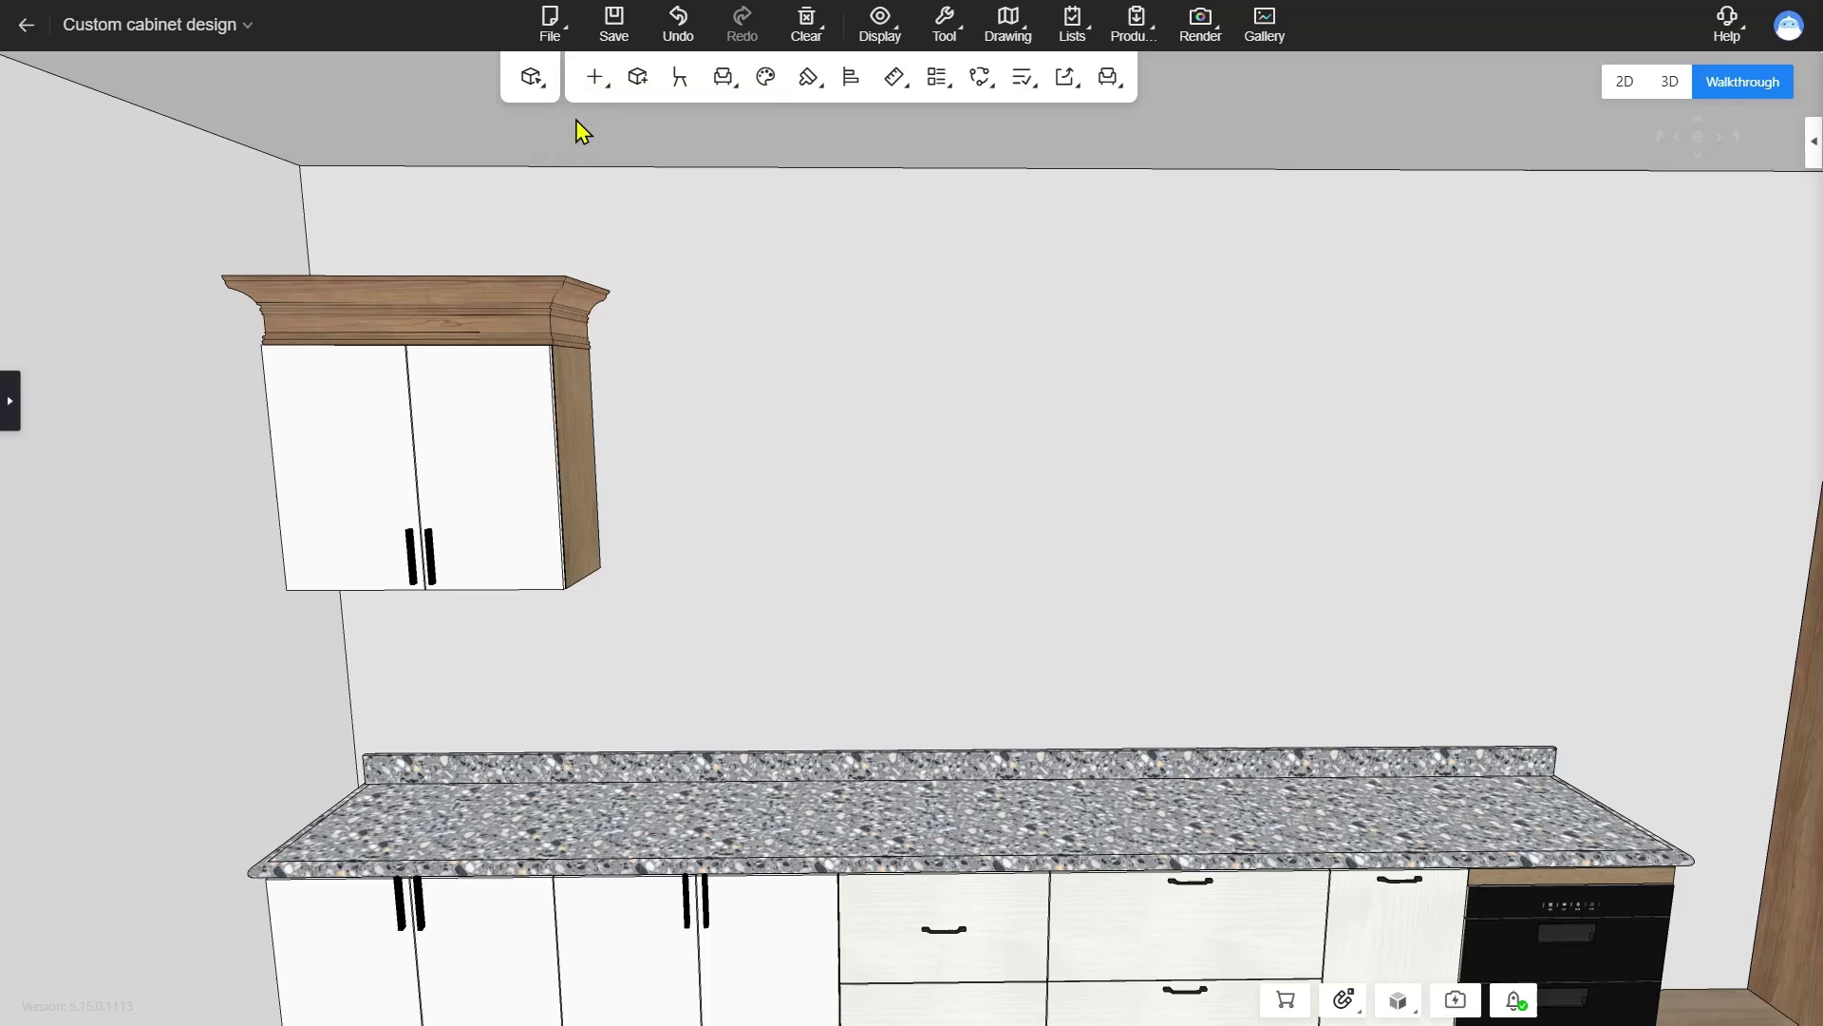
- Start Toe kick installation under the base cabinets and assign the 150 mm Skirting line 3 section profile
{"action": "left_click", "coordinate": [595, 92]}
{"action": "mouse_move", "coordinate": [639, 196]}
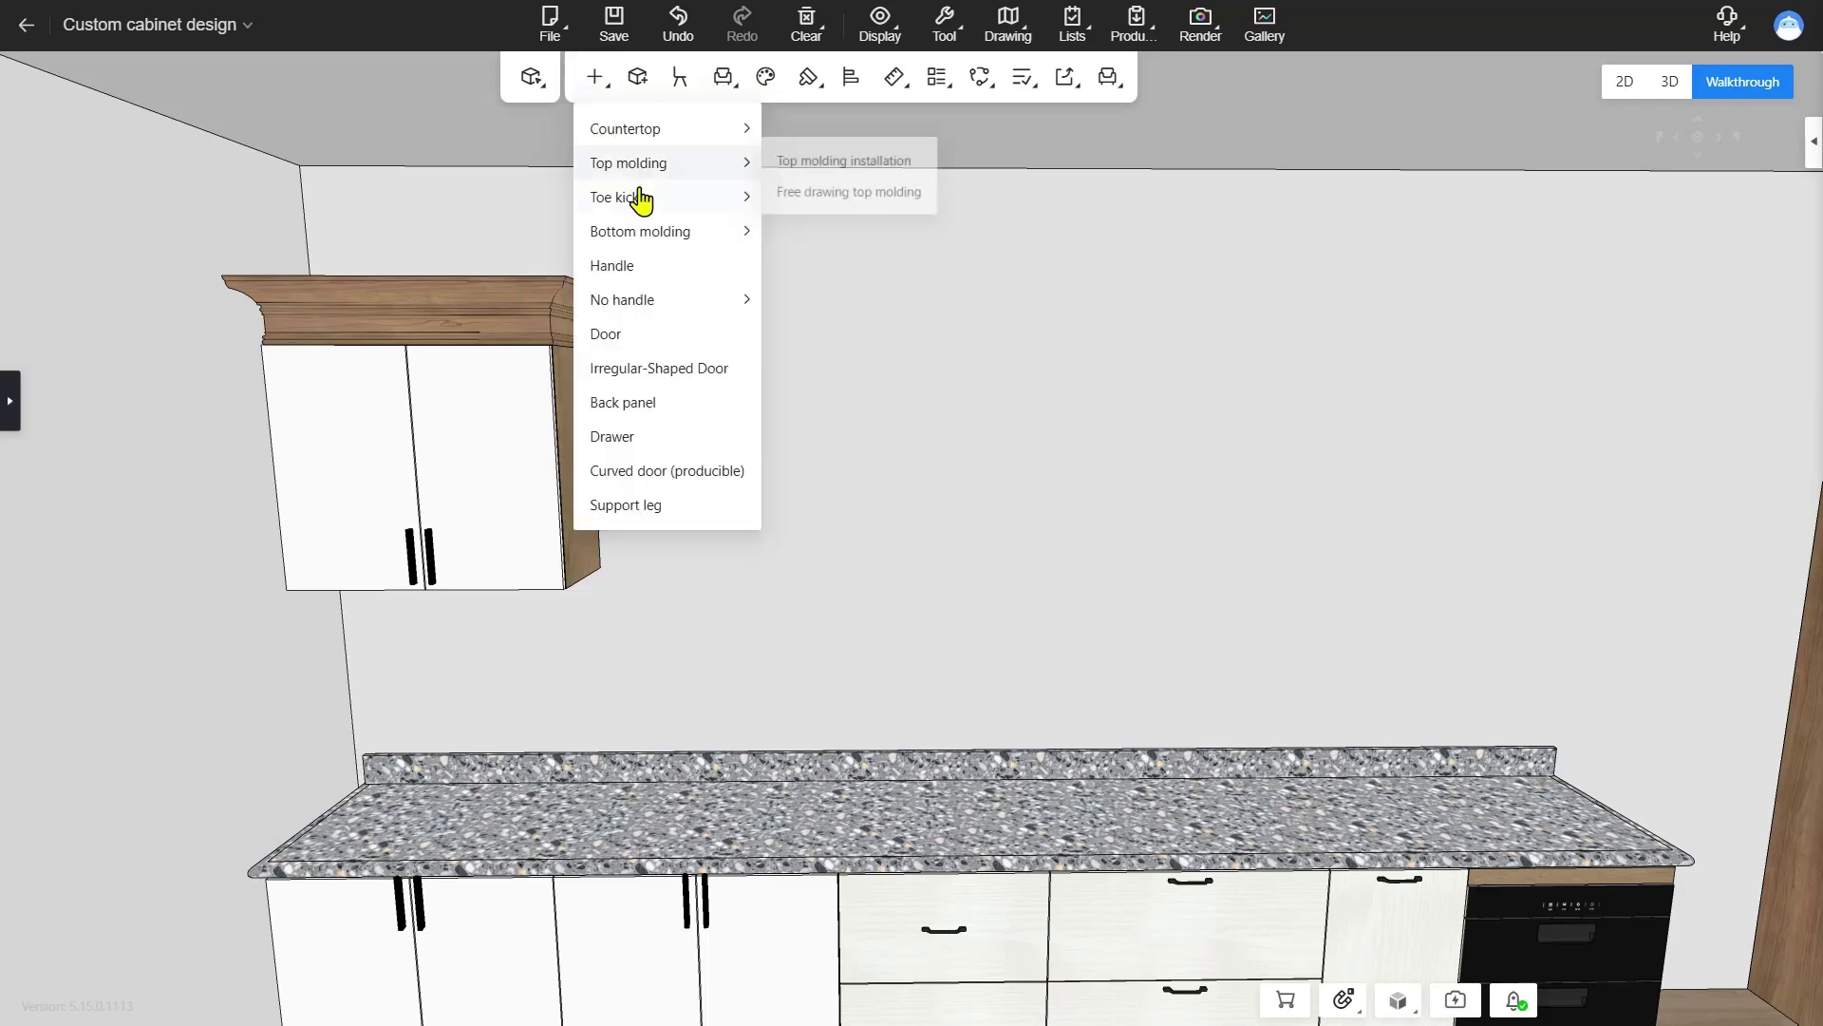
{"action": "left_click", "coordinate": [813, 200]}
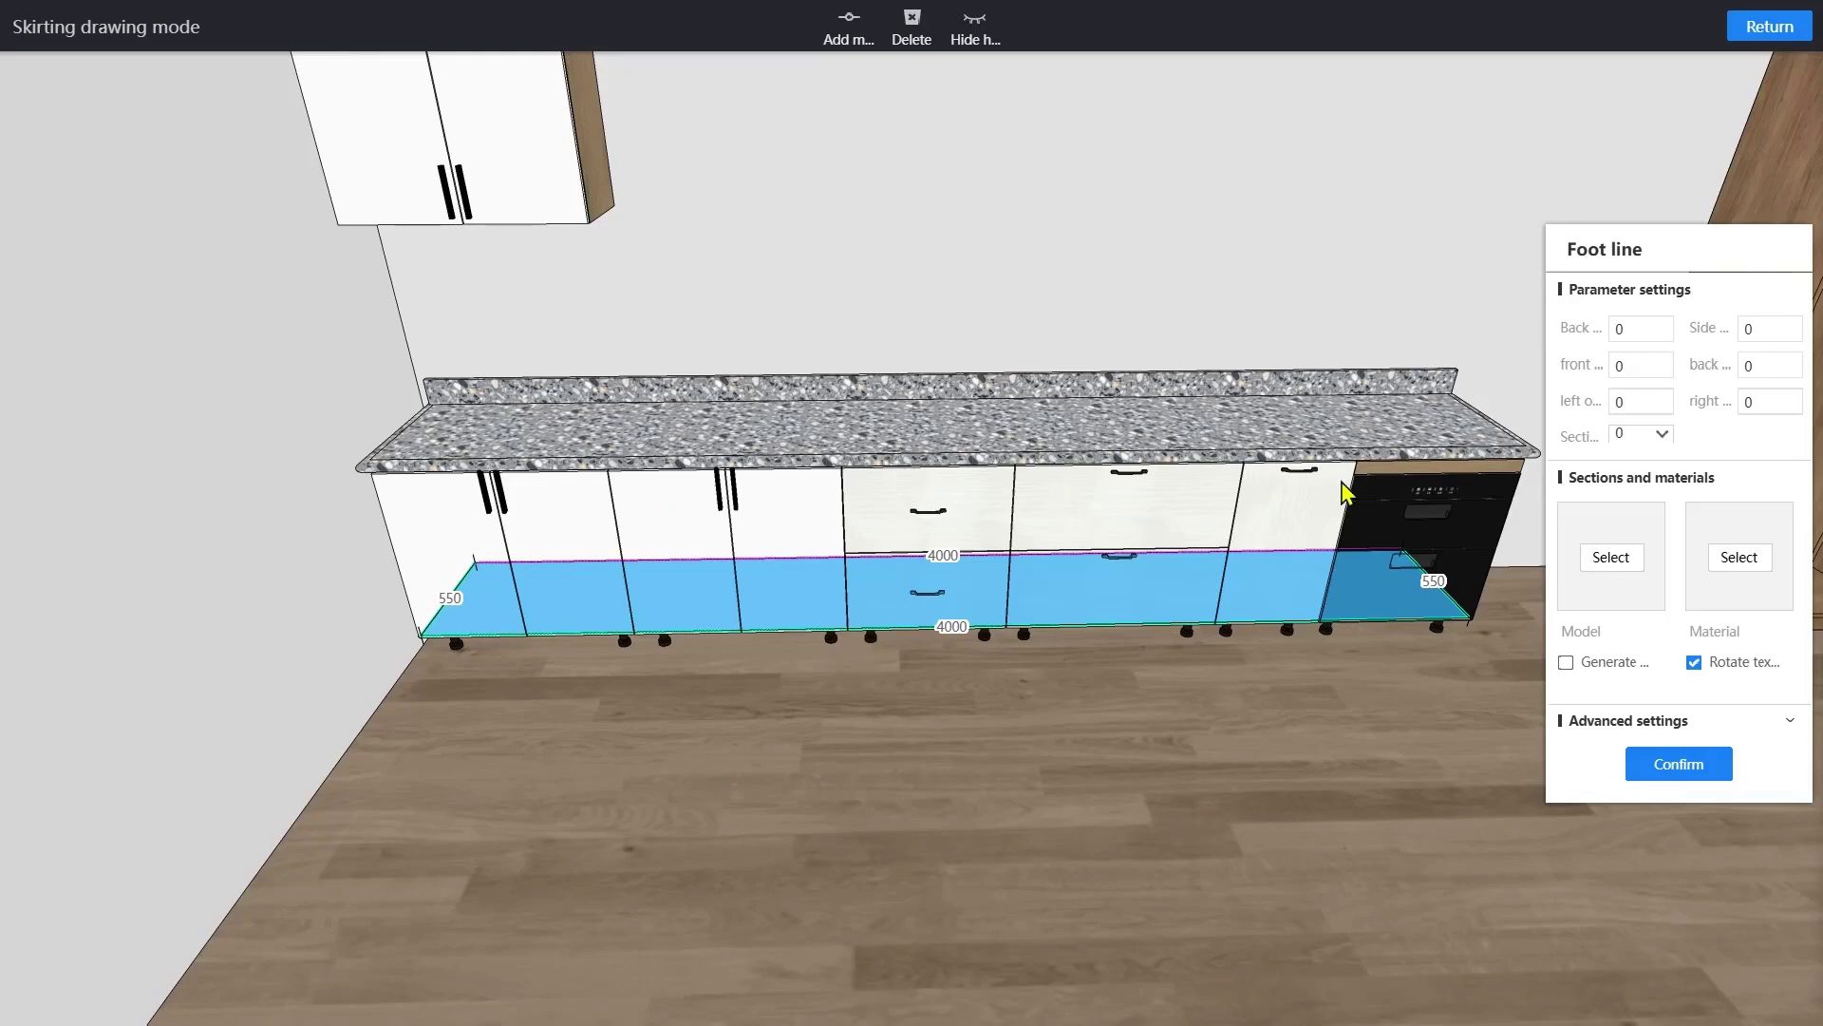
{"action": "left_click", "coordinate": [1611, 556]}
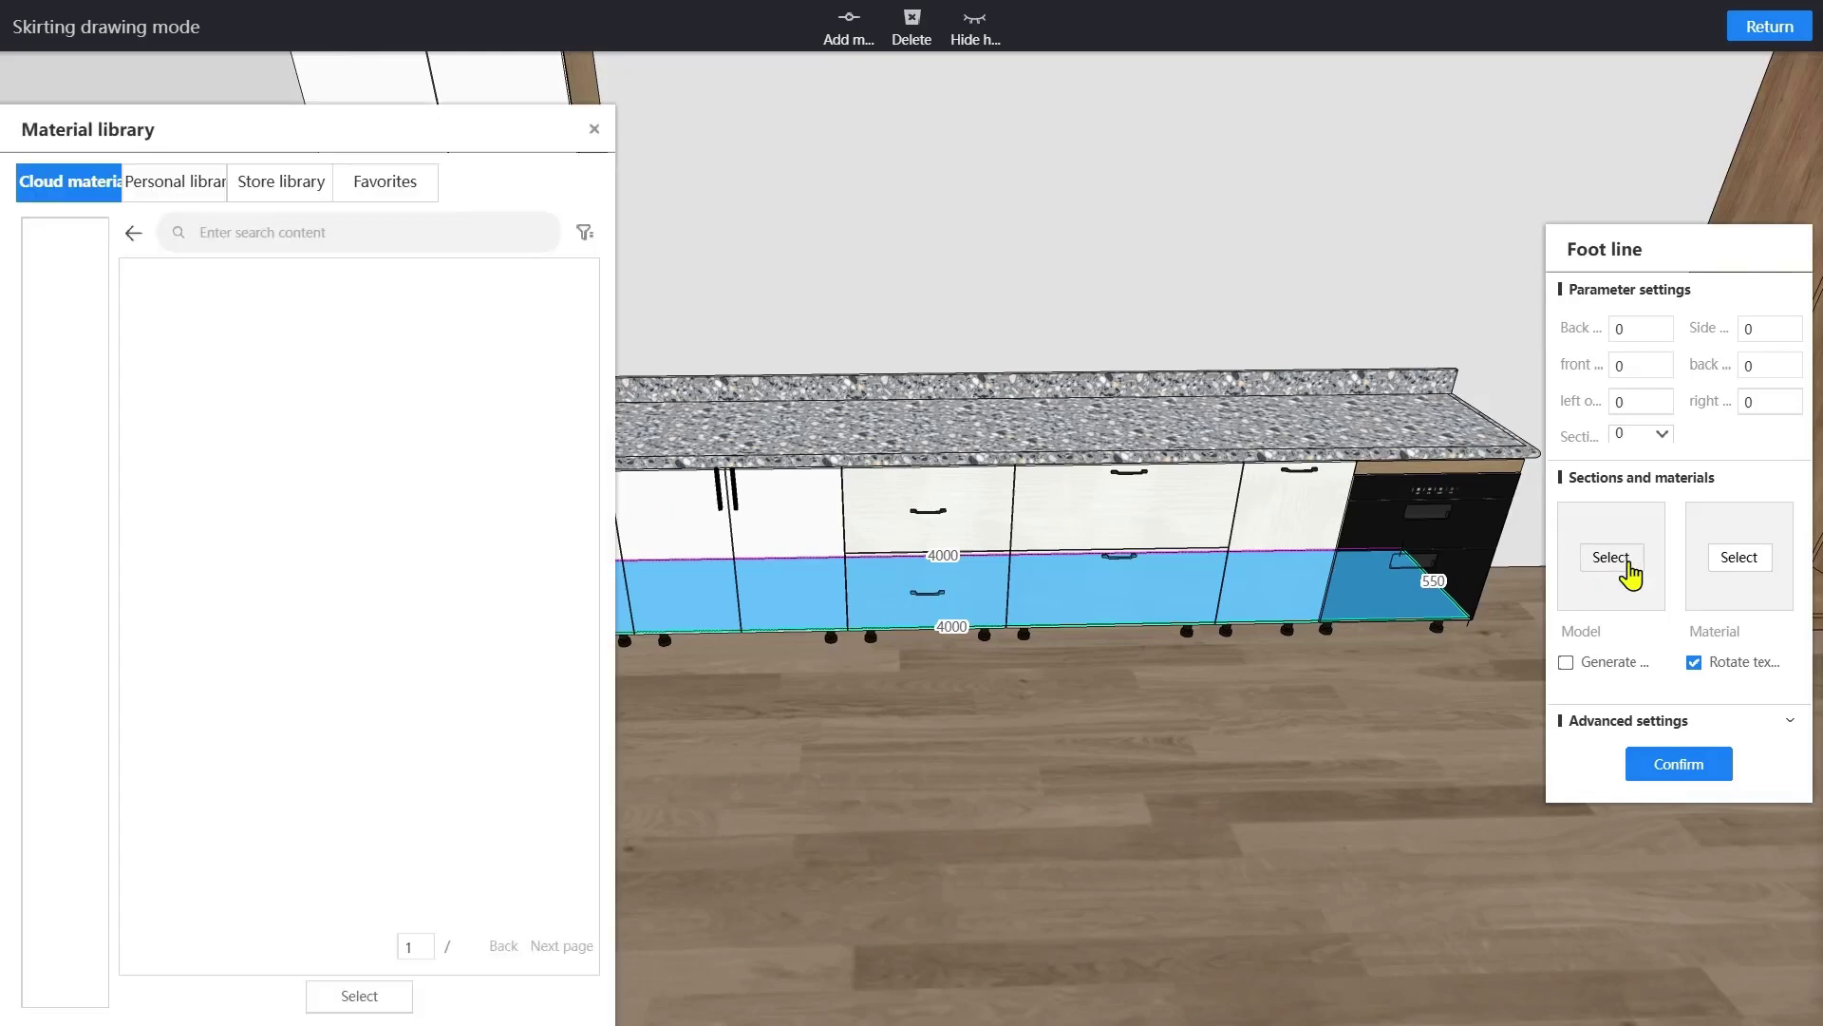
{"action": "double_click", "coordinate": [444, 424]}
- Apply the Pure Black Brushed metal material to the toe kick and generate it
{"action": "left_click", "coordinate": [1740, 561]}
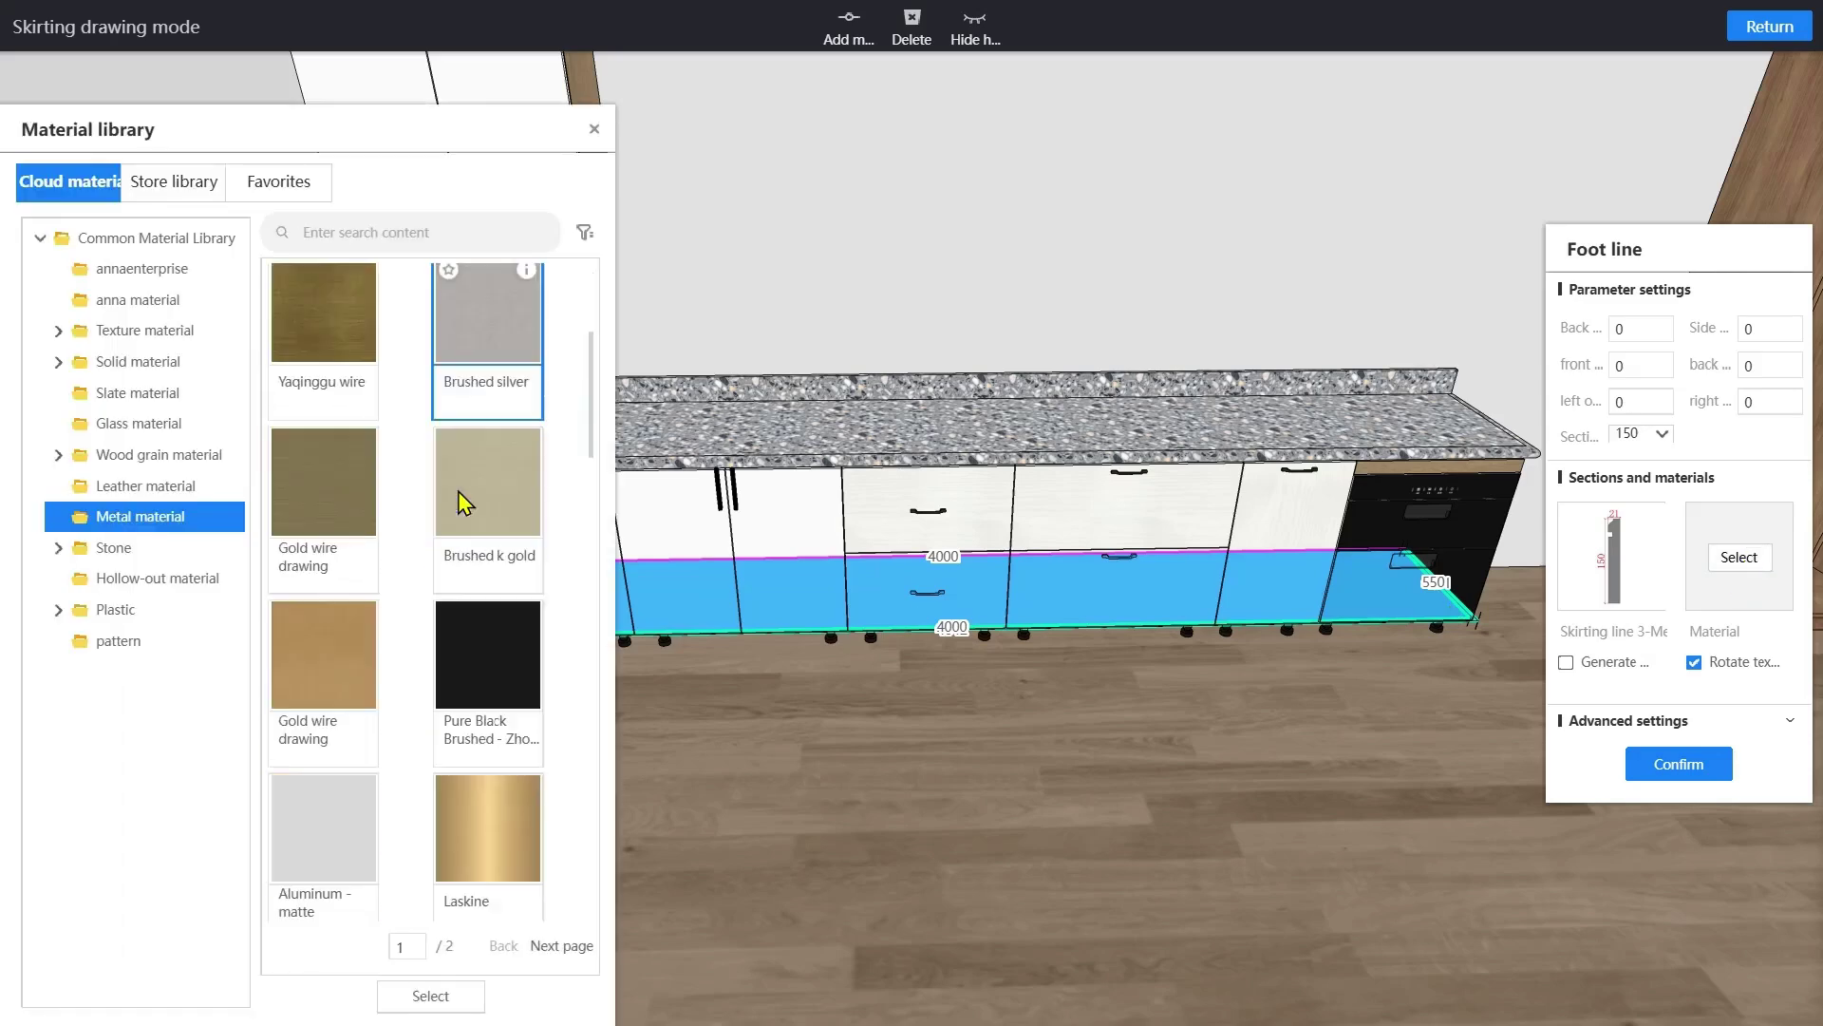
{"action": "scroll", "coordinate": [488, 630], "scroll_direction": "down", "scroll_amount": 1}
{"action": "double_click", "coordinate": [488, 630]}
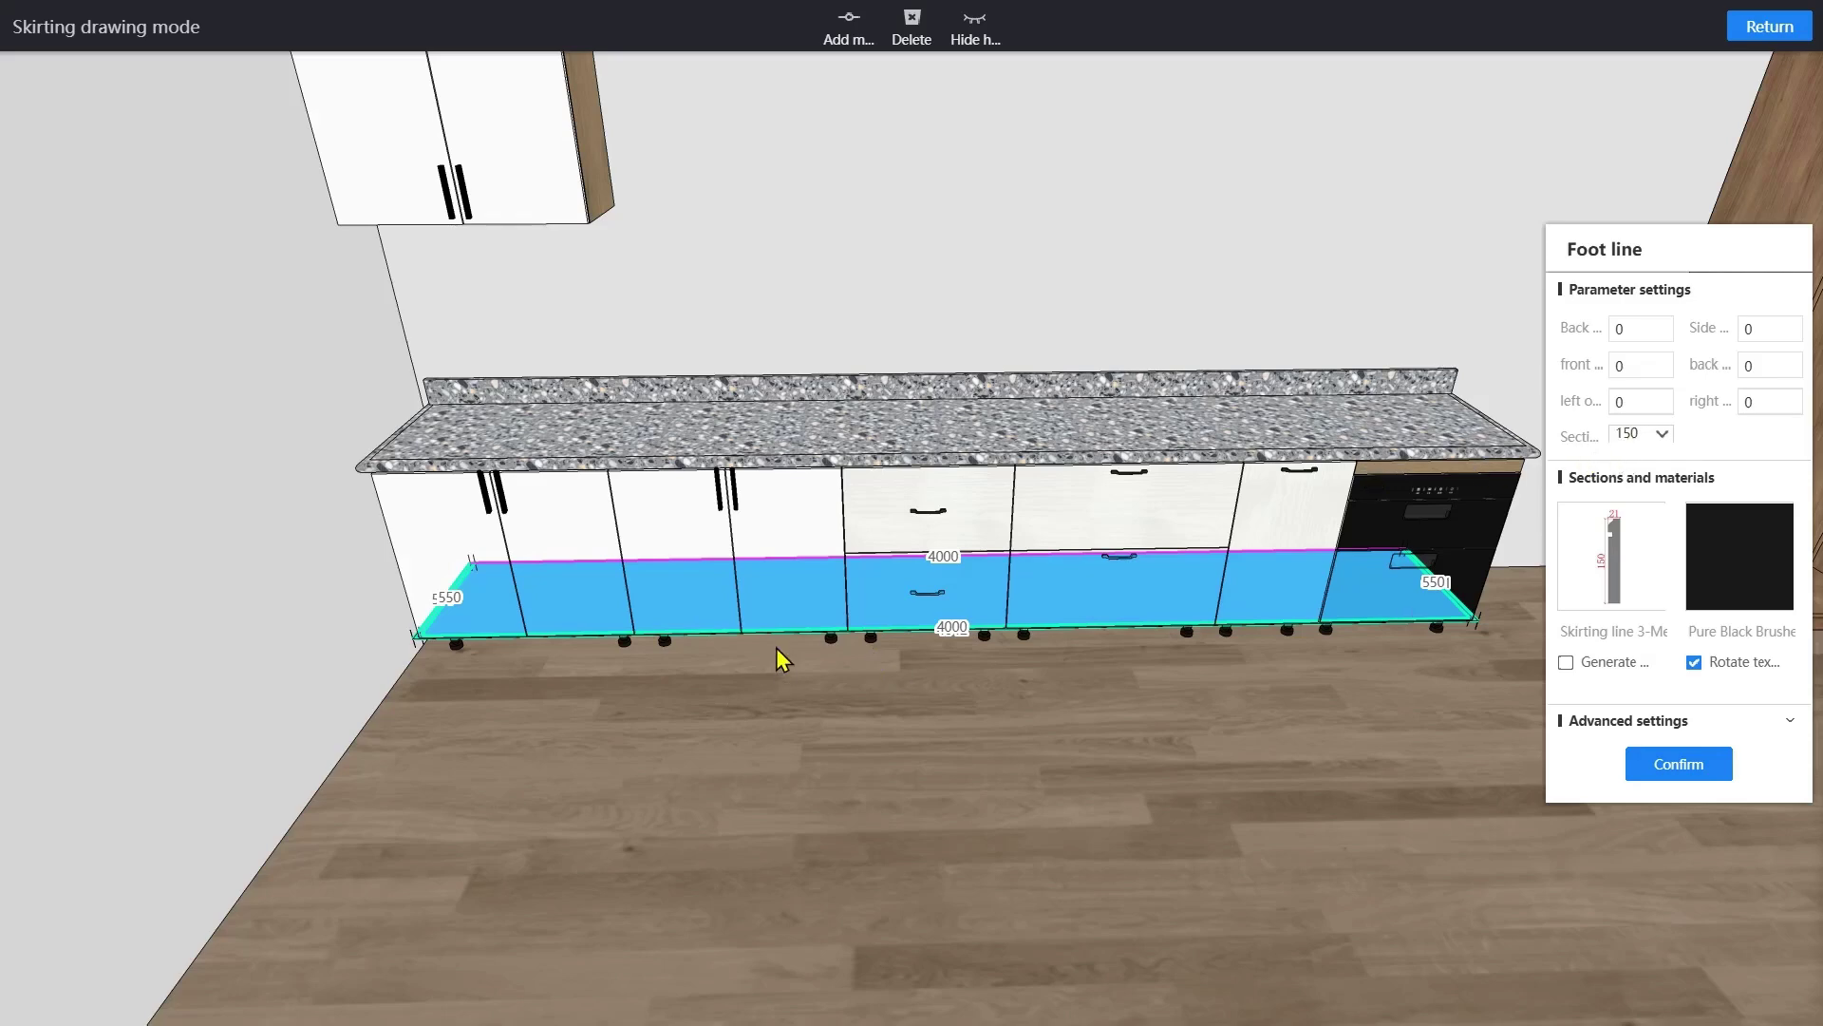
{"action": "left_click", "coordinate": [1679, 763]}
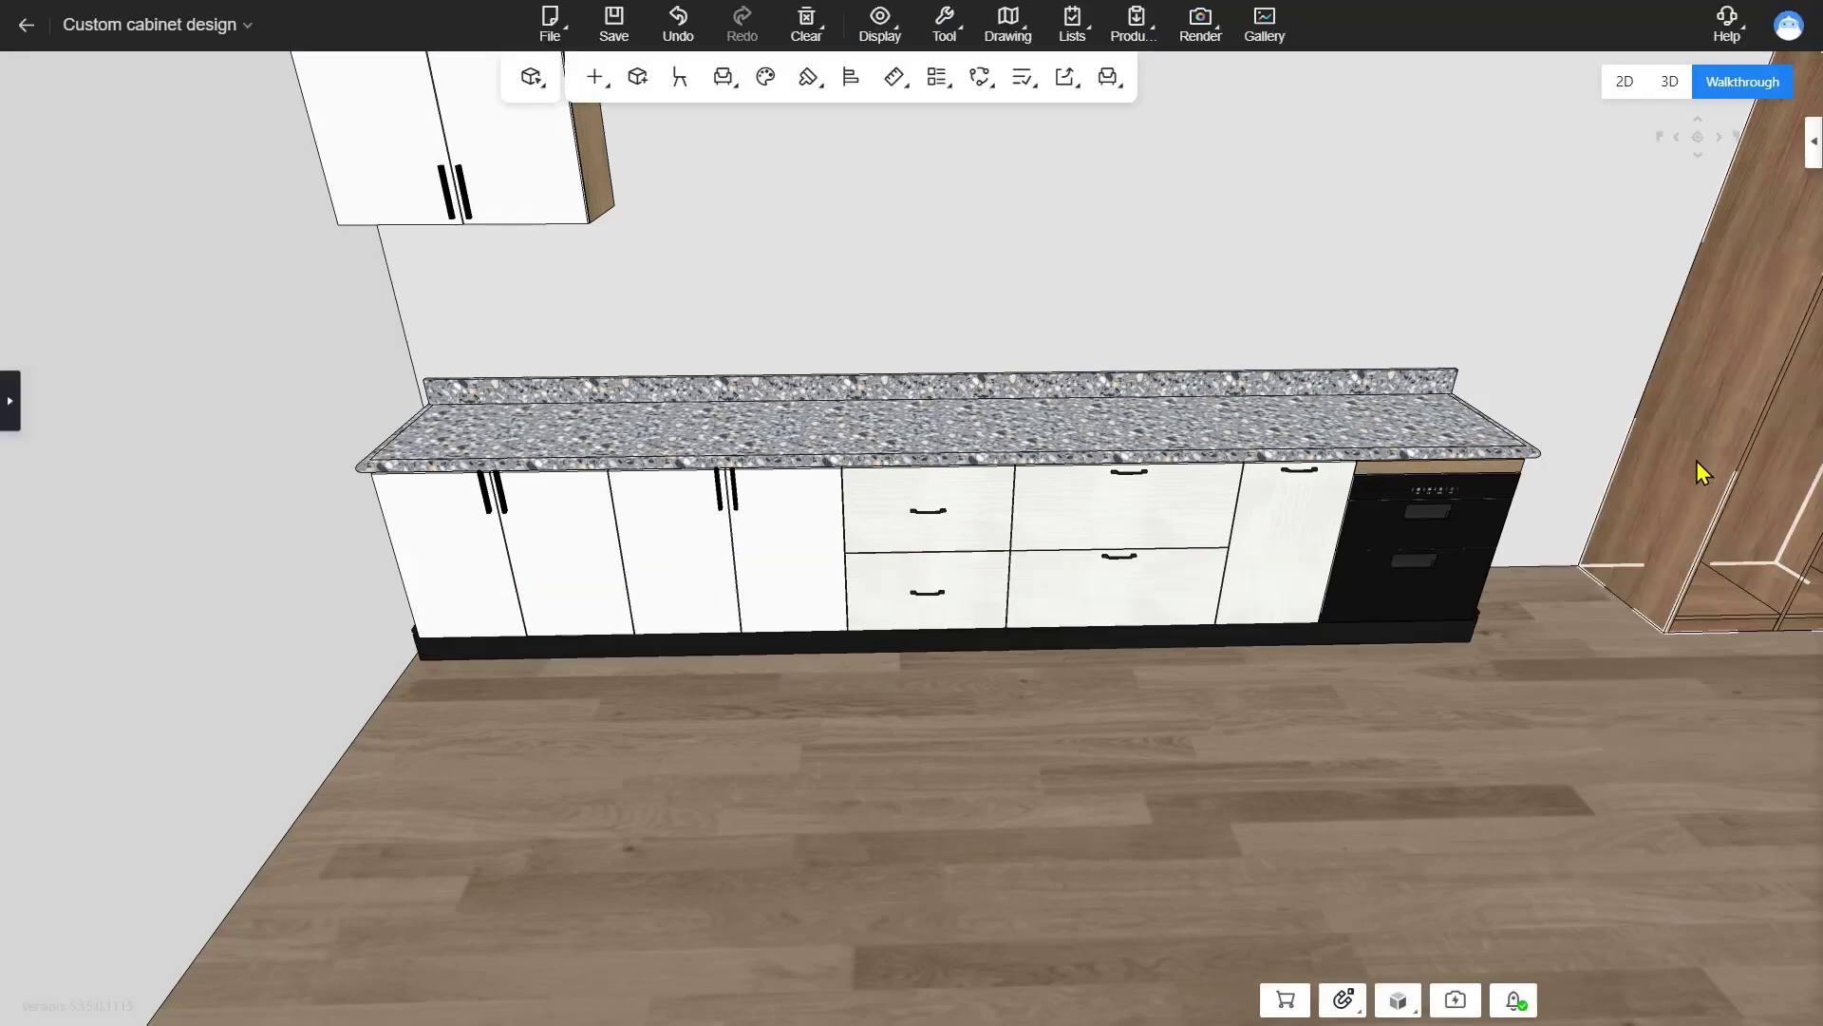
{"action": "left_click_drag", "start_coordinate": [1620, 607], "coordinate": [1369, 668]}
{"action": "mouse_move", "coordinate": [594, 82]}
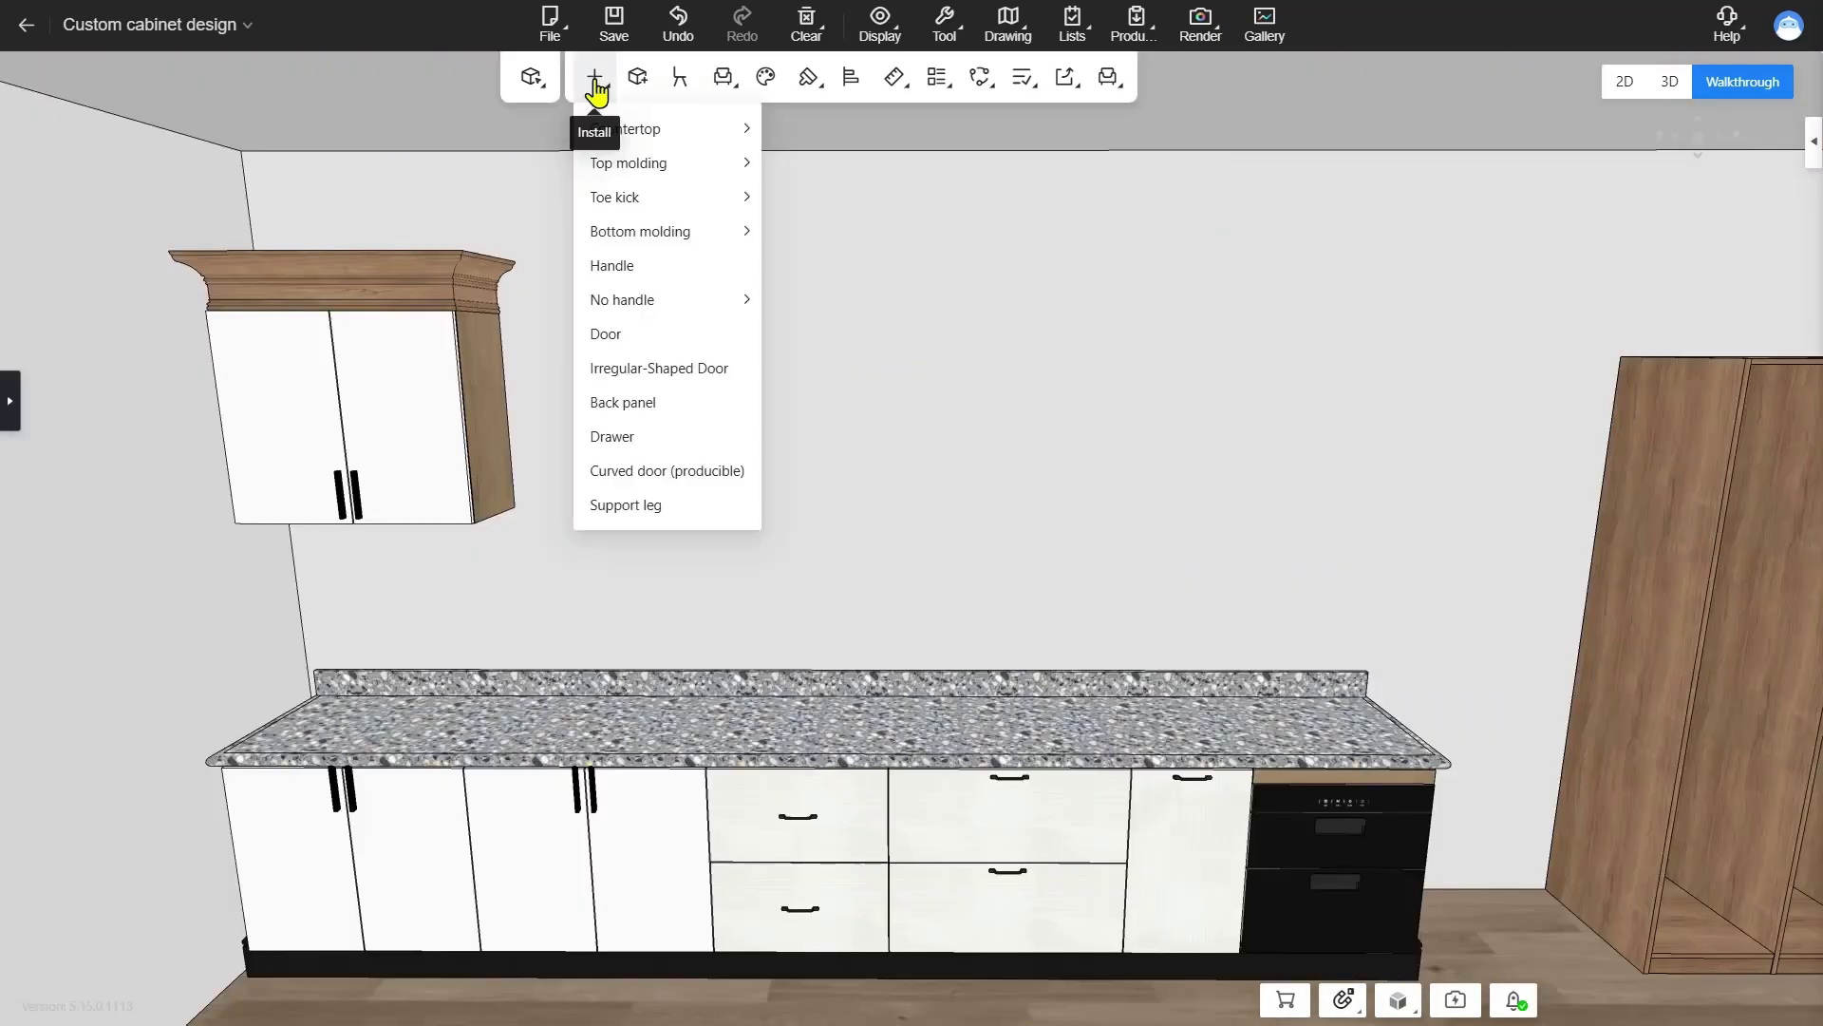
{"action": "mouse_move", "coordinate": [647, 249]}
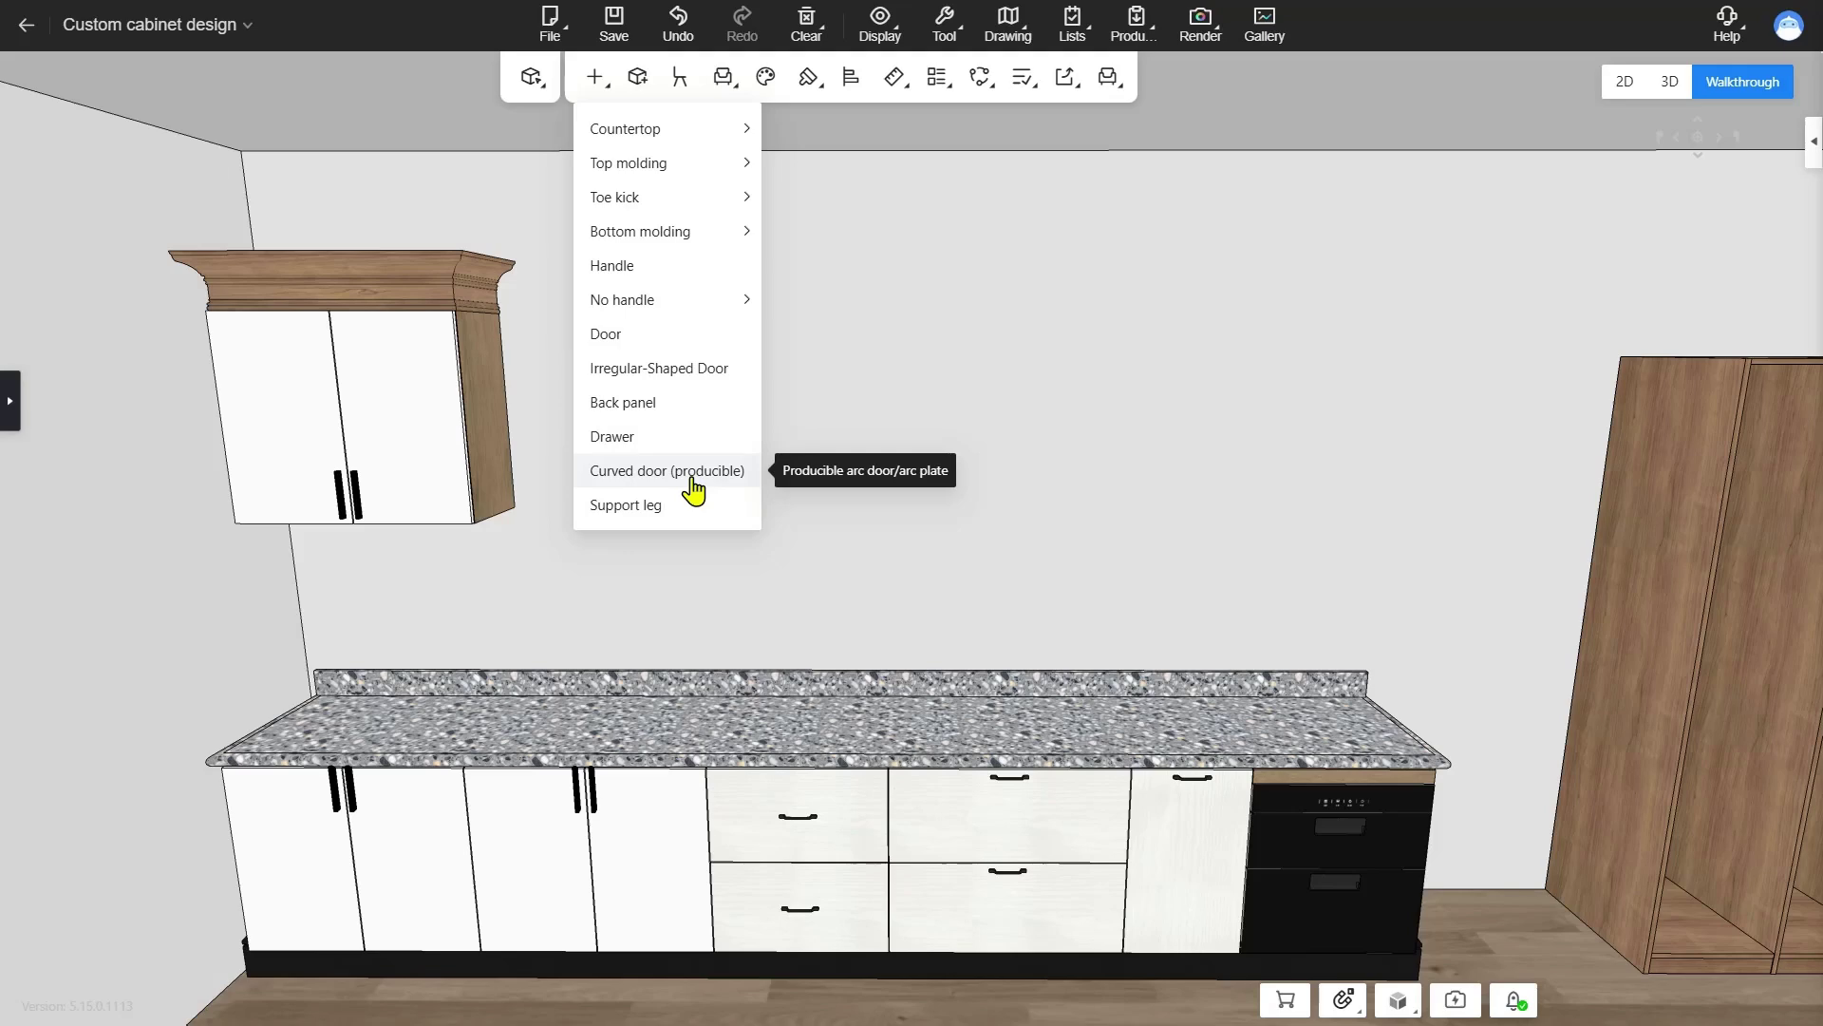
- View the Product layout folders in the Material library, expand the collapsed product catalogue, and close the library
{"action": "left_click", "coordinate": [684, 95]}
{"action": "left_click_drag", "start_coordinate": [415, 143], "coordinate": [1004, 171]}
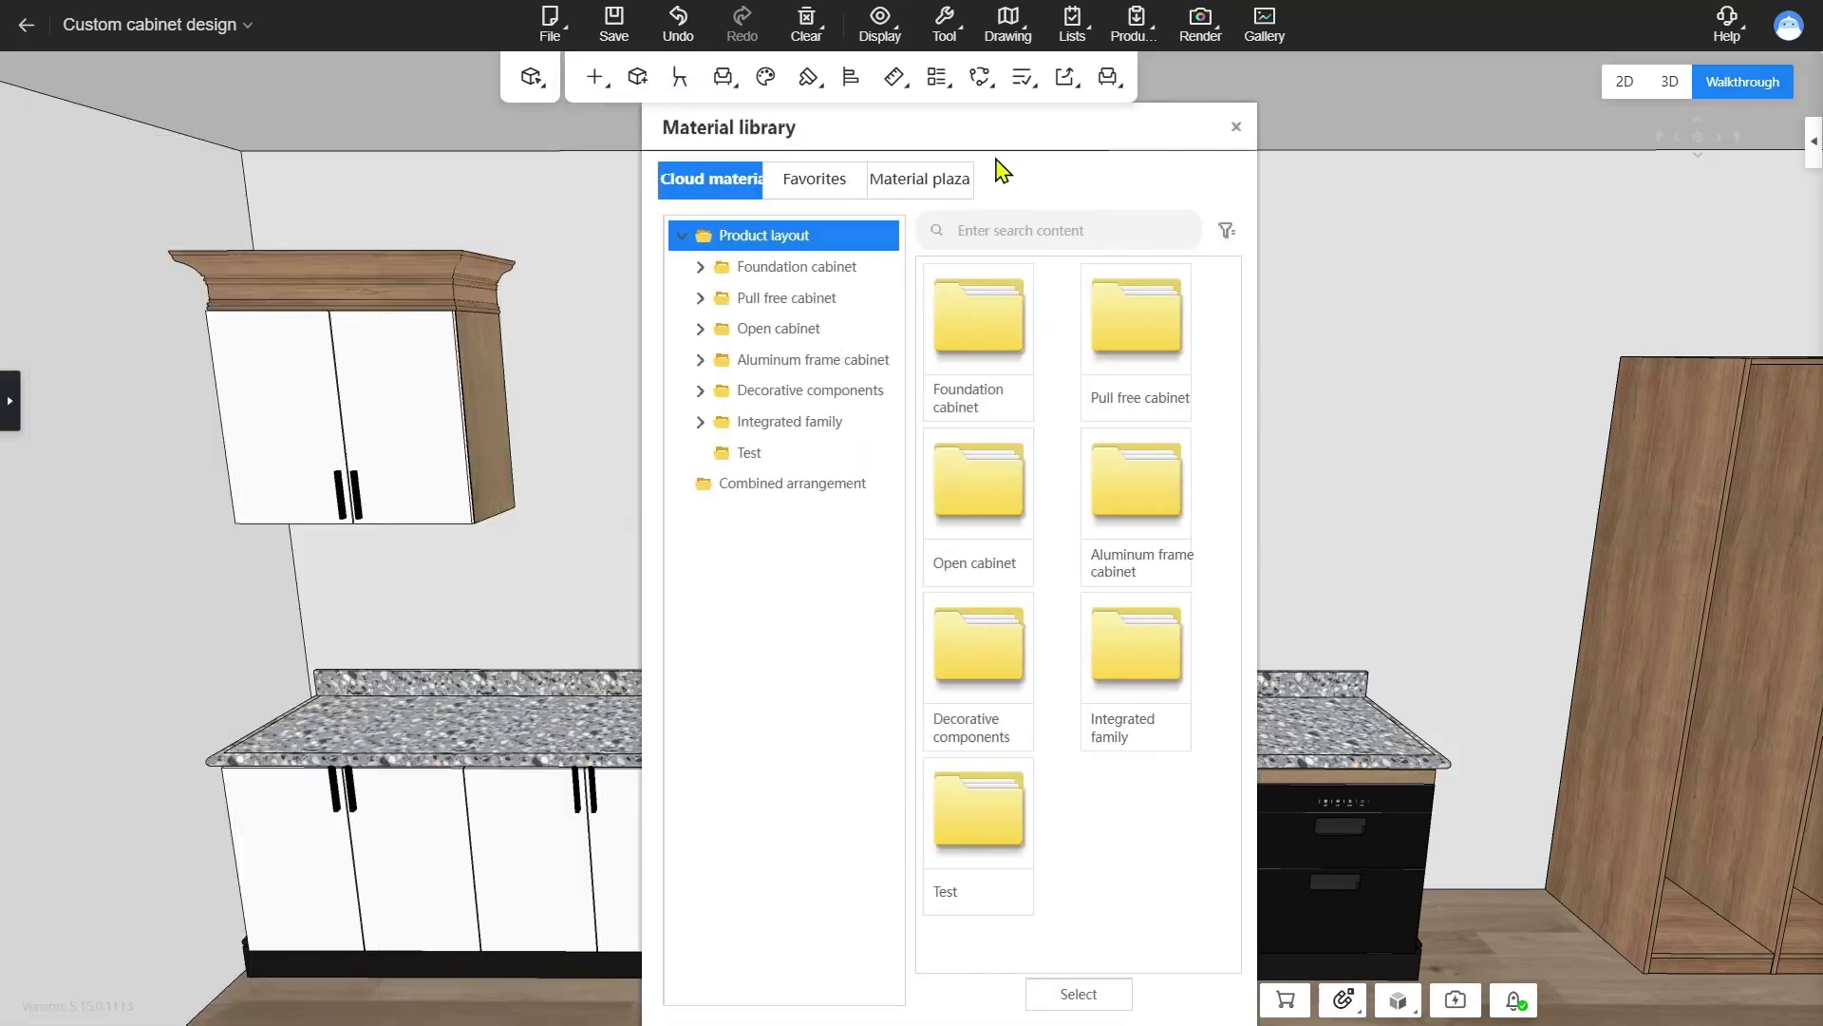
{"action": "left_click", "coordinate": [10, 408]}
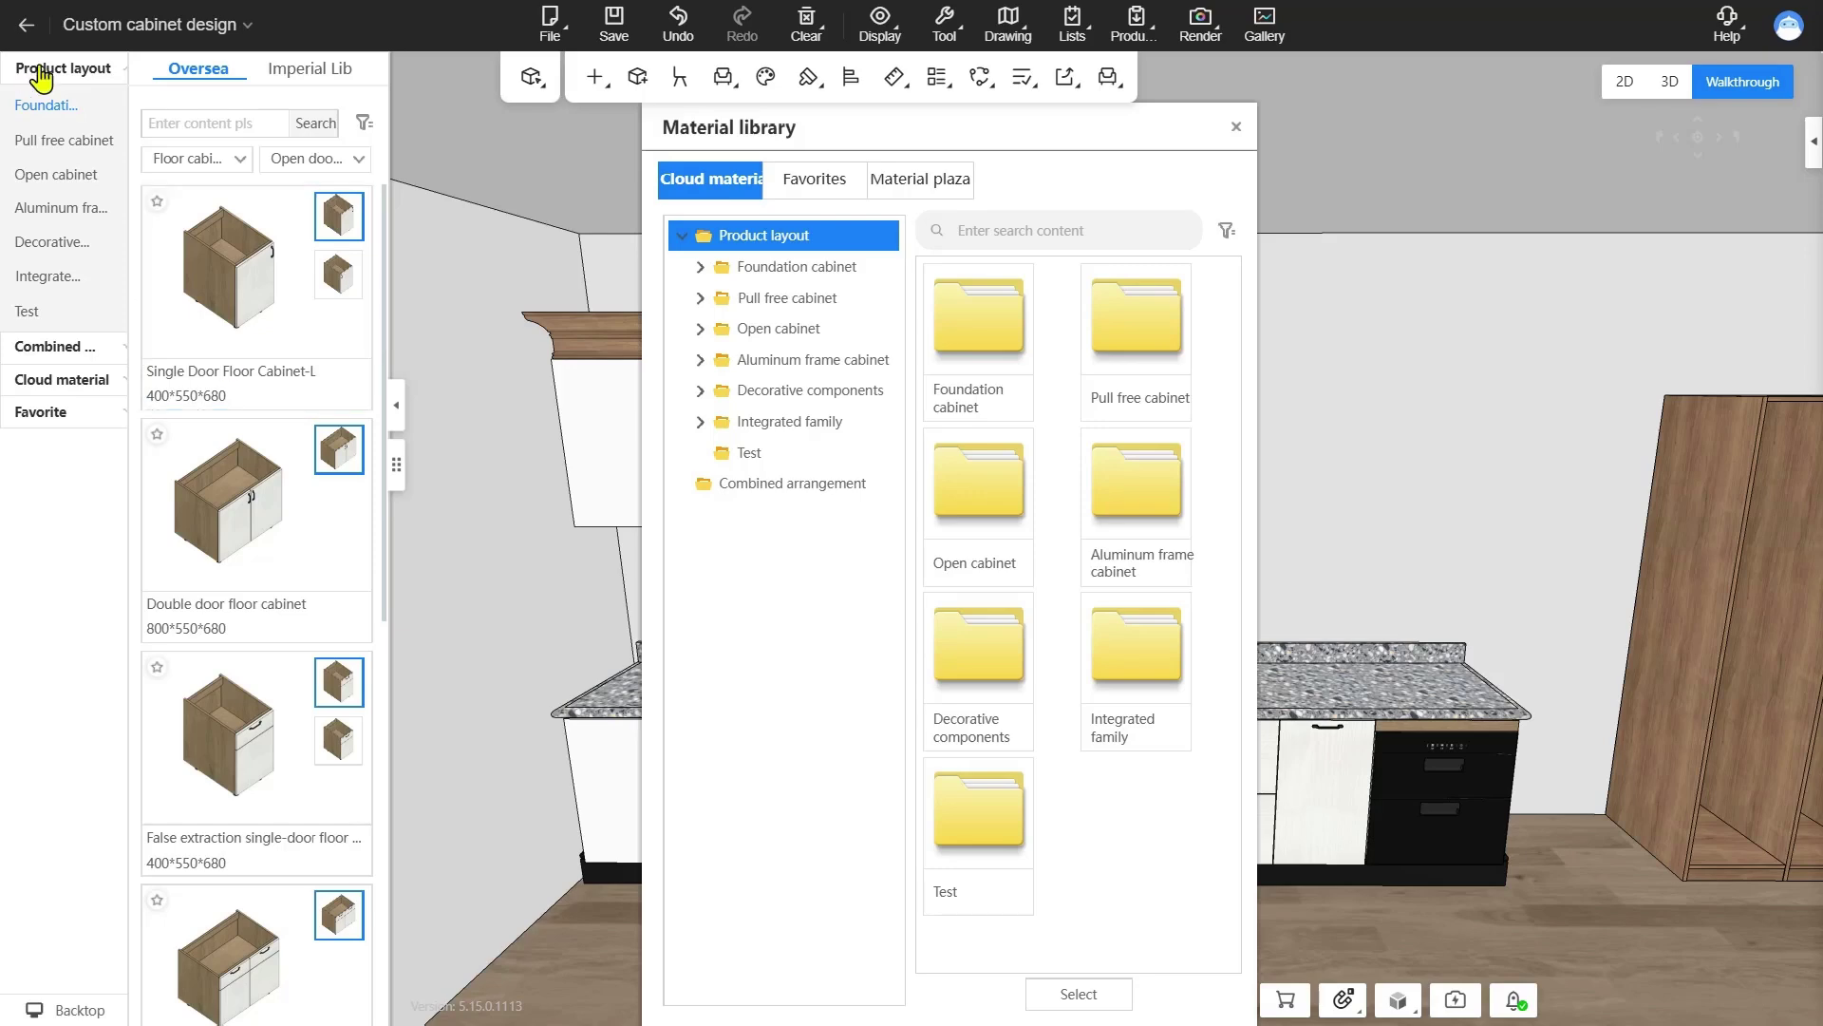
{"action": "left_click", "coordinate": [1236, 127]}
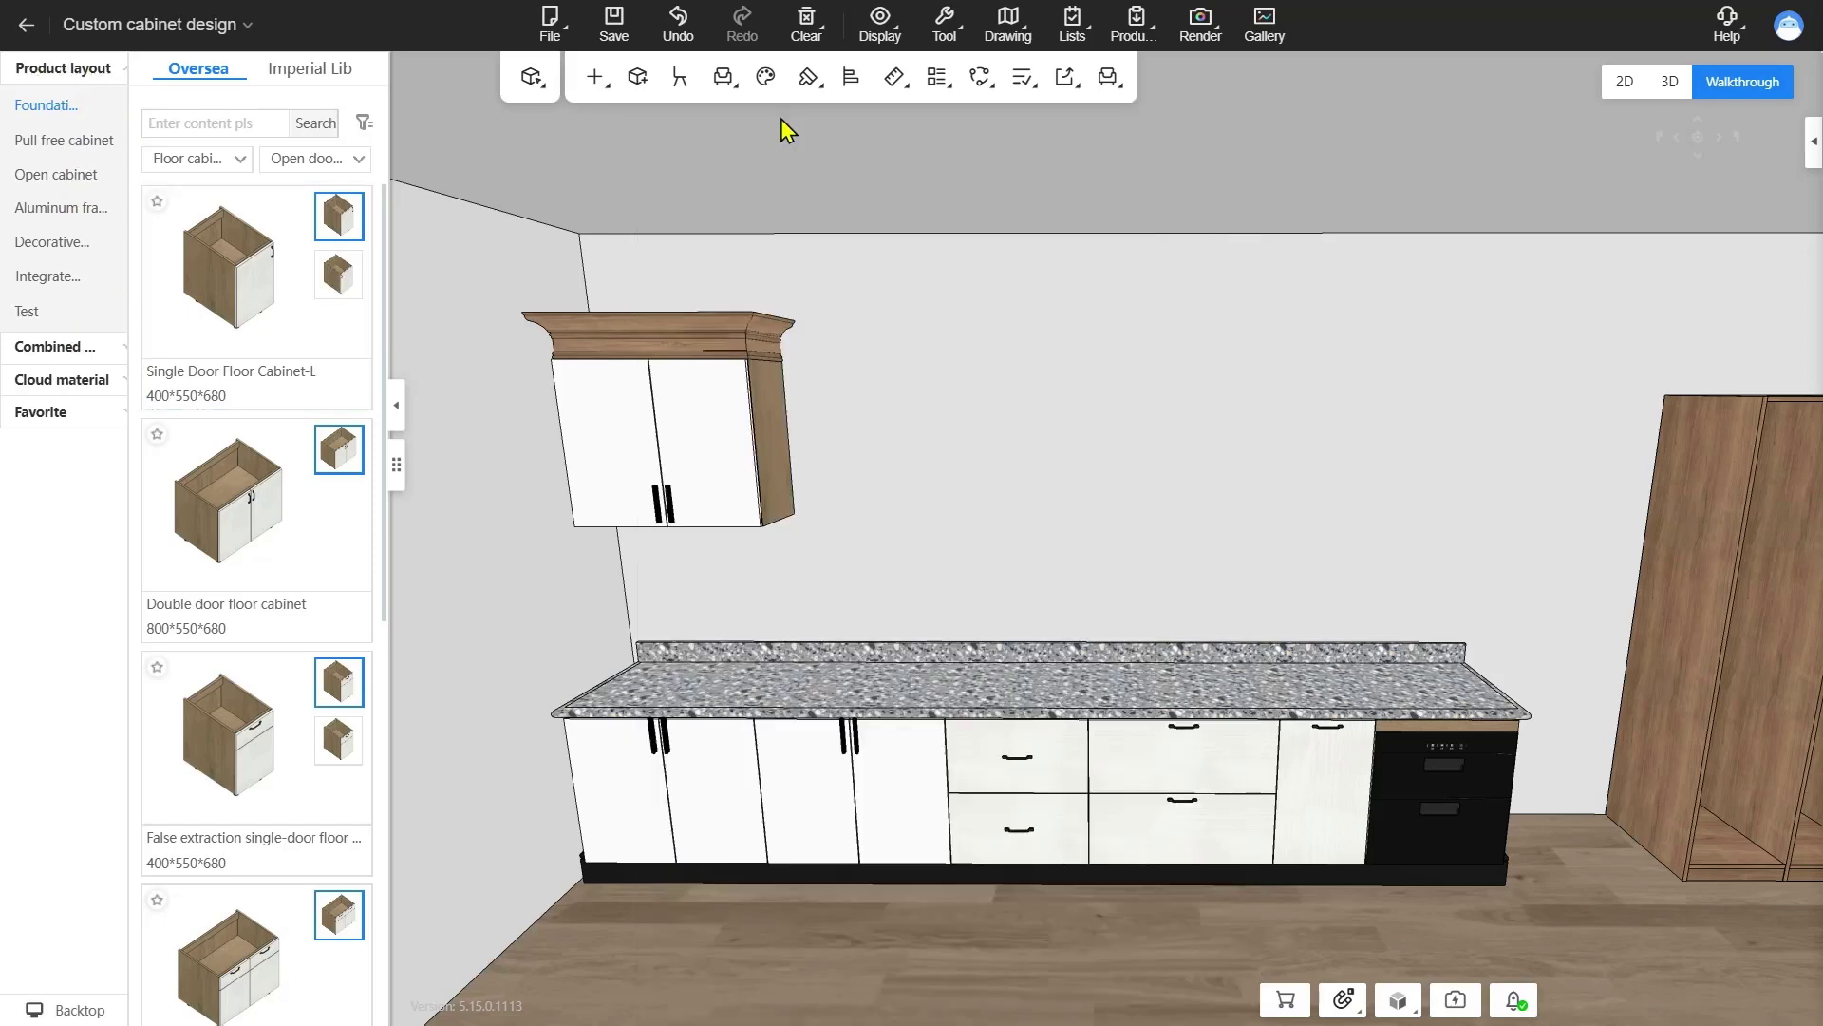
- Decorate the single Kitchen-living combo space with Intelligent recommendation accessories and remove the generated decoration again
{"action": "mouse_move", "coordinate": [736, 98]}
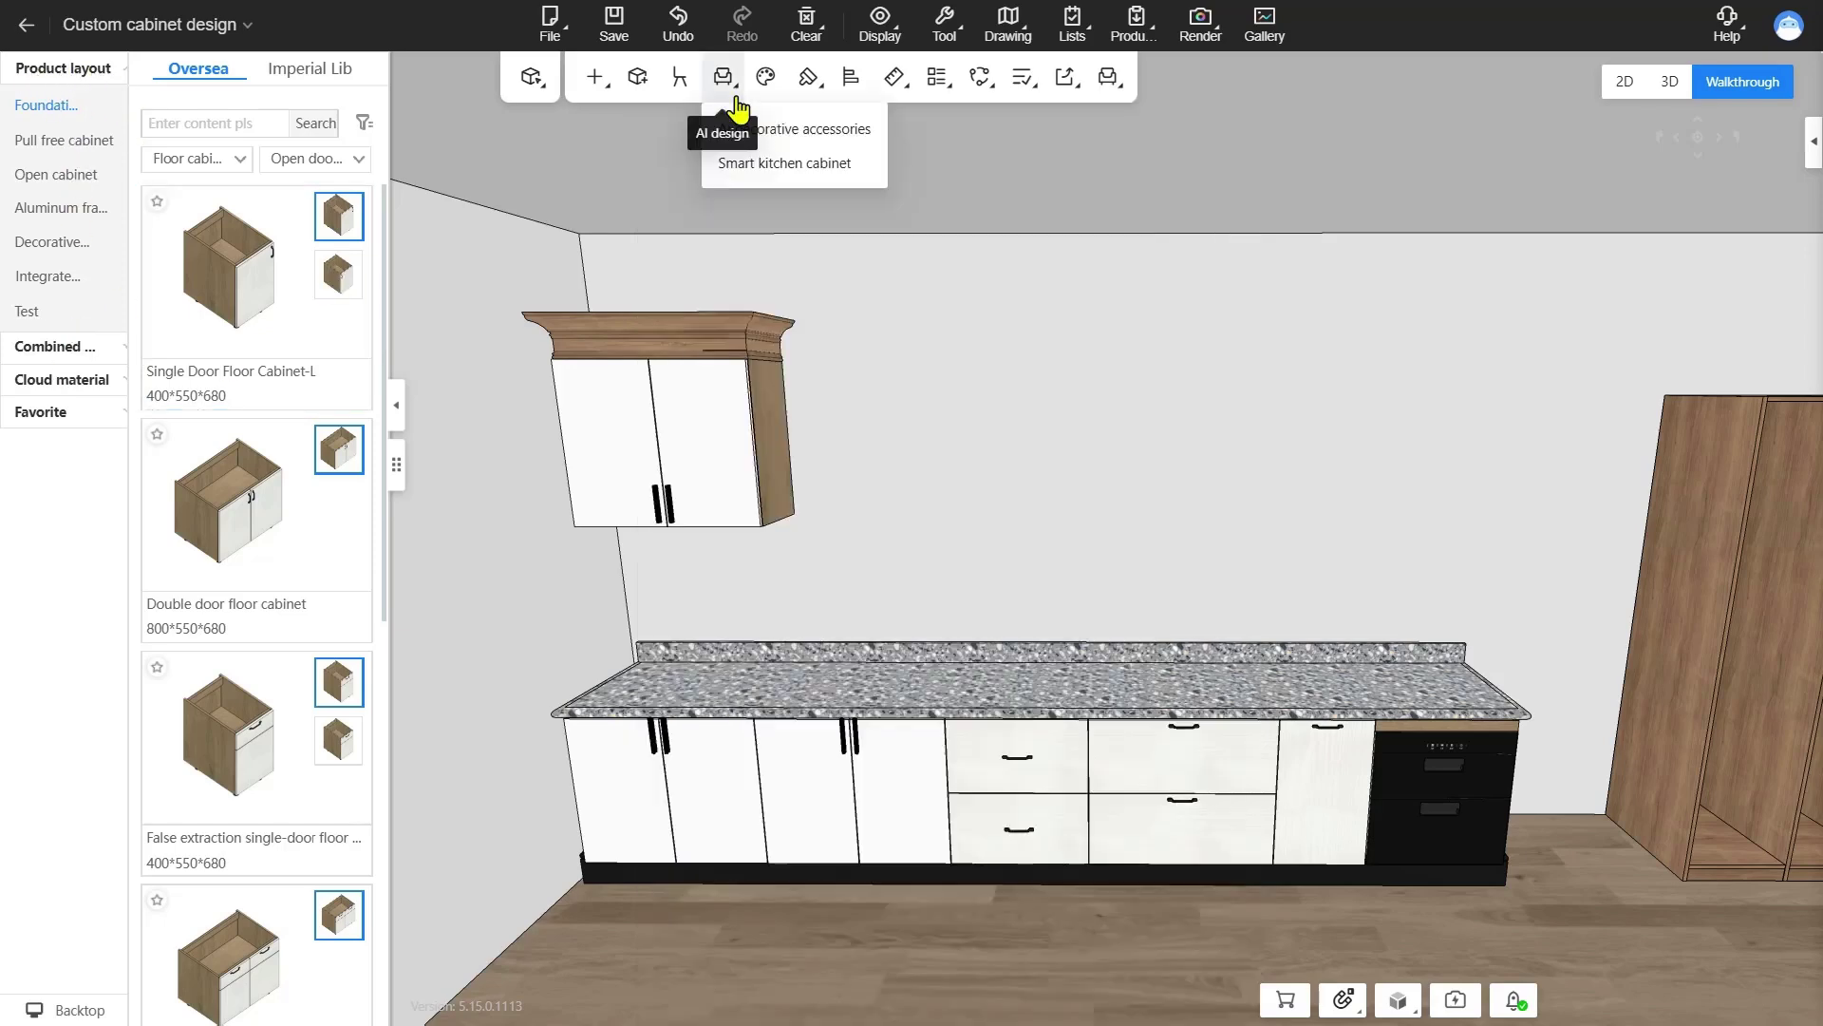
{"action": "left_click", "coordinate": [845, 137]}
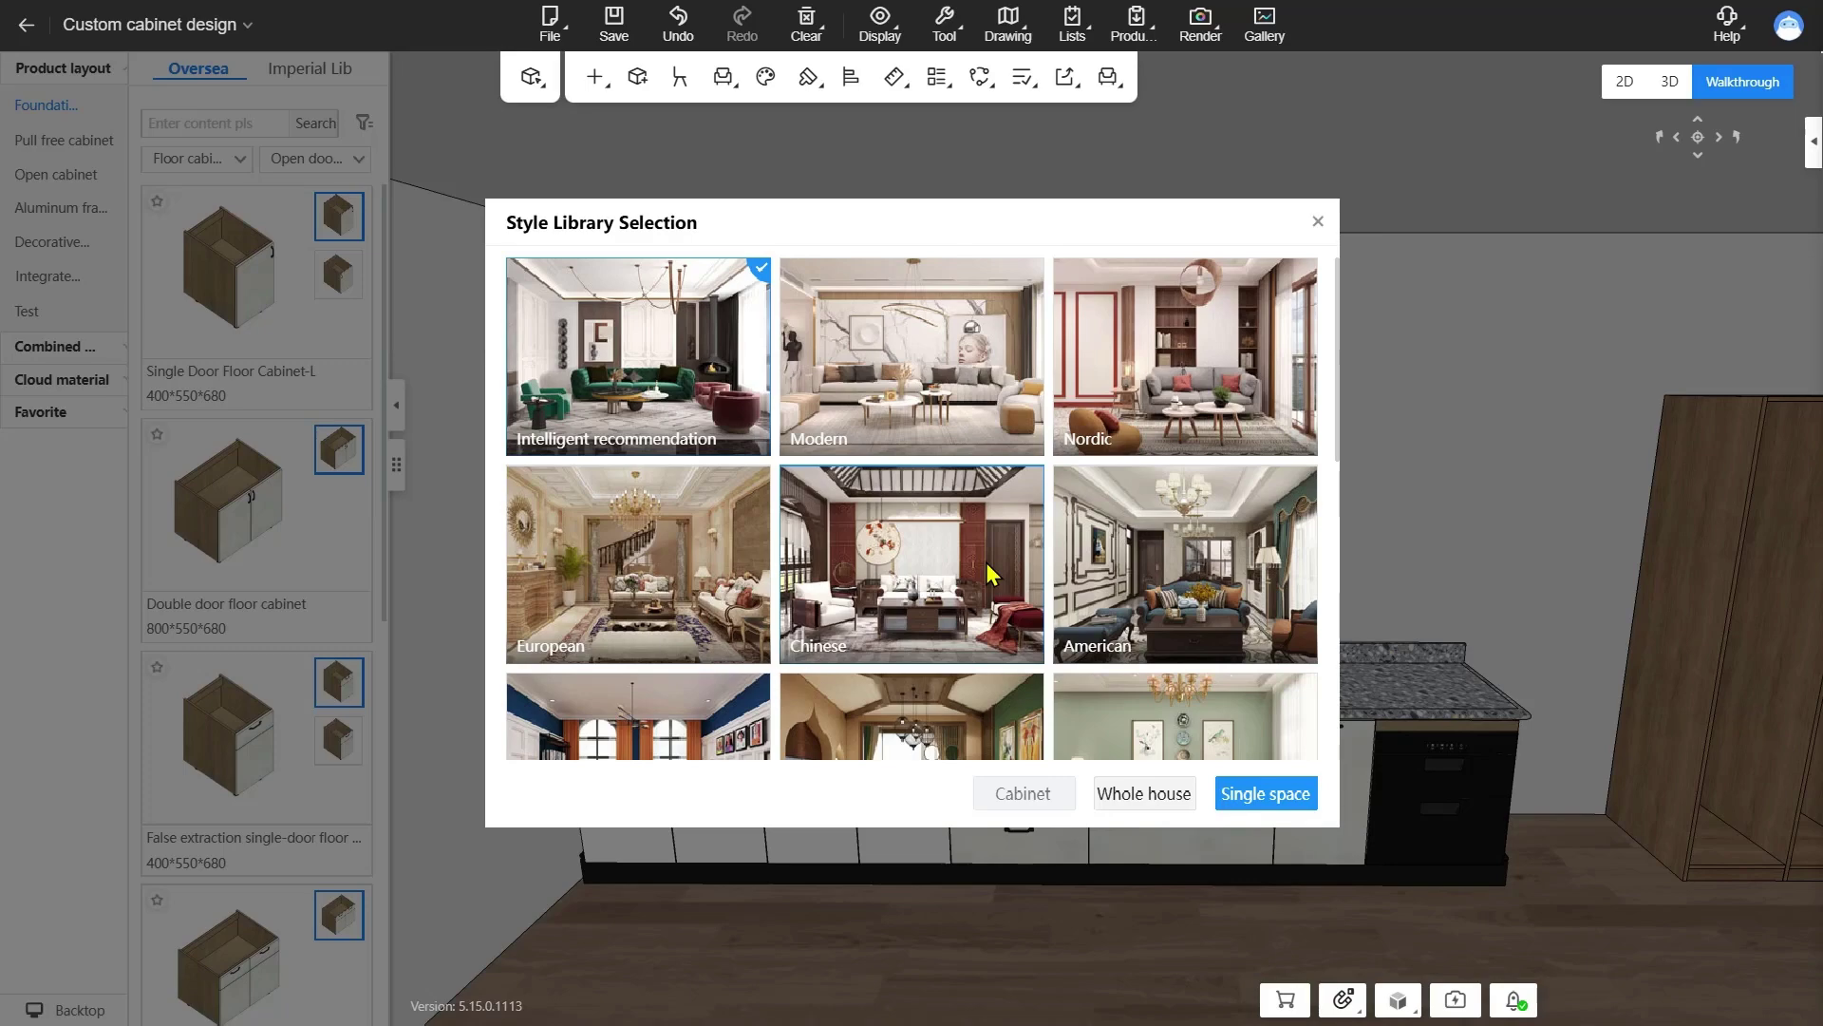
{"action": "left_click", "coordinate": [1273, 805]}
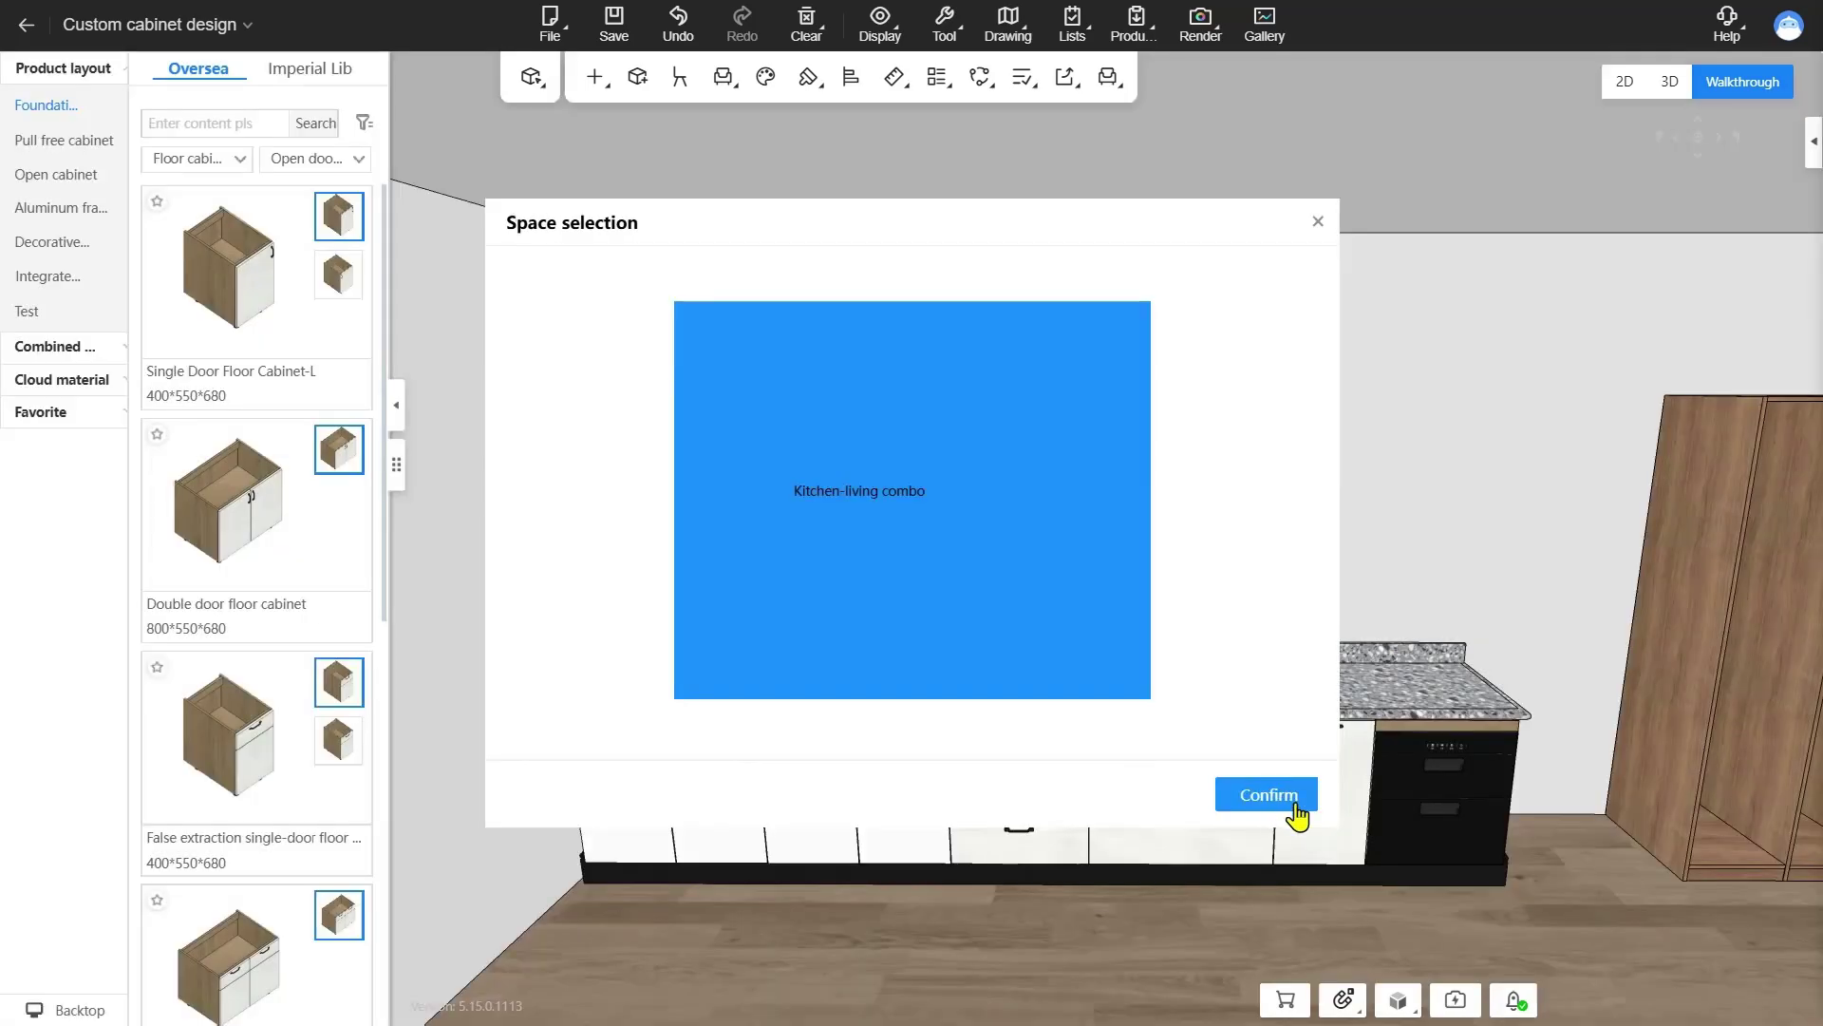
{"action": "left_click", "coordinate": [1294, 805]}
{"action": "left_click", "coordinate": [987, 559]}
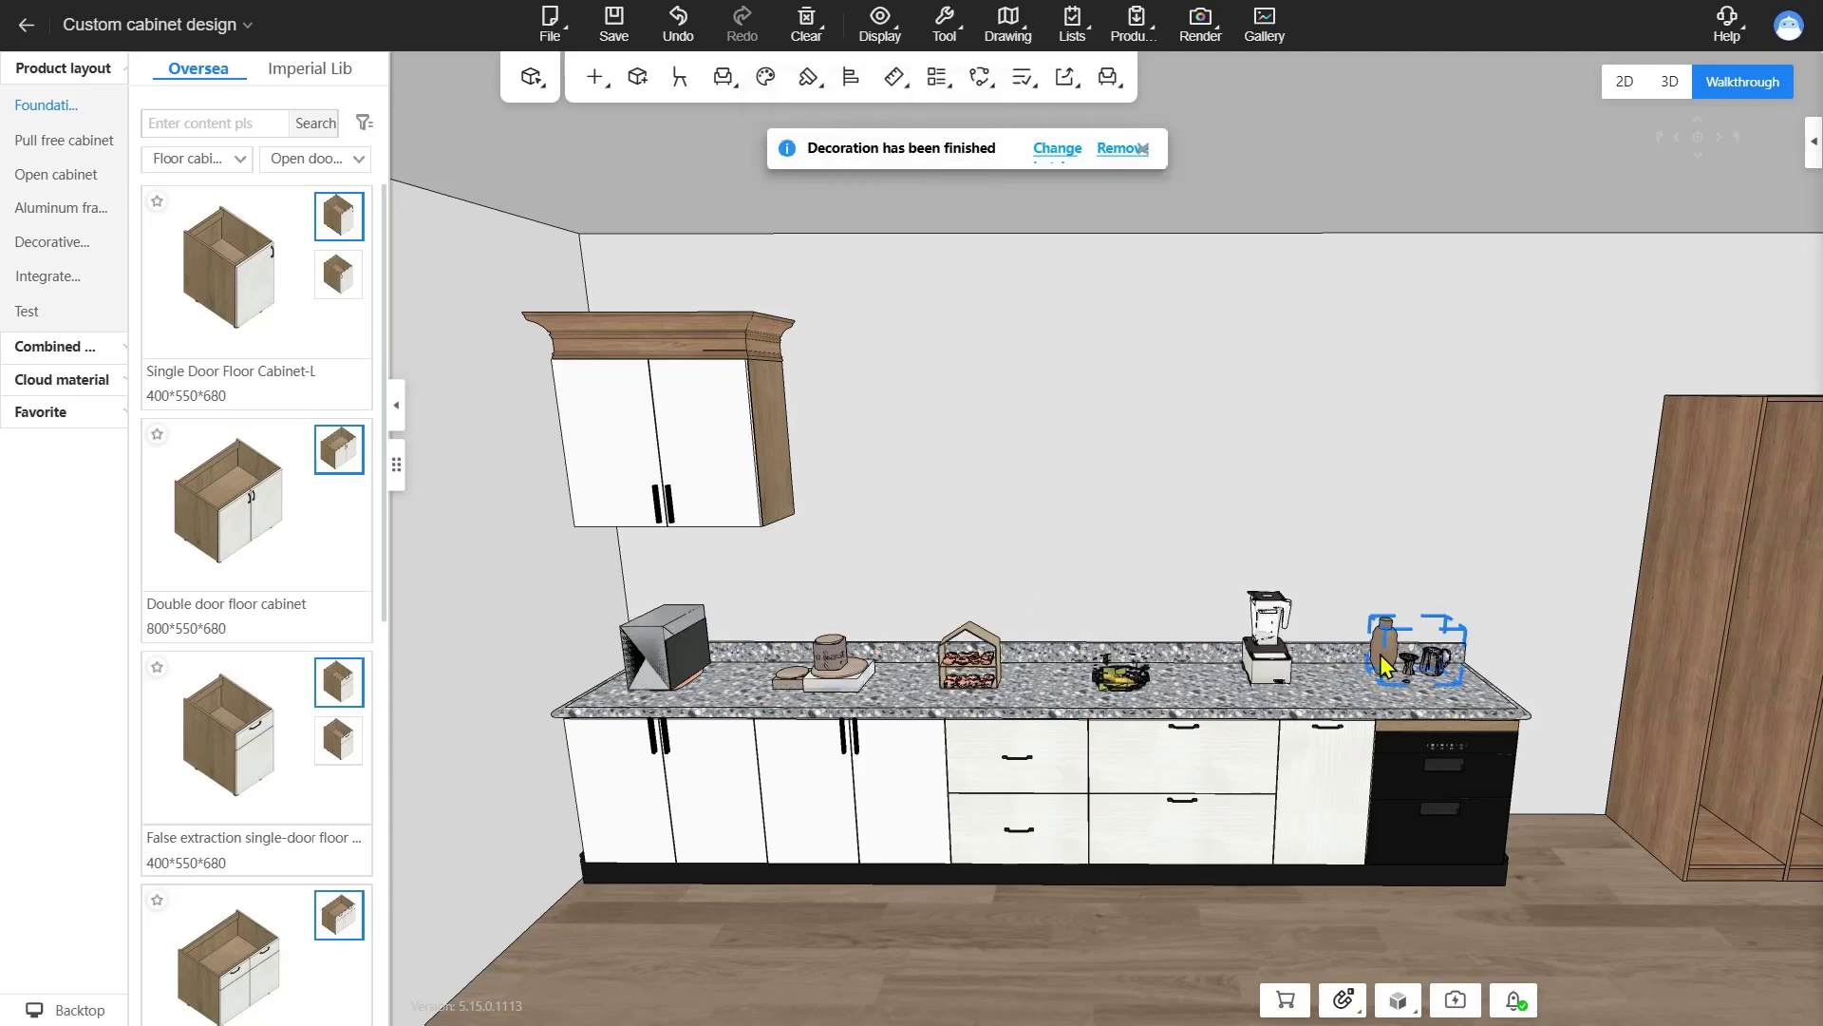
{"action": "left_click", "coordinate": [1135, 152]}
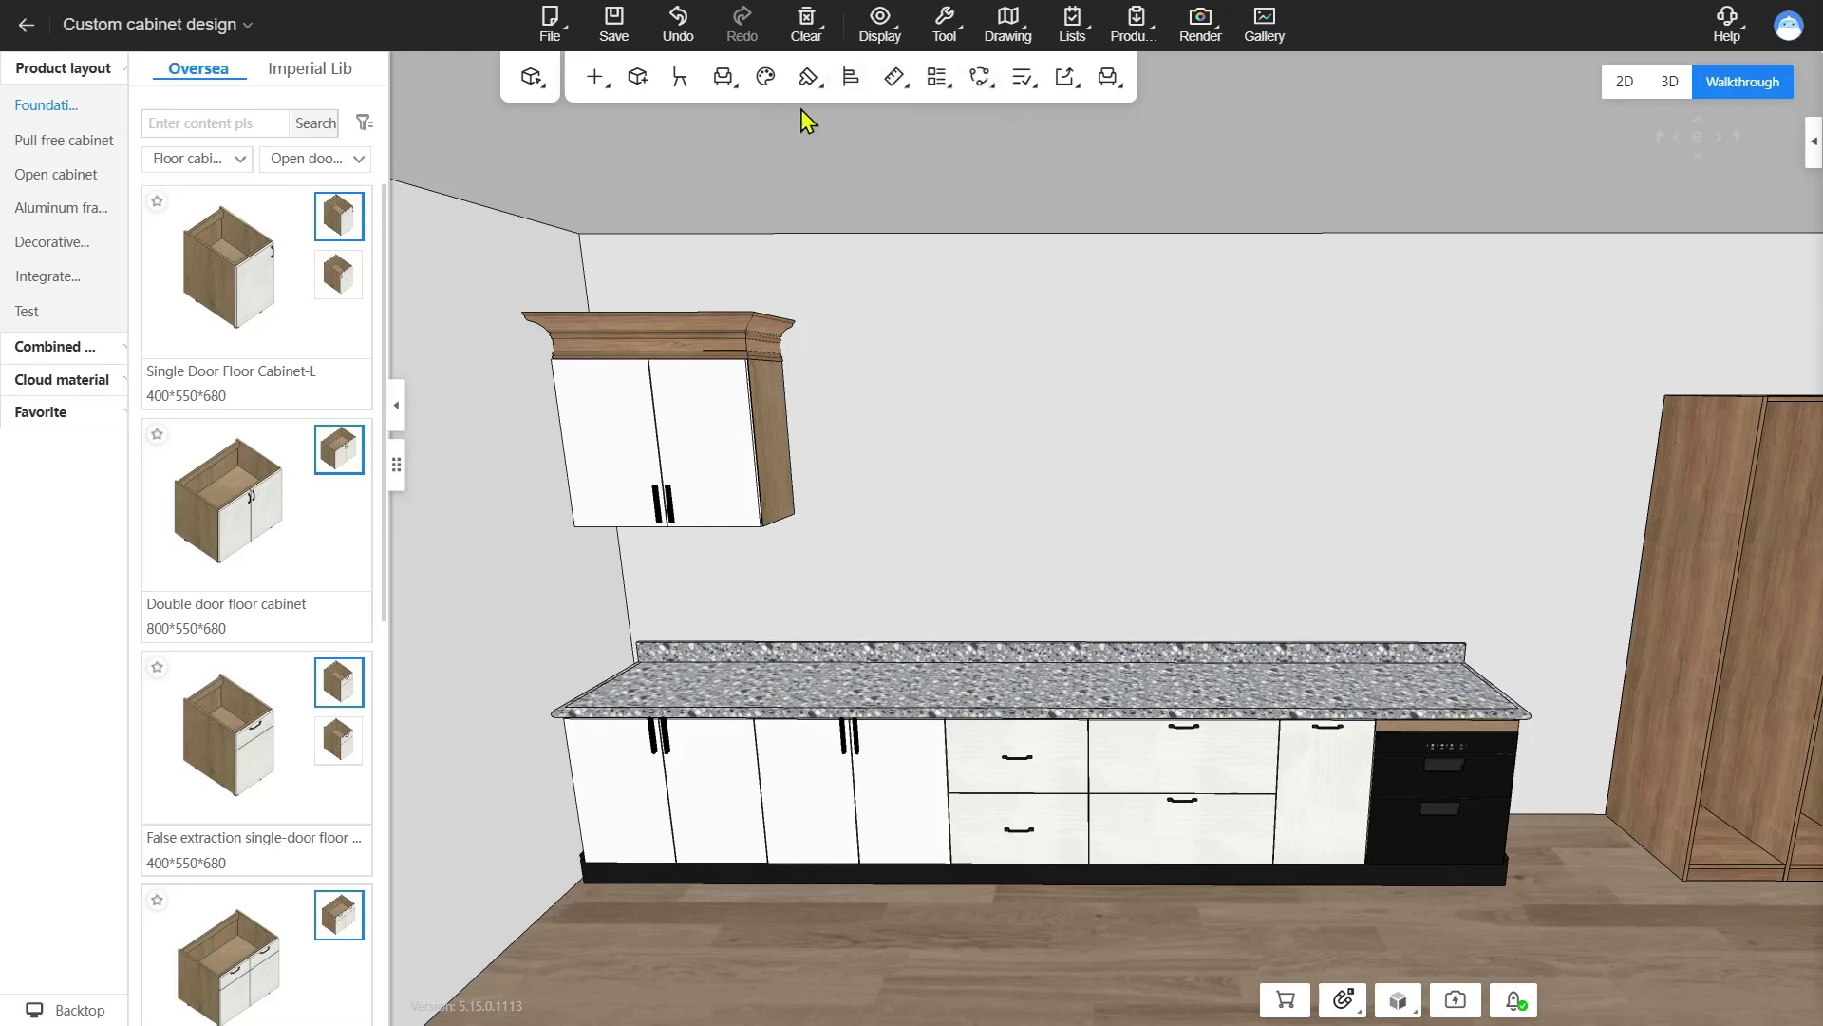
{"action": "mouse_move", "coordinate": [816, 95]}
{"action": "right_click", "coordinate": [904, 328]}
{"action": "mouse_move", "coordinate": [1005, 512]}
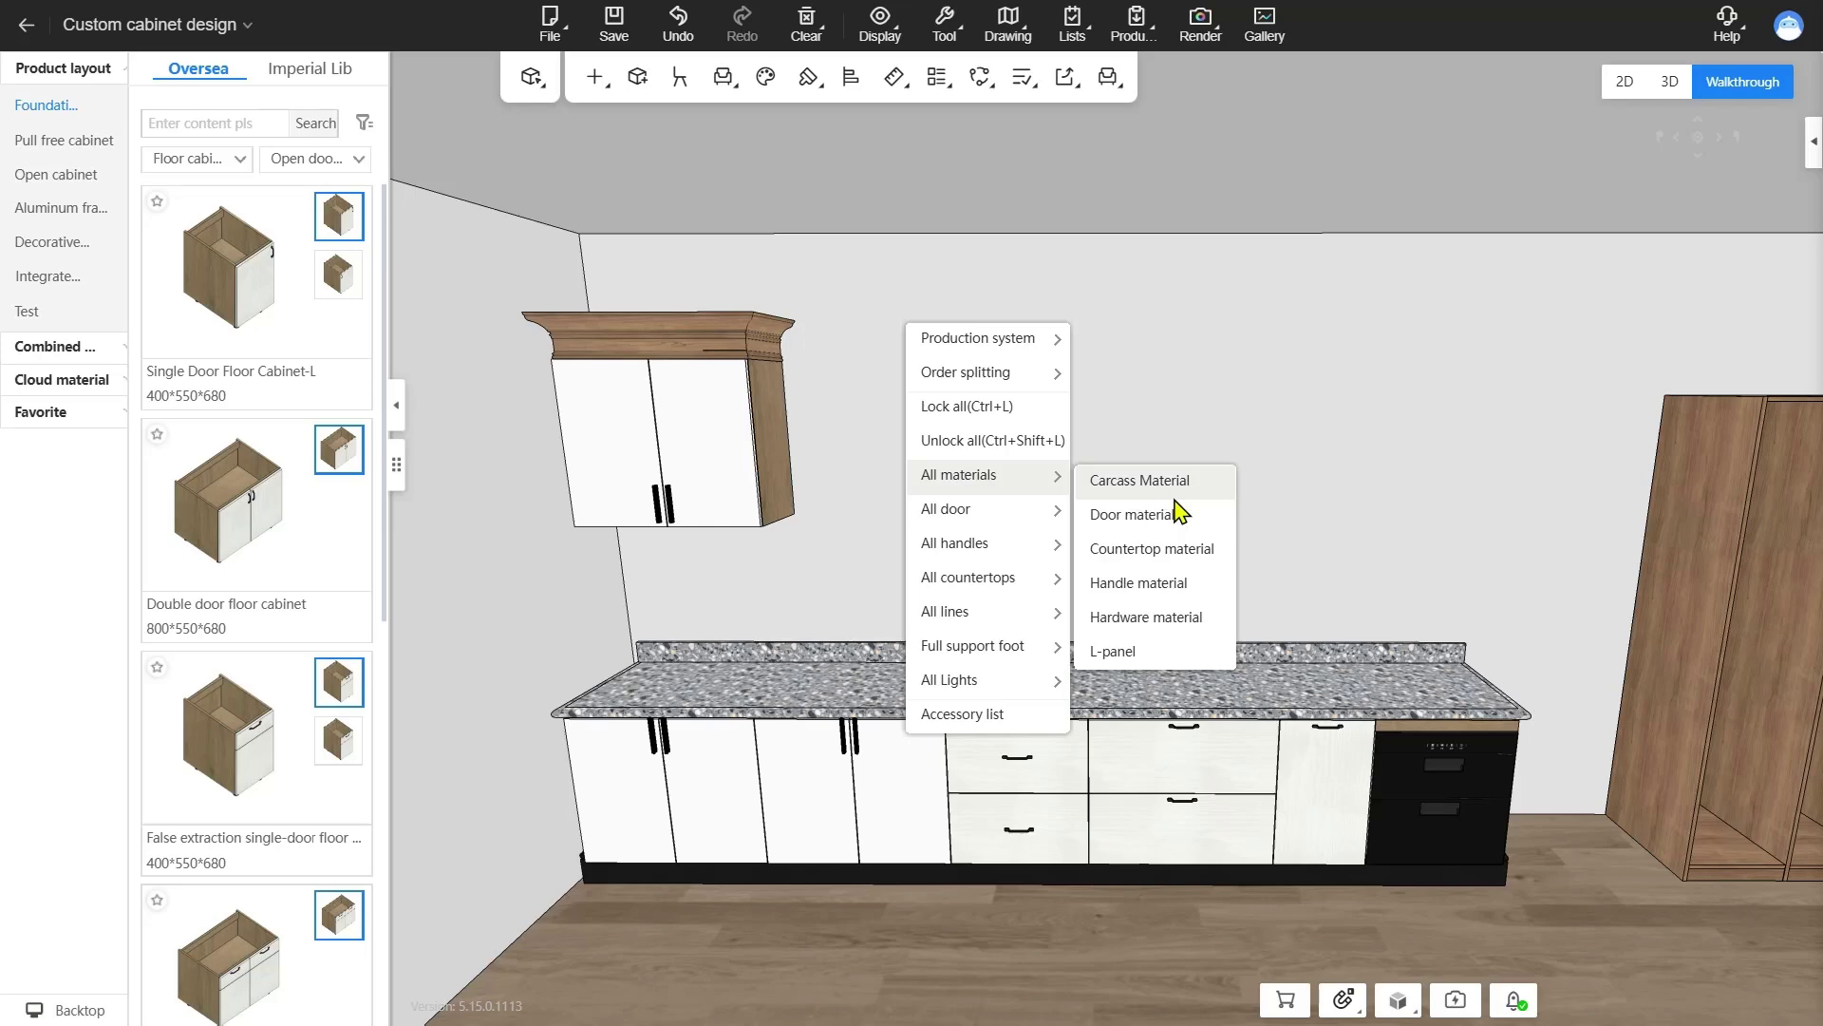
{"action": "left_click", "coordinate": [1138, 582]}
- Change the hanging cabinet's door panels to WAVE DOOR in Ultramarine - matte
{"action": "left_click", "coordinate": [775, 403]}
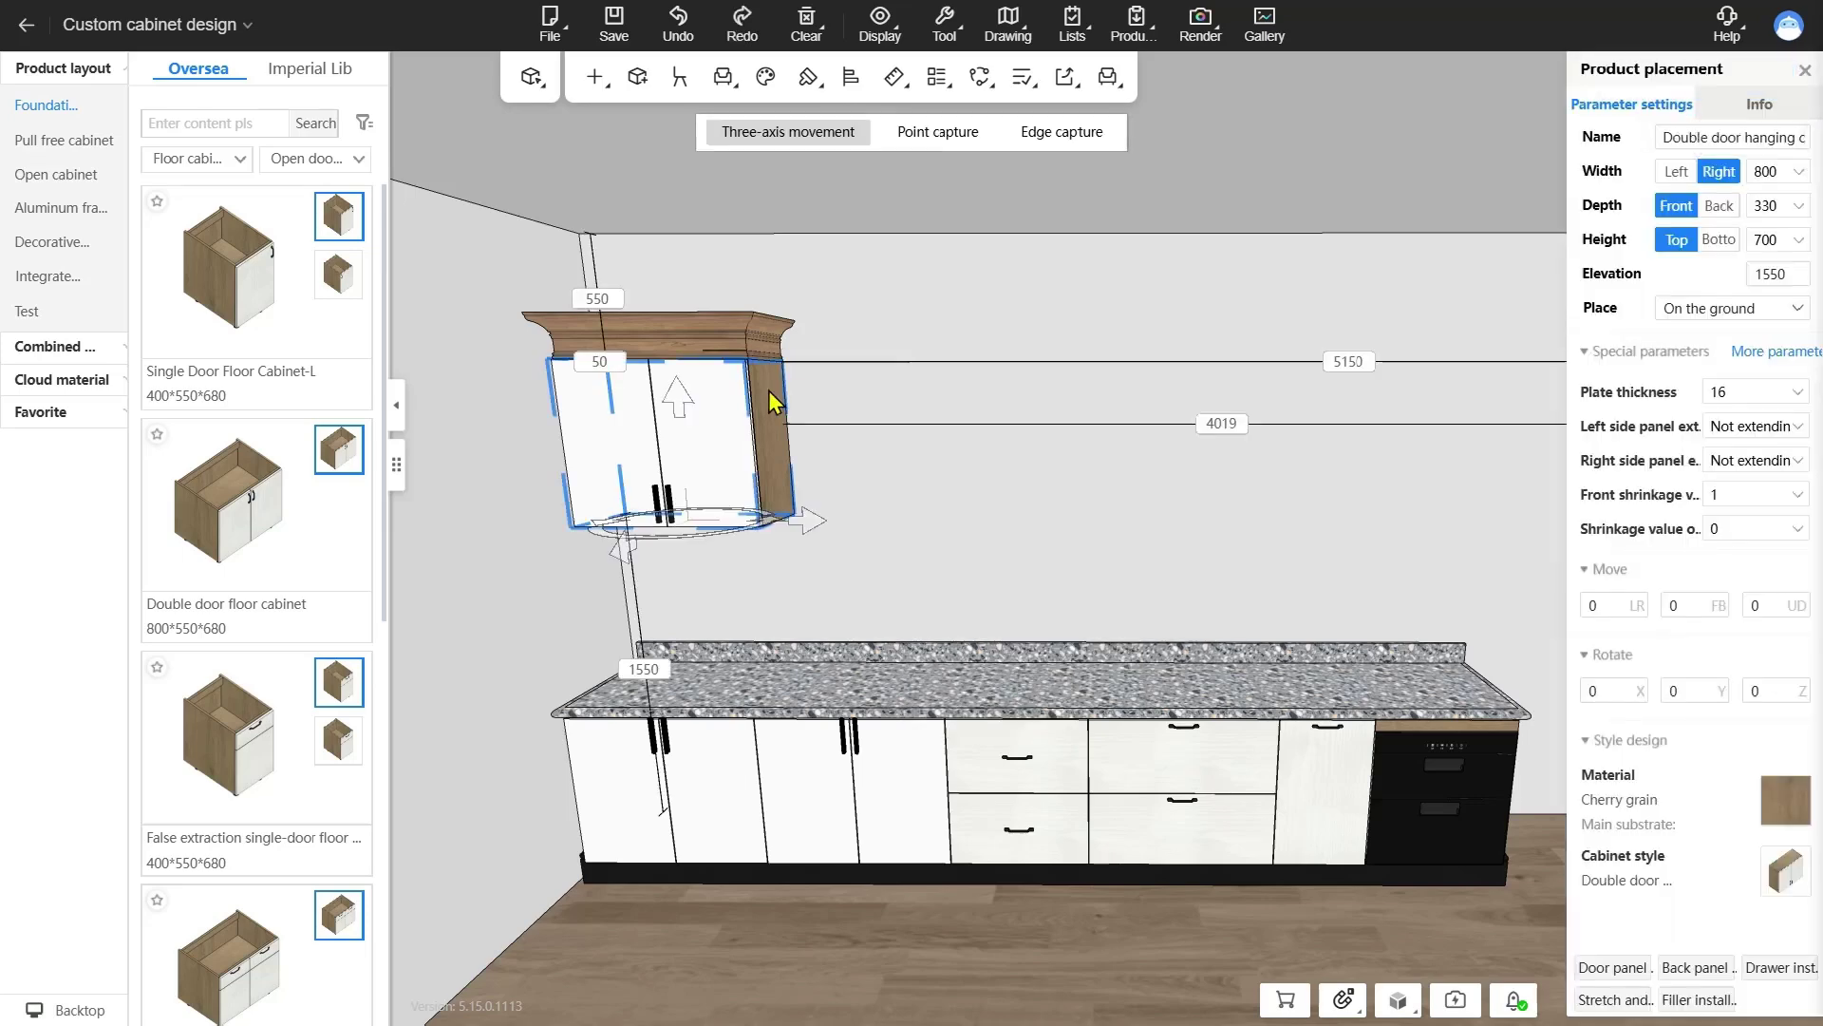
{"action": "right_click", "coordinate": [774, 402]}
{"action": "mouse_move", "coordinate": [860, 425]}
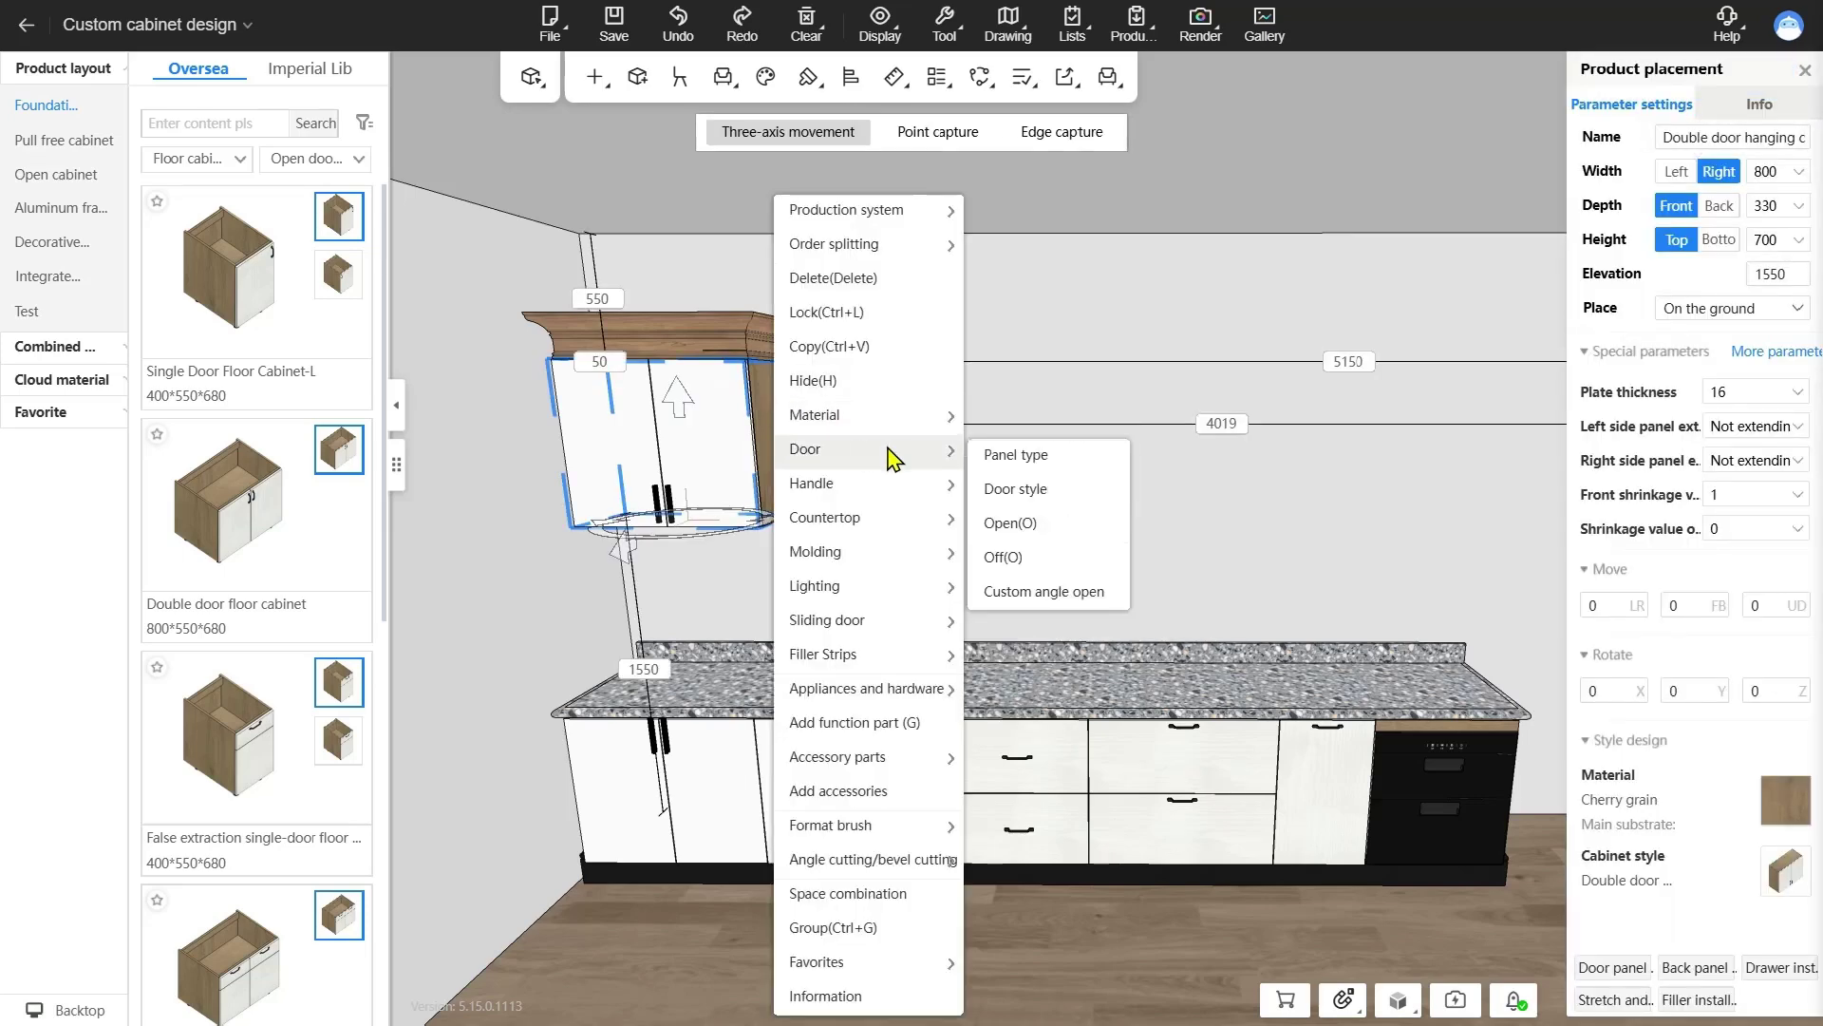
{"action": "left_click", "coordinate": [1014, 459]}
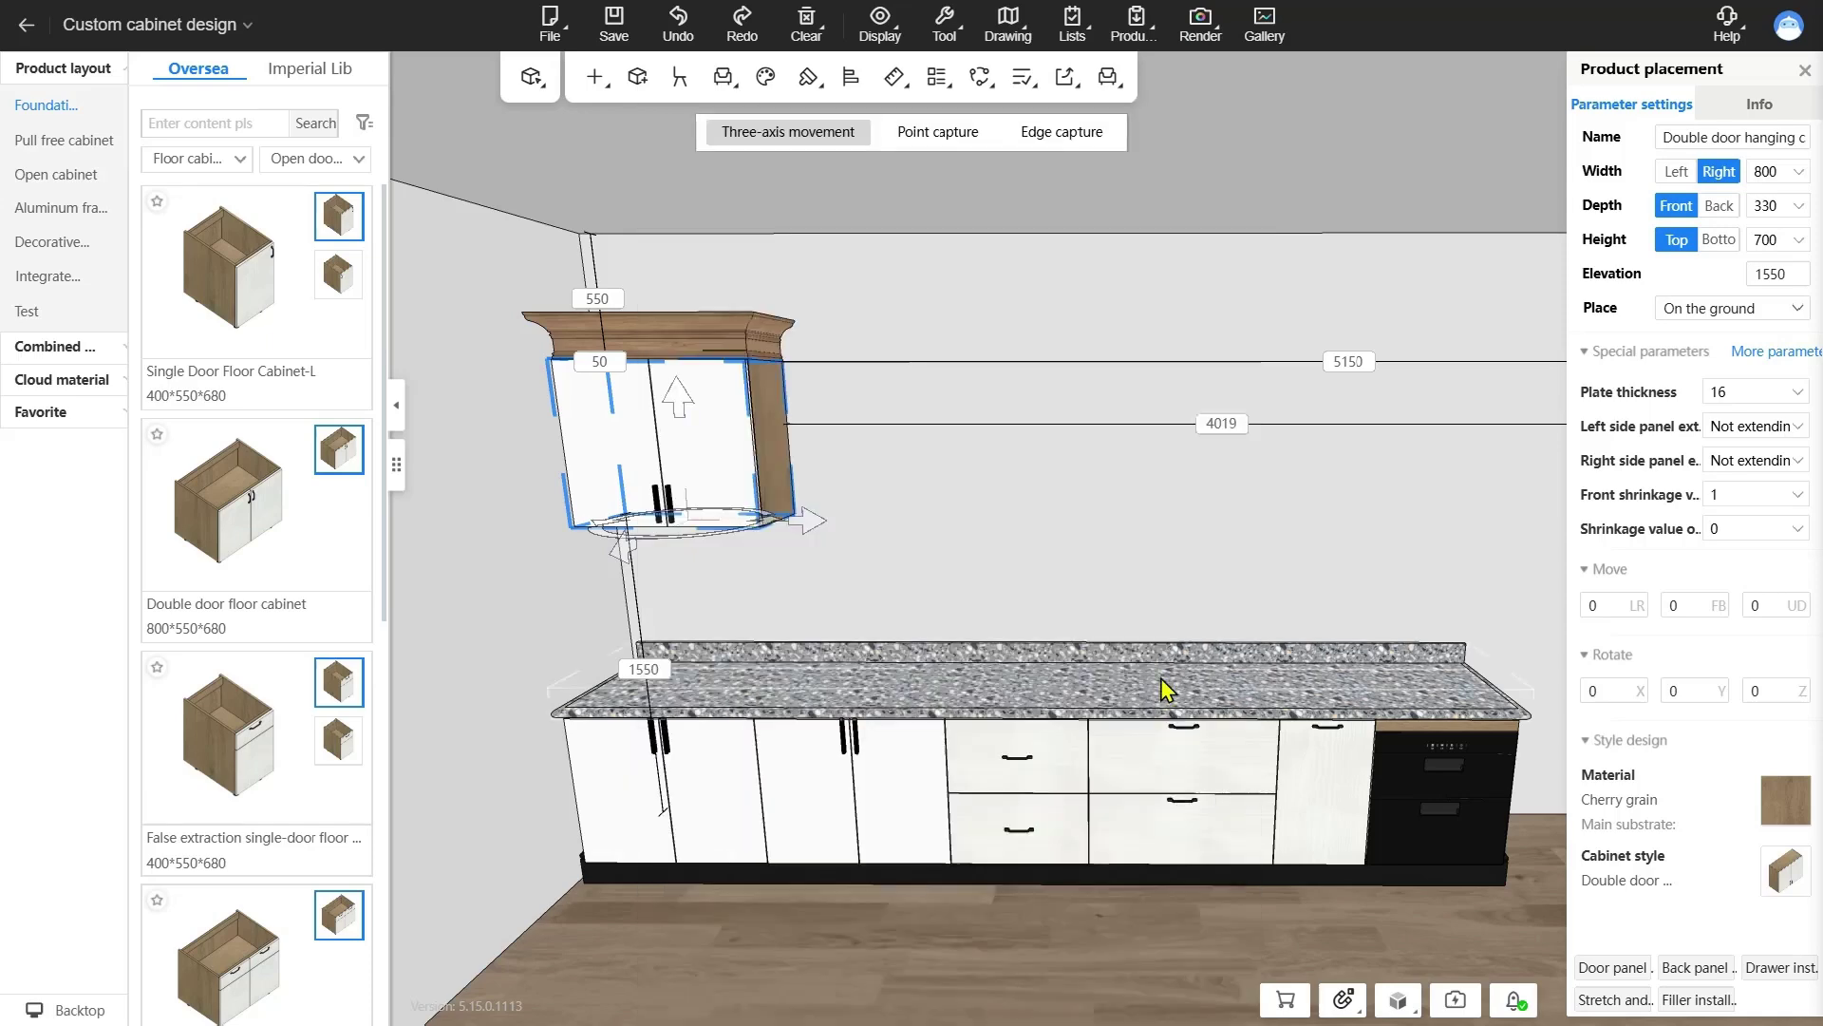
{"action": "key", "text": "a"}
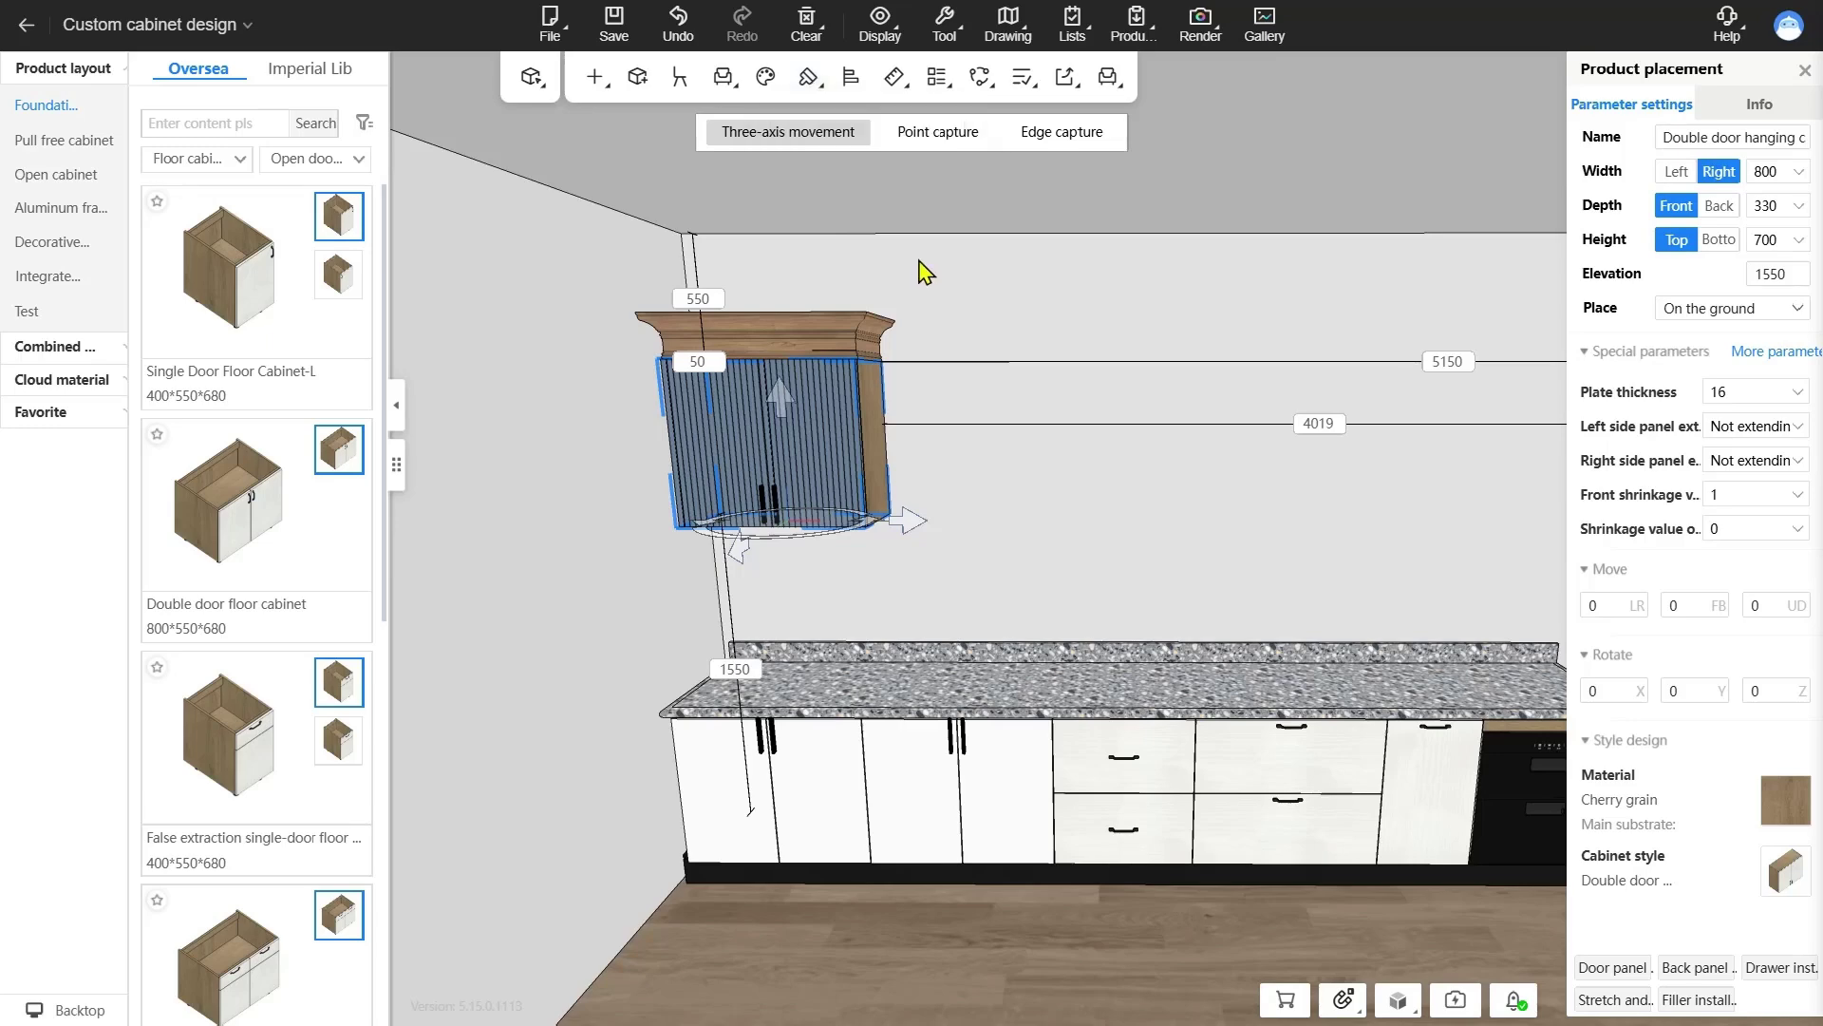
- Copy the WAVE DOOR style from the hanging cabinet's right door to the first base cabinet's right door, without the handle
{"action": "mouse_move", "coordinate": [808, 83]}
{"action": "left_click", "coordinate": [906, 161]}
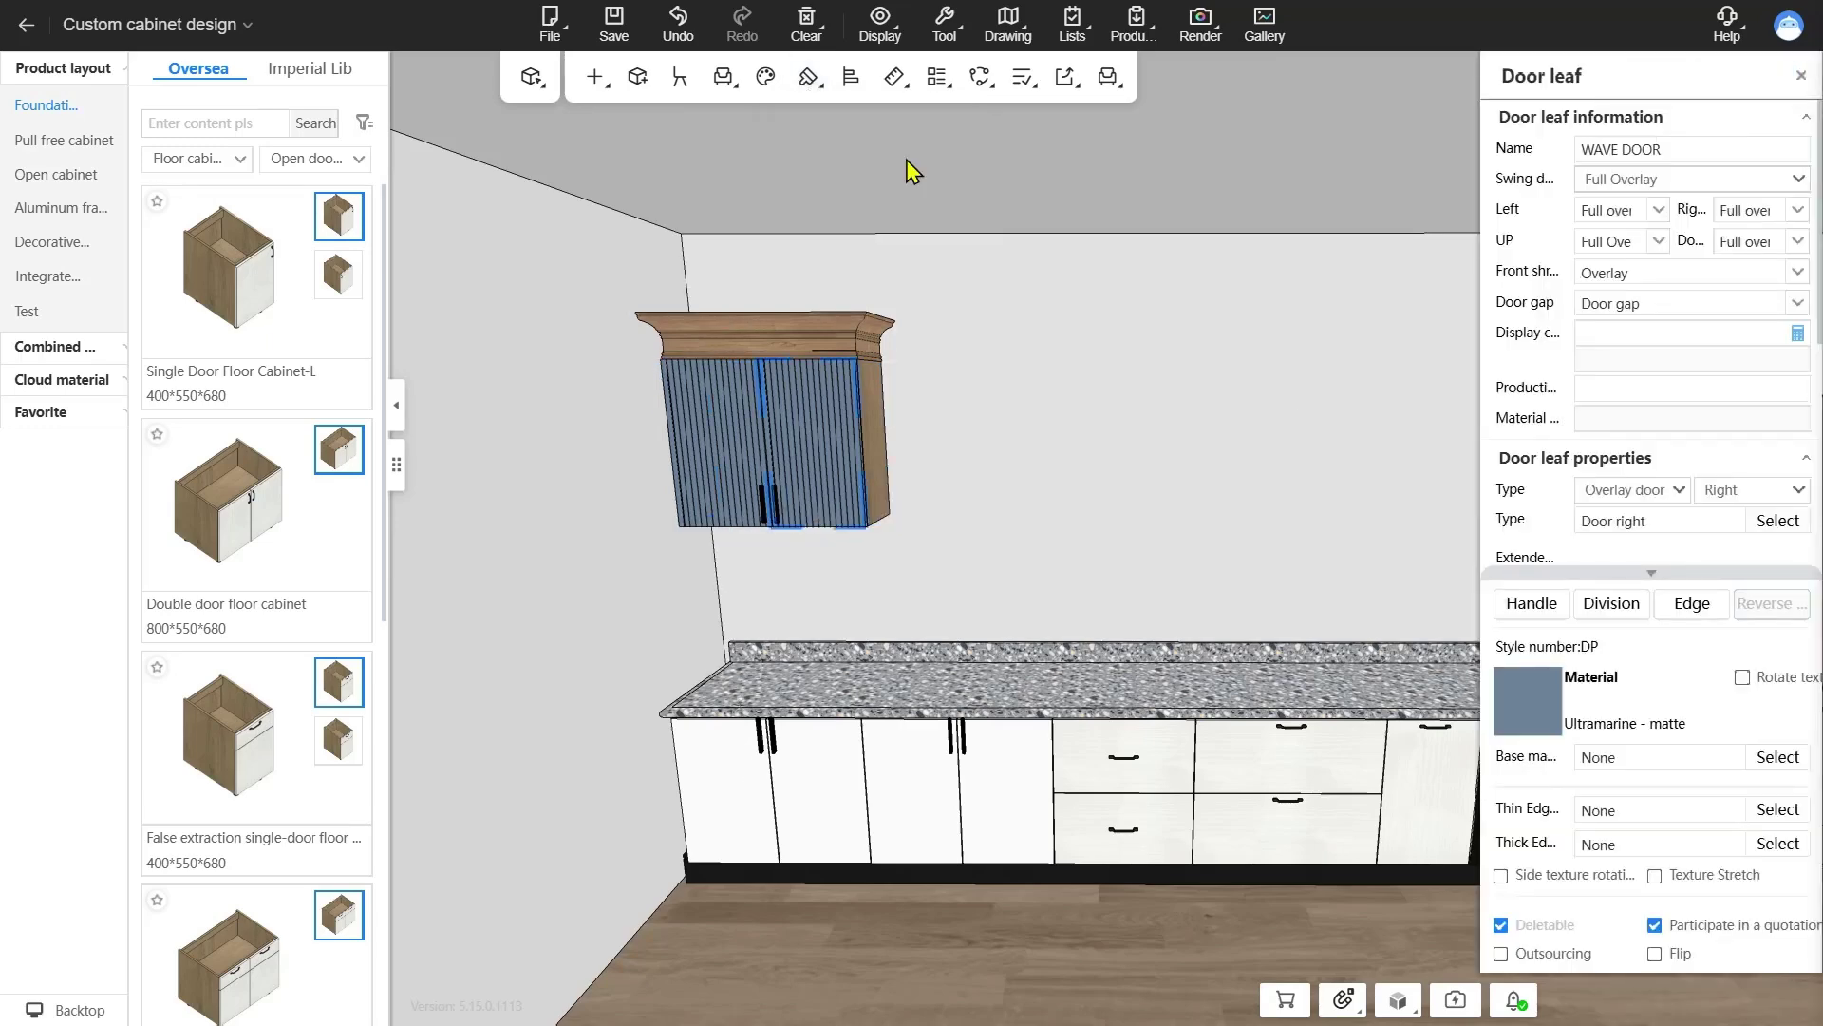
{"action": "left_click", "coordinate": [836, 774]}
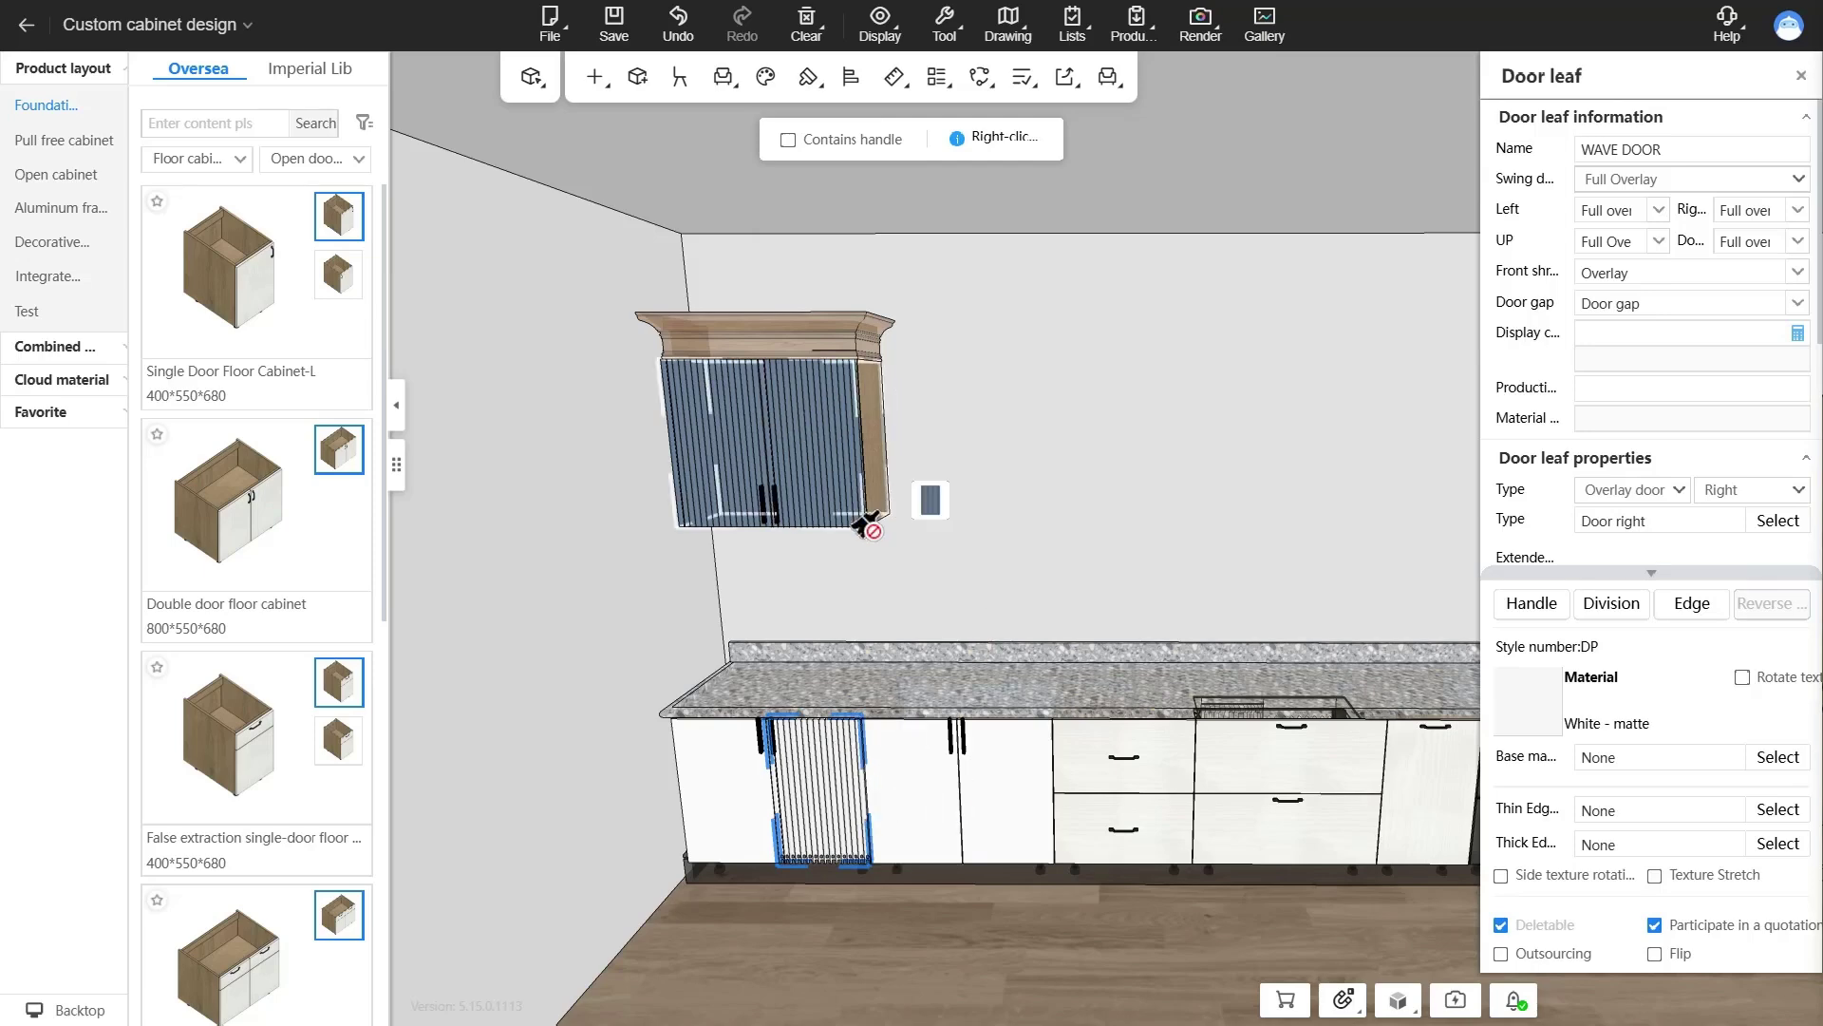
{"action": "right_click", "coordinate": [932, 437]}
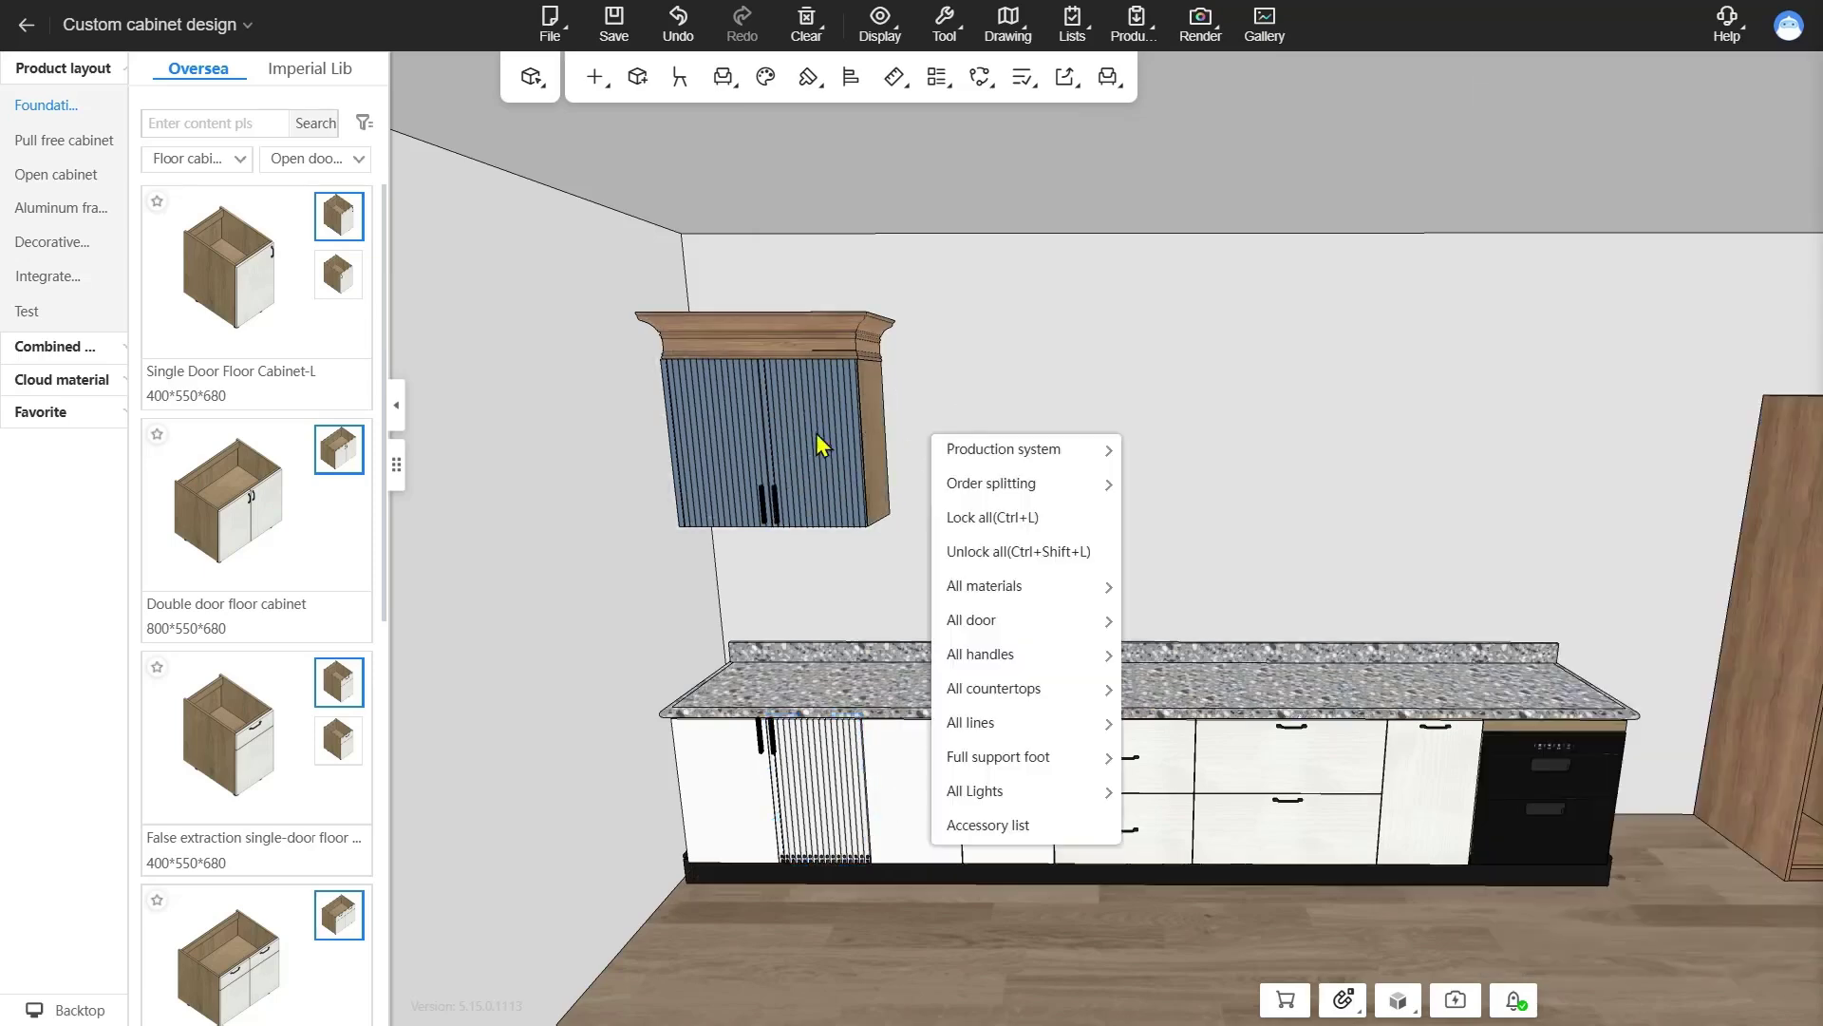
- Copy the Ultramarine - matte material from the hanging cabinet's right door to the first base cabinet's right door and the second's left door
{"action": "left_click", "coordinate": [810, 411]}
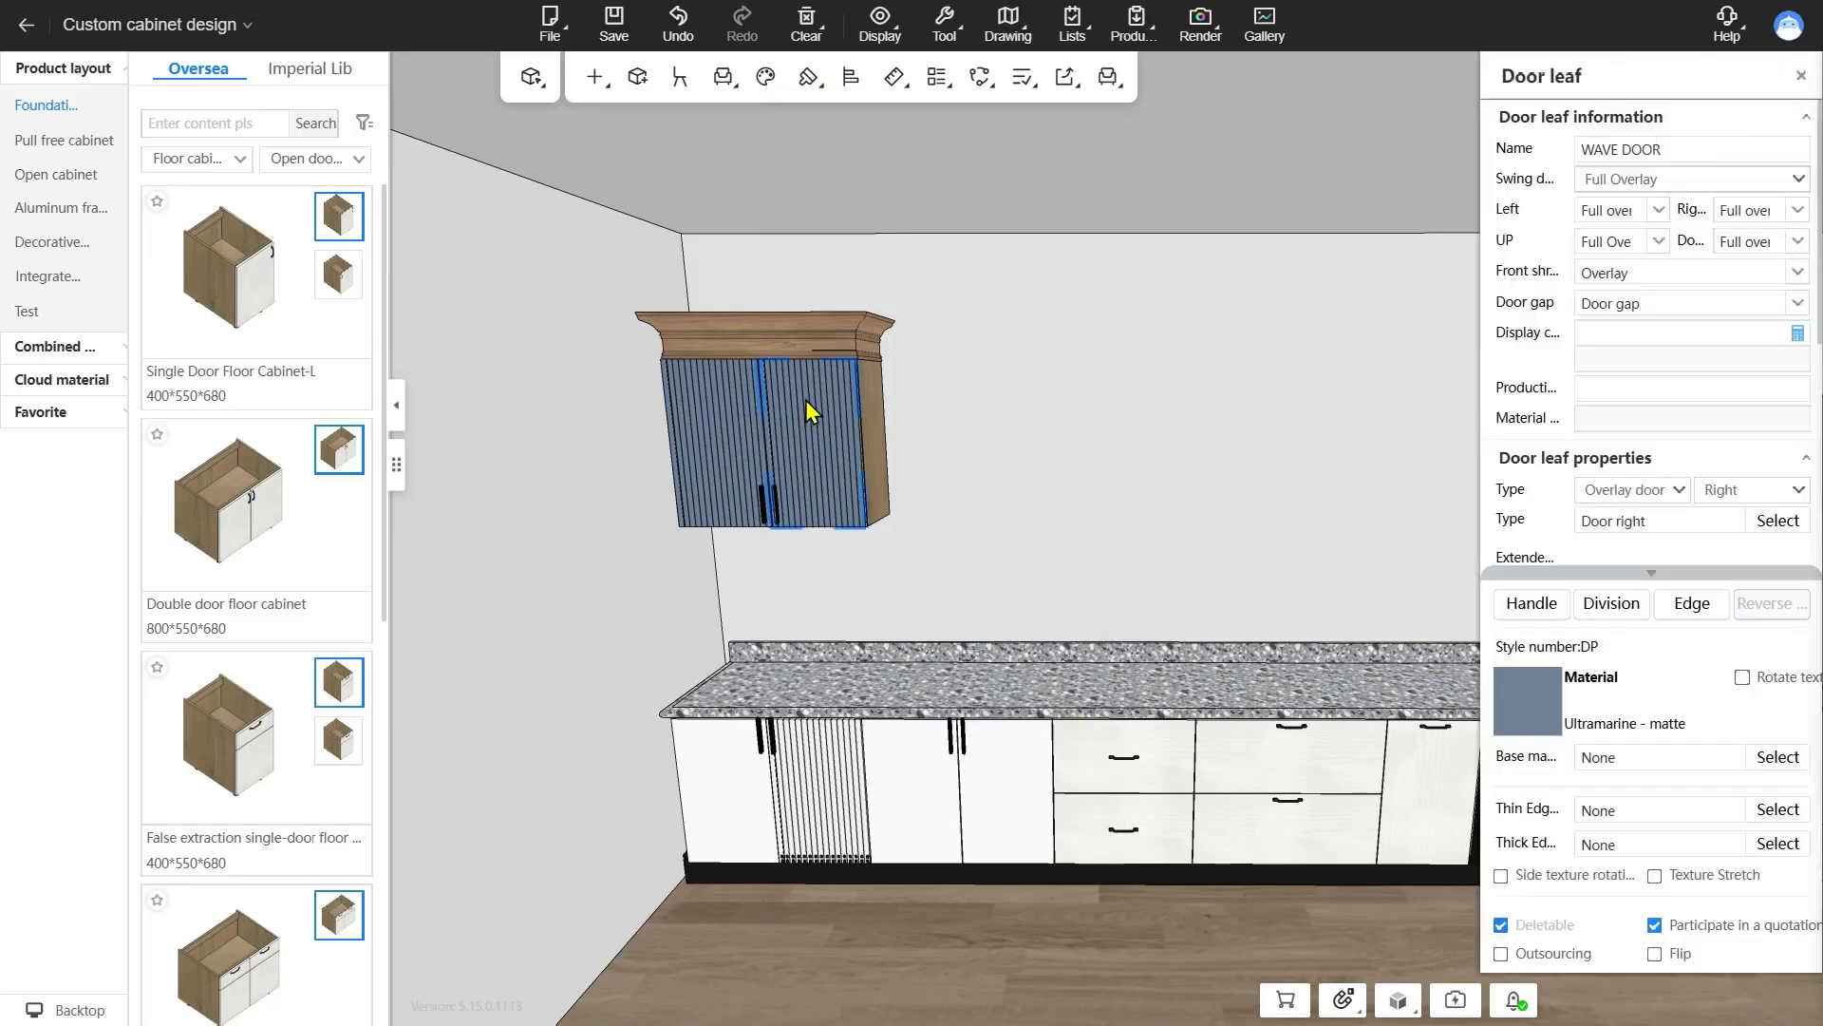
{"action": "mouse_move", "coordinate": [805, 93]}
{"action": "left_click", "coordinate": [905, 136]}
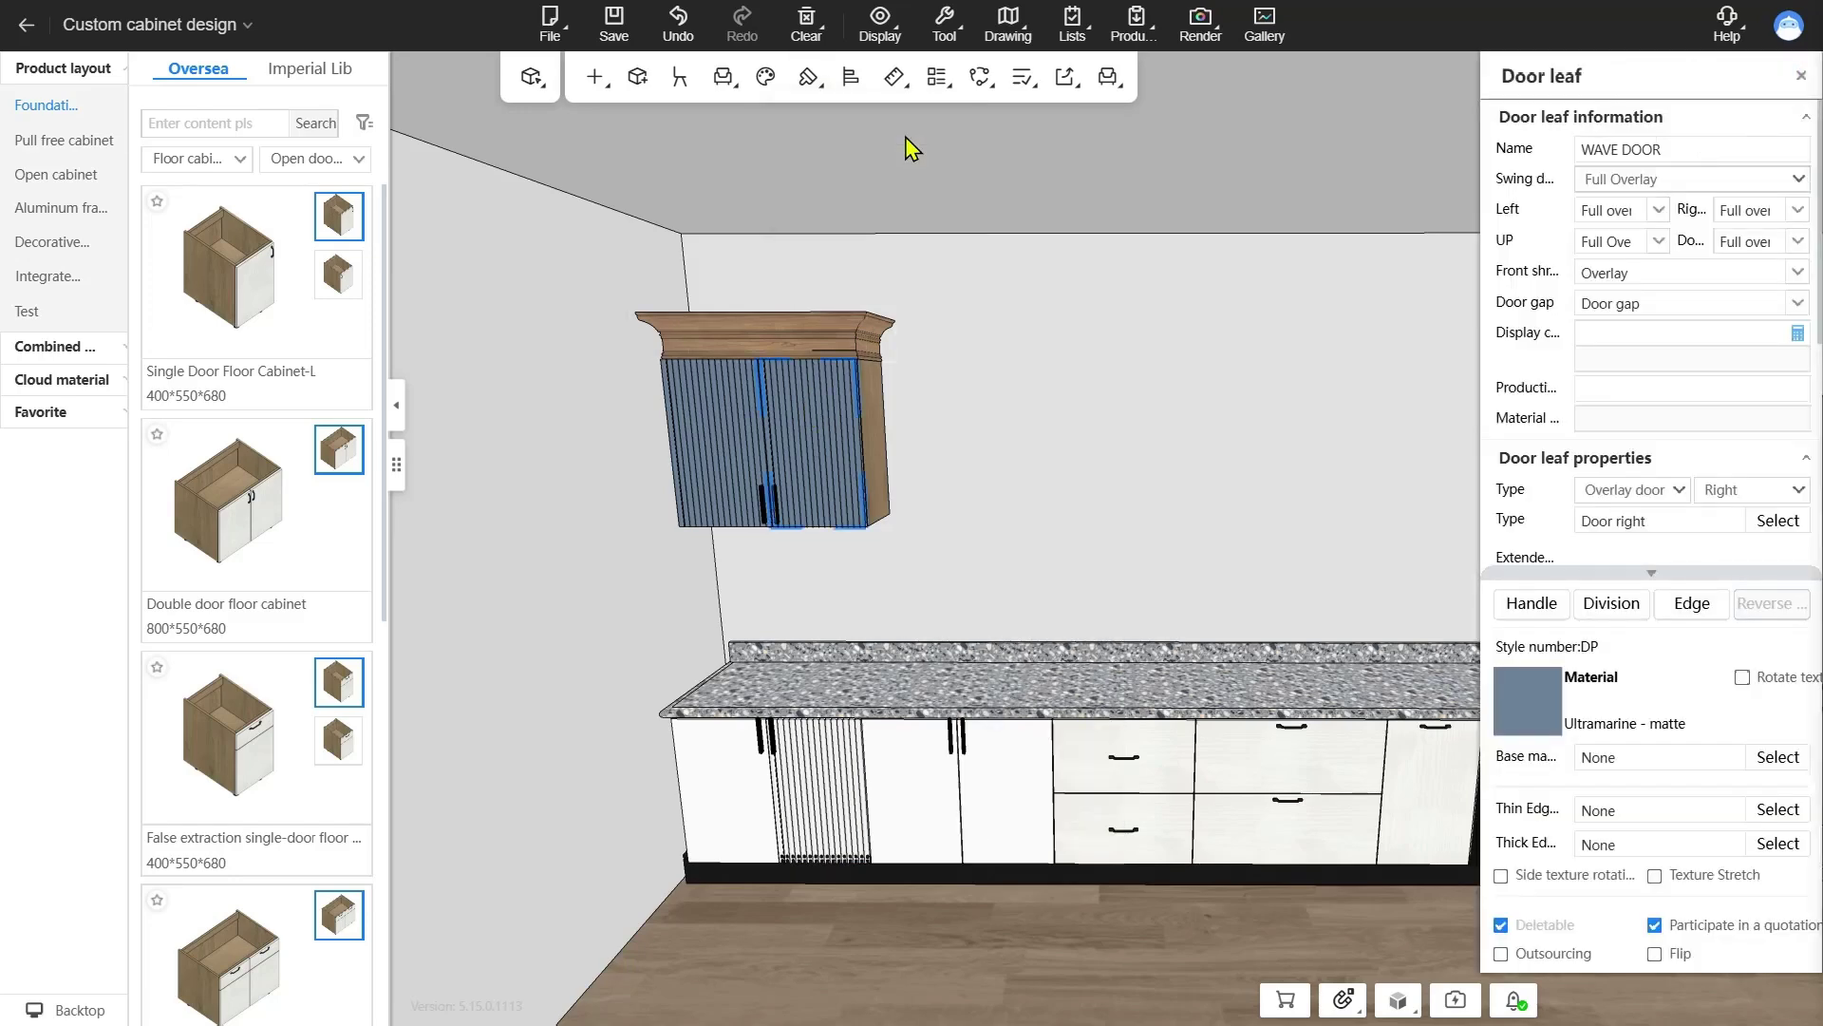
{"action": "left_click", "coordinate": [876, 803]}
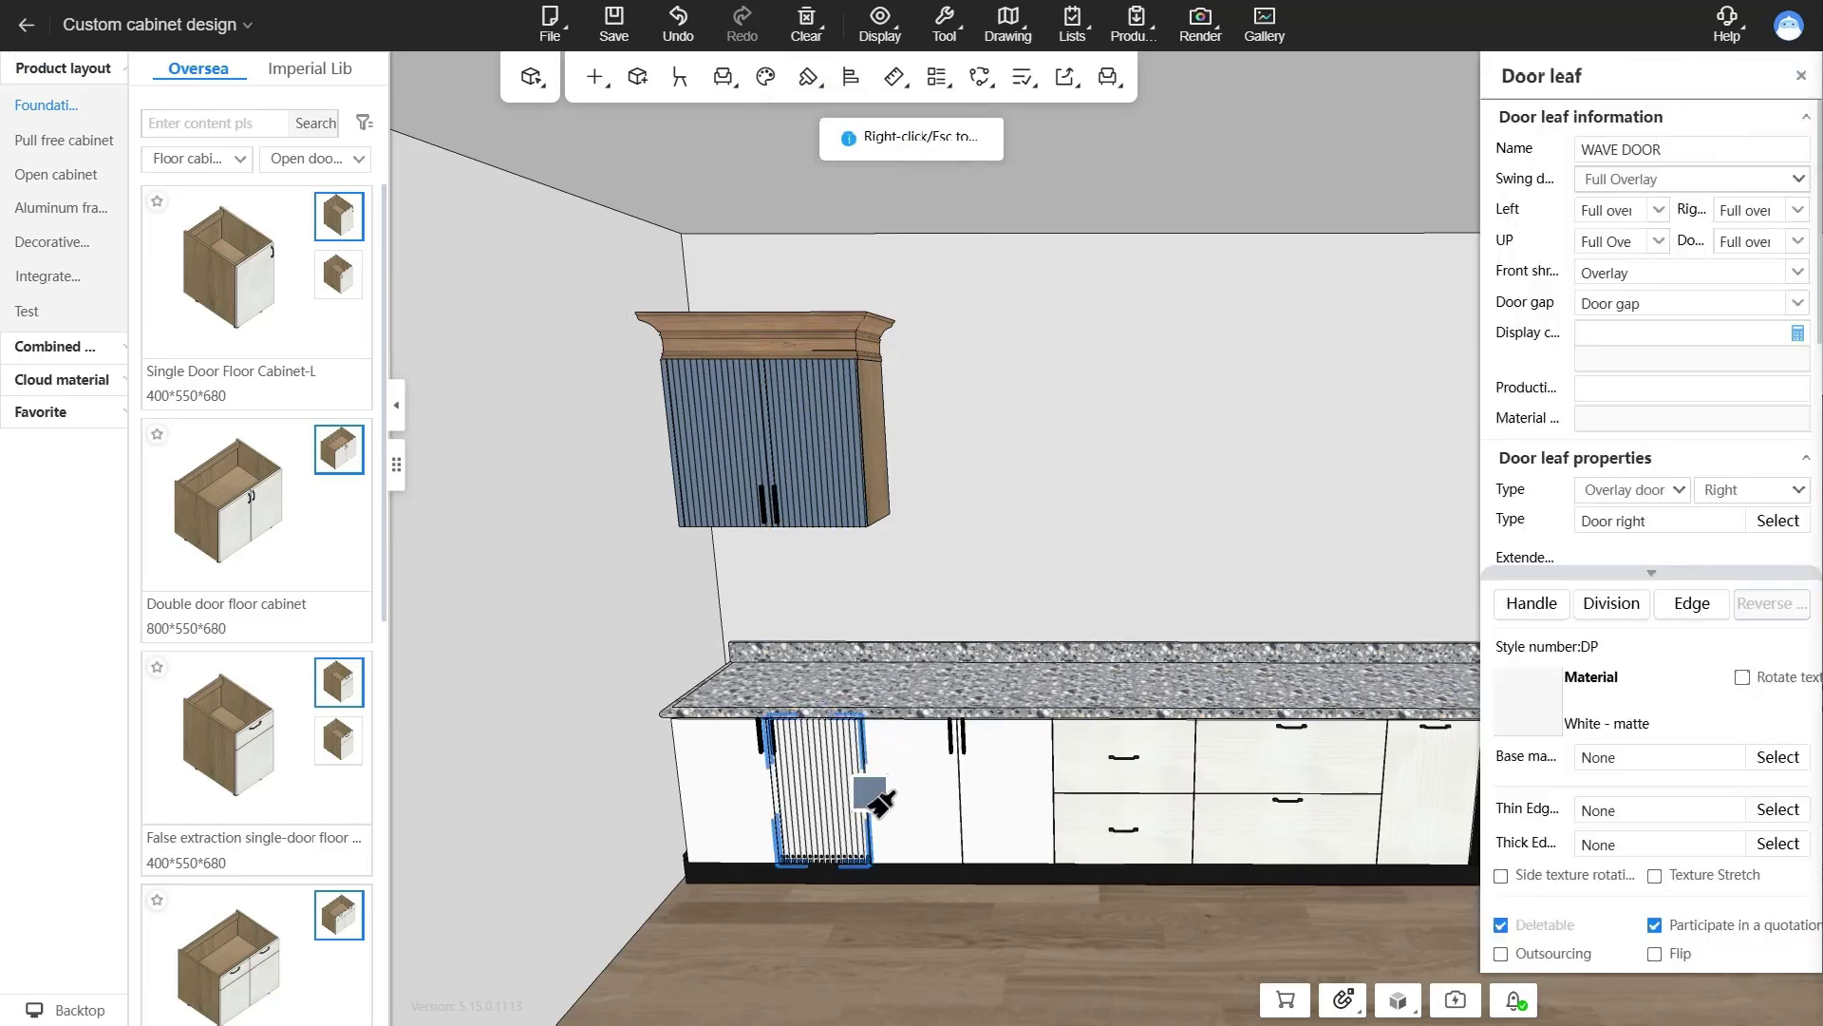
{"action": "left_click", "coordinate": [876, 804]}
{"action": "left_click", "coordinate": [911, 798]}
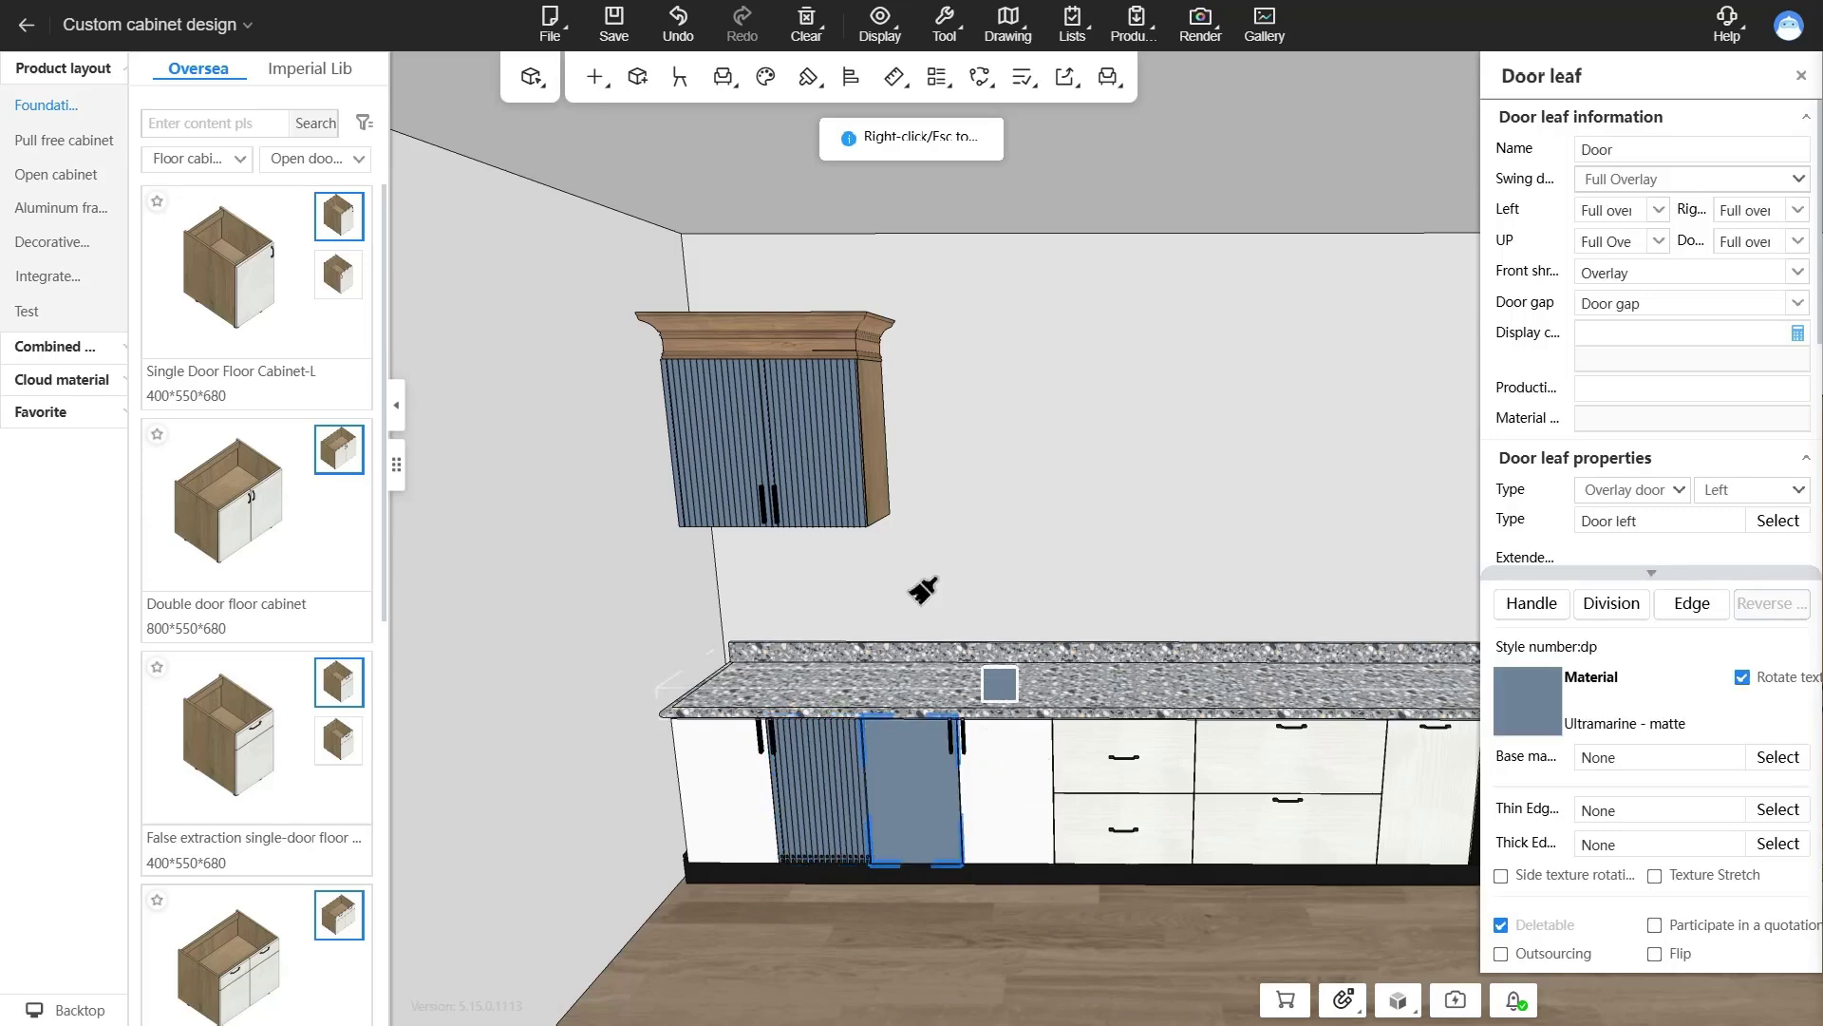
- Copy both the WAVE DOOR style and Ultramarine - matte material from the hanging cabinet's right door to the first base cabinet's left door, without the handle
{"action": "right_click", "coordinate": [815, 433]}
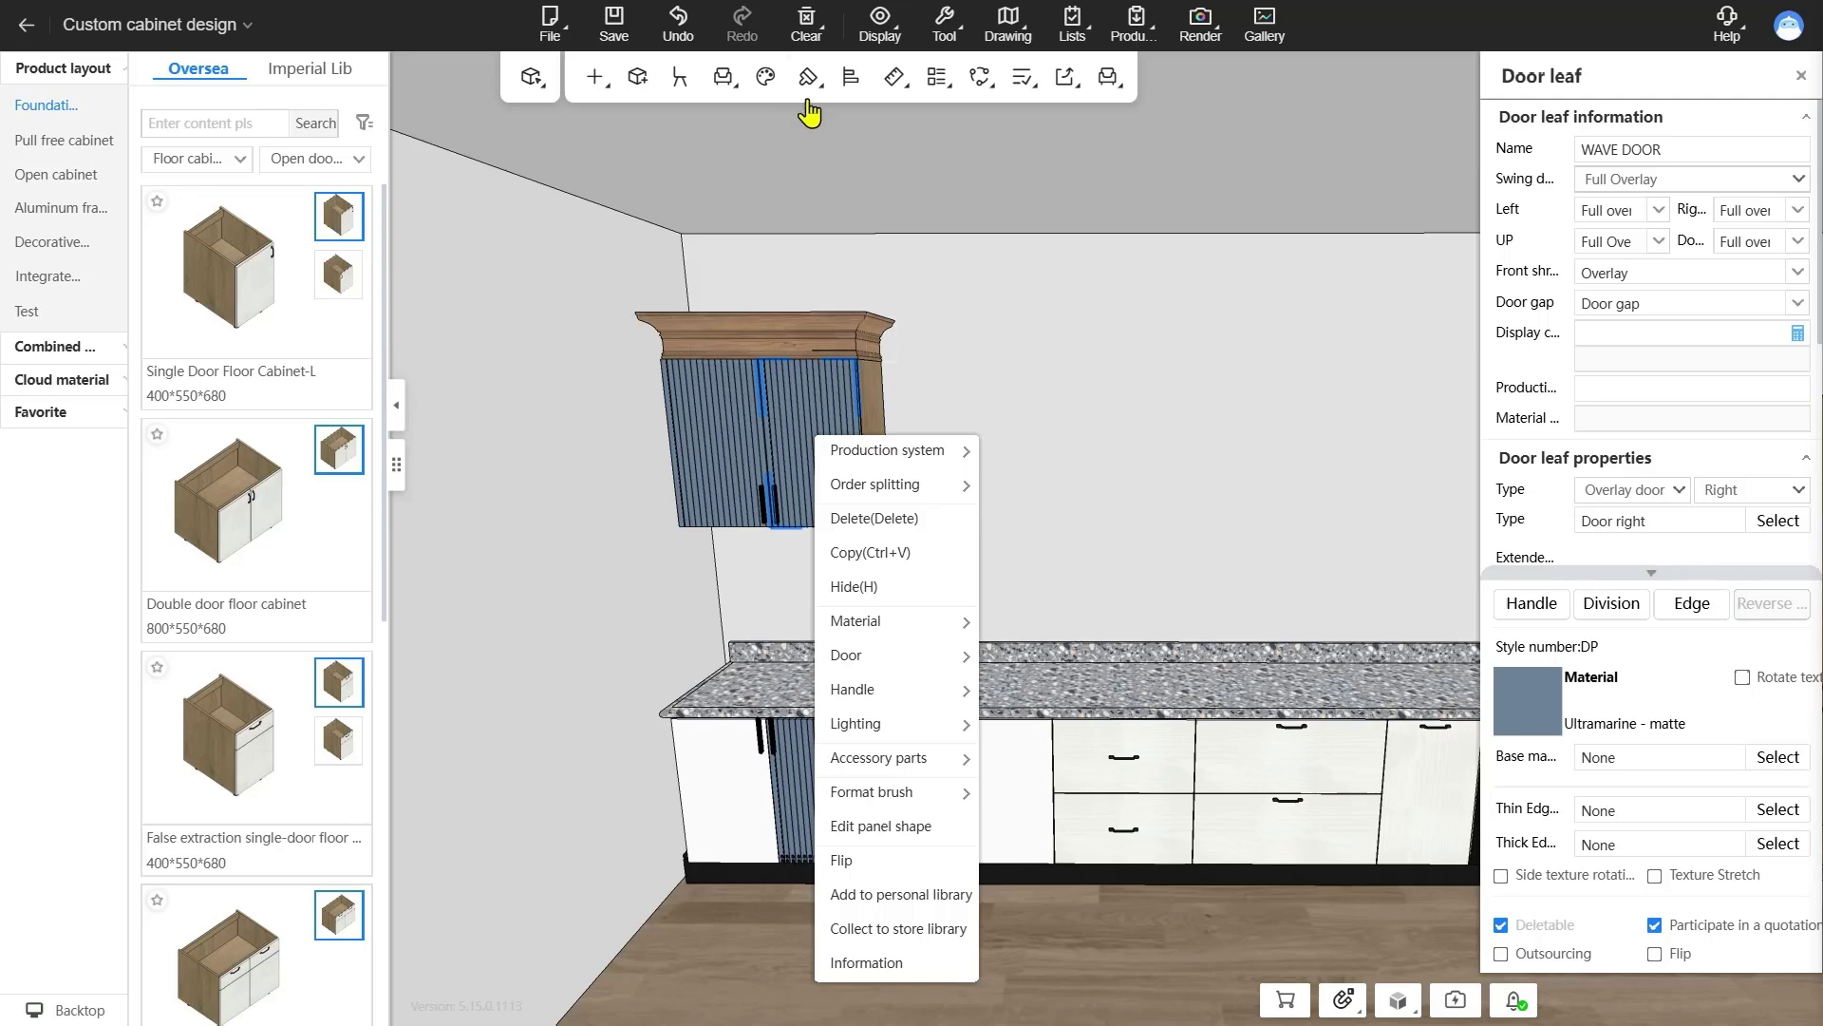
{"action": "mouse_move", "coordinate": [808, 78]}
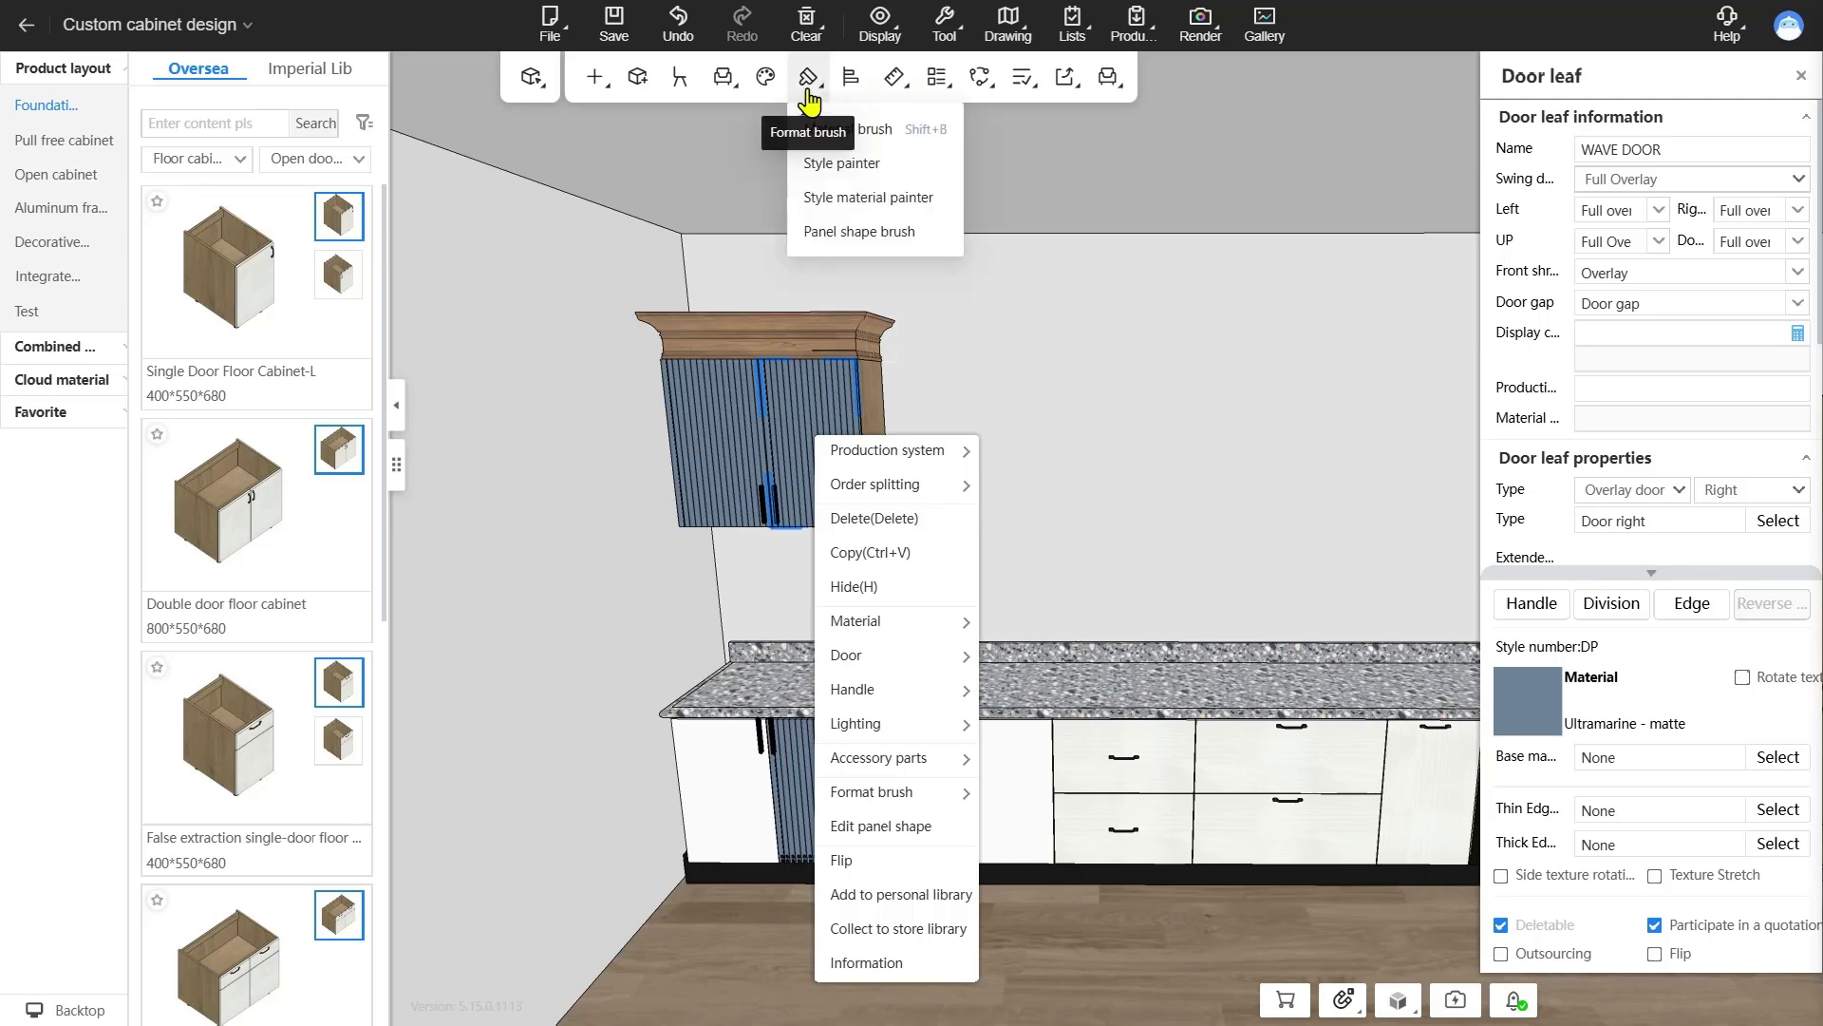
{"action": "left_click", "coordinate": [890, 200]}
{"action": "left_click", "coordinate": [741, 774]}
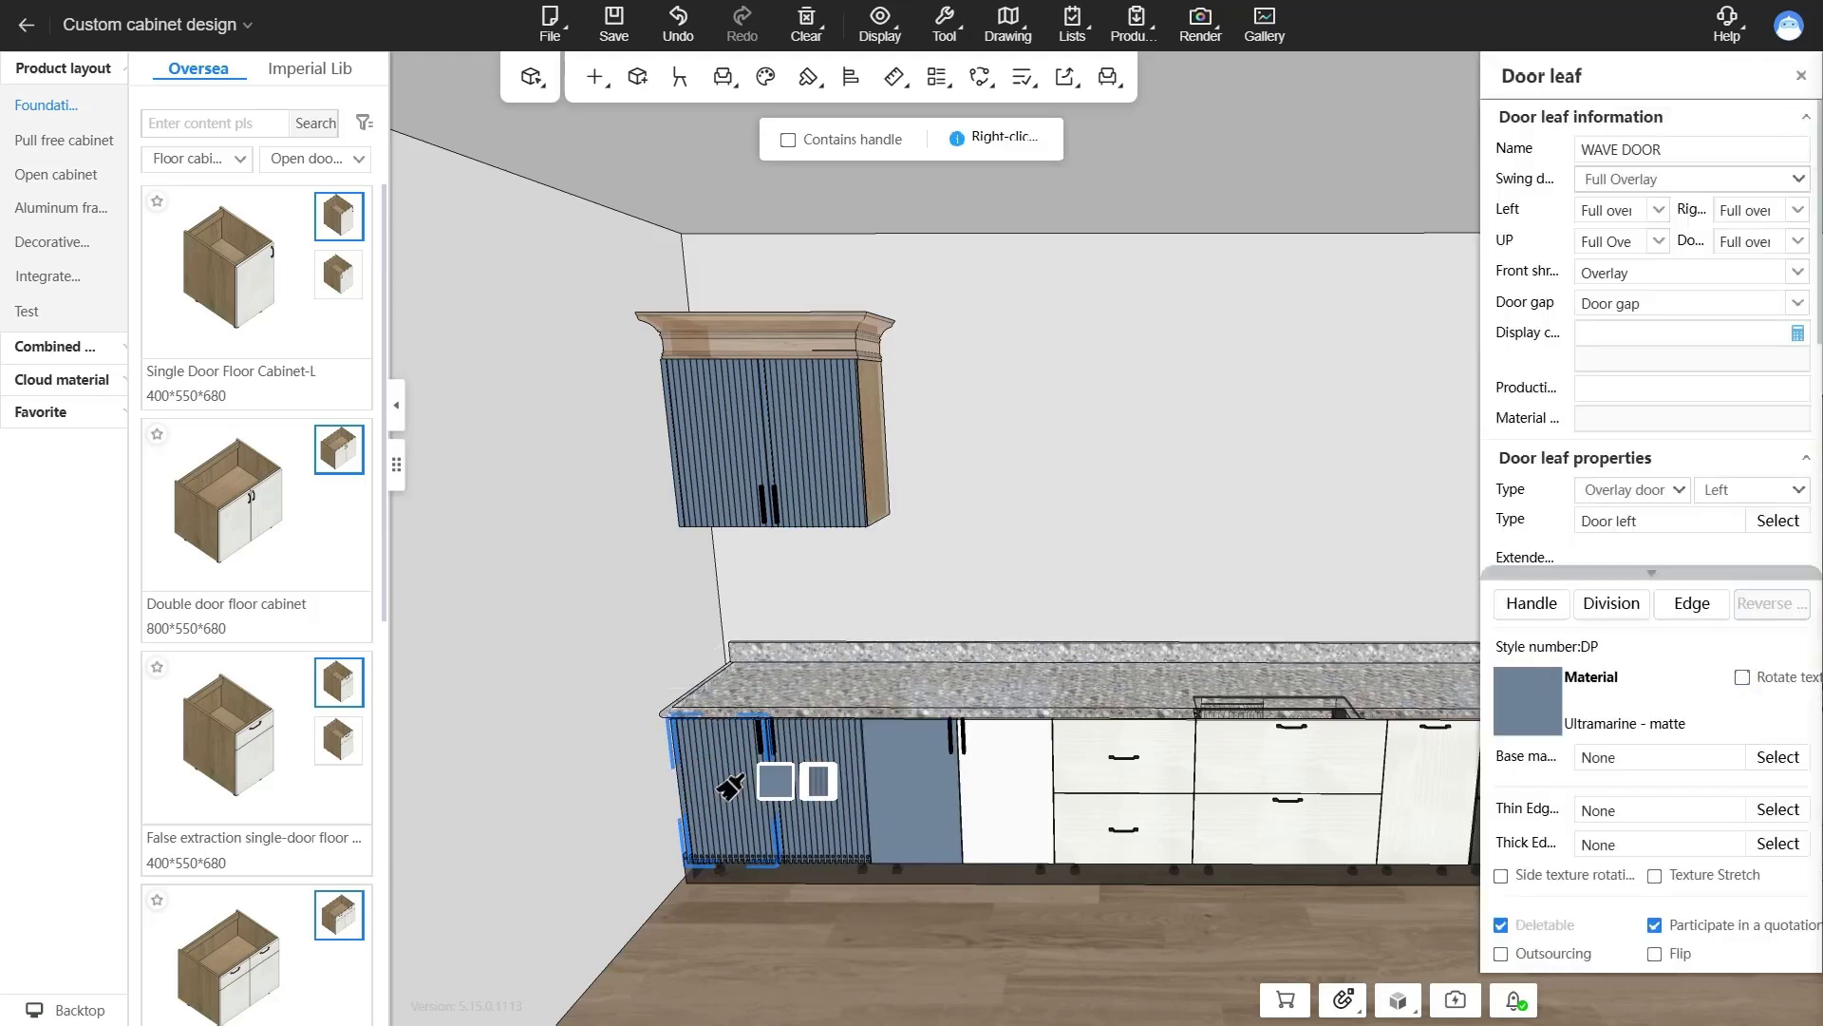
{"action": "right_click", "coordinate": [909, 390]}
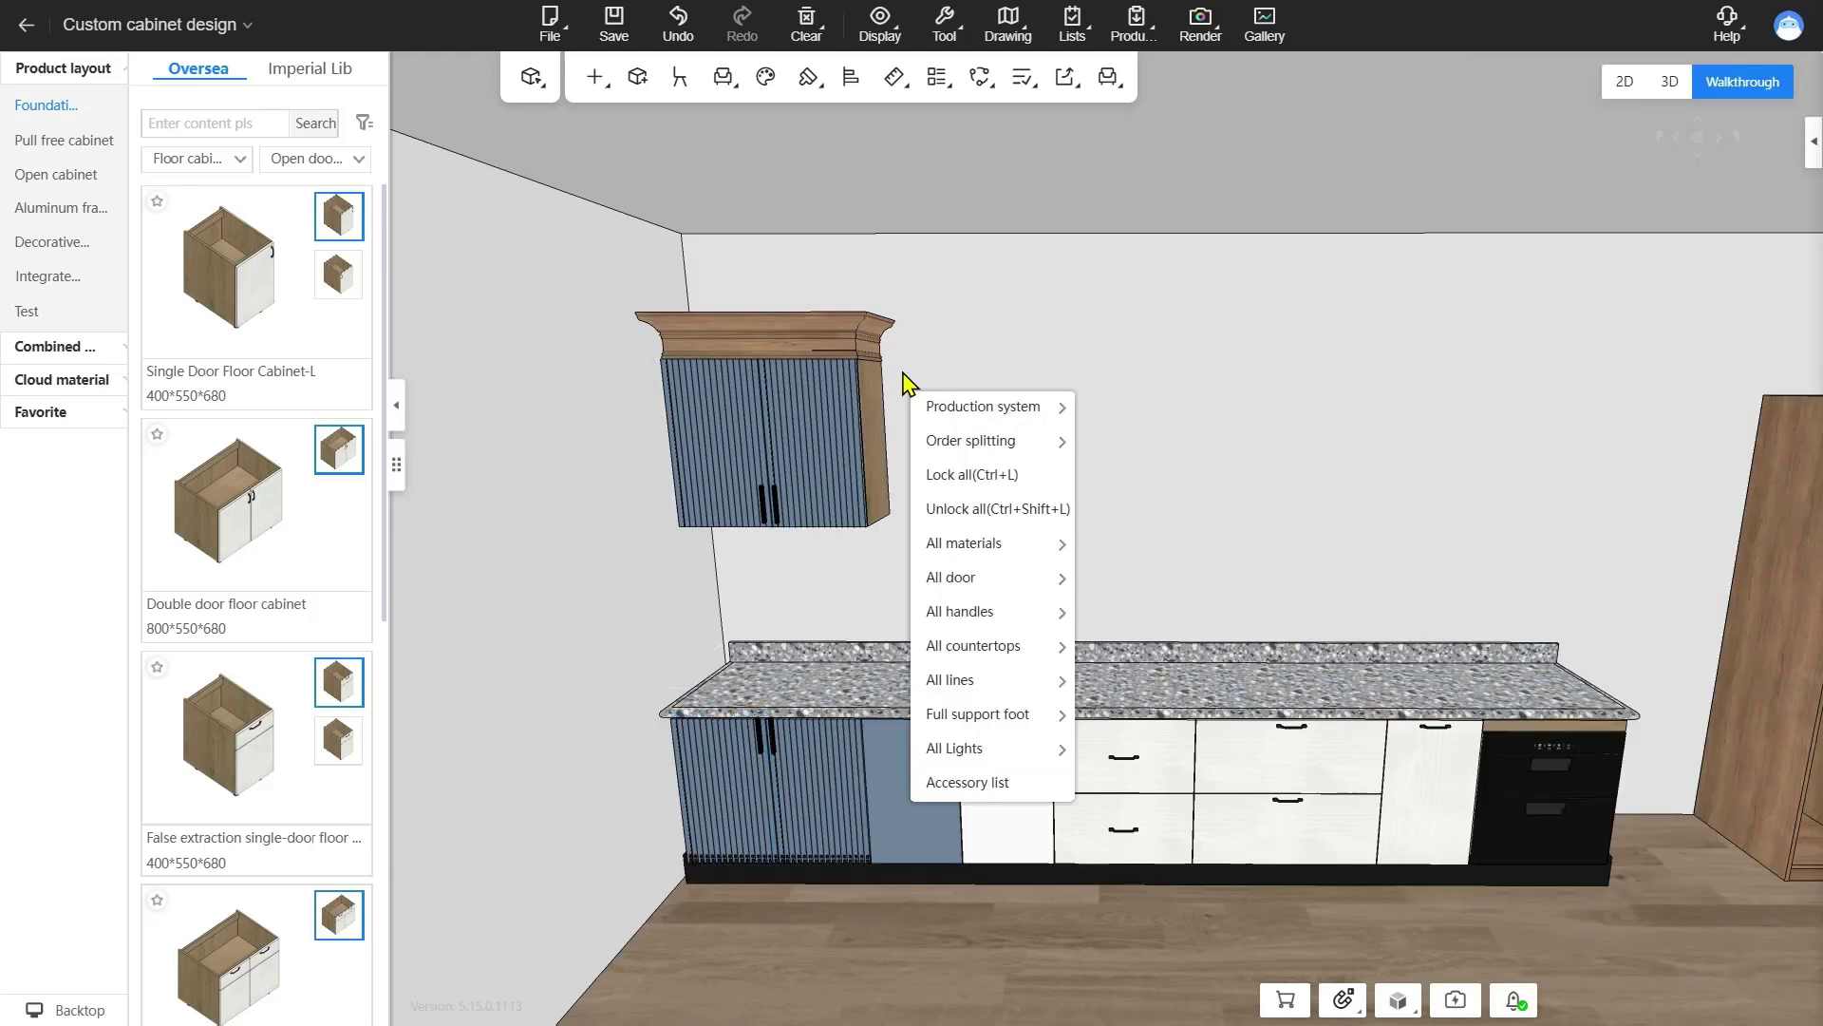
{"action": "mouse_move", "coordinate": [808, 92]}
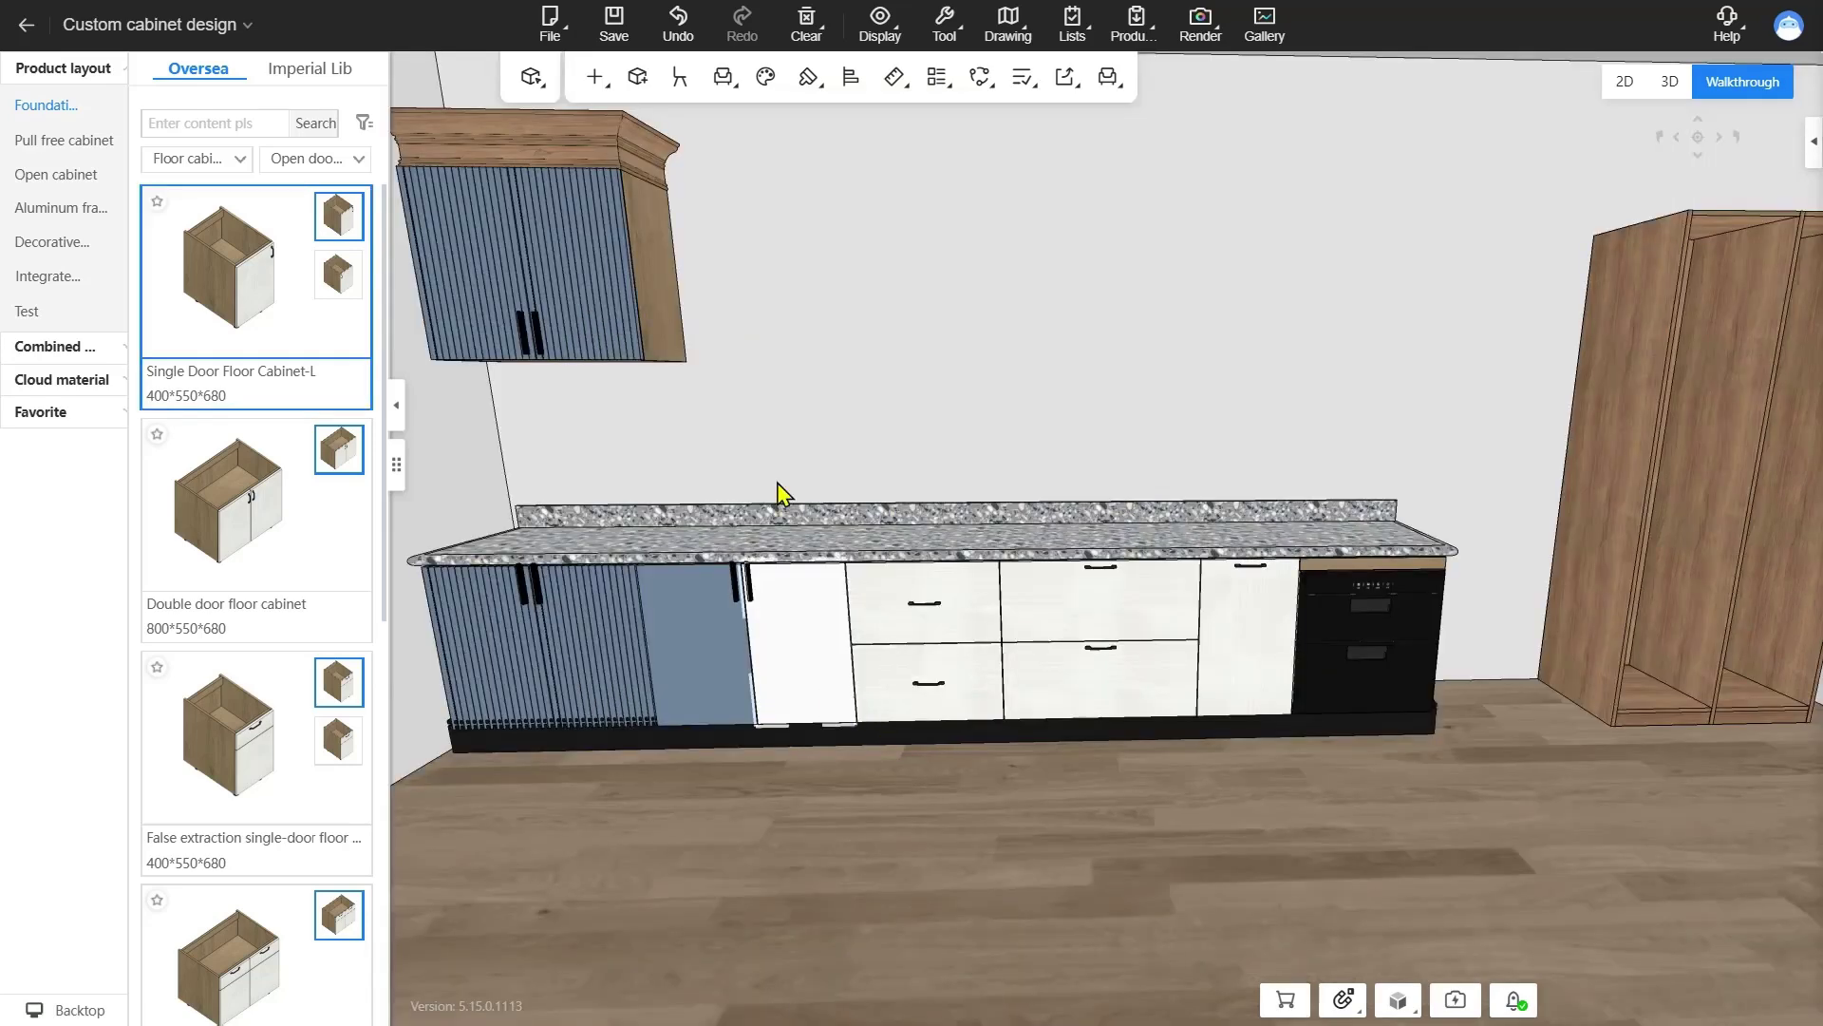
- Place a Single Door Floor Cabinet-L on the floor before the base cabinets and align its right side with the electrical floor cabinet using Translate alignment
{"action": "left_click", "coordinate": [285, 326]}
{"action": "left_click", "coordinate": [1106, 803]}
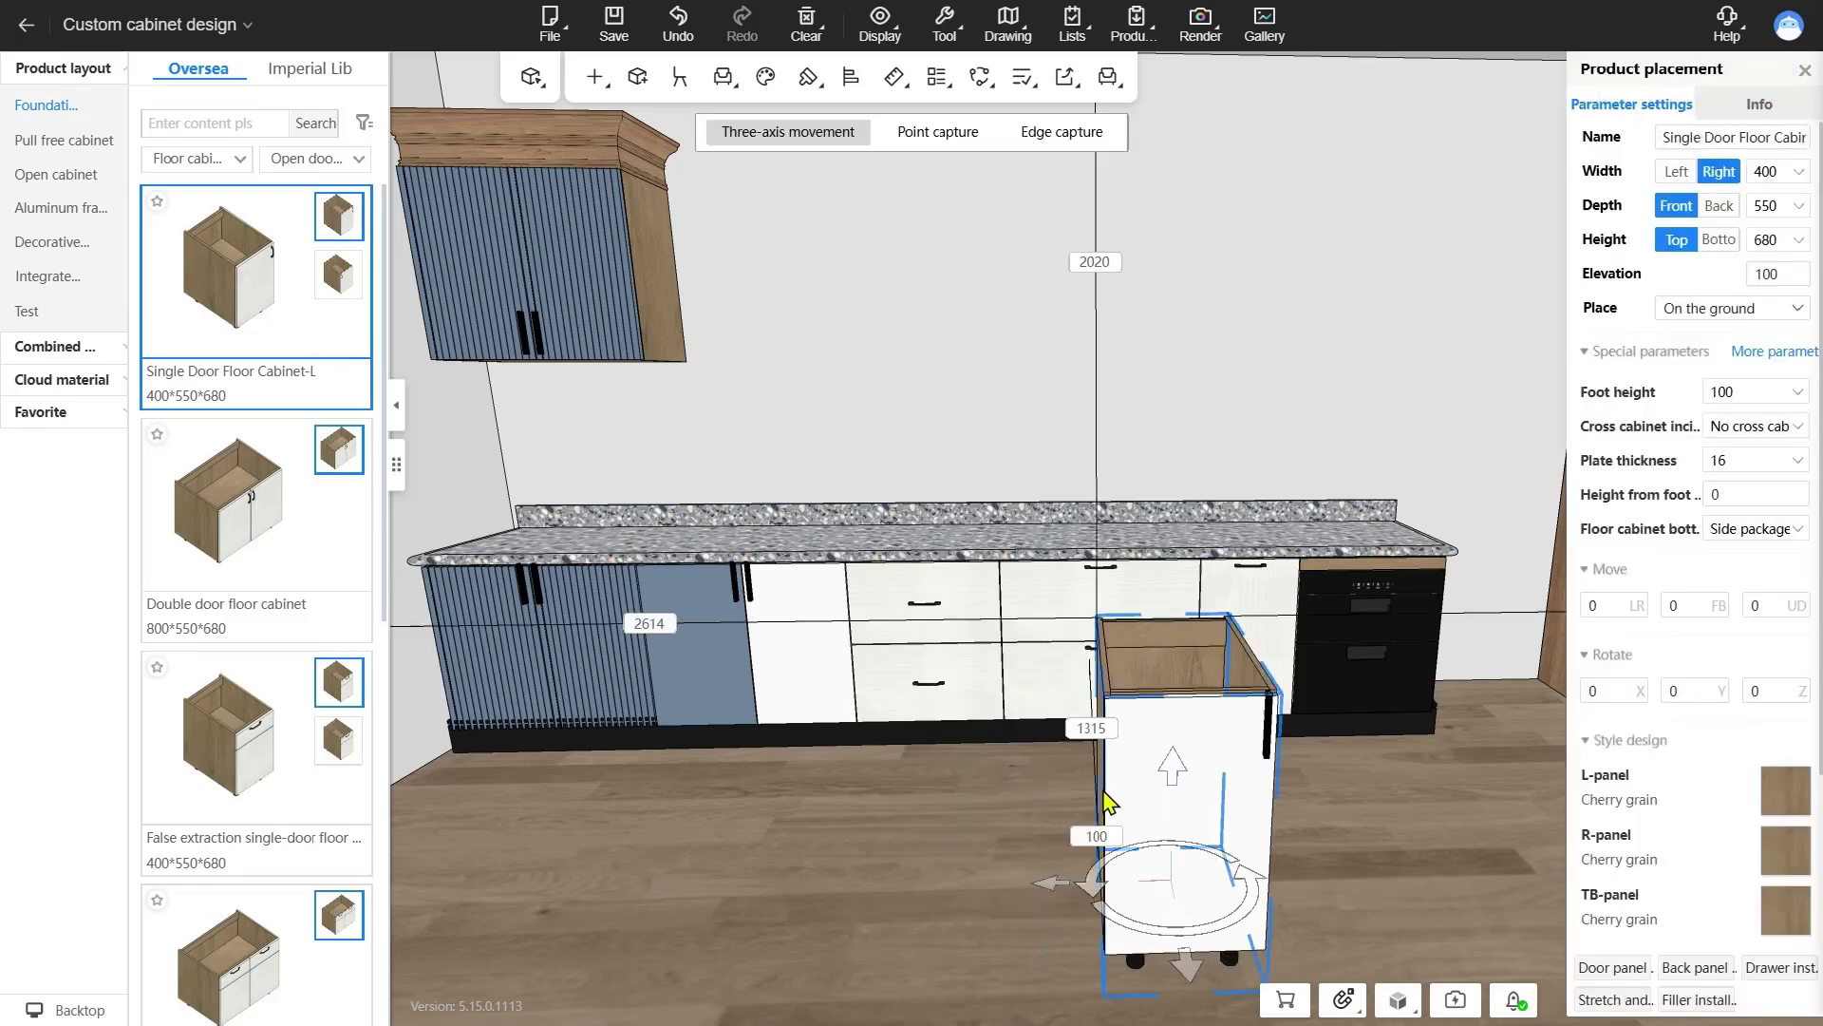
{"action": "right_click_drag", "start_coordinate": [1244, 702], "coordinate": [1092, 731]}
{"action": "scroll", "coordinate": [892, 437], "scroll_direction": "up", "scroll_amount": 3}
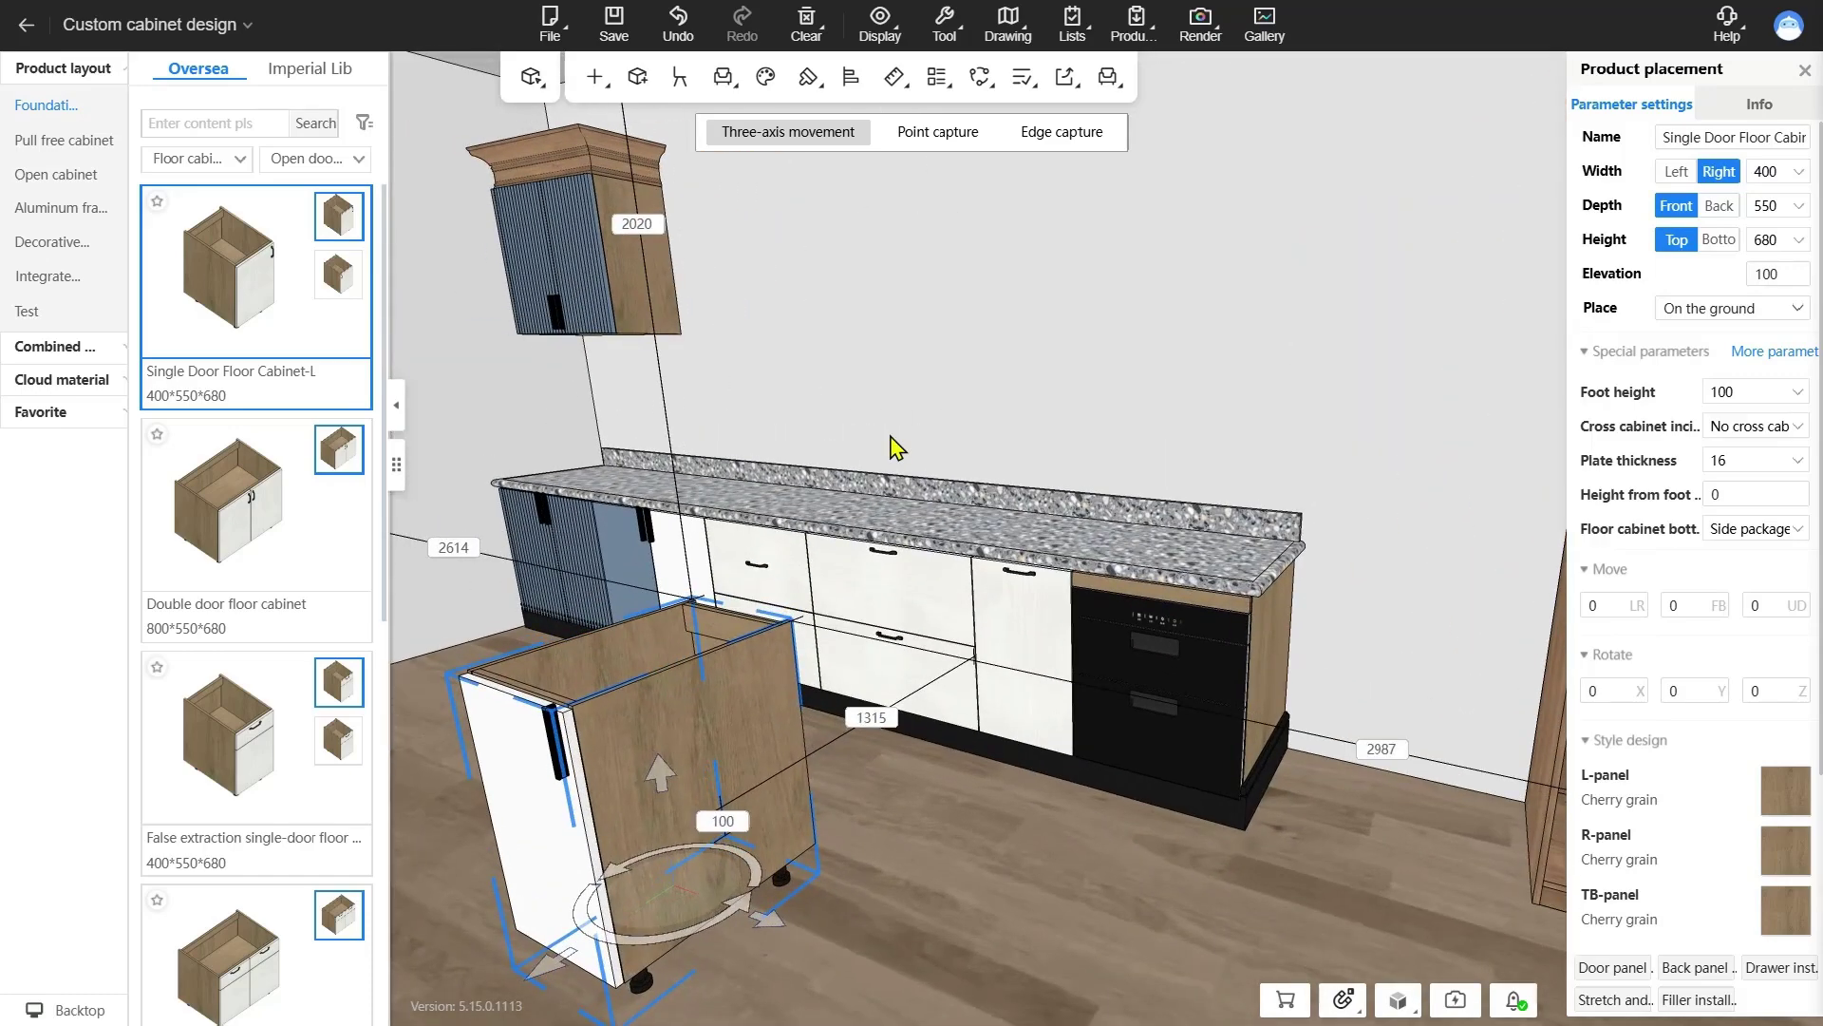
{"action": "left_click", "coordinate": [851, 80]}
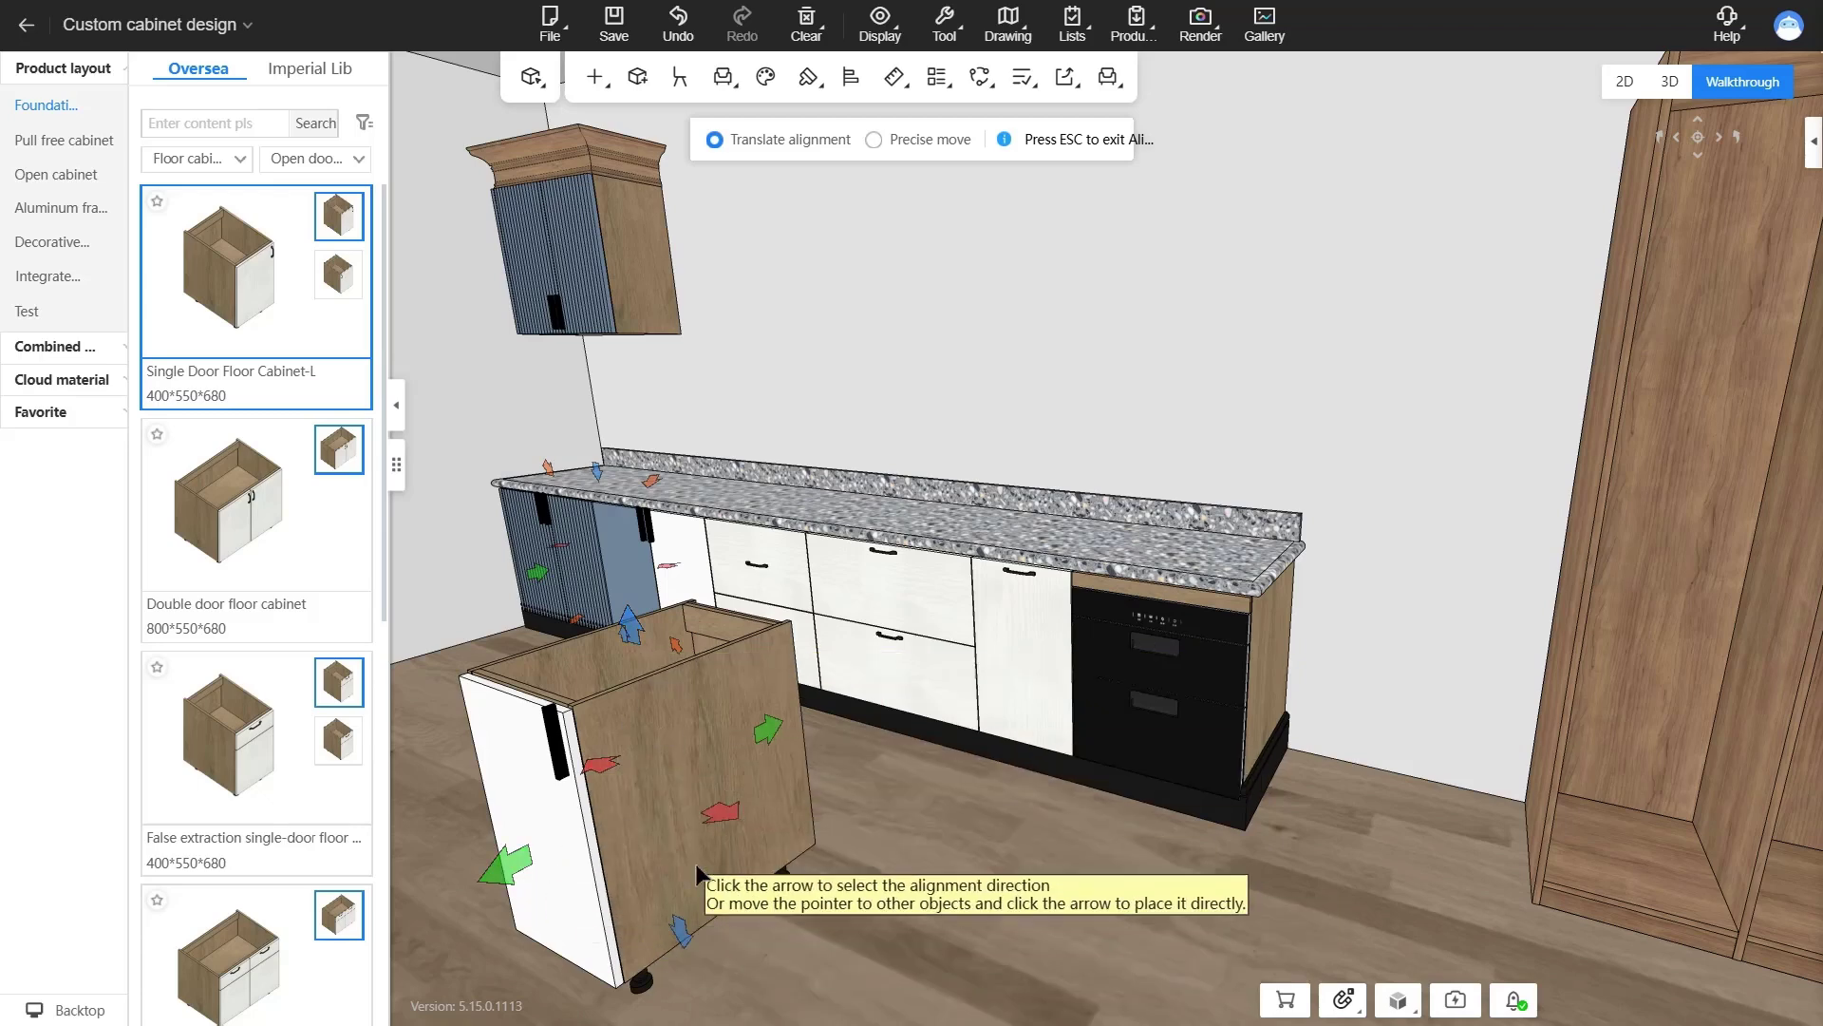
{"action": "left_click", "coordinate": [738, 832]}
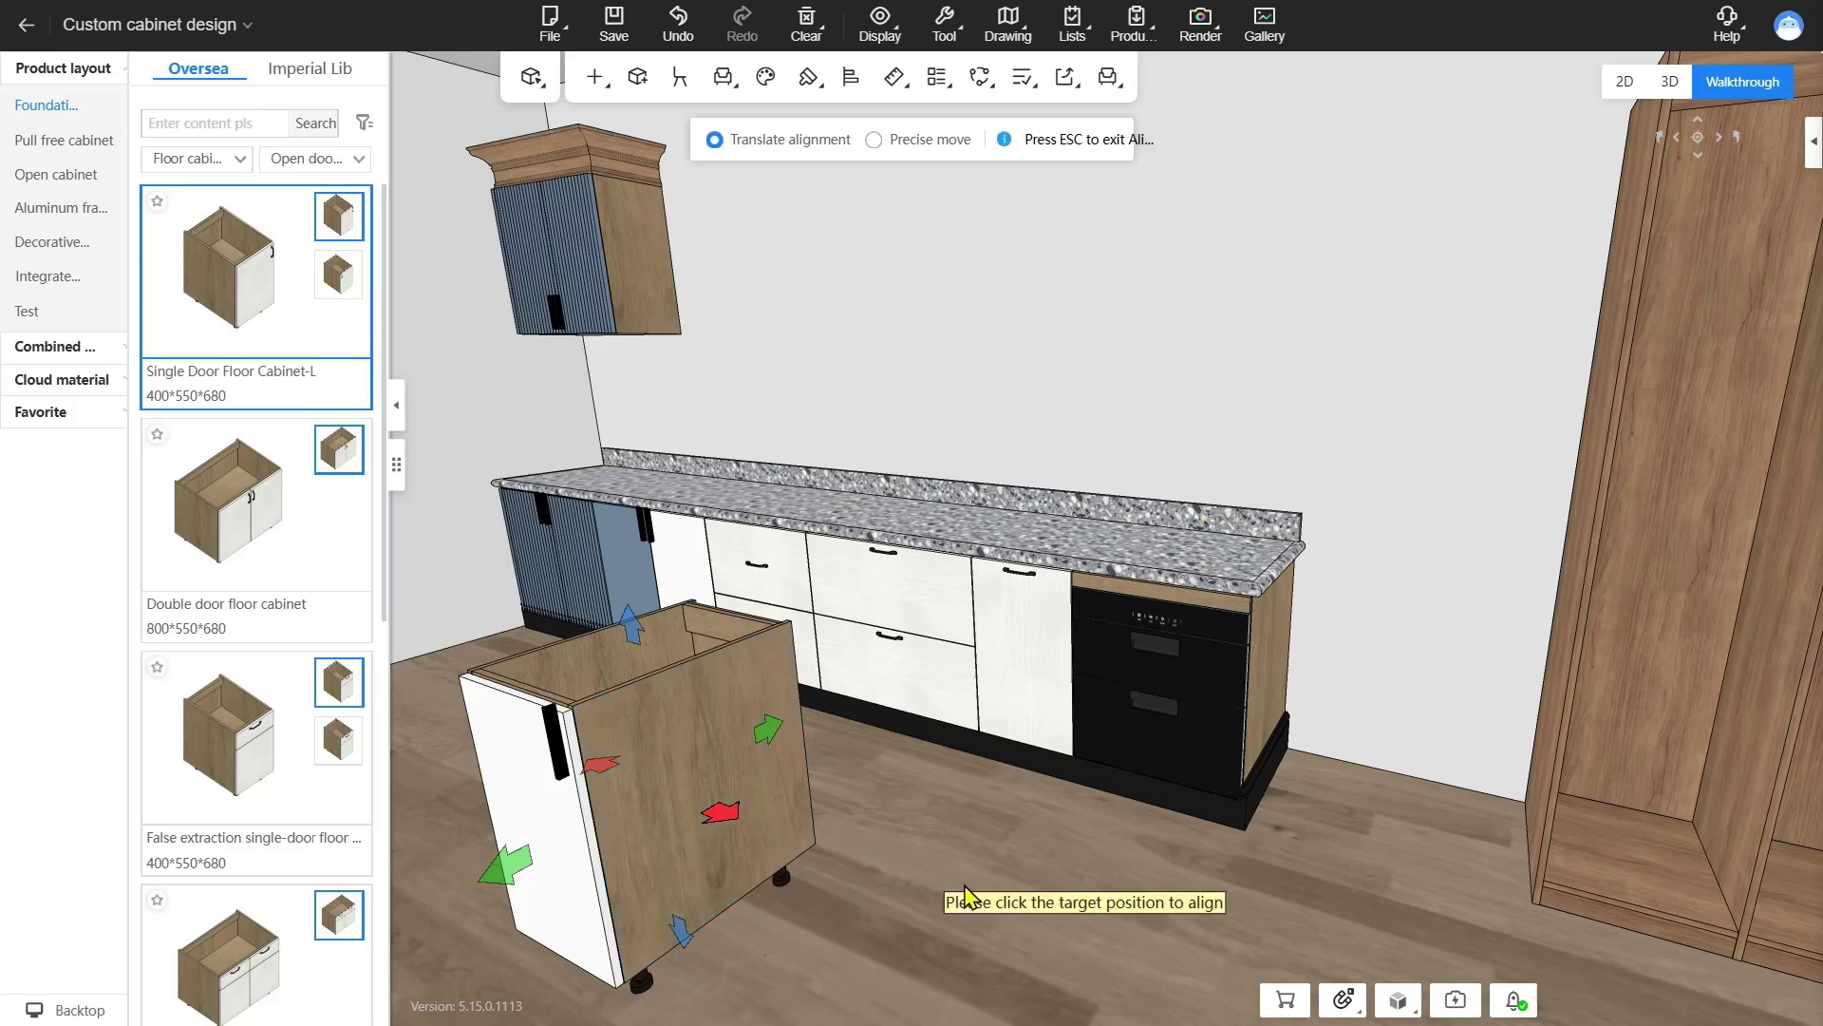
{"action": "left_click", "coordinate": [1267, 731]}
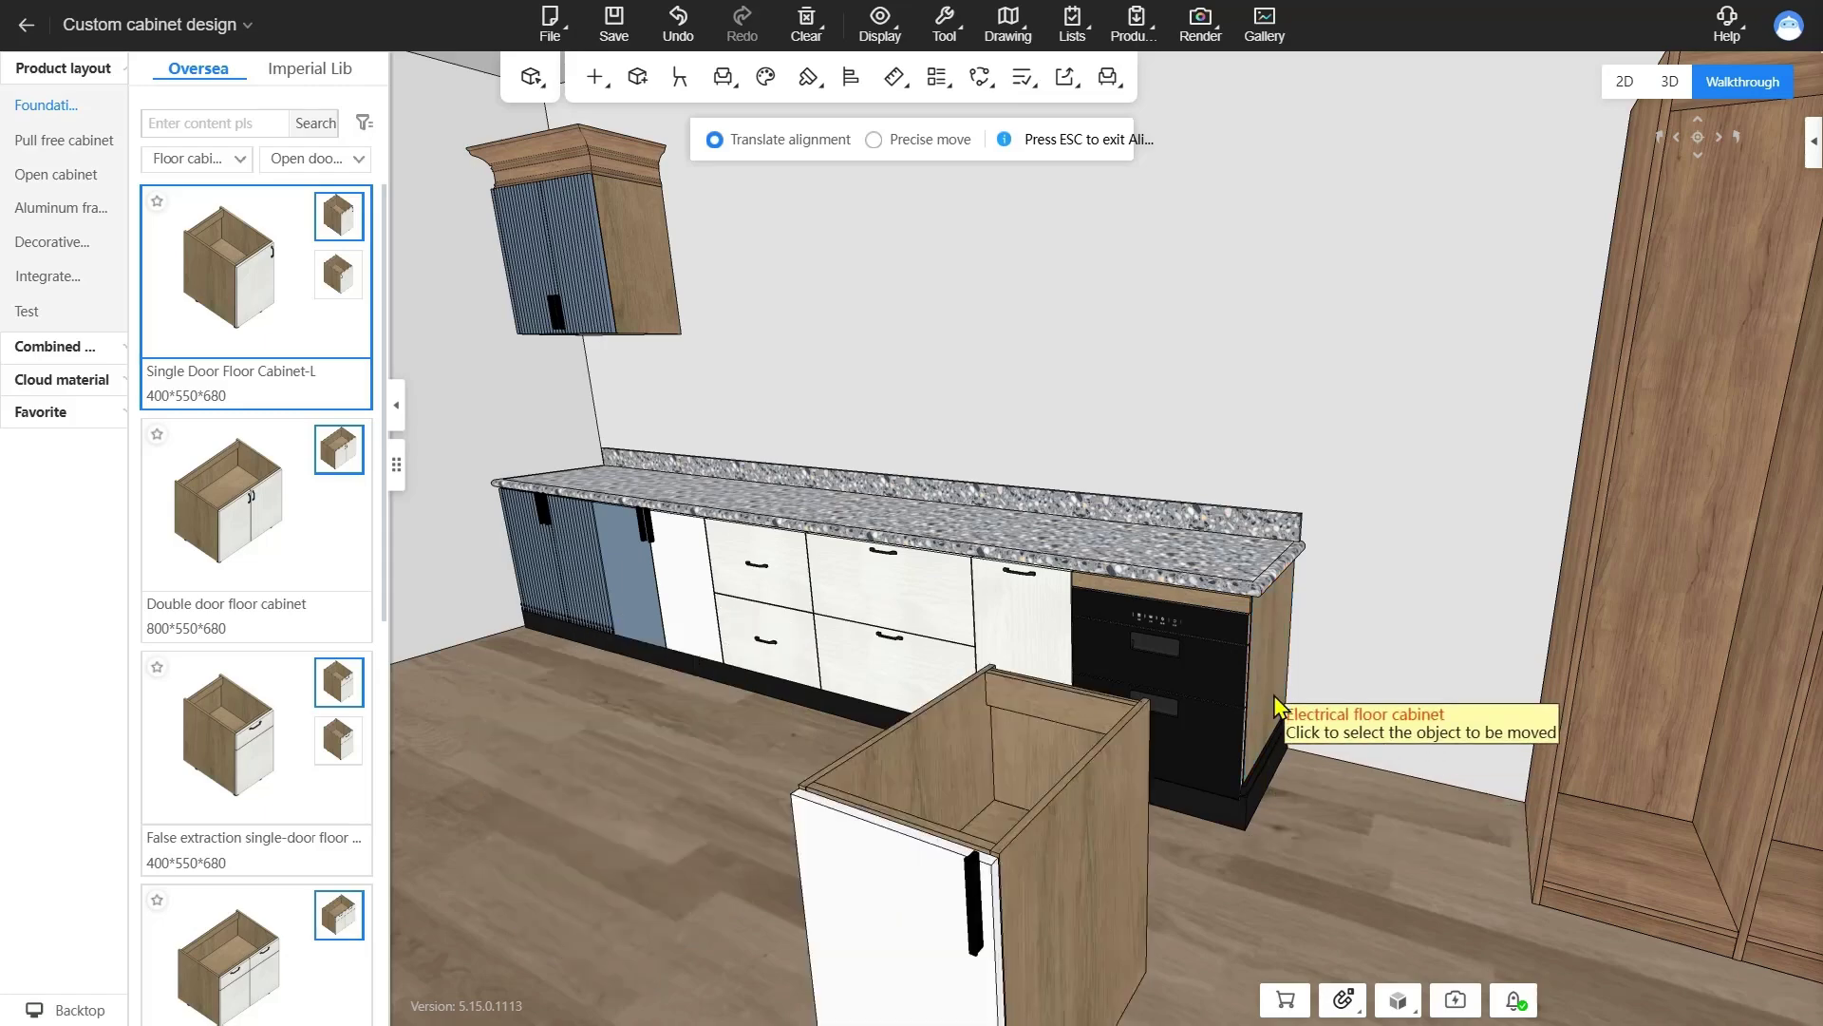
- Snap the single door cabinet's right surface to the tall cabinet's left side with Precise move, and undo the move
{"action": "middle_click_drag", "start_coordinate": [1271, 762], "coordinate": [1116, 825]}
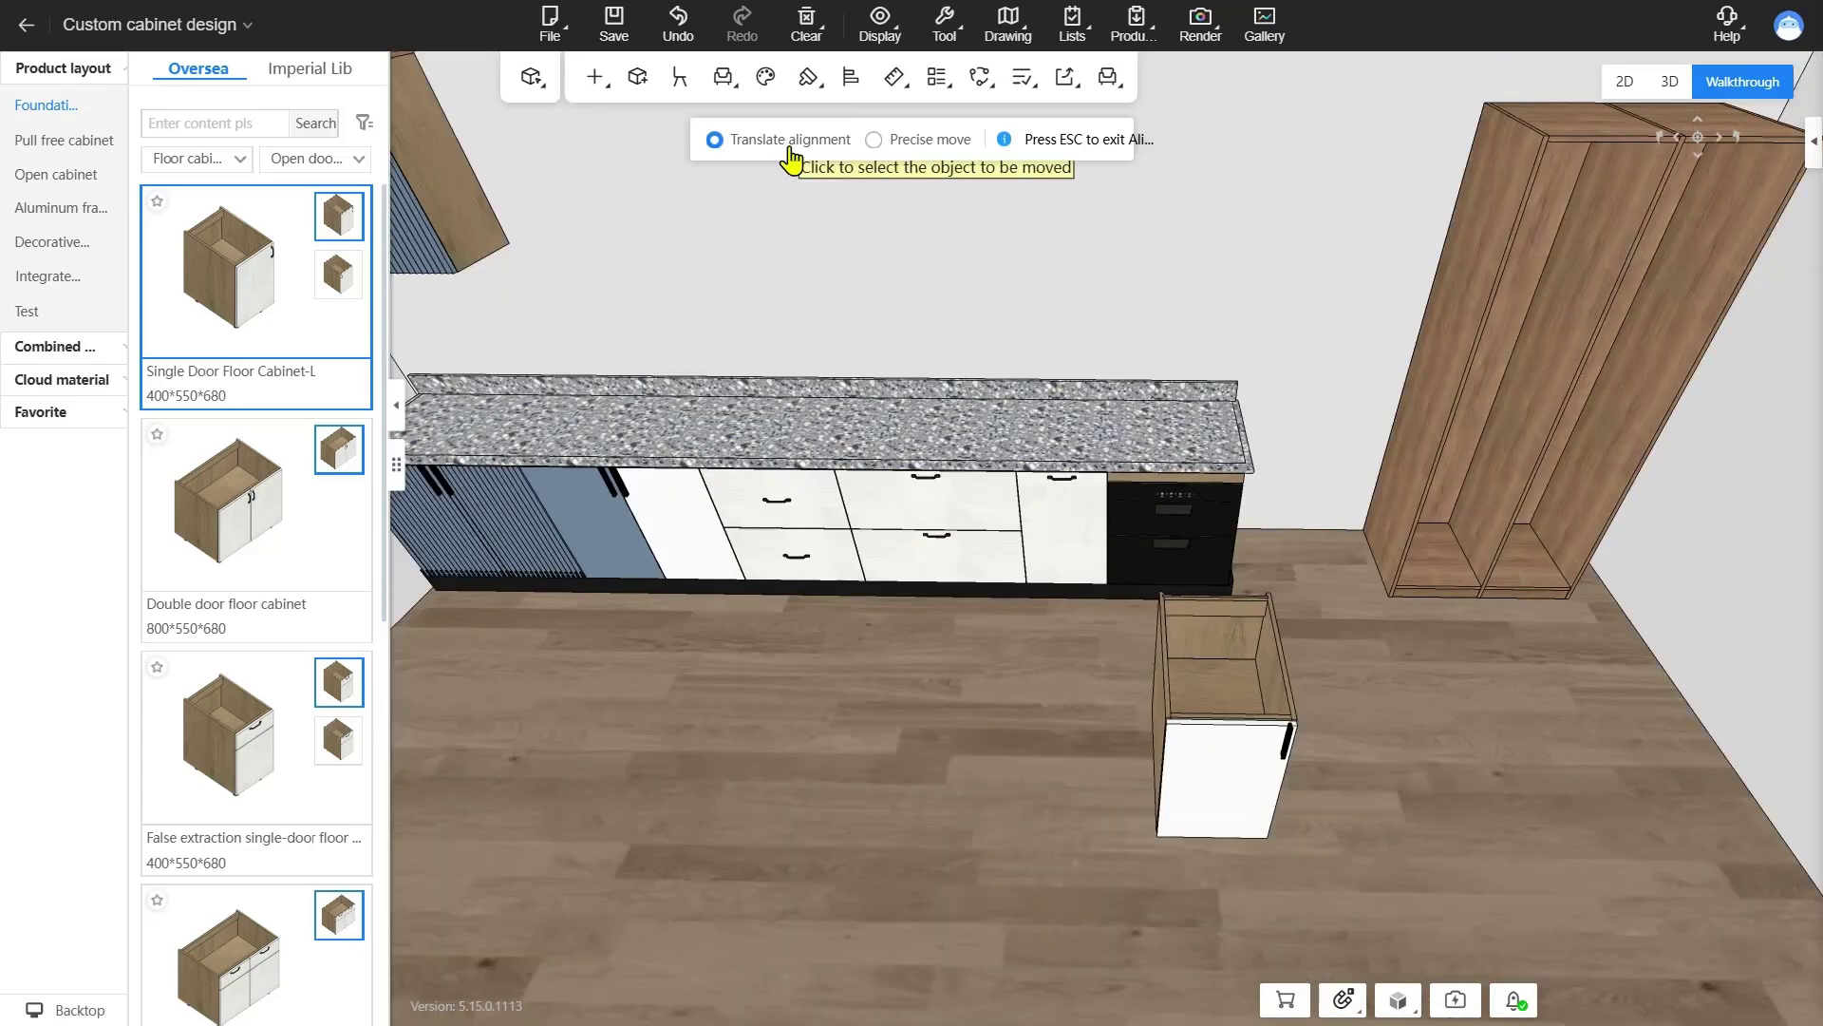
{"action": "left_click", "coordinate": [897, 144]}
{"action": "middle_click_drag", "start_coordinate": [1273, 599], "coordinate": [1144, 622]}
{"action": "scroll", "coordinate": [1142, 623], "scroll_direction": "up", "scroll_amount": 3}
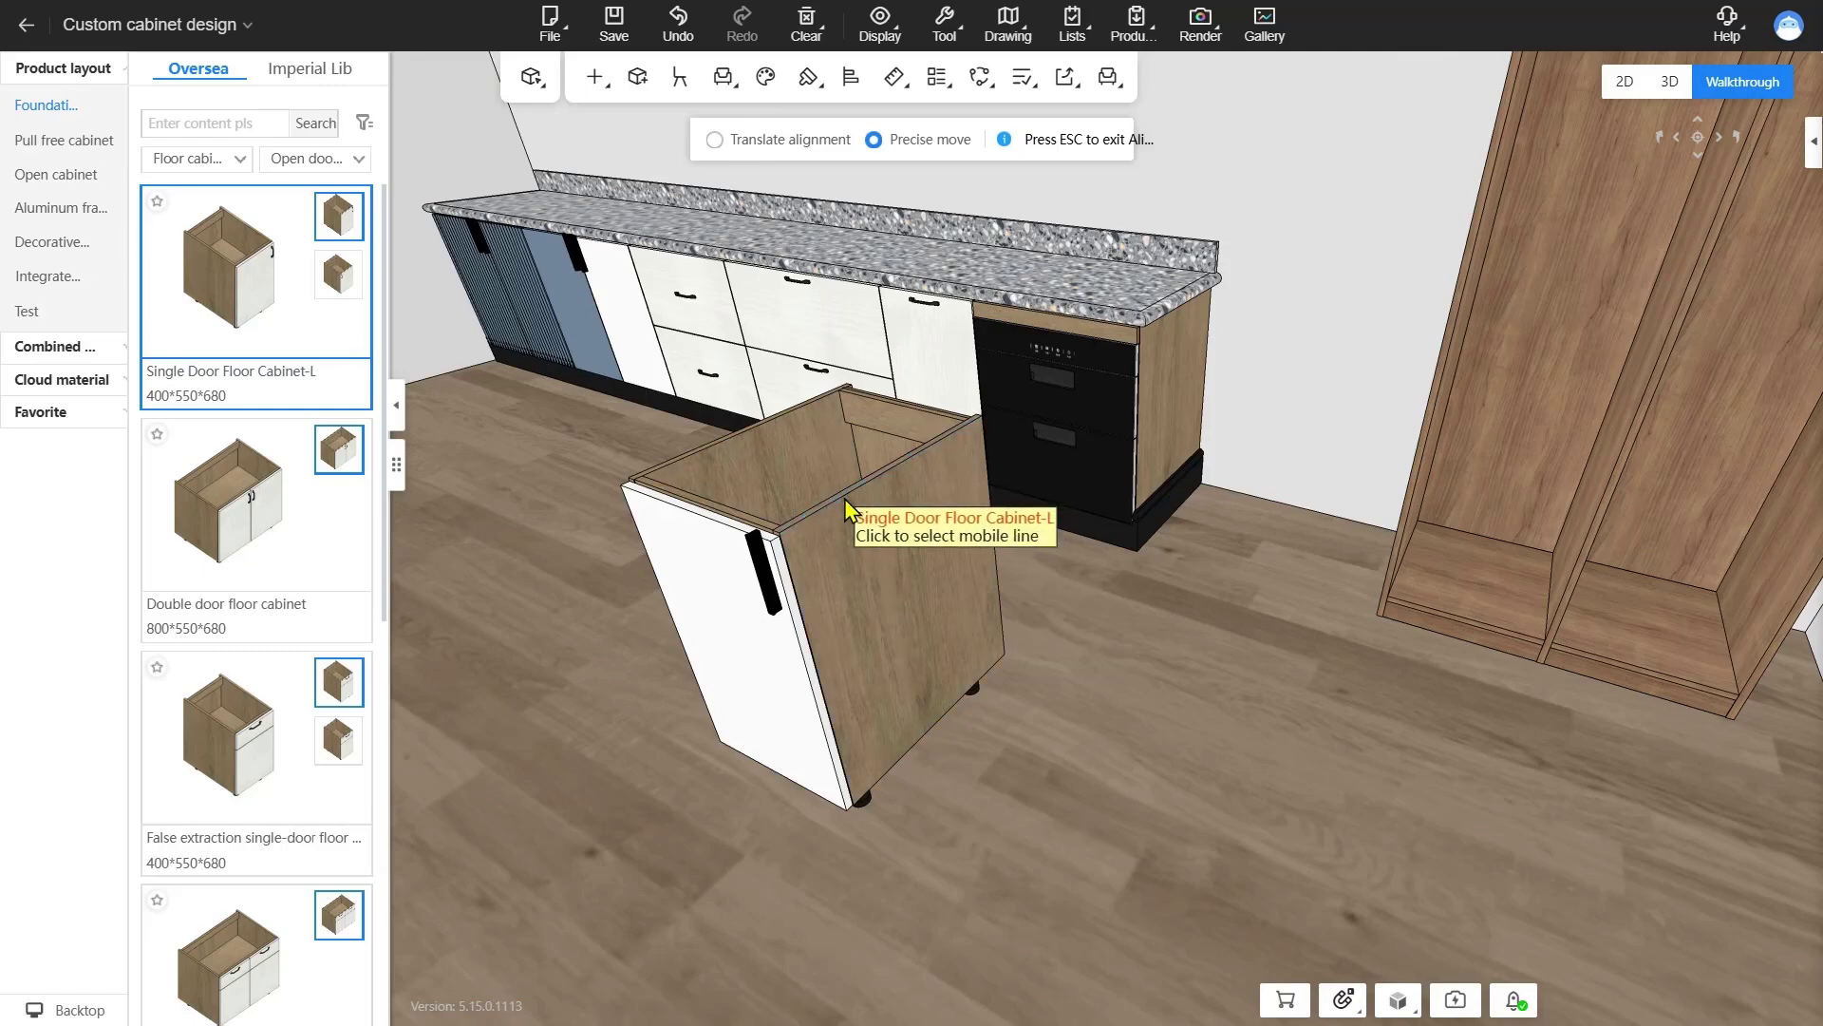
{"action": "left_click", "coordinate": [990, 452]}
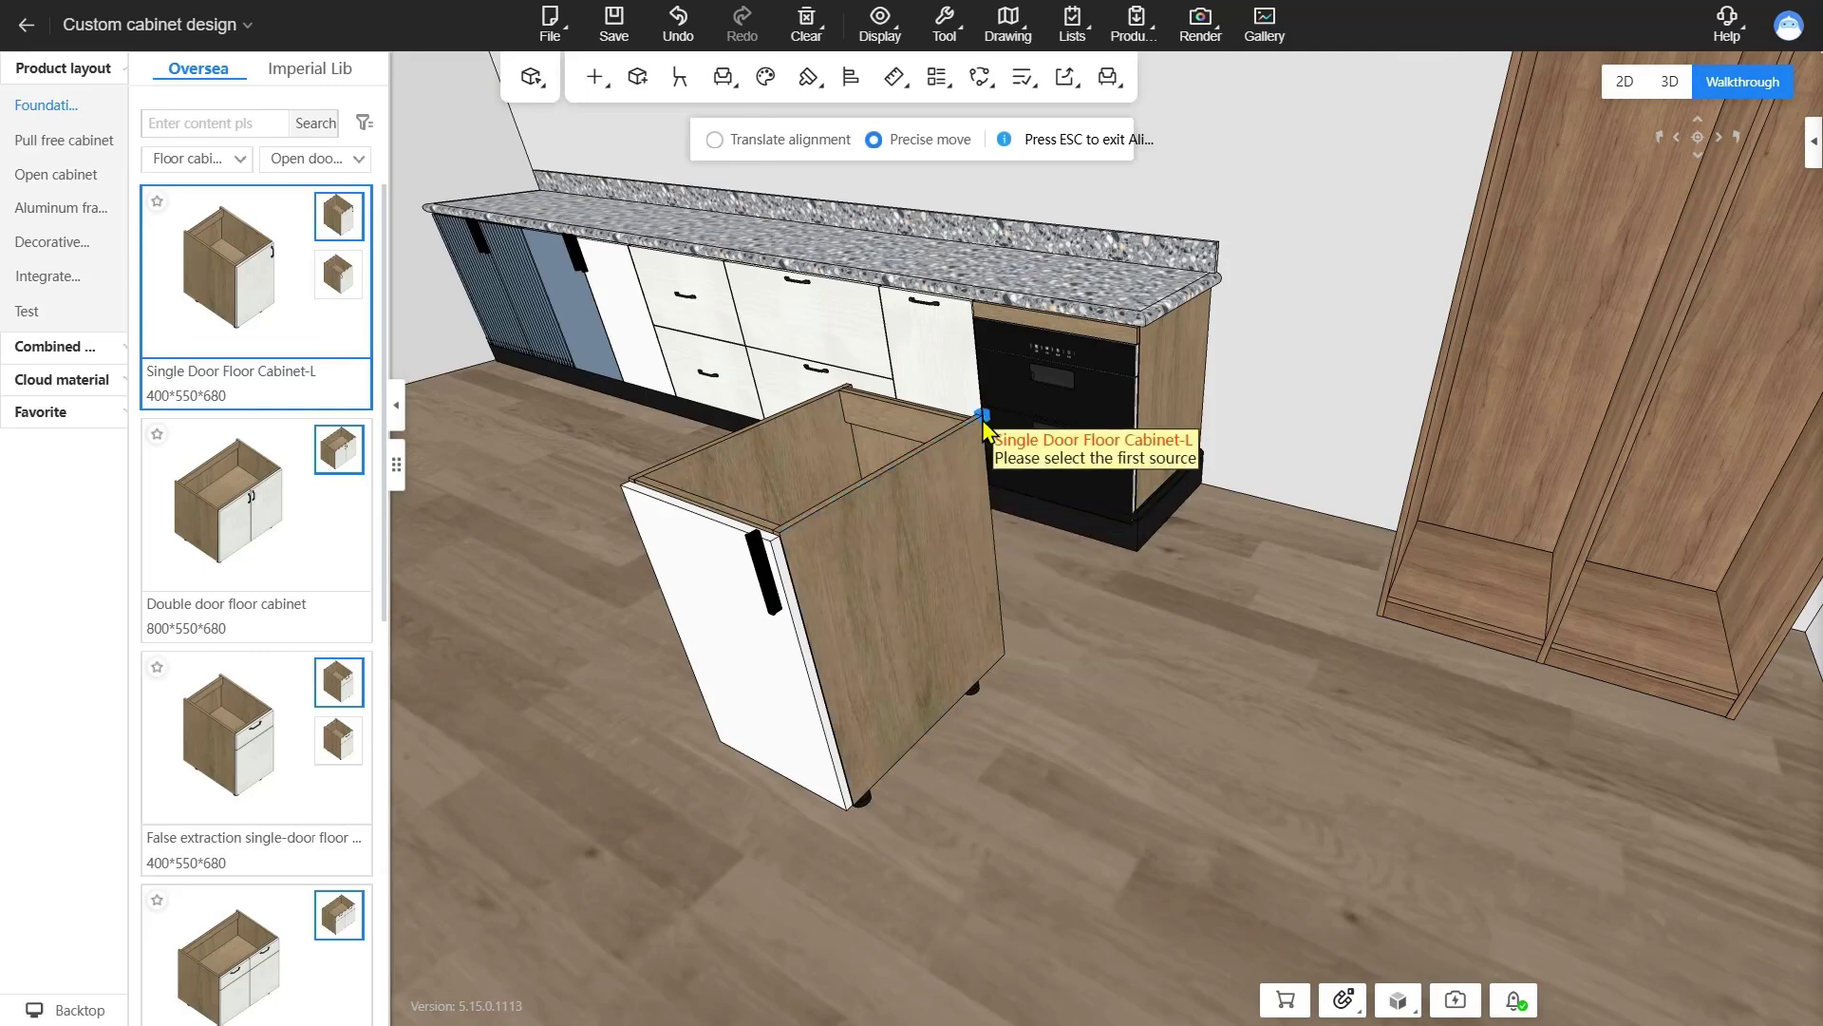
{"action": "right_click_drag", "start_coordinate": [1045, 556], "coordinate": [1240, 414]}
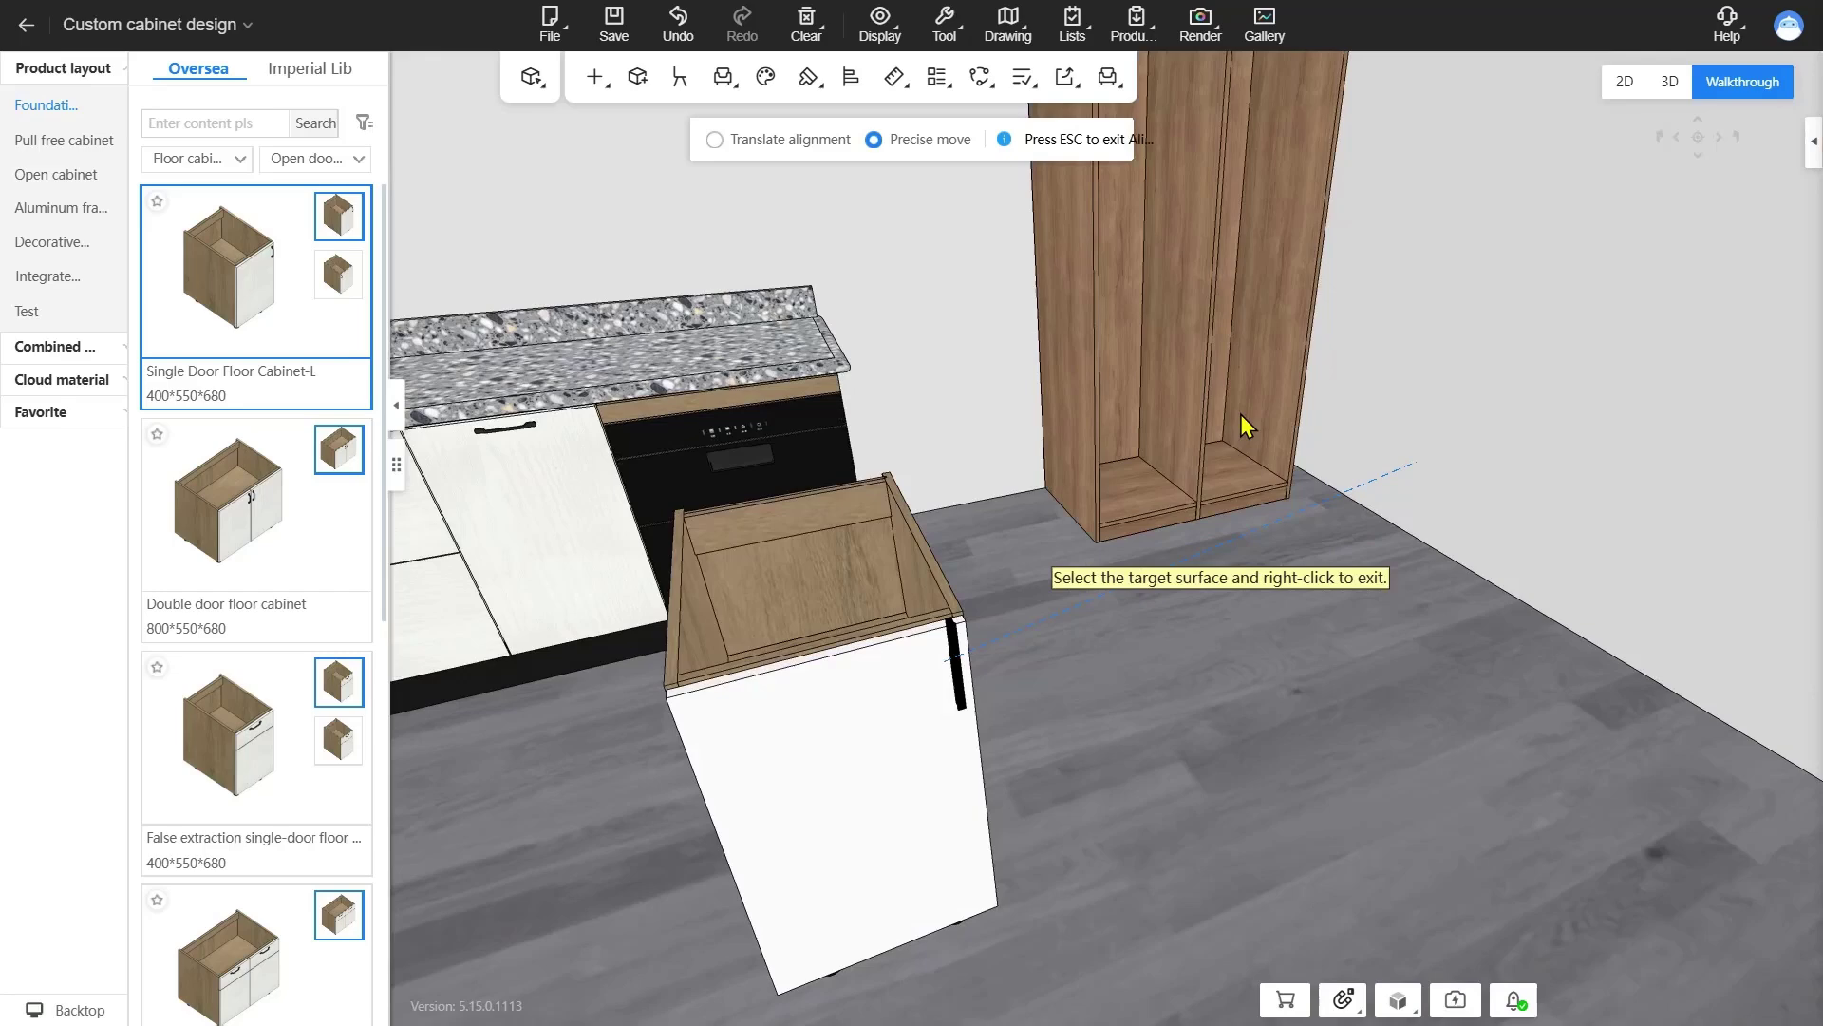
{"action": "left_click", "coordinate": [1078, 388]}
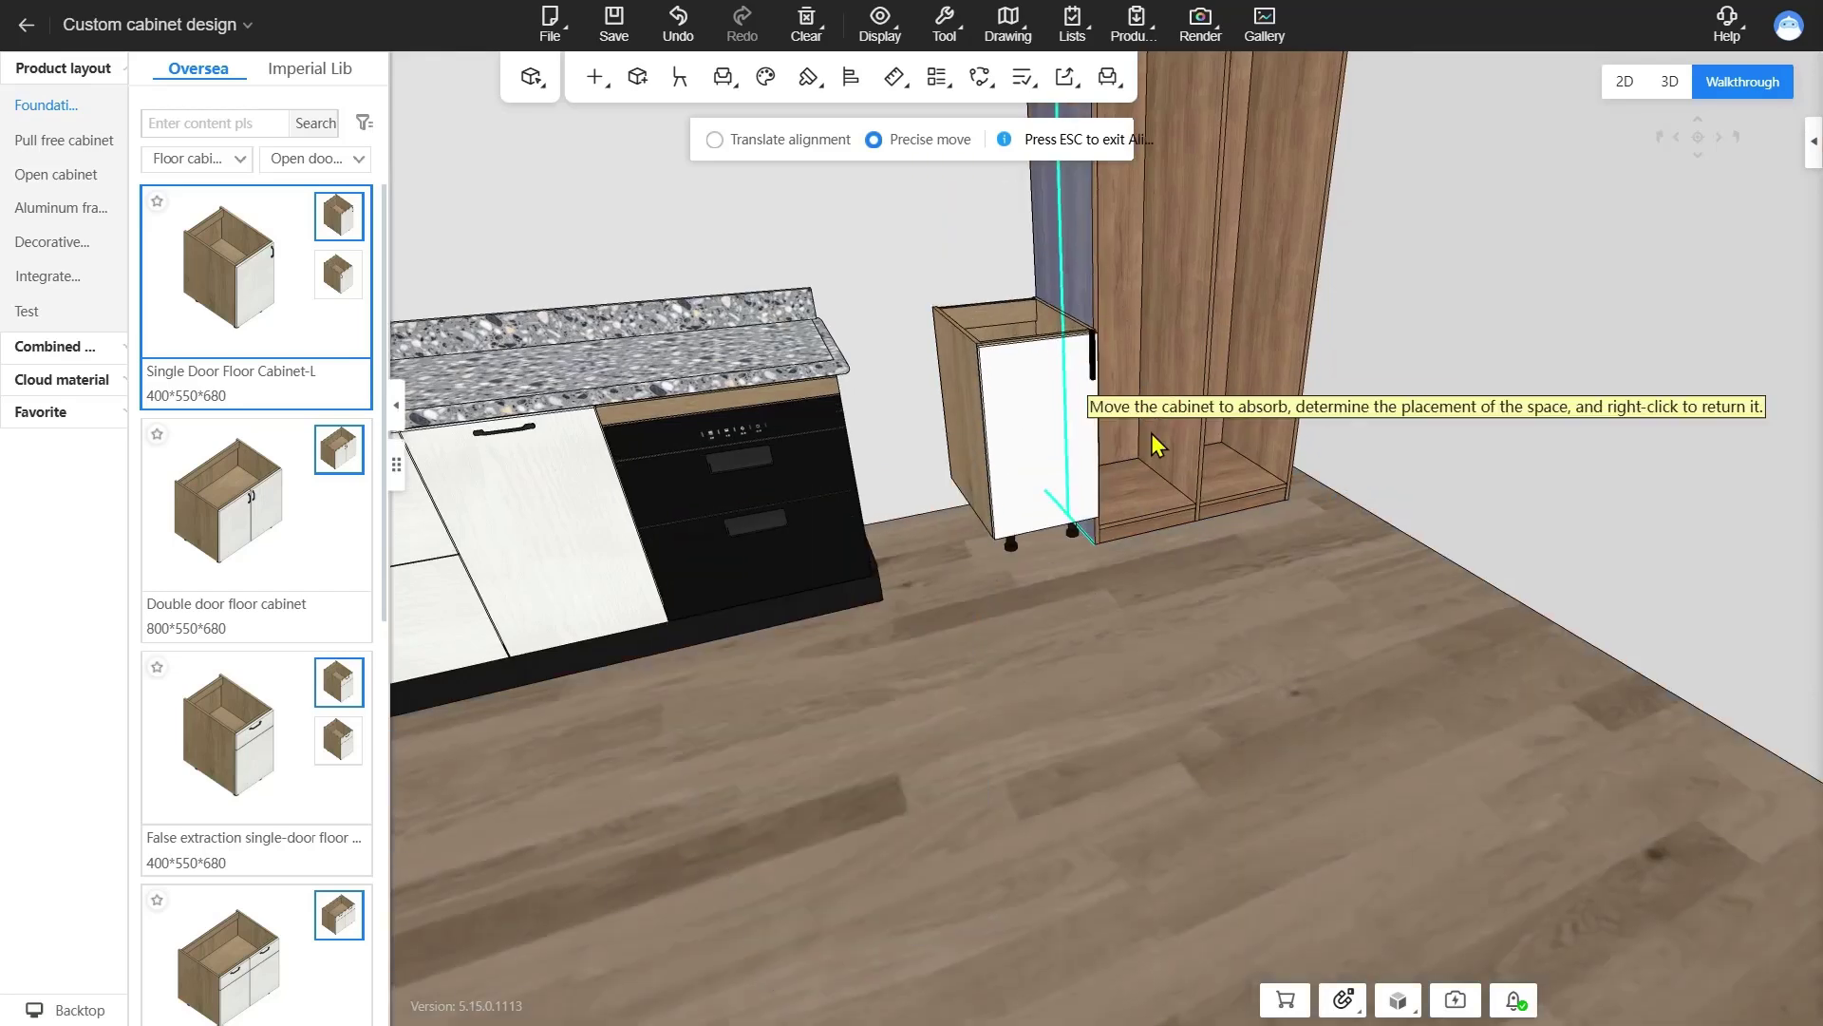
{"action": "right_click_drag", "start_coordinate": [1151, 433], "coordinate": [1118, 232]}
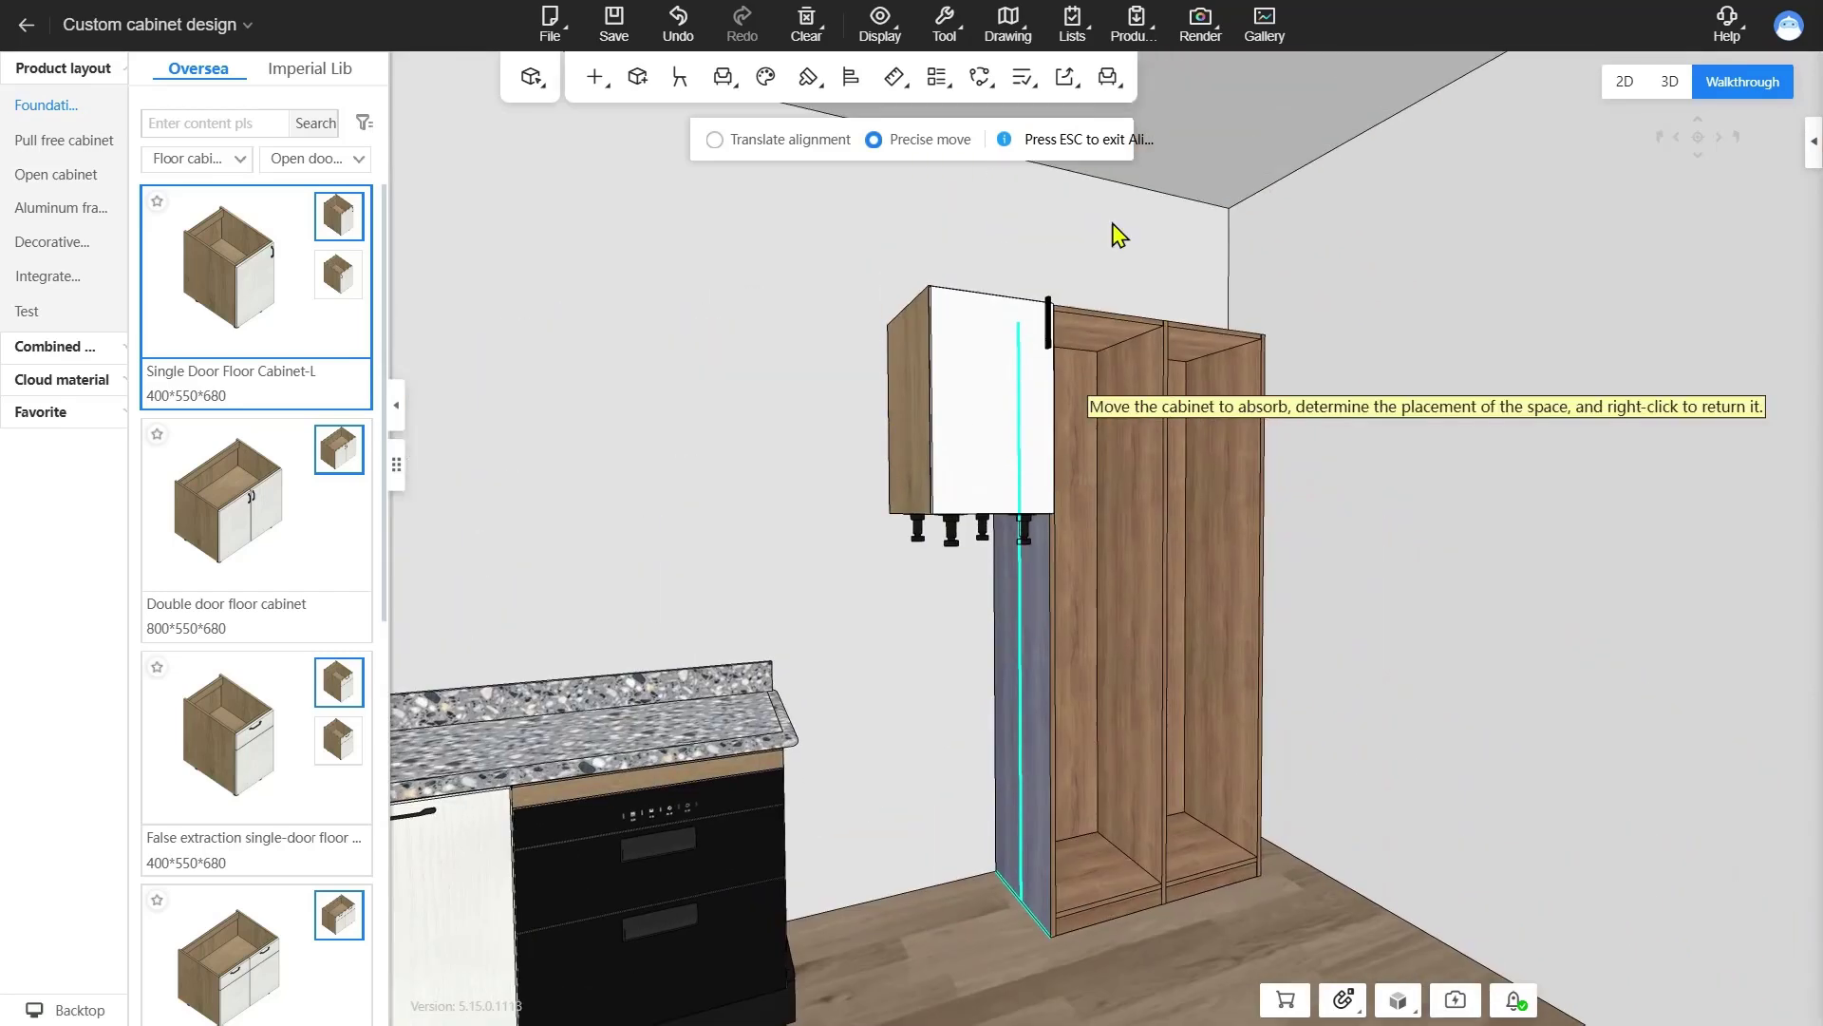
{"action": "left_click", "coordinate": [1126, 630]}
{"action": "key", "text": "ctrl+z"}
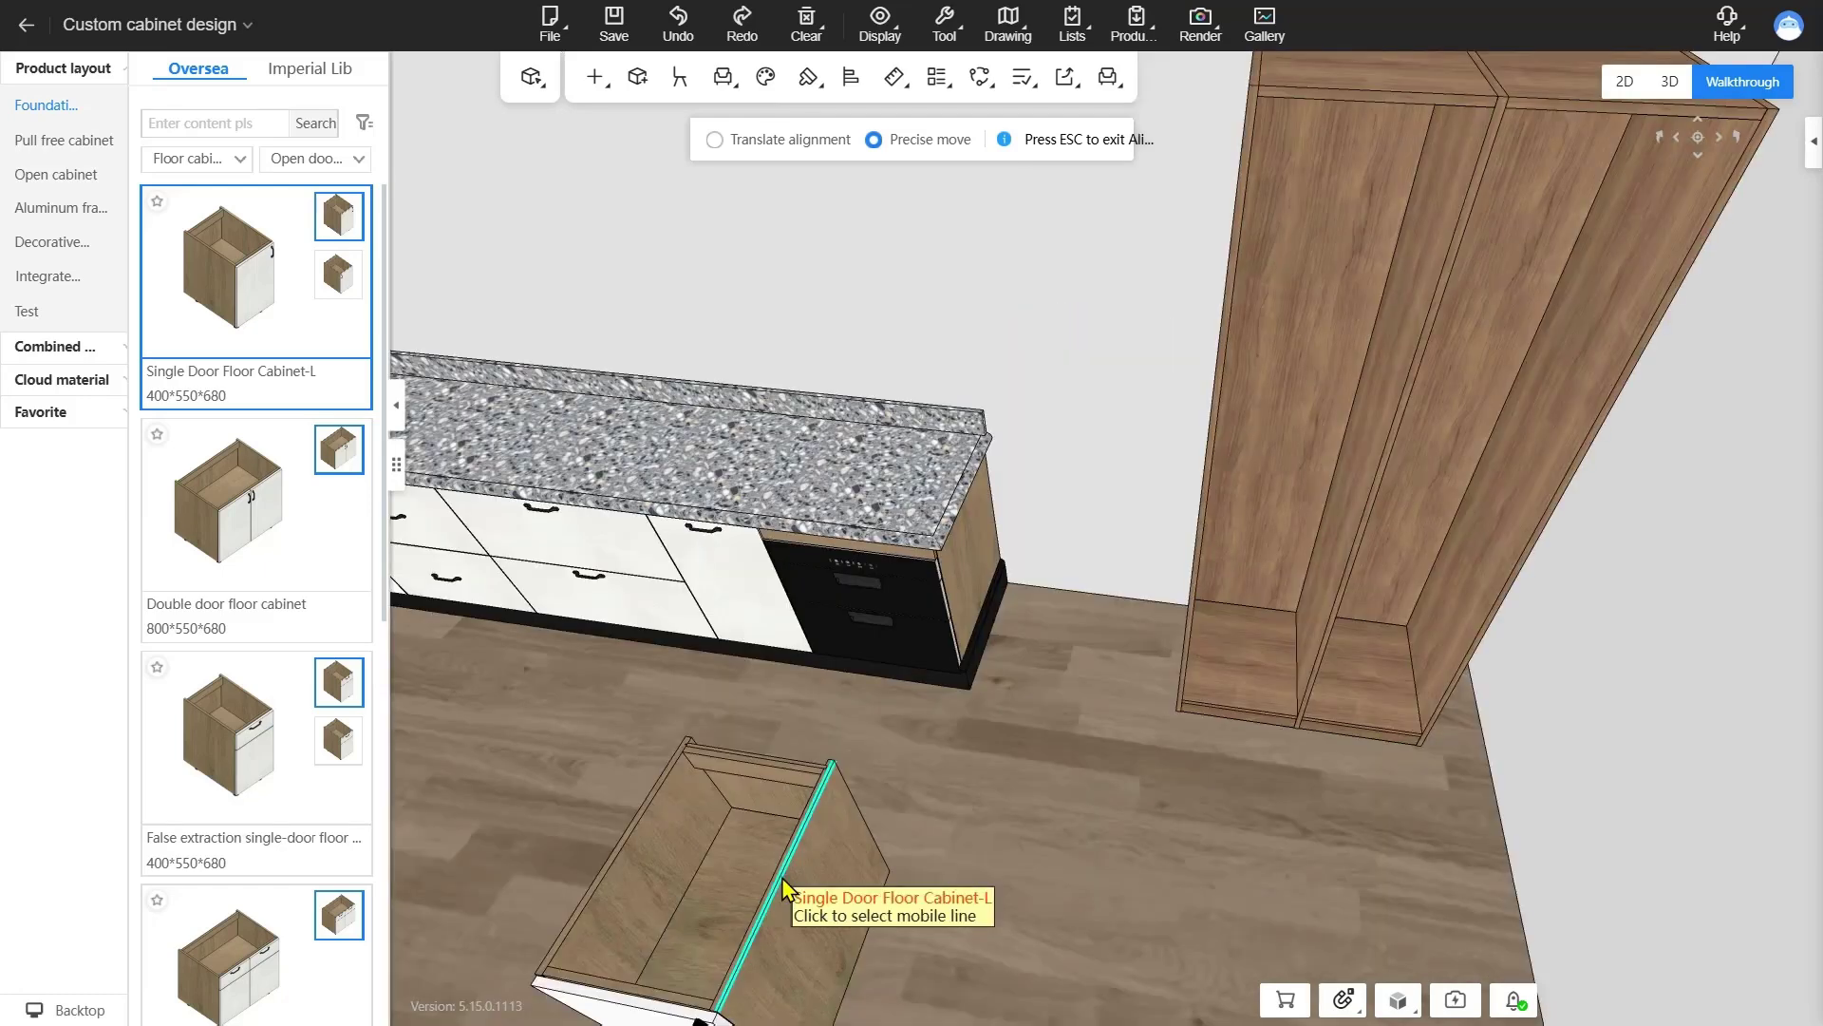
- Try to snap the single door cabinet's upper right edge to the tall cabinet's upper left edge with Precise move
{"action": "left_click", "coordinate": [782, 877]}
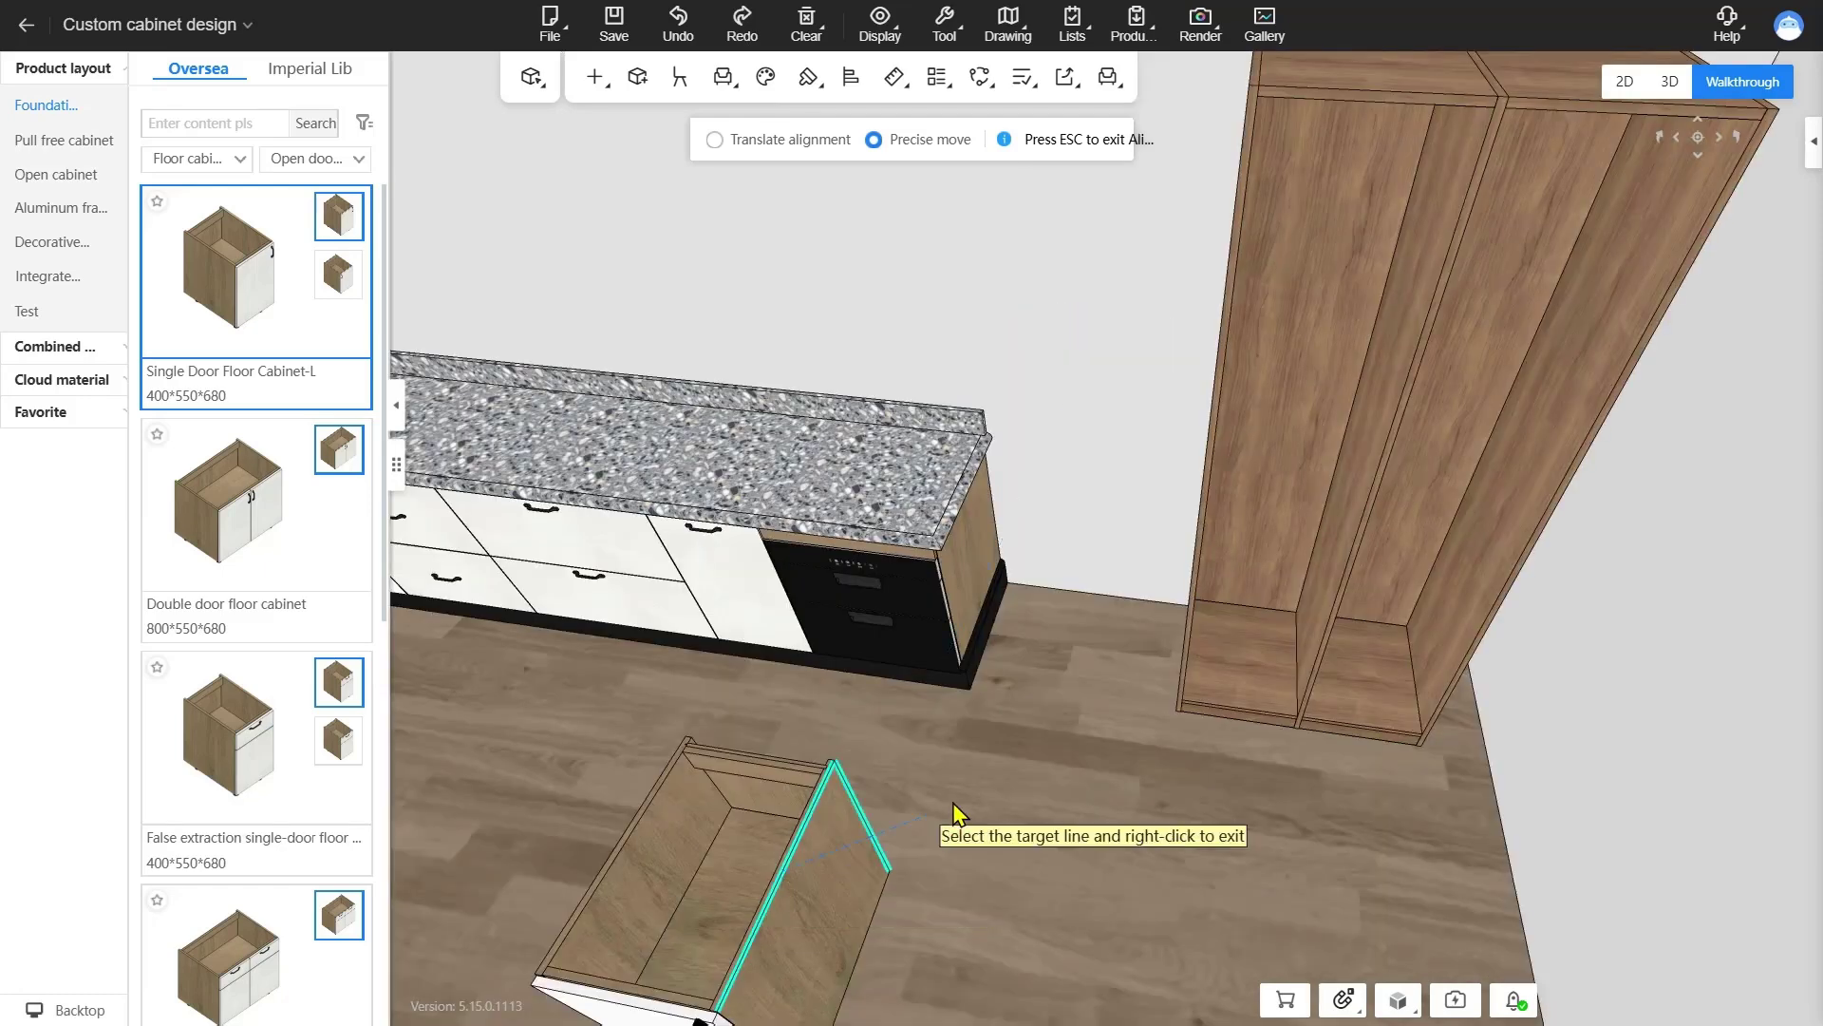
{"action": "right_click_drag", "start_coordinate": [940, 806], "coordinate": [1193, 504]}
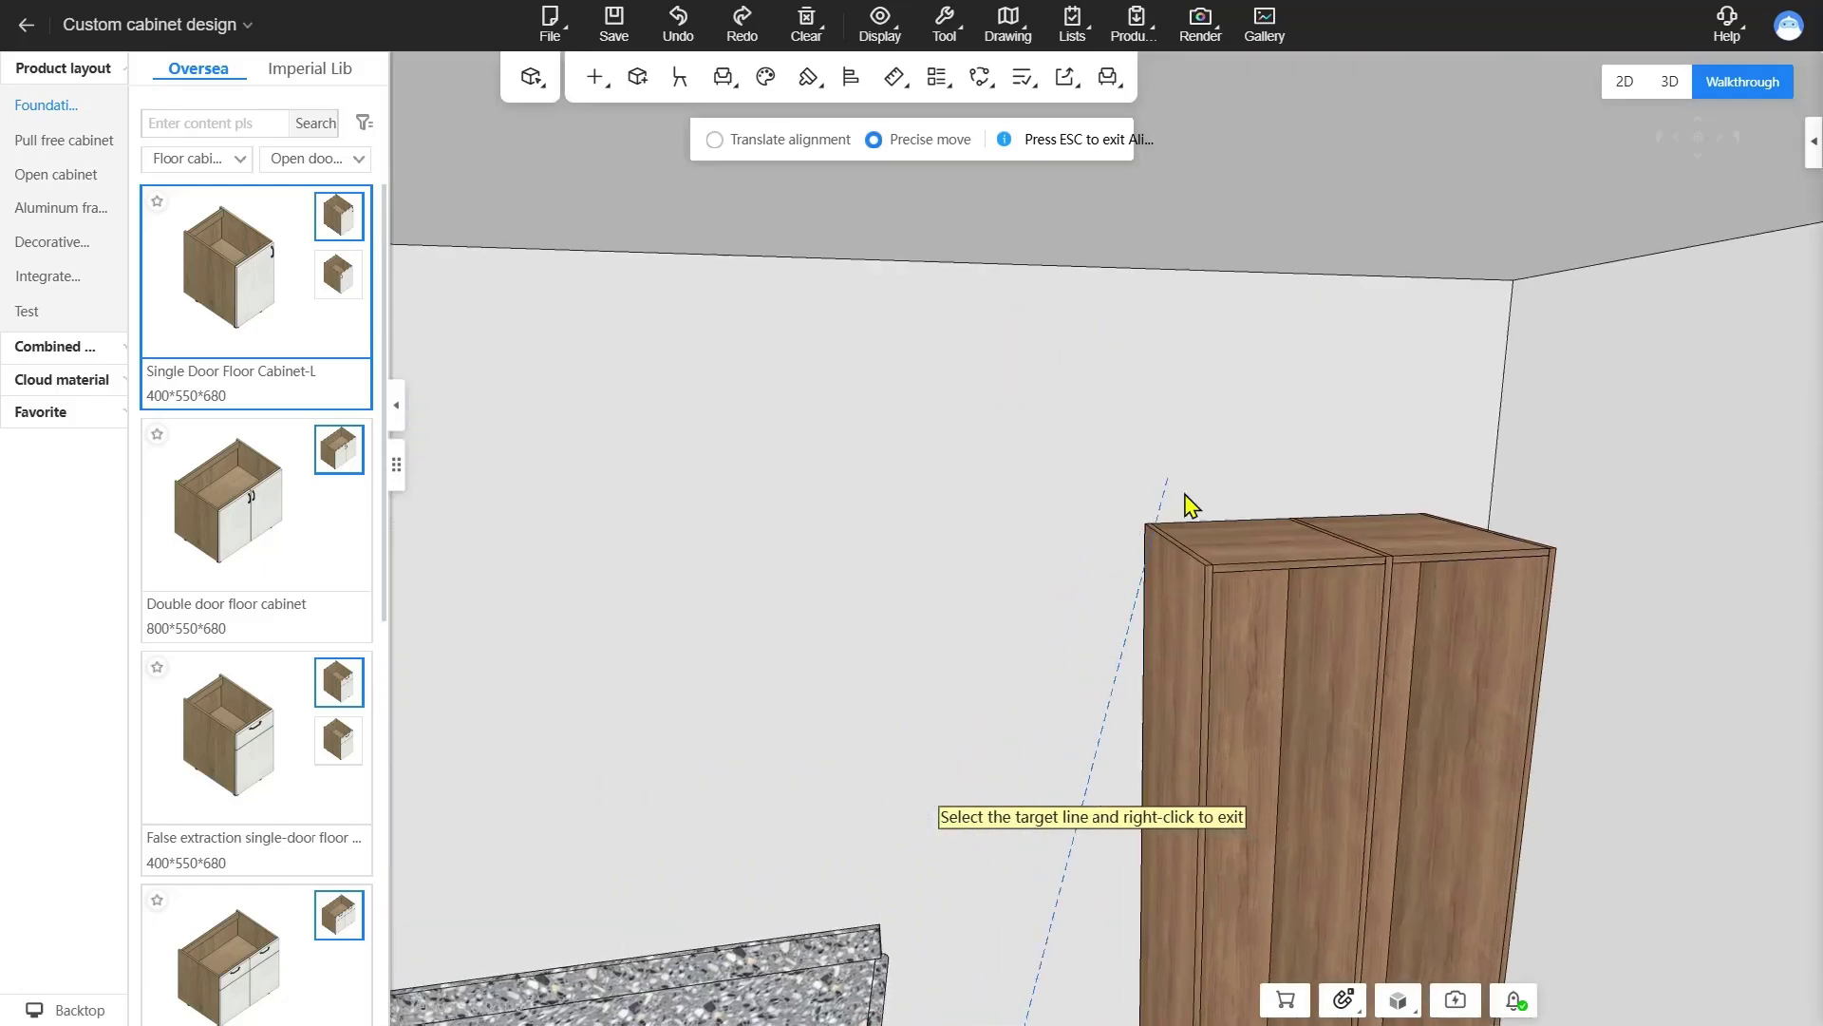
{"action": "left_click", "coordinate": [1168, 555]}
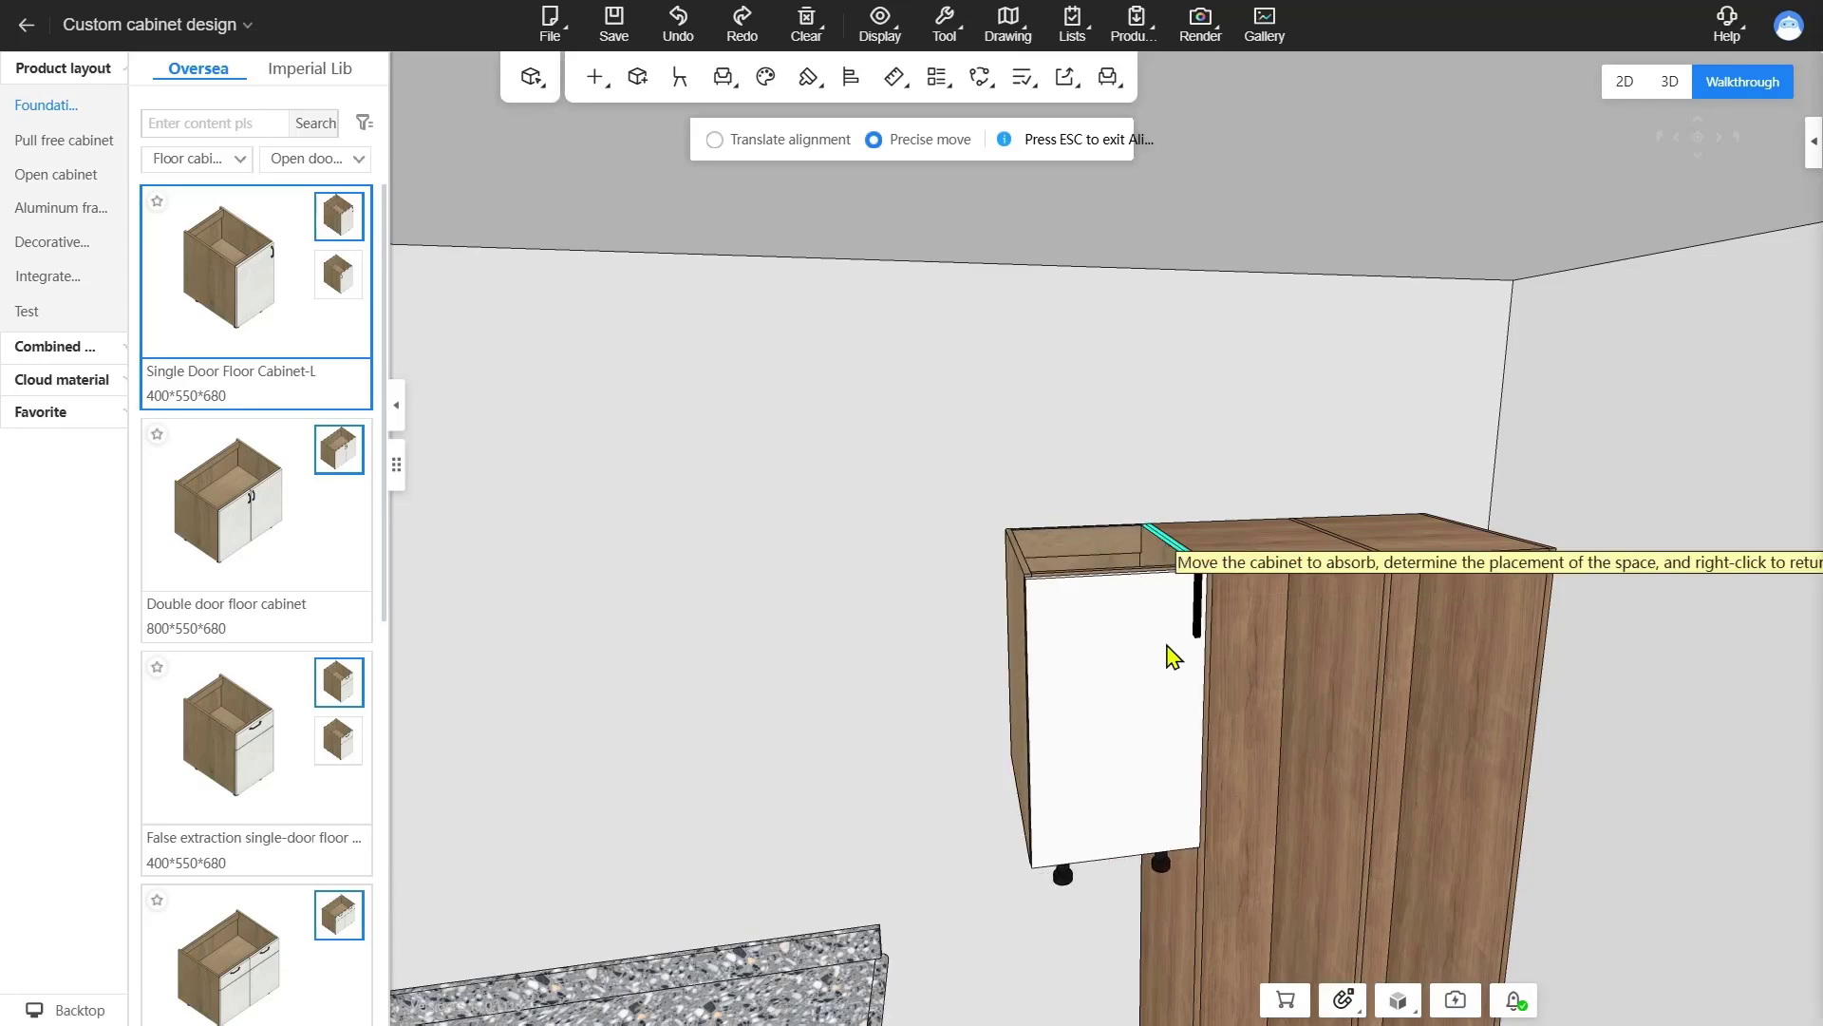
{"action": "right_click", "coordinate": [1114, 521]}
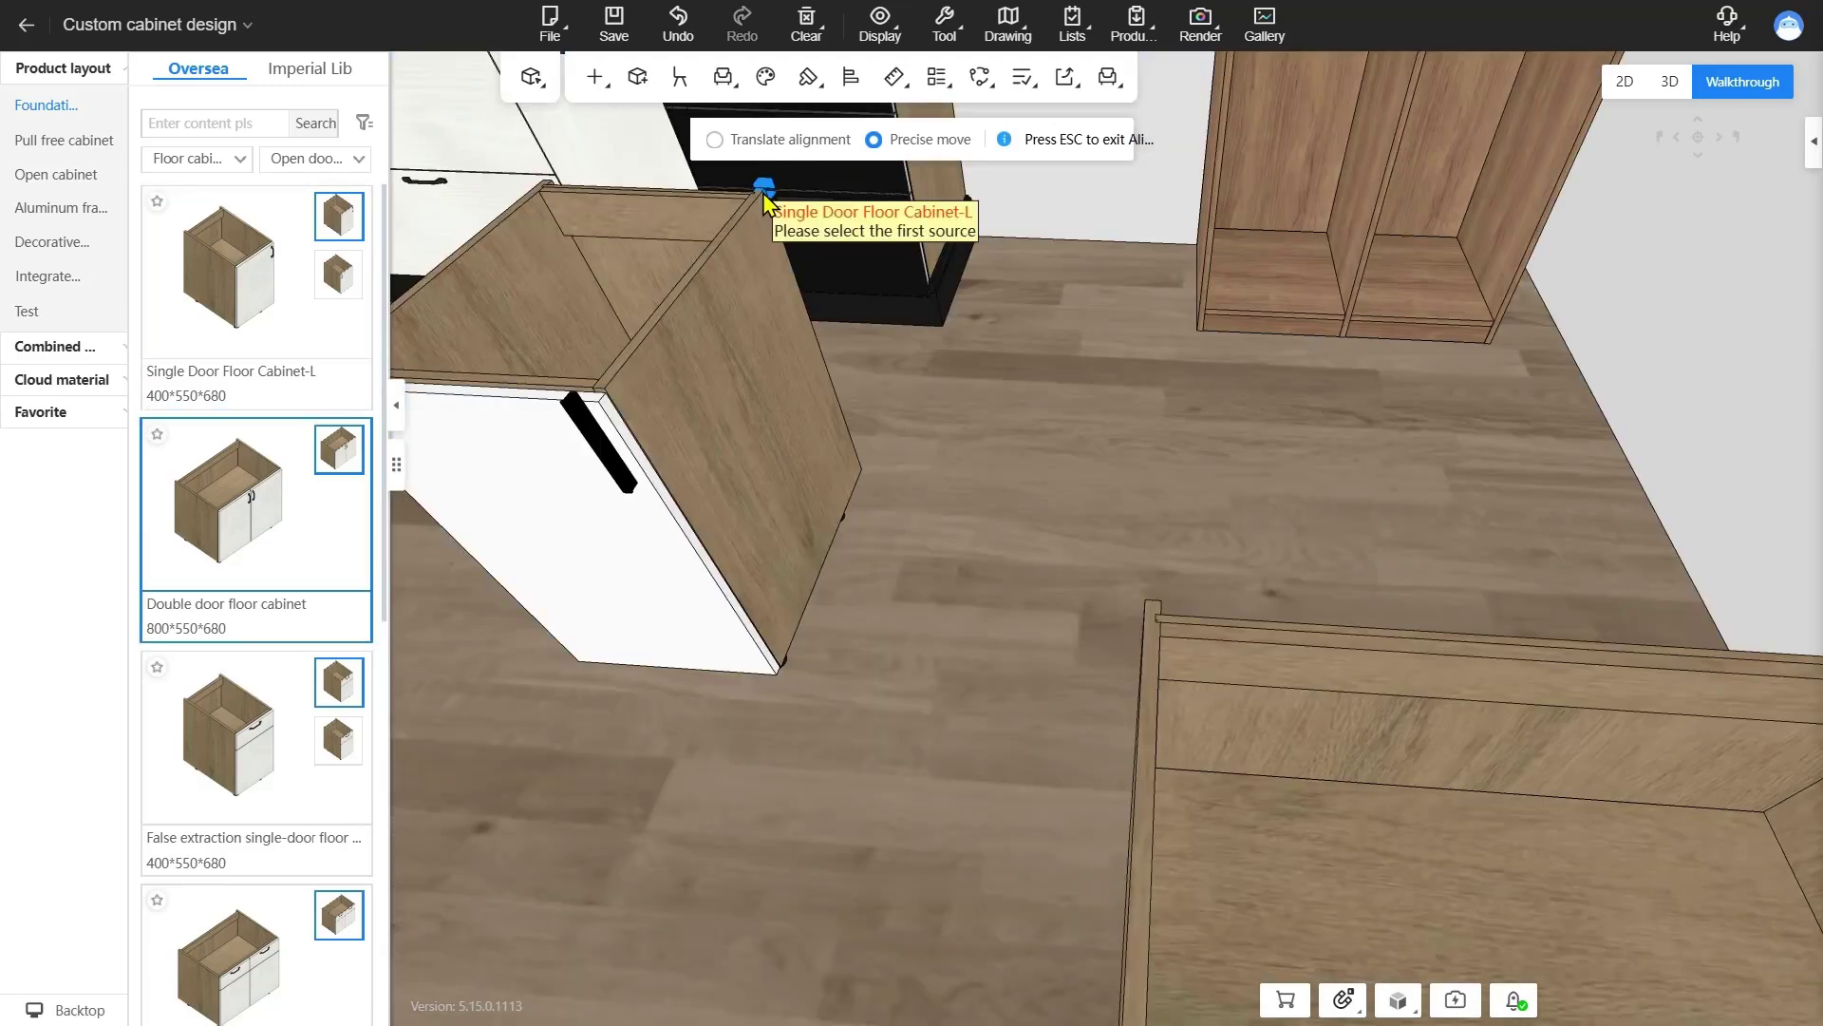
- Join the single door cabinet to the double door floor cabinet's left side with Precise move, matching the top back, top front and bottom front corners
{"action": "left_click", "coordinate": [761, 192]}
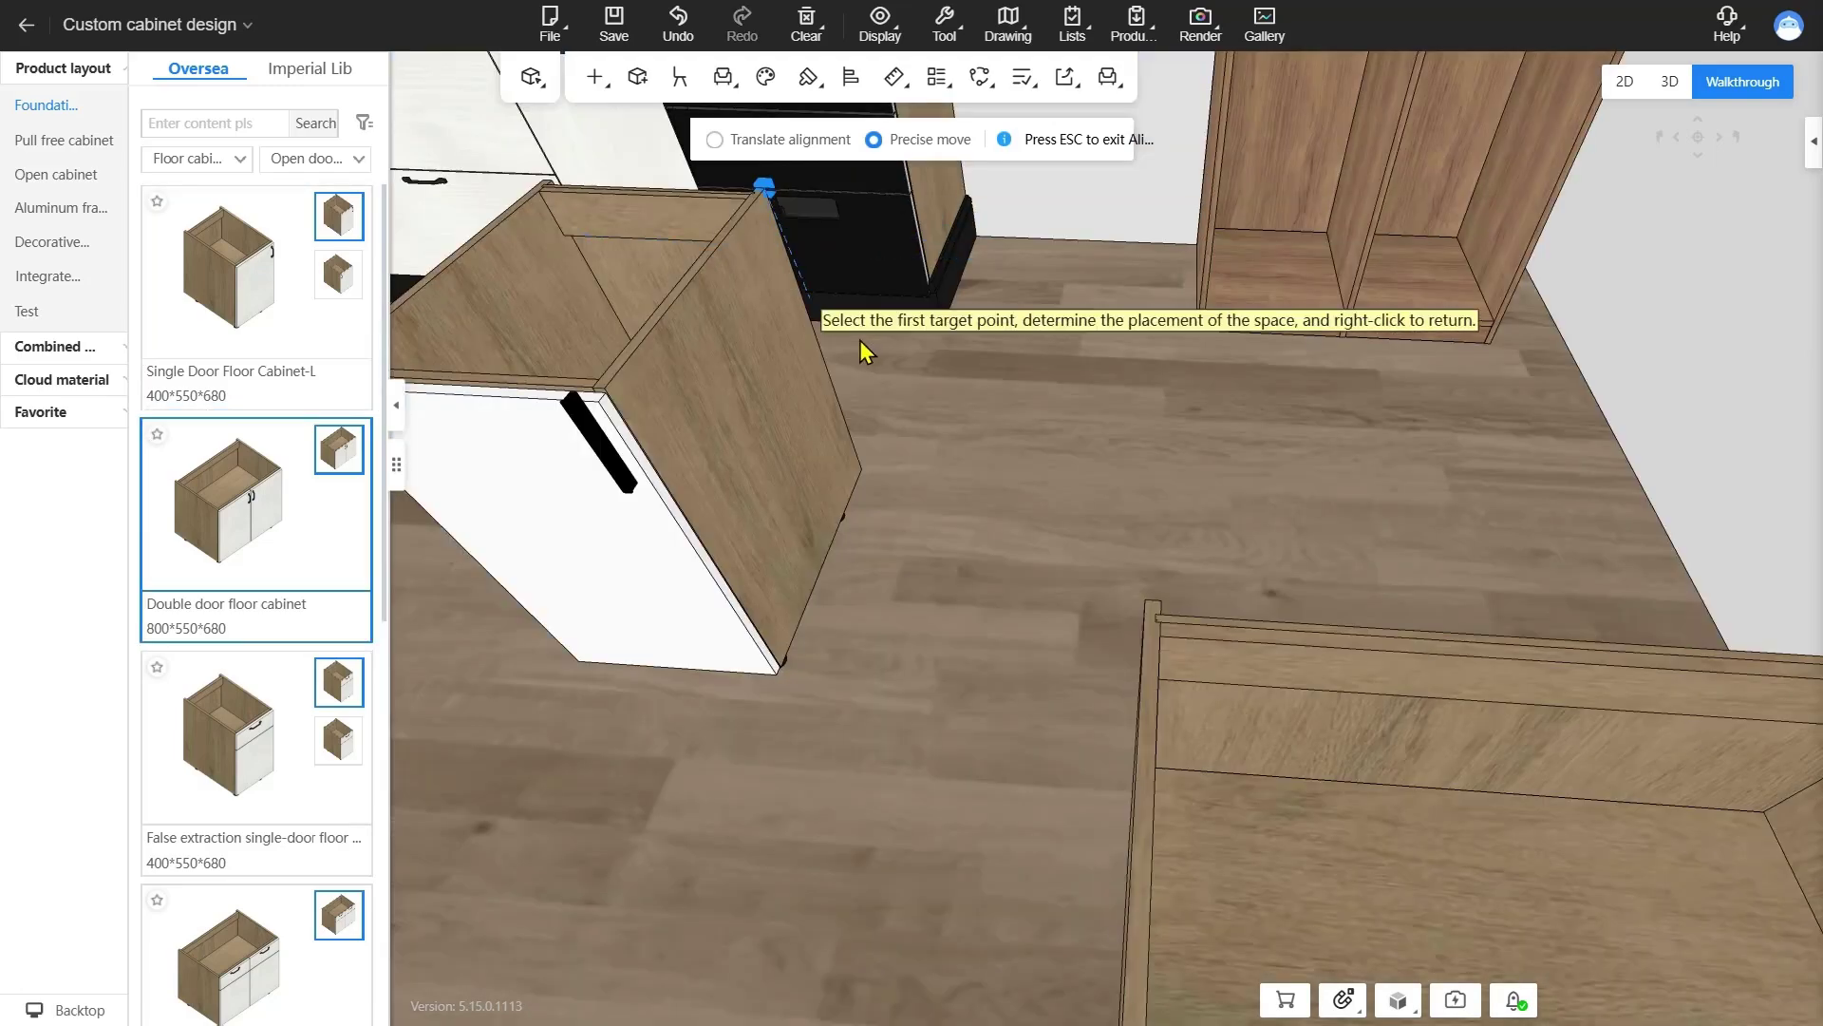
{"action": "middle_click_drag", "start_coordinate": [858, 340], "coordinate": [1577, 551]}
{"action": "left_click", "coordinate": [1051, 297]}
{"action": "mouse_move", "coordinate": [968, 481]}
{"action": "middle_mouse_down"}
{"action": "mouse_move", "coordinate": [826, 411]}
{"action": "mouse_move", "coordinate": [855, 369]}
{"action": "middle_mouse_up"}
{"action": "left_click", "coordinate": [623, 260]}
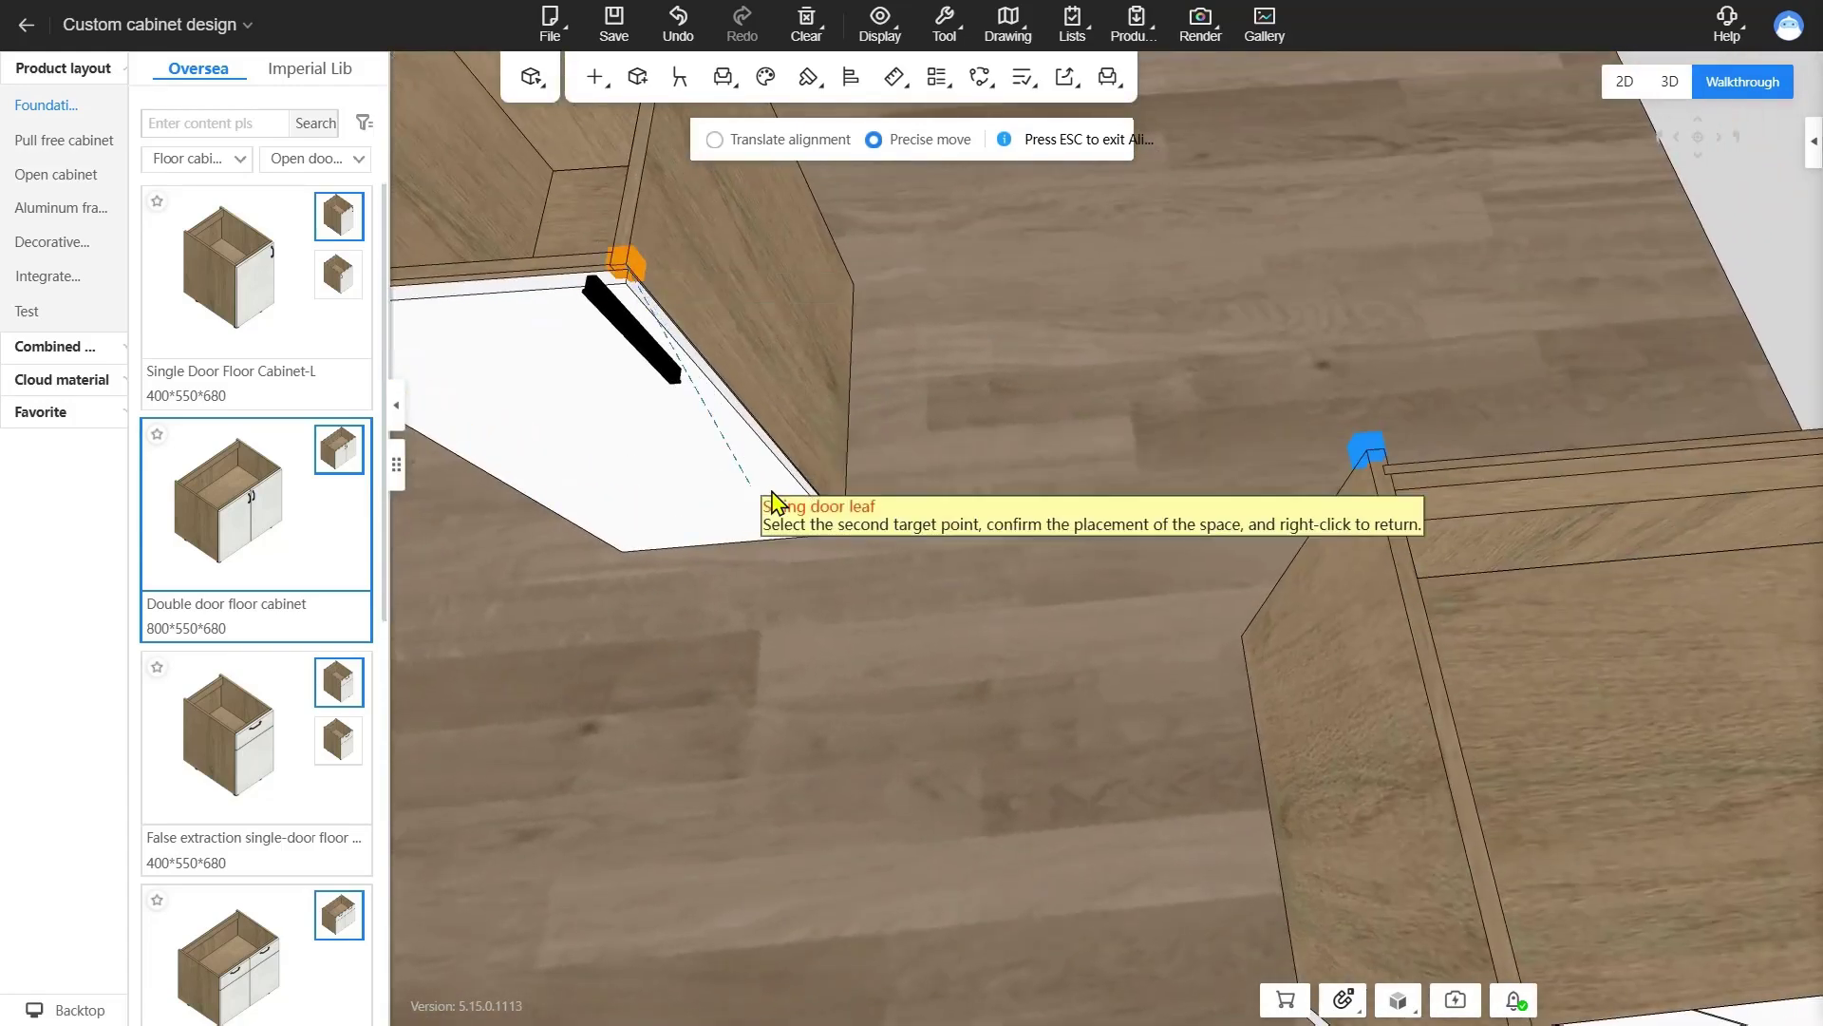
{"action": "middle_click_drag", "start_coordinate": [760, 489], "coordinate": [1301, 472]}
{"action": "left_click", "coordinate": [1206, 131]}
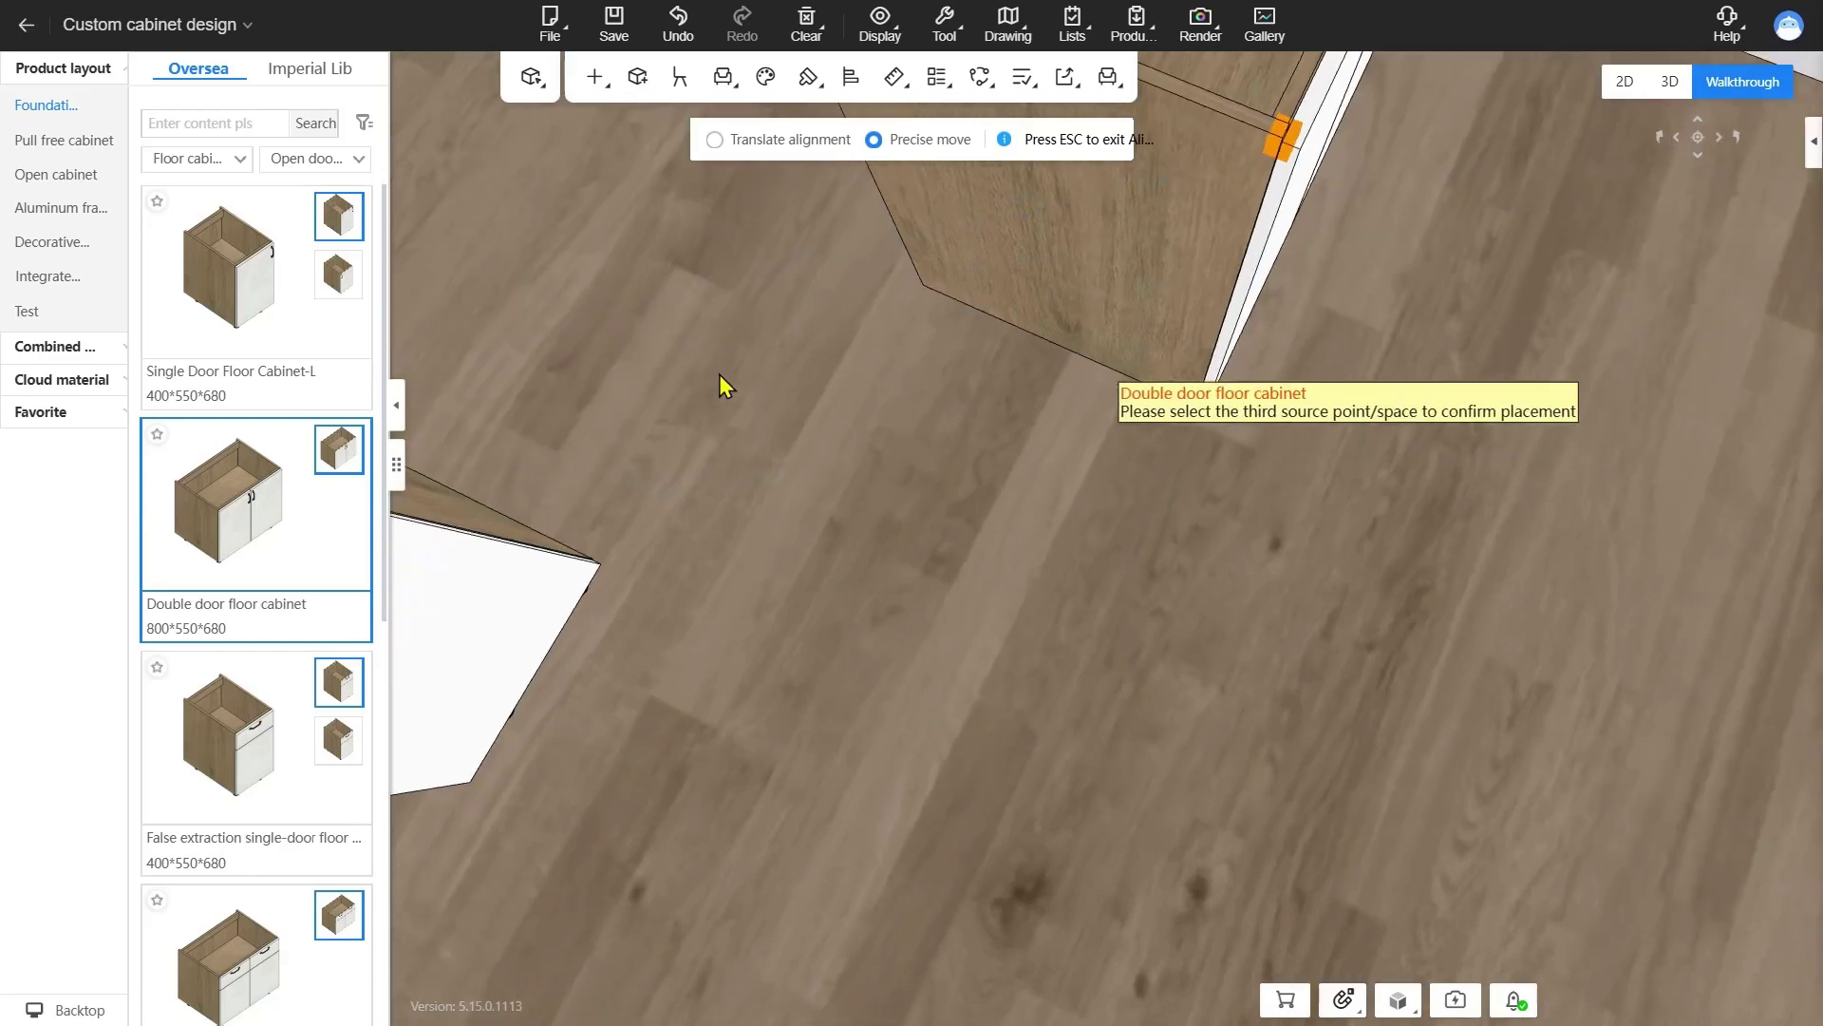
{"action": "middle_click_drag", "start_coordinate": [725, 387], "coordinate": [788, 530]}
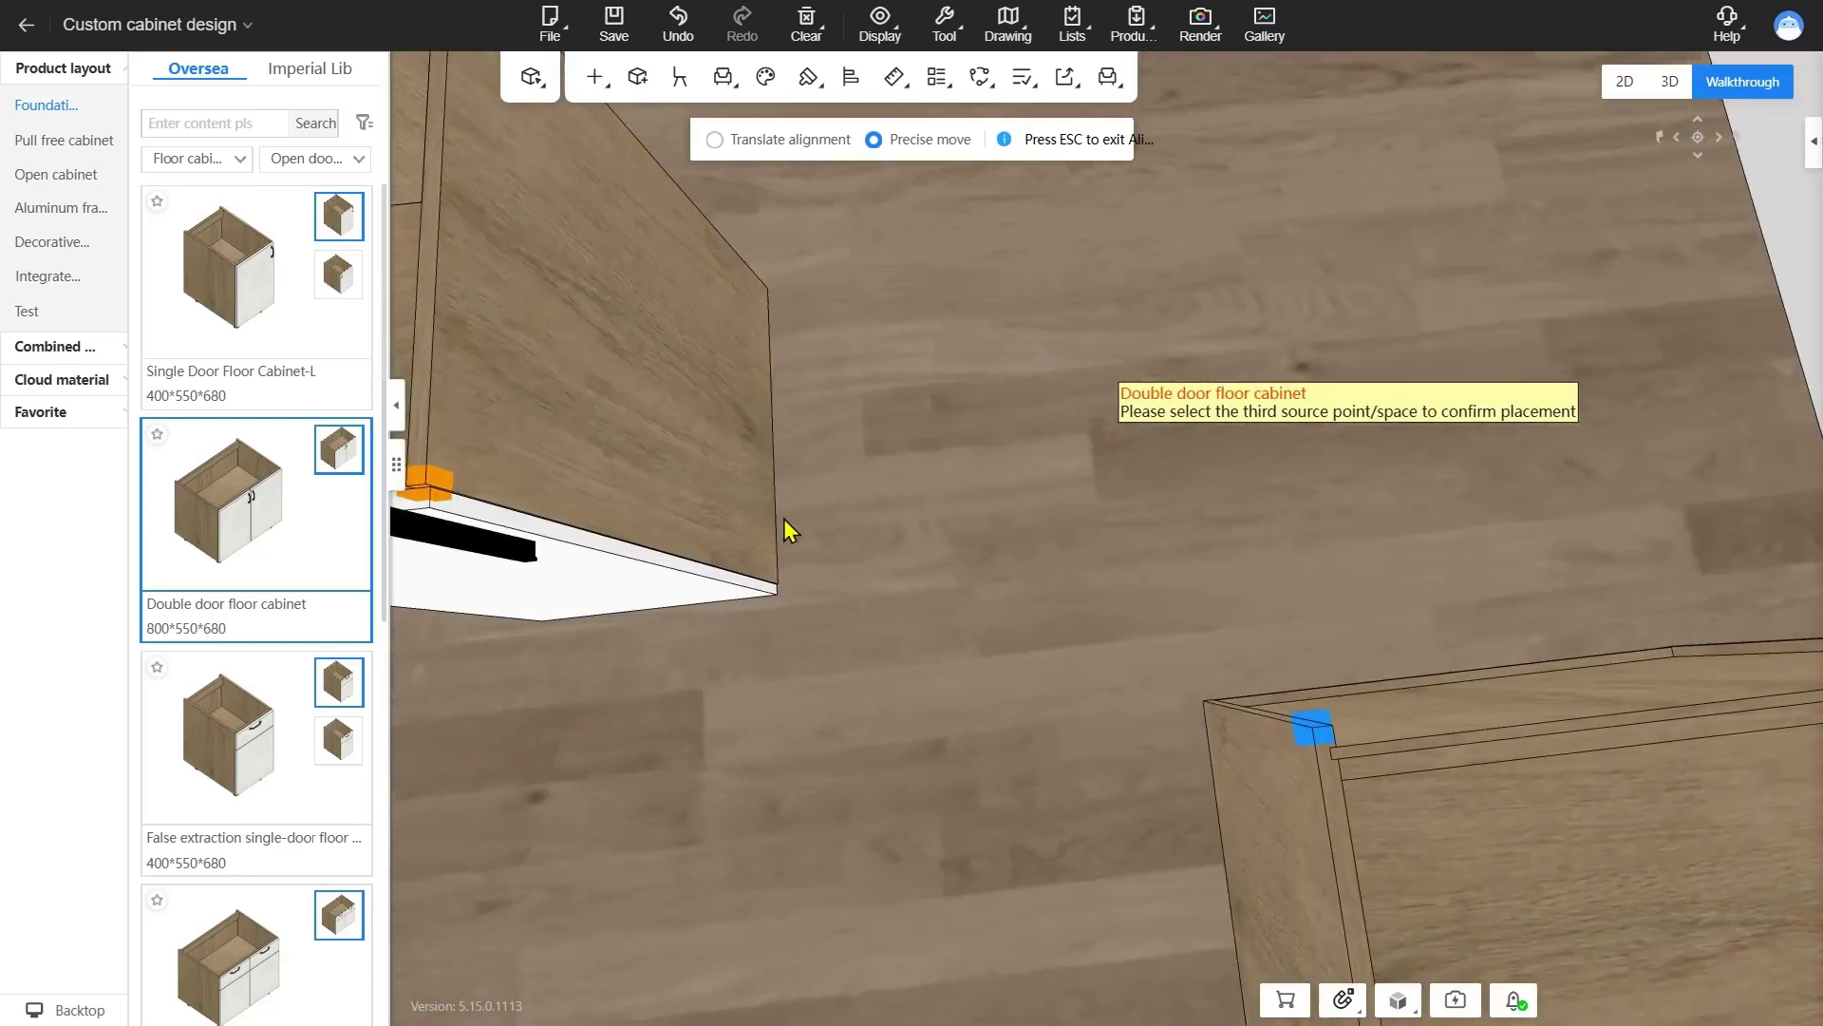
{"action": "left_click", "coordinate": [775, 587]}
{"action": "middle_click_drag", "start_coordinate": [817, 692], "coordinate": [1178, 499]}
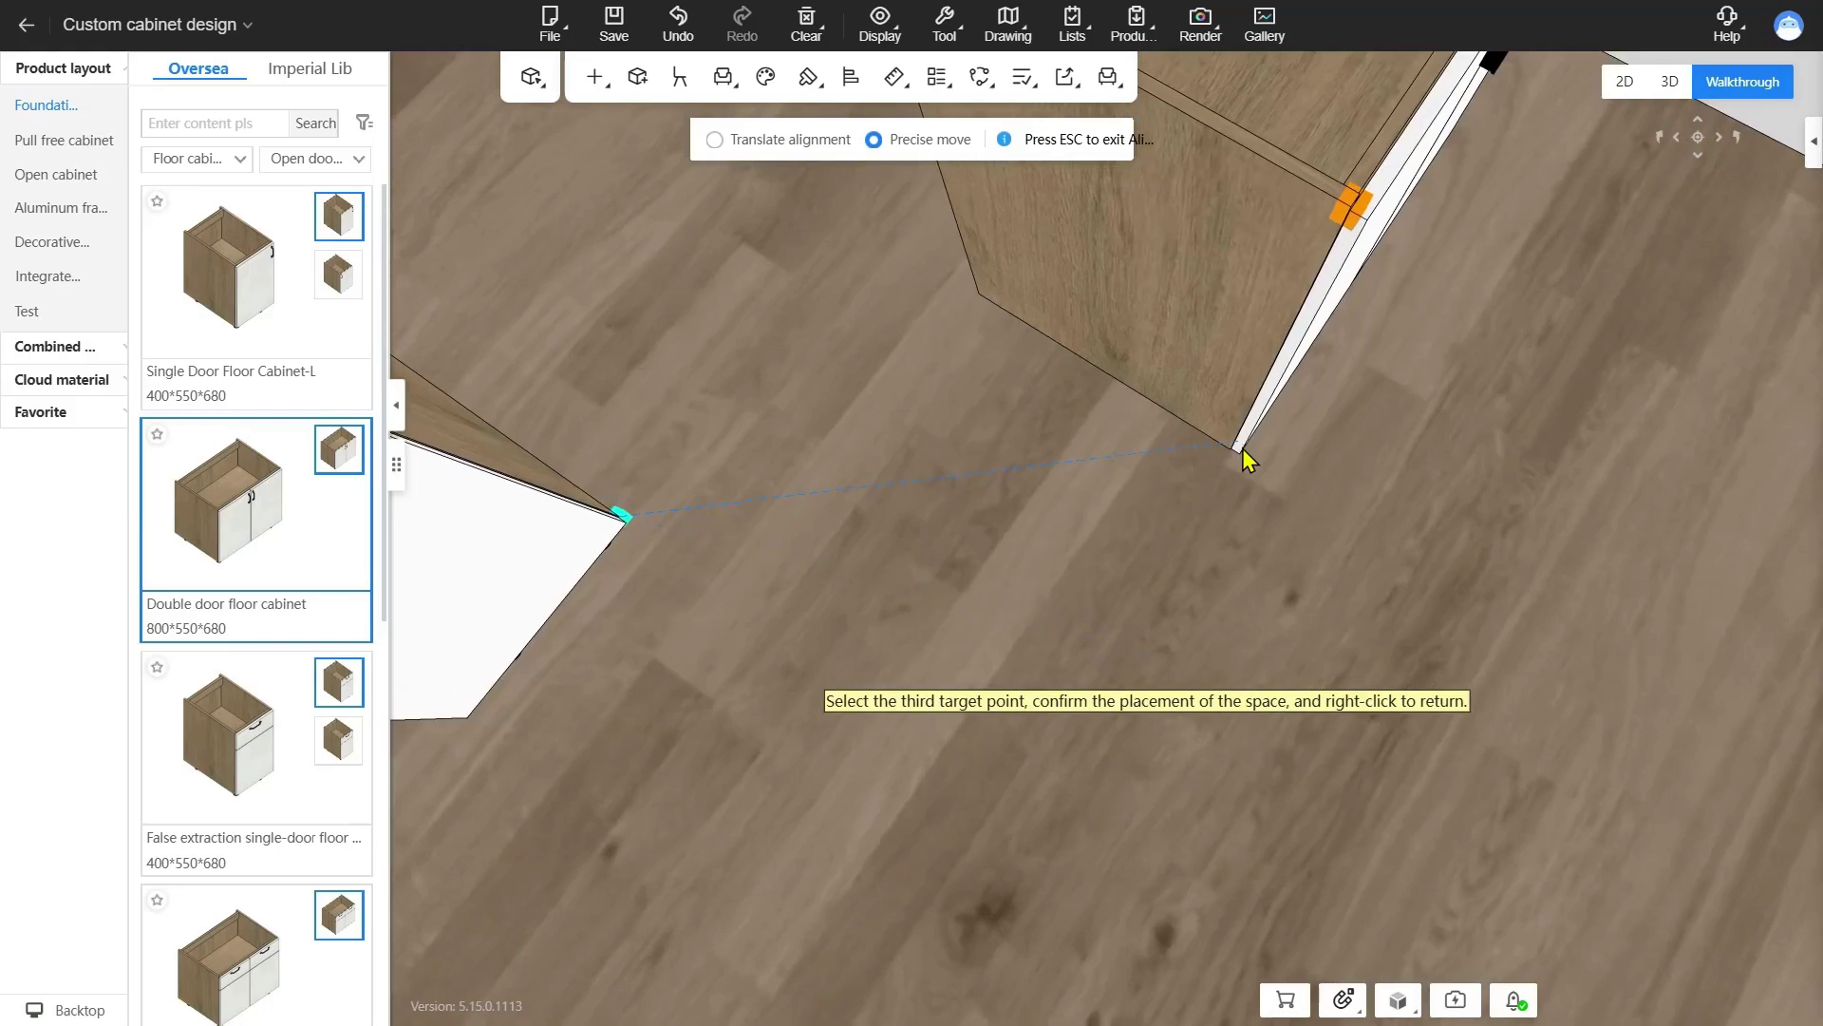
{"action": "left_click", "coordinate": [1233, 452]}
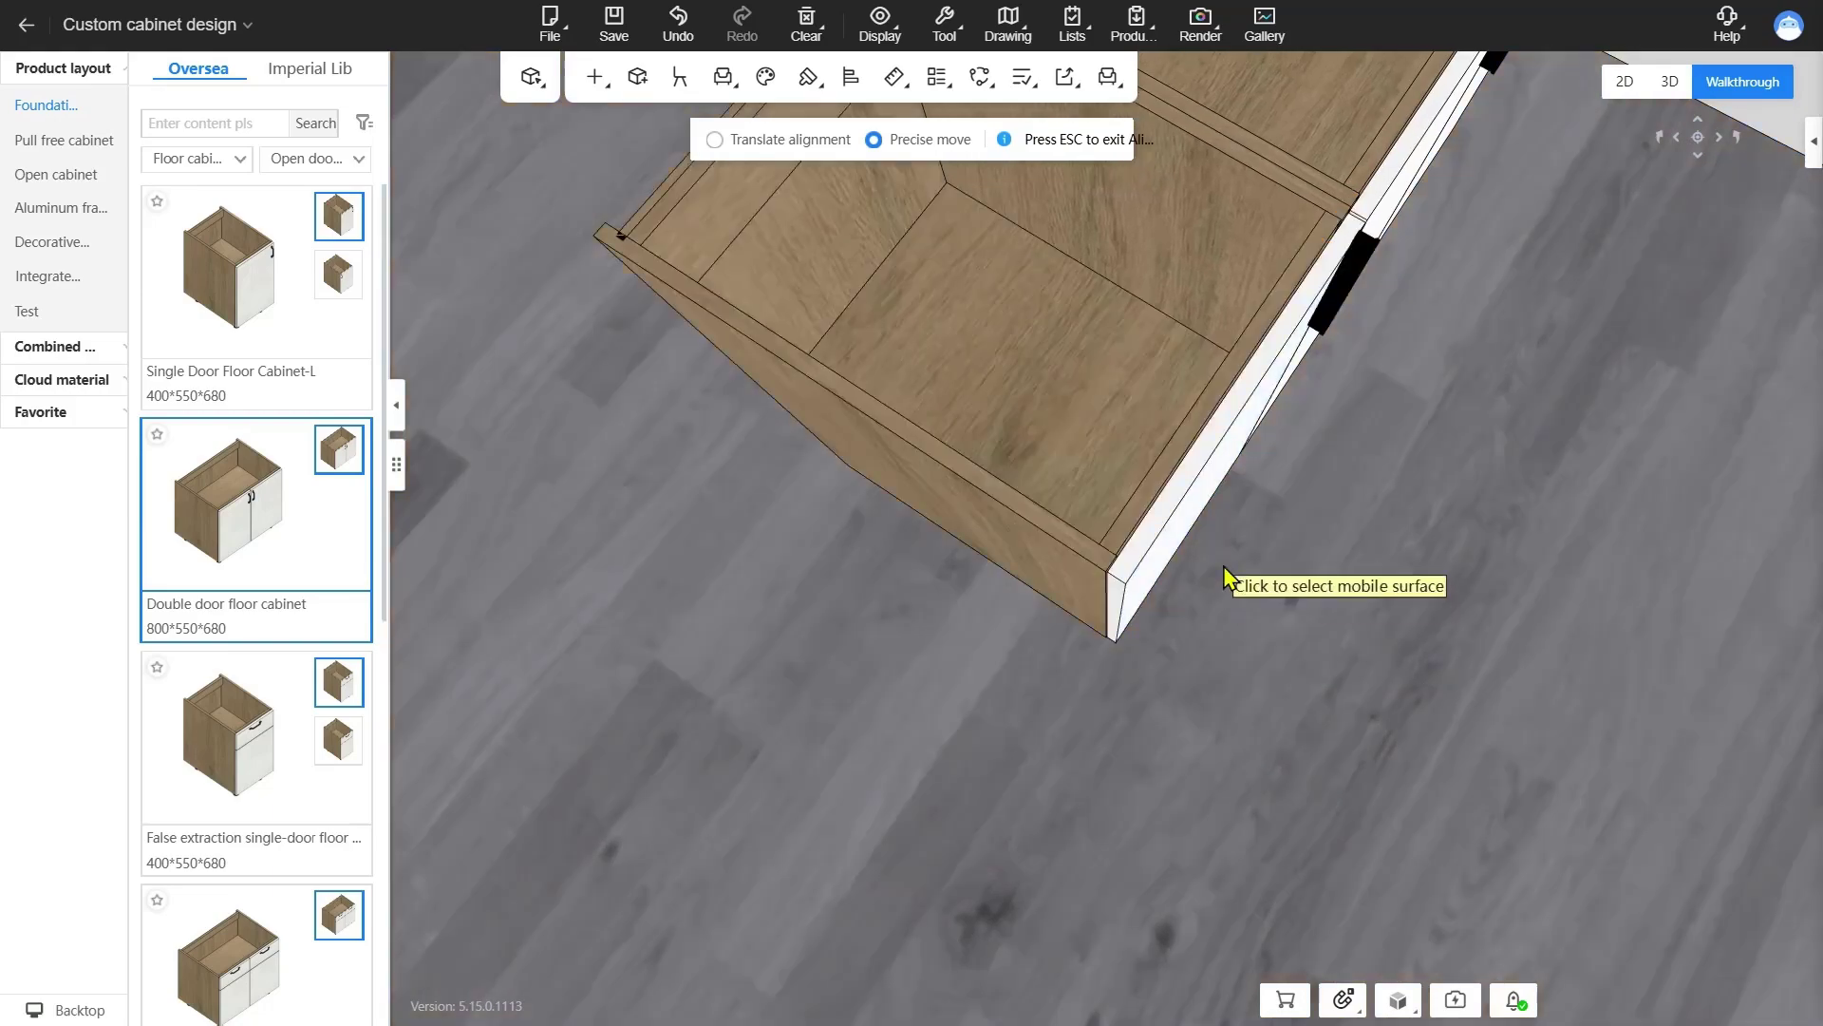
{"action": "middle_click_drag", "start_coordinate": [1320, 576], "coordinate": [1131, 533]}
{"action": "scroll", "coordinate": [1131, 550], "scroll_direction": "down", "scroll_amount": 3}
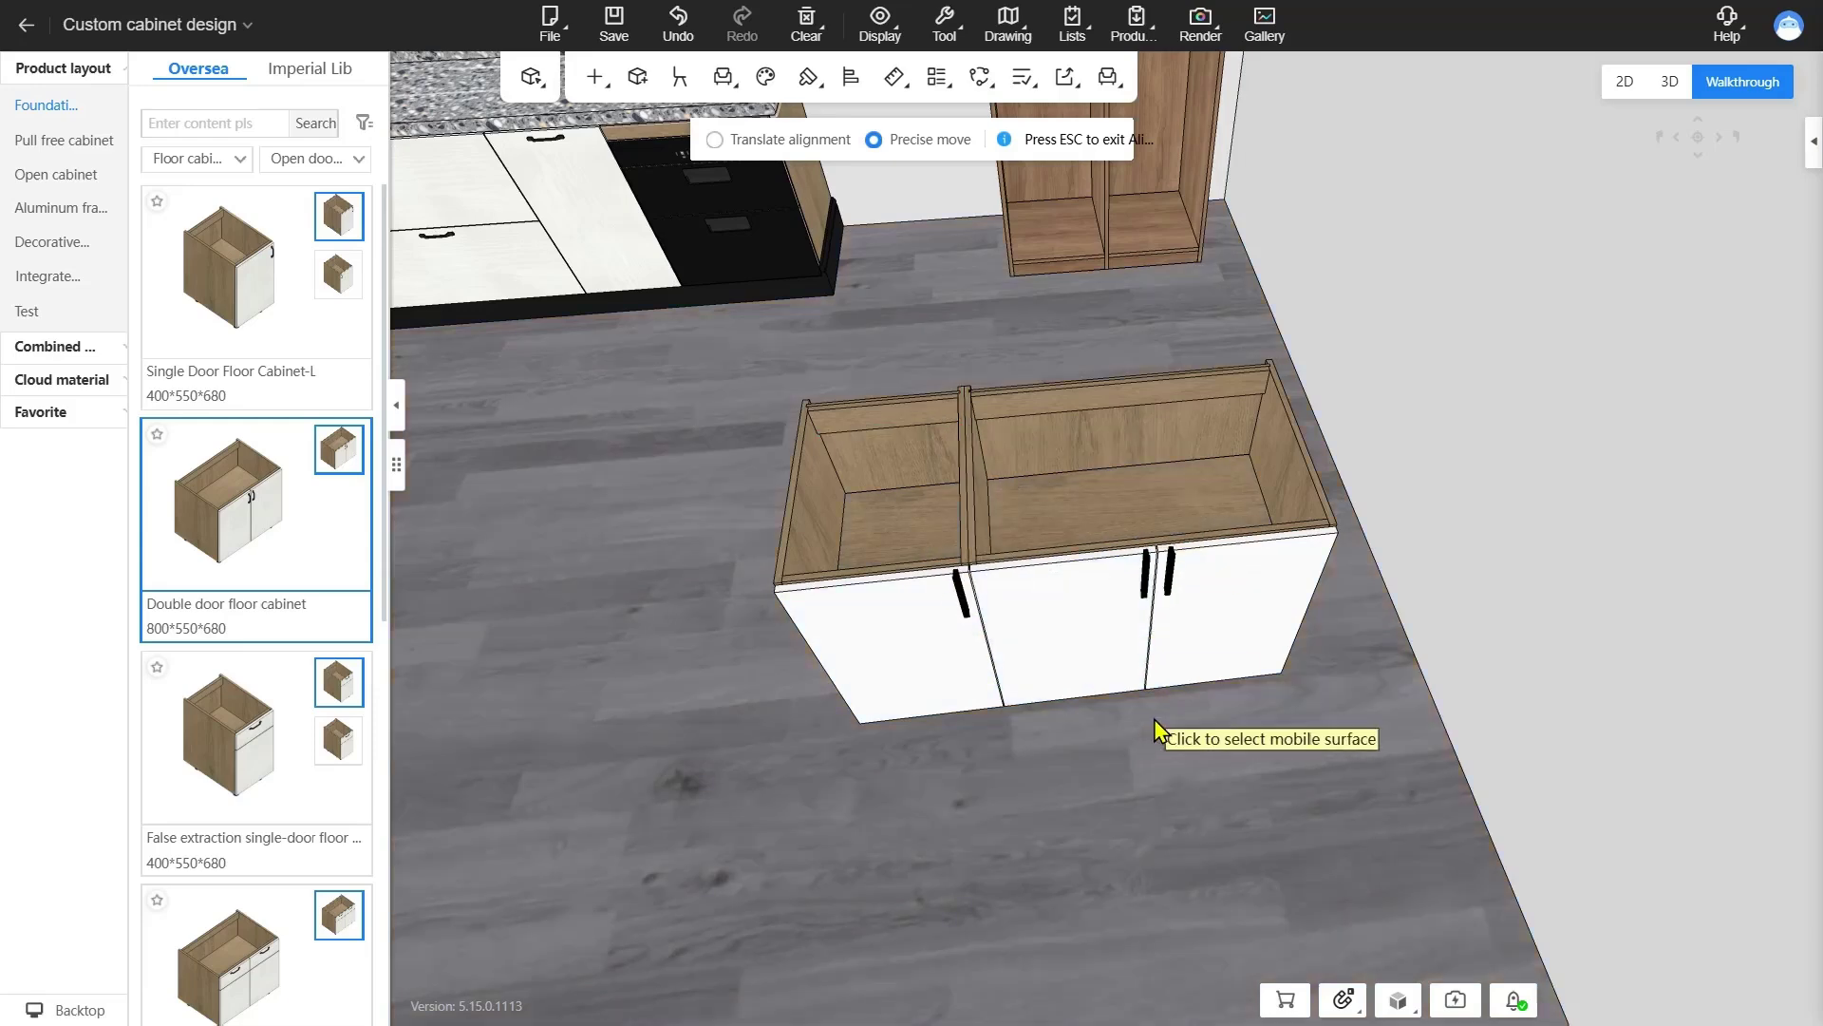
{"action": "key", "text": "Escape"}
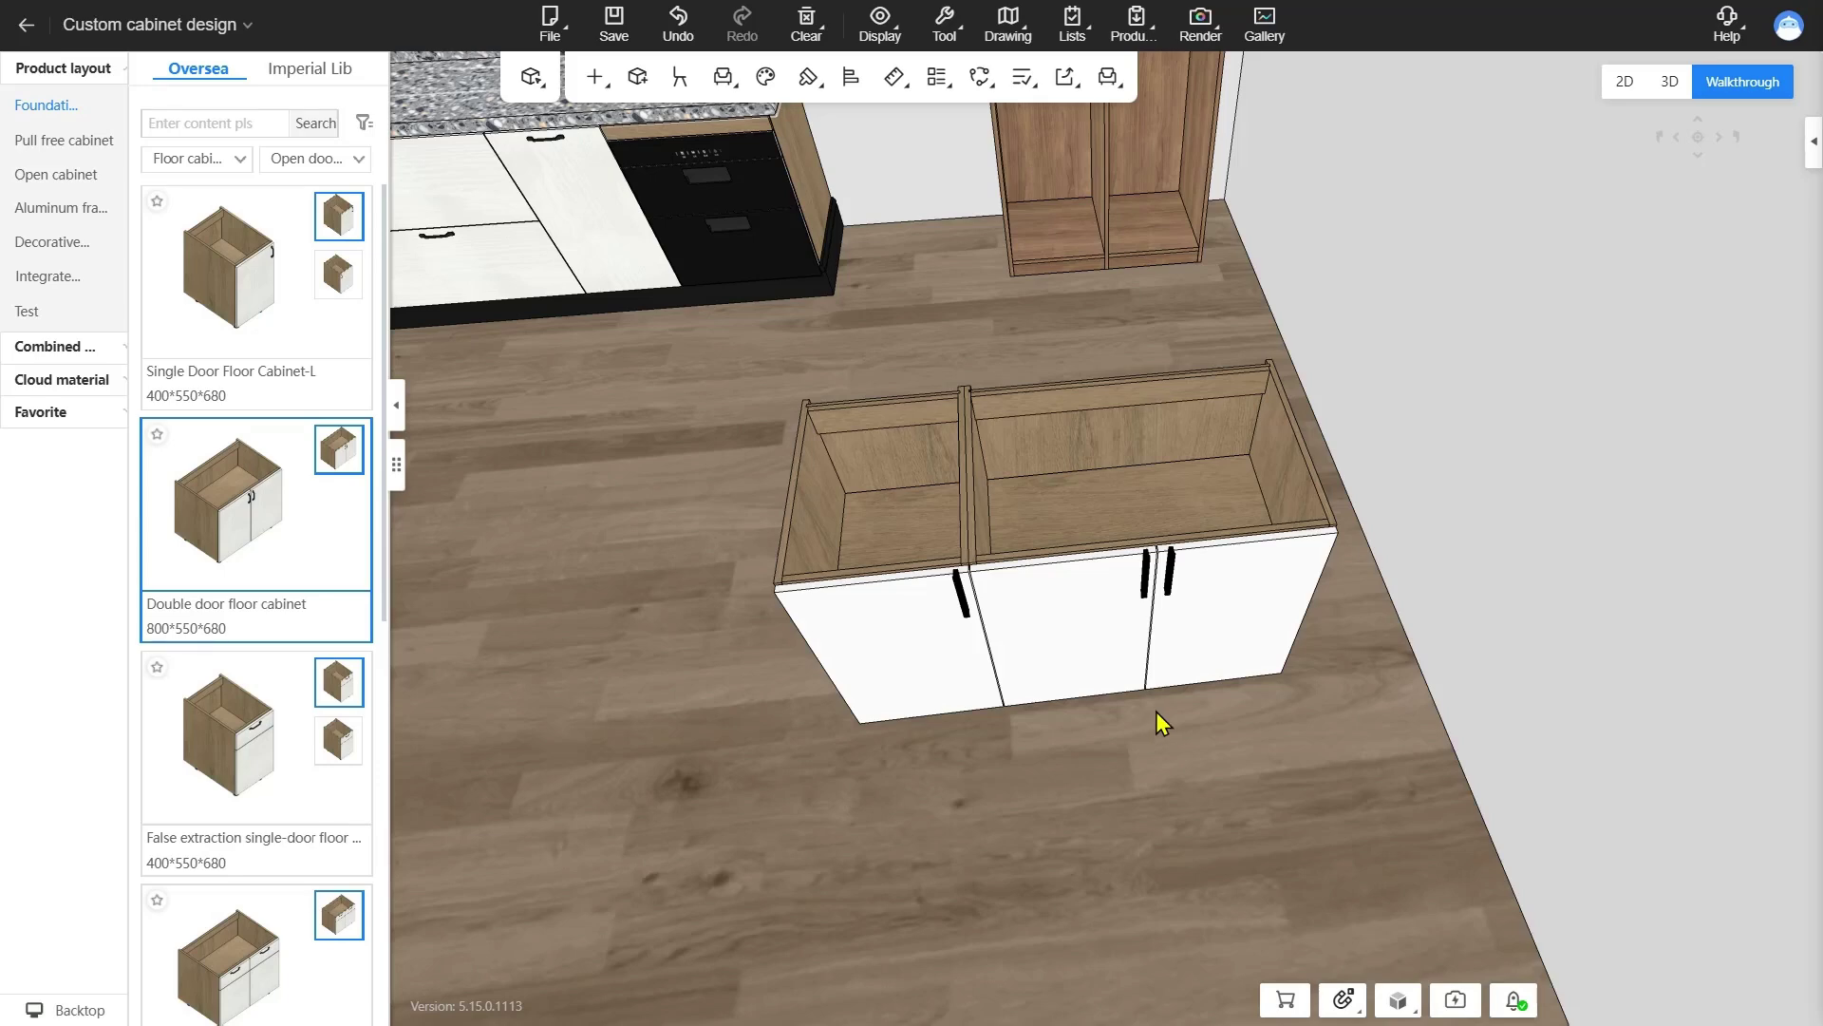
- Measure the double door cabinet's inner width between its side panels and the single door cabinet's width between its side edges
{"action": "mouse_move", "coordinate": [896, 92]}
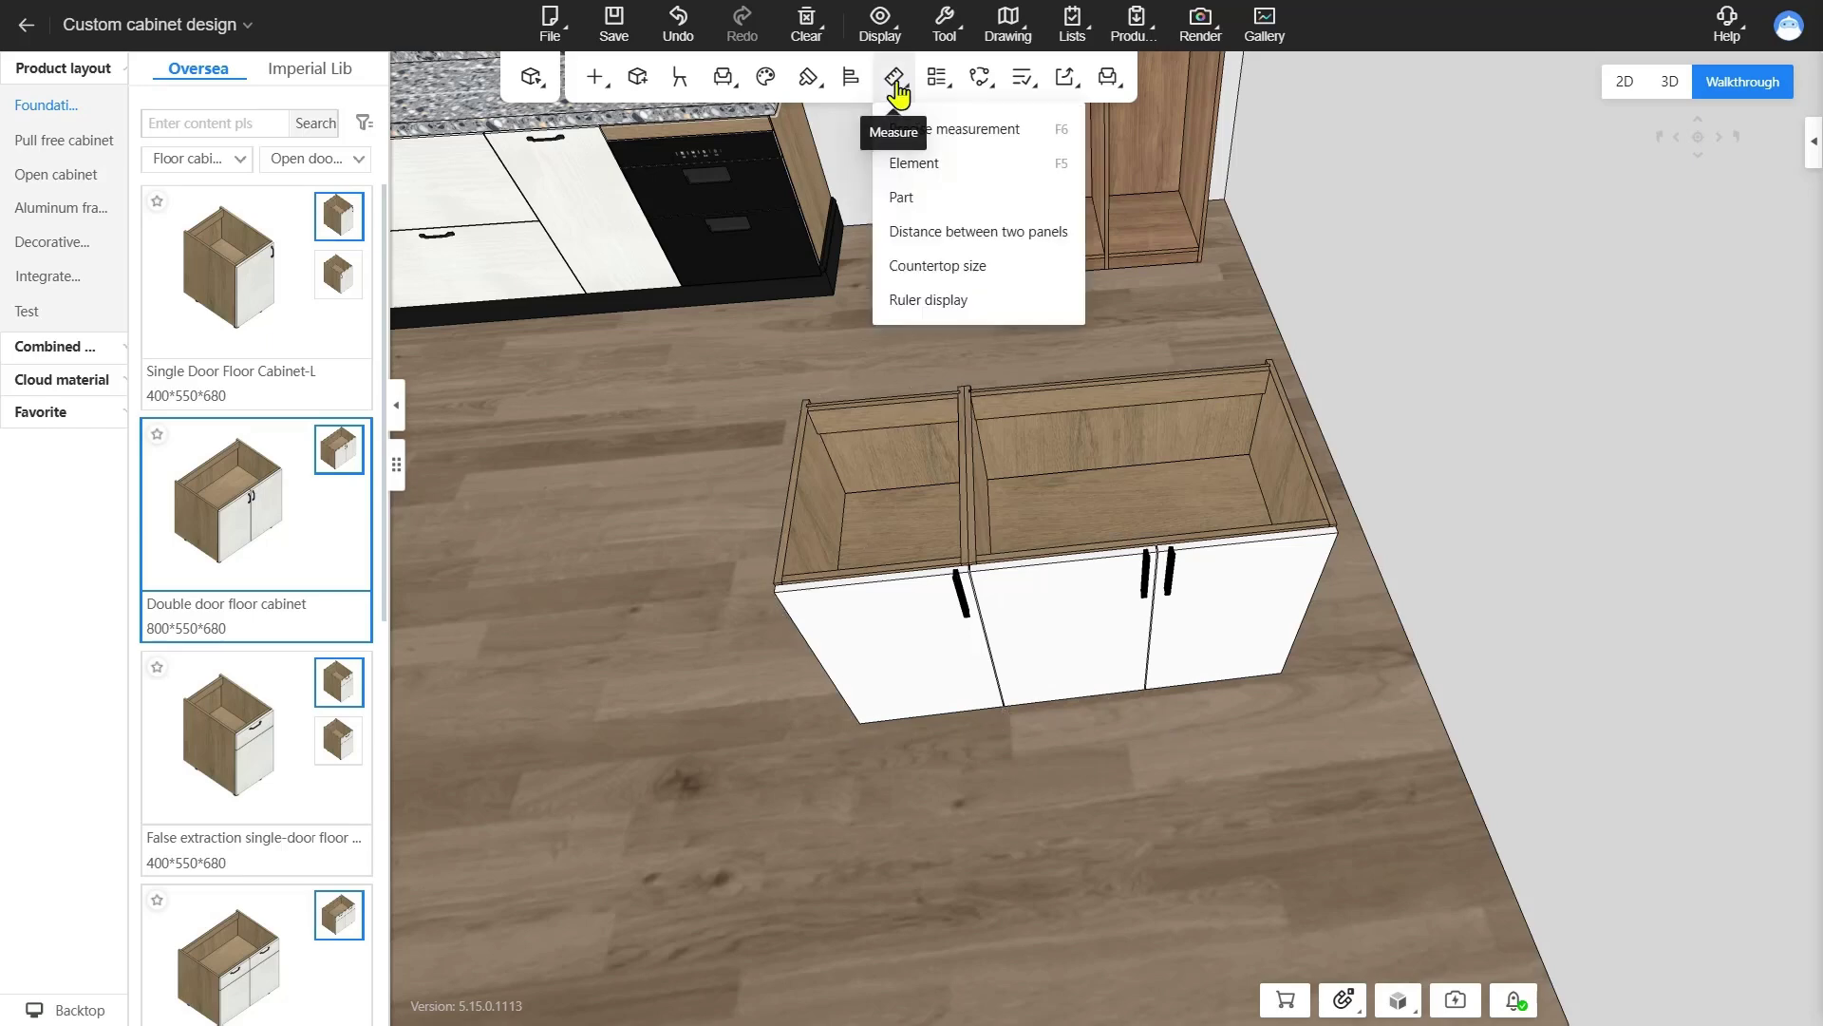
{"action": "left_click", "coordinate": [955, 130]}
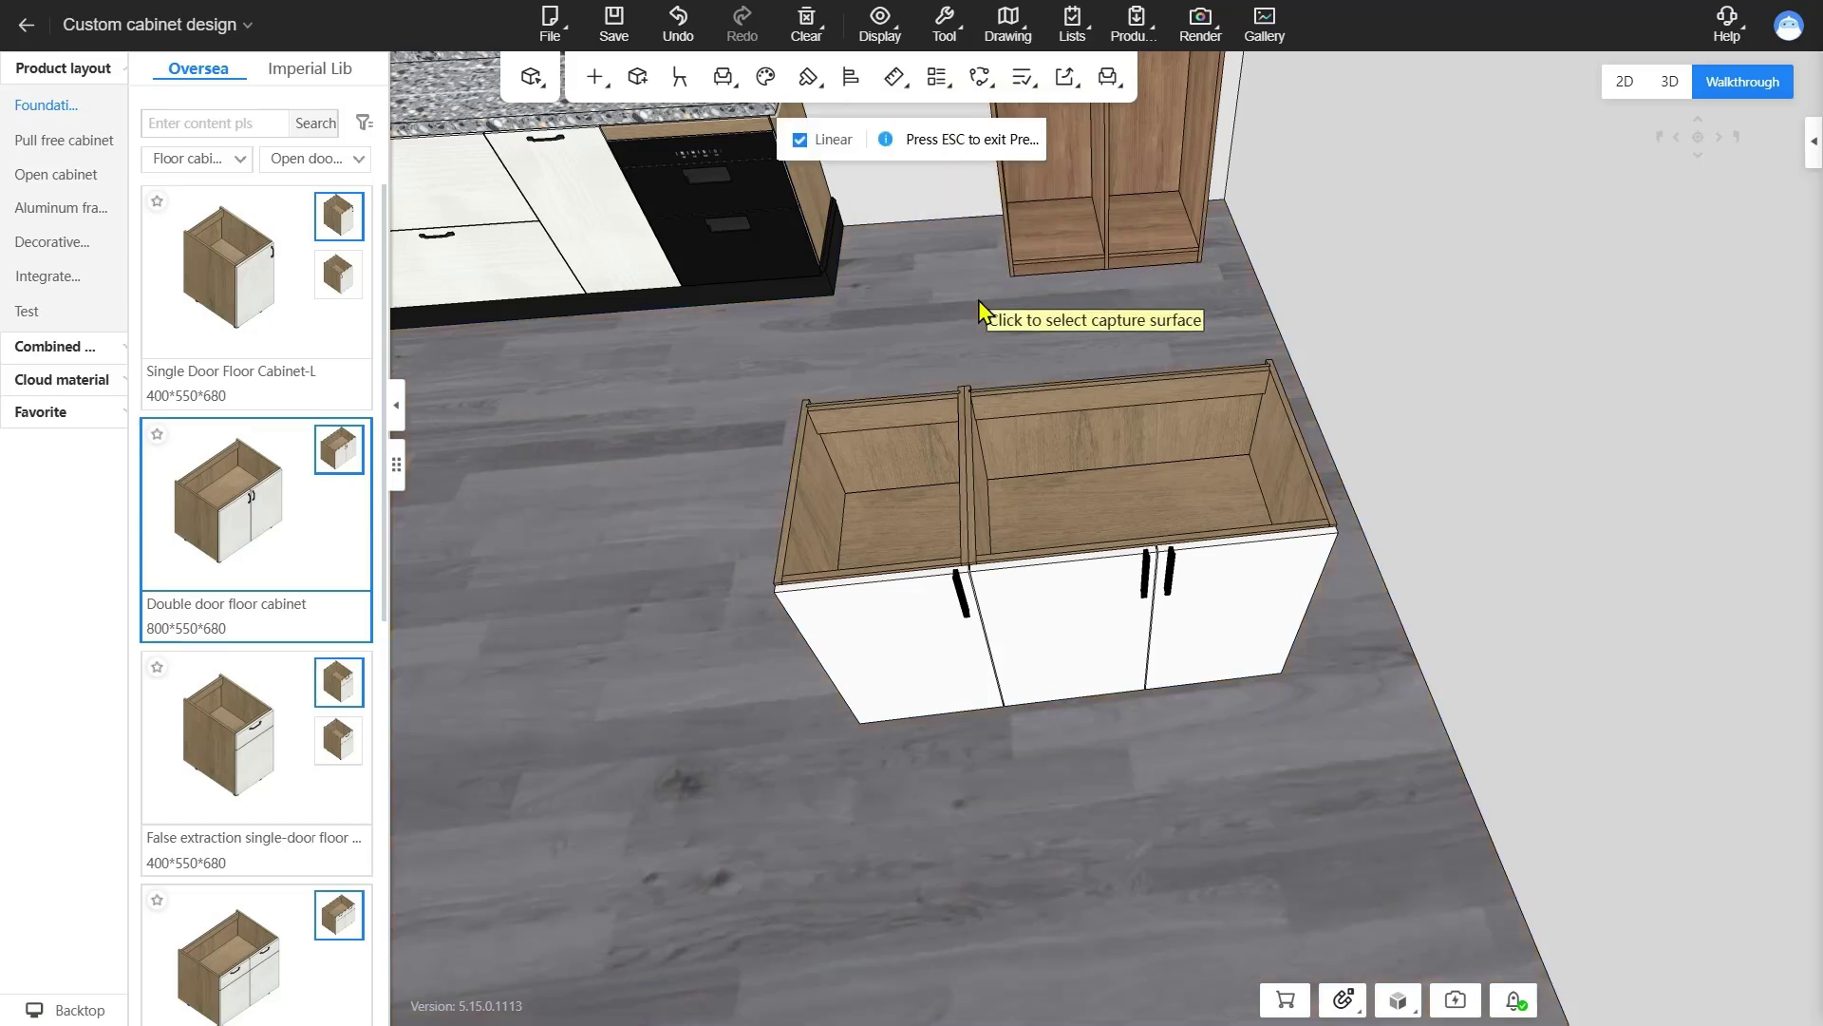
{"action": "left_click", "coordinate": [1289, 501]}
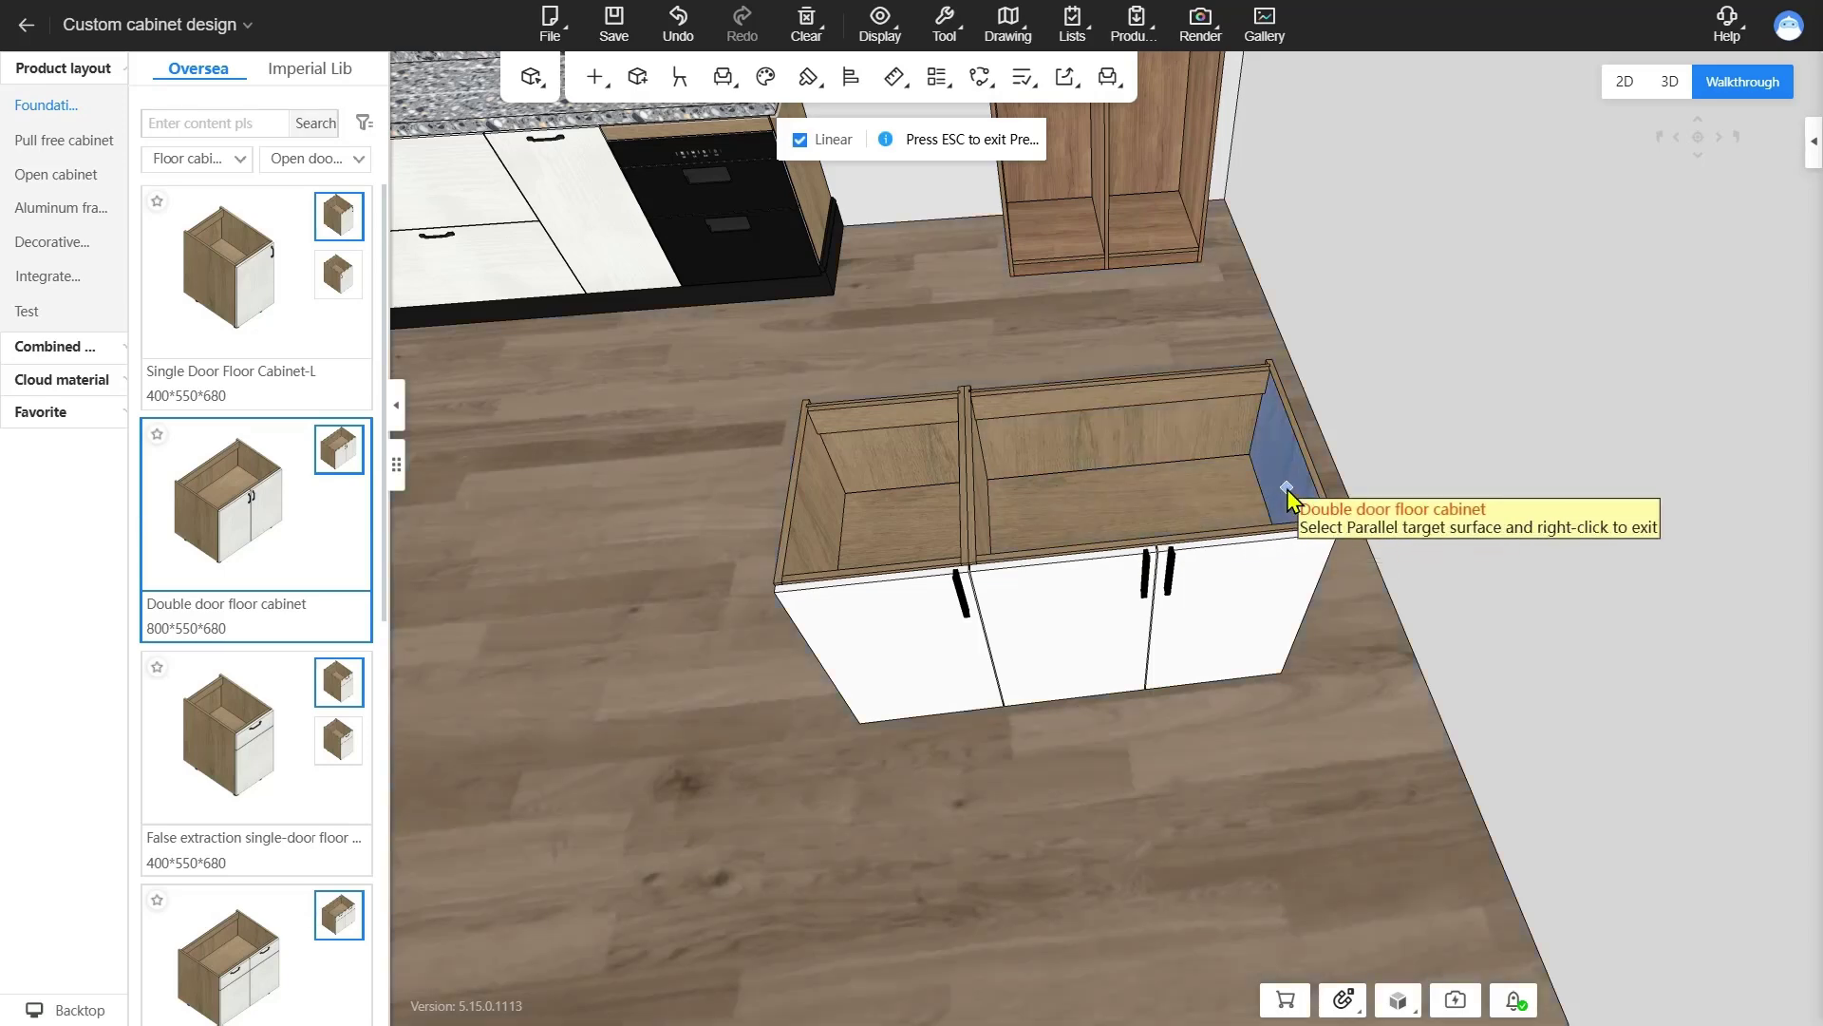
{"action": "left_click", "coordinate": [984, 517]}
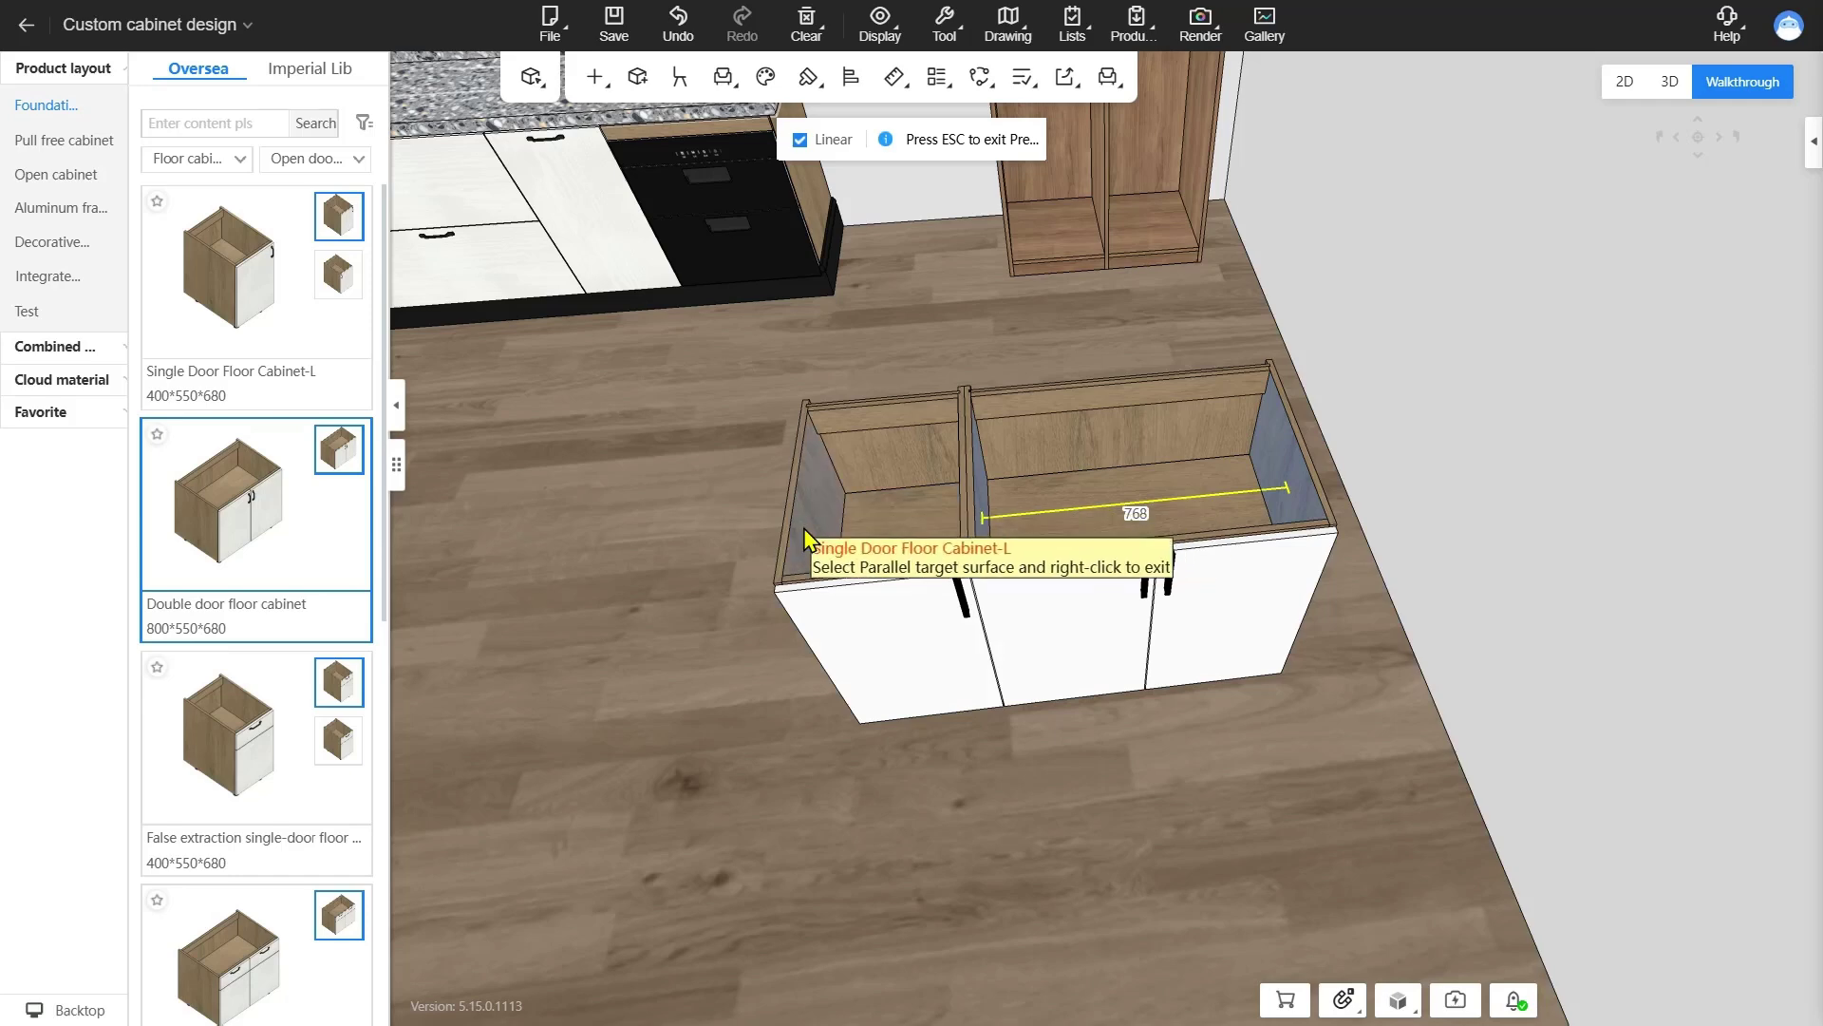
{"action": "left_click", "coordinate": [937, 480]}
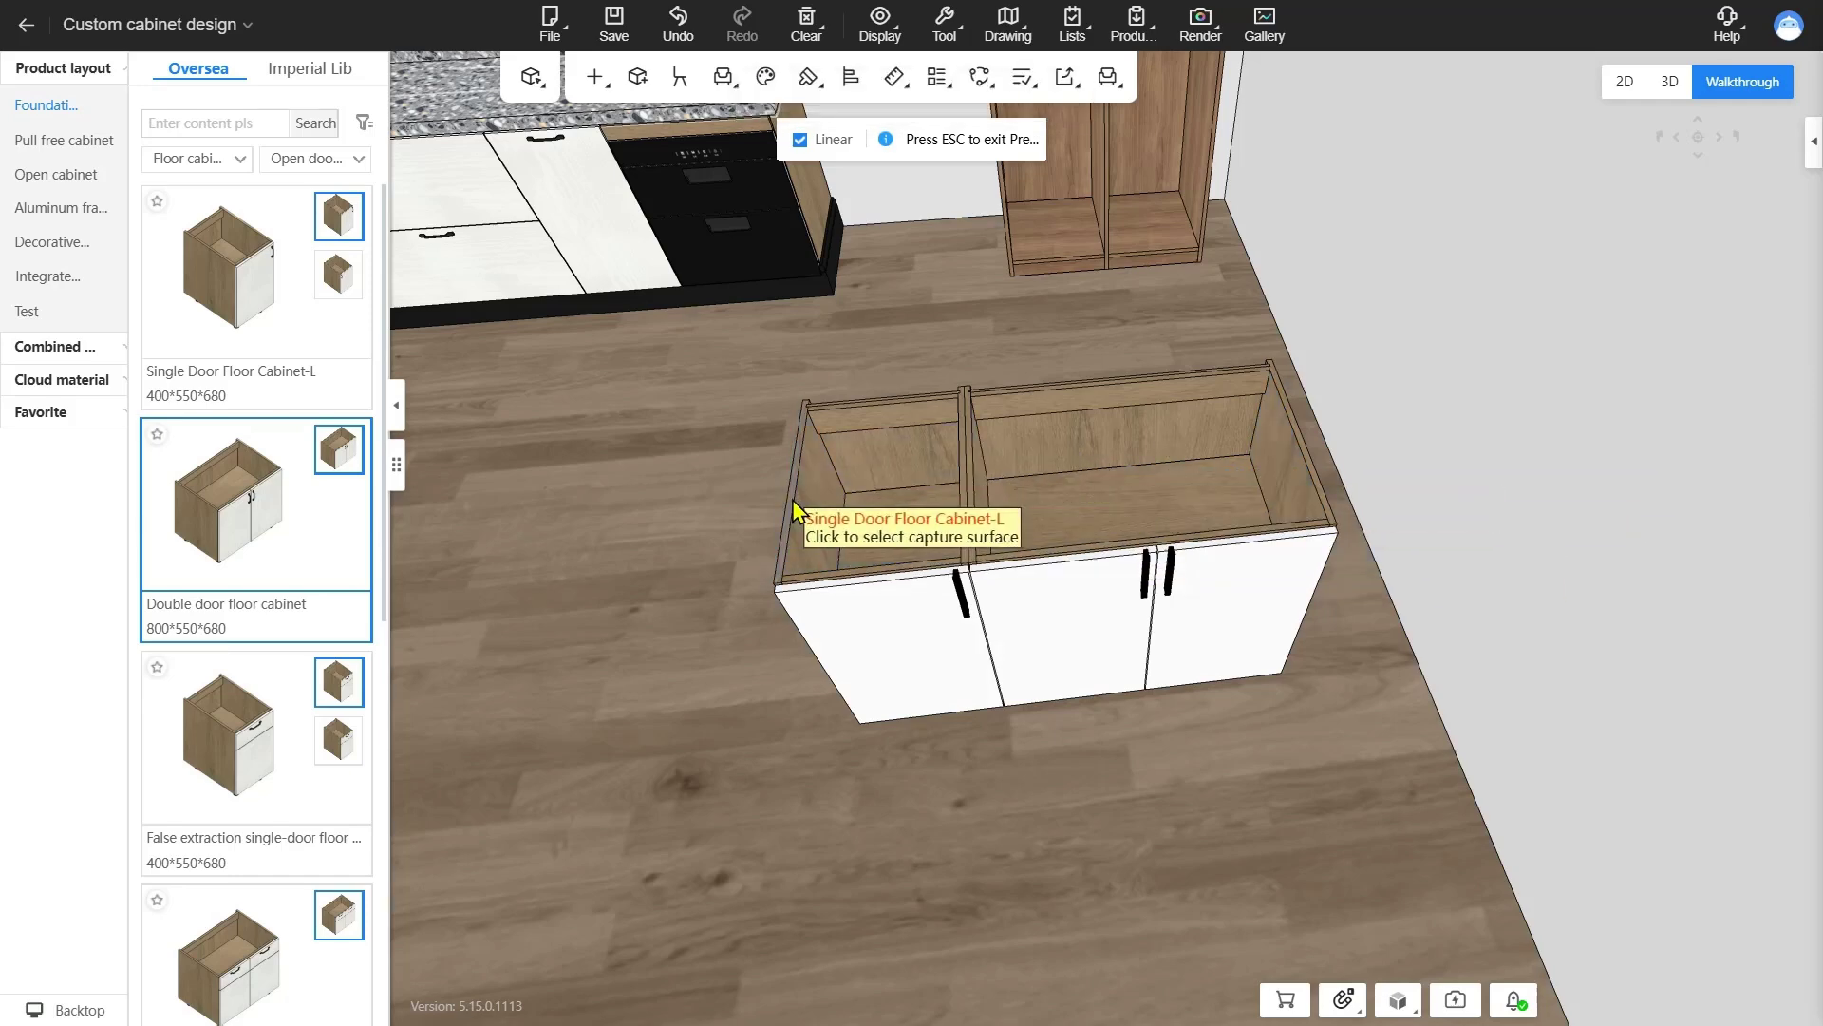
{"action": "left_click", "coordinate": [841, 506]}
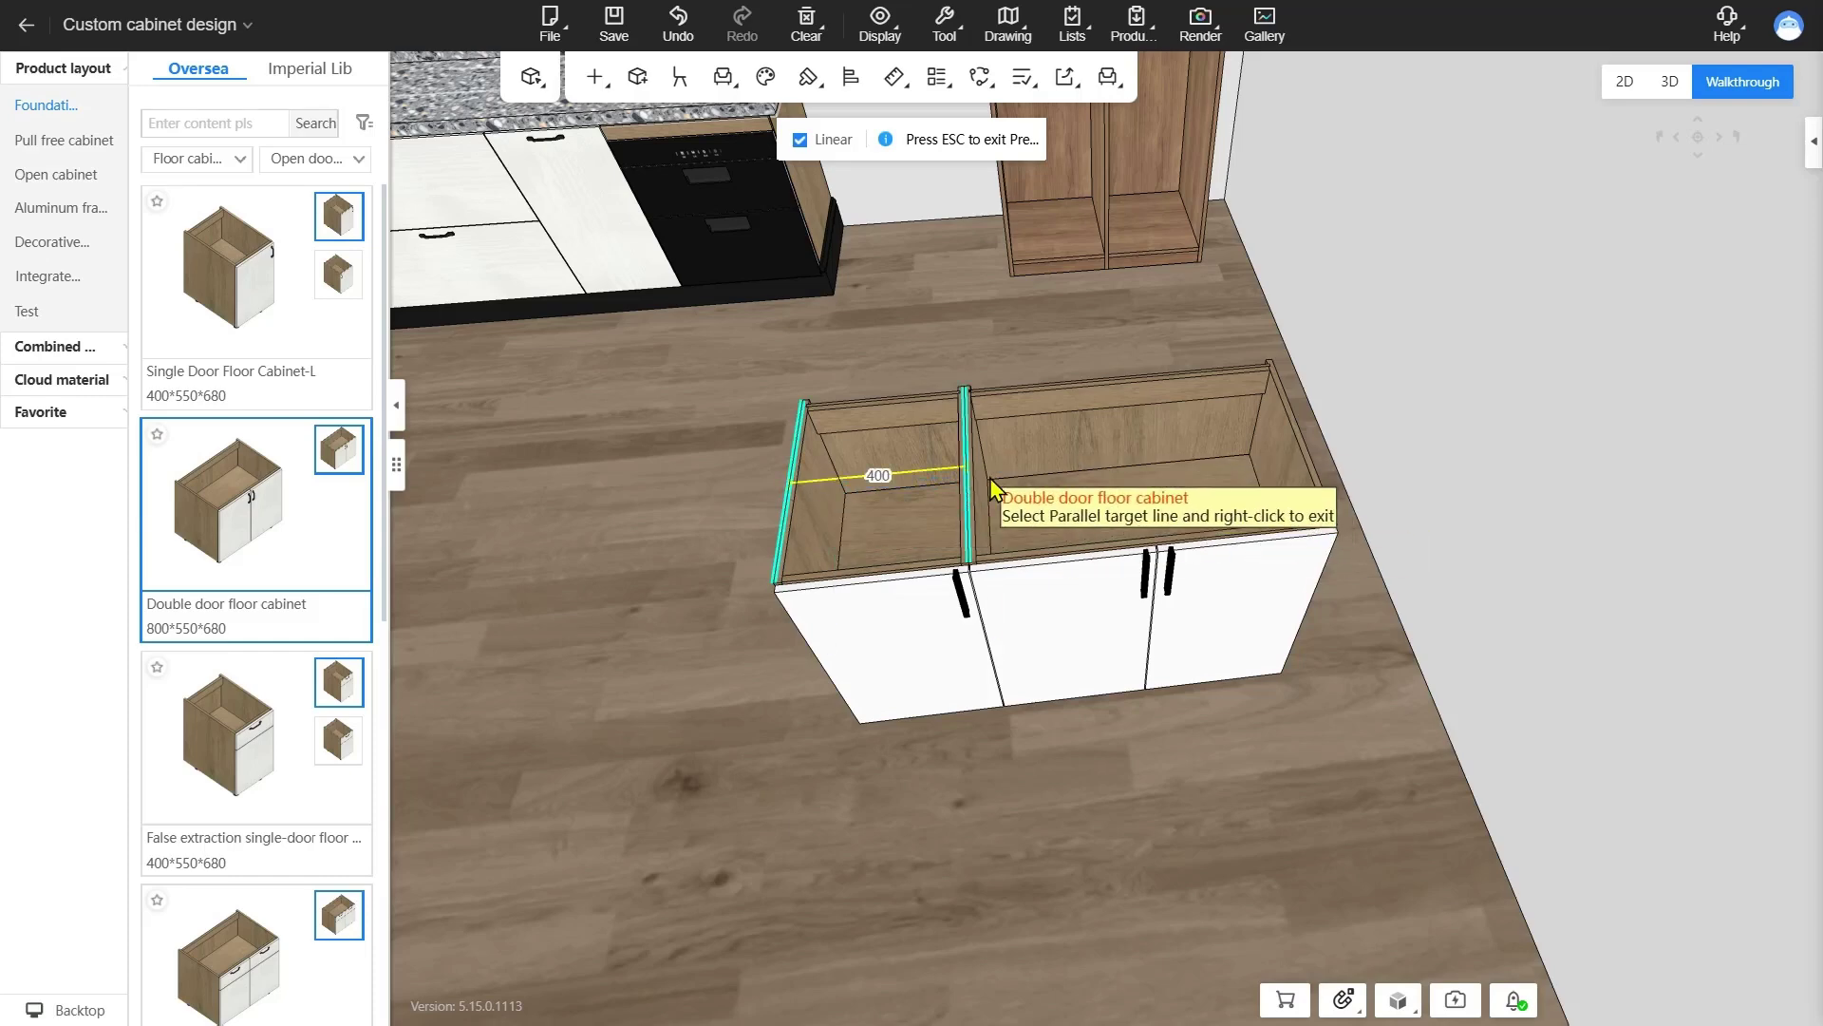
- Measure the distances between the double door floor cabinet and the tall cabinet with the Element measurement
{"action": "right_click", "coordinate": [988, 477]}
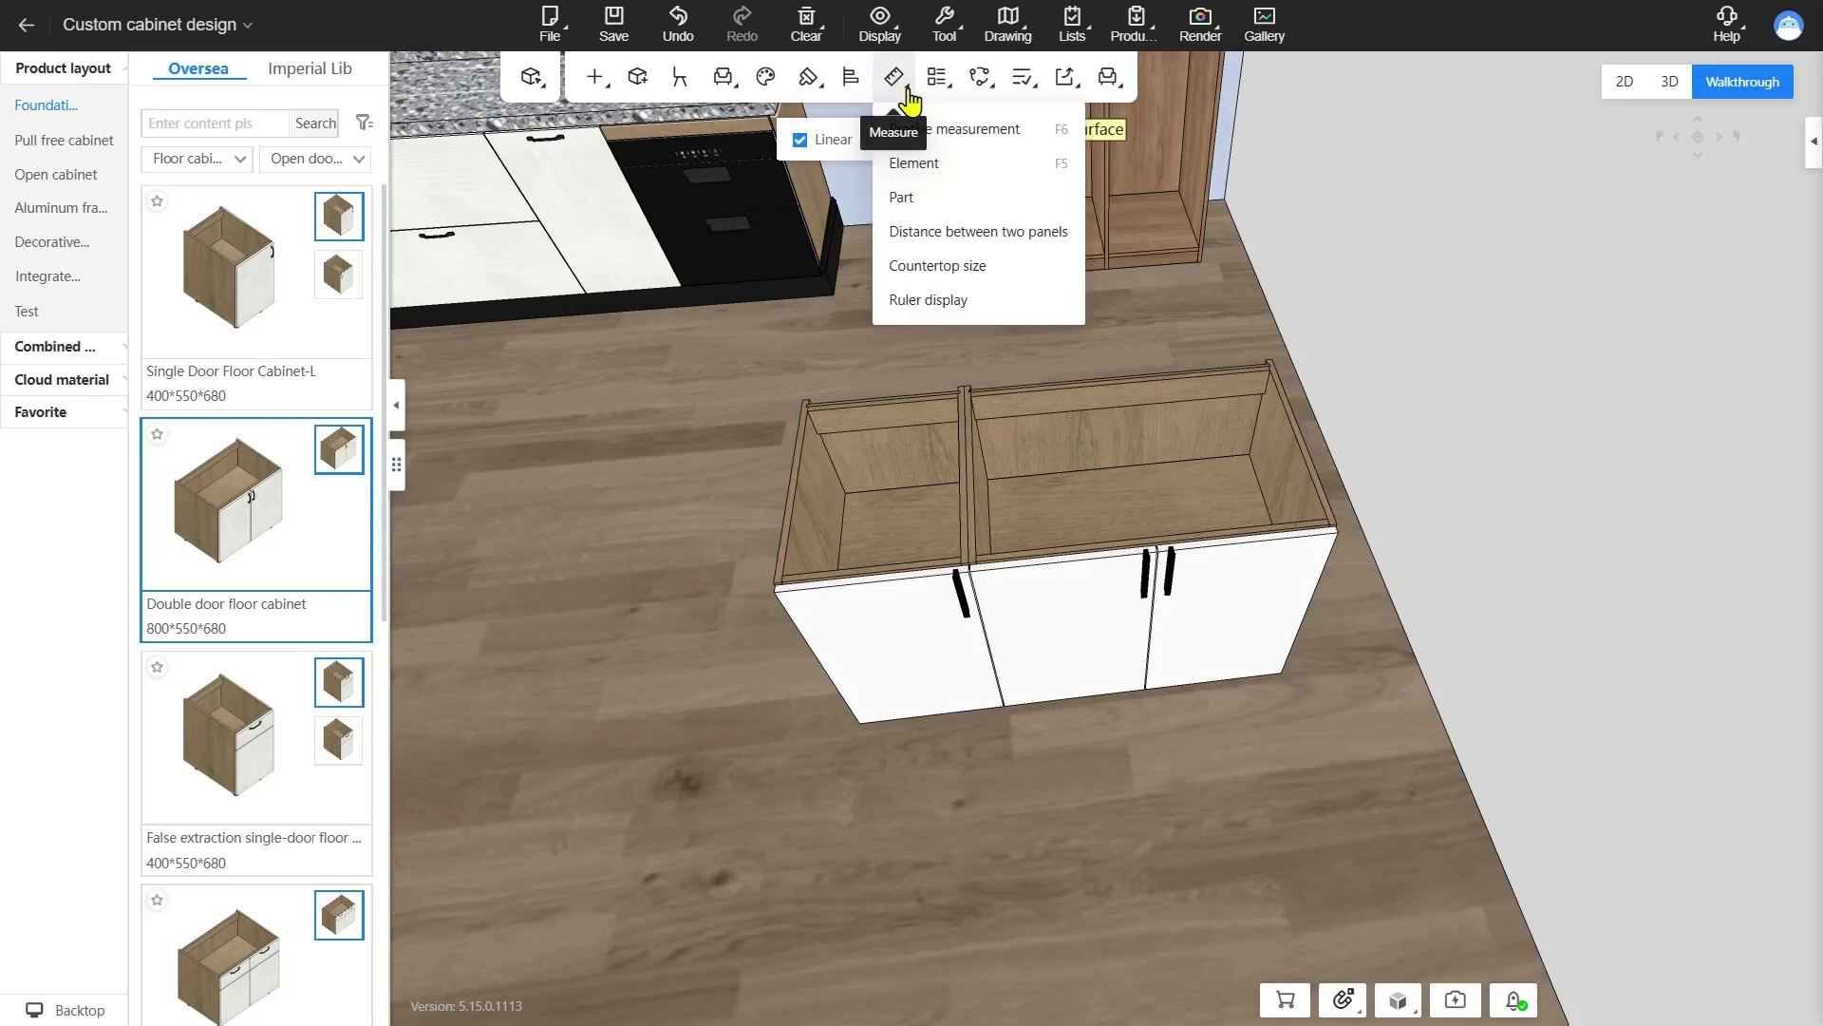
{"action": "left_click", "coordinate": [966, 167]}
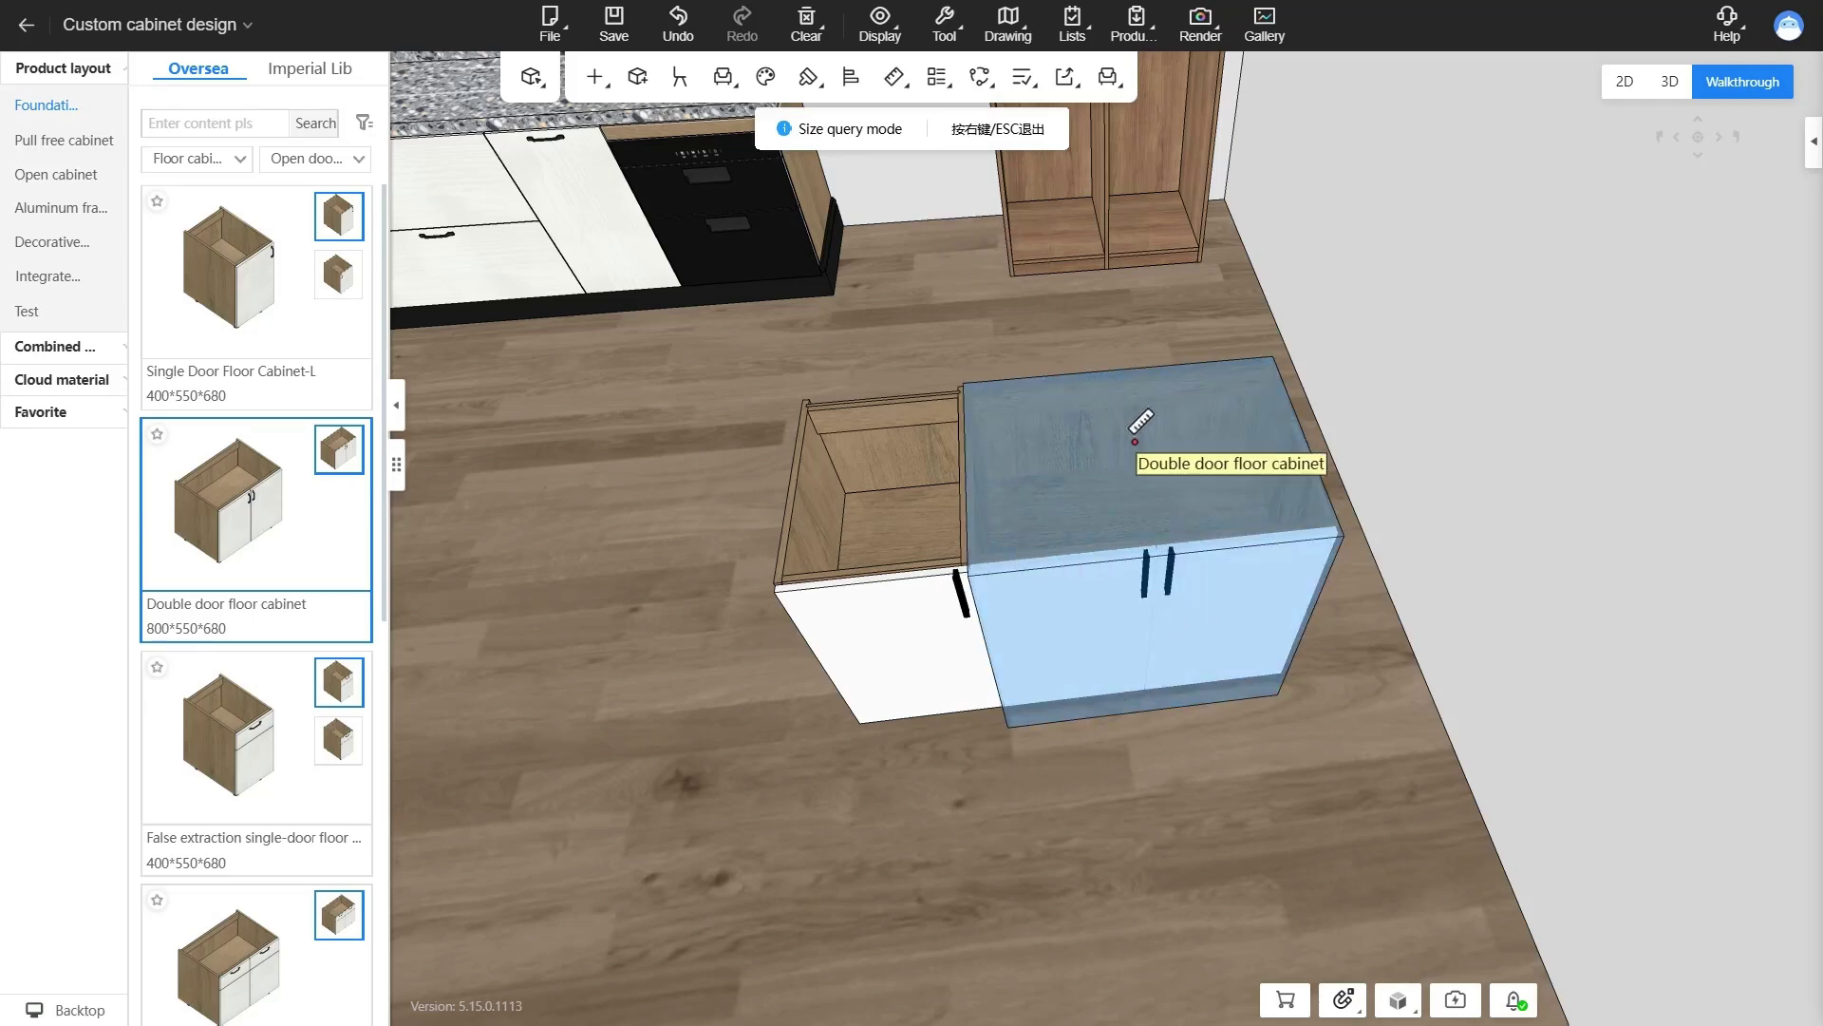
{"action": "right_click_drag", "start_coordinate": [1147, 395], "coordinate": [1150, 357]}
{"action": "left_click", "coordinate": [1055, 338]}
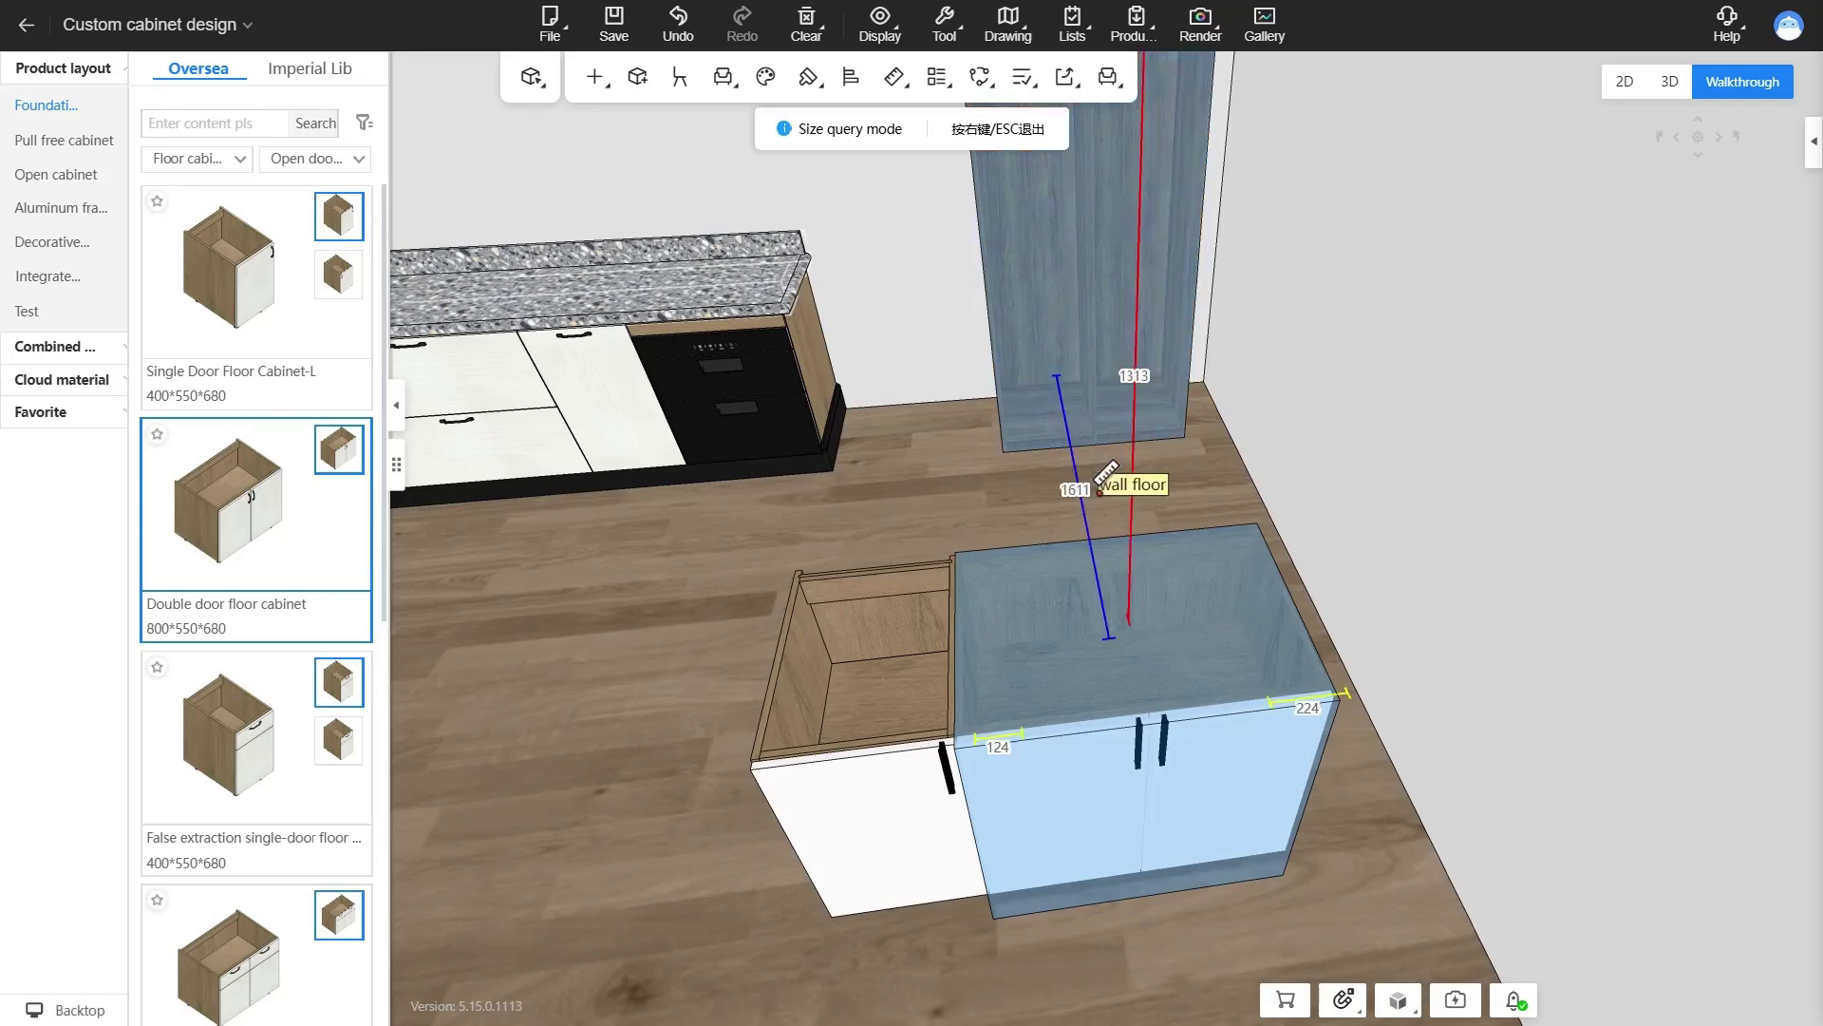
{"action": "right_click_drag", "start_coordinate": [997, 494], "coordinate": [1055, 562]}
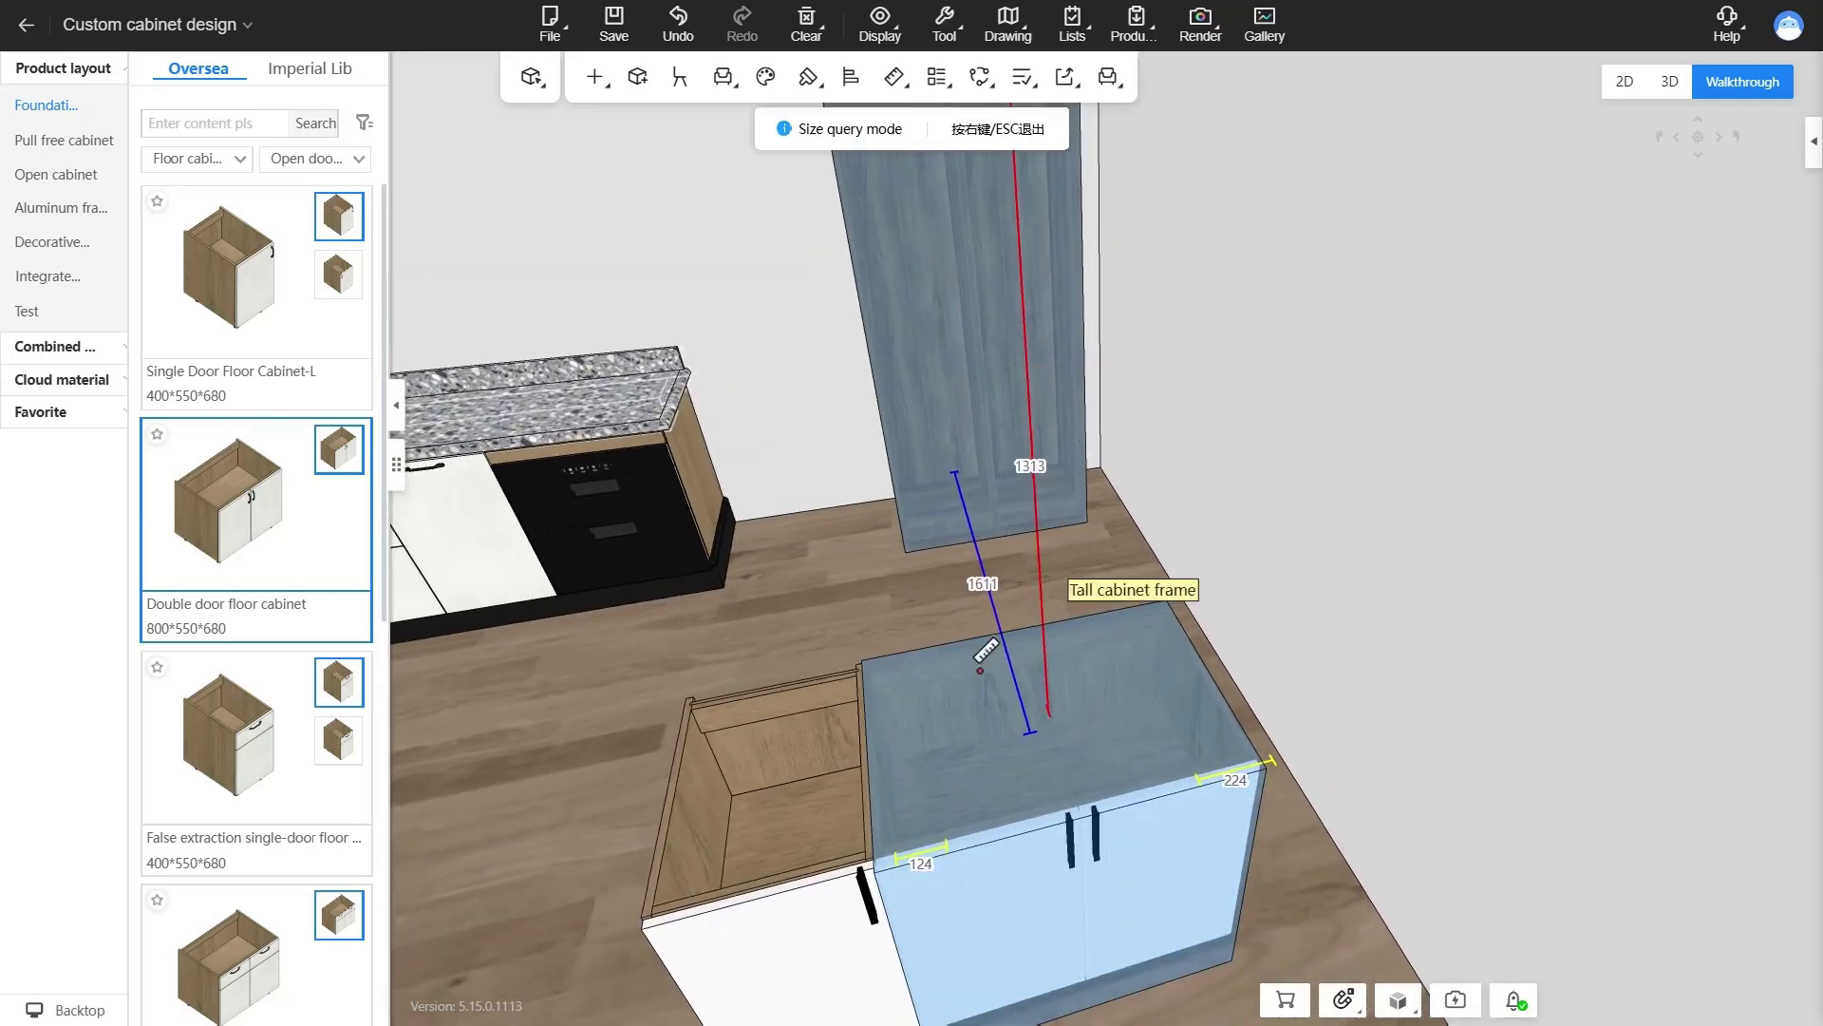
{"action": "key", "text": "Escape"}
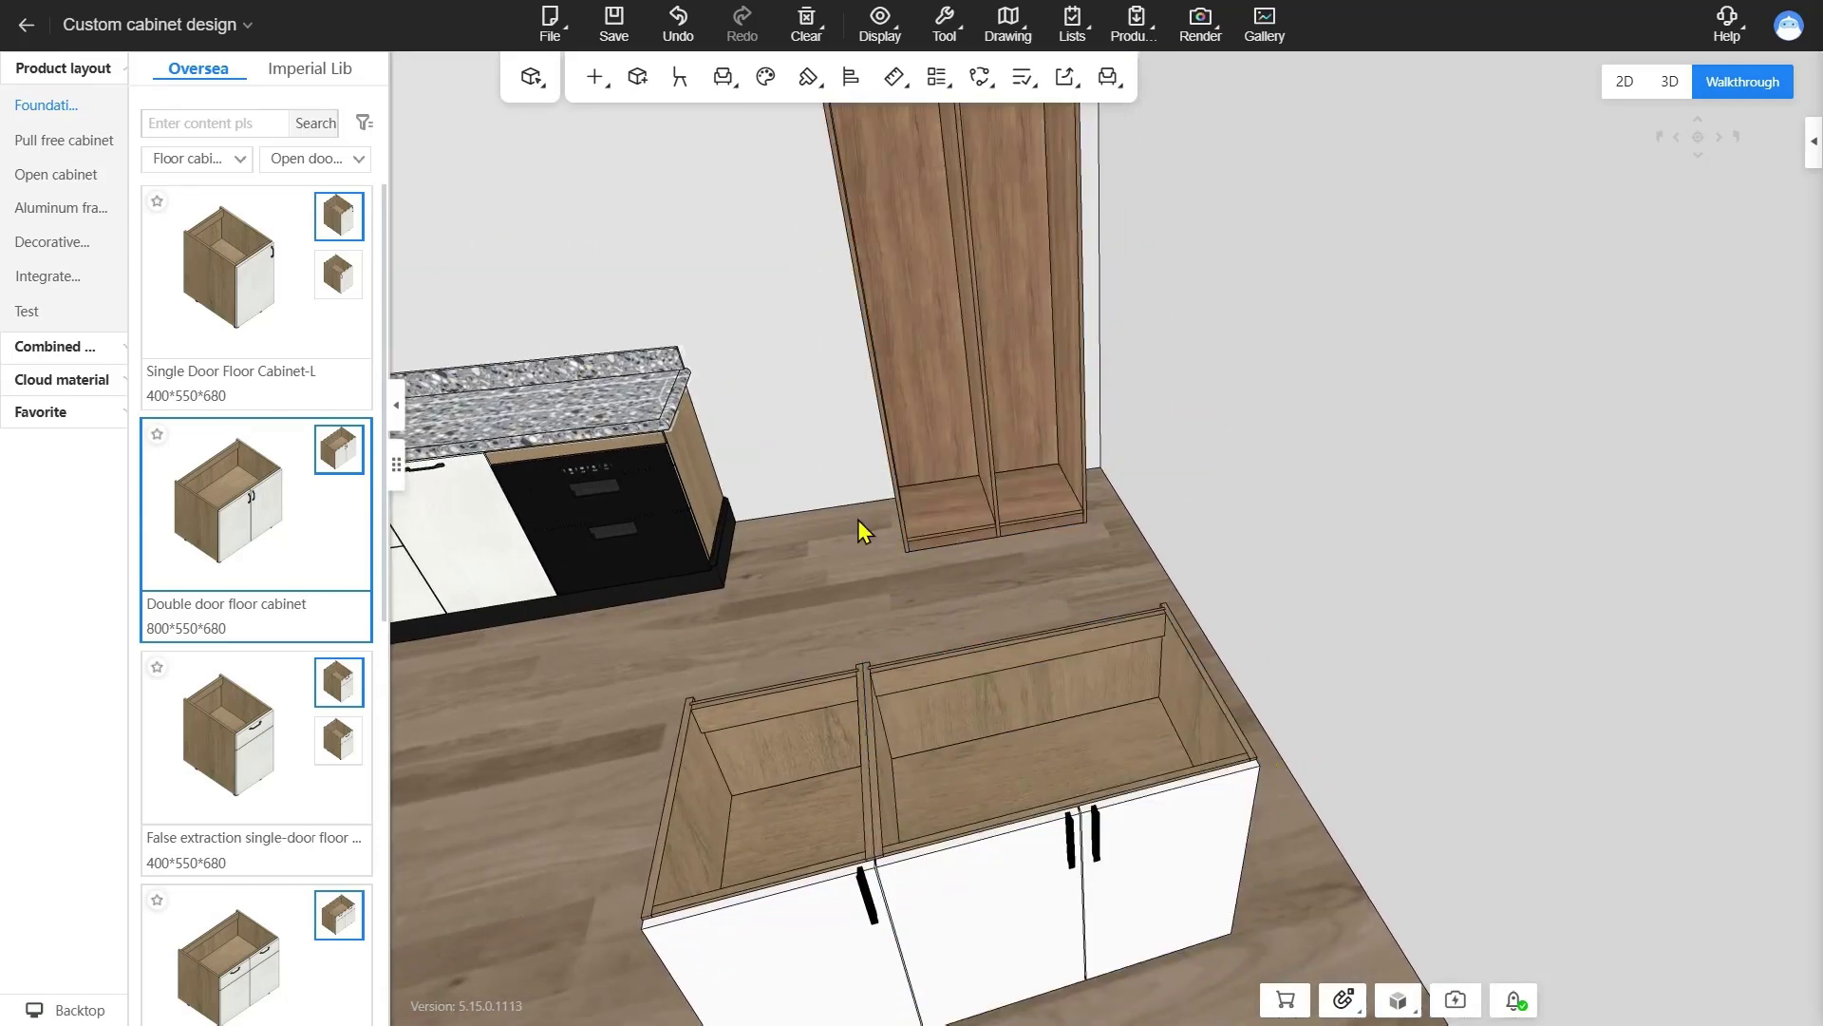
- Move the double door floor cabinet up to the tall cabinet by setting the measured distance between them to 0 in Part measurement
{"action": "left_click", "coordinate": [890, 80]}
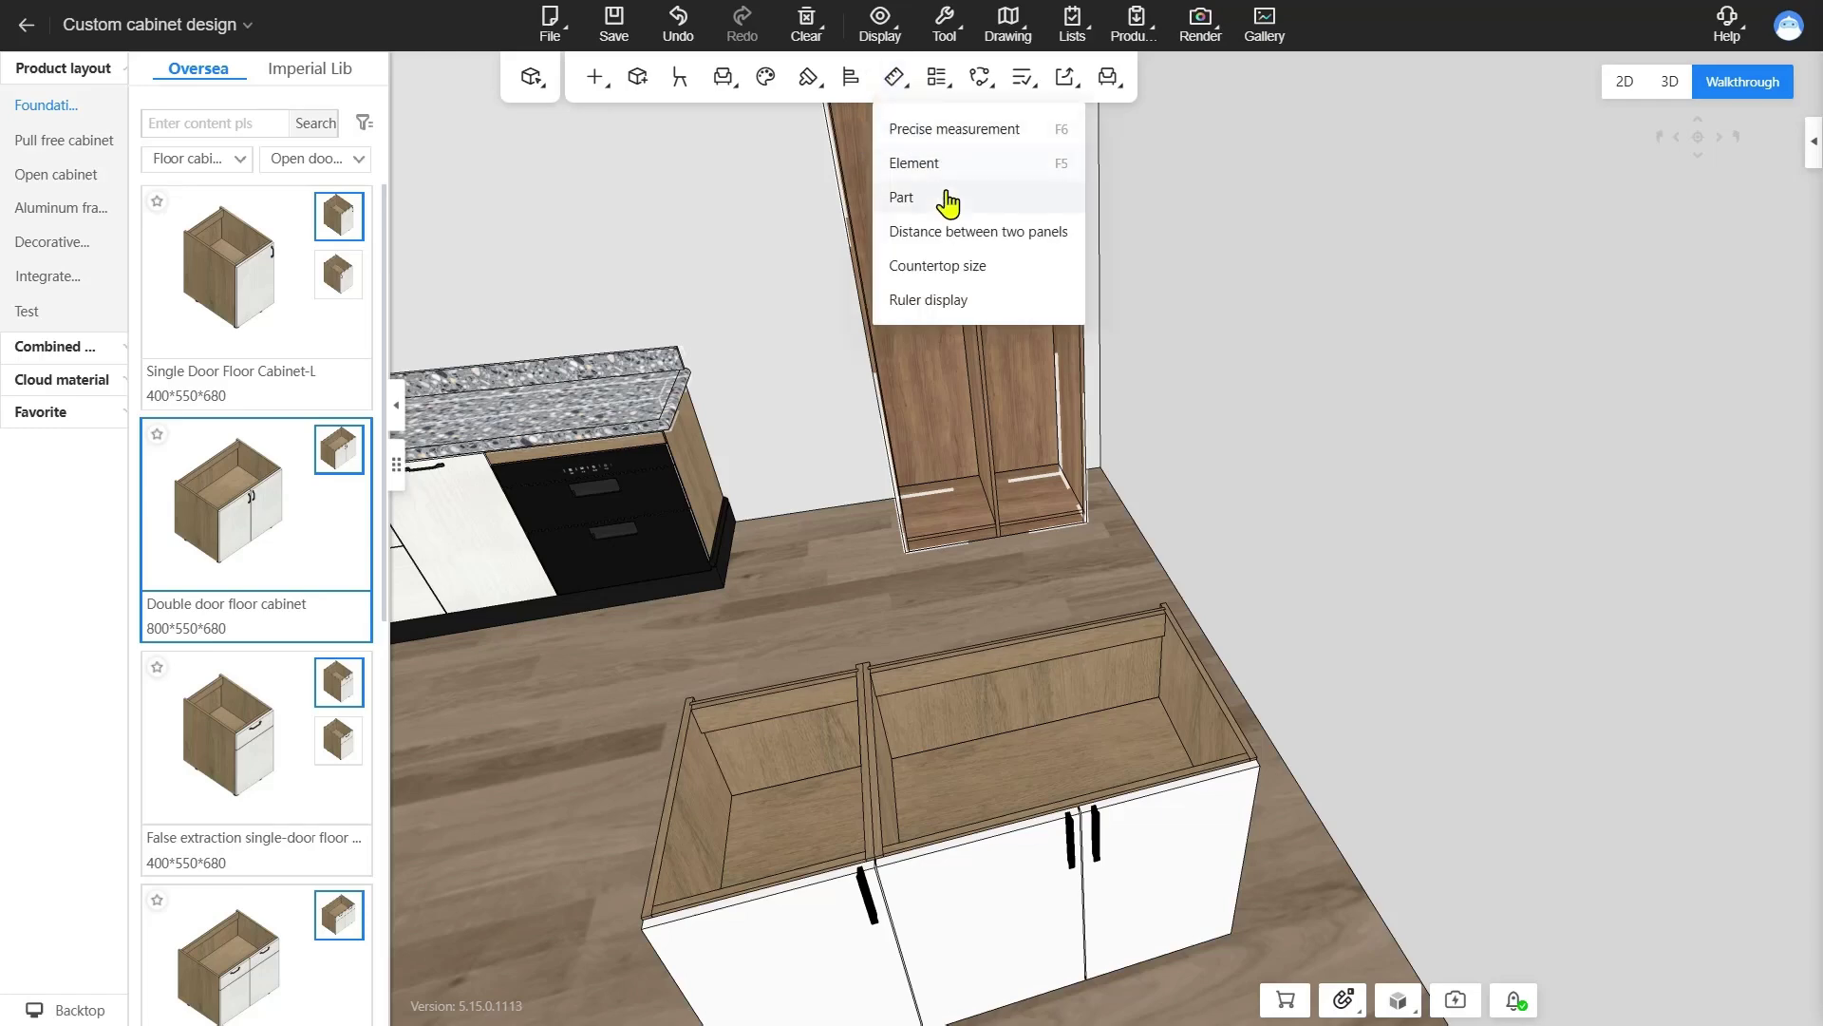
{"action": "left_click", "coordinate": [933, 81]}
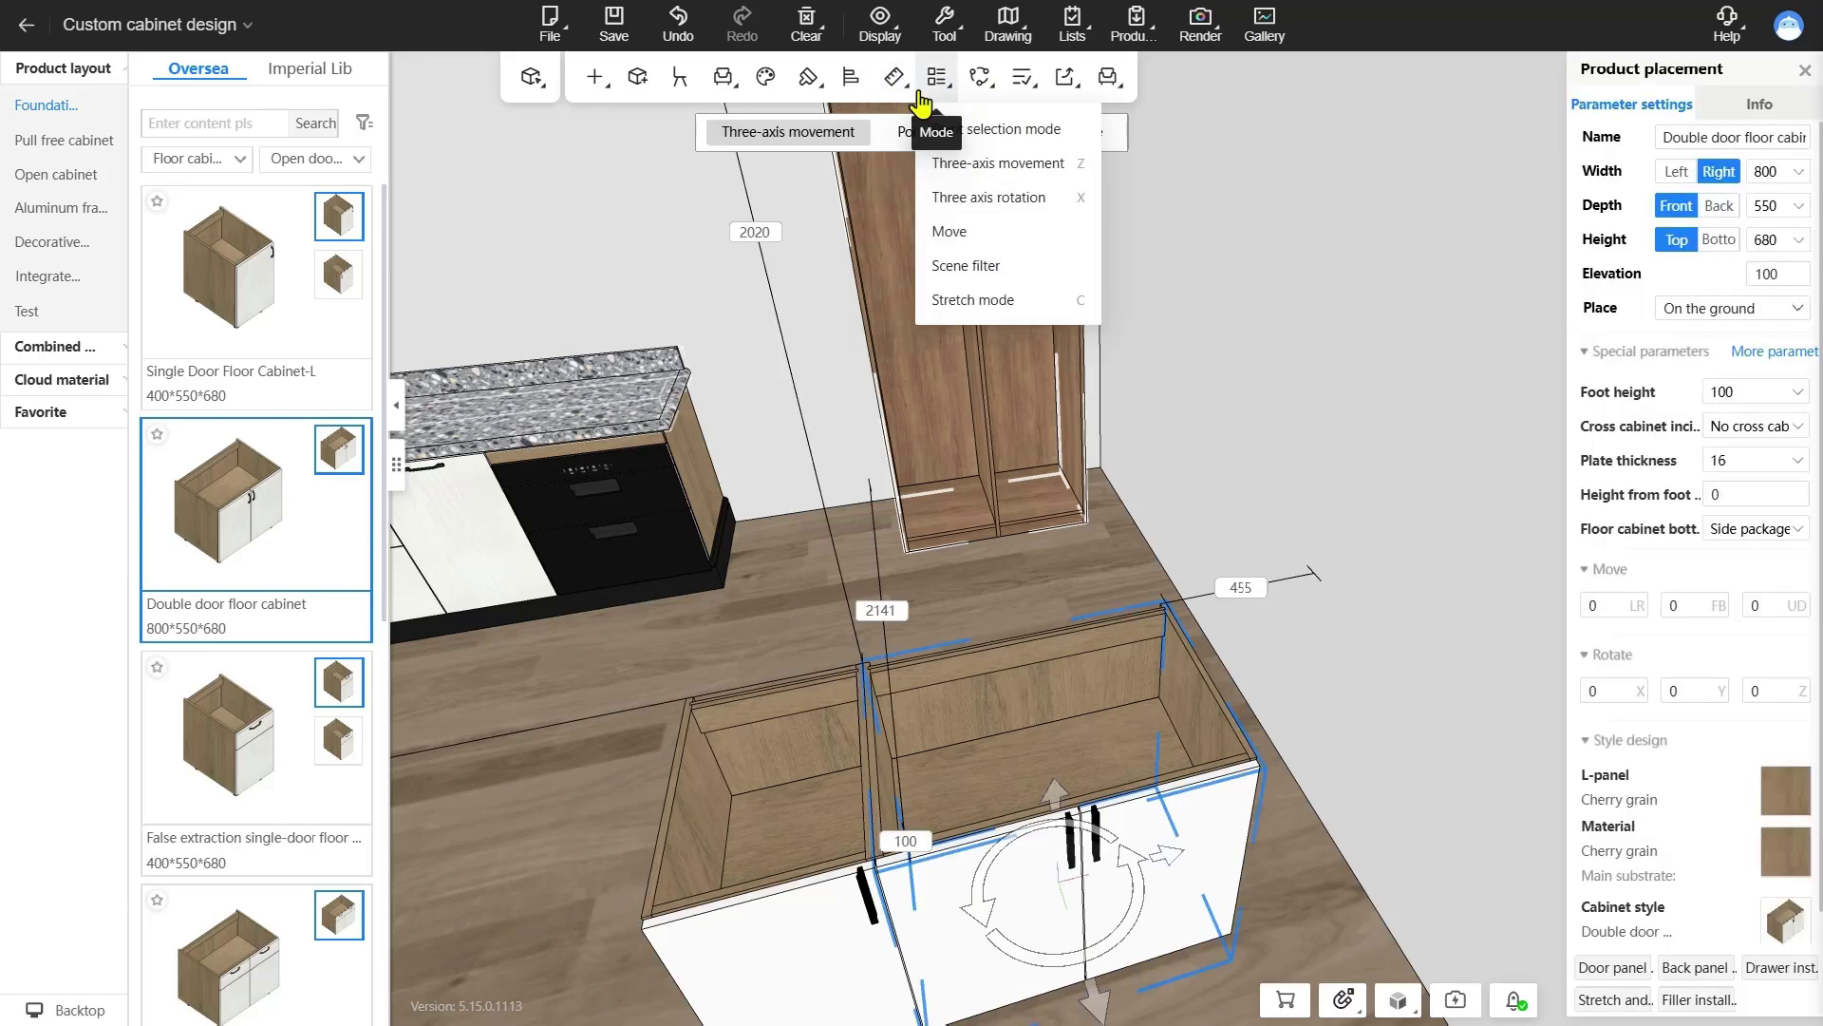
{"action": "left_click", "coordinate": [892, 78]}
{"action": "left_click", "coordinate": [917, 194]}
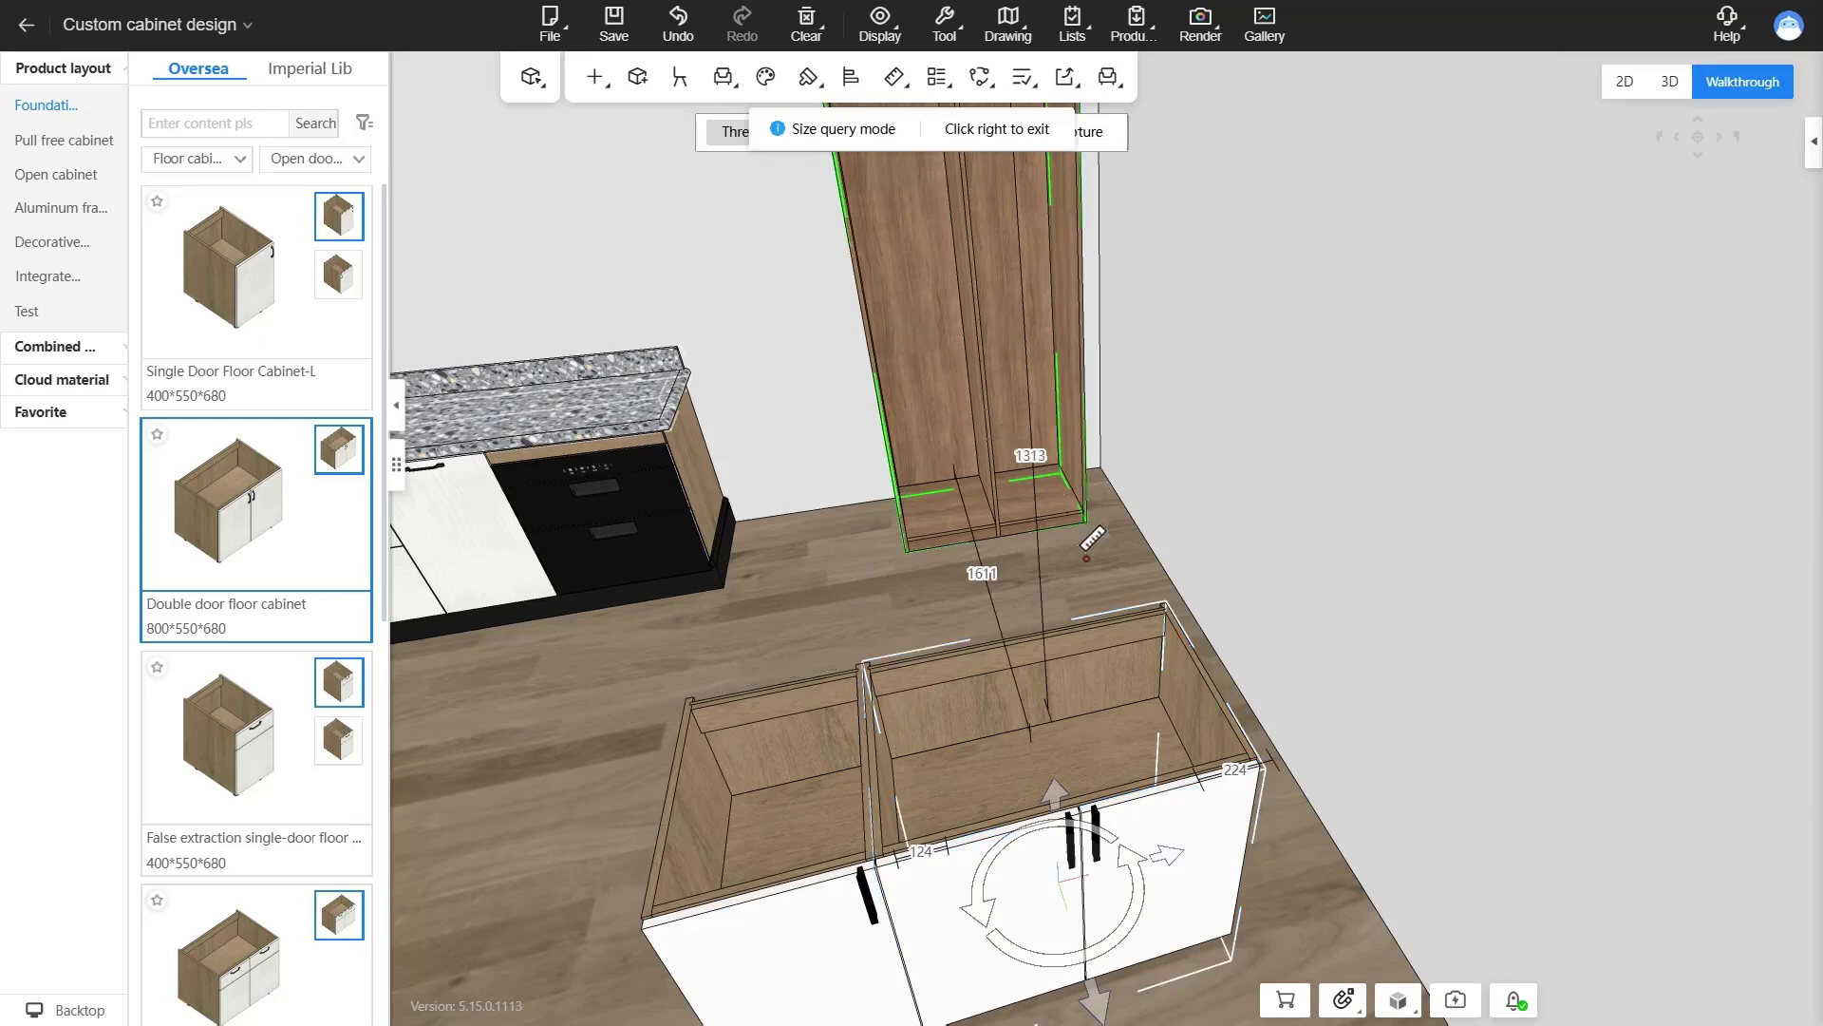
{"action": "left_click_drag", "start_coordinate": [803, 464], "coordinate": [831, 406]}
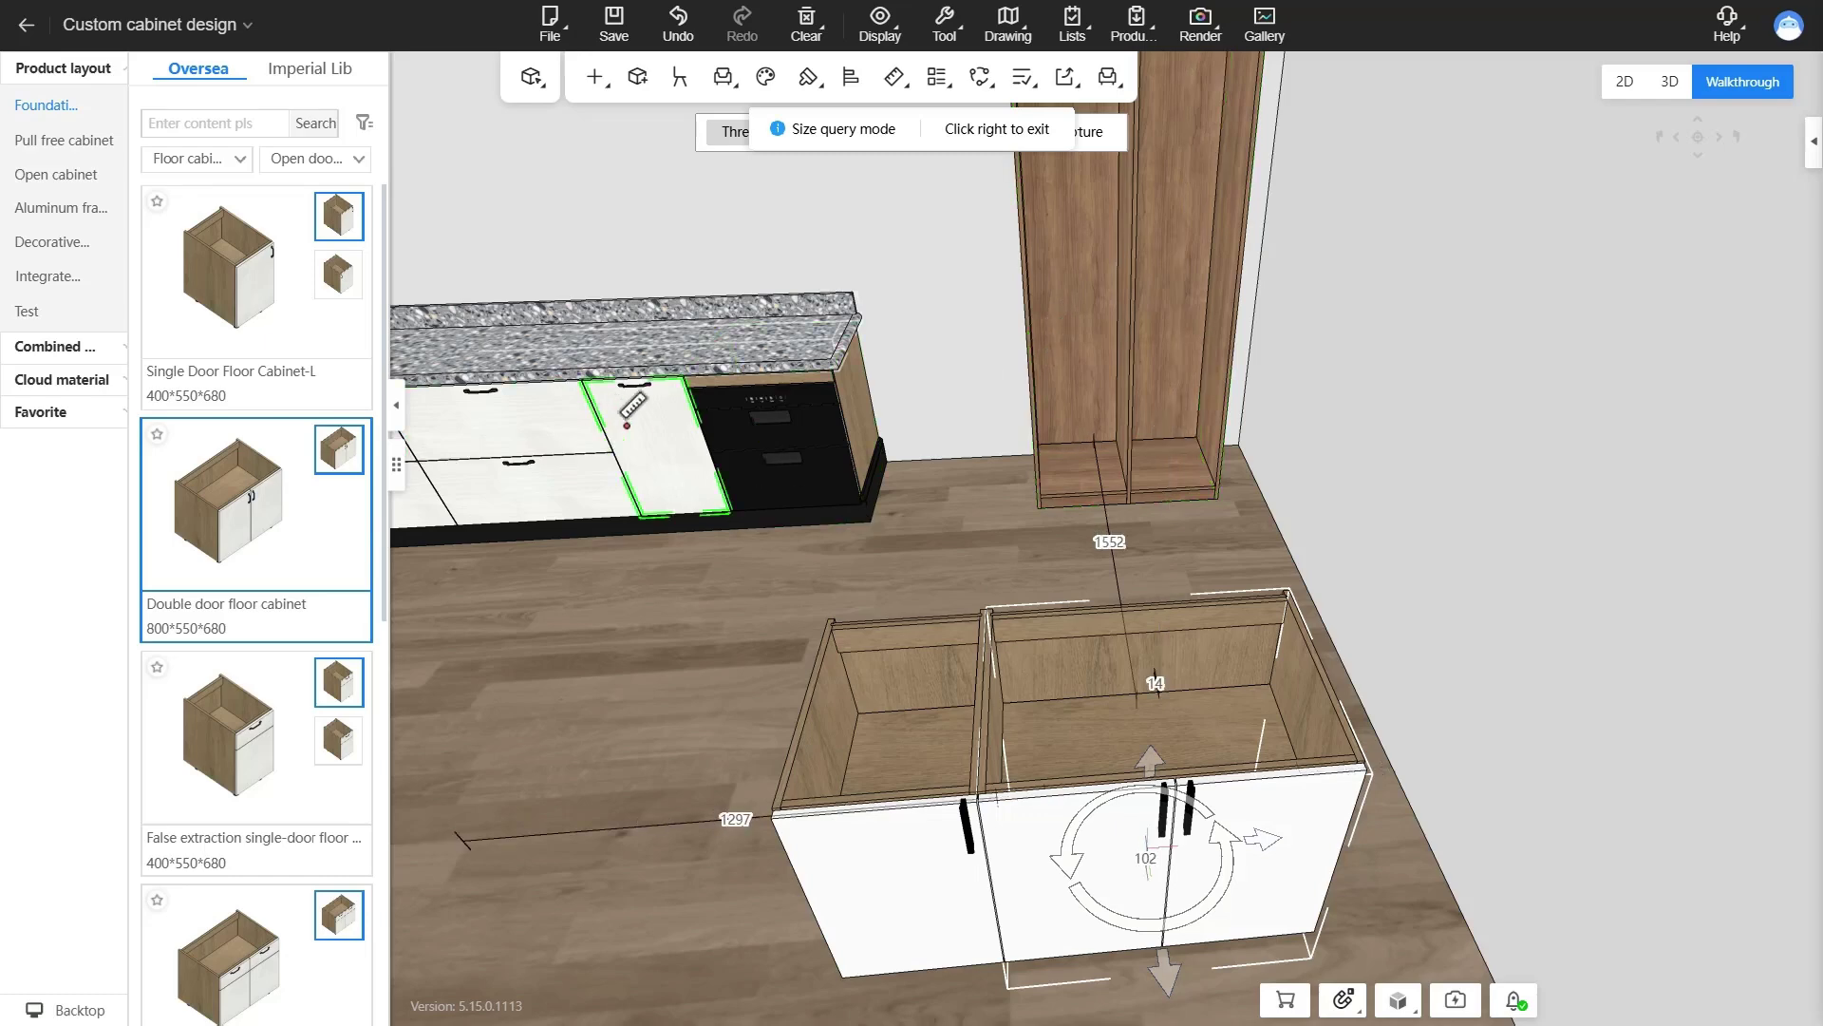
{"action": "left_click", "coordinate": [1095, 338]}
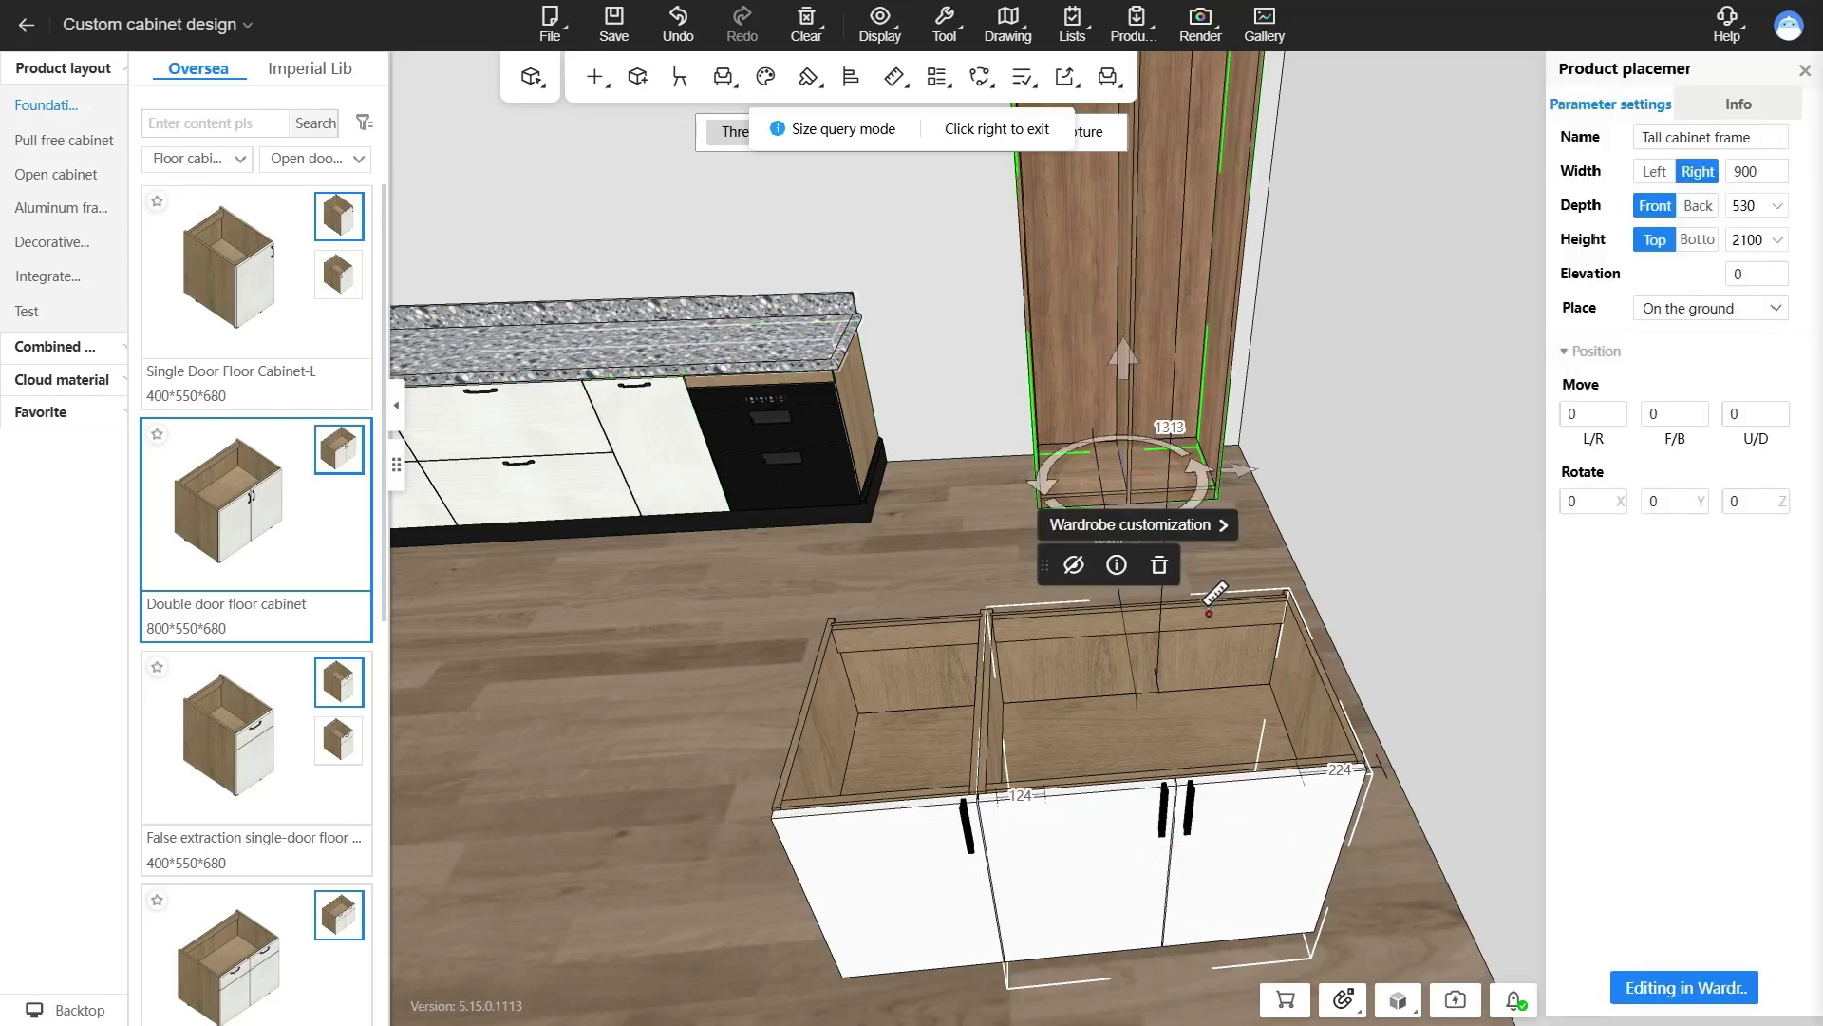
{"action": "left_click_drag", "start_coordinate": [1206, 607], "coordinate": [1114, 556]}
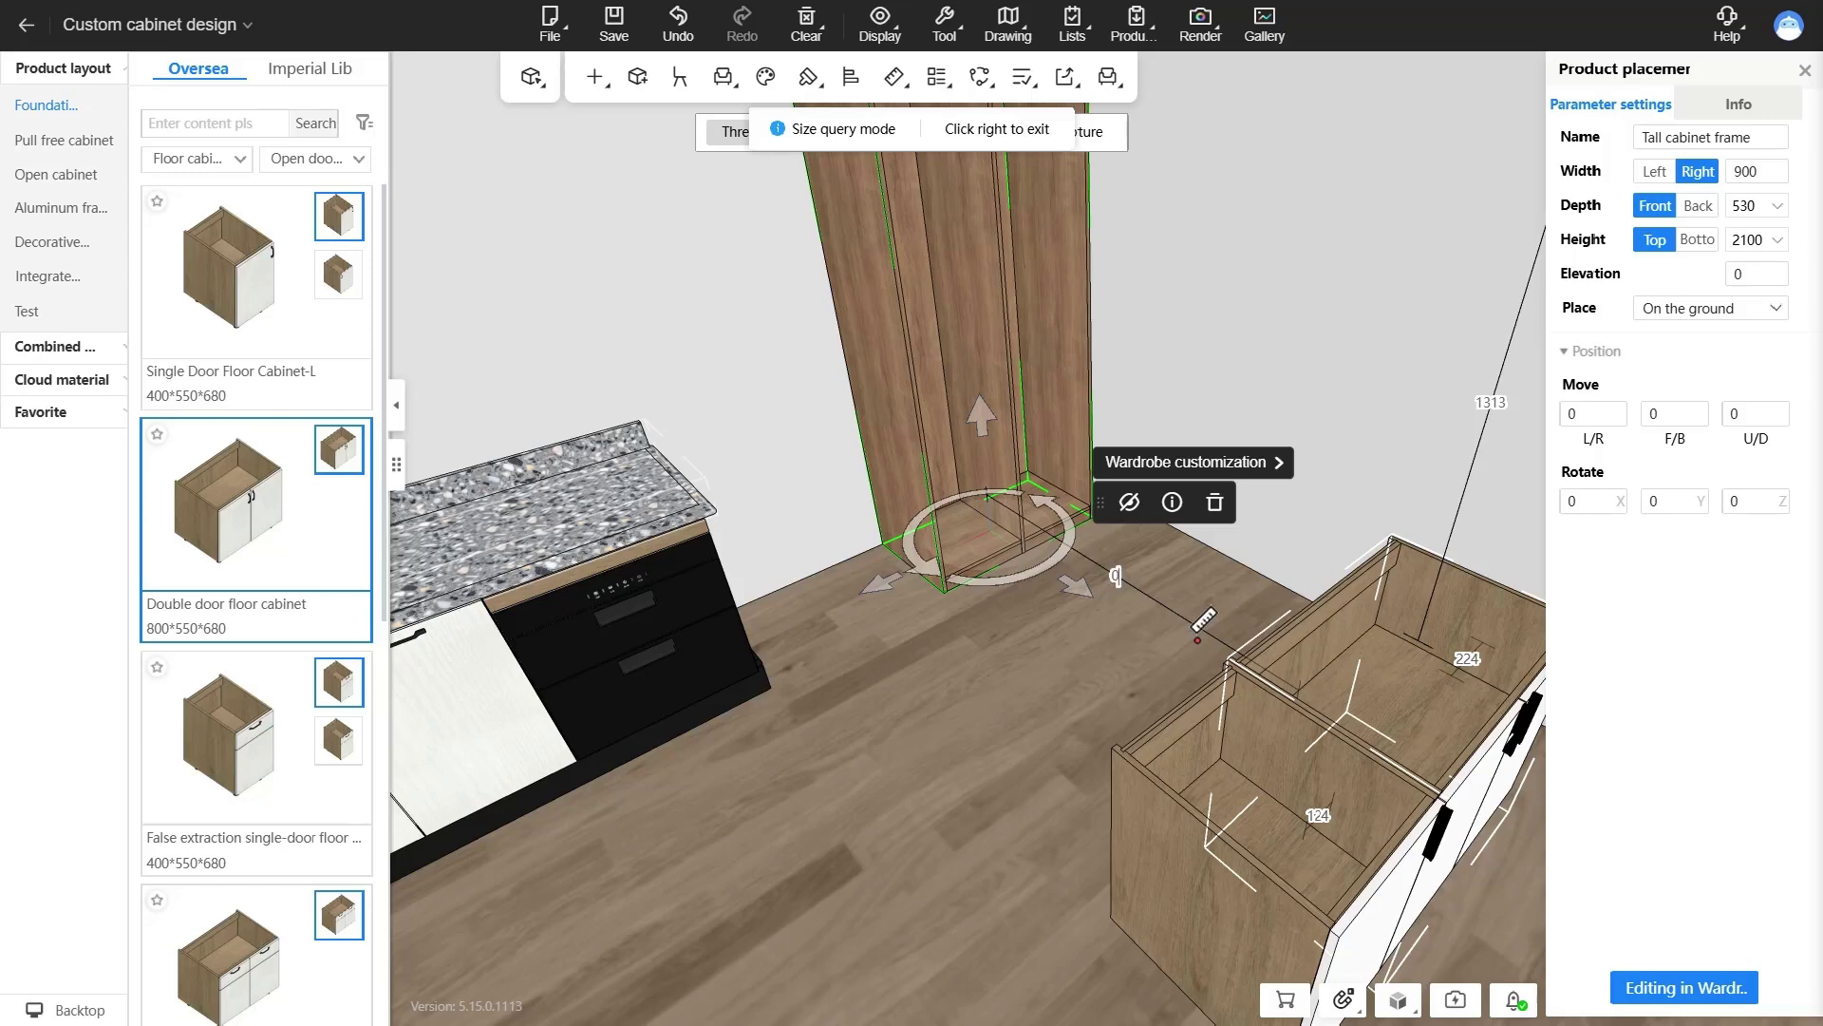
{"action": "key", "text": "Return"}
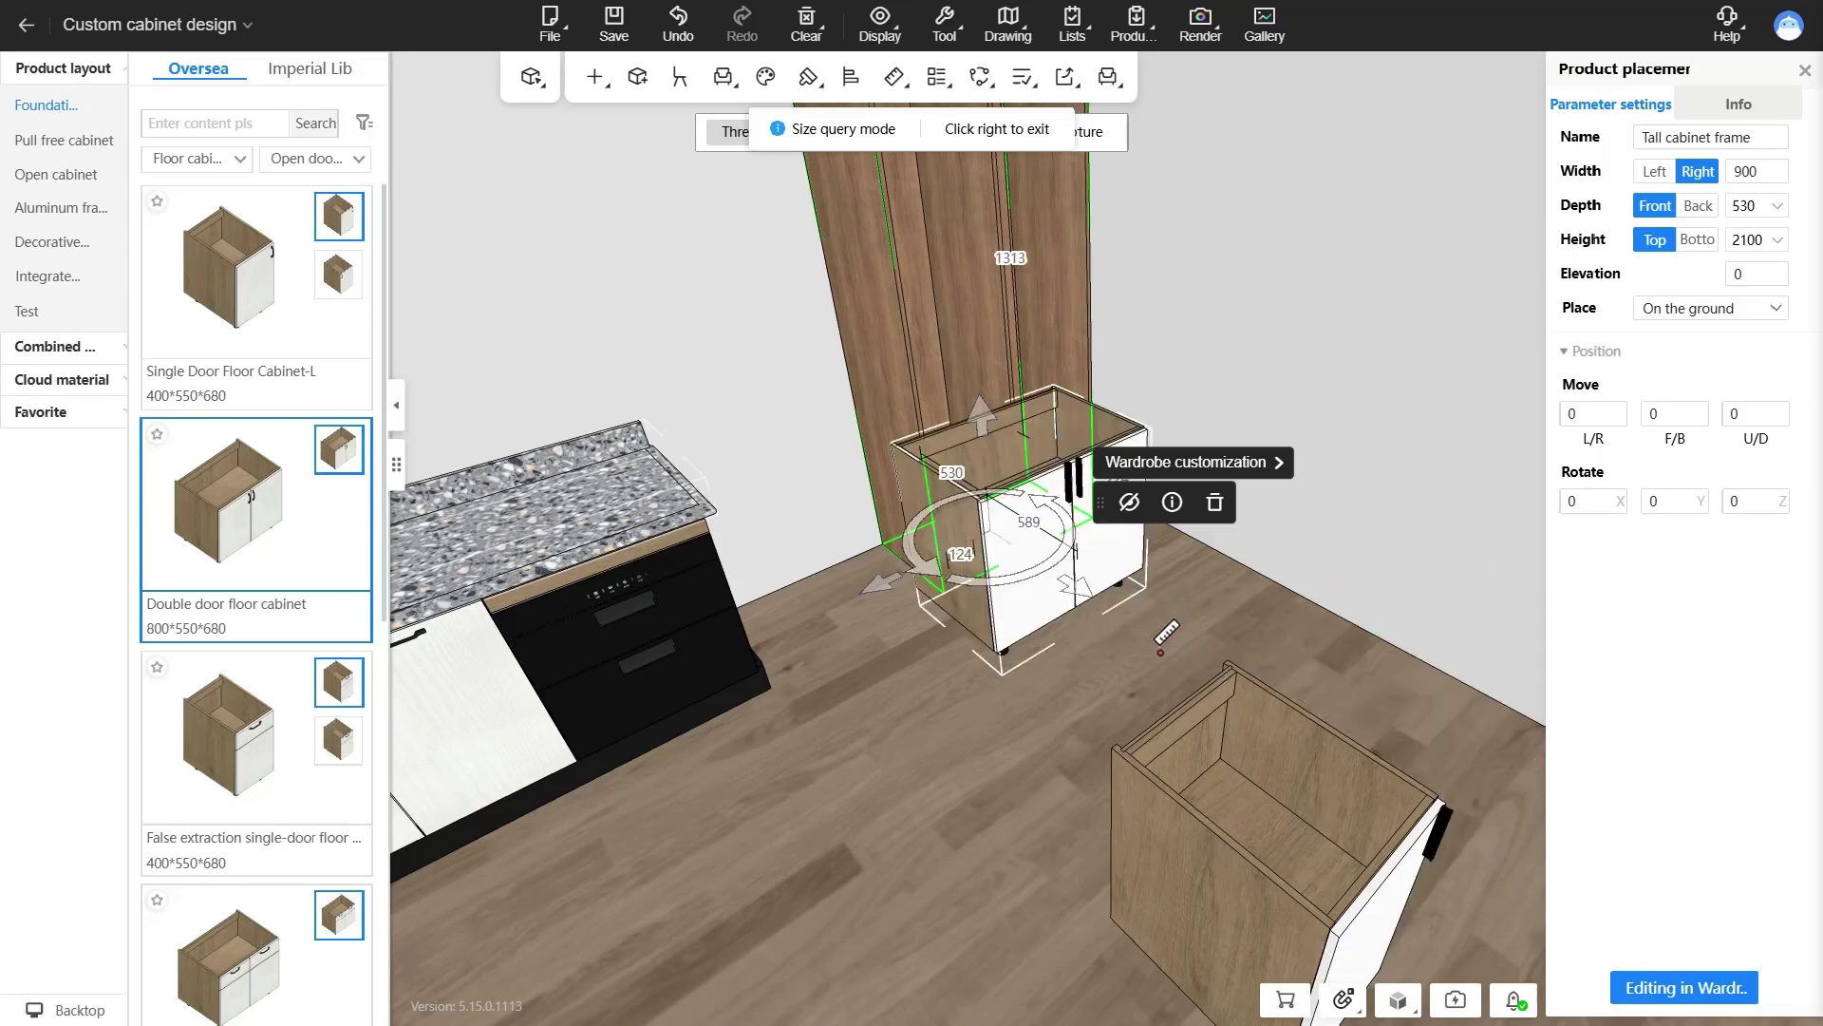
{"action": "left_click_drag", "start_coordinate": [1160, 651], "coordinate": [932, 507]}
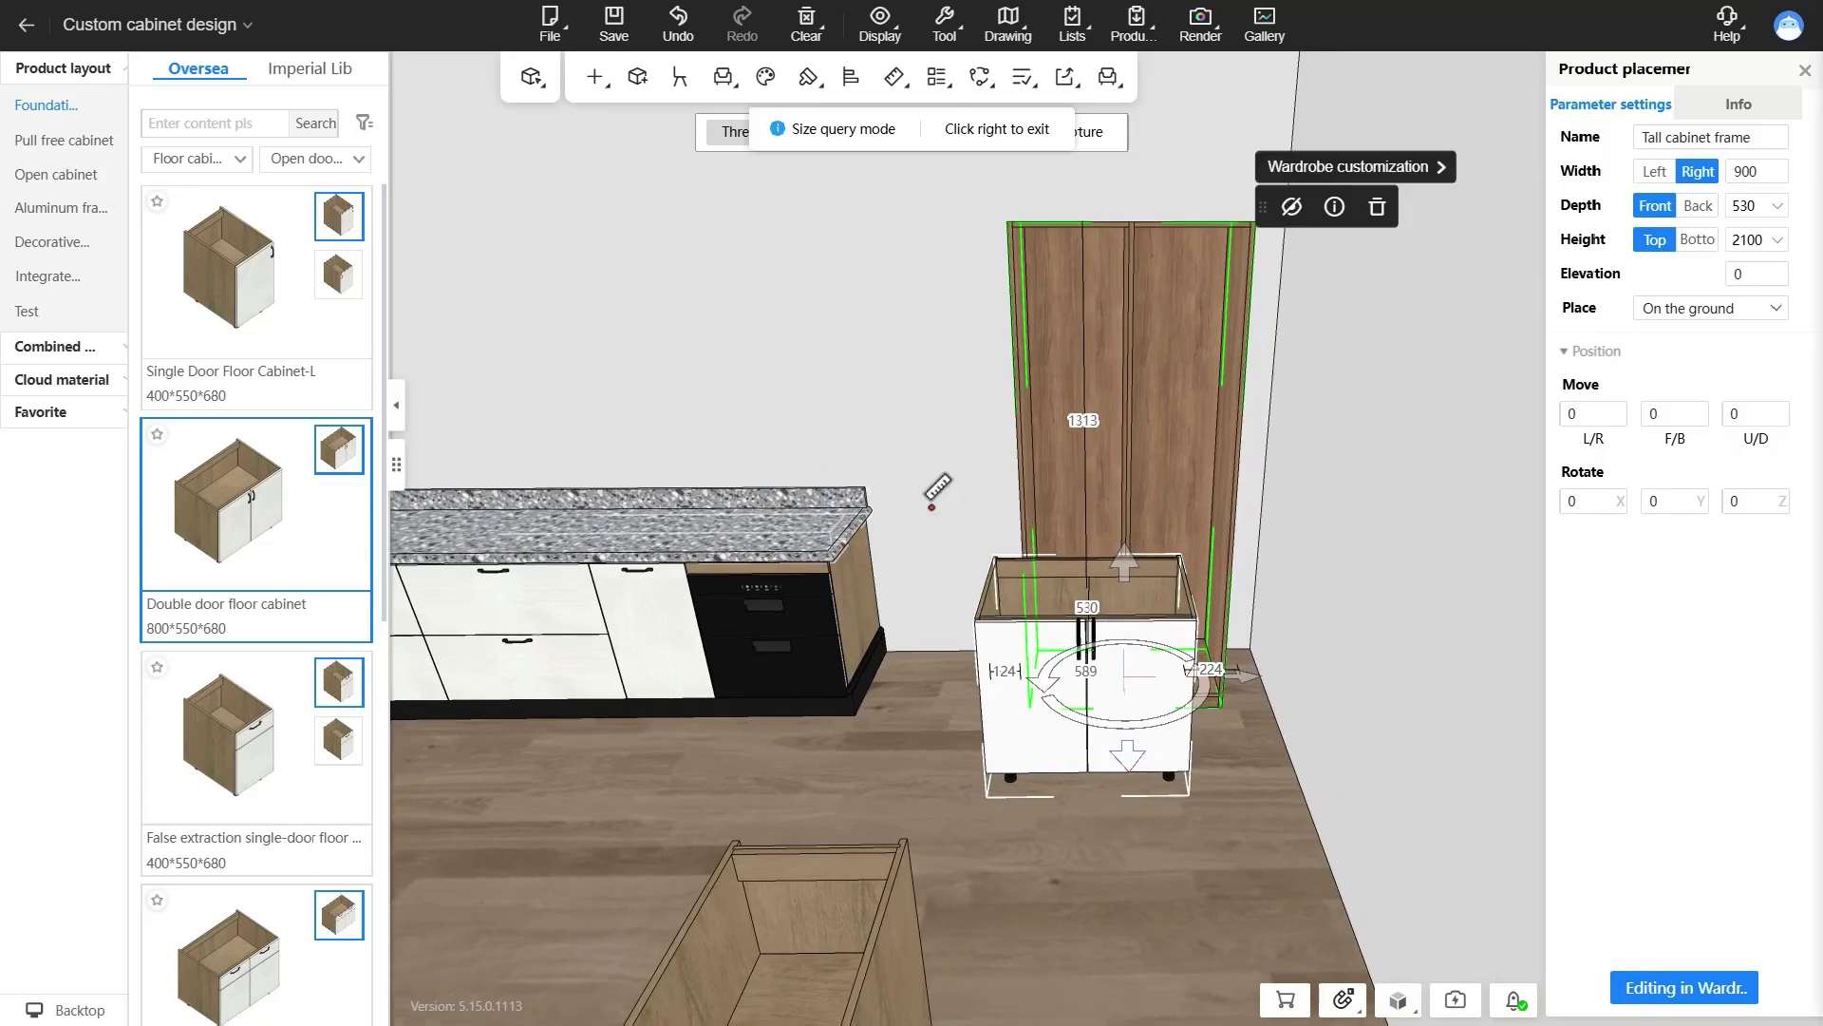
{"action": "right_click", "coordinate": [963, 496]}
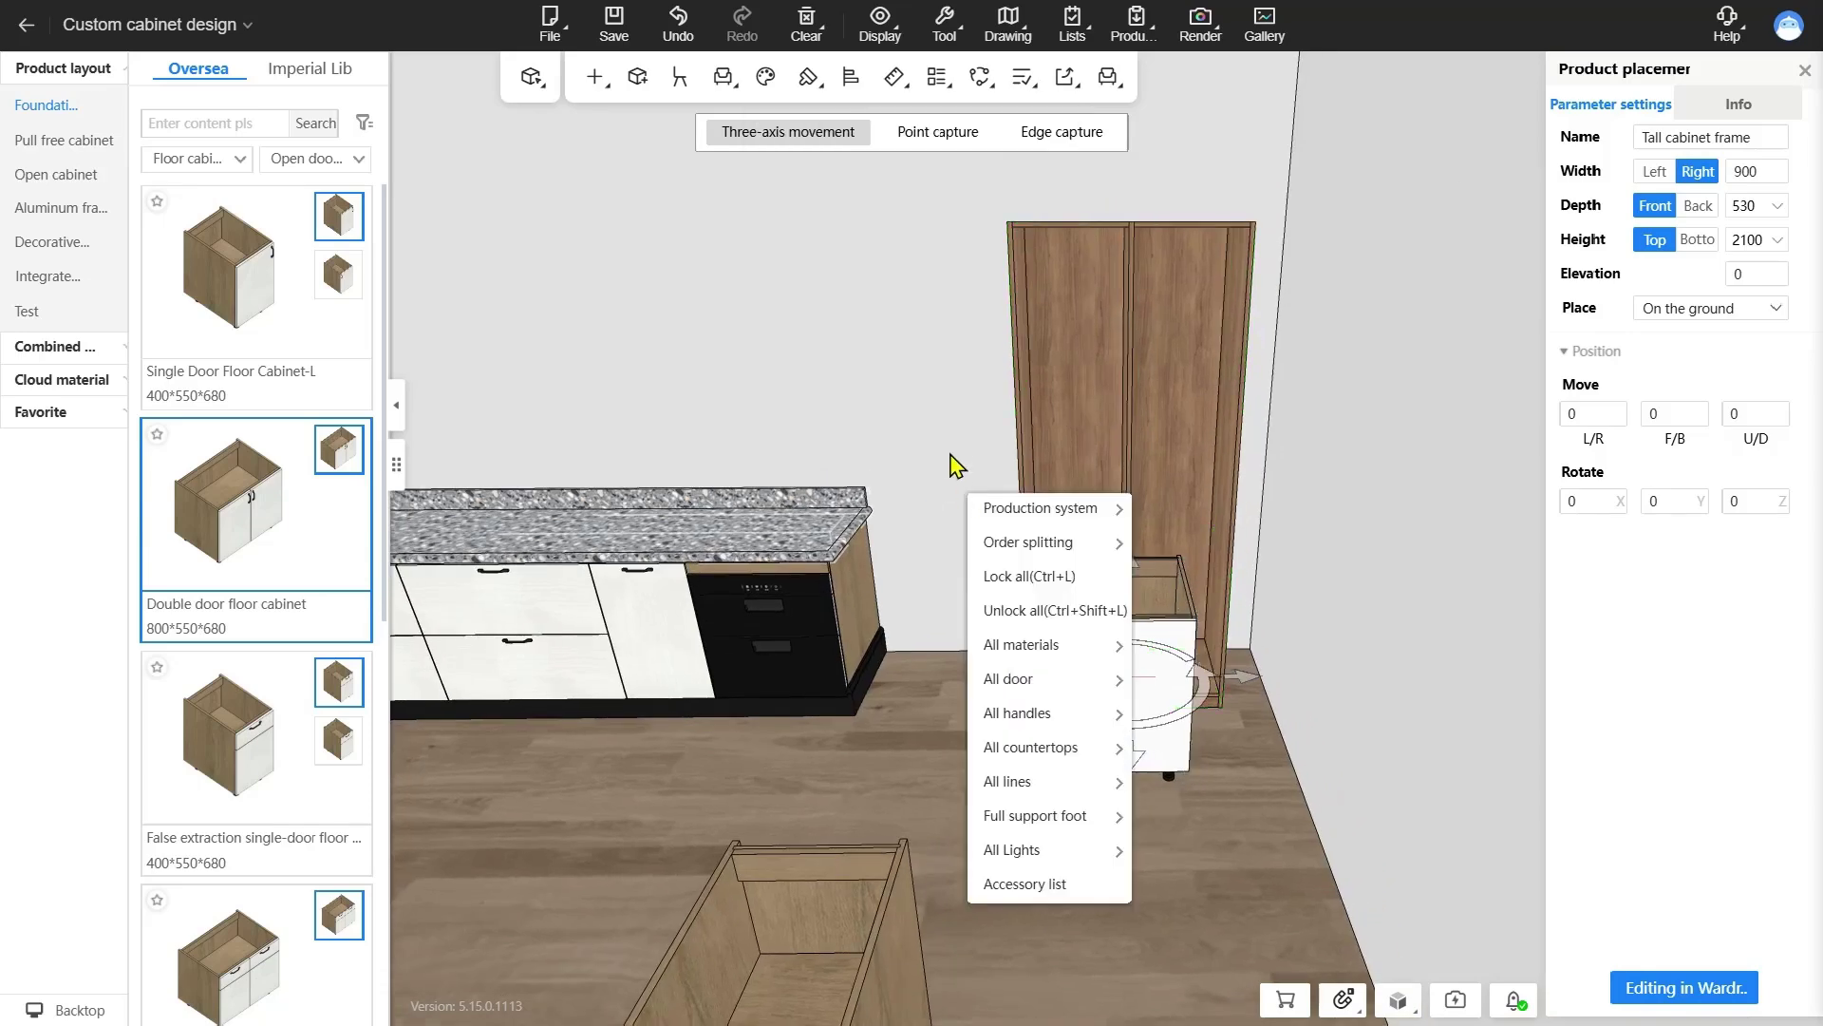
- Measure the distance between the double door cabinet's left door panel and the single door cabinet's right side panel
{"action": "left_click", "coordinate": [895, 77]}
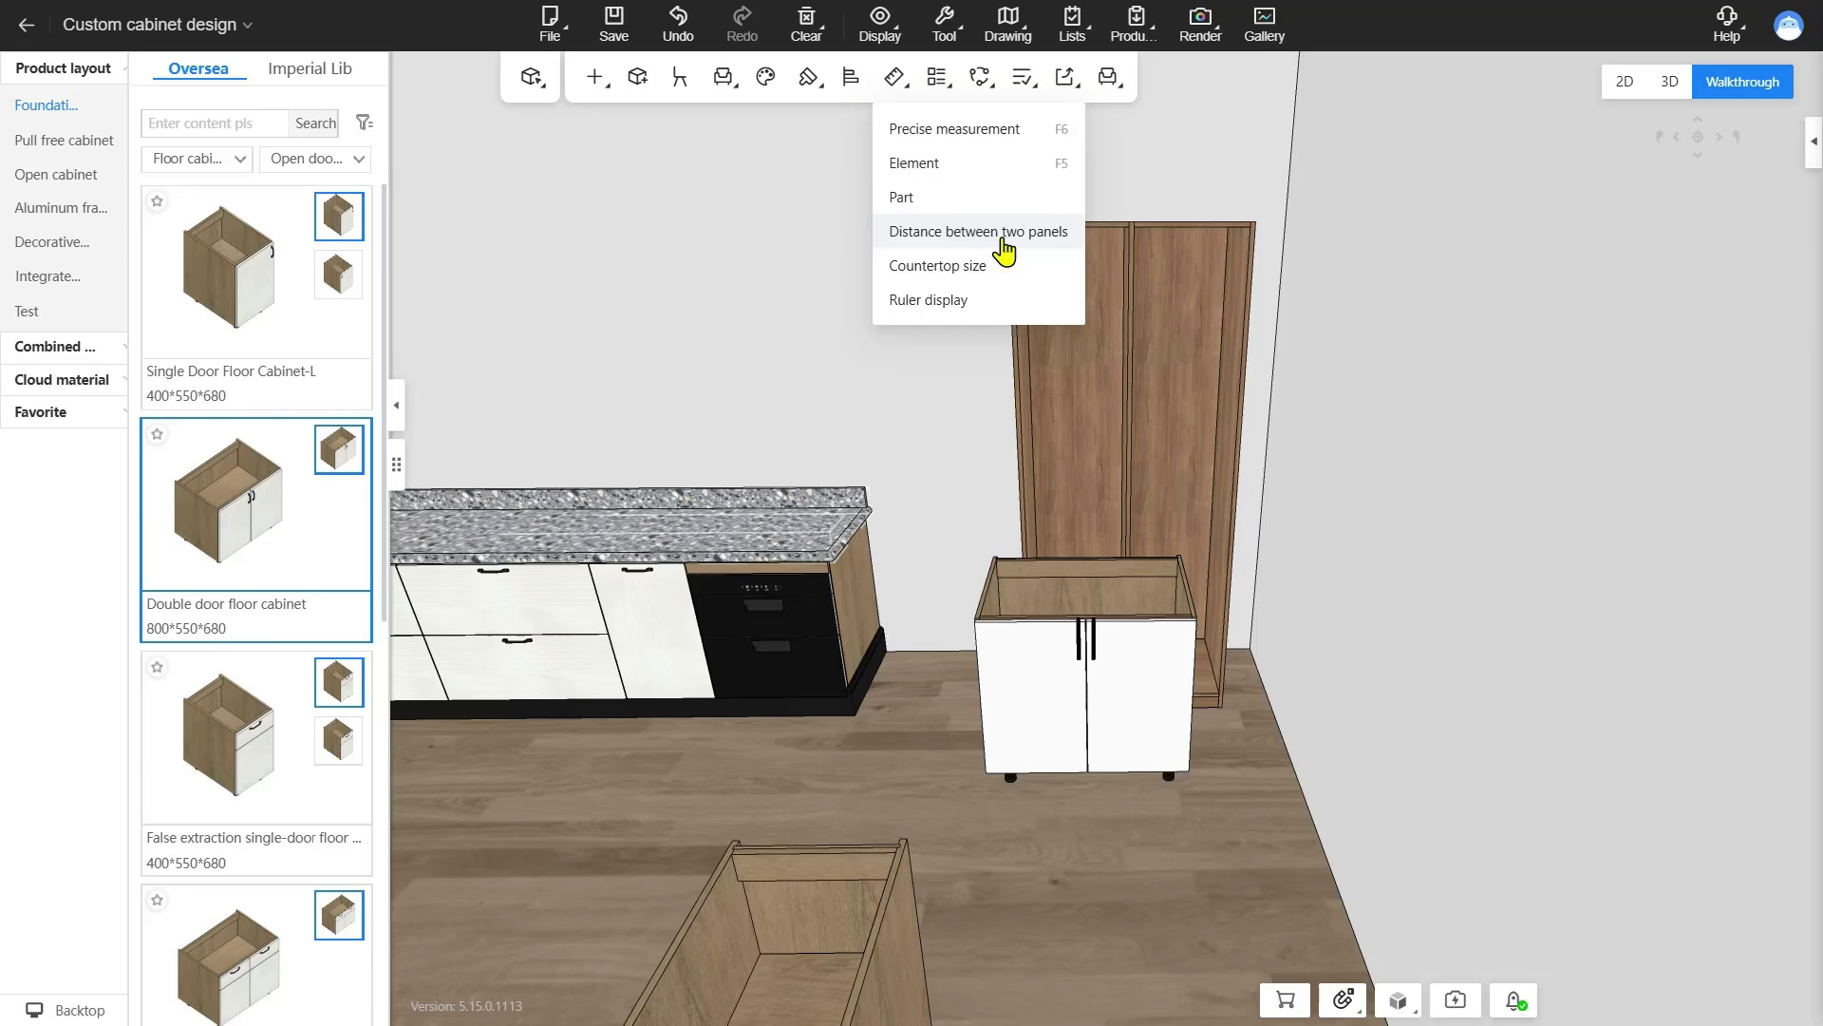
{"action": "left_click", "coordinate": [978, 231]}
{"action": "left_click", "coordinate": [1047, 661]}
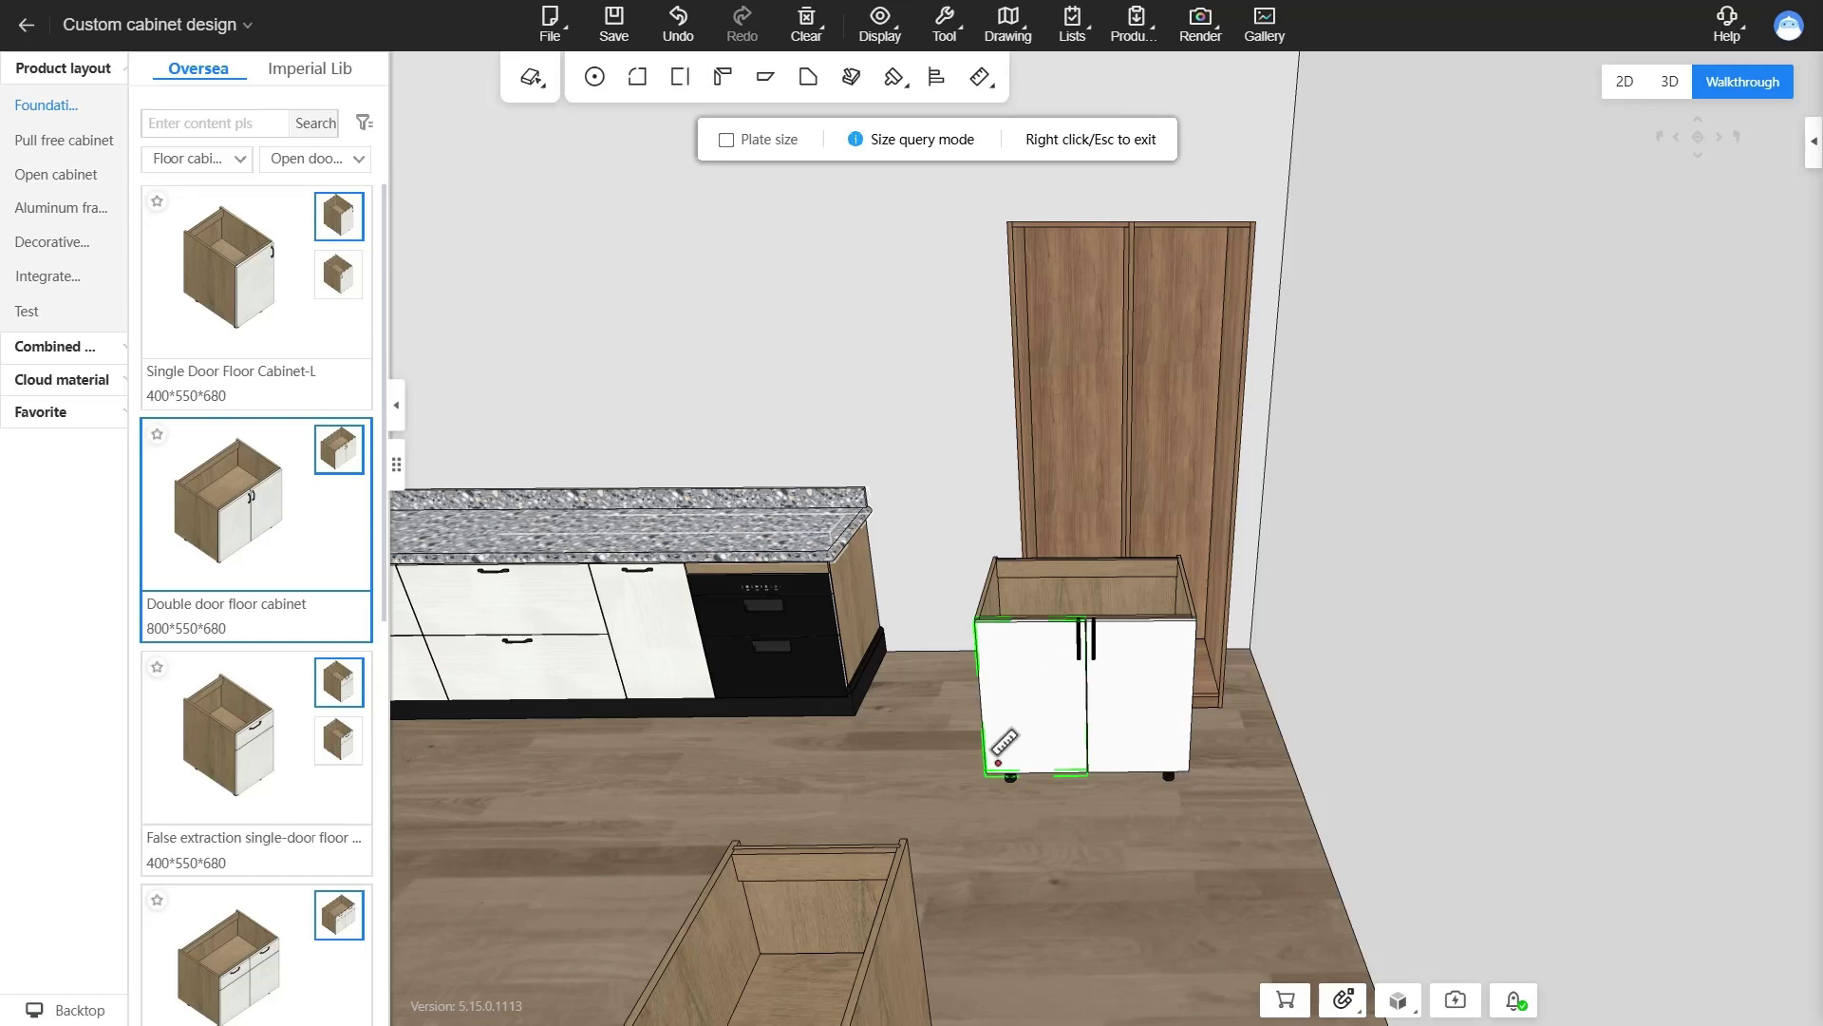
{"action": "right_click_drag", "start_coordinate": [997, 764], "coordinate": [866, 842]}
{"action": "left_click", "coordinate": [855, 784]}
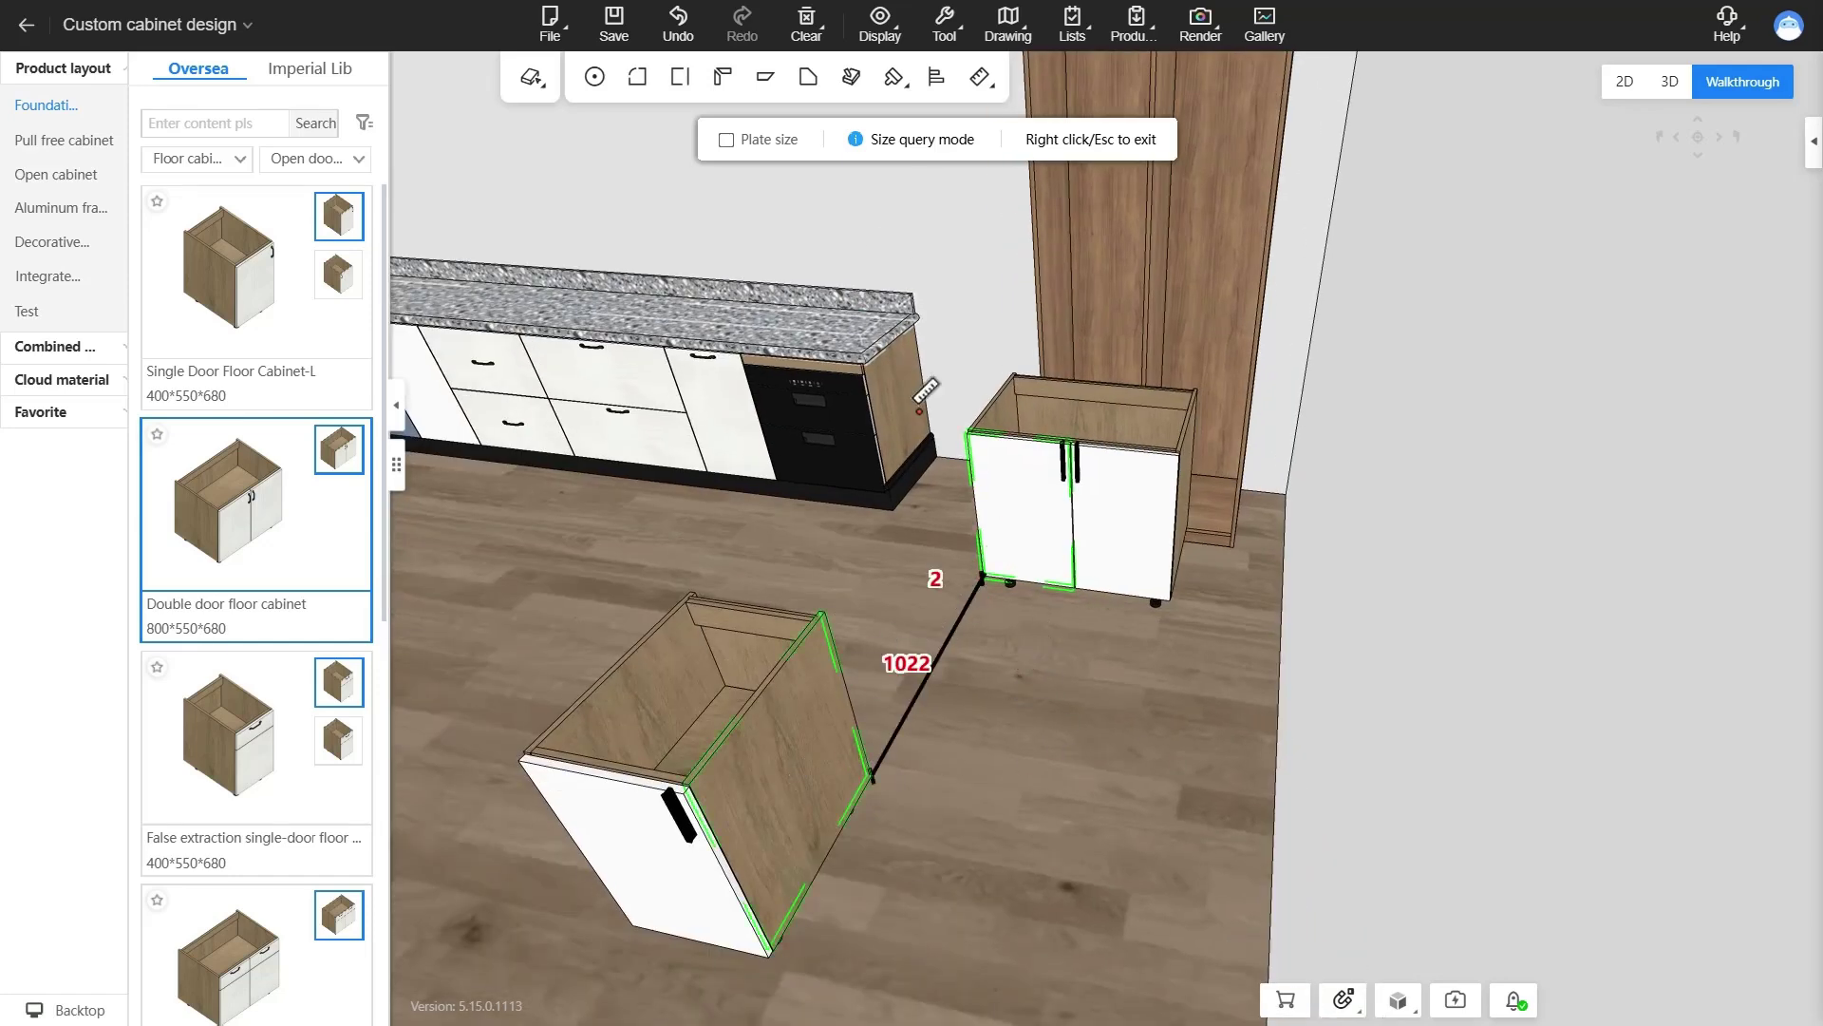
{"action": "right_click", "coordinate": [940, 232]}
{"action": "left_click", "coordinate": [978, 220]}
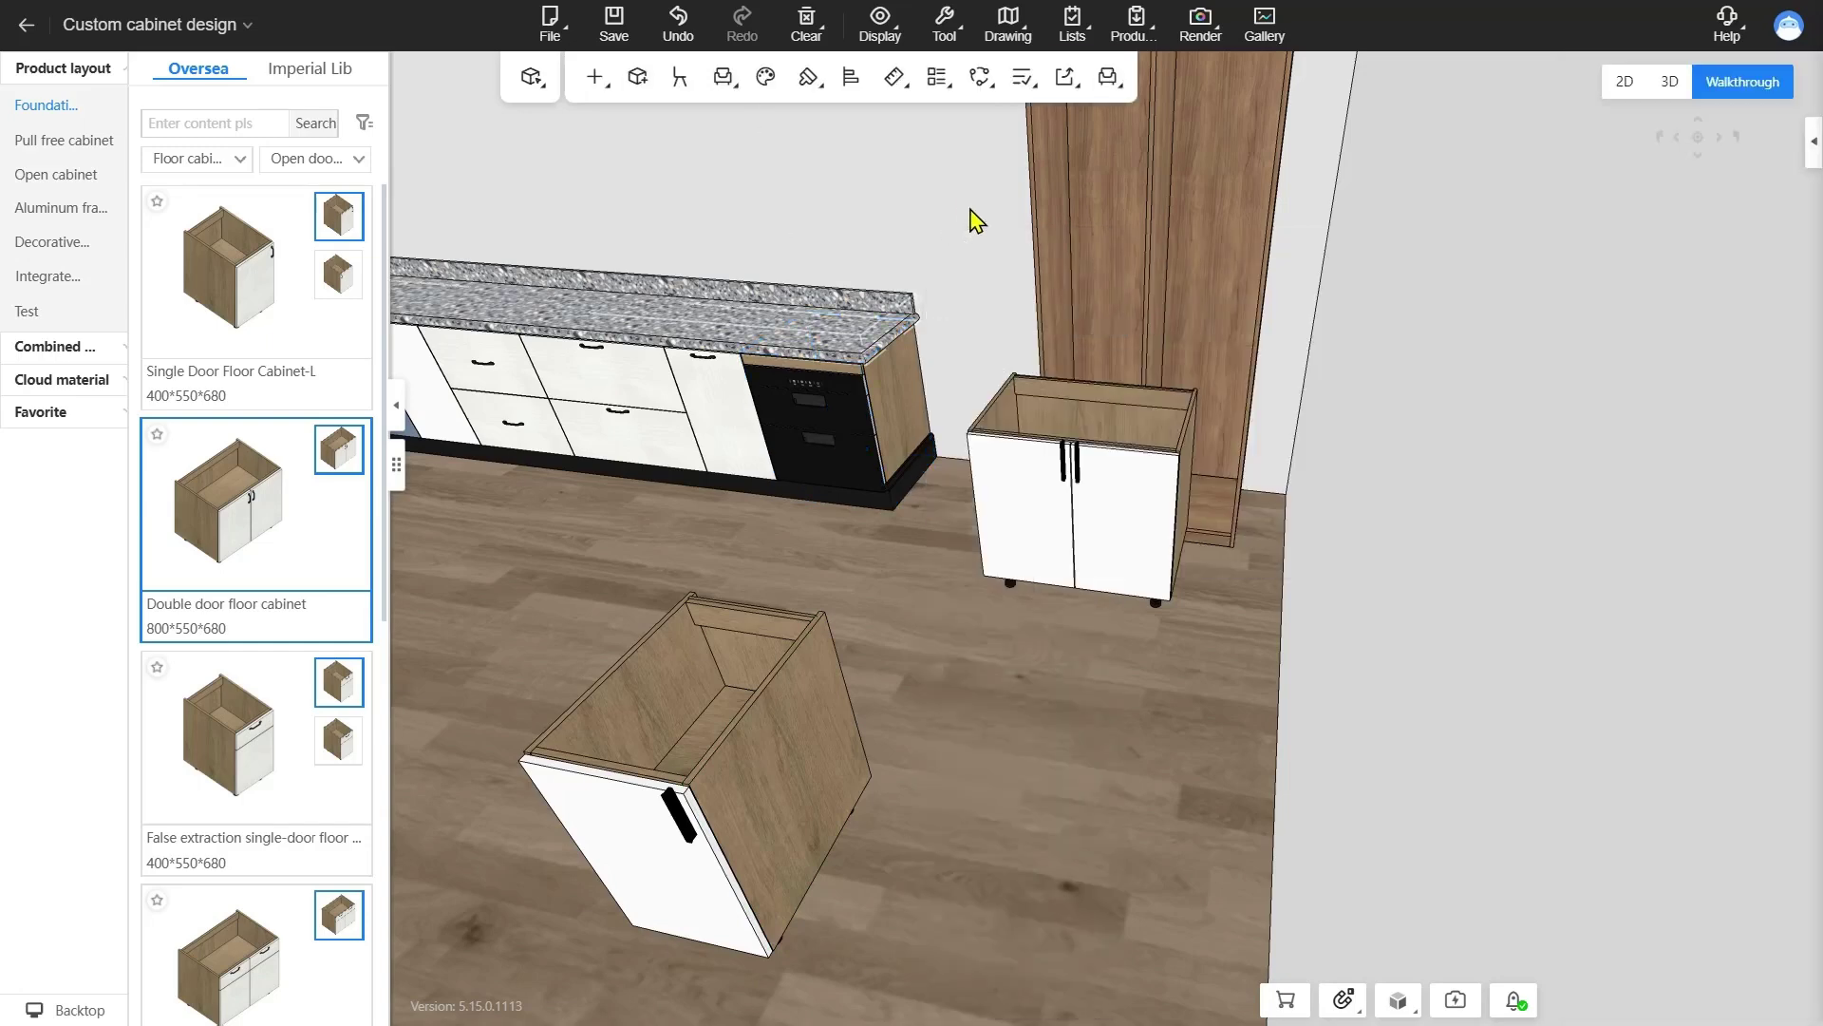
- Display the countertop's dimensions with the Countertop size measurement
{"action": "left_click", "coordinate": [894, 80]}
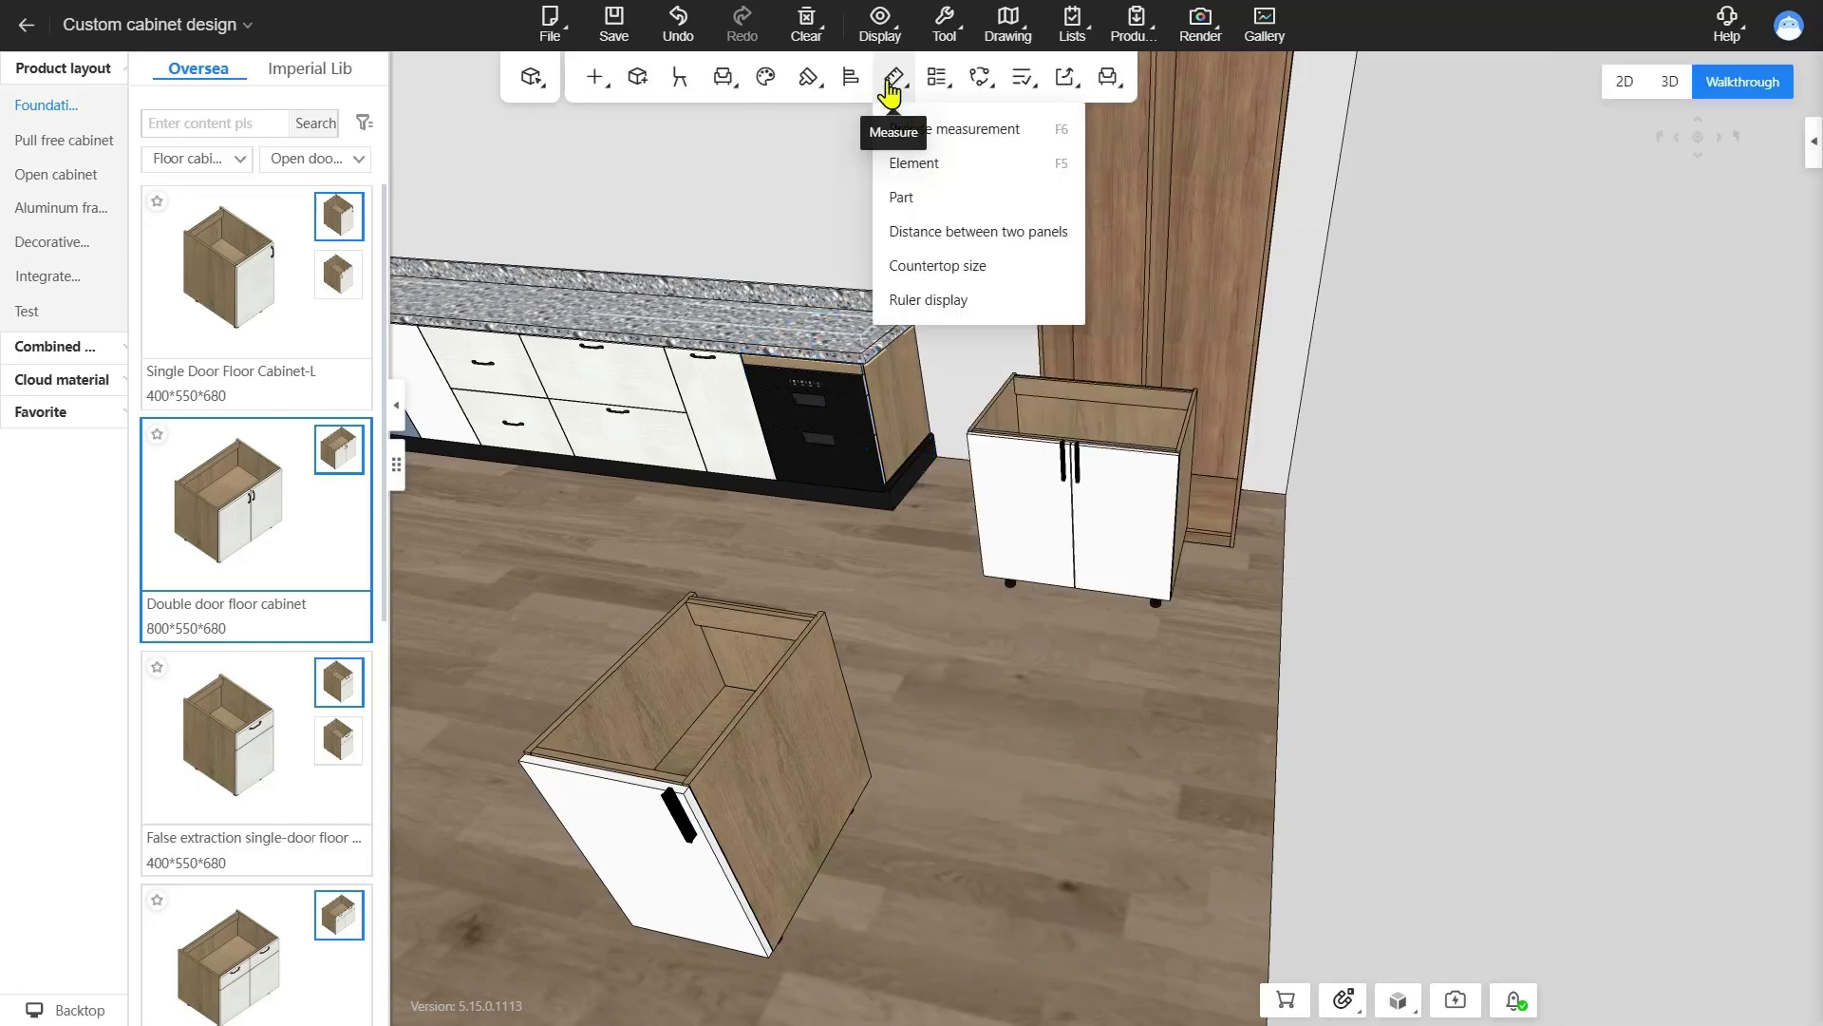
{"action": "left_click", "coordinate": [998, 274]}
{"action": "right_click_drag", "start_coordinate": [845, 255], "coordinate": [1063, 272]}
{"action": "left_click", "coordinate": [895, 80]}
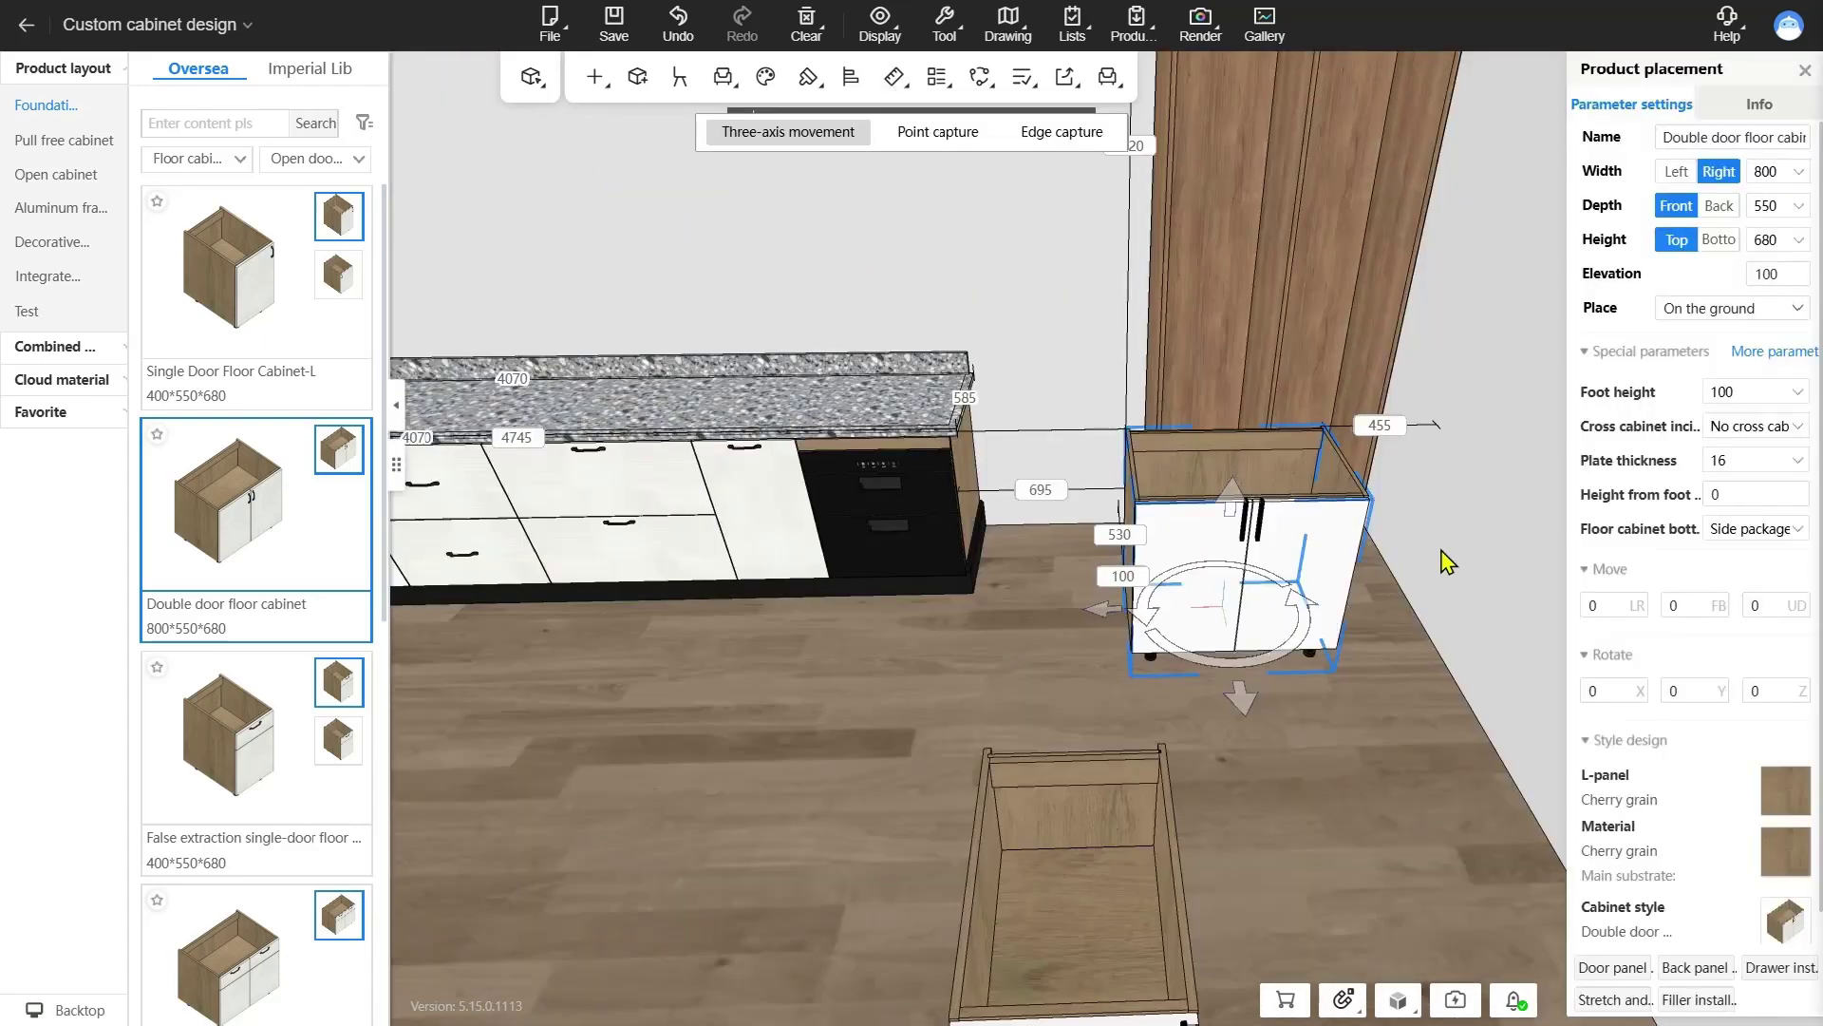
{"action": "left_click", "coordinate": [1442, 551]}
- Open all the cabinet doors and drawers to expose the double door floor cabinet's interior
{"action": "key", "text": "o"}
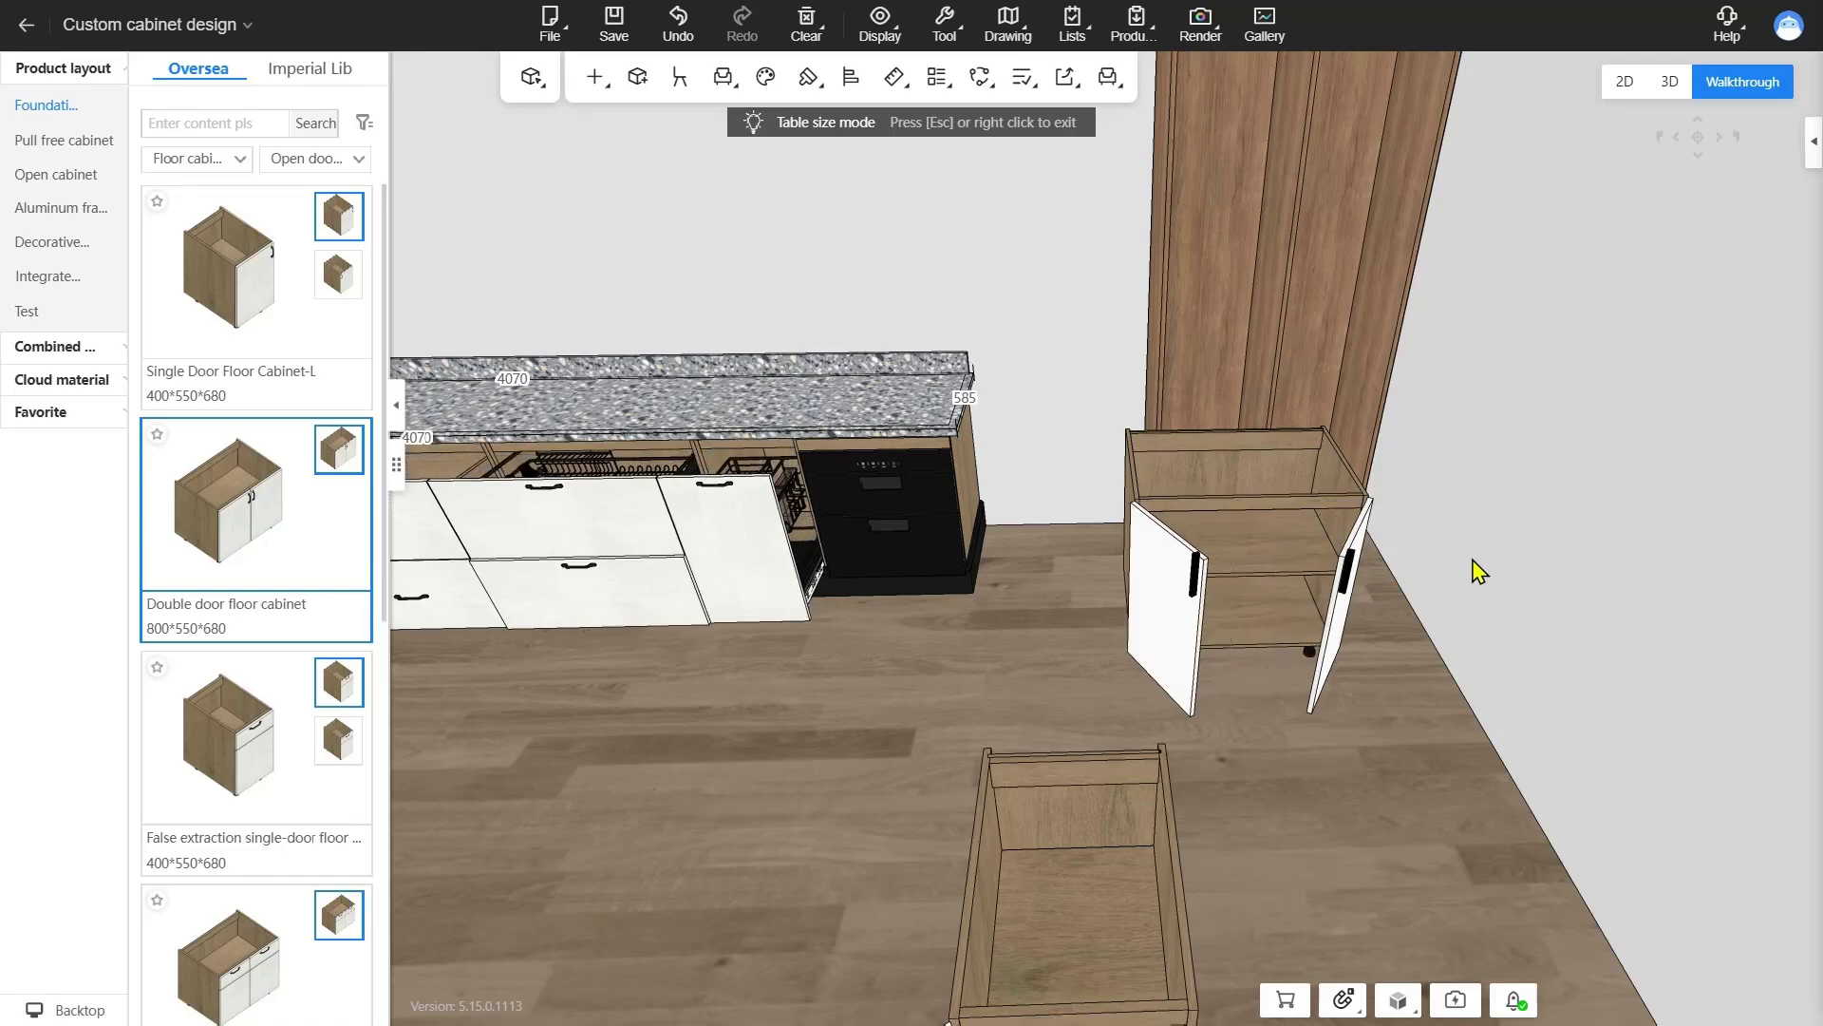
{"action": "scroll", "coordinate": [1455, 559], "scroll_direction": "up", "scroll_amount": 3}
{"action": "scroll", "coordinate": [1453, 562], "scroll_direction": "up", "scroll_amount": 5}
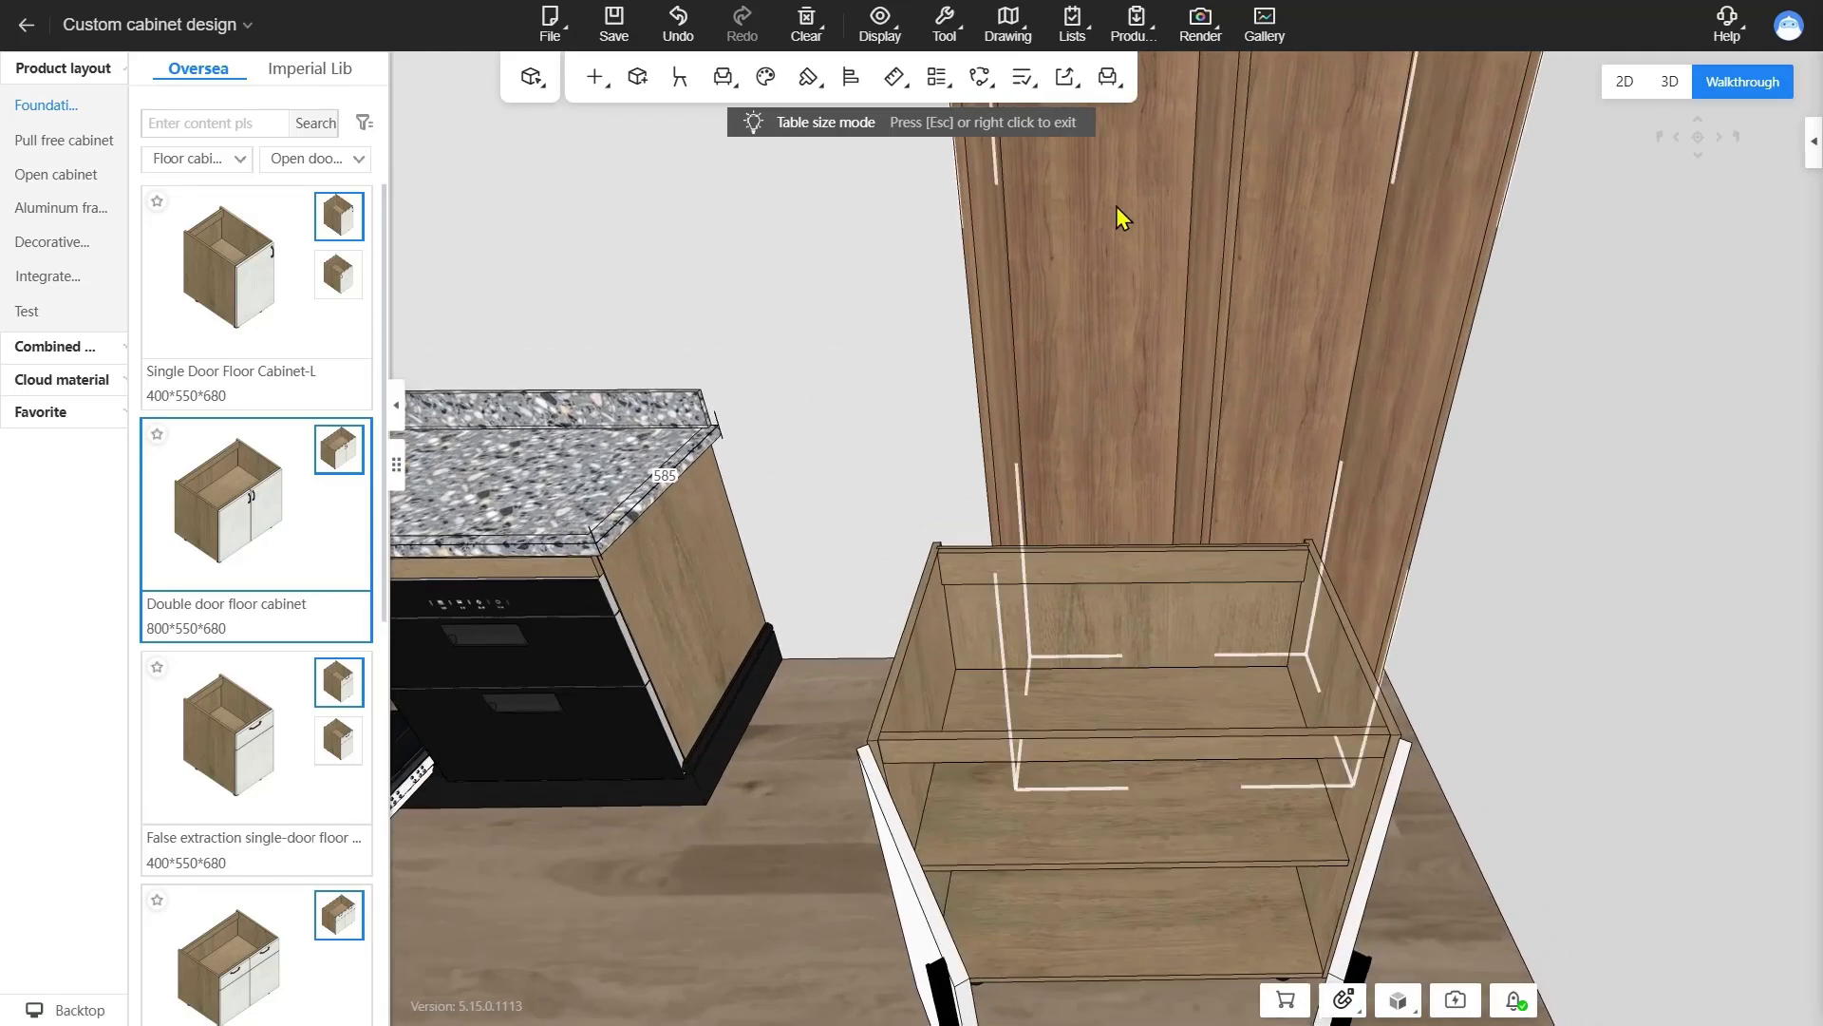
- Show the double door floor cabinet's unit dimensions and its interior space dimensions with Ruler display
{"action": "mouse_move", "coordinate": [914, 102]}
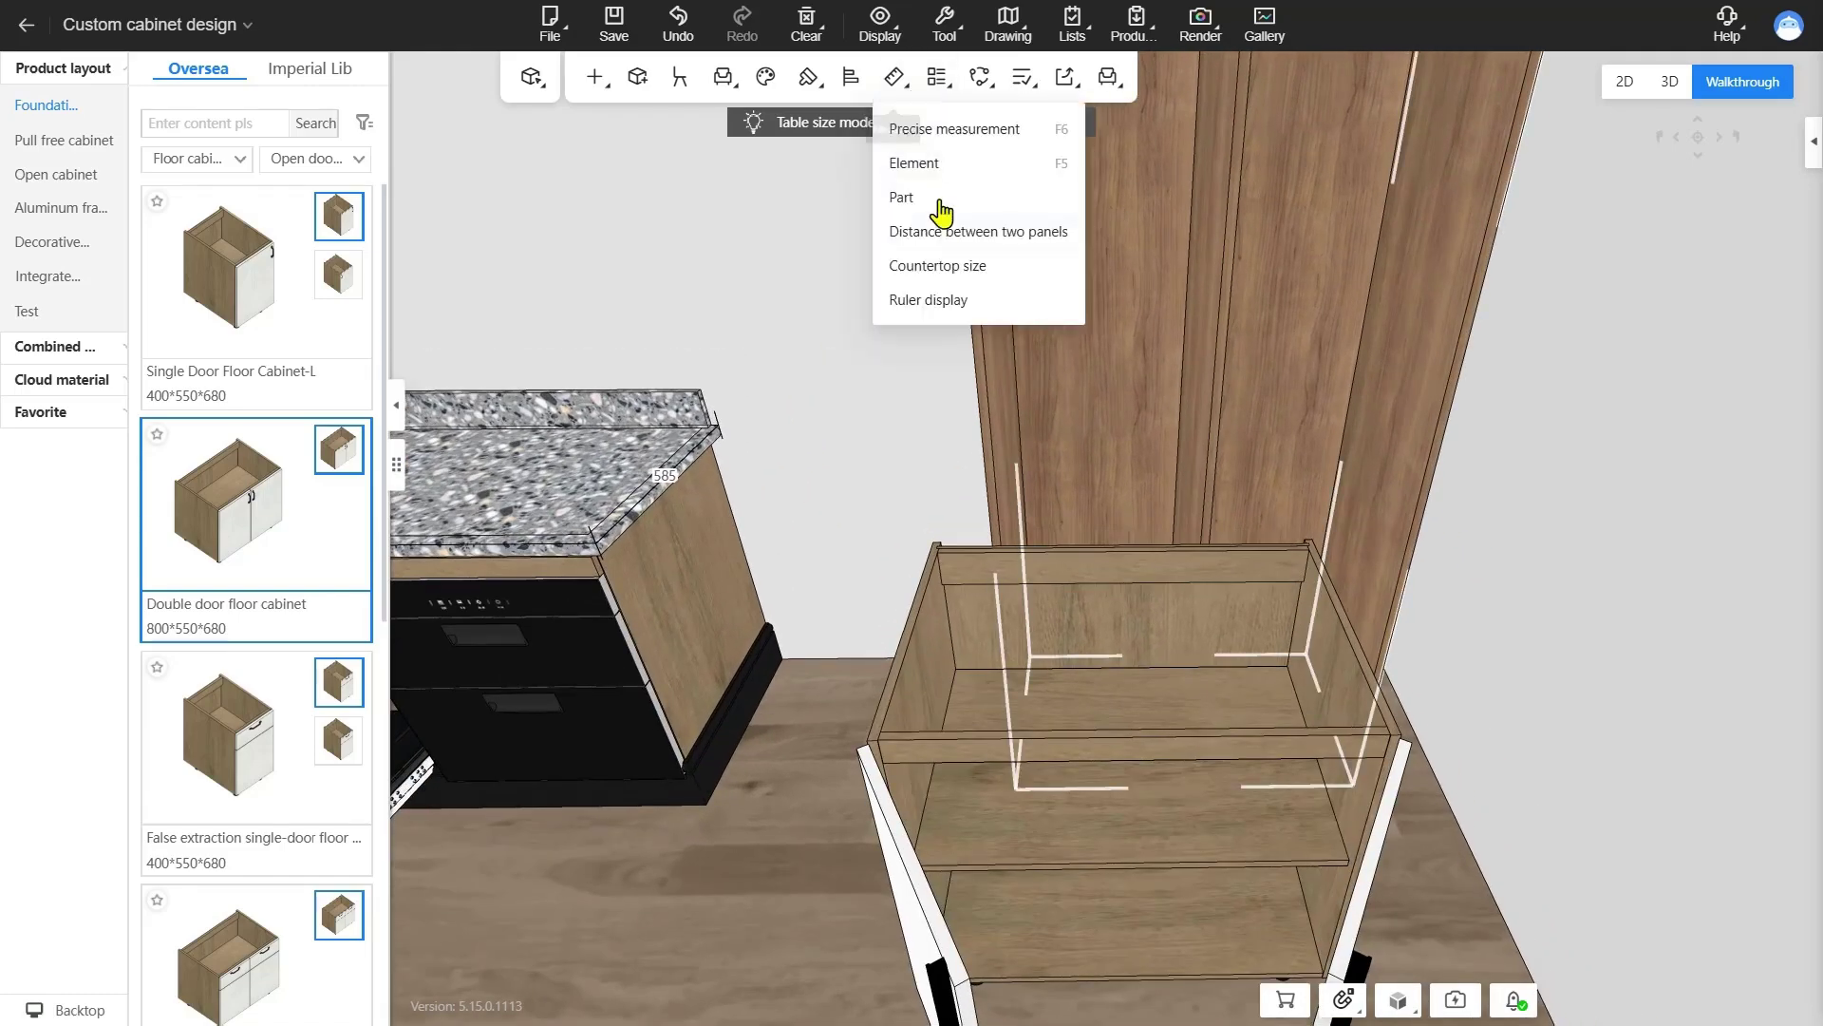
{"action": "left_click", "coordinate": [940, 298]}
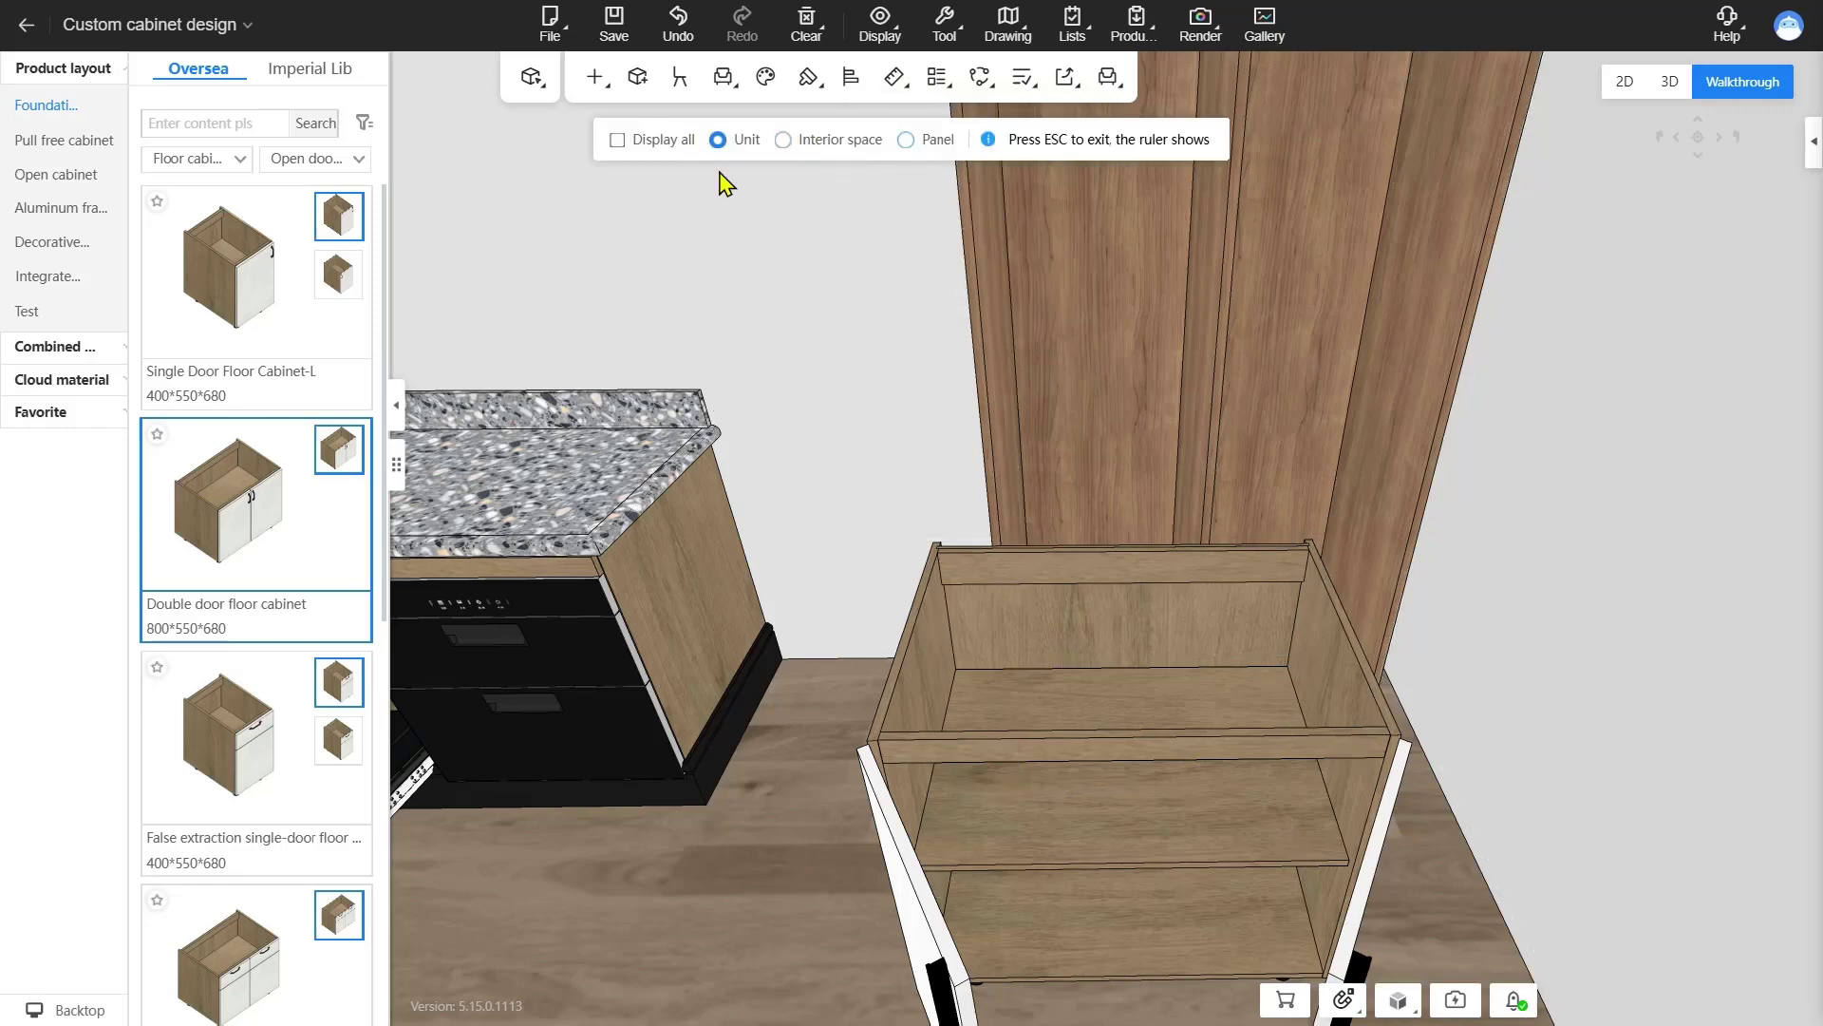
{"action": "left_click", "coordinate": [1074, 637]}
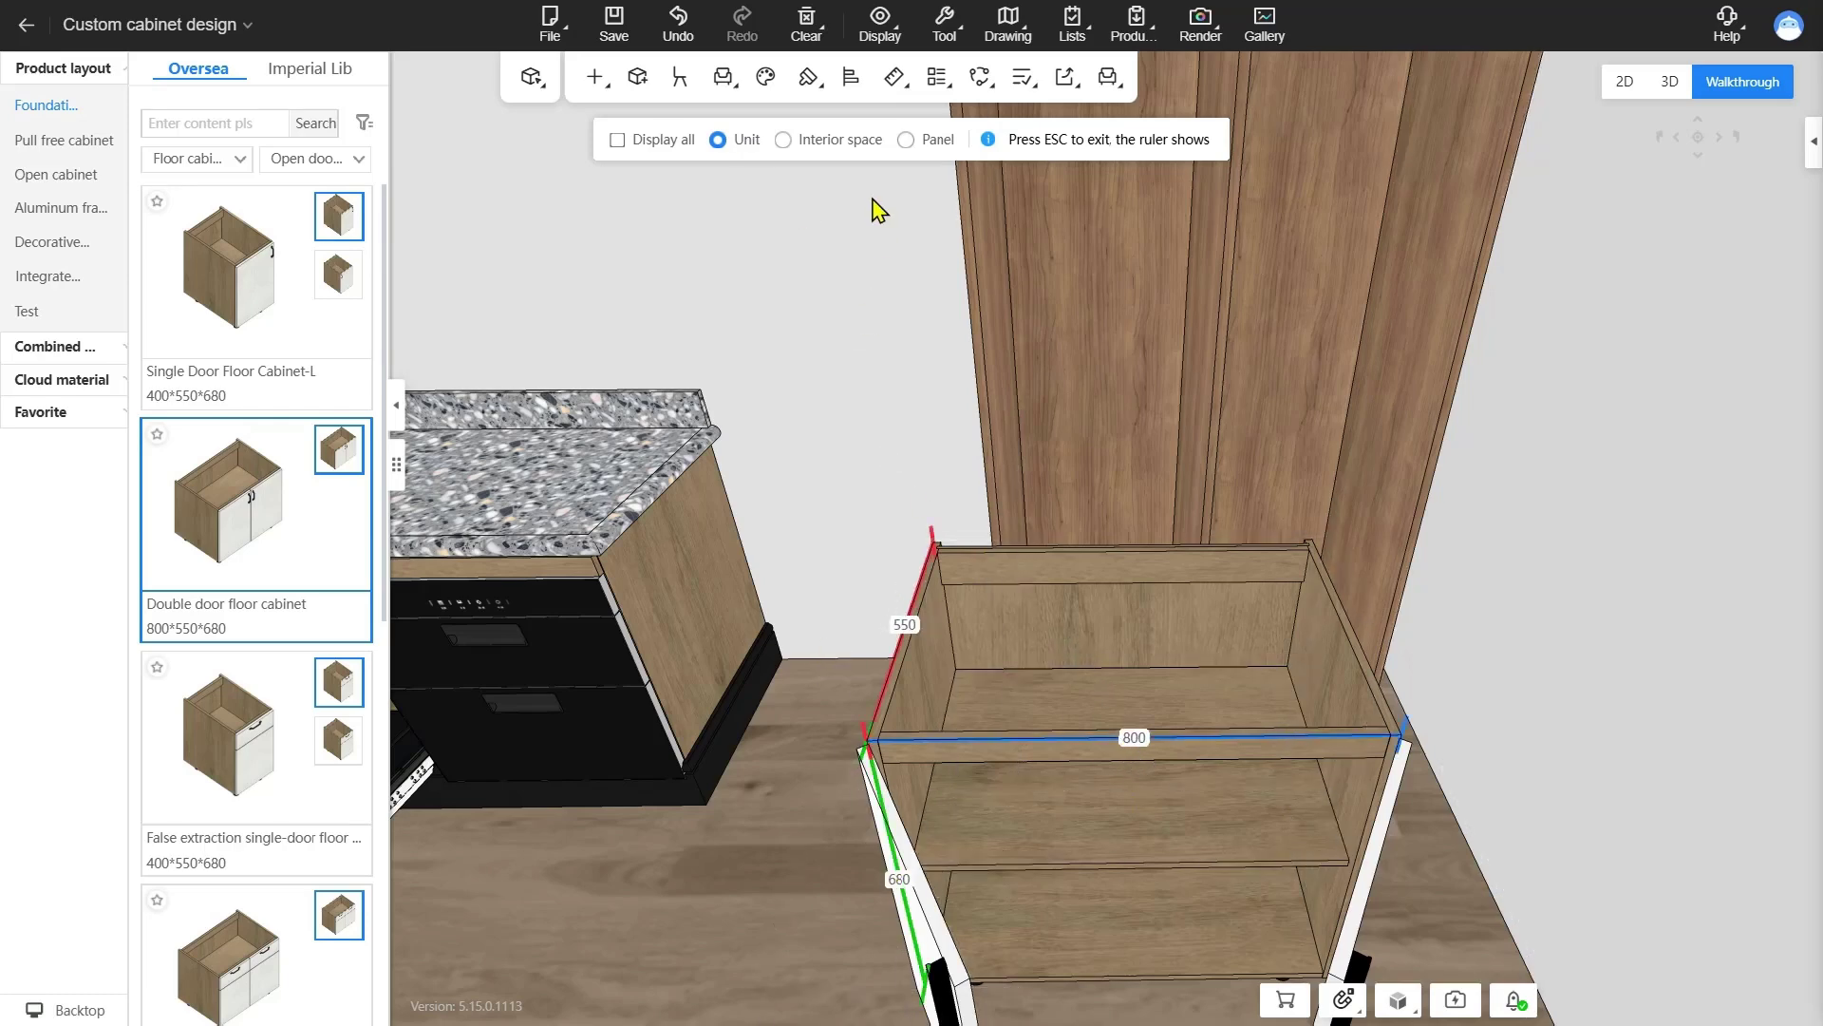
{"action": "left_click", "coordinate": [860, 150]}
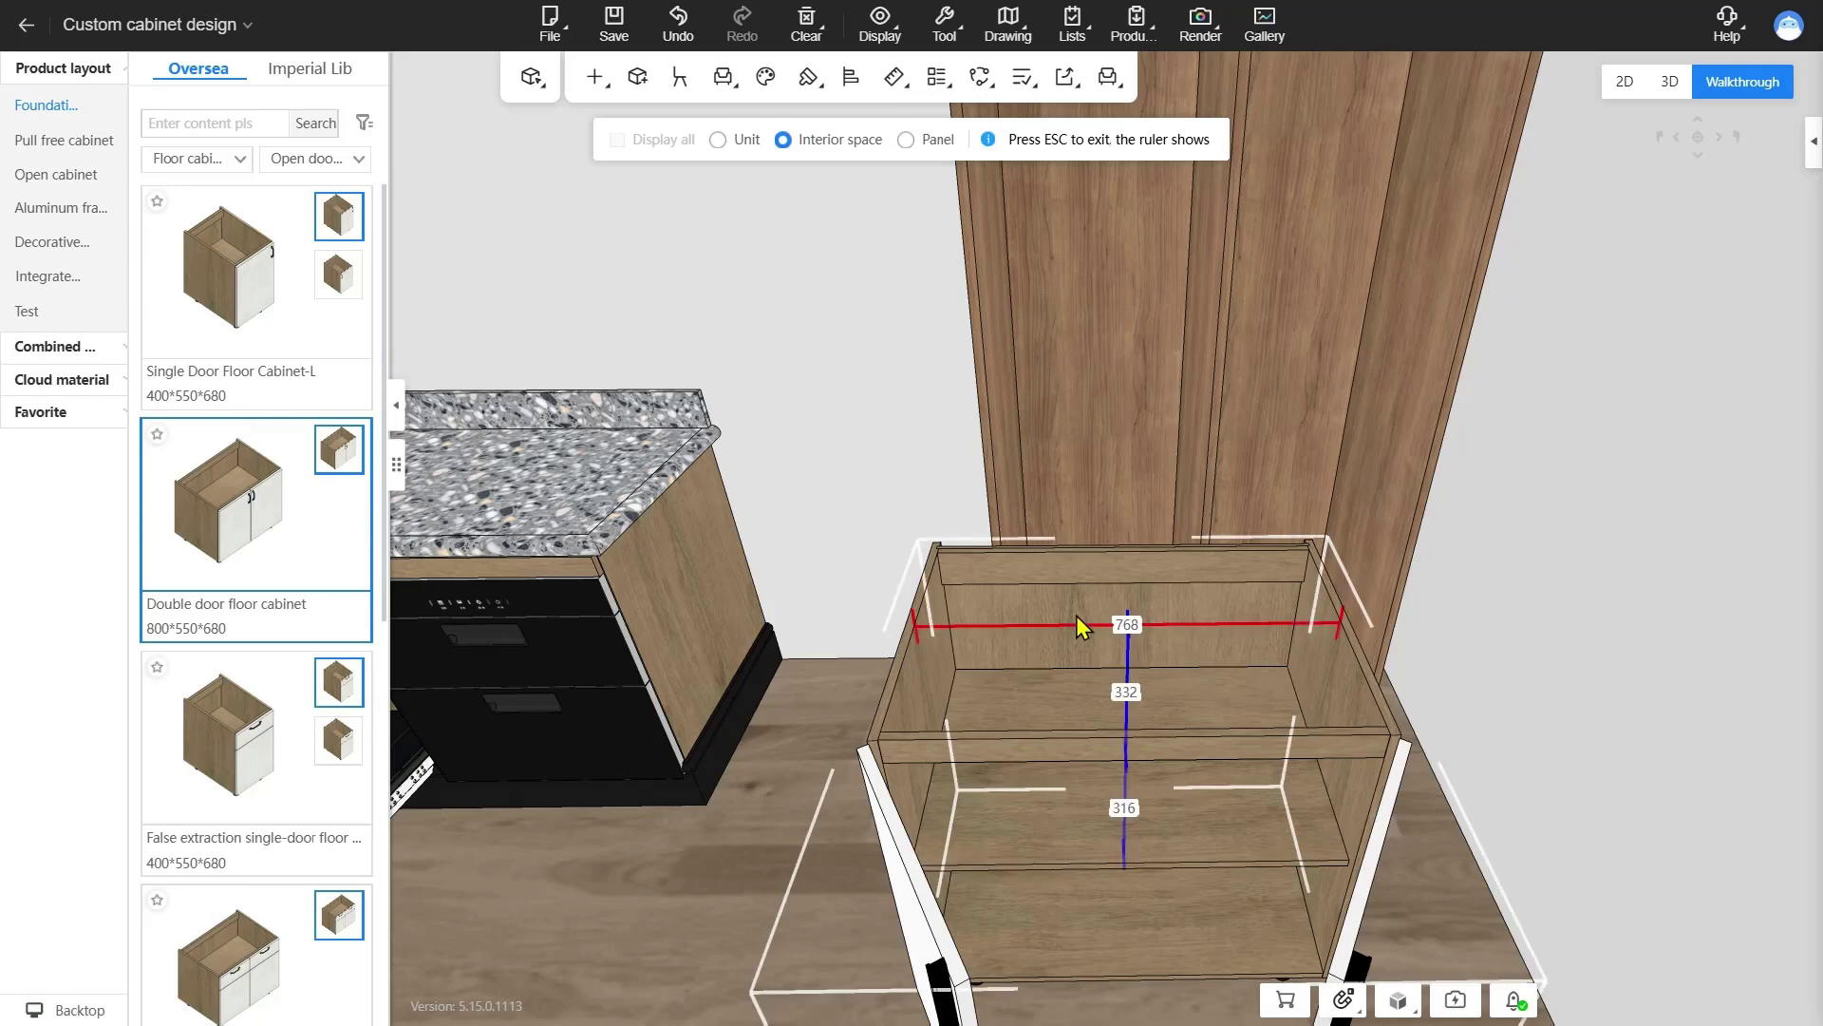
{"action": "right_click_drag", "start_coordinate": [1151, 741], "coordinate": [1155, 673]}
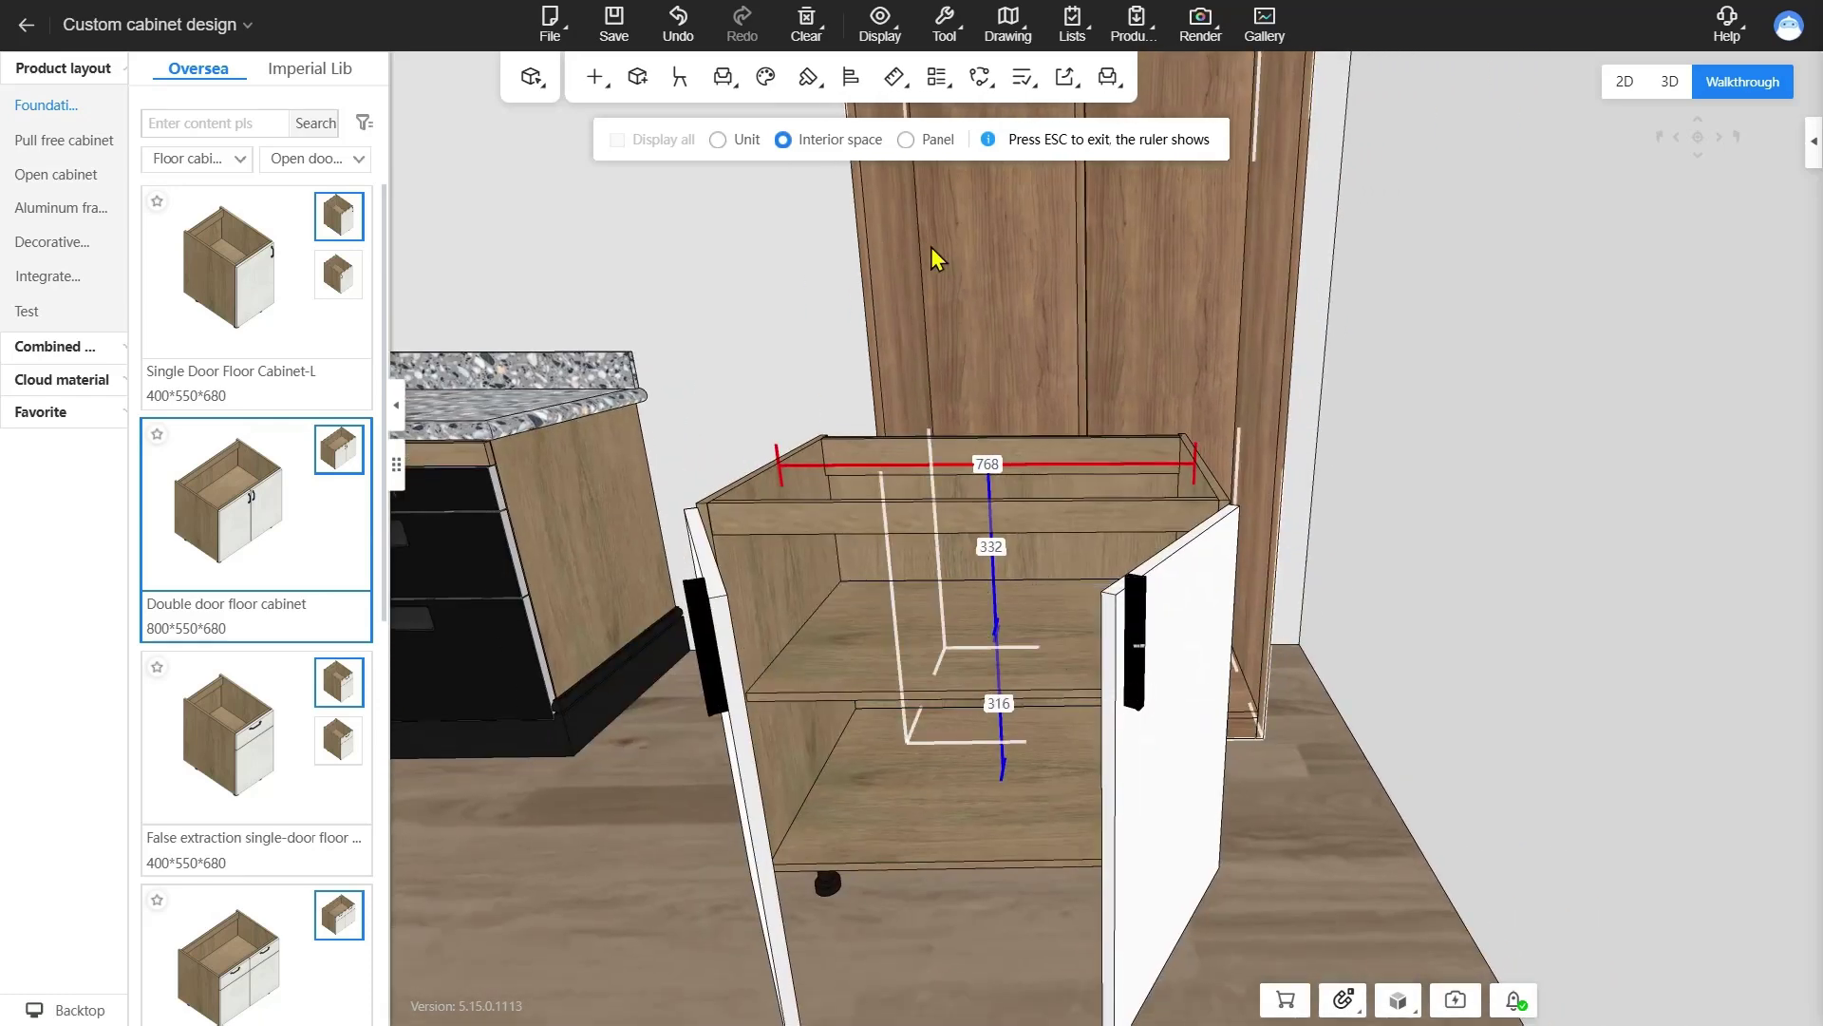
- Show the panel dimensions of the double door cabinet's shelf, back panel, bottom panel and left side panel
{"action": "left_click", "coordinate": [936, 150]}
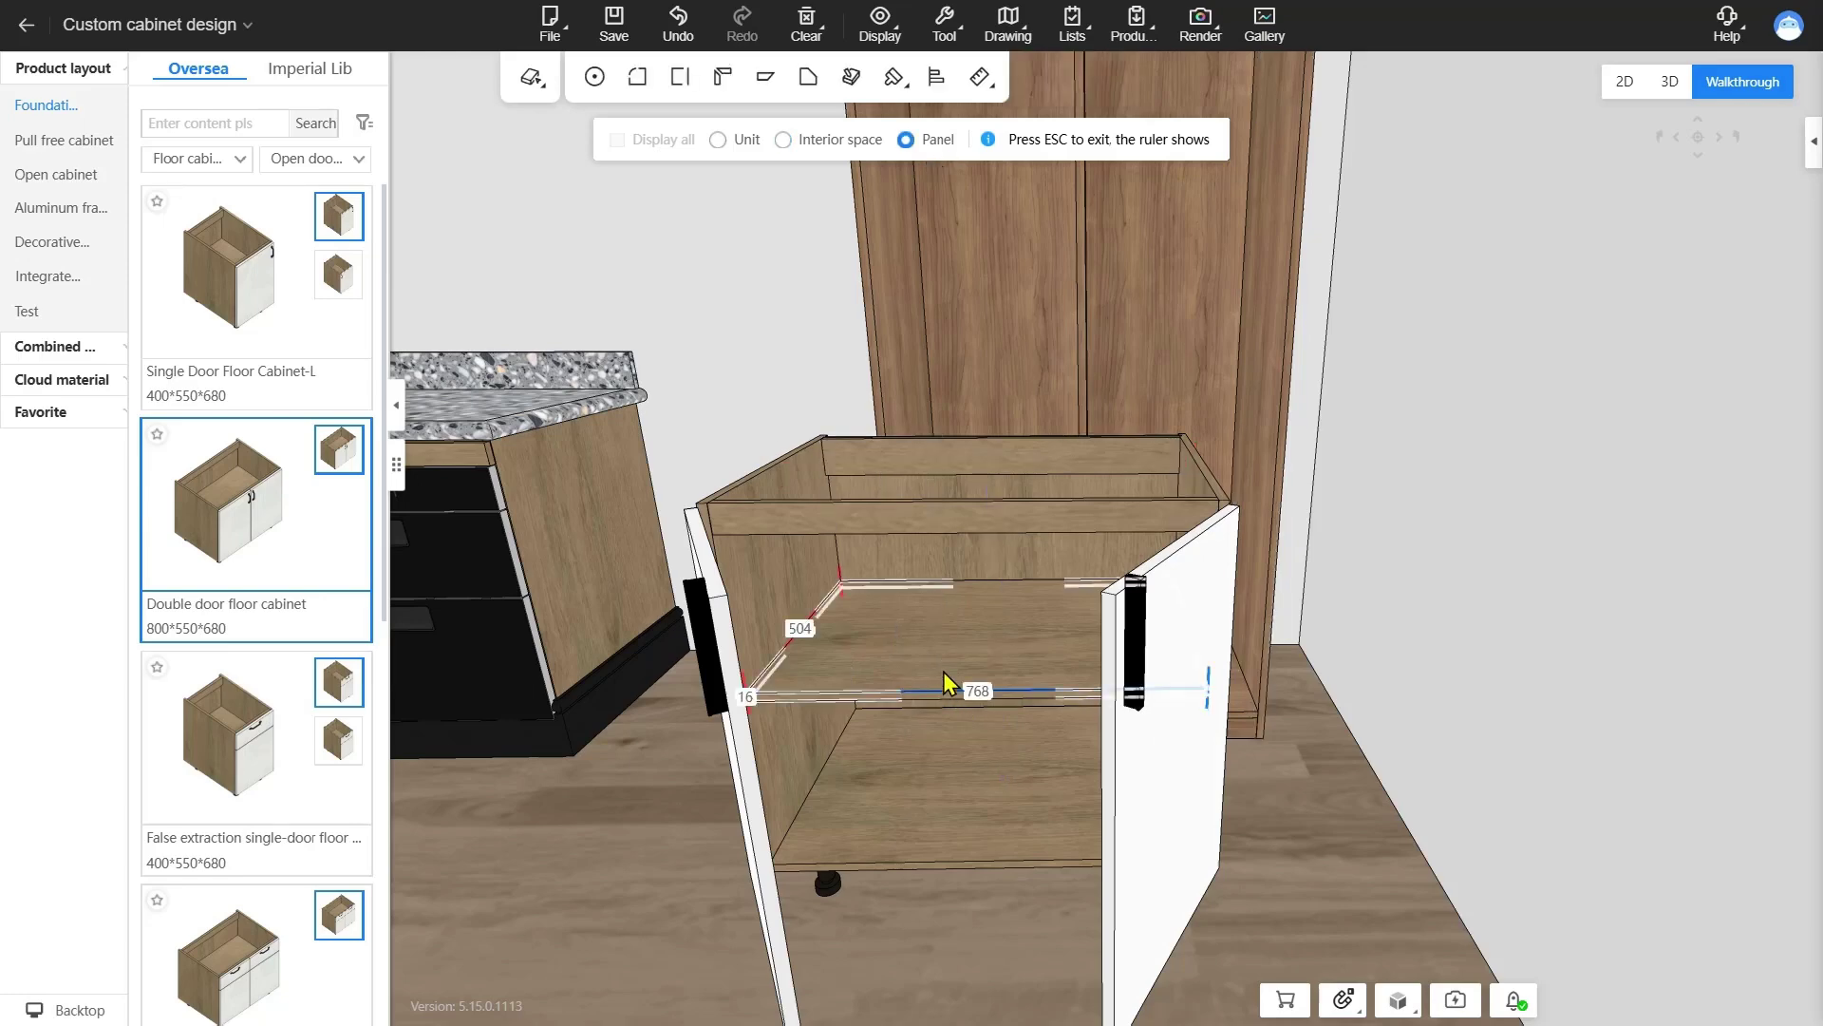
{"action": "left_click", "coordinate": [933, 556]}
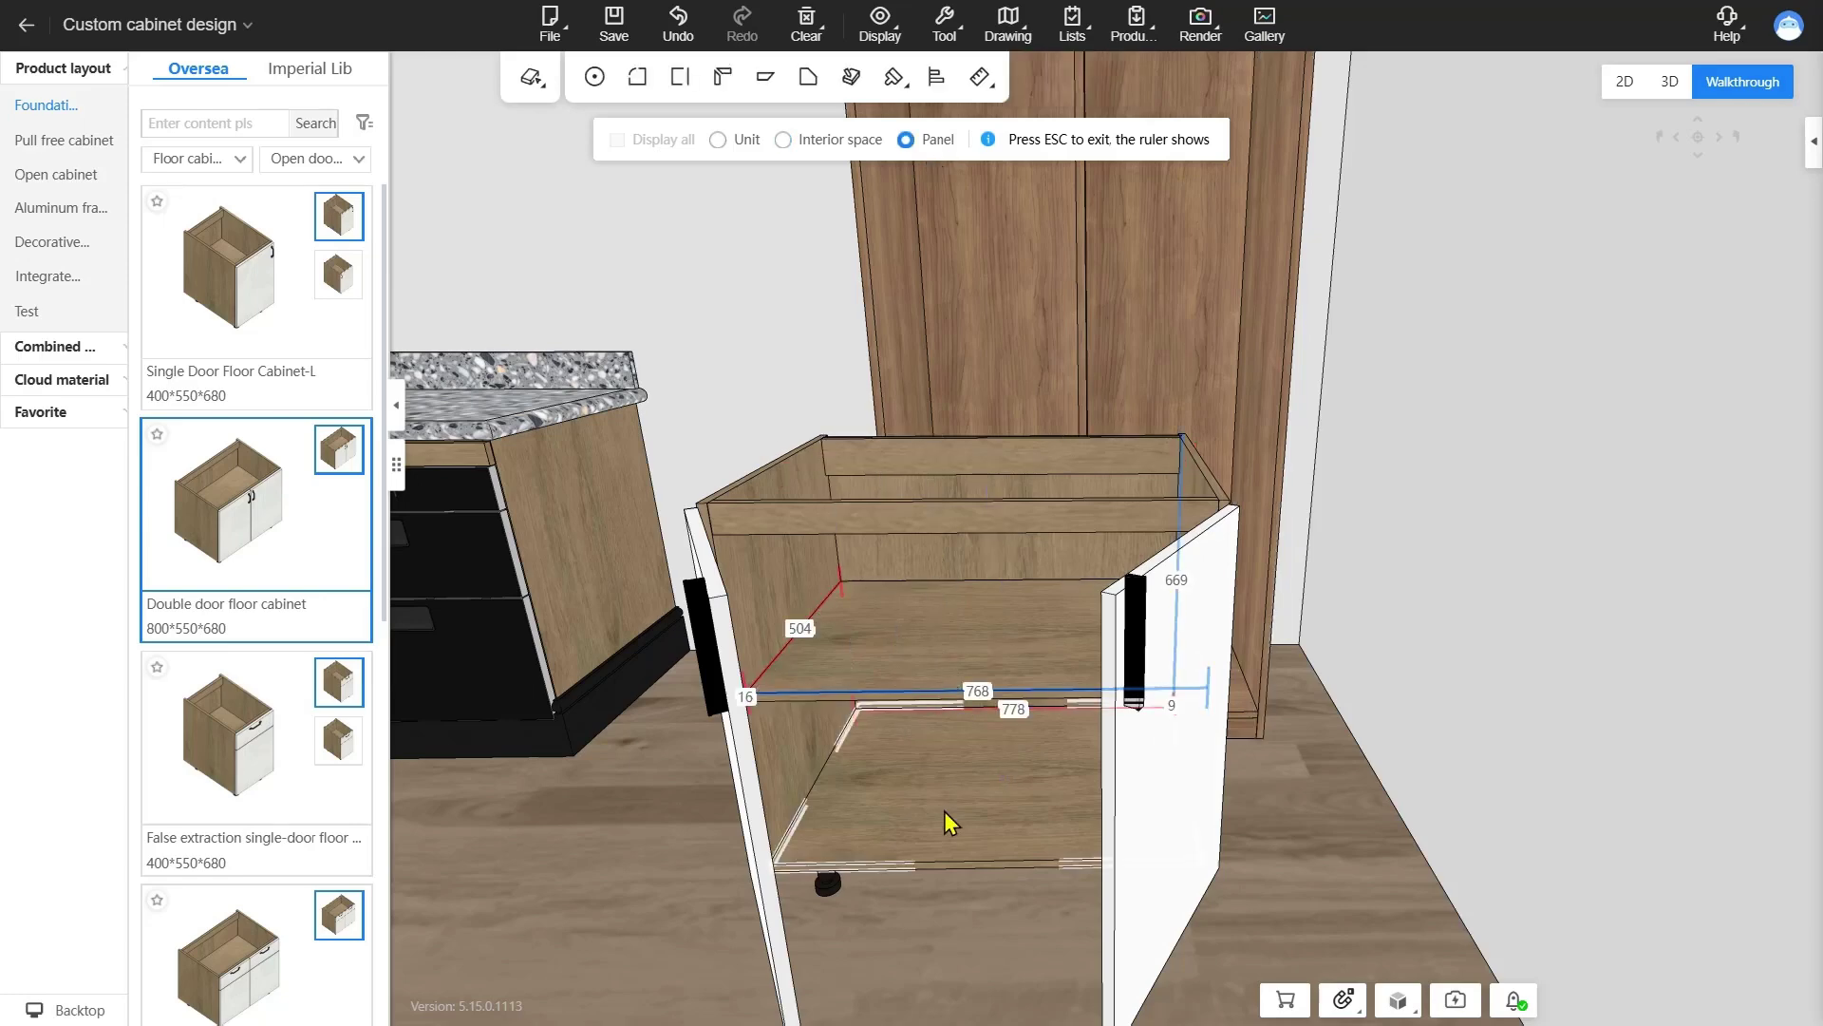
{"action": "left_click", "coordinate": [944, 811]}
{"action": "left_click", "coordinate": [769, 602]}
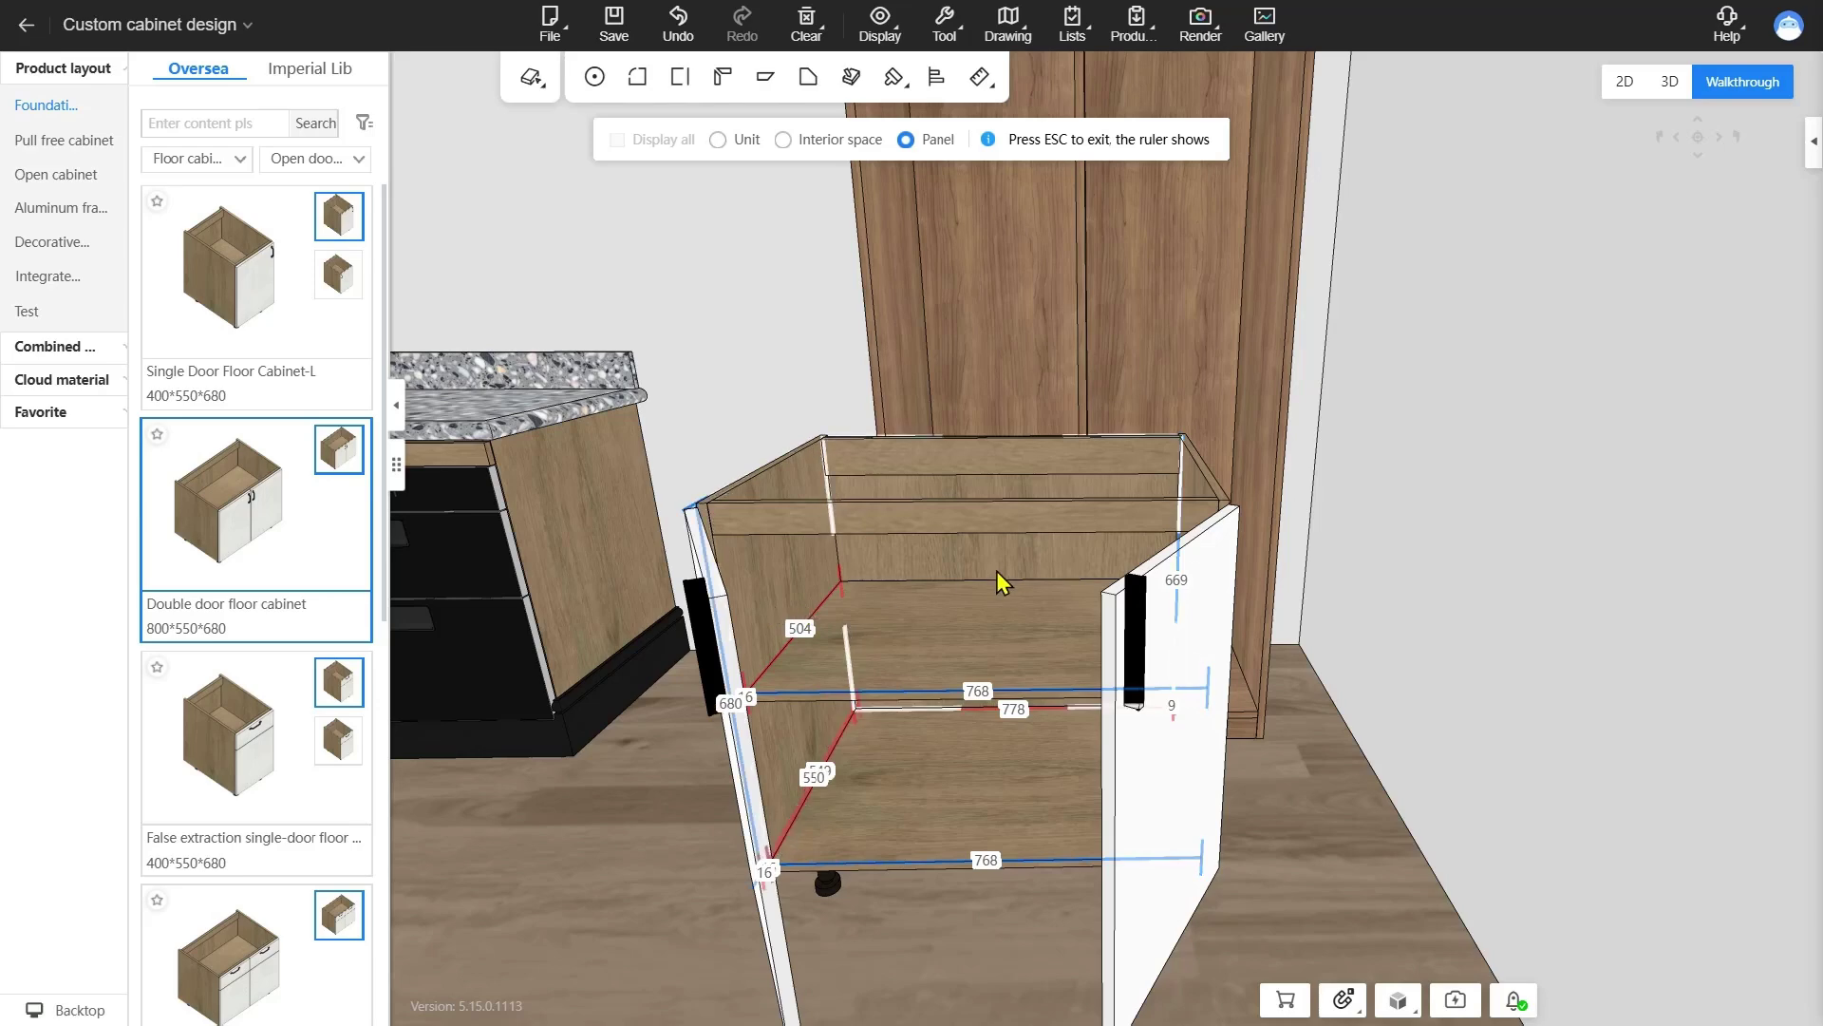
- Display the unit dimensions of all cabinets at once, examine them across the whole kitchen, and exit Ruler display
{"action": "left_click", "coordinate": [782, 140]}
{"action": "left_click", "coordinate": [719, 142]}
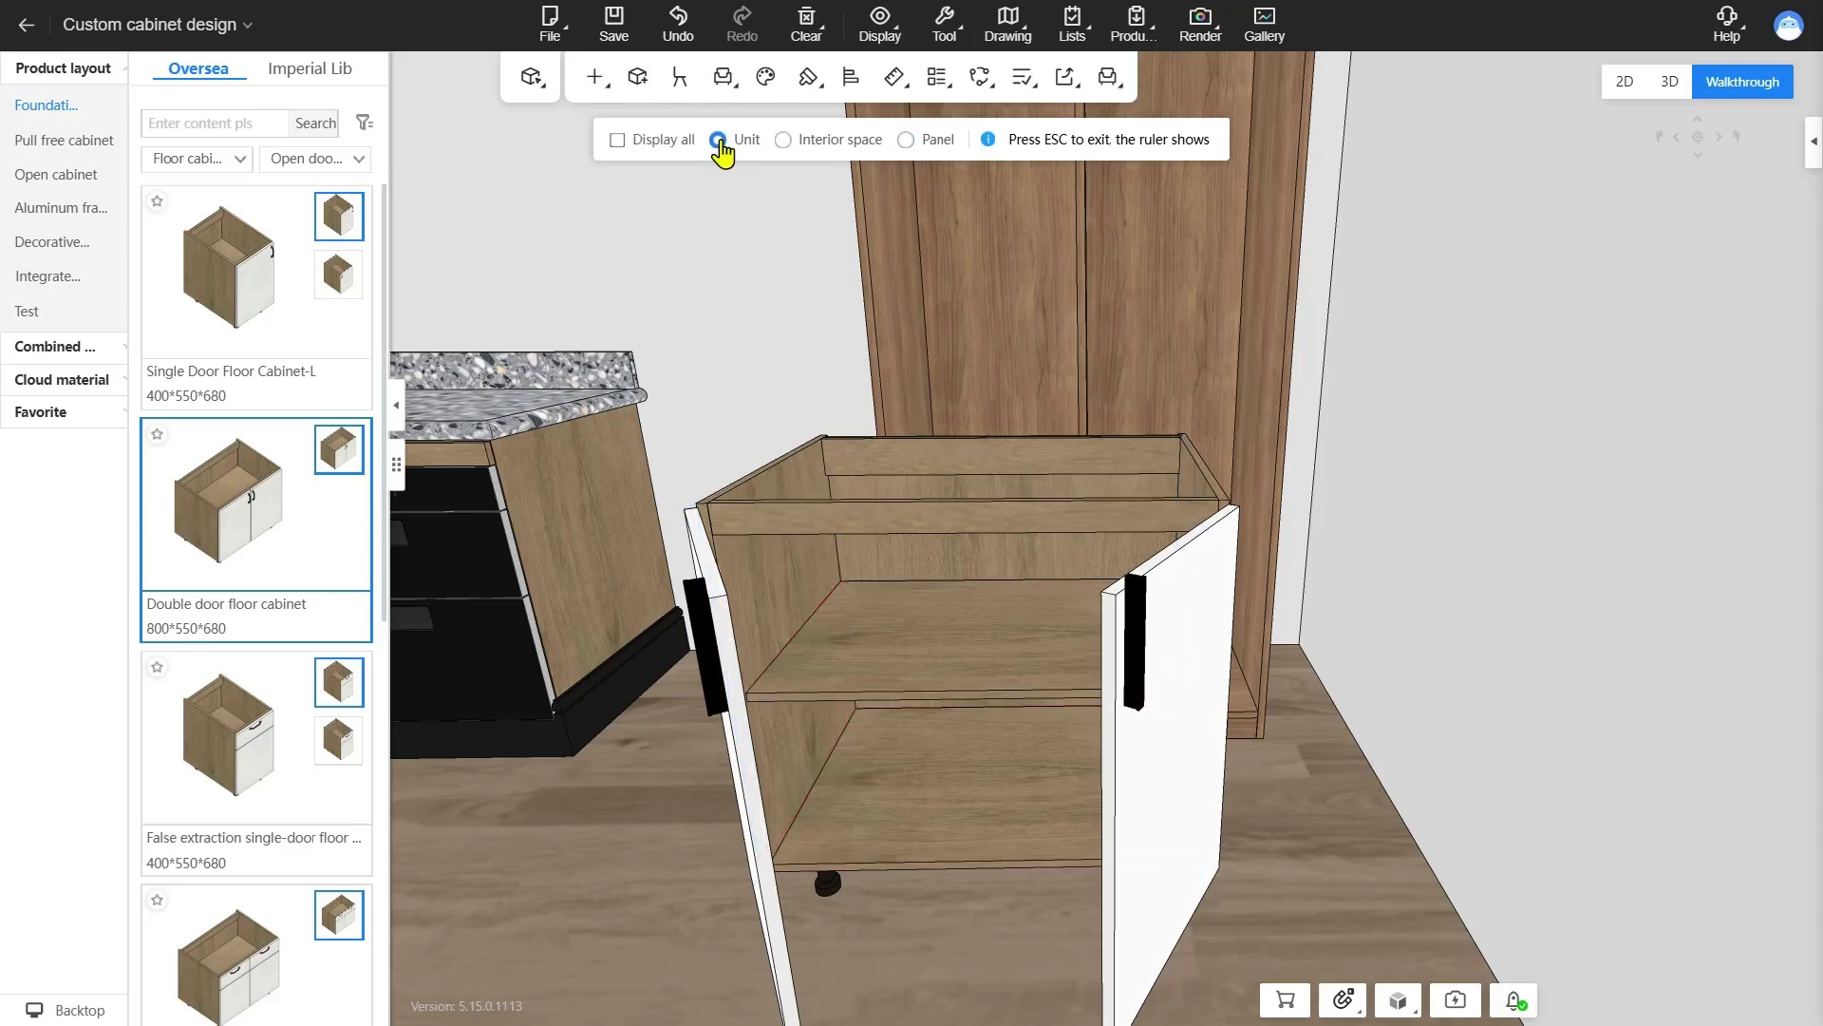
{"action": "left_click", "coordinate": [618, 141]}
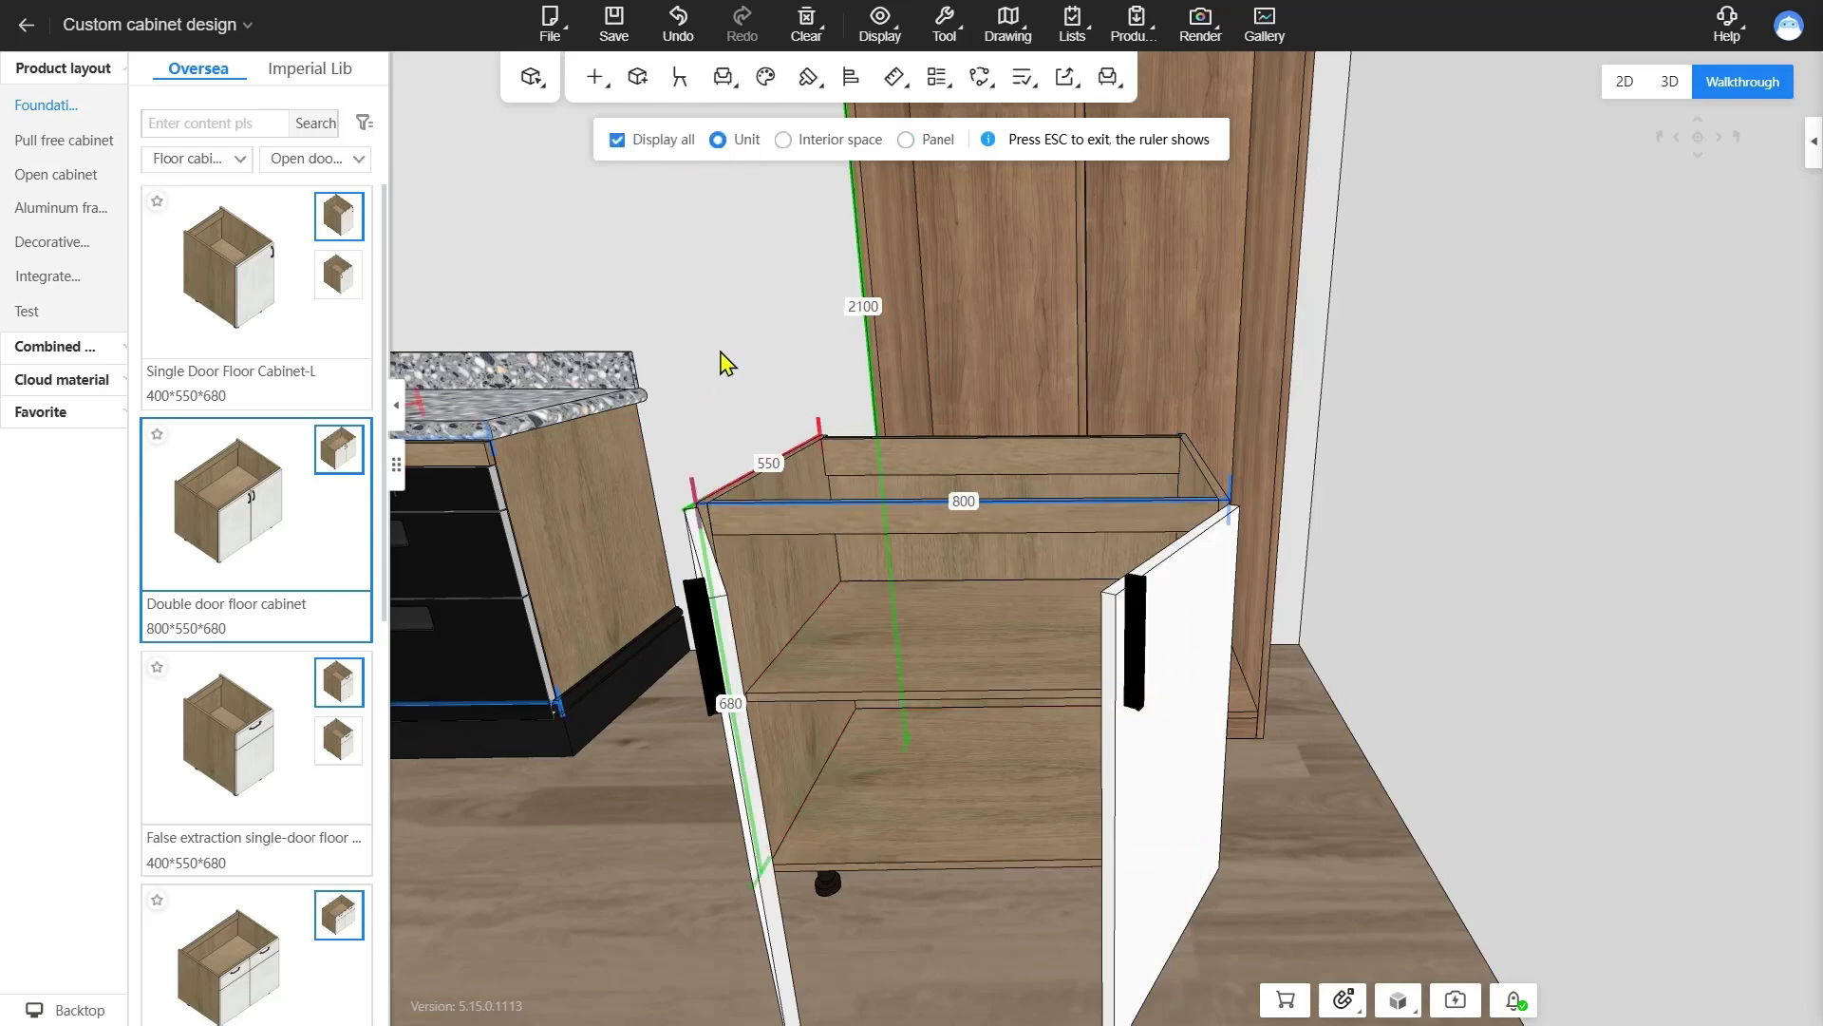
{"action": "right_click_drag", "start_coordinate": [721, 351], "coordinate": [706, 216]}
{"action": "scroll", "coordinate": [862, 440], "scroll_direction": "down", "scroll_amount": 3}
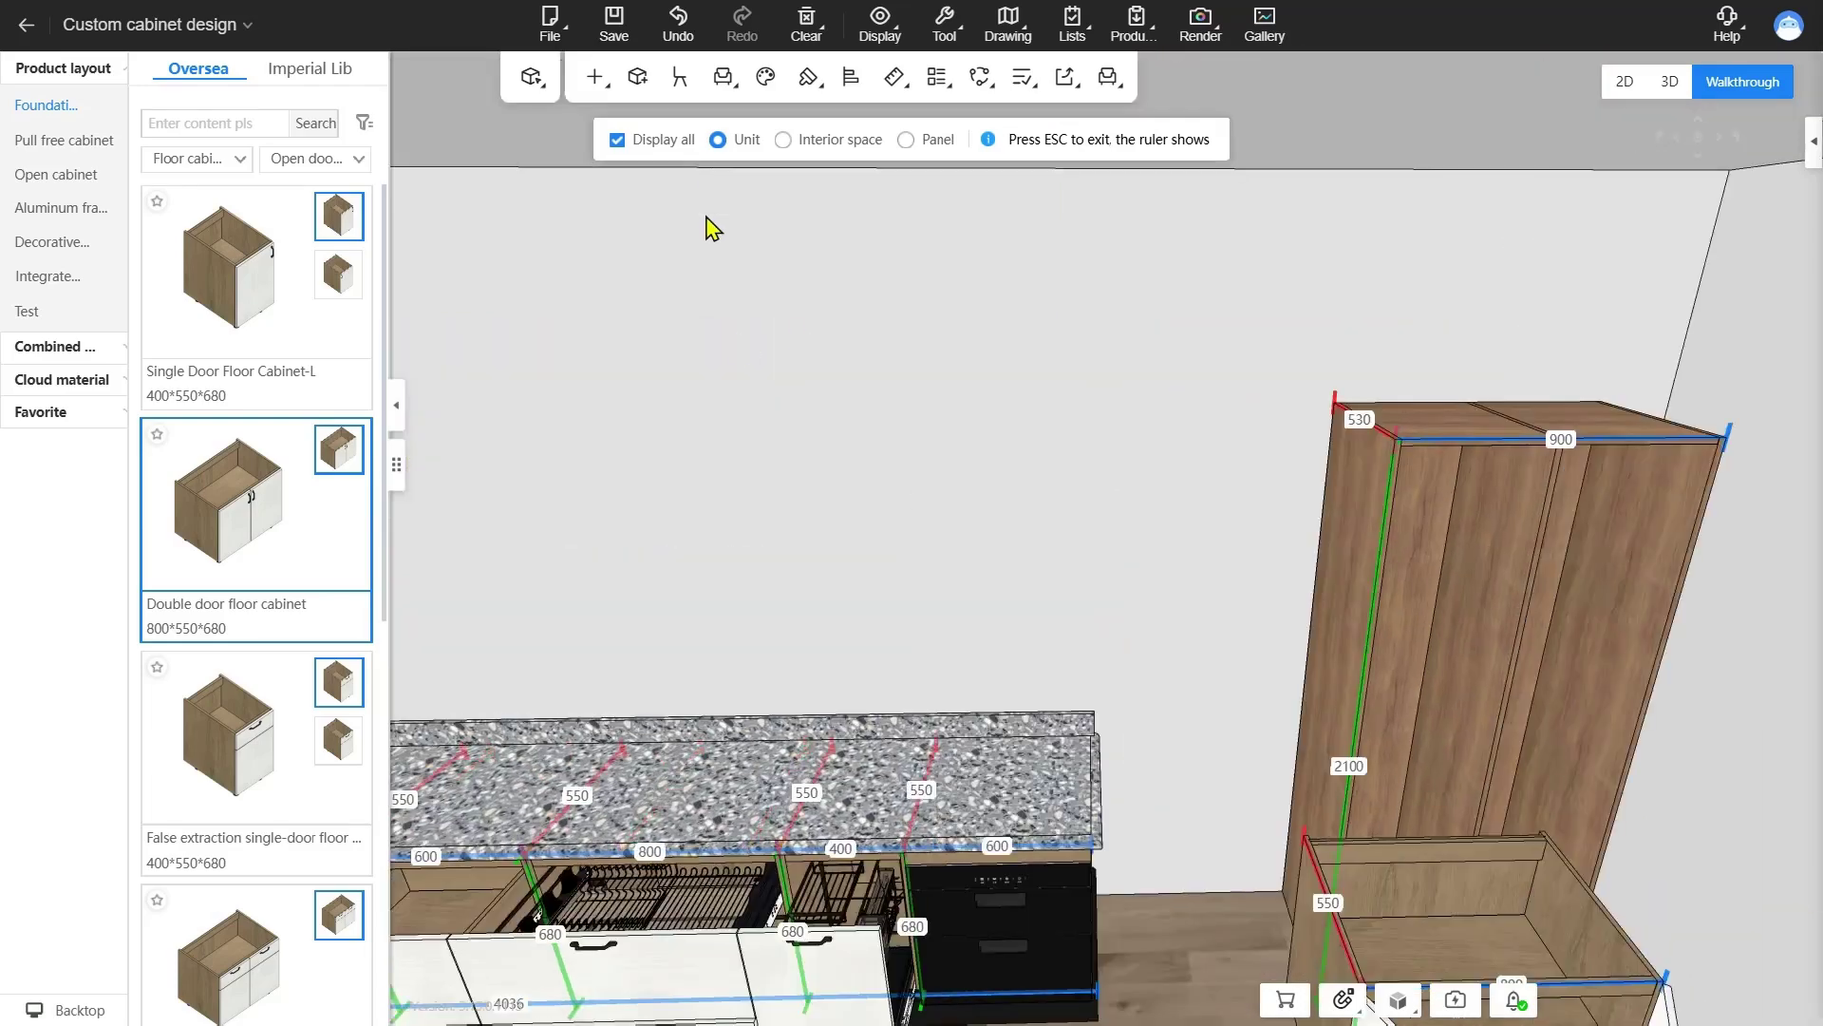
{"action": "scroll", "coordinate": [863, 447], "scroll_direction": "down", "scroll_amount": 5}
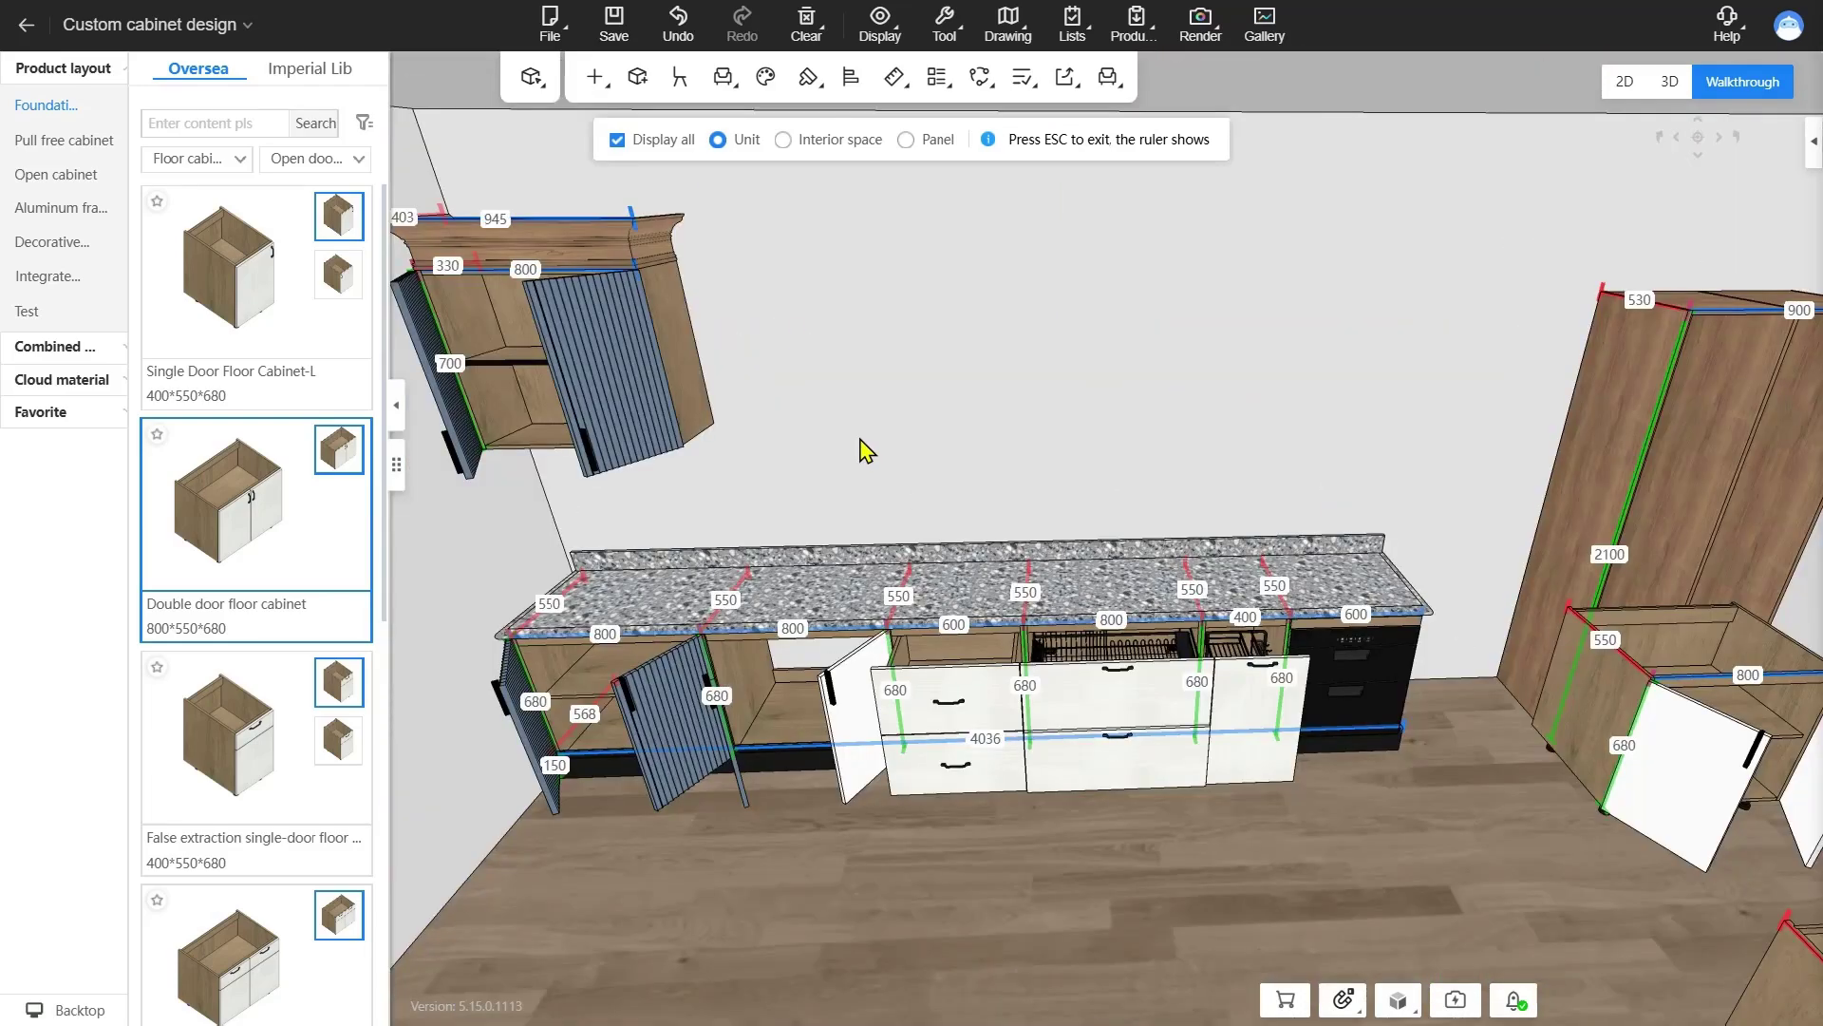
{"action": "key", "text": "Escape"}
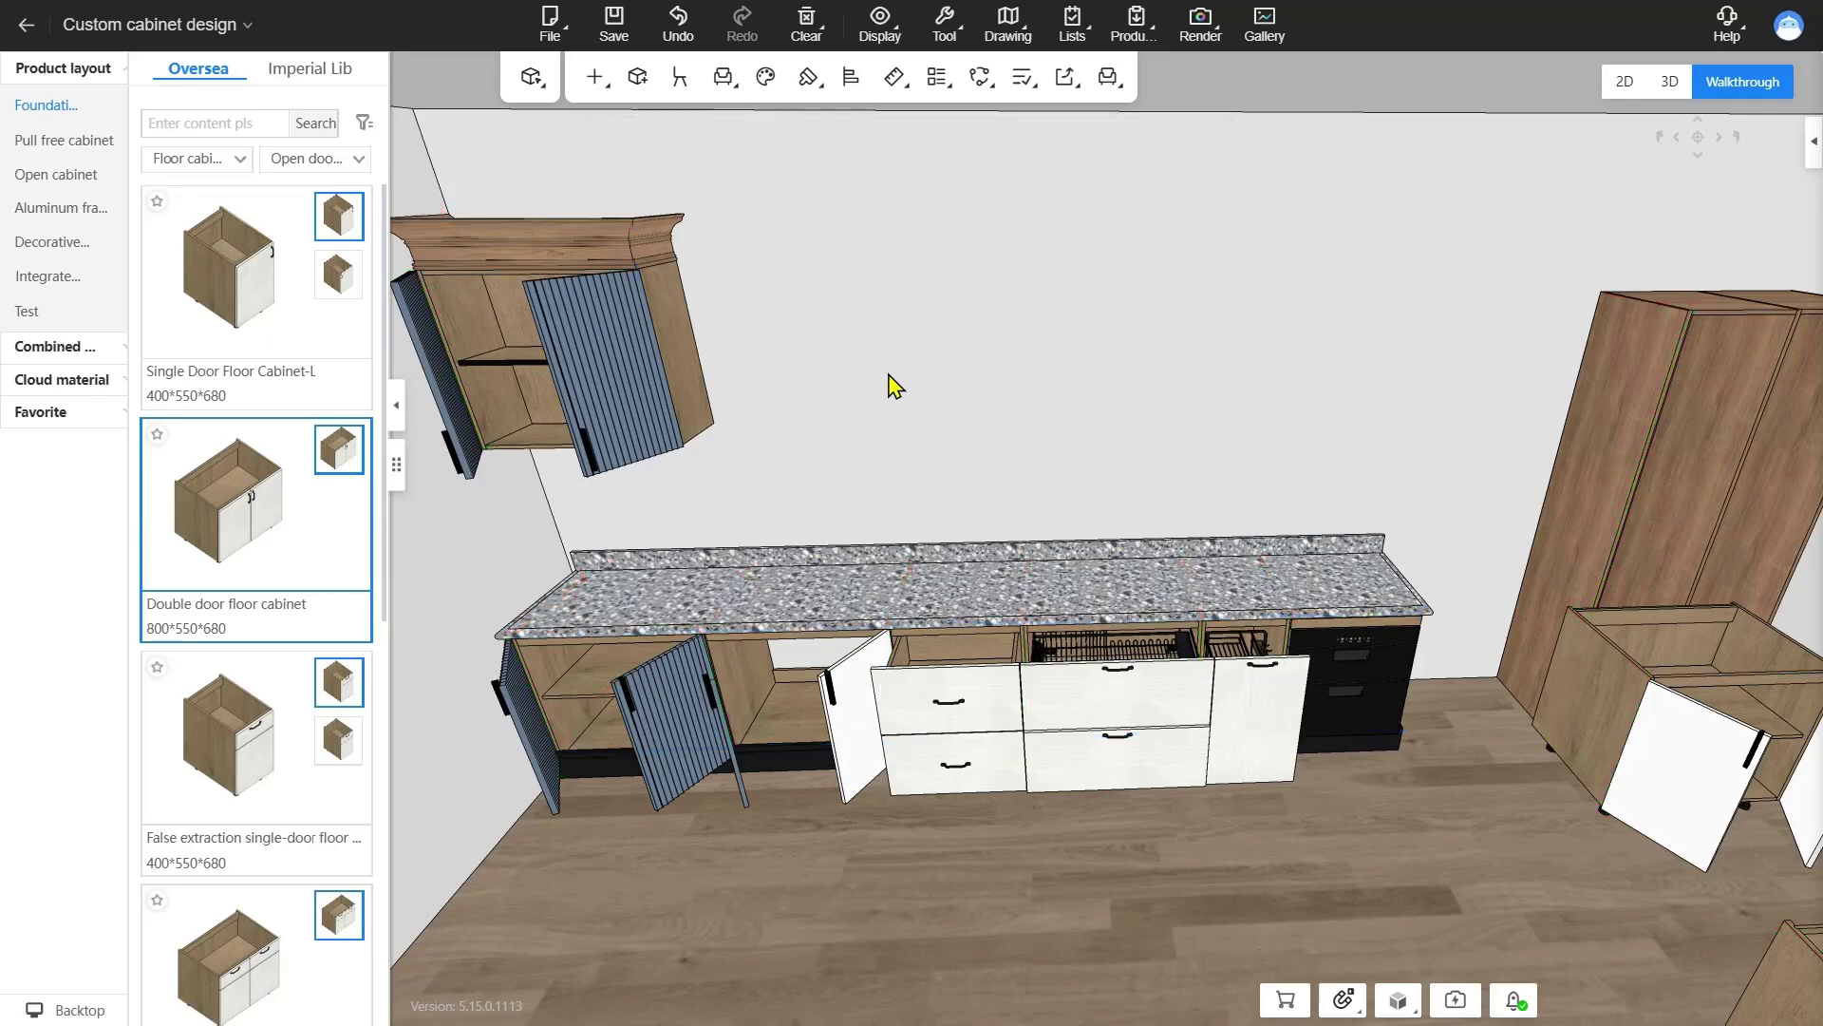
- Move the single door floor cabinet sideways, away from the double door cabinet, and rotate it to 90° about Z with Three-axis movement
{"action": "right_click_drag", "start_coordinate": [1020, 408], "coordinate": [907, 328]}
{"action": "mouse_move", "coordinate": [902, 96]}
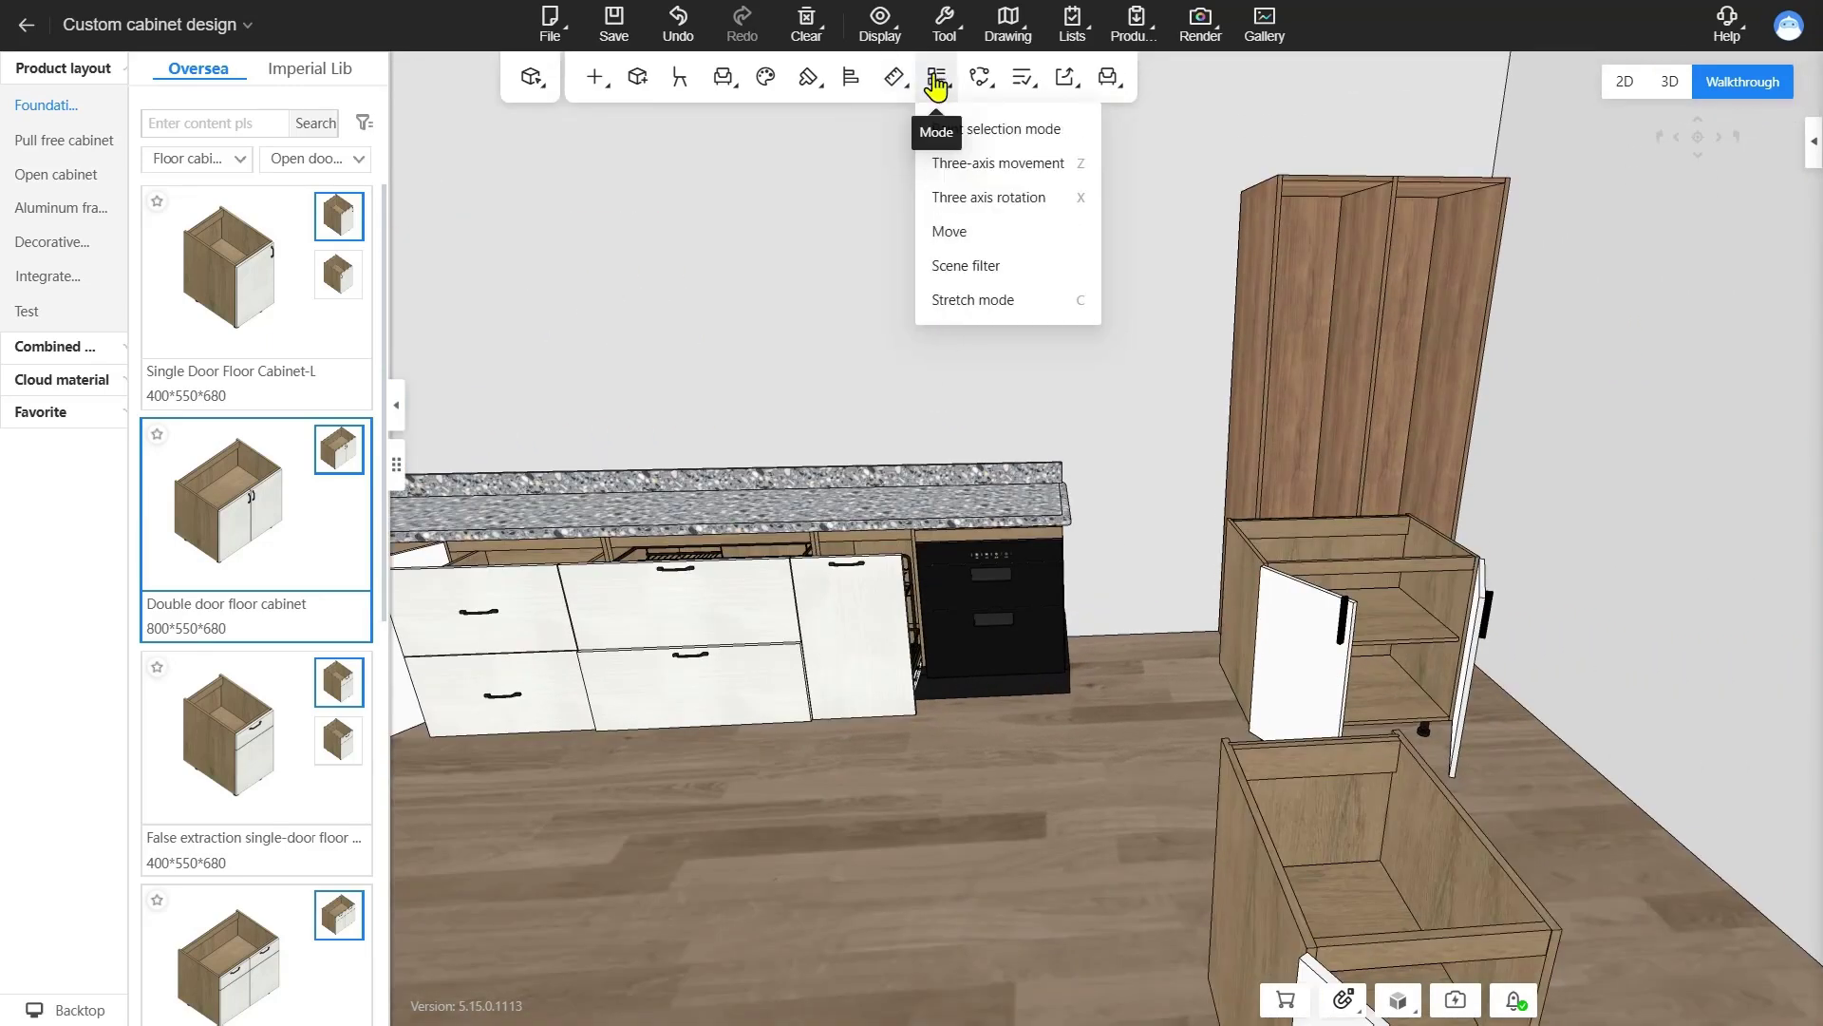
{"action": "left_click", "coordinate": [1009, 165]}
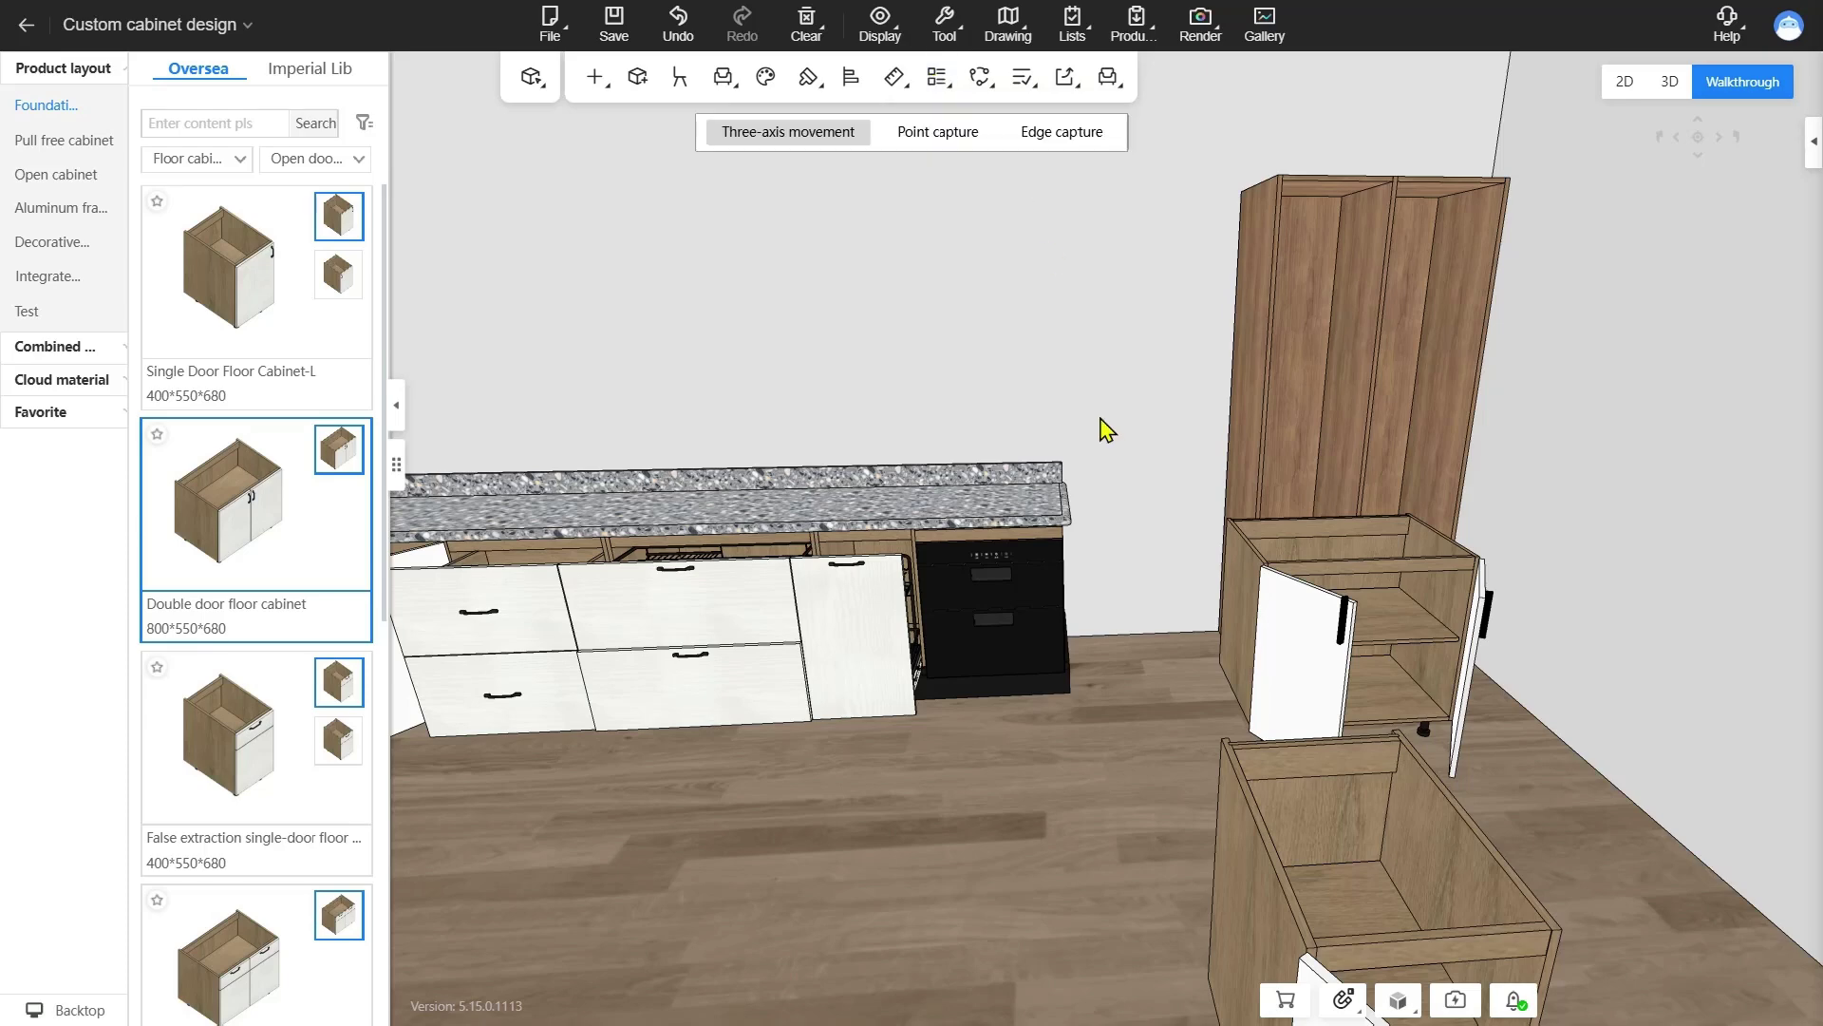
{"action": "left_click", "coordinate": [1314, 783]}
{"action": "right_click_drag", "start_coordinate": [1041, 741], "coordinate": [1042, 765]}
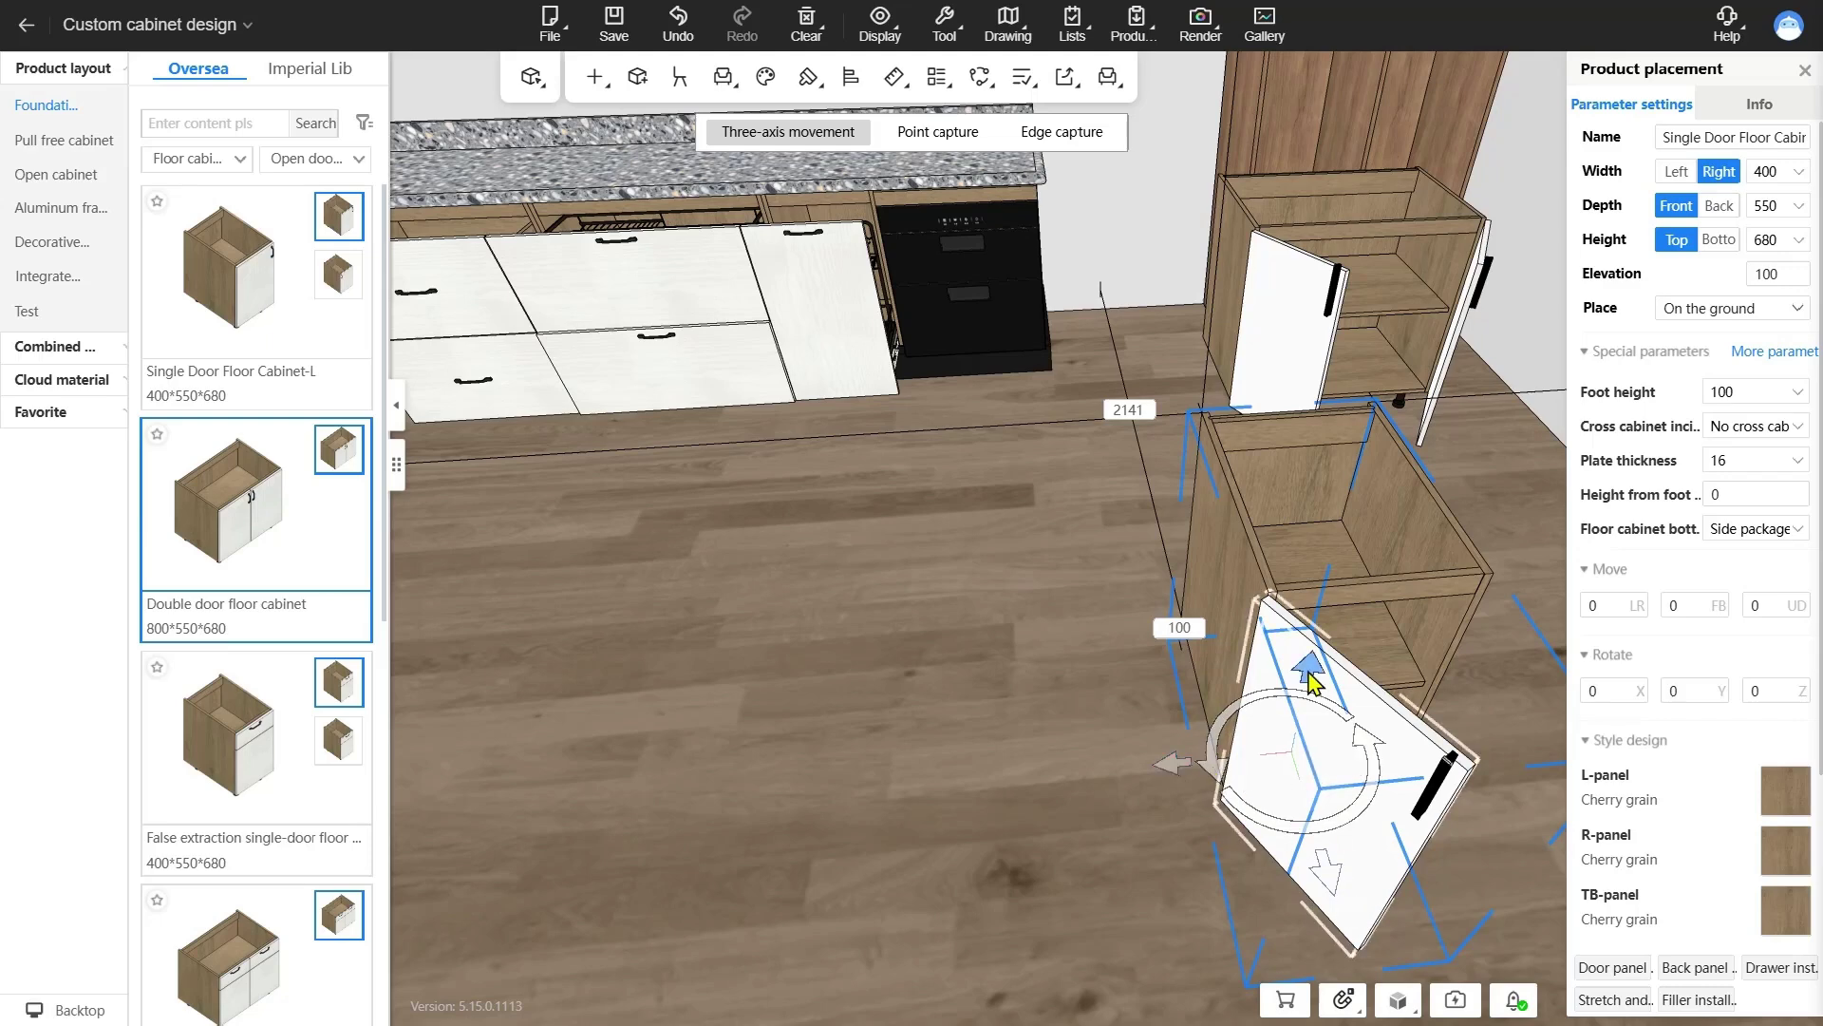
{"action": "left_click_drag", "start_coordinate": [1172, 765], "coordinate": [853, 783]}
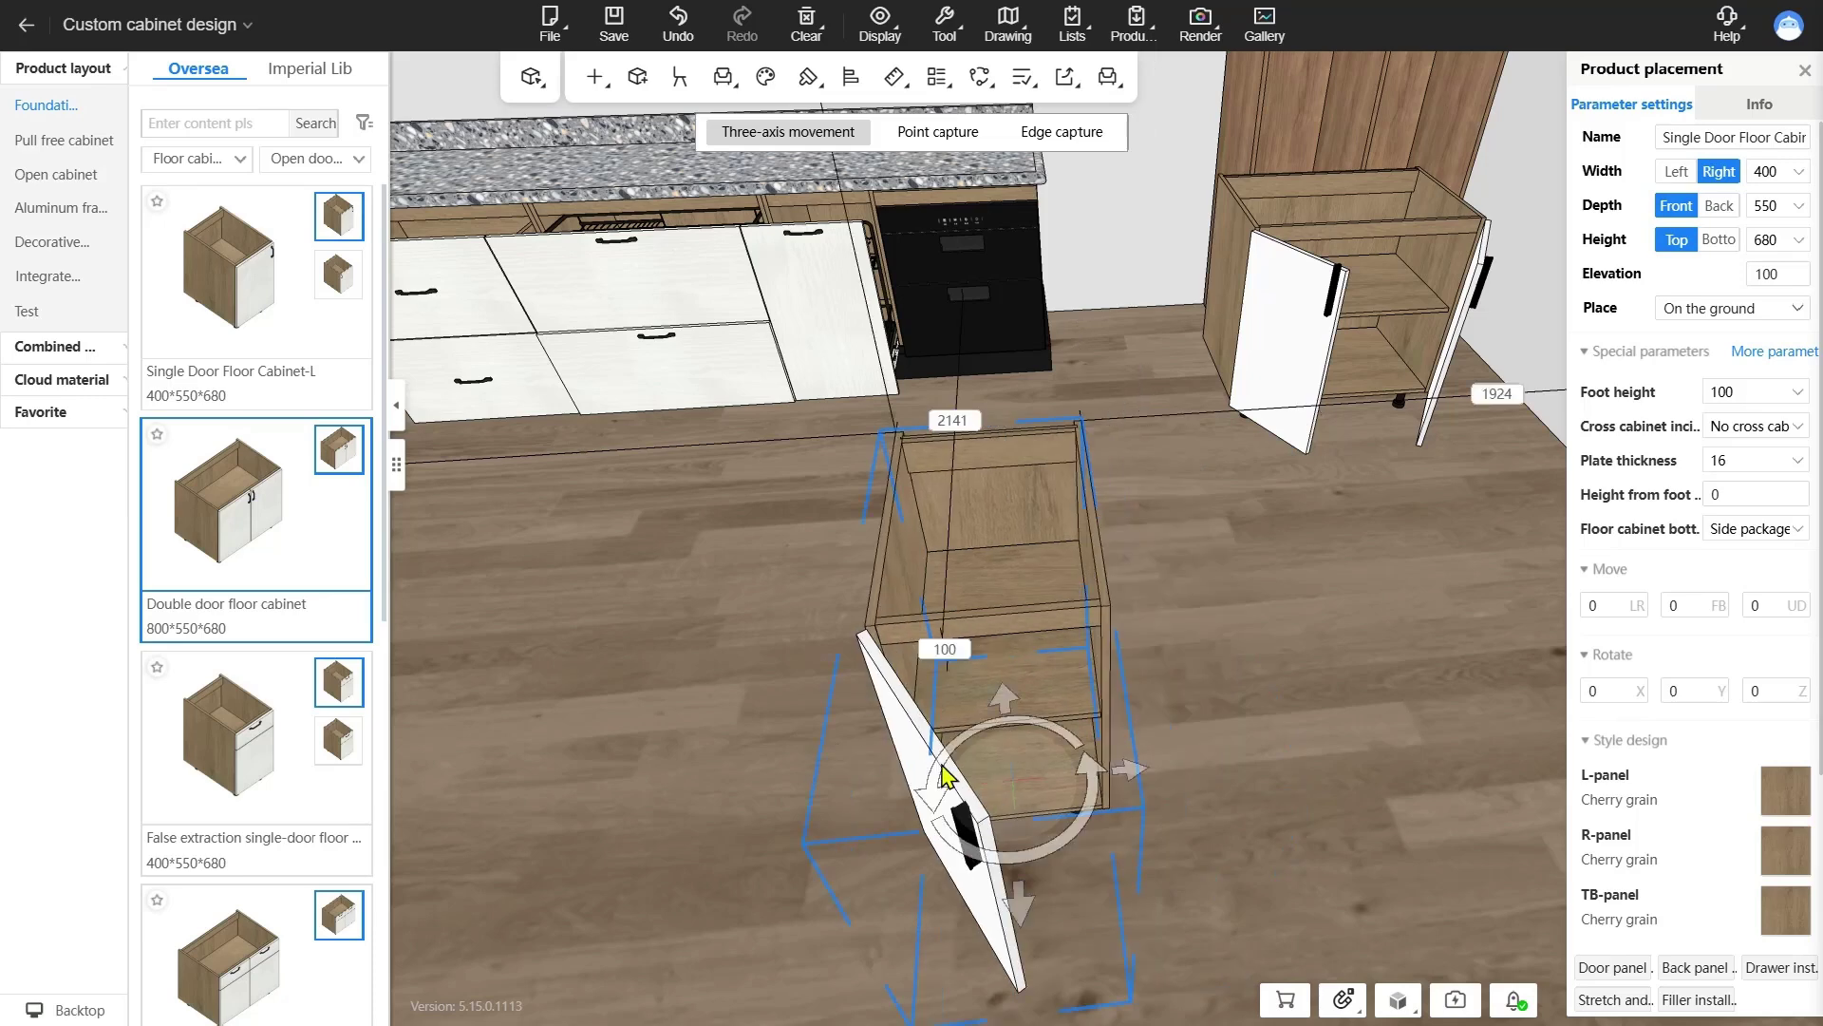
{"action": "left_click", "coordinate": [1090, 760]}
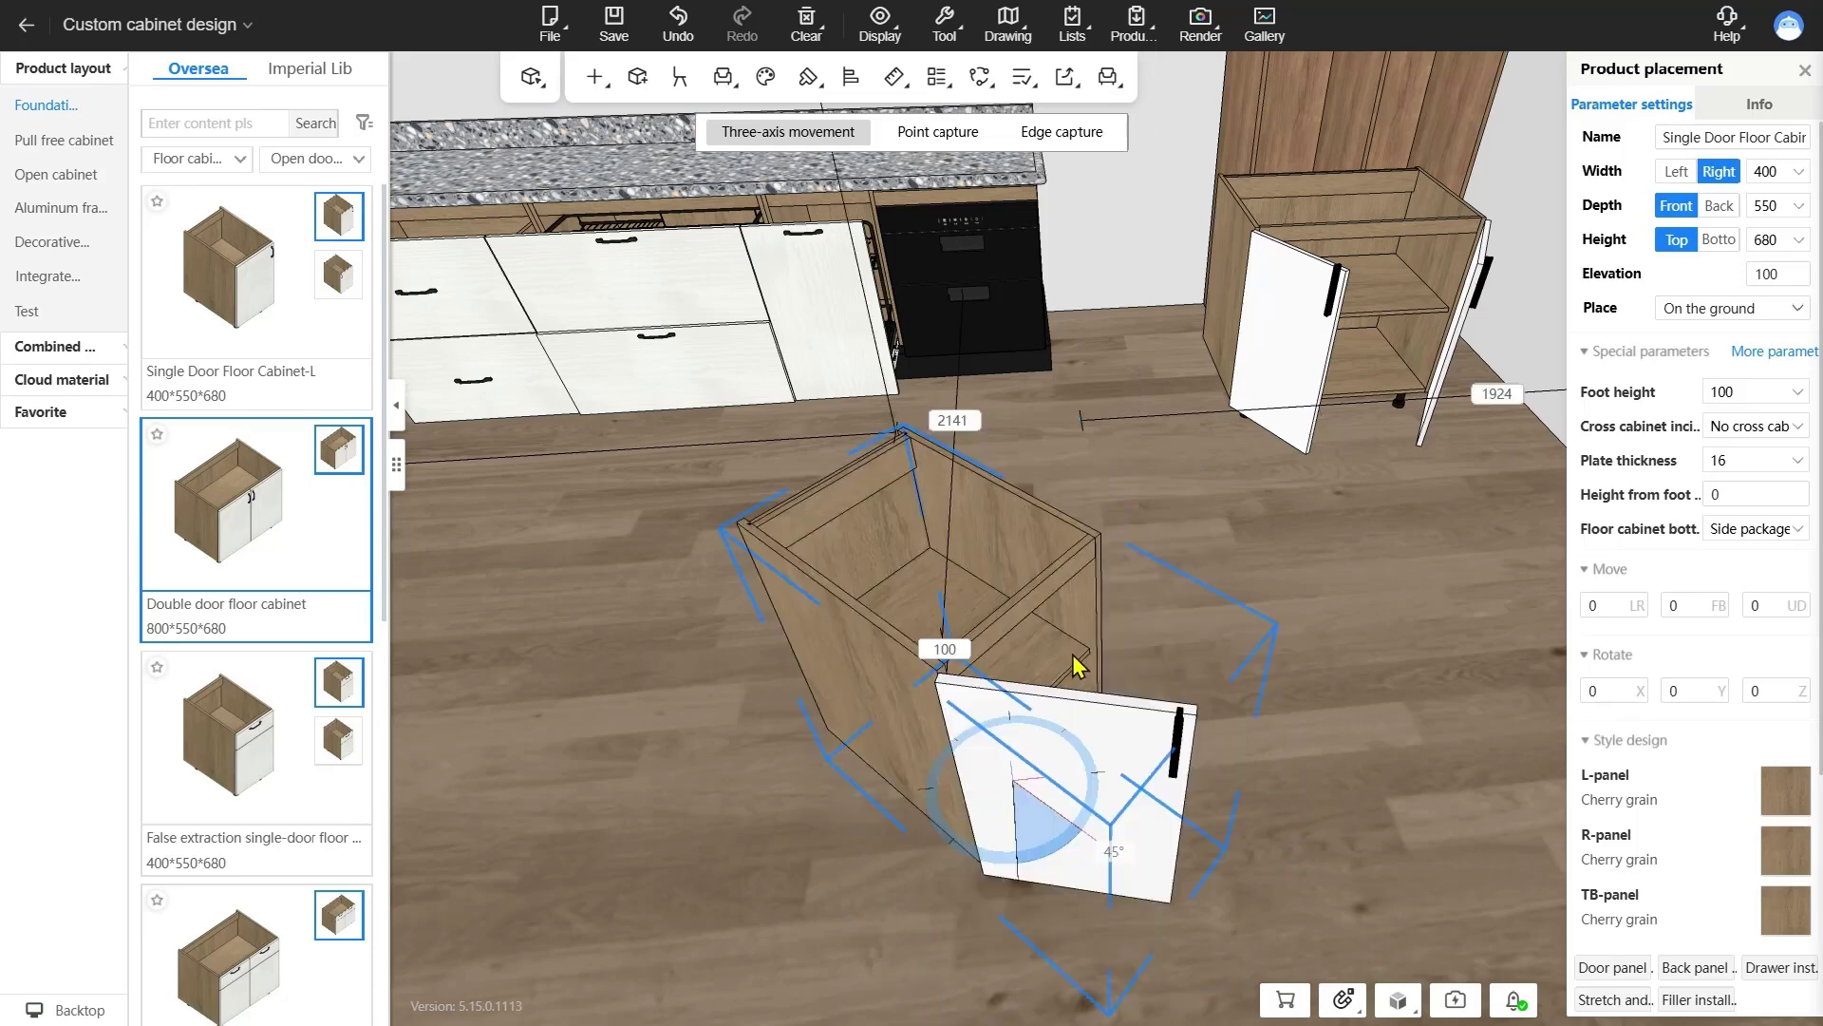
- Use Point capture to snap the single door cabinet's top front corner onto the double door cabinet's nearest top front corner
{"action": "left_click", "coordinate": [967, 137]}
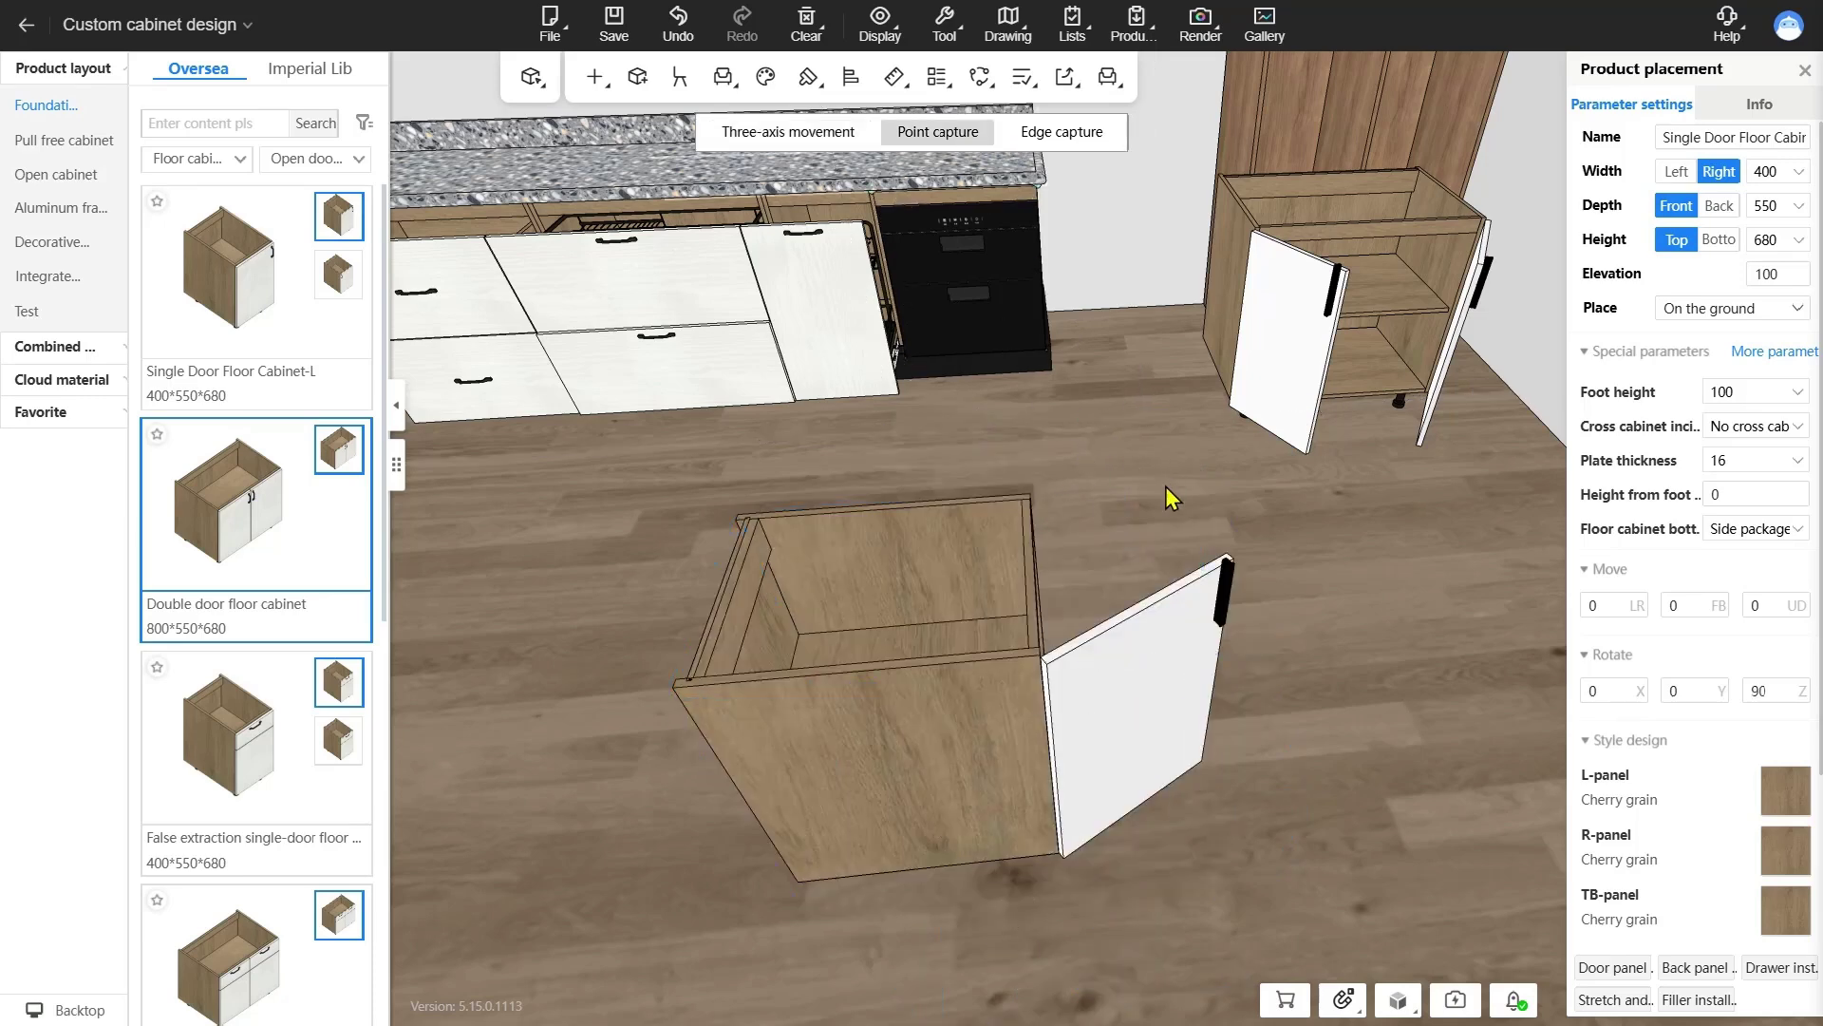
{"action": "left_click_drag", "start_coordinate": [1165, 486], "coordinate": [977, 521]}
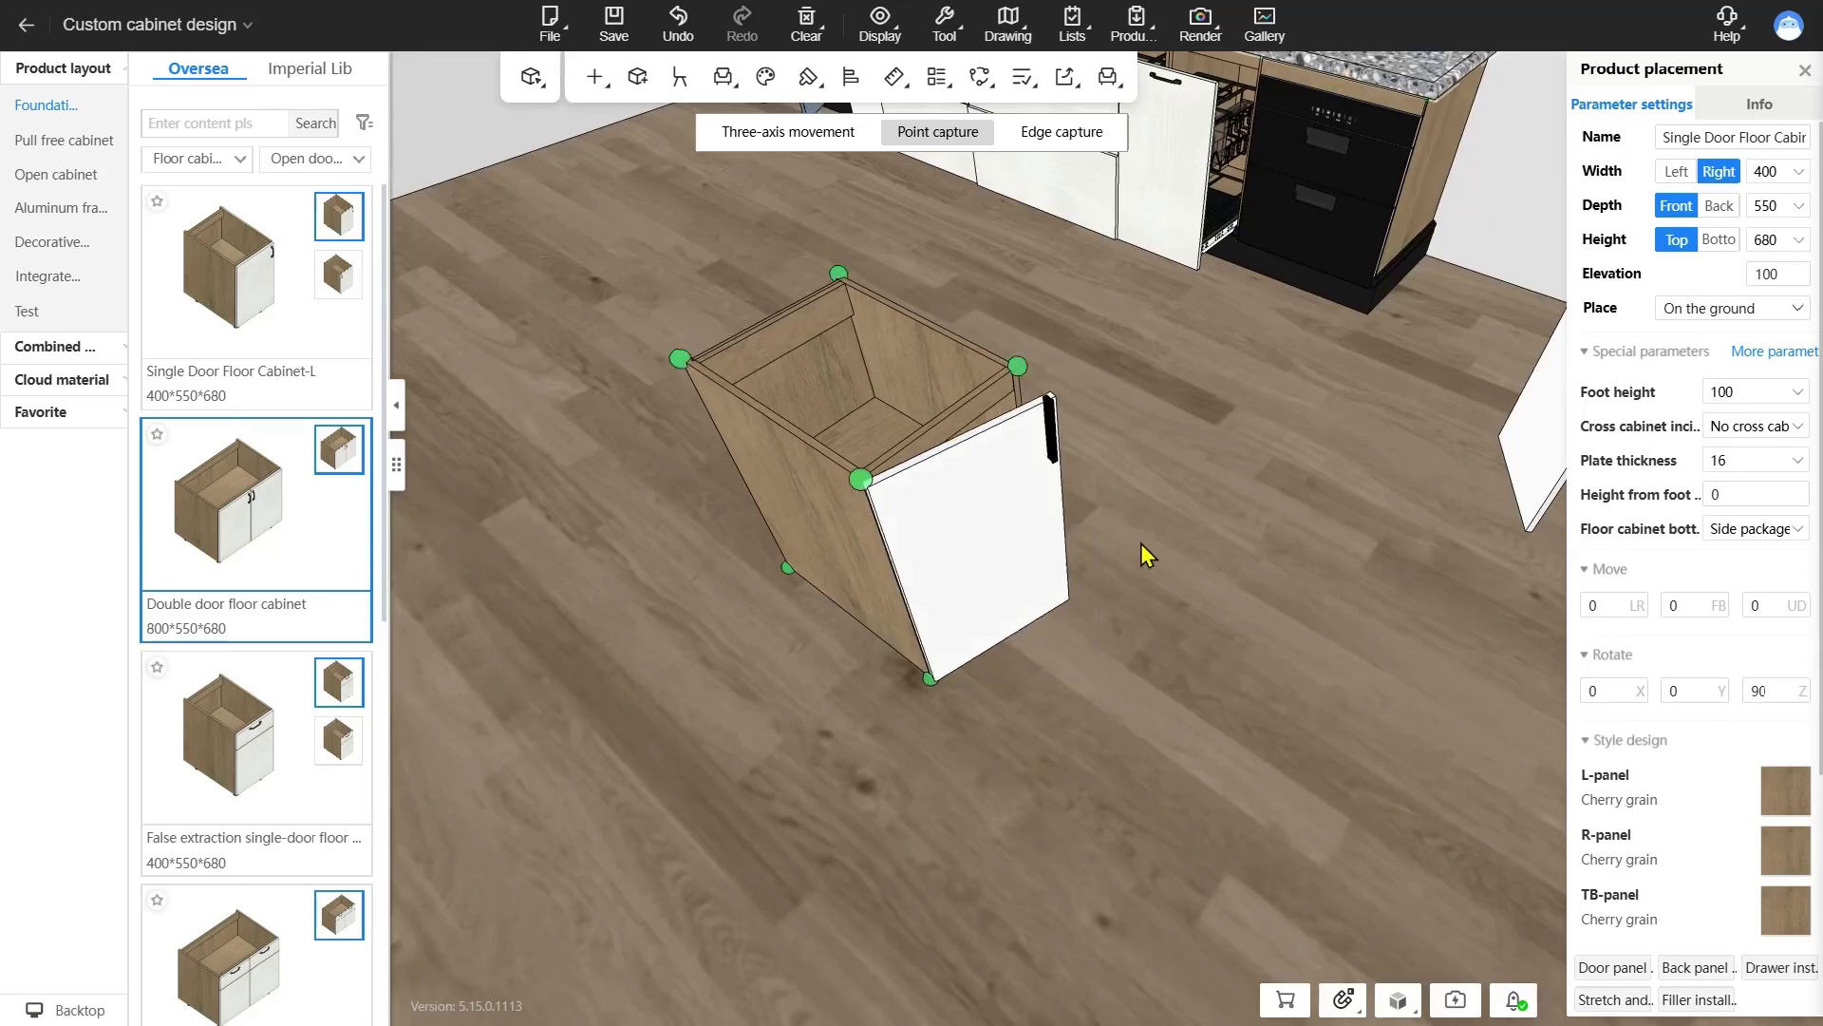
{"action": "left_click_drag", "start_coordinate": [1143, 545], "coordinate": [997, 482]}
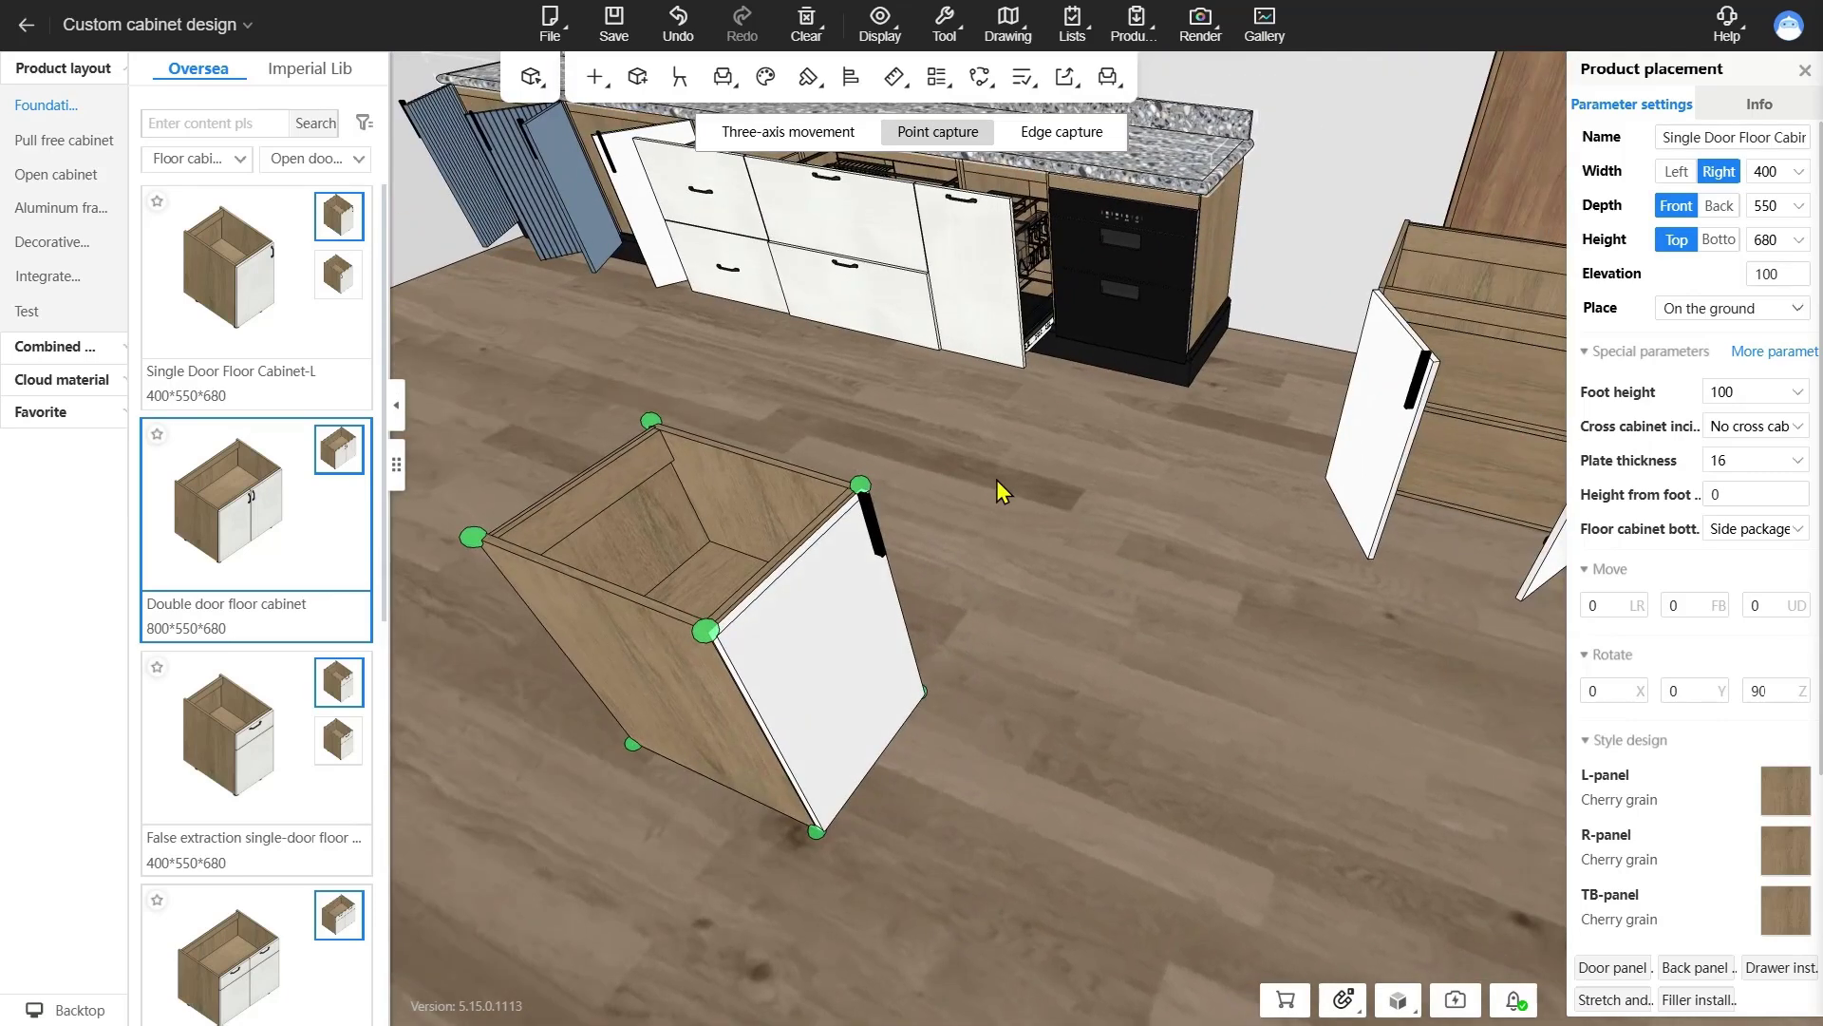
{"action": "left_click", "coordinate": [862, 486]}
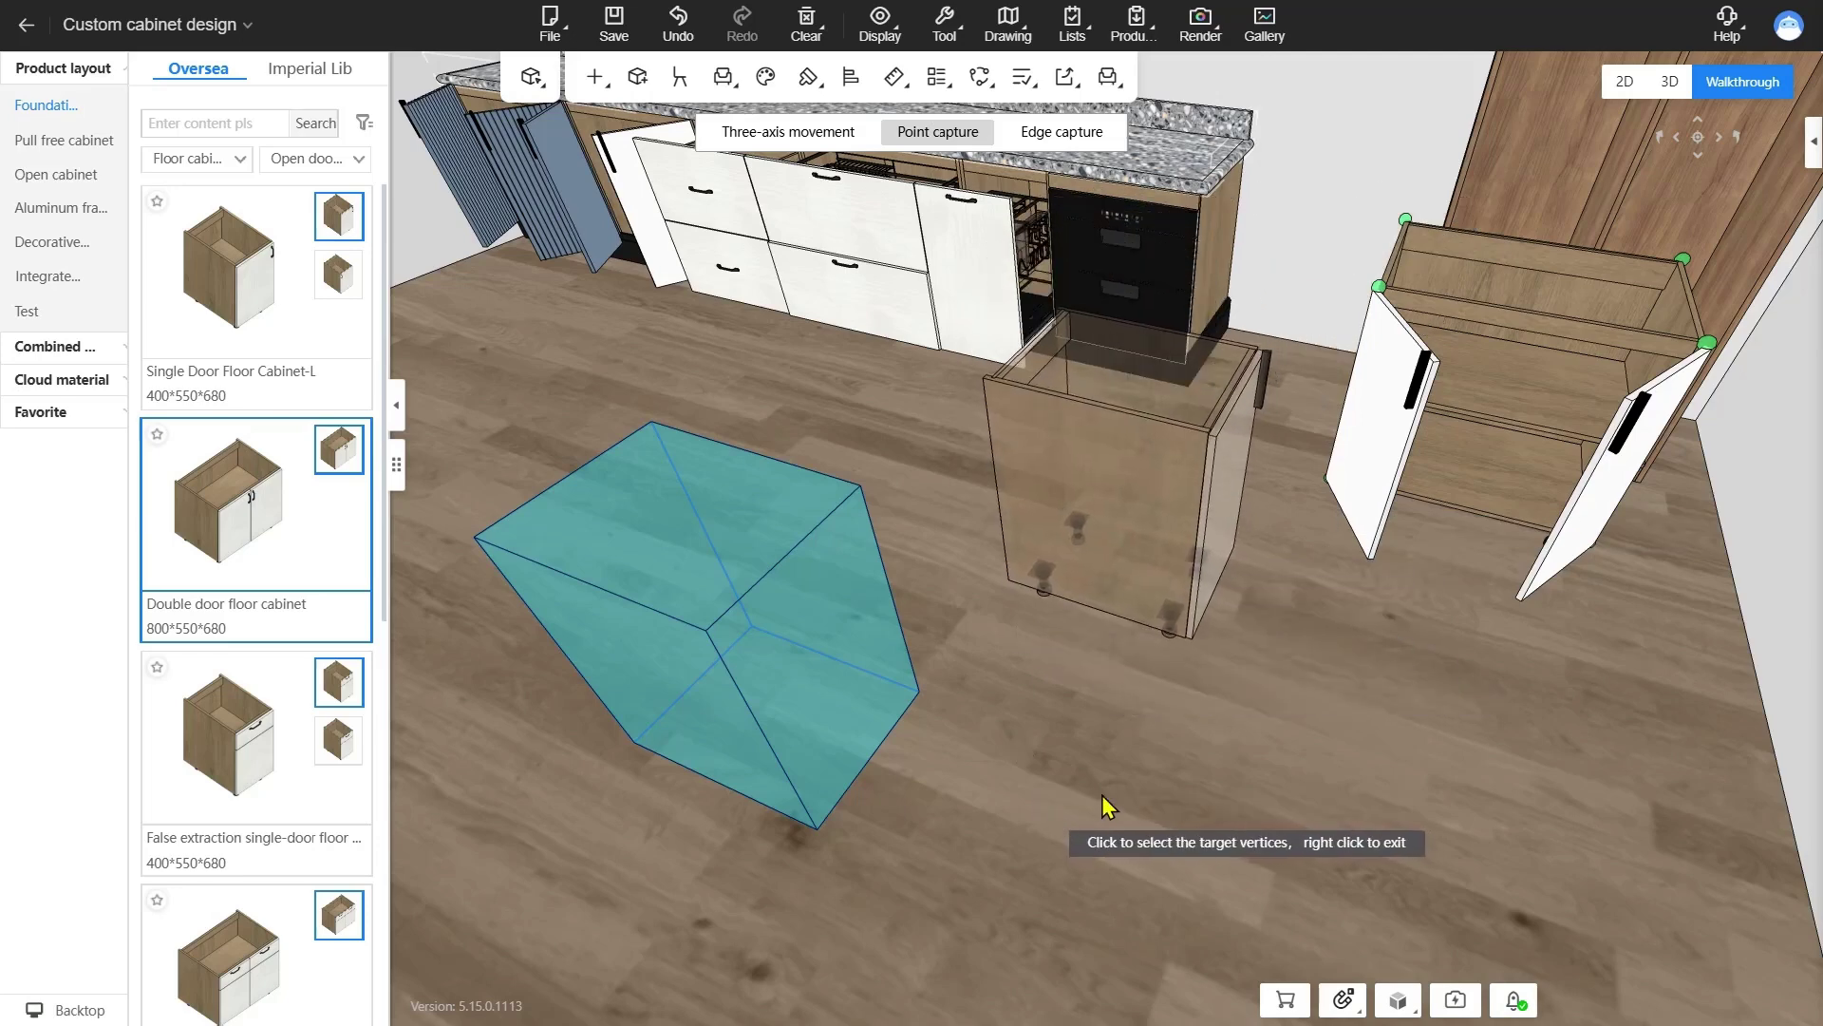
{"action": "left_click", "coordinate": [1379, 289]}
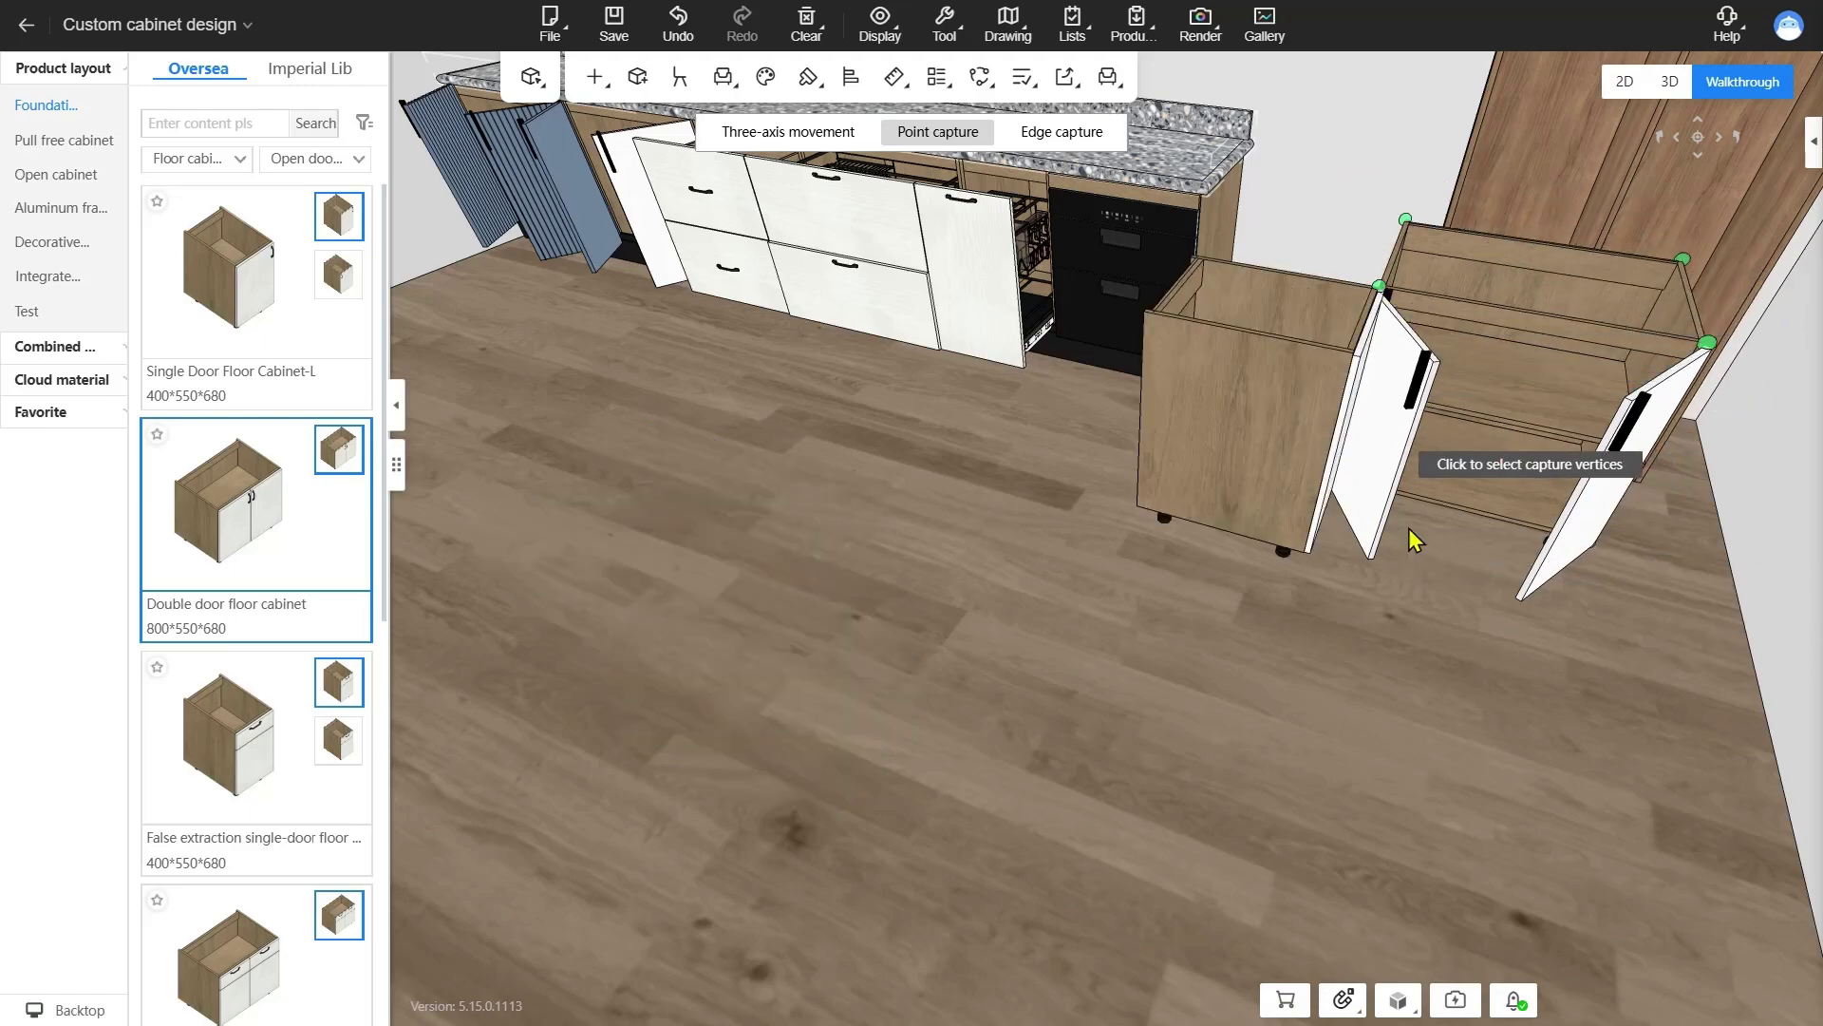
- Use Edge capture to align the single door cabinet's top side edge with the double door cabinet's top front edge
{"action": "scroll", "coordinate": [1523, 676], "scroll_direction": "up", "scroll_amount": 5}
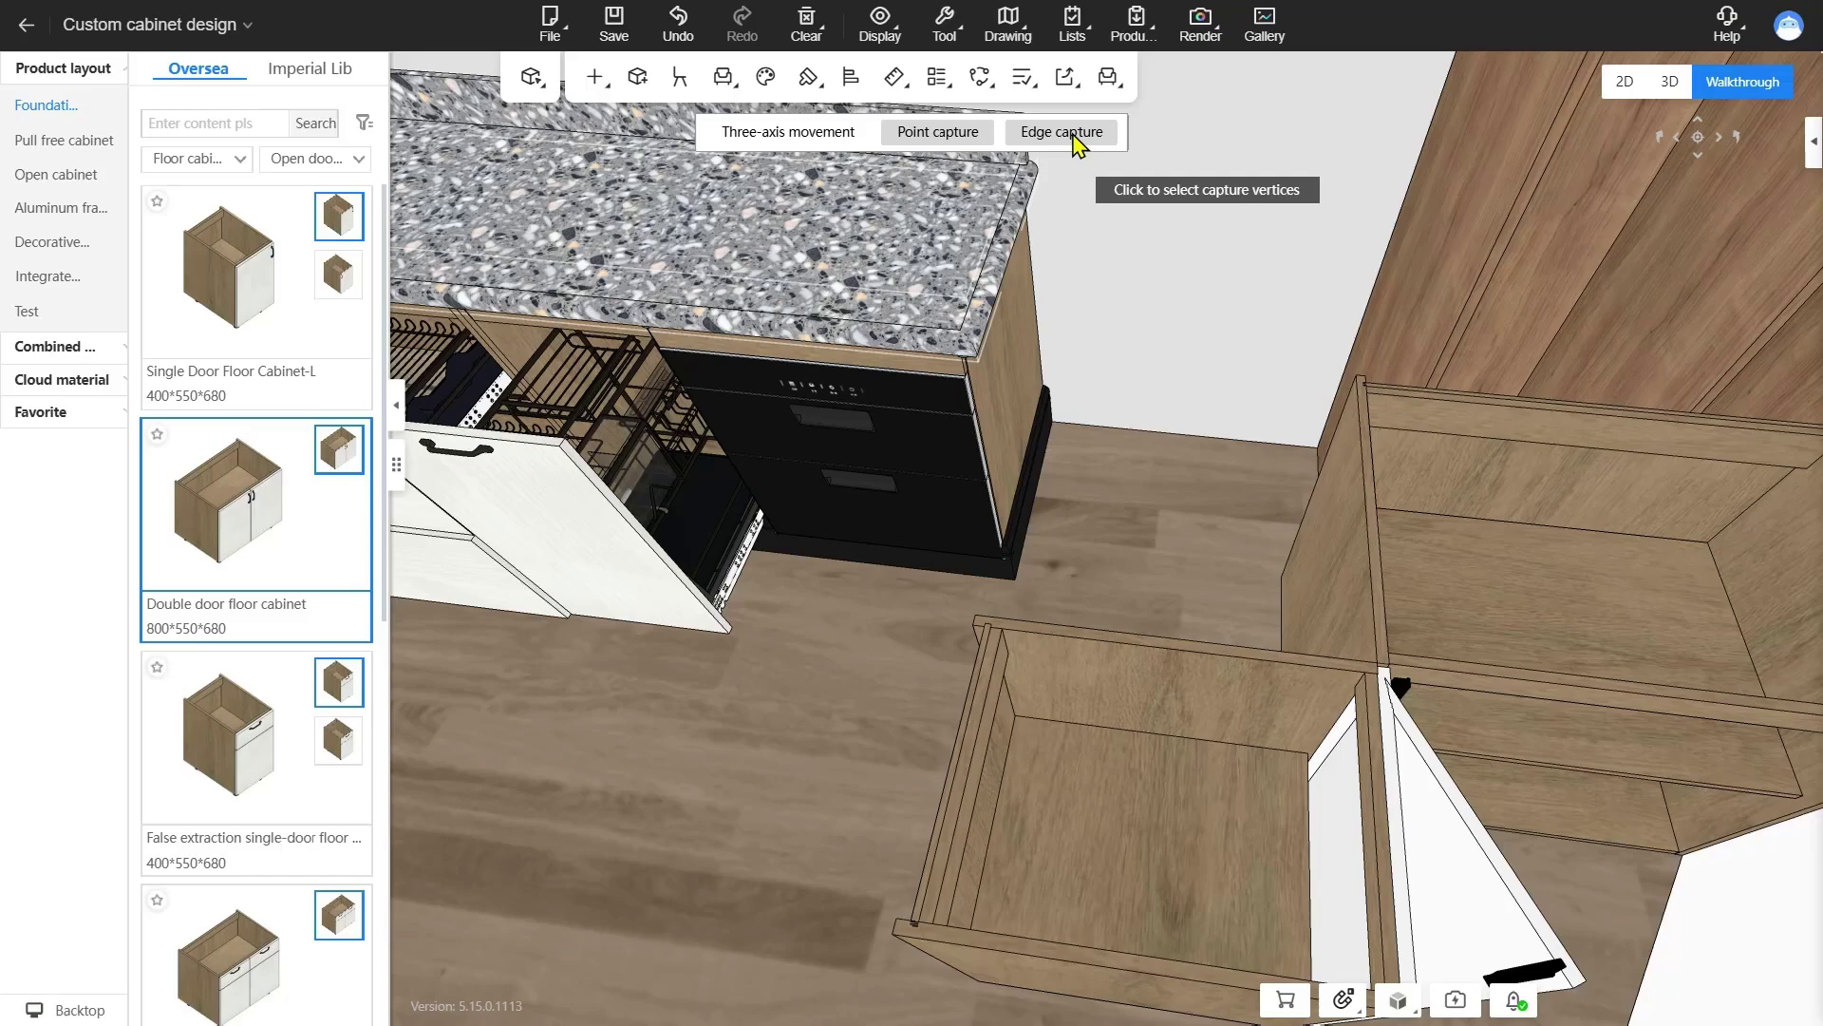
{"action": "left_click", "coordinate": [1076, 143]}
{"action": "left_click_drag", "start_coordinate": [1099, 203], "coordinate": [1557, 395]}
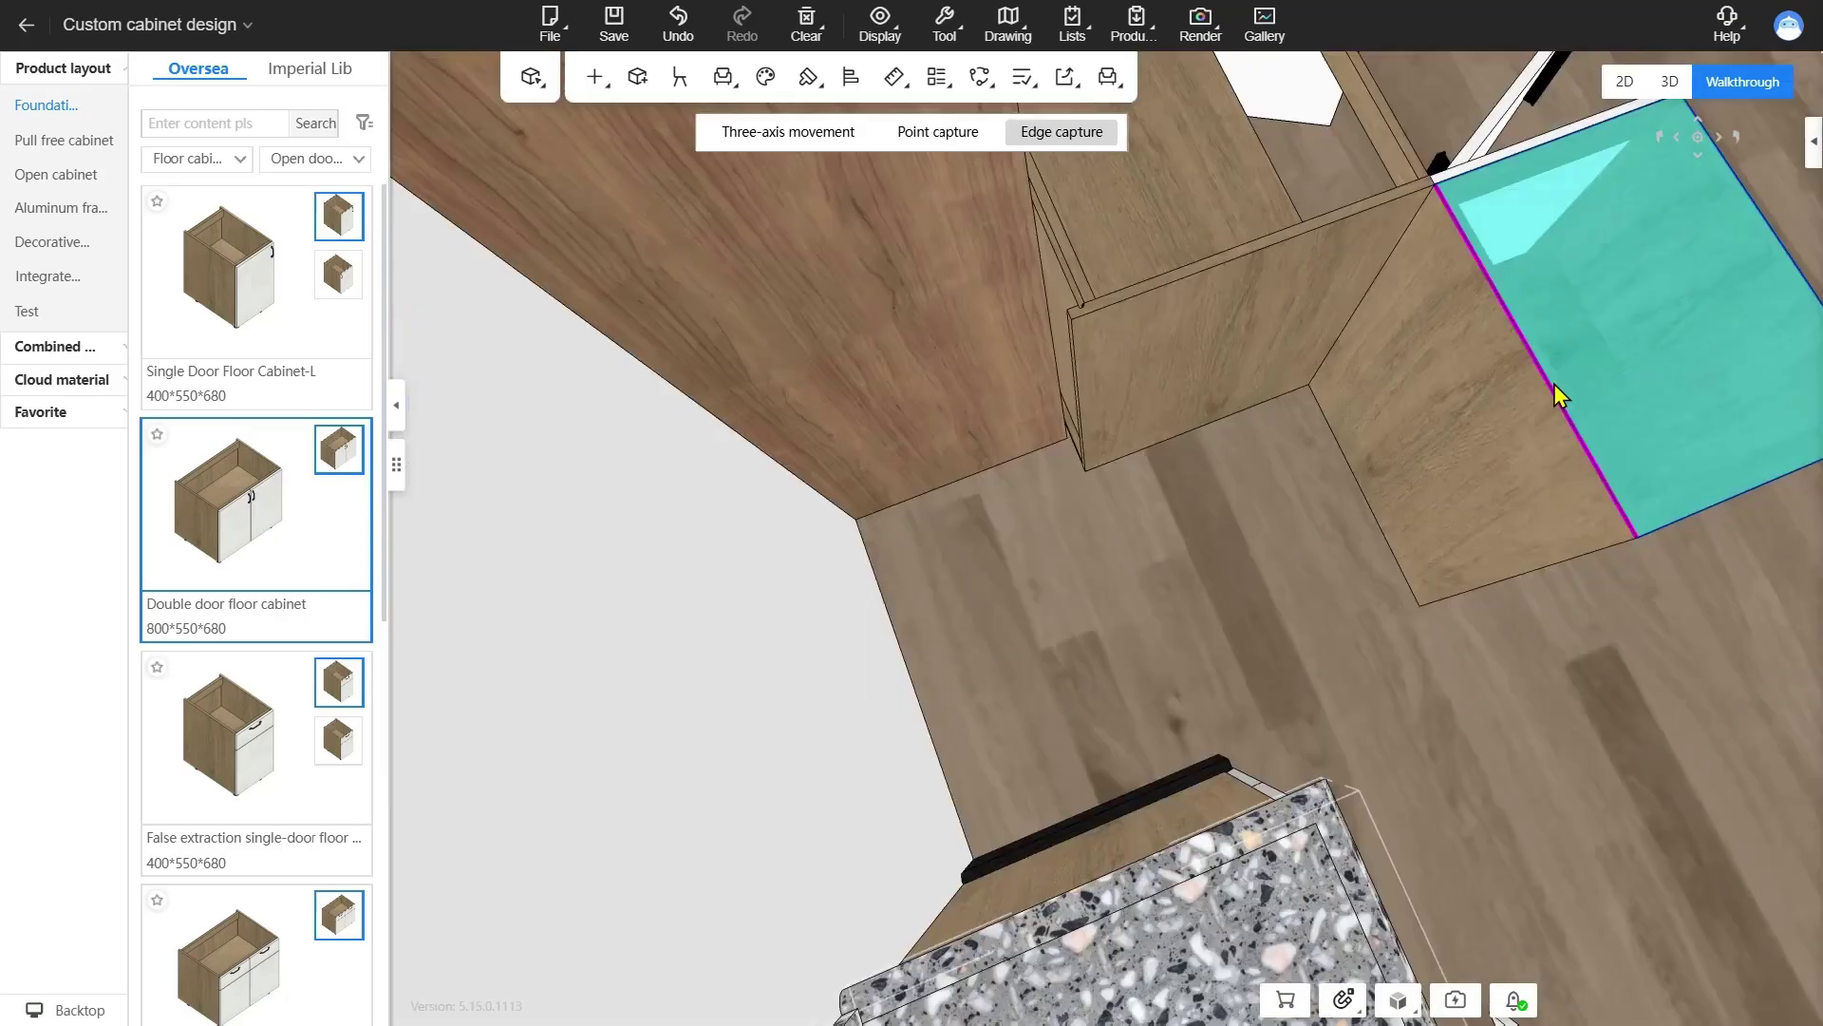
{"action": "left_click", "coordinate": [1557, 394]}
{"action": "left_click_drag", "start_coordinate": [1405, 121], "coordinate": [805, 436]}
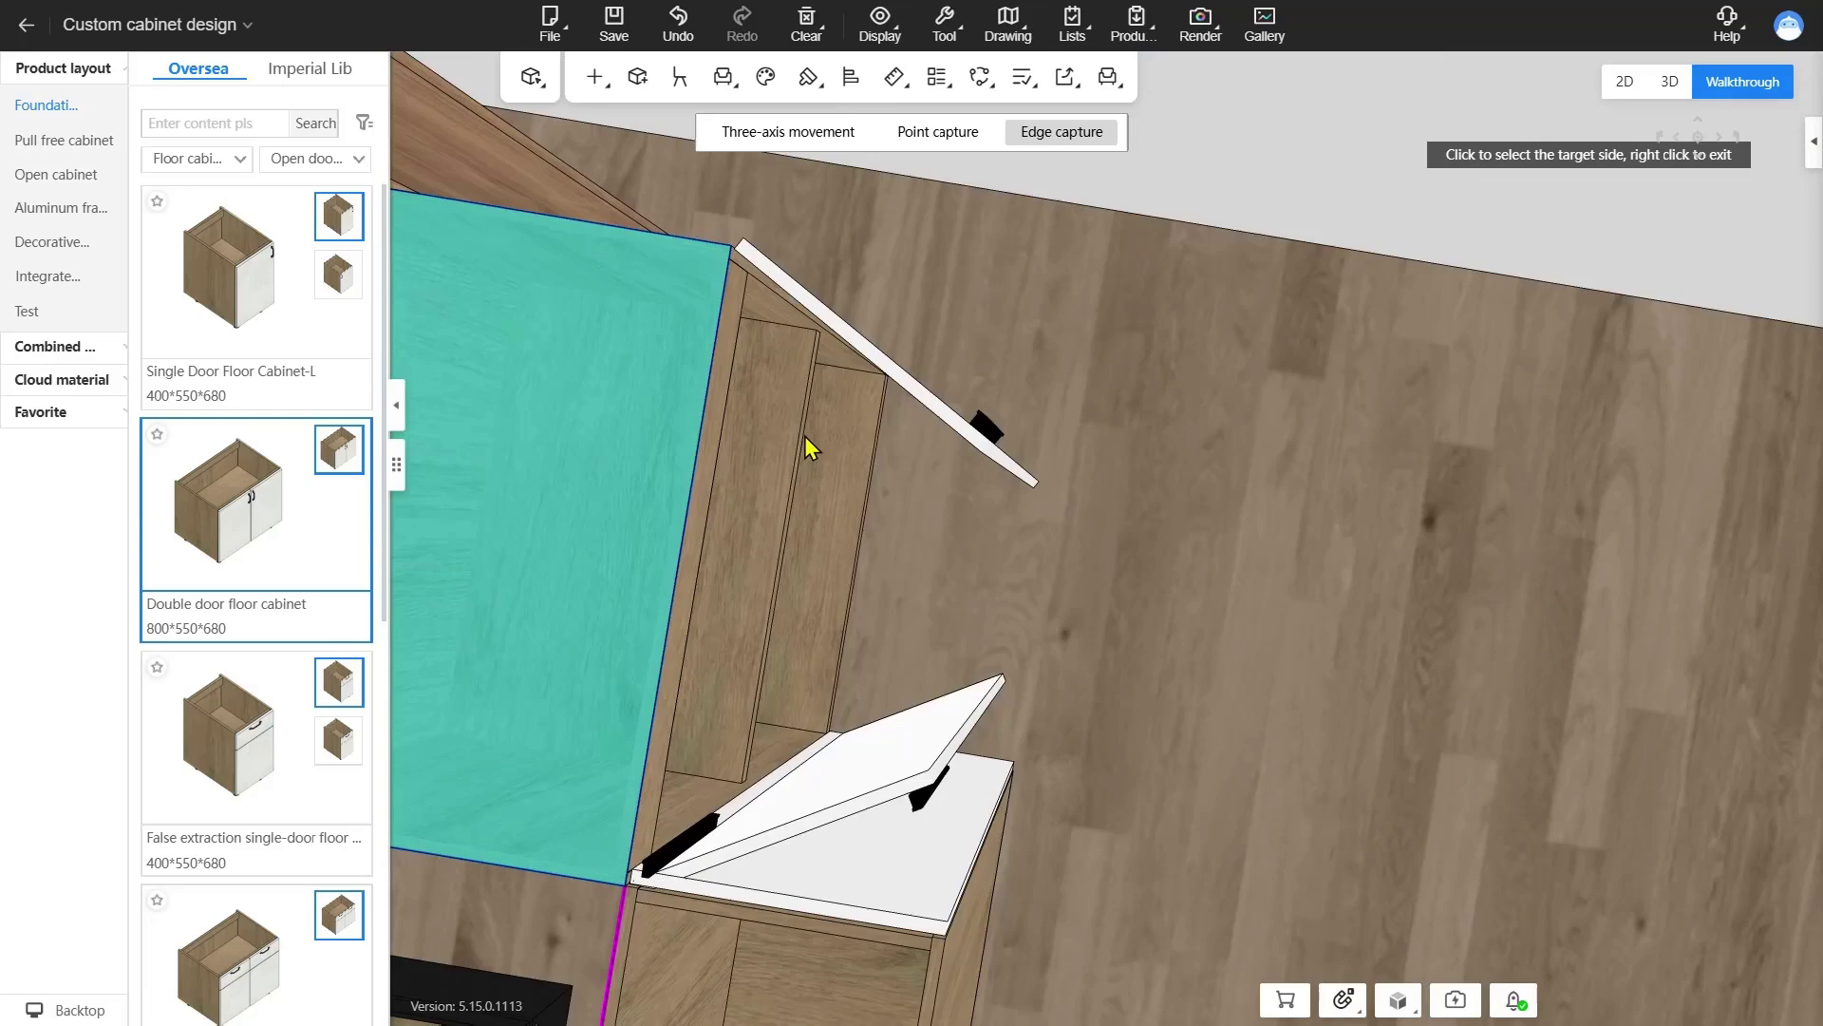
{"action": "left_click", "coordinate": [674, 534]}
{"action": "left_click", "coordinate": [843, 477]}
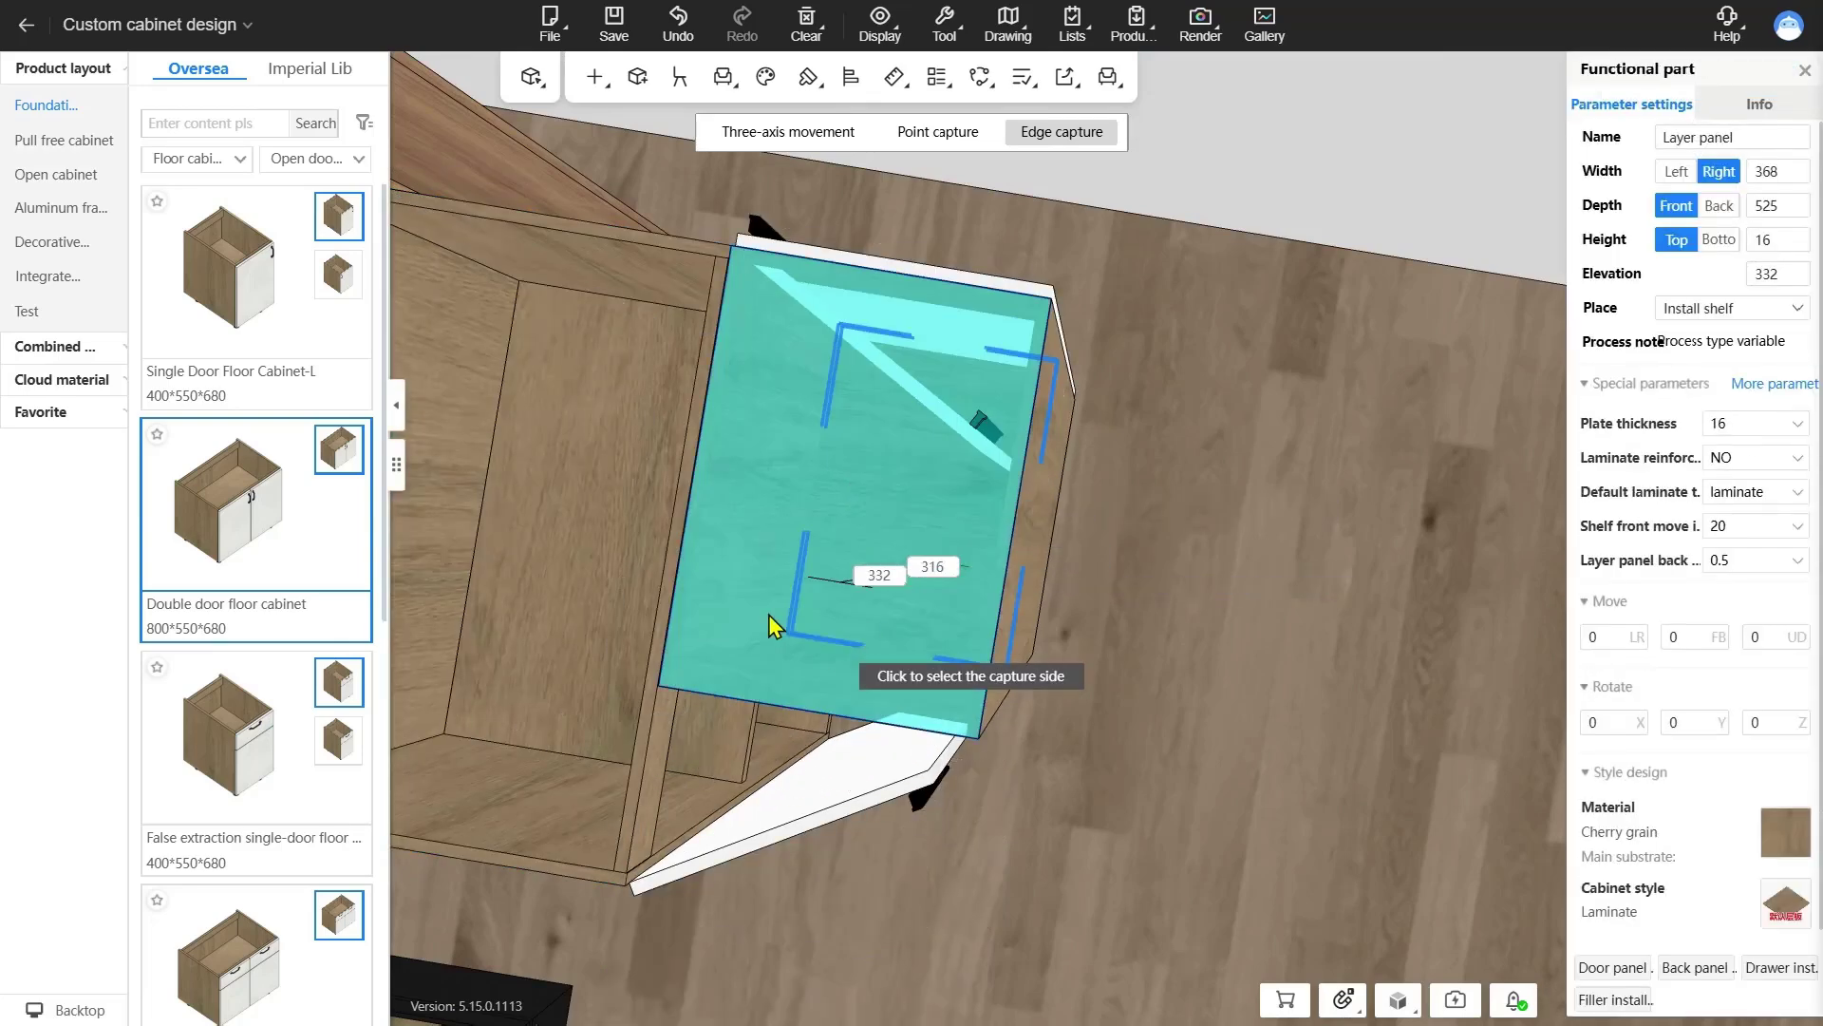
{"action": "left_click_drag", "start_coordinate": [1127, 558], "coordinate": [917, 455]}
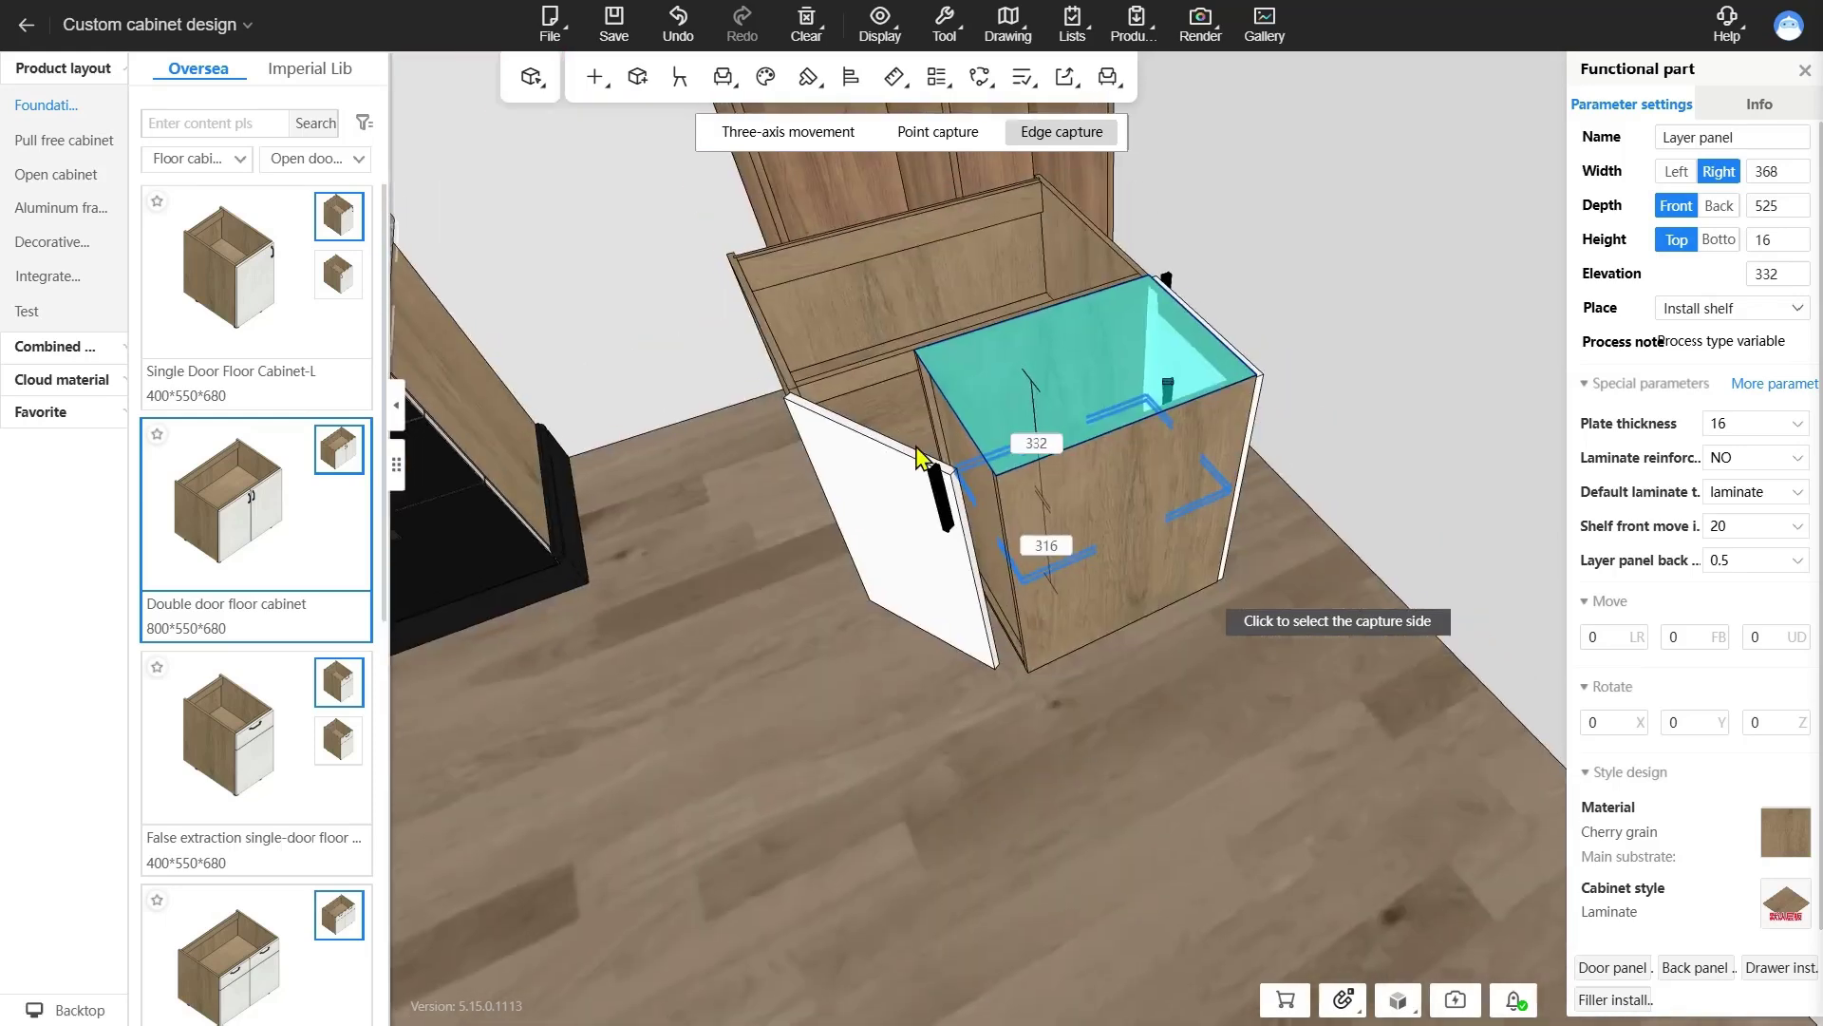
{"action": "scroll", "coordinate": [920, 455], "scroll_direction": "down", "scroll_amount": 5}
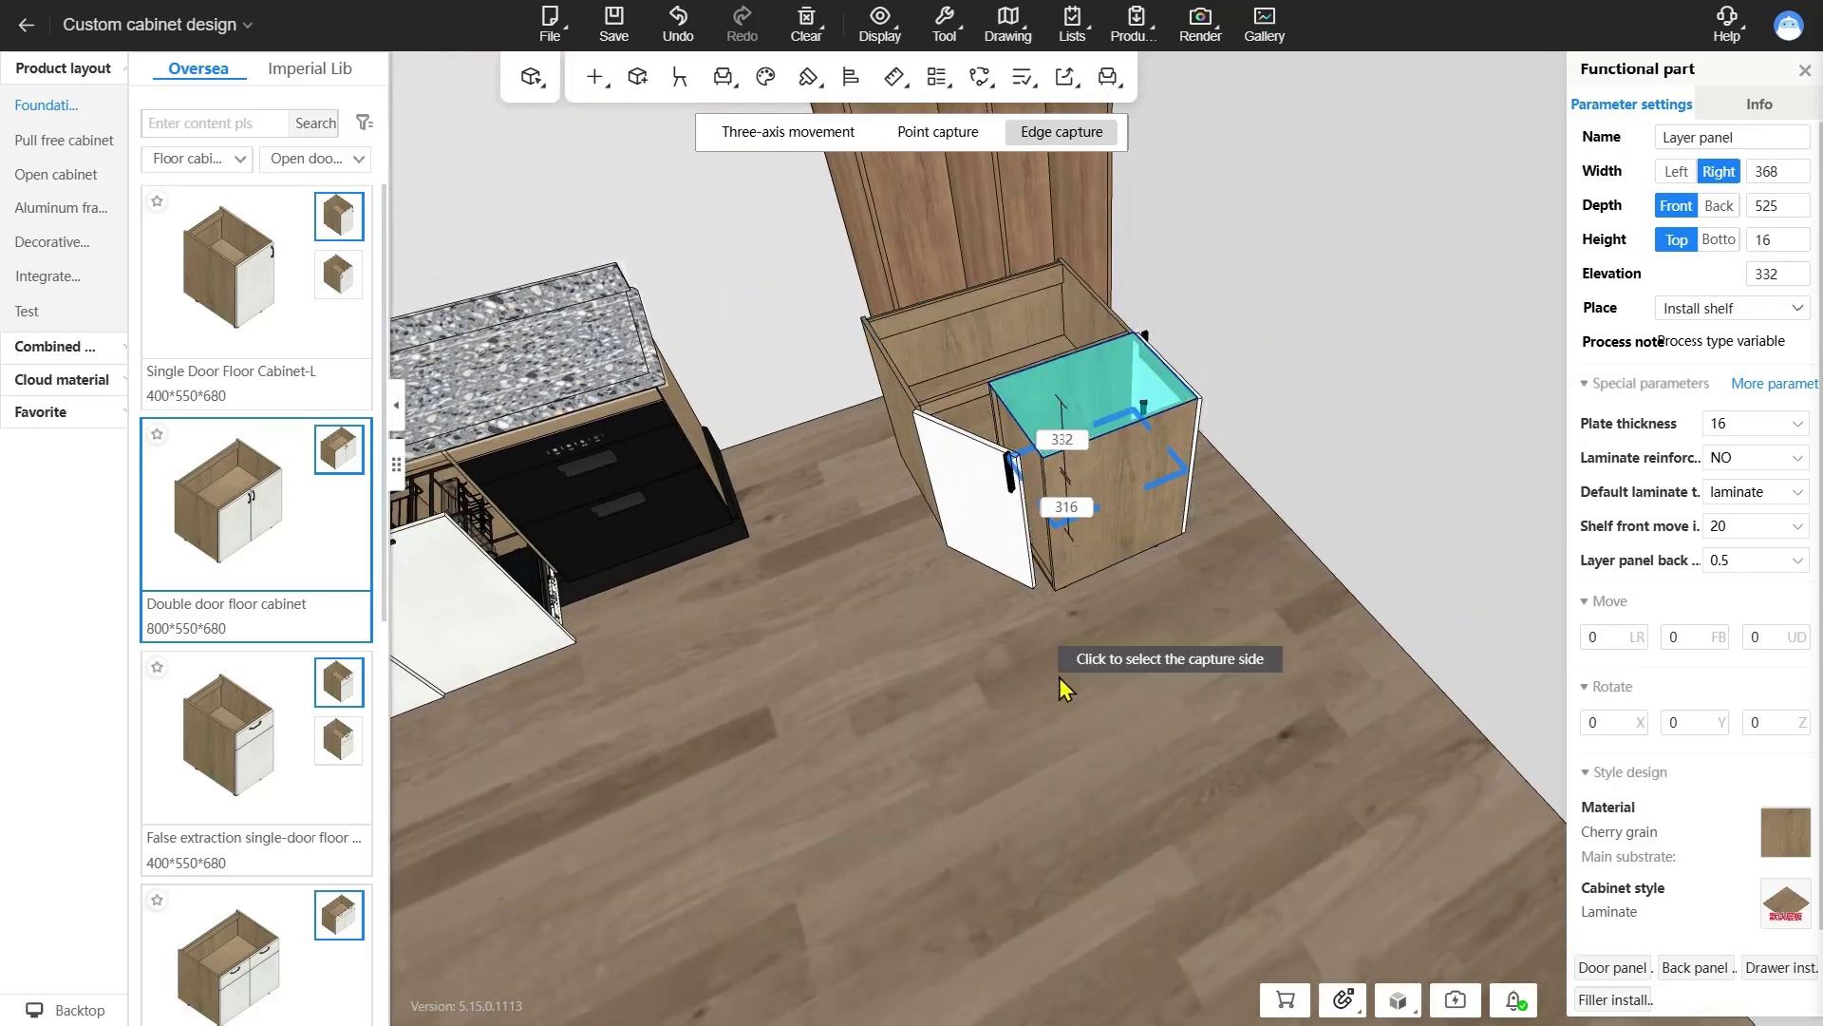
- Leave Edge capture and move the single door floor cabinet away from the double door cabinet onto the open floor
{"action": "left_click", "coordinate": [803, 133]}
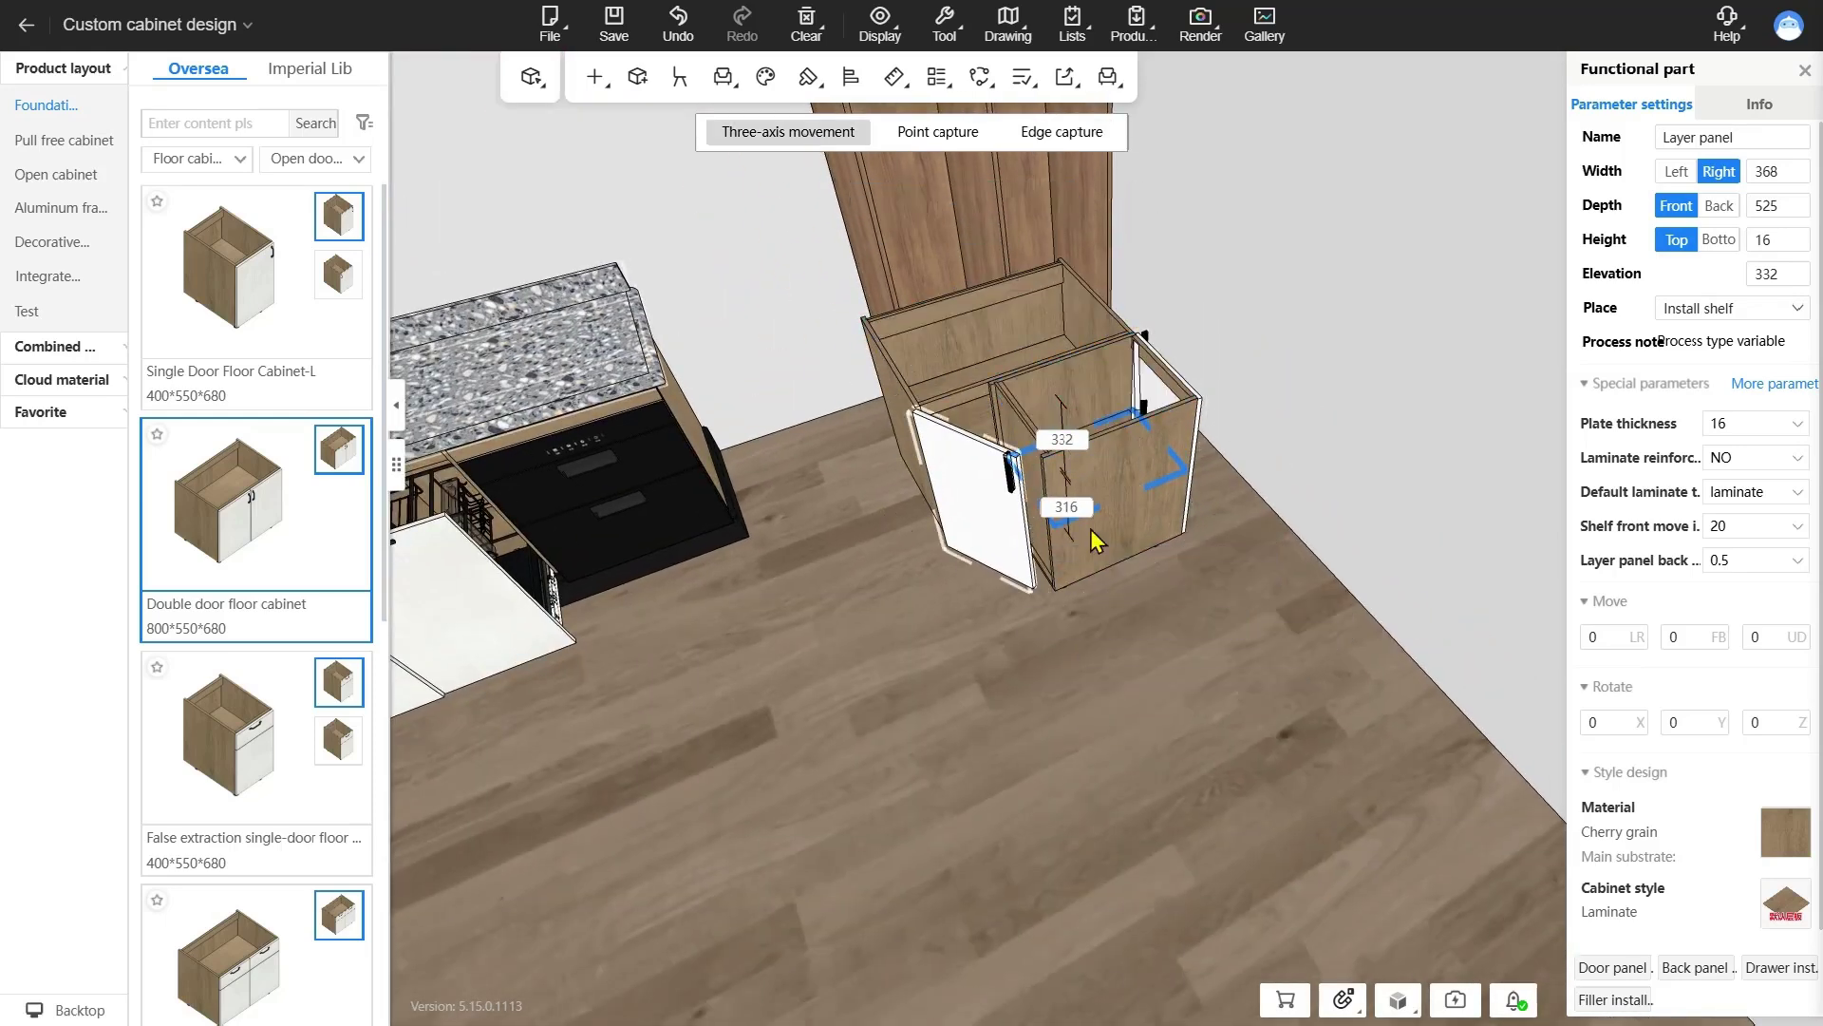
{"action": "left_click", "coordinate": [905, 390]}
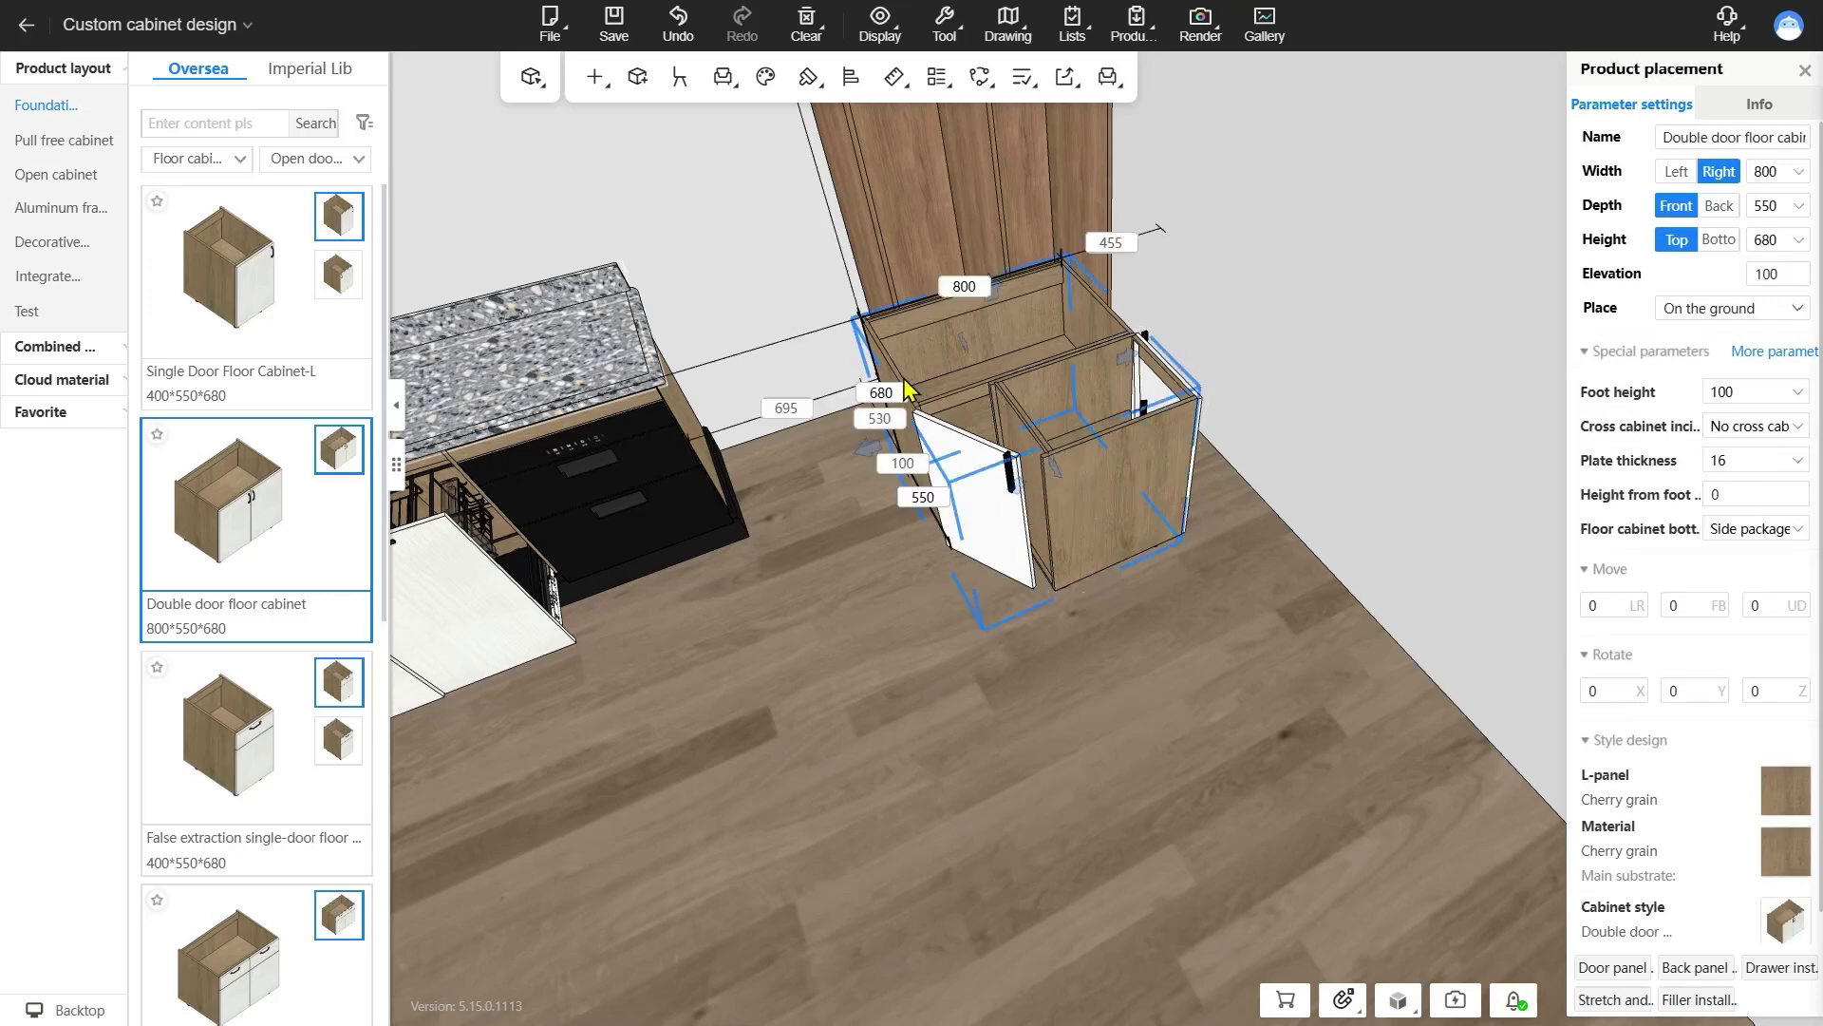
{"action": "left_click", "coordinate": [944, 489]}
{"action": "left_click_drag", "start_coordinate": [1002, 532], "coordinate": [872, 914]}
{"action": "left_click_drag", "start_coordinate": [1153, 779], "coordinate": [995, 671]}
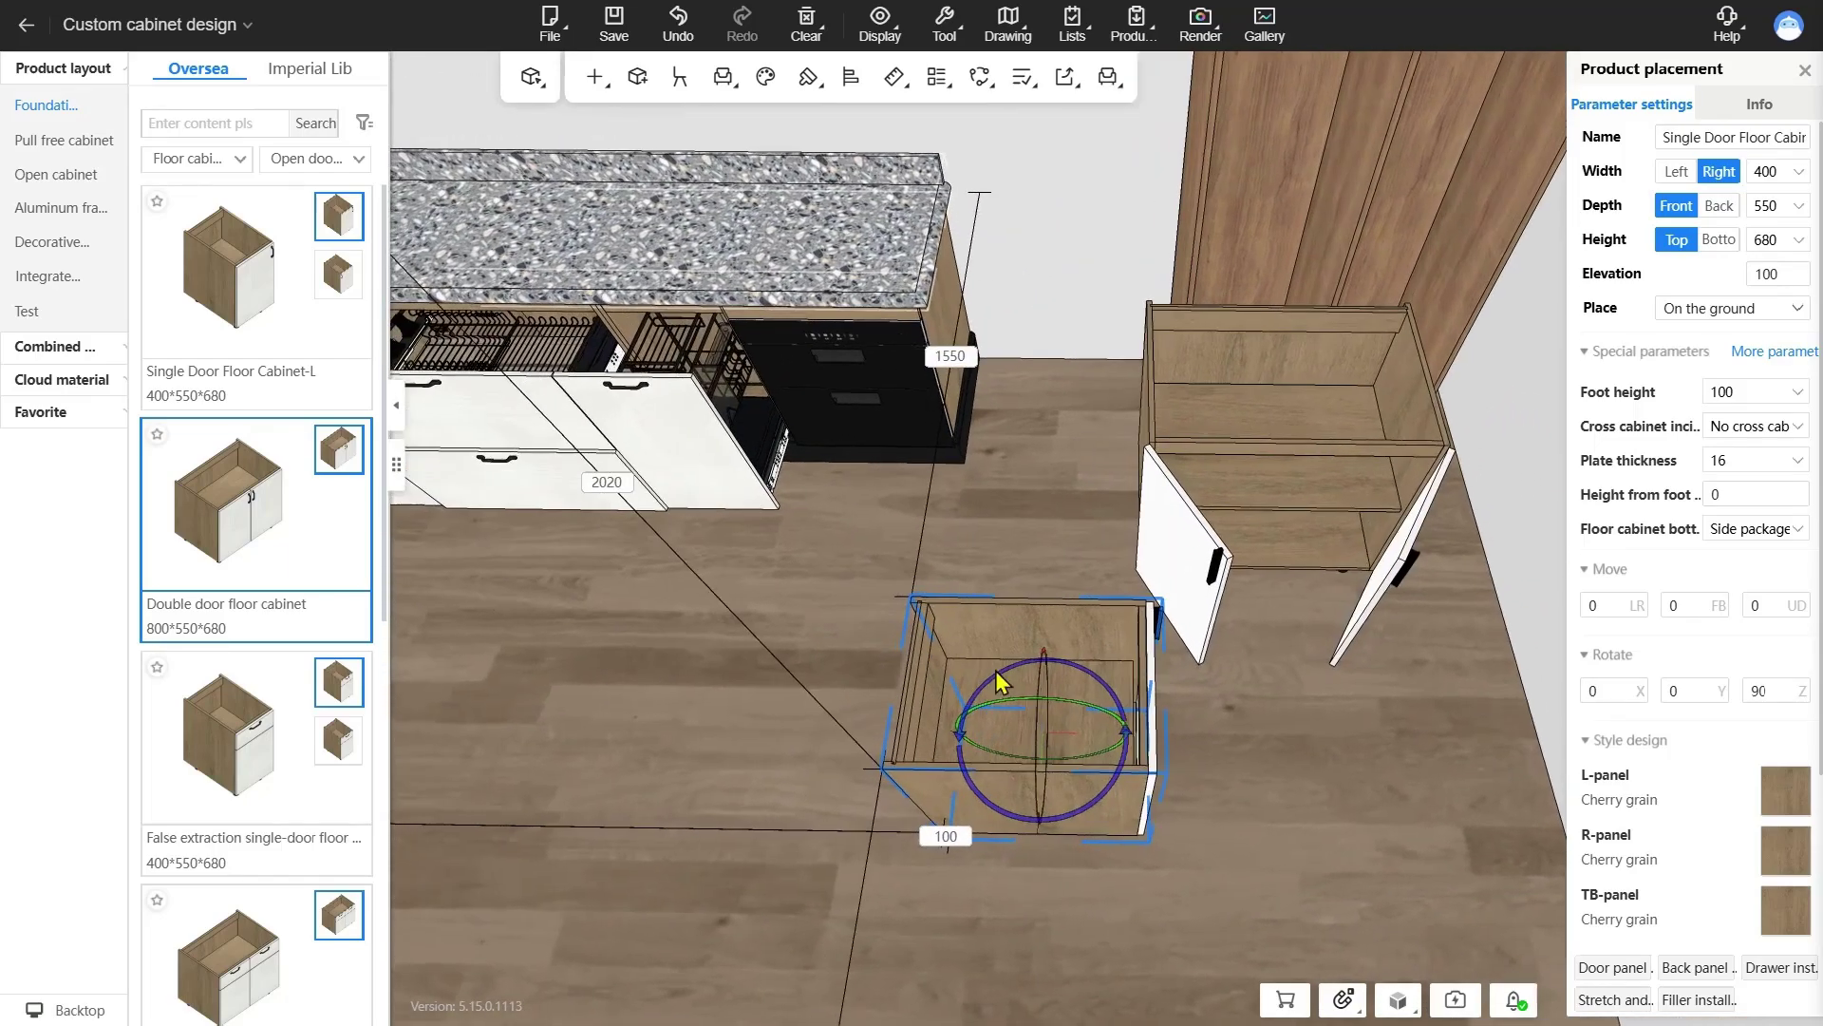
- Try to rotate the single door floor cabinet around the green axis ring with Three axis rotation
{"action": "left_click_drag", "start_coordinate": [1166, 796], "coordinate": [1151, 719]}
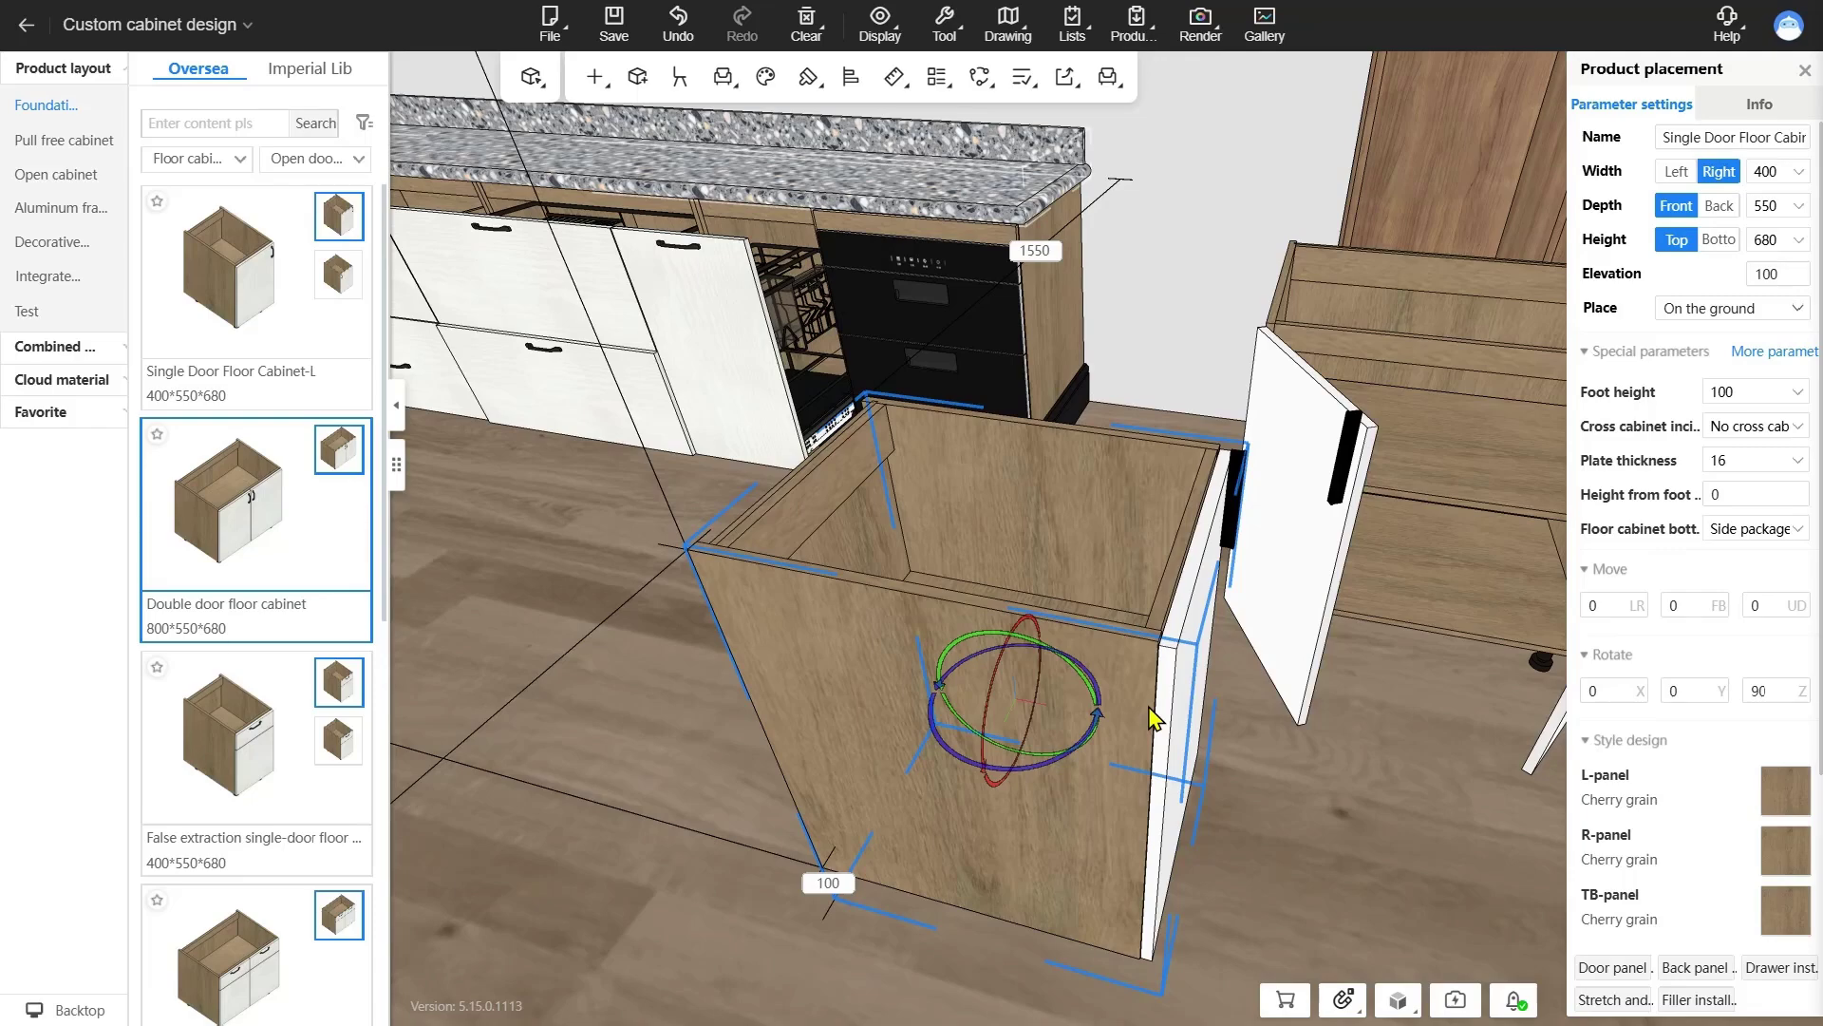
{"action": "scroll", "coordinate": [950, 617], "scroll_direction": "up", "scroll_amount": 3}
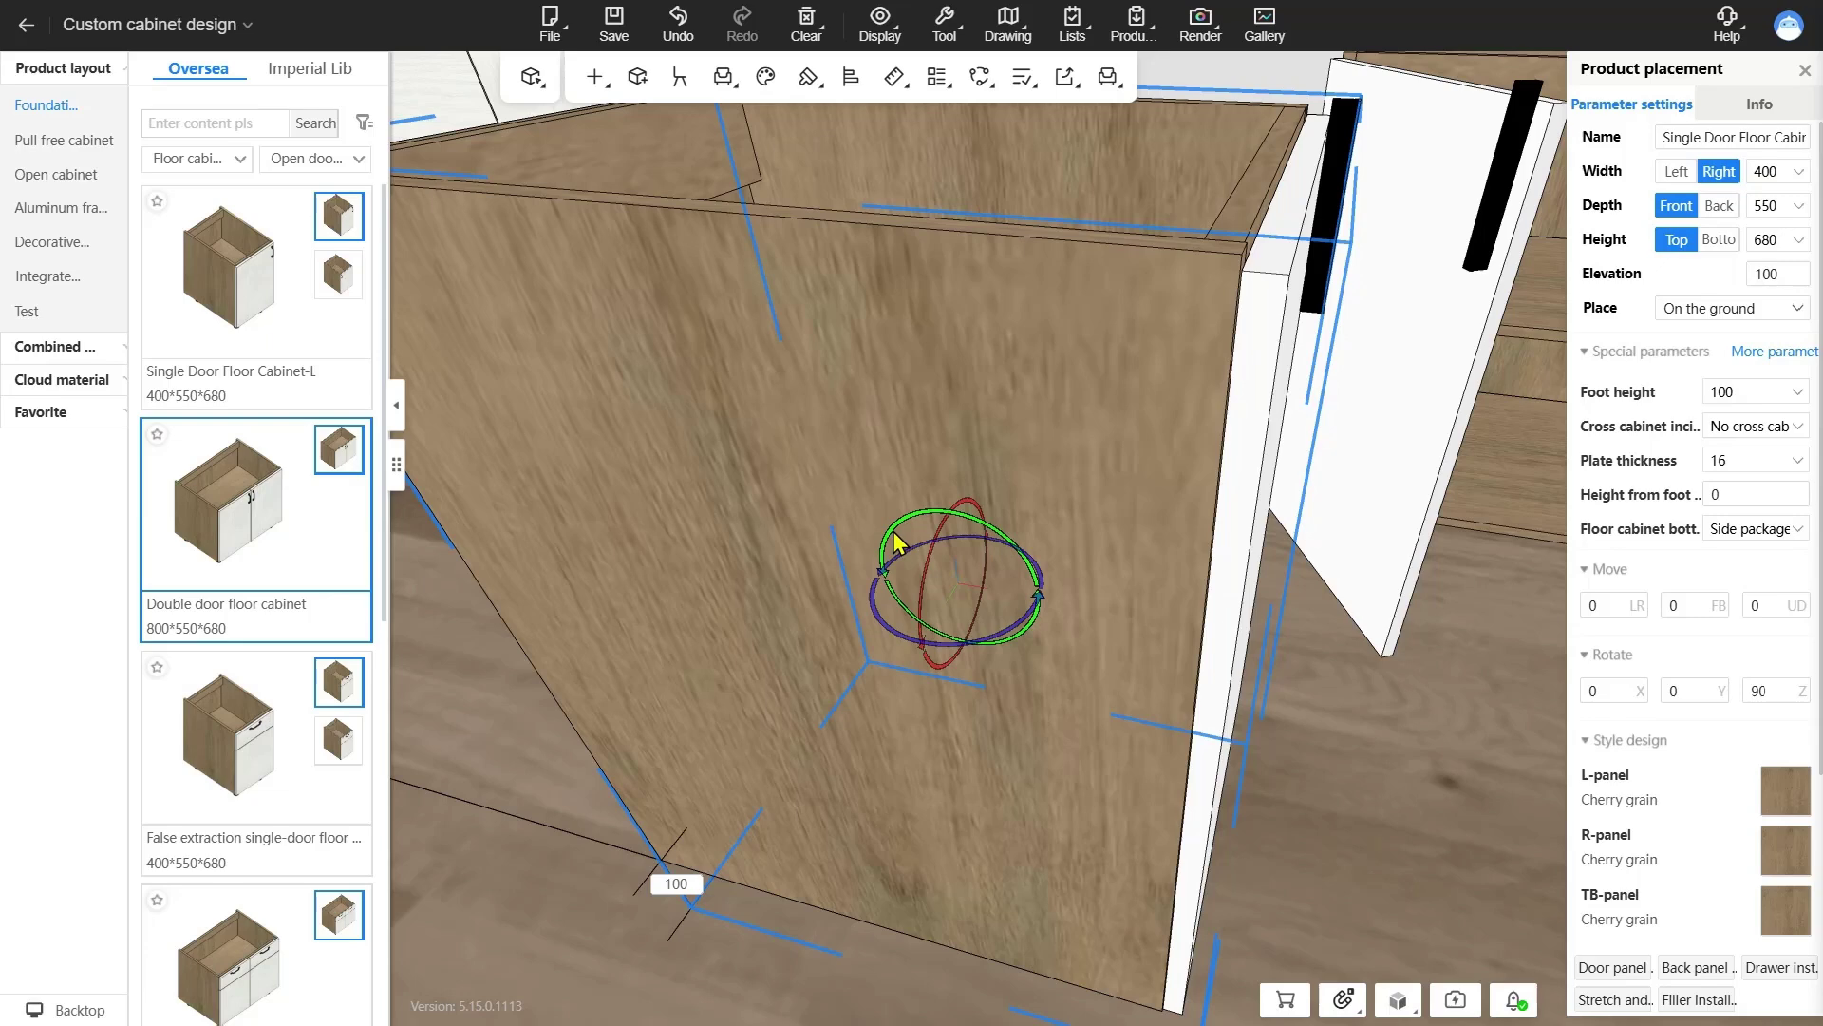
{"action": "left_click", "coordinate": [894, 541]}
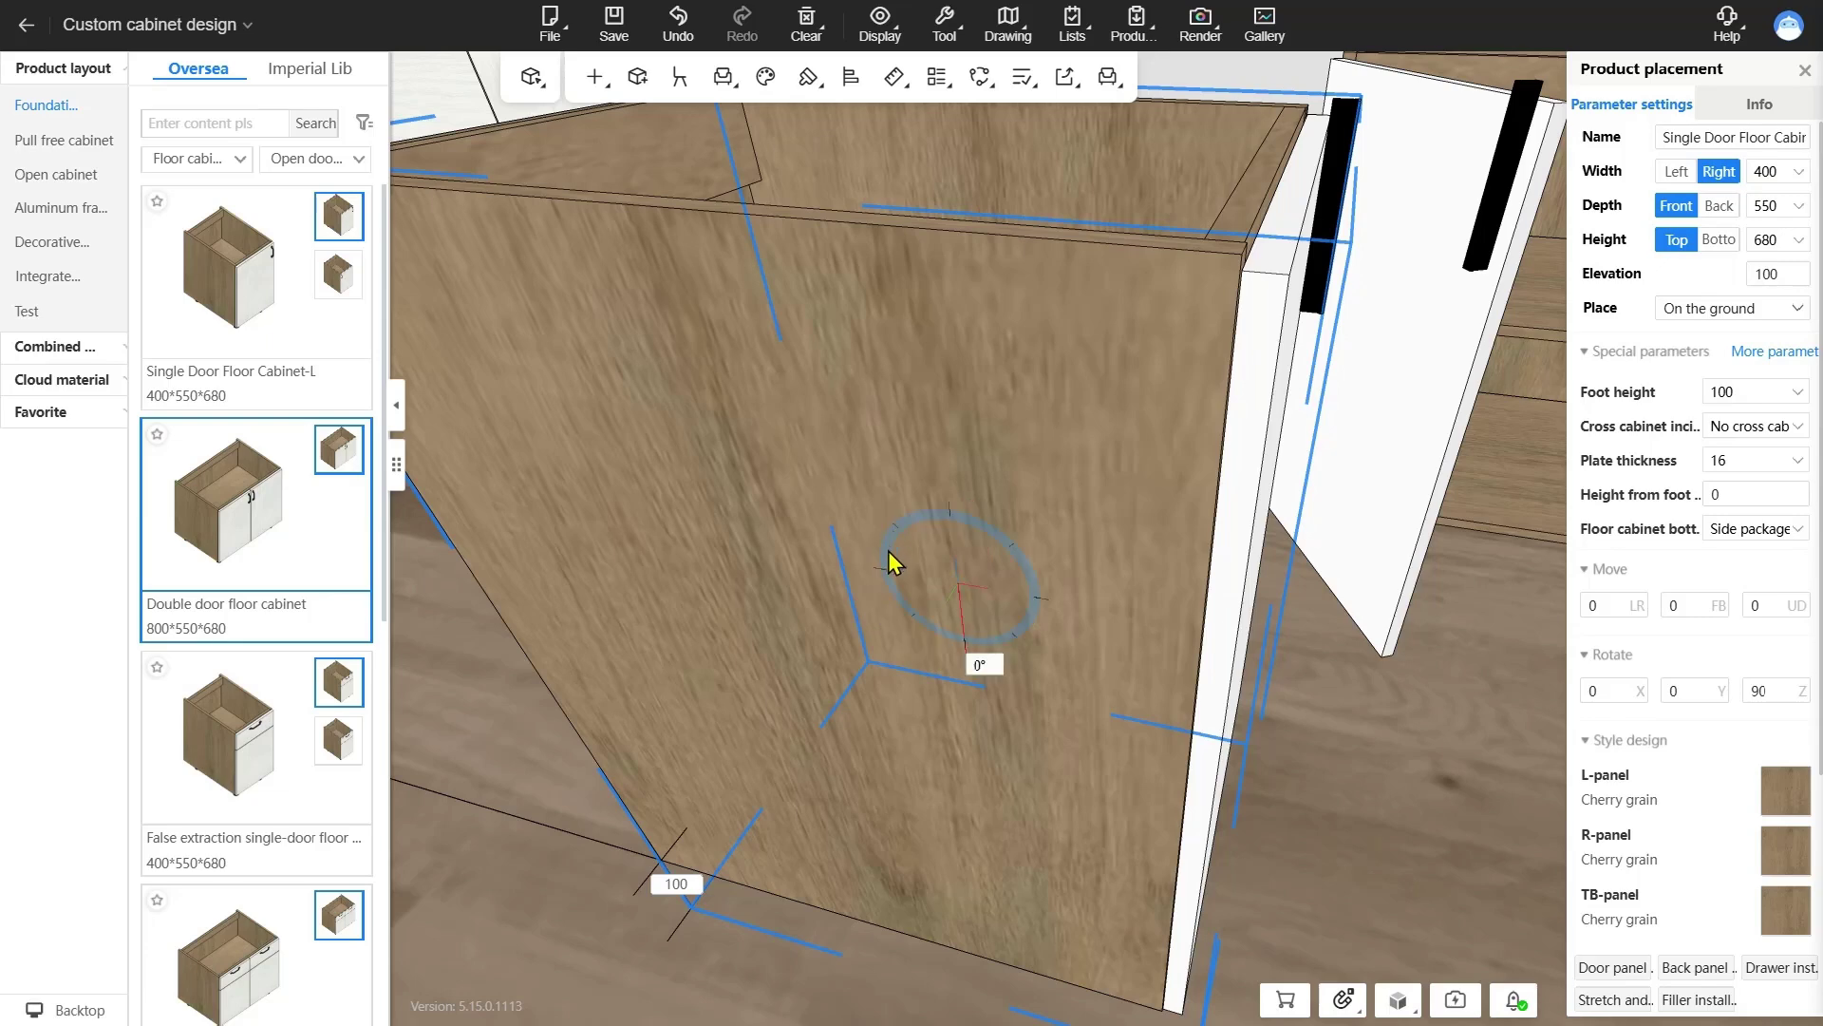
{"action": "left_click_drag", "start_coordinate": [887, 551], "coordinate": [1025, 641]}
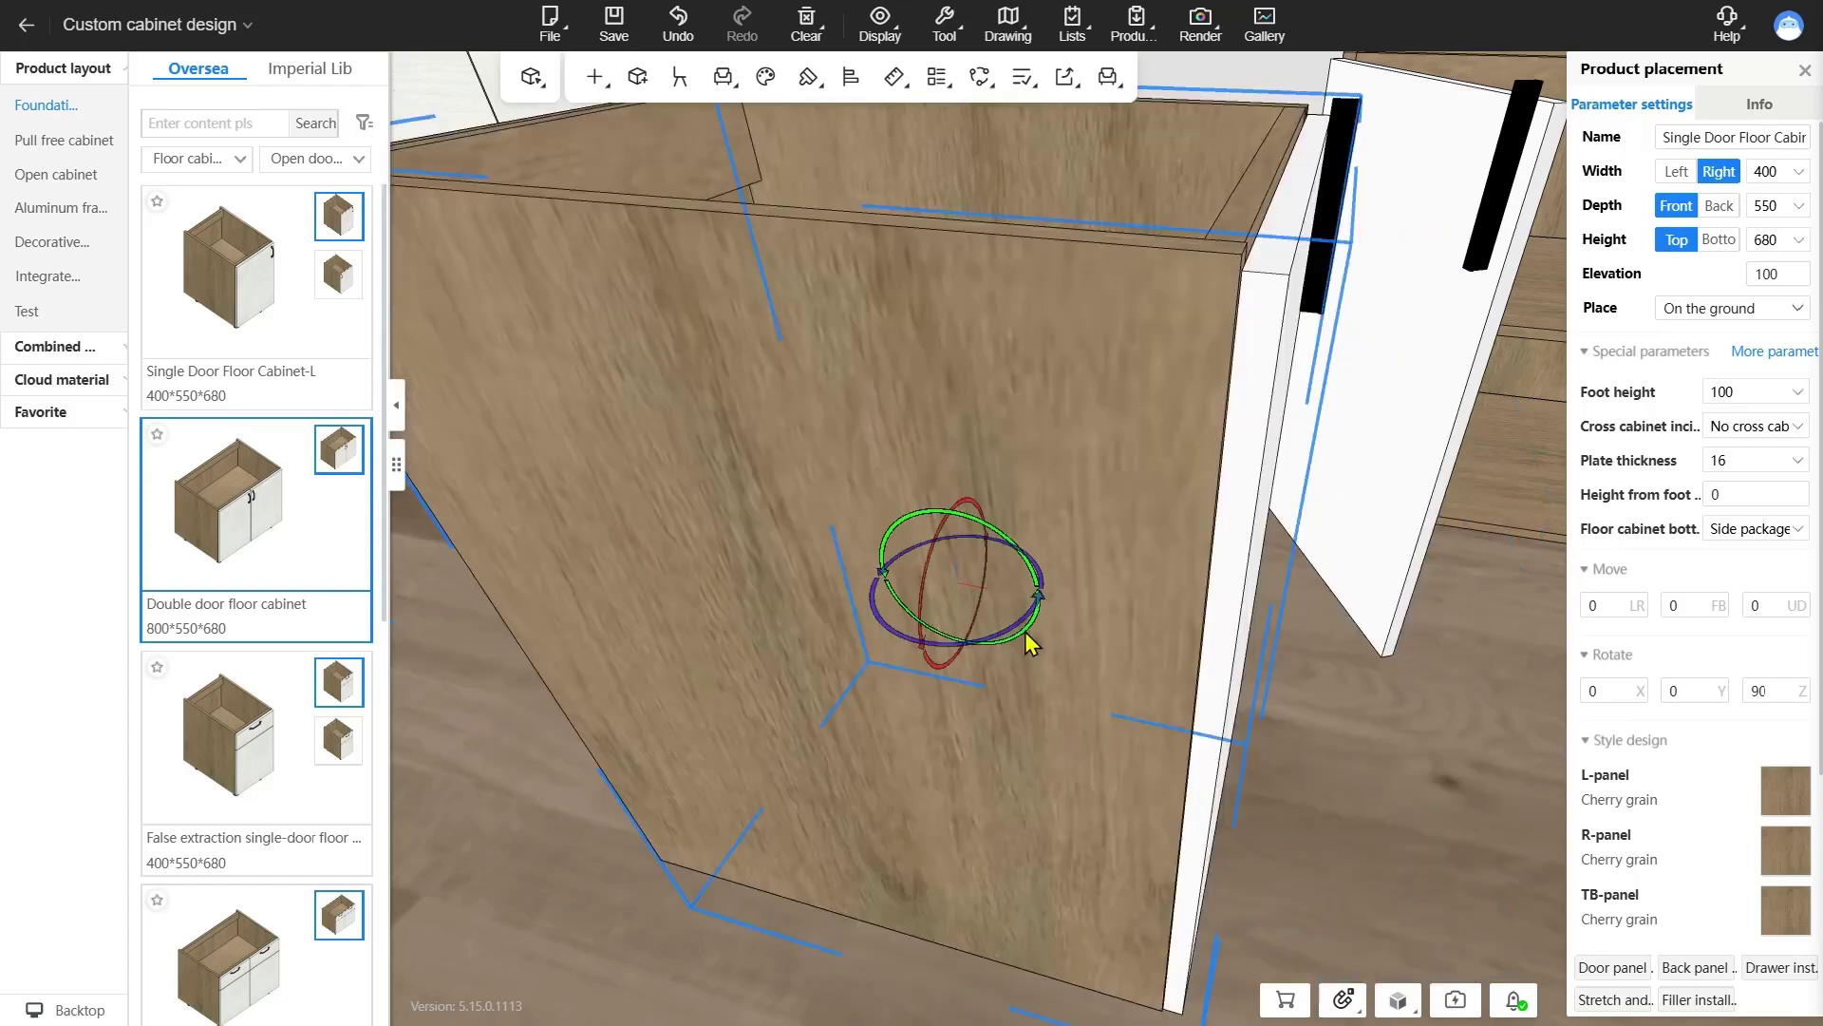
{"action": "left_click", "coordinate": [1025, 641]}
- Stretch the single door floor cabinet to a width of 600 in Stretch mode
{"action": "scroll", "coordinate": [1023, 631], "scroll_direction": "down", "scroll_amount": 5}
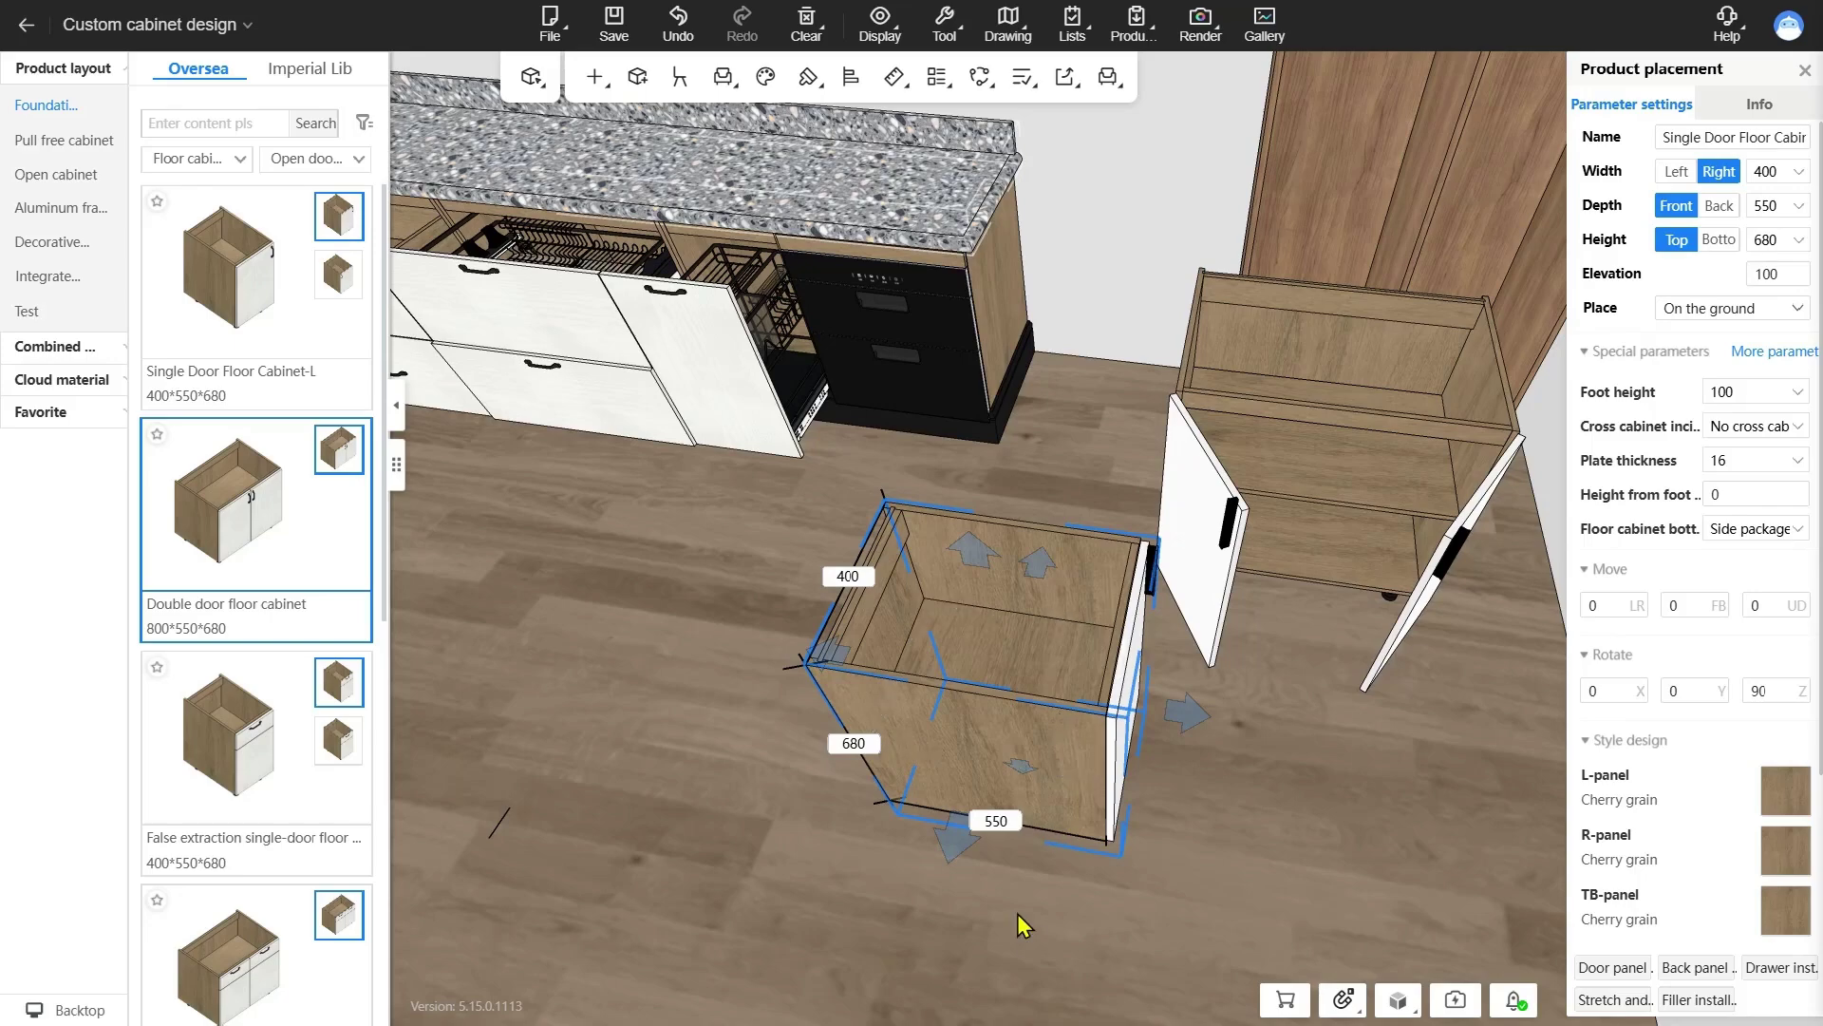
{"action": "left_click_drag", "start_coordinate": [1017, 914], "coordinate": [946, 754]}
{"action": "left_click_drag", "start_coordinate": [978, 626], "coordinate": [957, 814]}
{"action": "mouse_move", "coordinate": [1083, 845]}
{"action": "left_mouse_down"}
{"action": "mouse_move", "coordinate": [858, 817]}
{"action": "mouse_move", "coordinate": [1082, 823]}
{"action": "left_mouse_up"}
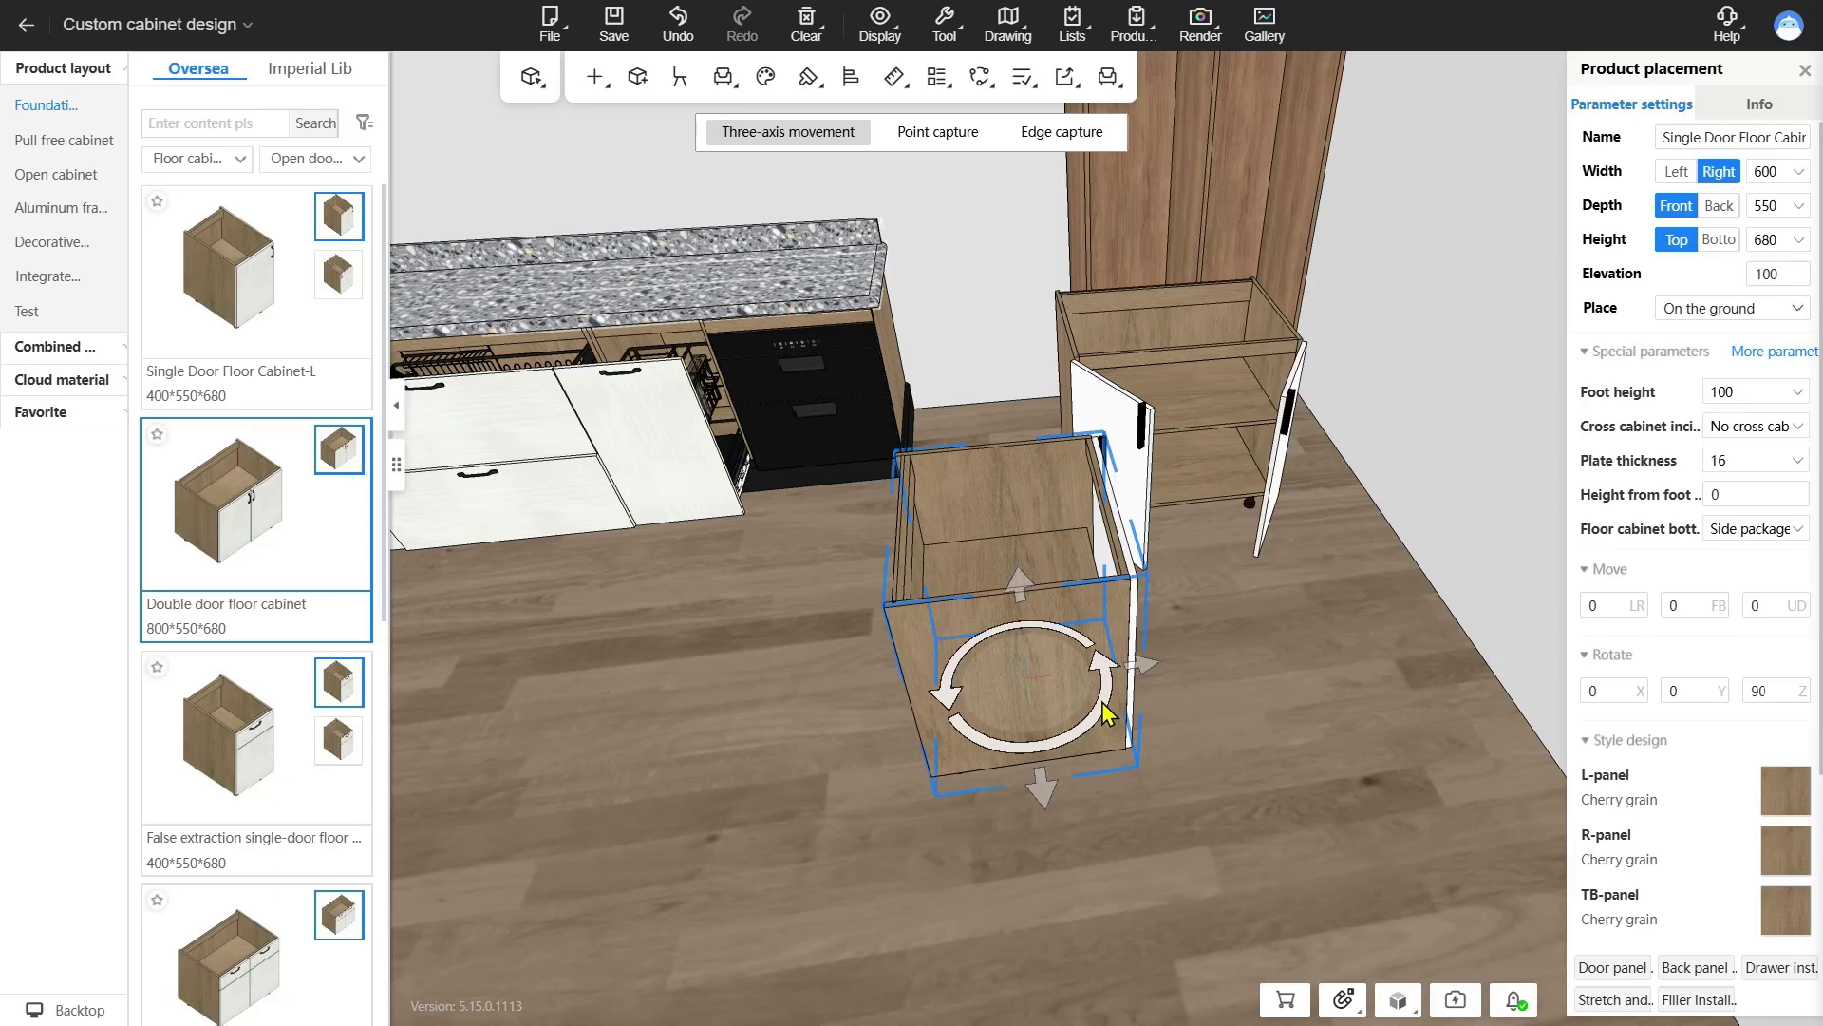
- Rotate the single door floor cabinet in 90° increments to a Z rotation of 0 in Three-axis movement mode
{"action": "left_click", "coordinate": [1130, 704]}
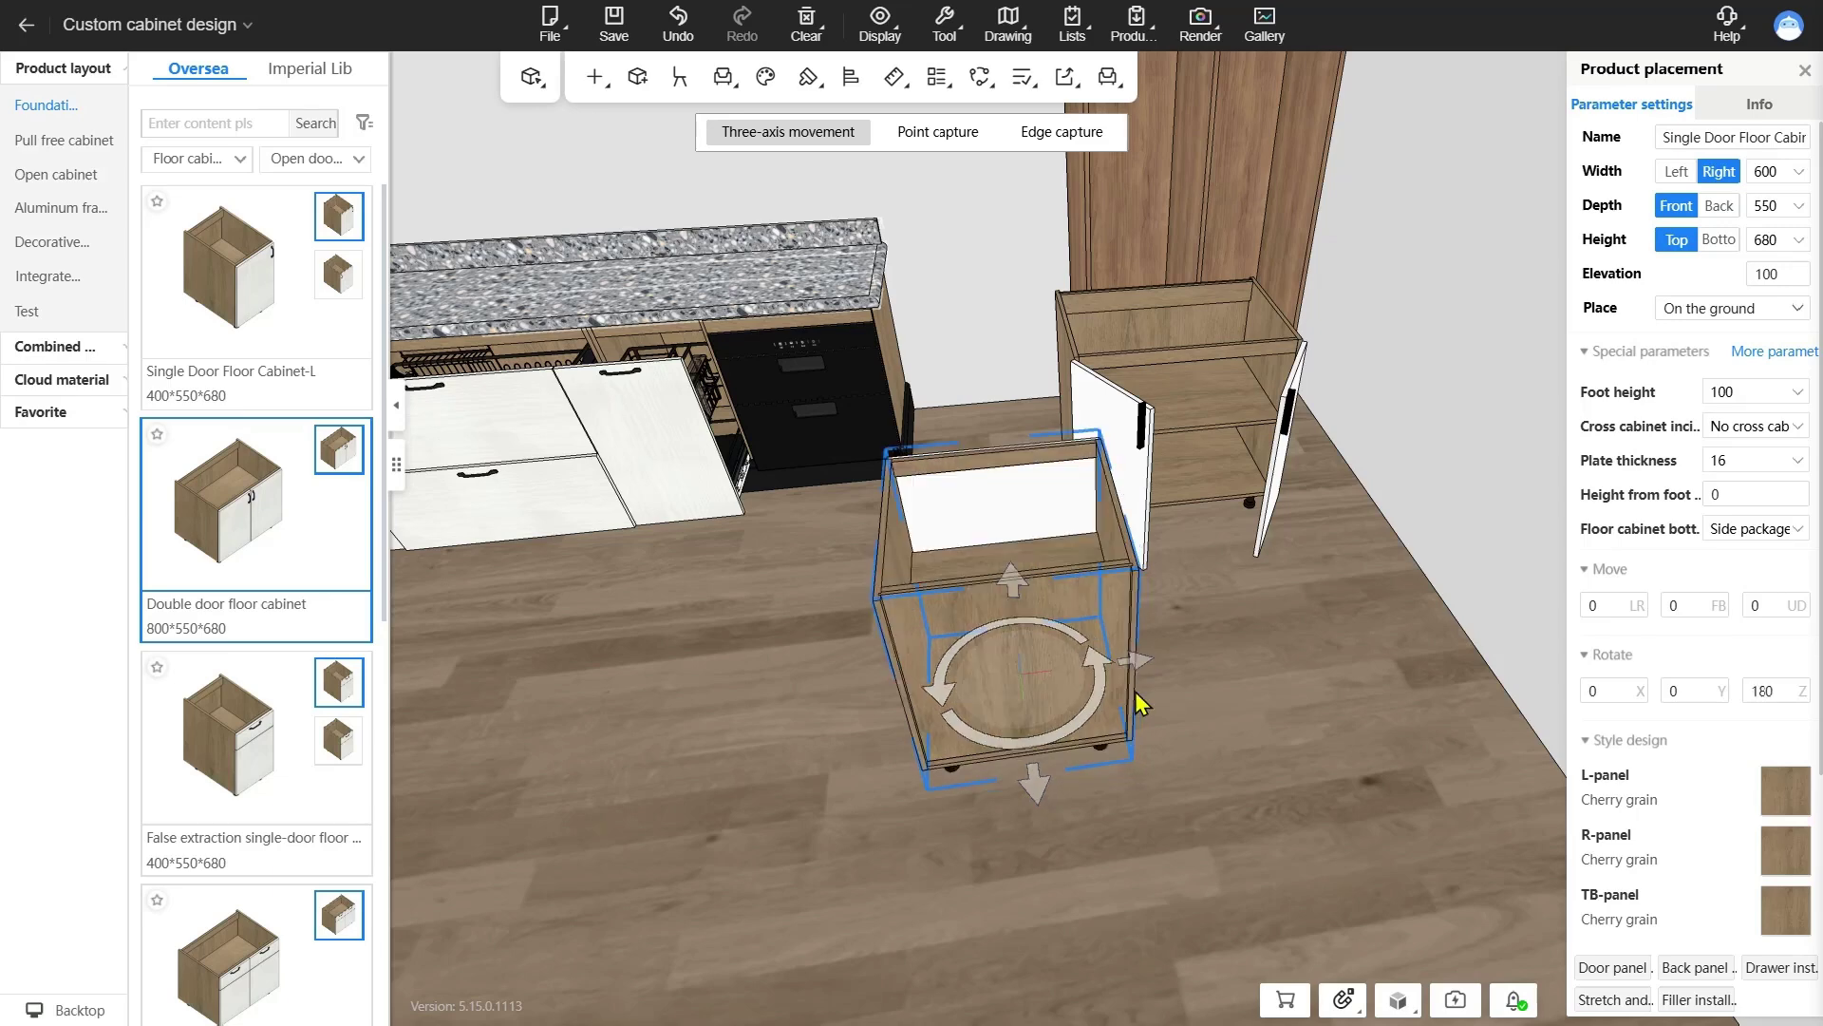
{"action": "left_click", "coordinate": [1136, 693]}
{"action": "left_click", "coordinate": [1136, 691]}
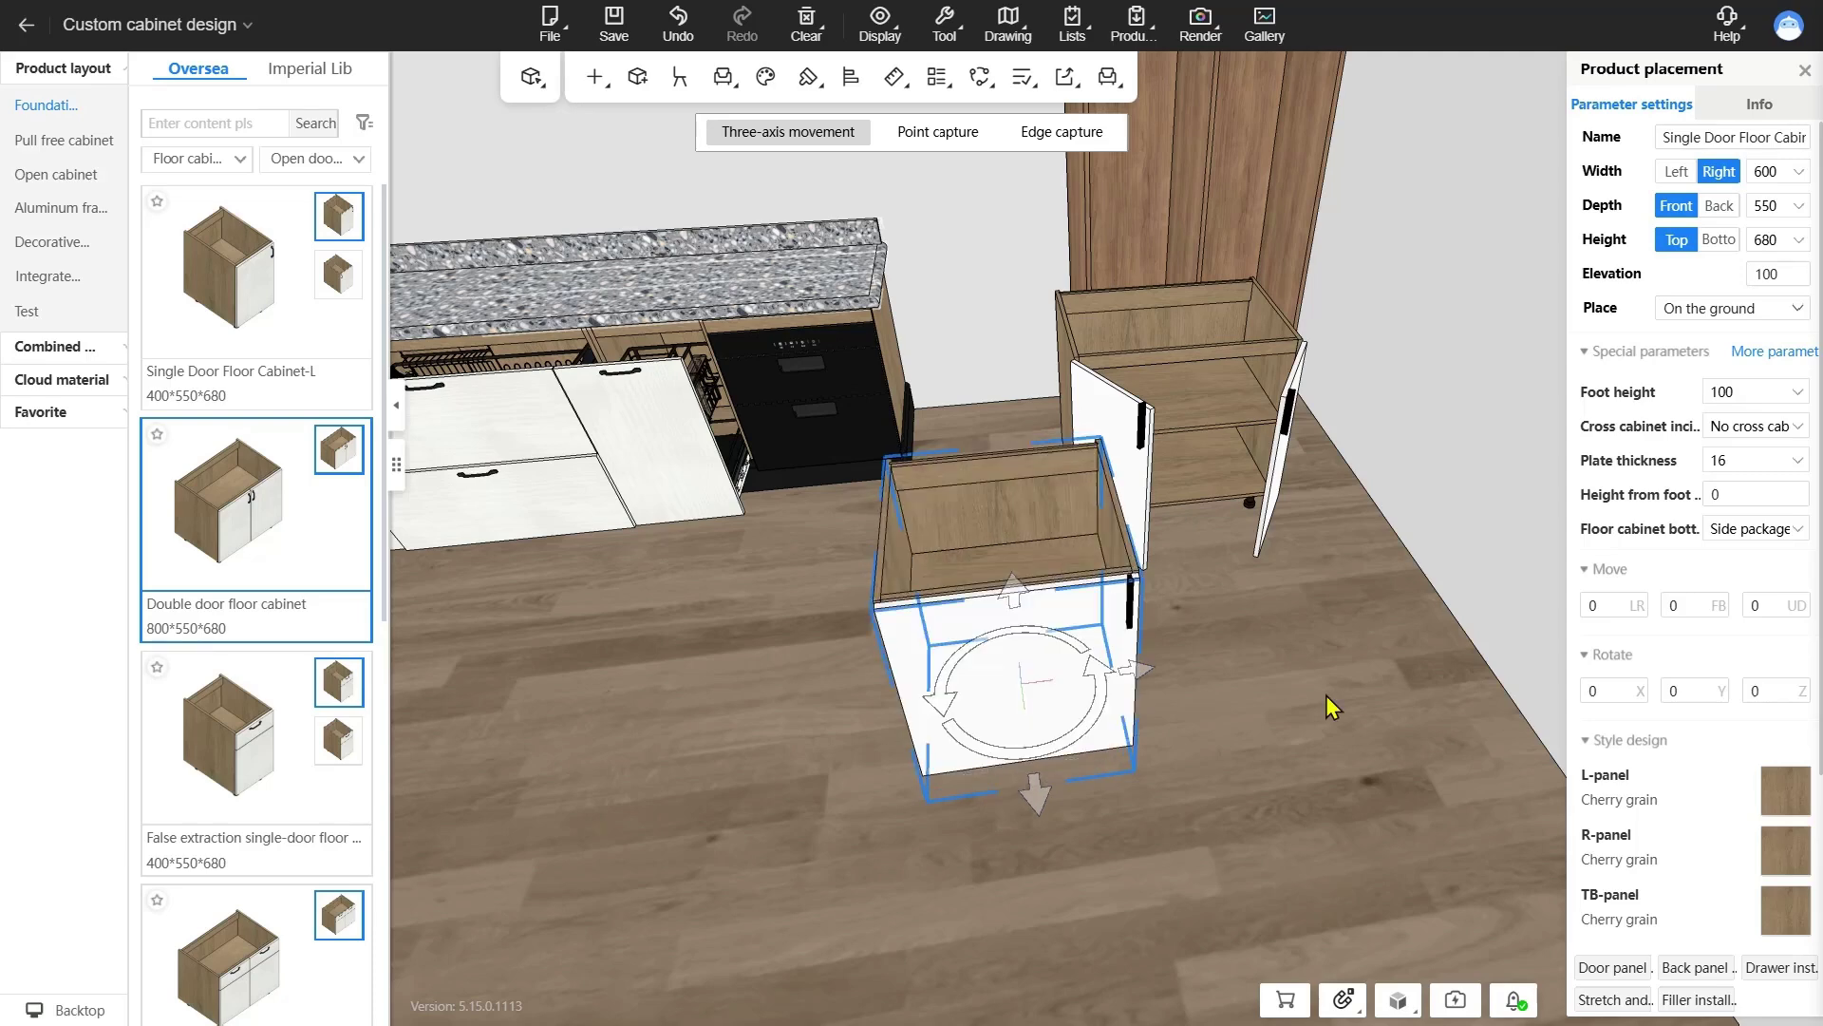
- Turn the single door floor cabinet through a full rotation in 90° increments, ending with its Z rotation at 0
{"action": "key", "text": "space"}
{"action": "key", "text": "space"}
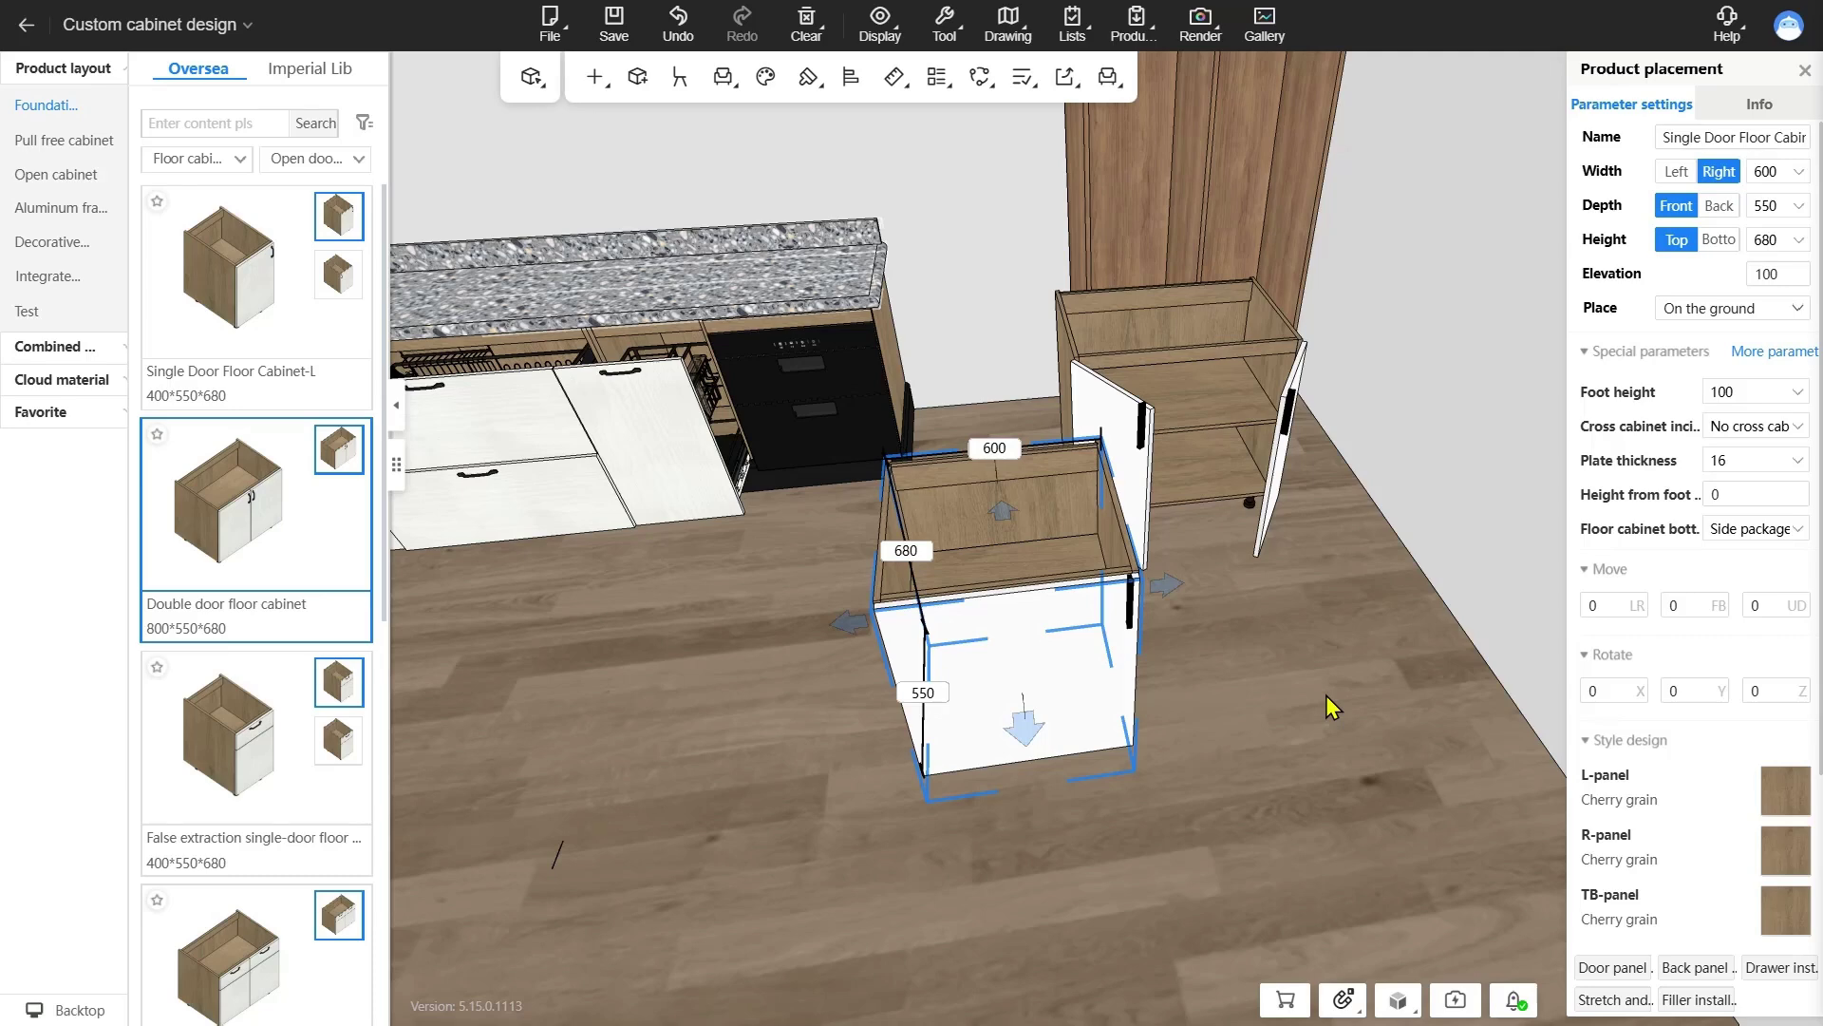
{"action": "key", "text": "space"}
{"action": "key", "text": "space"}
{"action": "key", "text": "space"}
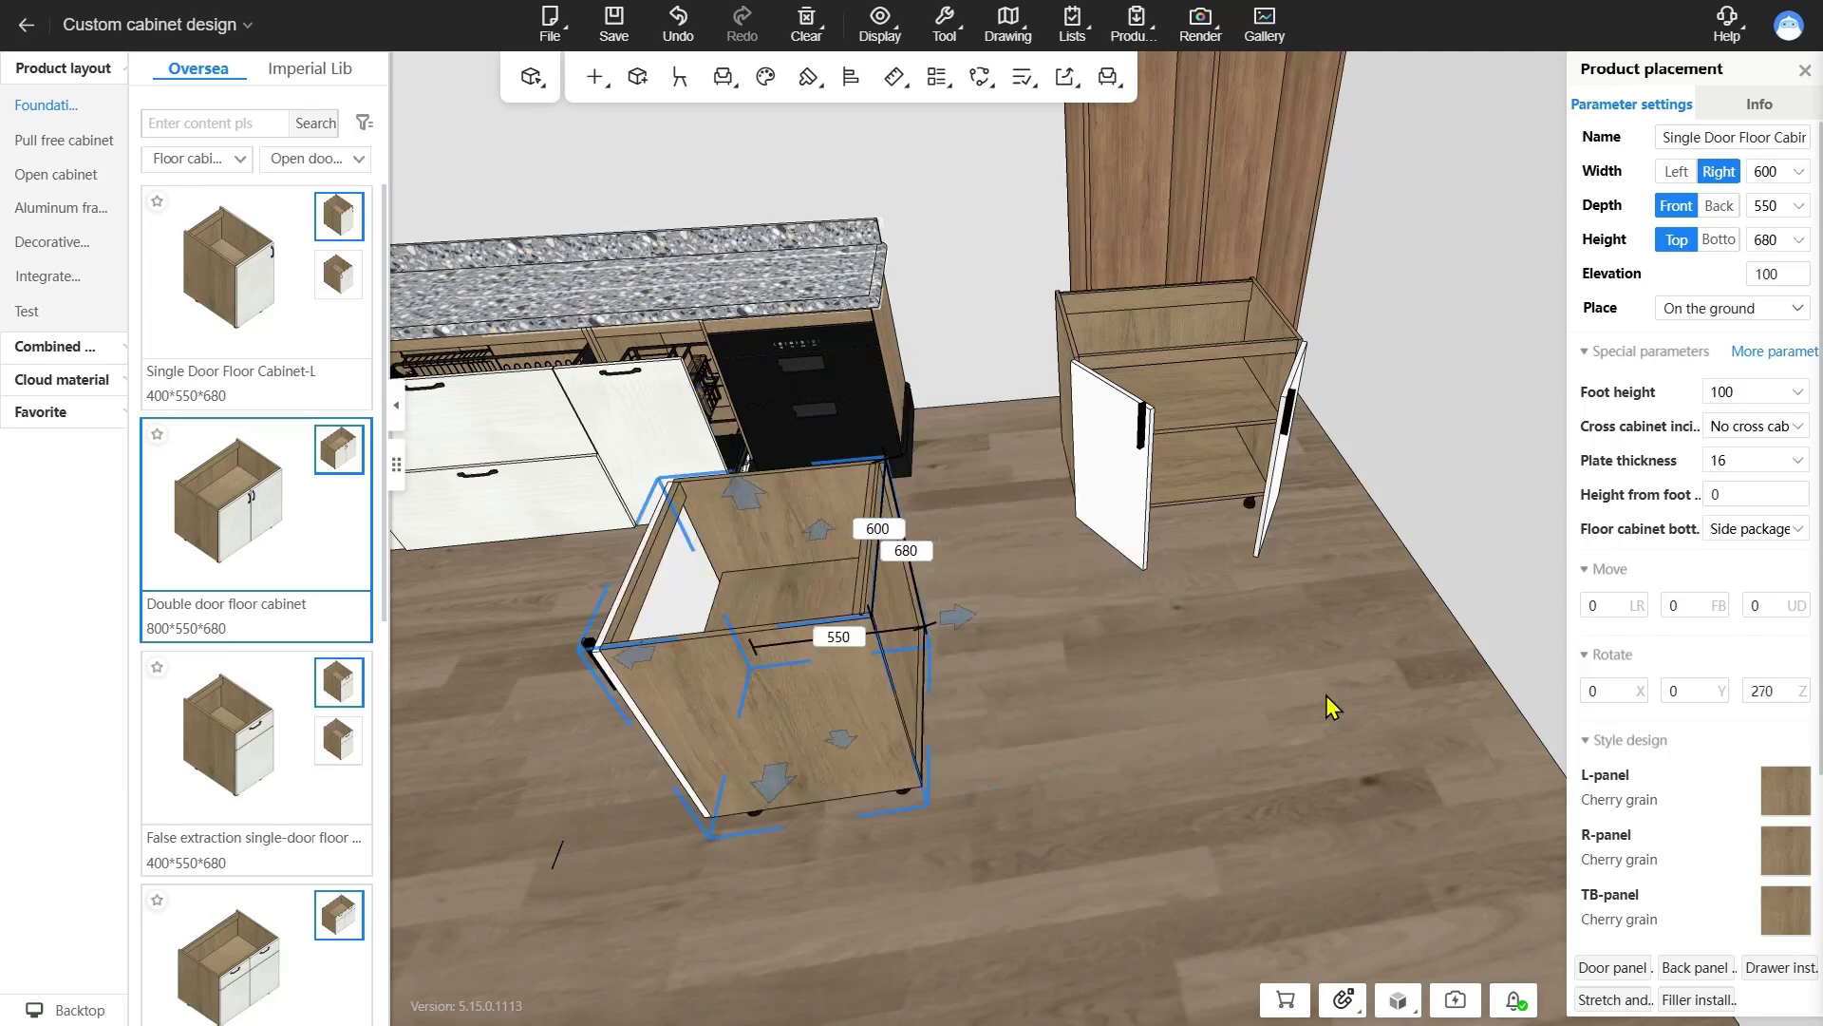
{"action": "key", "text": "space"}
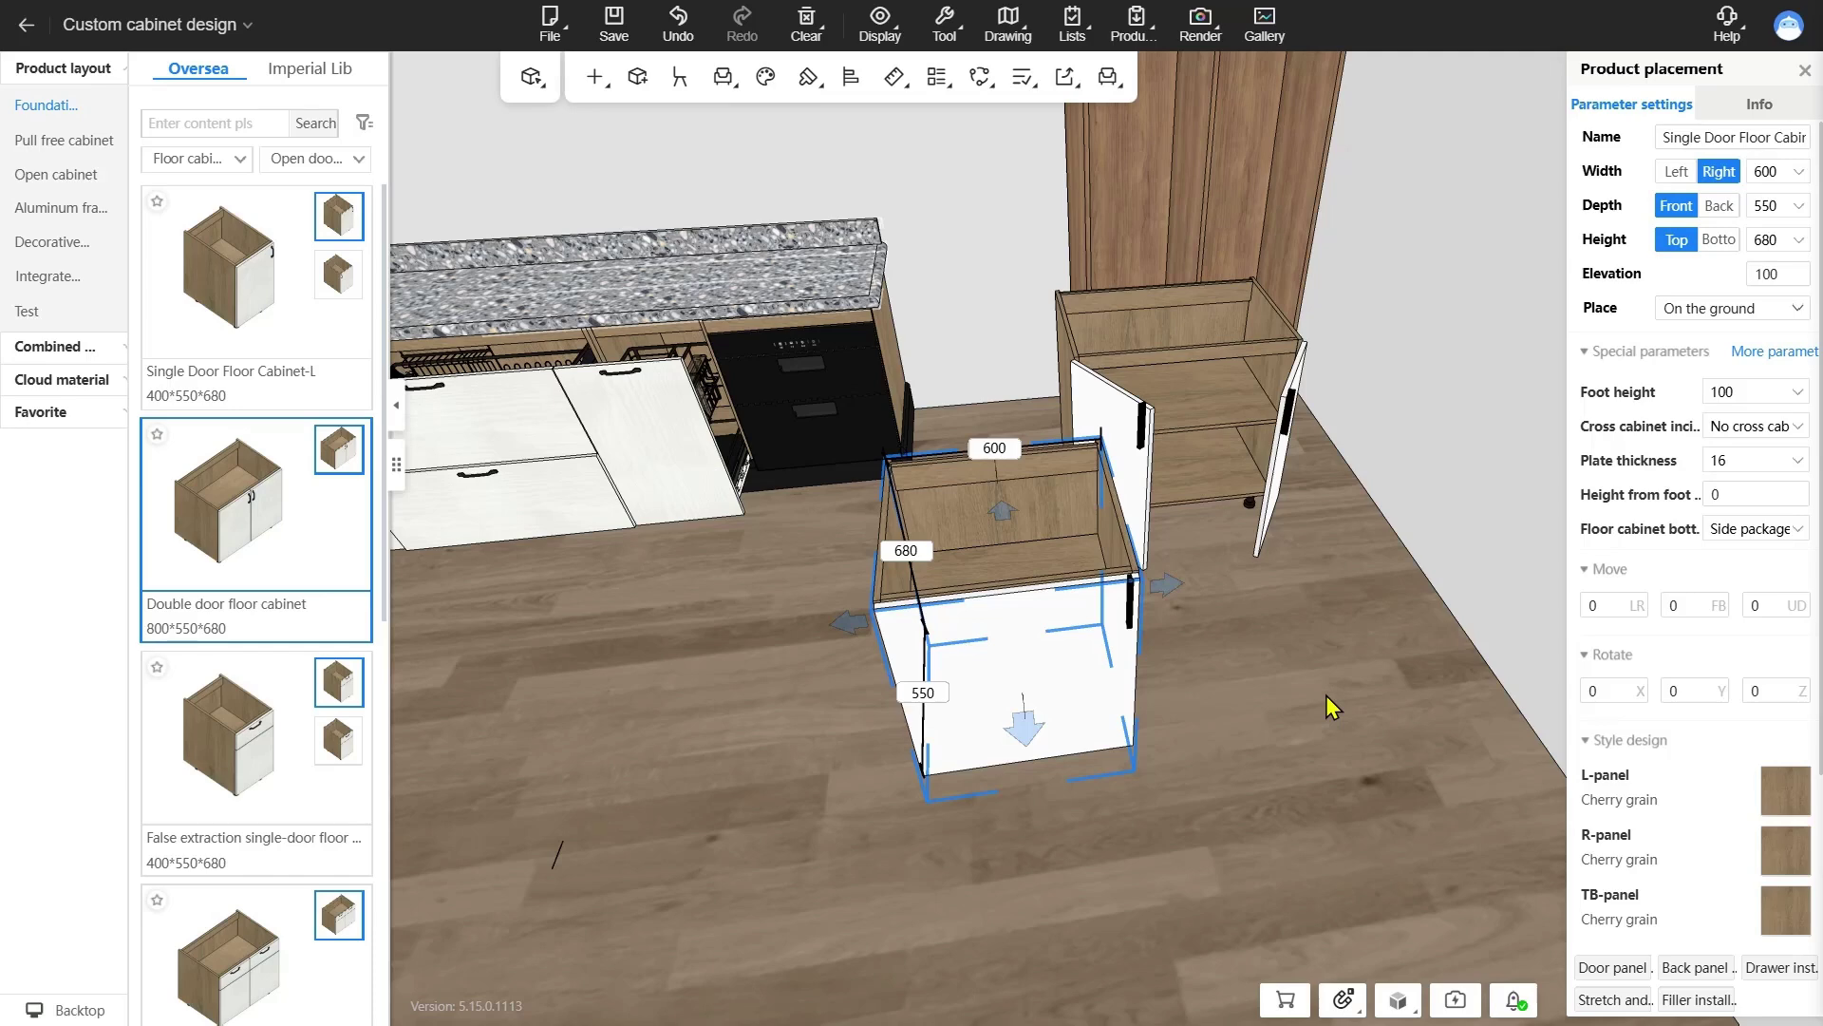
- Switch to the normal Move mode and shift the single door floor cabinet slightly forward on the floor
{"action": "left_click", "coordinate": [937, 77]}
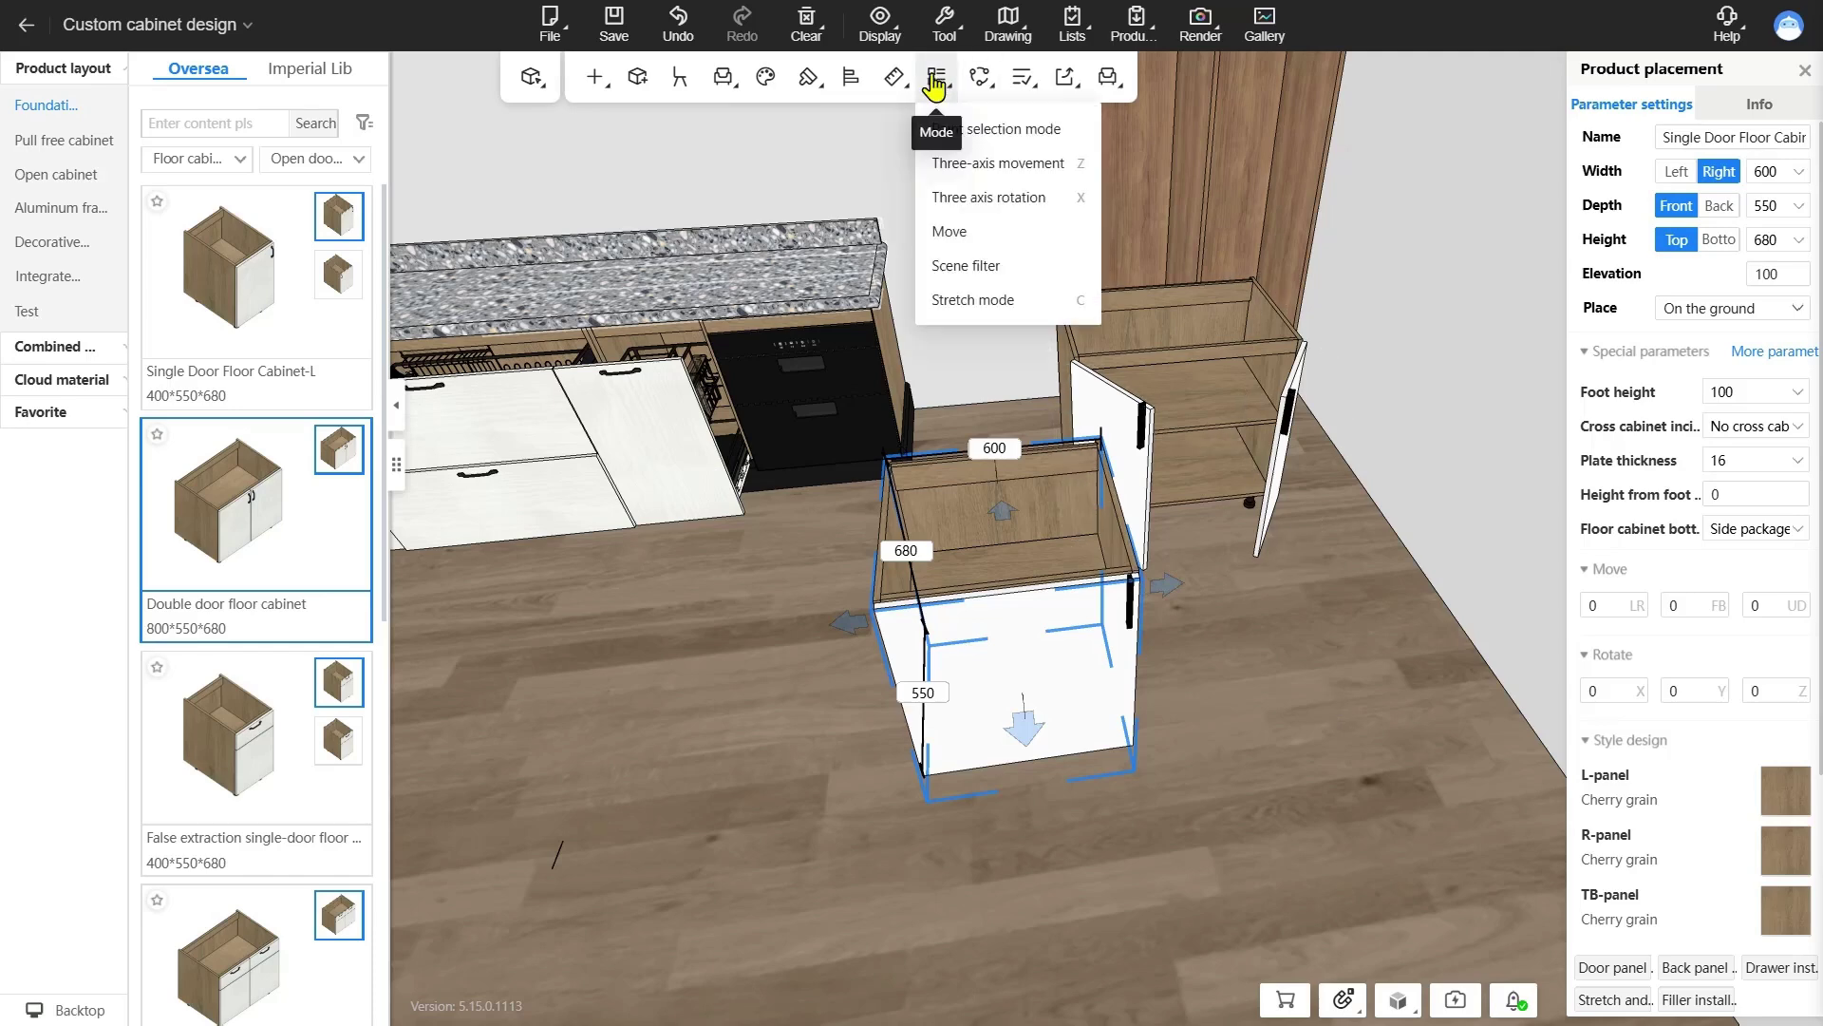
{"action": "left_click", "coordinate": [1001, 212]}
{"action": "left_click_drag", "start_coordinate": [1092, 725], "coordinate": [1251, 571]}
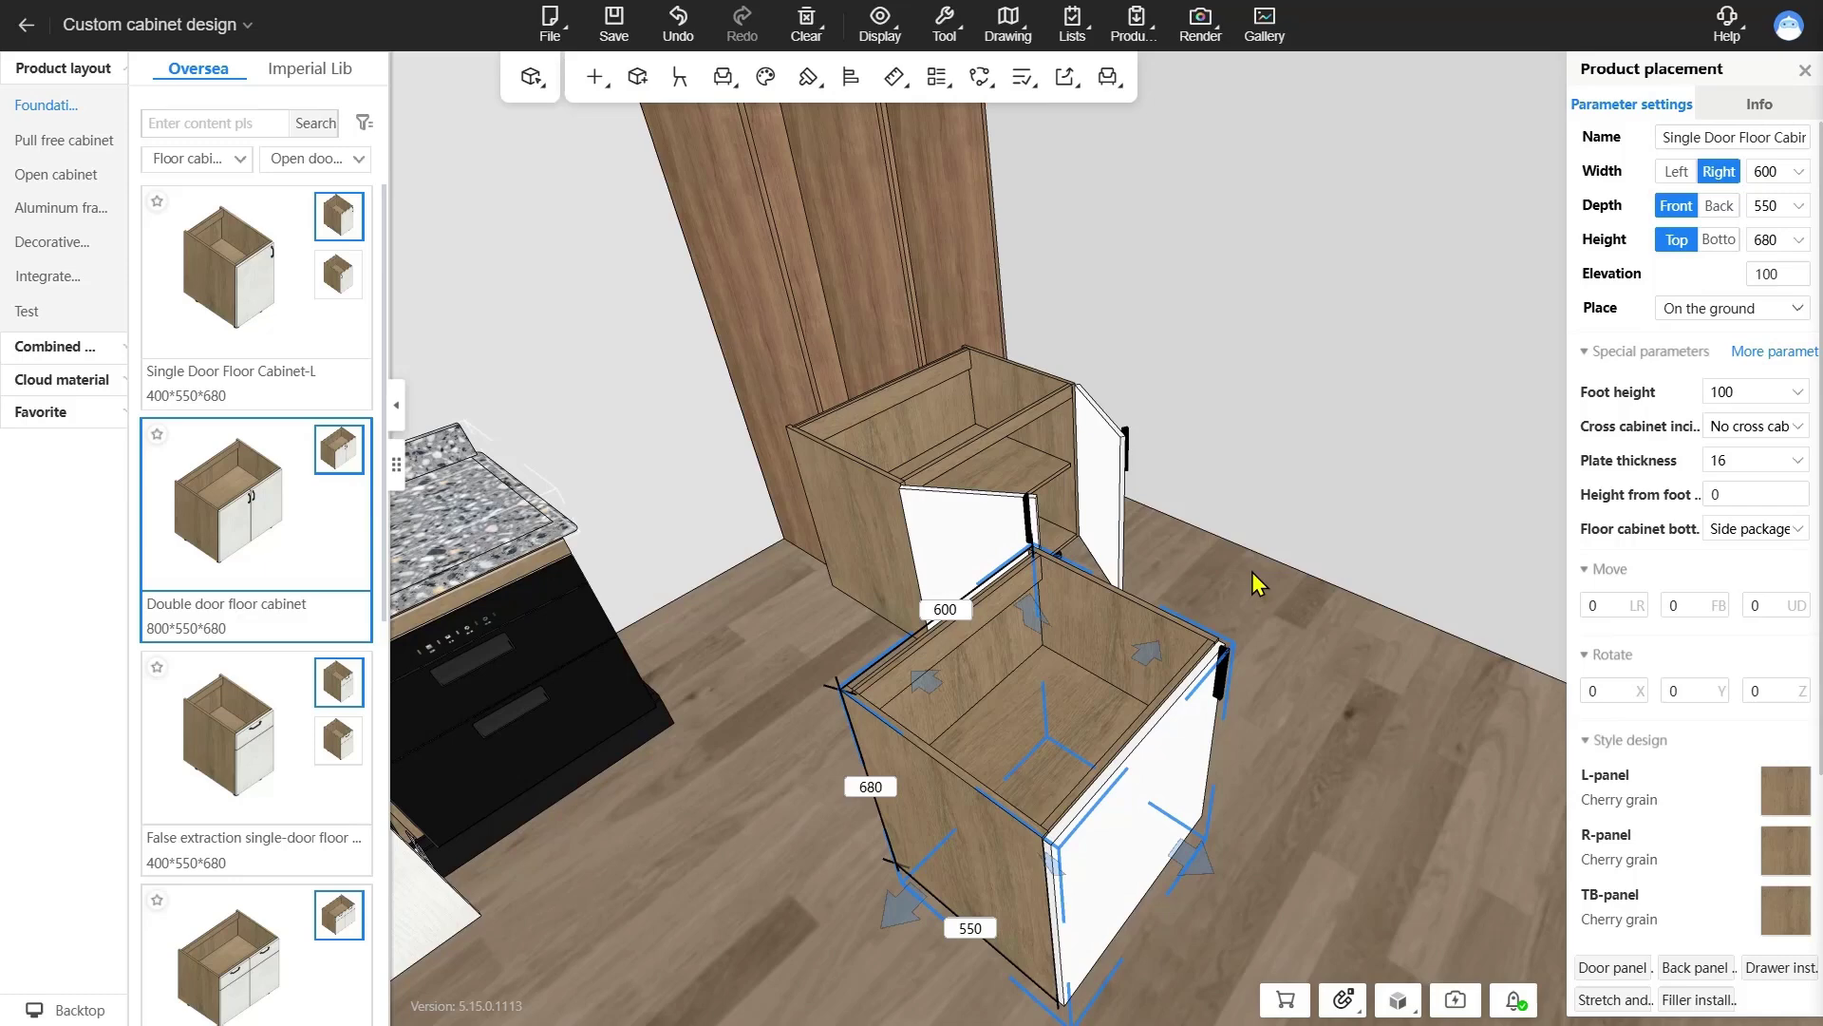
{"action": "left_click_drag", "start_coordinate": [1252, 572], "coordinate": [1018, 247]}
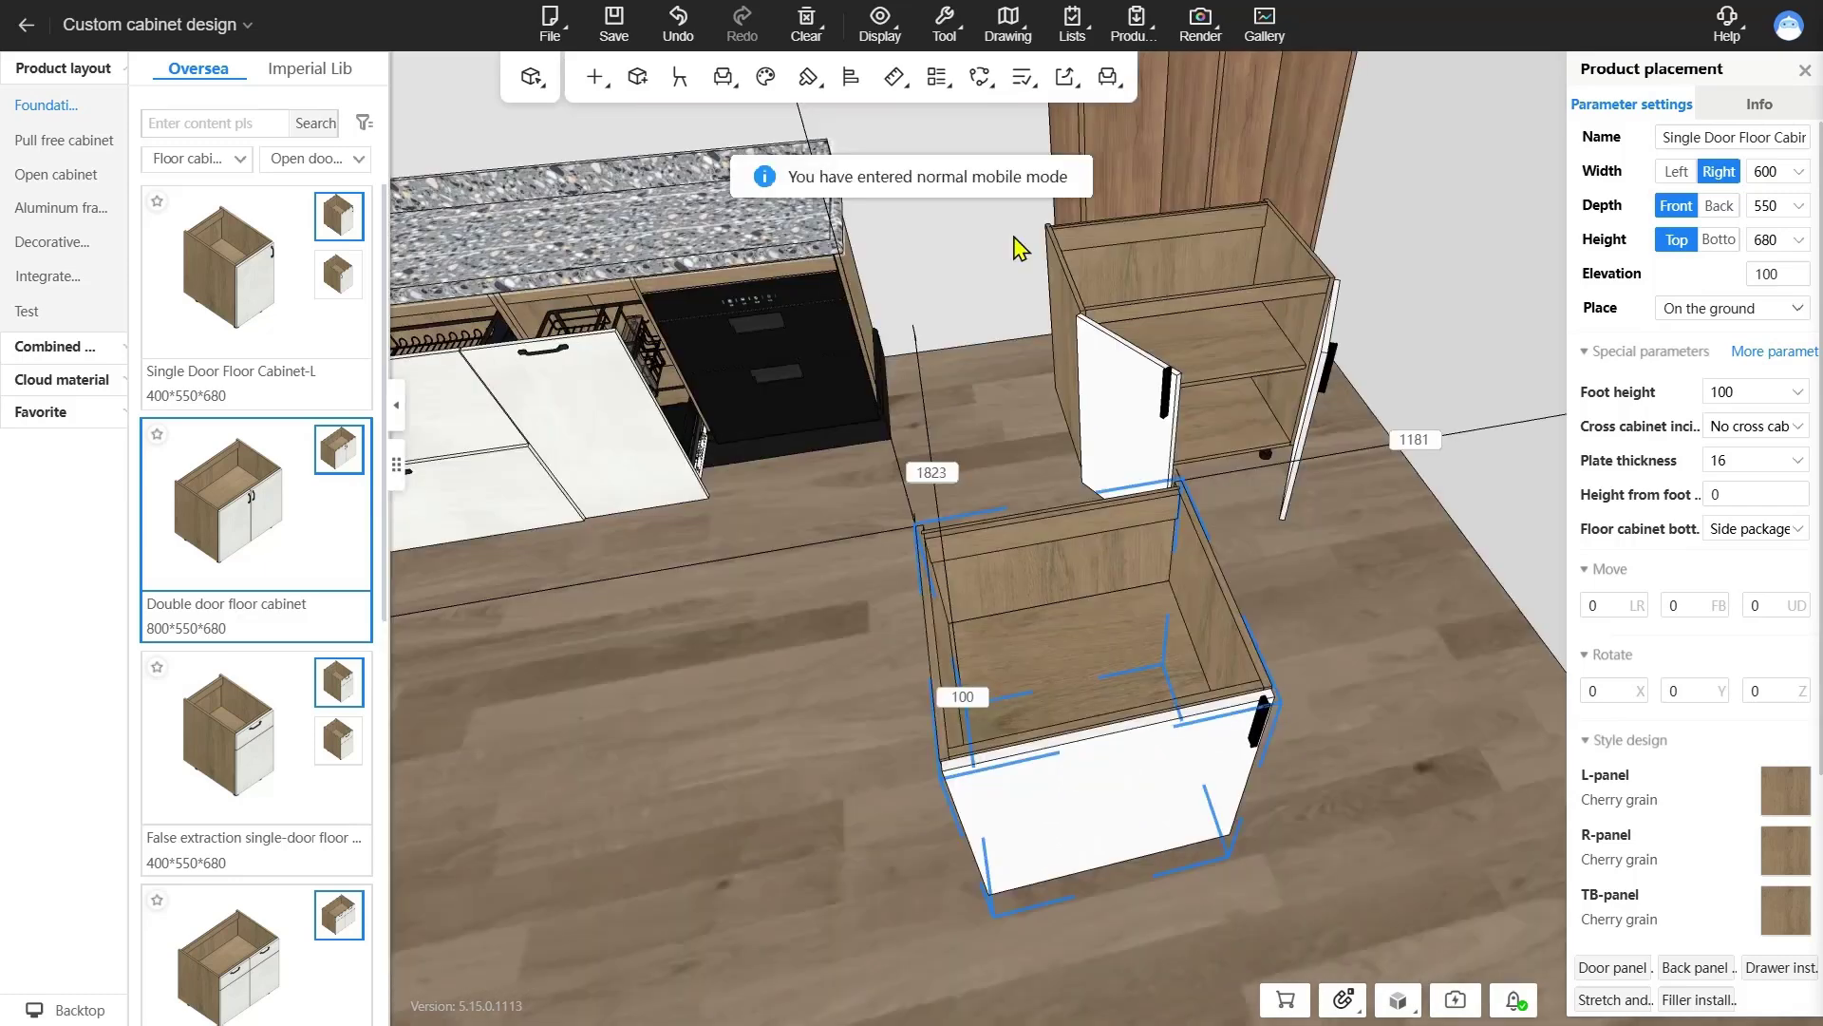
{"action": "left_click_drag", "start_coordinate": [1077, 582], "coordinate": [1101, 636]}
- Open the Scene filter and filter the scene's panels by the left side panel type
{"action": "left_click", "coordinate": [940, 84]}
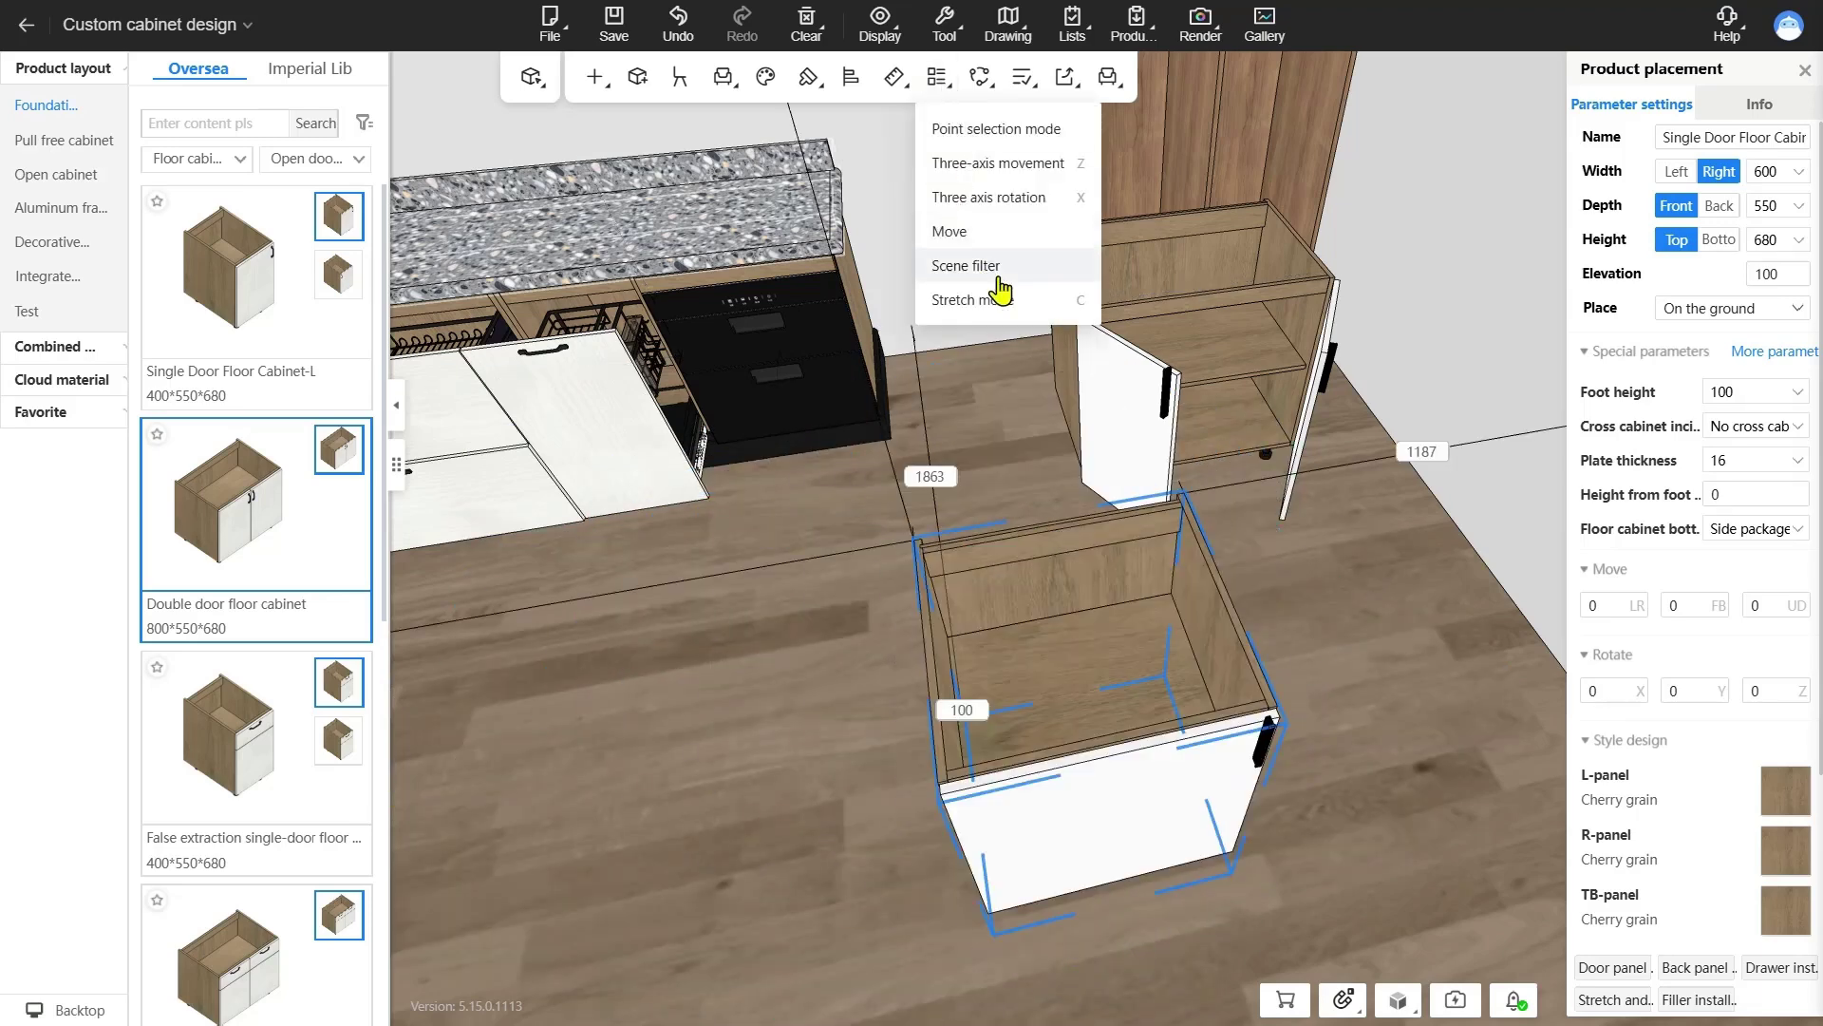
{"action": "left_click", "coordinate": [967, 266]}
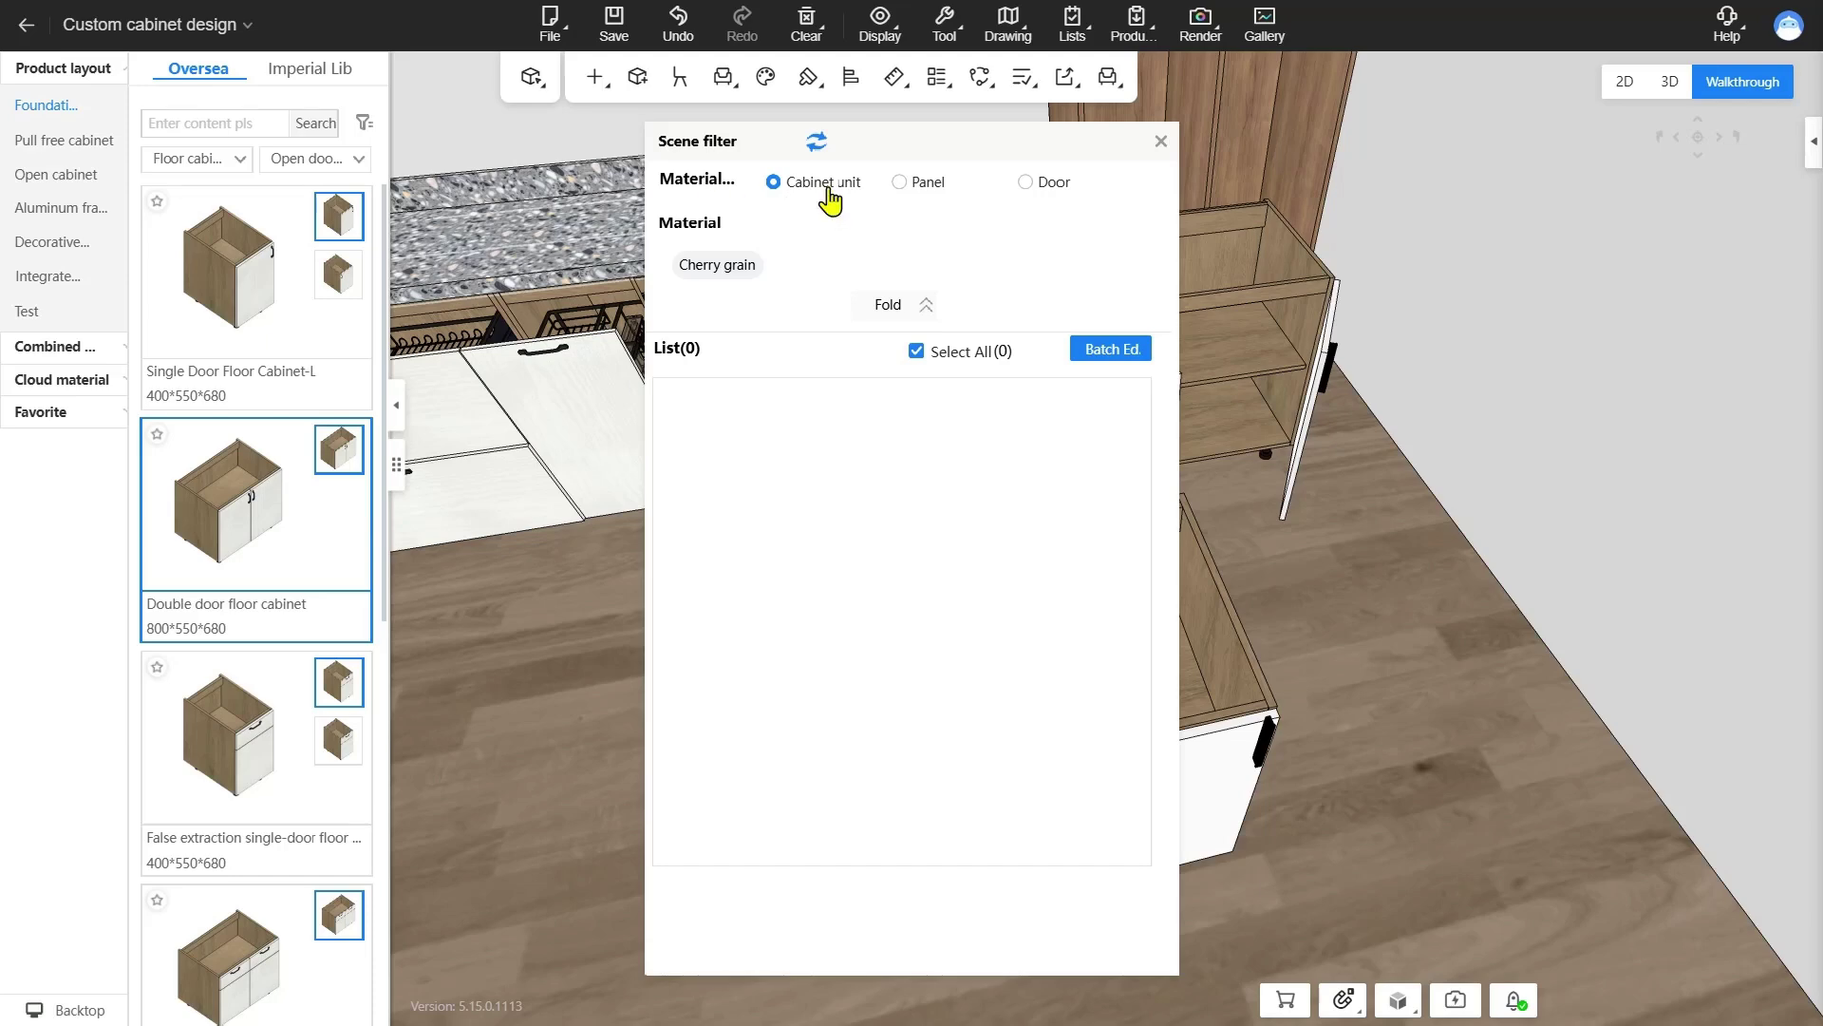
{"action": "left_click", "coordinate": [926, 185]}
{"action": "left_click", "coordinate": [1049, 185]}
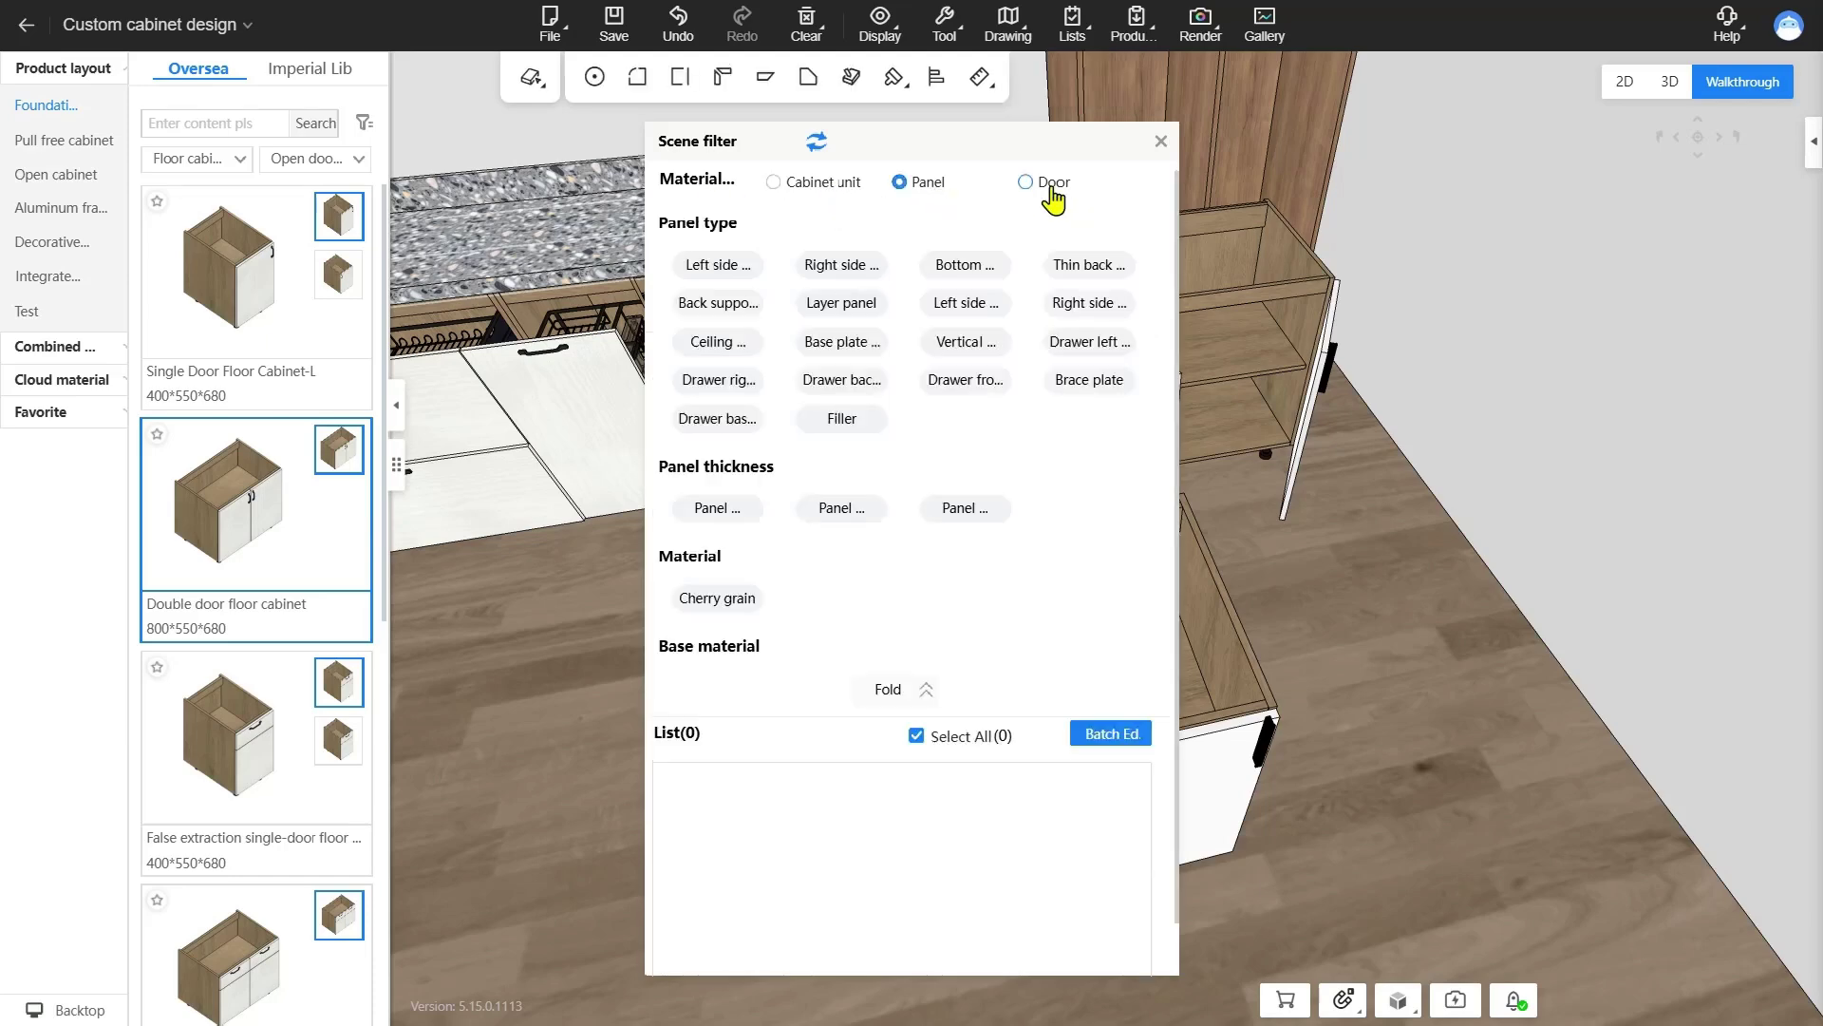
{"action": "left_click", "coordinate": [923, 190]}
{"action": "left_click", "coordinate": [707, 273]}
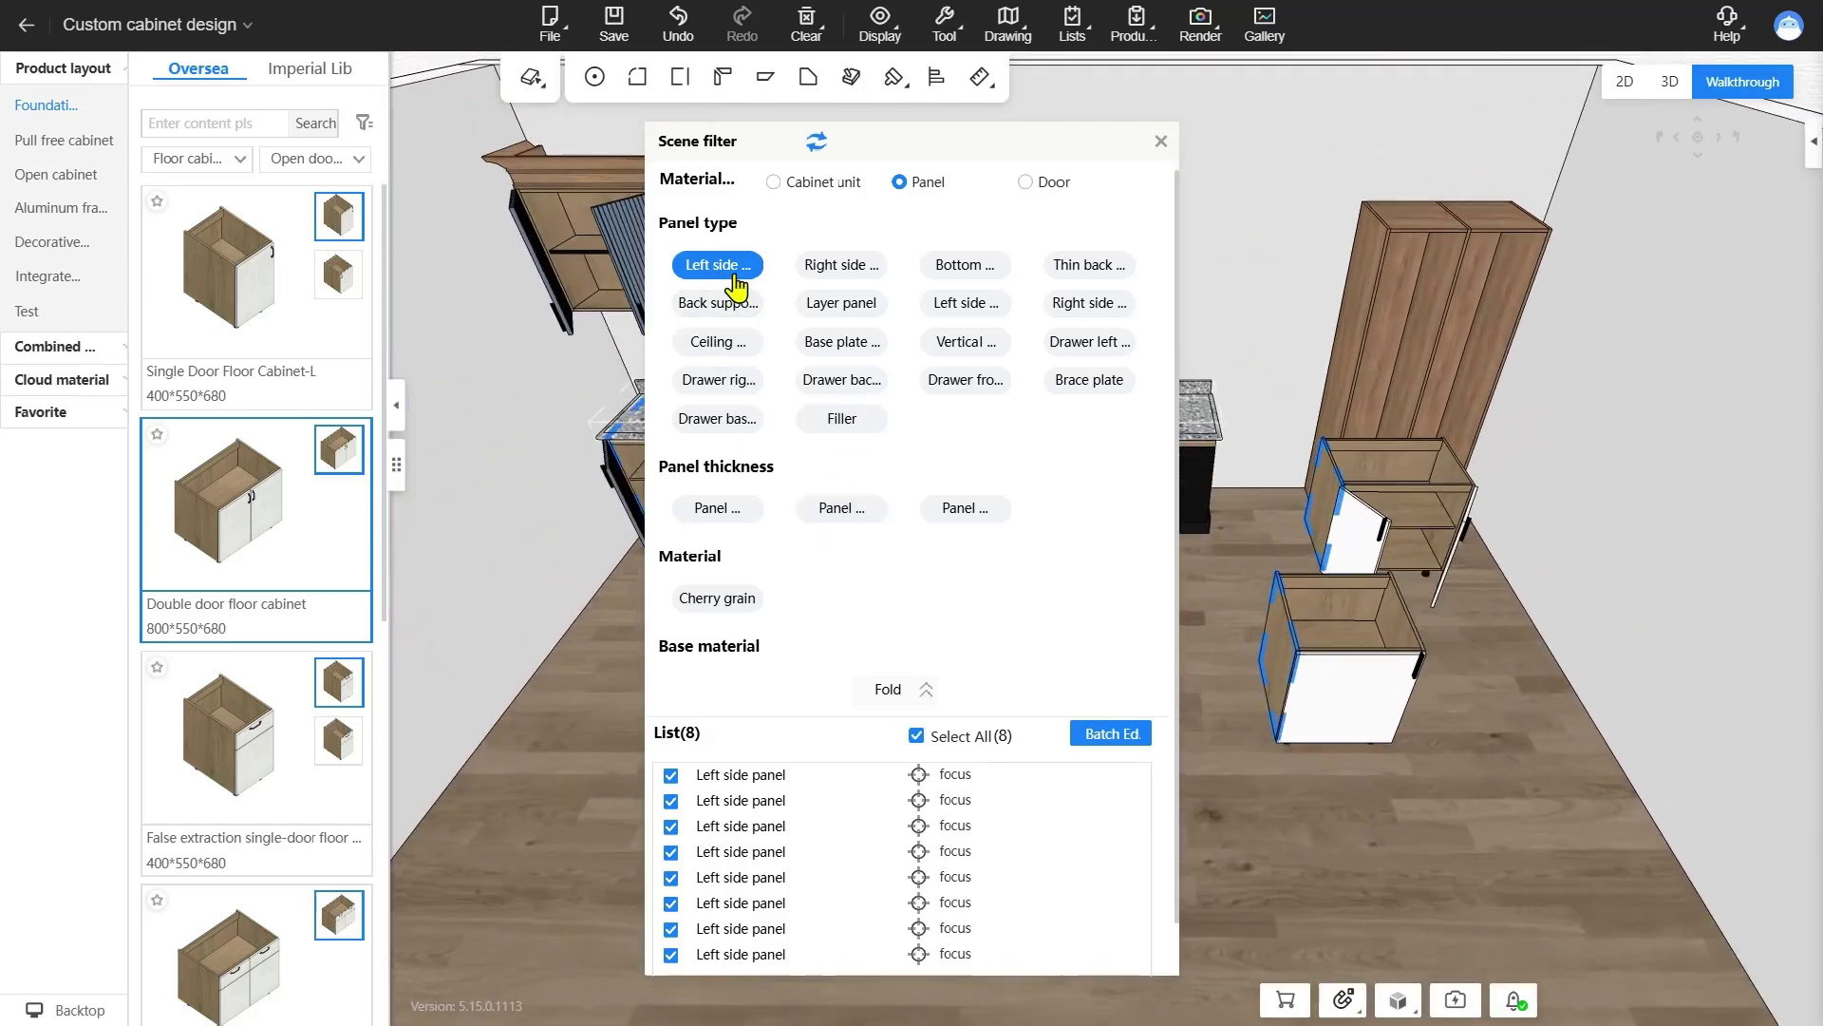
- Move the Scene filter window aside and focus the view on the first left side panel in the results
{"action": "left_click_drag", "start_coordinate": [891, 147], "coordinate": [897, 721]}
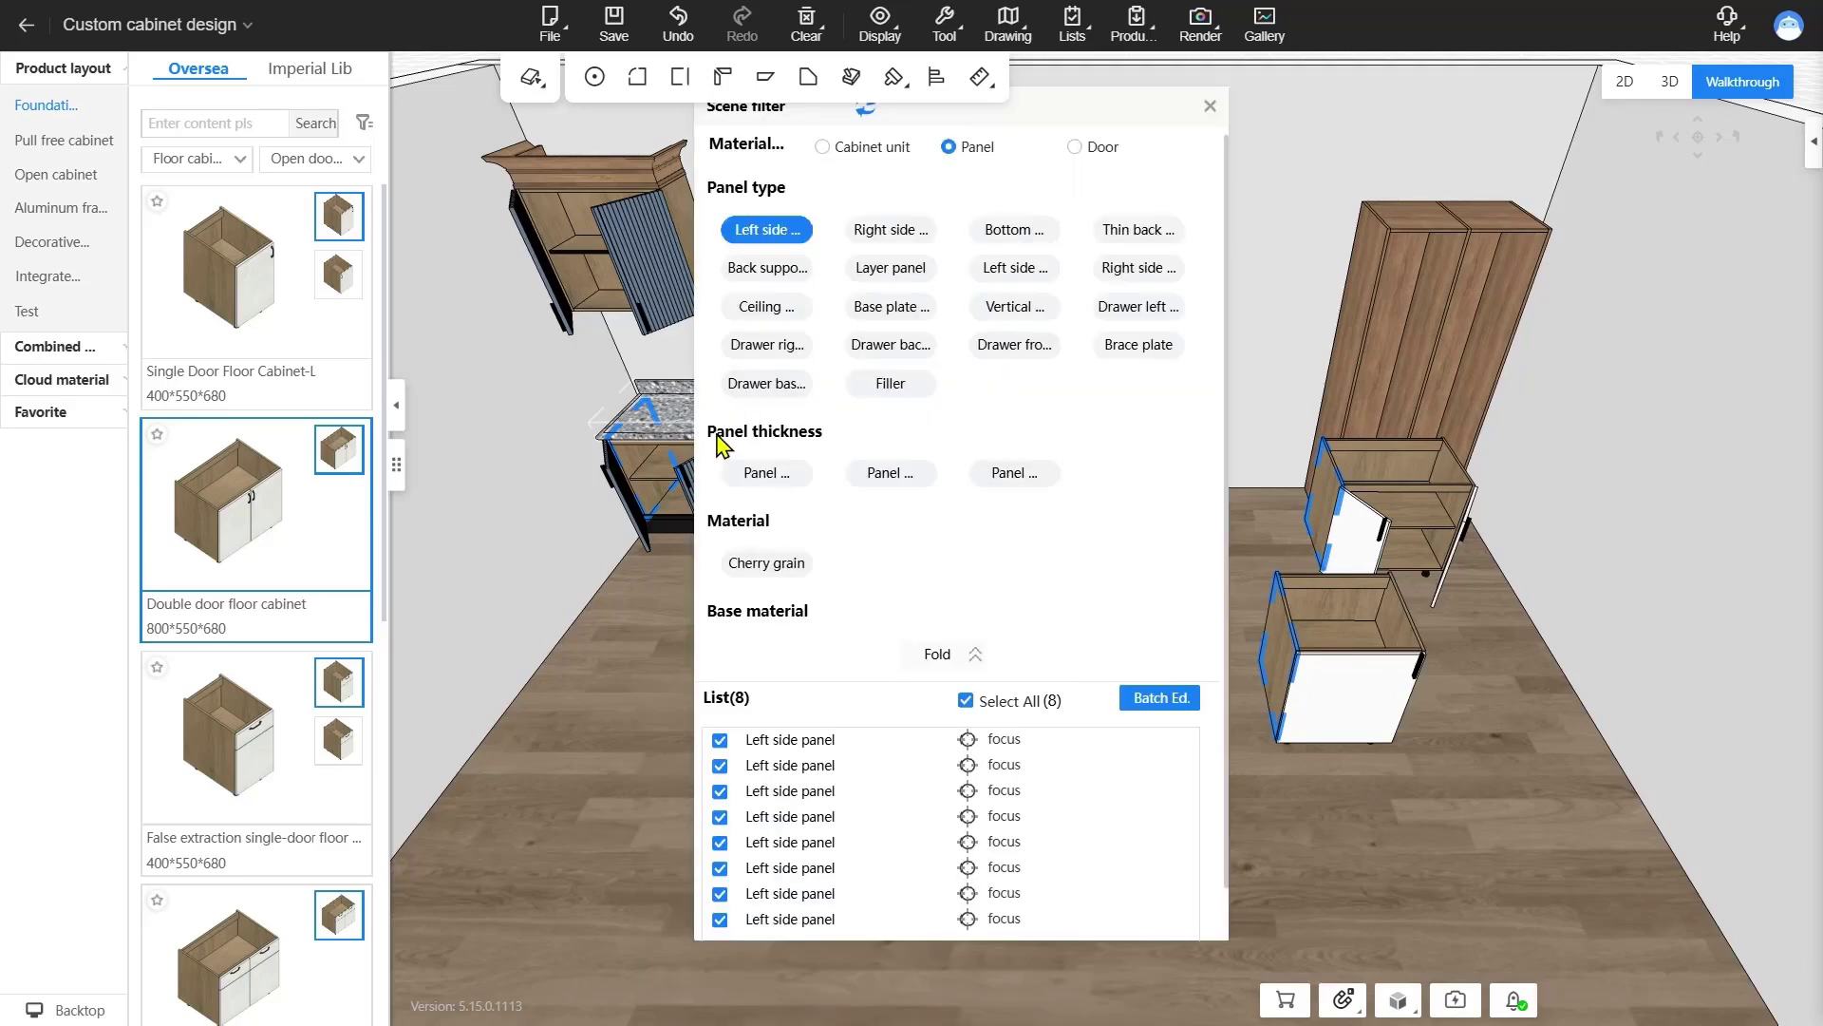
{"action": "scroll", "coordinate": [845, 560], "scroll_direction": "down", "scroll_amount": 1}
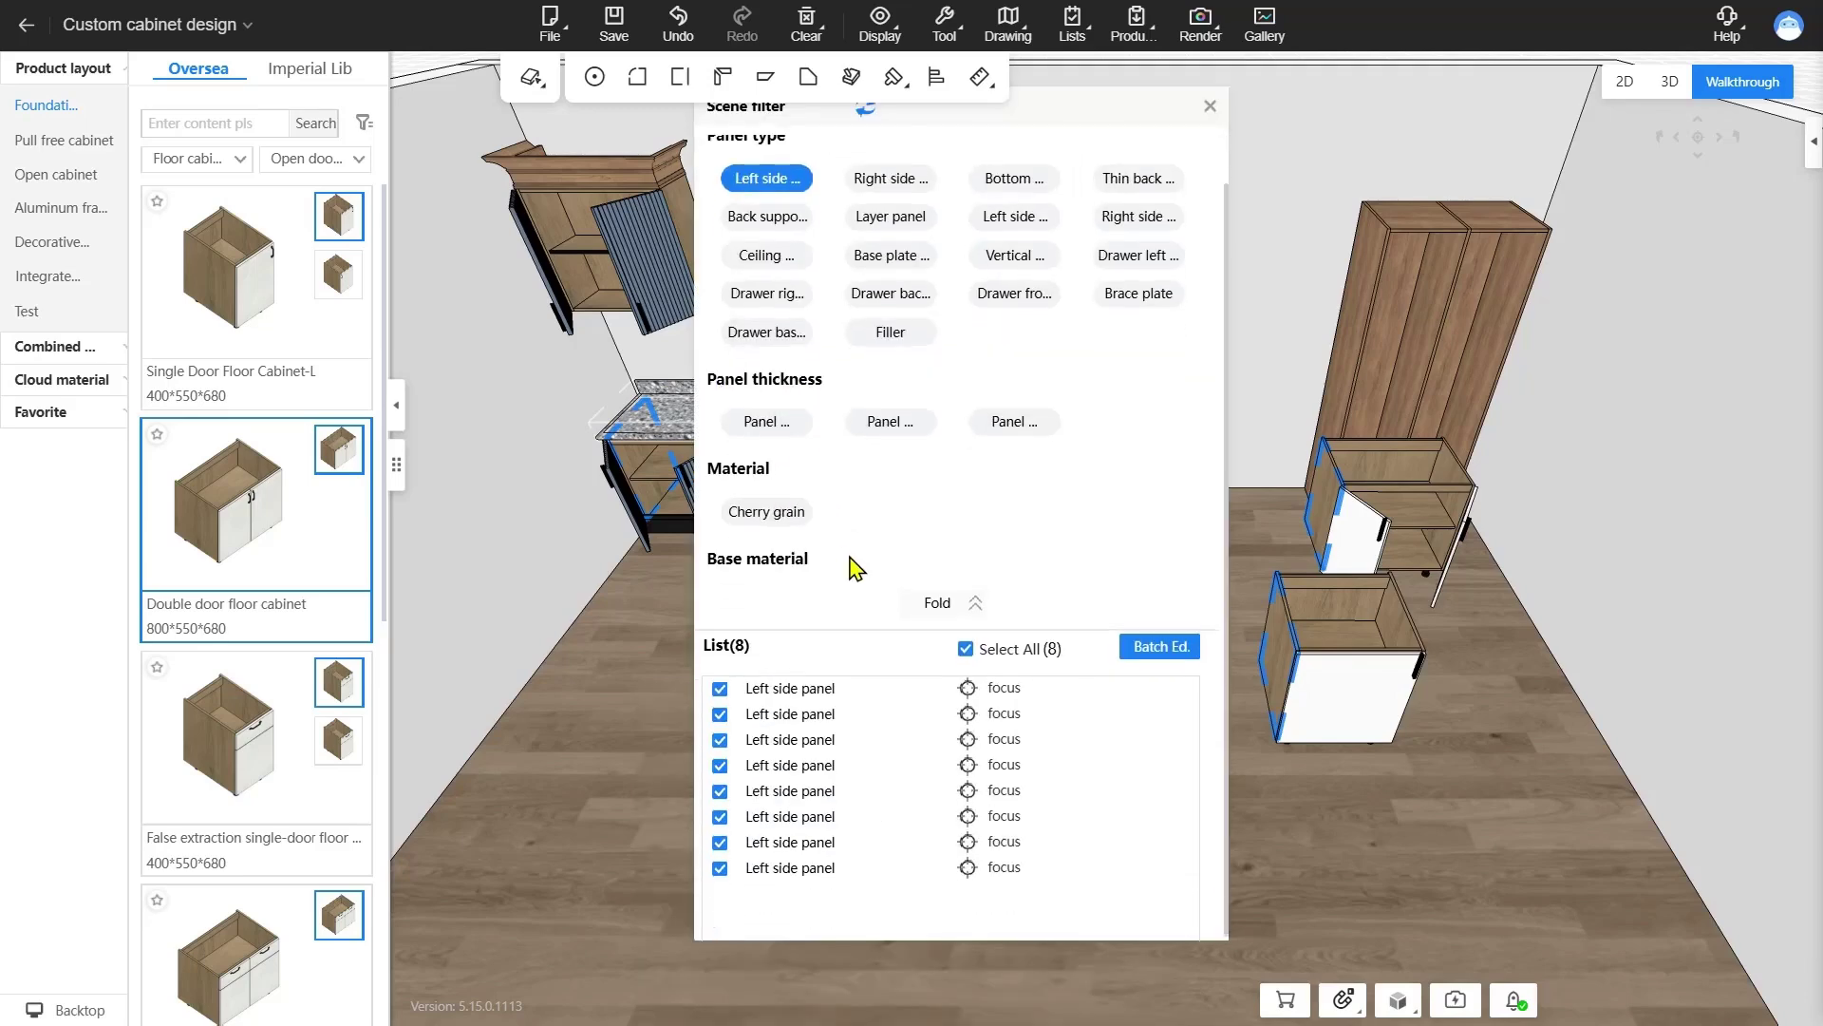
{"action": "left_click", "coordinate": [967, 689]}
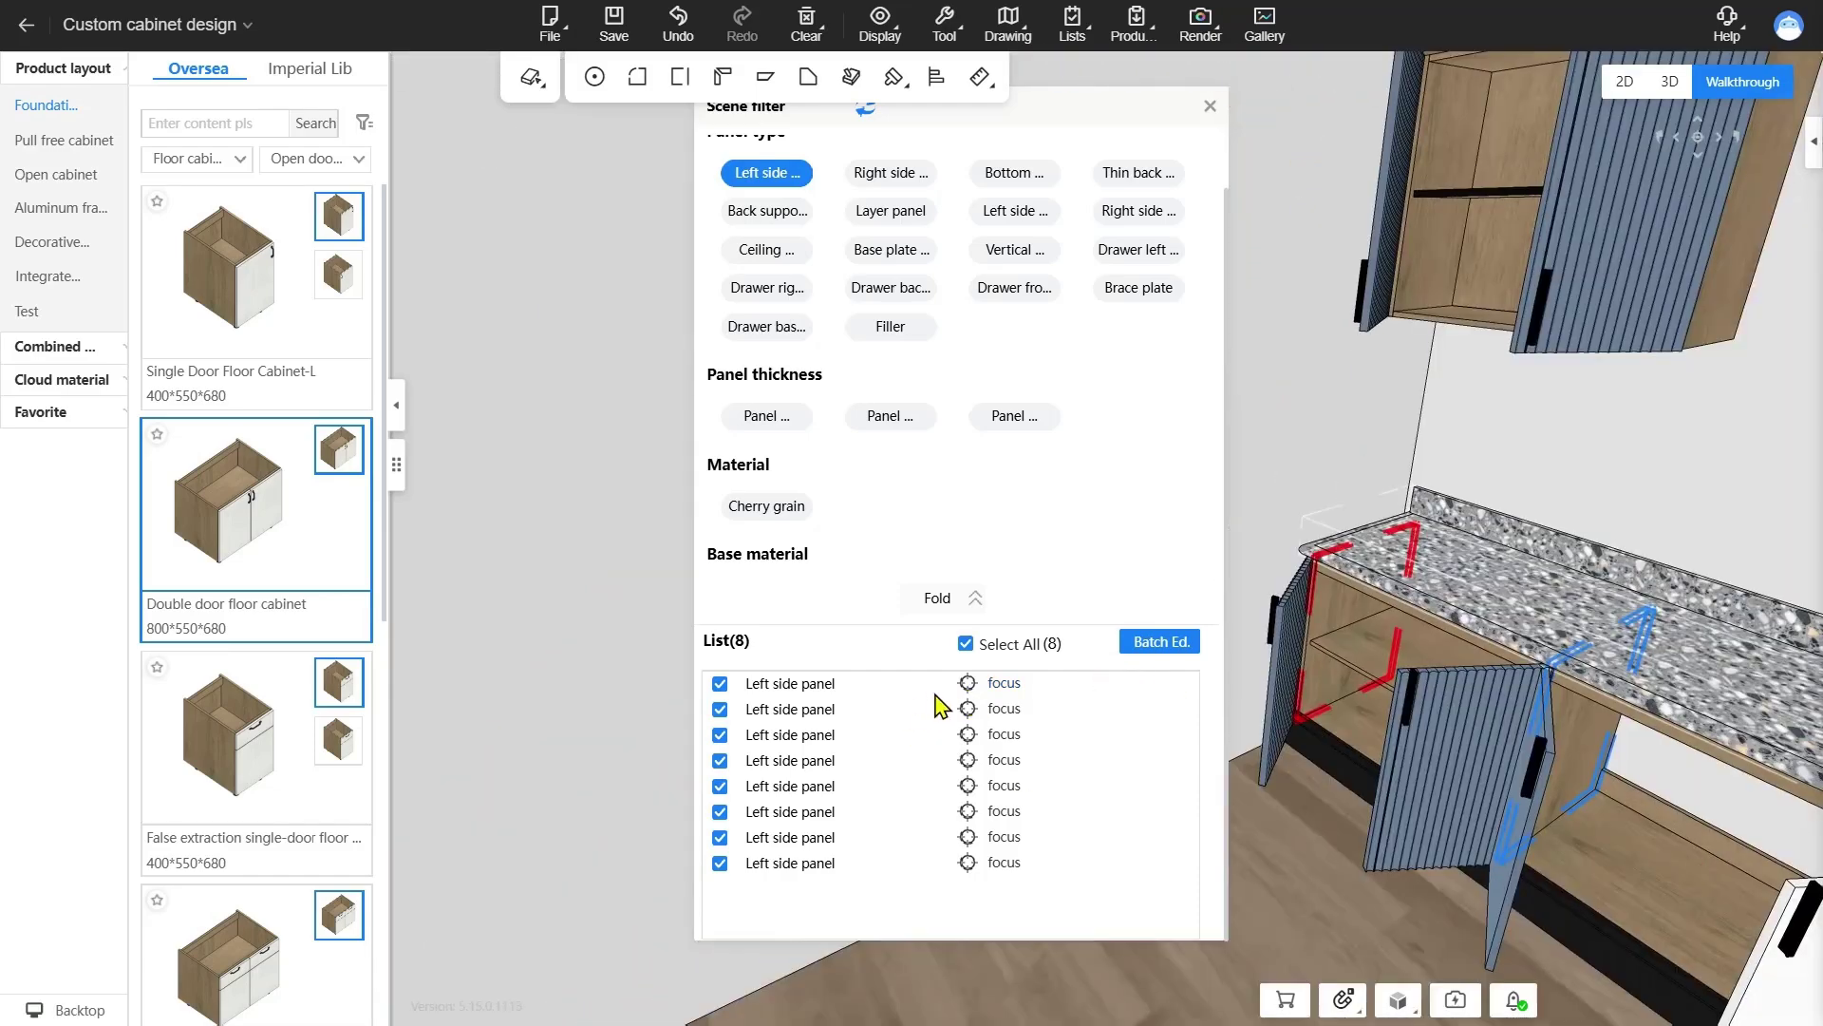
- View the batch edit settings for all the filtered left side panels and close the Scene filter
{"action": "left_click", "coordinate": [1166, 646]}
{"action": "left_click", "coordinate": [1168, 650]}
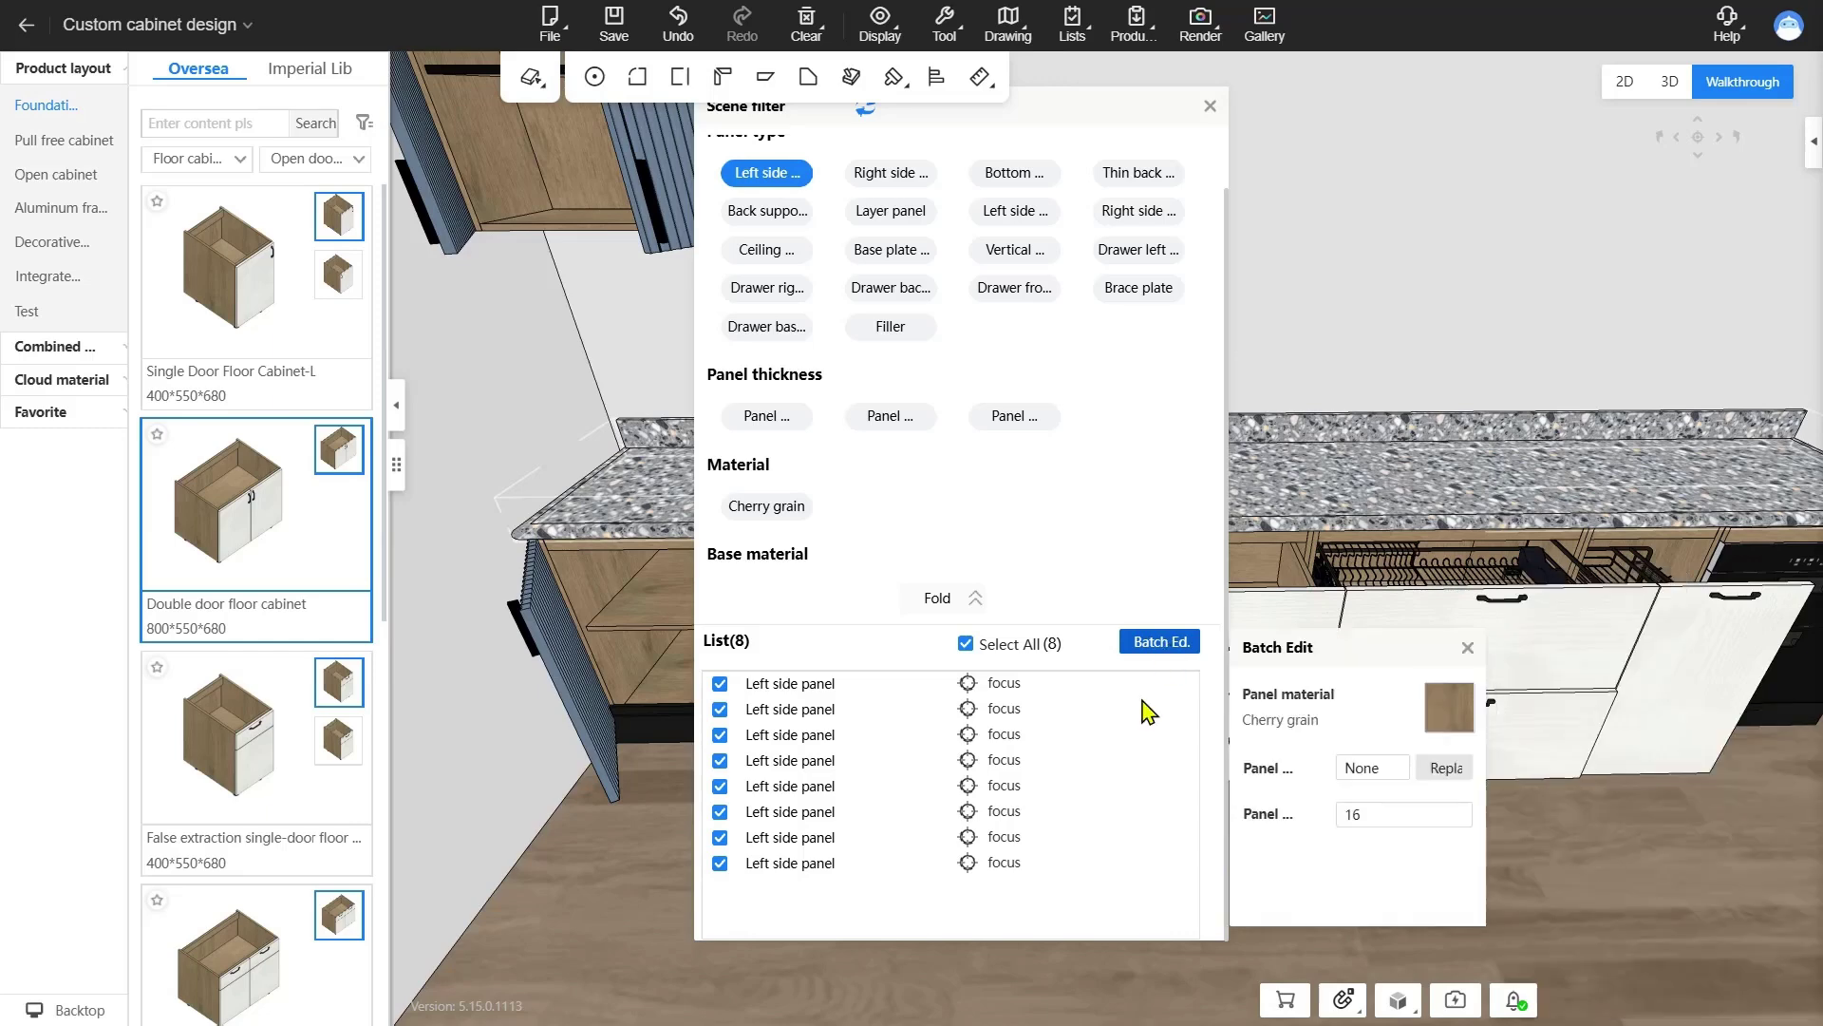
{"action": "left_click_drag", "start_coordinate": [1331, 651], "coordinate": [1379, 658]}
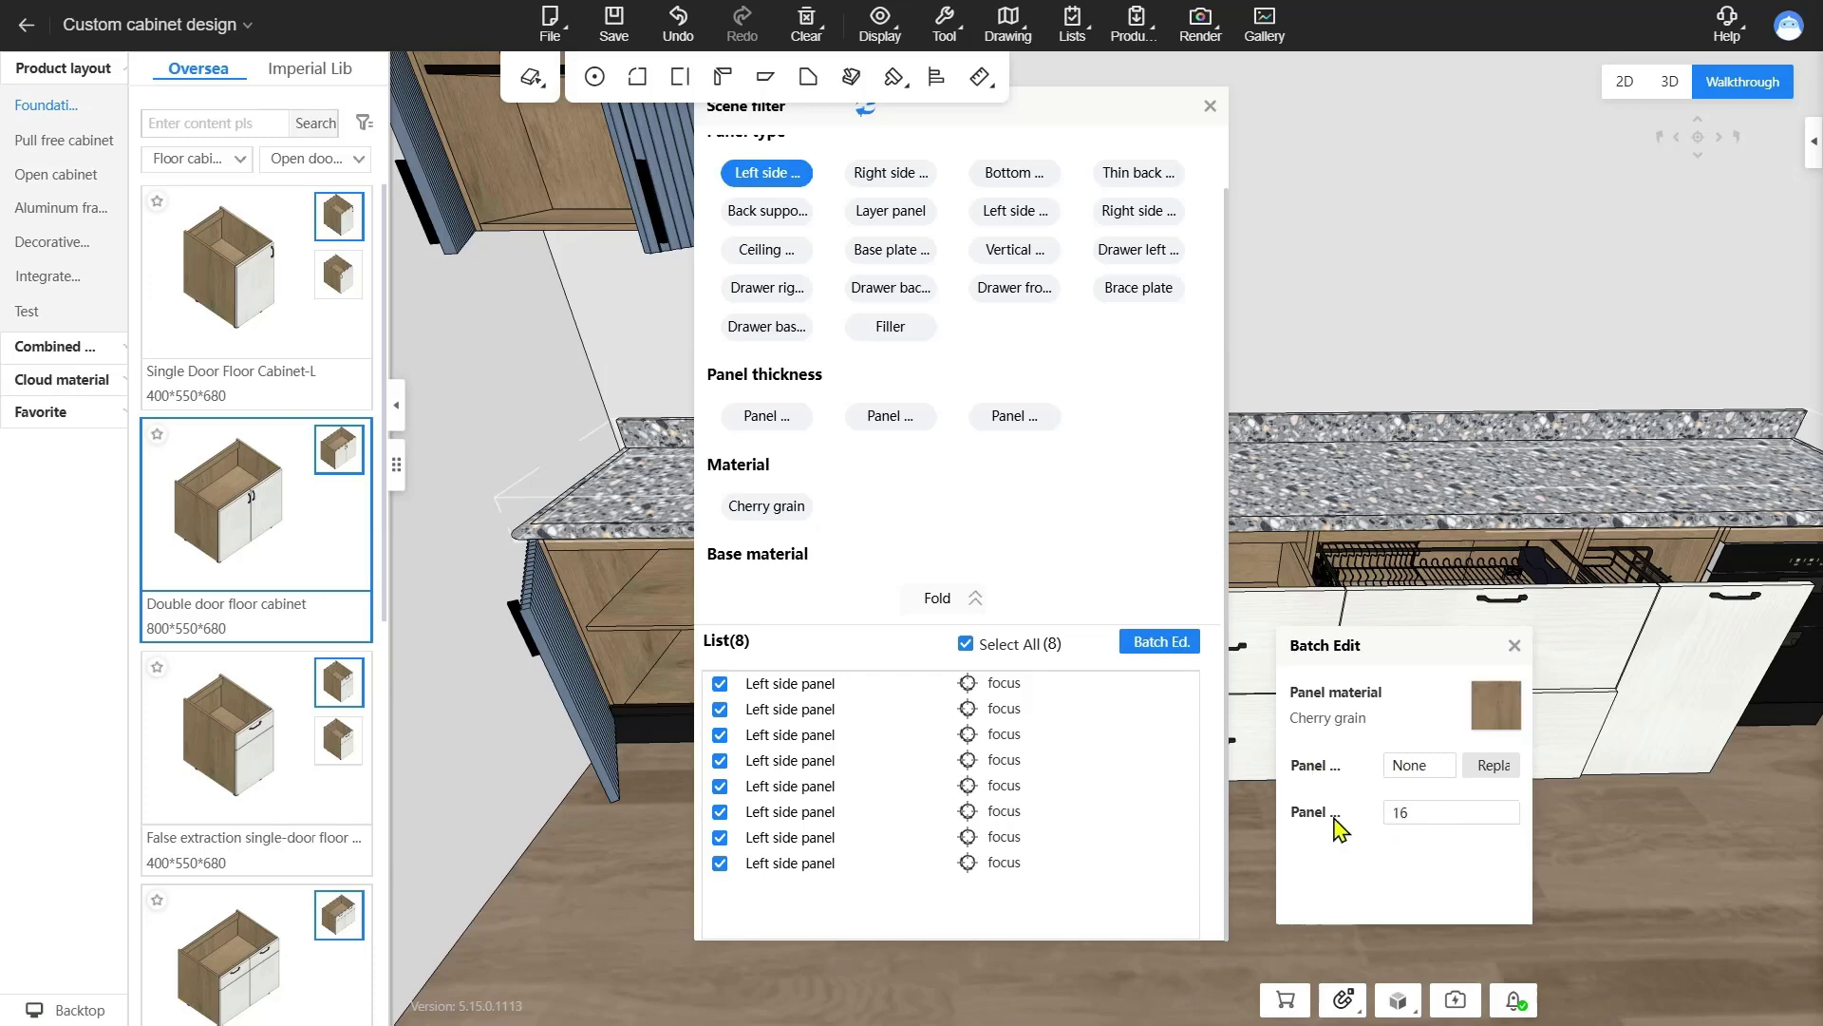
{"action": "left_click", "coordinate": [1210, 106]}
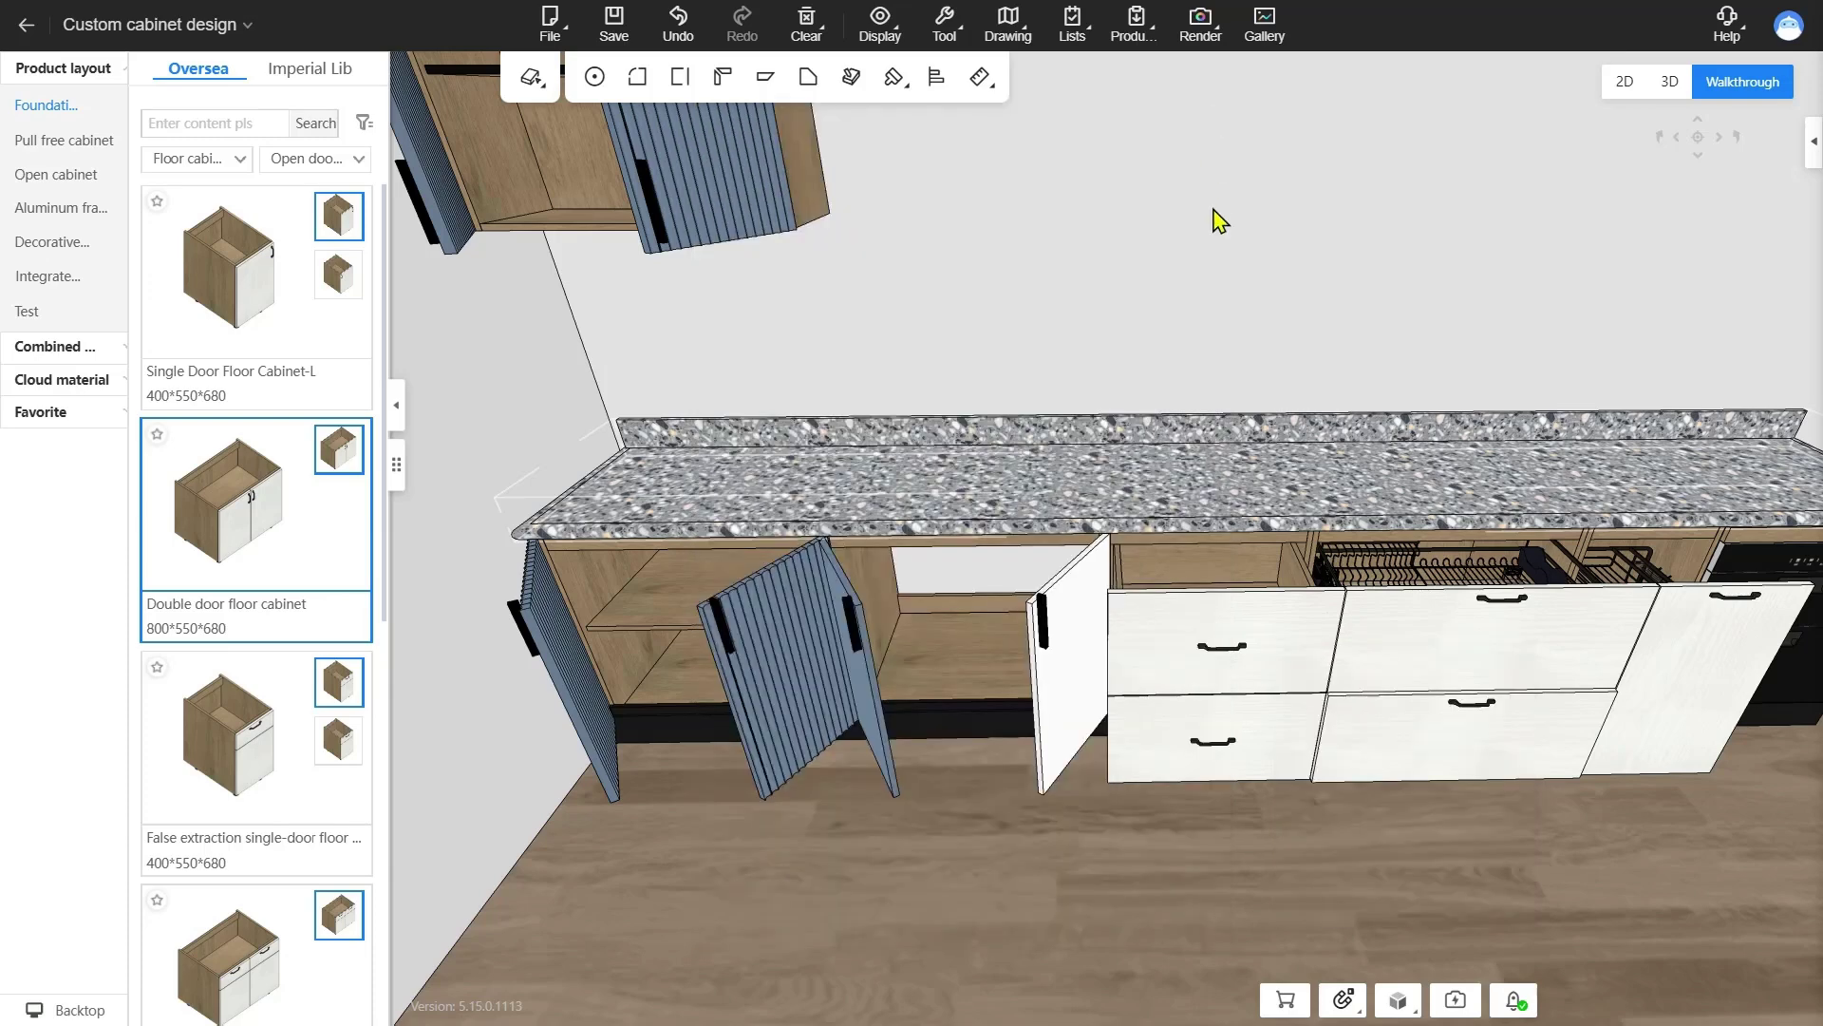
- Select the single door floor cabinet, turn on Stretch mode, and bring up its three-axis rotation handles
{"action": "mouse_move", "coordinate": [940, 84]}
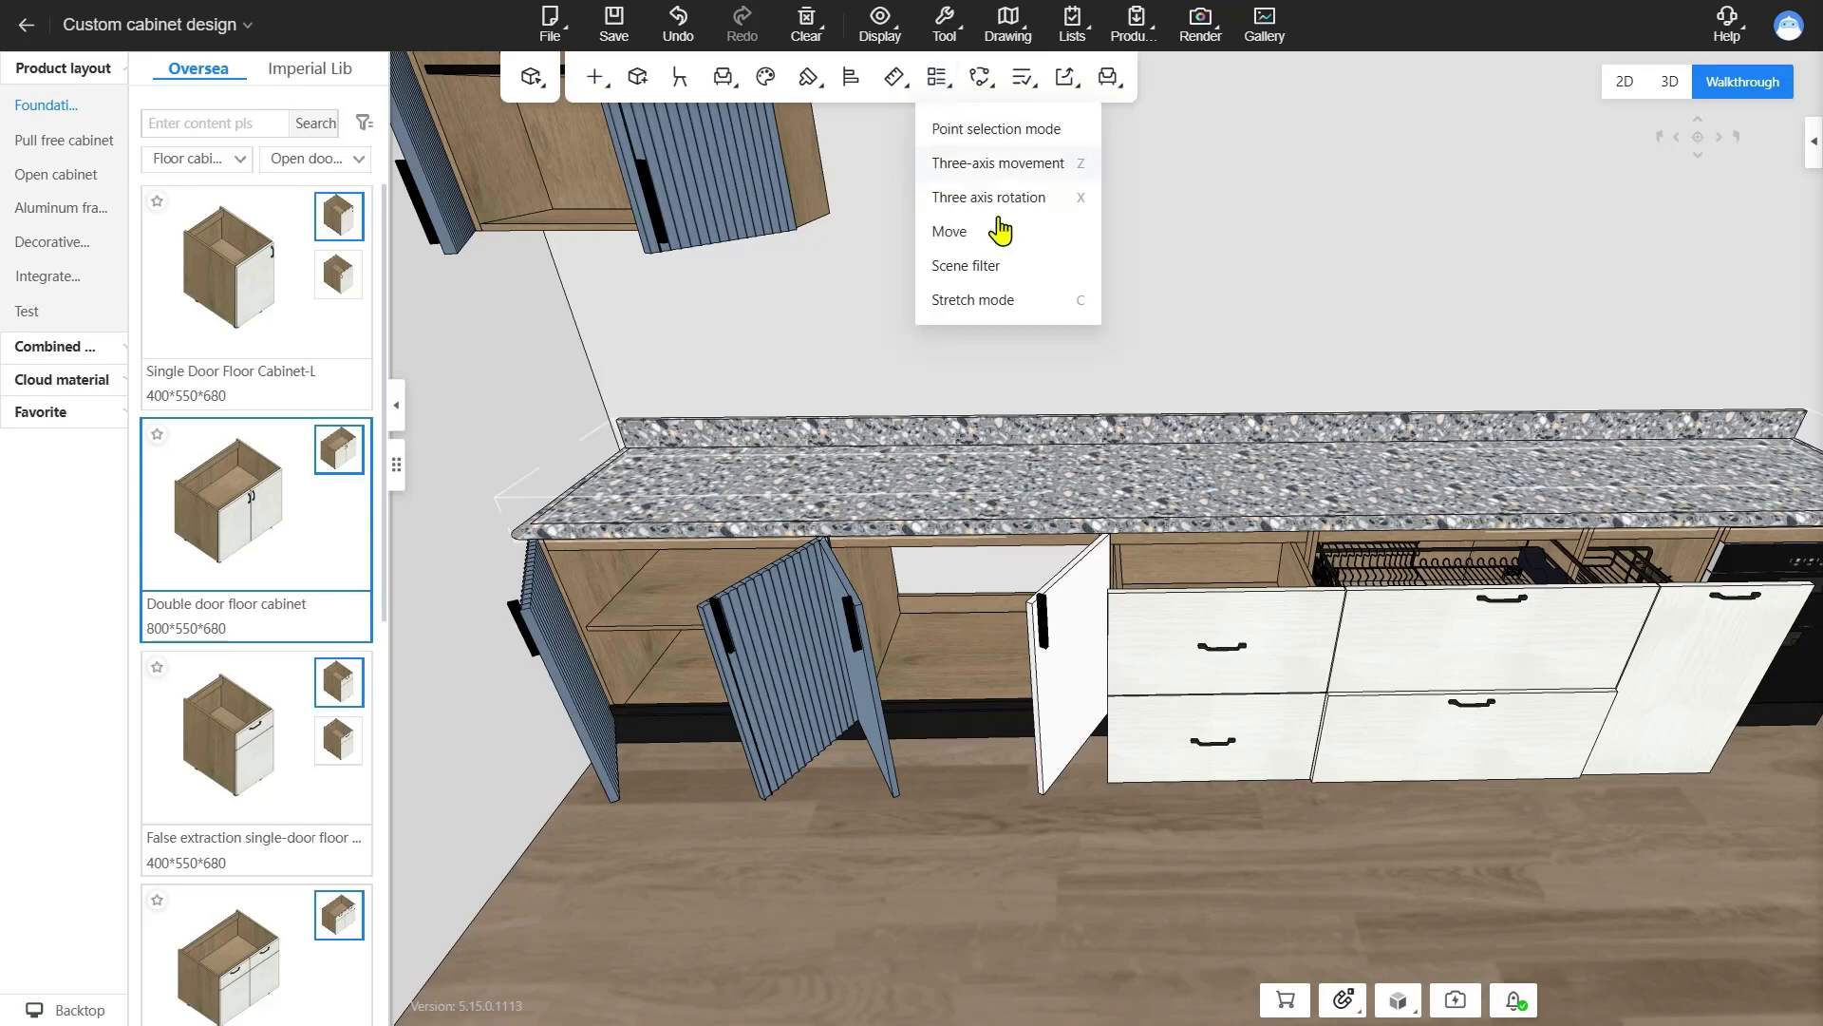
{"action": "right_click_drag", "start_coordinate": [1025, 440], "coordinate": [1047, 570]}
{"action": "left_click", "coordinate": [1050, 613]}
{"action": "mouse_move", "coordinate": [940, 90]}
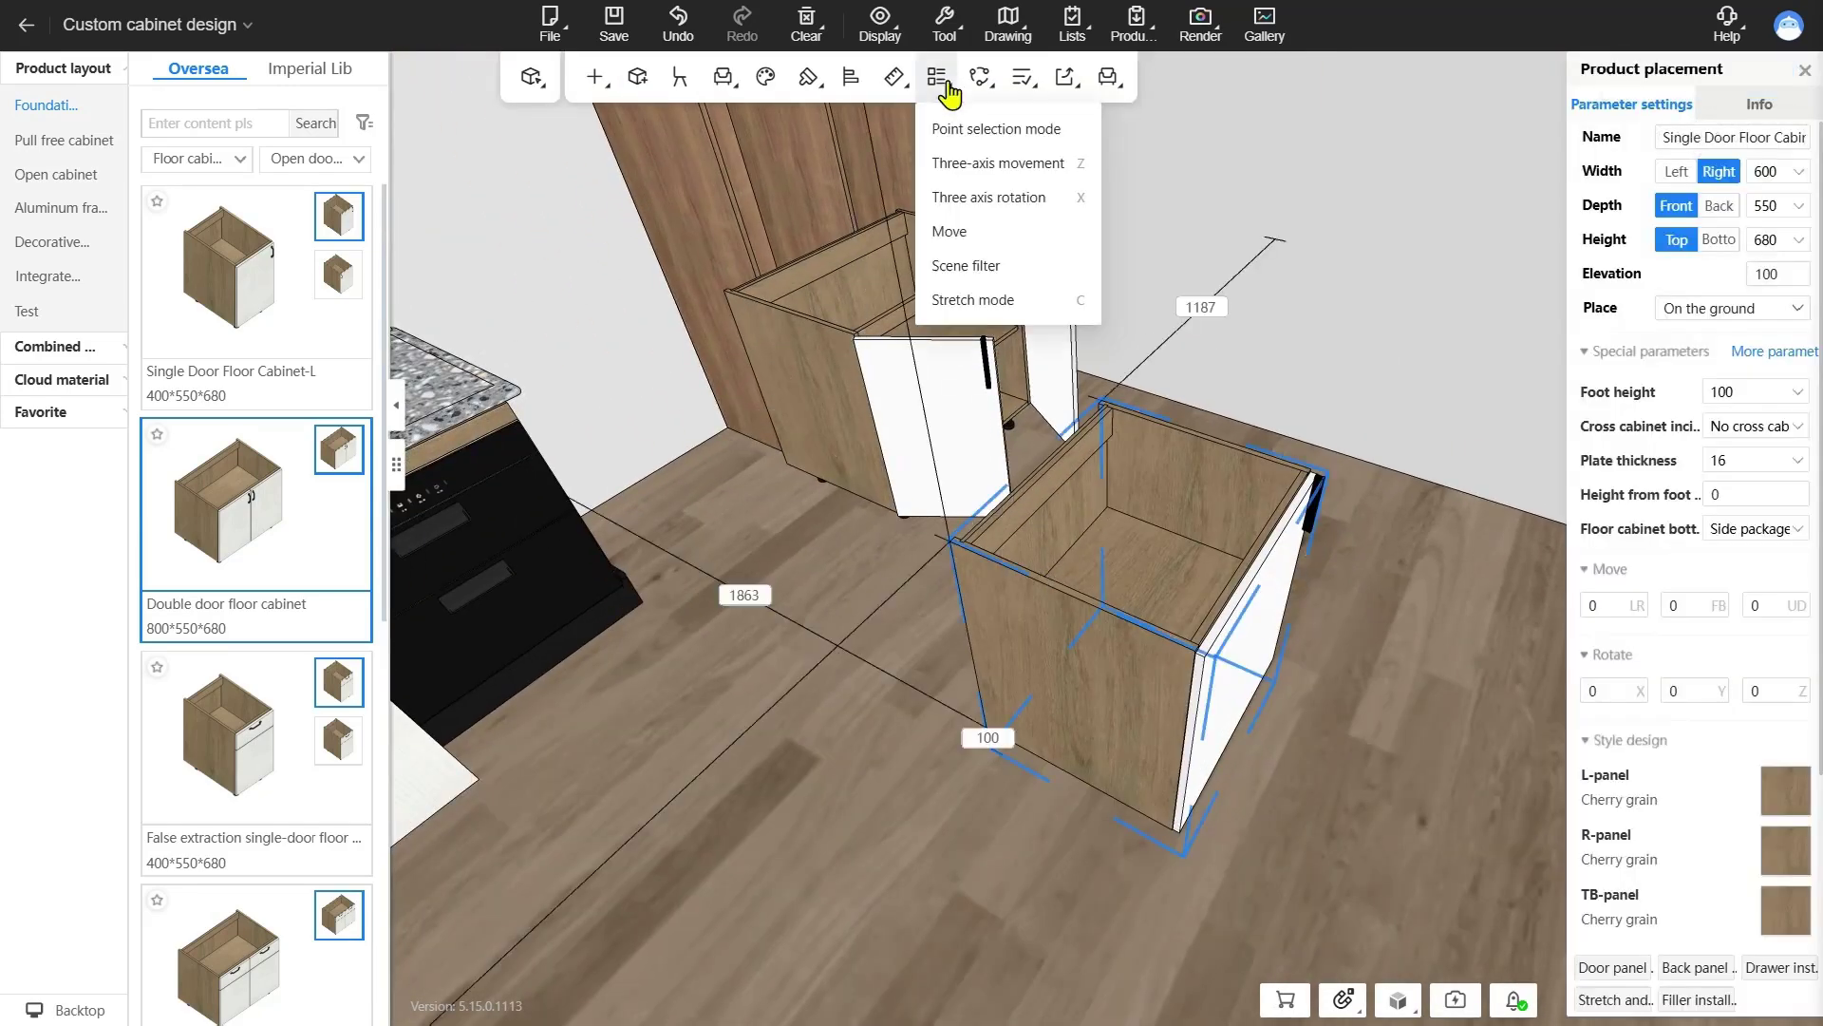
{"action": "left_click", "coordinate": [992, 302]}
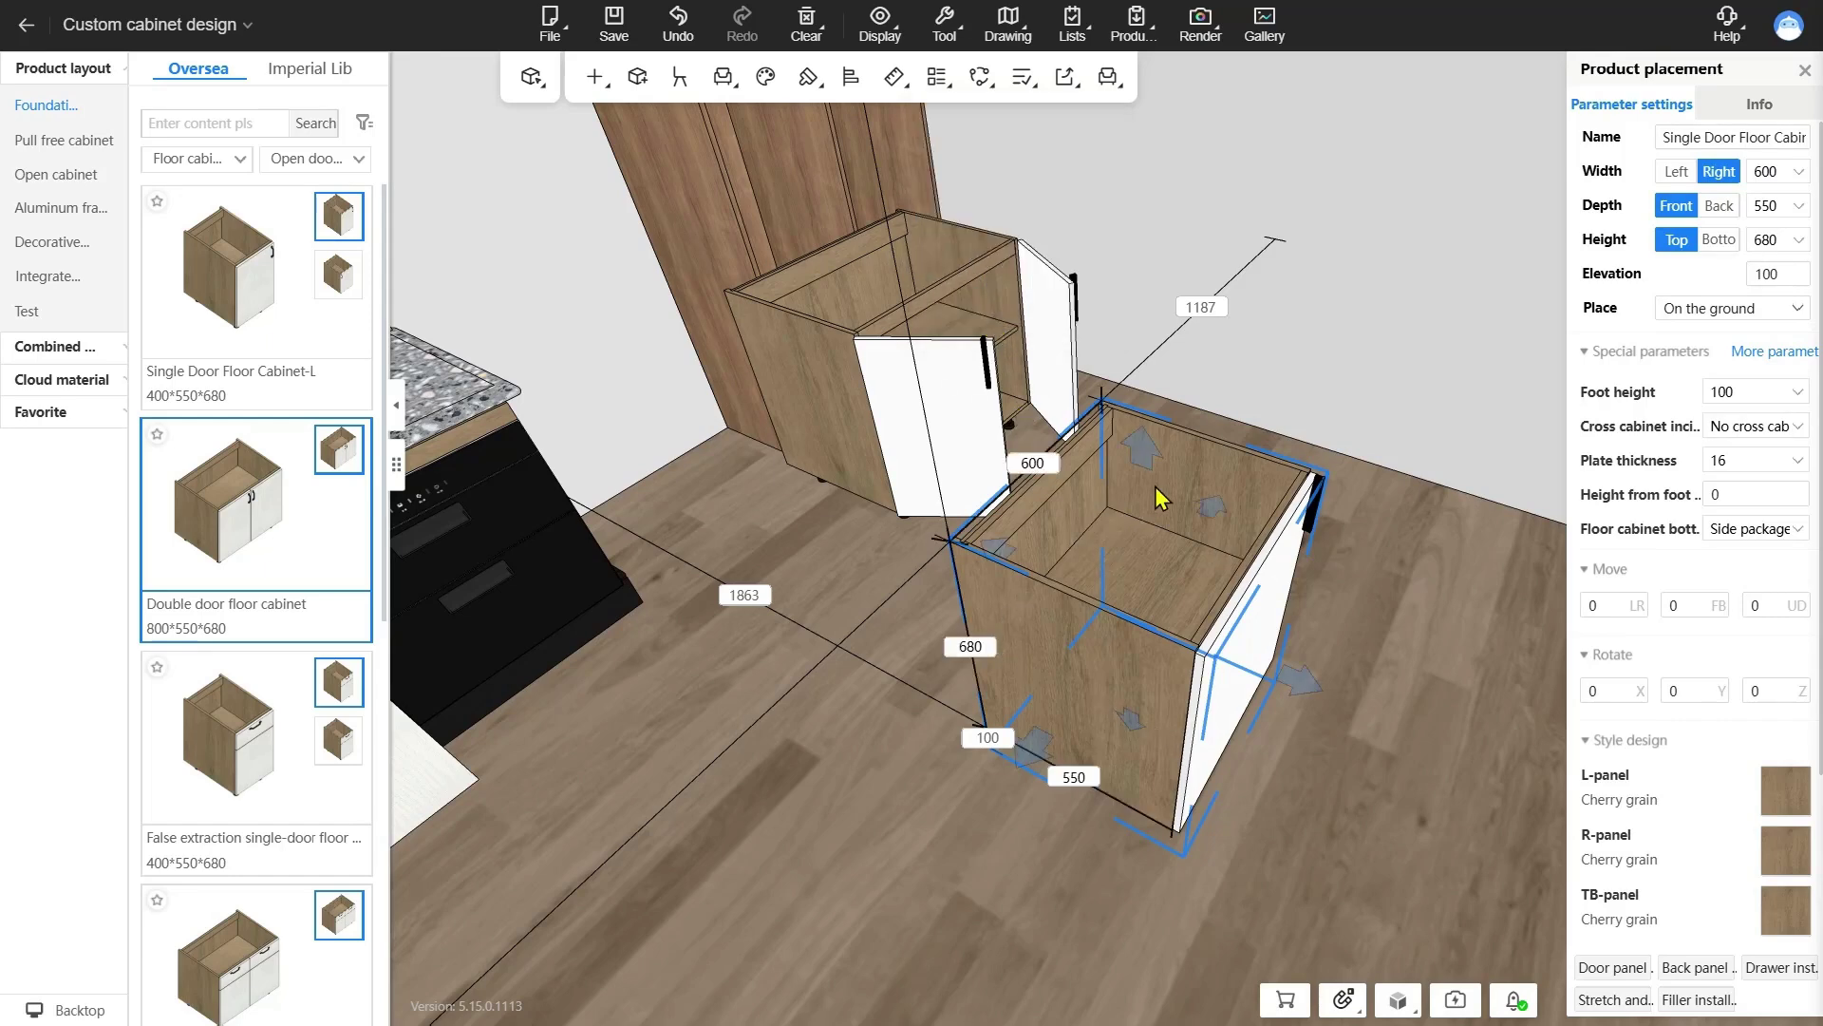
{"action": "right_click_drag", "start_coordinate": [1159, 500], "coordinate": [1031, 537]}
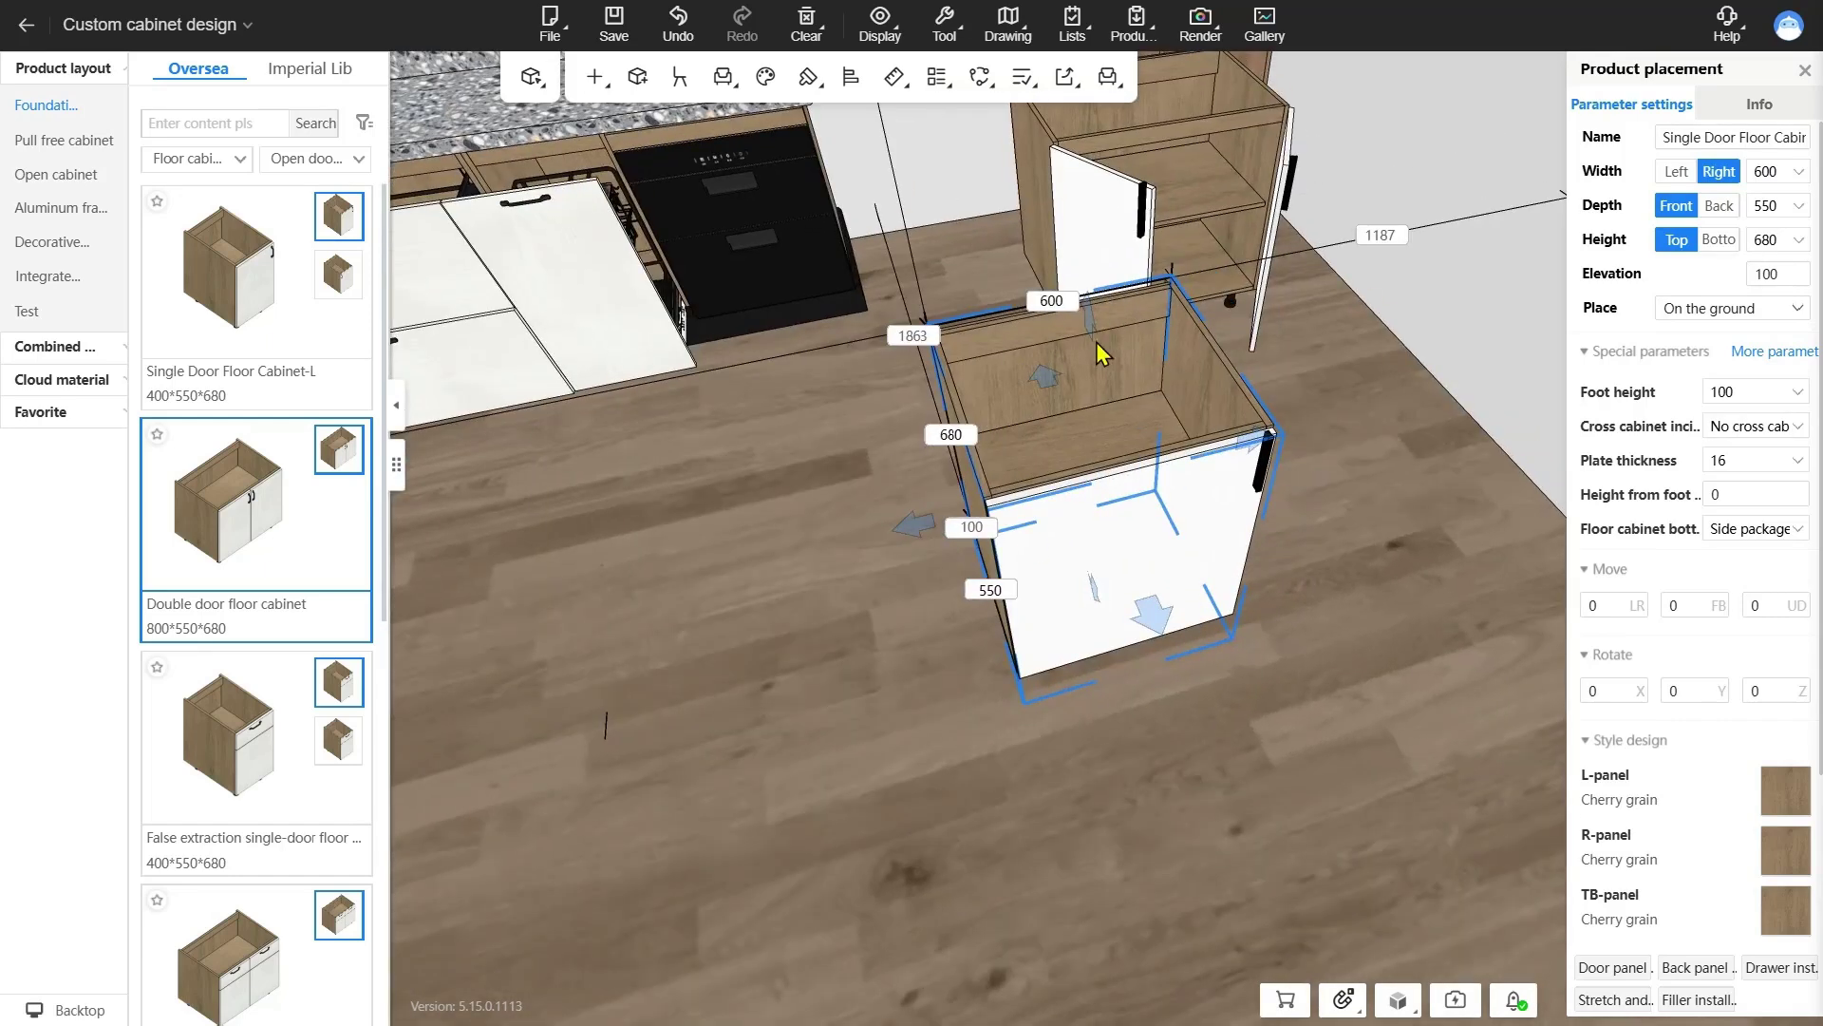
{"action": "left_click", "coordinate": [1108, 529]}
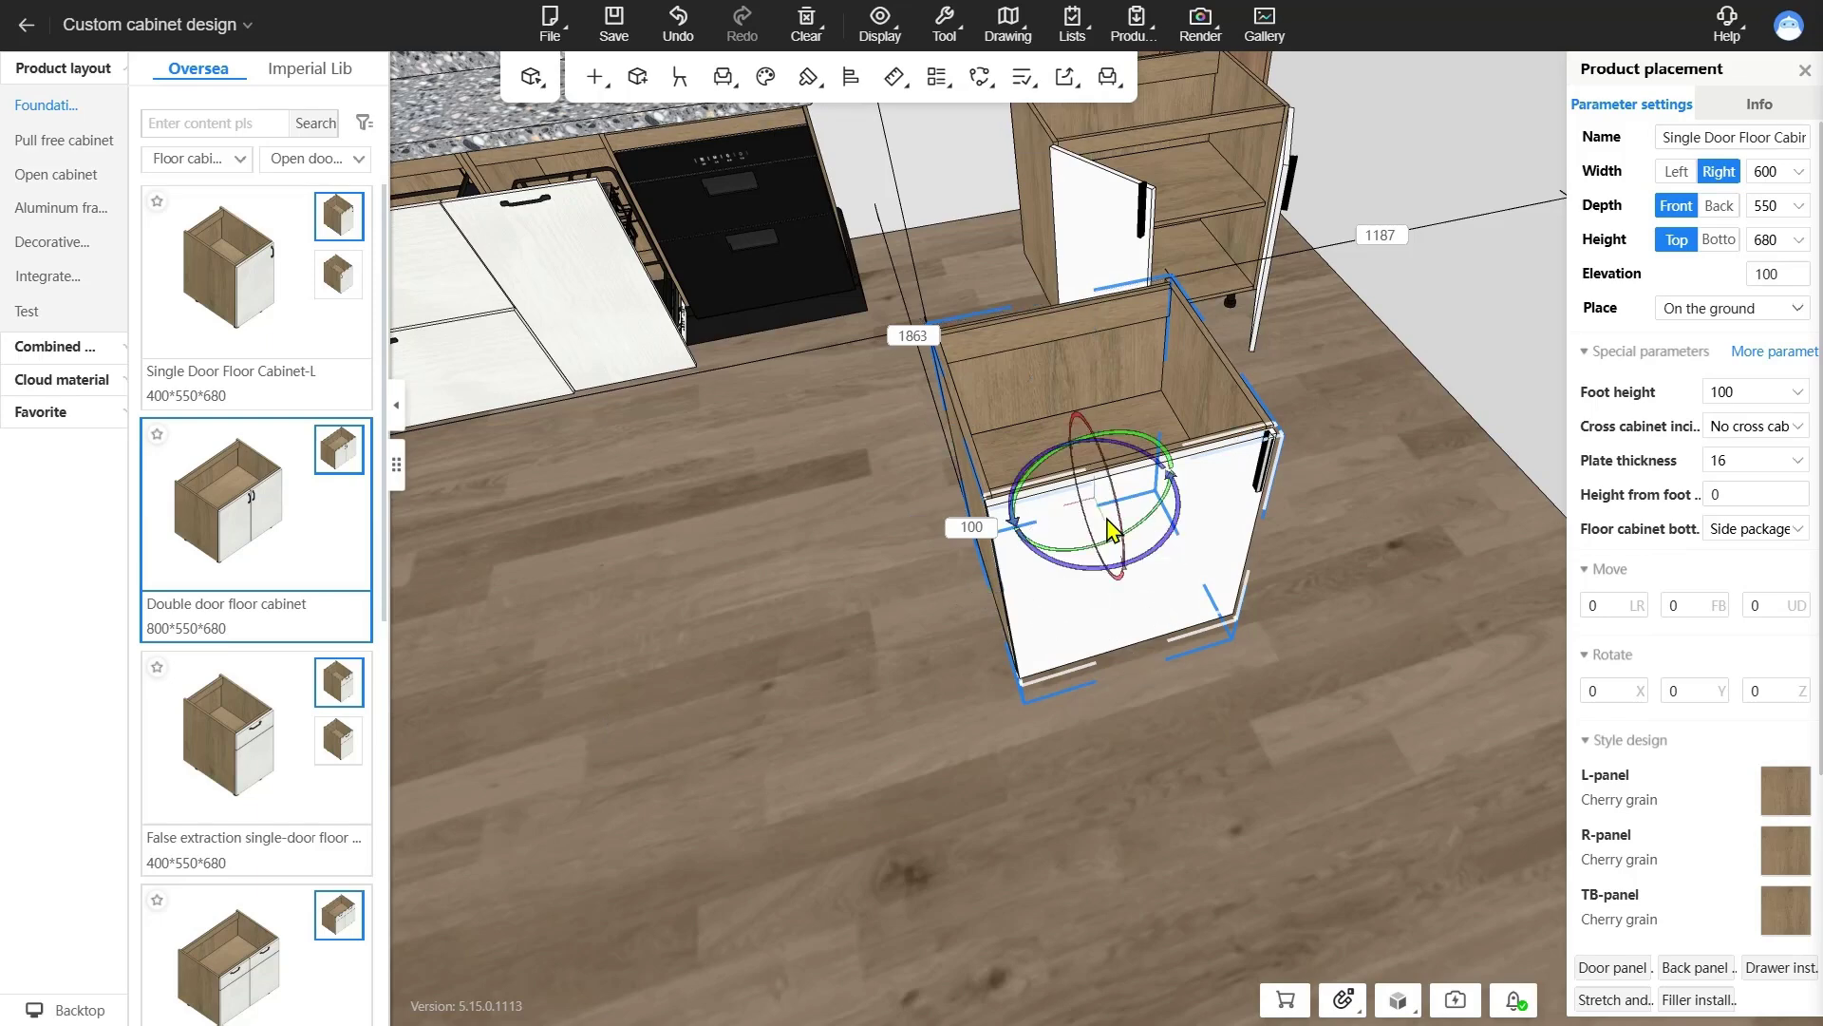
- Set the default foot height (TJG) to 120 in the global parameter list
{"action": "mouse_move", "coordinate": [984, 92]}
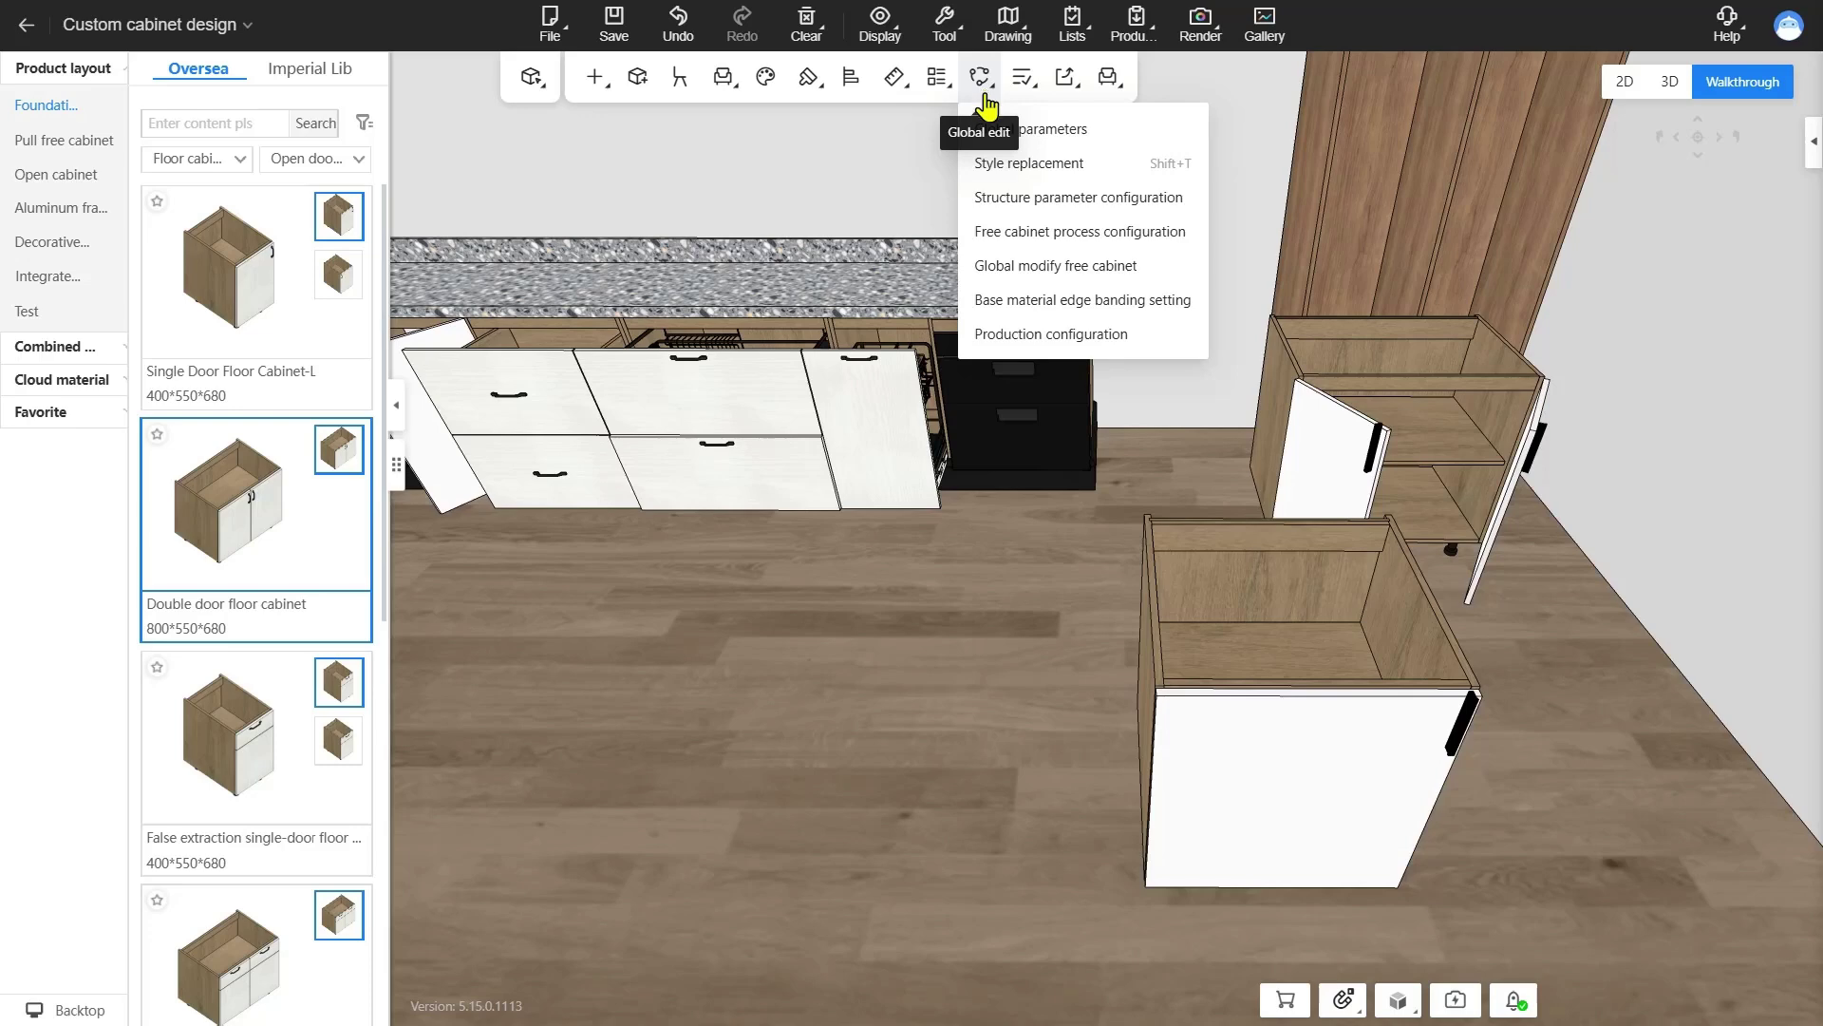
{"action": "left_click", "coordinate": [1115, 143]}
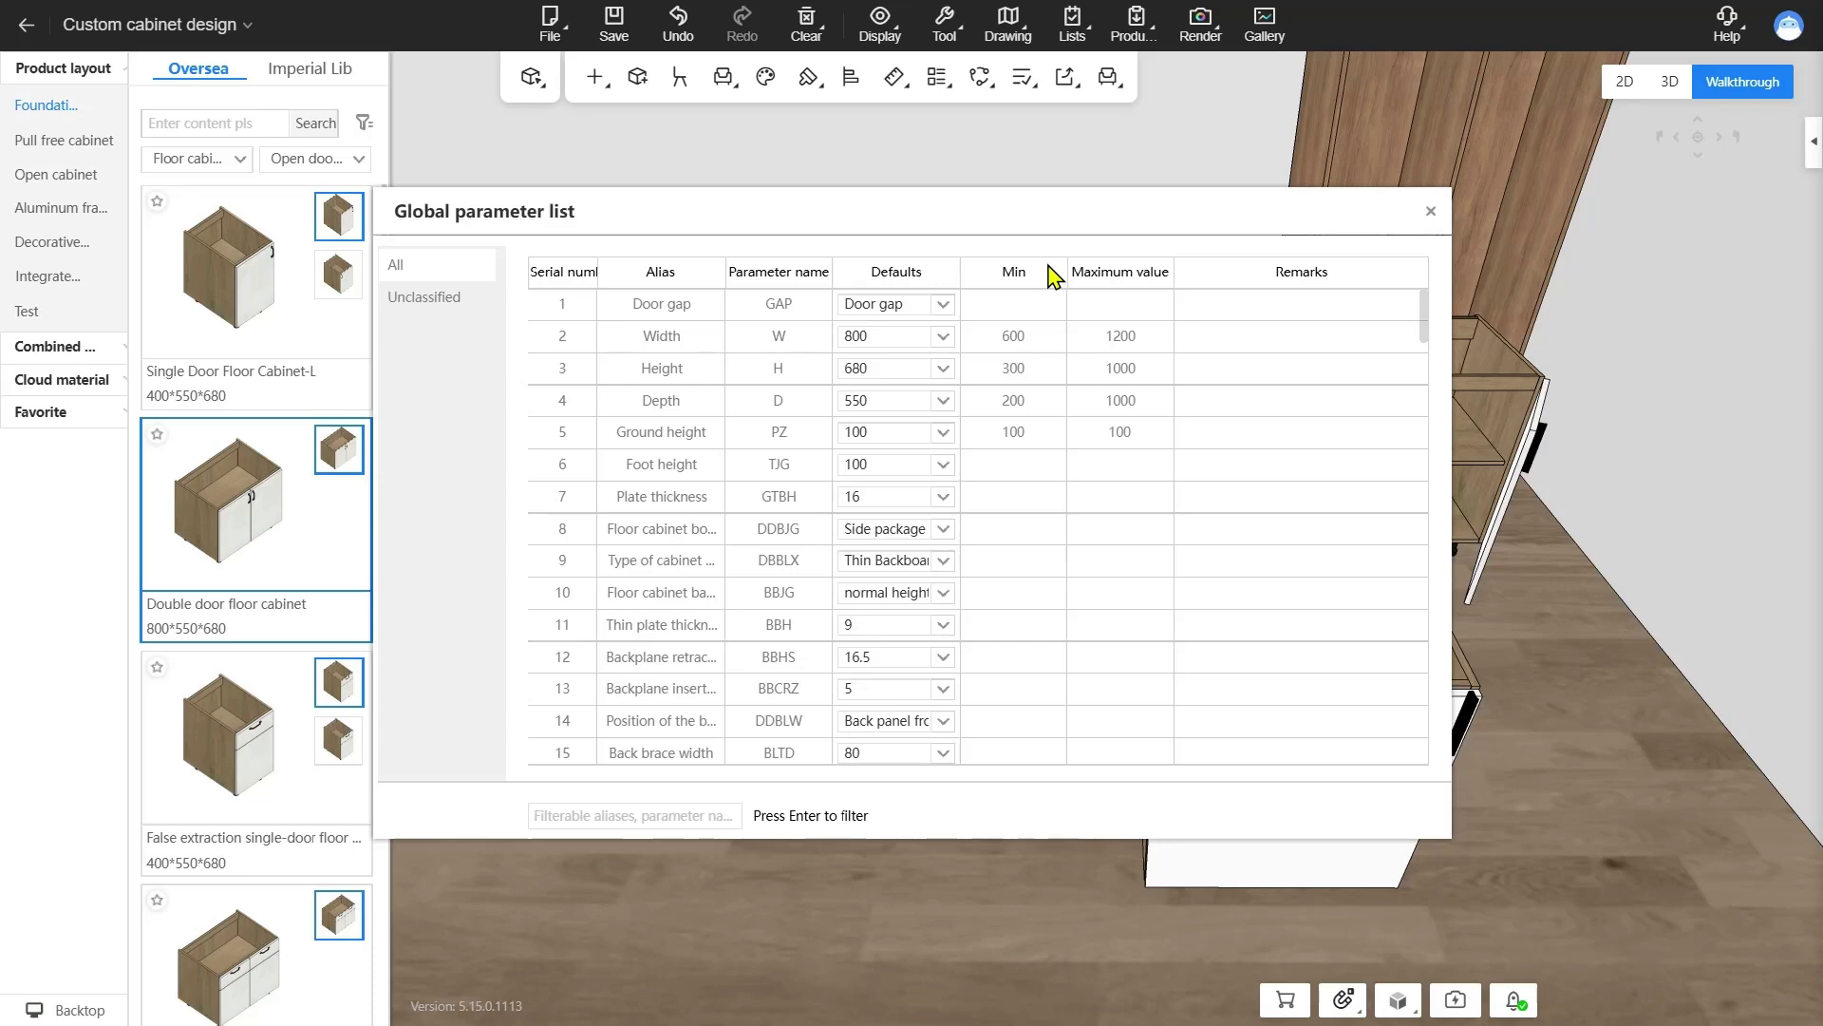
{"action": "left_click", "coordinate": [942, 470]}
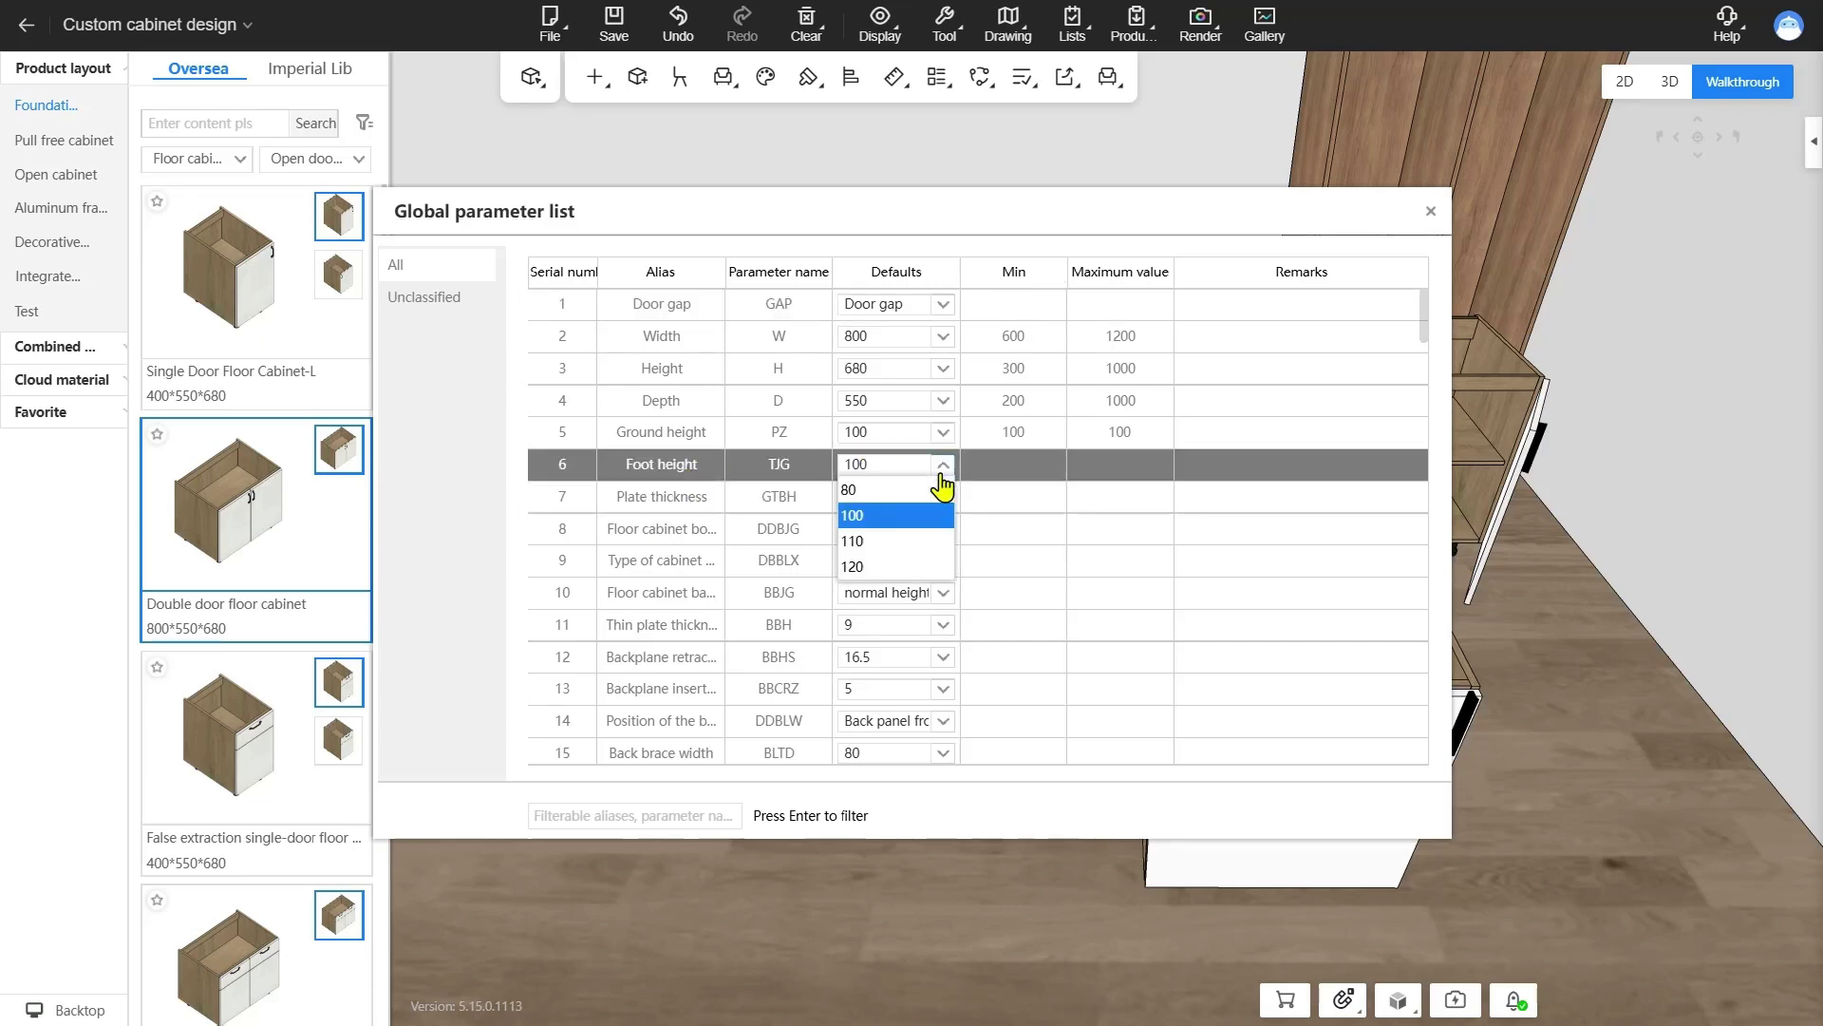
{"action": "left_click", "coordinate": [891, 568]}
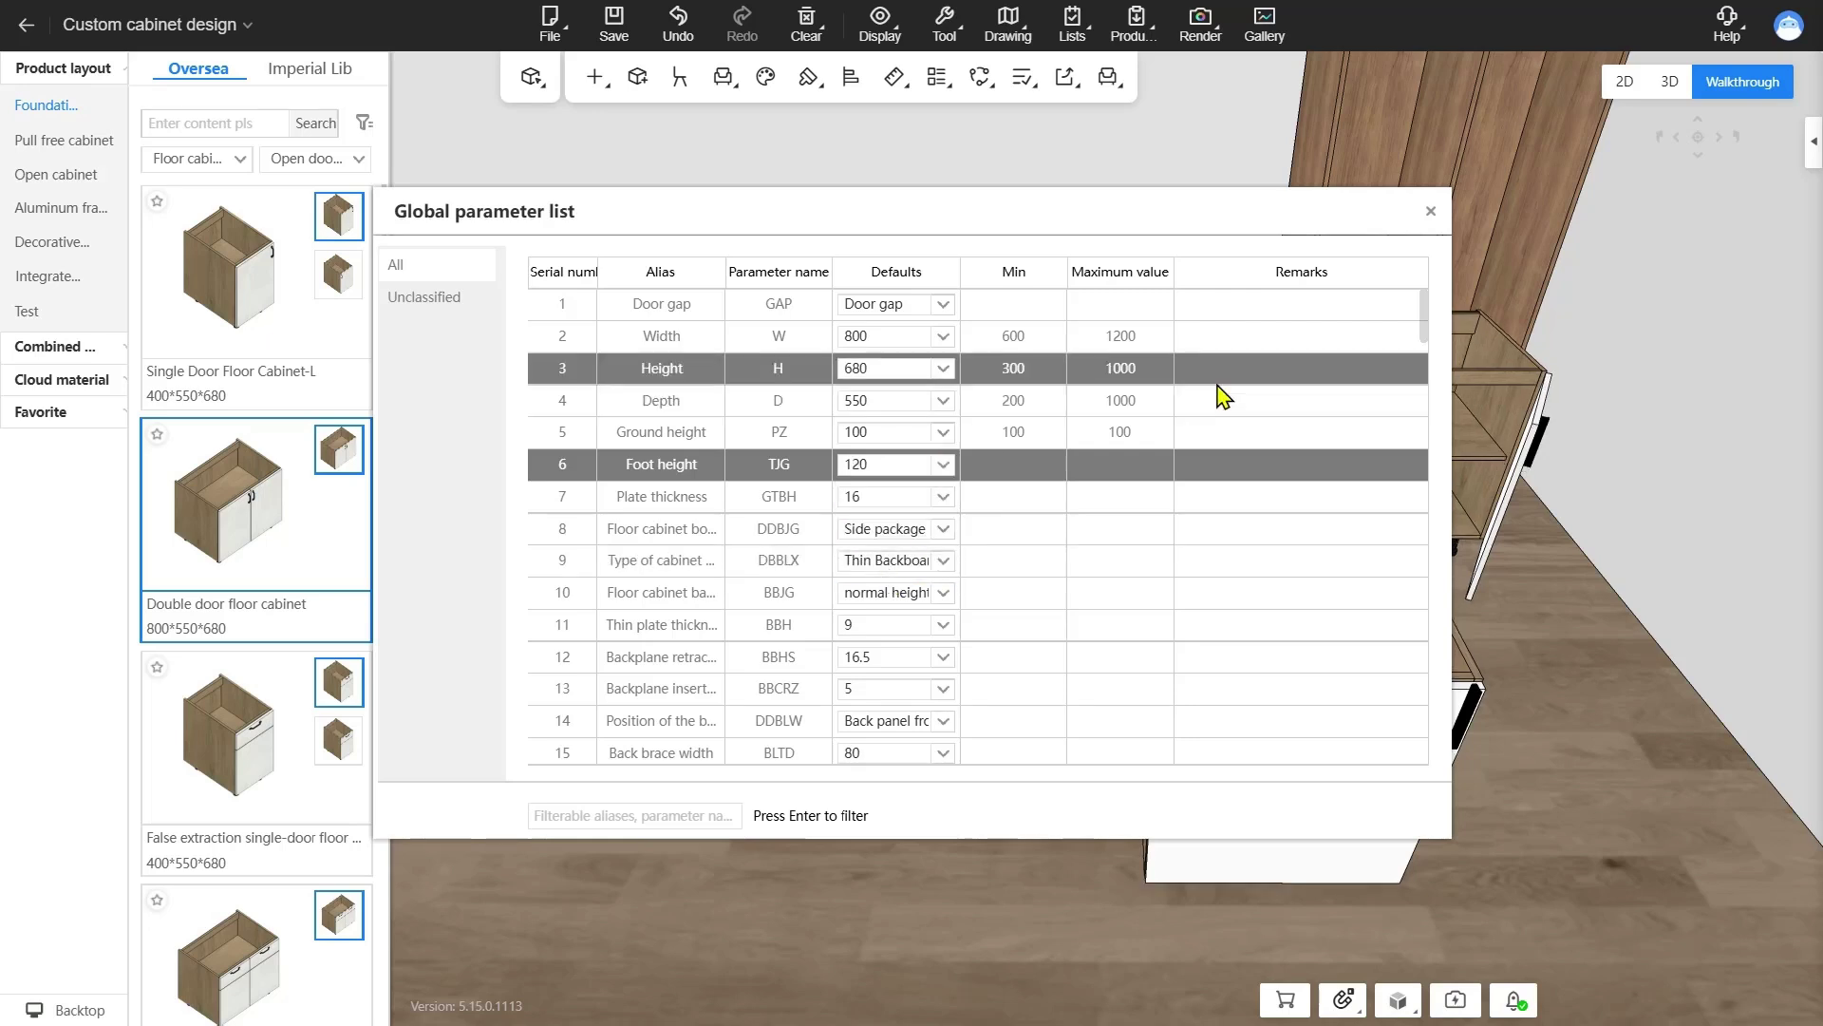
- Filter the global parameters by "shrinkage", examine the lower shrinkage value of the door panel's upper edge, and close the list
{"action": "left_click", "coordinate": [672, 818]}
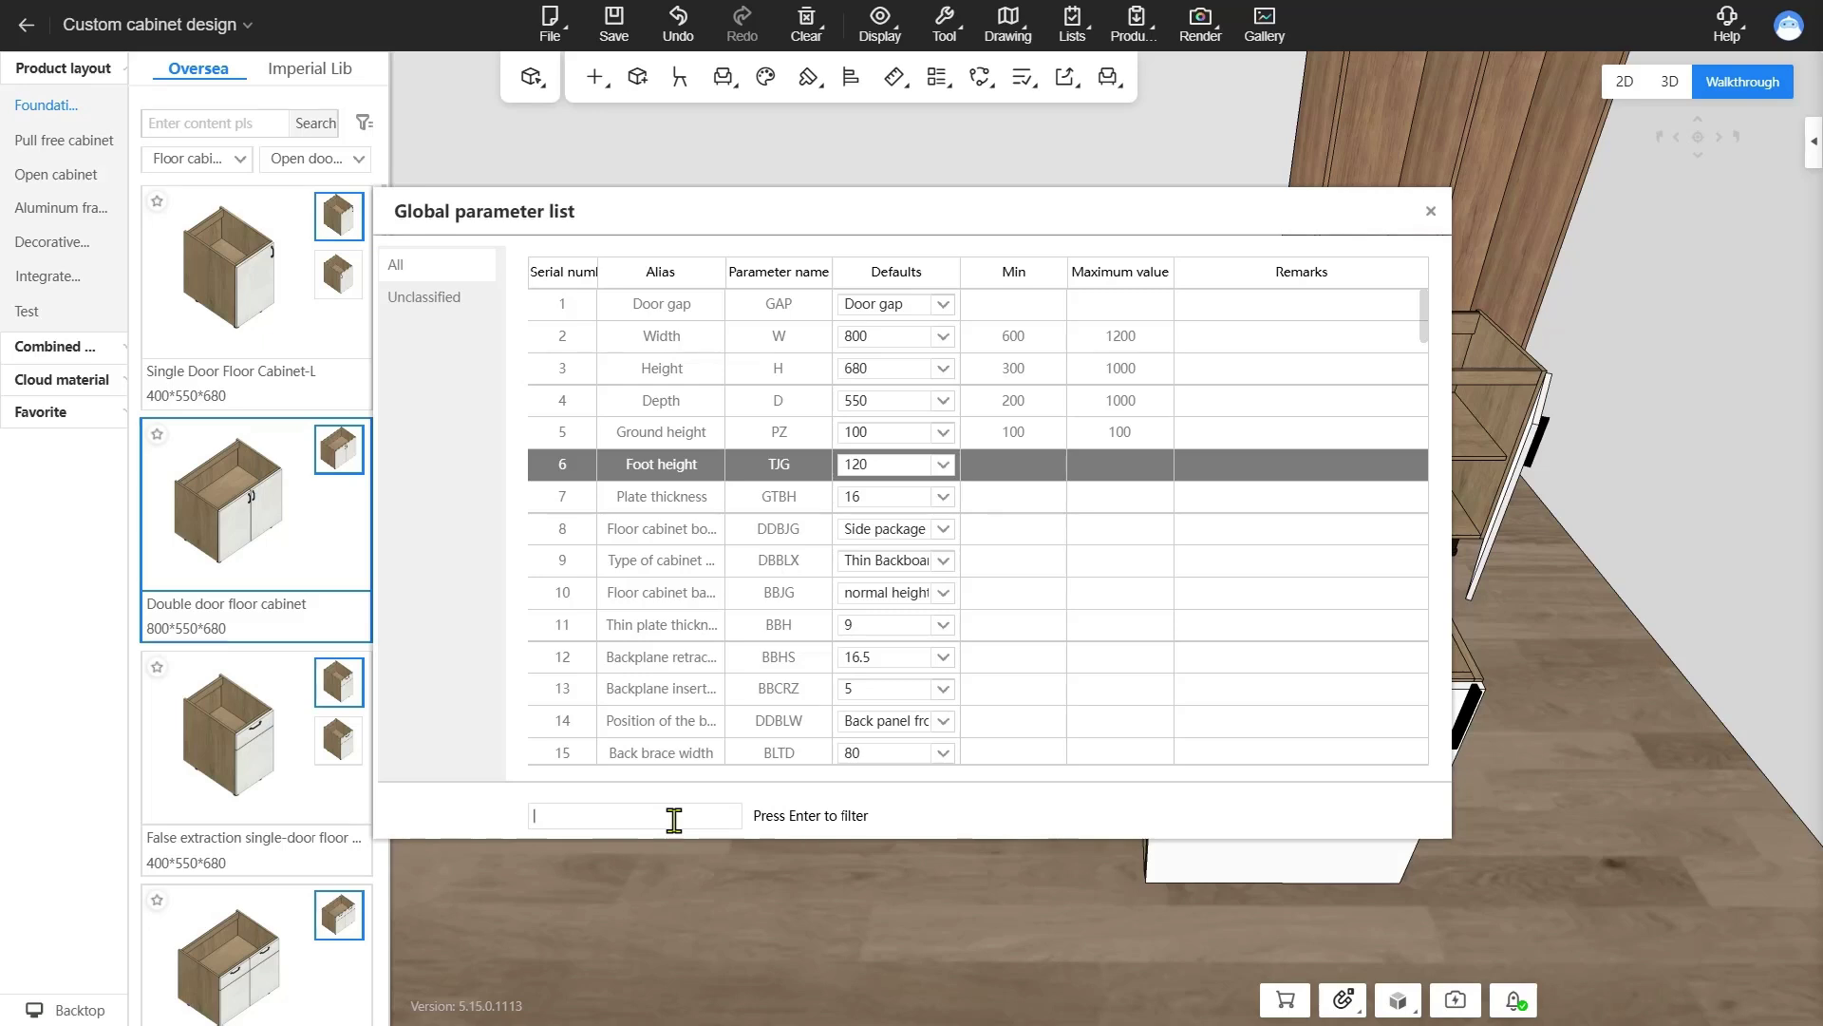
{"action": "type", "text": "shrinkage"}
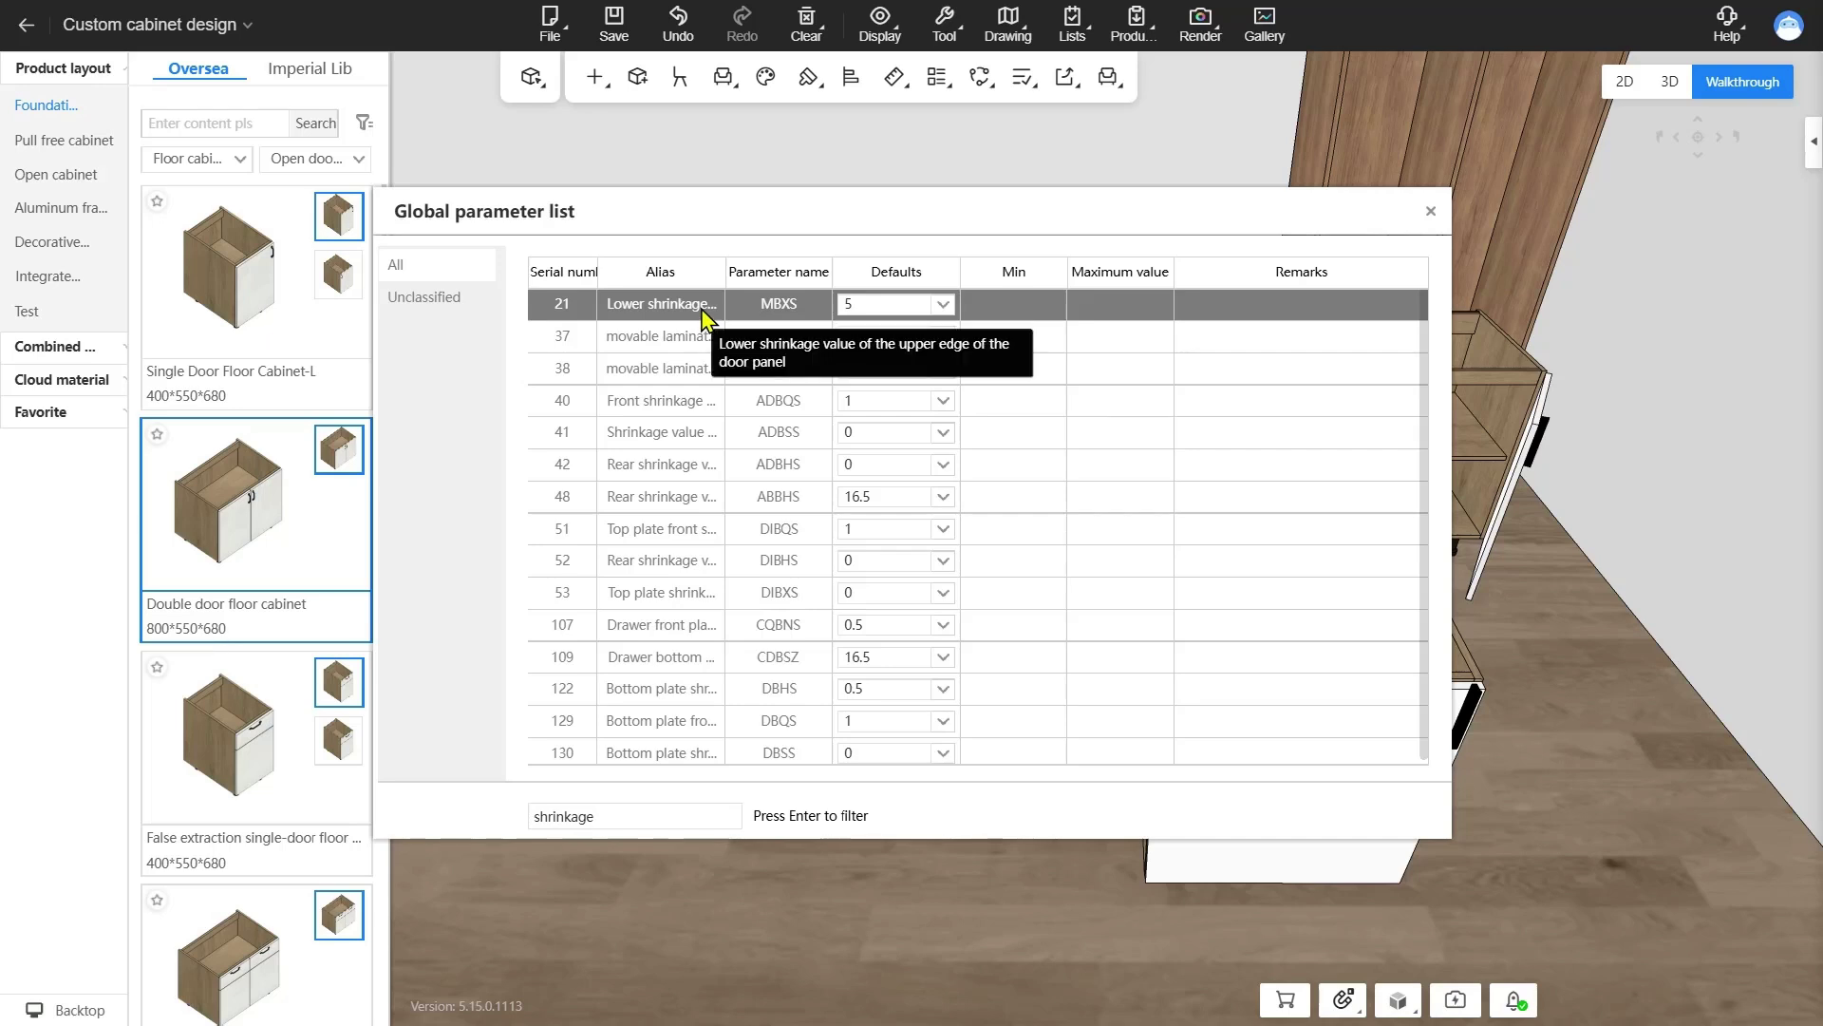
{"action": "left_click", "coordinate": [943, 304]}
{"action": "left_click", "coordinate": [948, 317]}
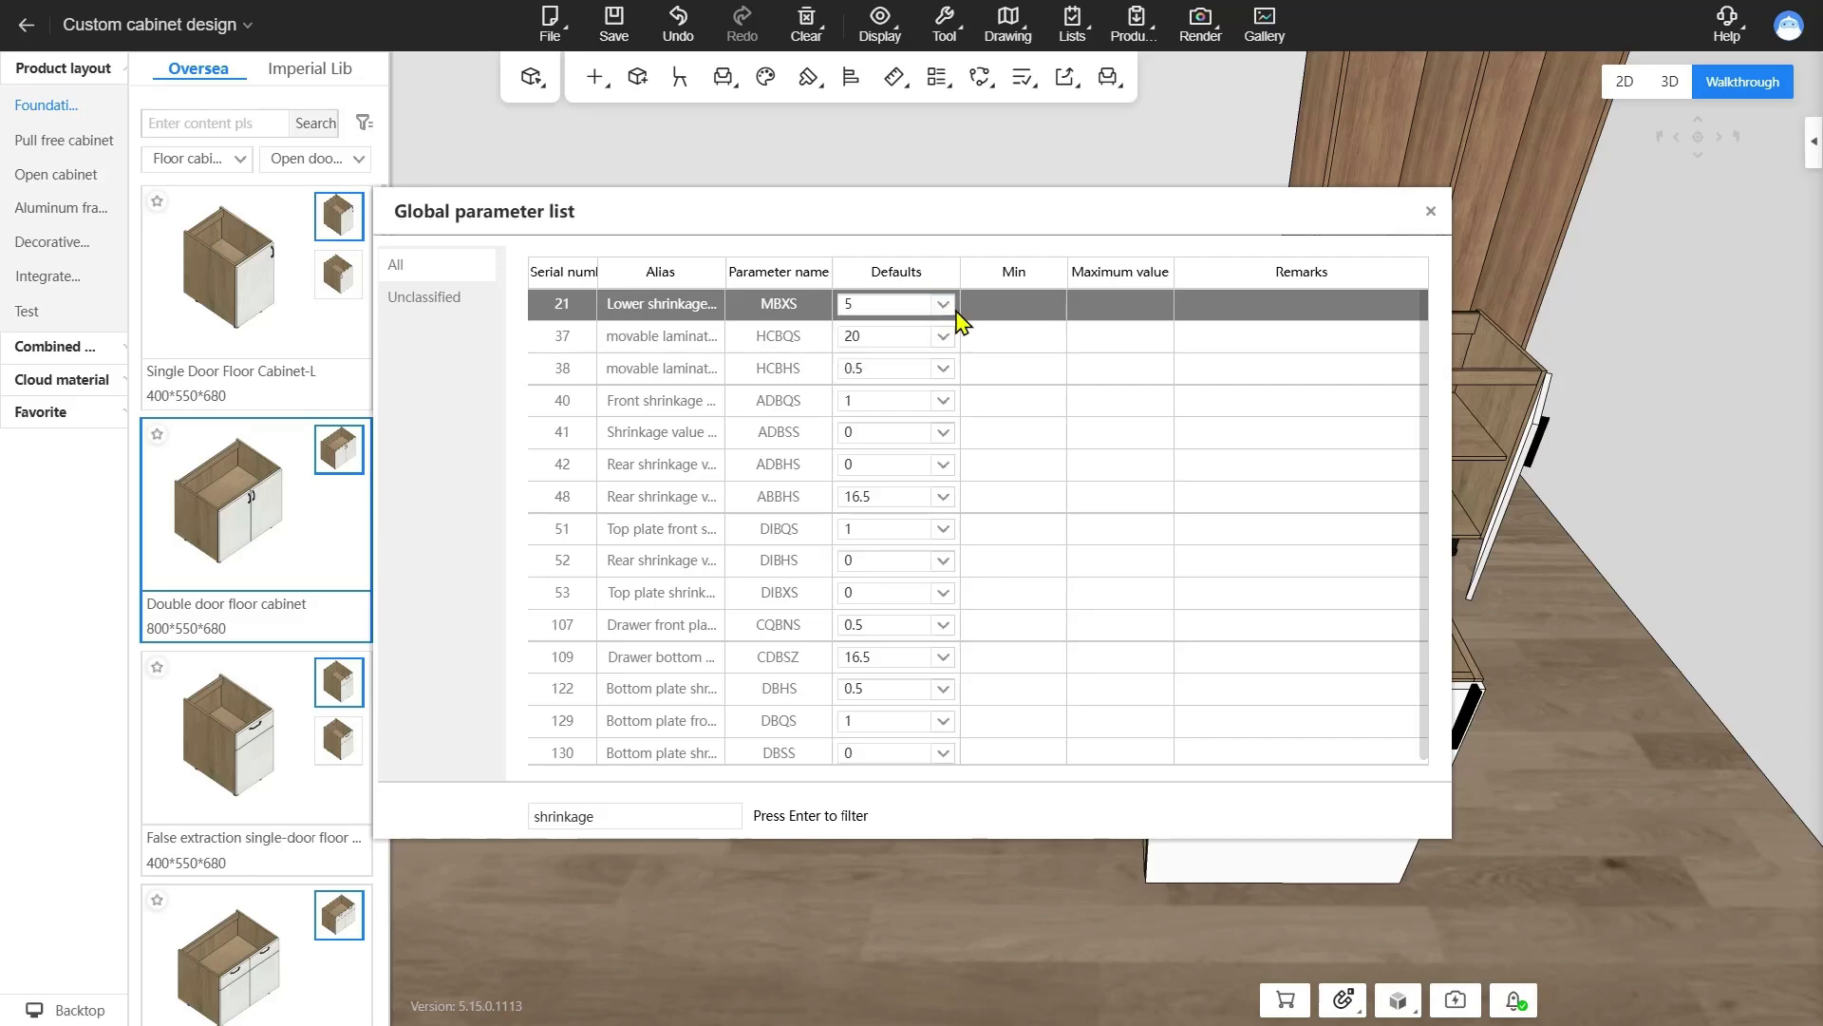
{"action": "left_click", "coordinate": [1429, 212]}
- Select the electrical floor cabinet to check its elevation, and clear the selection
{"action": "left_click", "coordinate": [1094, 391]}
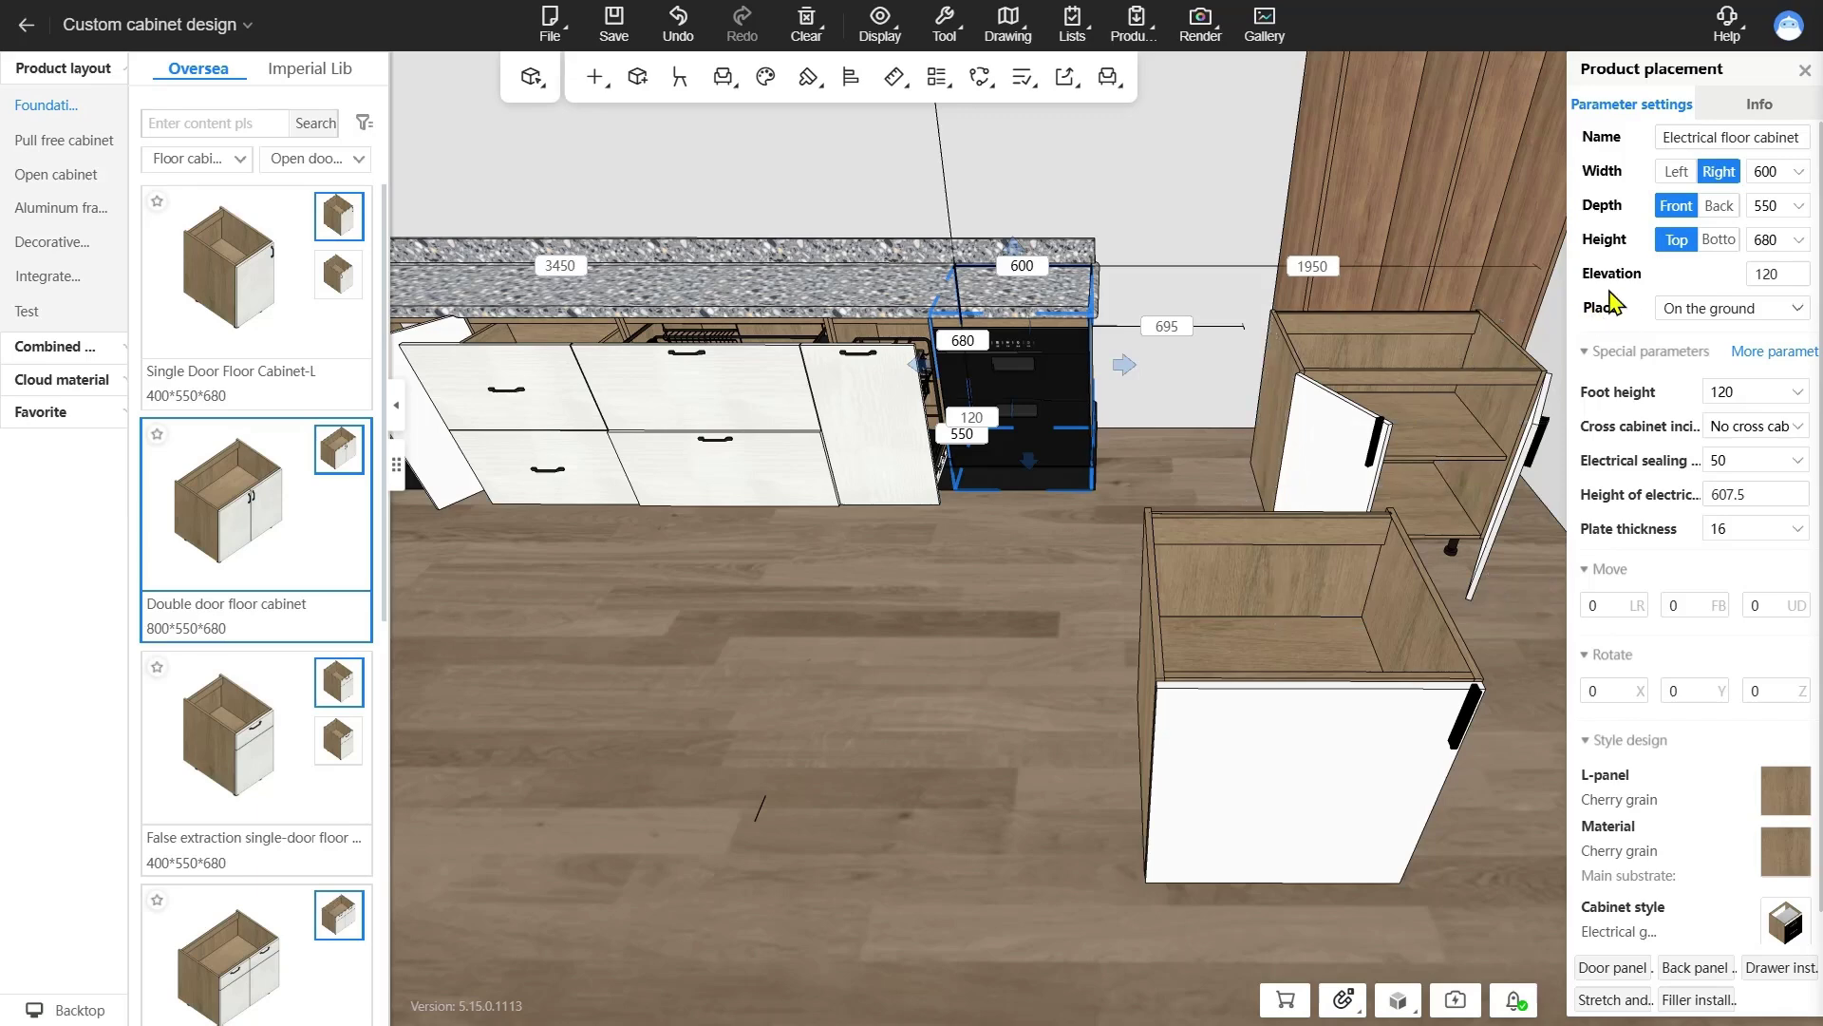
{"action": "left_click", "coordinate": [1770, 273]}
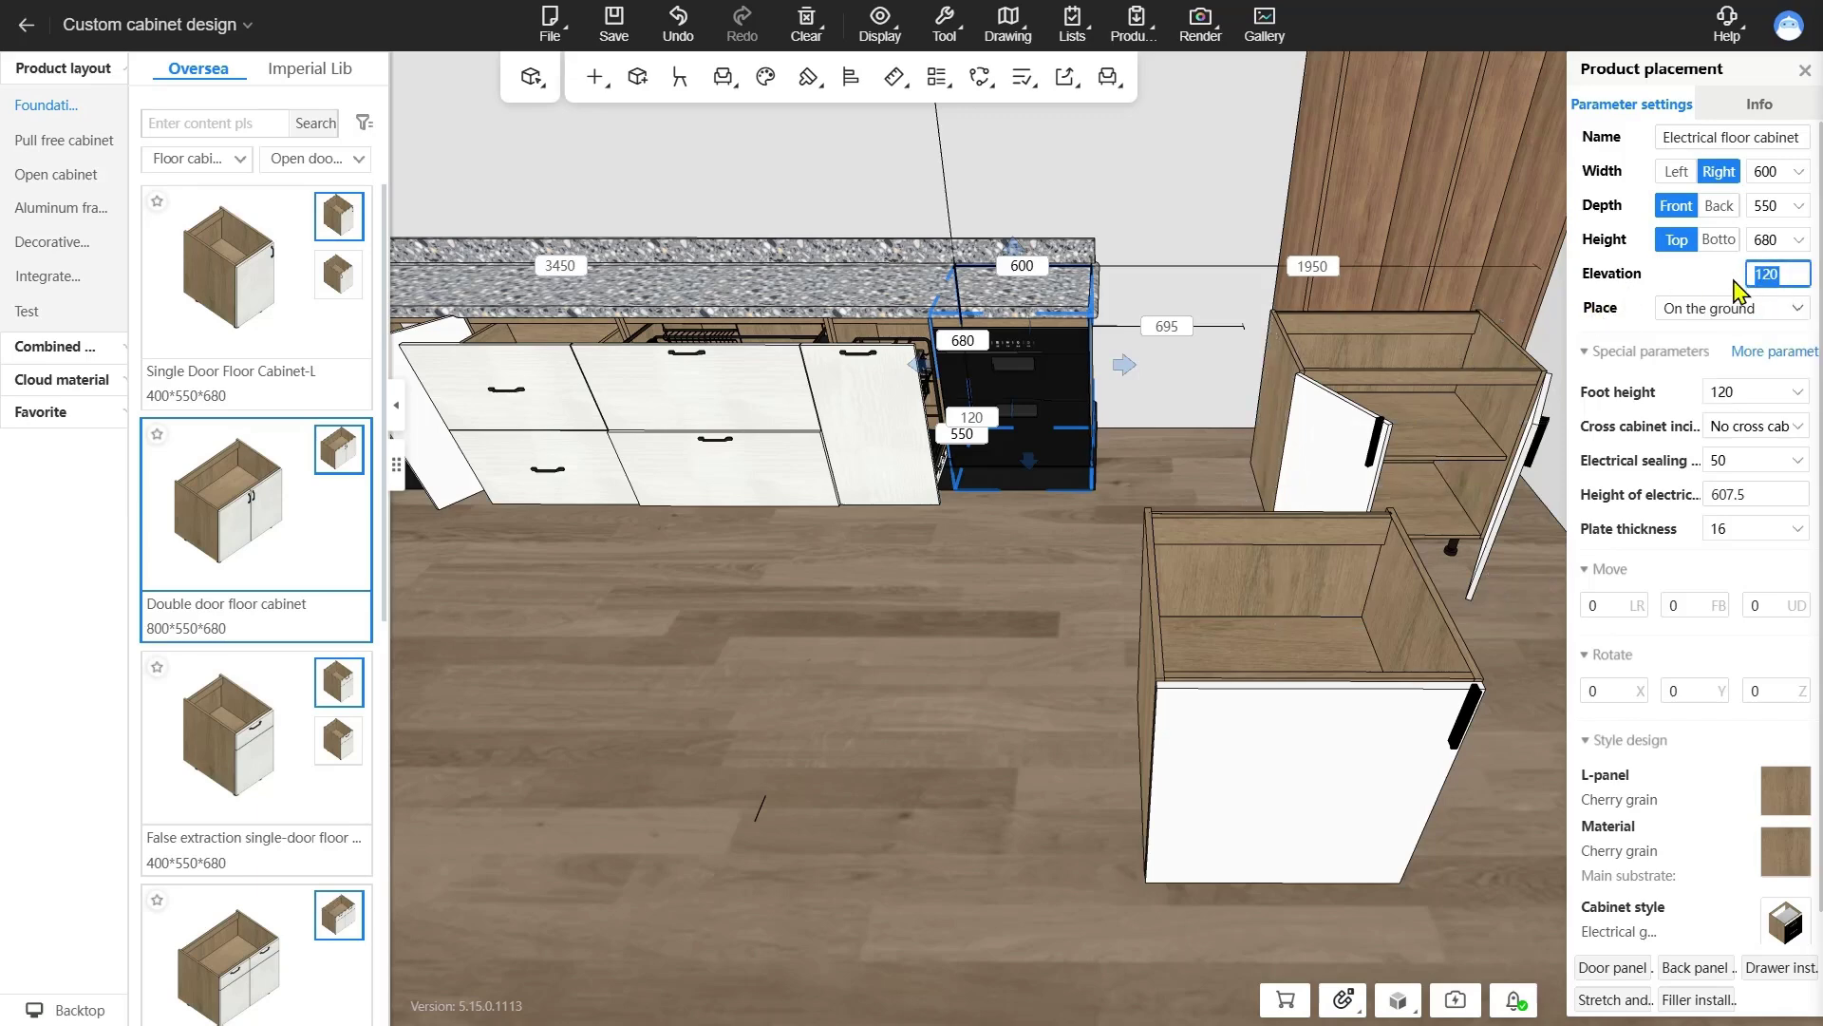
{"action": "left_click", "coordinate": [1194, 454]}
- Review the unit, door, handle, drawer, countertop, line and hardware styles of the current space in Style replacement
{"action": "left_click", "coordinate": [980, 77]}
{"action": "left_click", "coordinate": [1087, 164]}
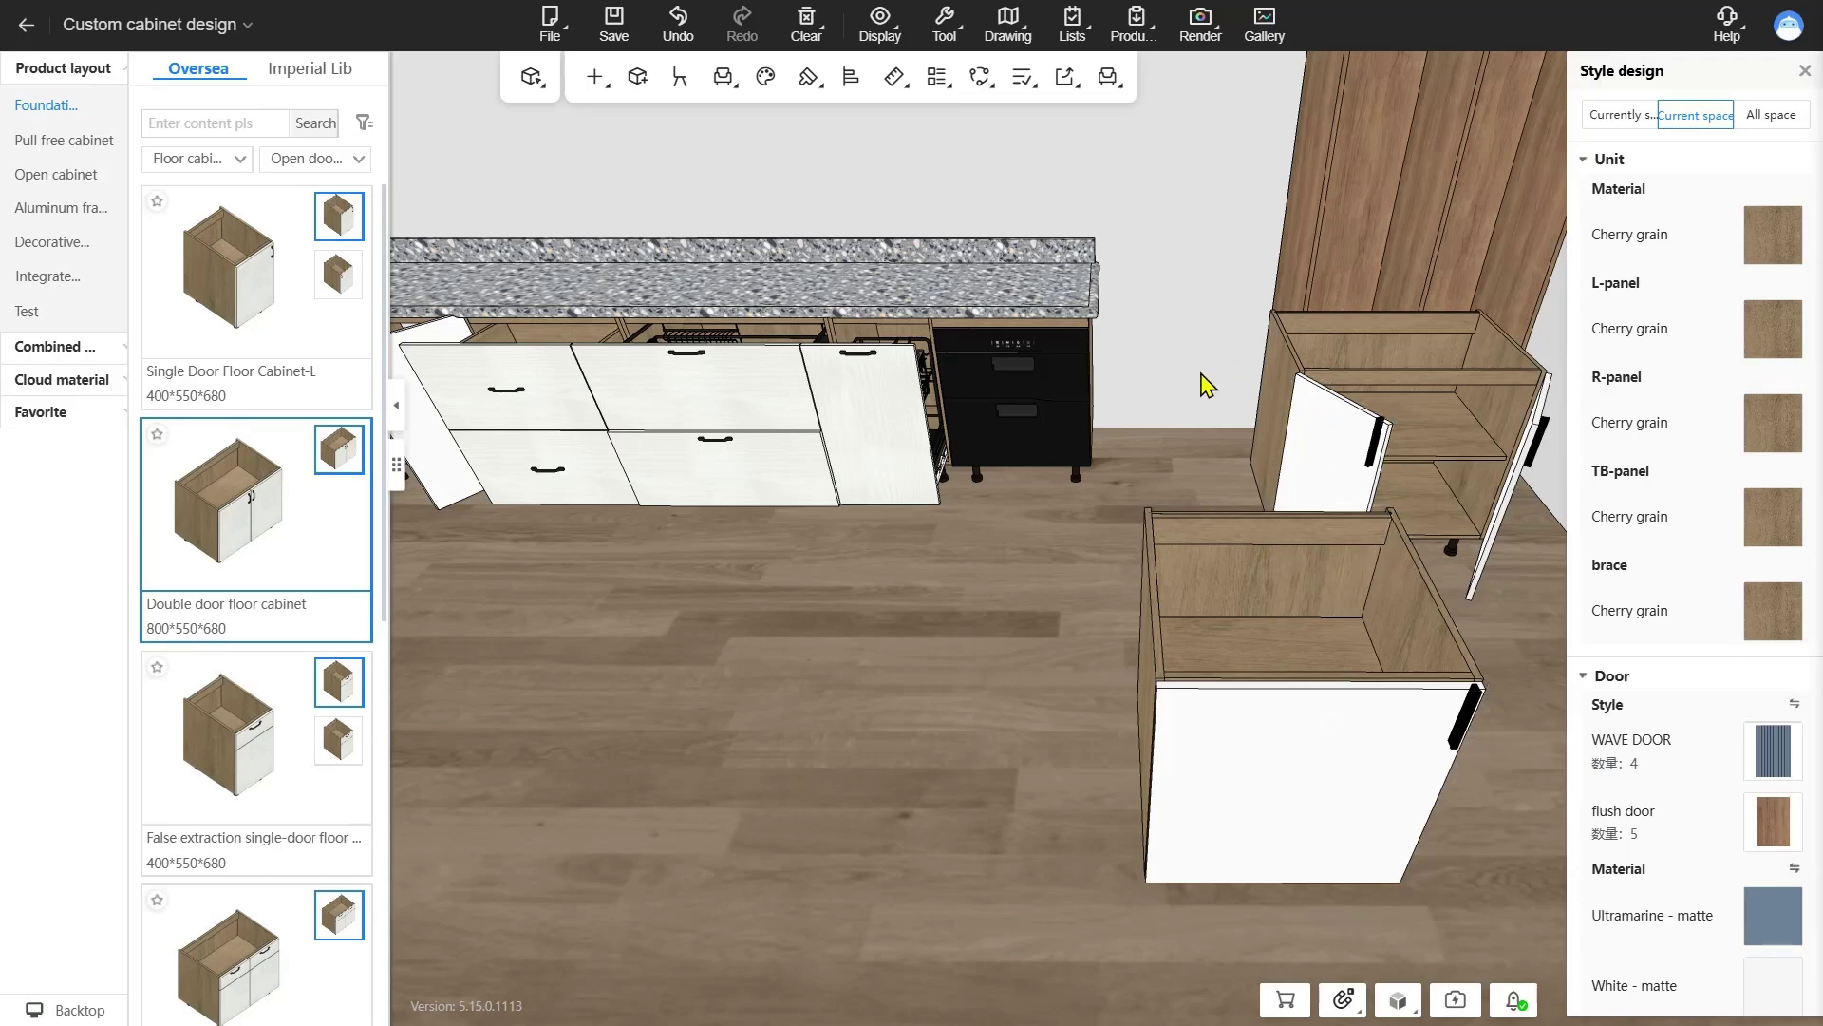
{"action": "mouse_move", "coordinate": [1718, 335]}
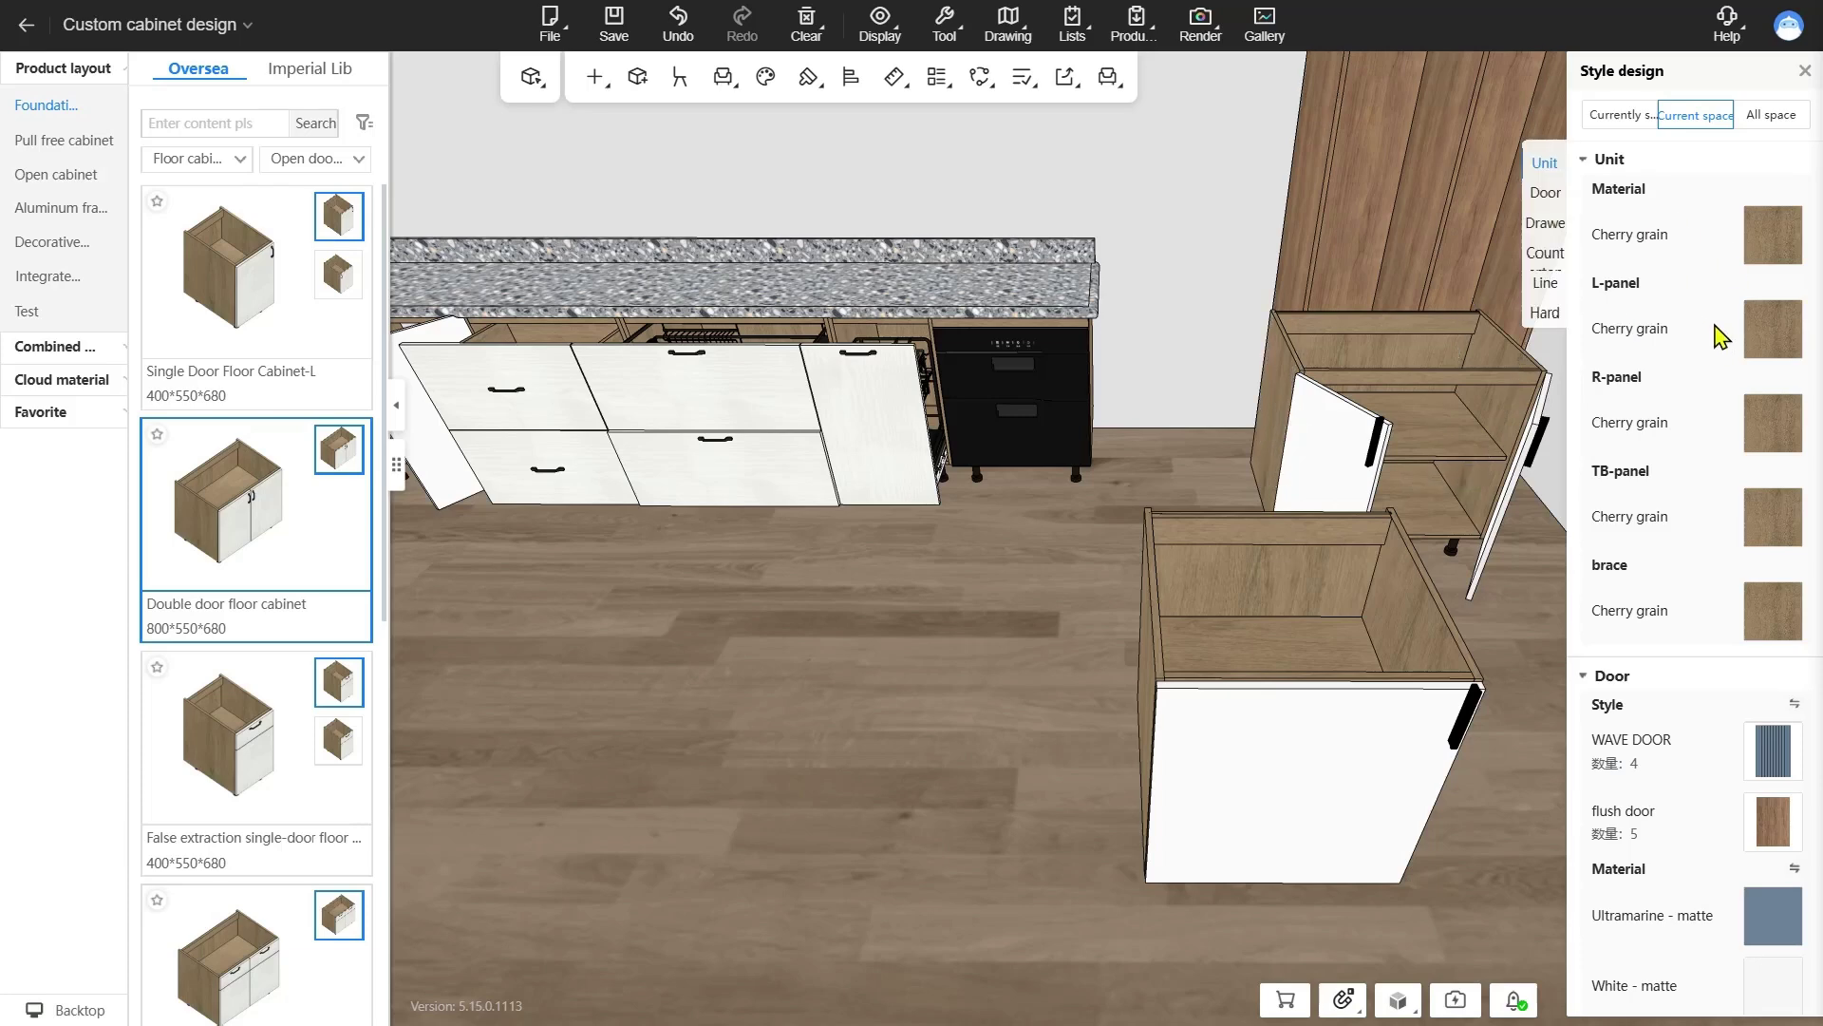
{"action": "scroll", "coordinate": [1723, 456], "scroll_direction": "down", "scroll_amount": 3}
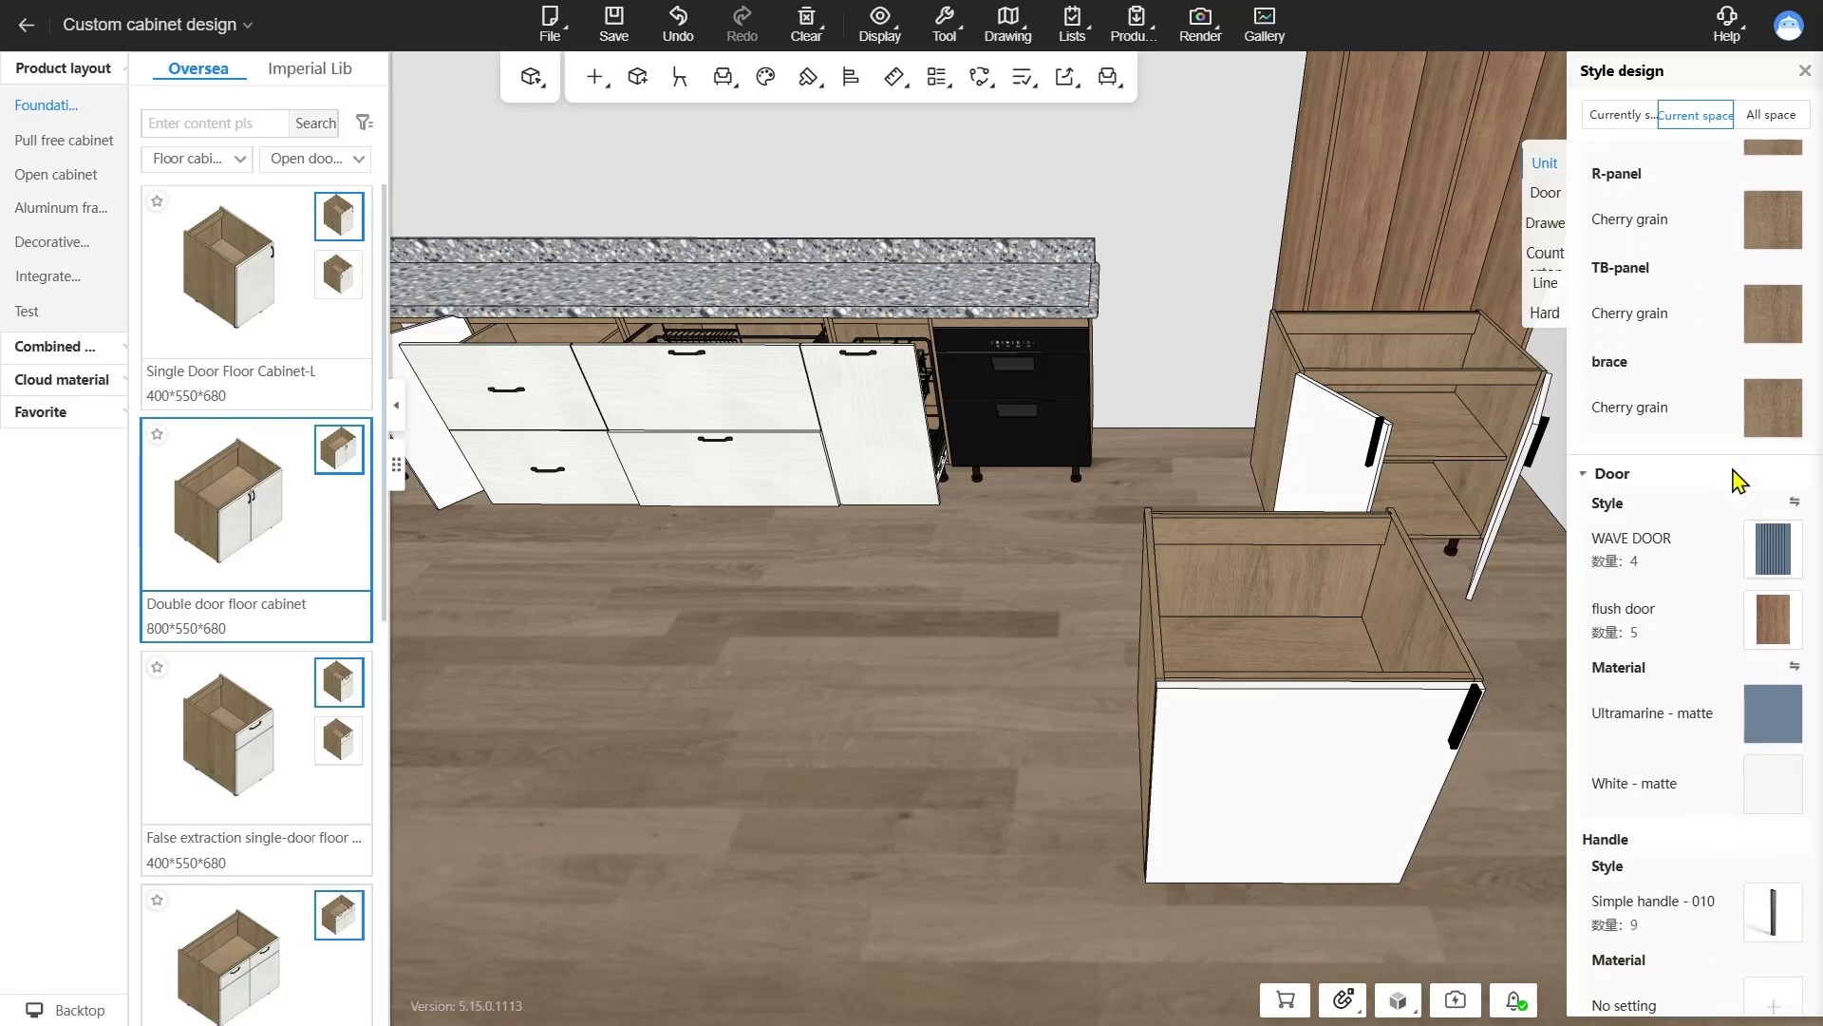
{"action": "scroll", "coordinate": [1710, 564], "scroll_direction": "down", "scroll_amount": 4}
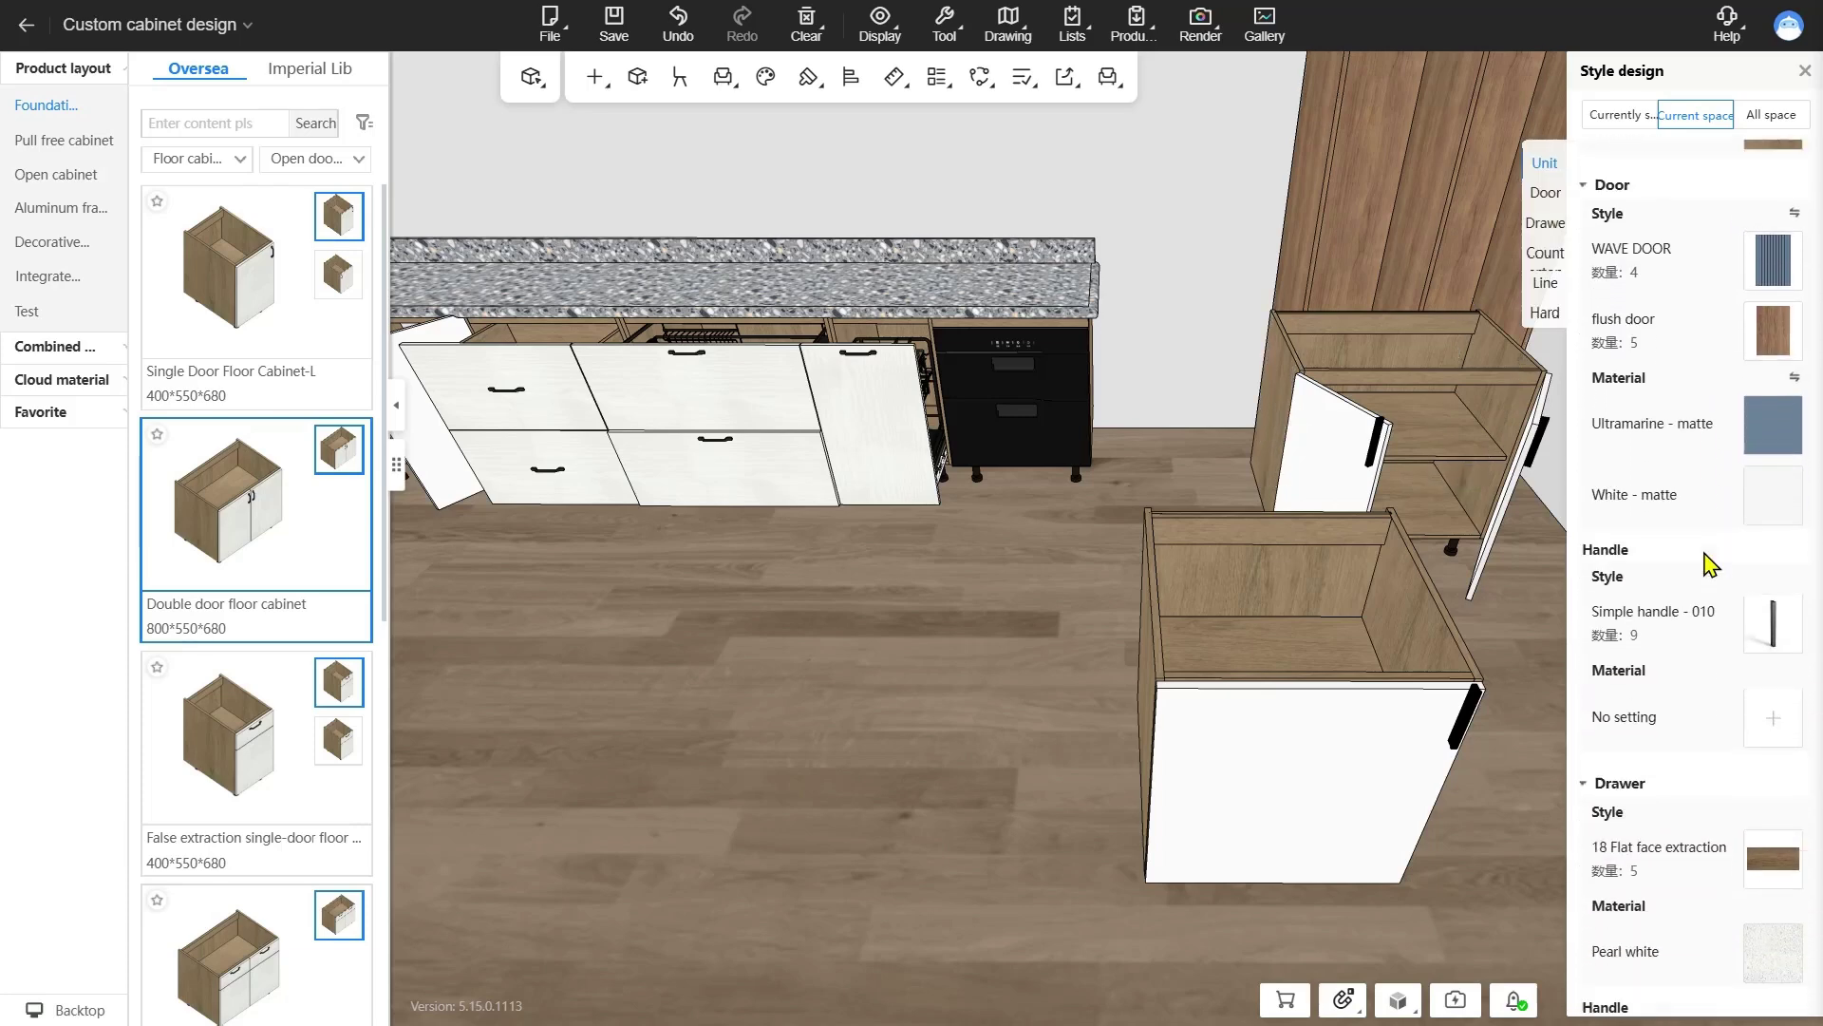
{"action": "scroll", "coordinate": [1709, 564], "scroll_direction": "down", "scroll_amount": 5}
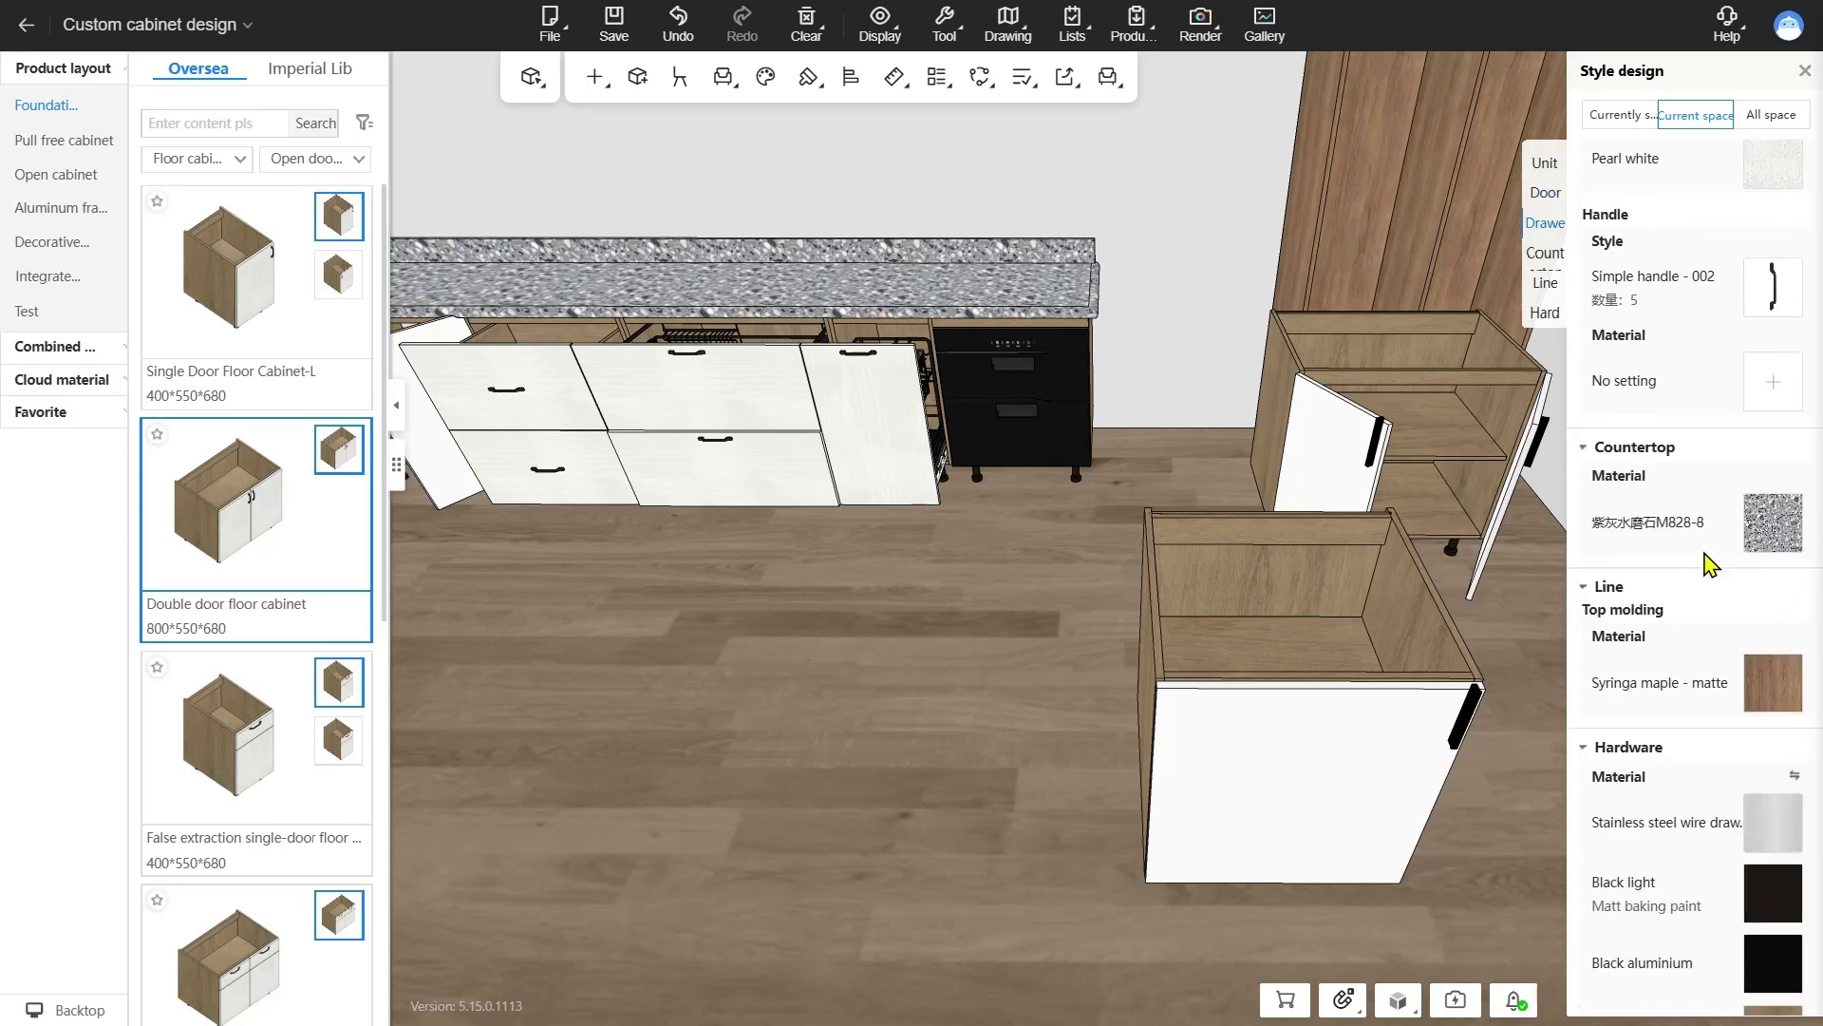
{"action": "scroll", "coordinate": [1709, 564], "scroll_direction": "up", "scroll_amount": 2}
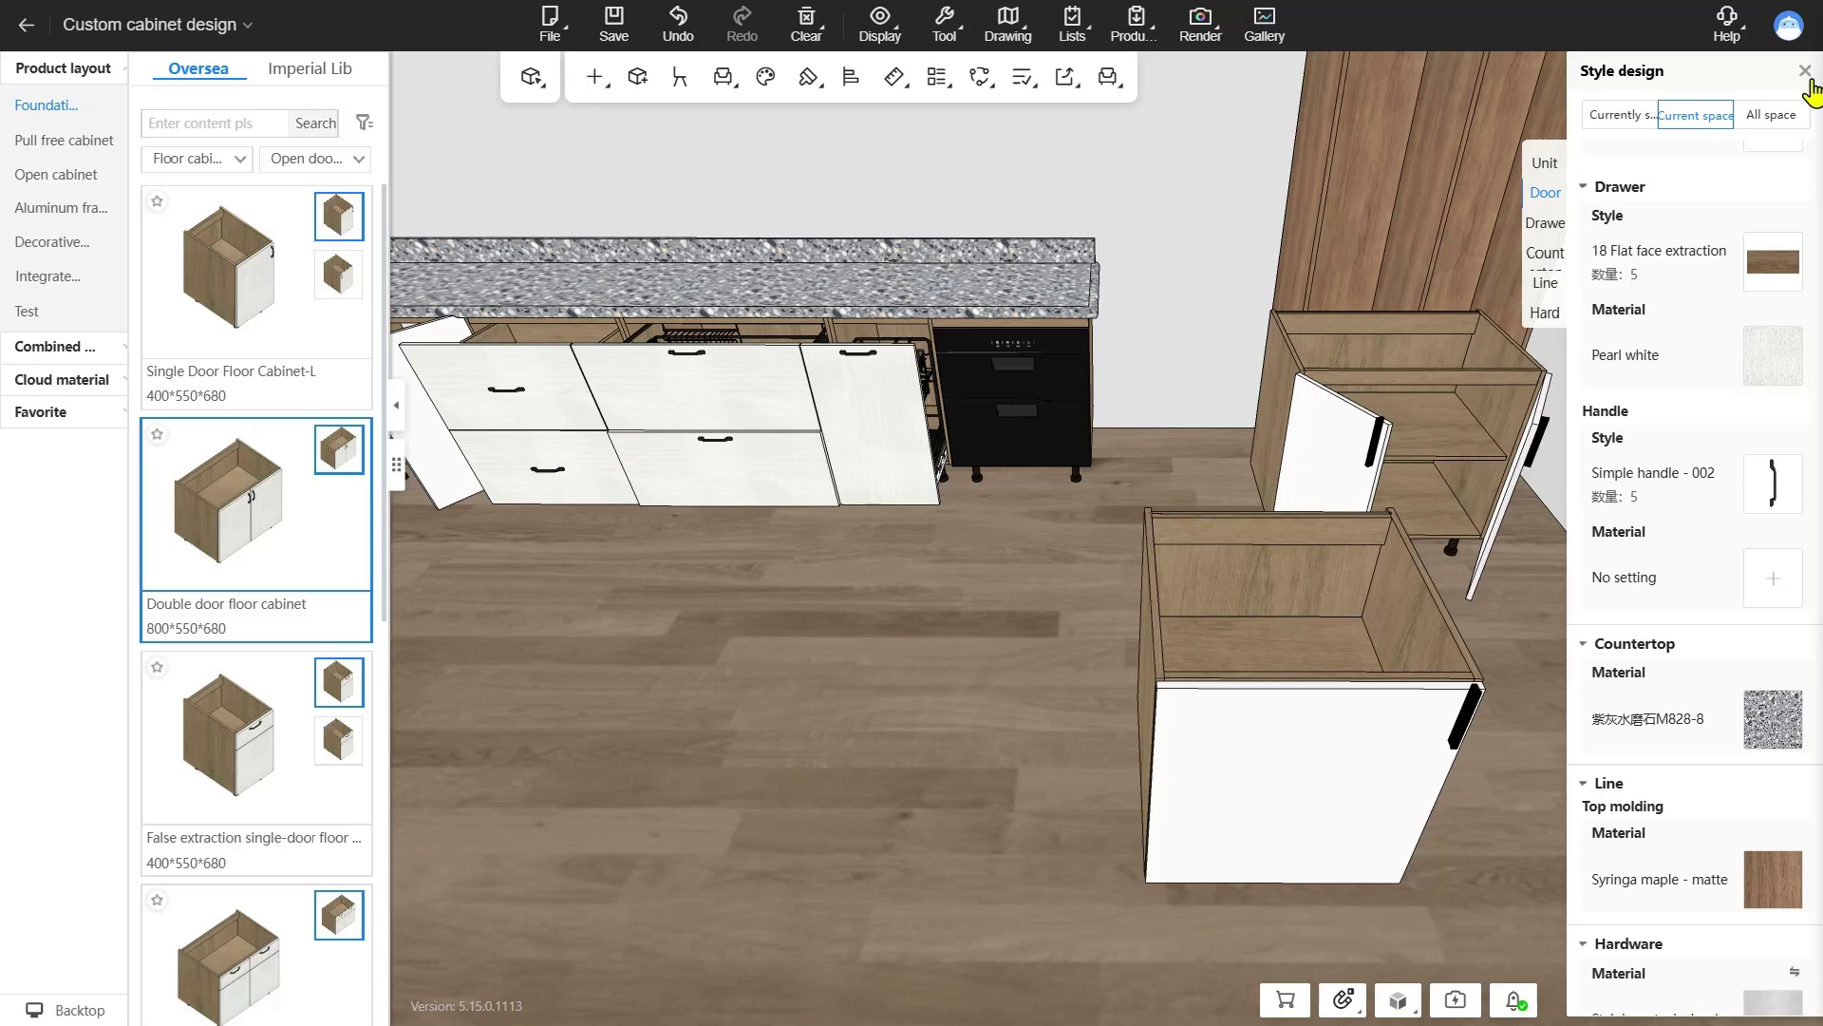
{"action": "left_click", "coordinate": [1806, 74]}
- Review the plate thickness choices in the structure parameter configuration, keep 16, and close the configuration
{"action": "mouse_move", "coordinate": [984, 80]}
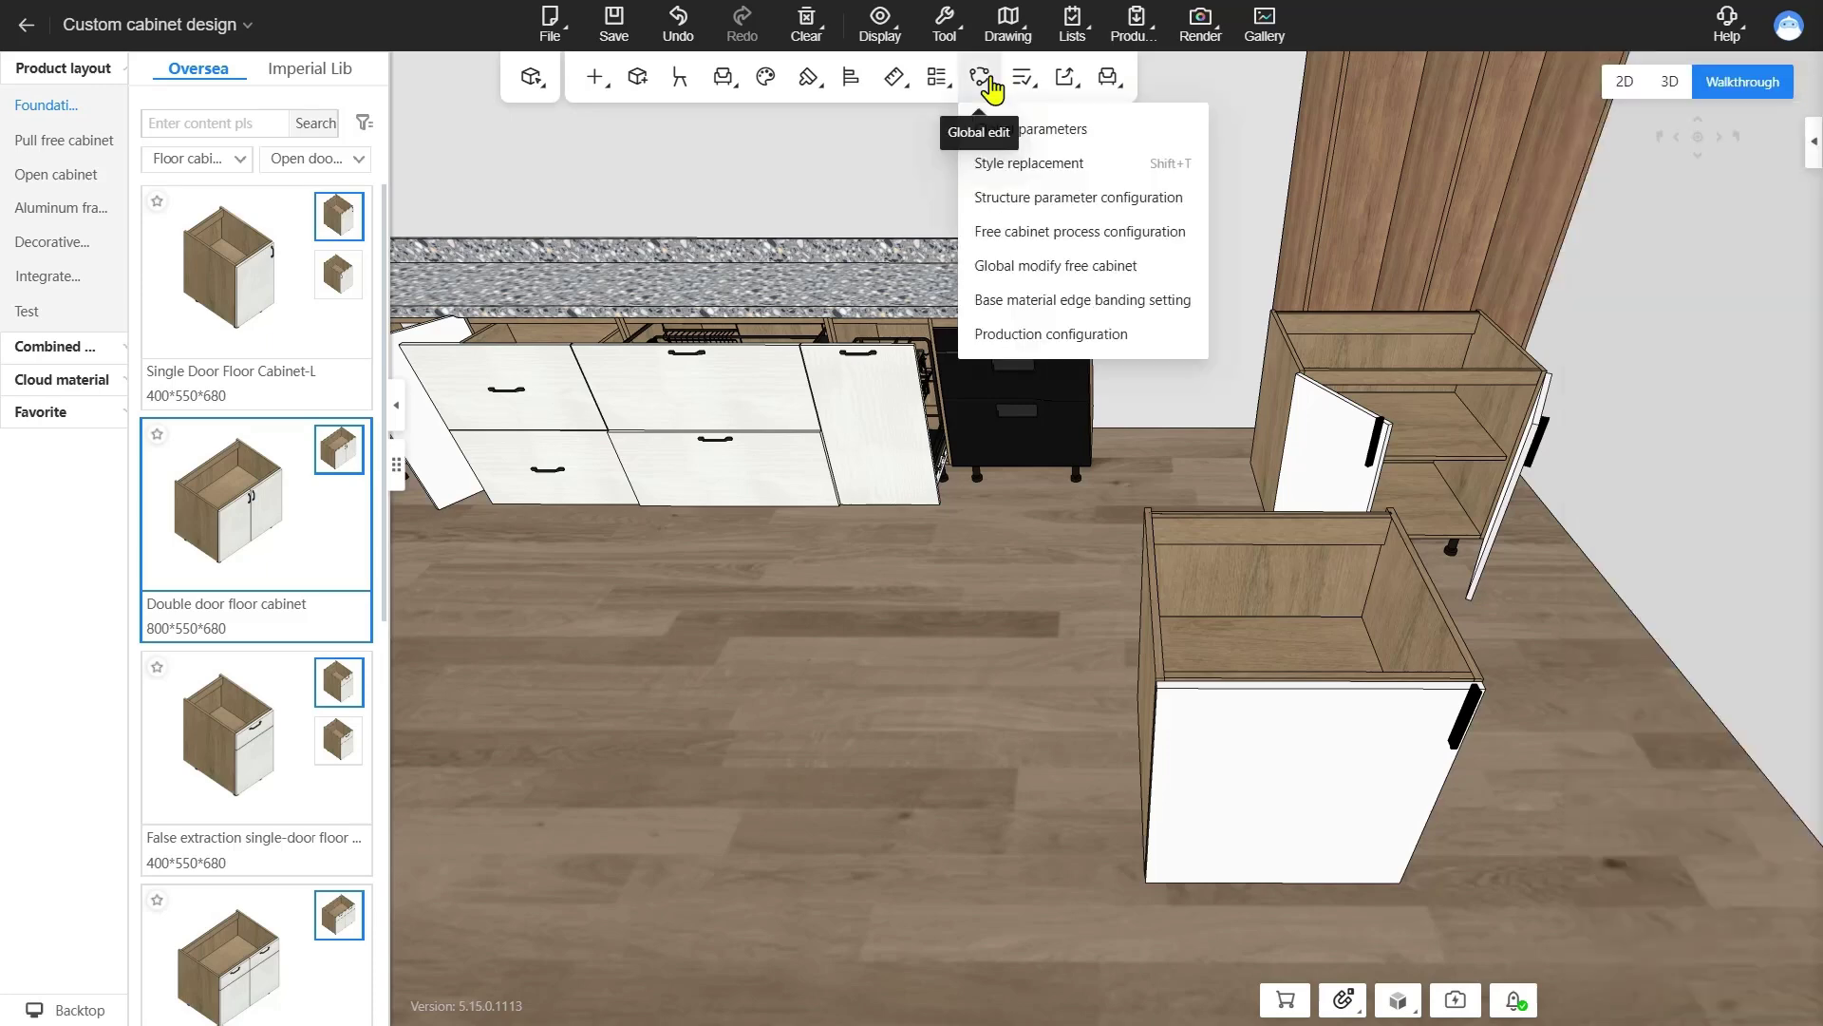
{"action": "left_click", "coordinate": [1093, 199]}
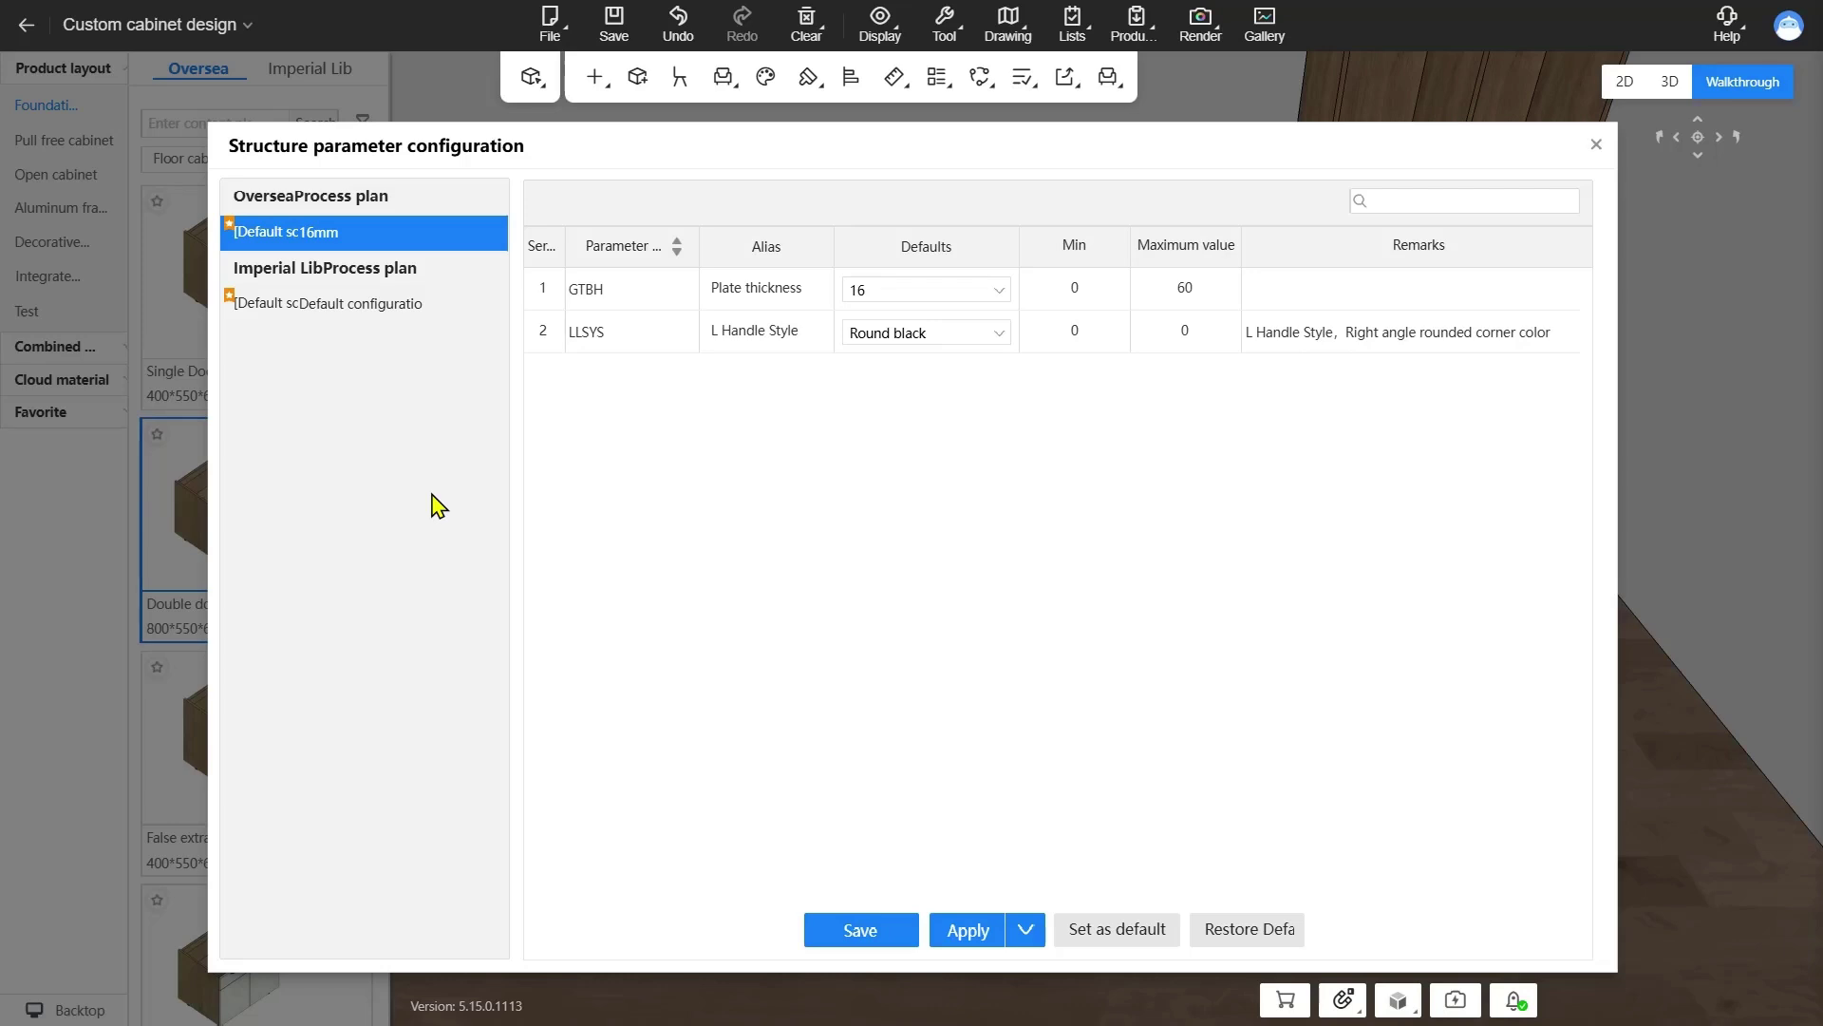
{"action": "left_click", "coordinate": [997, 290]}
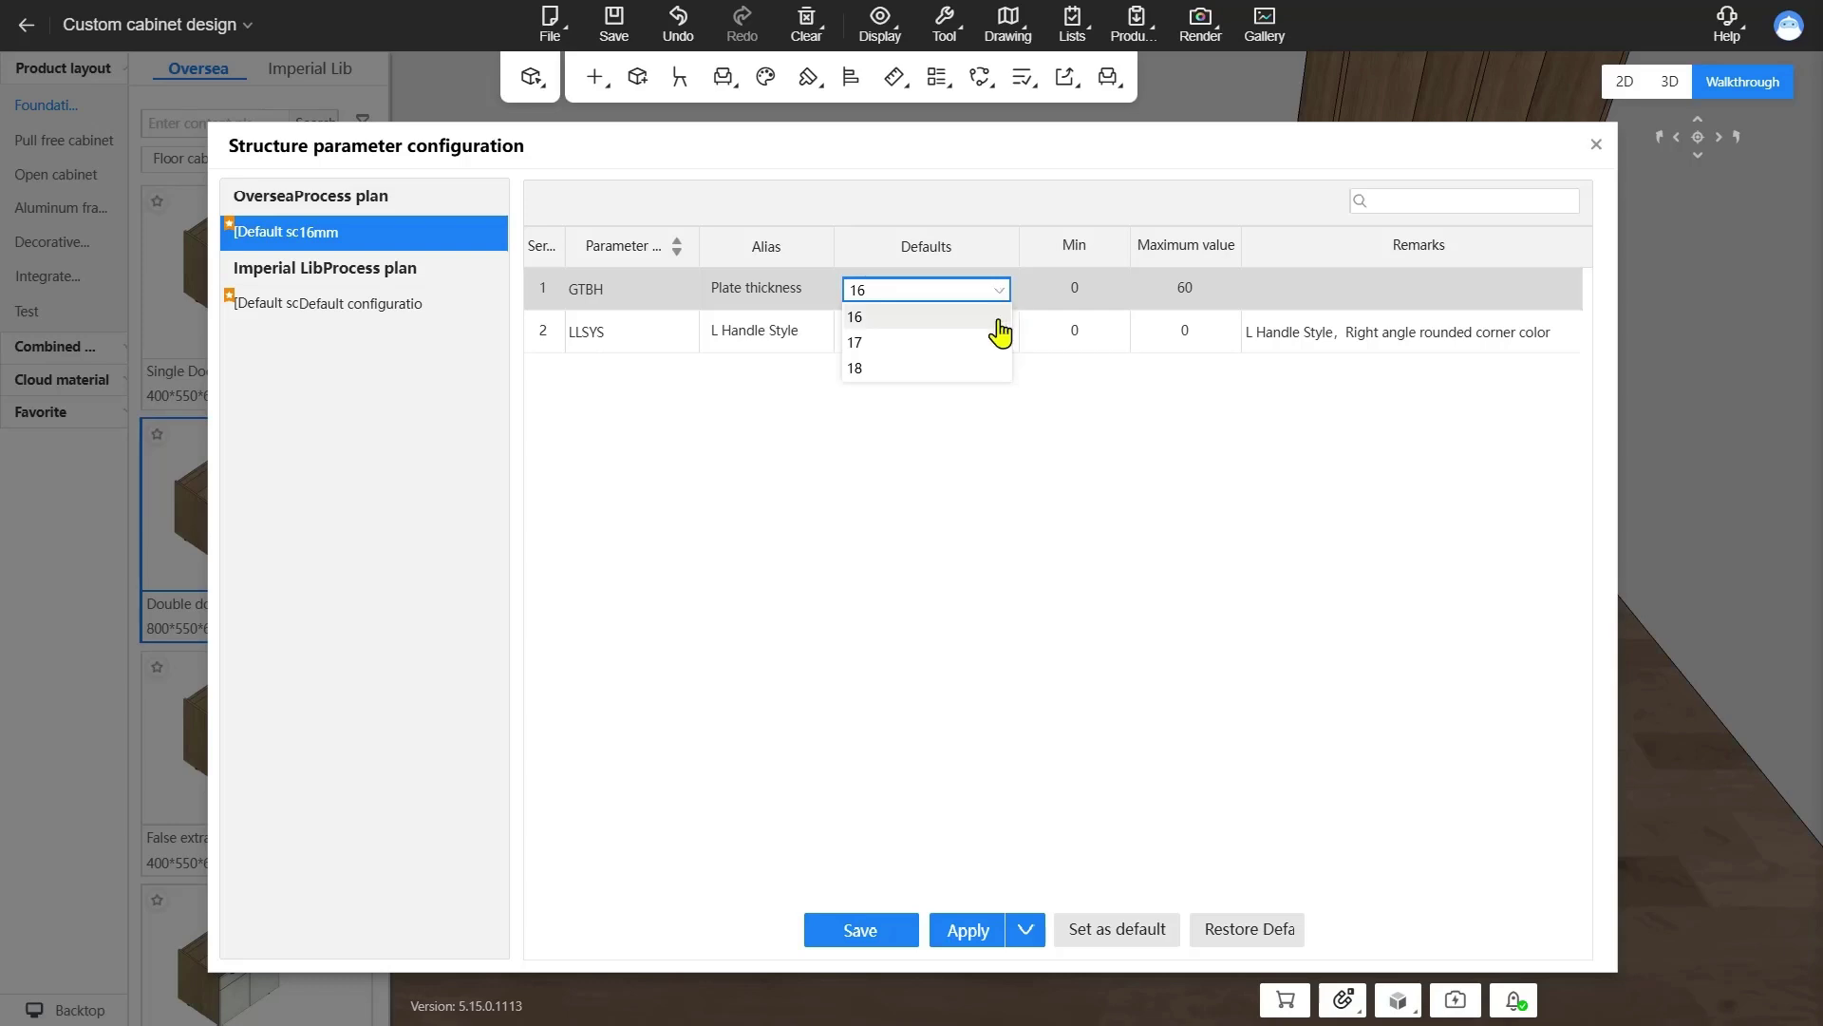
{"action": "left_click", "coordinate": [997, 318]}
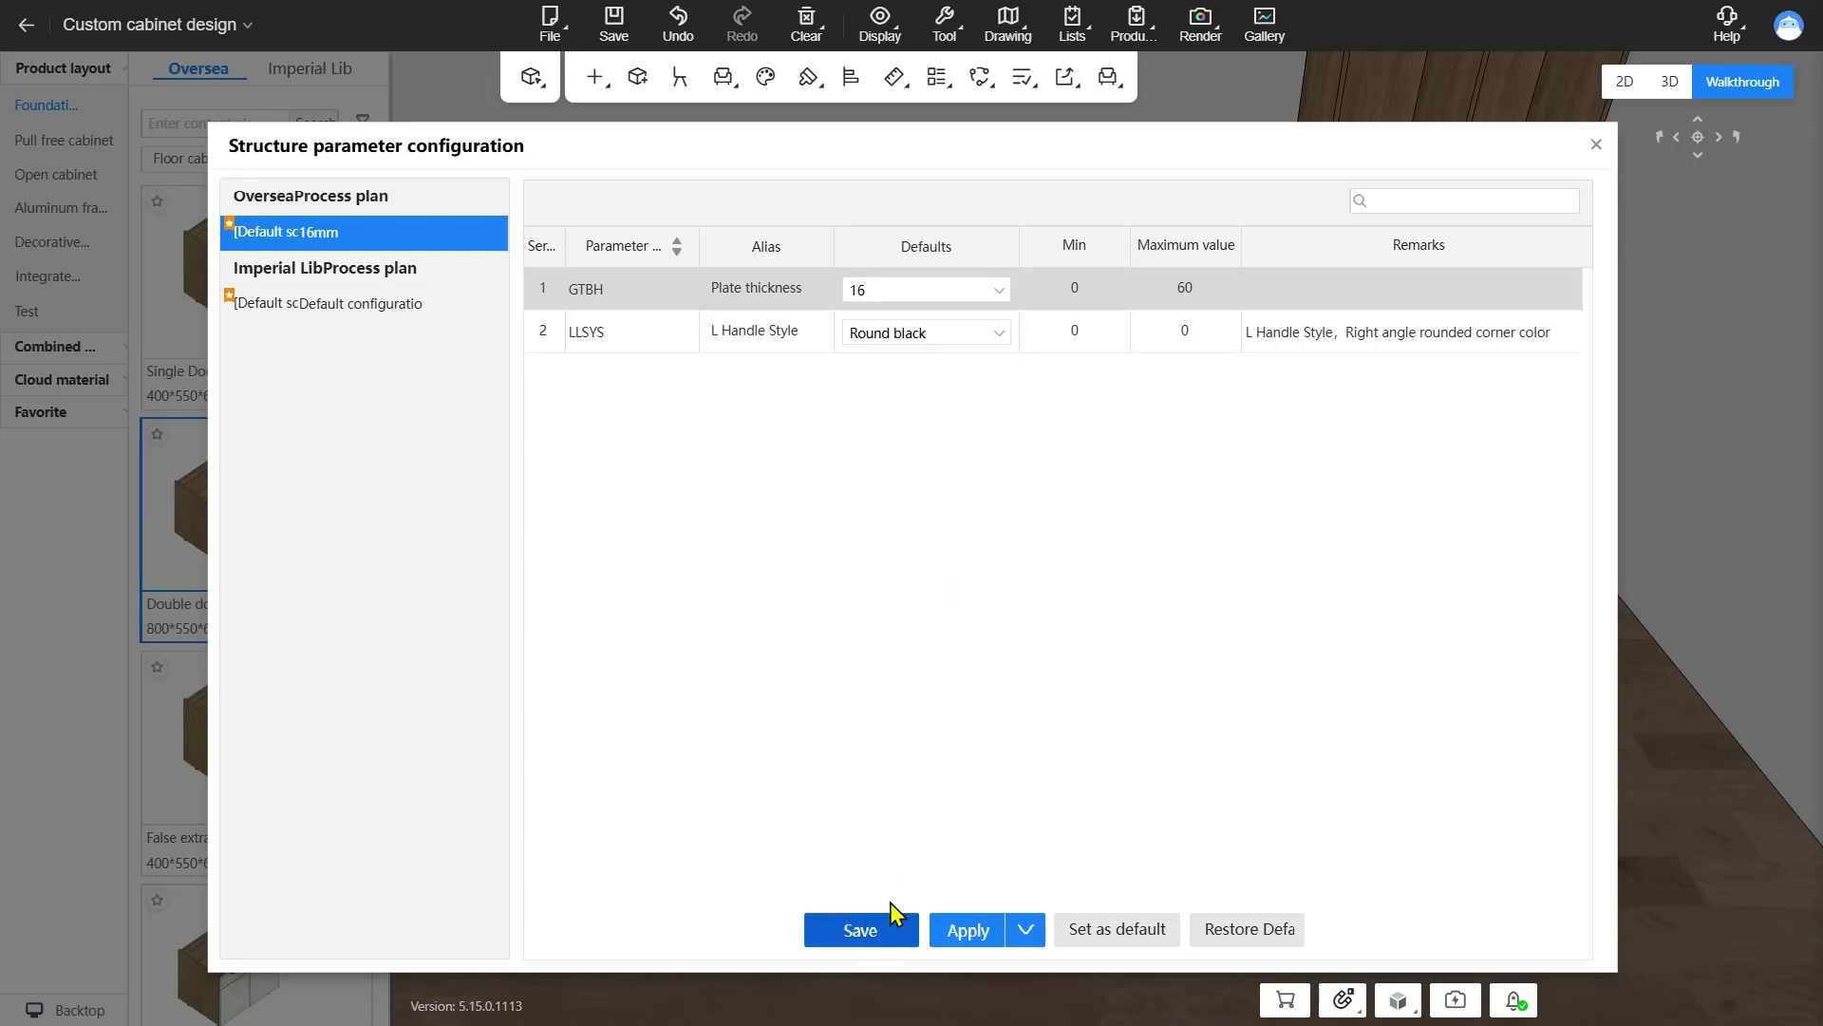
{"action": "mouse_move", "coordinate": [976, 938]}
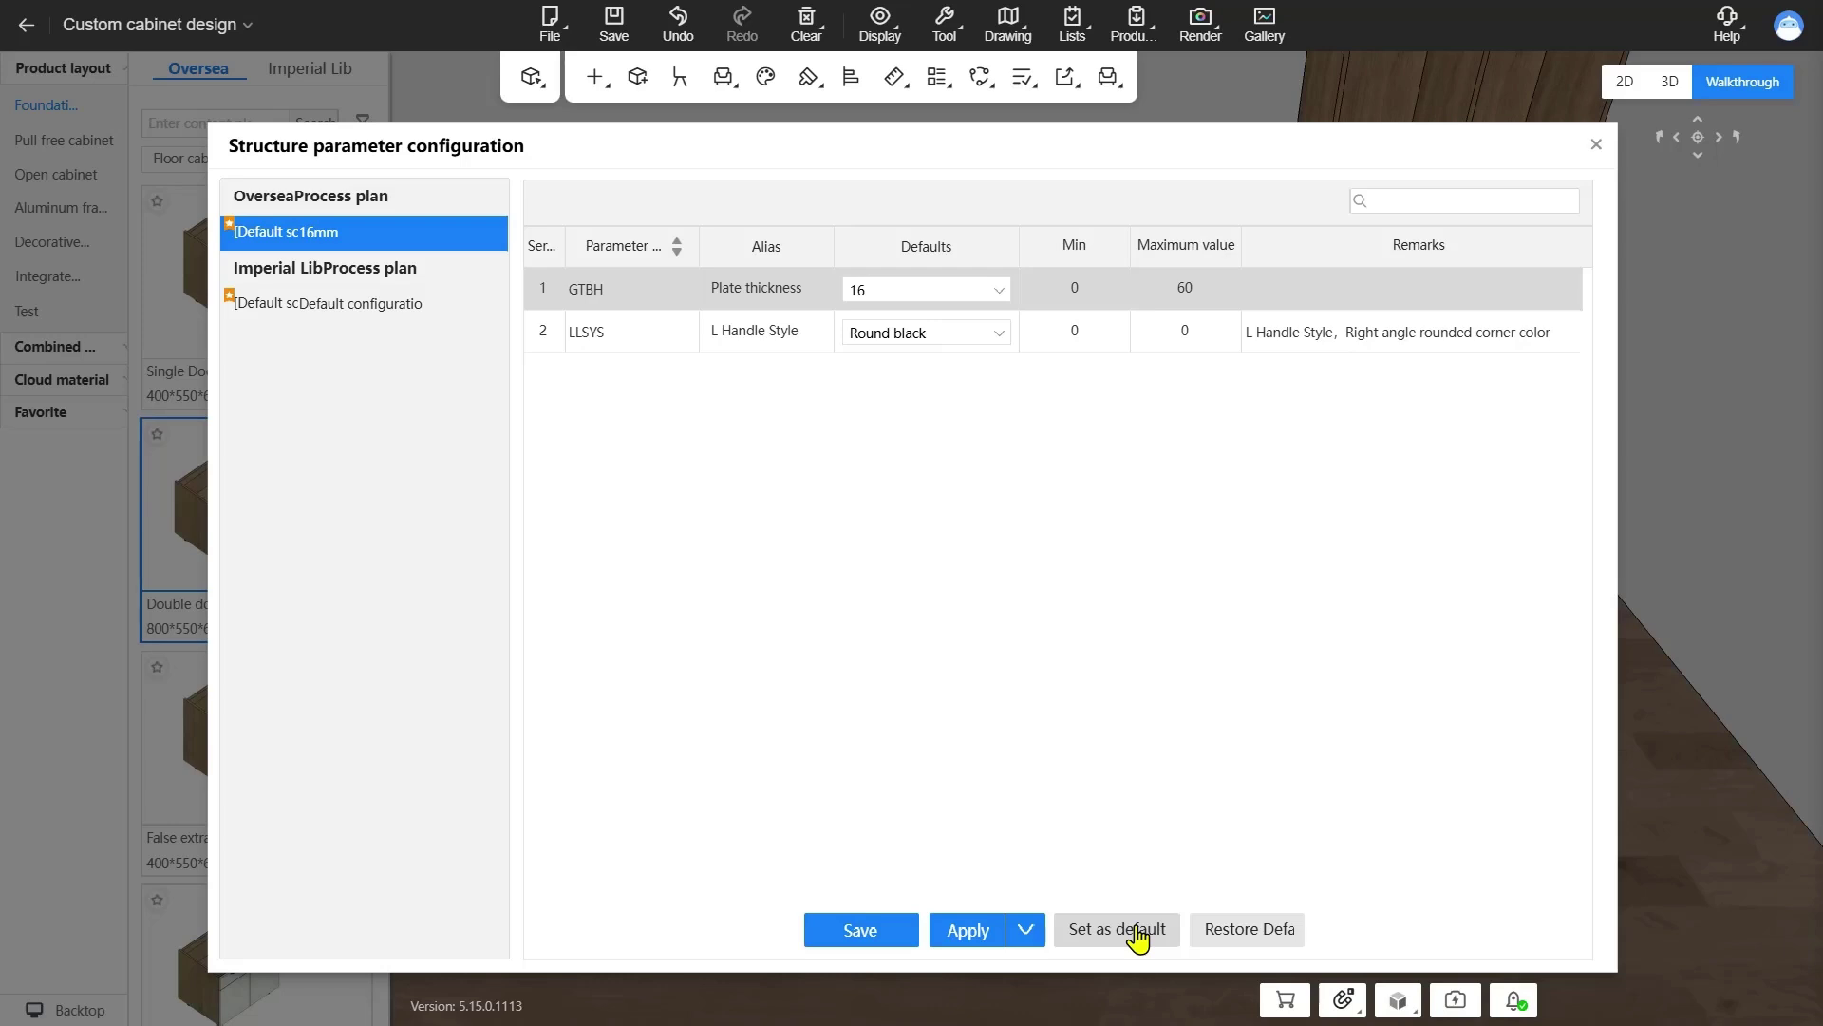
{"action": "left_click", "coordinate": [1596, 144]}
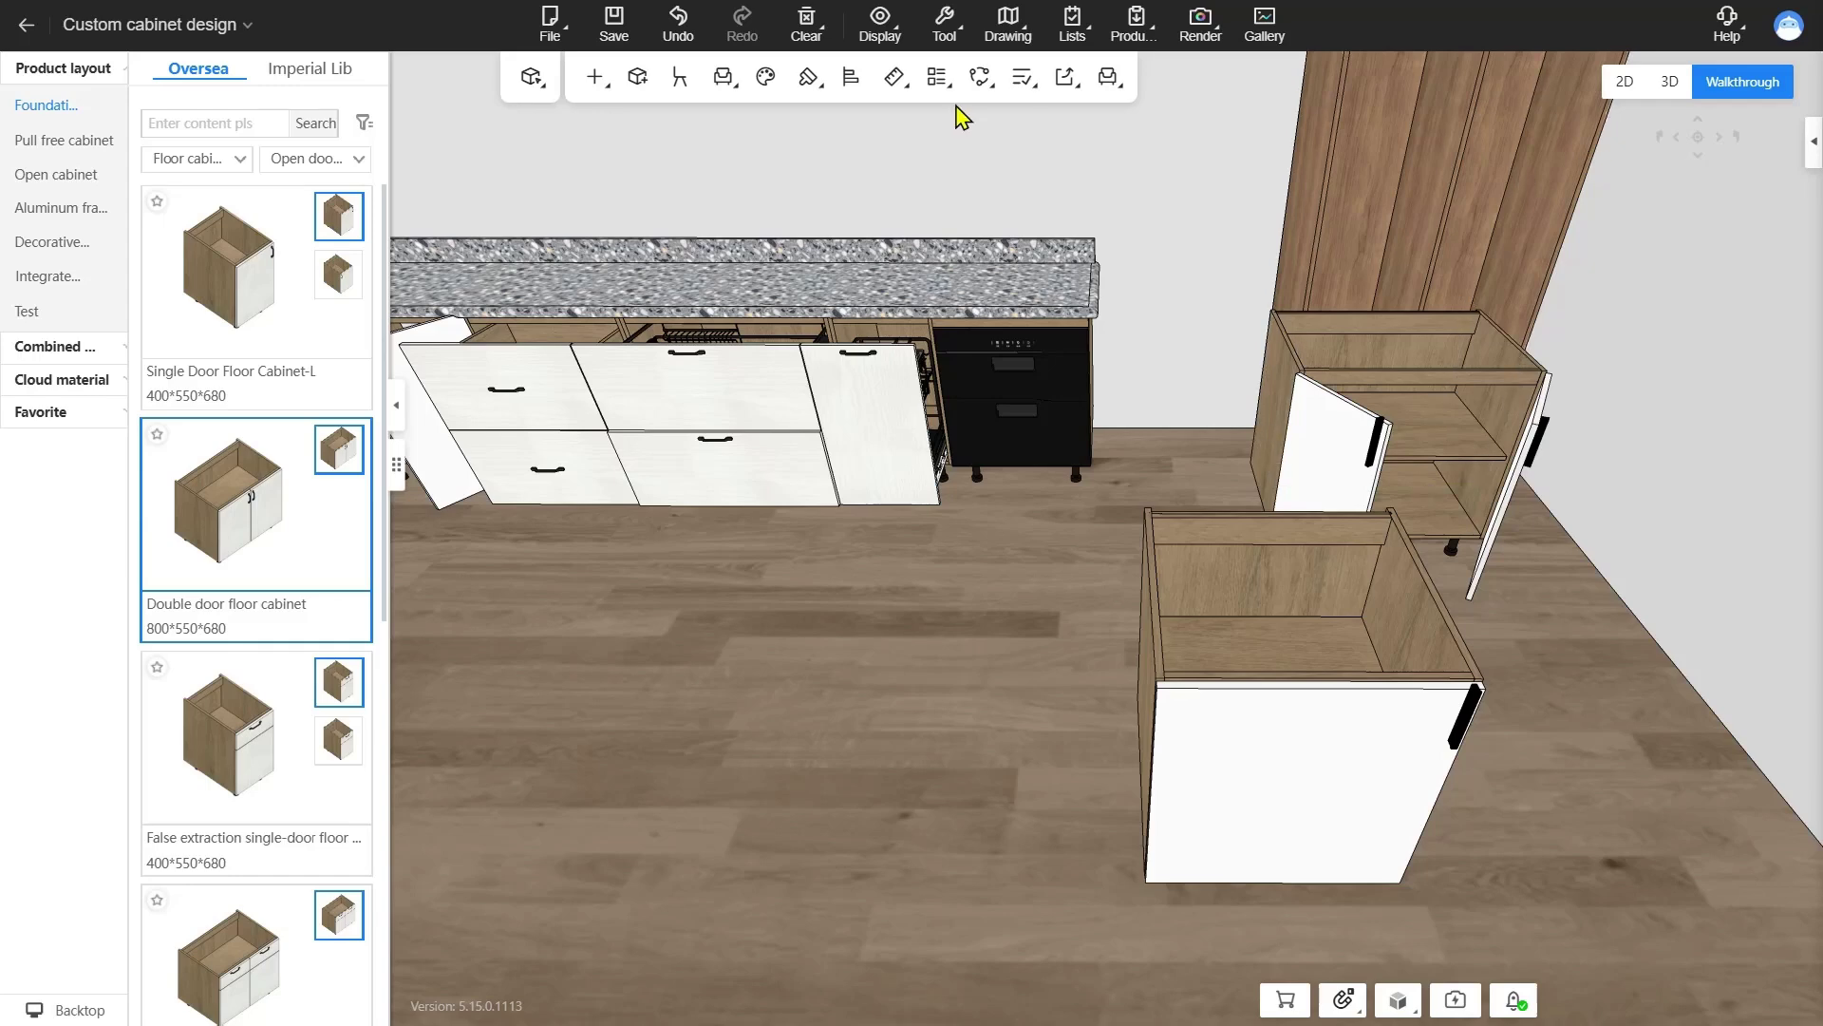
- Display the door panel information labels across the cabinets, and exit the quick display
{"action": "mouse_move", "coordinate": [998, 88]}
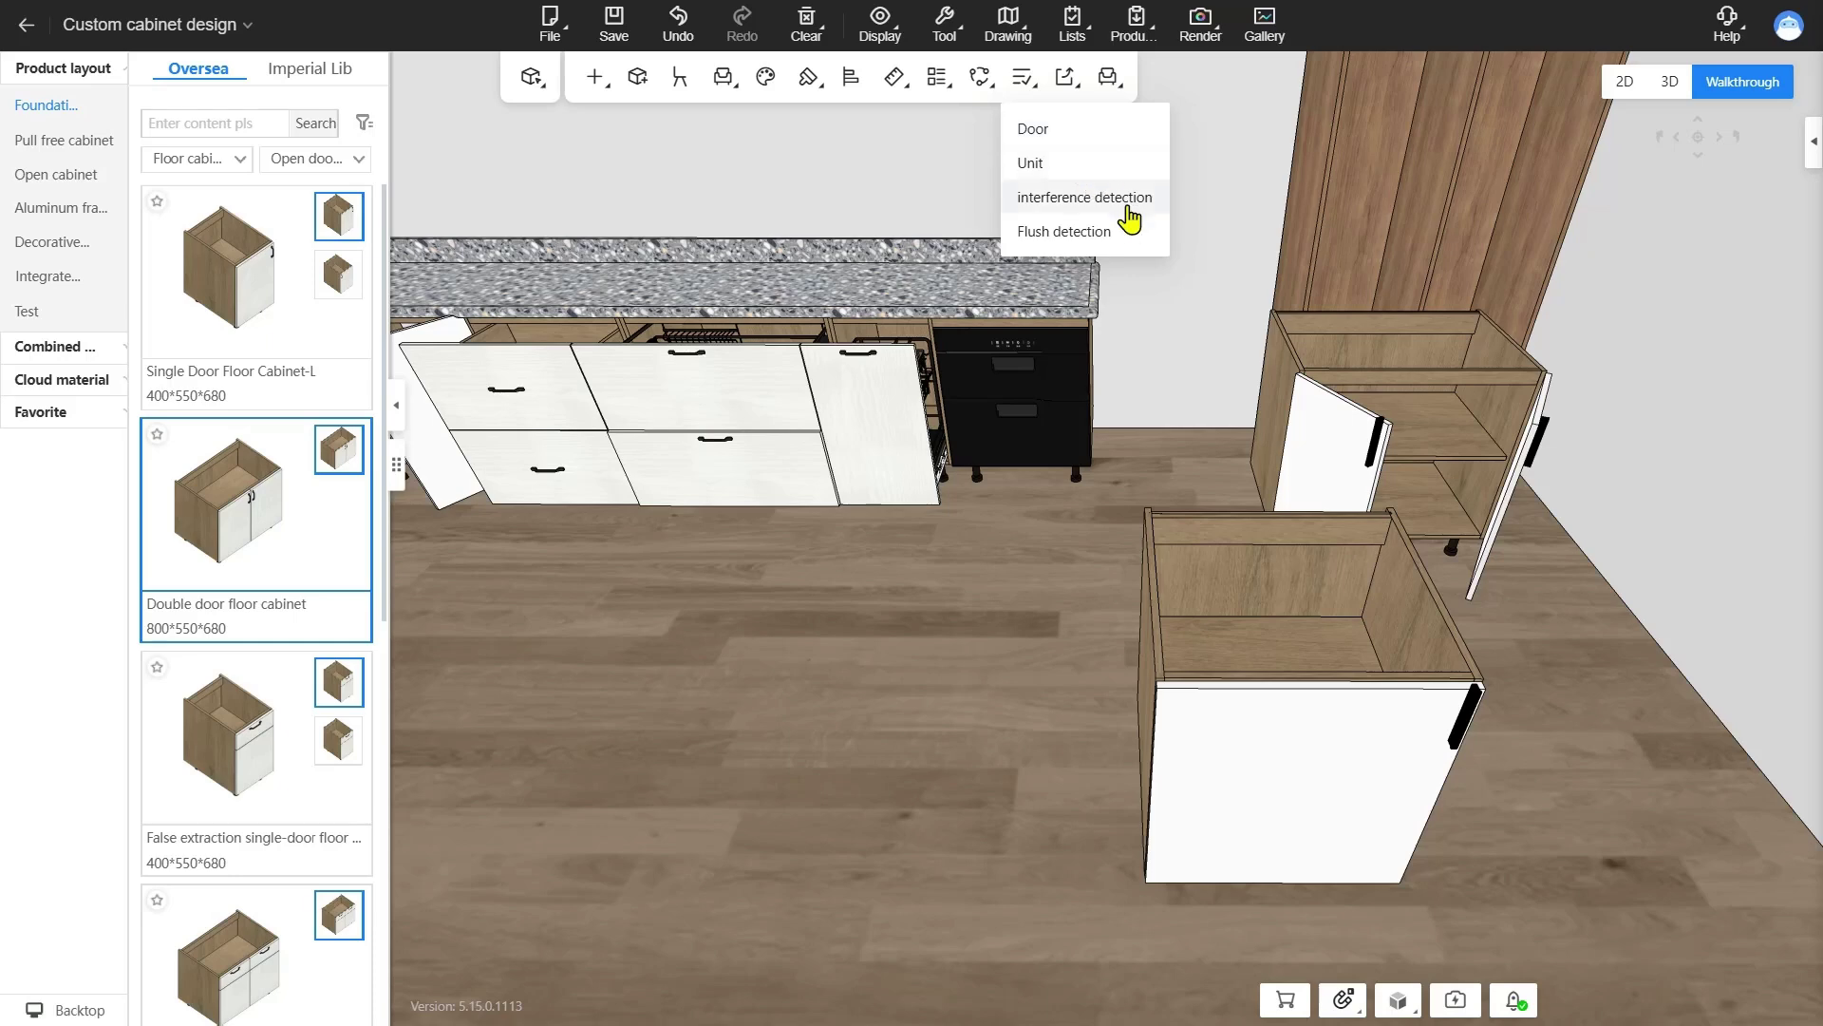
{"action": "left_click", "coordinate": [1100, 137]}
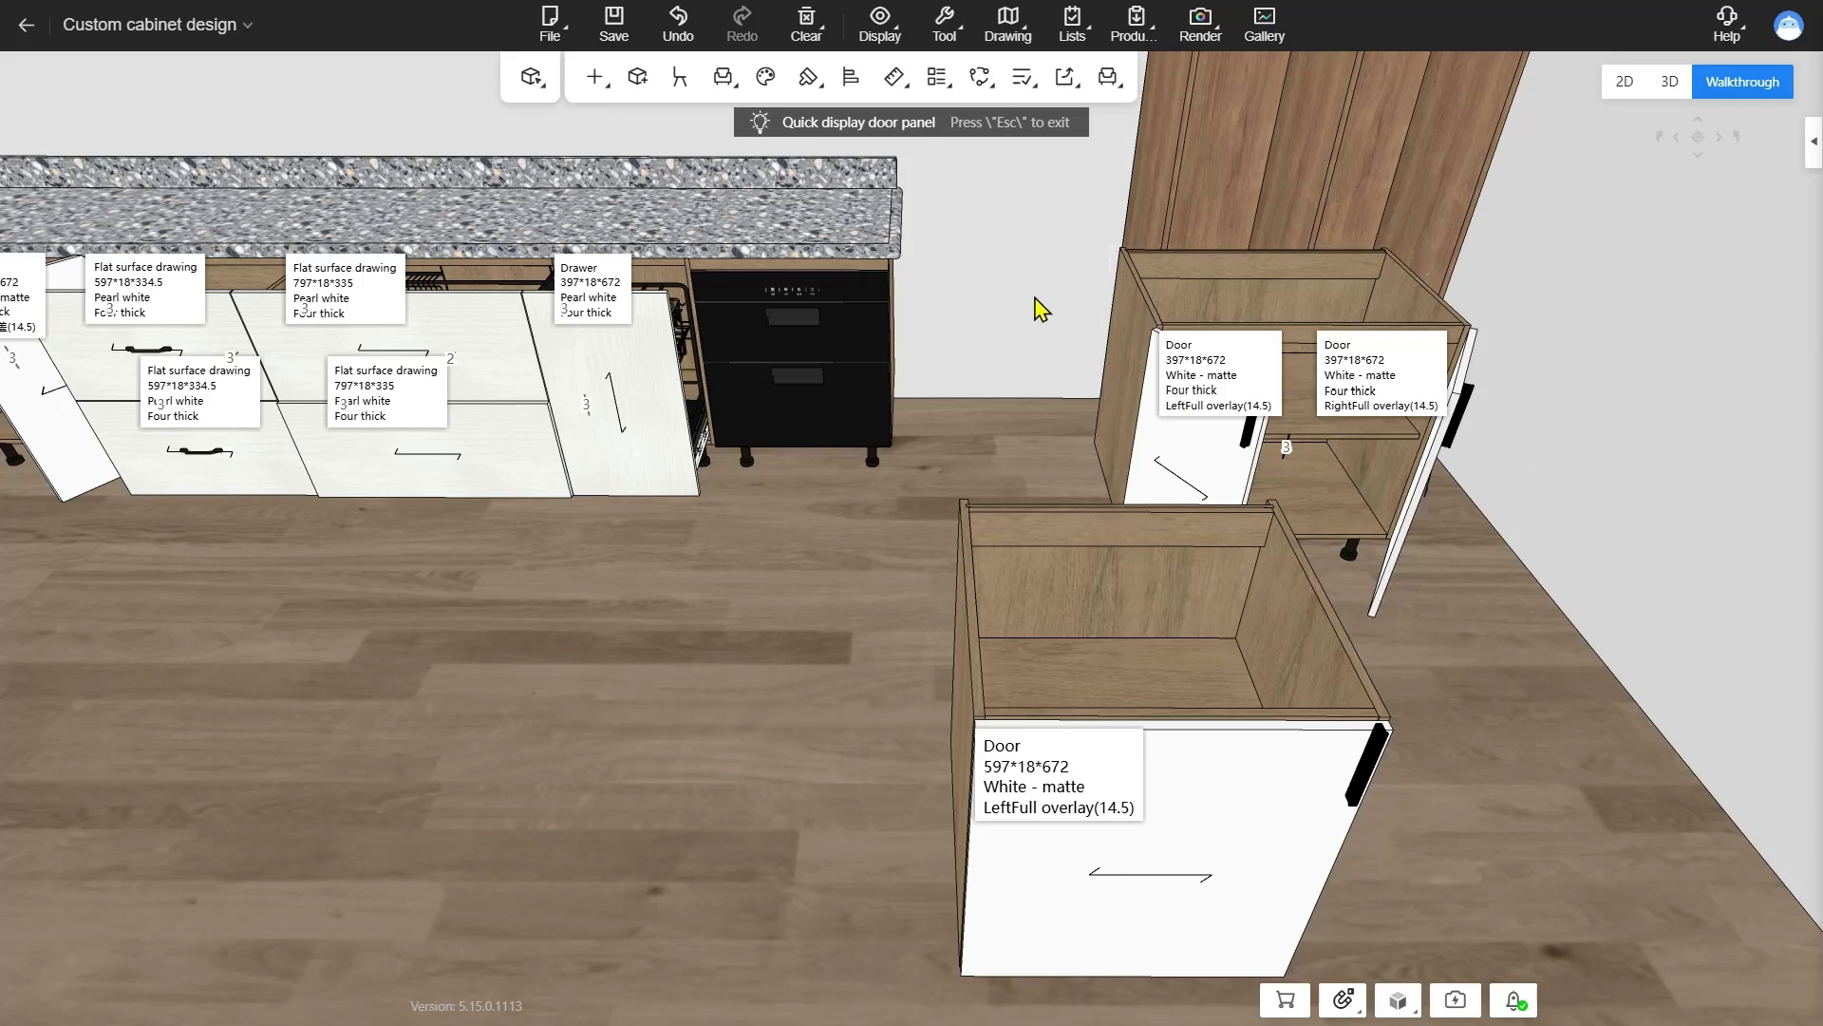
{"action": "key", "text": "Escape"}
- Select the double door floor cabinet to view its export options, and clear the selection
{"action": "mouse_move", "coordinate": [1064, 95]}
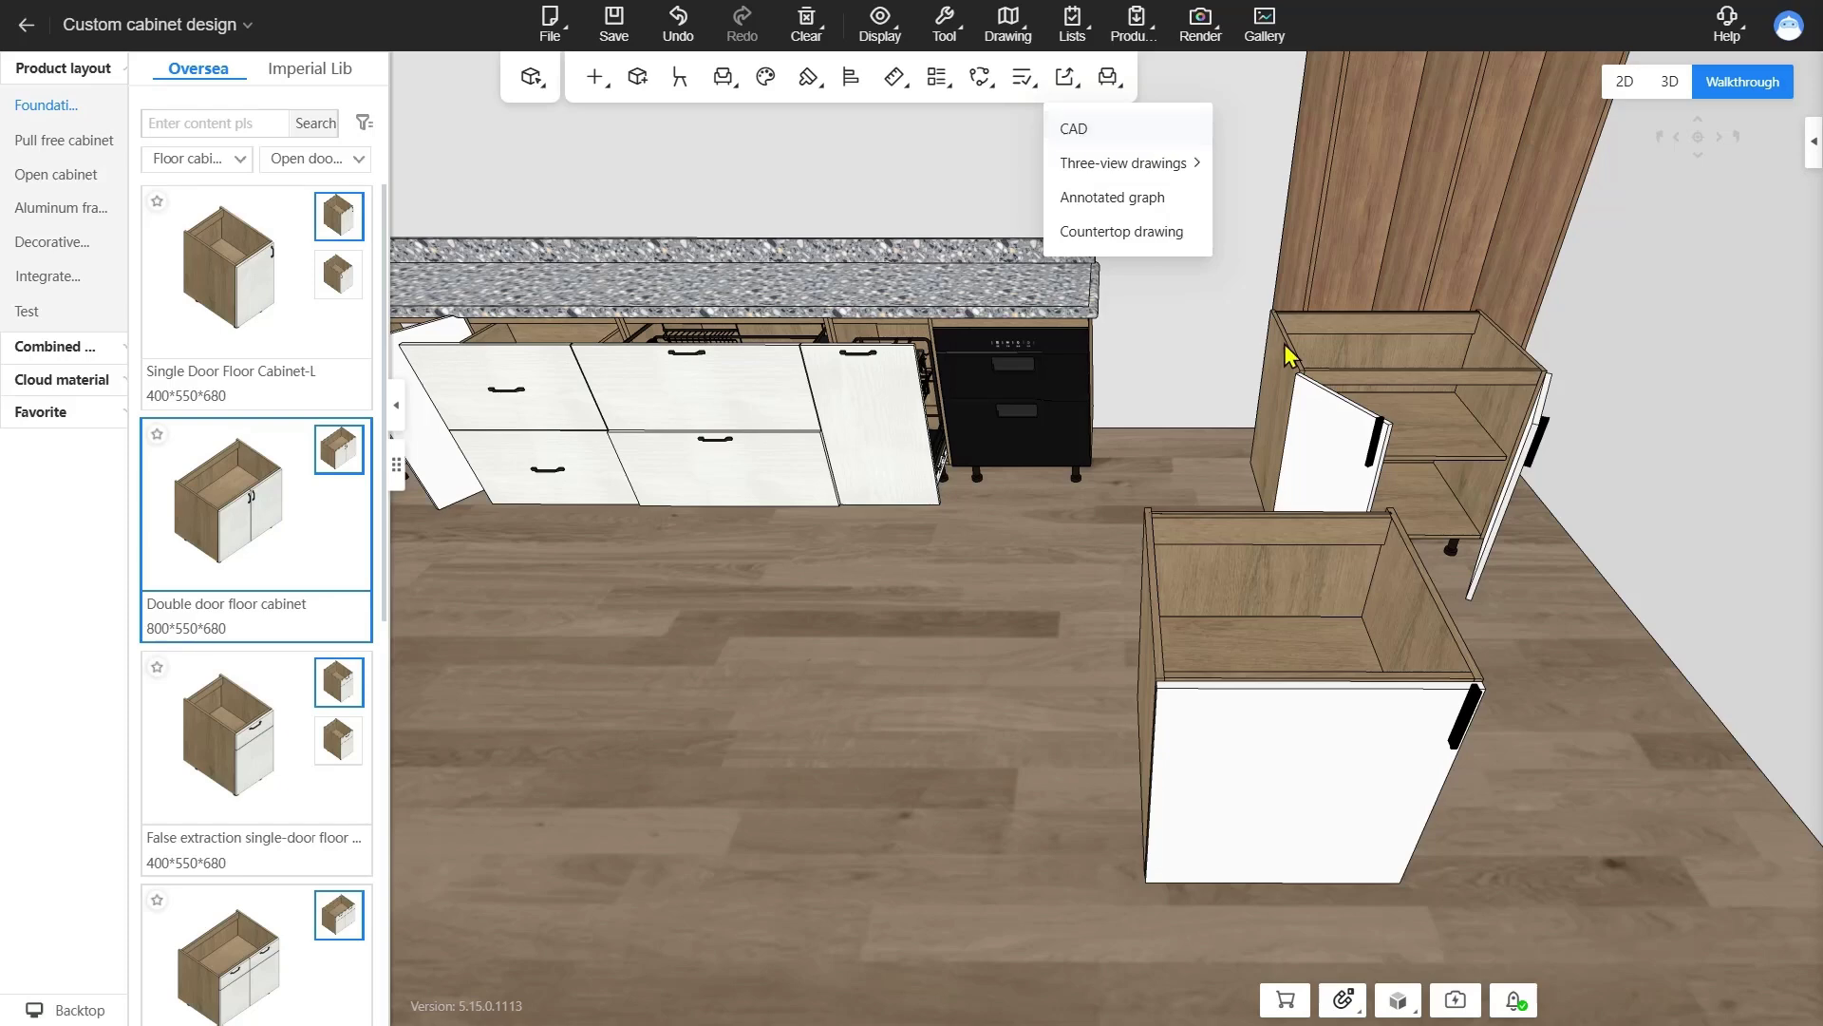
{"action": "left_click", "coordinate": [1292, 394]}
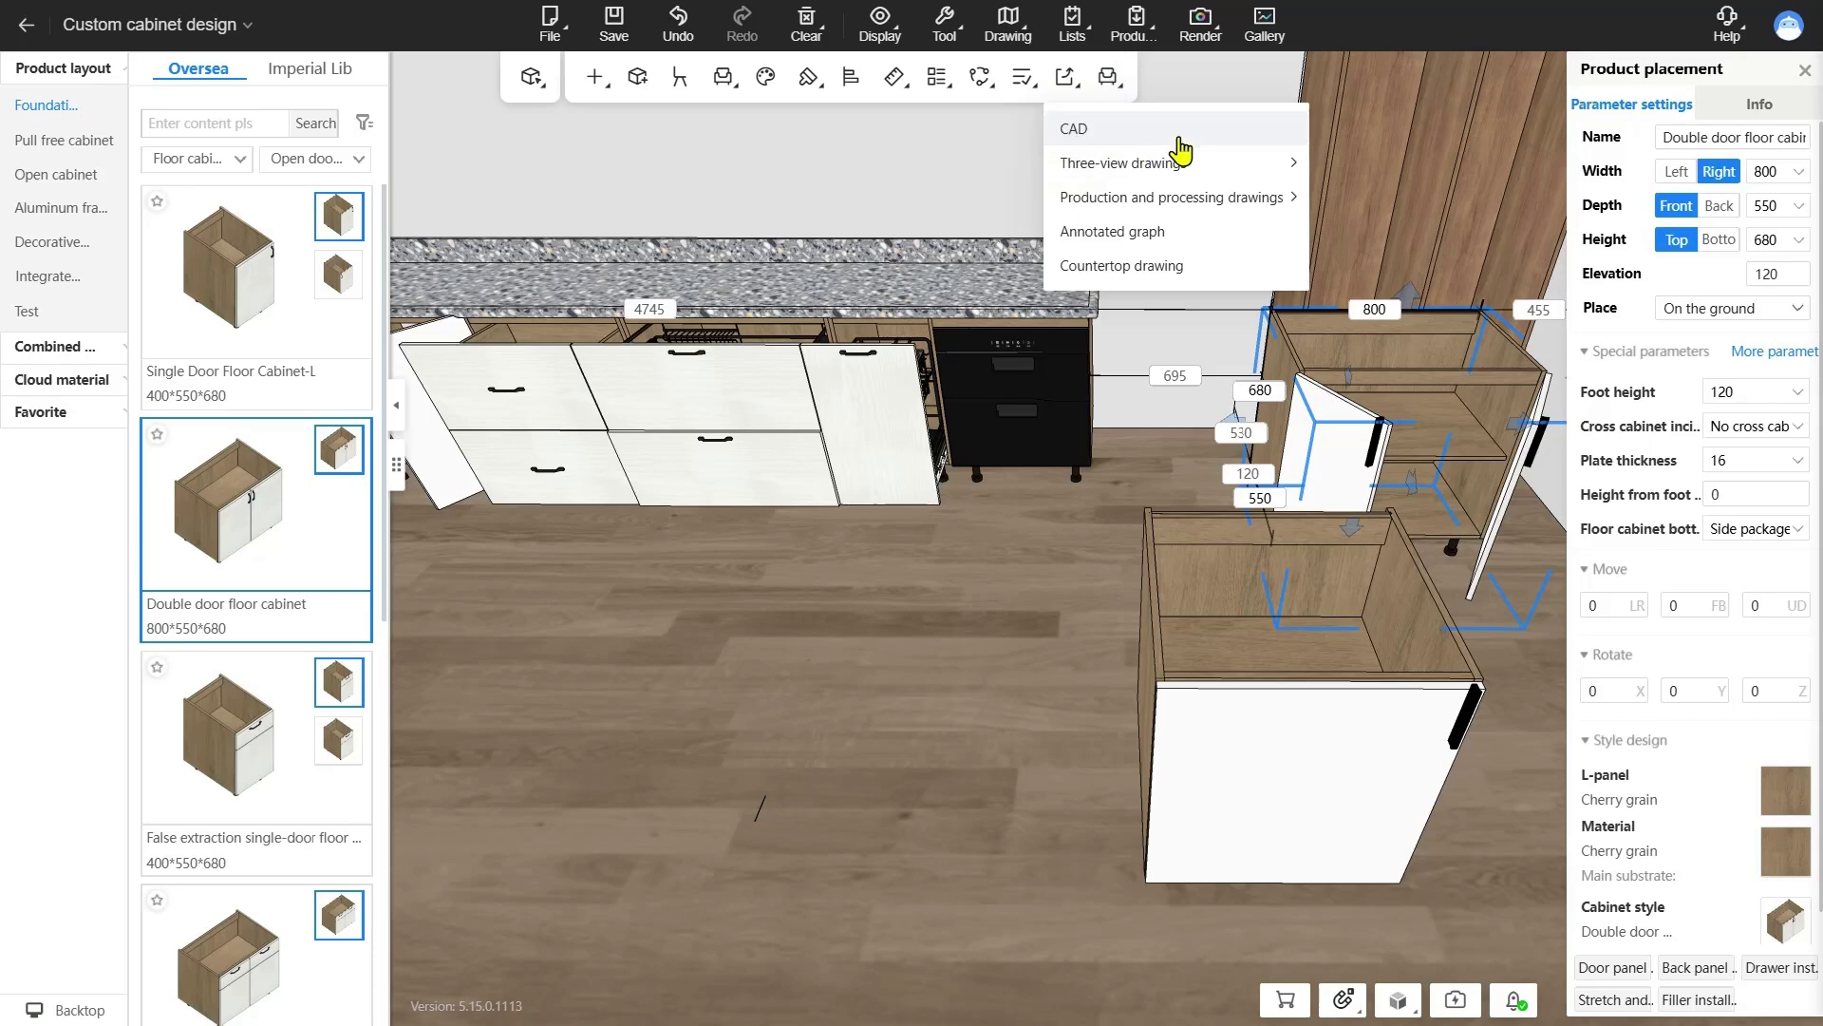
{"action": "left_click", "coordinate": [1163, 316]}
- Open the three-view drawings for edited export and view the wardrobe's axonometric drawing and A side external view
{"action": "mouse_move", "coordinate": [1138, 165]}
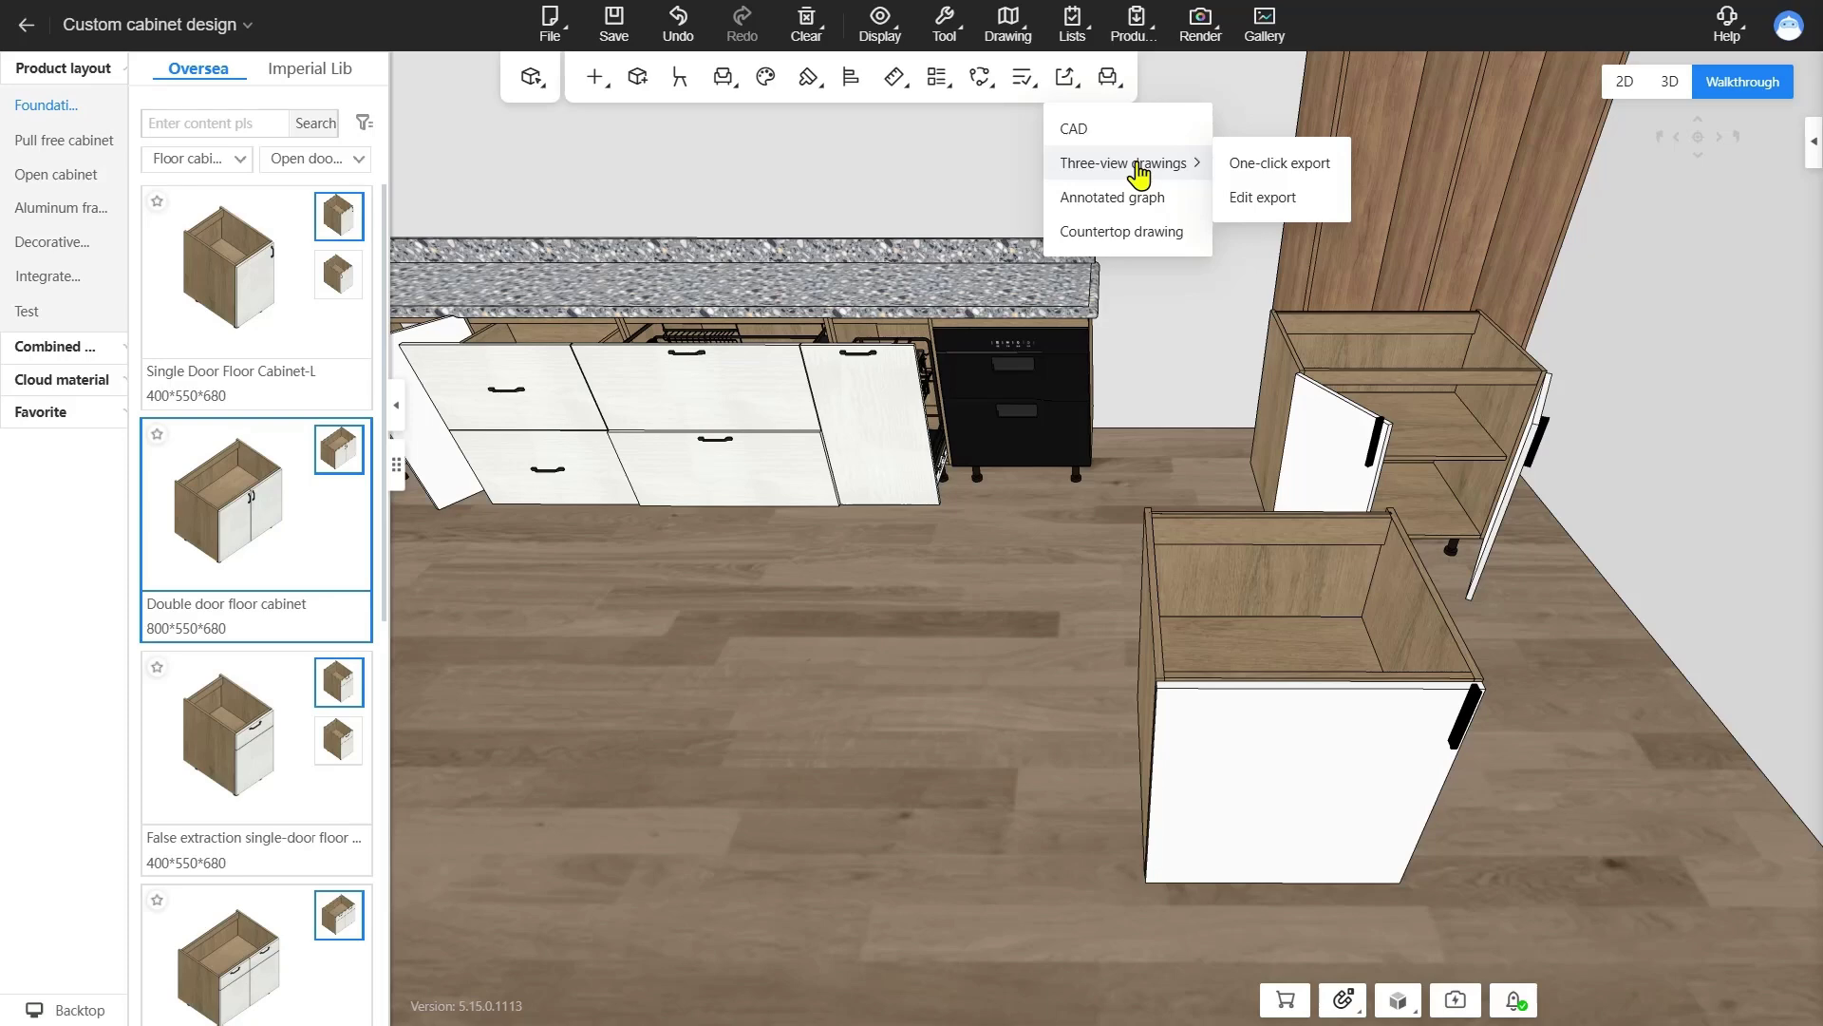
{"action": "left_click", "coordinate": [1293, 199]}
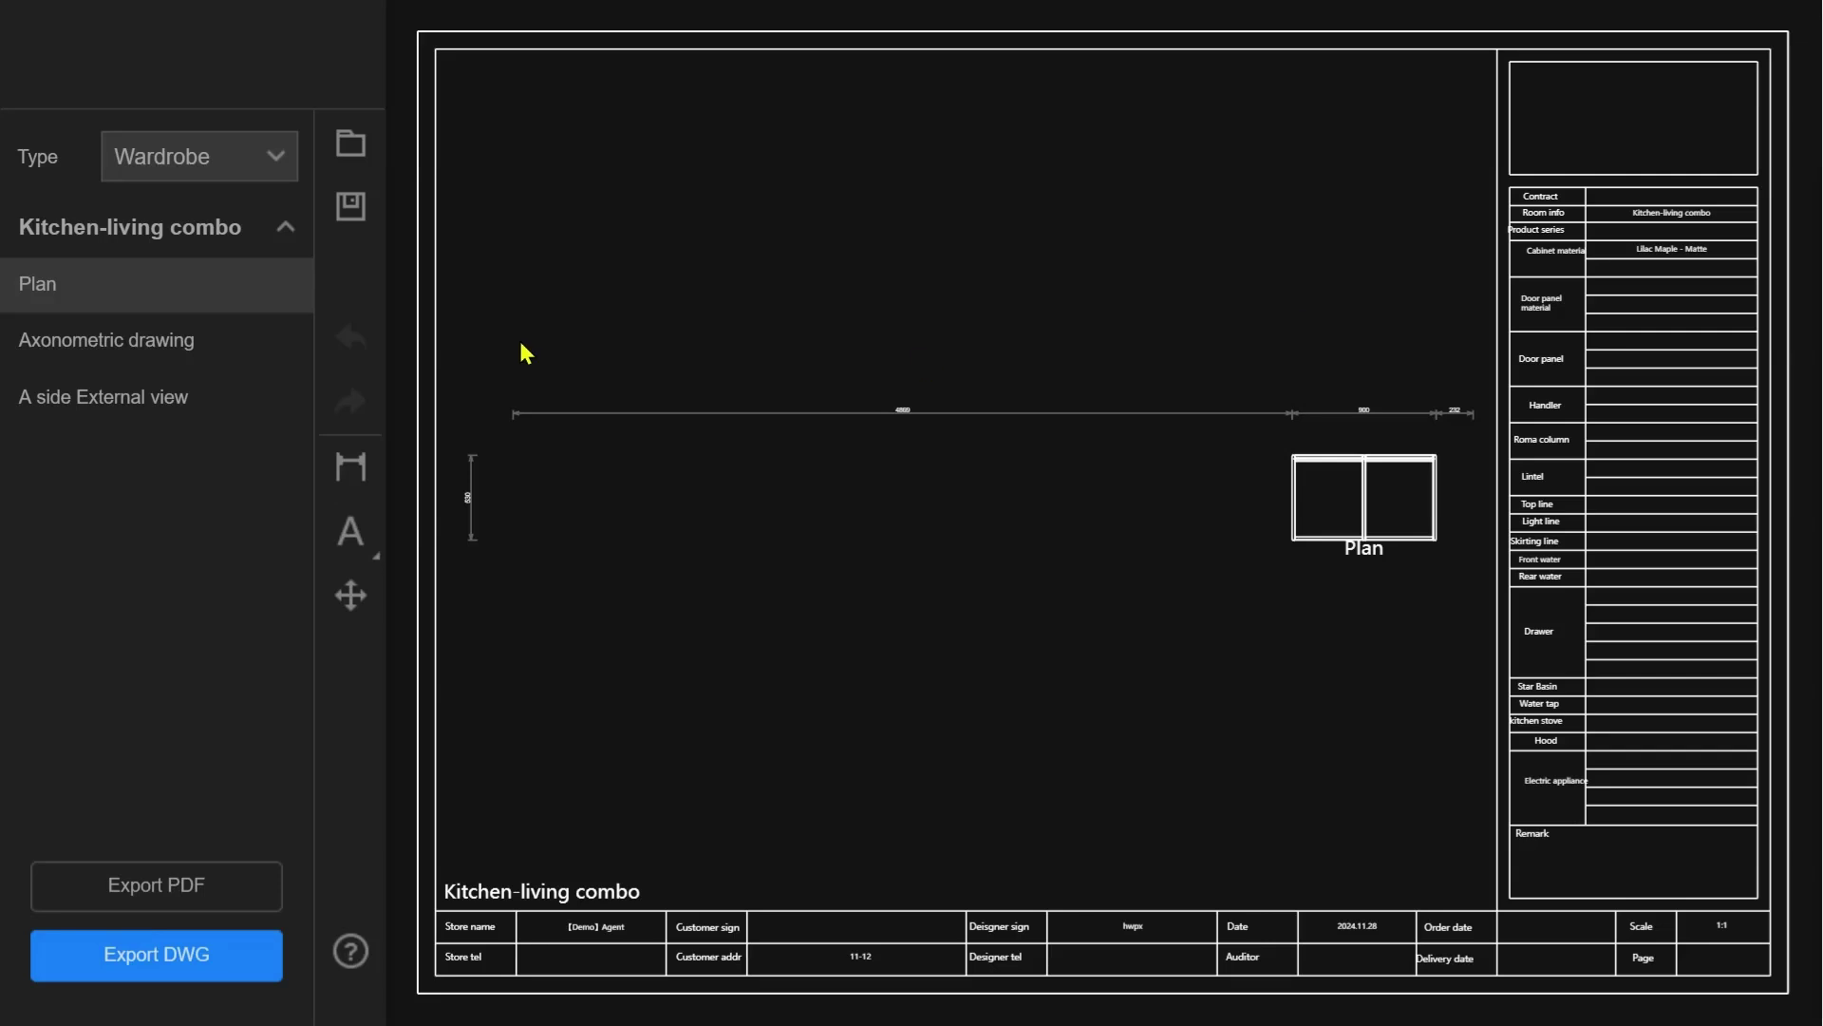
{"action": "left_click", "coordinate": [228, 351]}
{"action": "left_click", "coordinate": [200, 397]}
- Switch the drawing type to Kitchen cabinet and examine the drawing sheets of the hanging and sink floor cabinets
{"action": "left_click", "coordinate": [200, 155]}
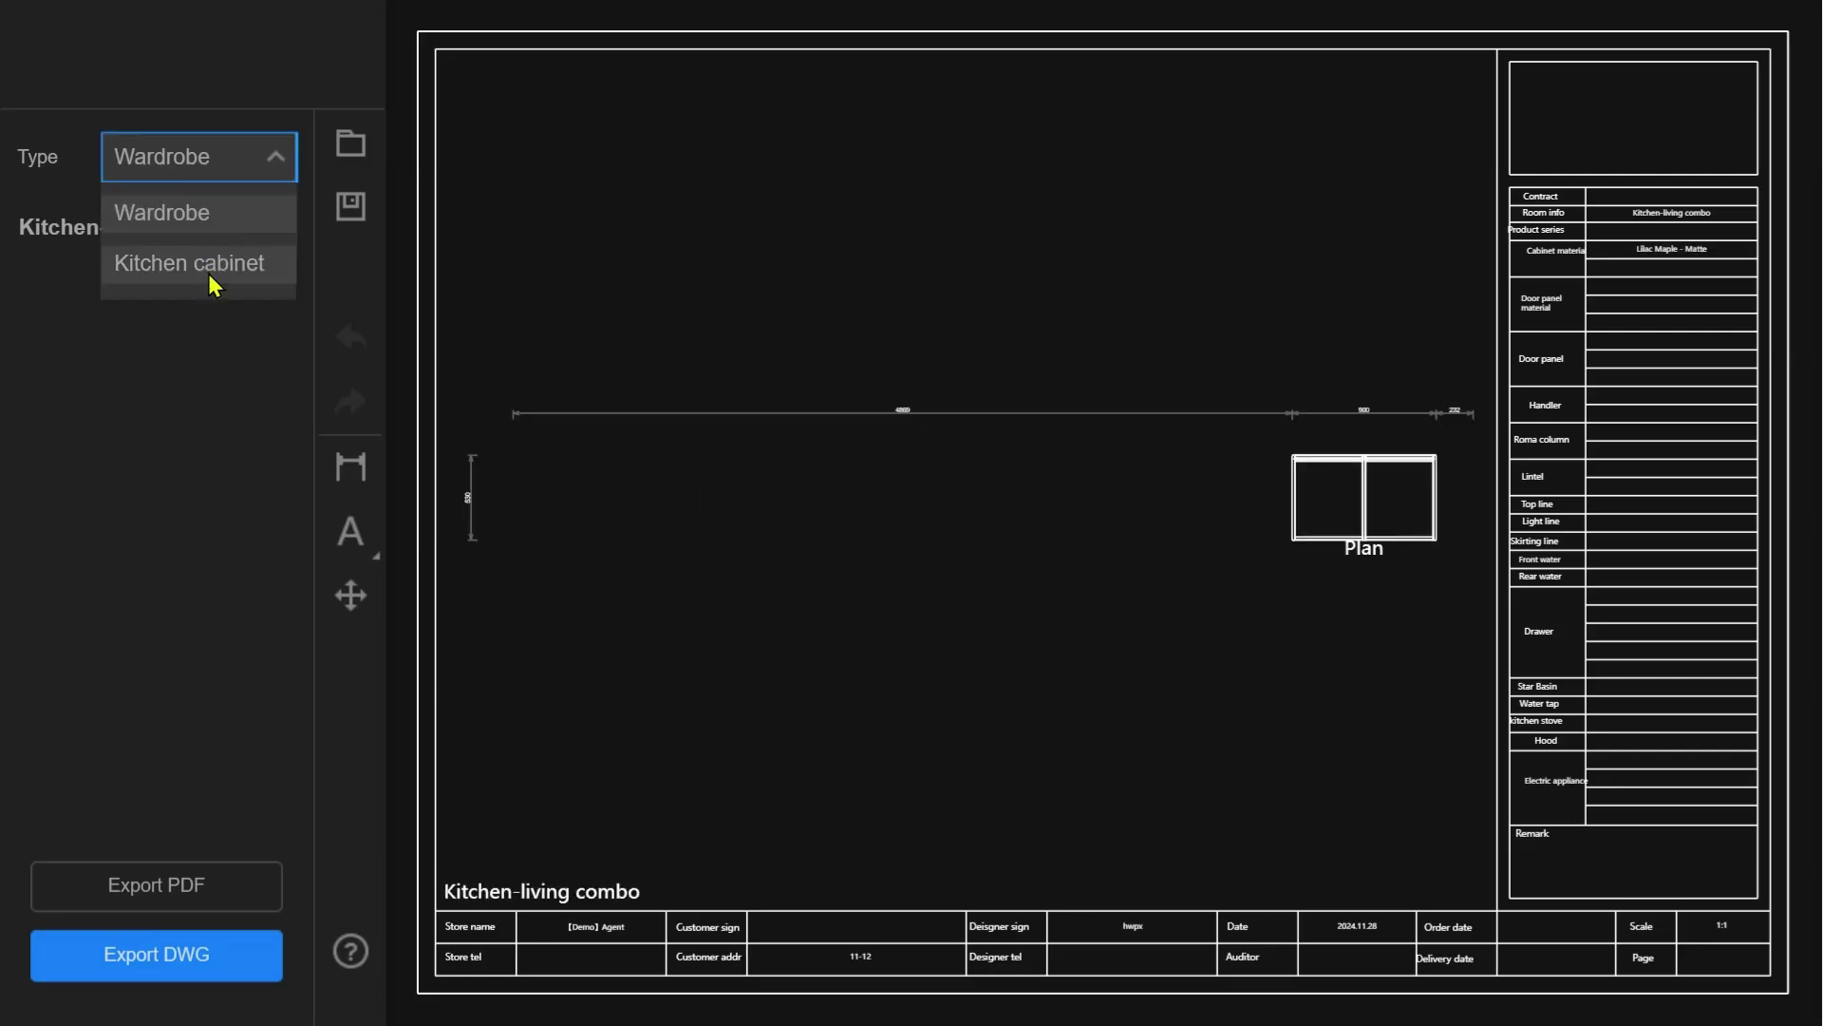
{"action": "left_click", "coordinate": [210, 269]}
{"action": "left_click", "coordinate": [155, 356]}
{"action": "left_click", "coordinate": [153, 418]}
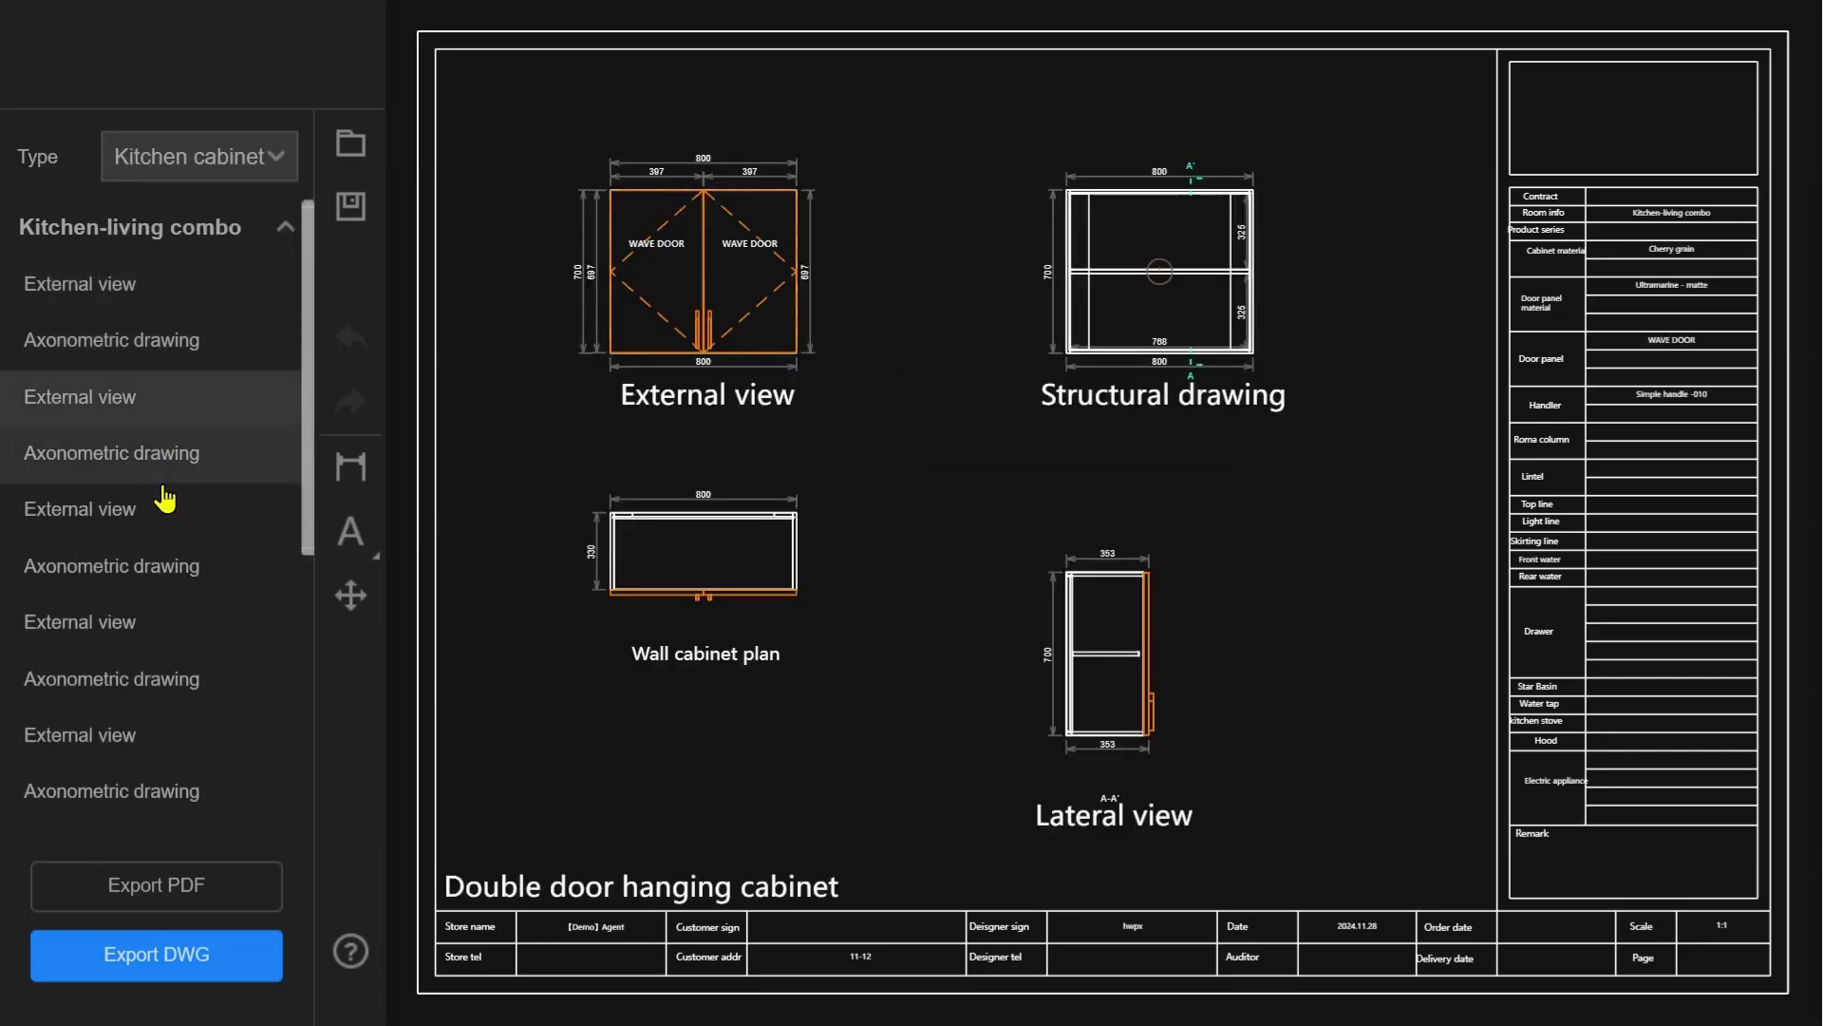
{"action": "left_click", "coordinate": [169, 518]}
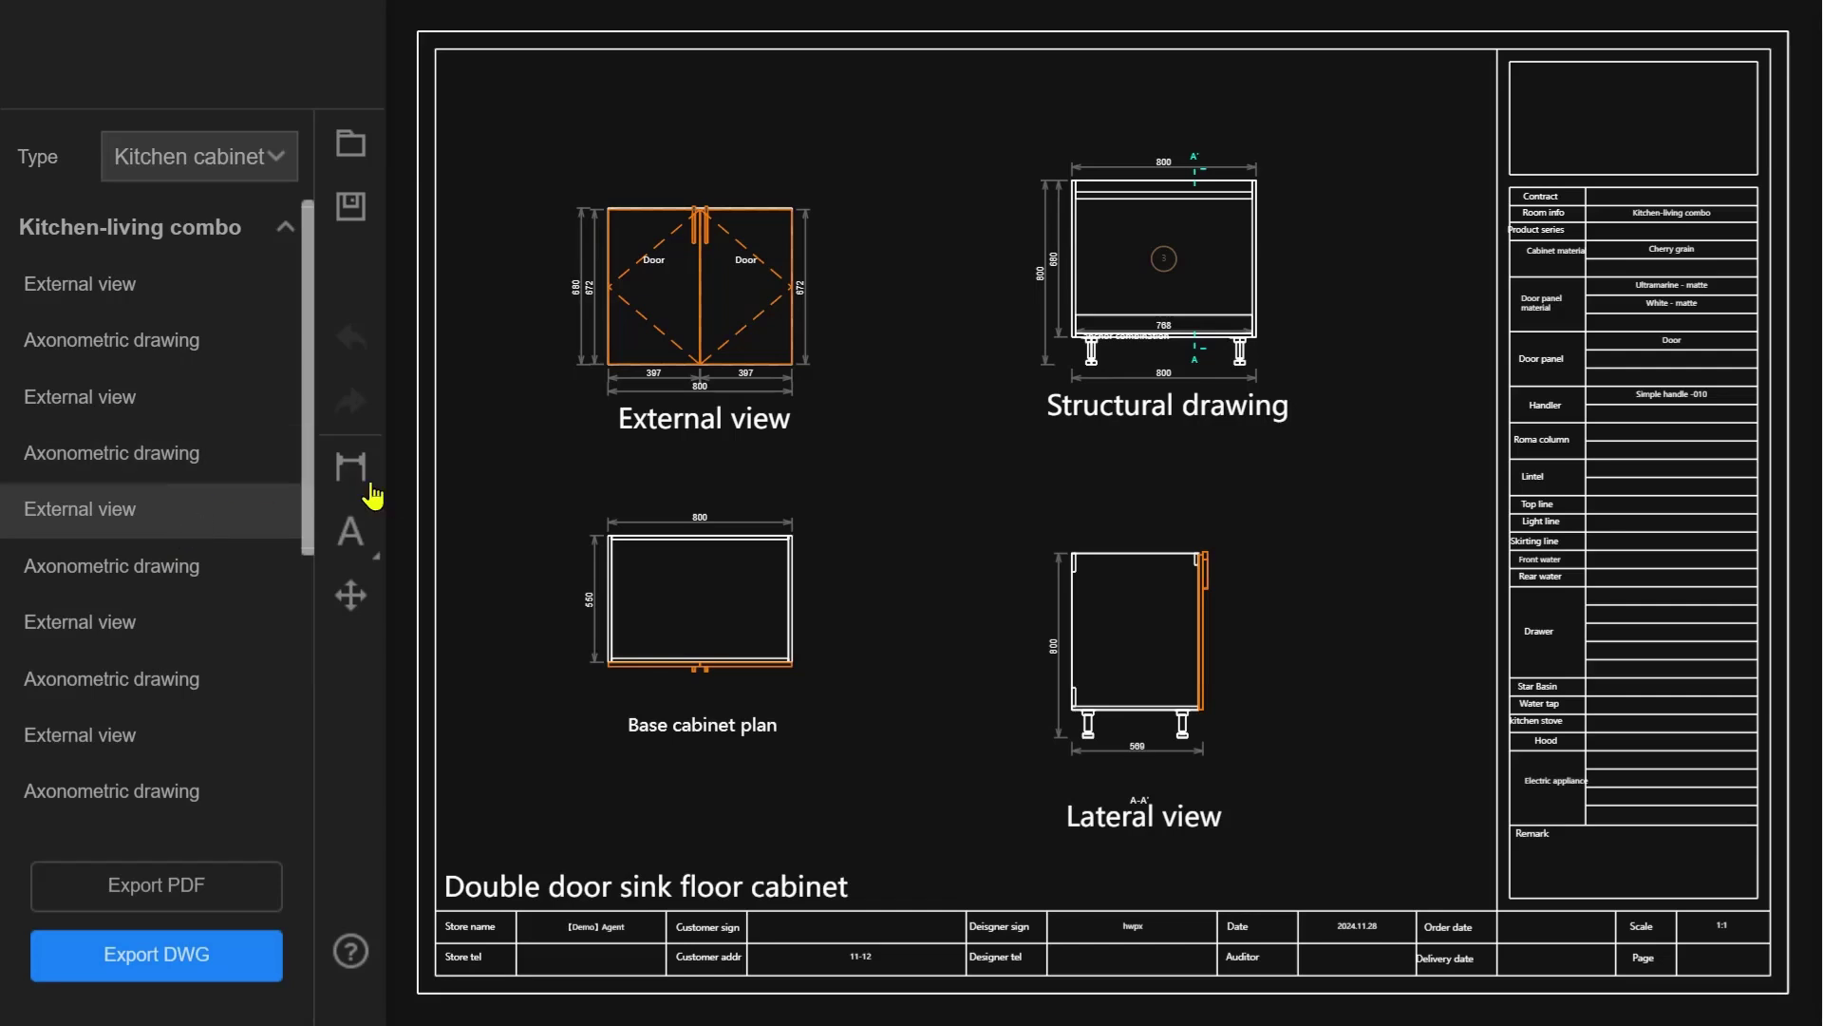
{"action": "mouse_move", "coordinate": [351, 548]}
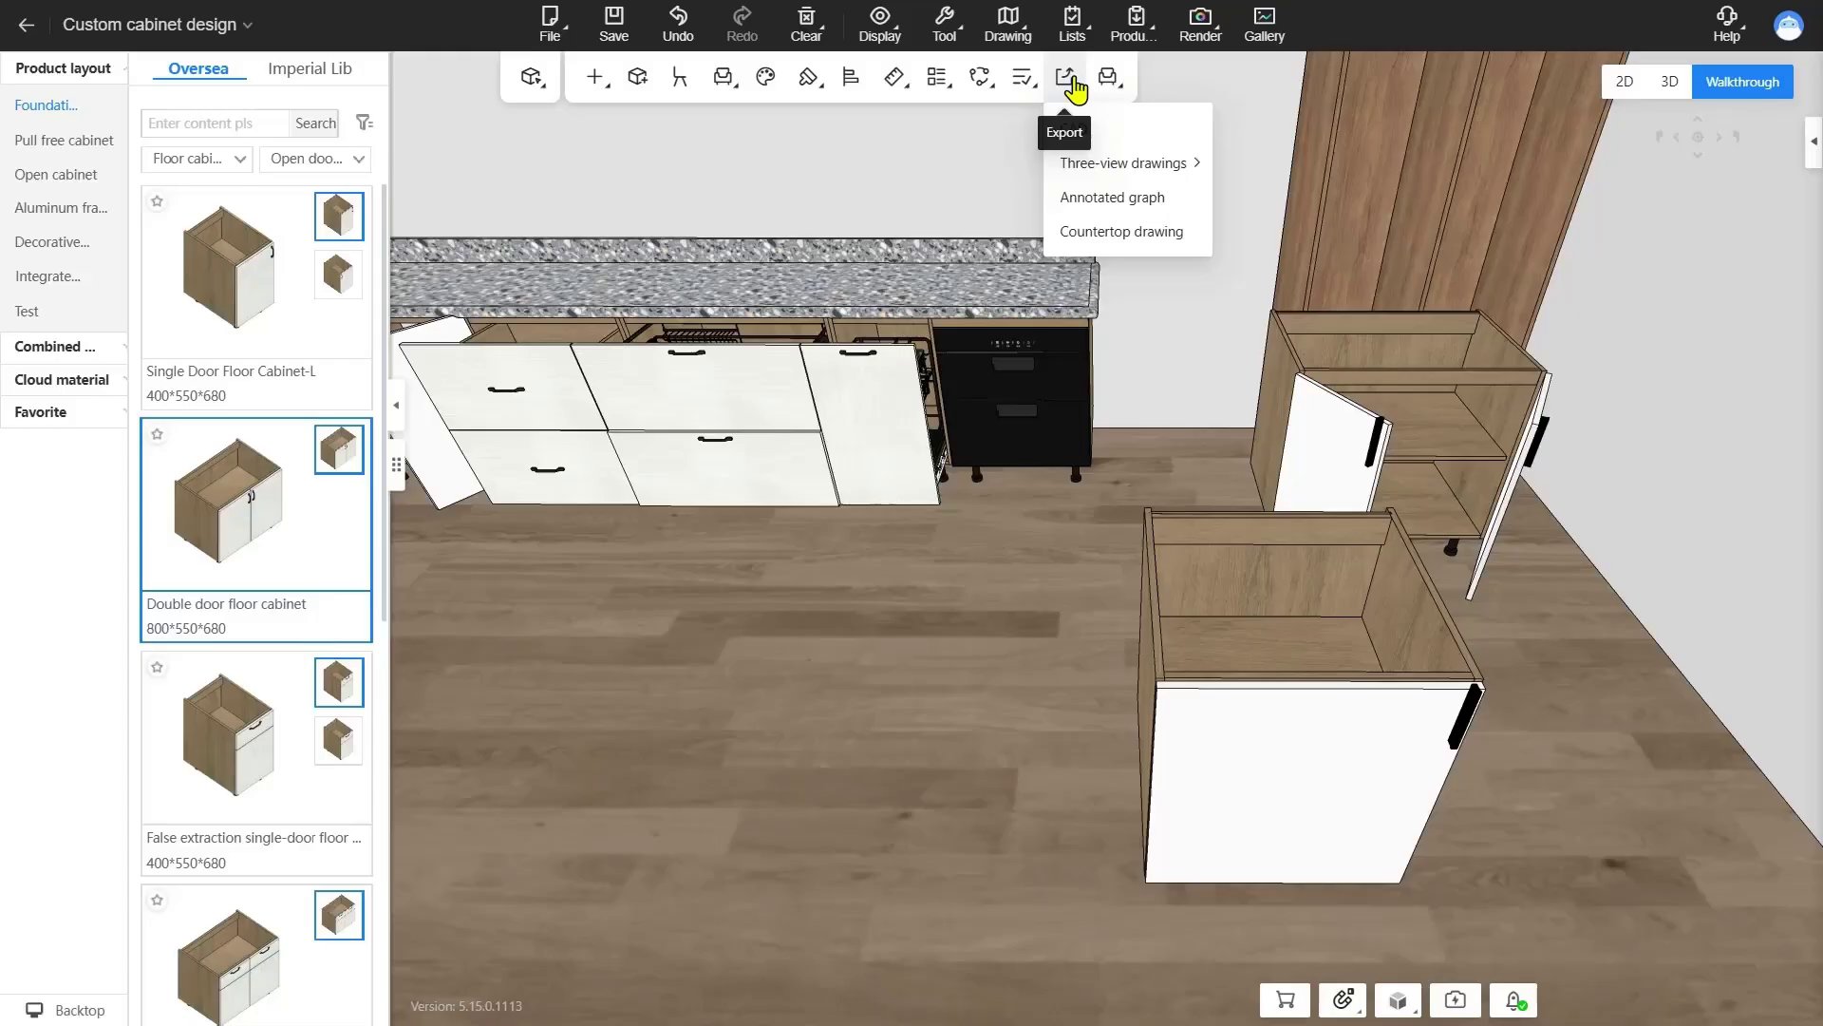
- Open the annotated graph mode for the kitchen cabinets
{"action": "left_click", "coordinate": [1182, 202]}
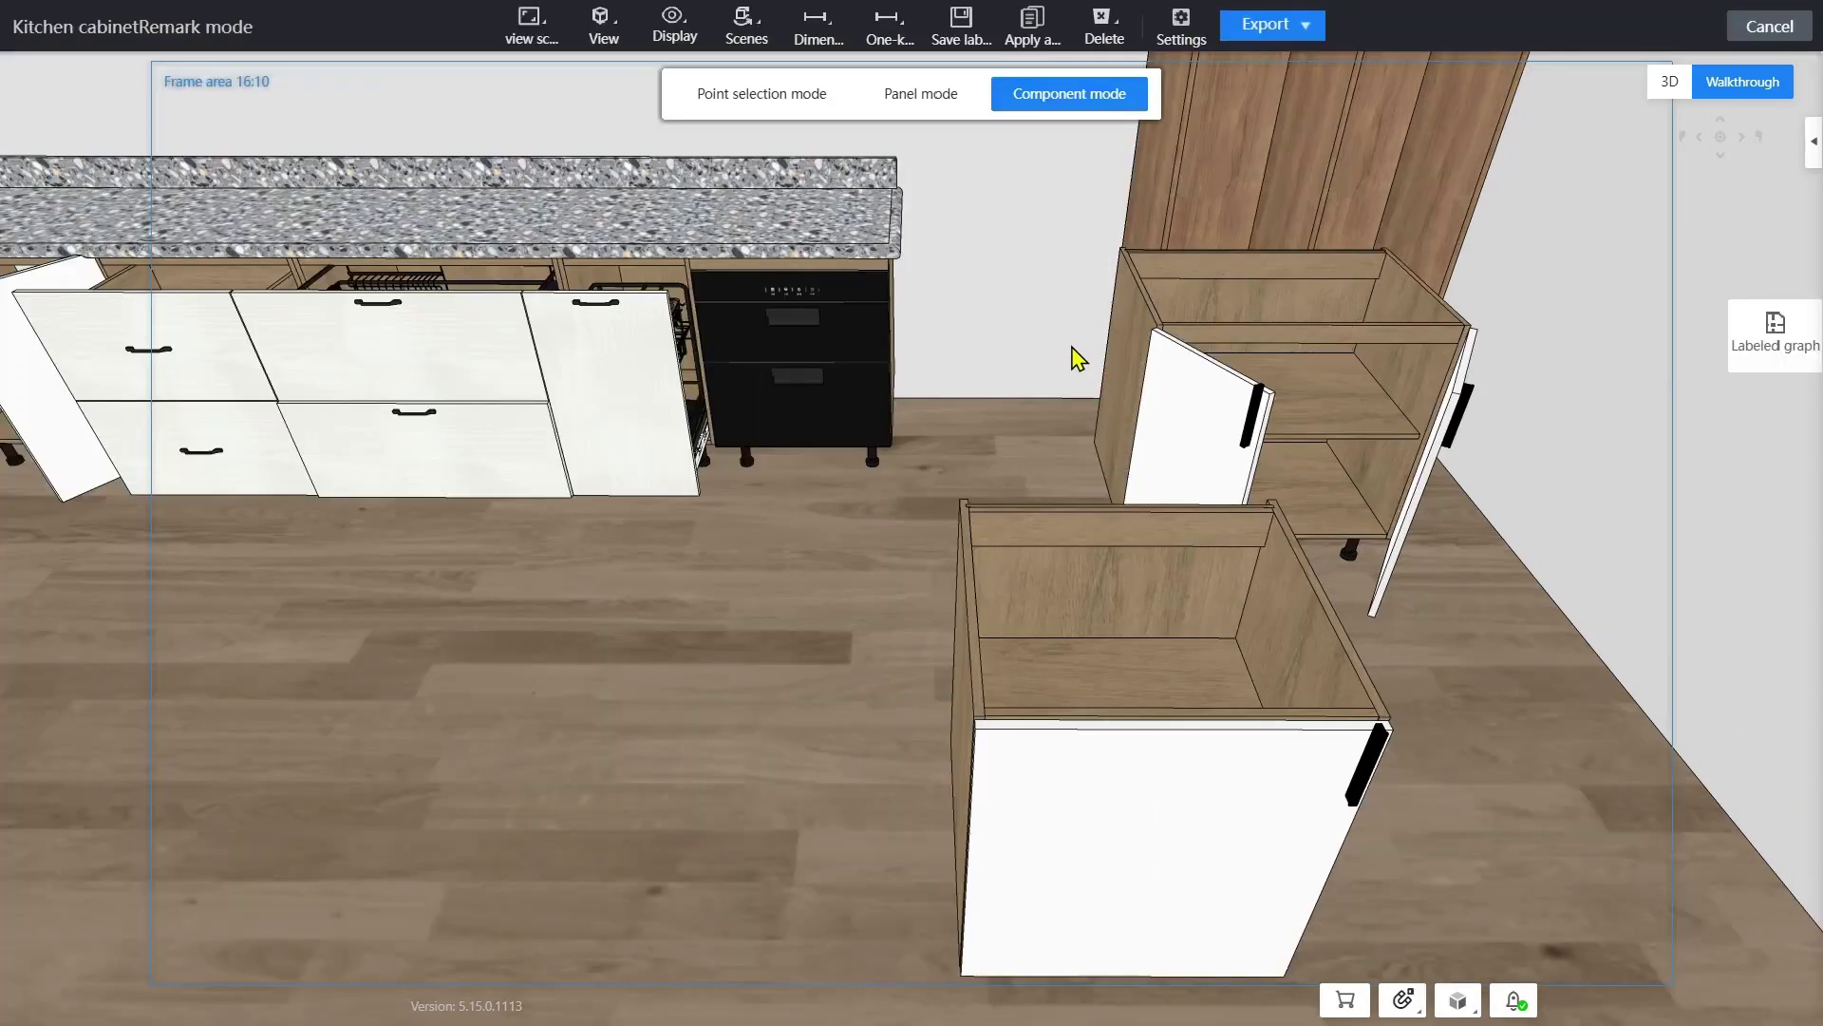
{"action": "right_click_drag", "start_coordinate": [1014, 410], "coordinate": [1015, 320]}
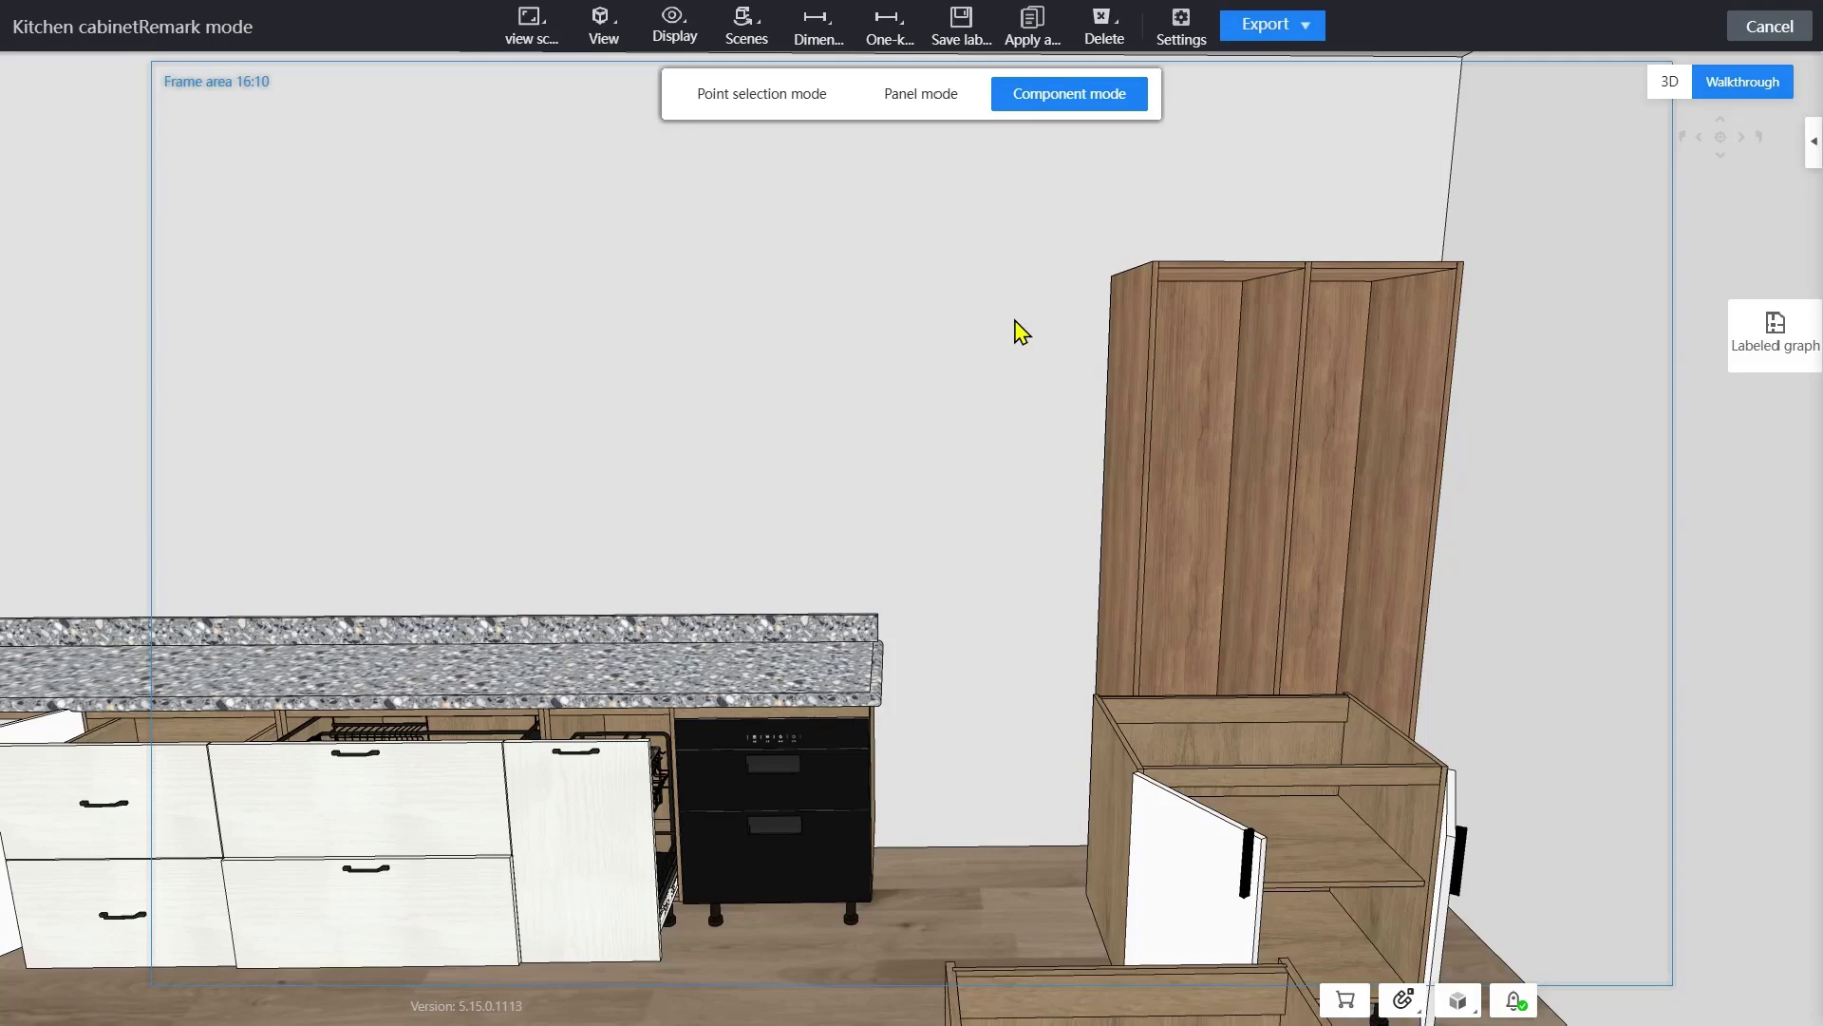
- Try the 4:3, 3:4, 16:9 and 9:16 frame ratios, and return the frame to 16:10
{"action": "left_click", "coordinate": [532, 47]}
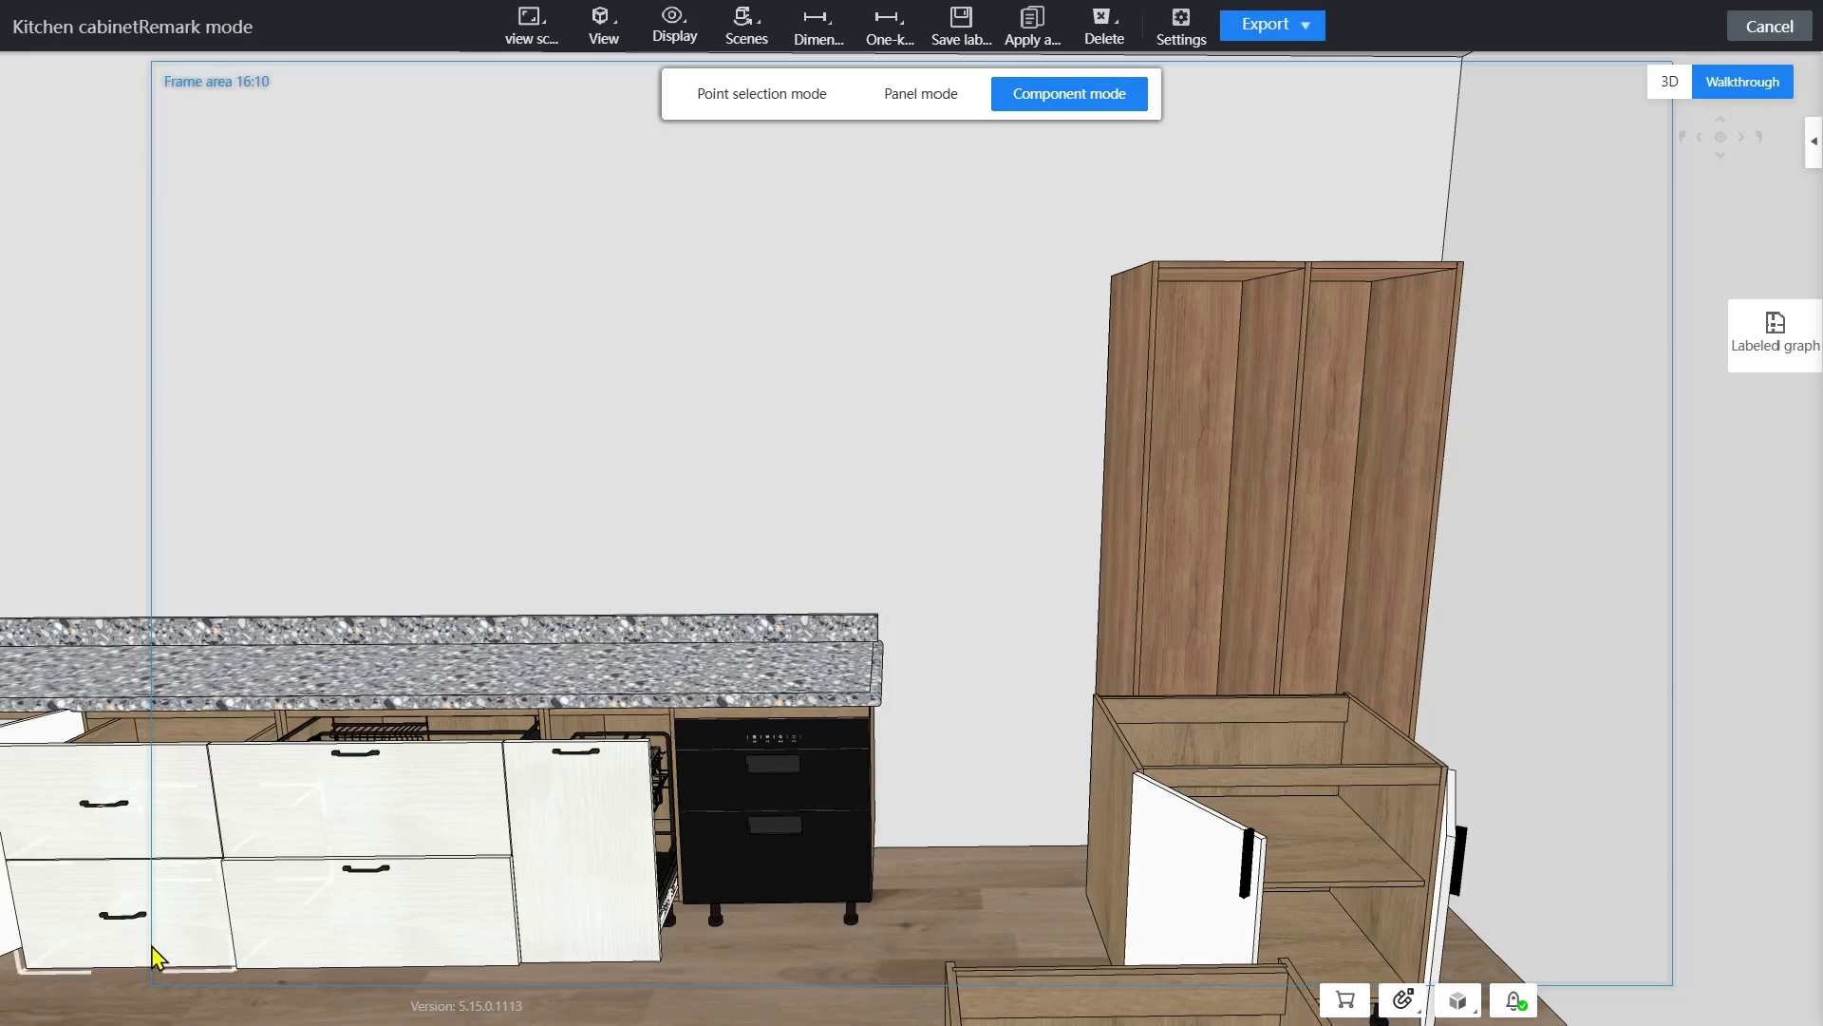
{"action": "mouse_move", "coordinate": [530, 33]}
{"action": "left_click", "coordinate": [534, 102]}
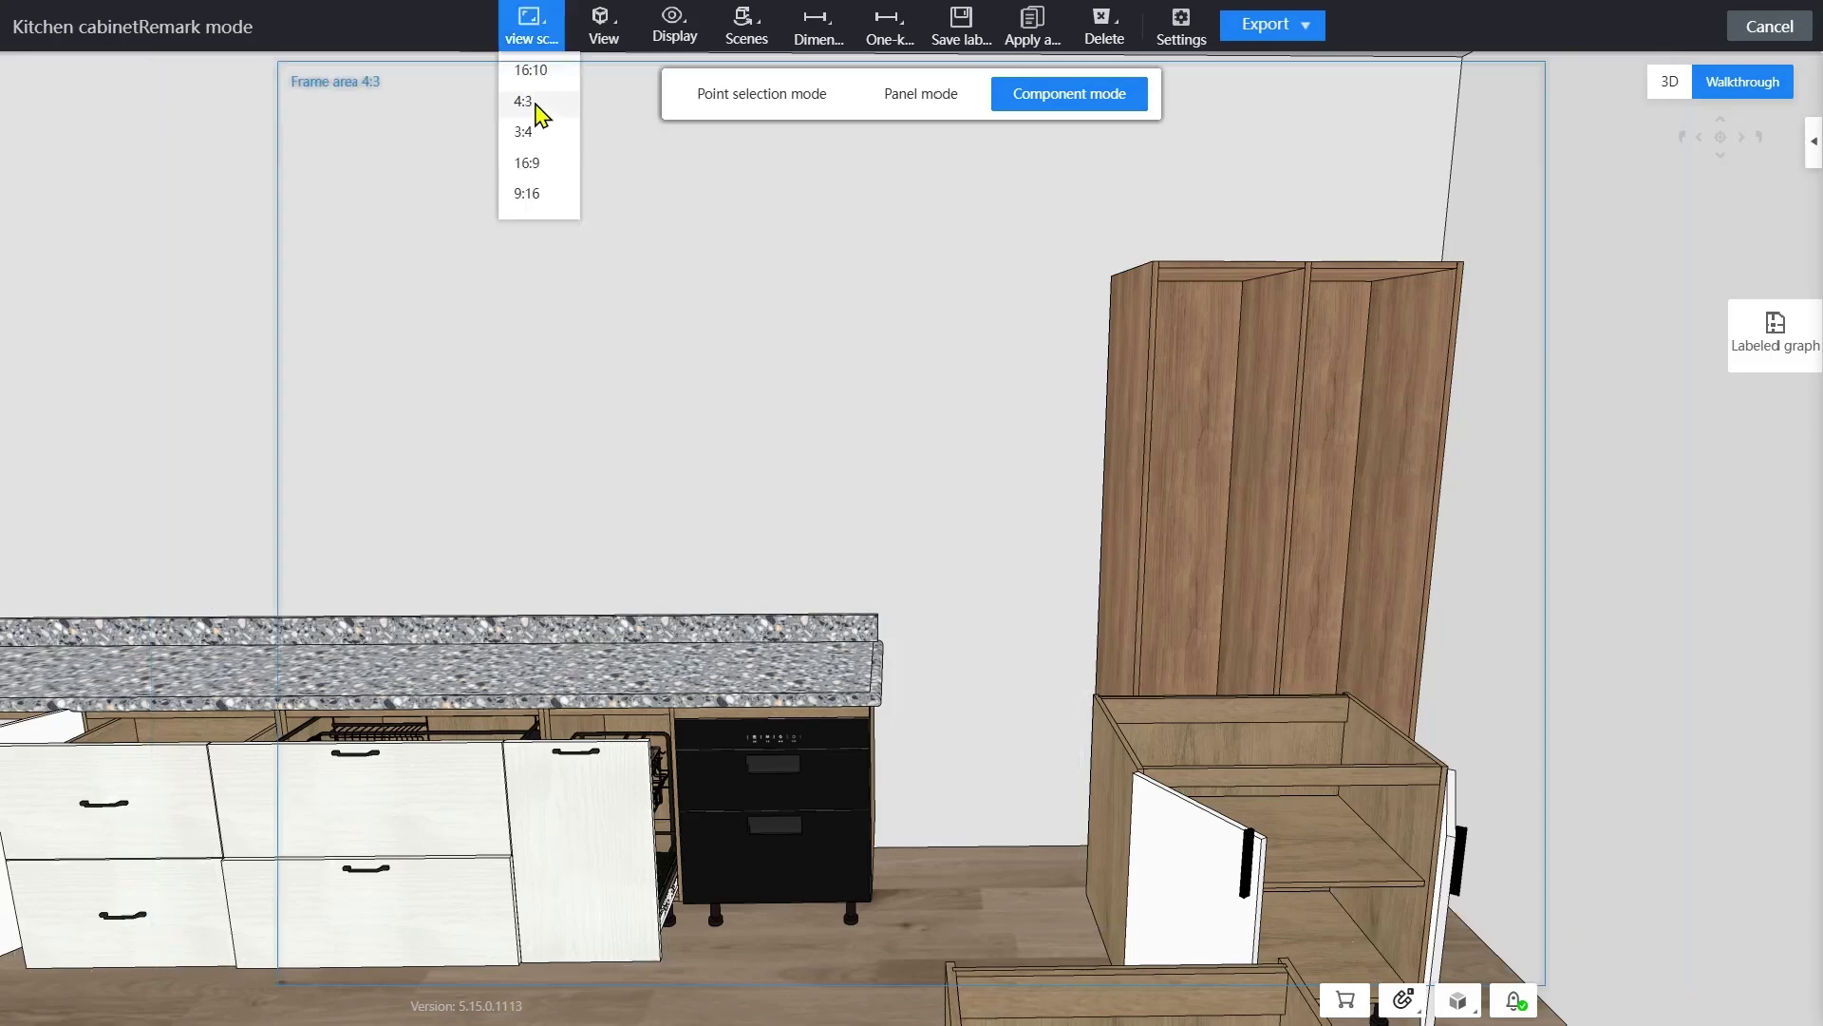
{"action": "left_click", "coordinate": [538, 133]}
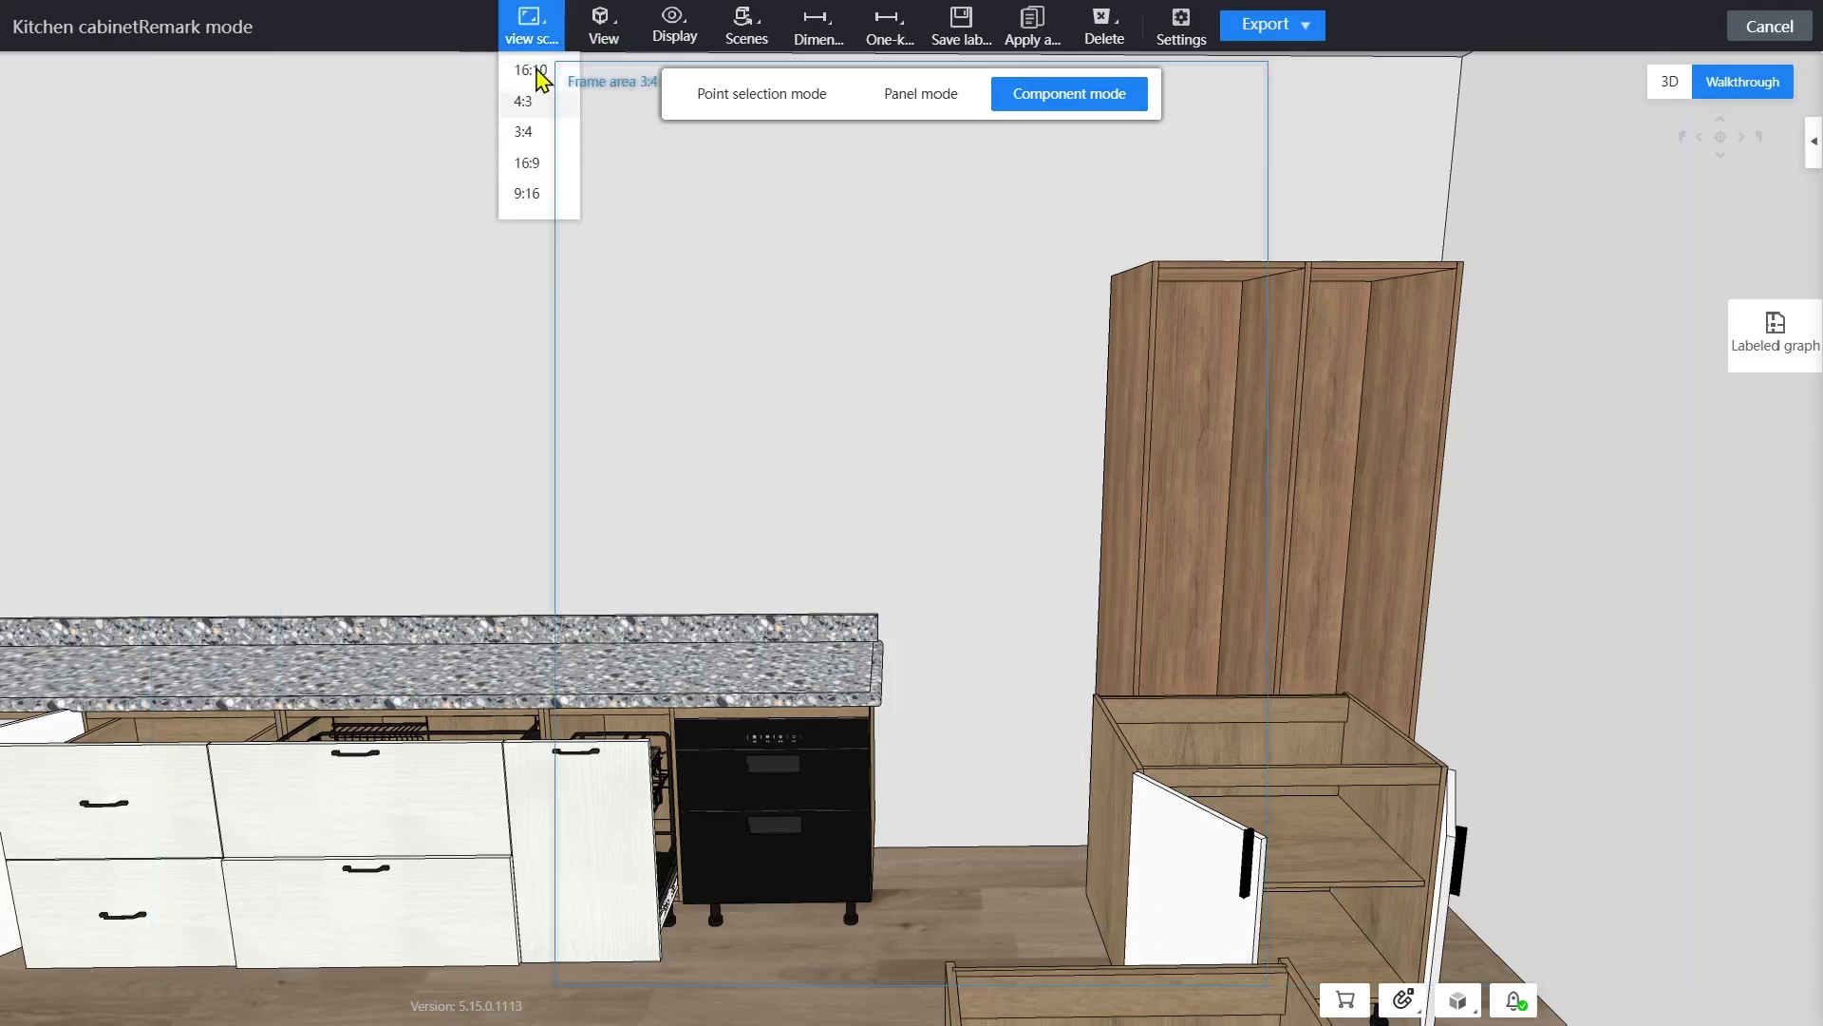
{"action": "left_click", "coordinate": [528, 163]}
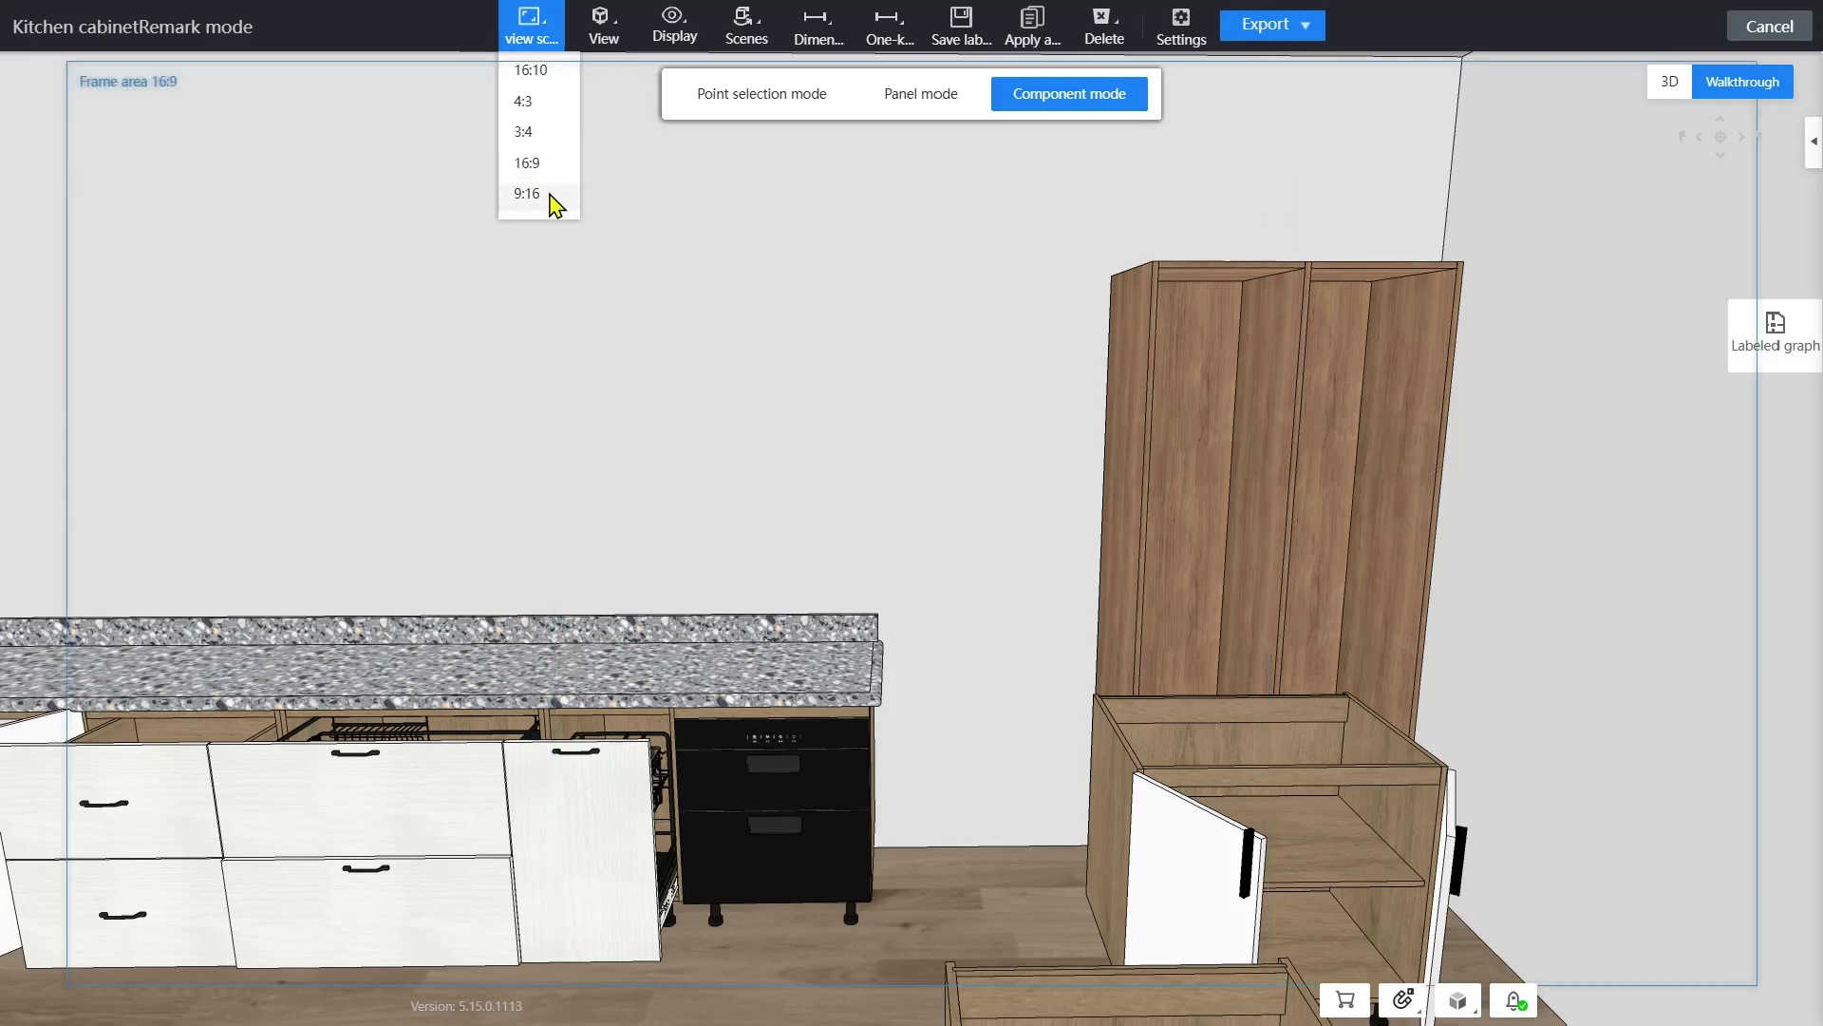
{"action": "left_click", "coordinate": [528, 194]}
{"action": "left_click", "coordinate": [532, 71]}
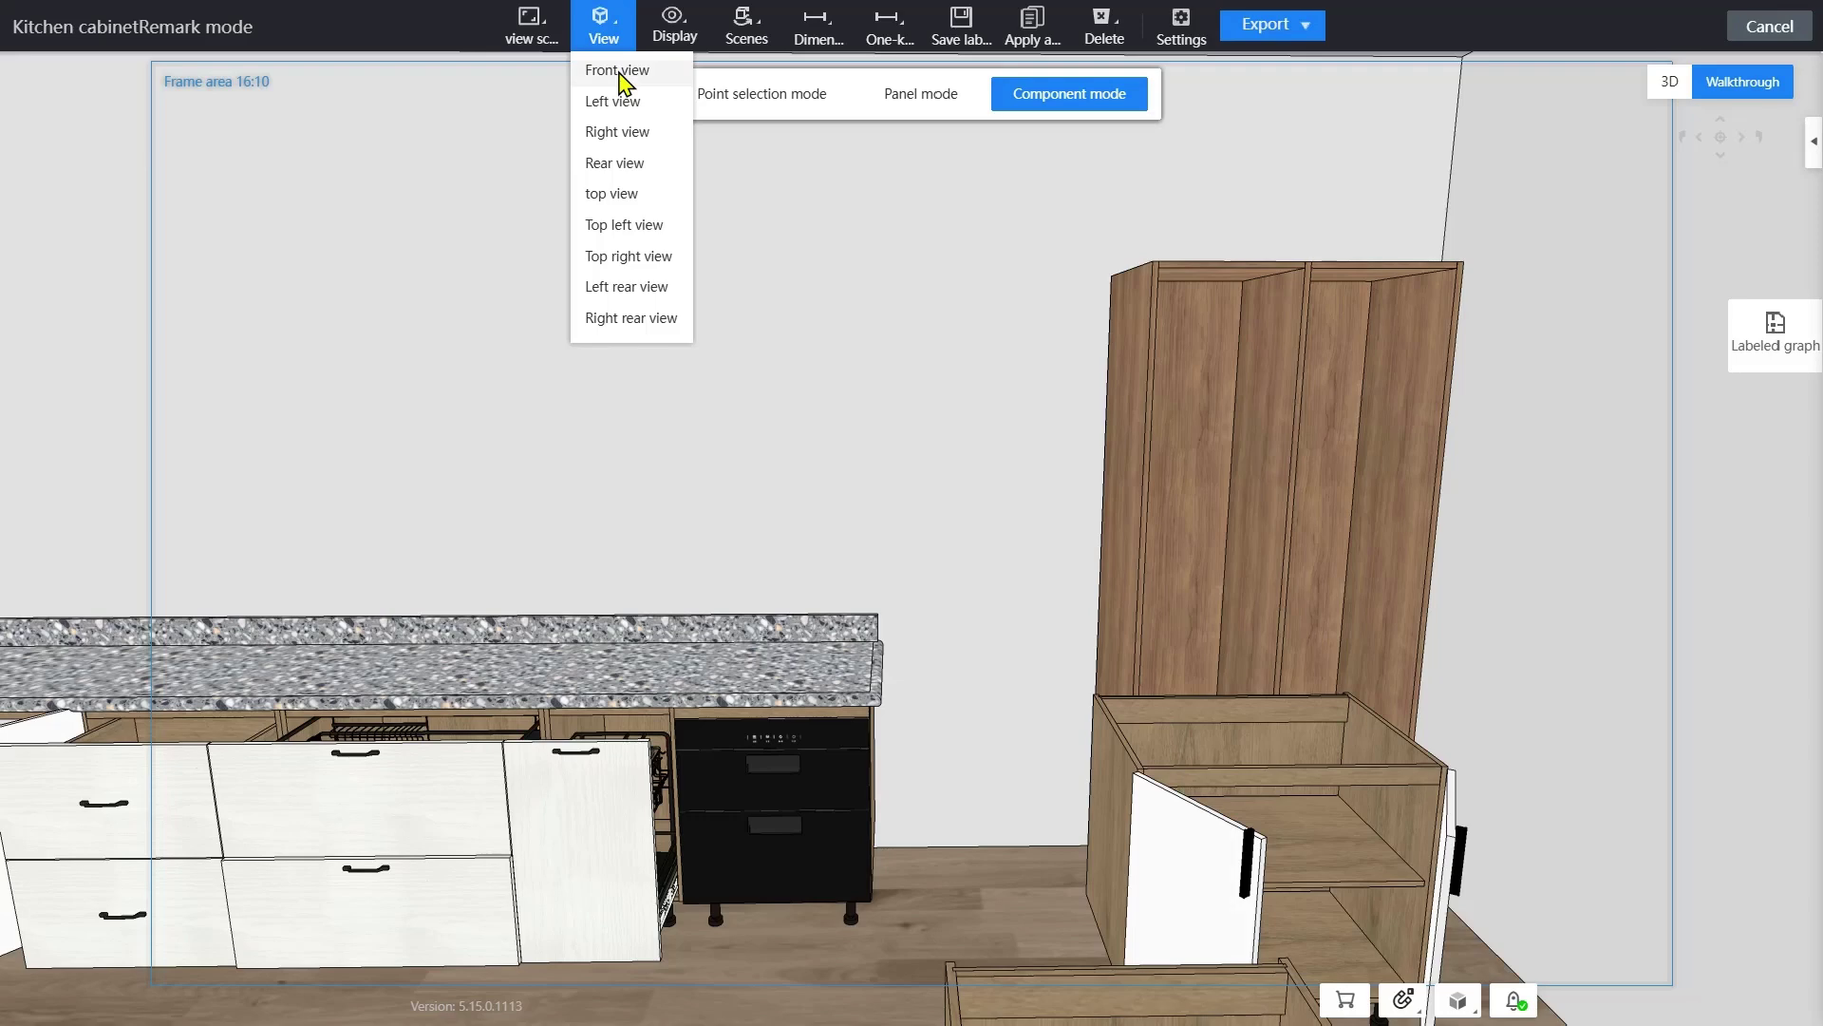
- Switch to the front view and hide all display categories except the cabinet doors
{"action": "left_click", "coordinate": [617, 72]}
{"action": "mouse_move", "coordinate": [668, 38]}
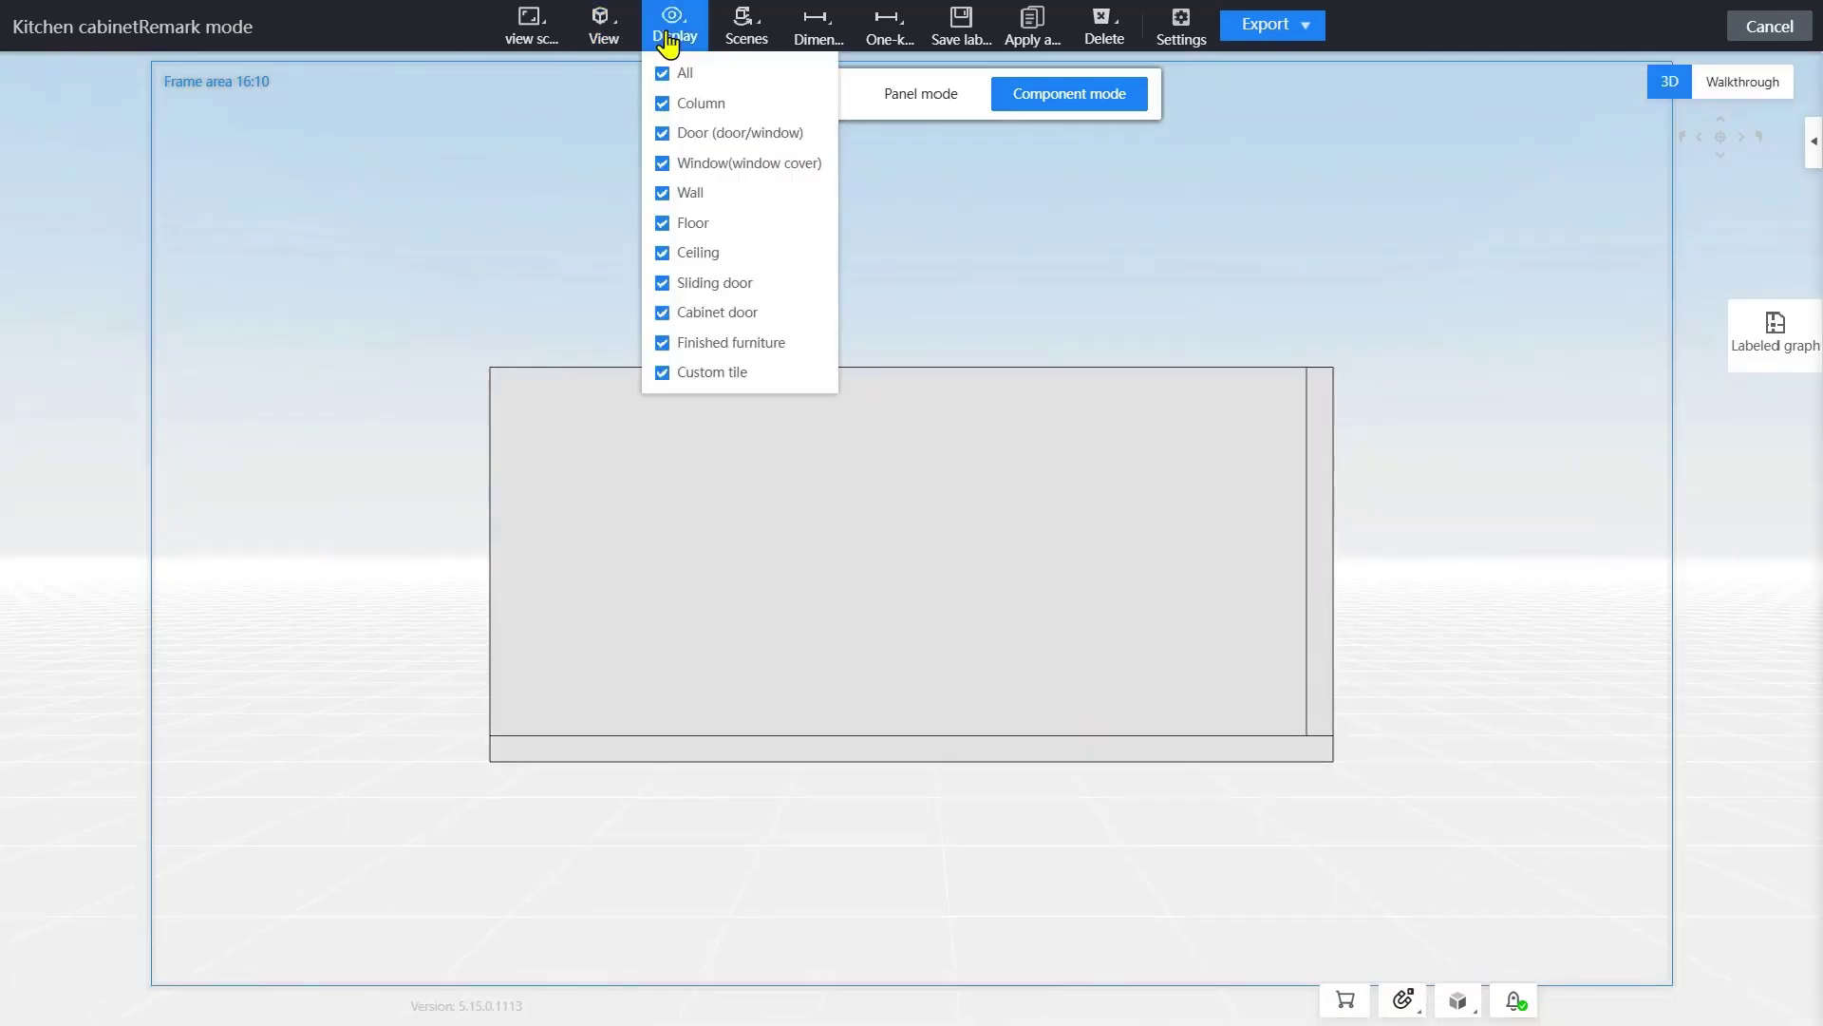
{"action": "left_click", "coordinate": [663, 76]}
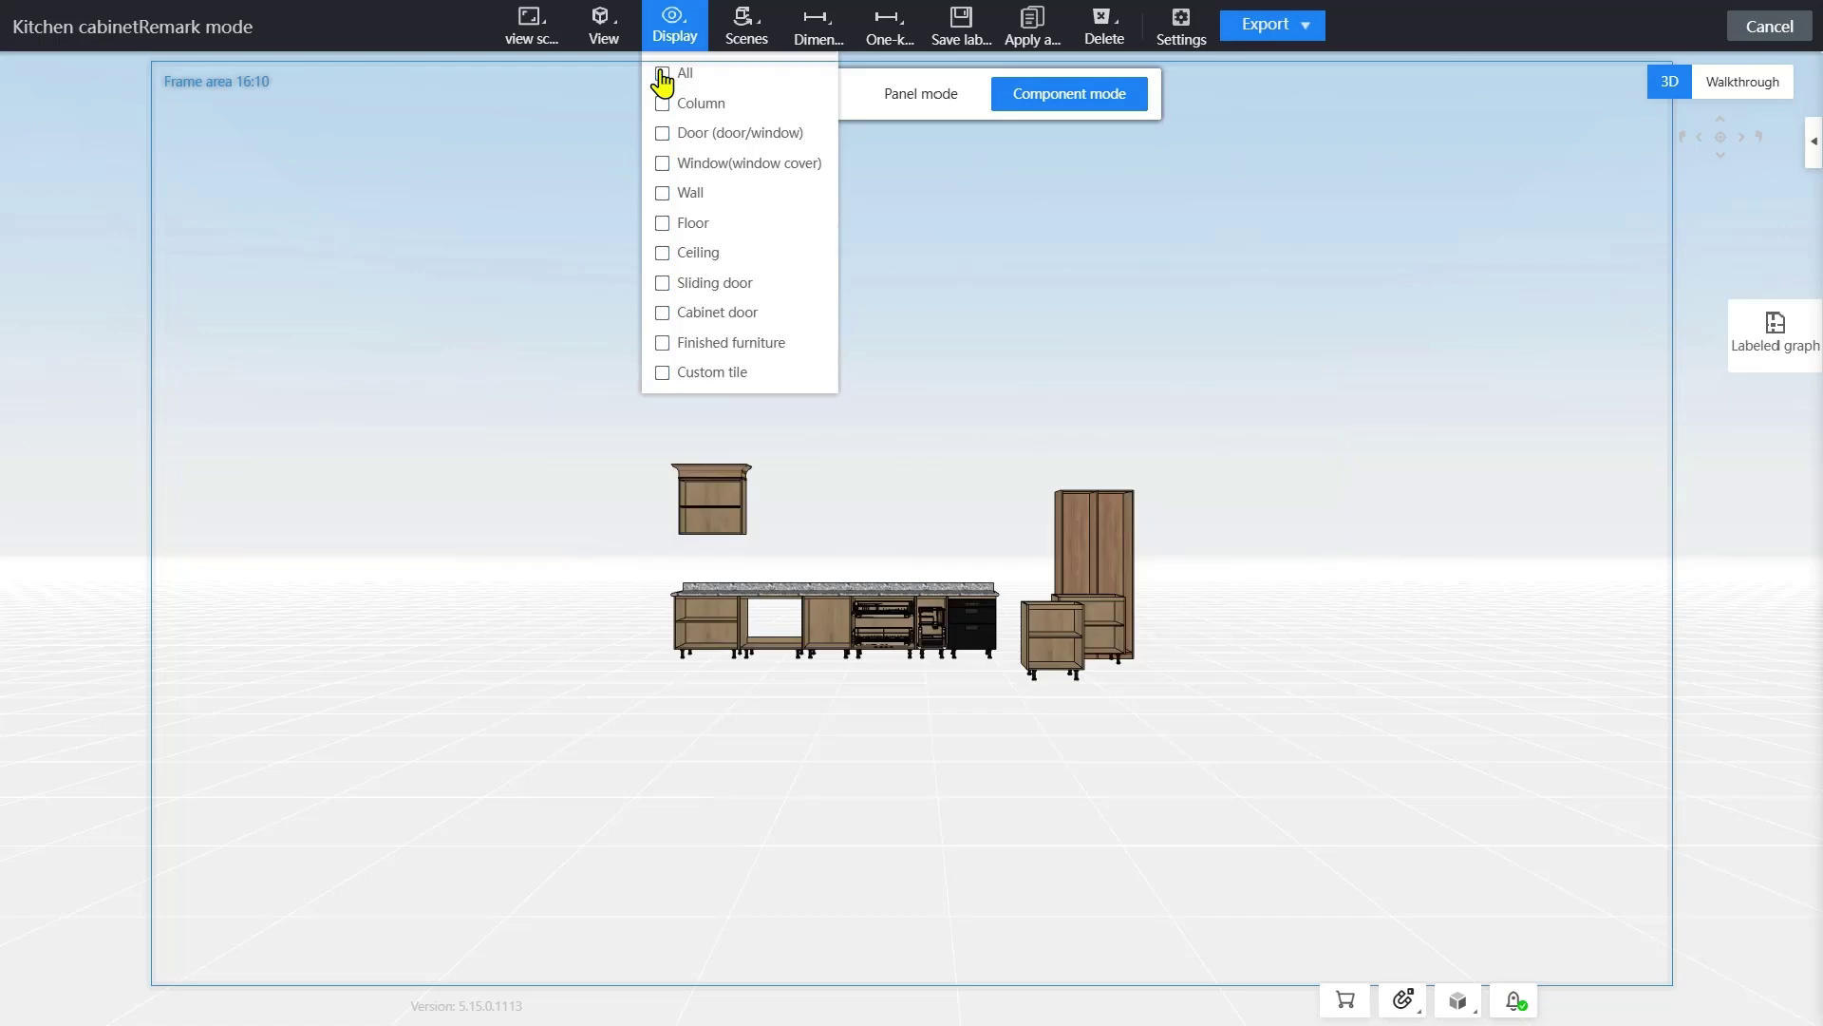
{"action": "left_click", "coordinate": [662, 313]}
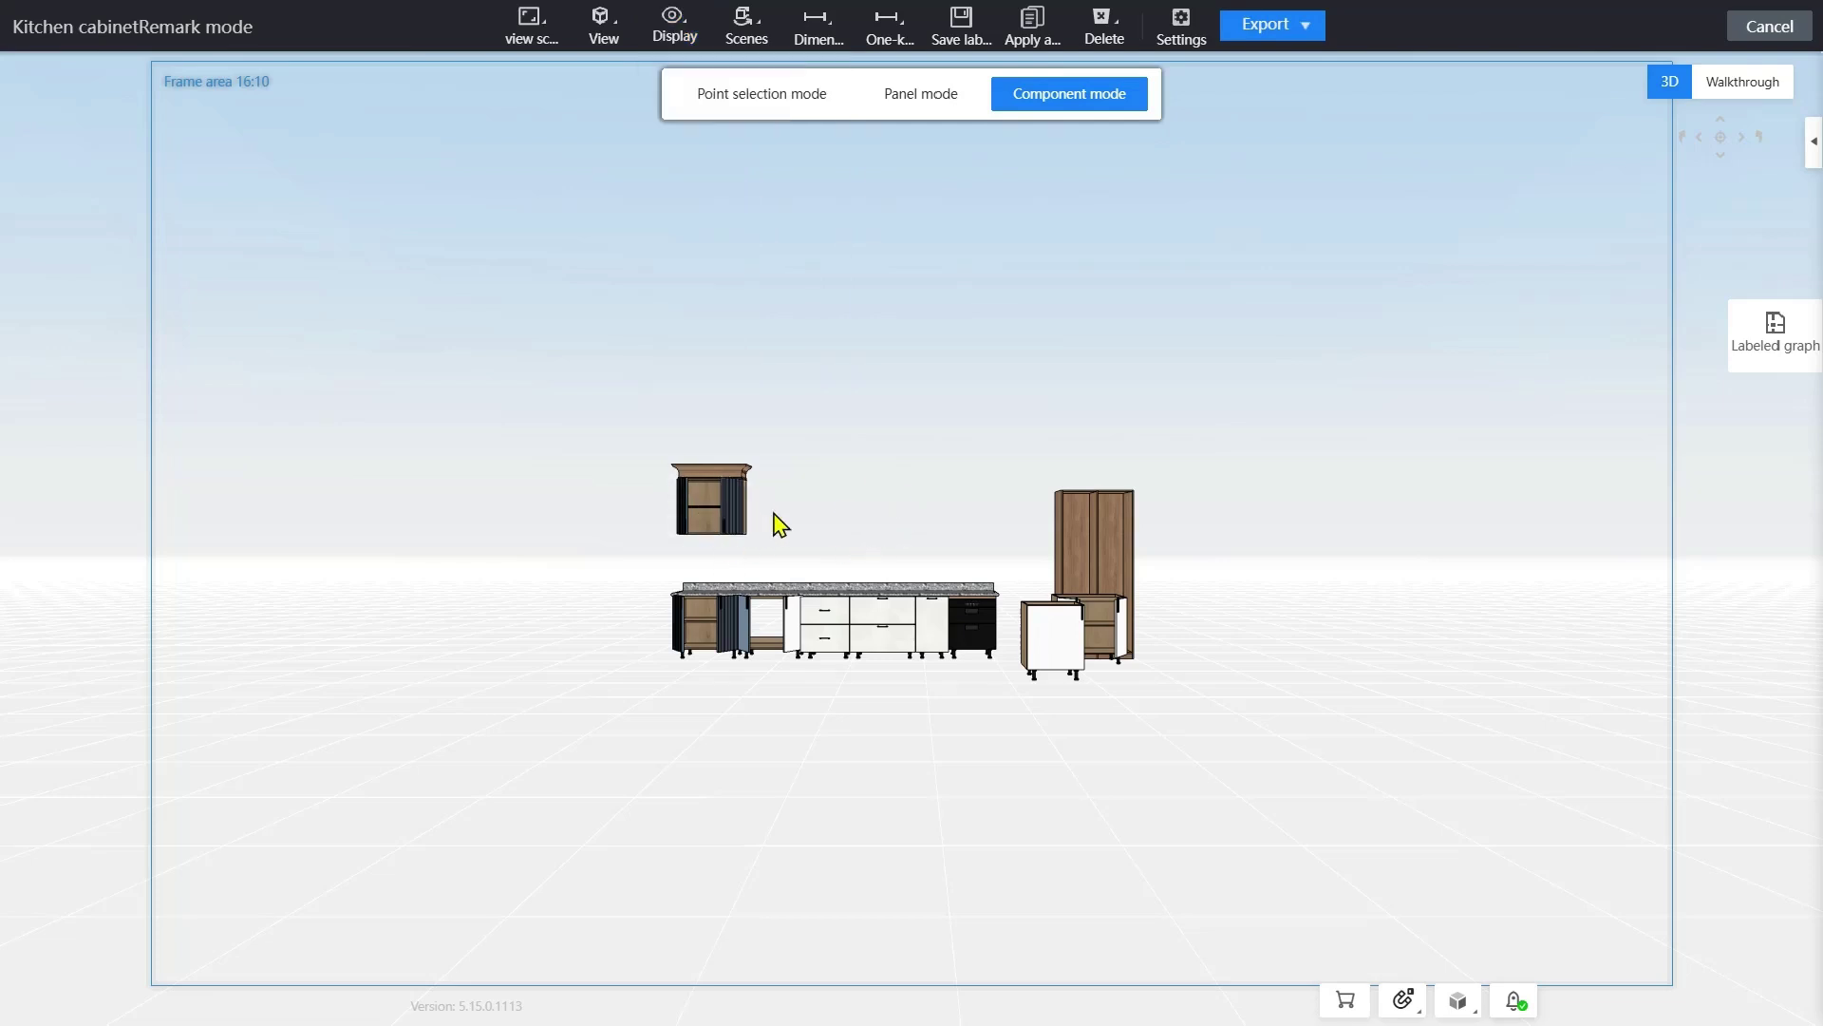
{"action": "scroll", "coordinate": [781, 525], "scroll_direction": "up", "scroll_amount": 2}
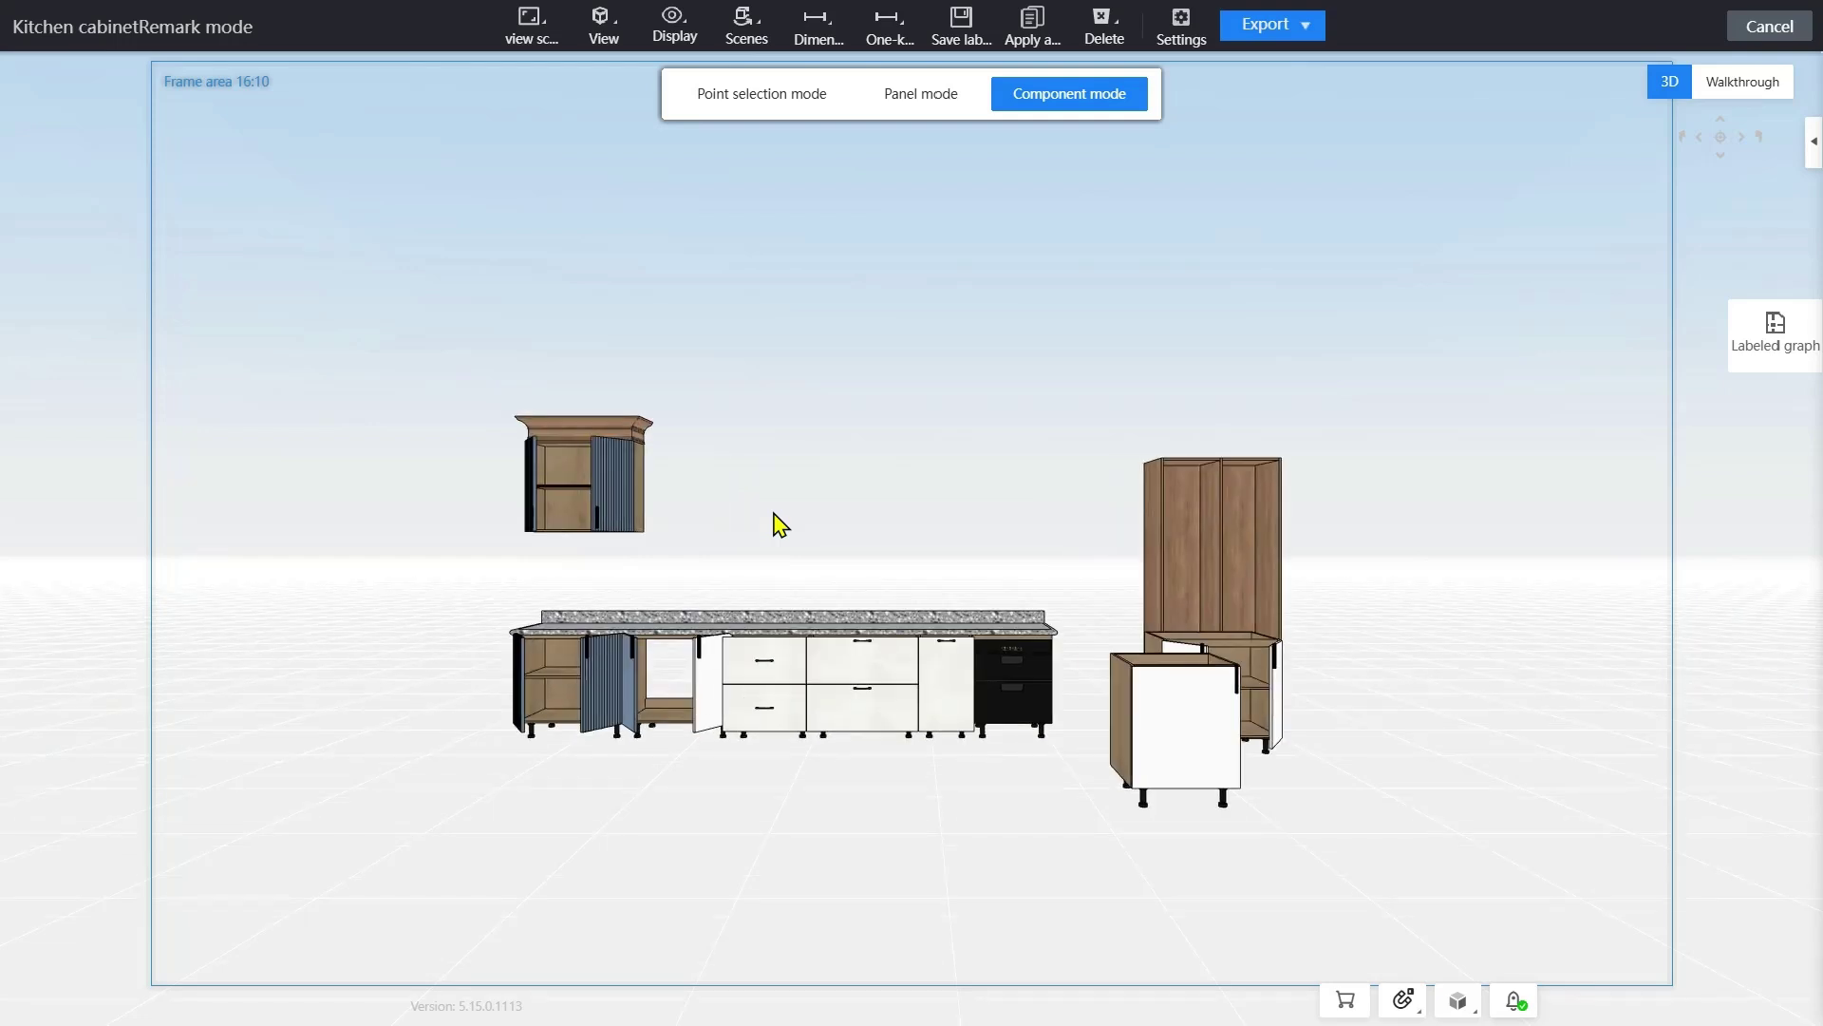
- Try the orthogonal scene projection, and return to perspective
{"action": "mouse_move", "coordinate": [763, 28]}
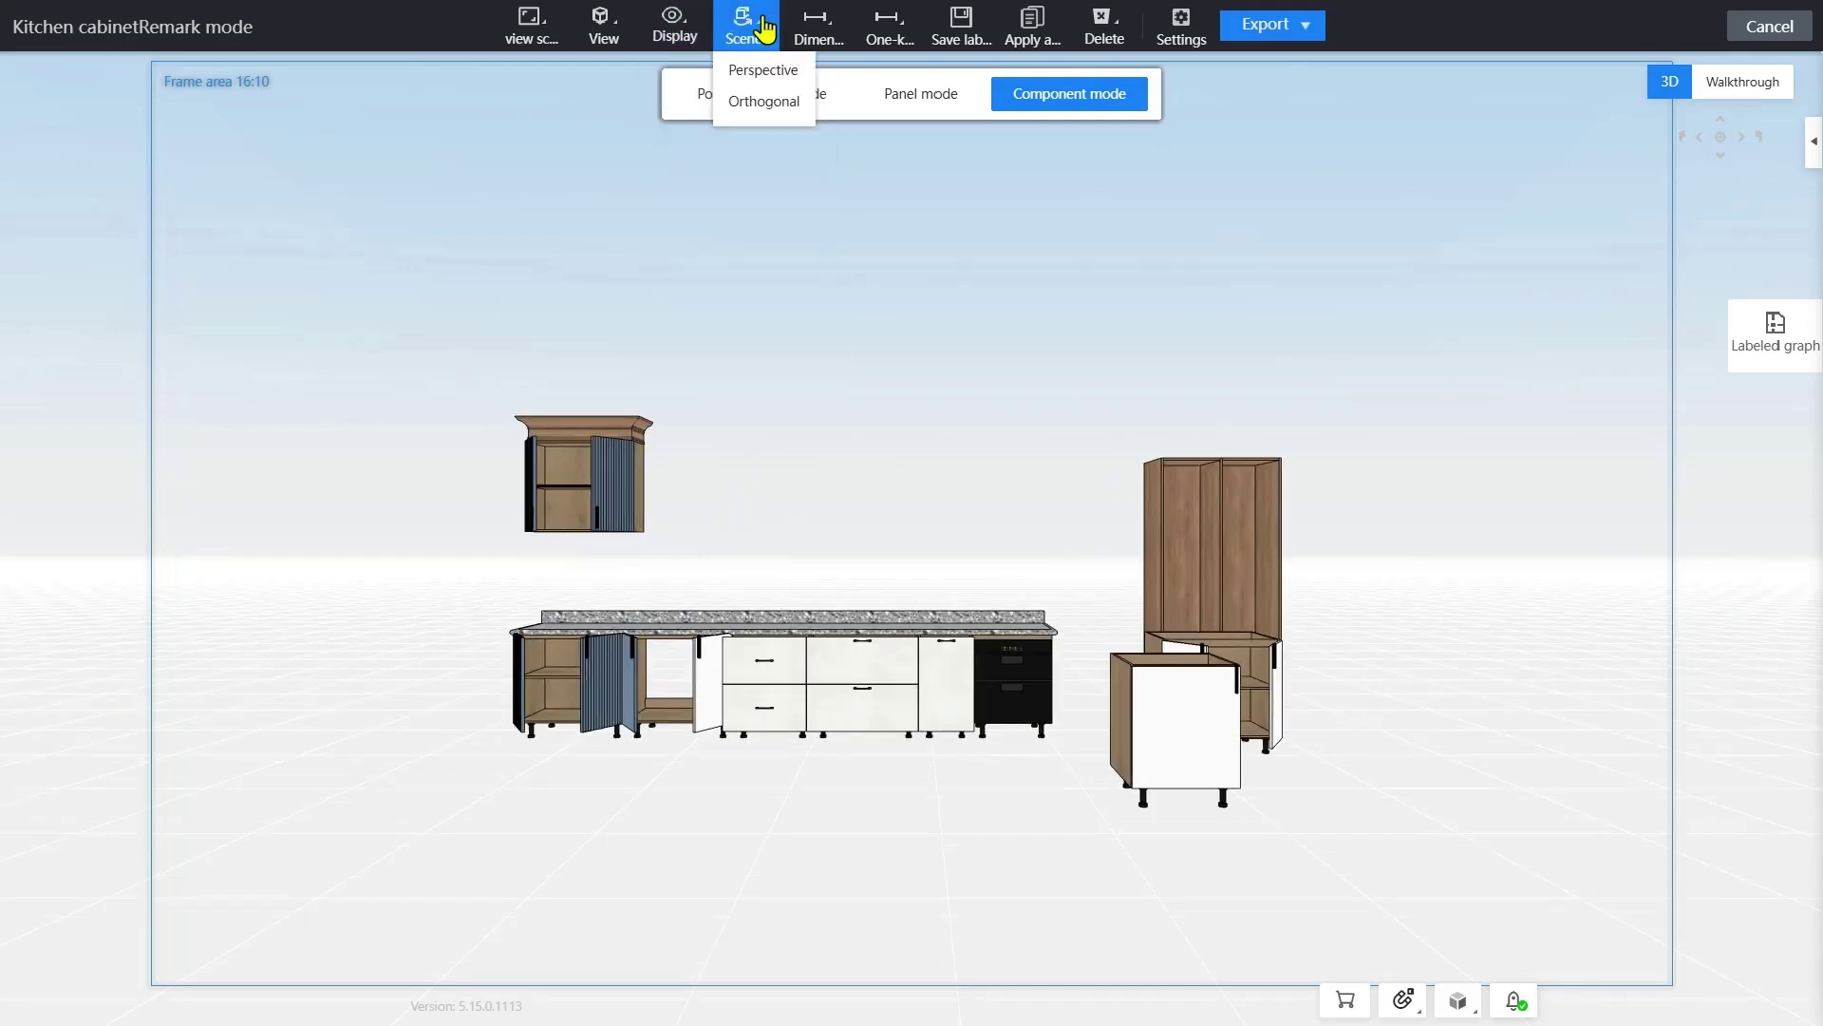
{"action": "left_click", "coordinate": [773, 108]}
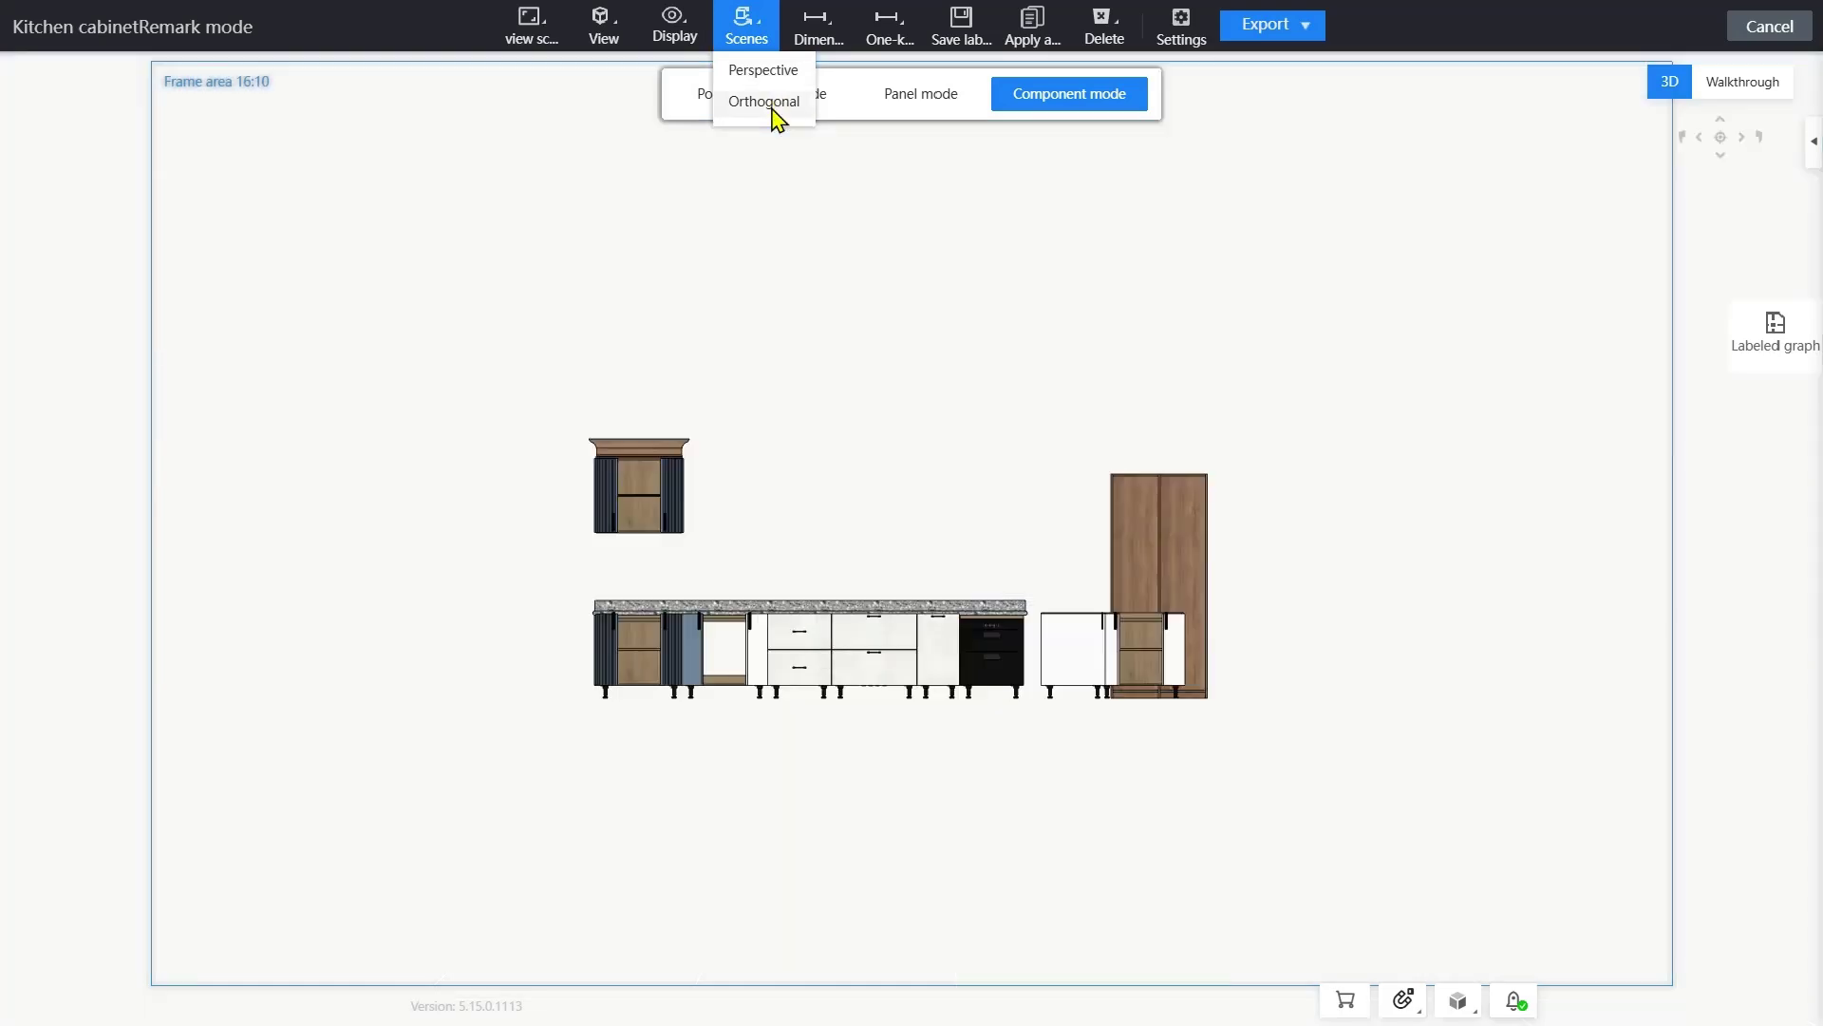
{"action": "left_click", "coordinate": [765, 70]}
- Add part size and part distance dimensions to the hanging cabinet
{"action": "mouse_move", "coordinate": [817, 43]}
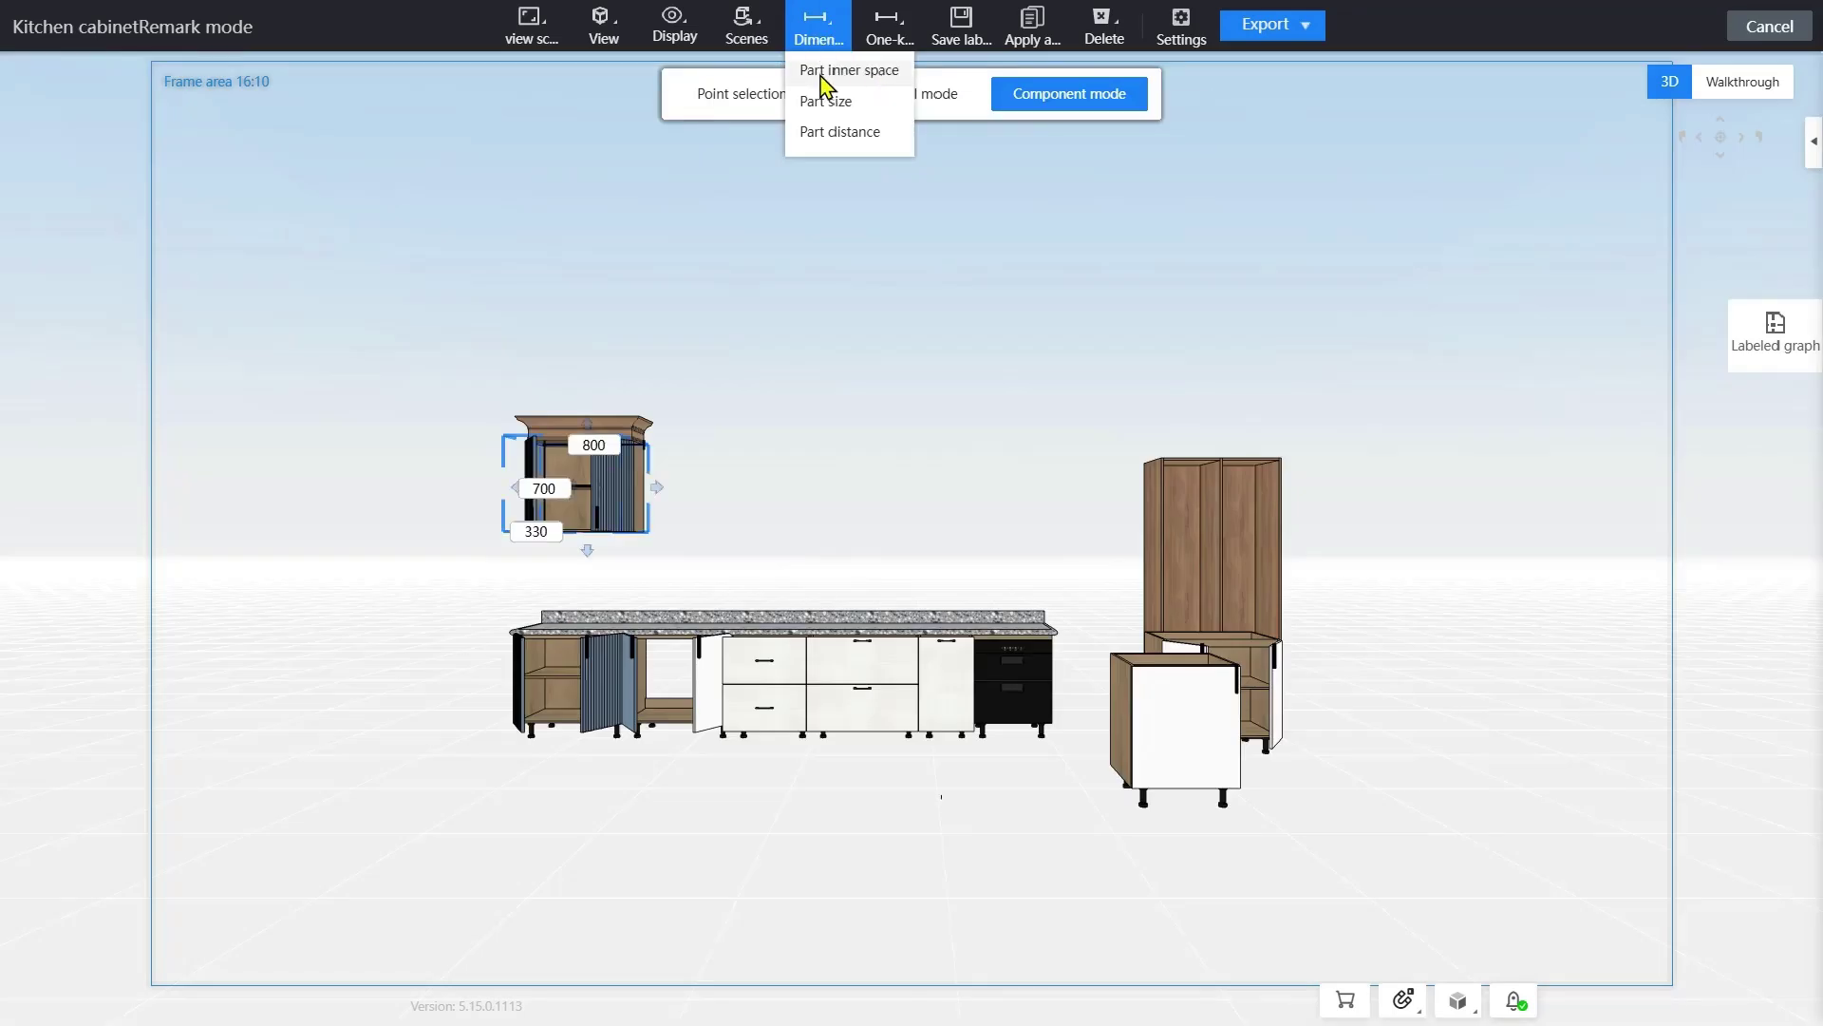
{"action": "left_click", "coordinate": [841, 105]}
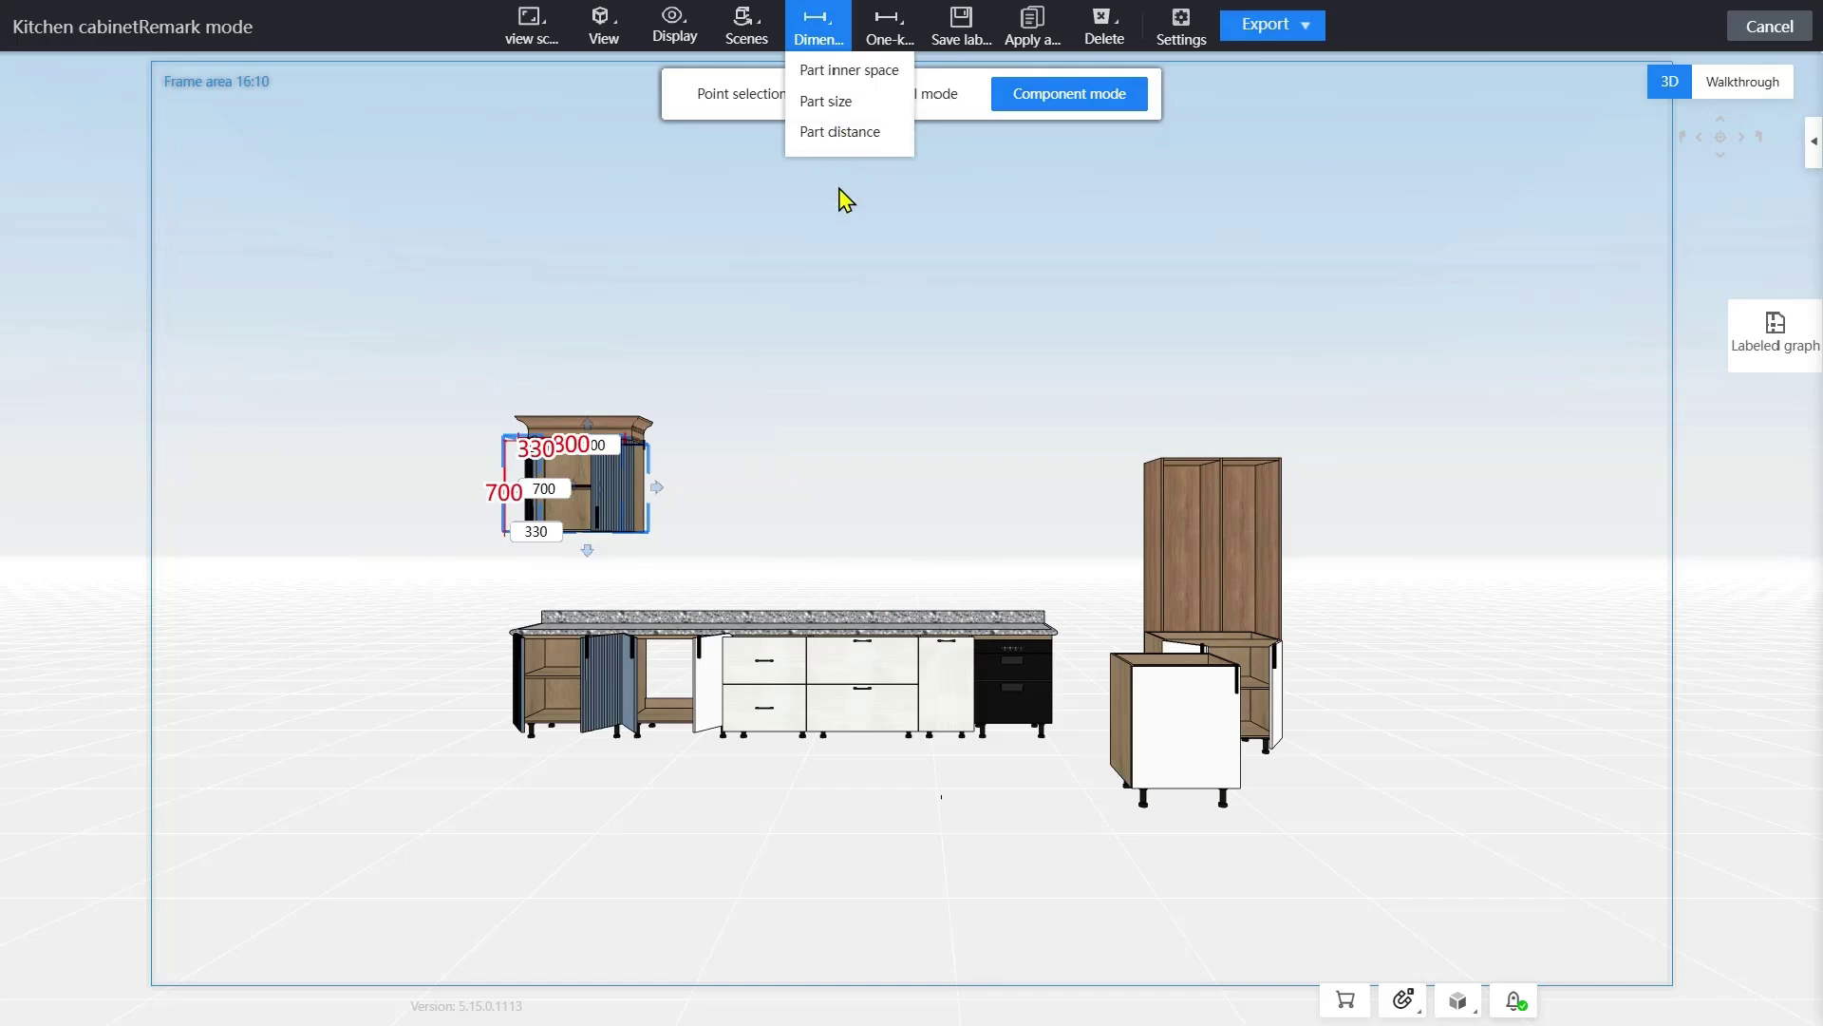
{"action": "left_click", "coordinate": [824, 132]}
- Add part size dimensions to the hanging cabinet and the countertop cabinet run together, and shift the top molding's 403 dimension slightly
{"action": "scroll", "coordinate": [766, 487], "scroll_direction": "up", "scroll_amount": 6}
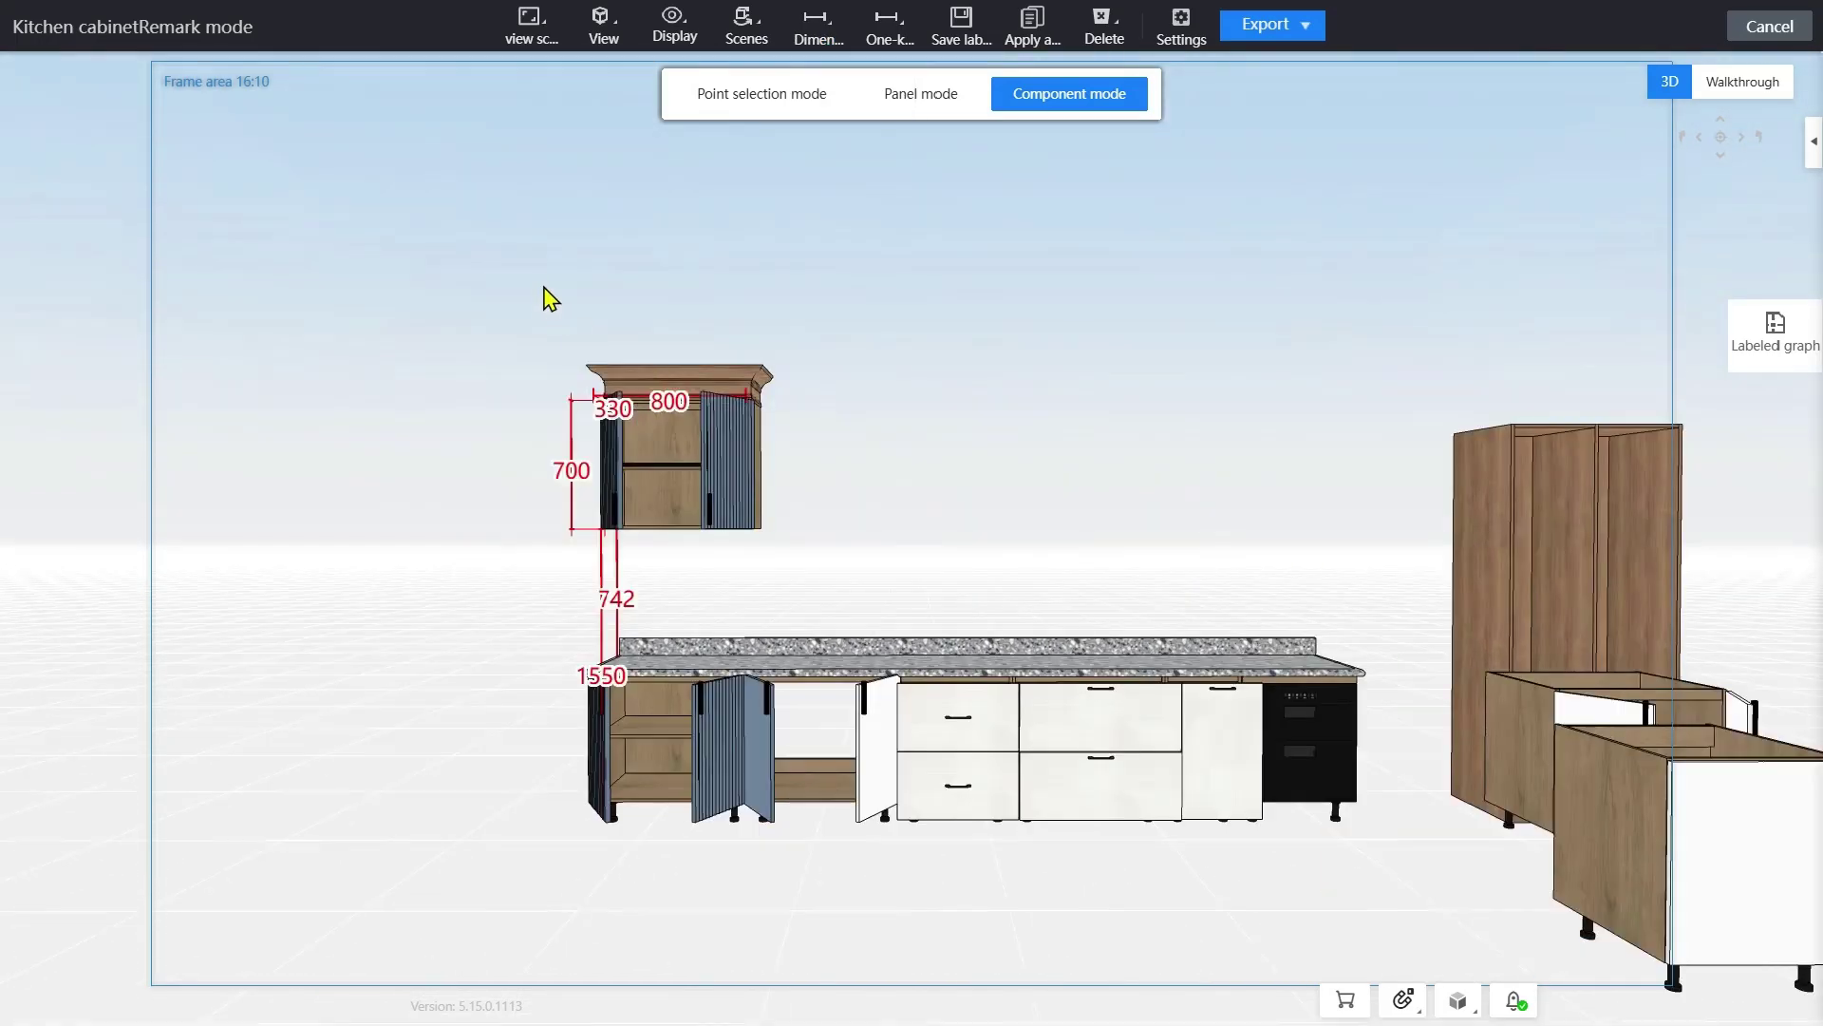
{"action": "left_click_drag", "start_coordinate": [543, 284], "coordinate": [1457, 887]}
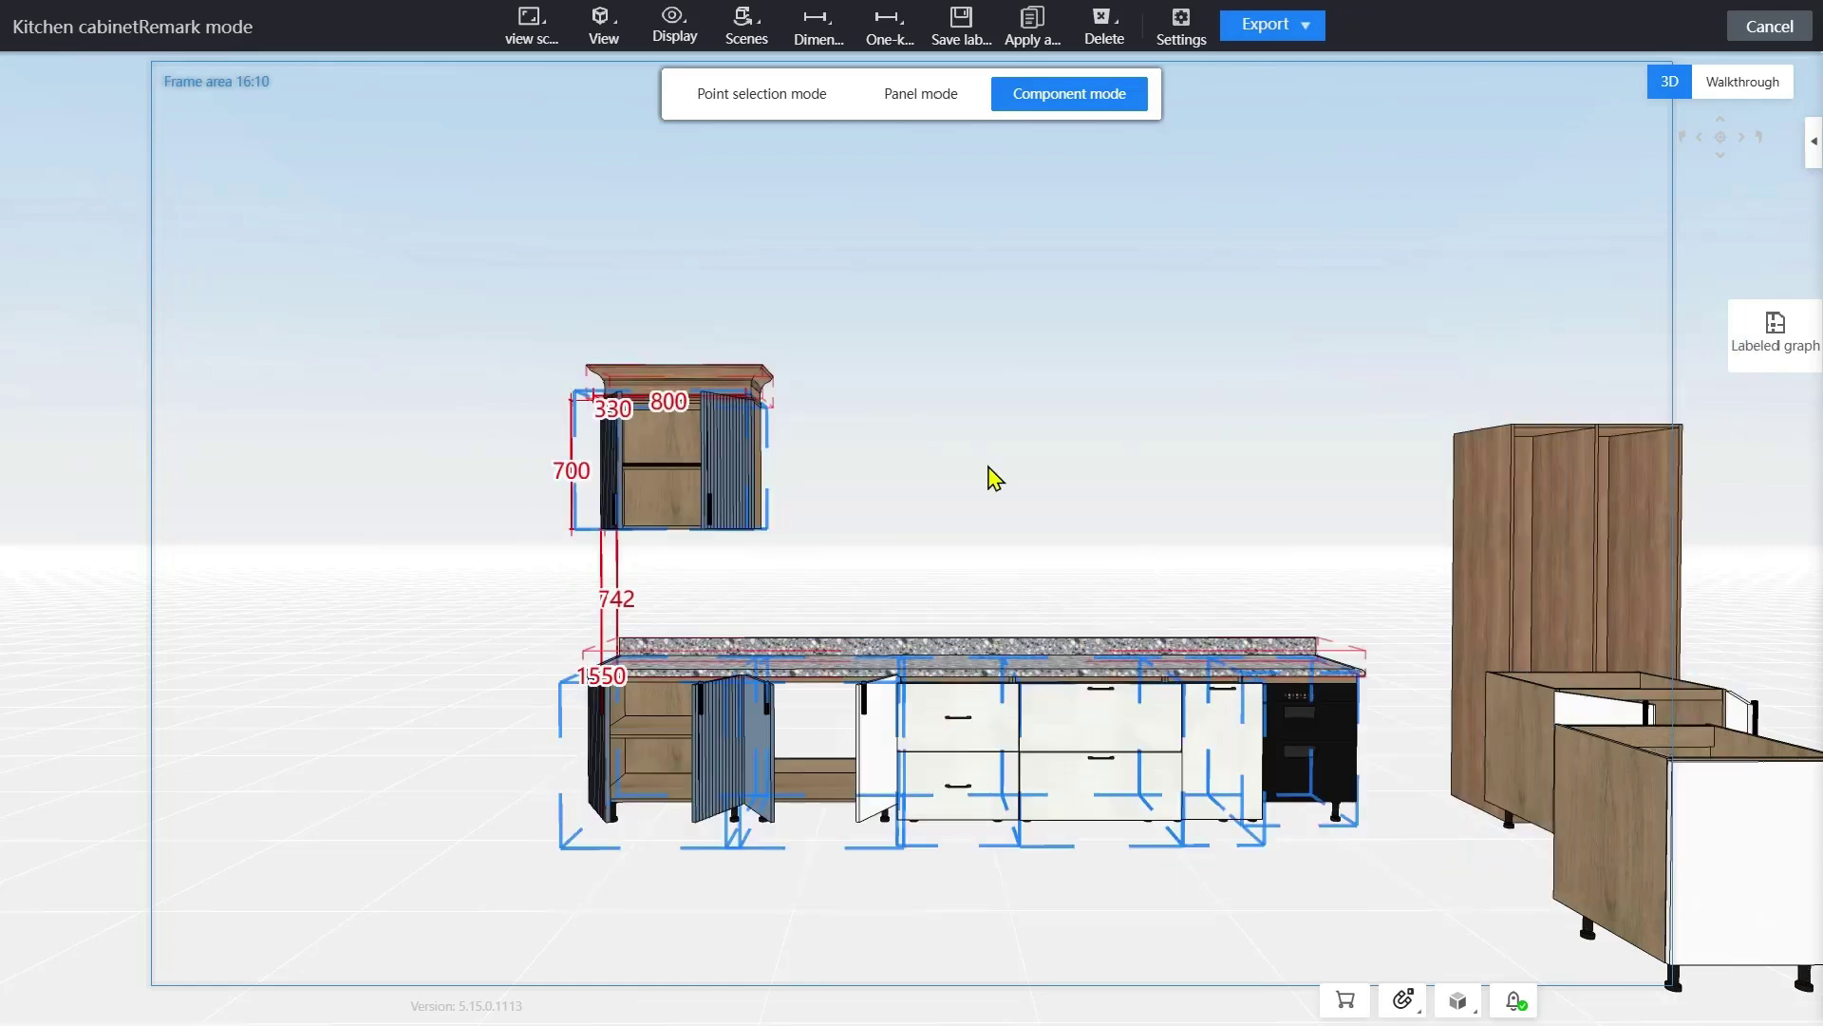
{"action": "left_click", "coordinate": [816, 24]}
{"action": "left_click", "coordinate": [847, 104]}
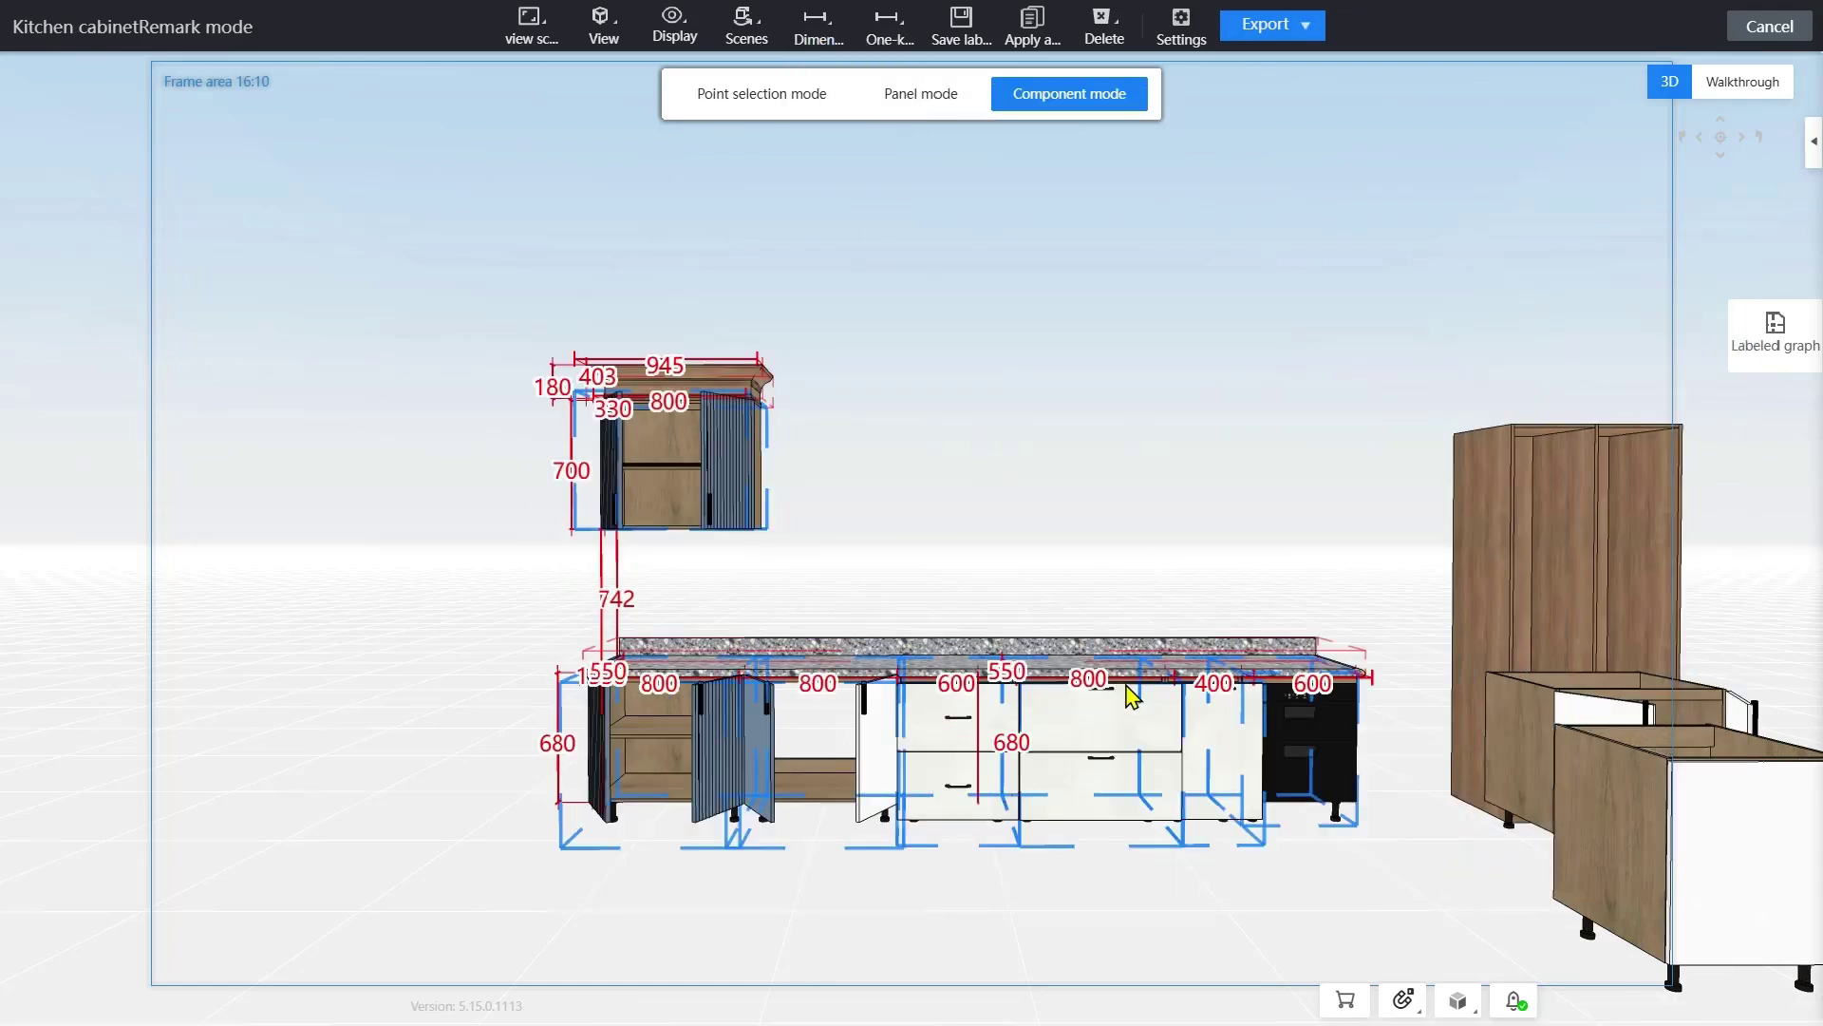
{"action": "mouse_move", "coordinate": [589, 385]}
{"action": "left_mouse_down"}
{"action": "mouse_move", "coordinate": [420, 374]}
{"action": "mouse_move", "coordinate": [609, 388]}
{"action": "left_mouse_up"}
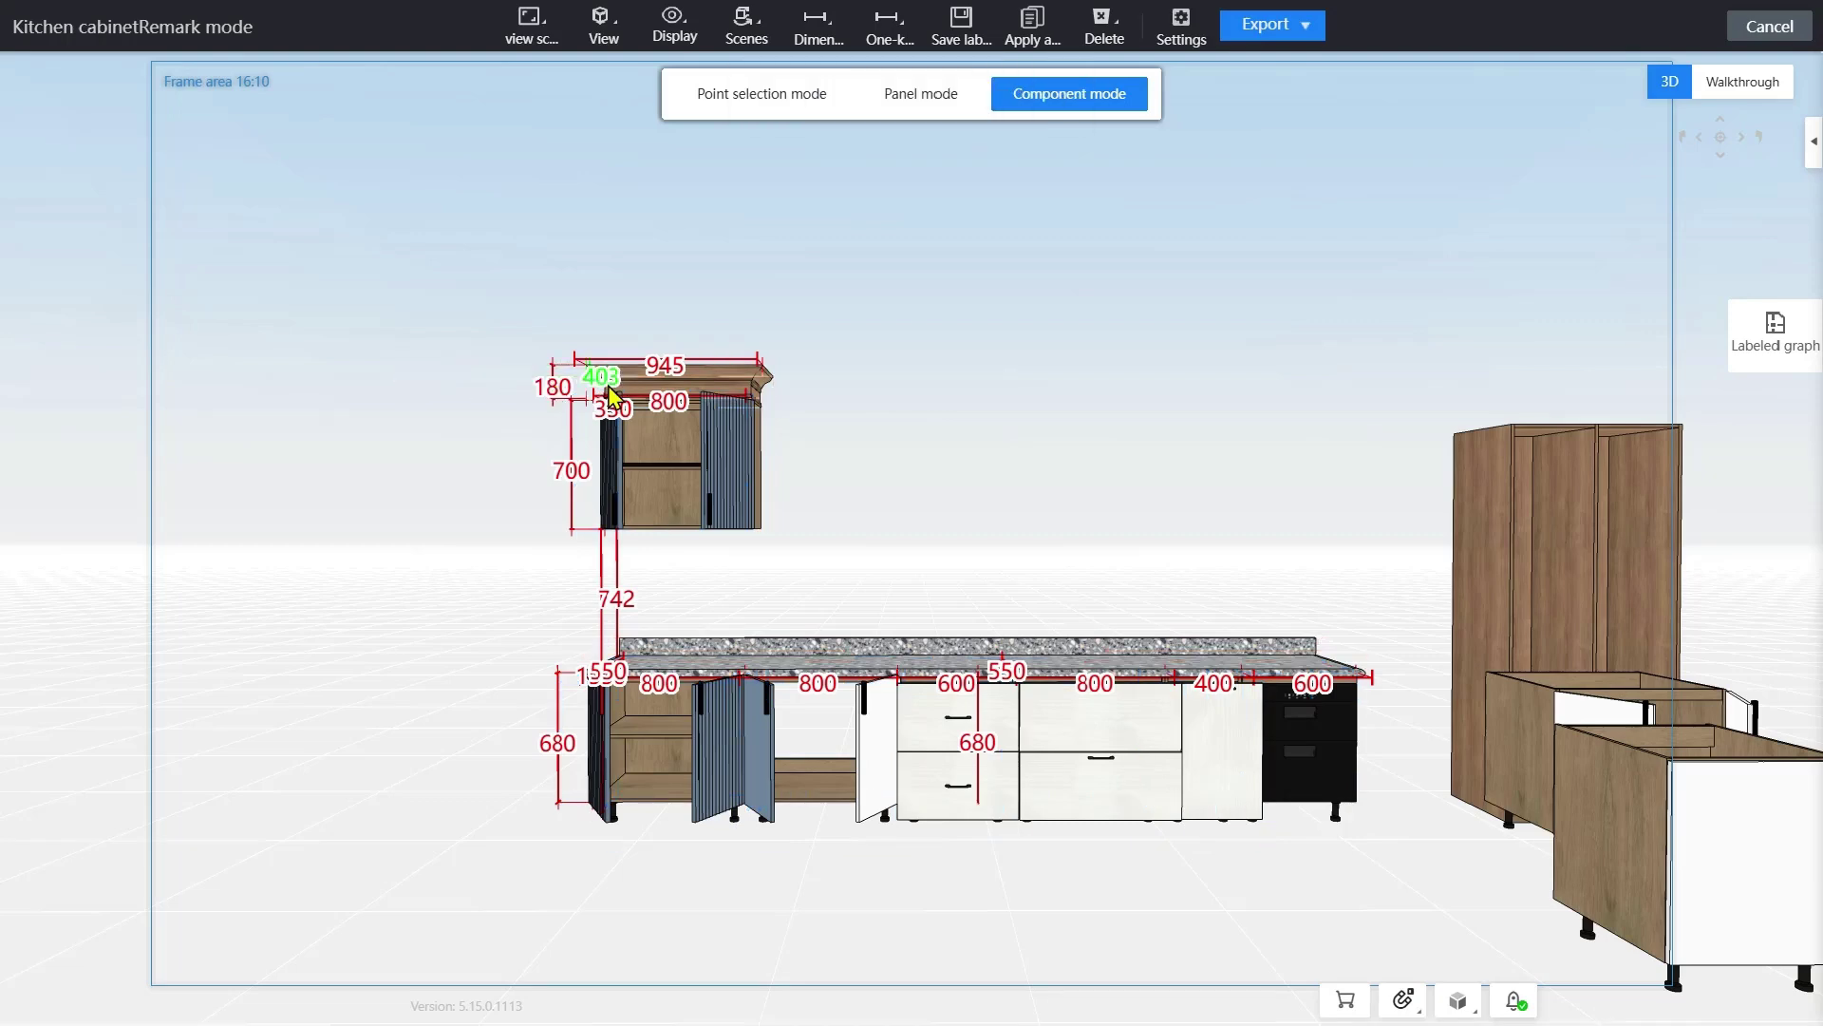
- Delete the 403, 945 and 180 dimensions around the hanging cabinet's top molding
{"action": "key", "text": "Delete"}
{"action": "left_click", "coordinate": [666, 364]}
{"action": "key", "text": "Delete"}
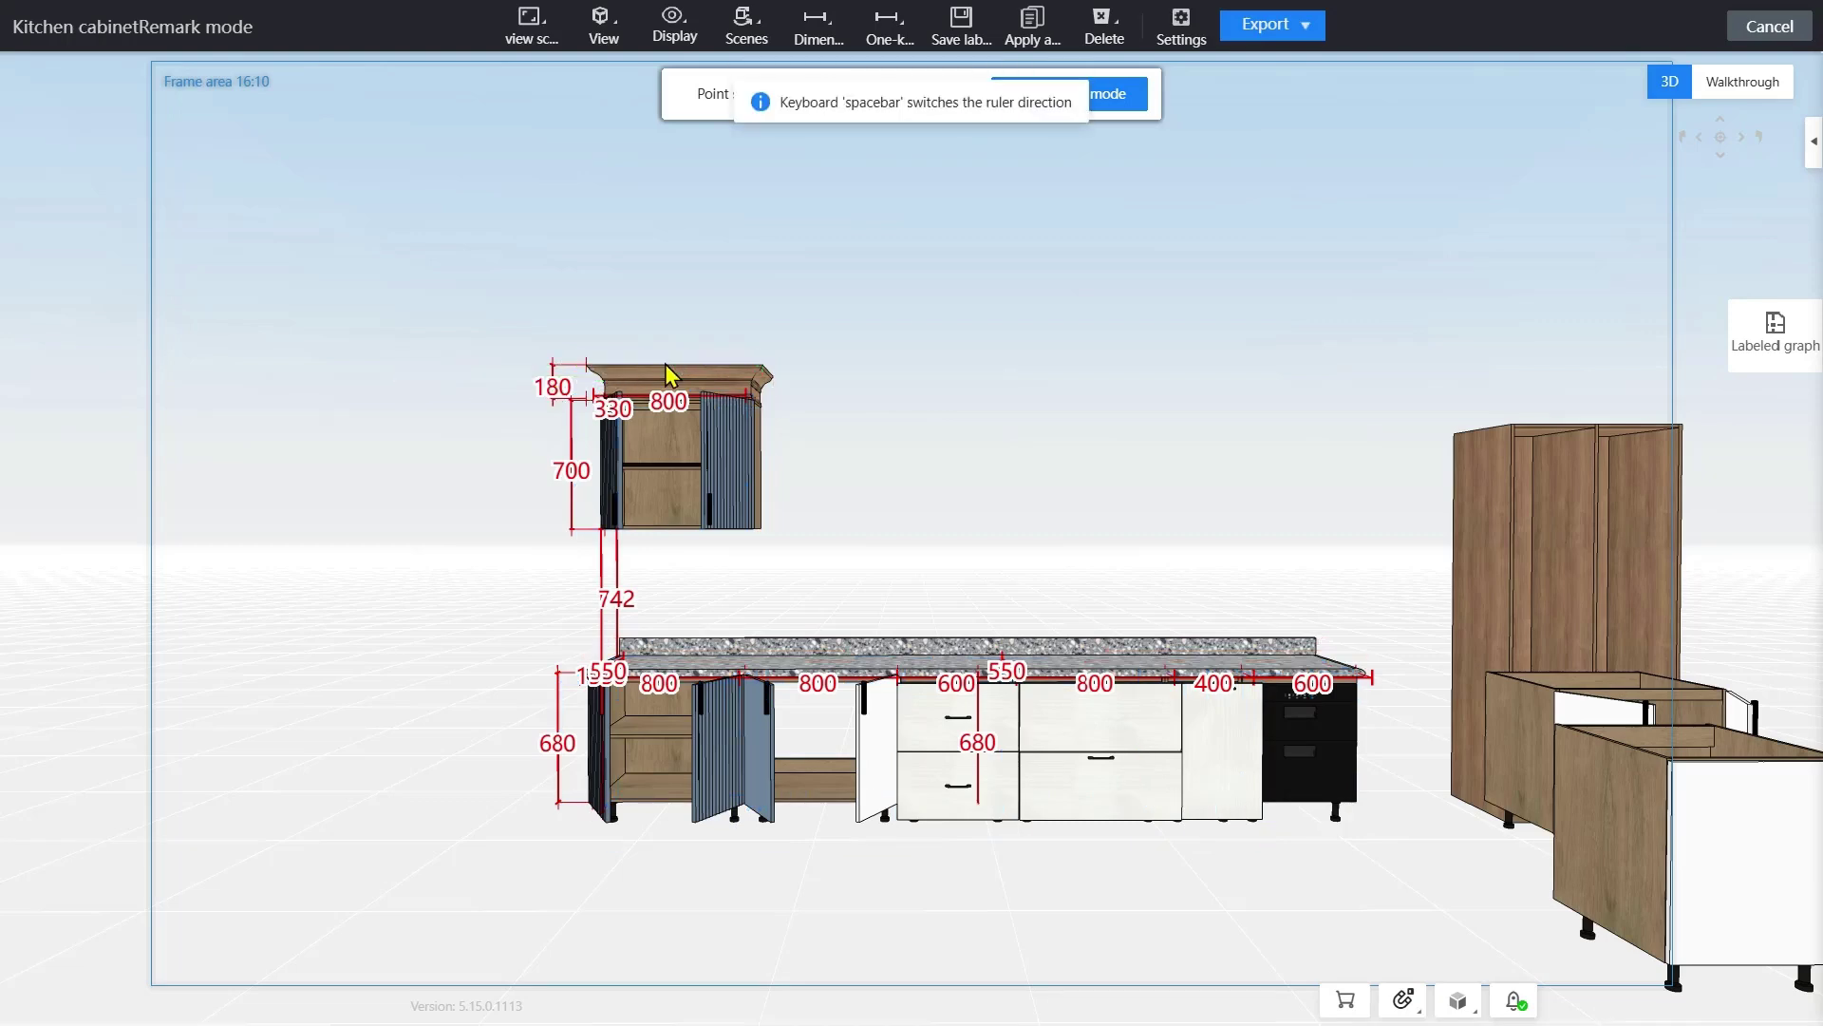
{"action": "left_click", "coordinate": [551, 388]}
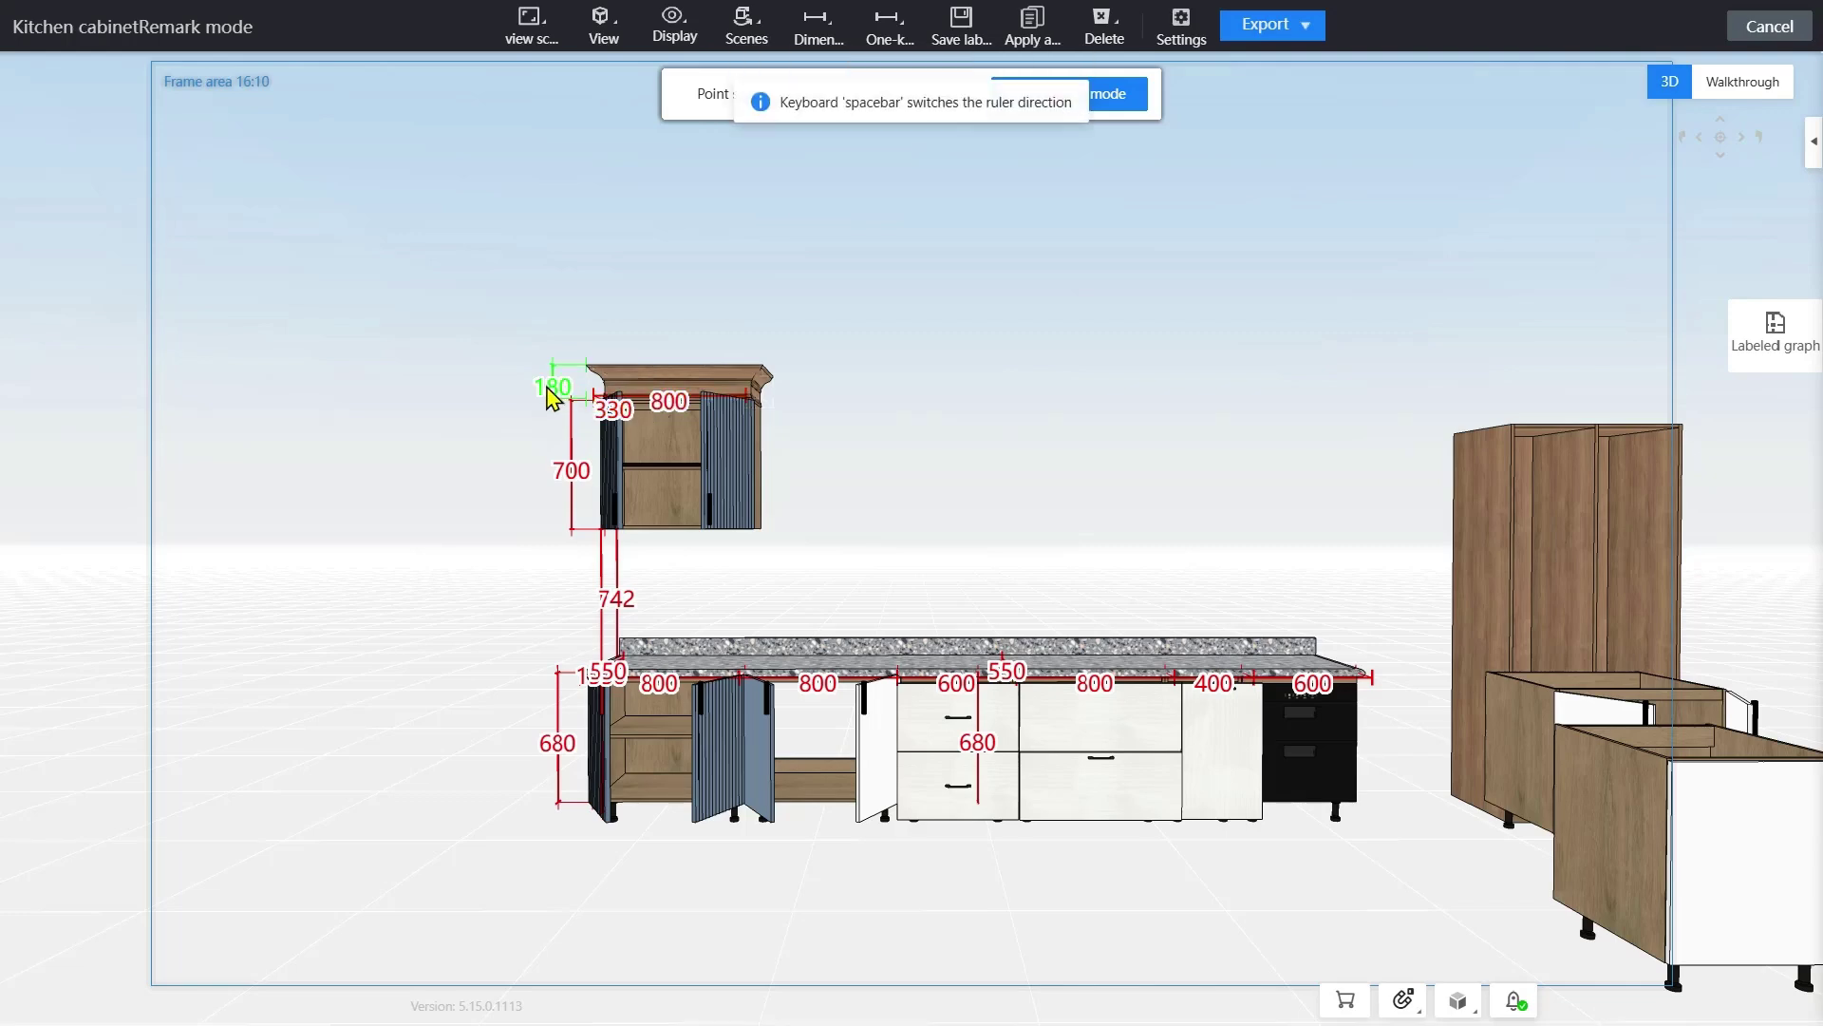
{"action": "key", "text": "Delete"}
- Move the hanging cabinet's 330 depth dimension and the 1550 height dimension outward, clear of the cabinets
{"action": "left_click", "coordinate": [612, 416]}
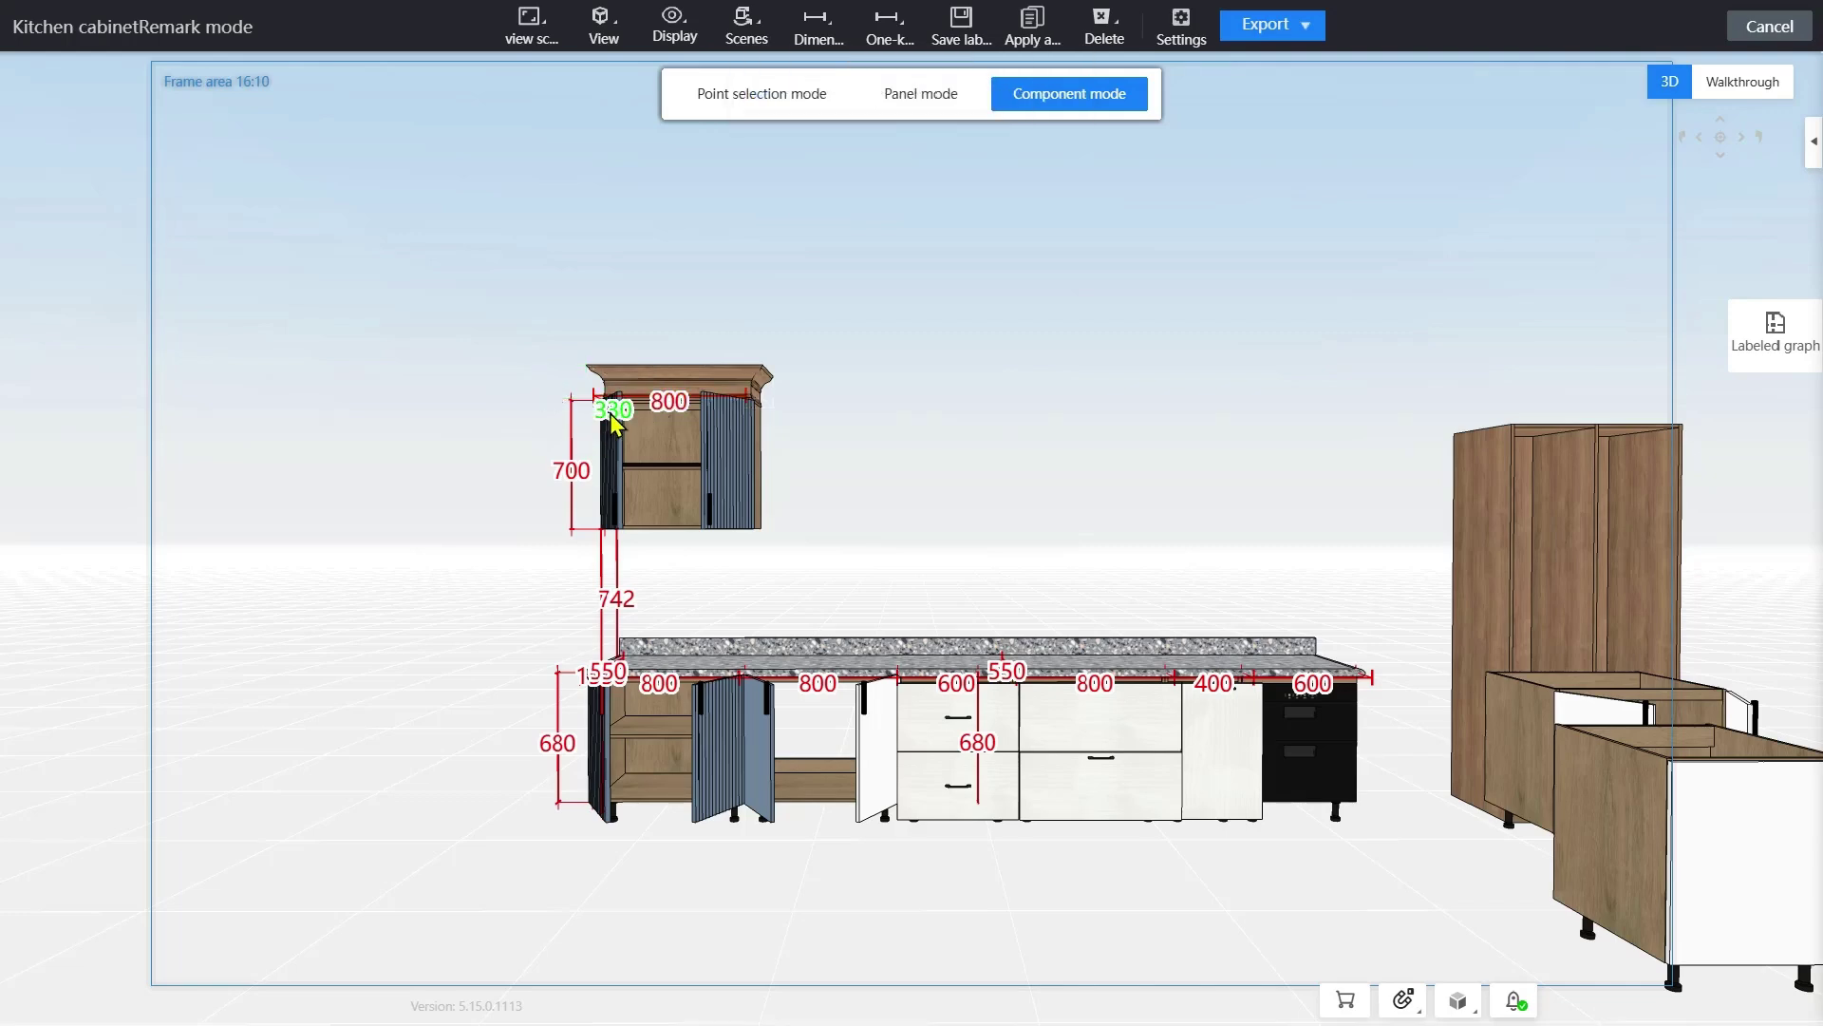
{"action": "left_click_drag", "start_coordinate": [611, 416], "coordinate": [562, 422]}
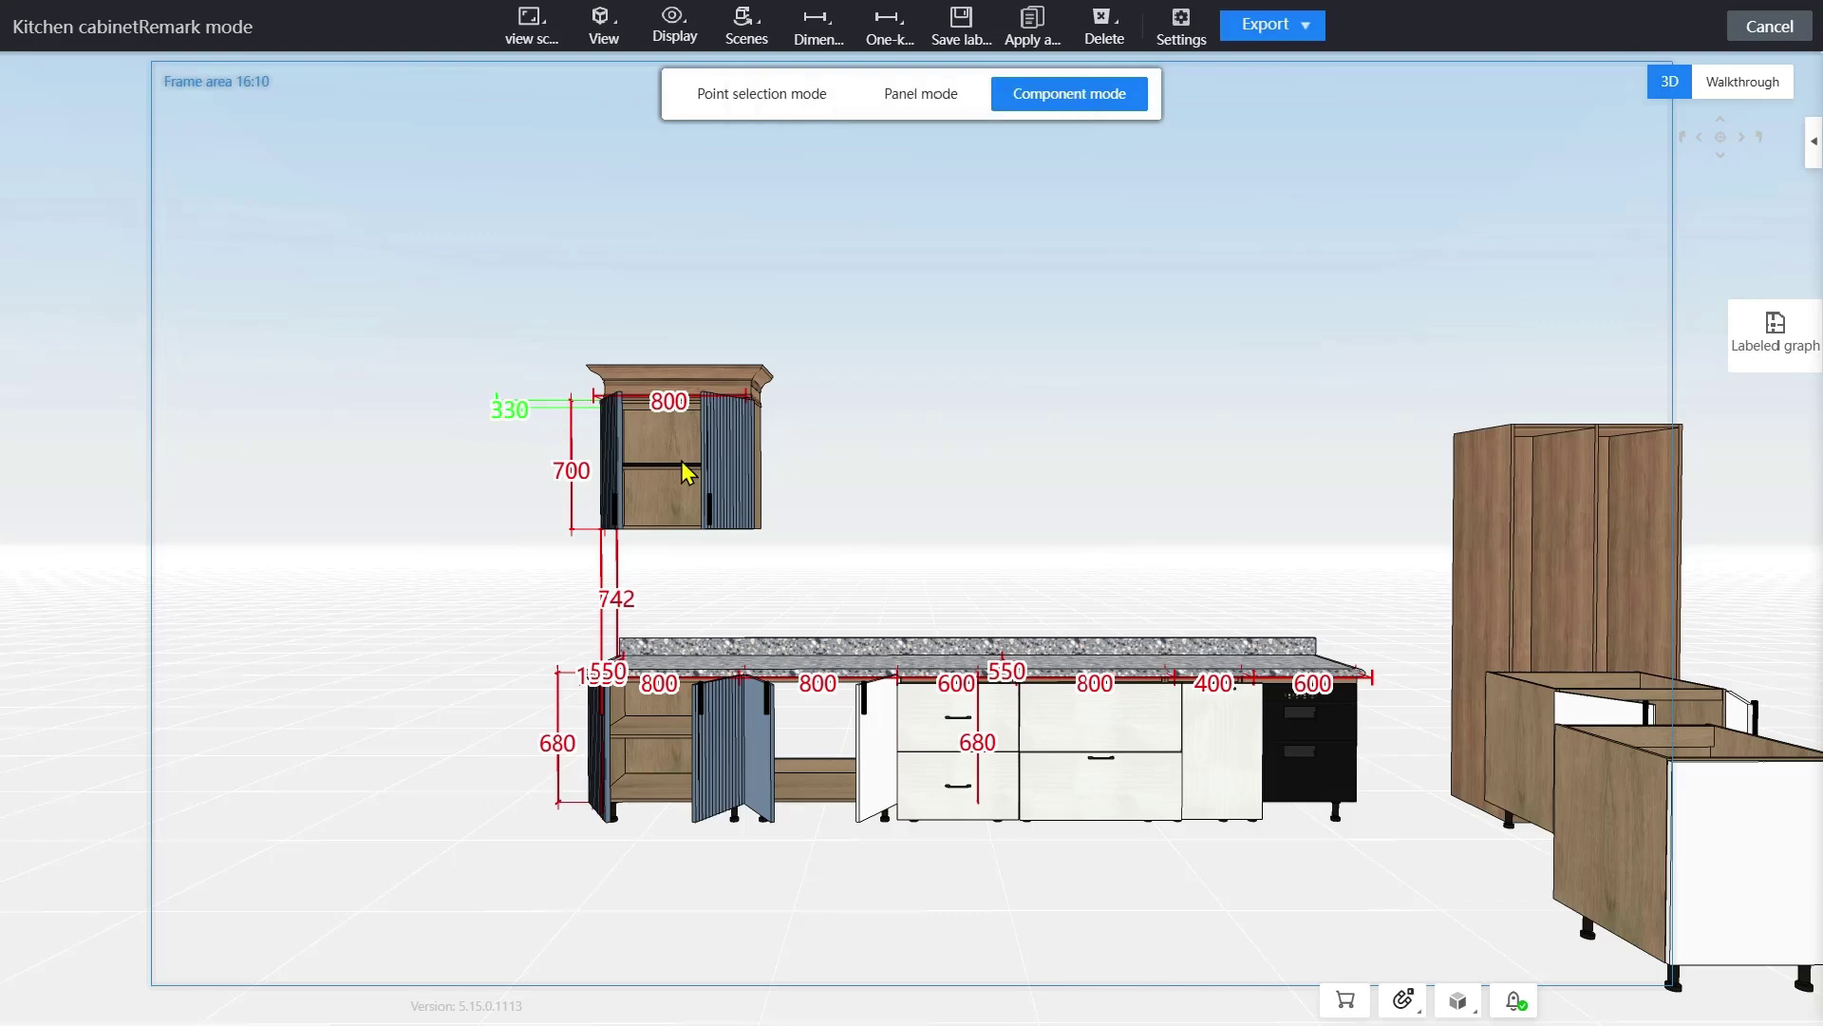
{"action": "left_click", "coordinate": [672, 717]}
- Try the Lines interior, Colored internal annotations and Color diagram one-key remarks, and return to Lines interior
{"action": "left_click", "coordinate": [893, 40]}
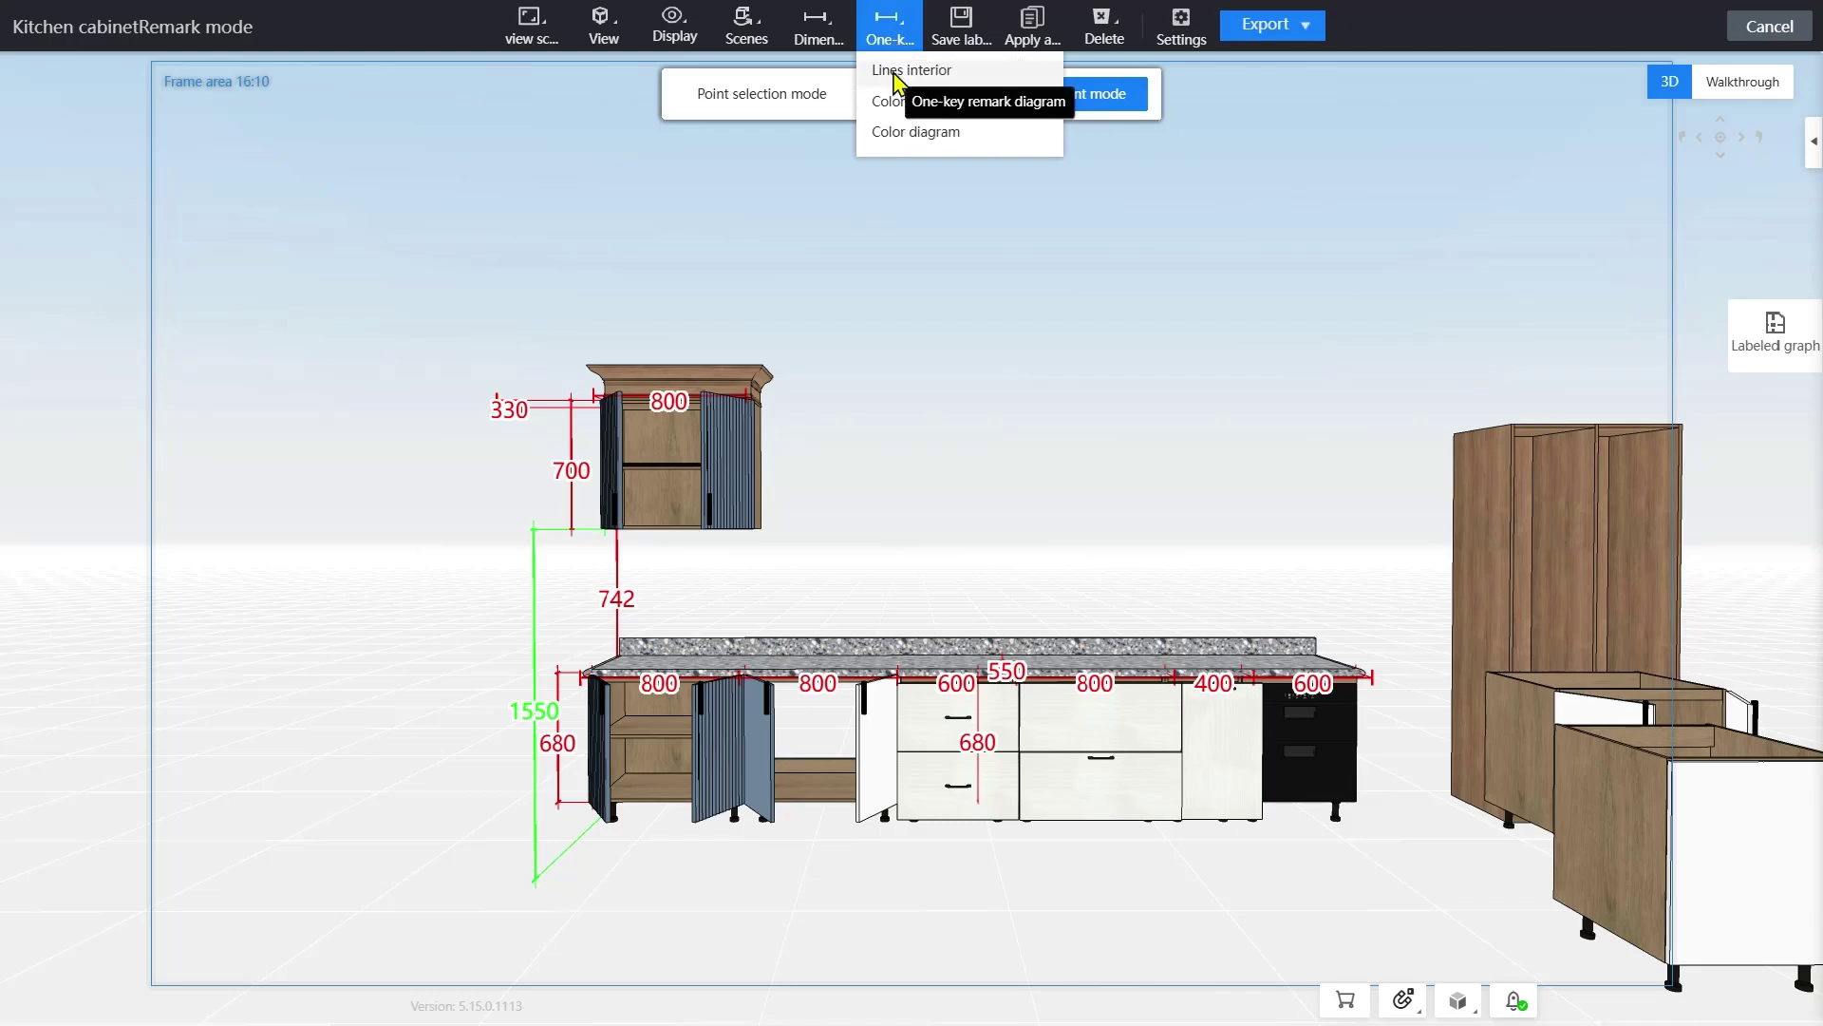
{"action": "left_click", "coordinate": [895, 71]}
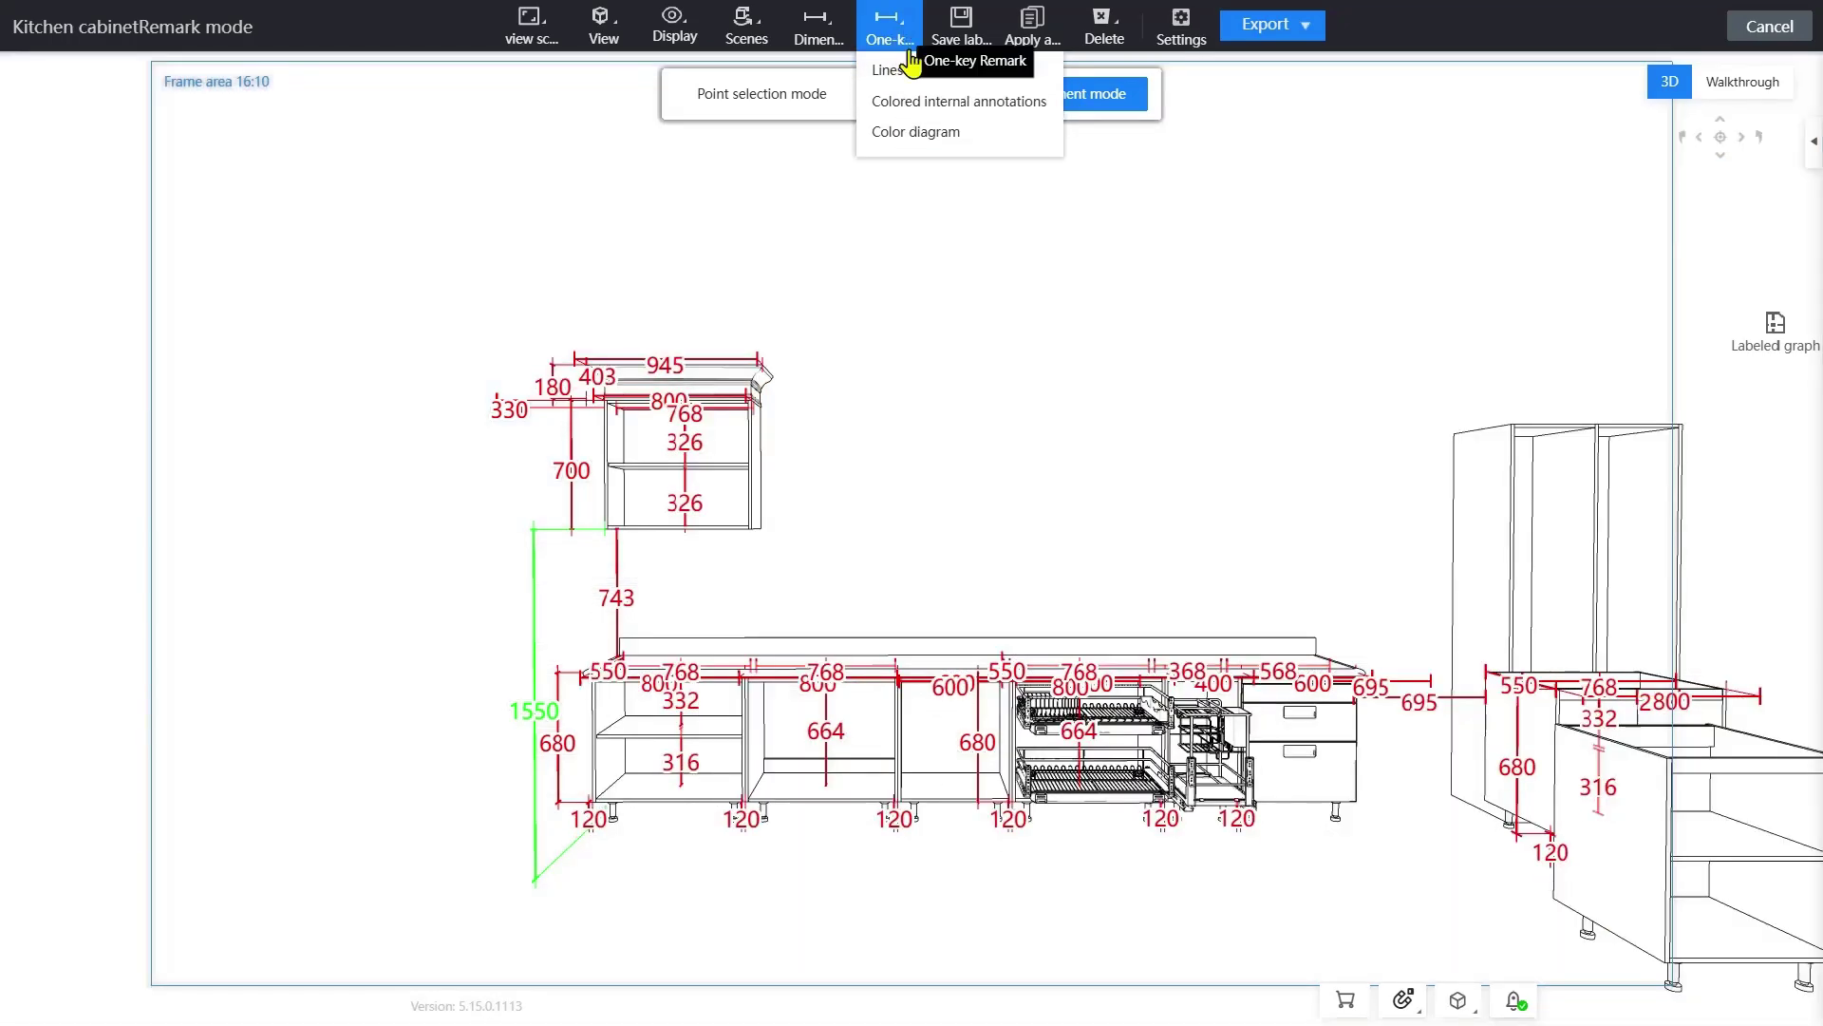
{"action": "left_click", "coordinate": [930, 111]}
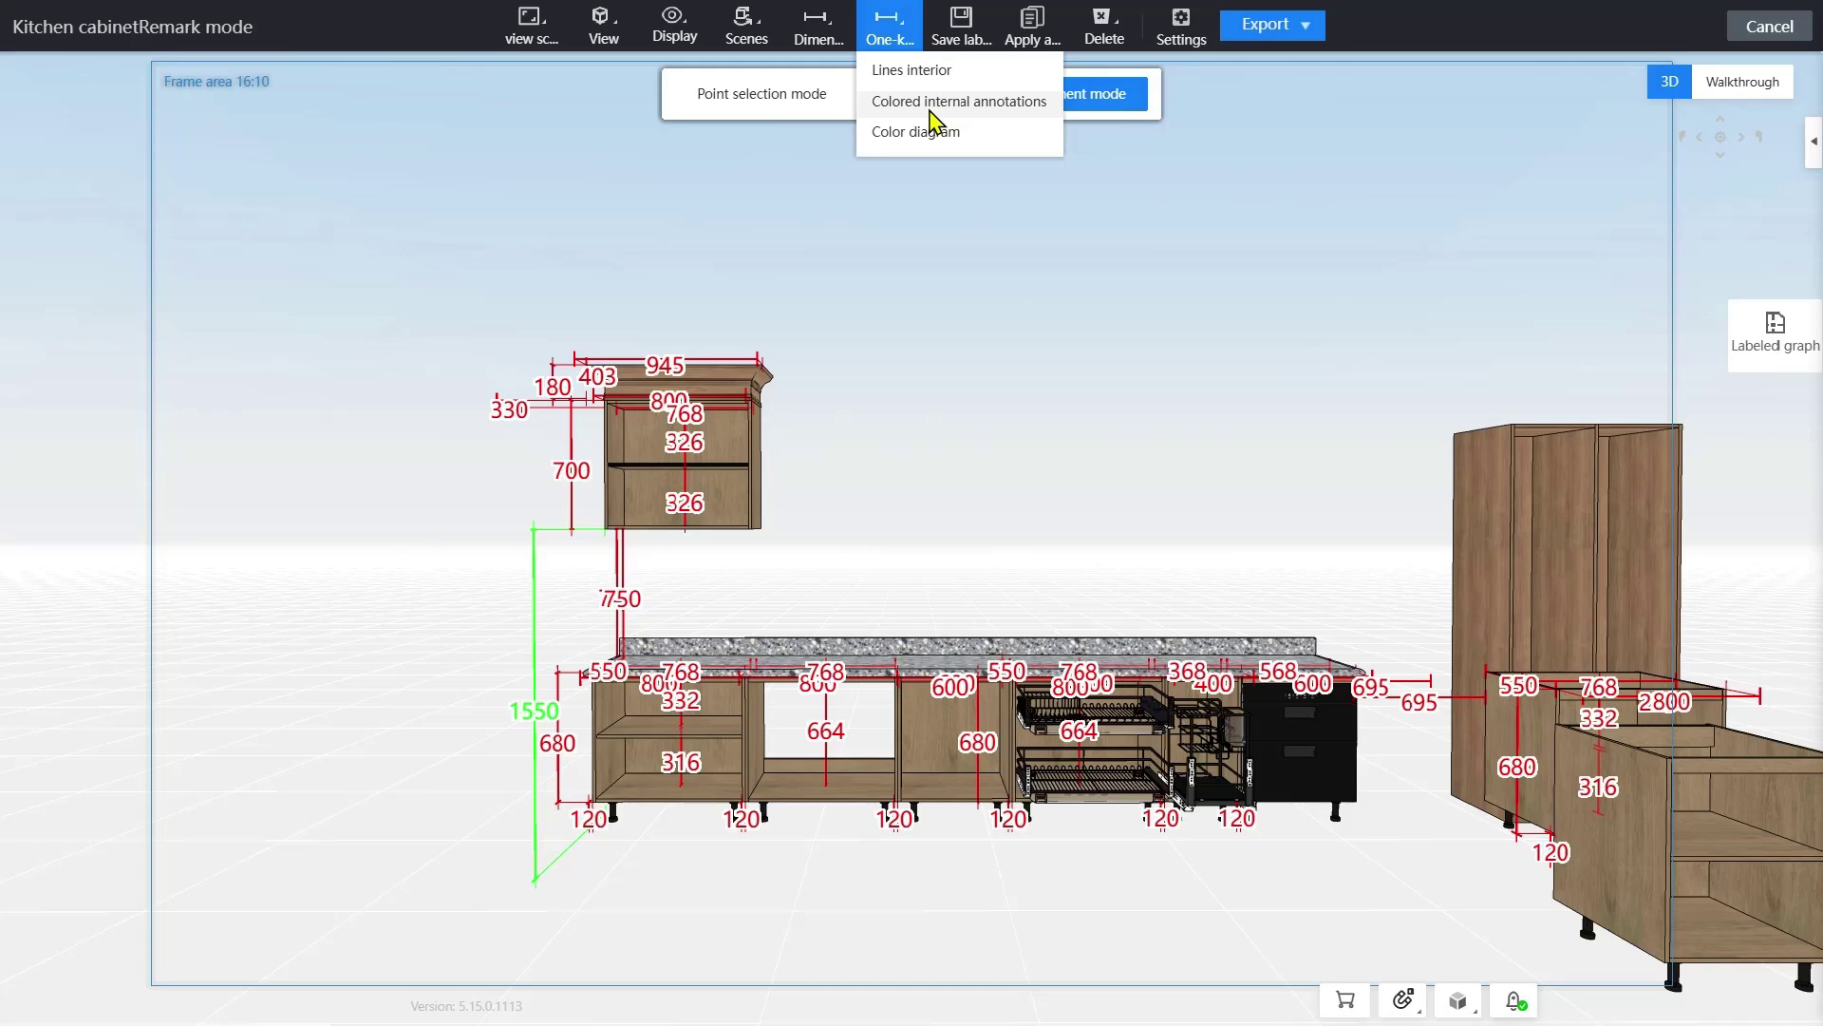
{"action": "left_click", "coordinate": [935, 135]}
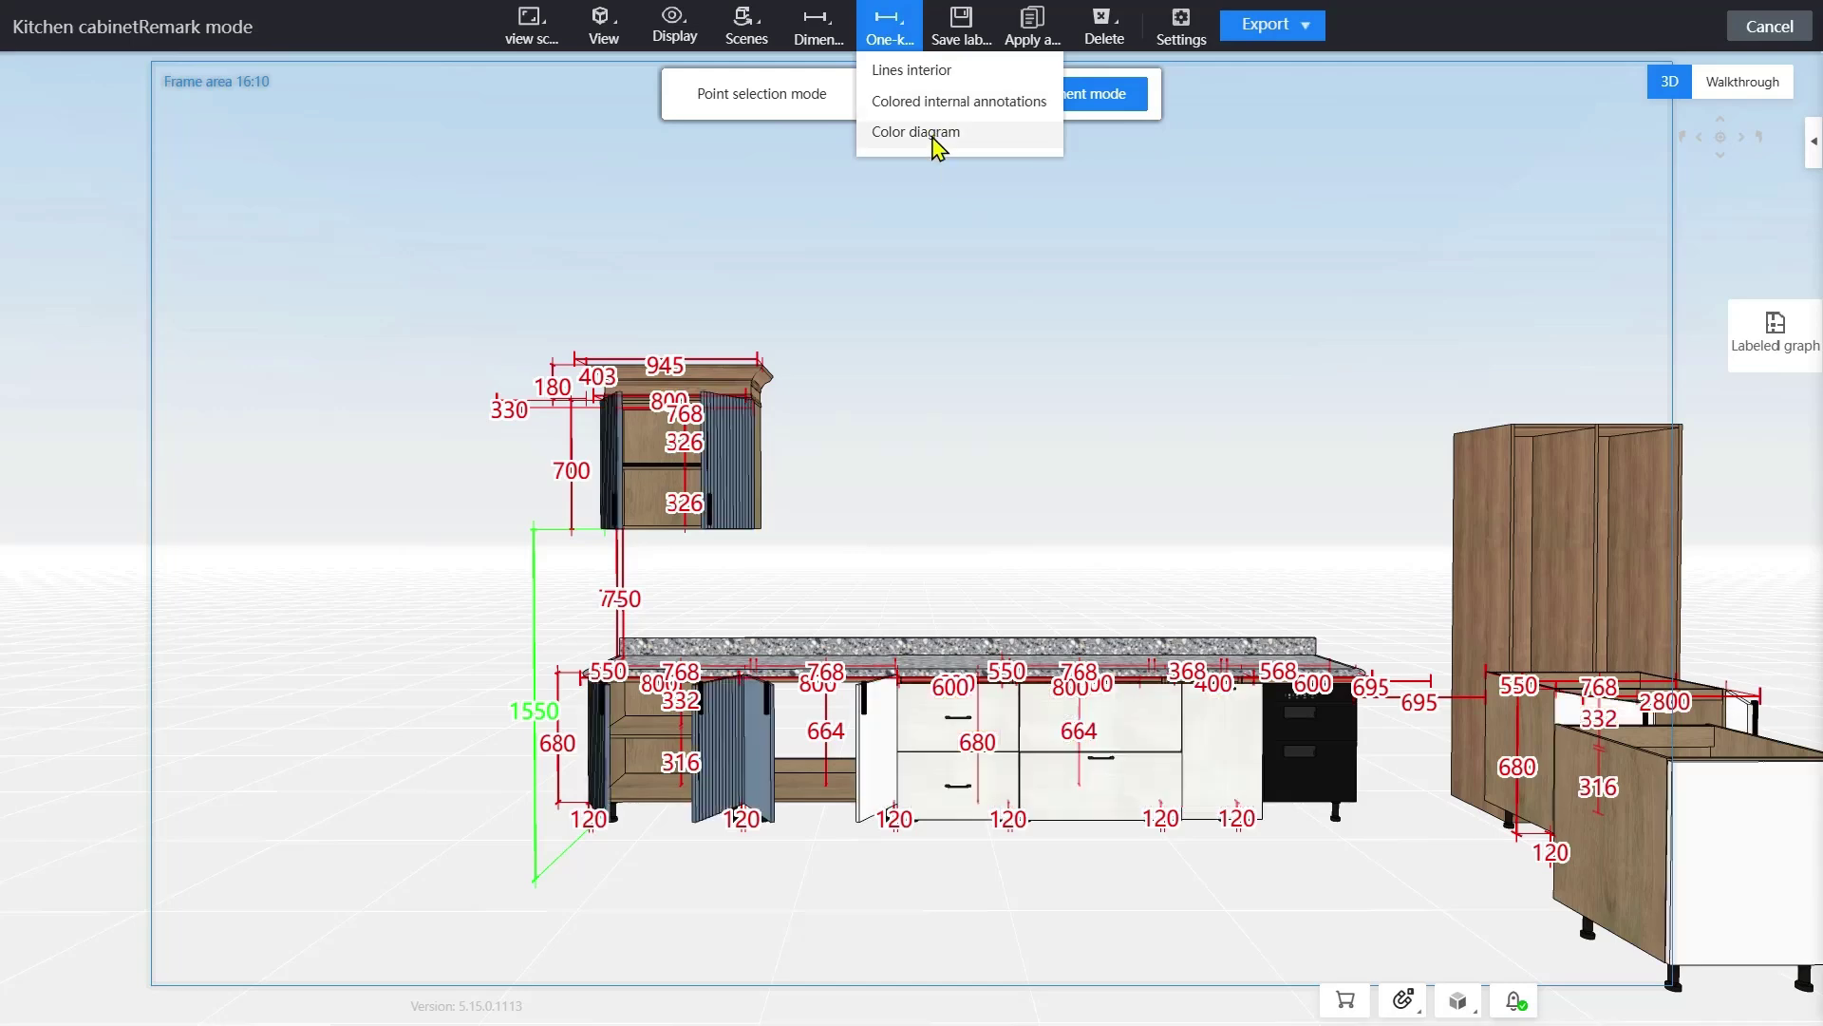
{"action": "left_click", "coordinate": [940, 76]}
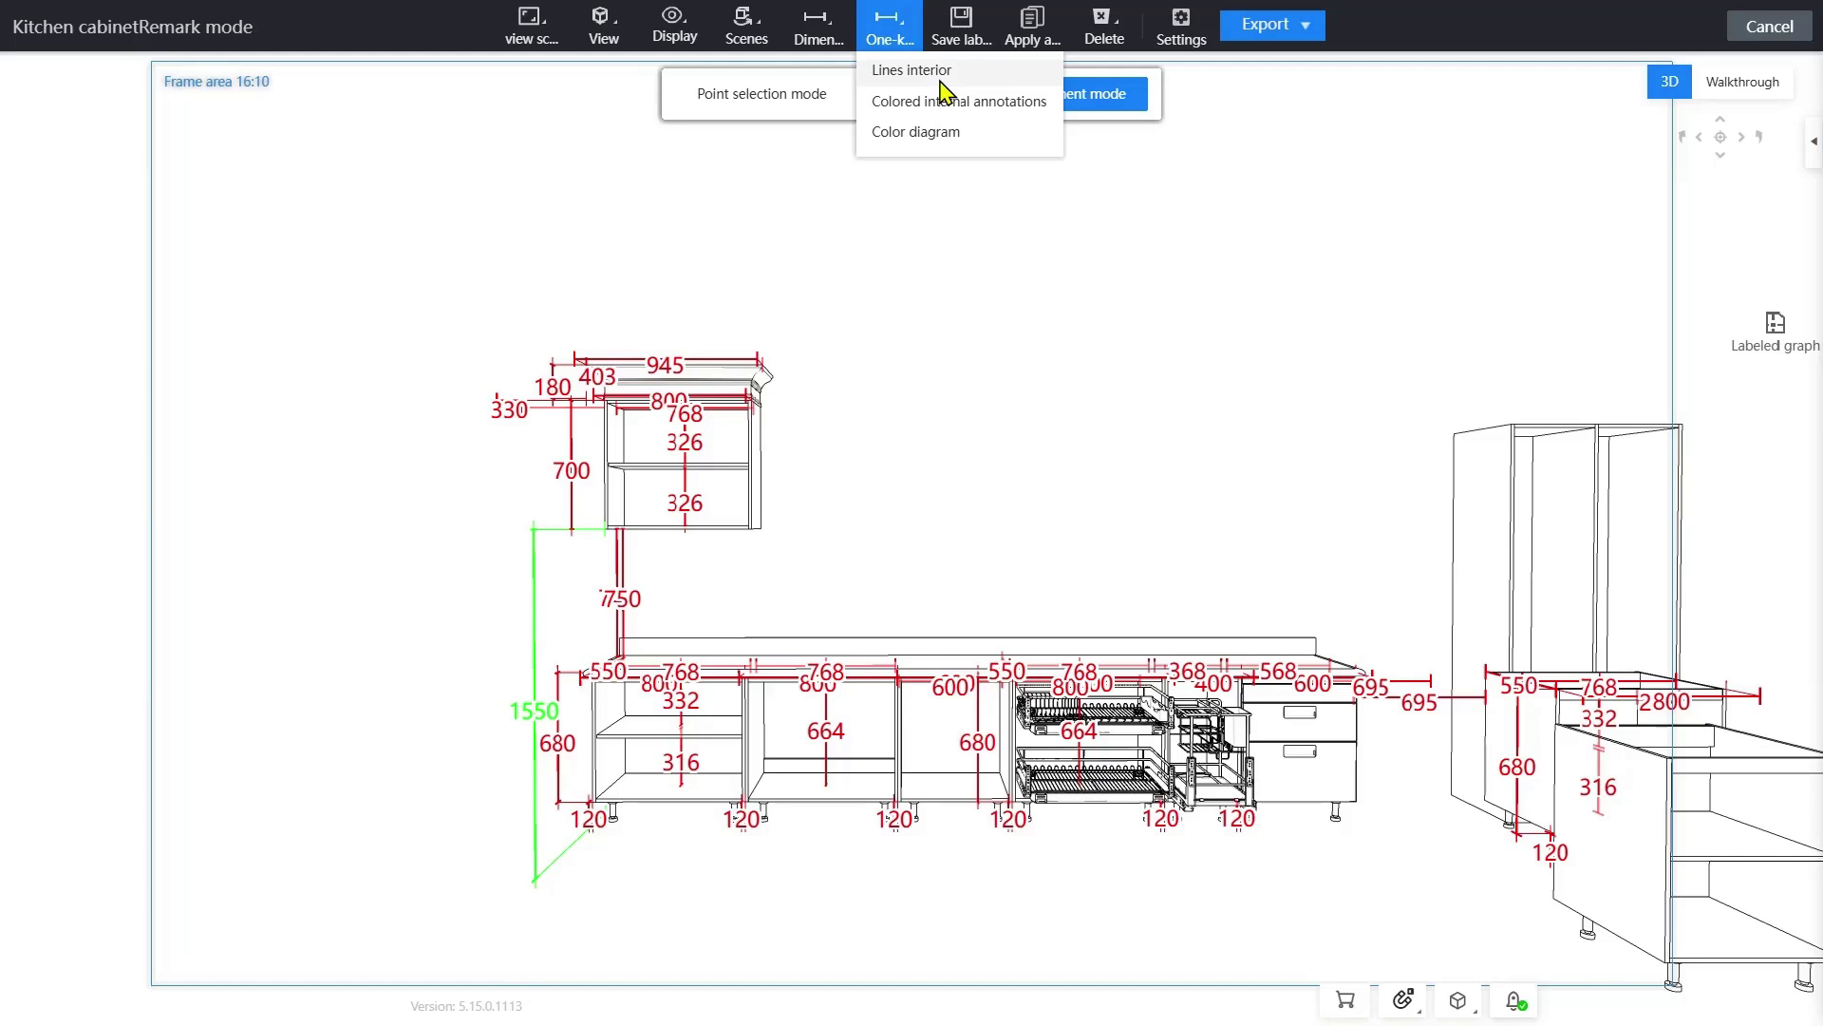
- Review the drawing parameters in the output settings, including label spacing, font size and color, and close them
{"action": "mouse_move", "coordinate": [1115, 36]}
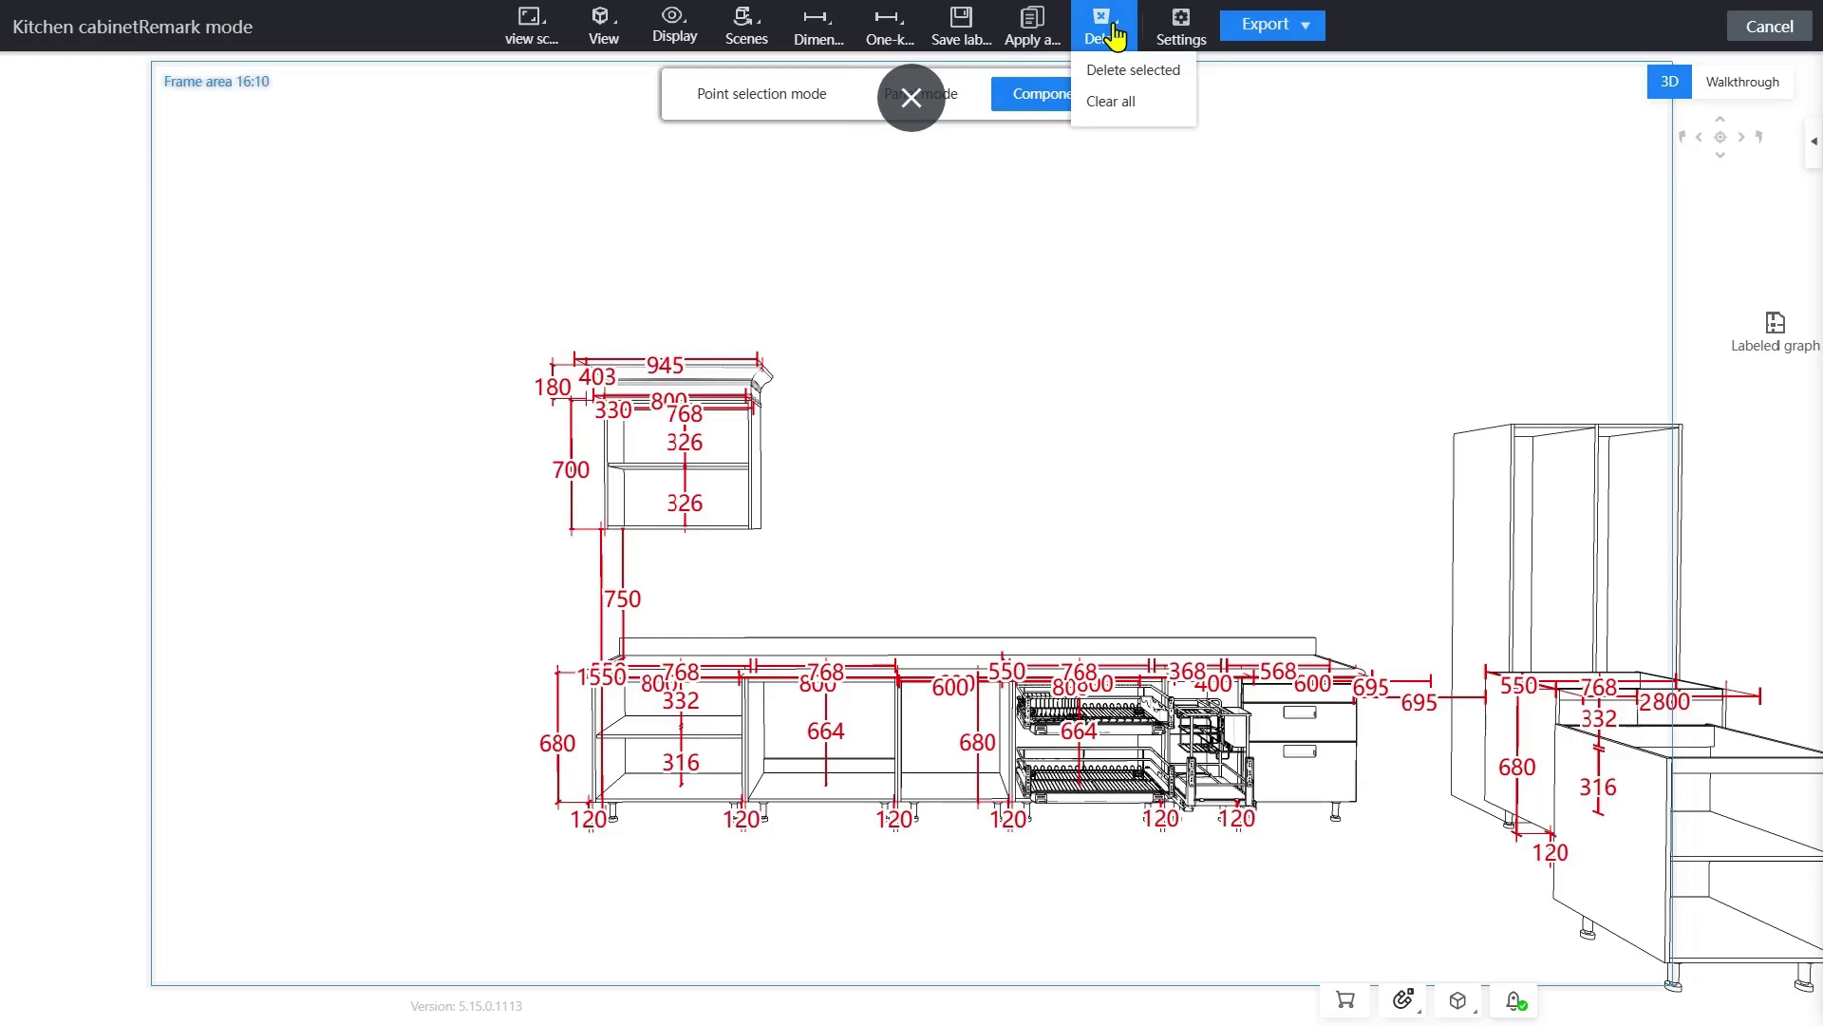
{"action": "left_click", "coordinate": [1199, 33]}
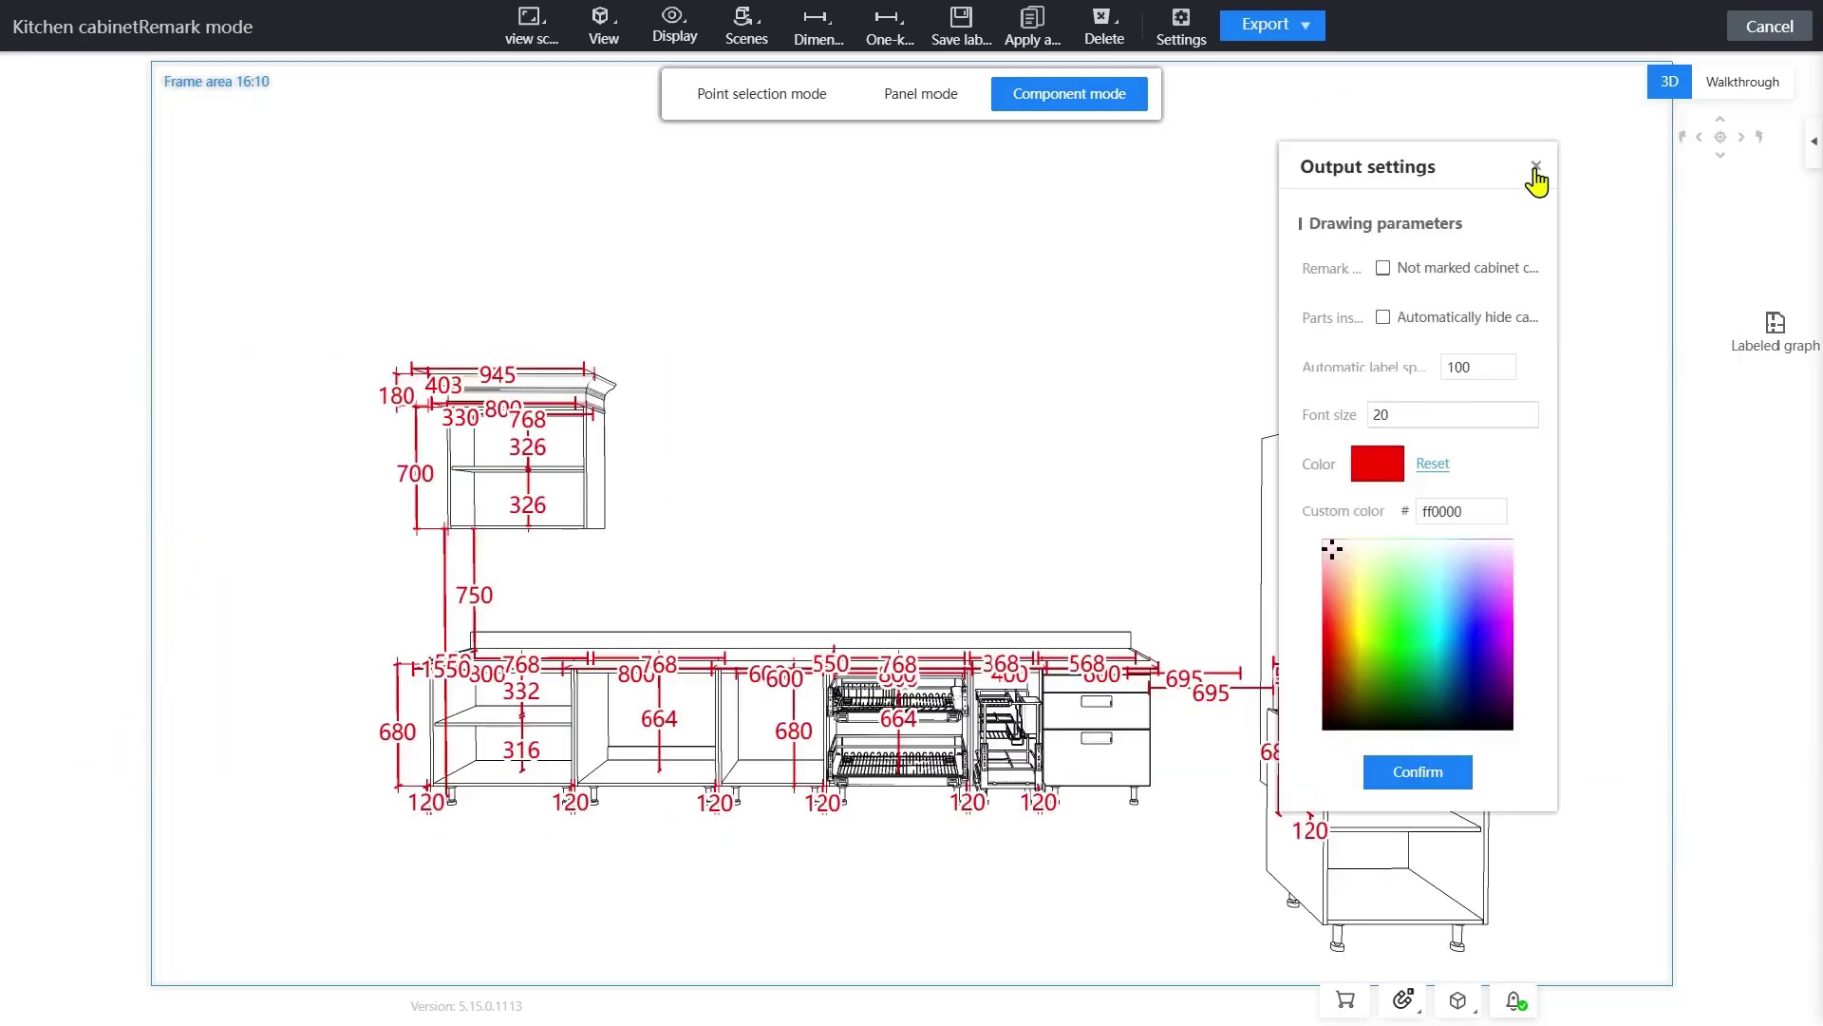
{"action": "left_click", "coordinate": [1536, 169]}
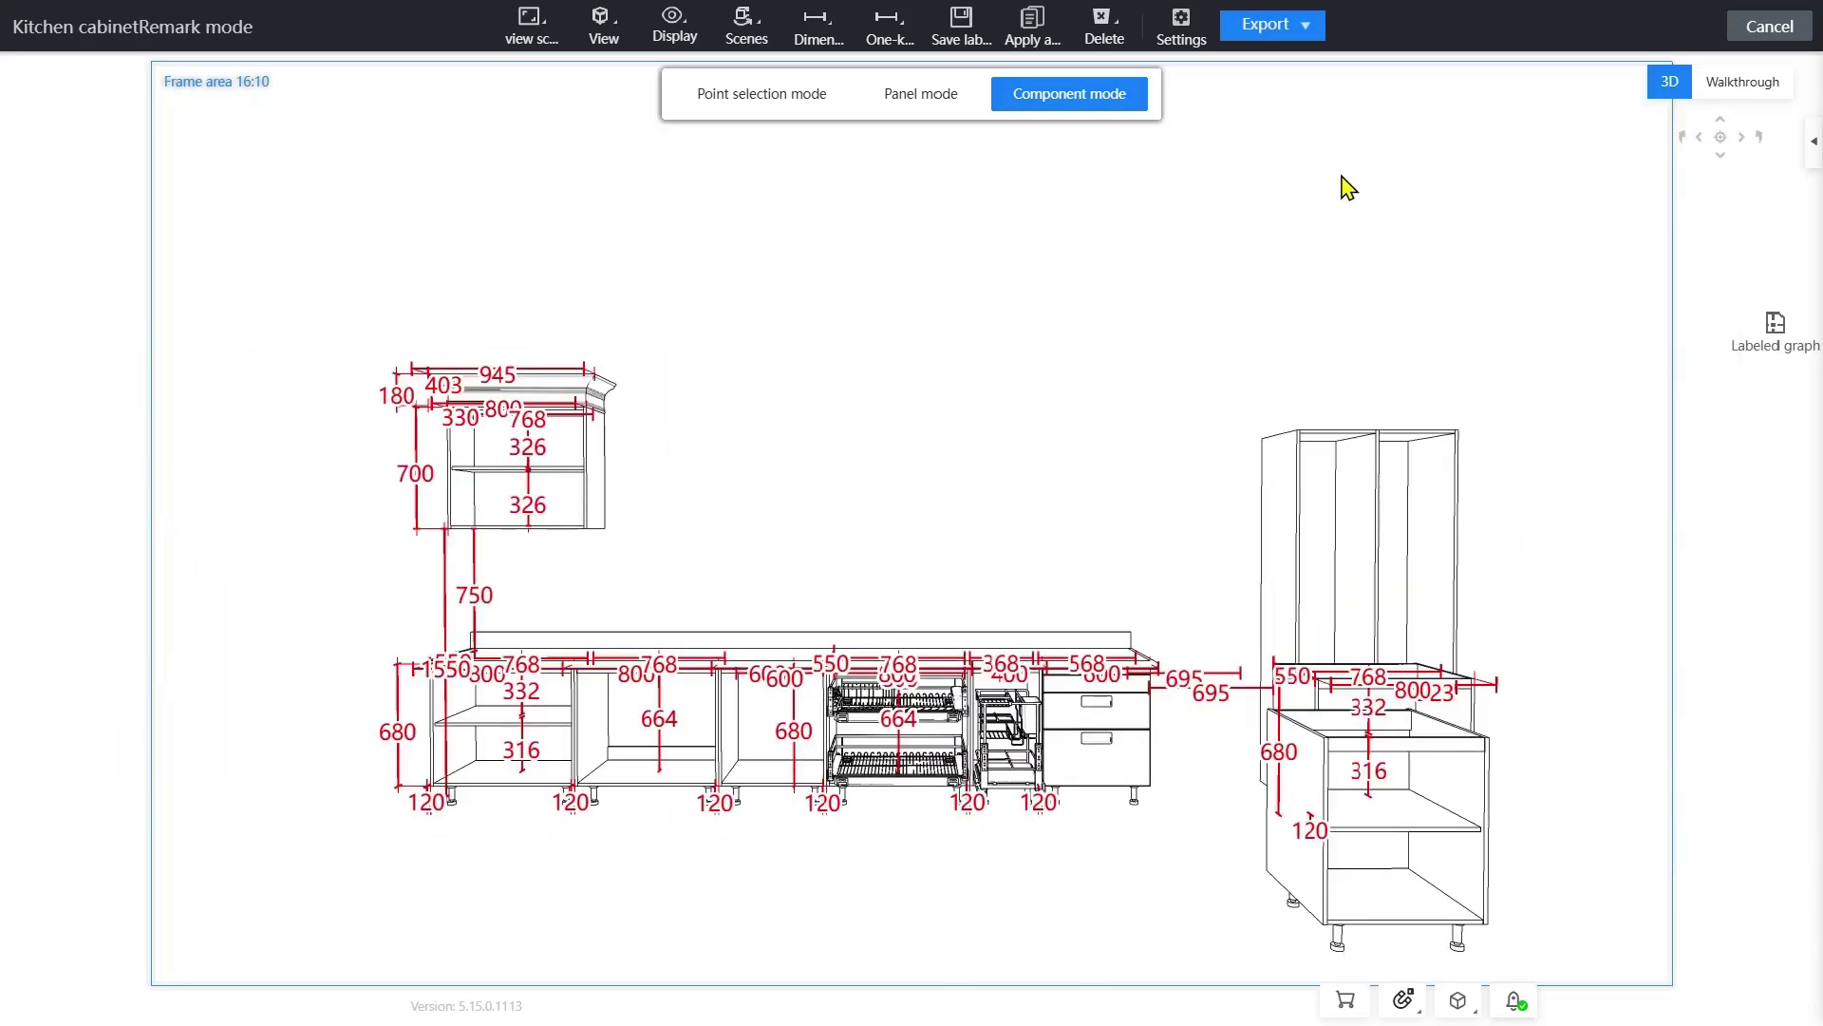
- Generate the current-language export sheet of the annotated line drawing, and exit the remark mode
{"action": "left_click", "coordinate": [1287, 38]}
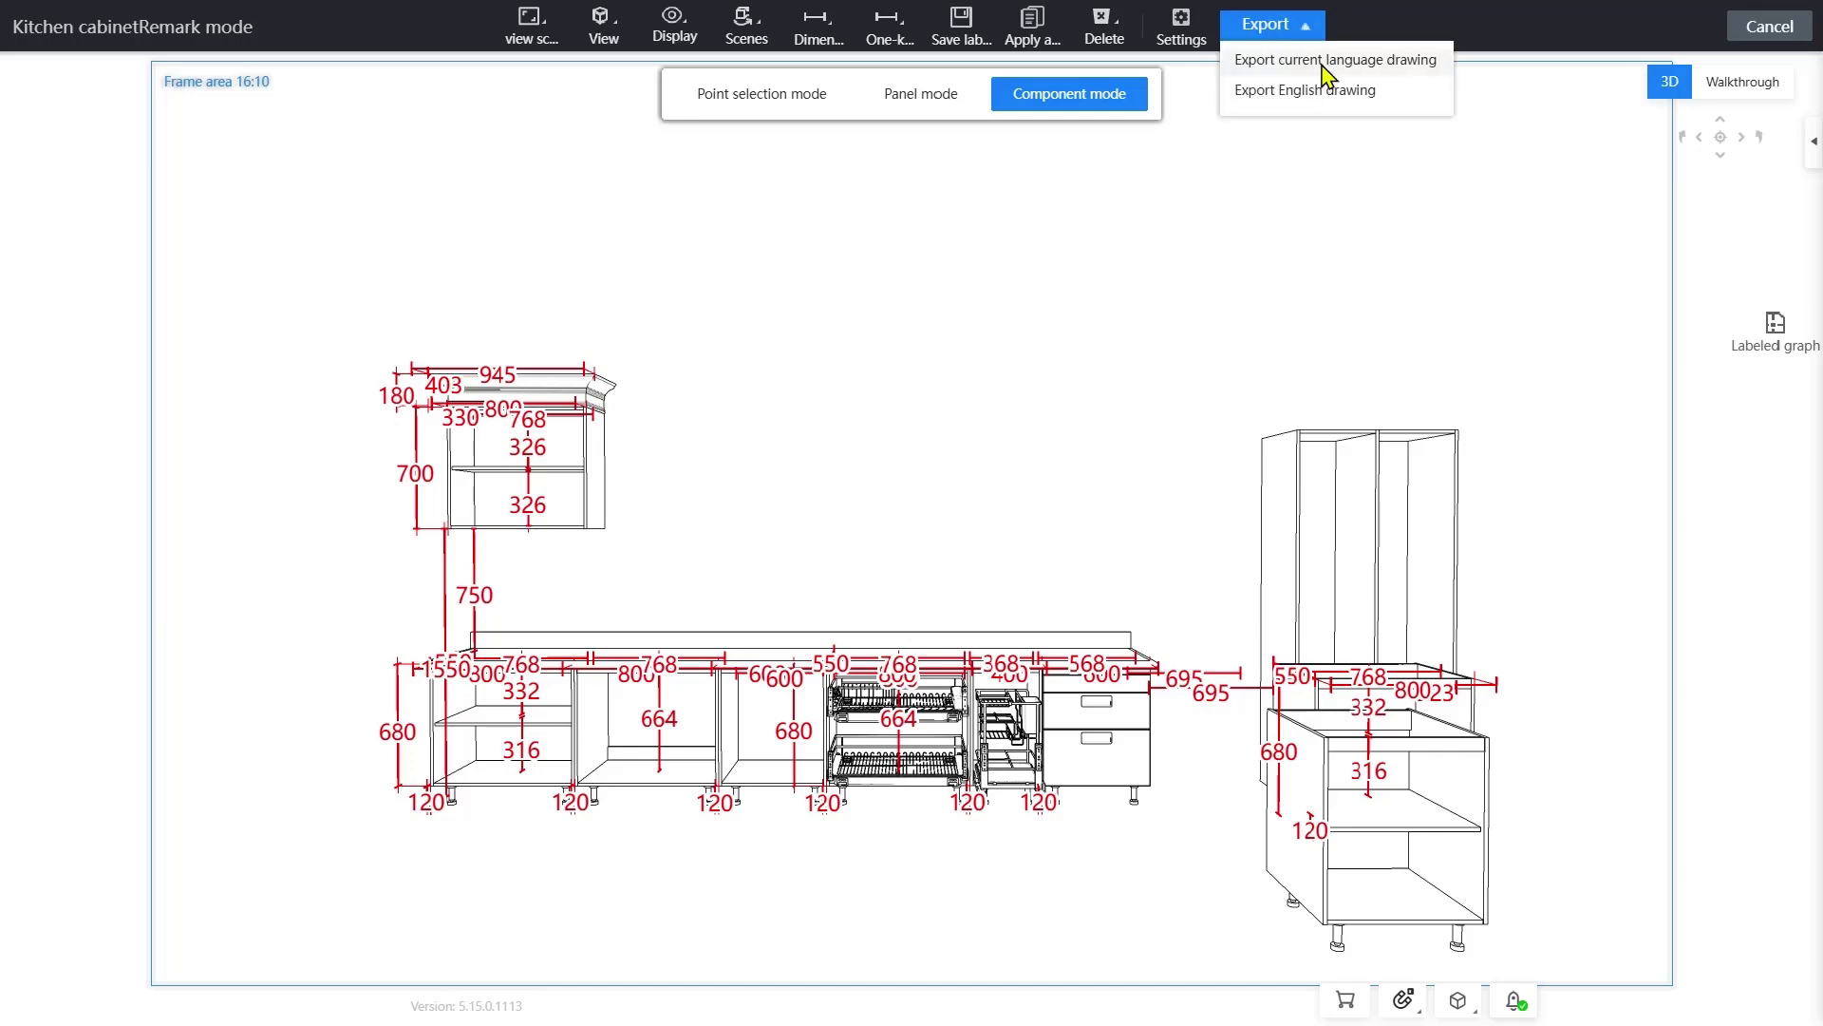
{"action": "left_click", "coordinate": [1328, 62]}
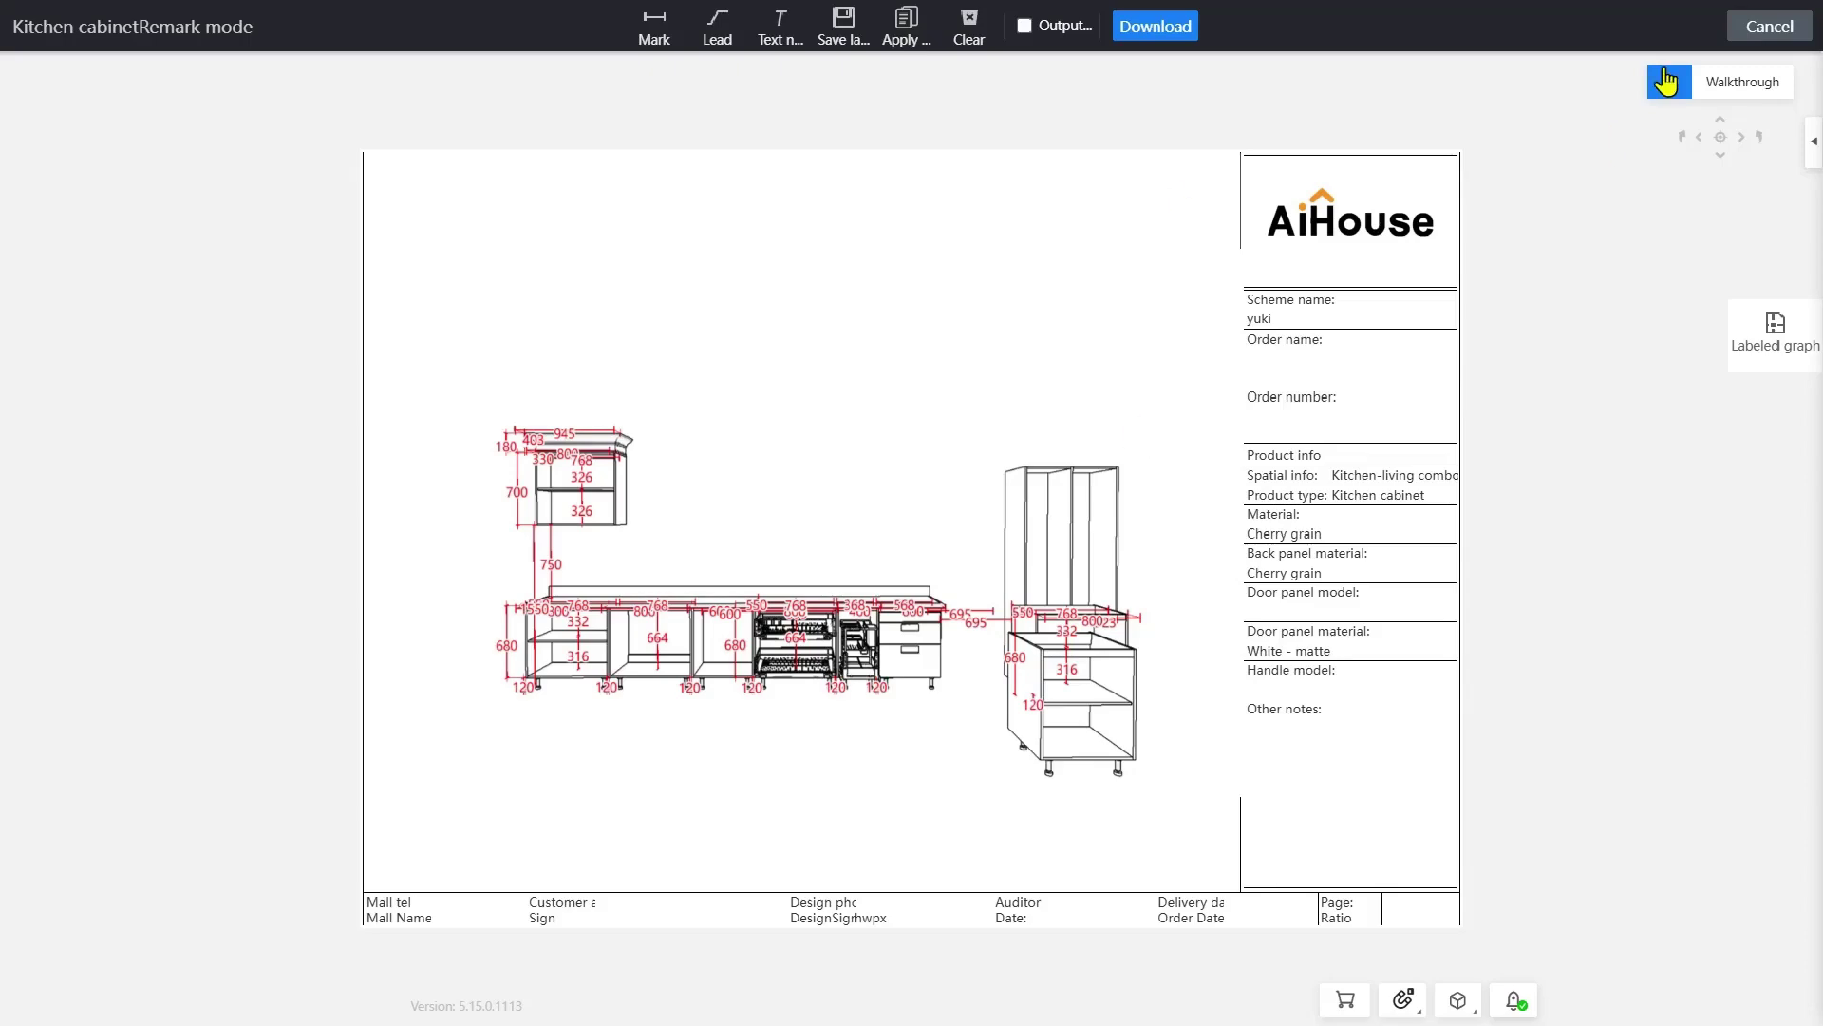
{"action": "left_click", "coordinate": [1745, 42]}
{"action": "left_click", "coordinate": [1745, 42]}
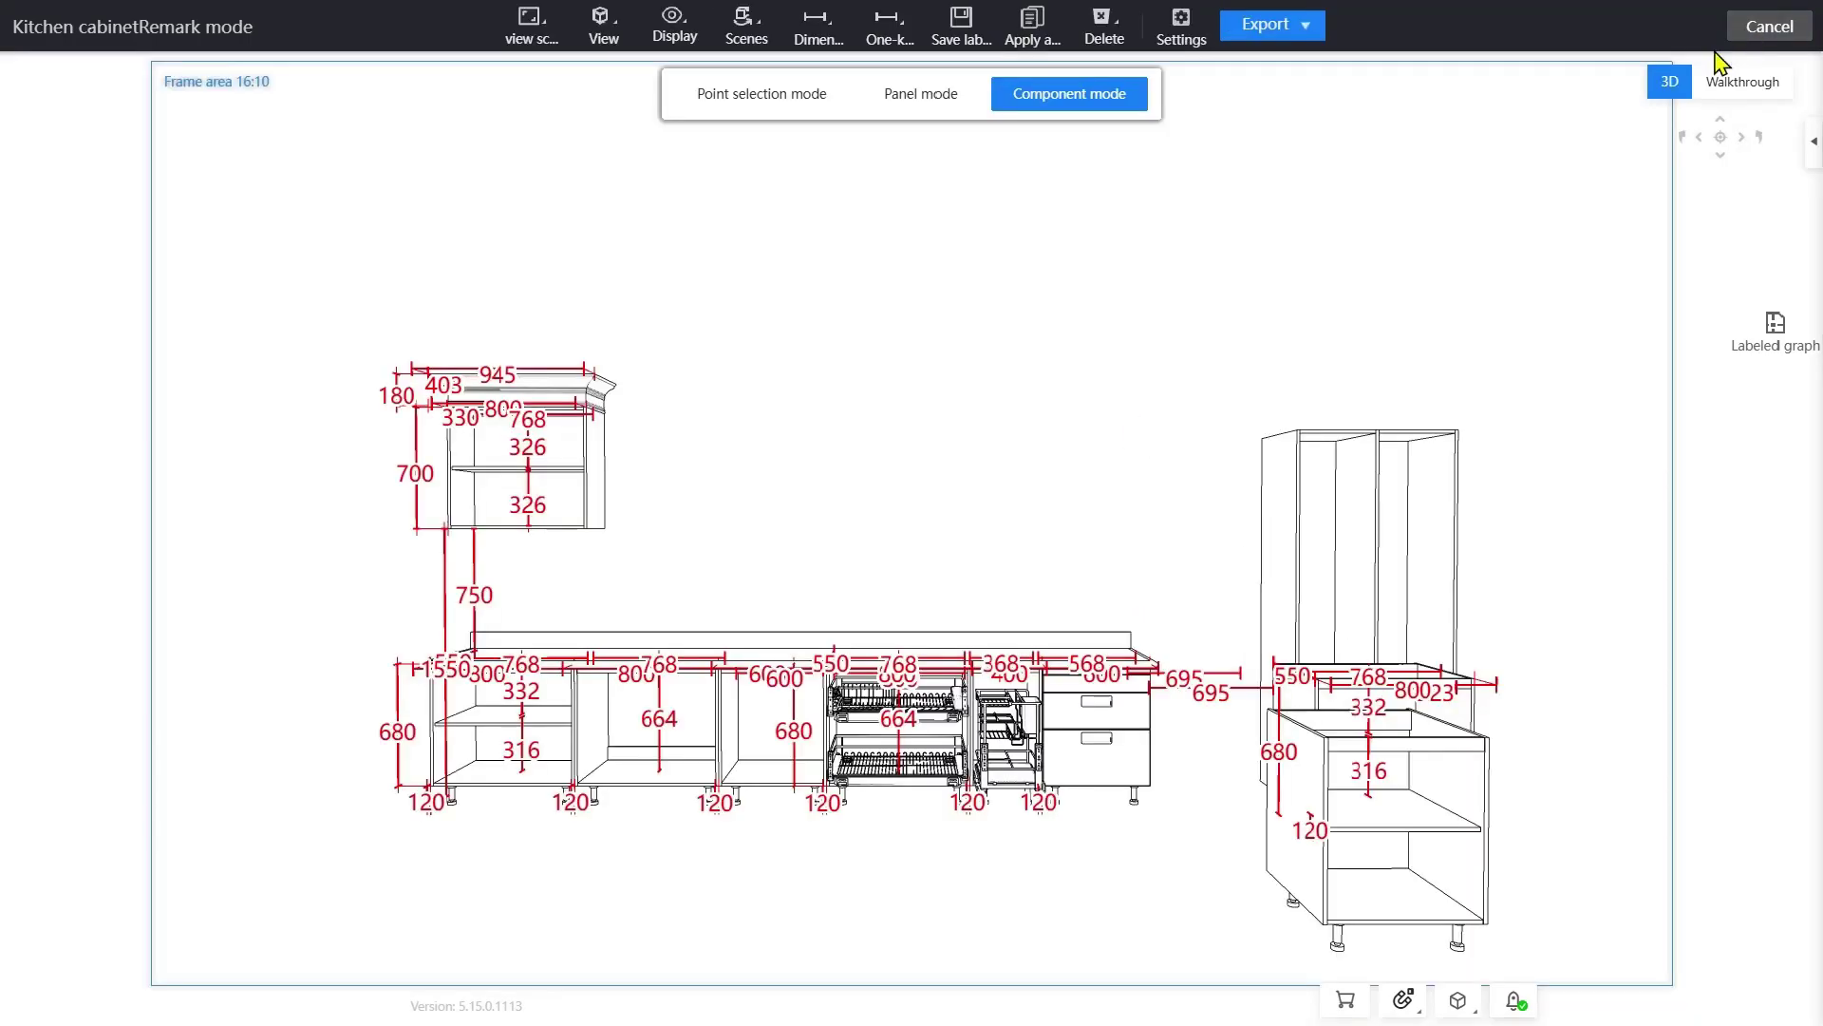
- Generate the countertop drawing of the kitchen and export it
{"action": "mouse_move", "coordinate": [1066, 83]}
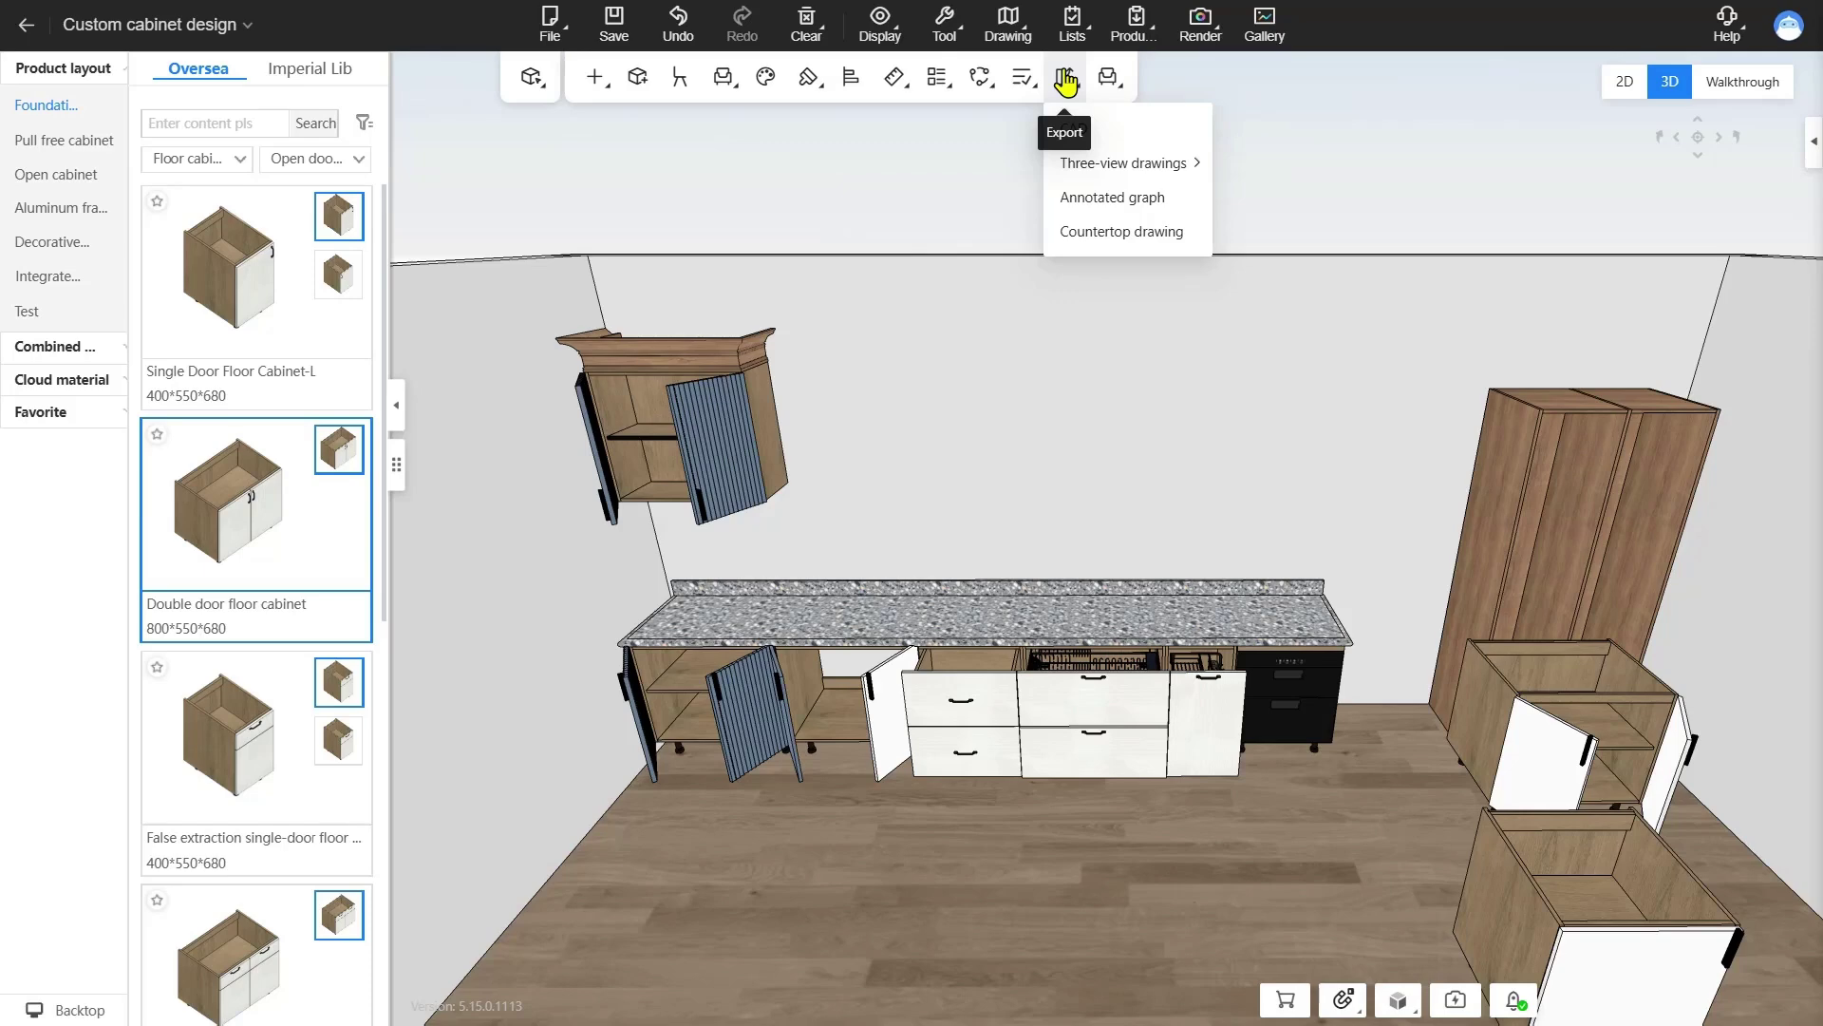
{"action": "left_click", "coordinate": [1099, 232]}
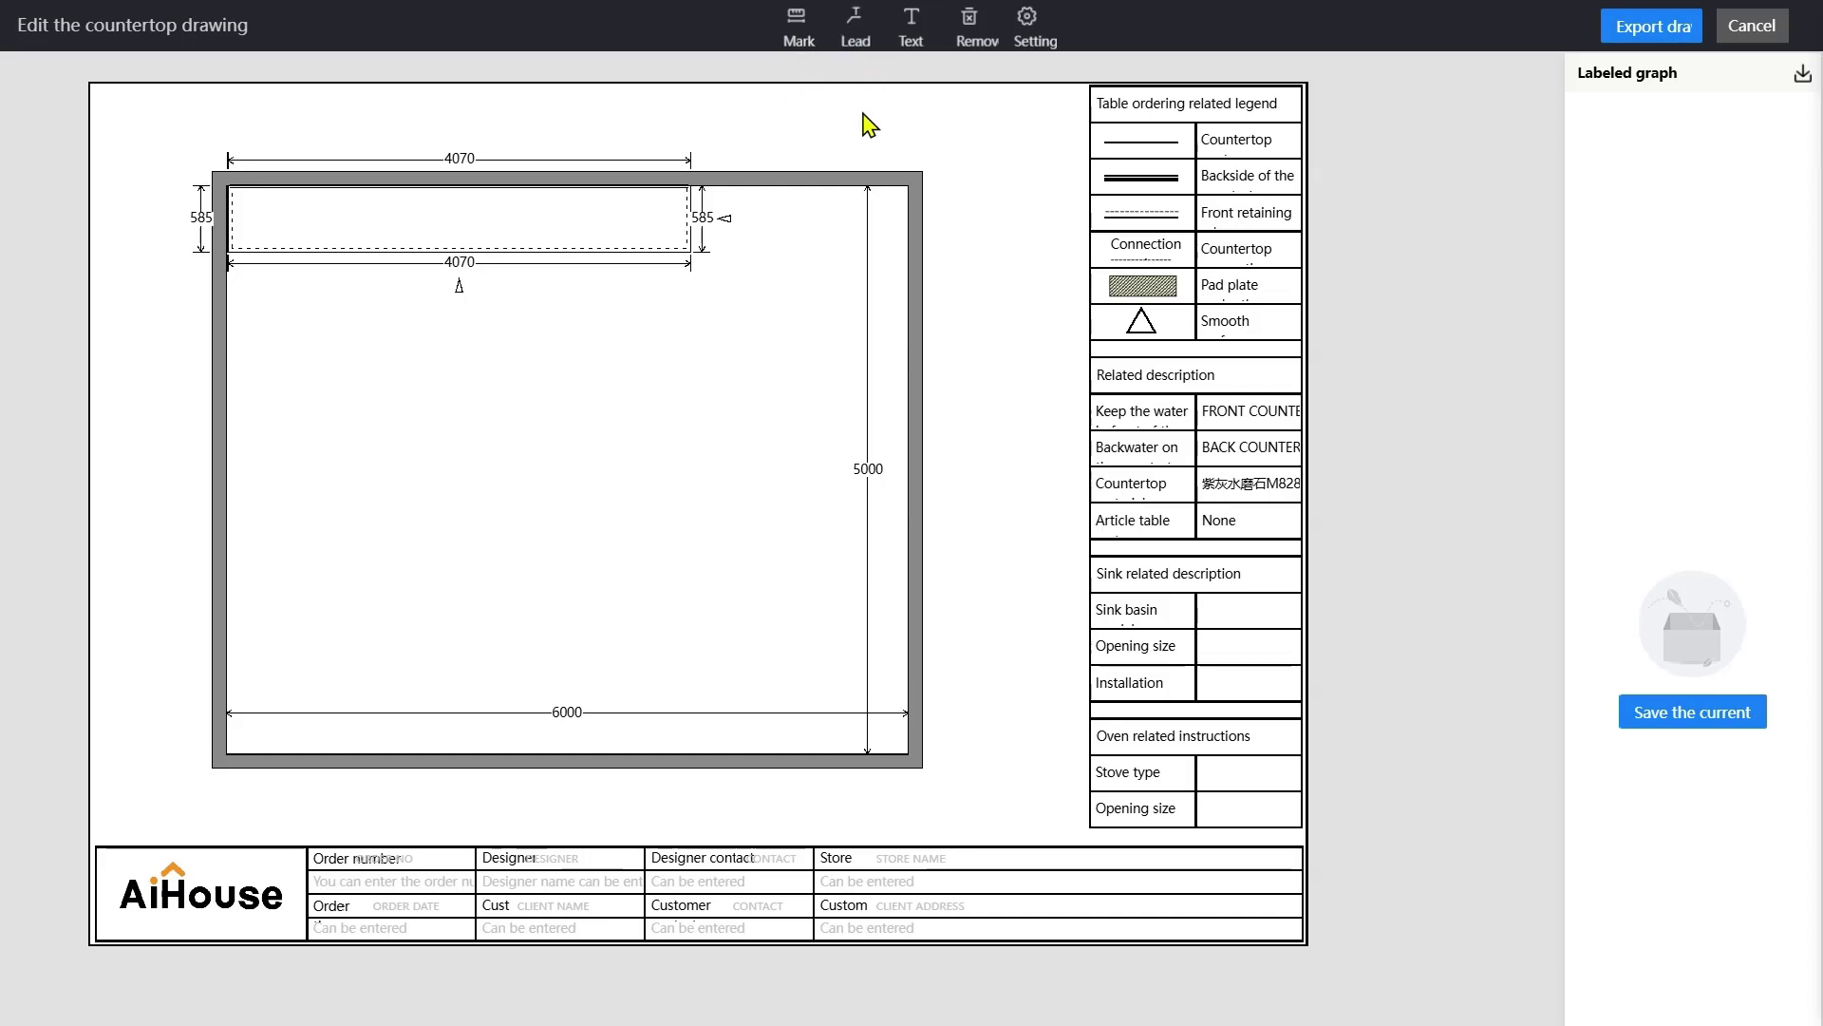
{"action": "left_click", "coordinate": [1654, 26]}
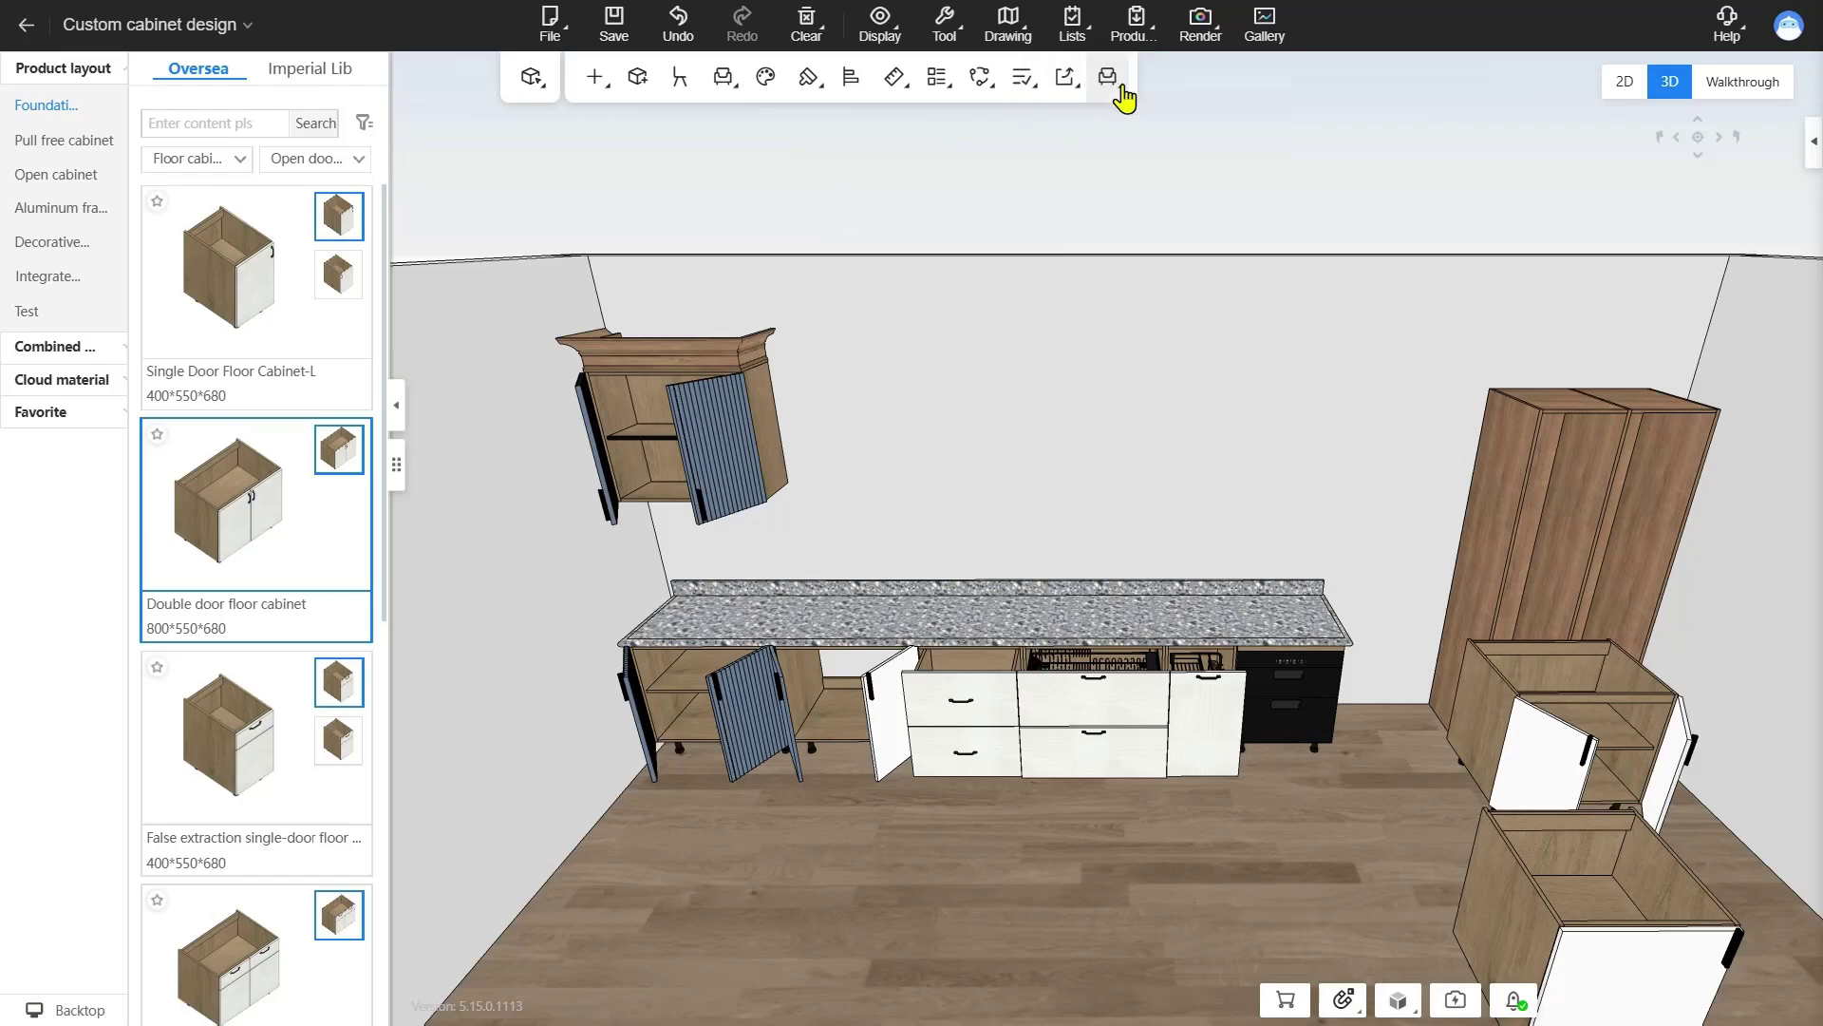
- Open the kitchen quotation's cabinet bom list and look through the panel rows of each cabinet unit
{"action": "mouse_move", "coordinate": [1124, 96]}
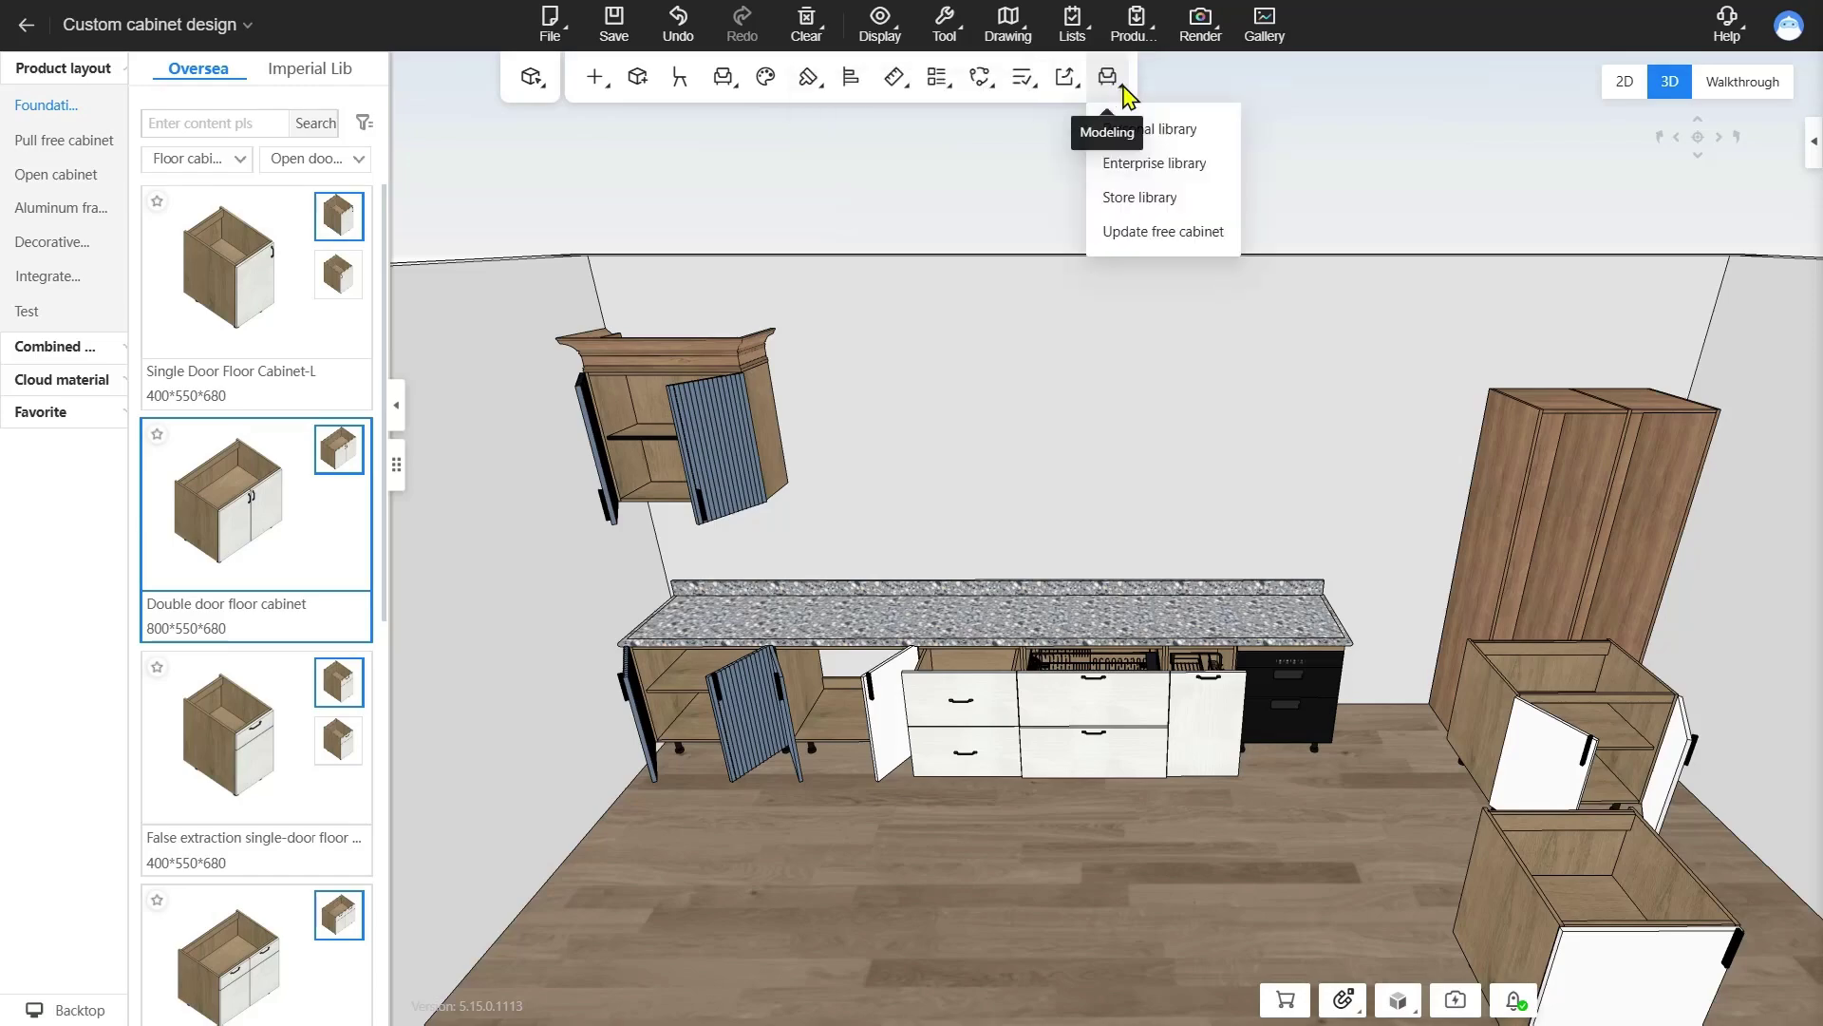
{"action": "left_click", "coordinate": [1125, 95]}
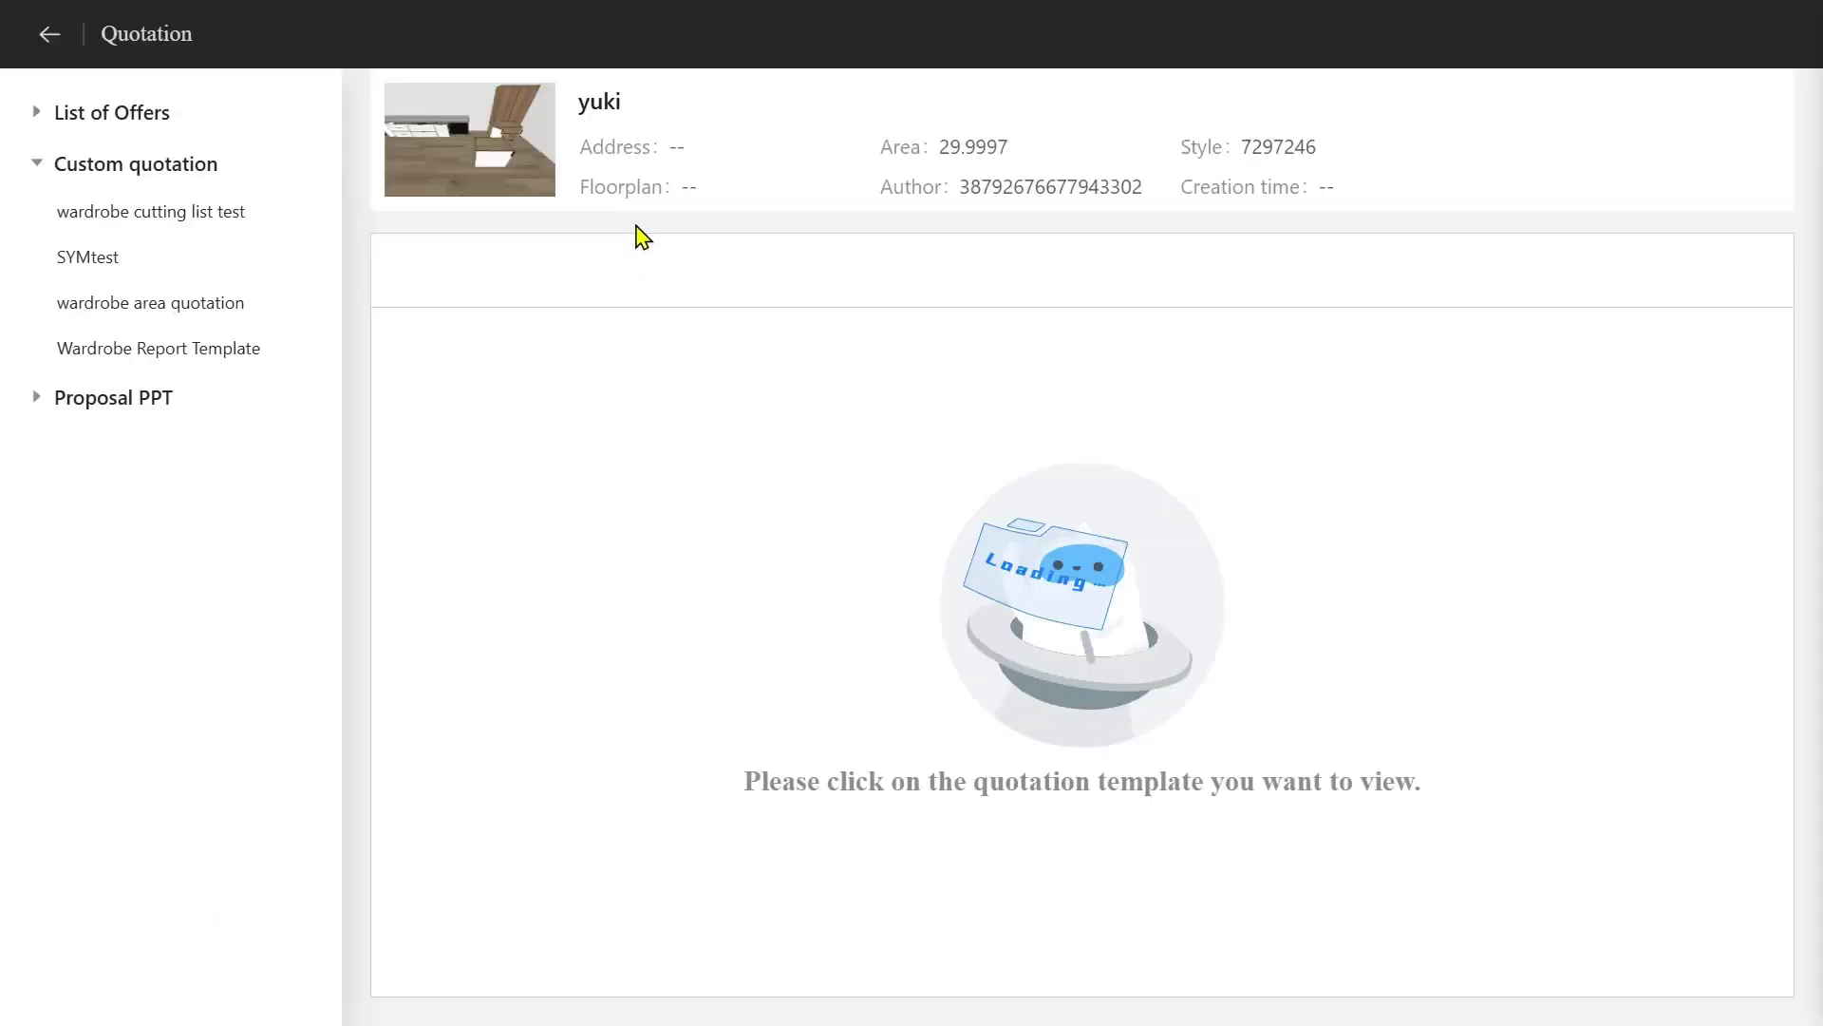
{"action": "left_click", "coordinate": [219, 211]}
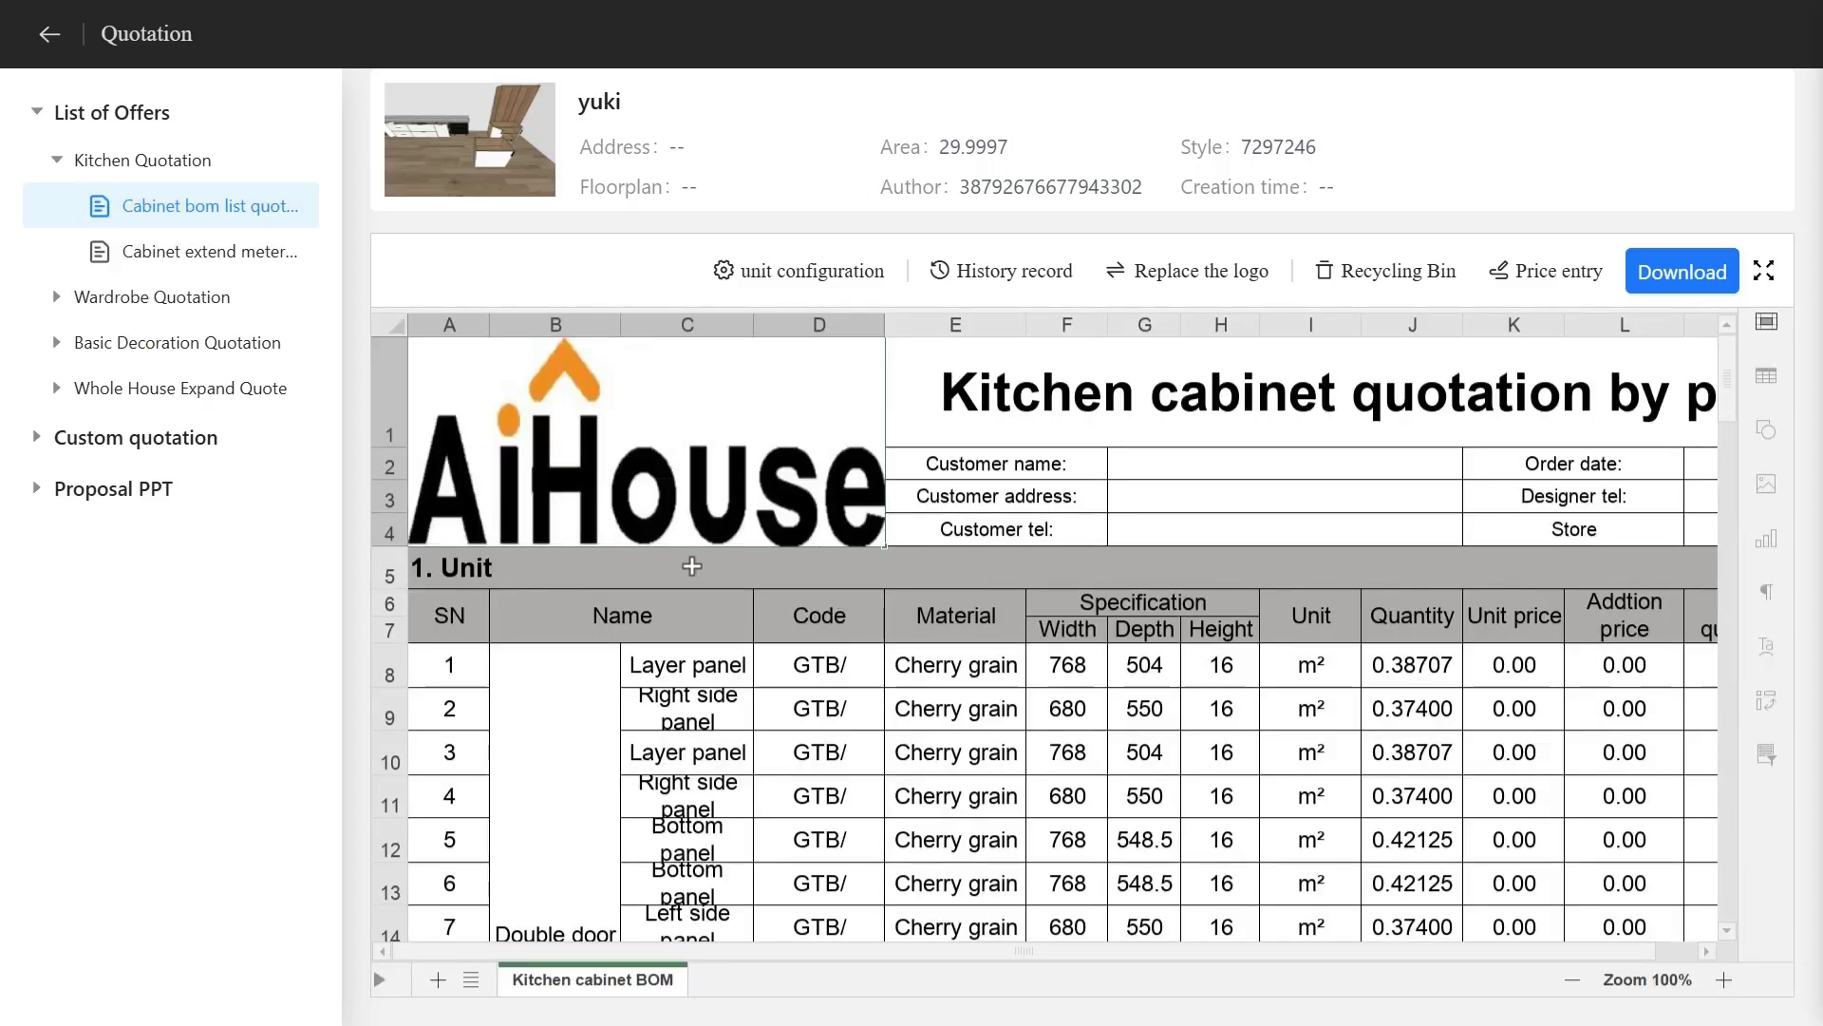
{"action": "scroll", "coordinate": [700, 700], "scroll_direction": "down", "scroll_amount": 3}
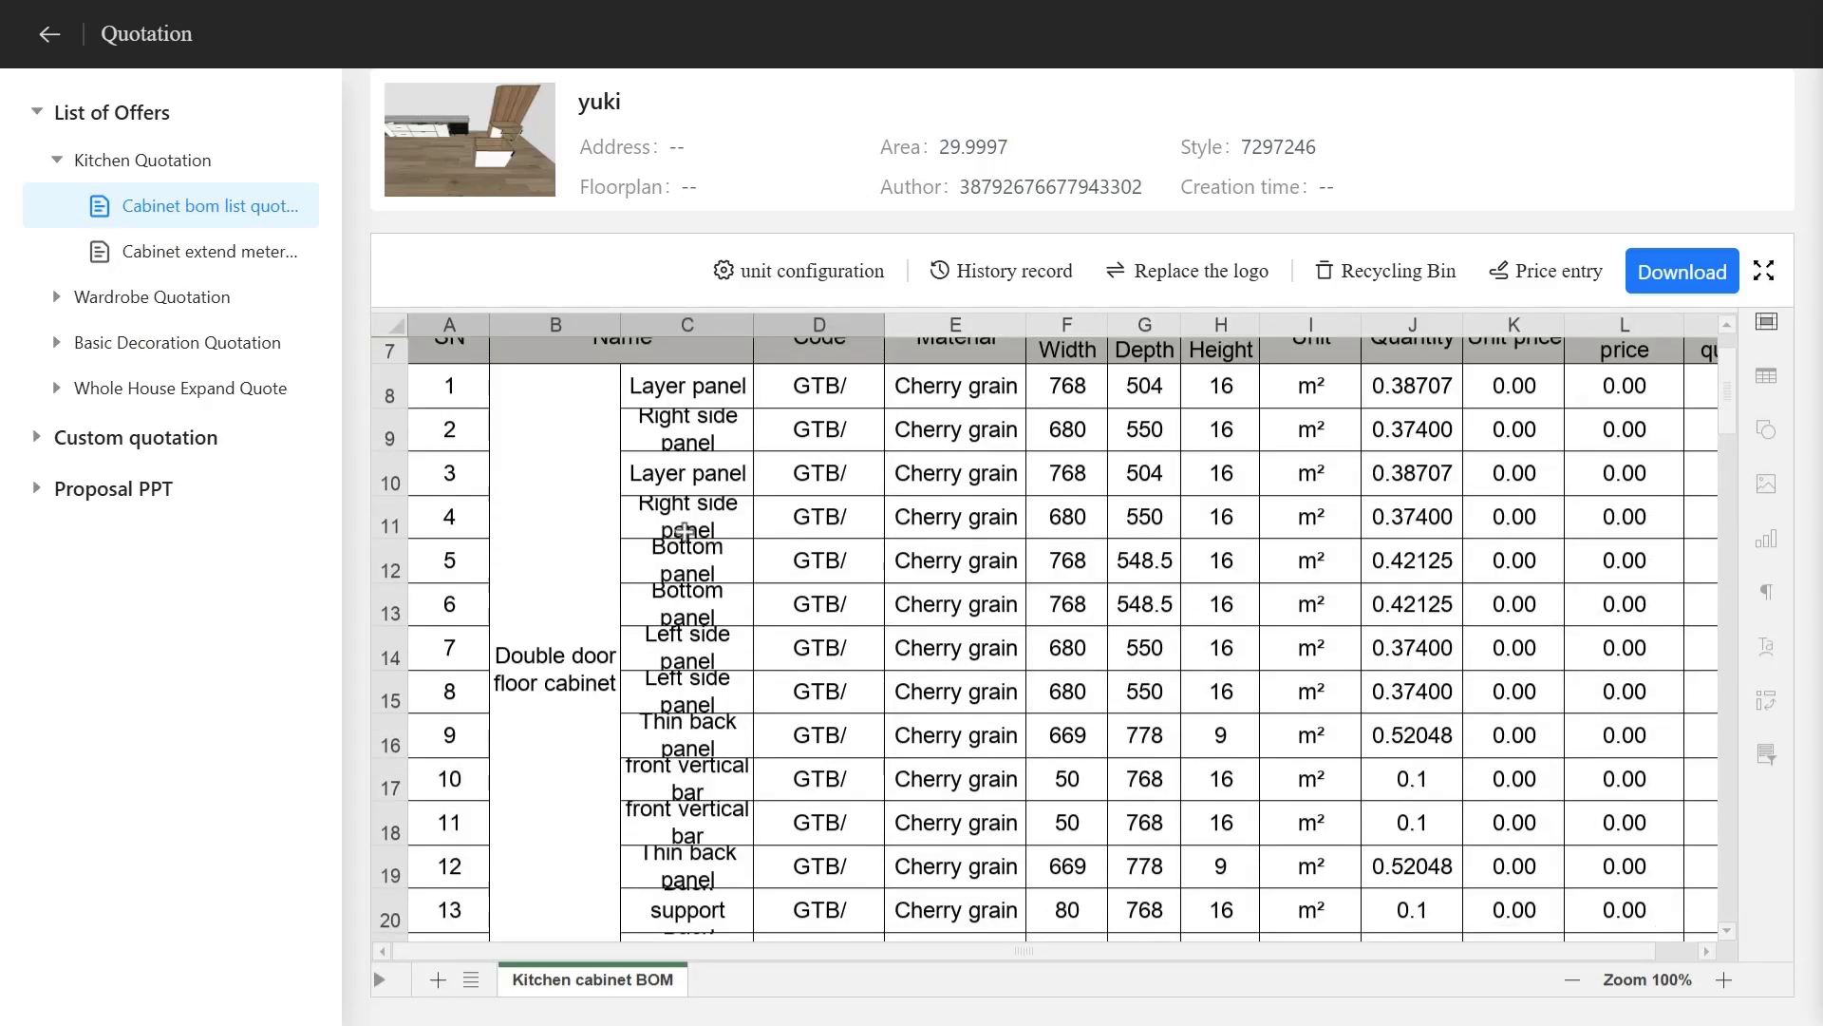
{"action": "scroll", "coordinate": [694, 701], "scroll_direction": "down", "scroll_amount": 8}
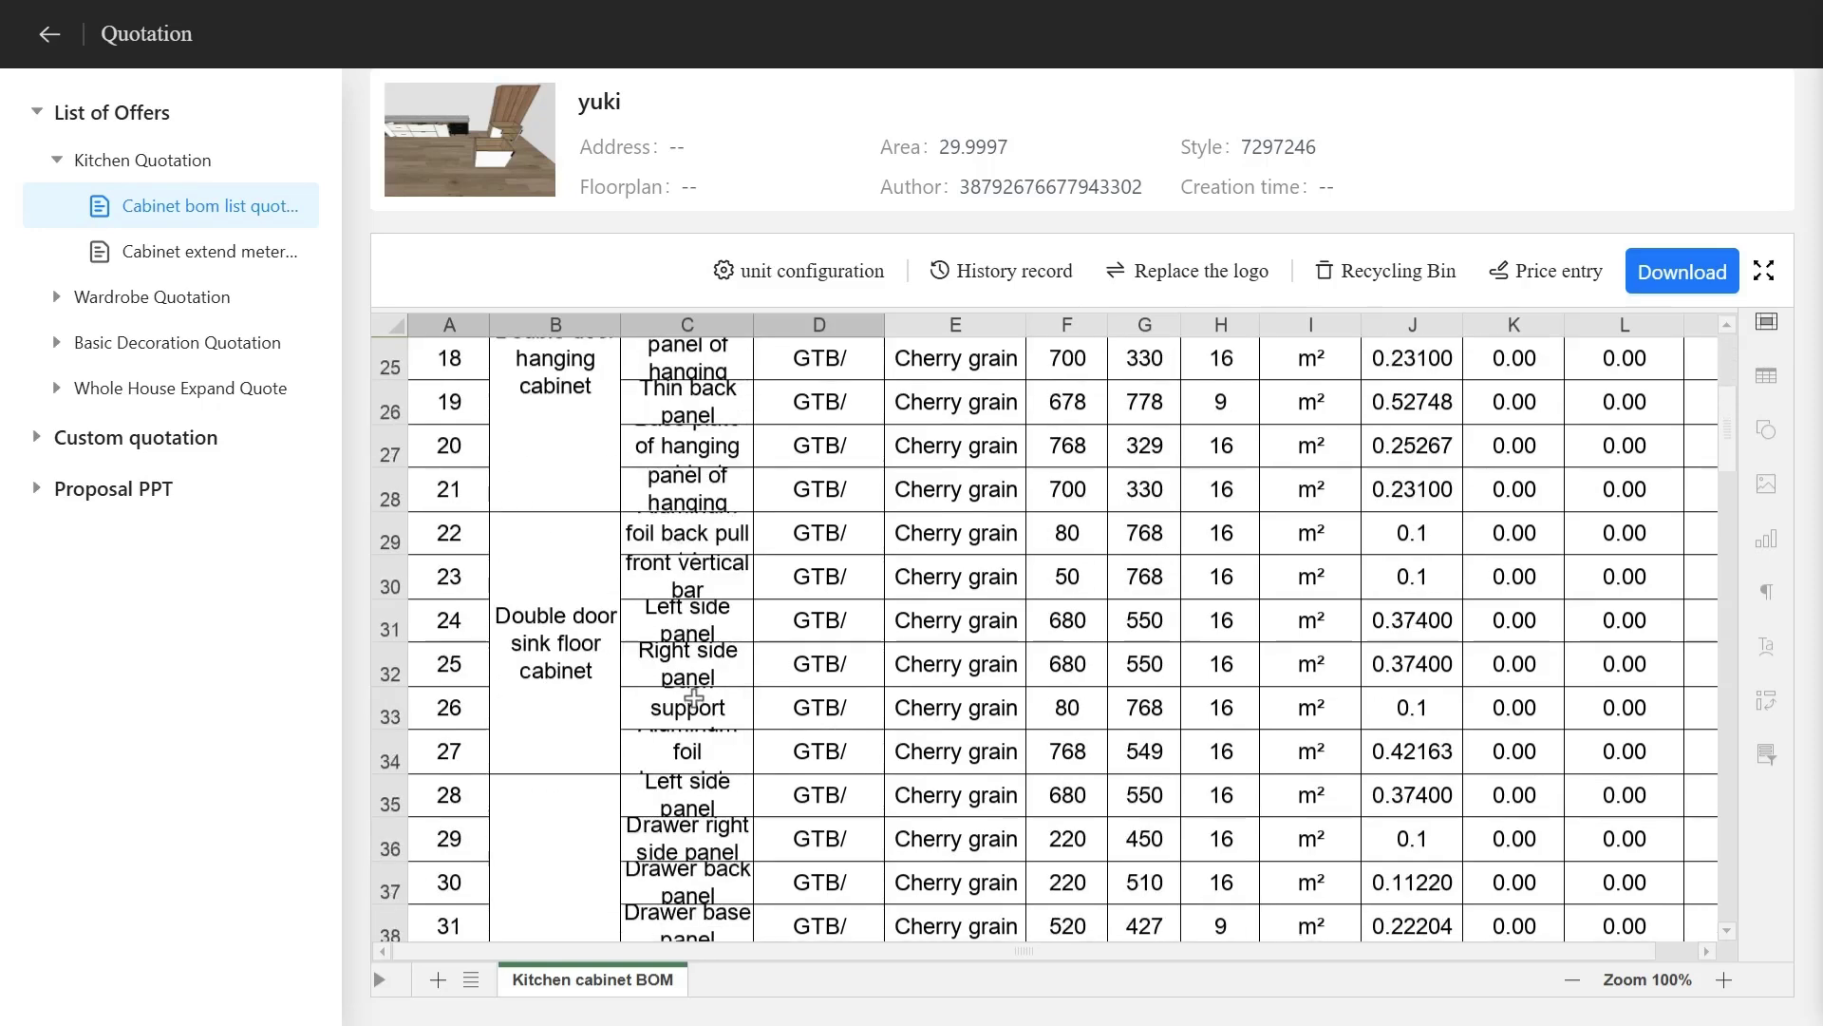
{"action": "scroll", "coordinate": [694, 701], "scroll_direction": "down", "scroll_amount": 8}
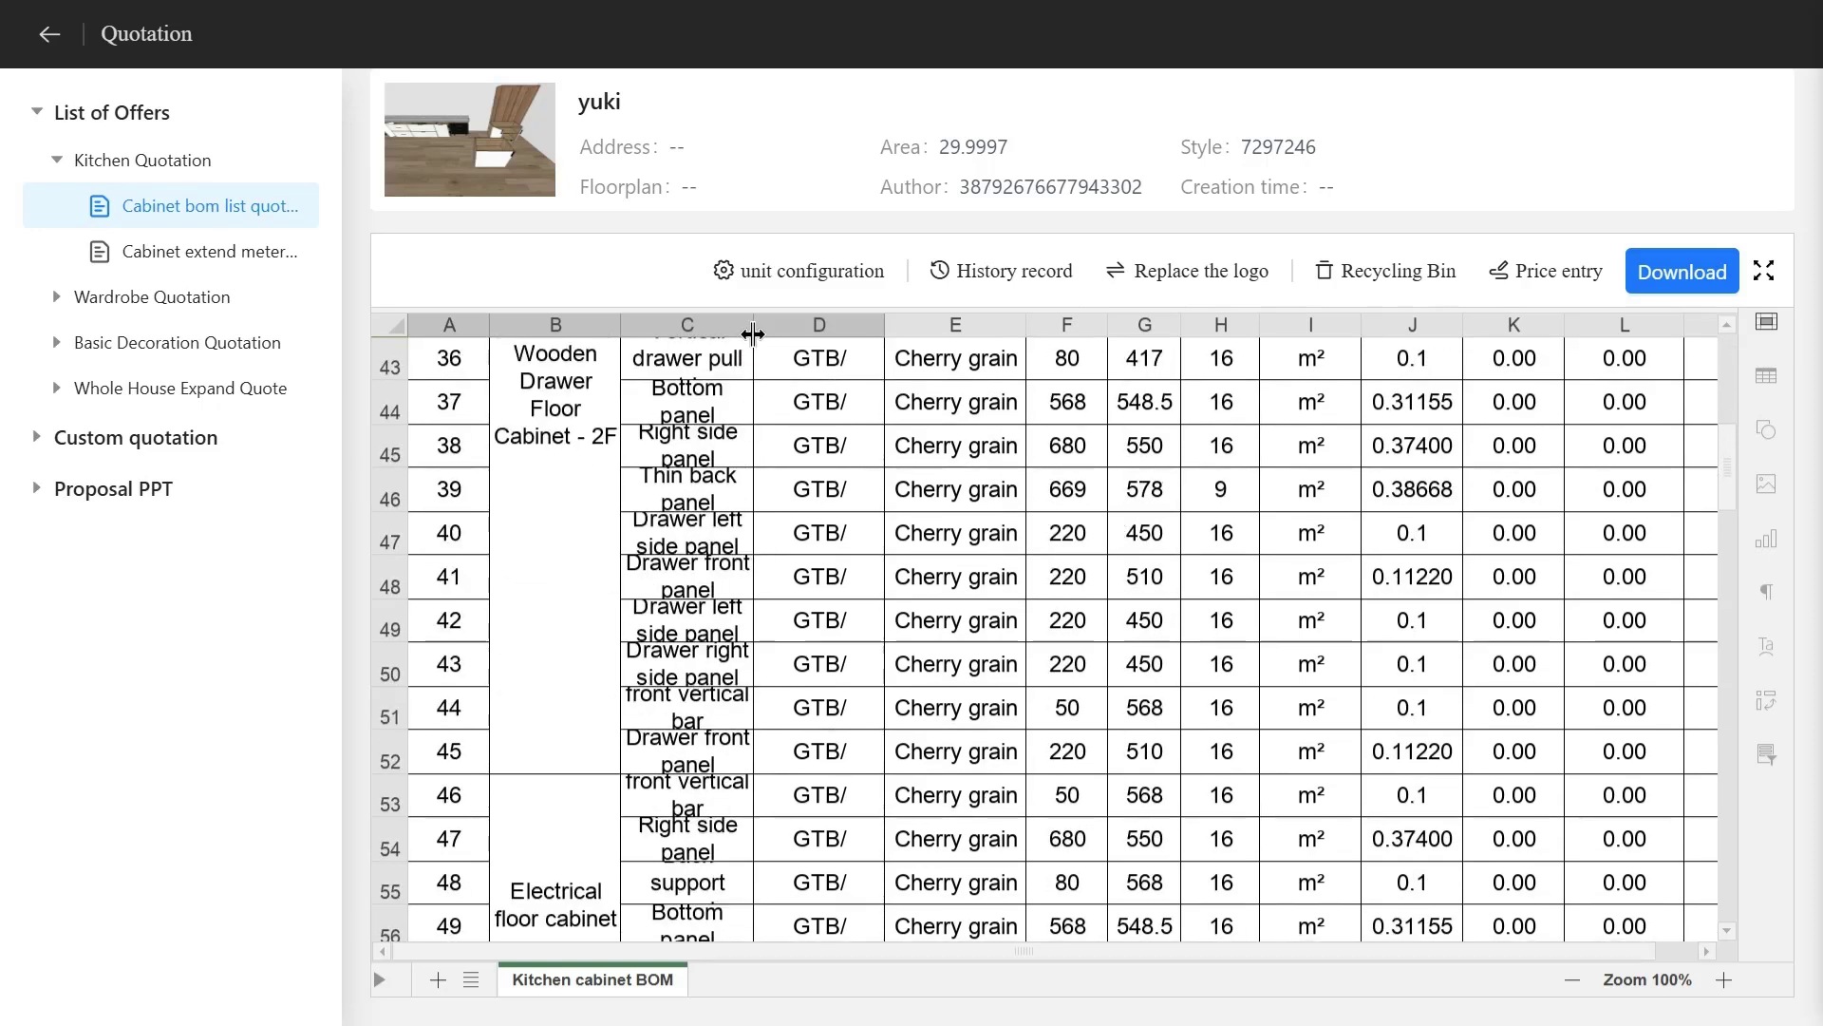
- Widen column C of the quotation sheet so the part names fit, and check that the first layer panel's width cell is editable
{"action": "left_click_drag", "start_coordinate": [753, 333], "coordinate": [894, 334]}
{"action": "scroll", "coordinate": [803, 621], "scroll_direction": "up", "scroll_amount": 20}
{"action": "double_click", "coordinate": [1204, 661]}
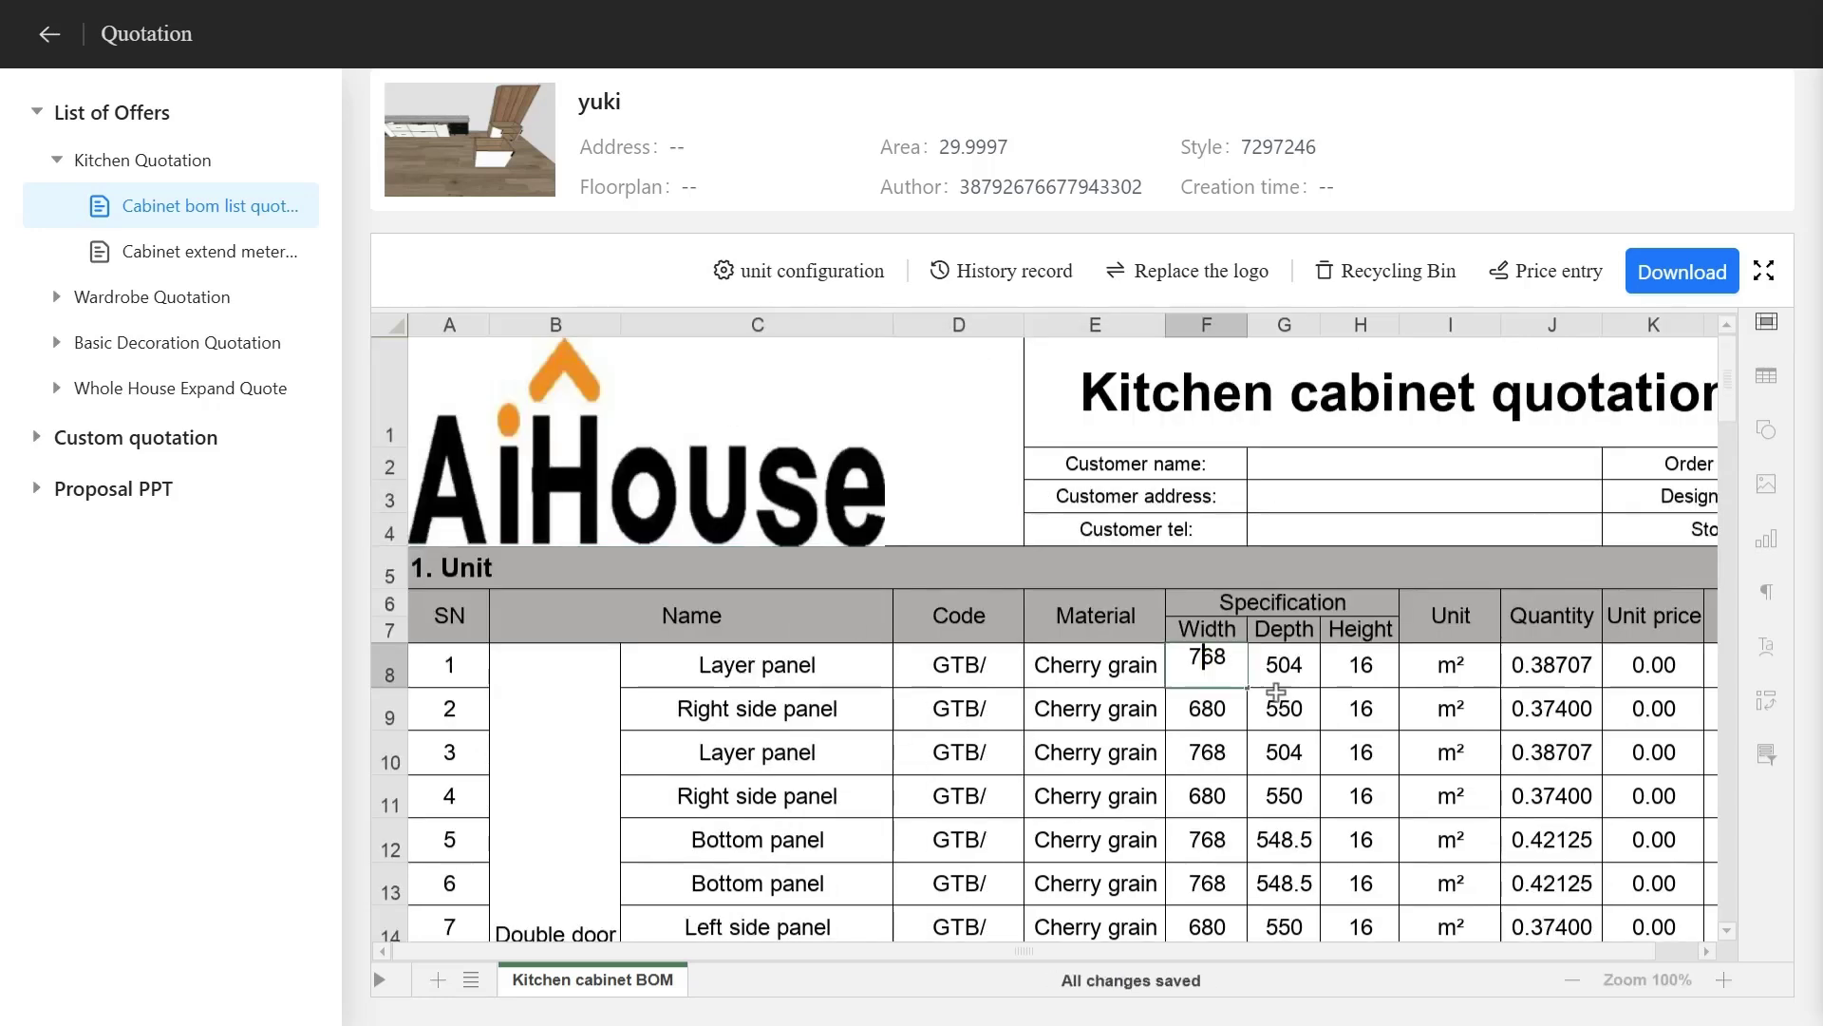
{"action": "left_click", "coordinate": [1280, 663]}
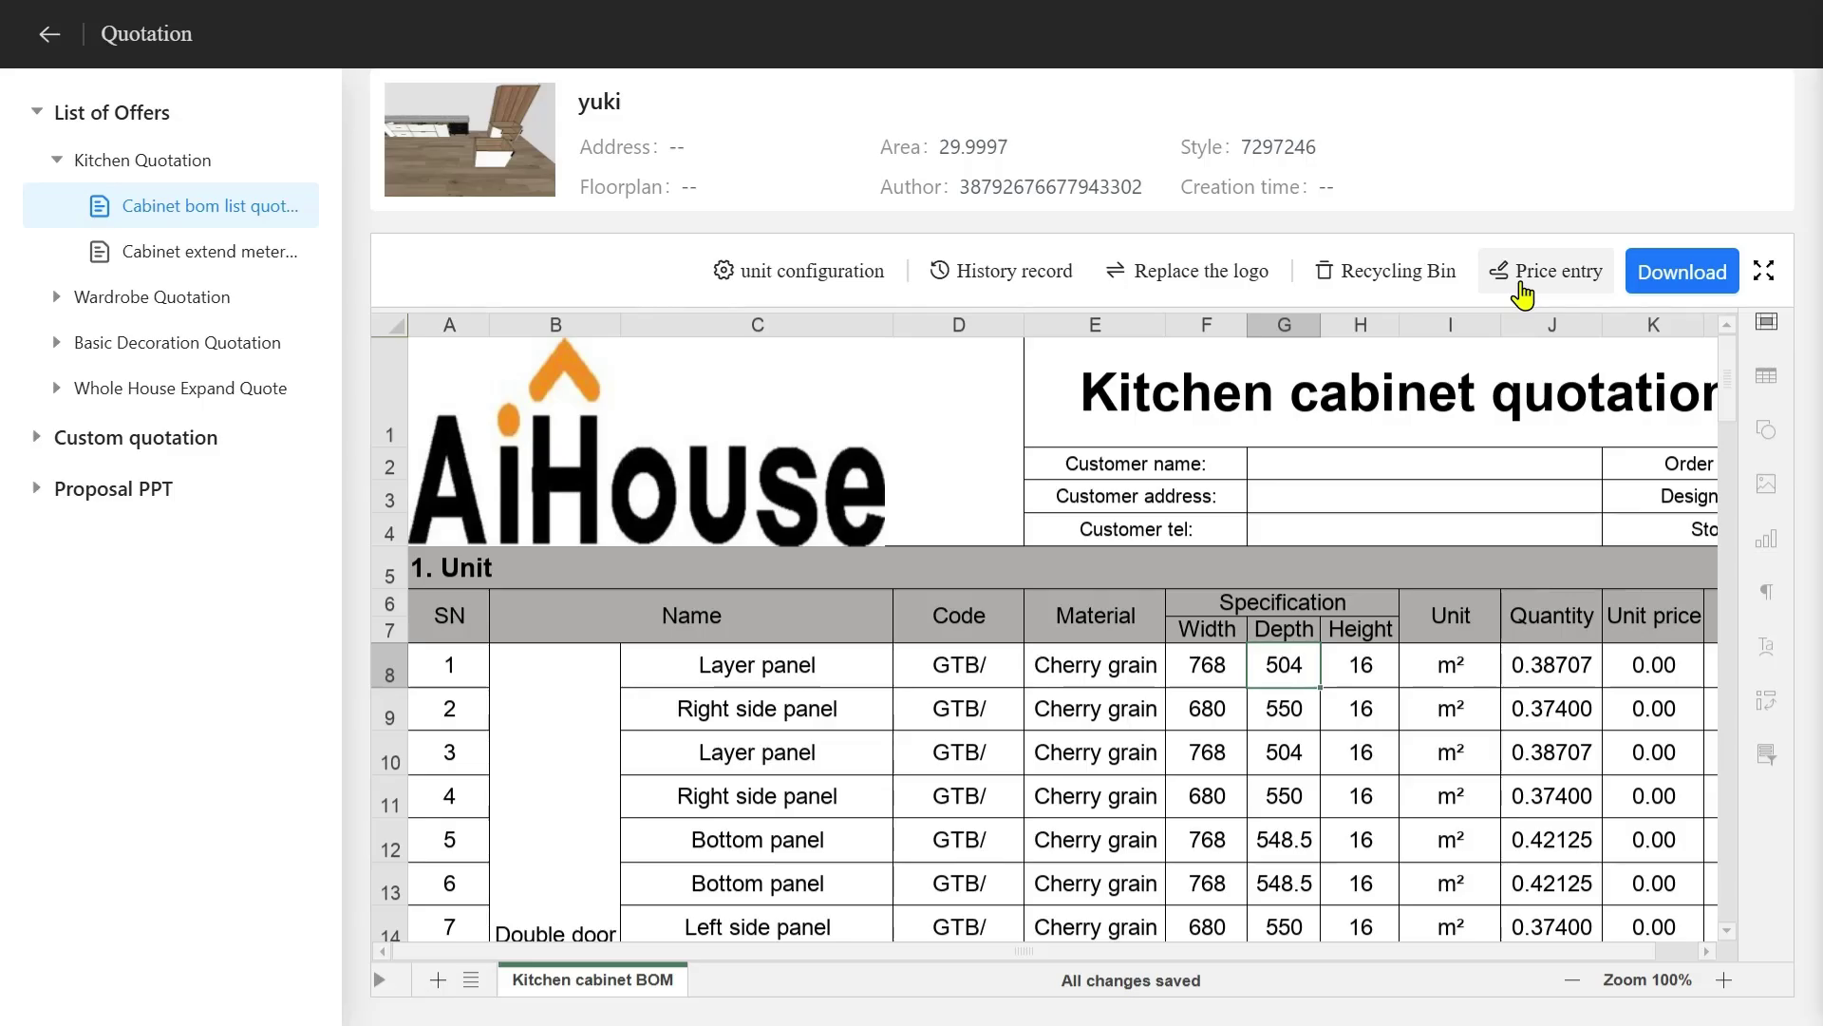
- Examine the countertop rows in the price entry window, open the first row's unit price for editing, and close the window
{"action": "left_click", "coordinate": [1519, 285]}
{"action": "left_click_drag", "start_coordinate": [1367, 114], "coordinate": [1331, 232]}
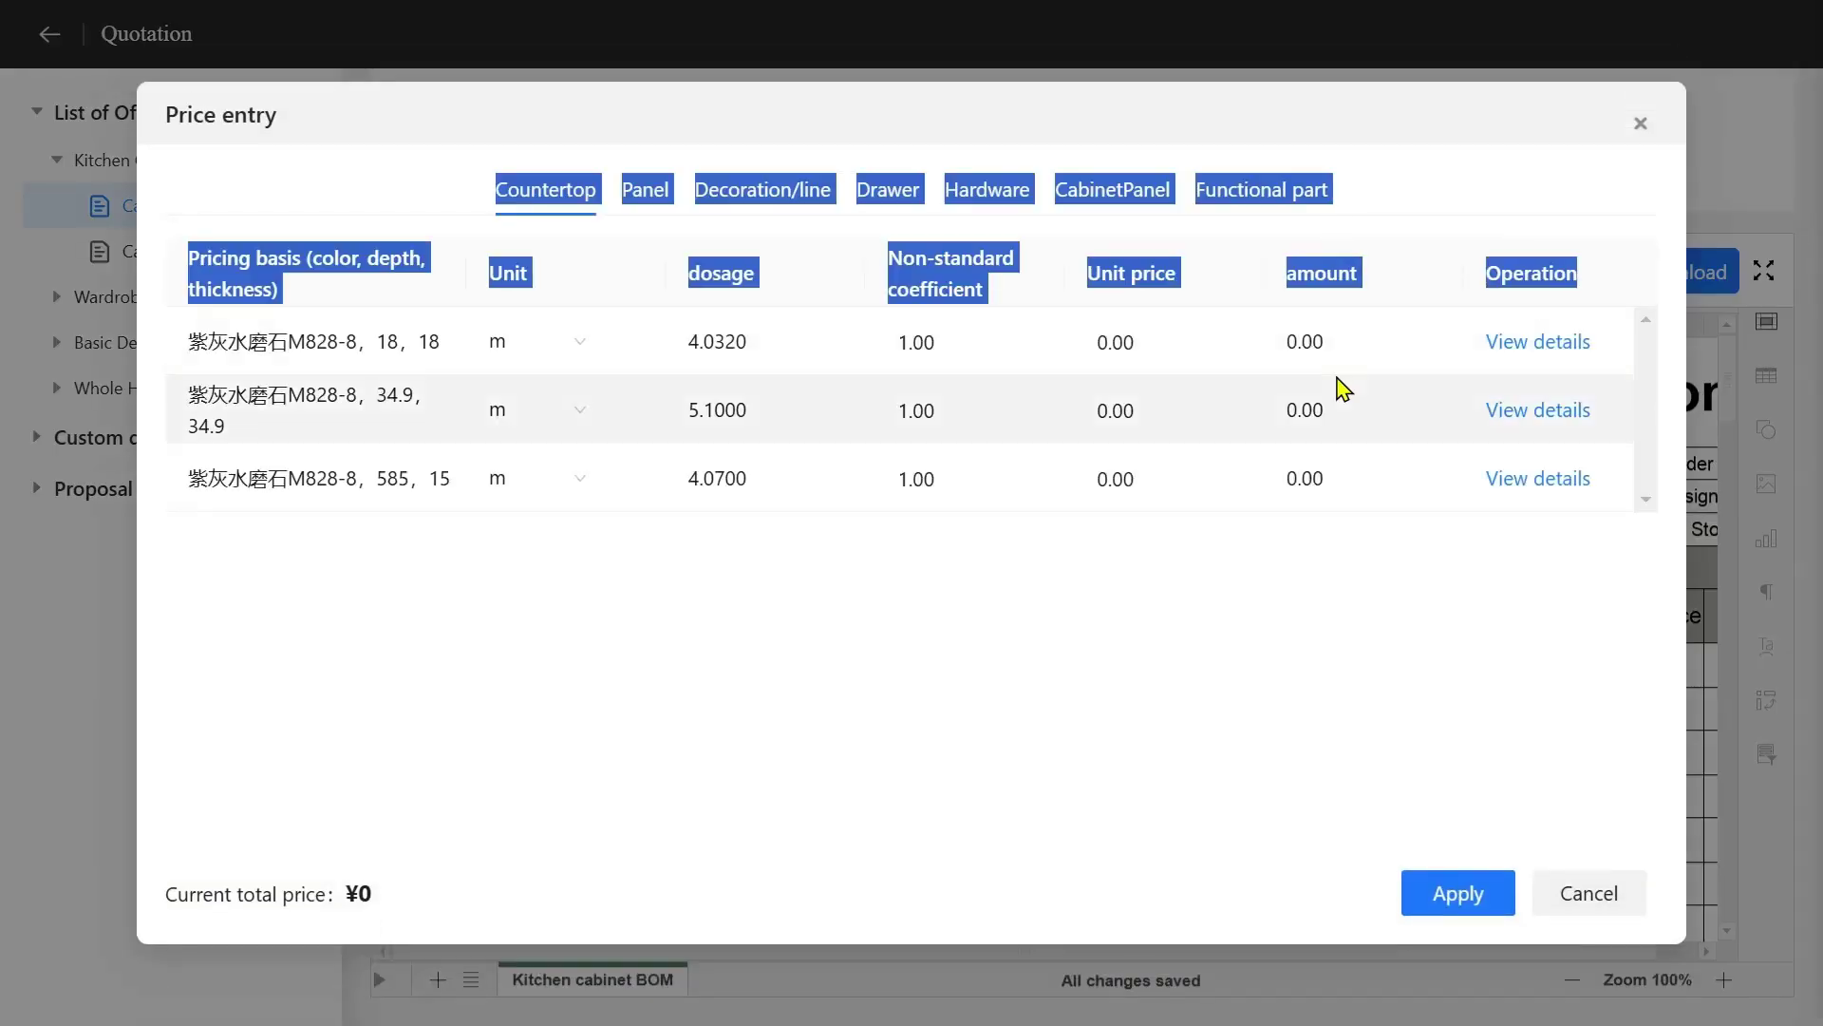
{"action": "left_click", "coordinate": [1270, 682]}
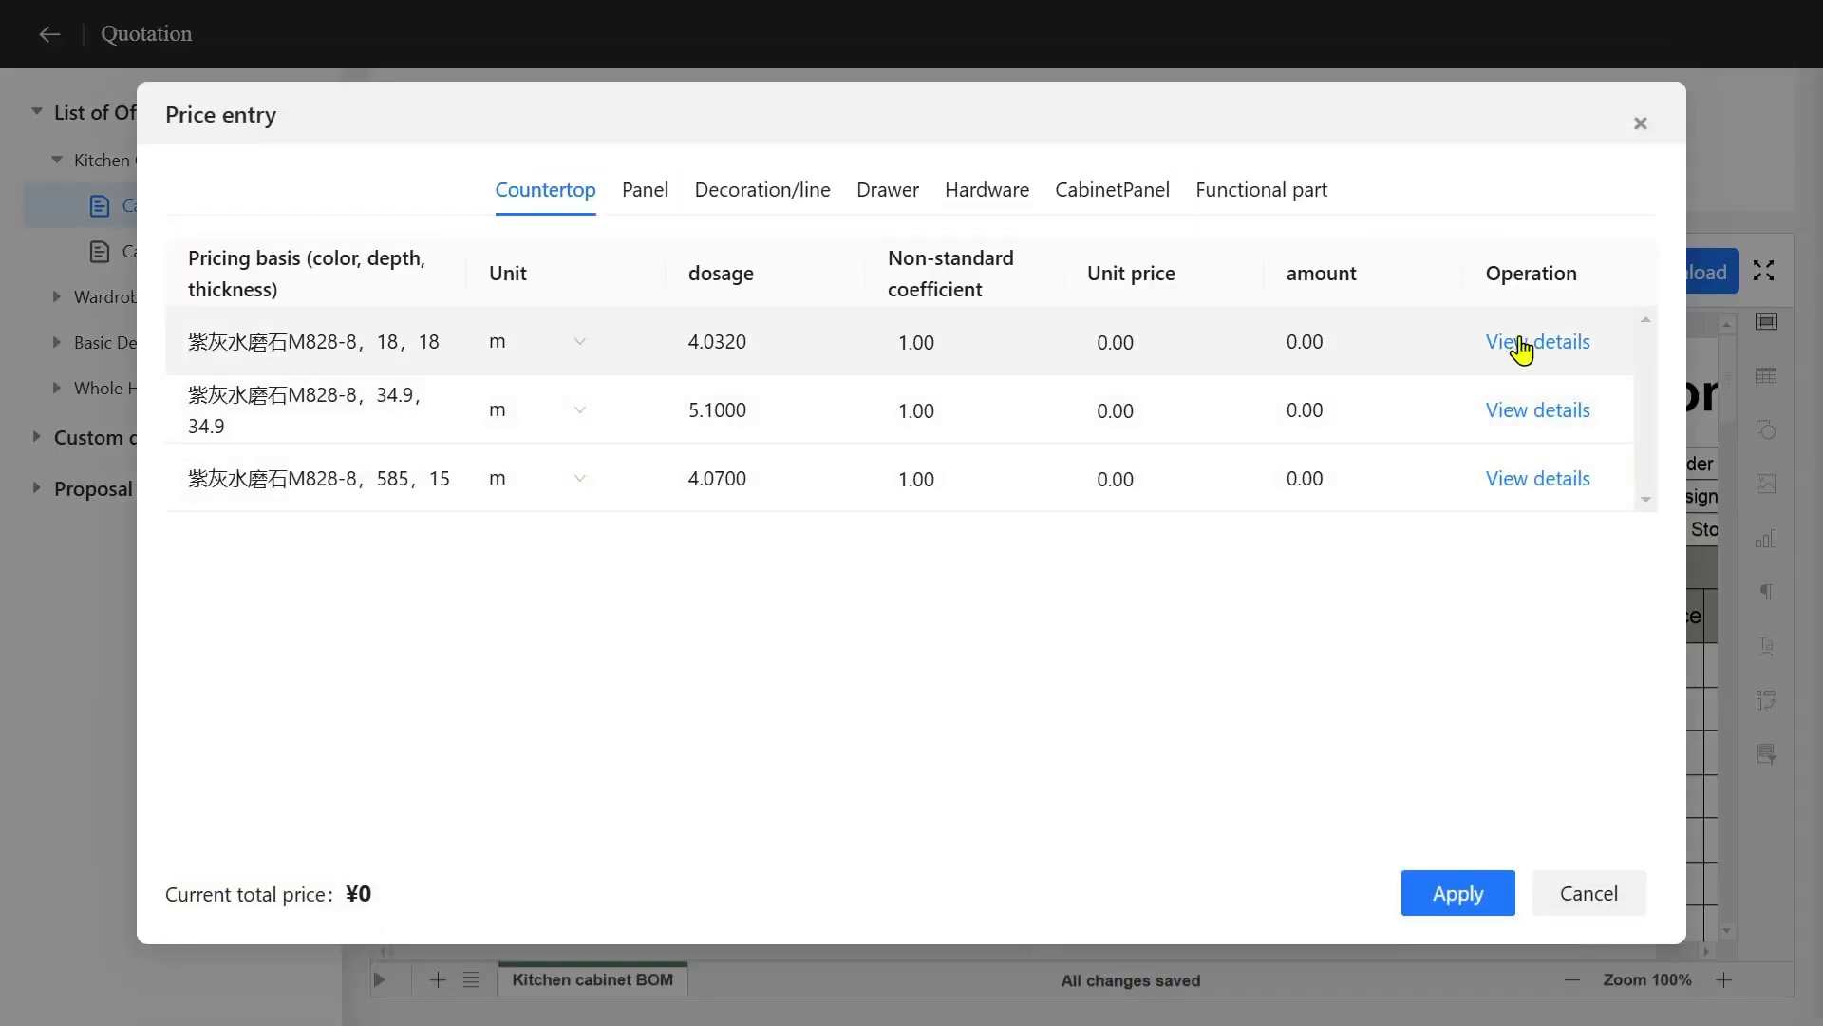
{"action": "left_click", "coordinate": [1259, 349]}
{"action": "left_click", "coordinate": [1168, 344]}
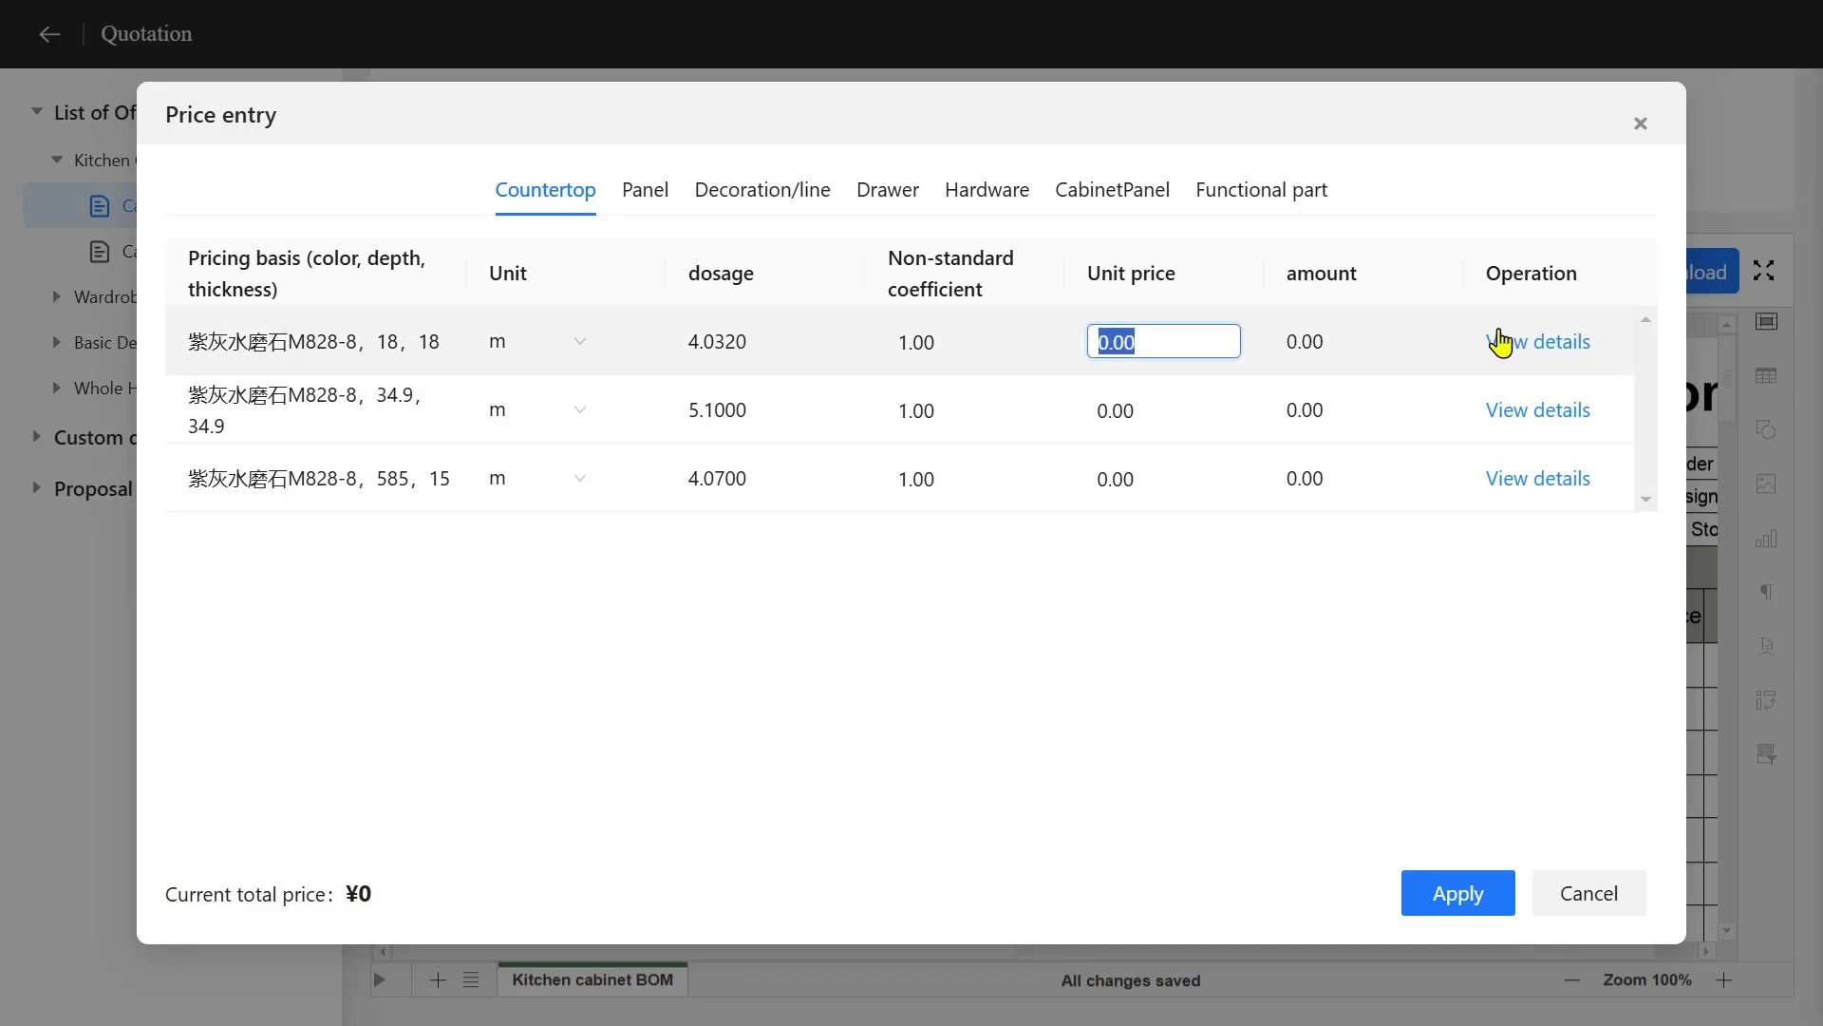
{"action": "left_click", "coordinate": [1640, 126]}
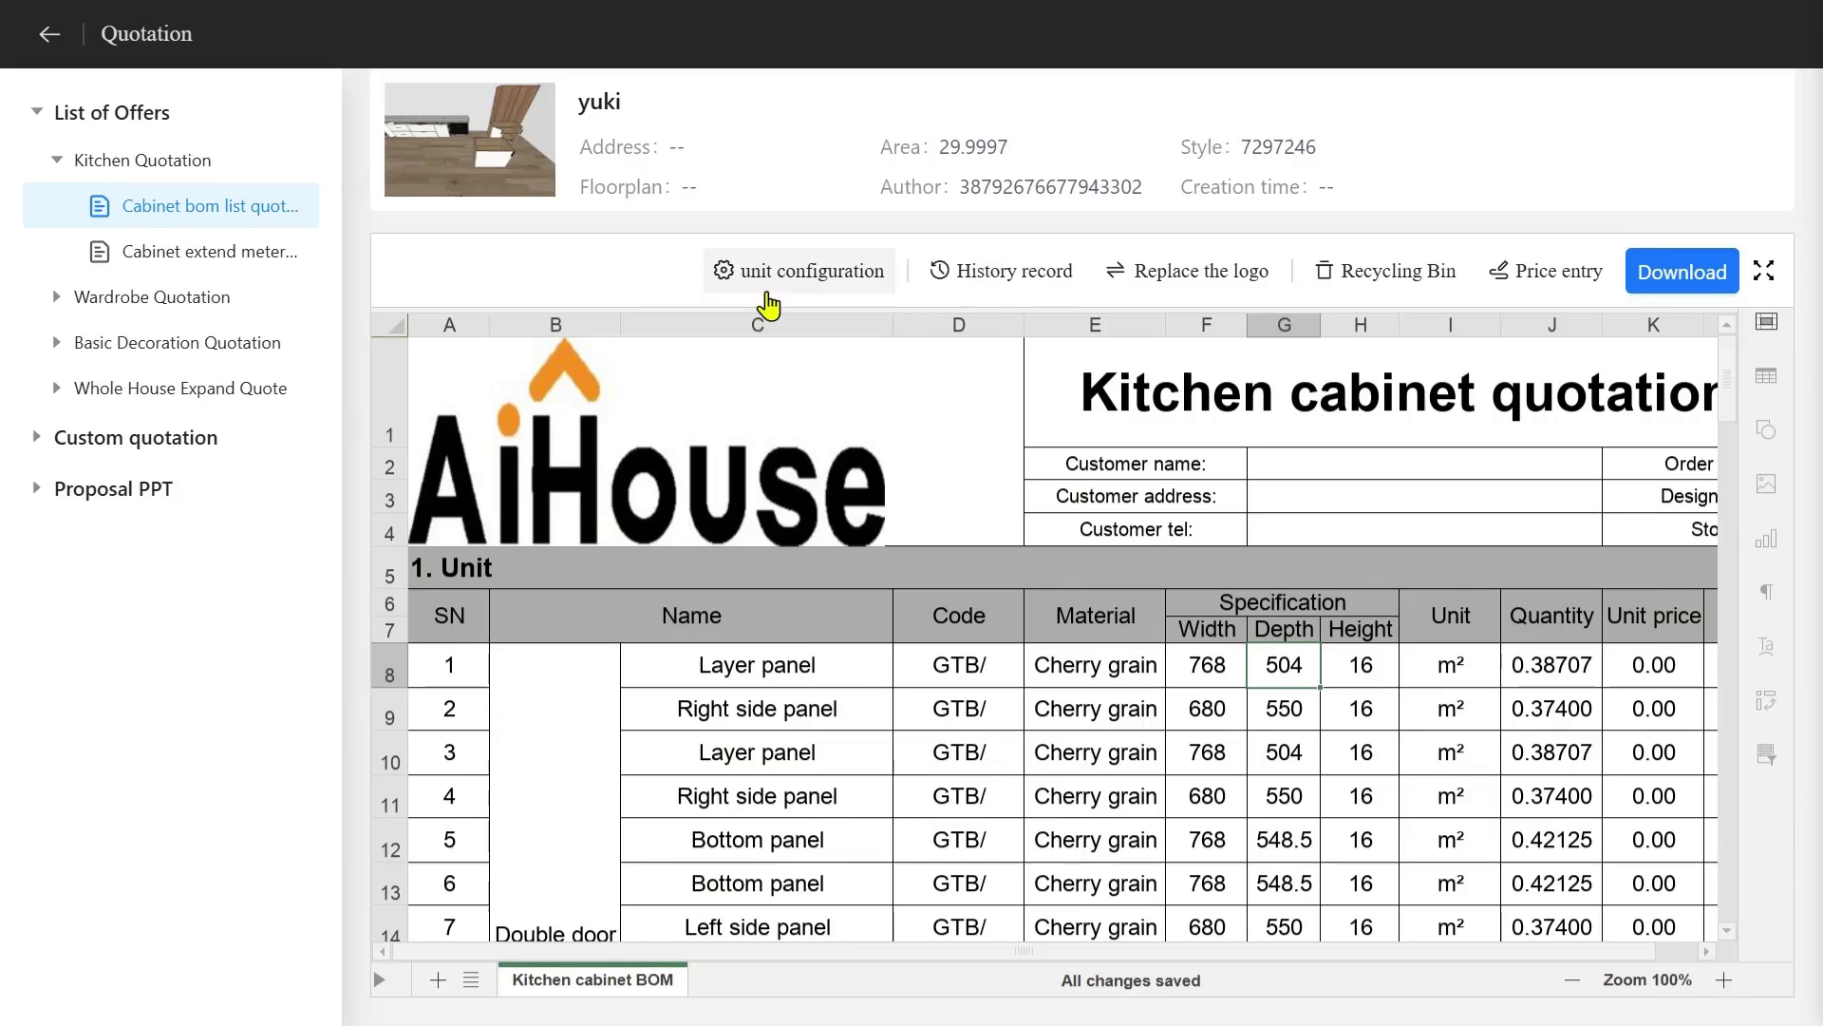
- View the available units in the quotation's unit configuration, and leave the quotation page
{"action": "left_click", "coordinate": [766, 294]}
{"action": "left_click", "coordinate": [928, 358]}
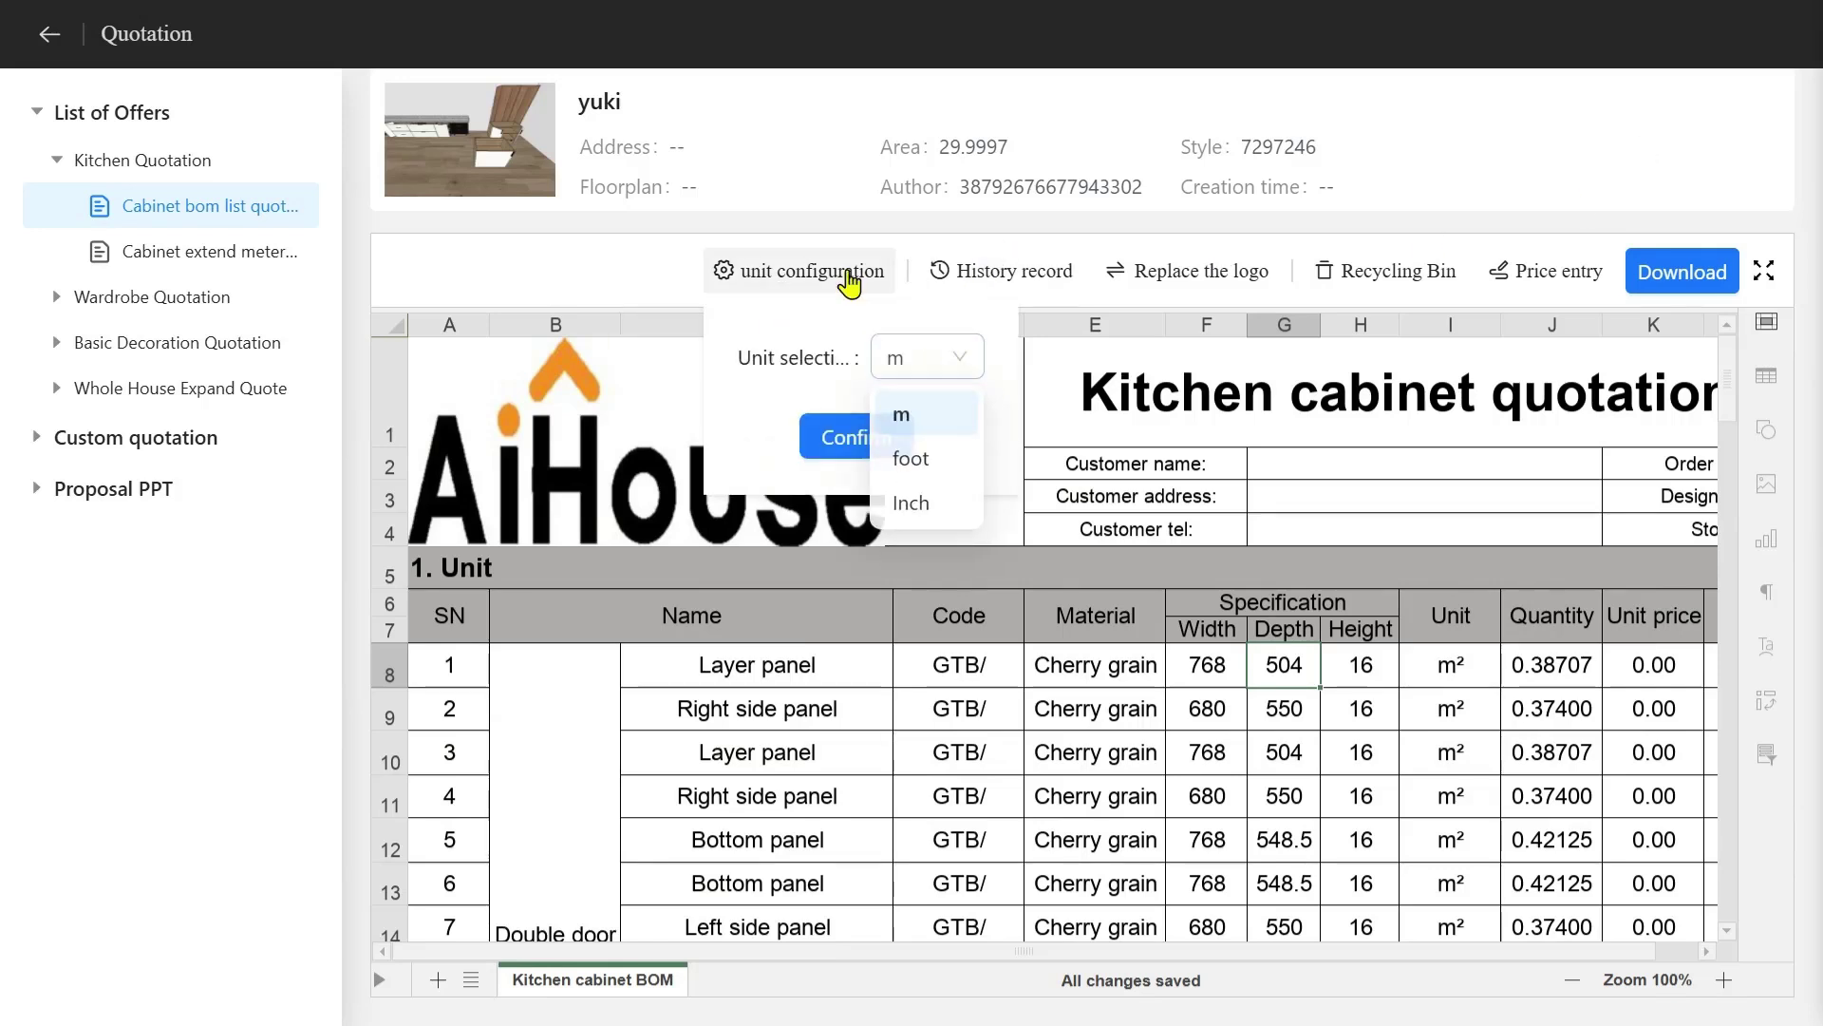
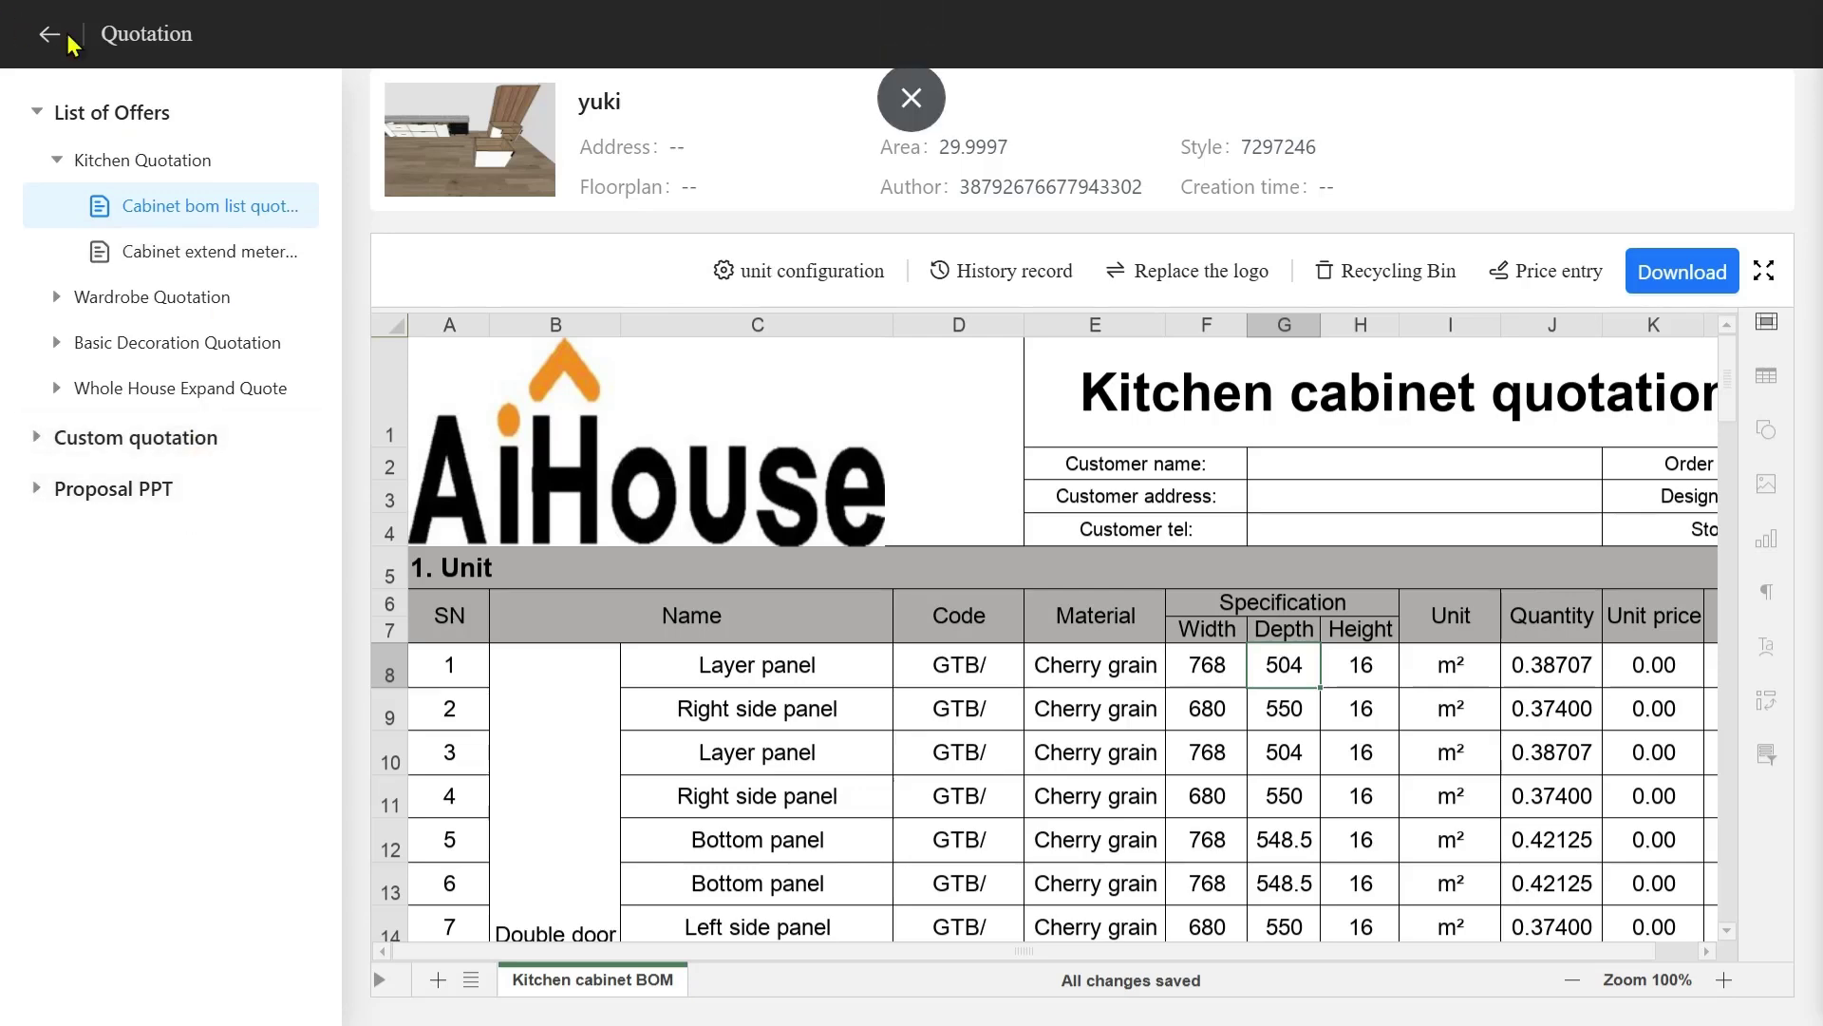
{"action": "left_click", "coordinate": [61, 38]}
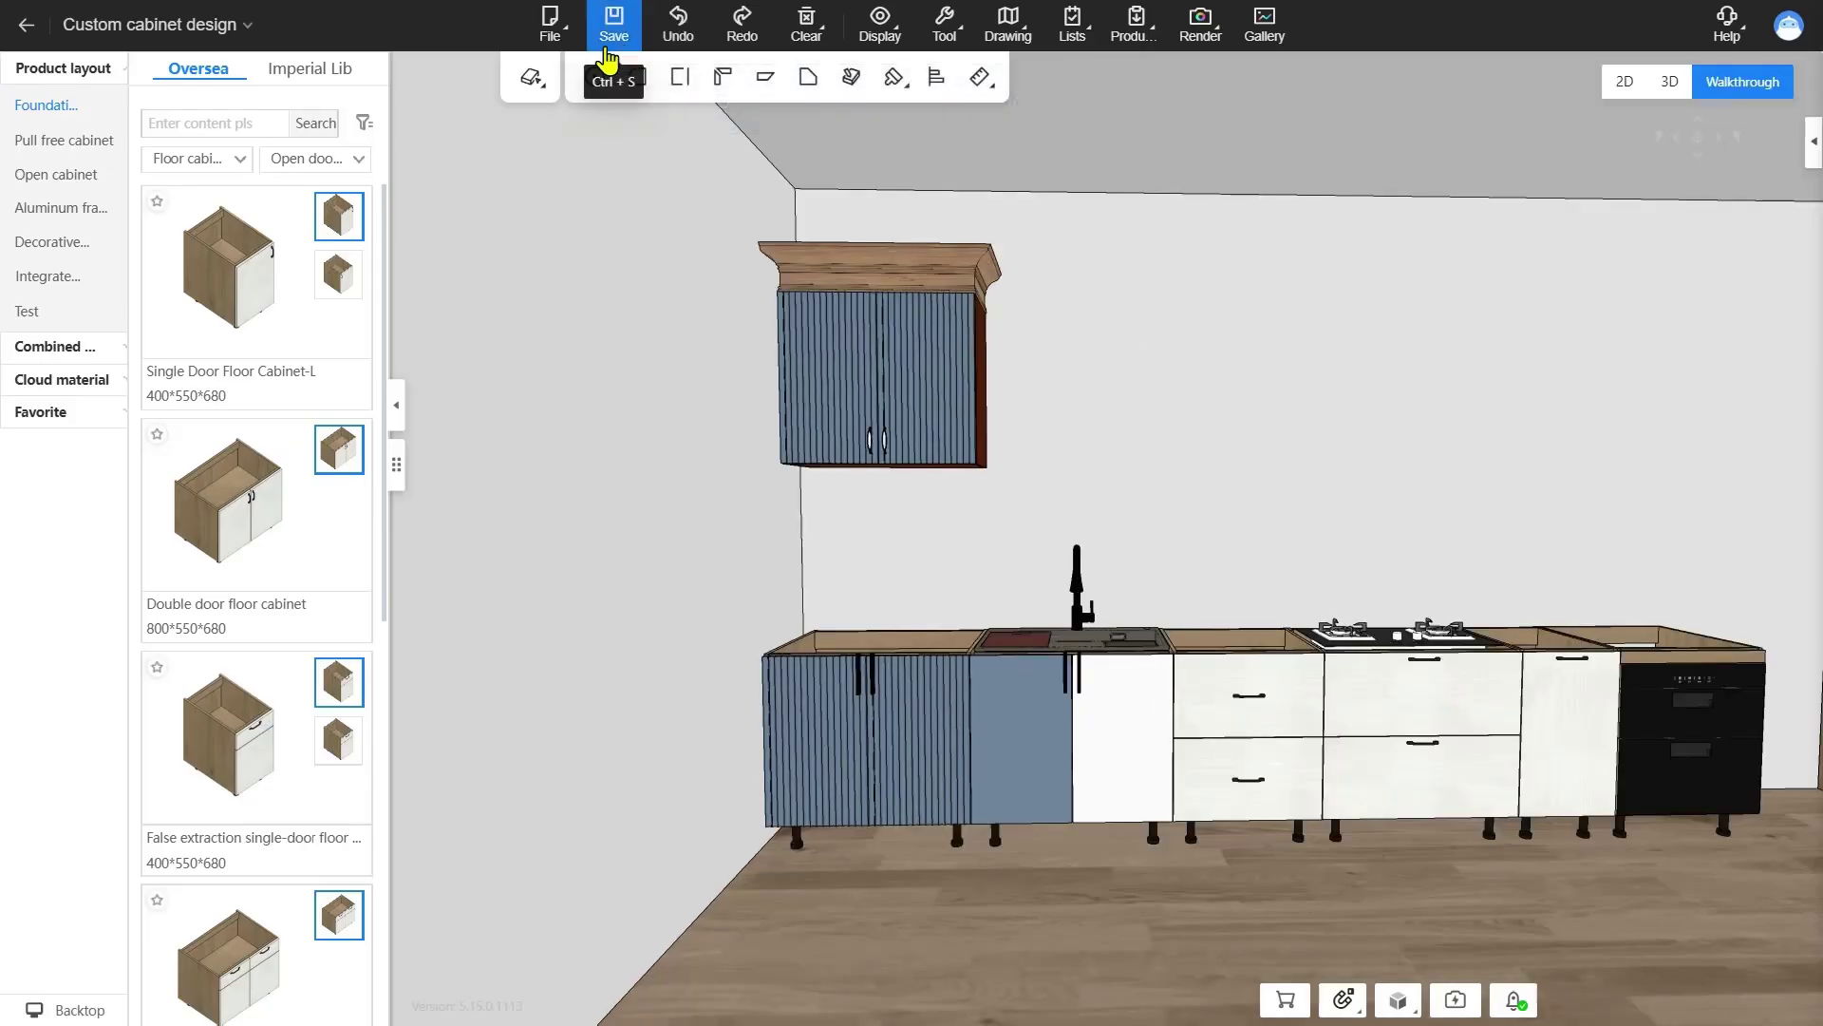
- Place a circular hole in the sink cabinet's white door, 200 mm from its left edge and 70 mm from its bottom, sized 50 by 50 mm
{"action": "mouse_move", "coordinate": [532, 87]}
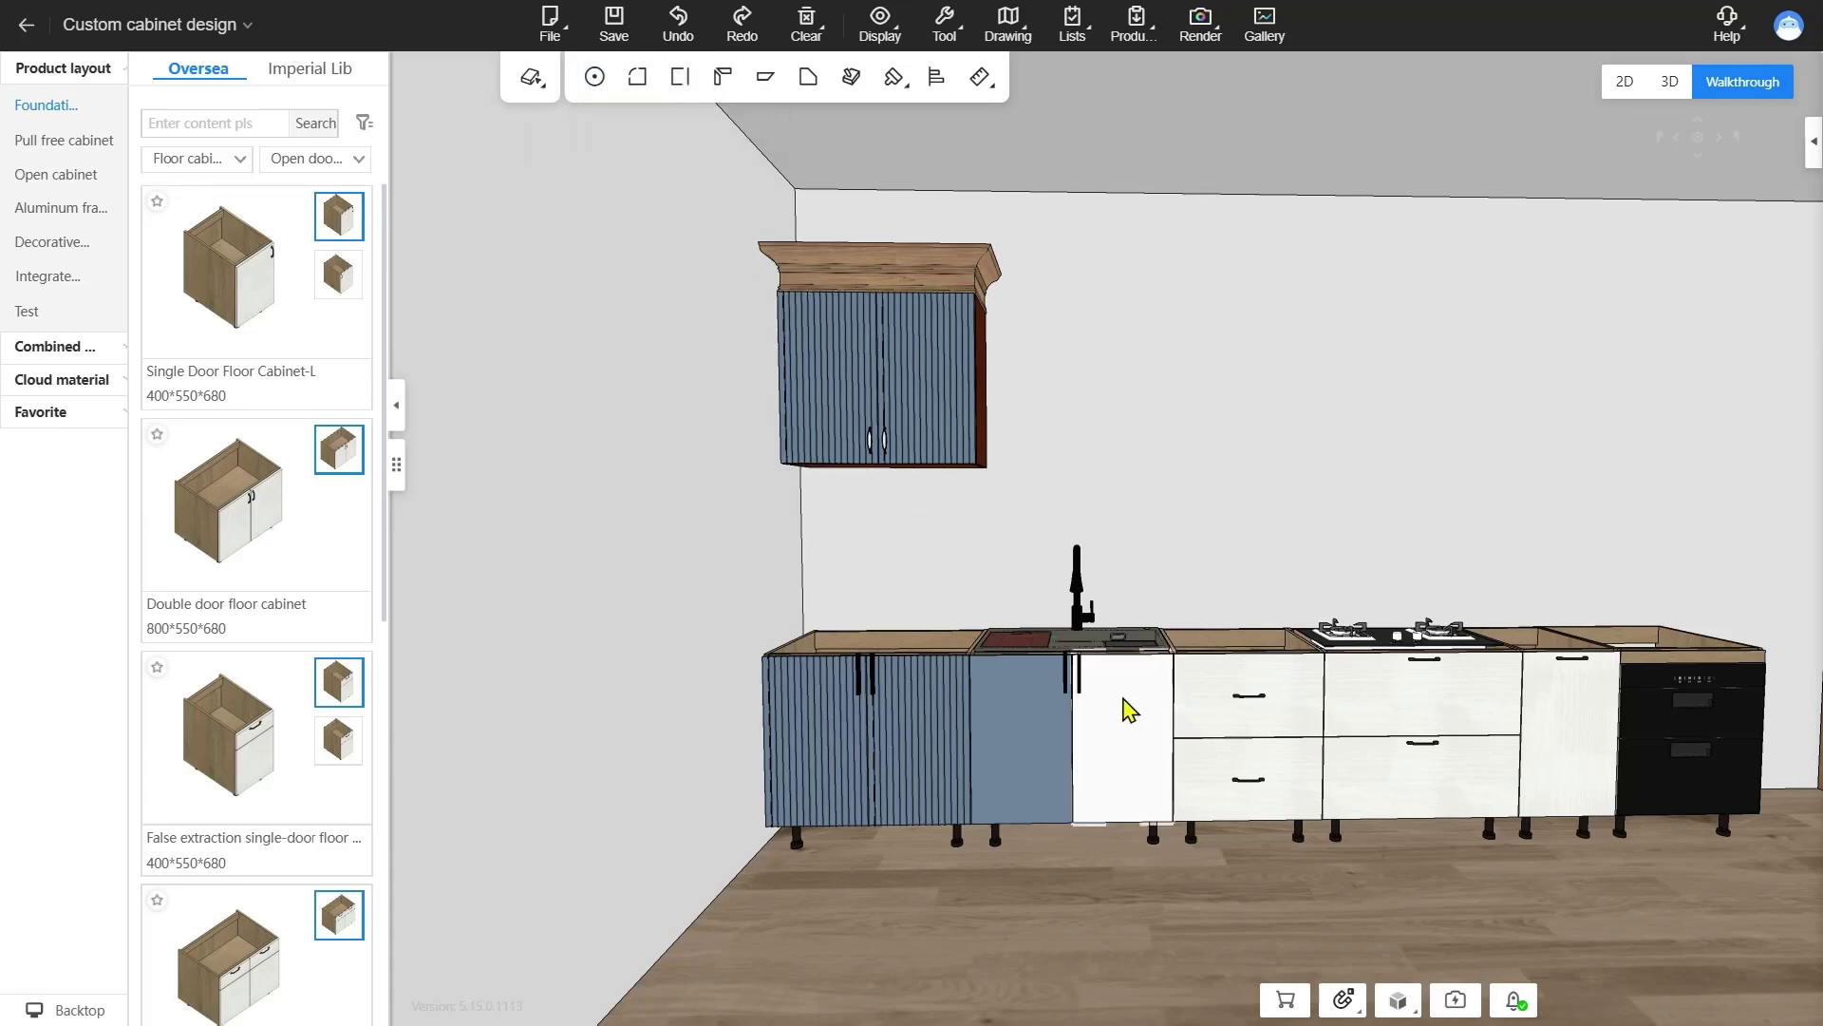
{"action": "left_click", "coordinate": [1086, 711]}
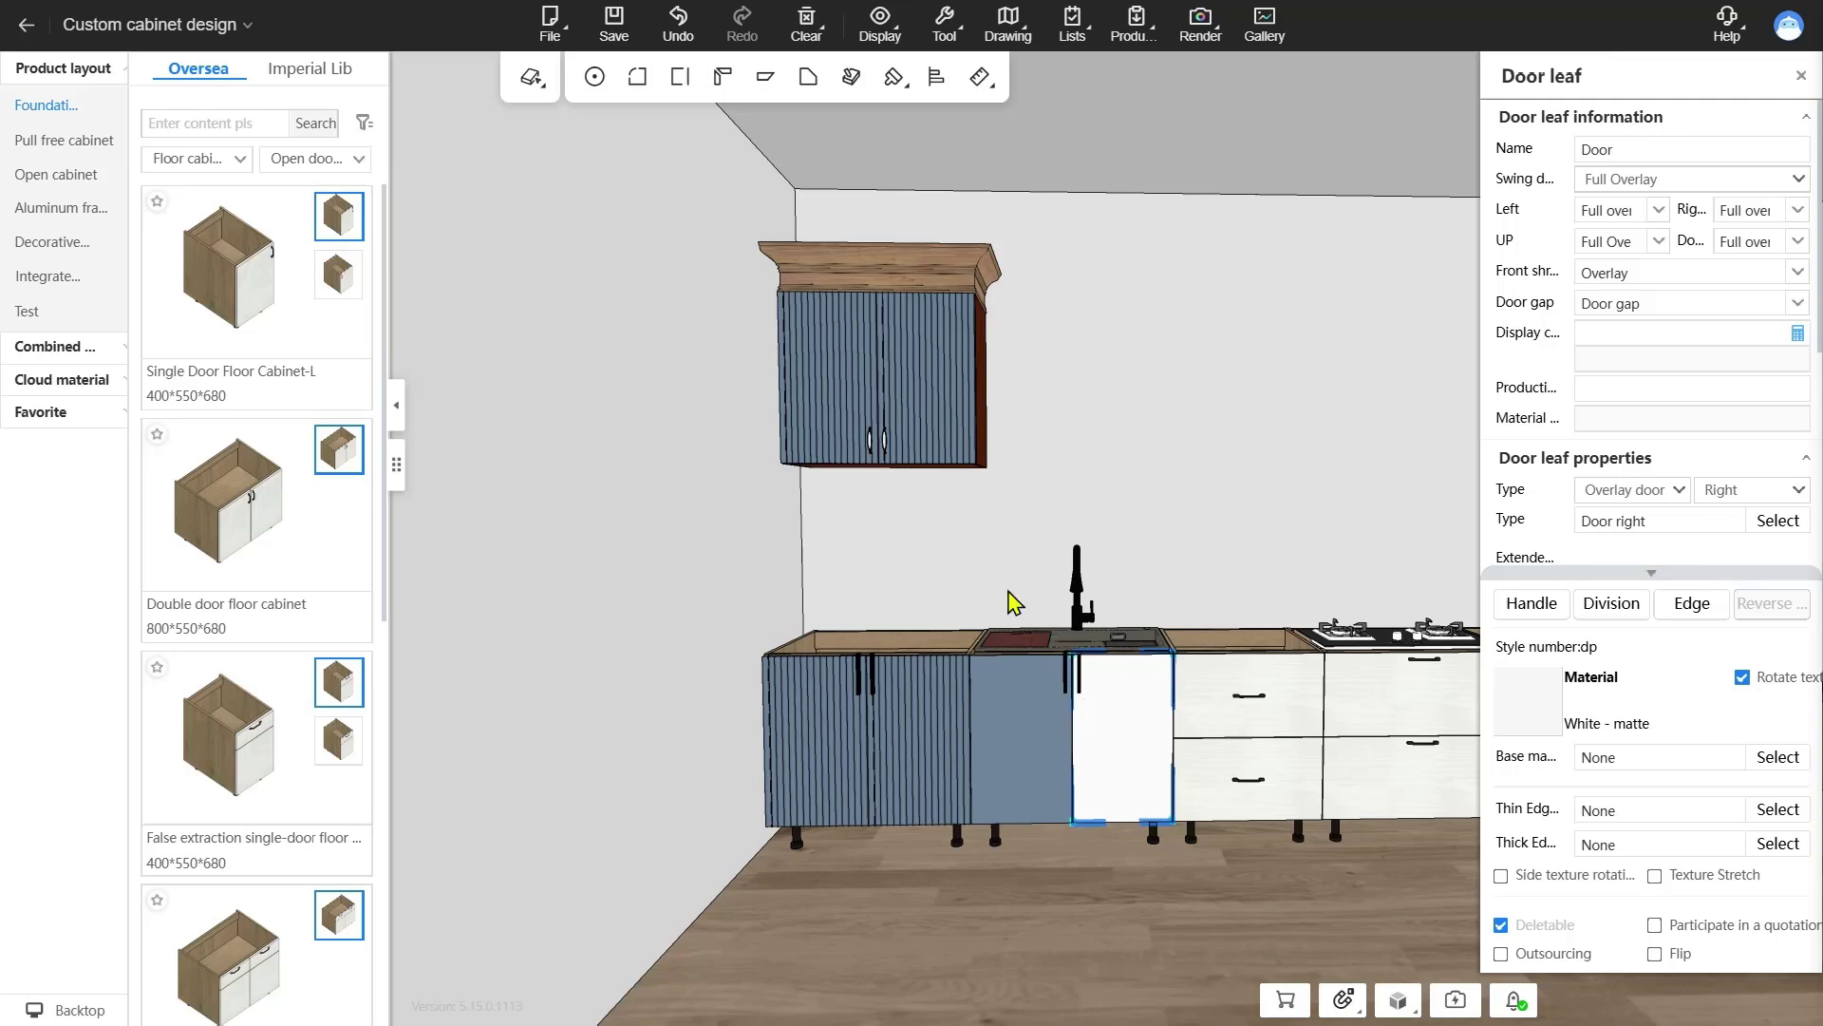
{"action": "left_click", "coordinate": [596, 79]}
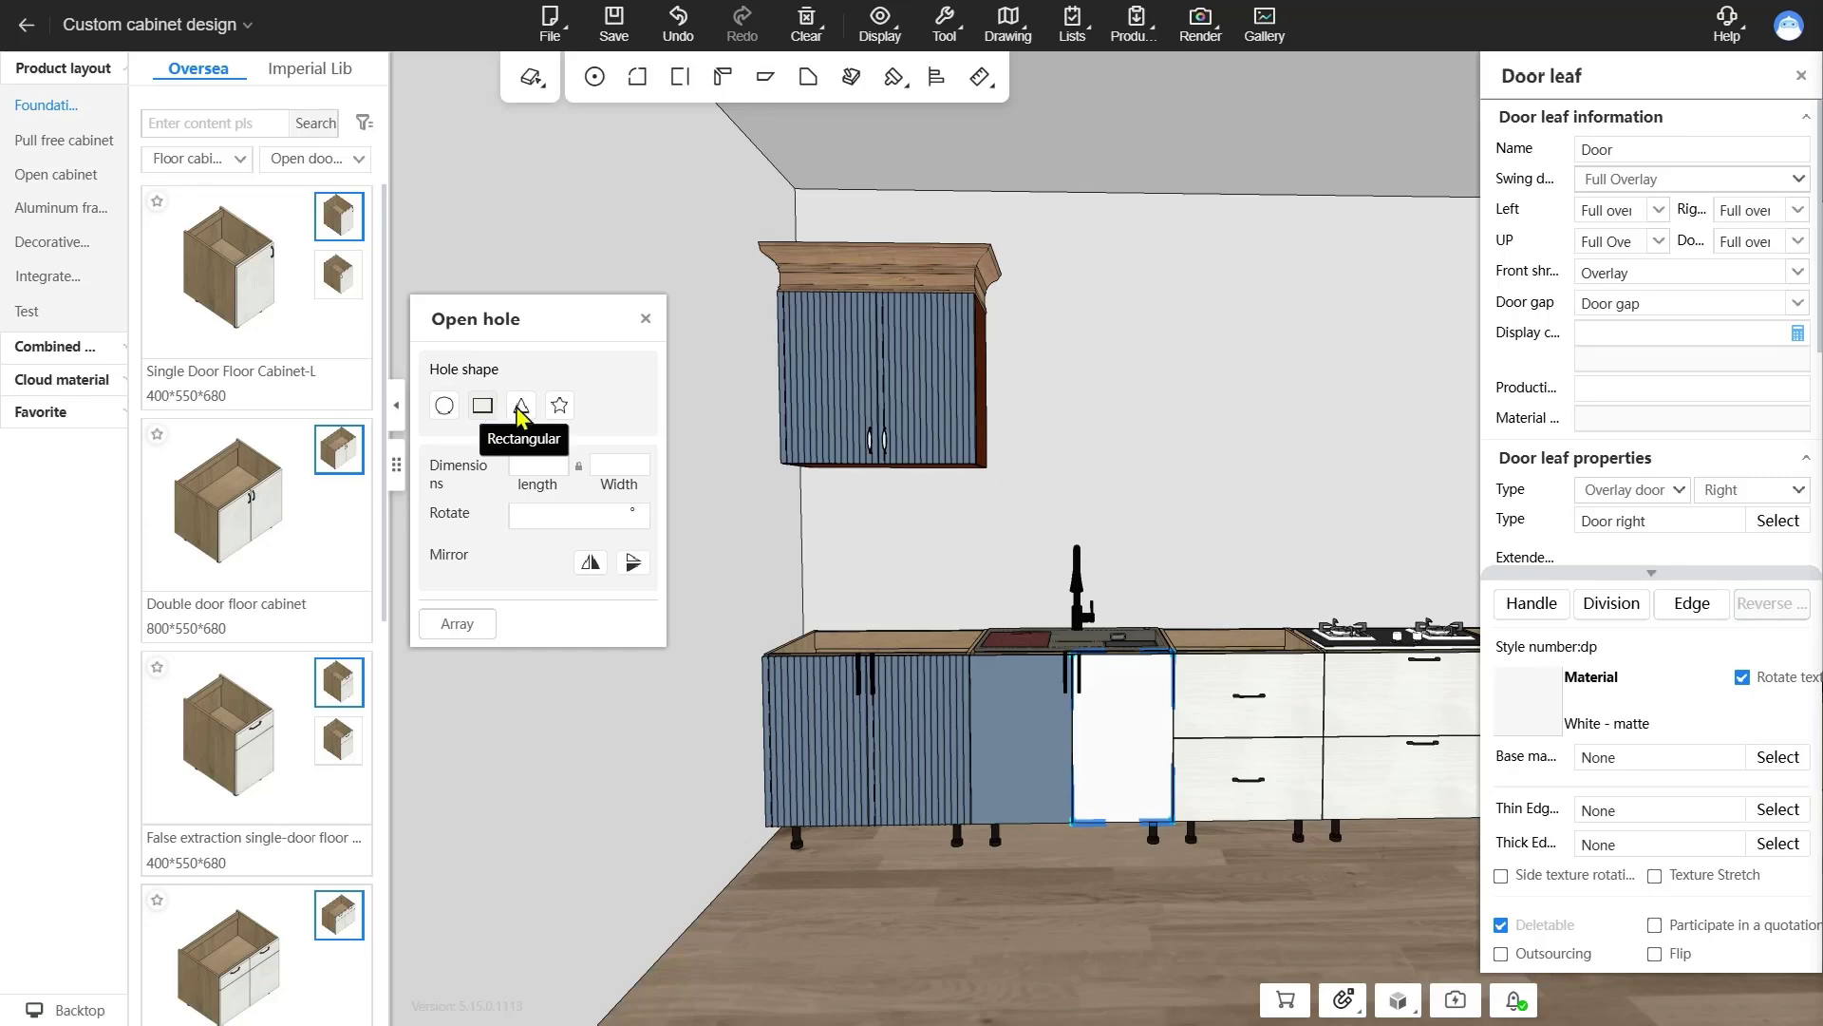
{"action": "left_click", "coordinate": [443, 407]}
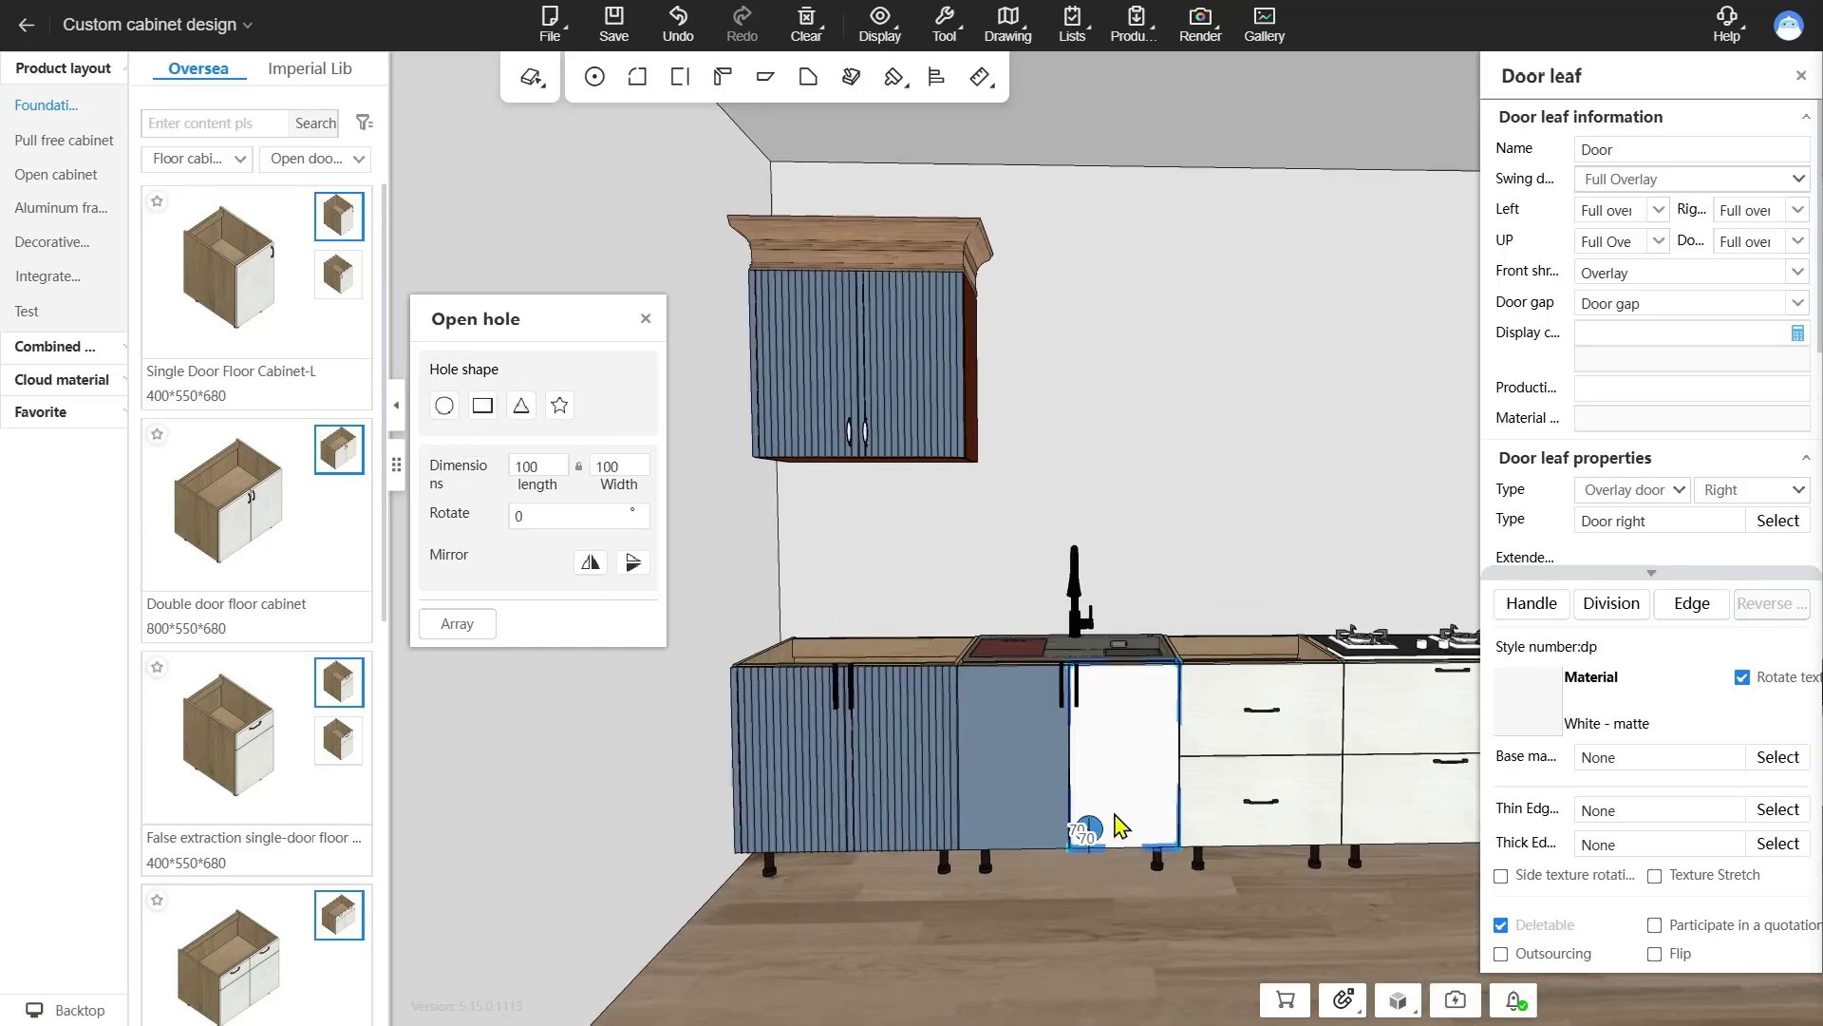
{"action": "scroll", "coordinate": [1092, 817], "scroll_direction": "up", "scroll_amount": 3}
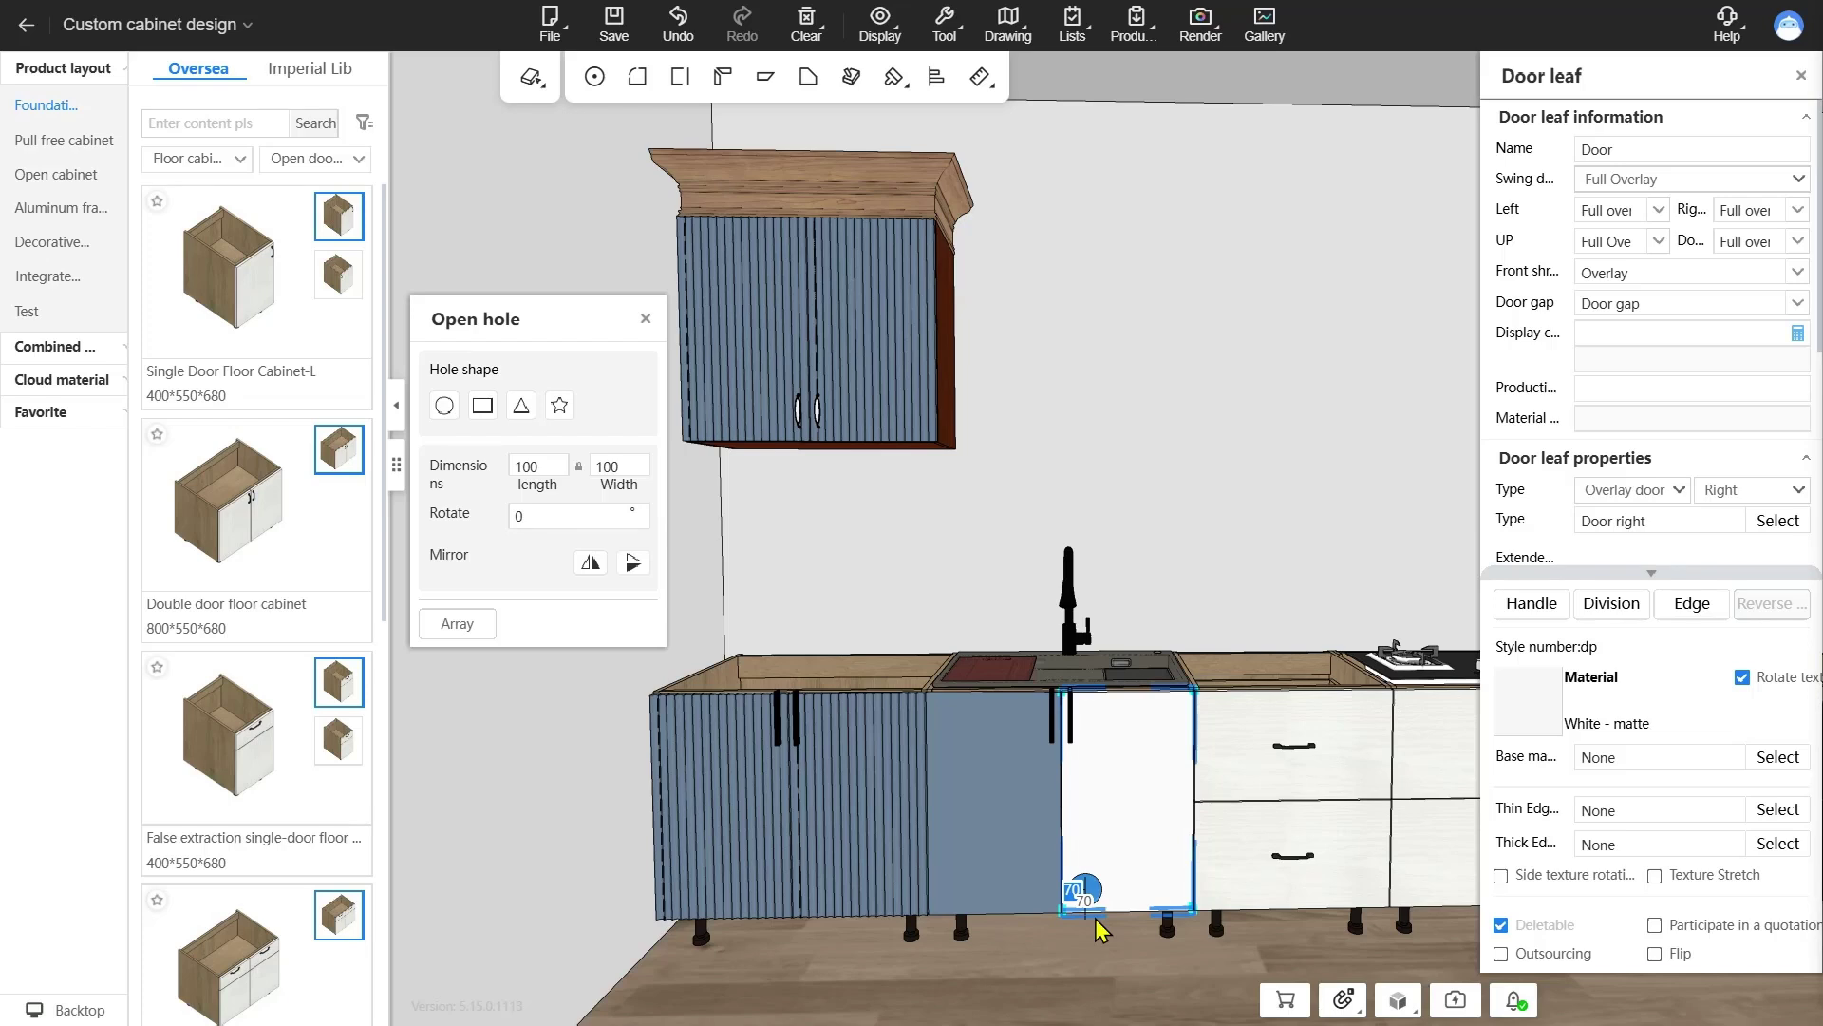
{"action": "left_click", "coordinate": [515, 465]}
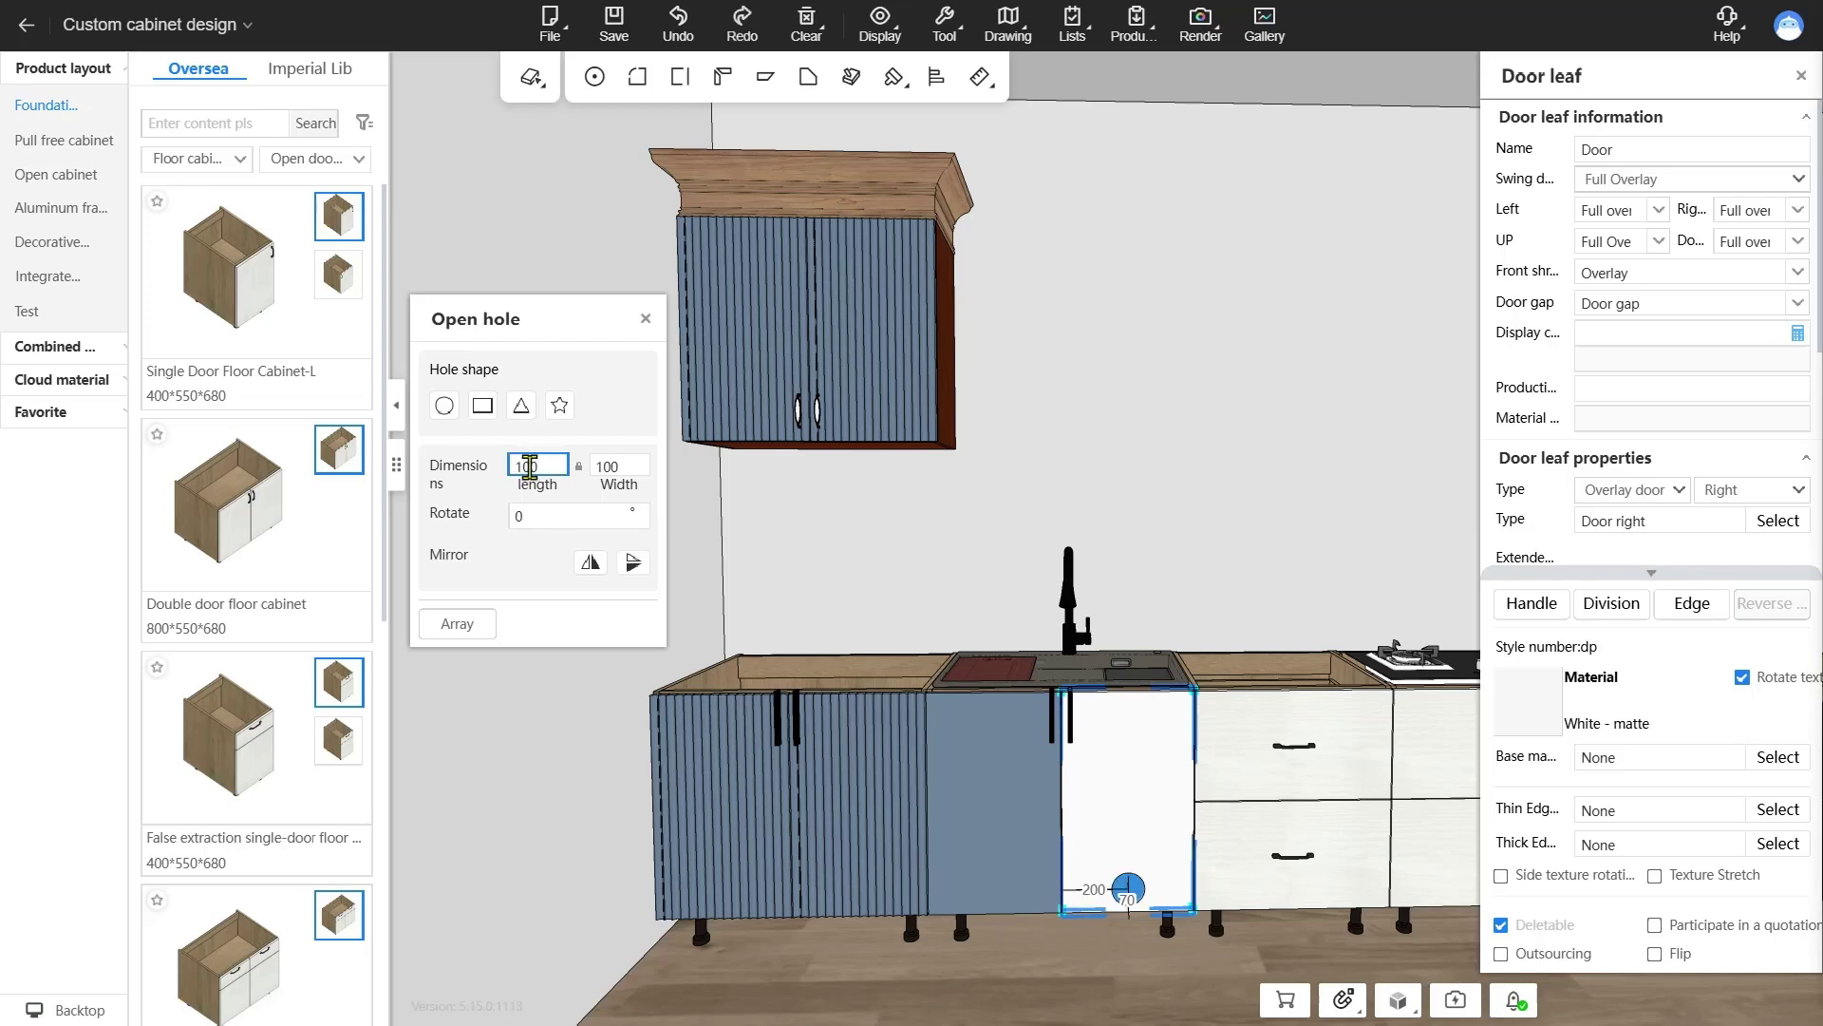
{"action": "type", "text": "50"}
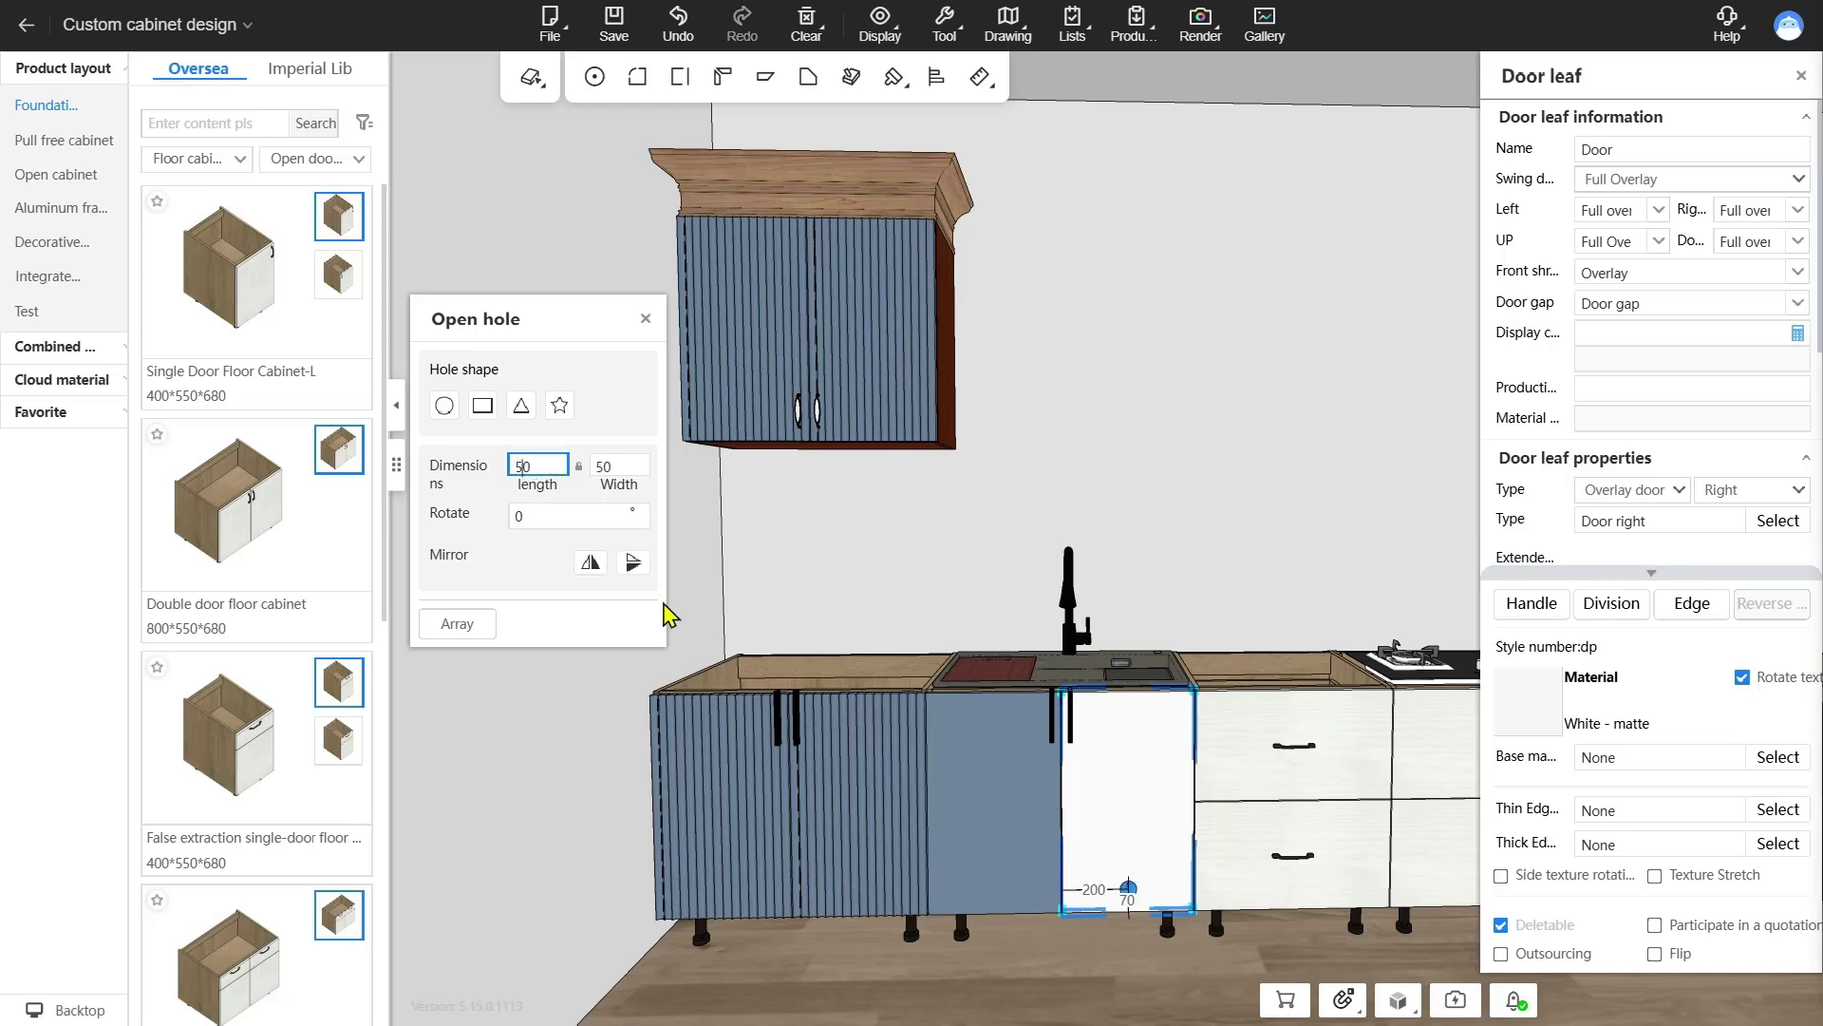
- Array the door's round hole upward in the Y direction with an interval of 50 to make three holes, and leave the hole tool
{"action": "left_click", "coordinate": [487, 537]}
{"action": "left_click", "coordinate": [462, 627]}
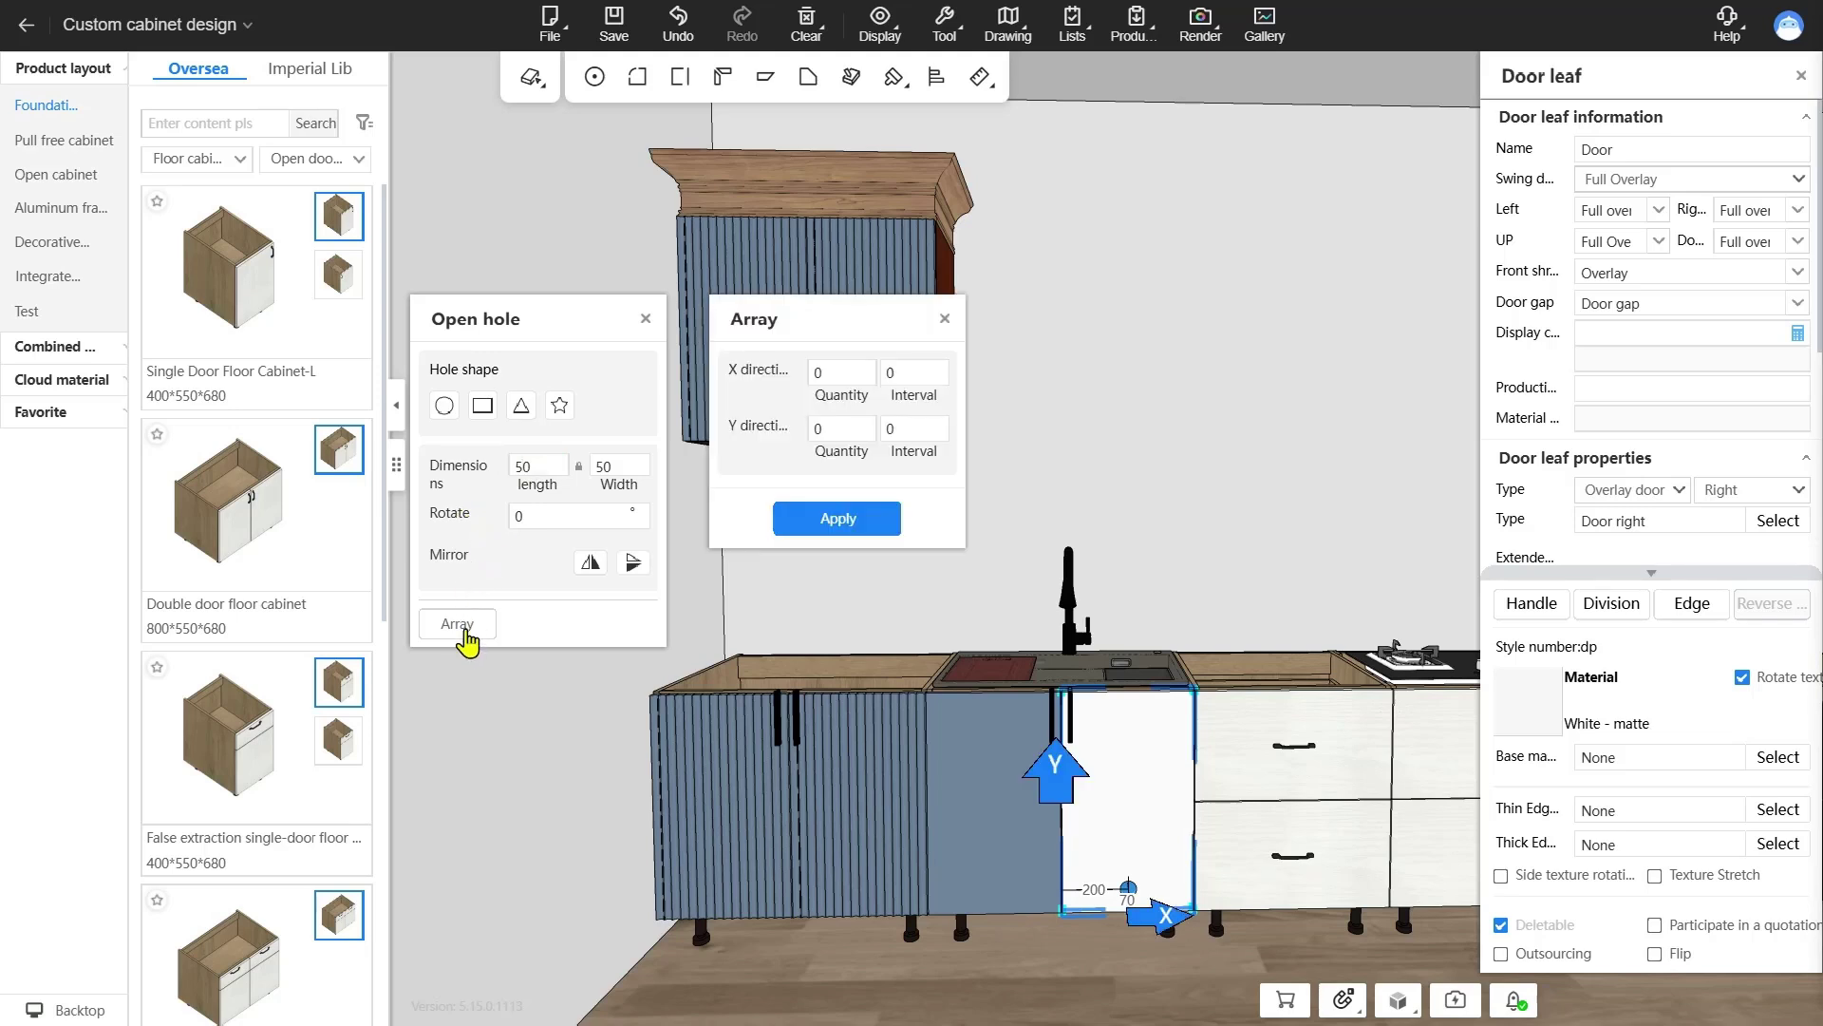
{"action": "left_click_drag", "start_coordinate": [807, 322], "coordinate": [770, 327]}
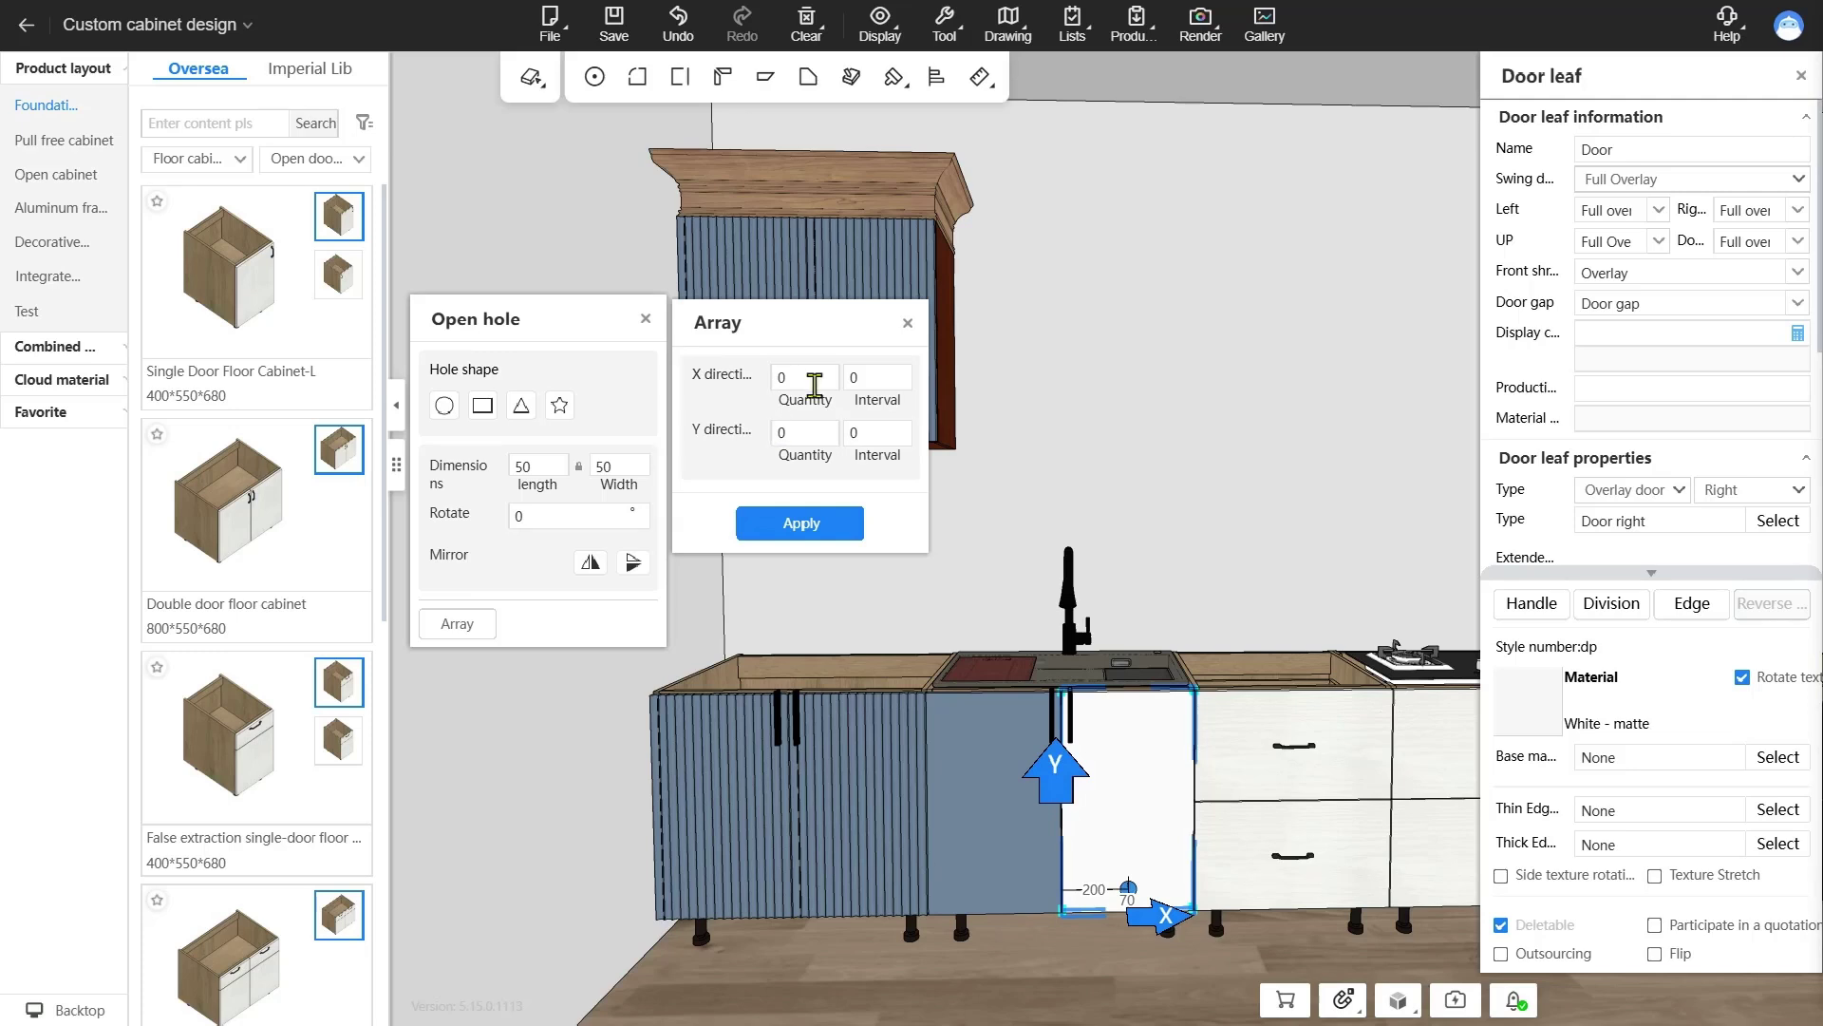
{"action": "left_click", "coordinate": [805, 433]}
{"action": "left_click", "coordinate": [879, 433]}
{"action": "type", "text": "50"}
{"action": "left_click", "coordinate": [845, 530]}
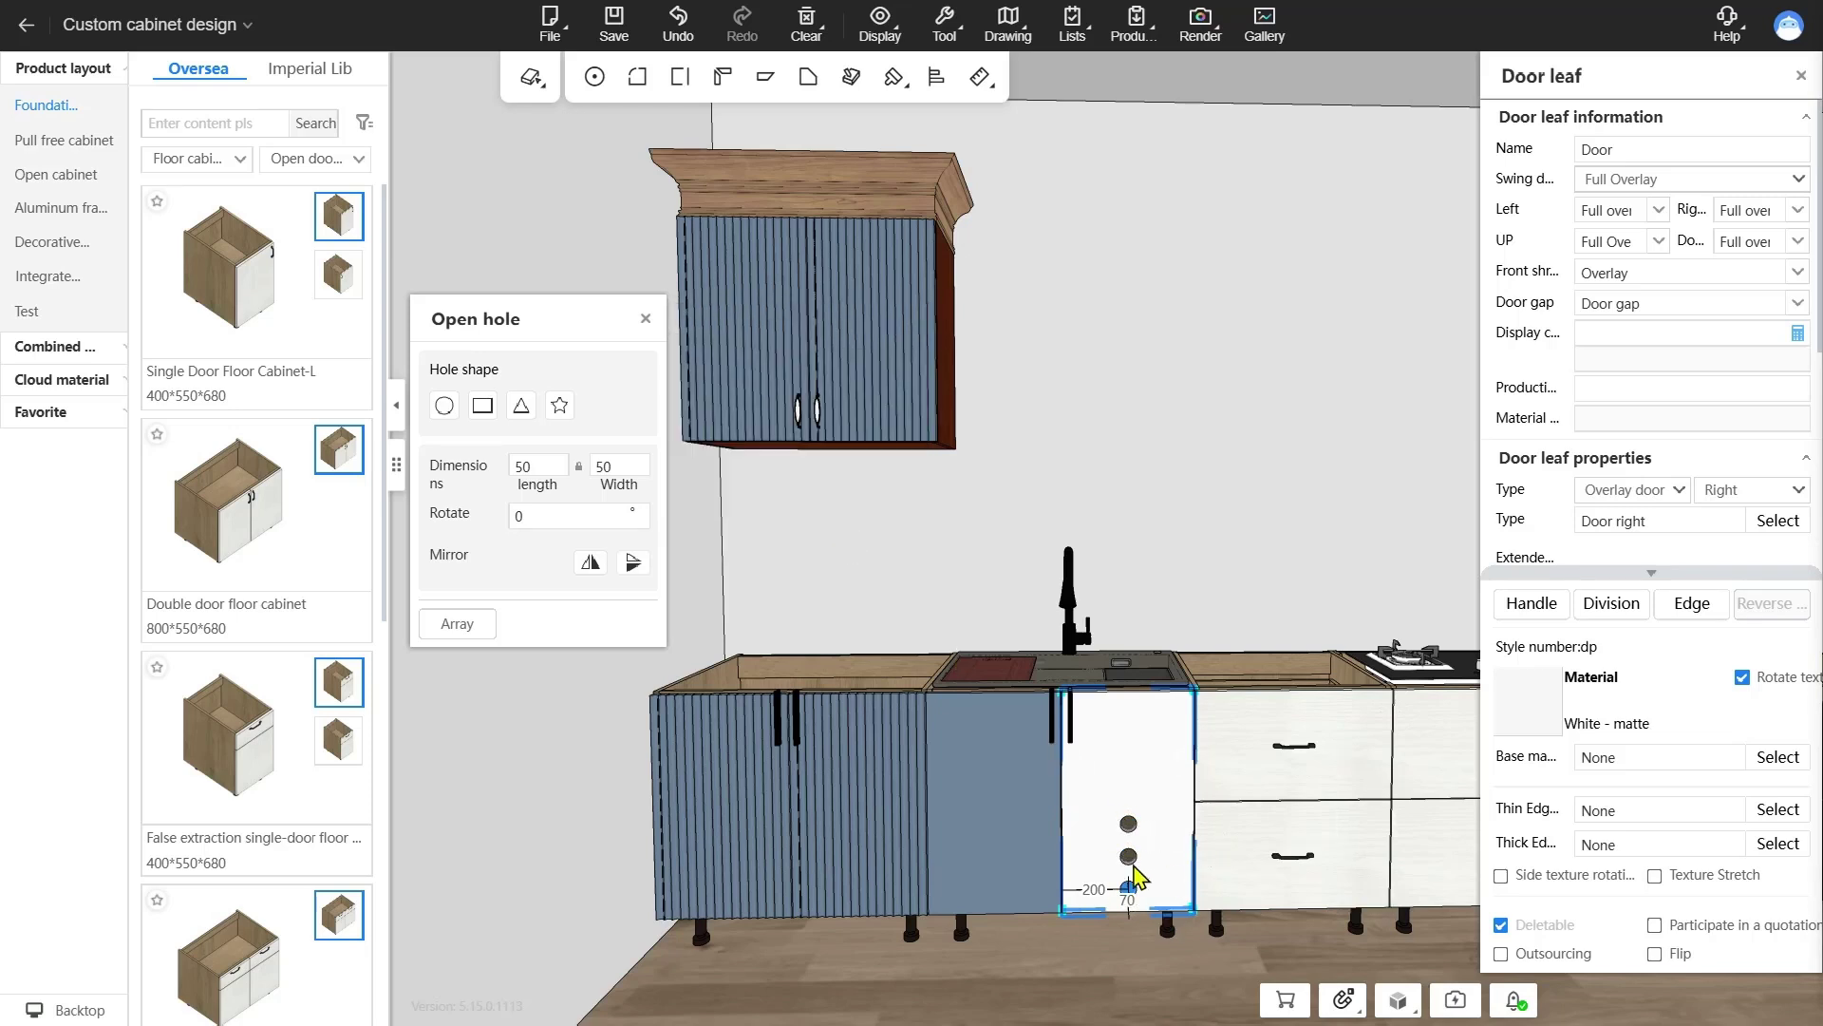
{"action": "left_click", "coordinate": [1136, 479]}
{"action": "left_click", "coordinate": [1137, 472]}
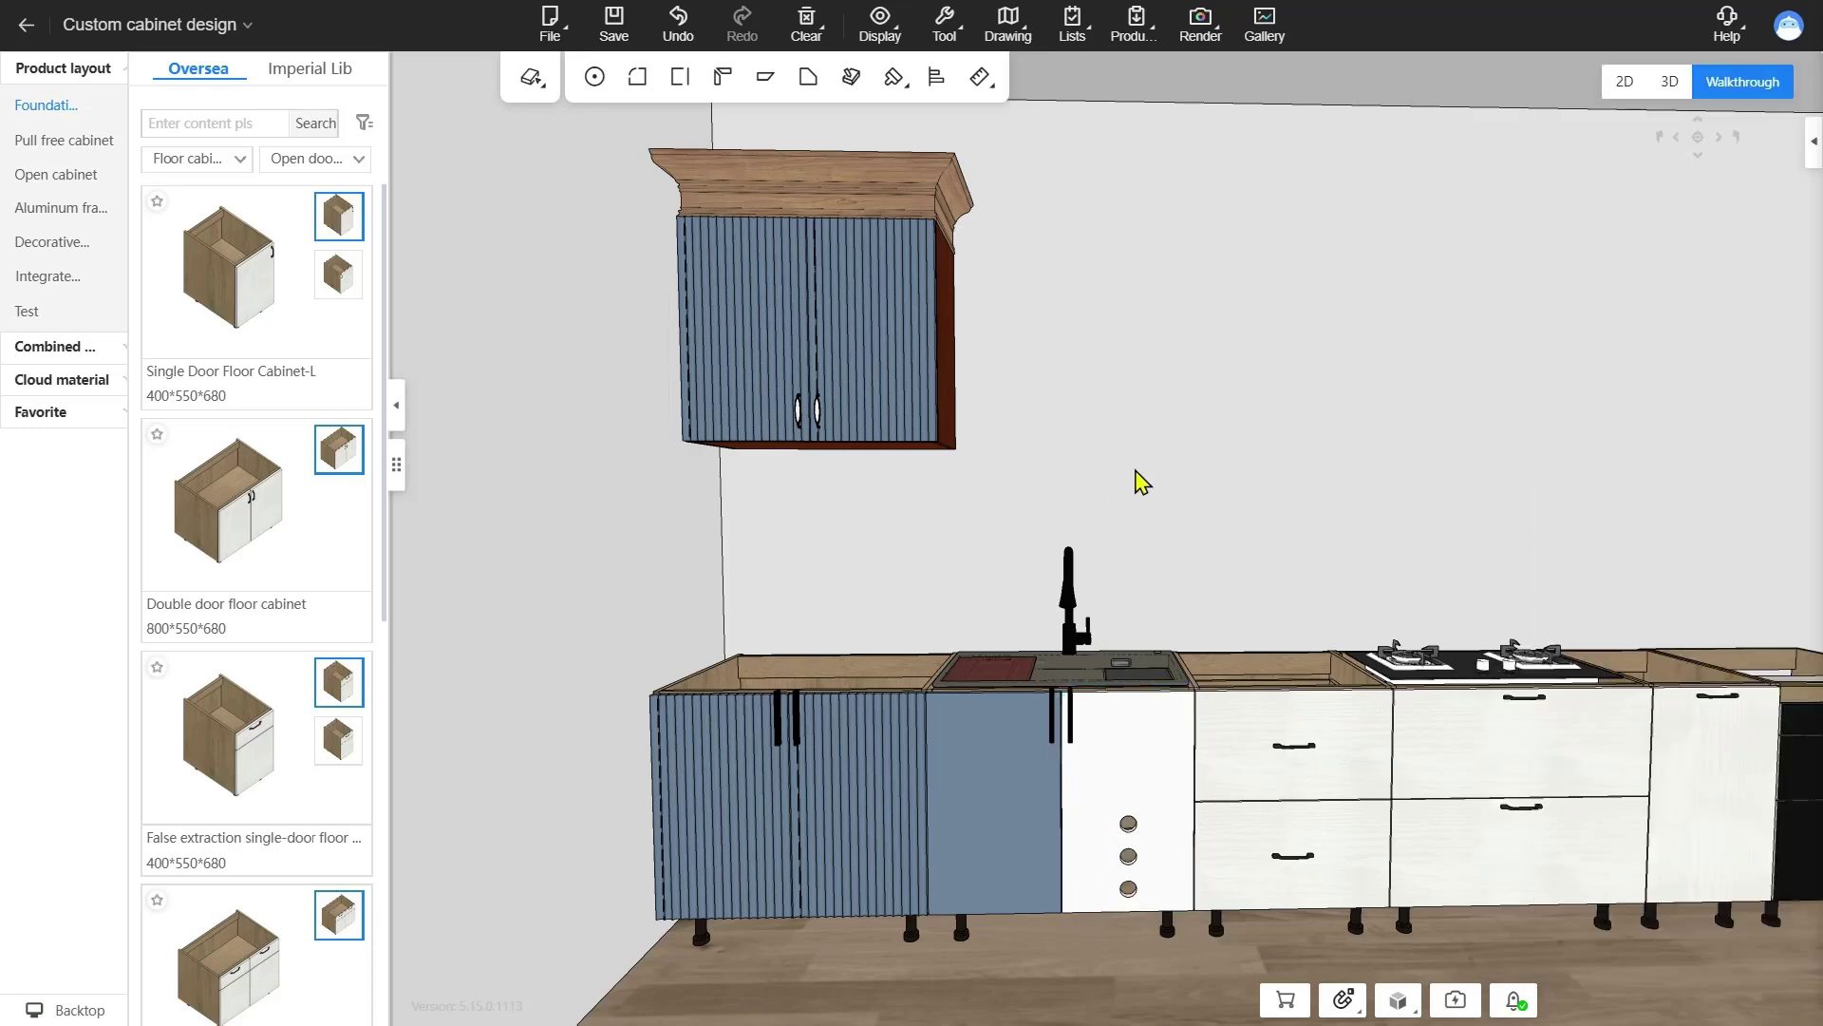
- Start a rounded chamfer on the upper right corner of the white door with the three holes
{"action": "left_click_drag", "start_coordinate": [1117, 409], "coordinate": [1163, 634]}
{"action": "left_click", "coordinate": [1157, 624]}
{"action": "scroll", "coordinate": [1185, 534], "scroll_direction": "up", "scroll_amount": 5}
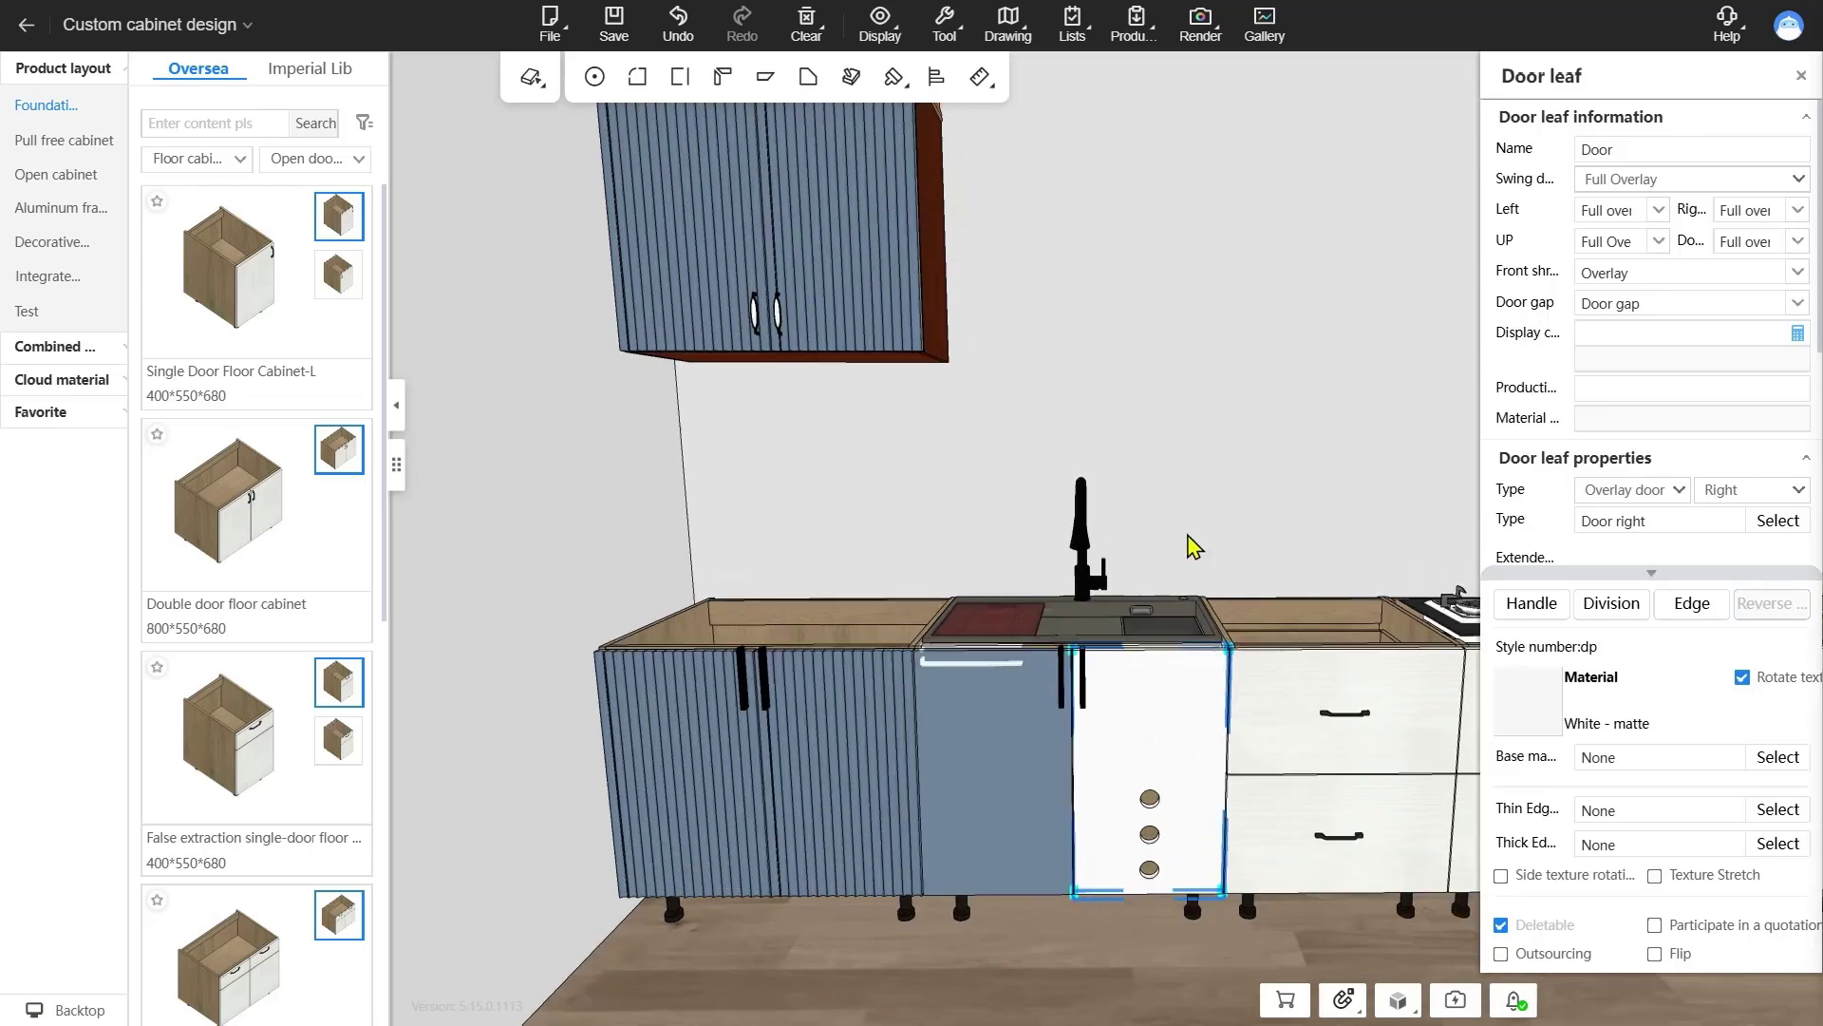
{"action": "left_click_drag", "start_coordinate": [1186, 534], "coordinate": [1205, 610]}
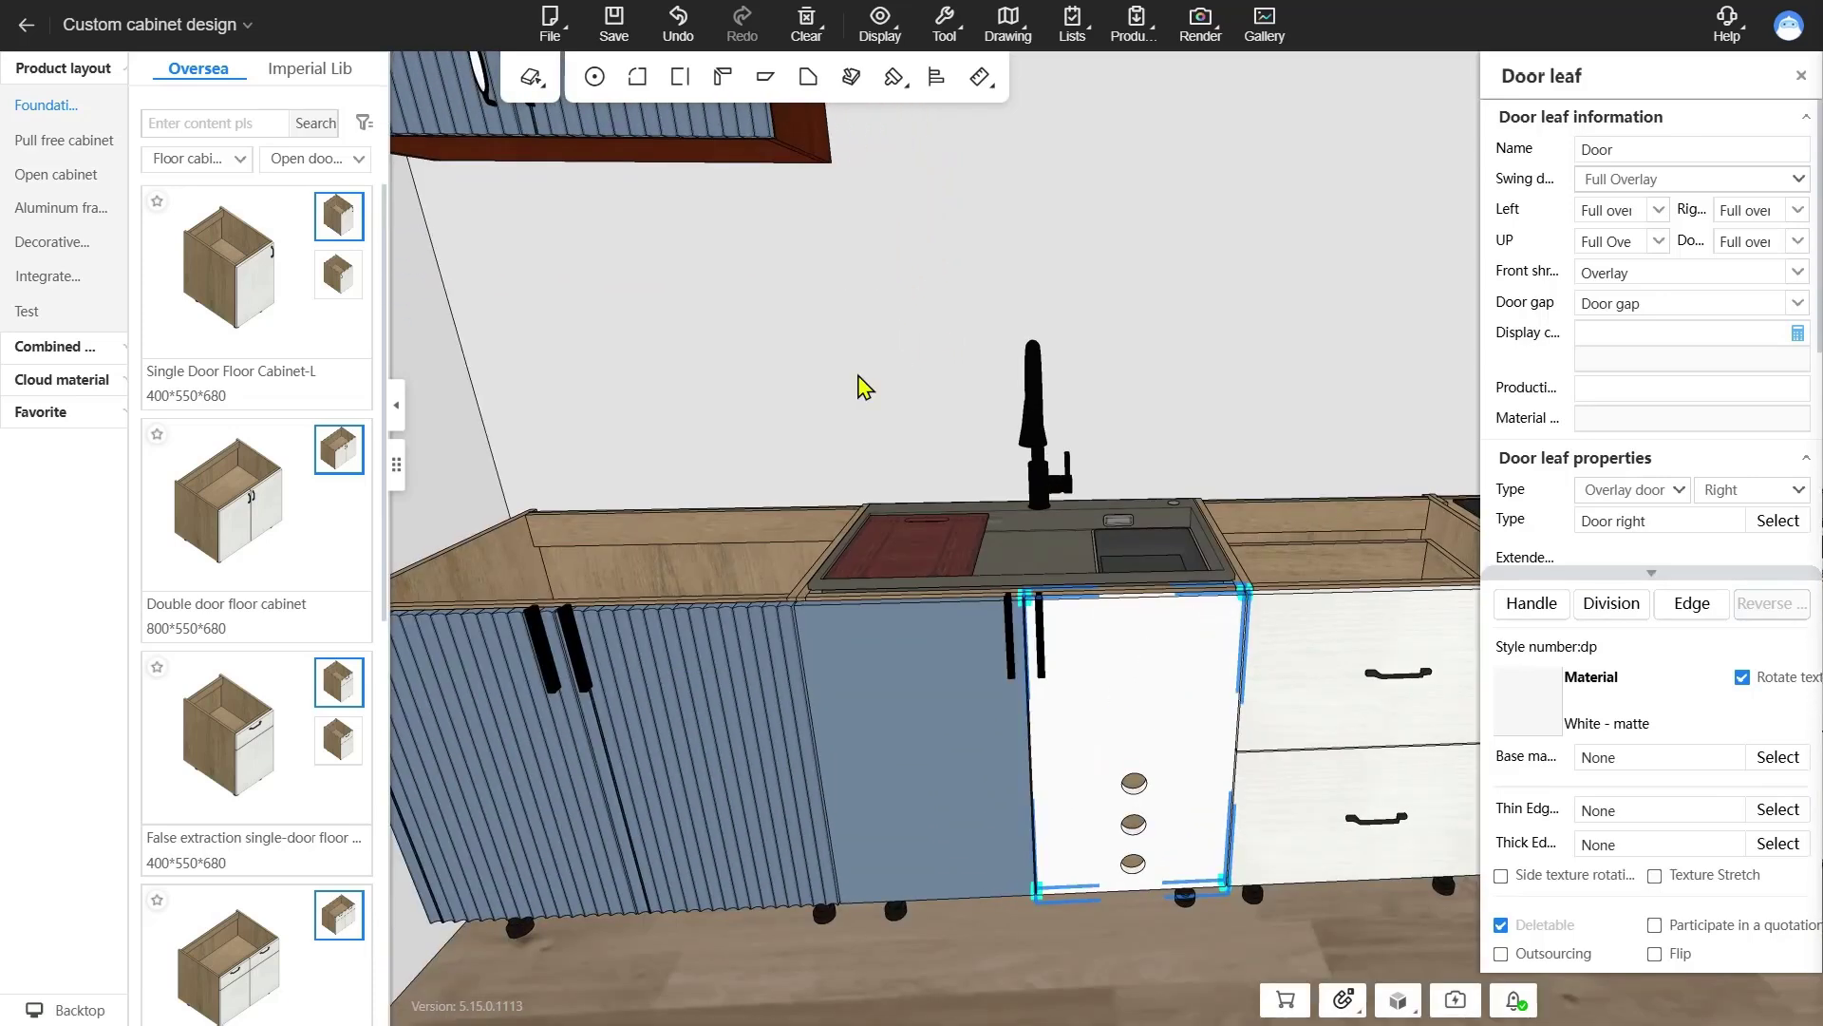
{"action": "left_click", "coordinate": [637, 80]}
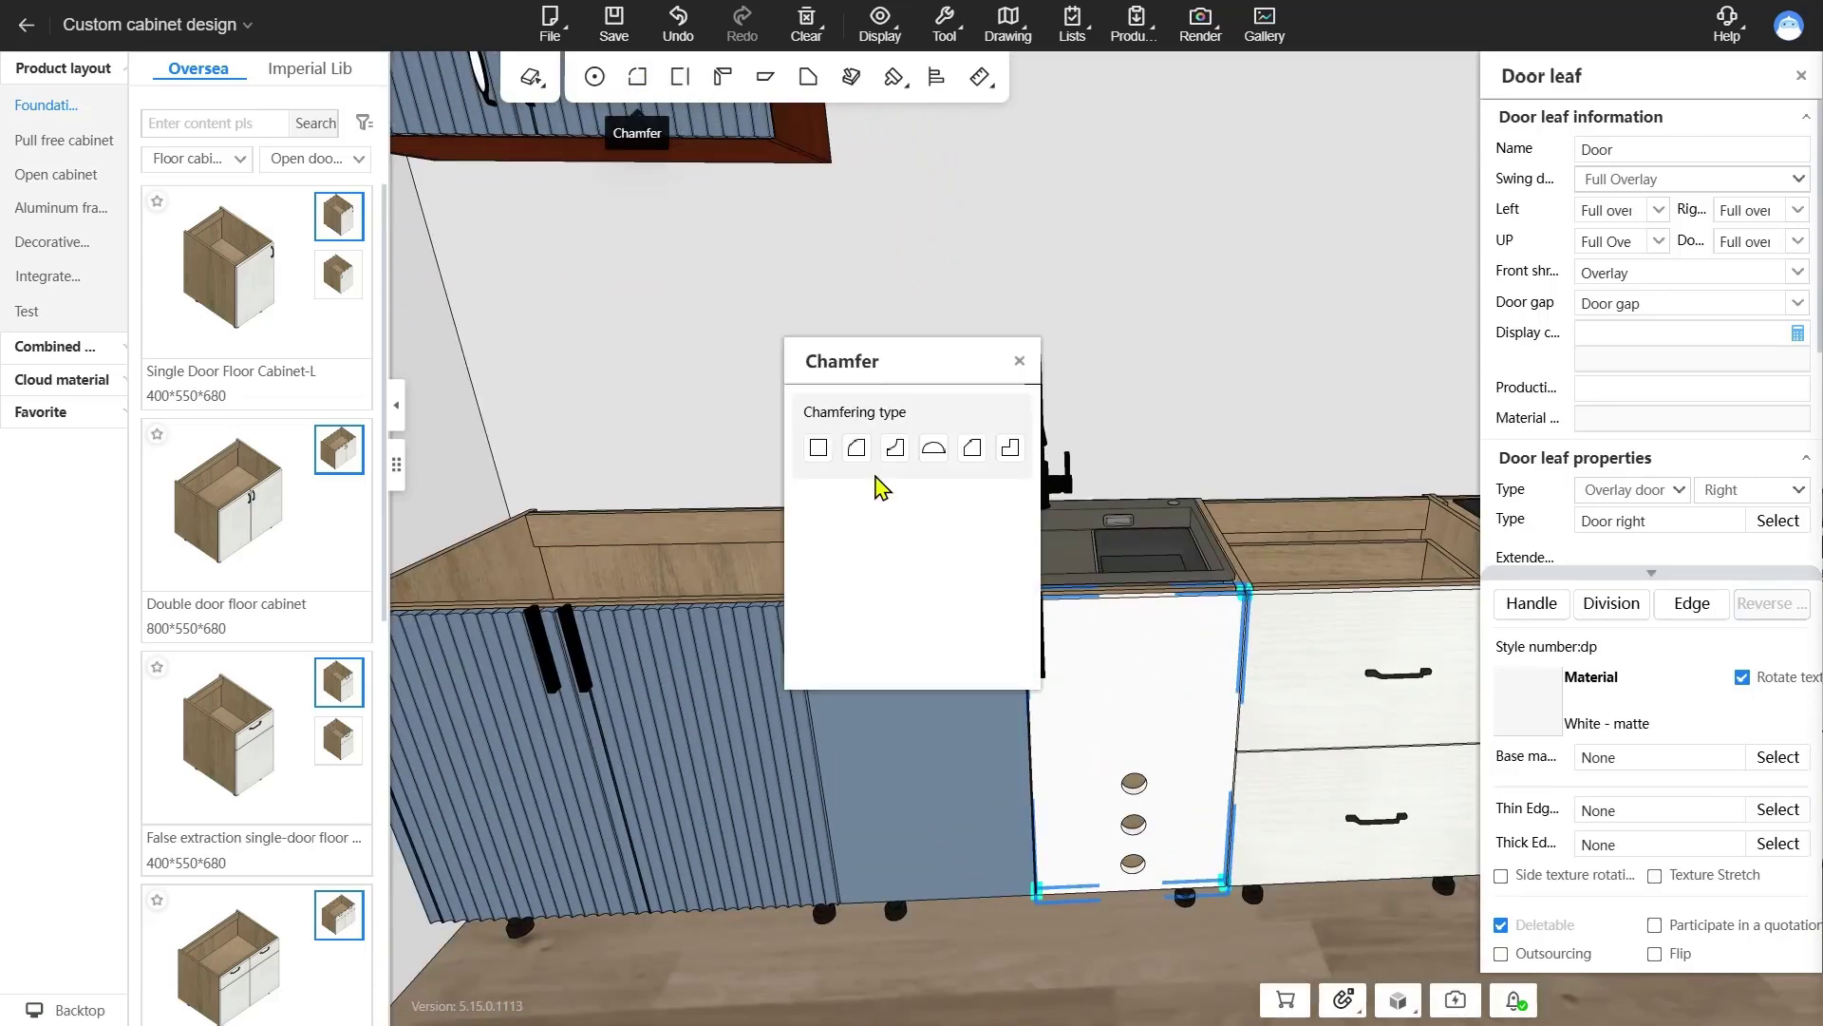
{"action": "left_click", "coordinate": [1035, 607]}
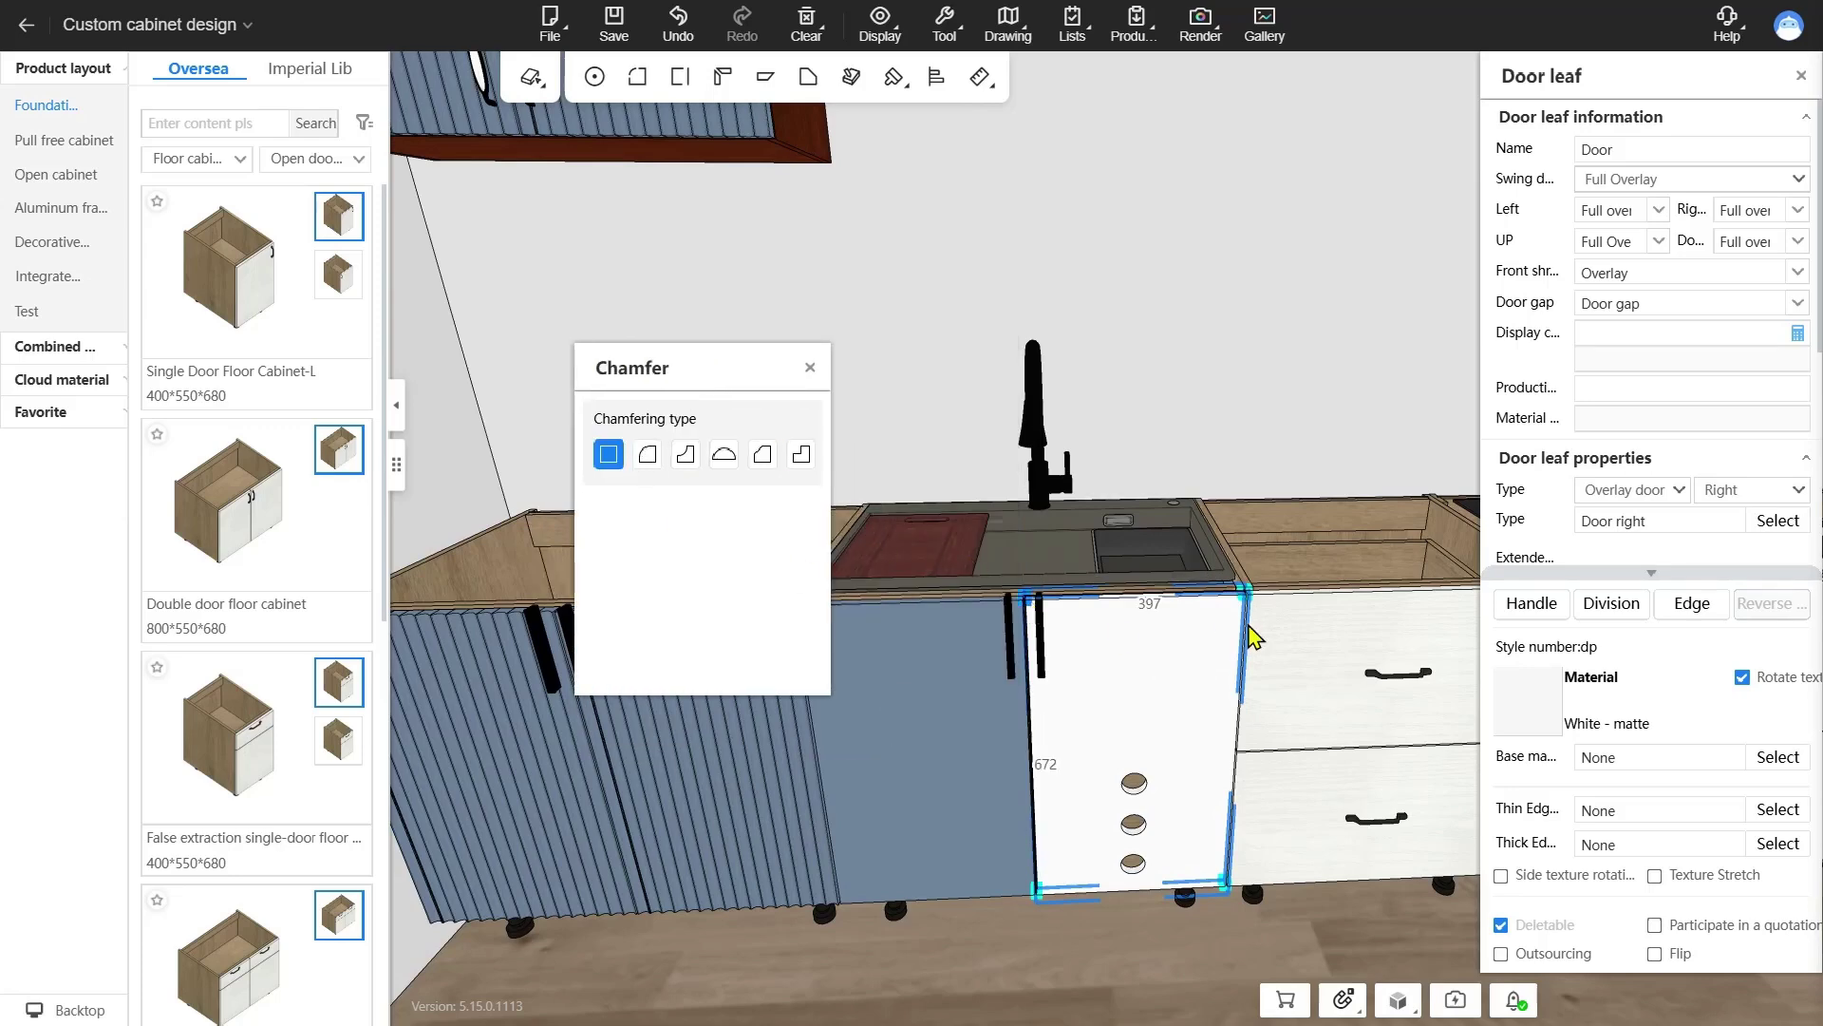
{"action": "left_click", "coordinate": [648, 455]}
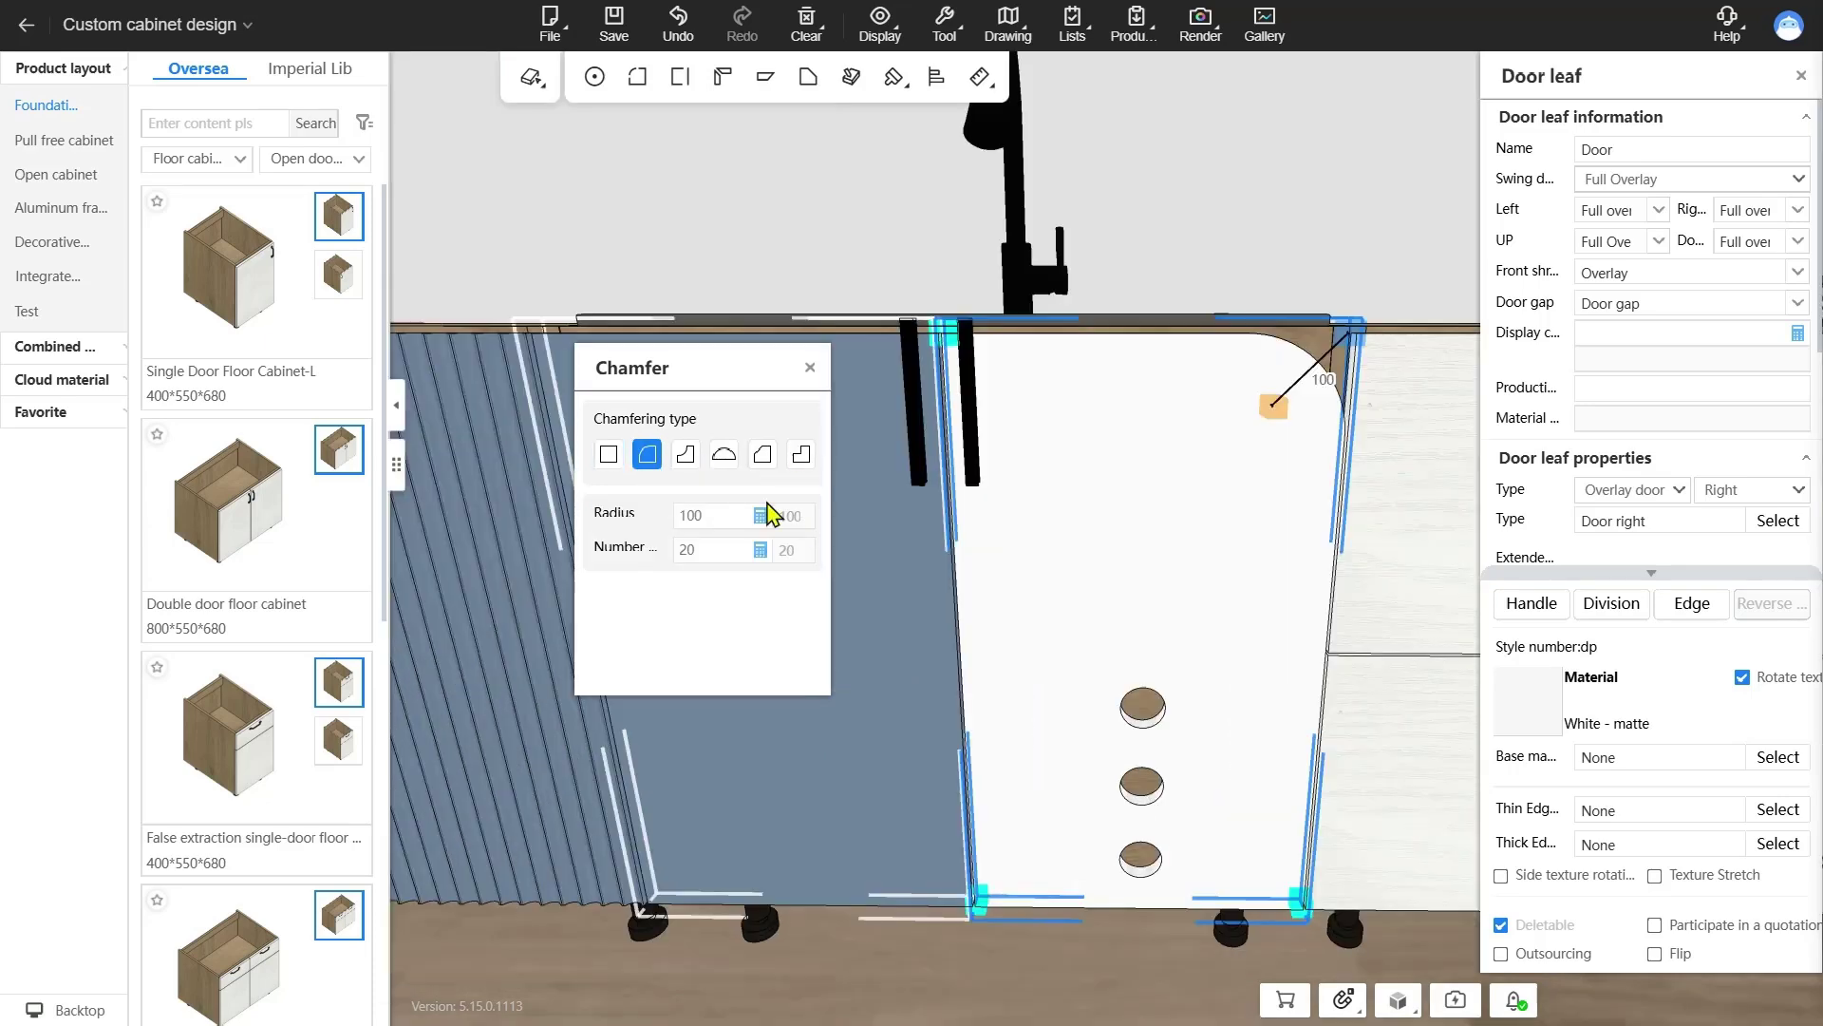
- Set the rounded corner's radius to 100 and its number value to 100, apply it to the door, and close the Chamfer tool
{"action": "left_click", "coordinate": [718, 518]}
{"action": "left_click", "coordinate": [712, 551]}
{"action": "type", "text": "100"}
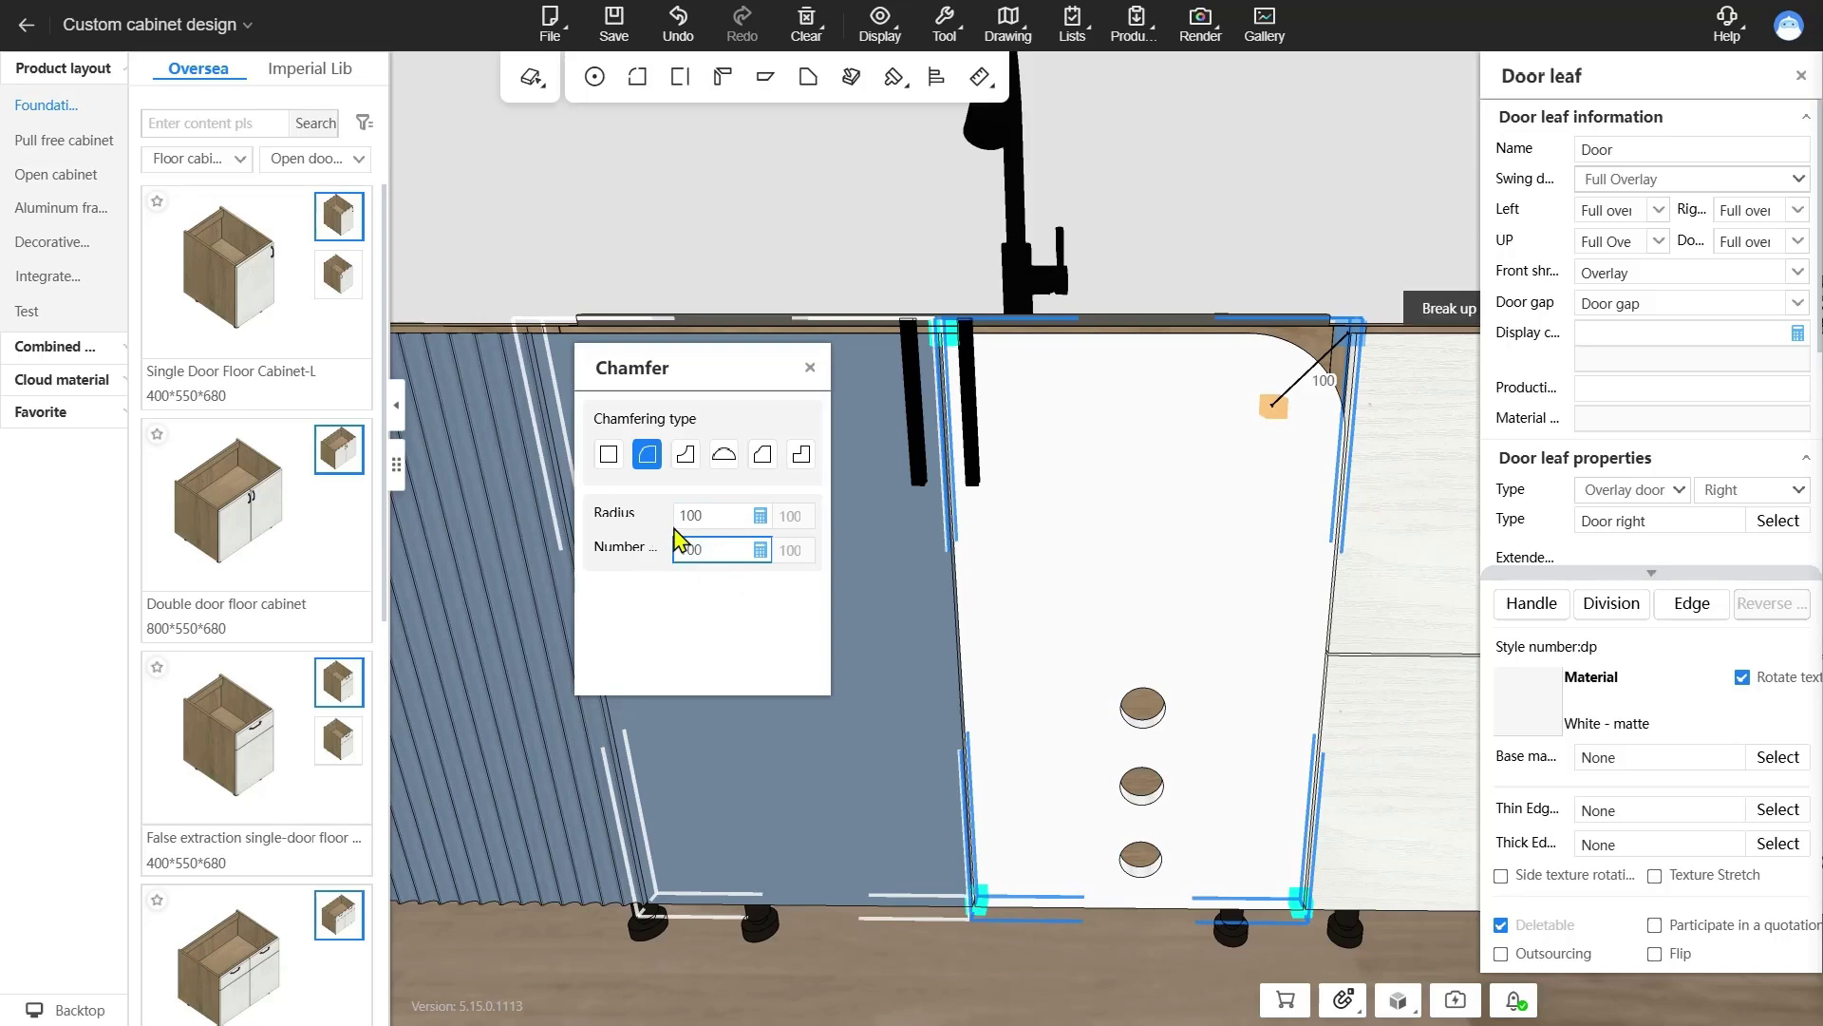
{"action": "left_click_drag", "start_coordinate": [728, 547], "coordinate": [635, 546]}
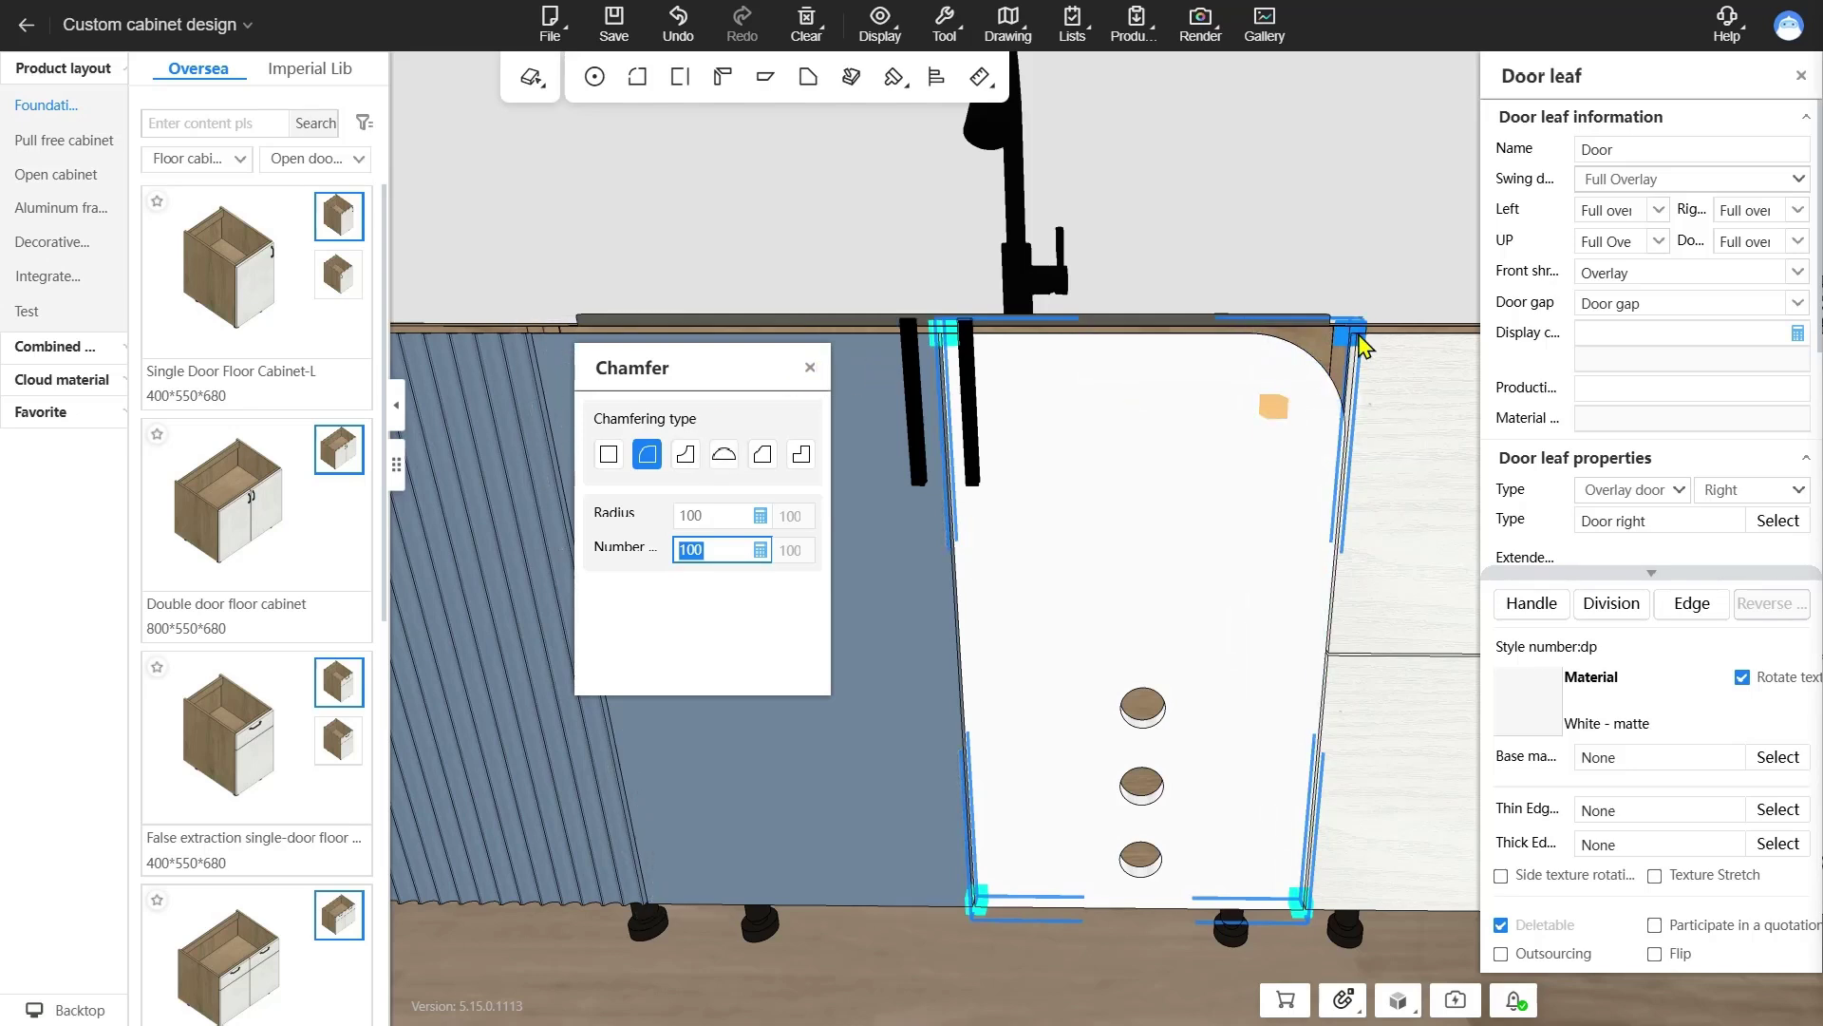
{"action": "left_click", "coordinate": [1284, 411]}
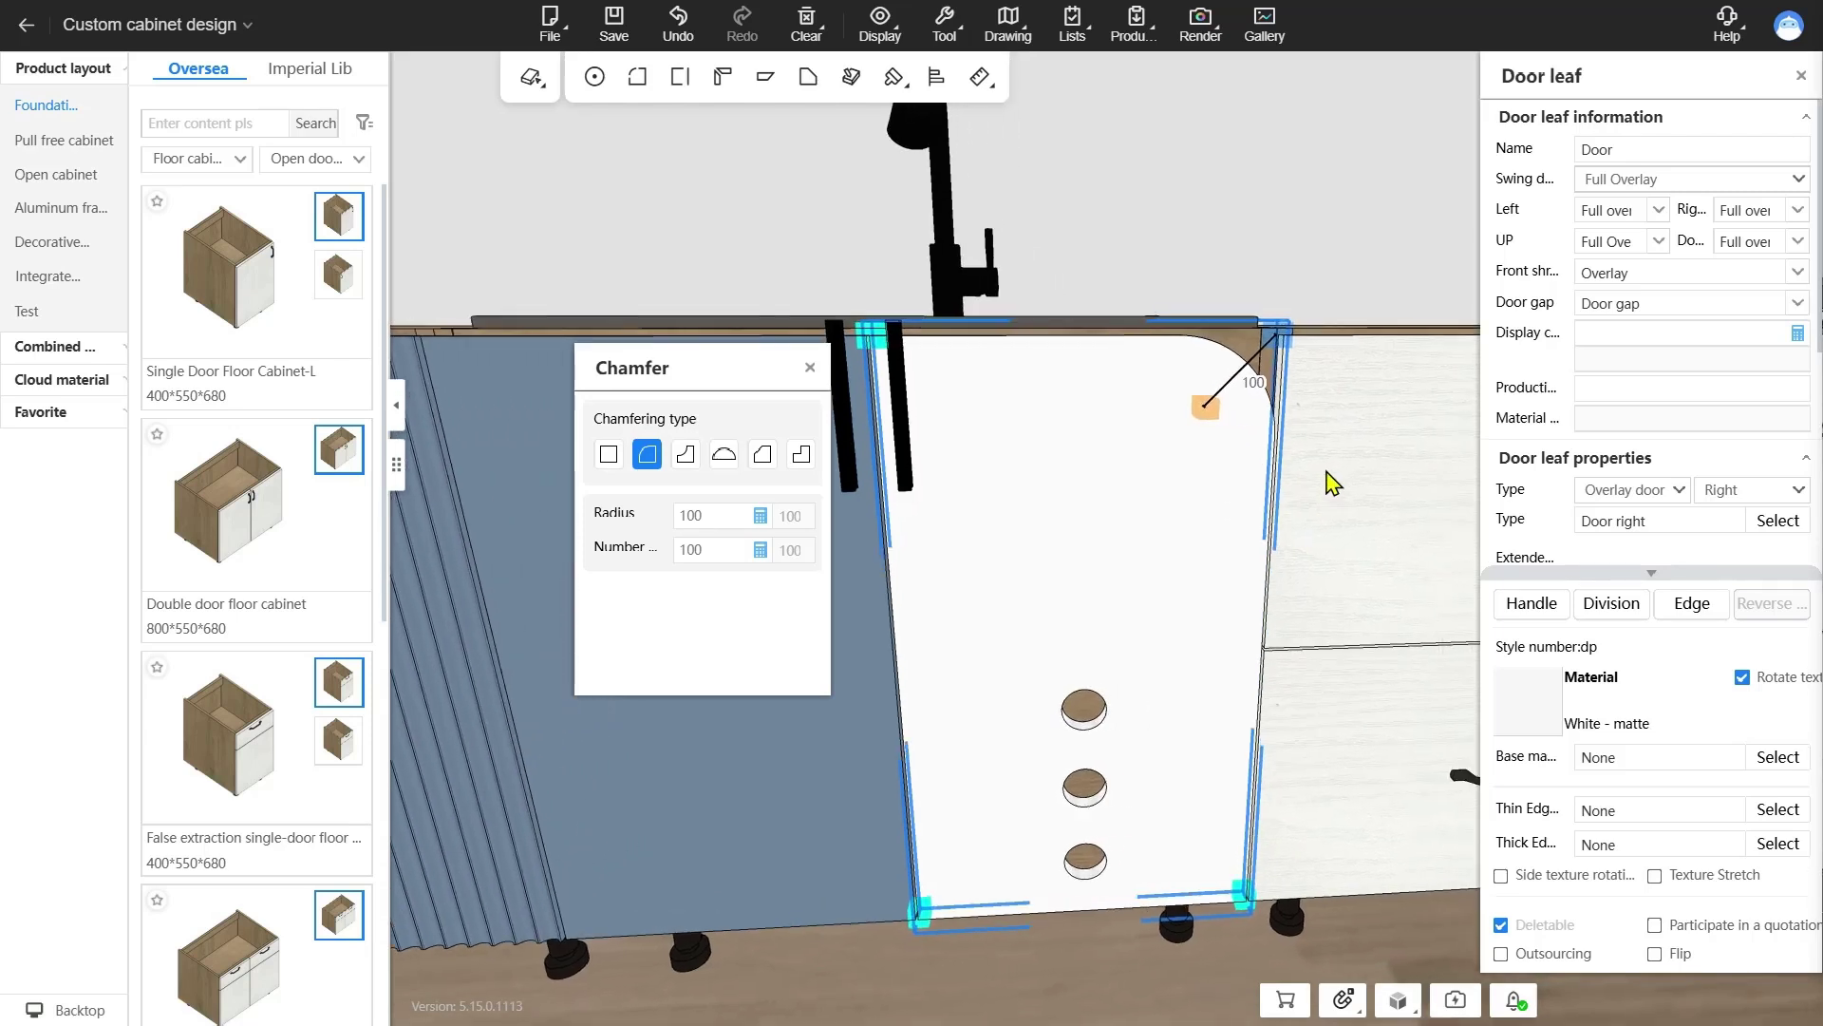
{"action": "left_click", "coordinate": [1273, 406]}
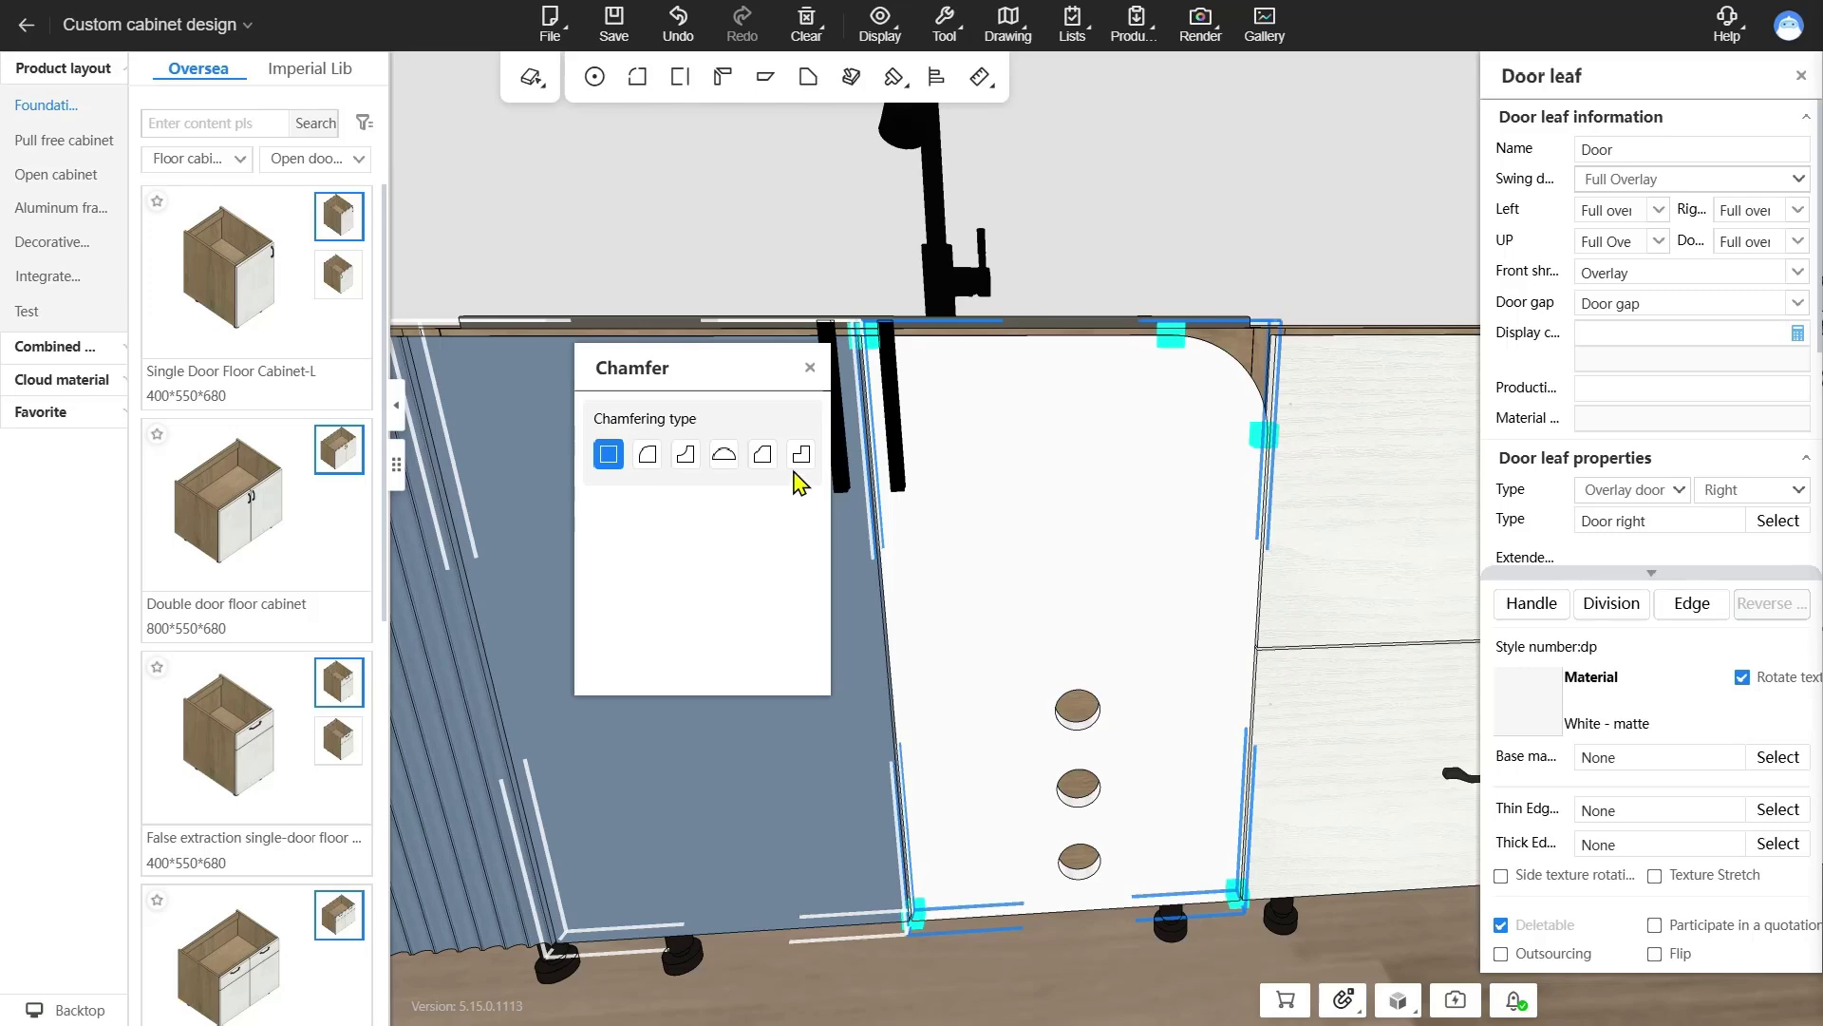
{"action": "left_click", "coordinate": [810, 369]}
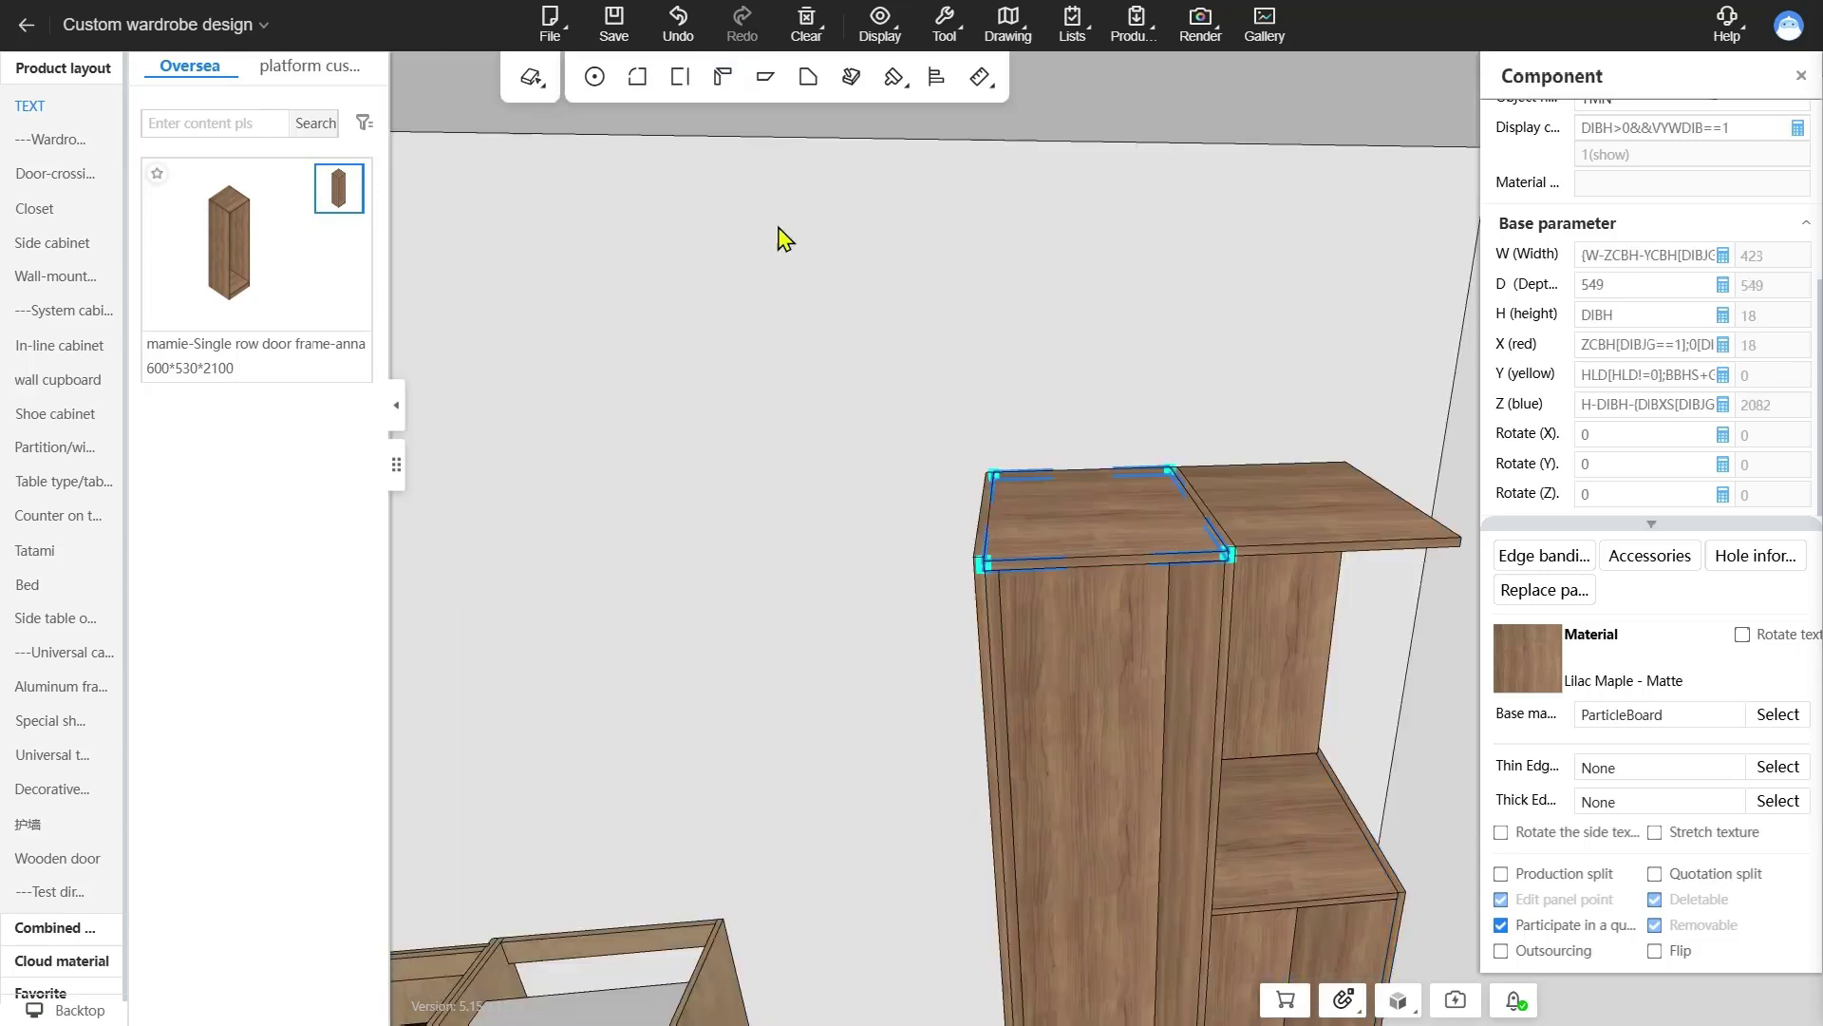
- Join the tall wardrobe's top panel and left side panel with the "Diagonal diagonal" plate diagonal
{"action": "left_click", "coordinate": [719, 92]}
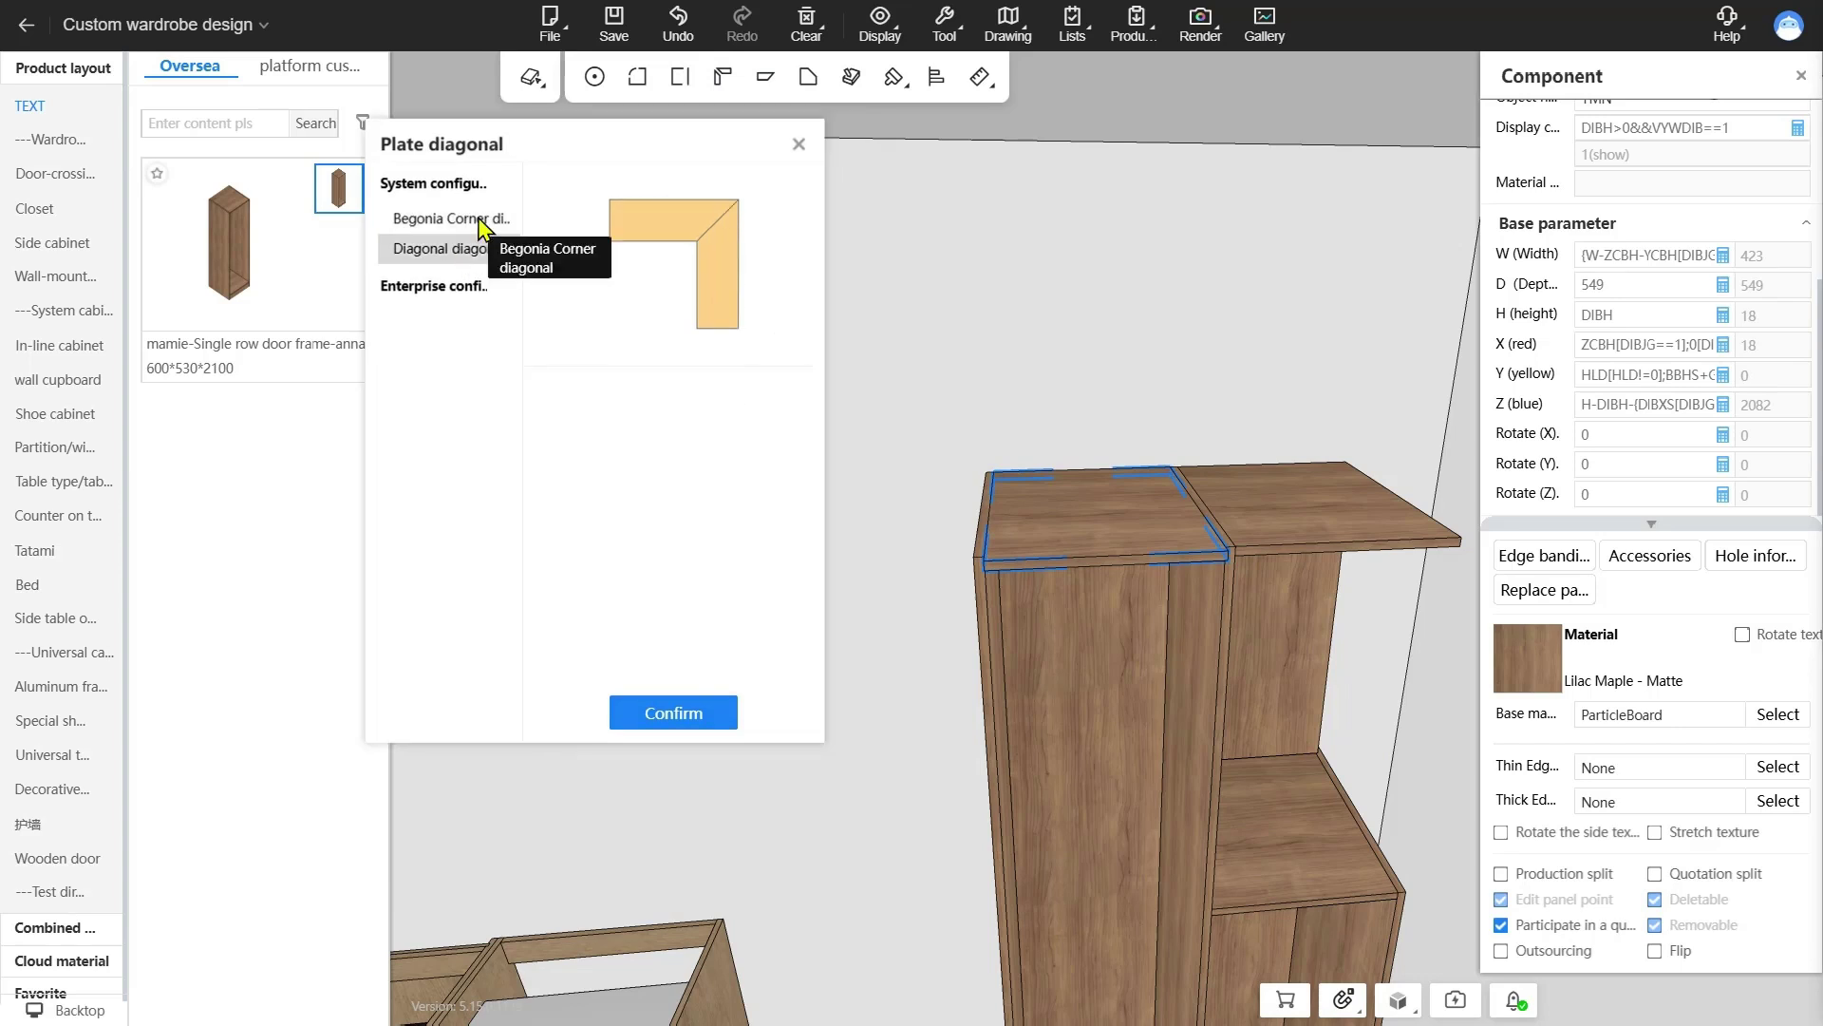
{"action": "left_click", "coordinate": [459, 252]}
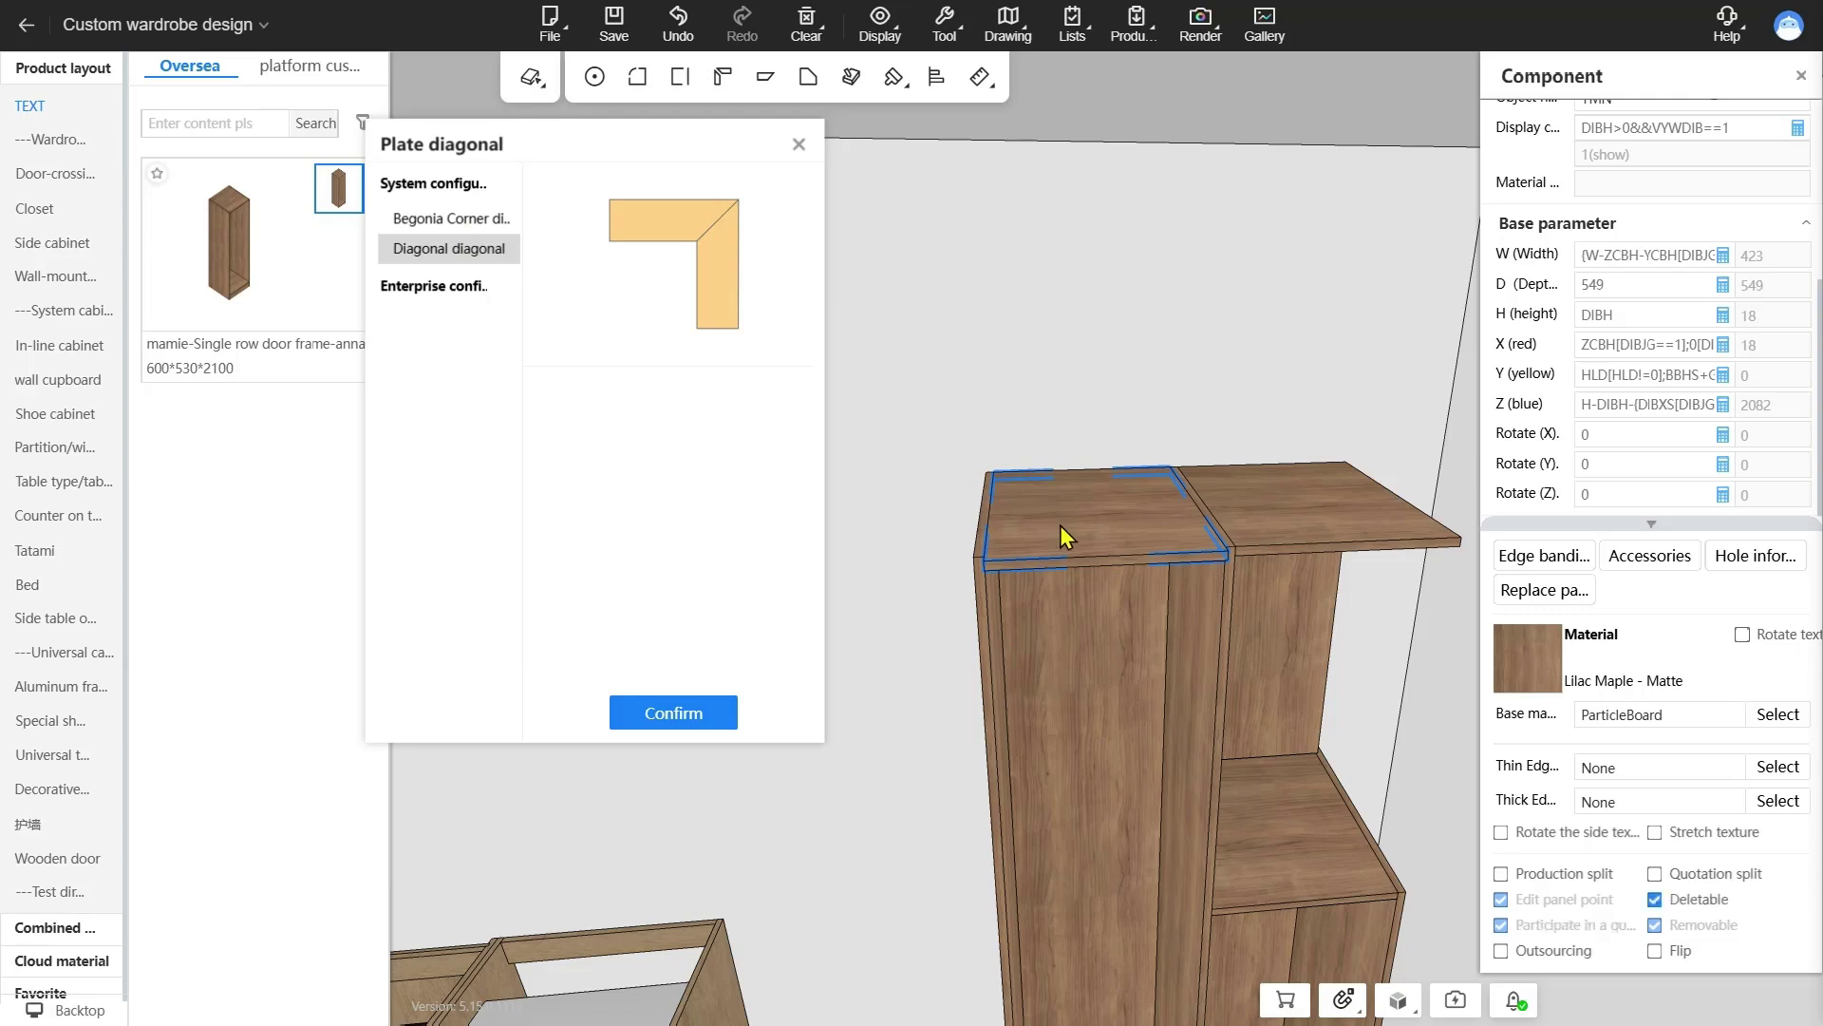
{"action": "left_click", "coordinate": [982, 627]}
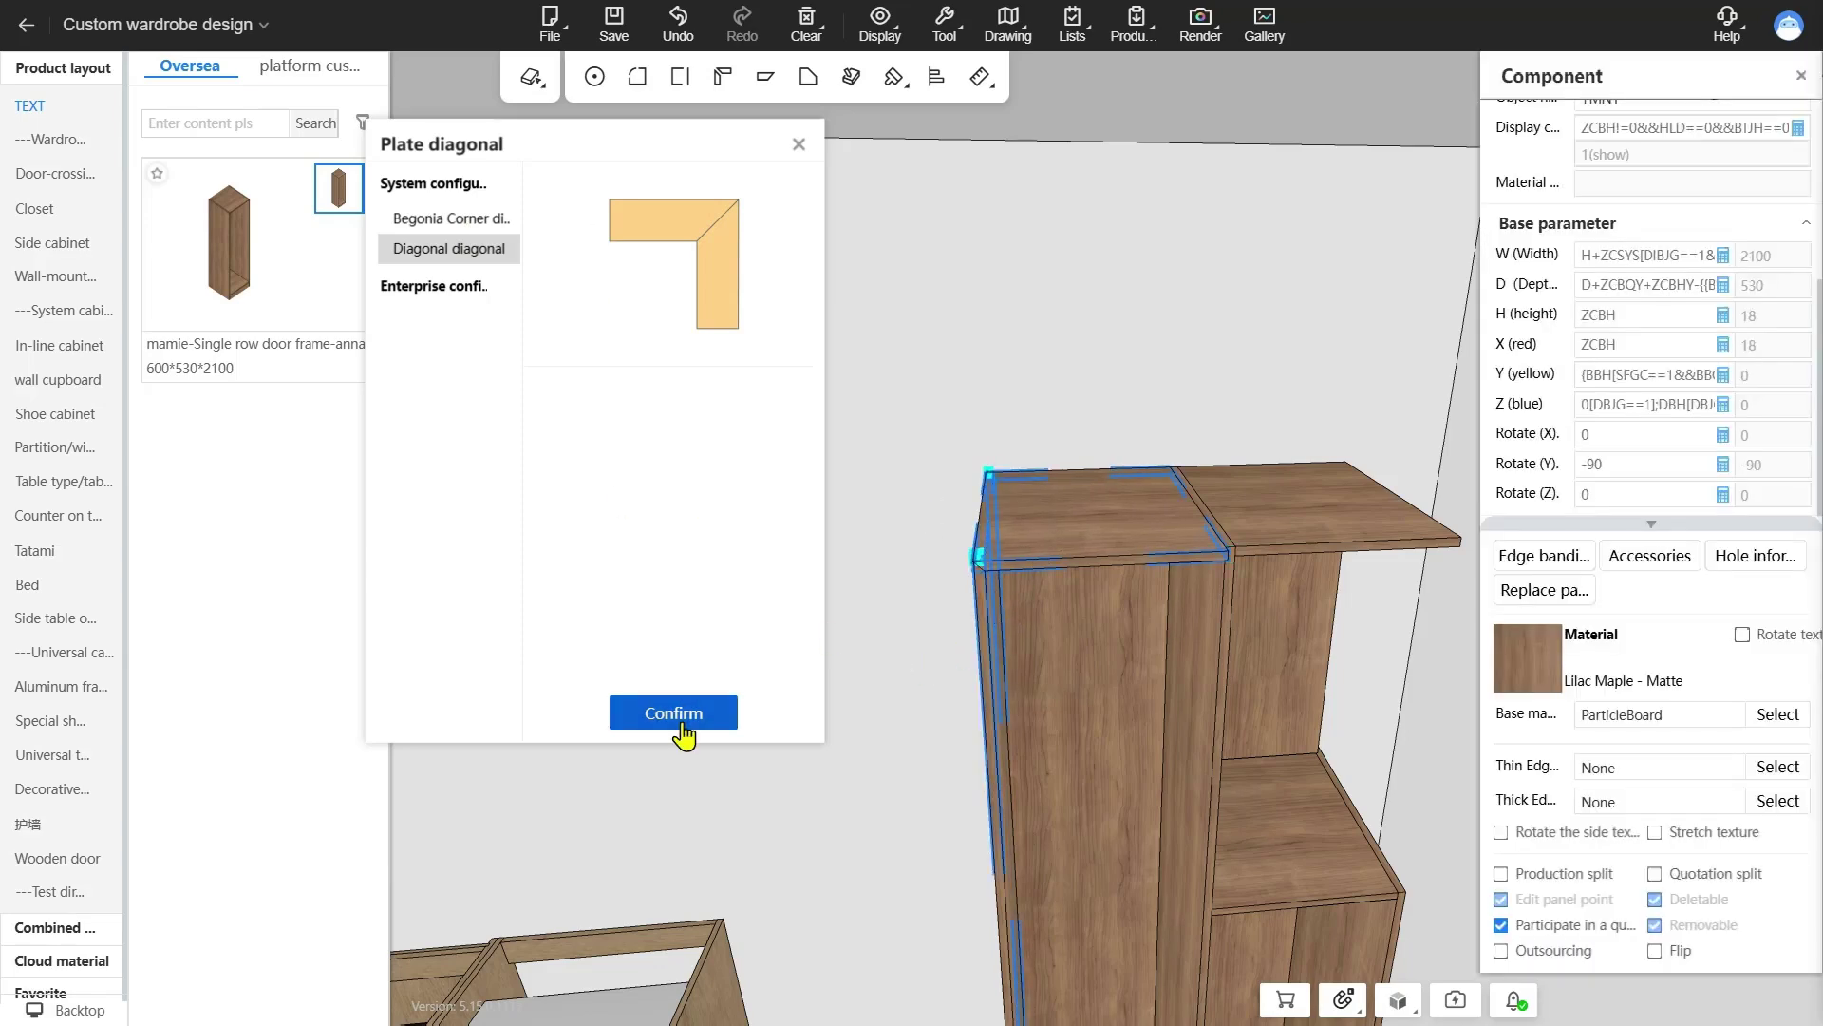
{"action": "left_click_drag", "start_coordinate": [1042, 432], "coordinate": [1009, 383]}
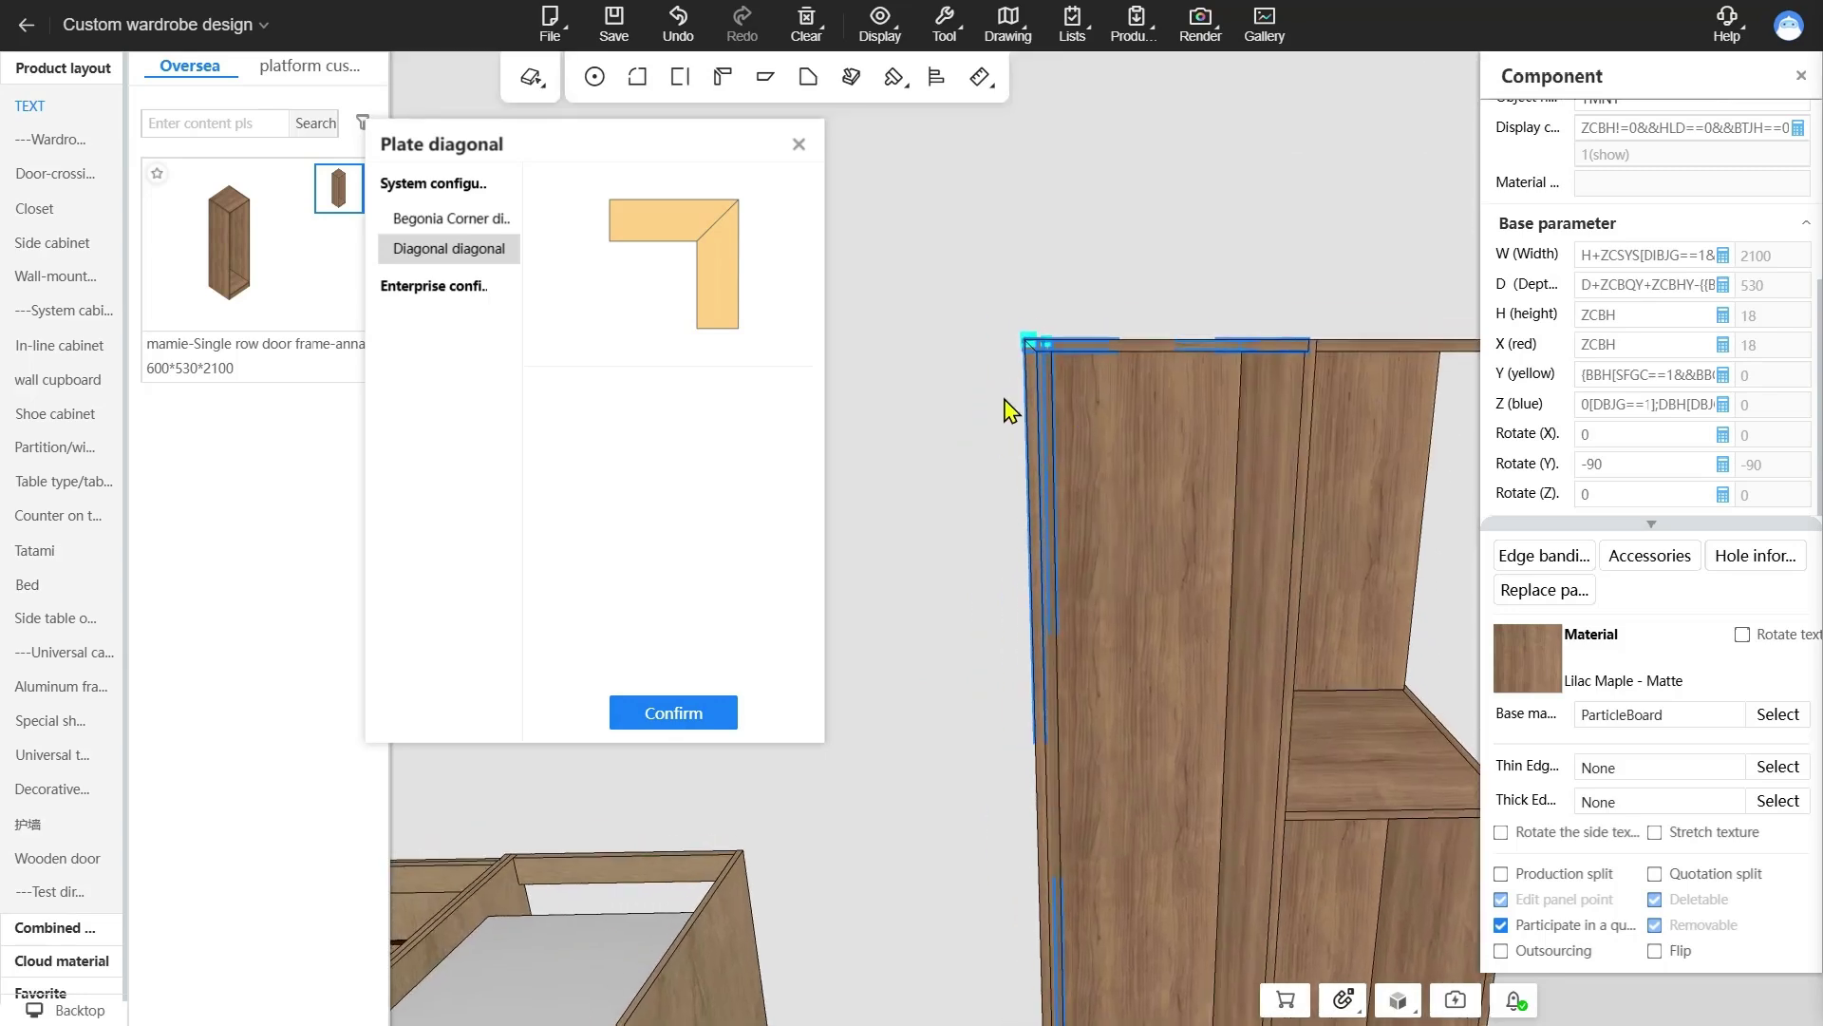
{"action": "scroll", "coordinate": [1022, 372], "scroll_direction": "up", "scroll_amount": 3}
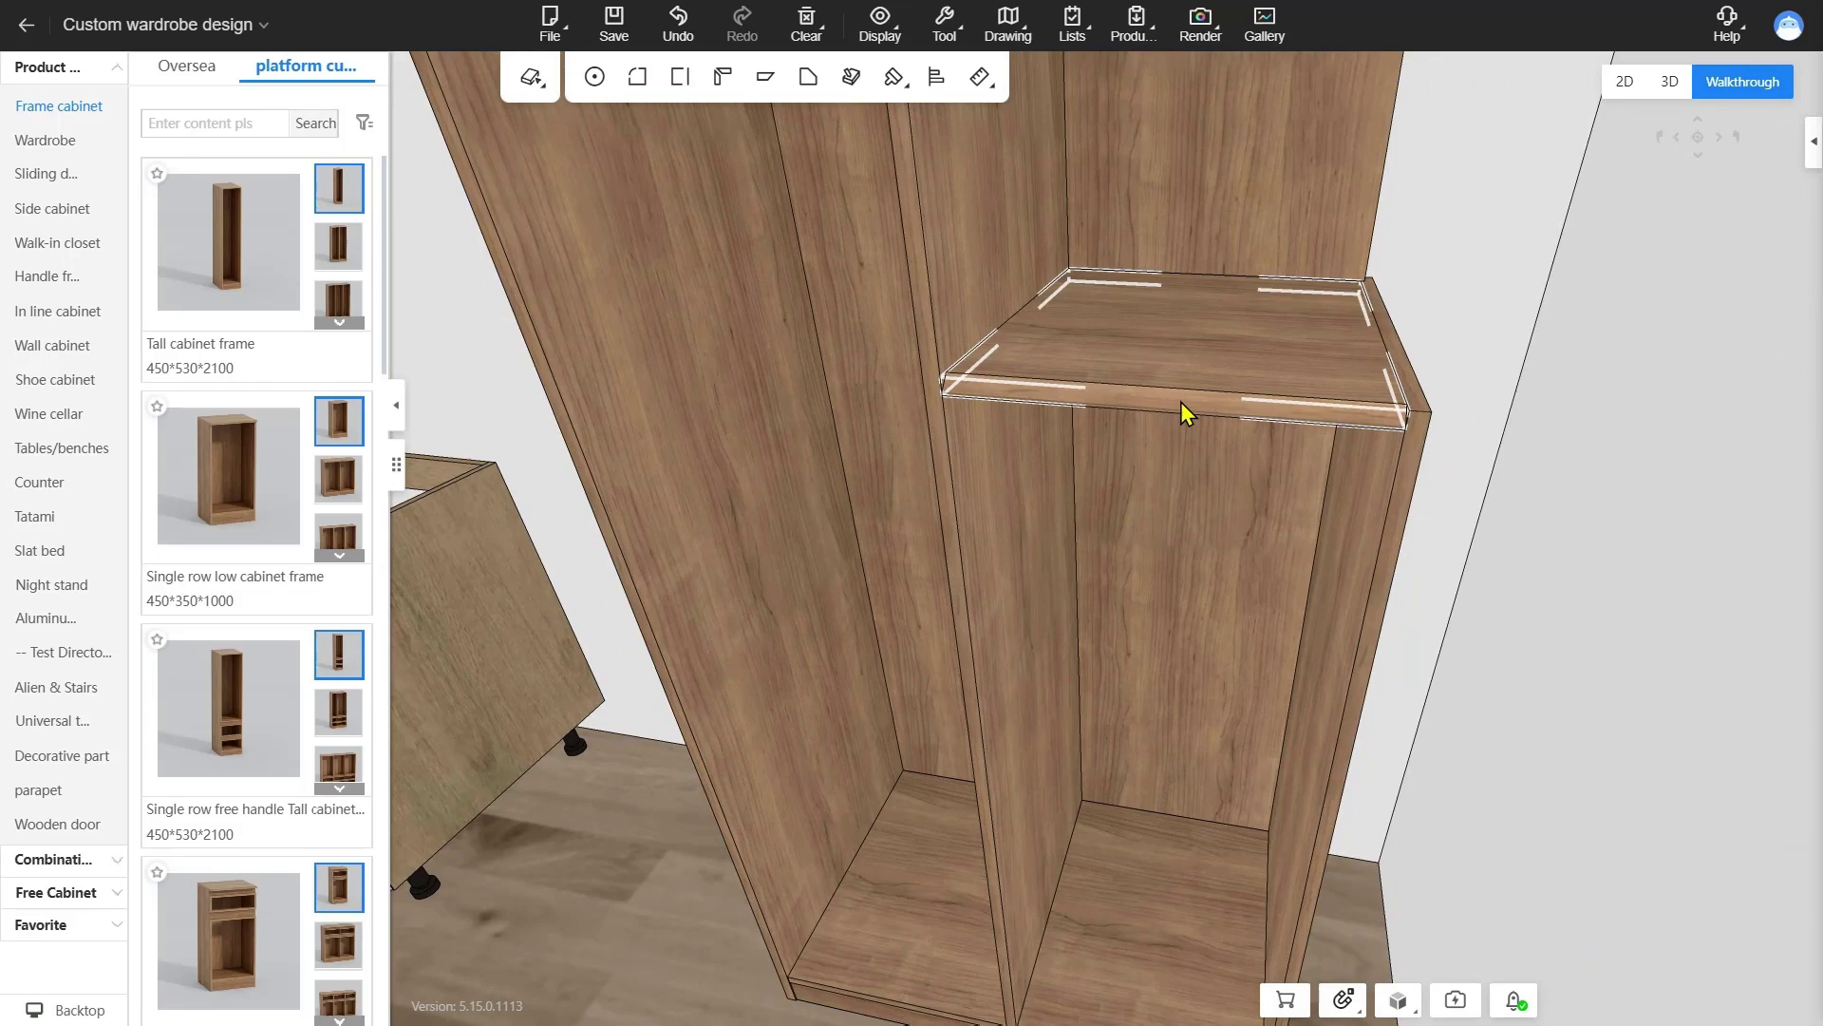
- Replace the shape of the wardrobe's low cabinet top panel with the Bear laminate from the Heteromorphic Library's Horizontal styling folder
{"action": "right_click", "coordinate": [1187, 399]}
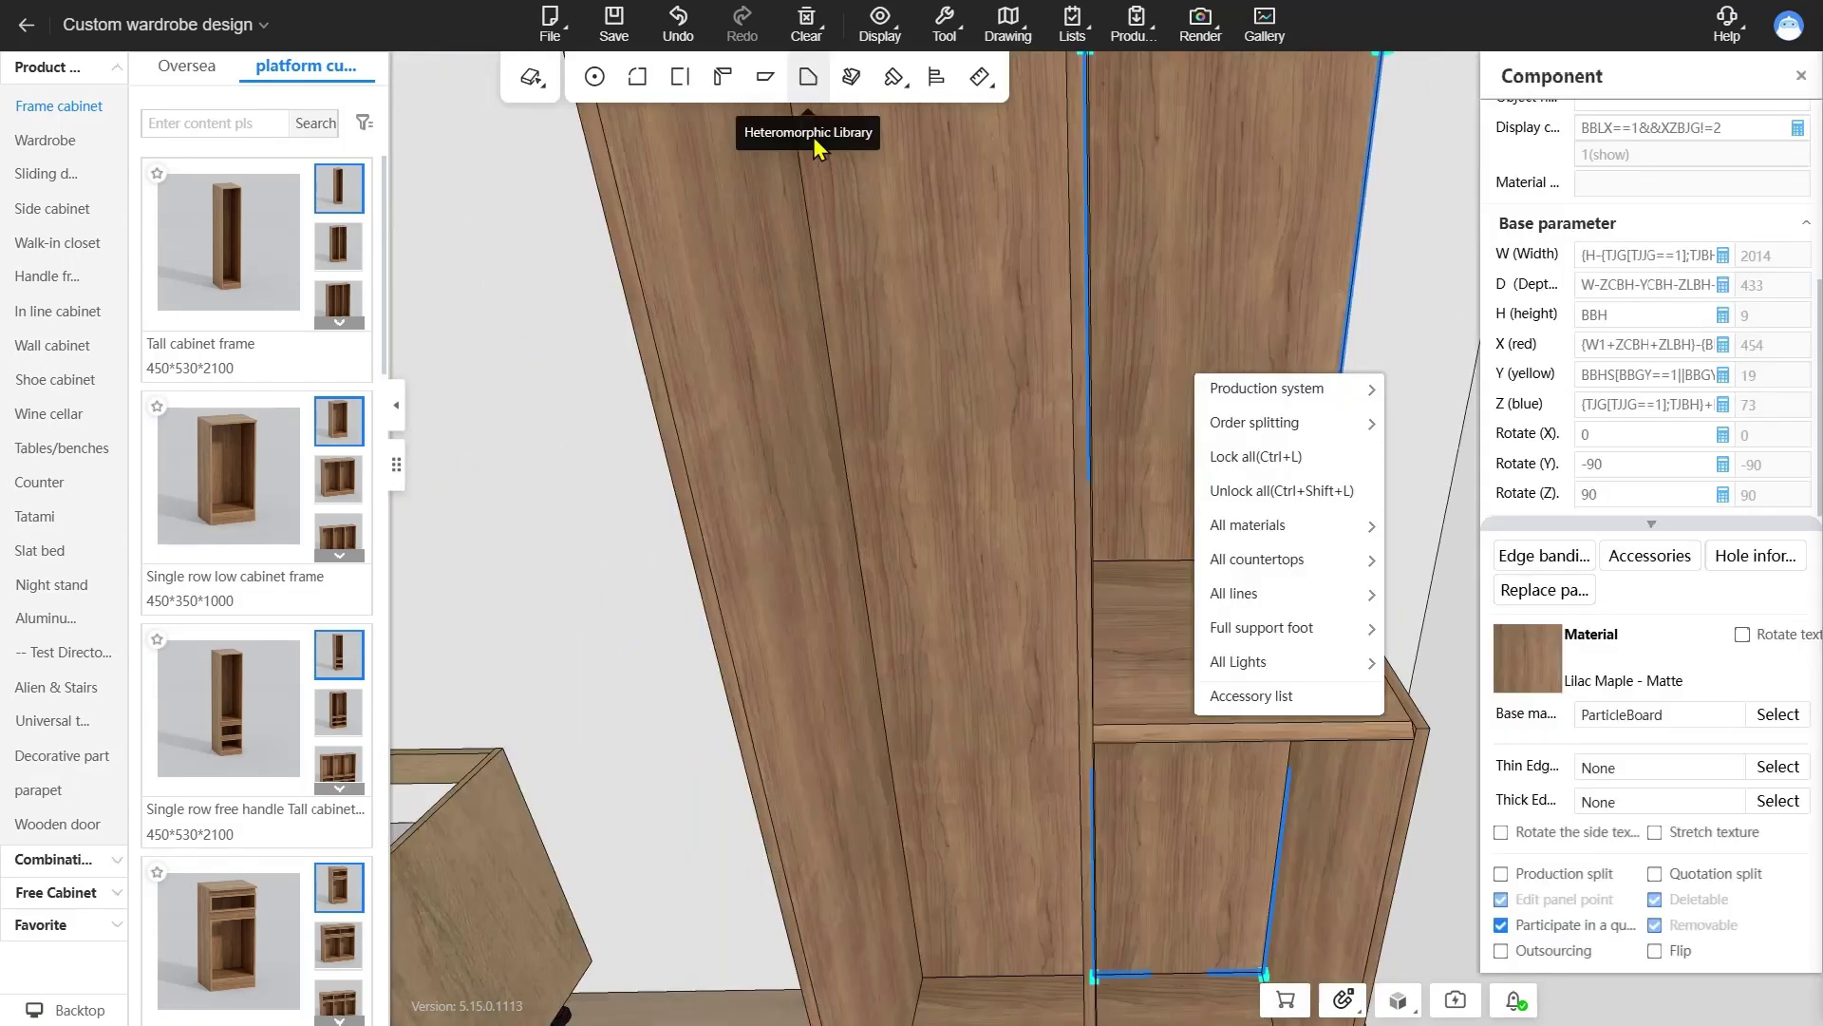
{"action": "left_click", "coordinate": [811, 99]}
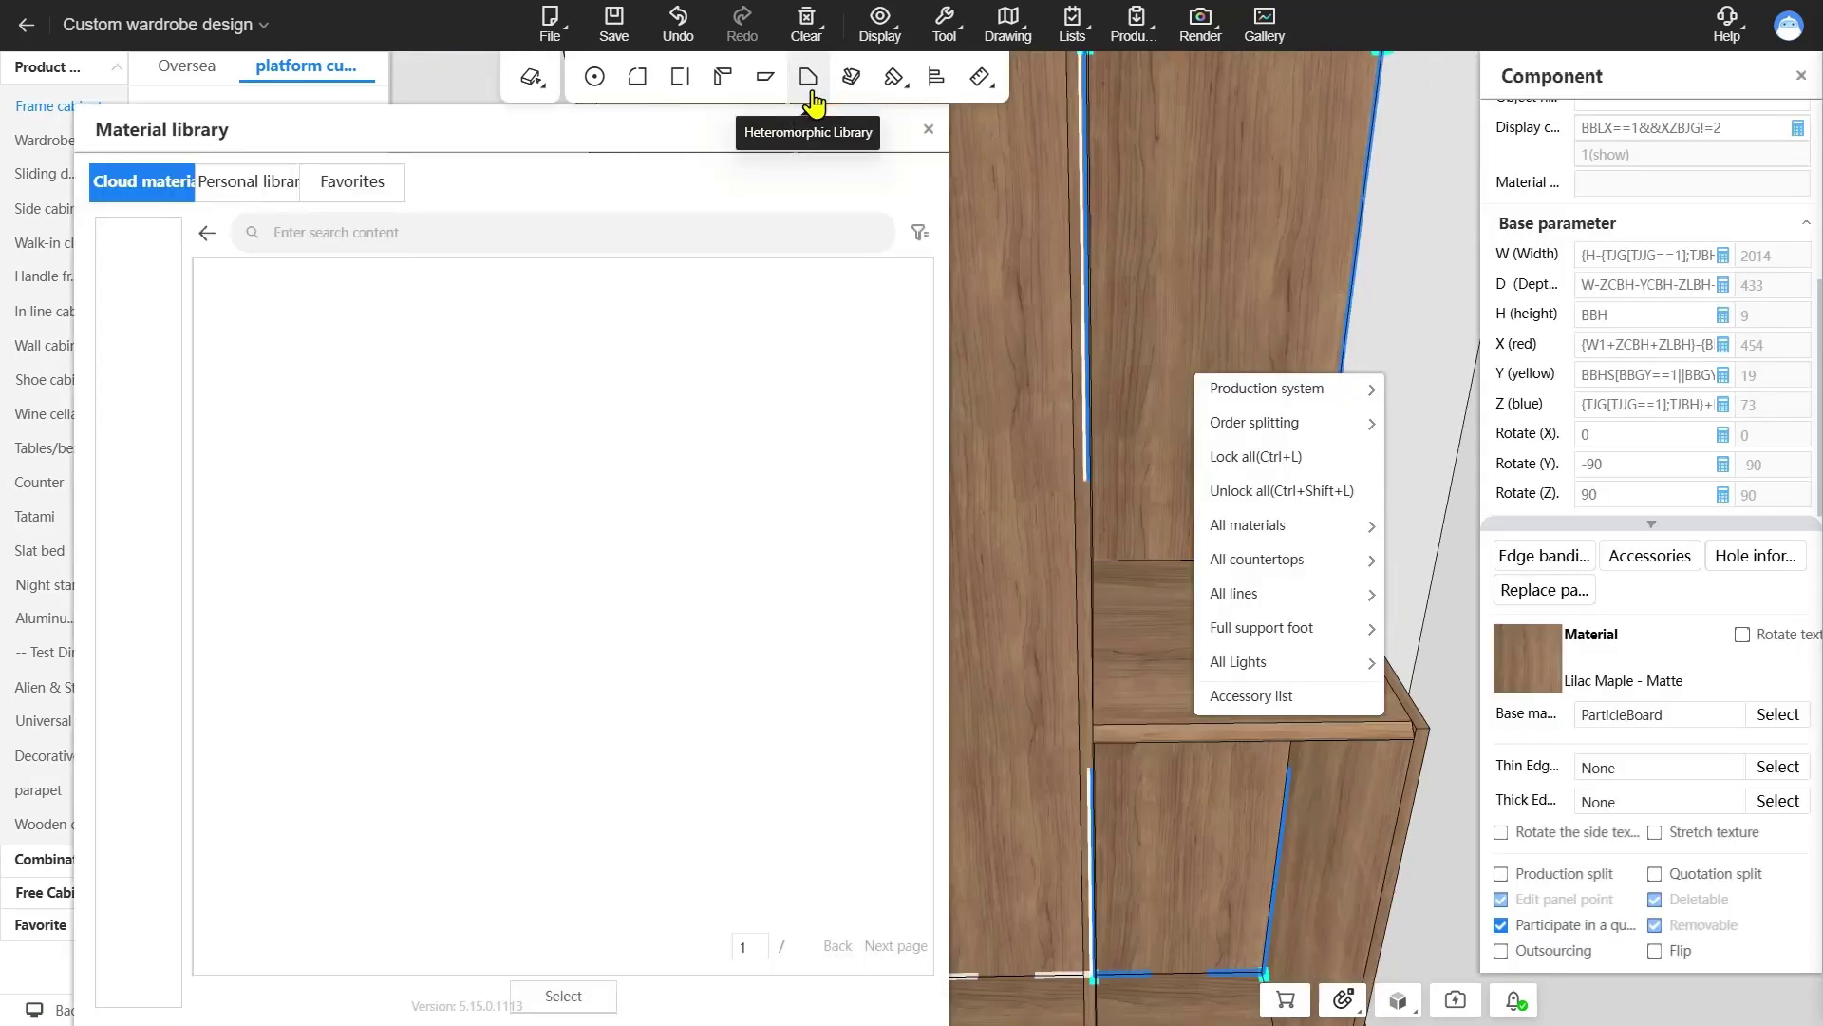
{"action": "left_click", "coordinate": [1292, 323]}
{"action": "left_click", "coordinate": [1264, 585]}
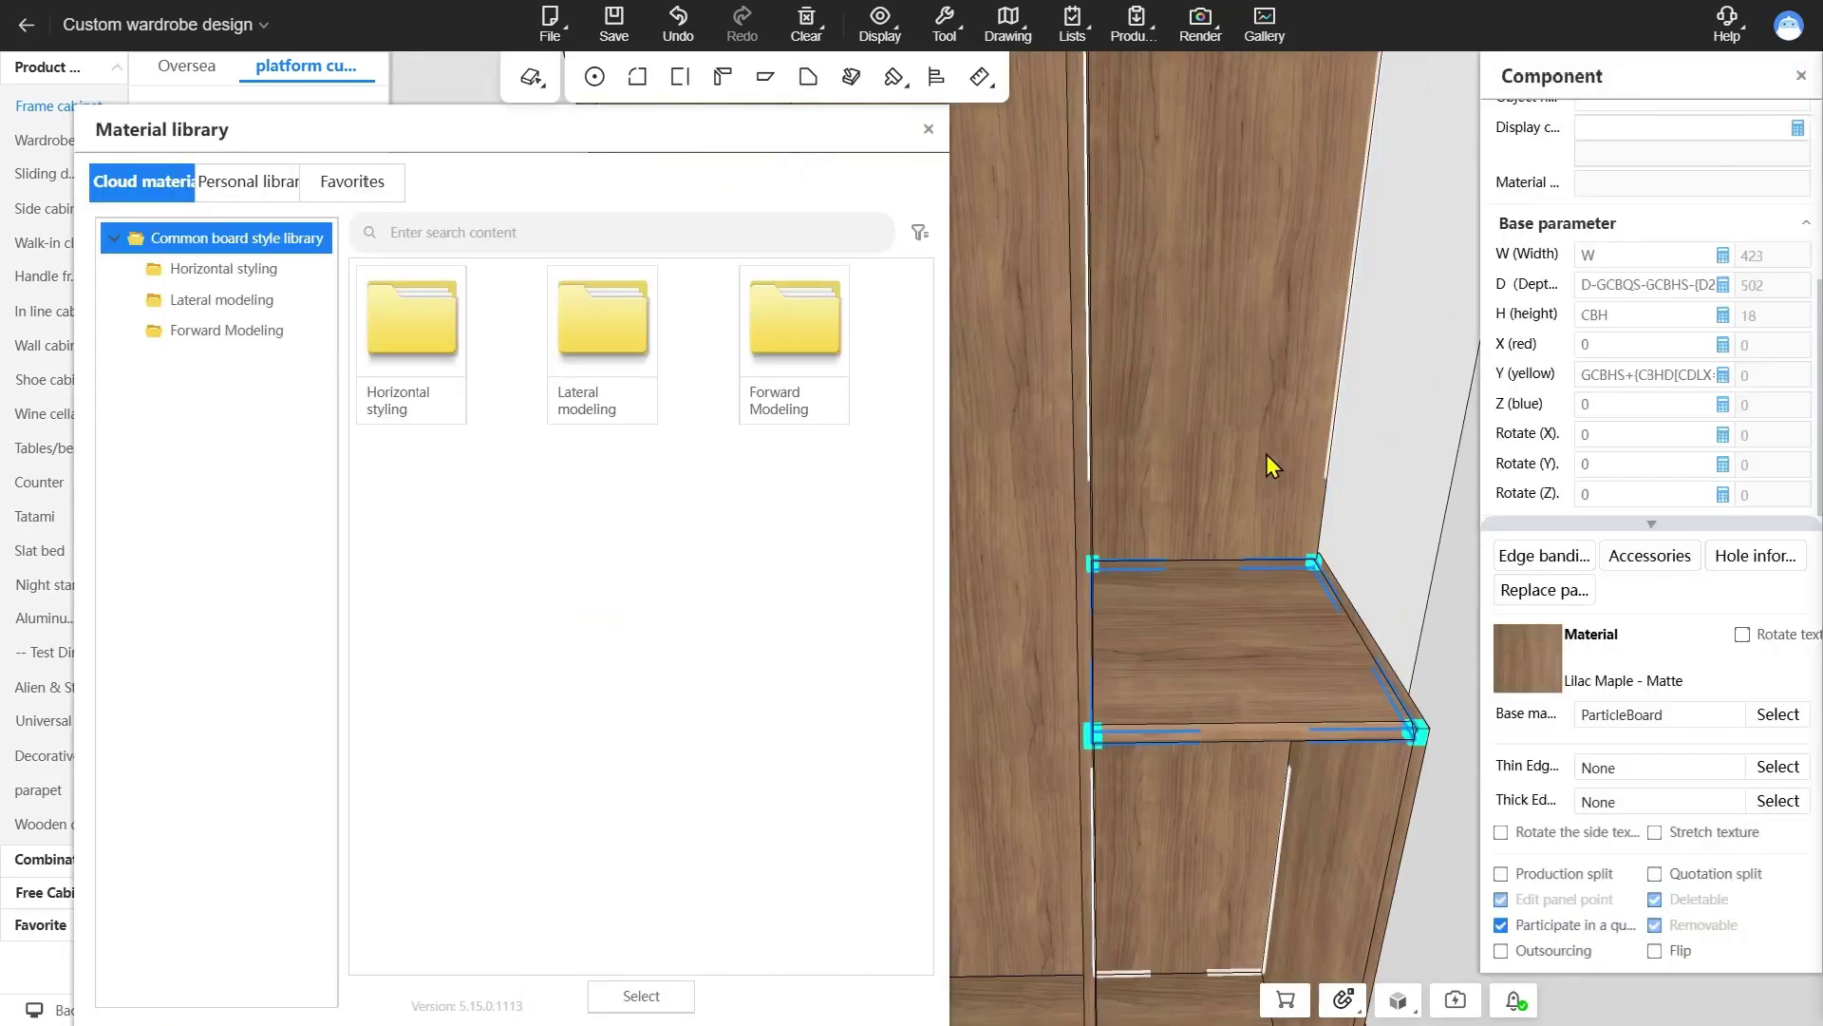
{"action": "left_click", "coordinate": [265, 272]}
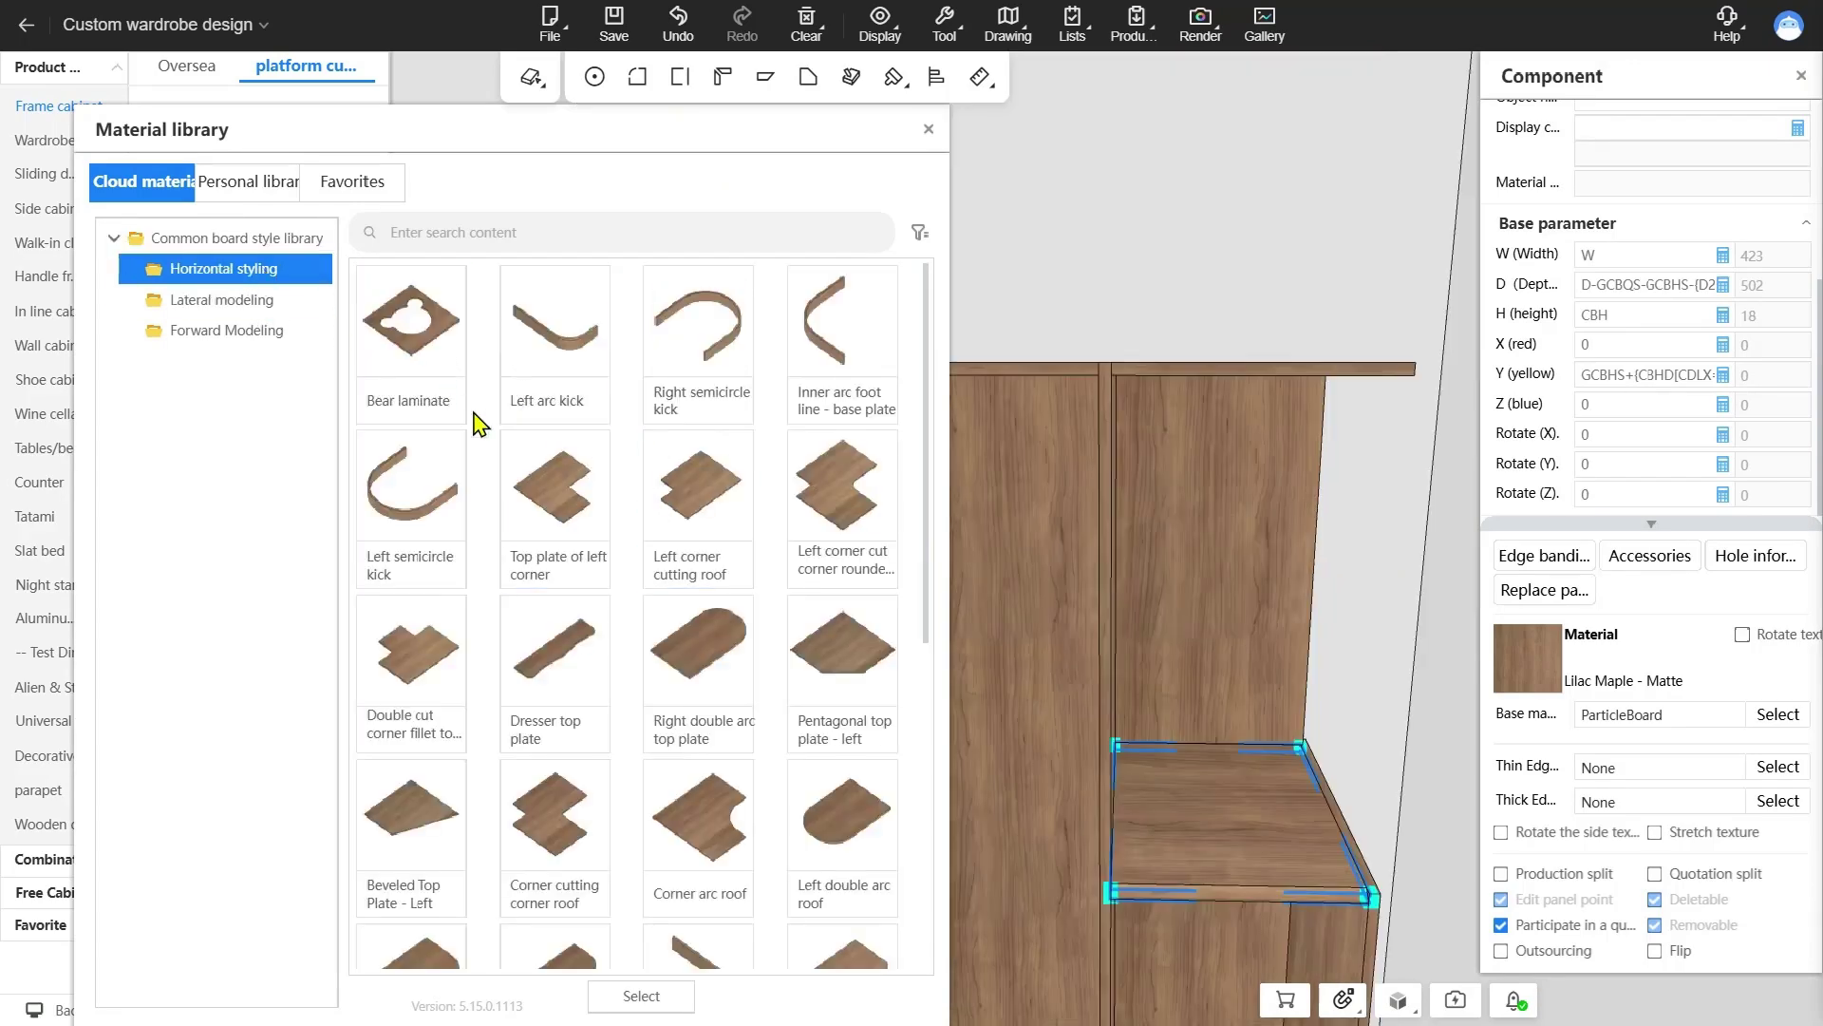
{"action": "double_click", "coordinate": [415, 328]}
{"action": "right_click_drag", "start_coordinate": [1383, 776], "coordinate": [883, 823]}
{"action": "scroll", "coordinate": [1124, 823], "scroll_direction": "down", "scroll_amount": 6}
{"action": "left_click", "coordinate": [1307, 740]}
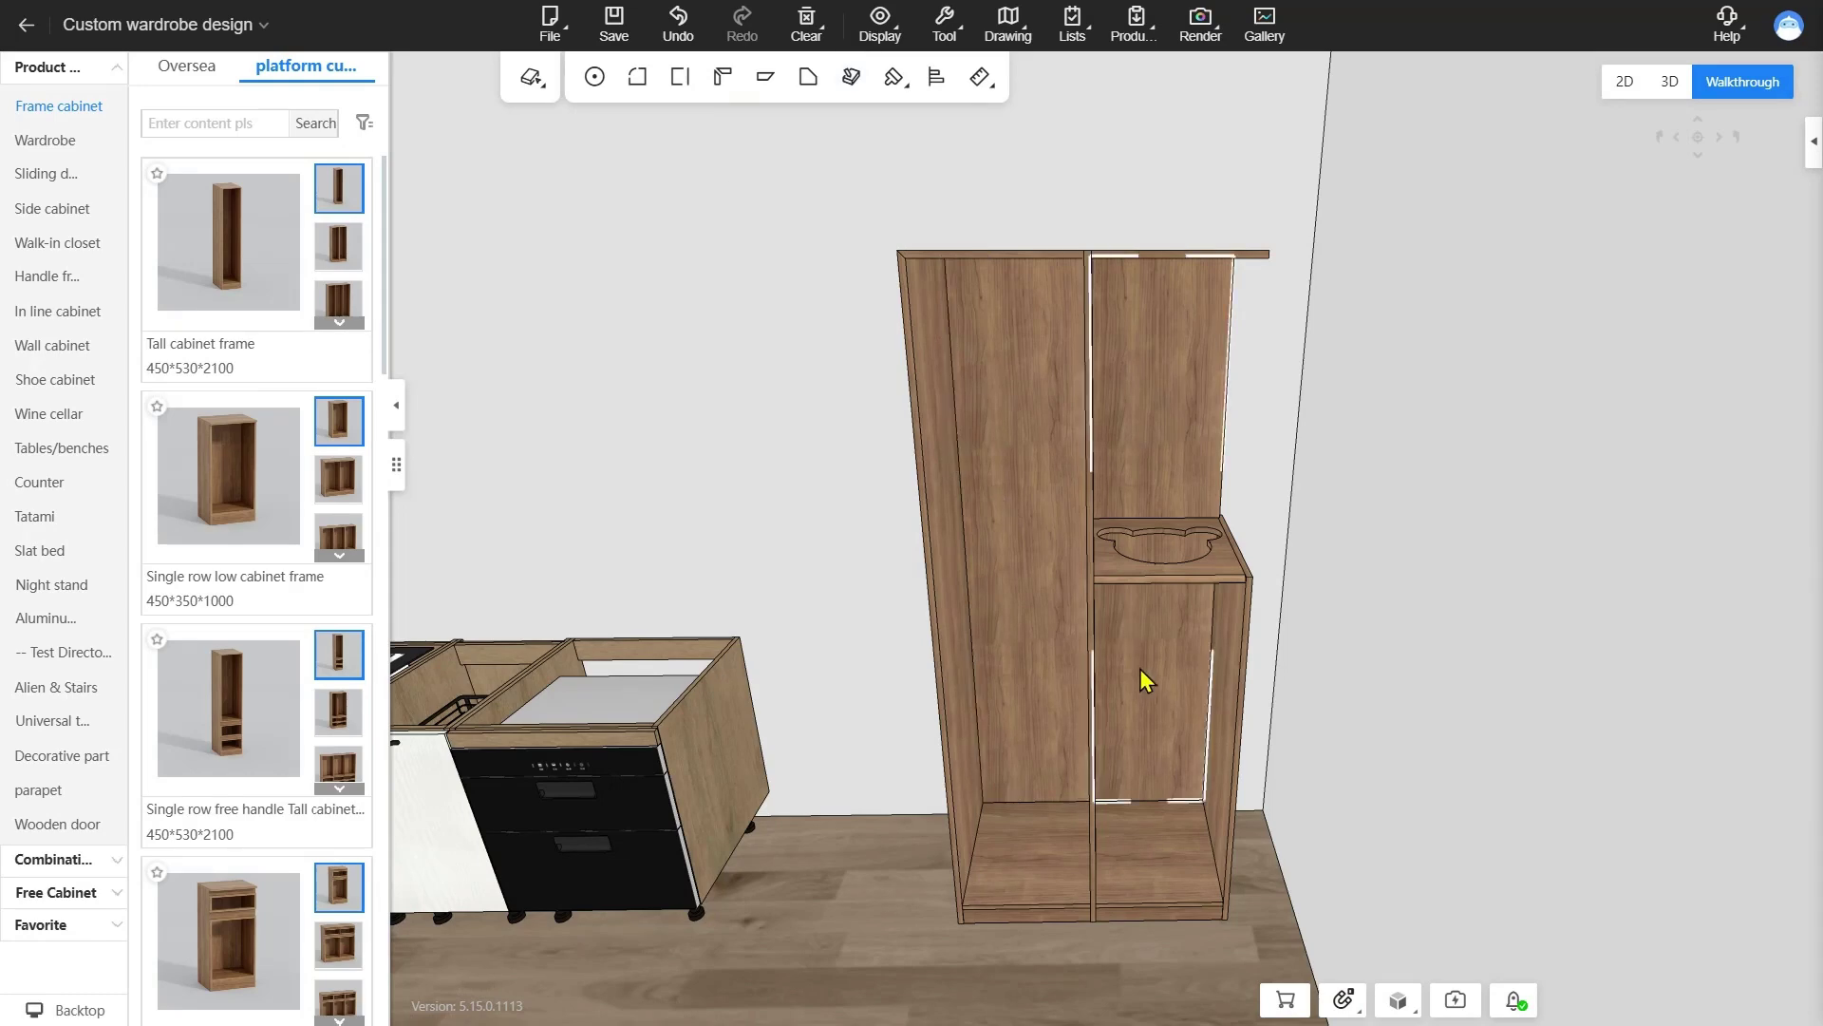
- Open the tall cabinet's outer left side panel for panel shape editing and show its face in the 3D preview
{"action": "left_click_drag", "start_coordinate": [1152, 805], "coordinate": [1241, 561]}
{"action": "left_click", "coordinate": [1247, 562]}
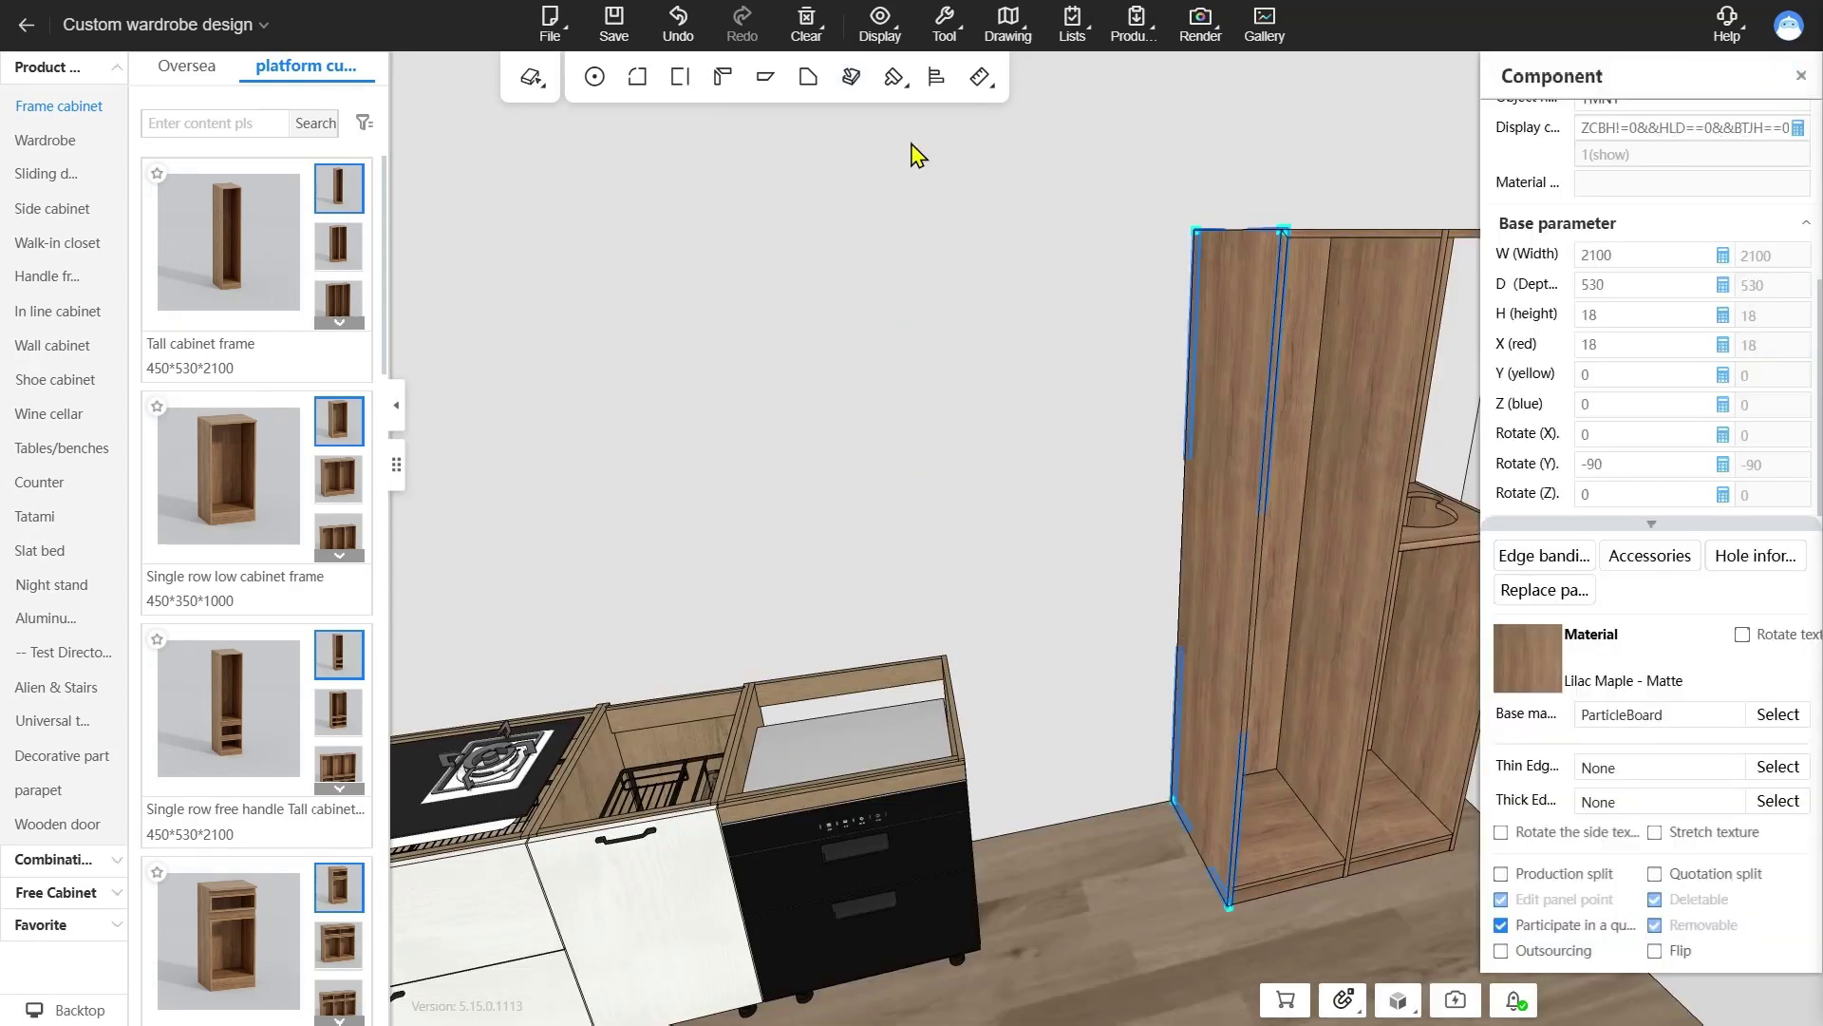
{"action": "left_click", "coordinate": [851, 77]}
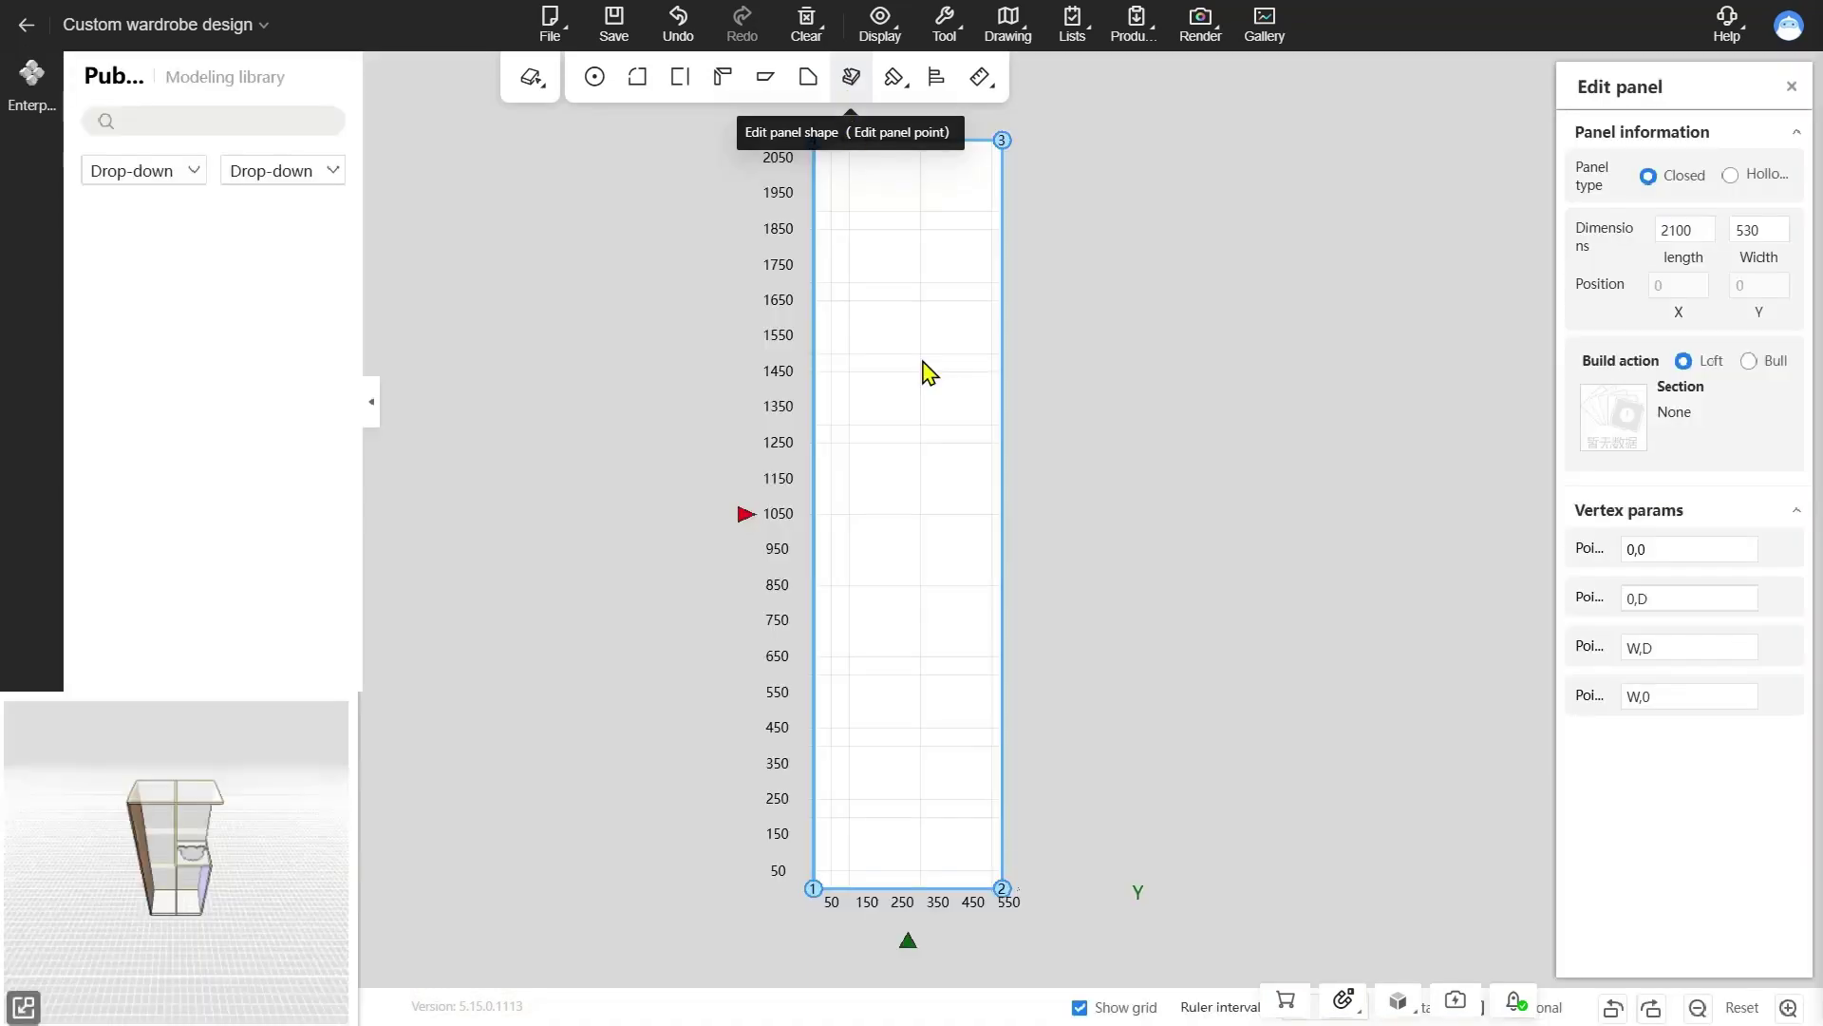
{"action": "scroll", "coordinate": [900, 350], "scroll_direction": "up", "scroll_amount": 3}
{"action": "scroll", "coordinate": [890, 497], "scroll_direction": "down", "scroll_amount": 2}
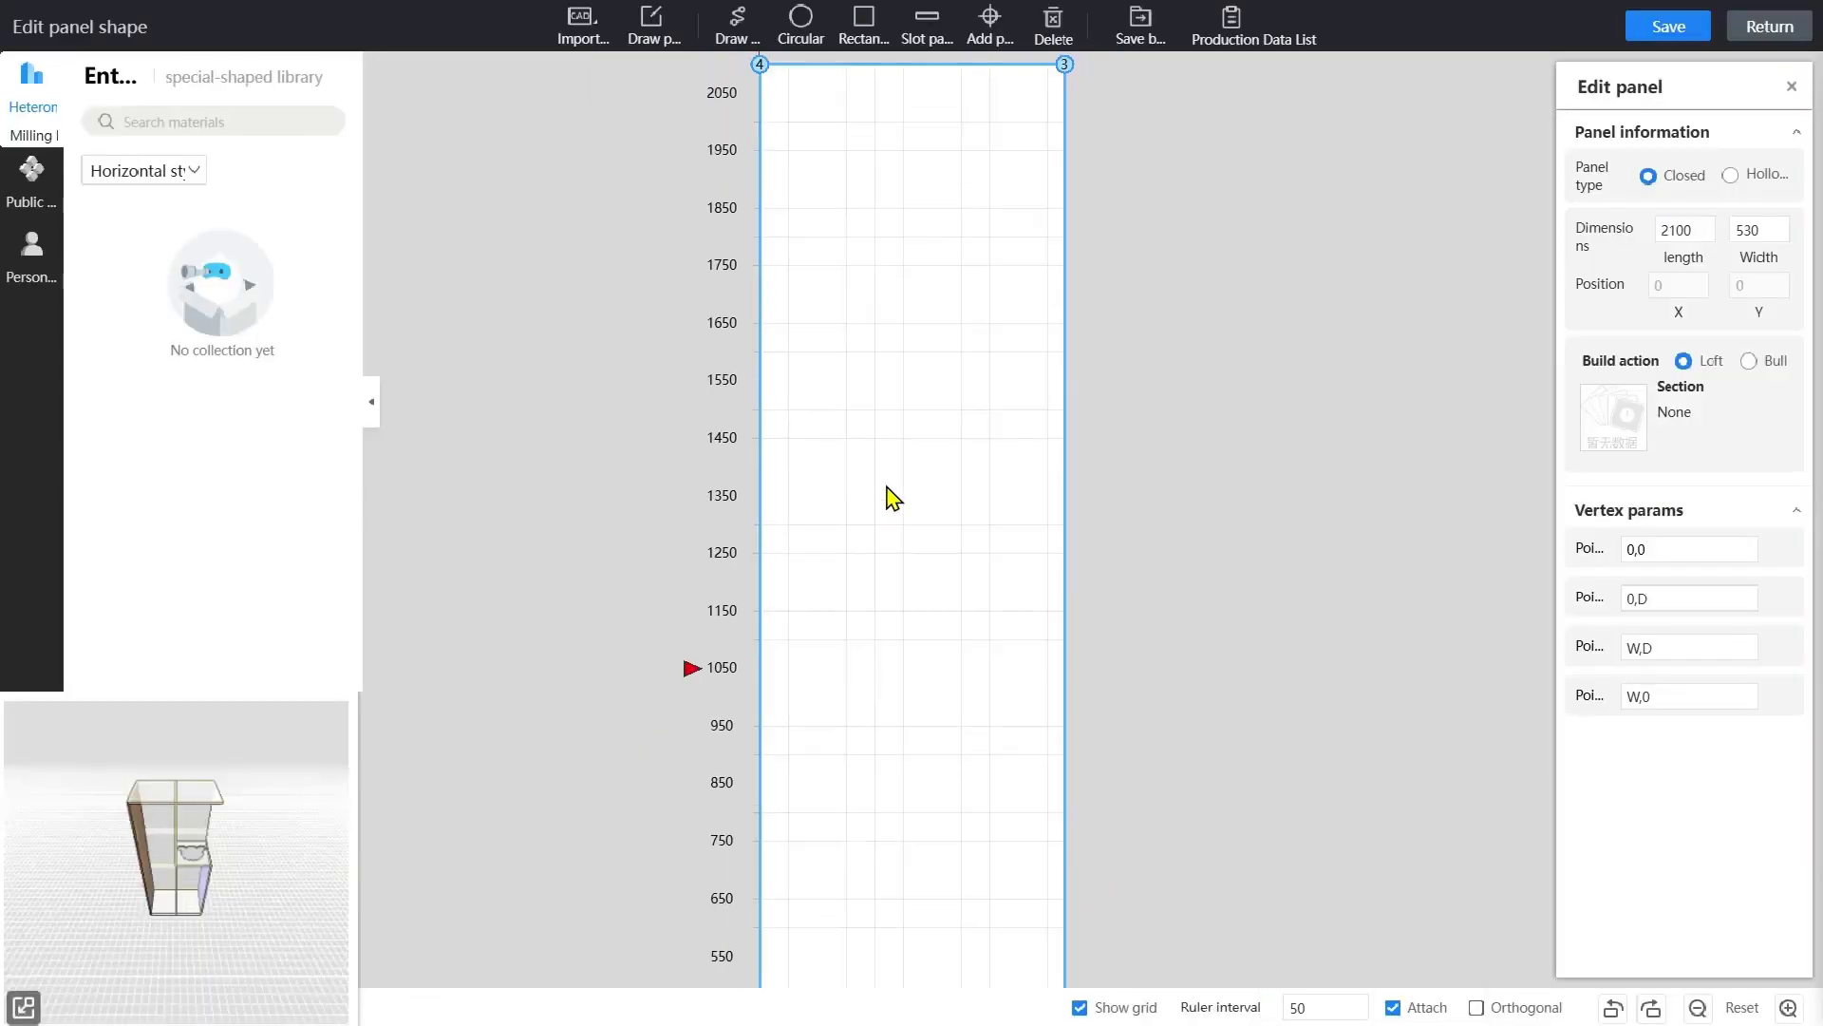
{"action": "scroll", "coordinate": [893, 497], "scroll_direction": "down", "scroll_amount": 1}
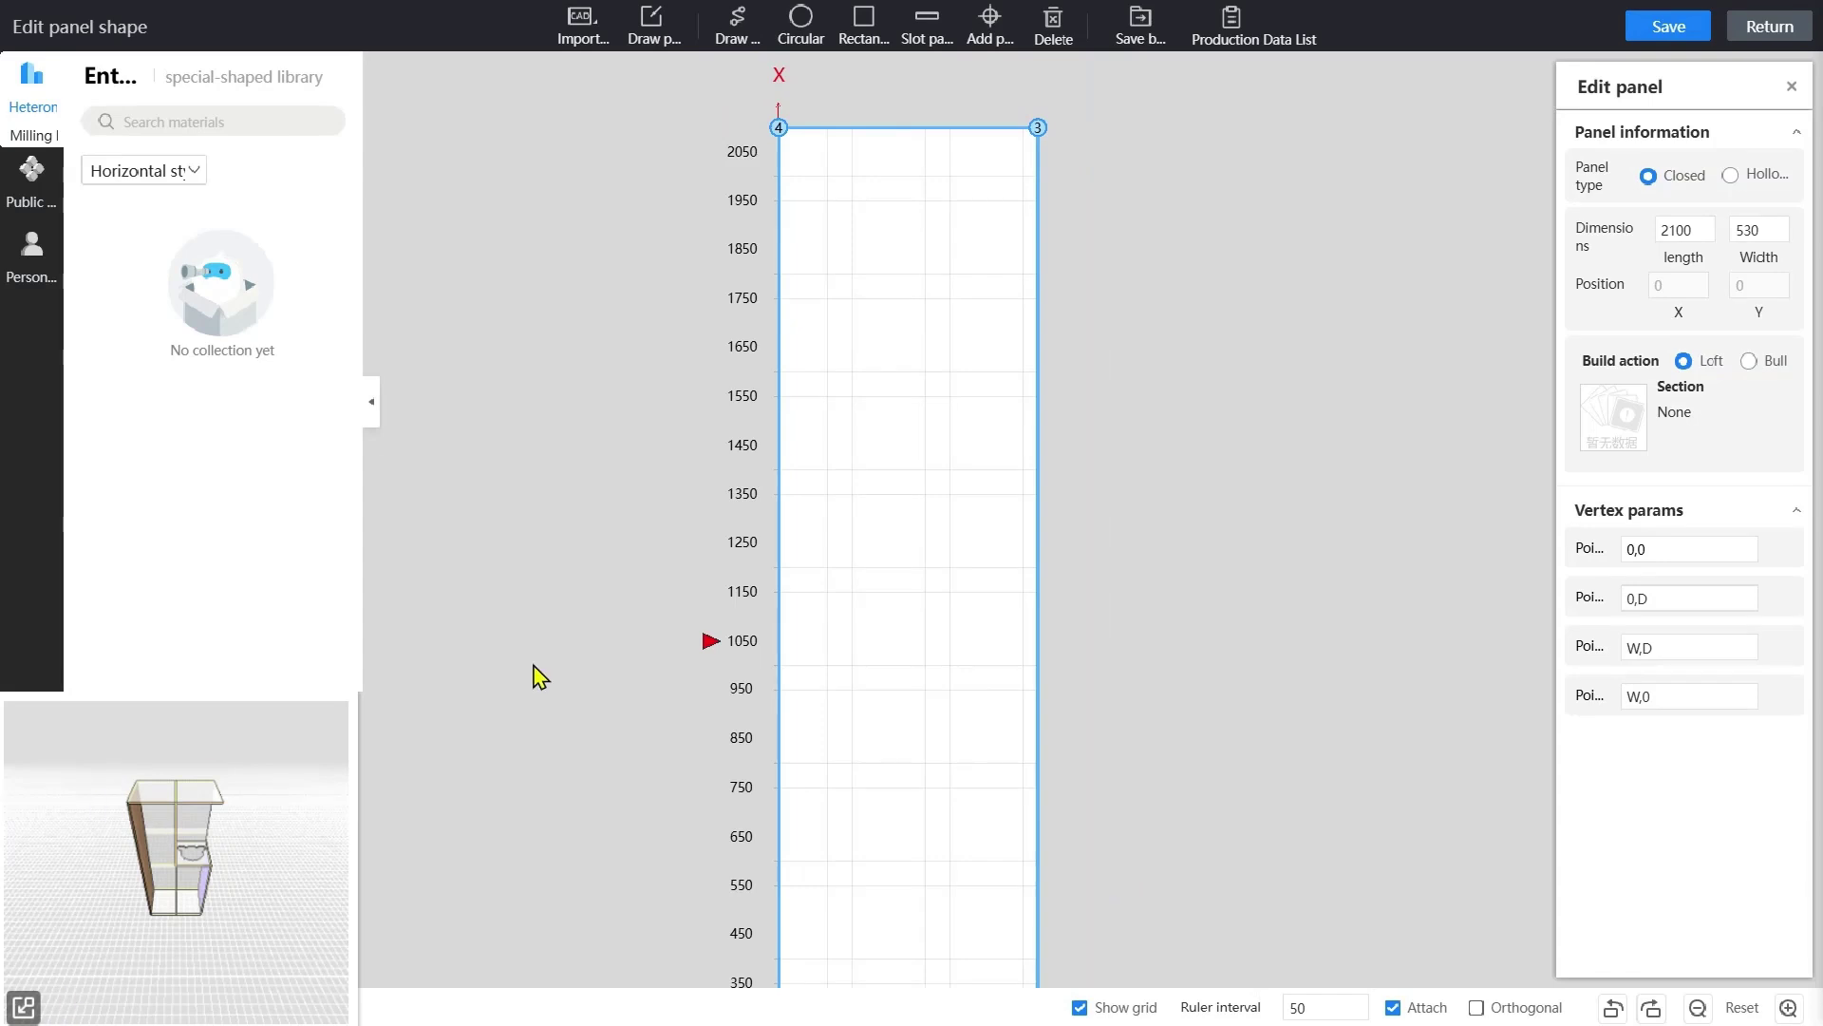
{"action": "left_click_drag", "start_coordinate": [122, 917], "coordinate": [227, 924]}
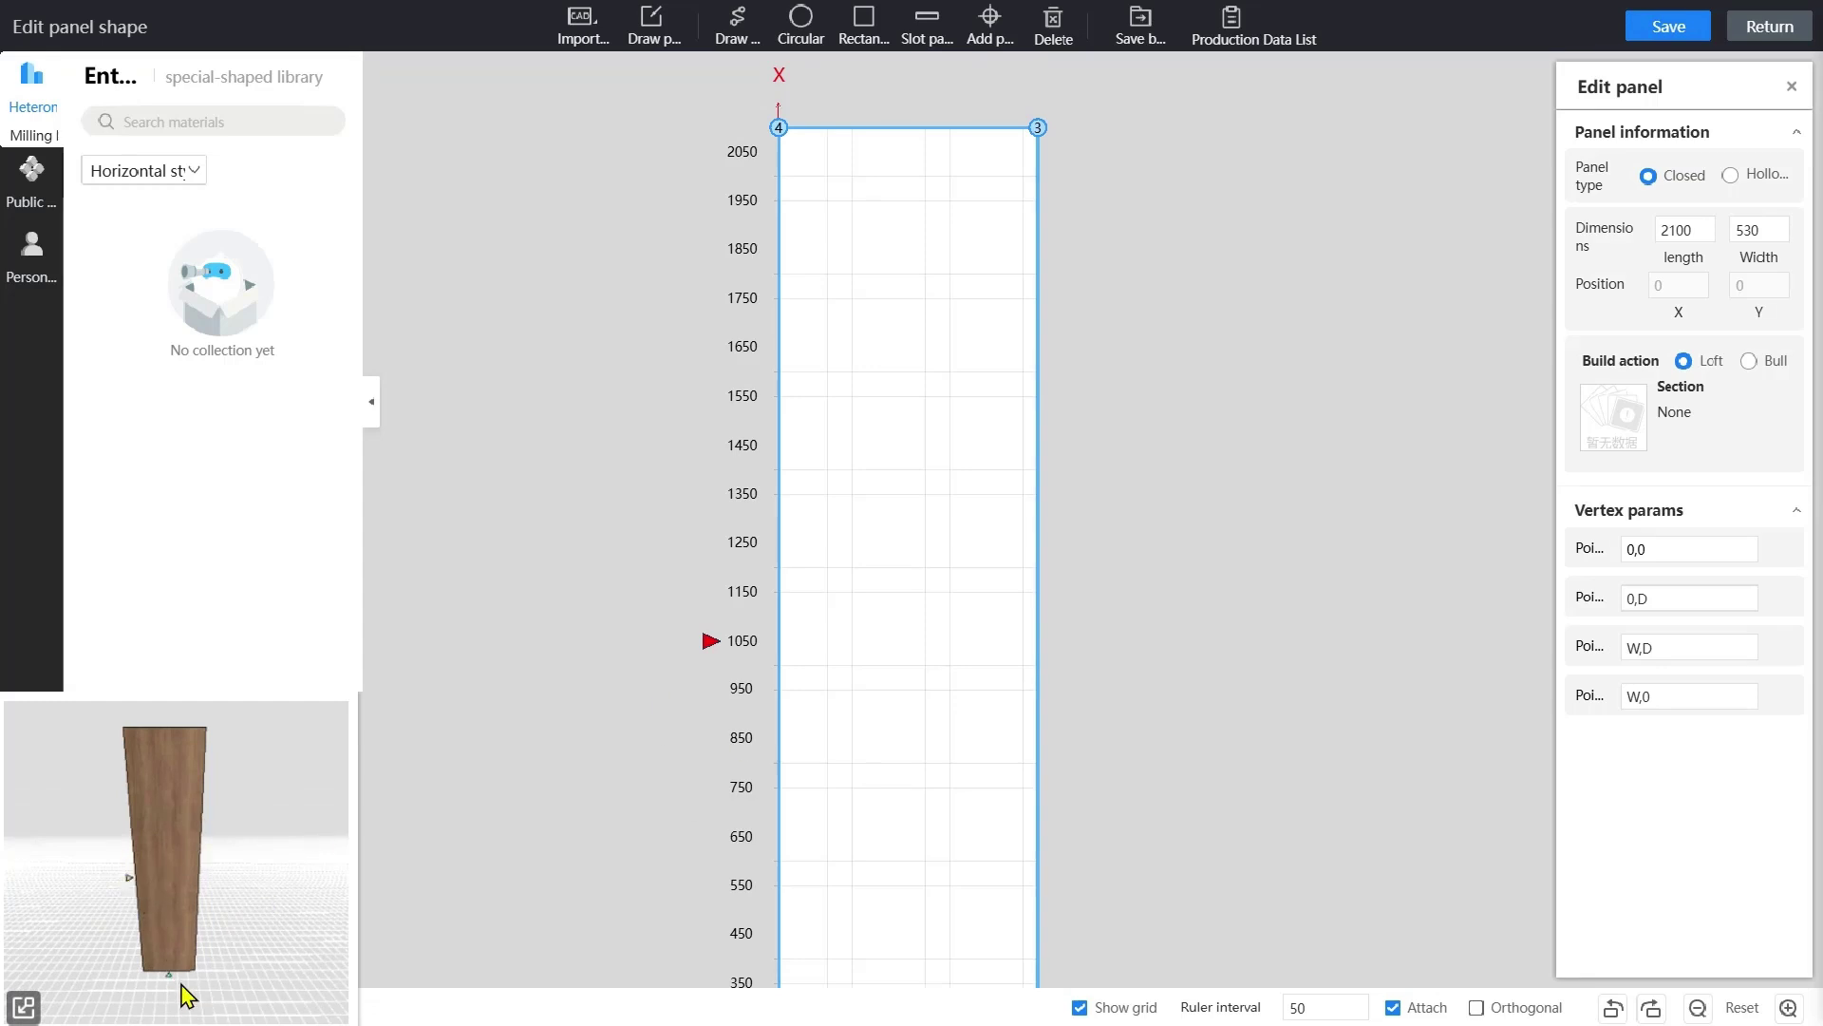
{"action": "scroll", "coordinate": [771, 822], "scroll_direction": "down", "scroll_amount": 2}
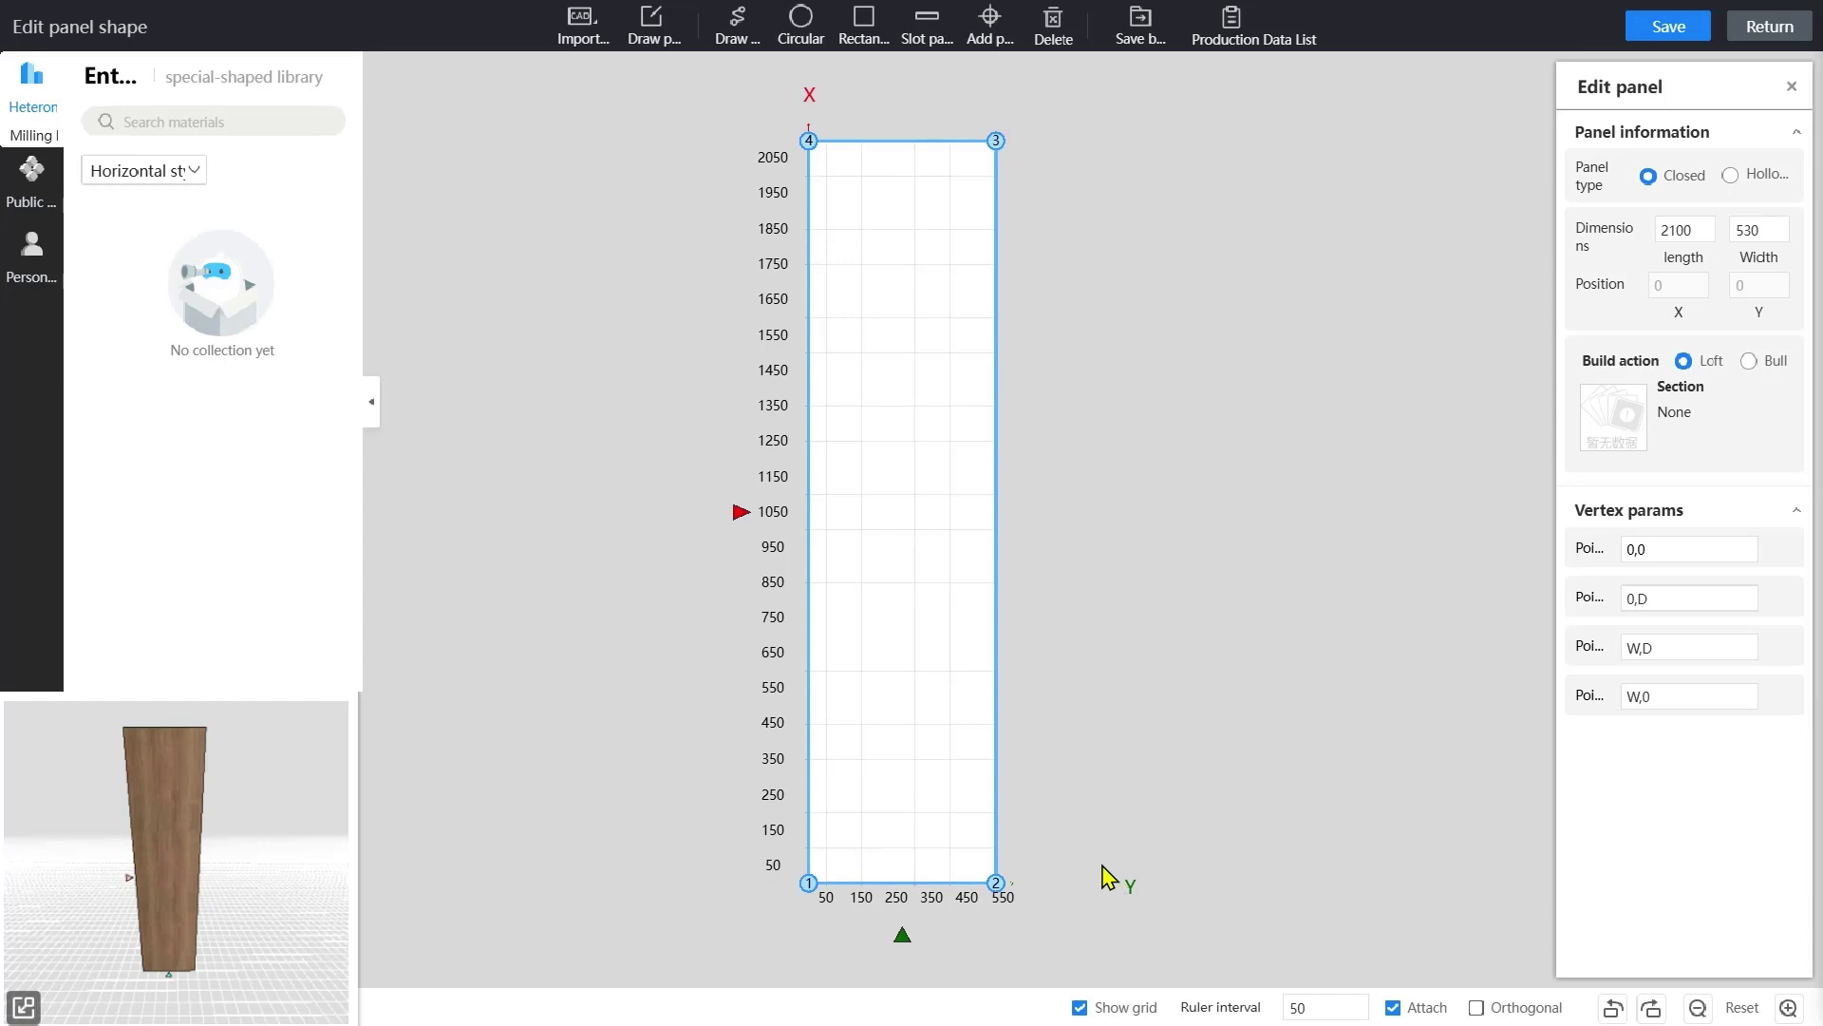
- Rotate the editing canvas left in 90° turns through one full revolution
{"action": "left_click", "coordinate": [1617, 1010]}
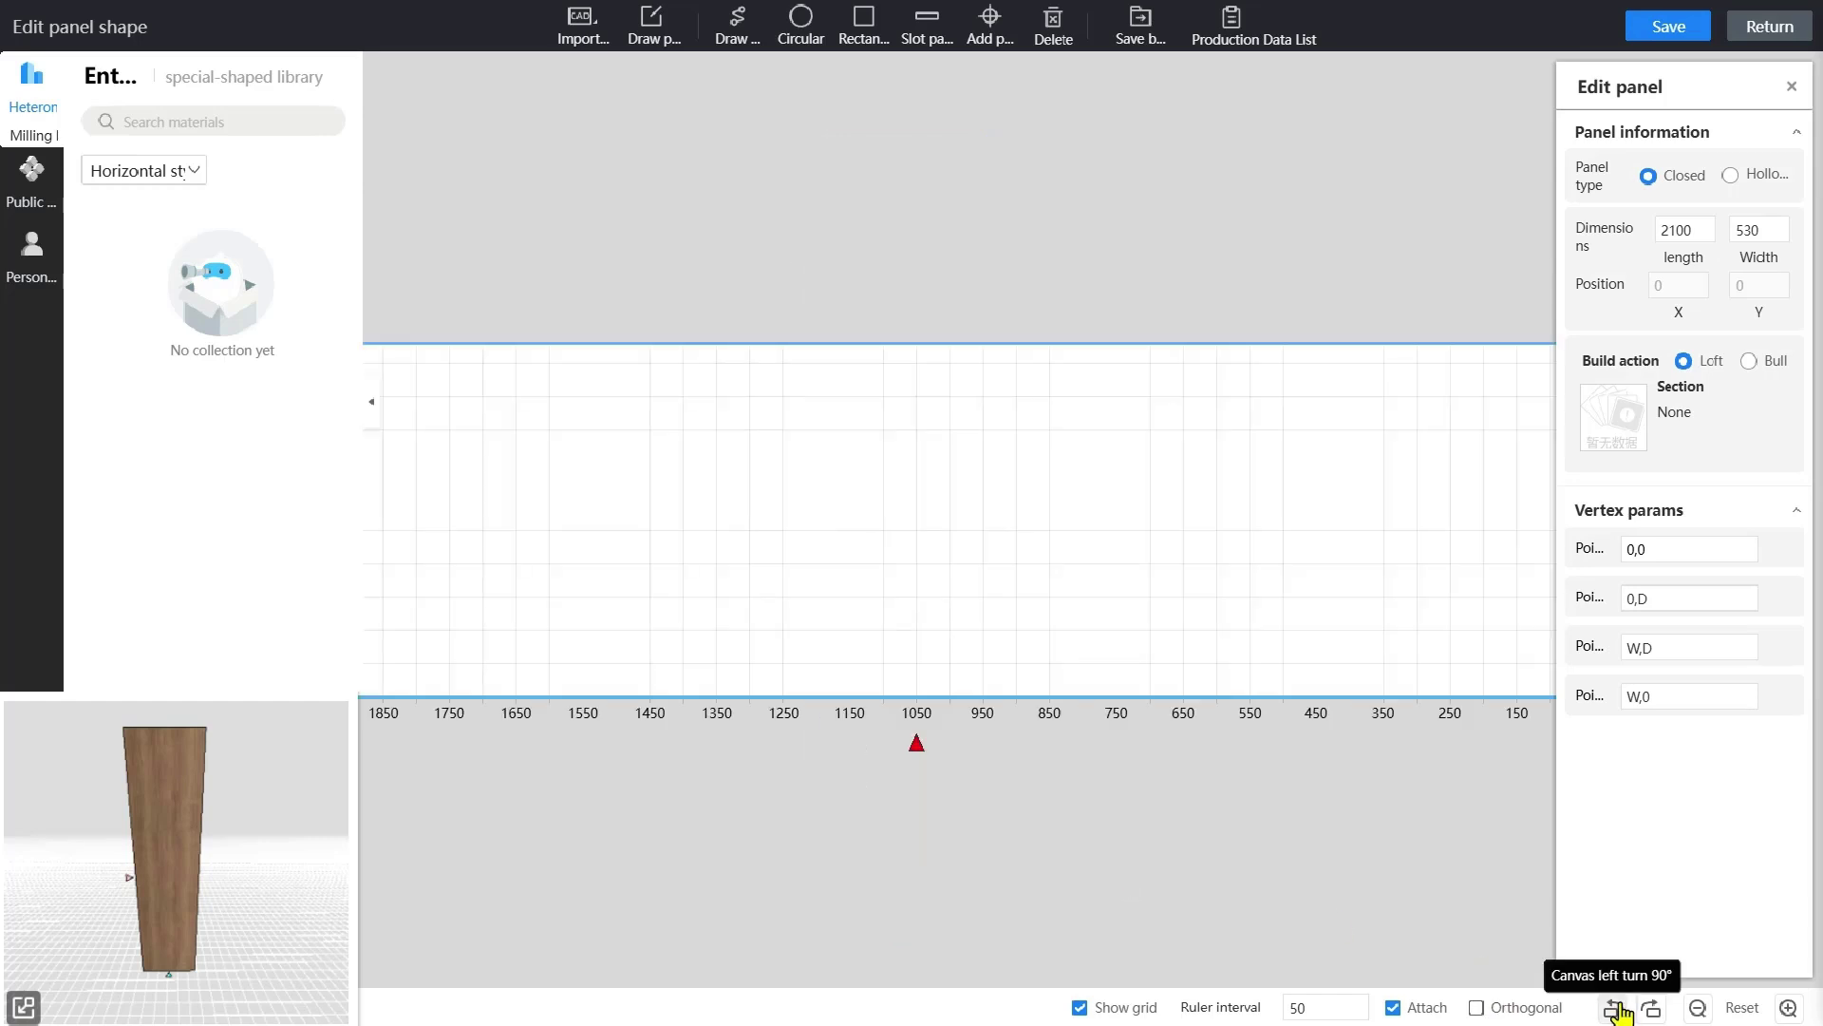
{"action": "left_click", "coordinate": [1618, 1011]}
{"action": "left_click", "coordinate": [1618, 1010]}
{"action": "left_click", "coordinate": [1618, 1009]}
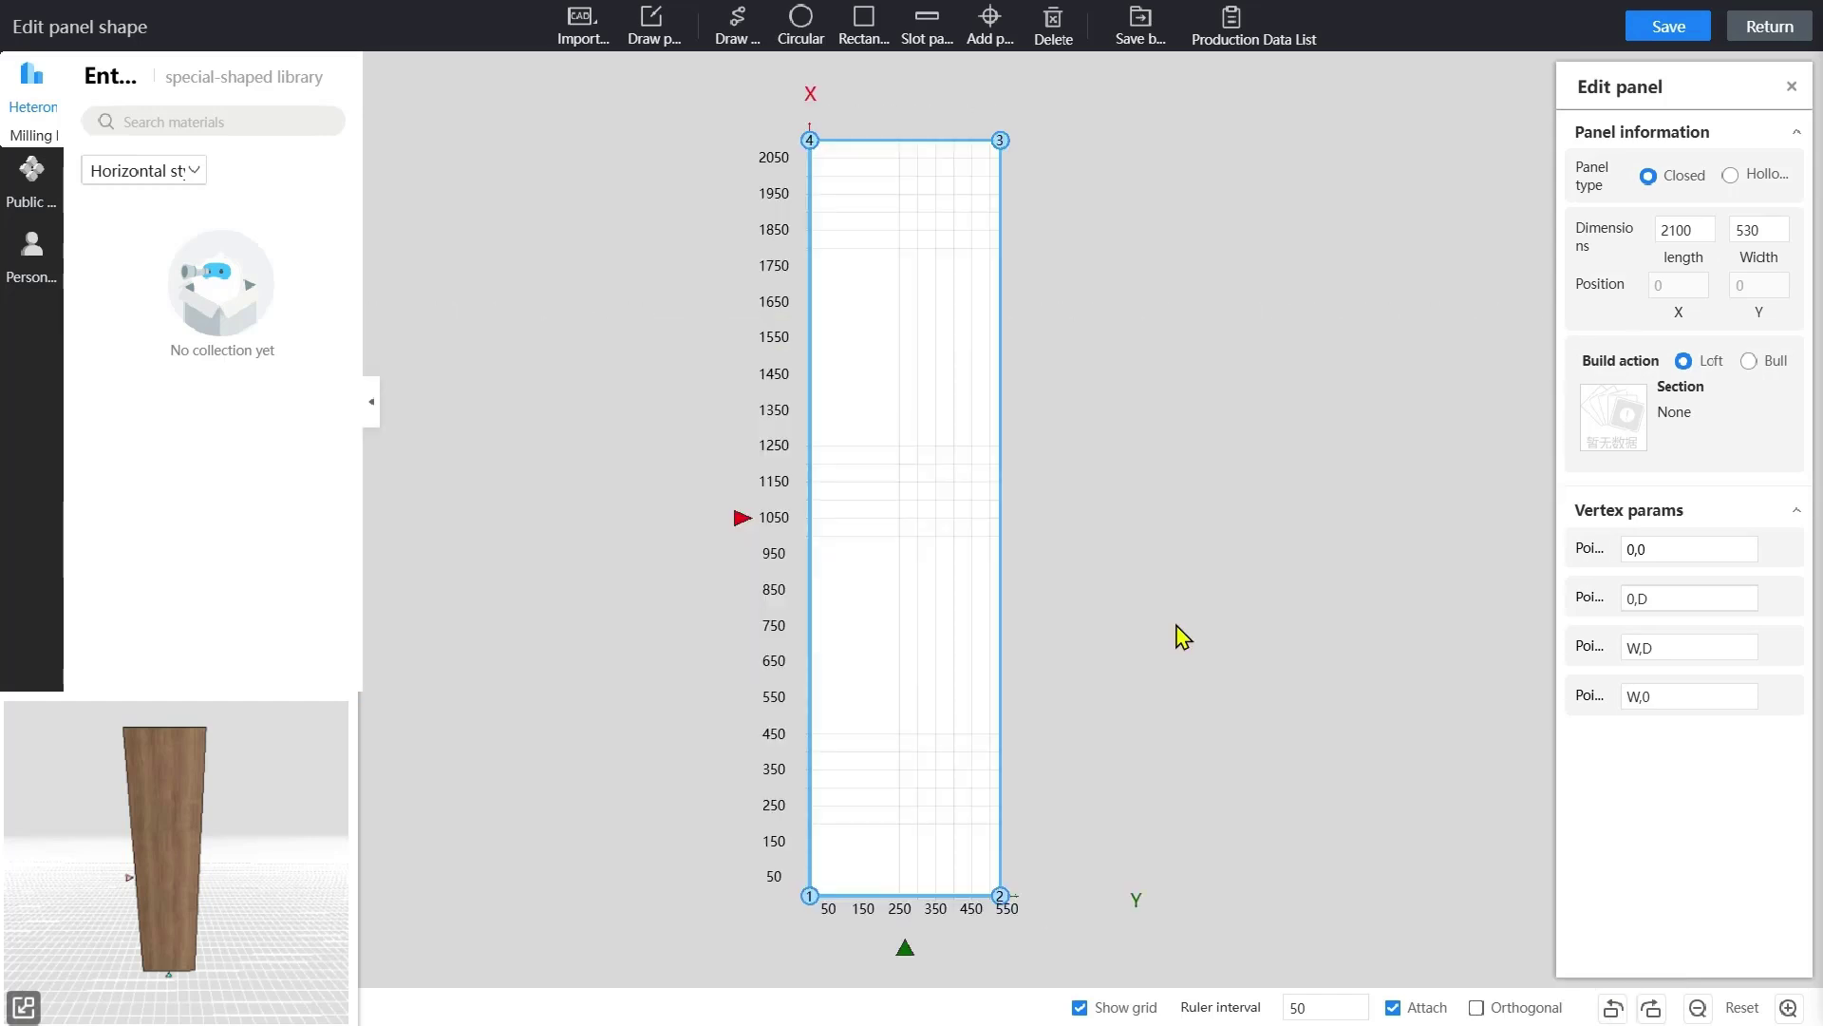
- Place the moon shape from the enterprise Milling library near the panel's upper end, and undo the placement
{"action": "left_click", "coordinate": [29, 136]}
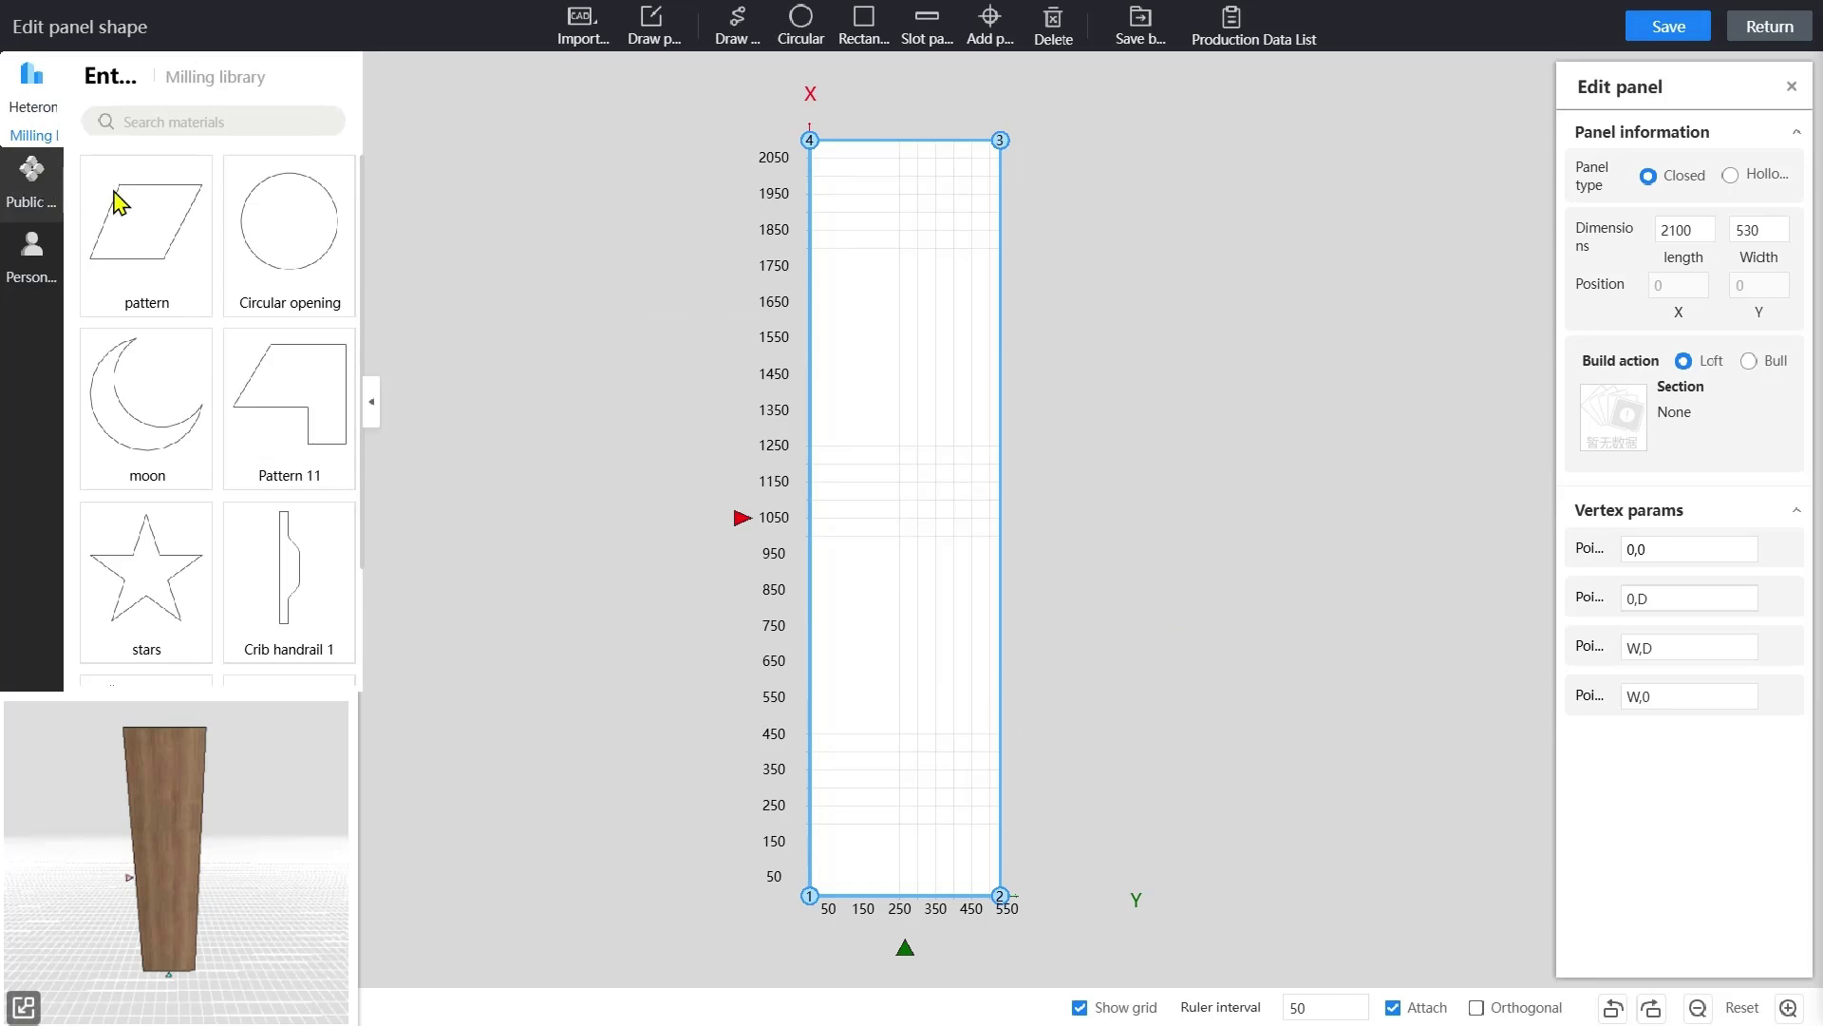
{"action": "mouse_move", "coordinate": [172, 253]}
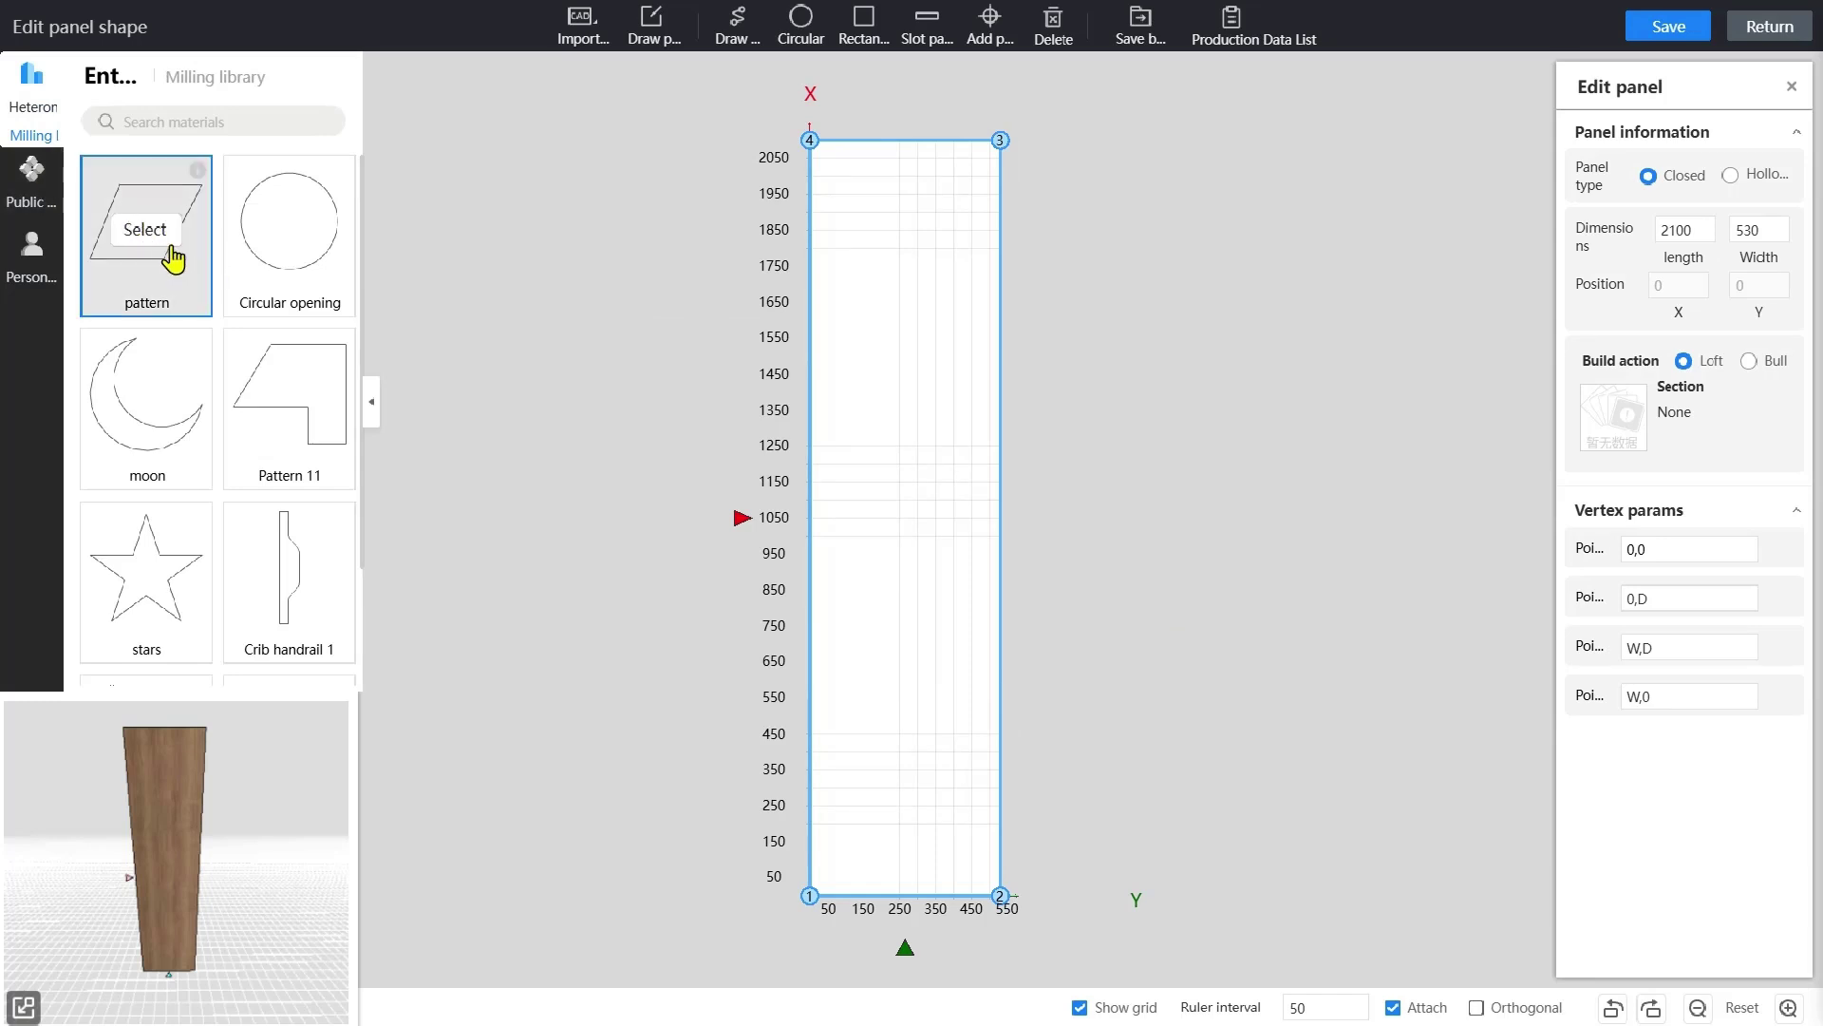
{"action": "left_click", "coordinate": [148, 399]}
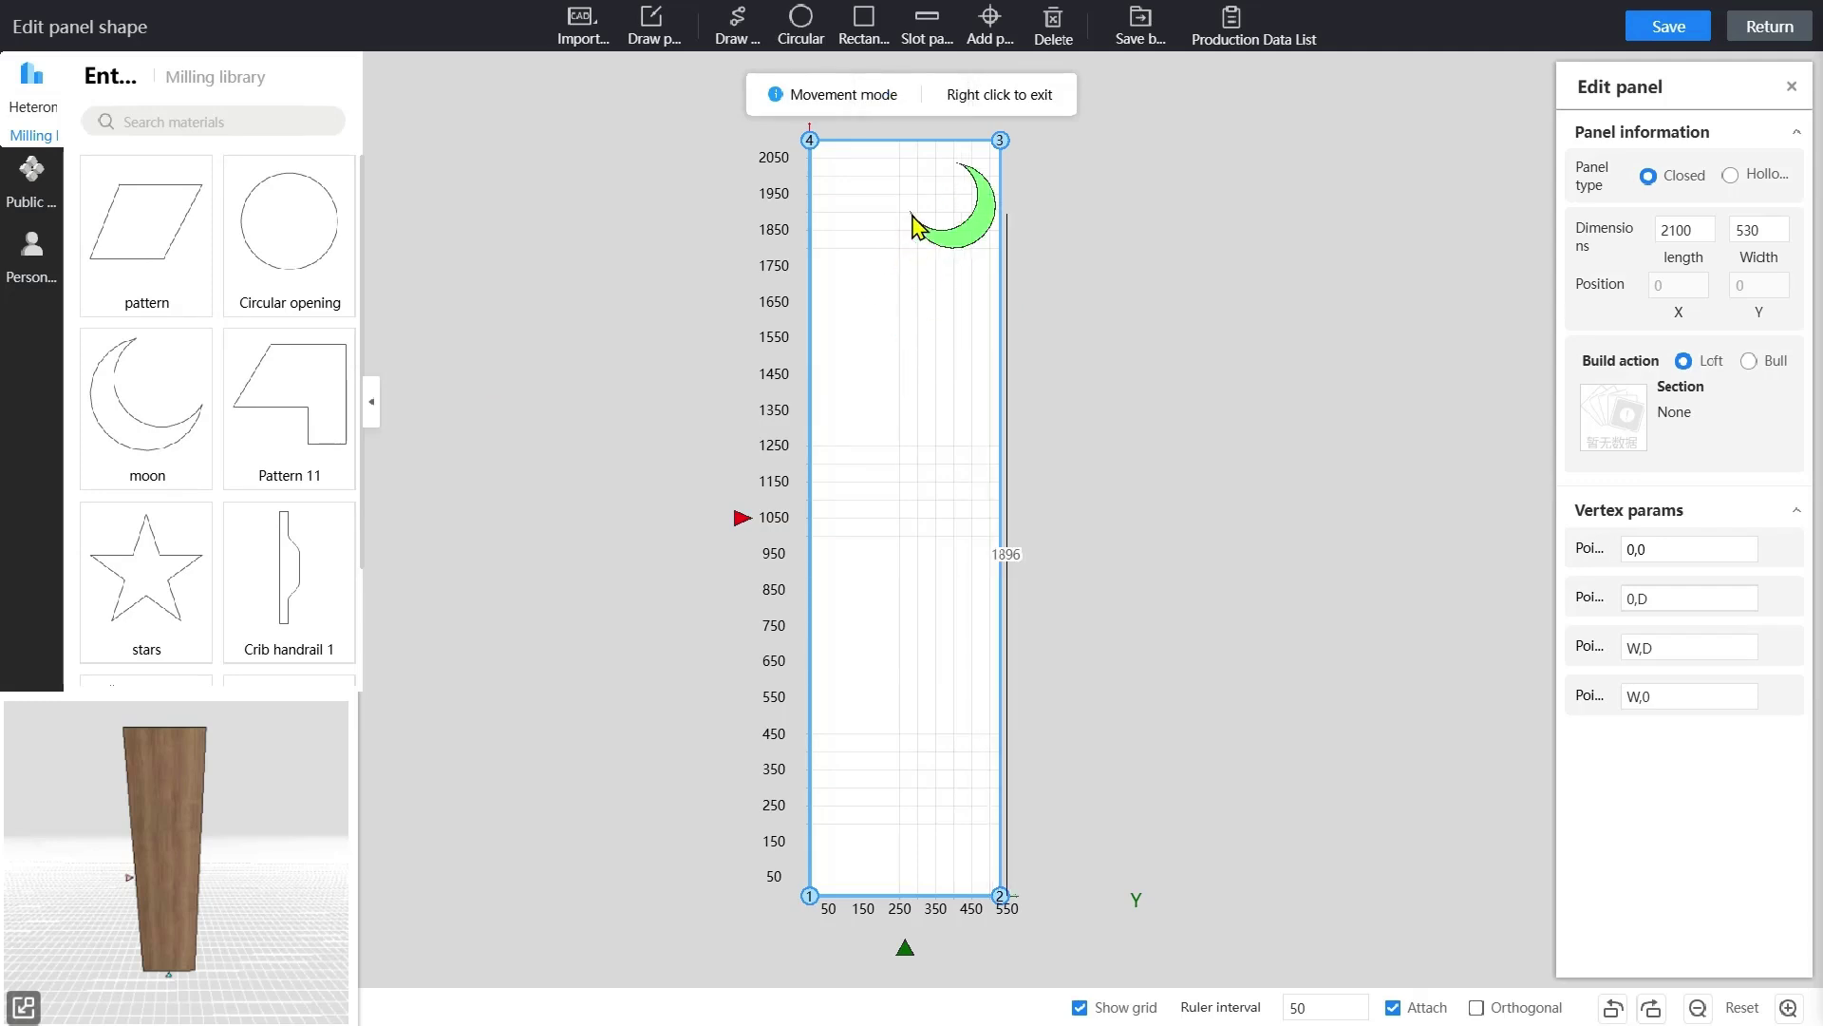
{"action": "left_click", "coordinate": [888, 235]}
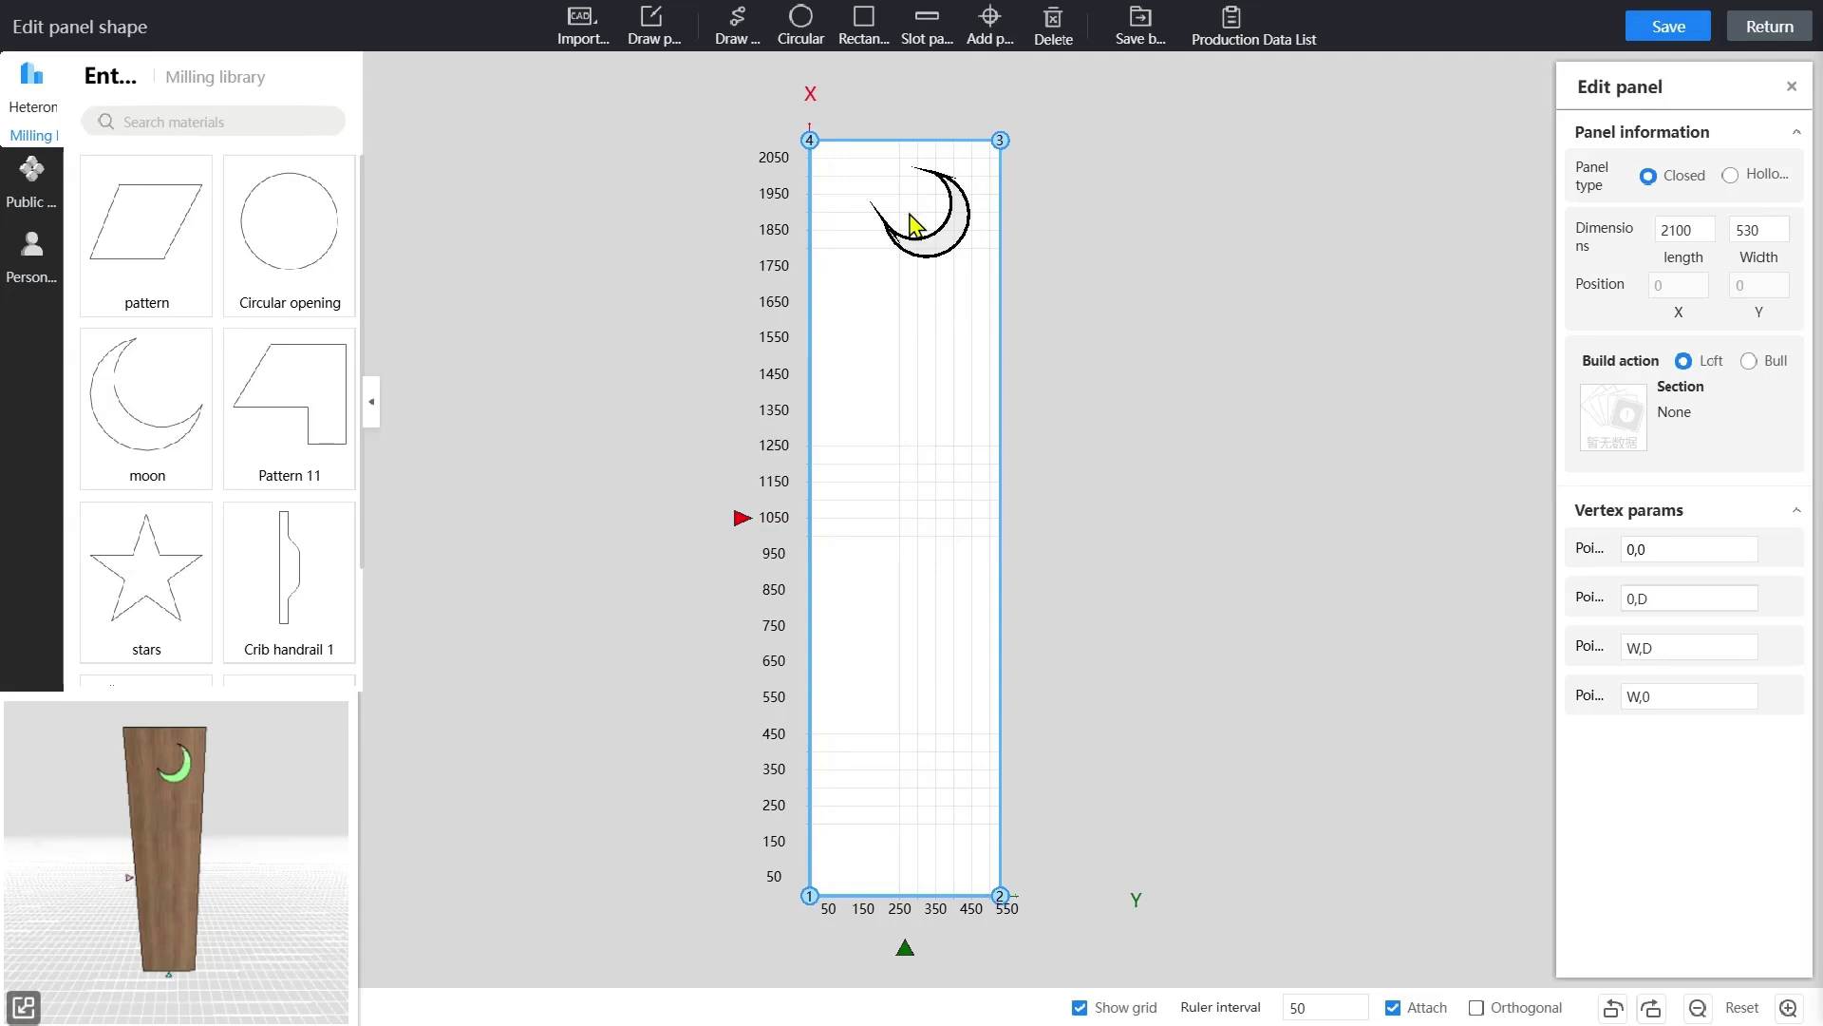
{"action": "scroll", "coordinate": [150, 739], "scroll_direction": "up", "scroll_amount": 2}
{"action": "scroll", "coordinate": [200, 774], "scroll_direction": "down", "scroll_amount": 1}
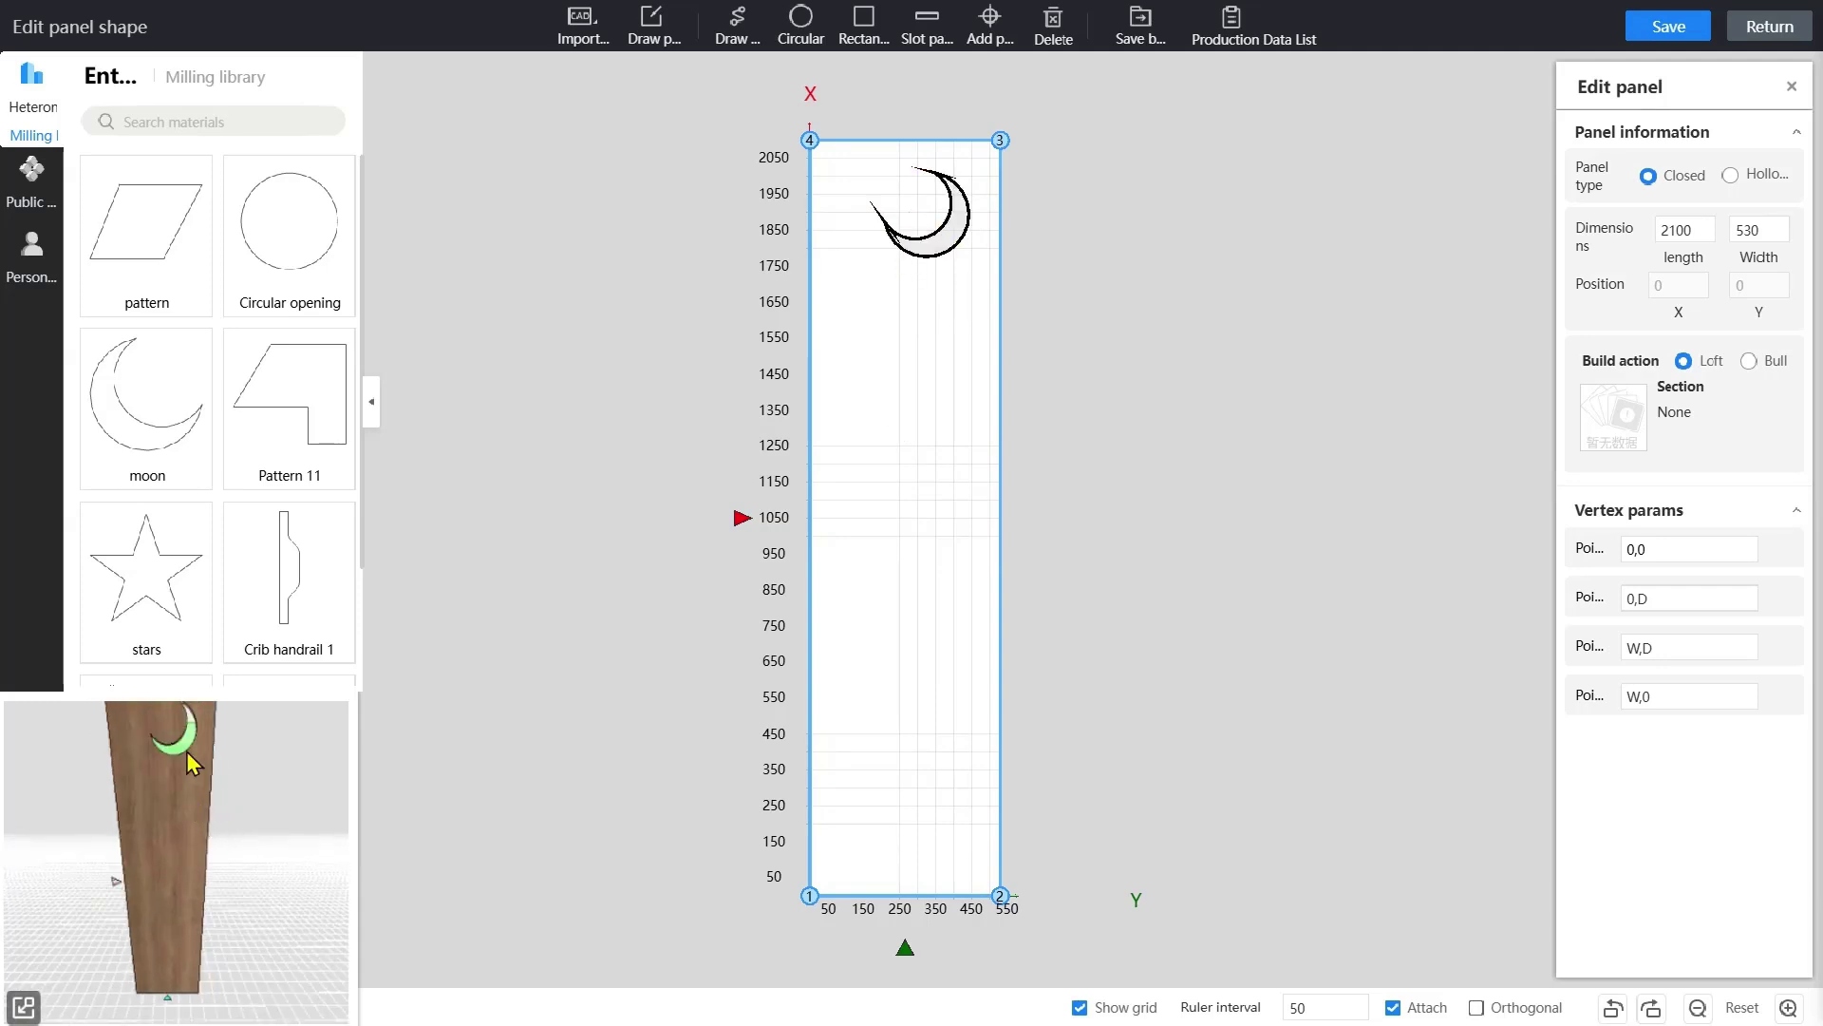
{"action": "key", "text": "ctrl+z"}
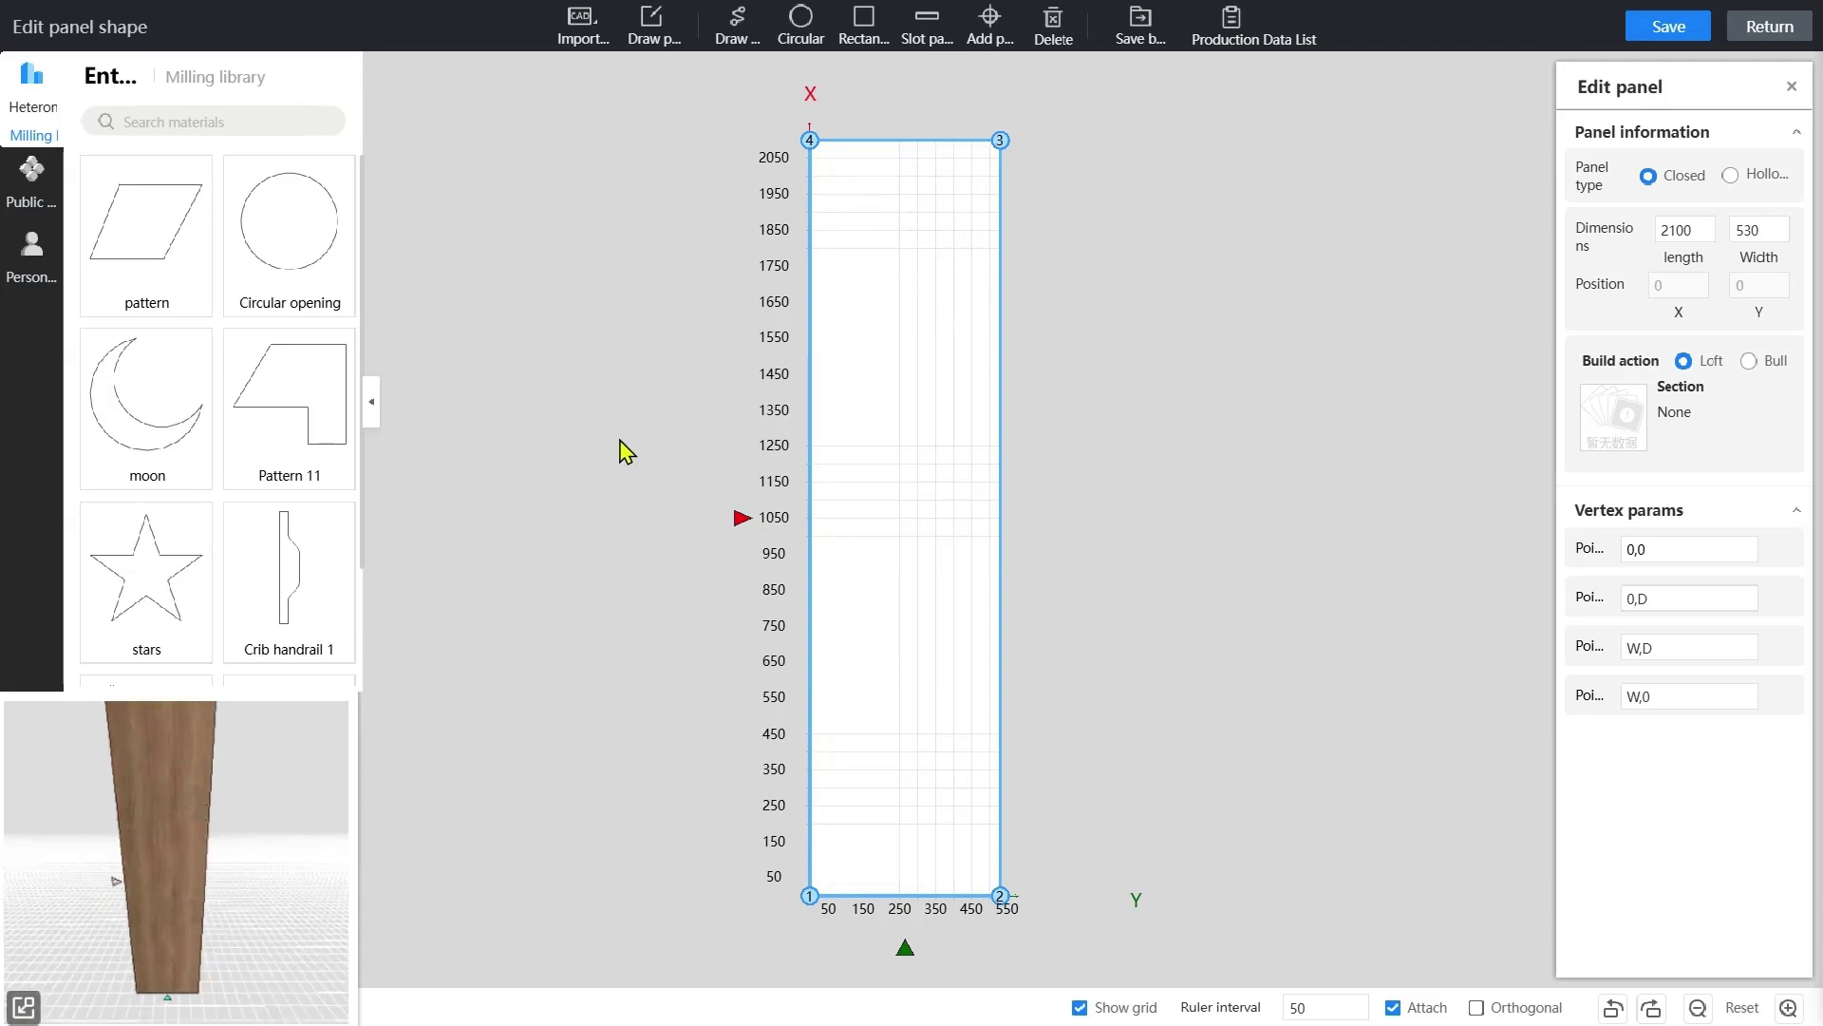
- Apply a Lateral modeling shape from the public special-shaped library that gives the panel a centered 300 × 200 mm edge notch
{"action": "left_click", "coordinate": [30, 188]}
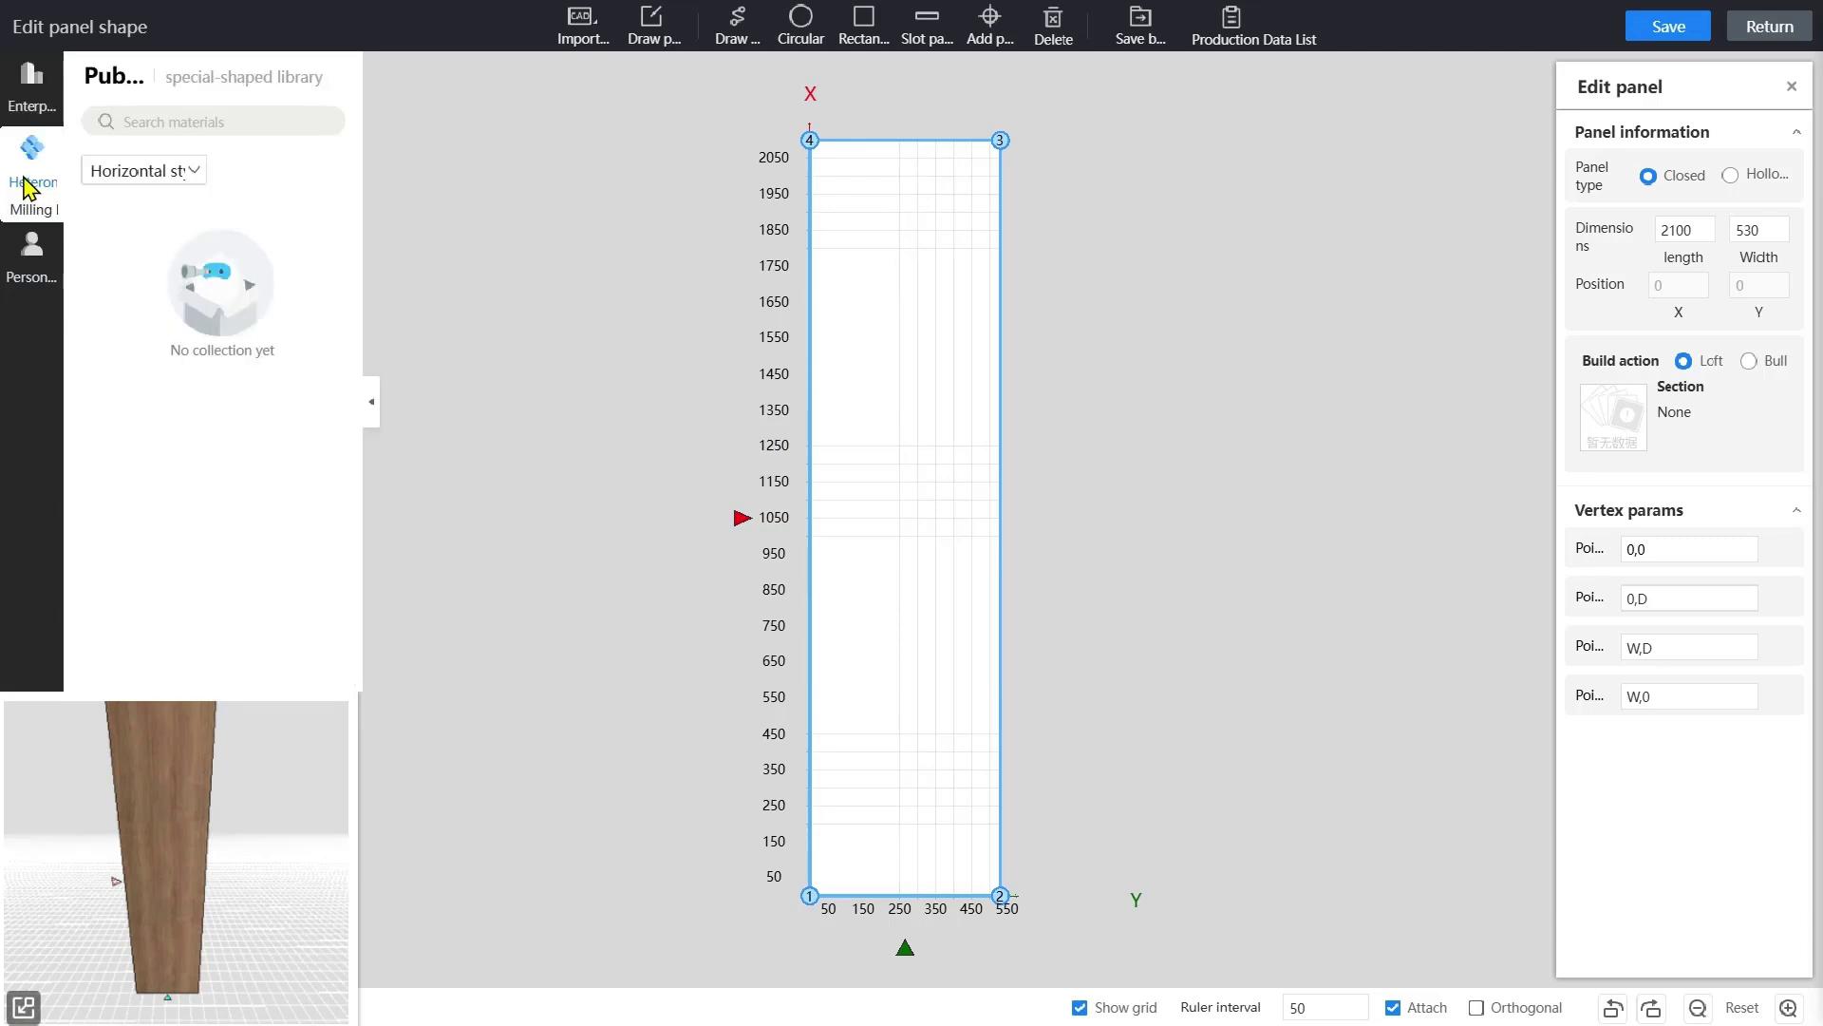
{"action": "left_click", "coordinate": [189, 174]}
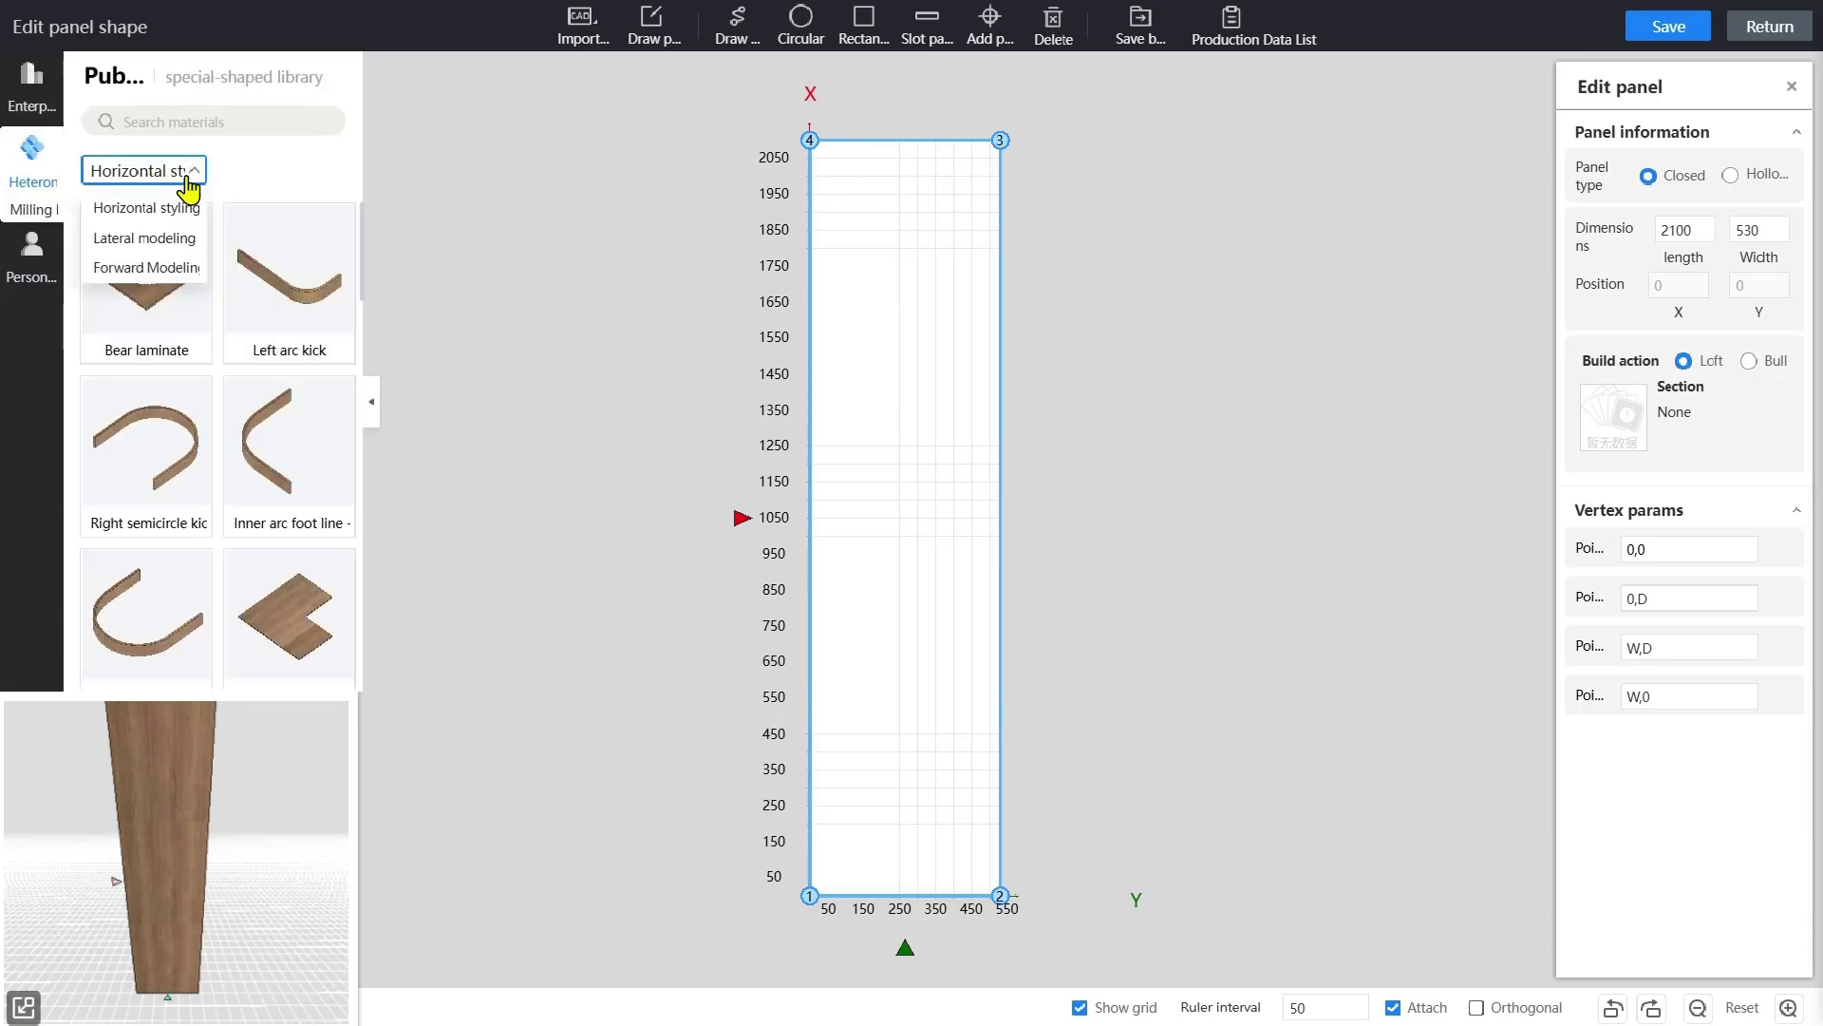
{"action": "left_click", "coordinate": [177, 250]}
{"action": "left_click", "coordinate": [193, 177]}
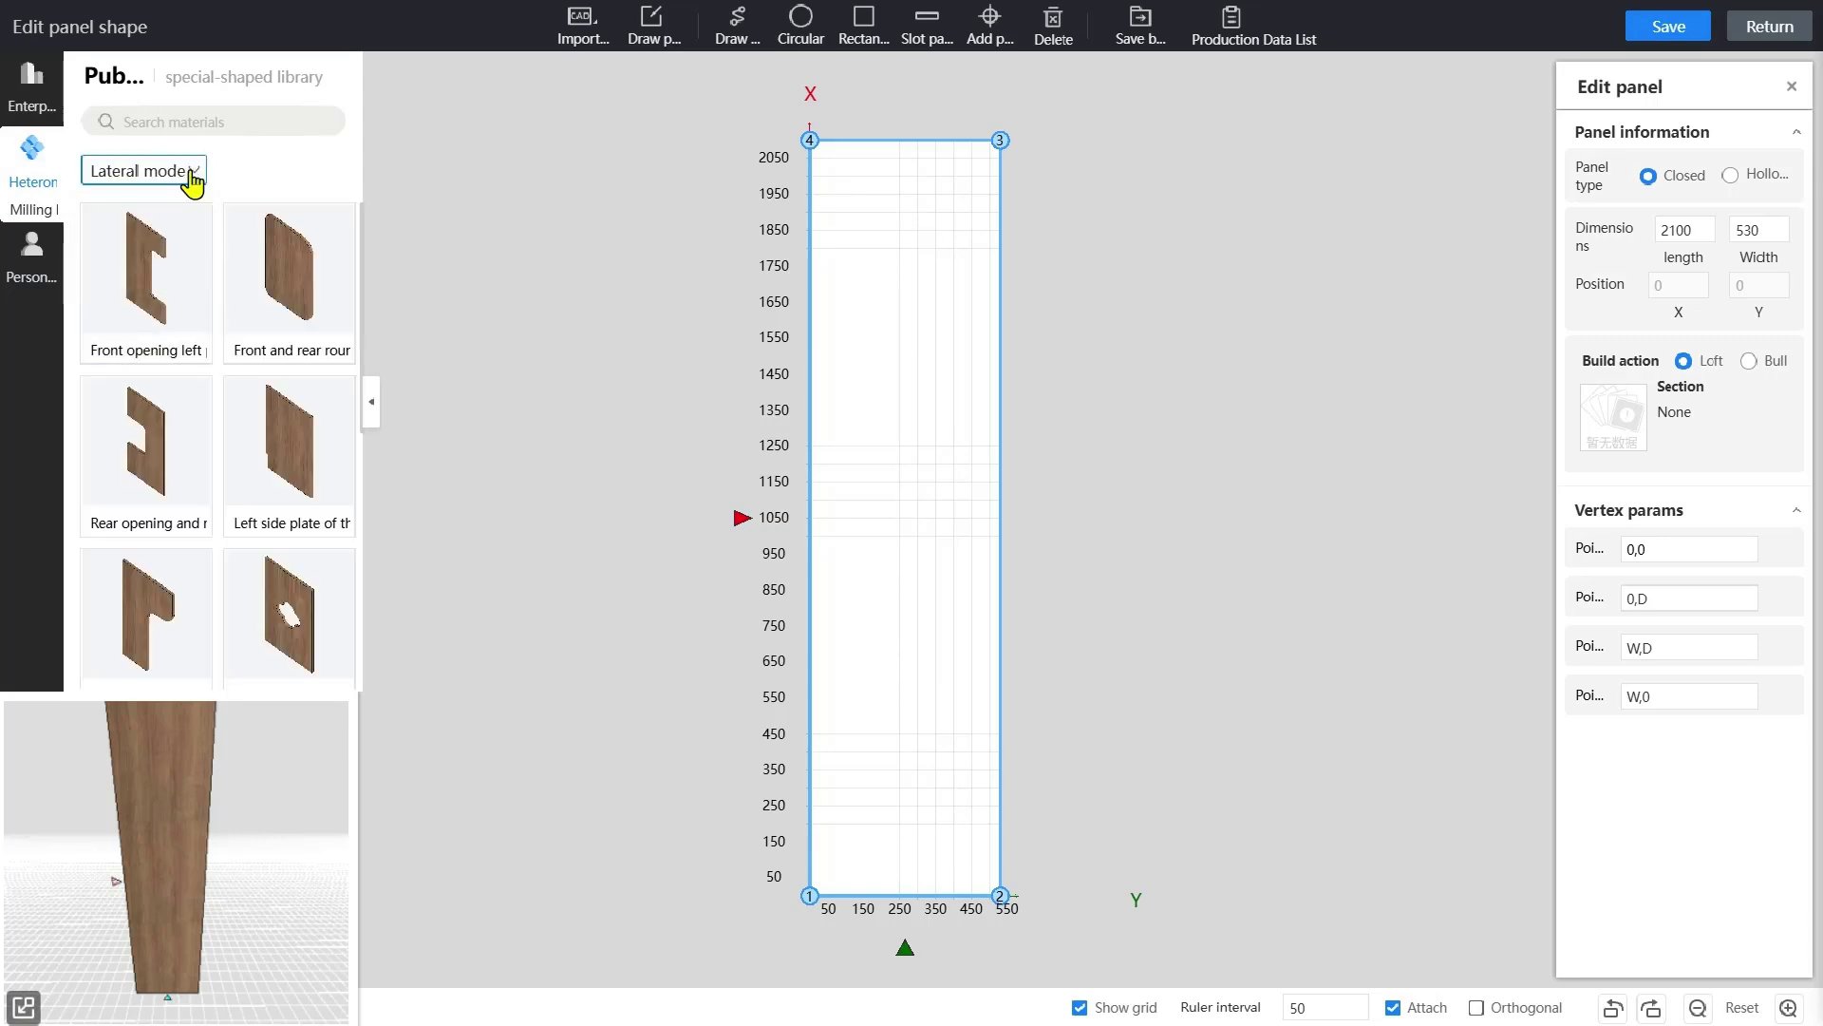
{"action": "left_click", "coordinate": [290, 347]}
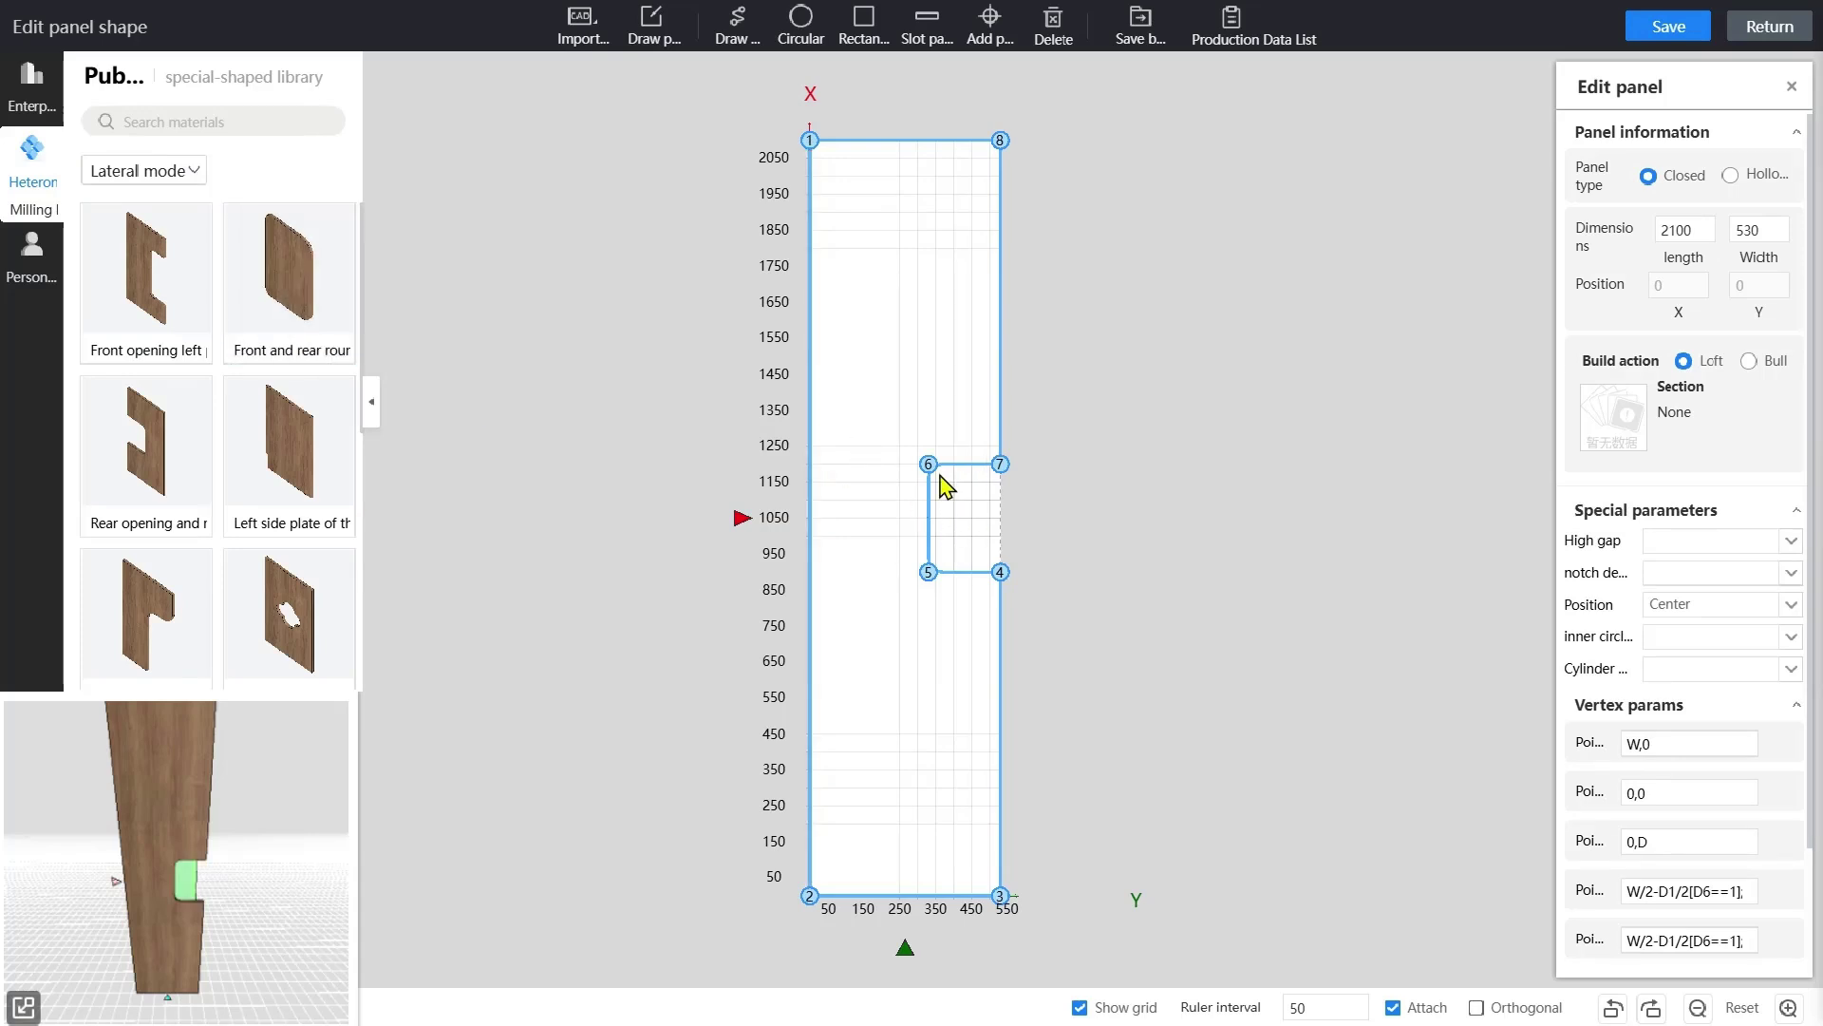
{"action": "left_click", "coordinate": [929, 573]}
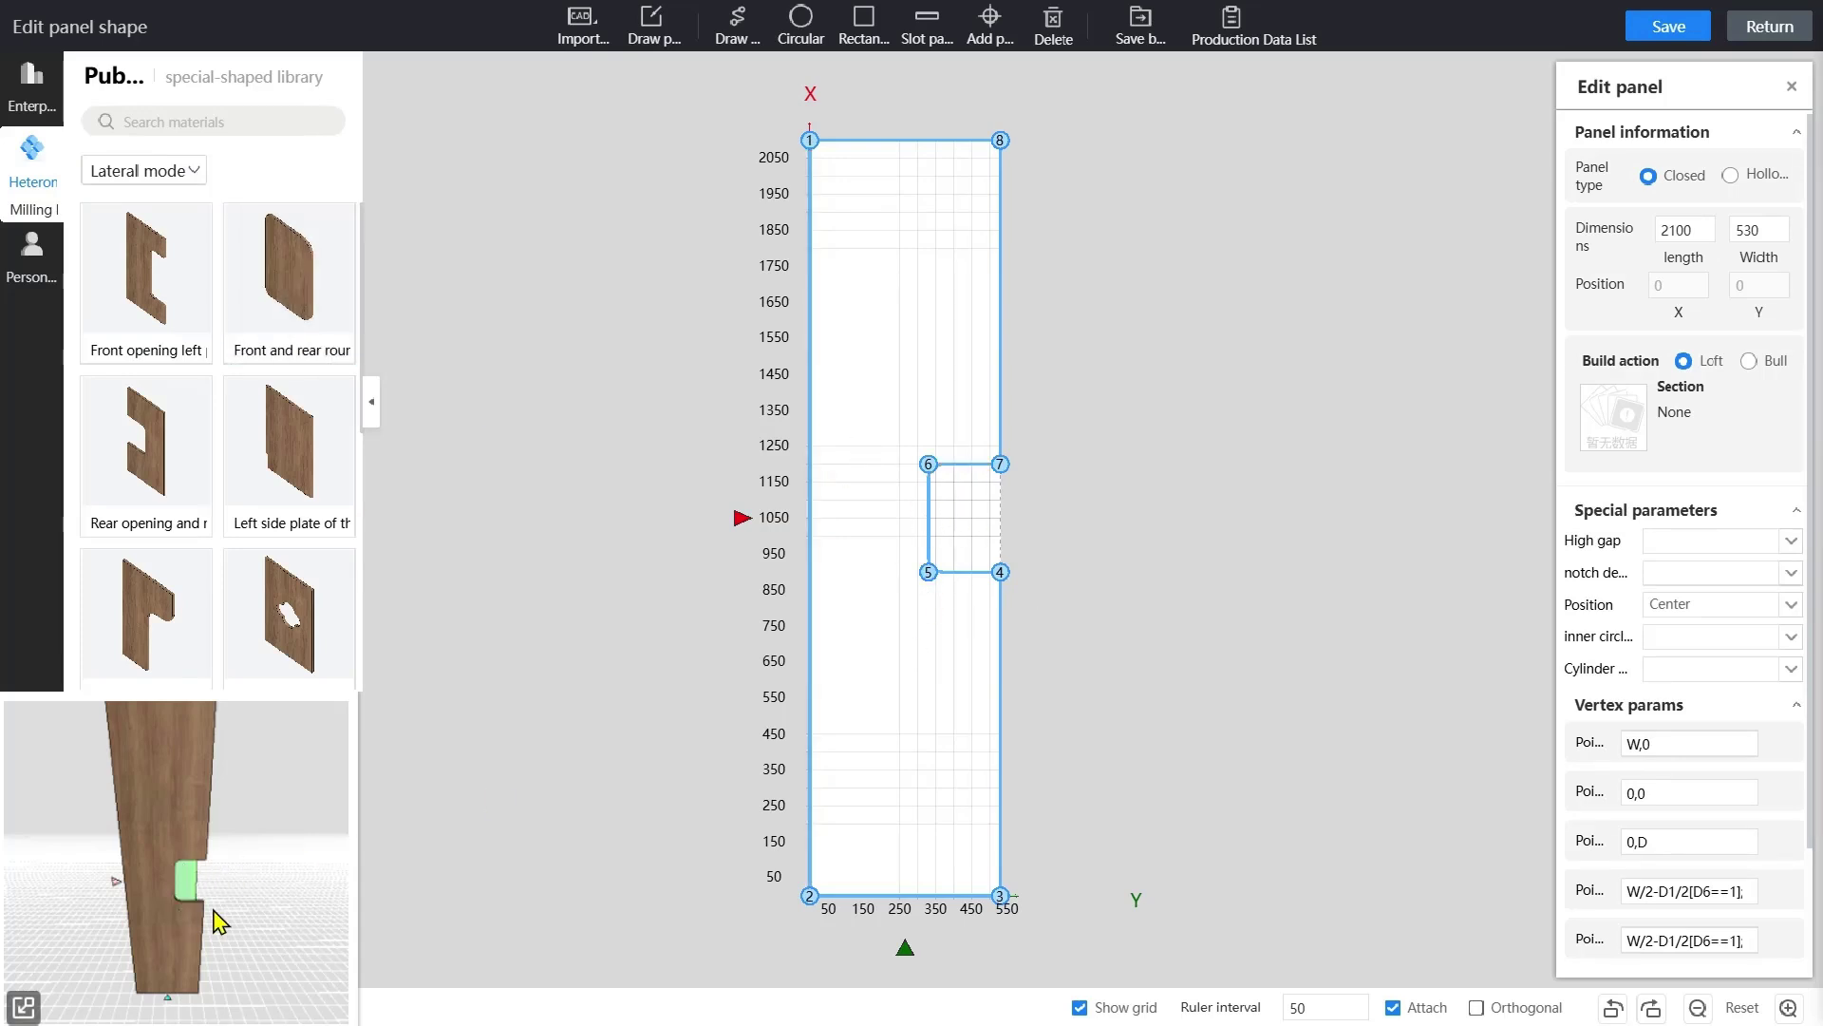
- Place the star shape from the public Milling library near the panel's upper end, centered at about X 1850
{"action": "left_click", "coordinate": [25, 209]}
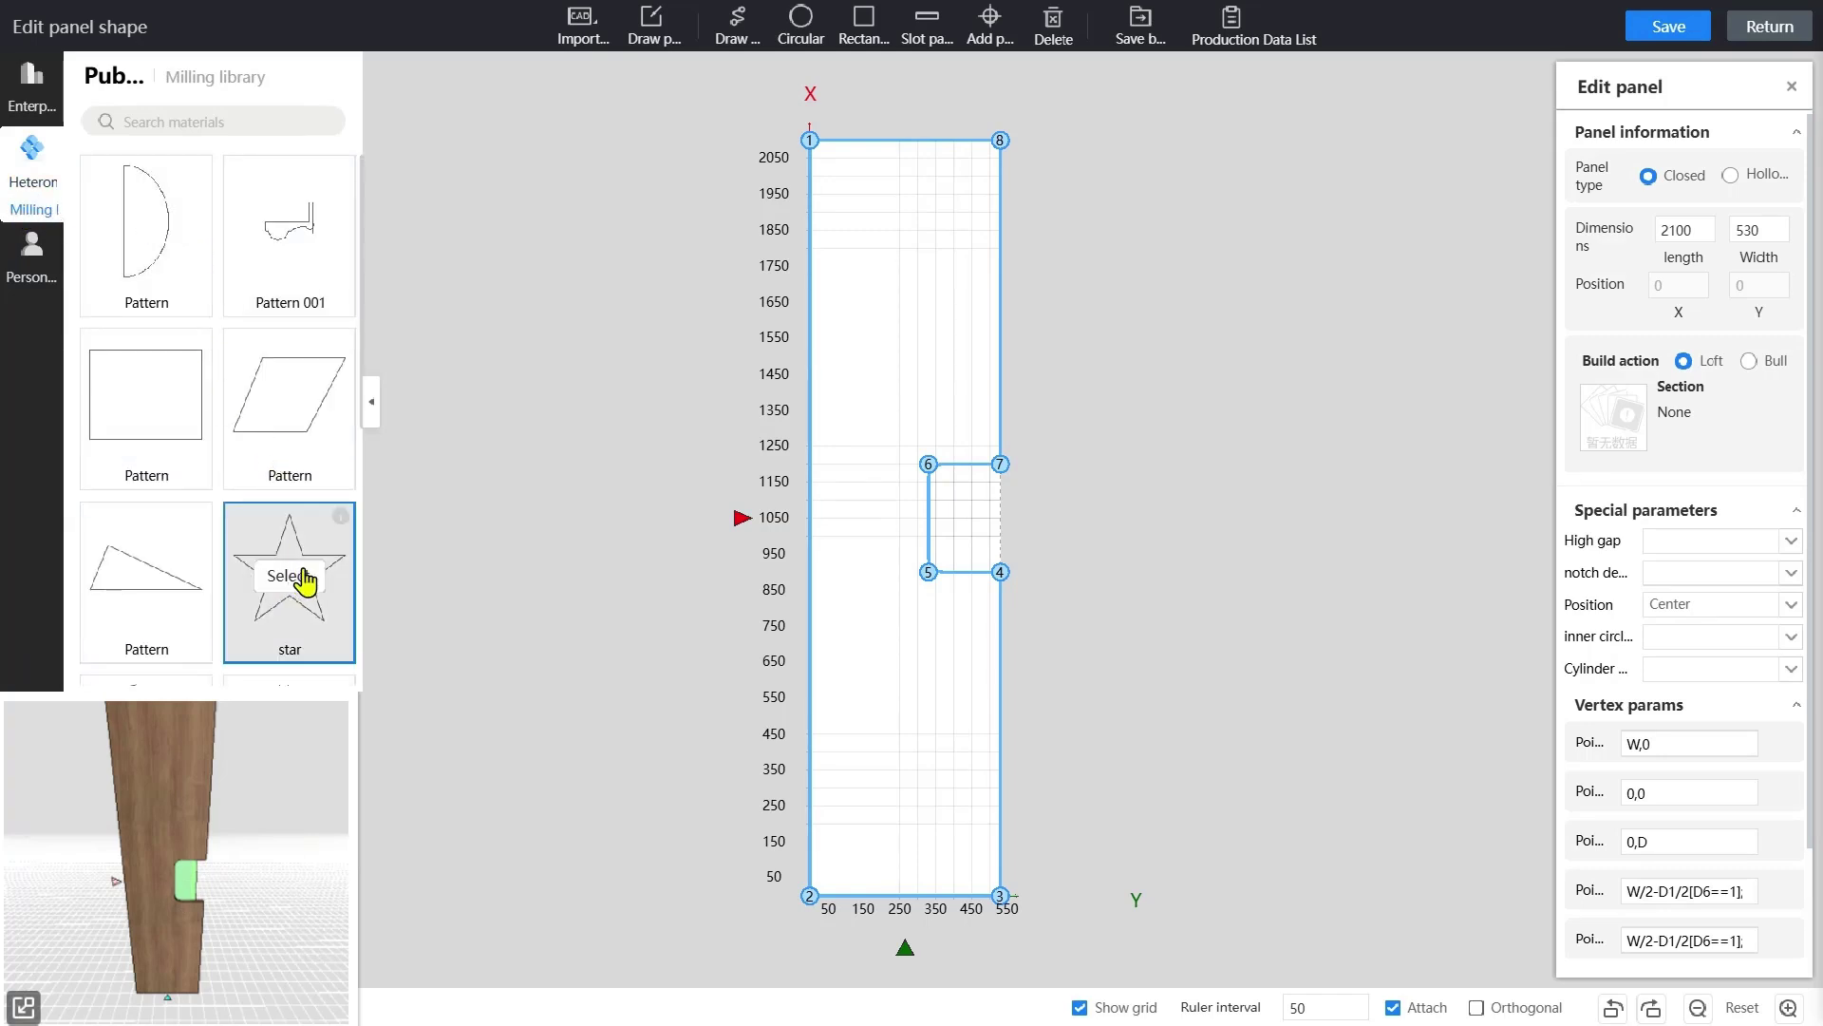
{"action": "left_click", "coordinate": [289, 581]}
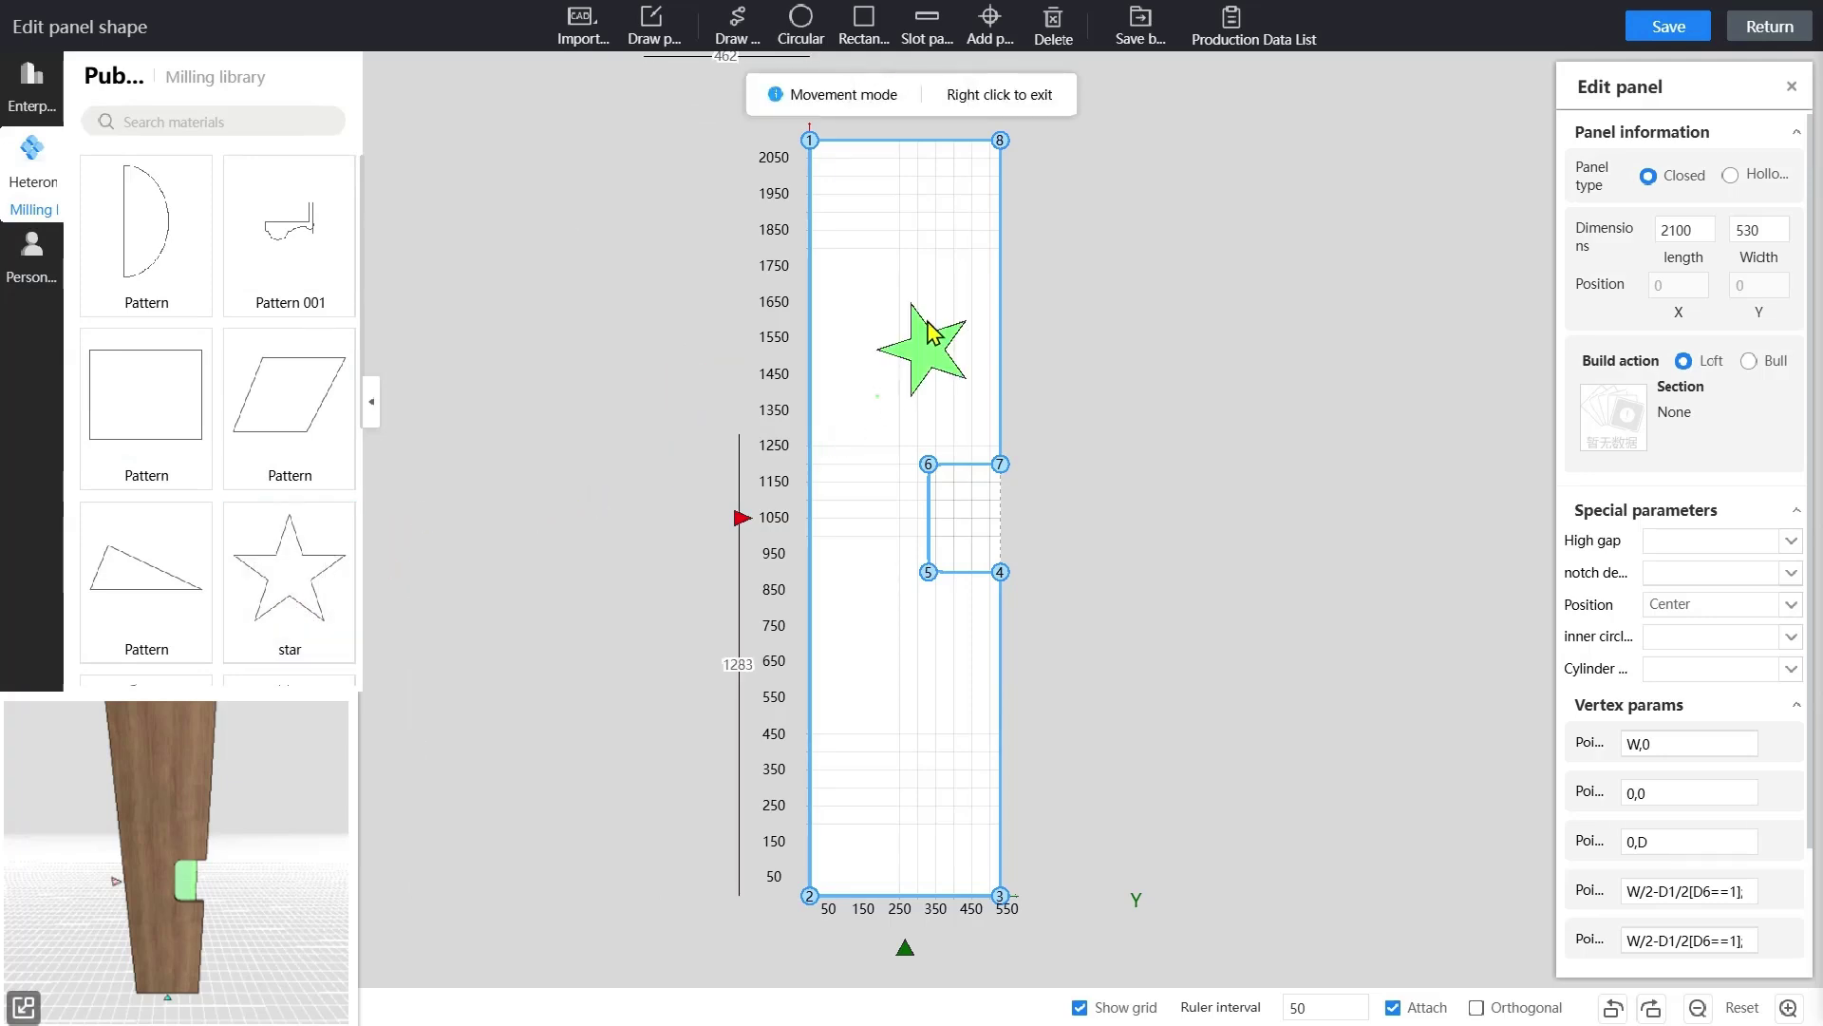
{"action": "left_click", "coordinate": [910, 289]}
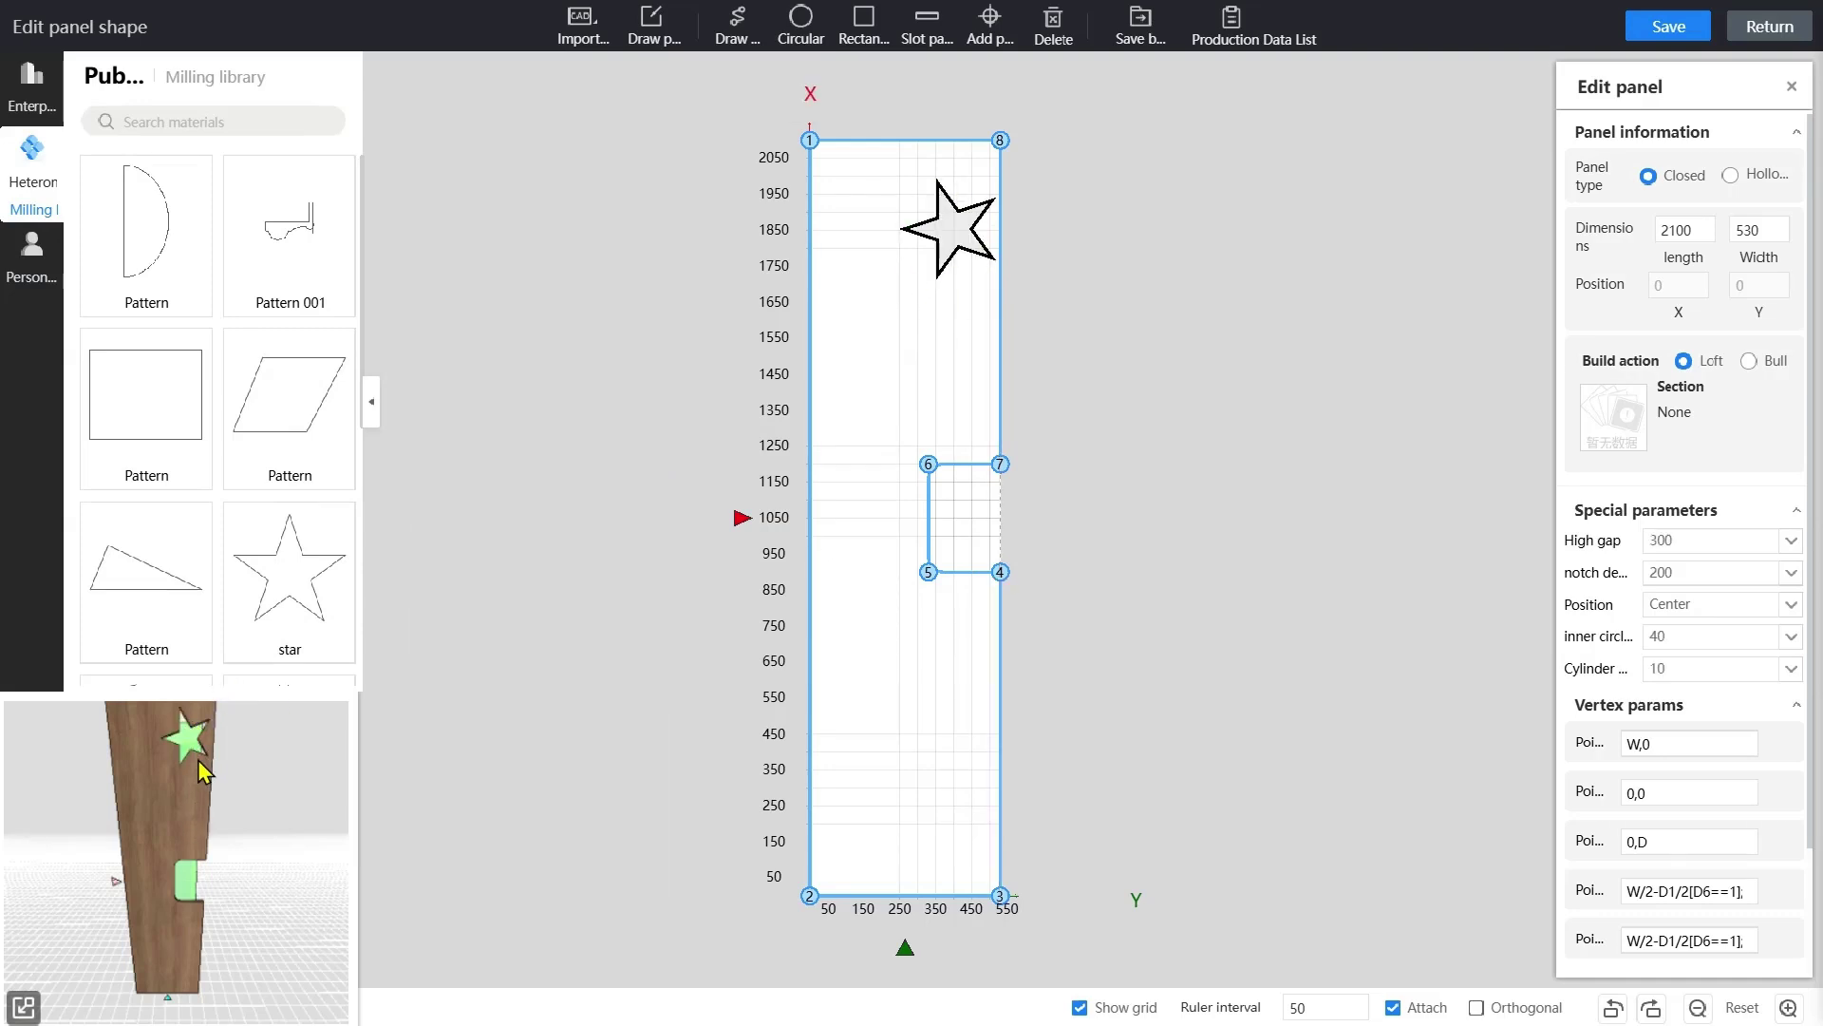
- Look through the personal special-shaped library and the CAD import options
{"action": "left_click", "coordinate": [21, 277]}
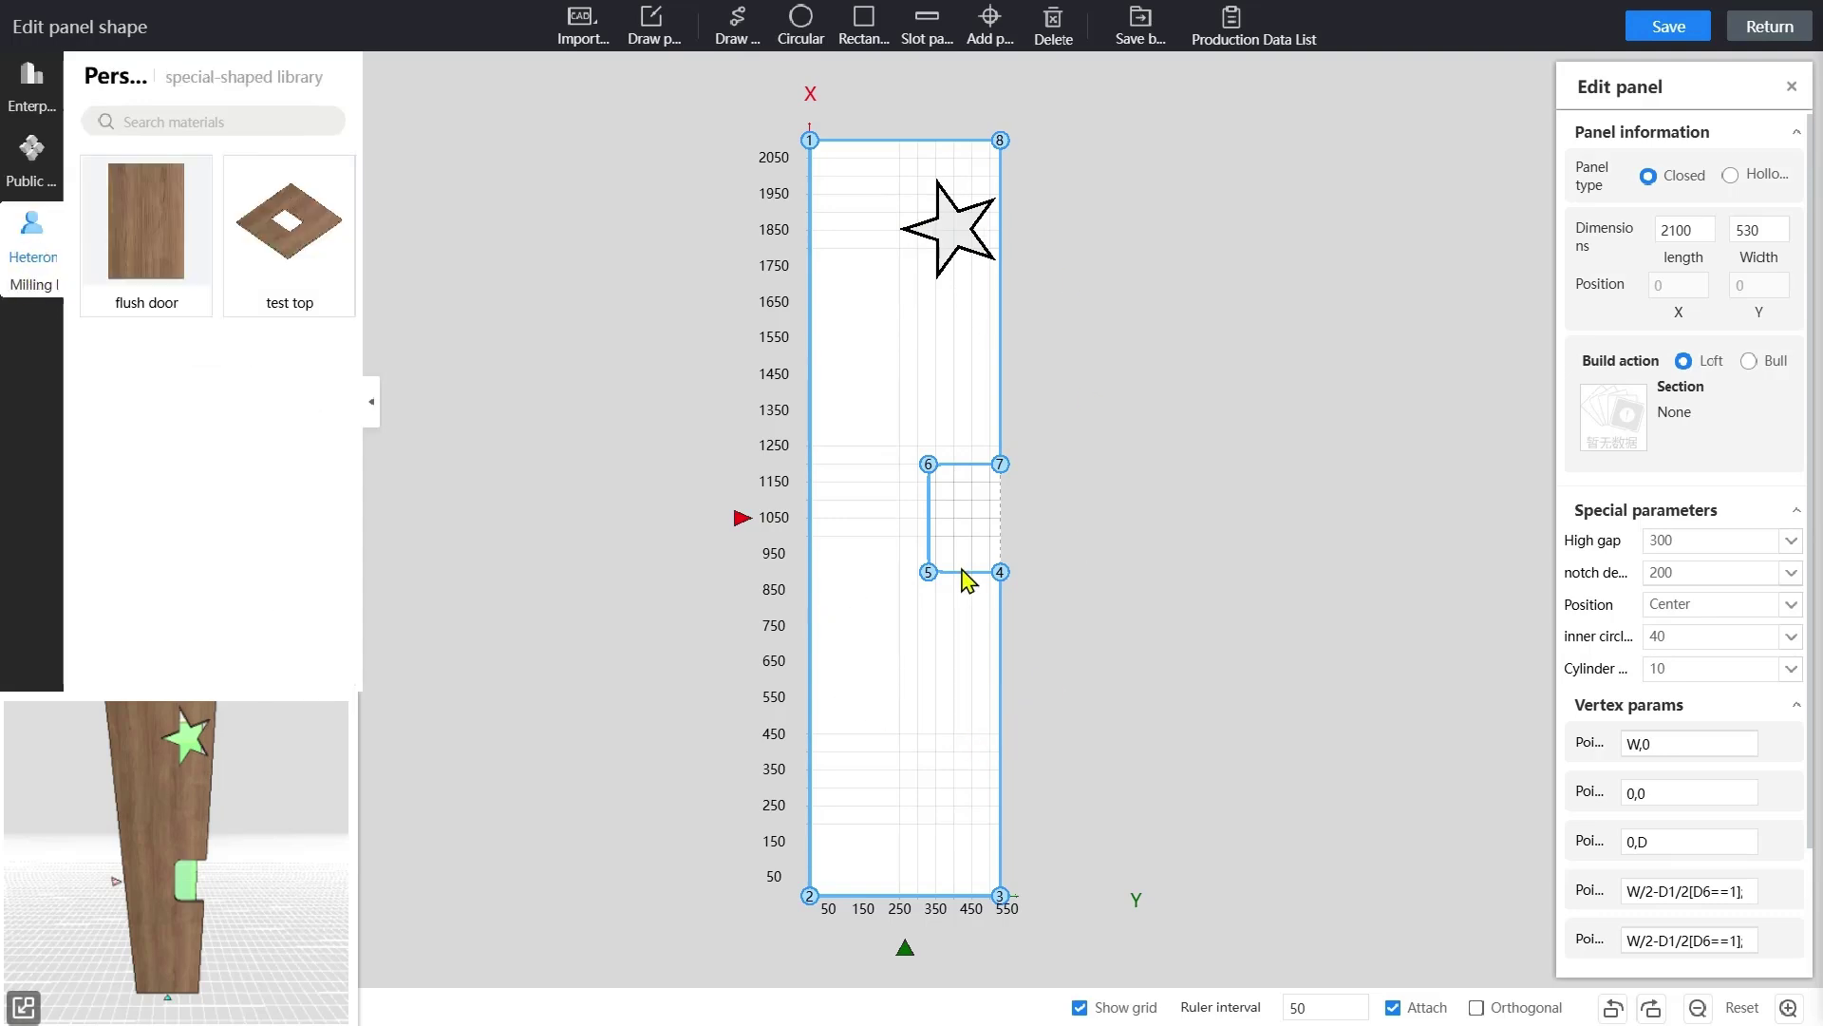
{"action": "left_click", "coordinate": [929, 573]}
{"action": "mouse_move", "coordinate": [581, 45]}
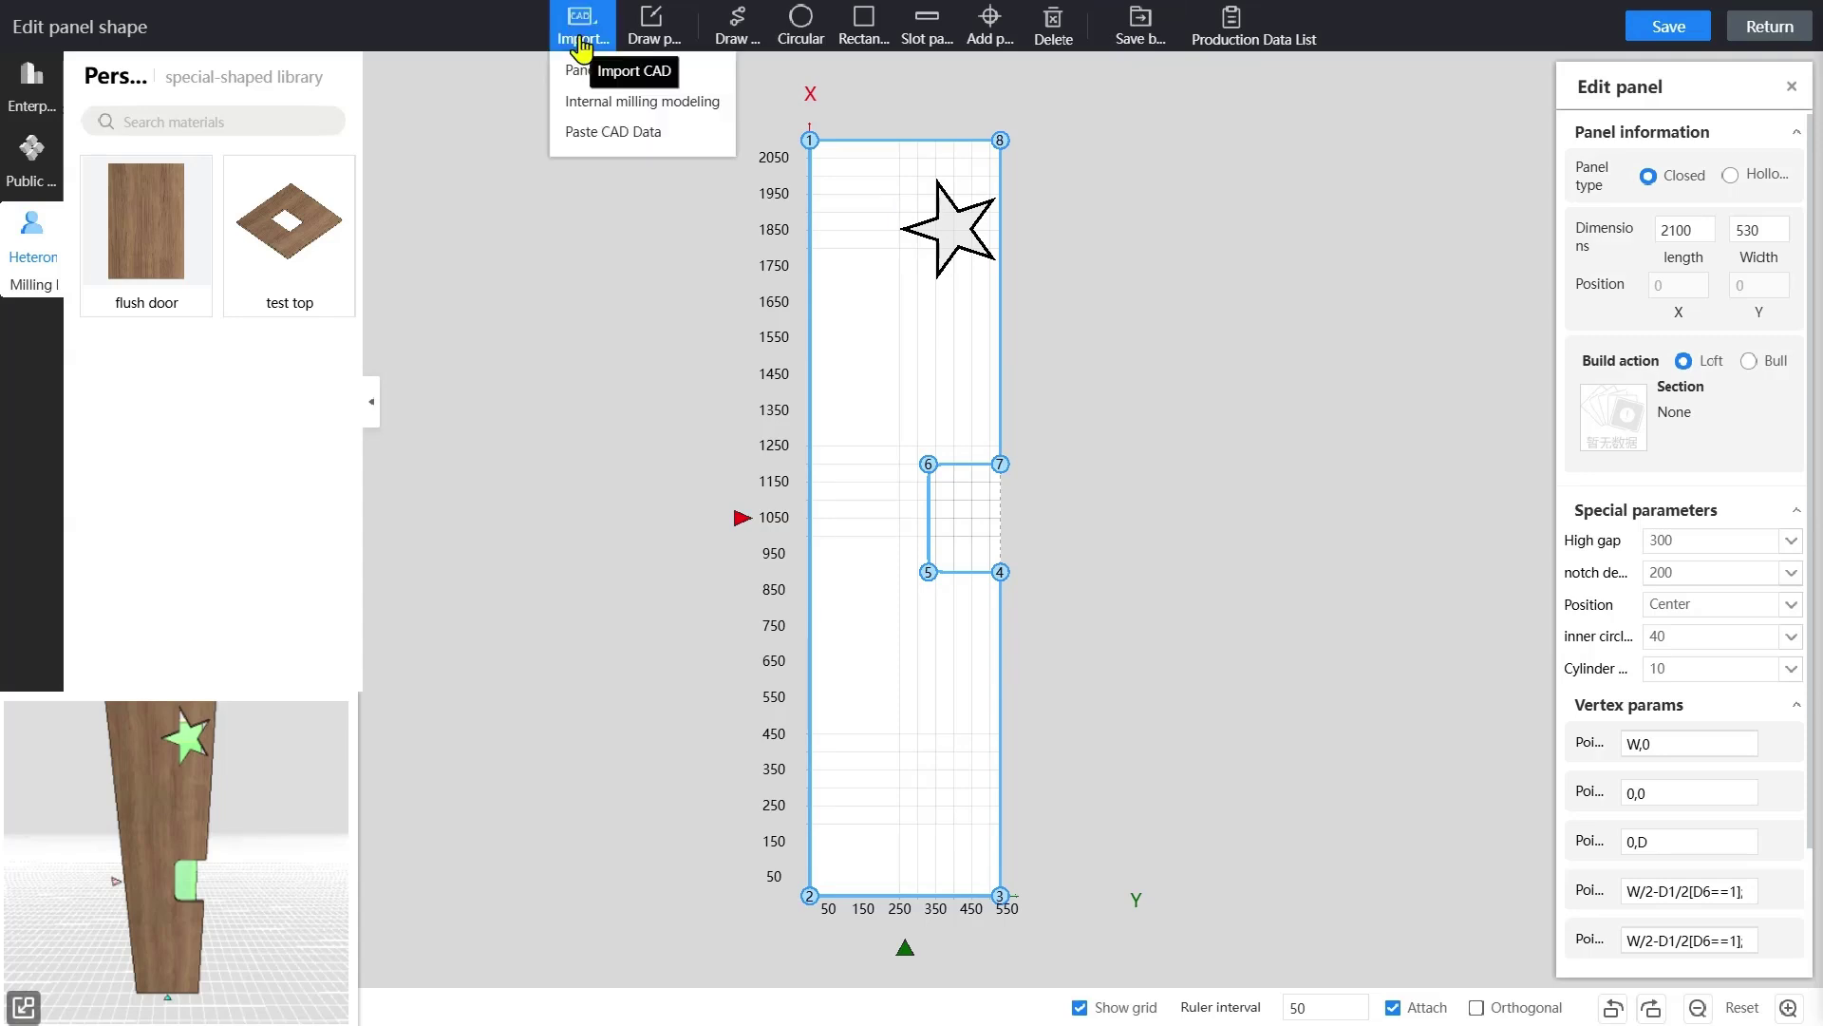
- Clear the existing profile, redraw the panel outline as a 2100 × 50 mm strip starting at Y 250, and undo the redraw
{"action": "left_click", "coordinate": [670, 40]}
{"action": "left_click_drag", "start_coordinate": [860, 420], "coordinate": [814, 305]}
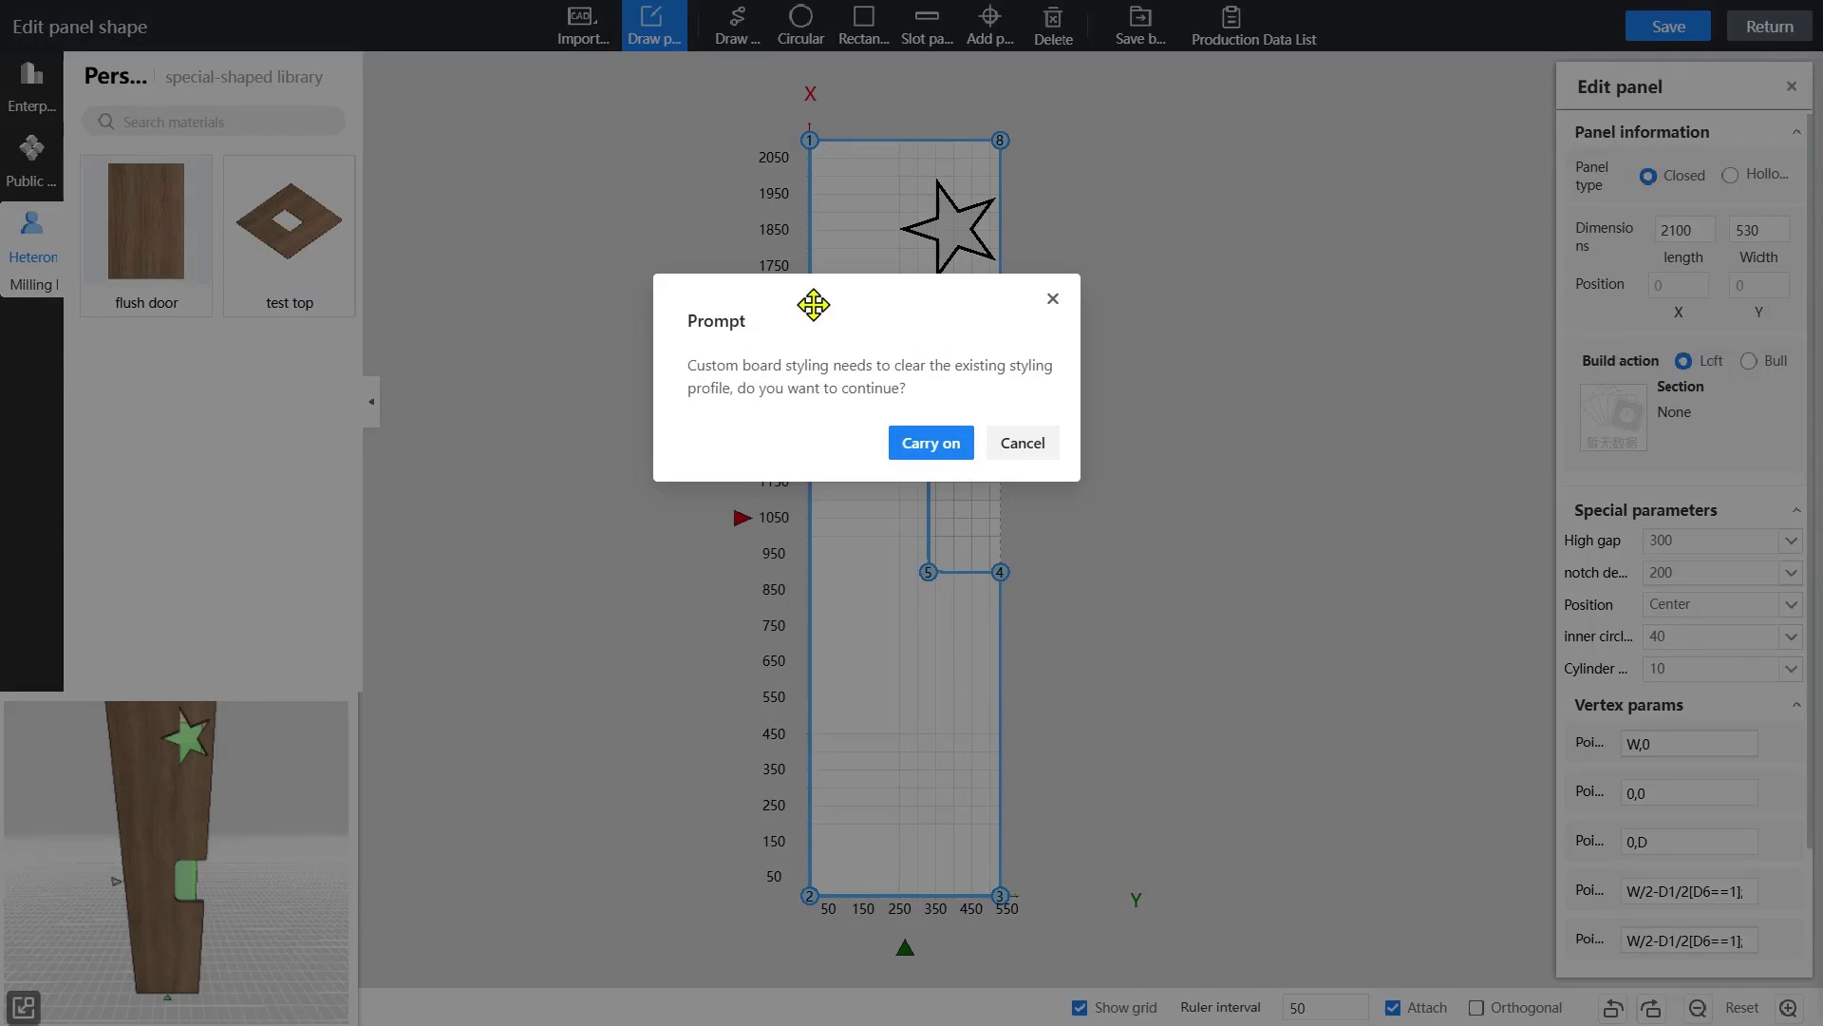
{"action": "left_click", "coordinate": [926, 454]}
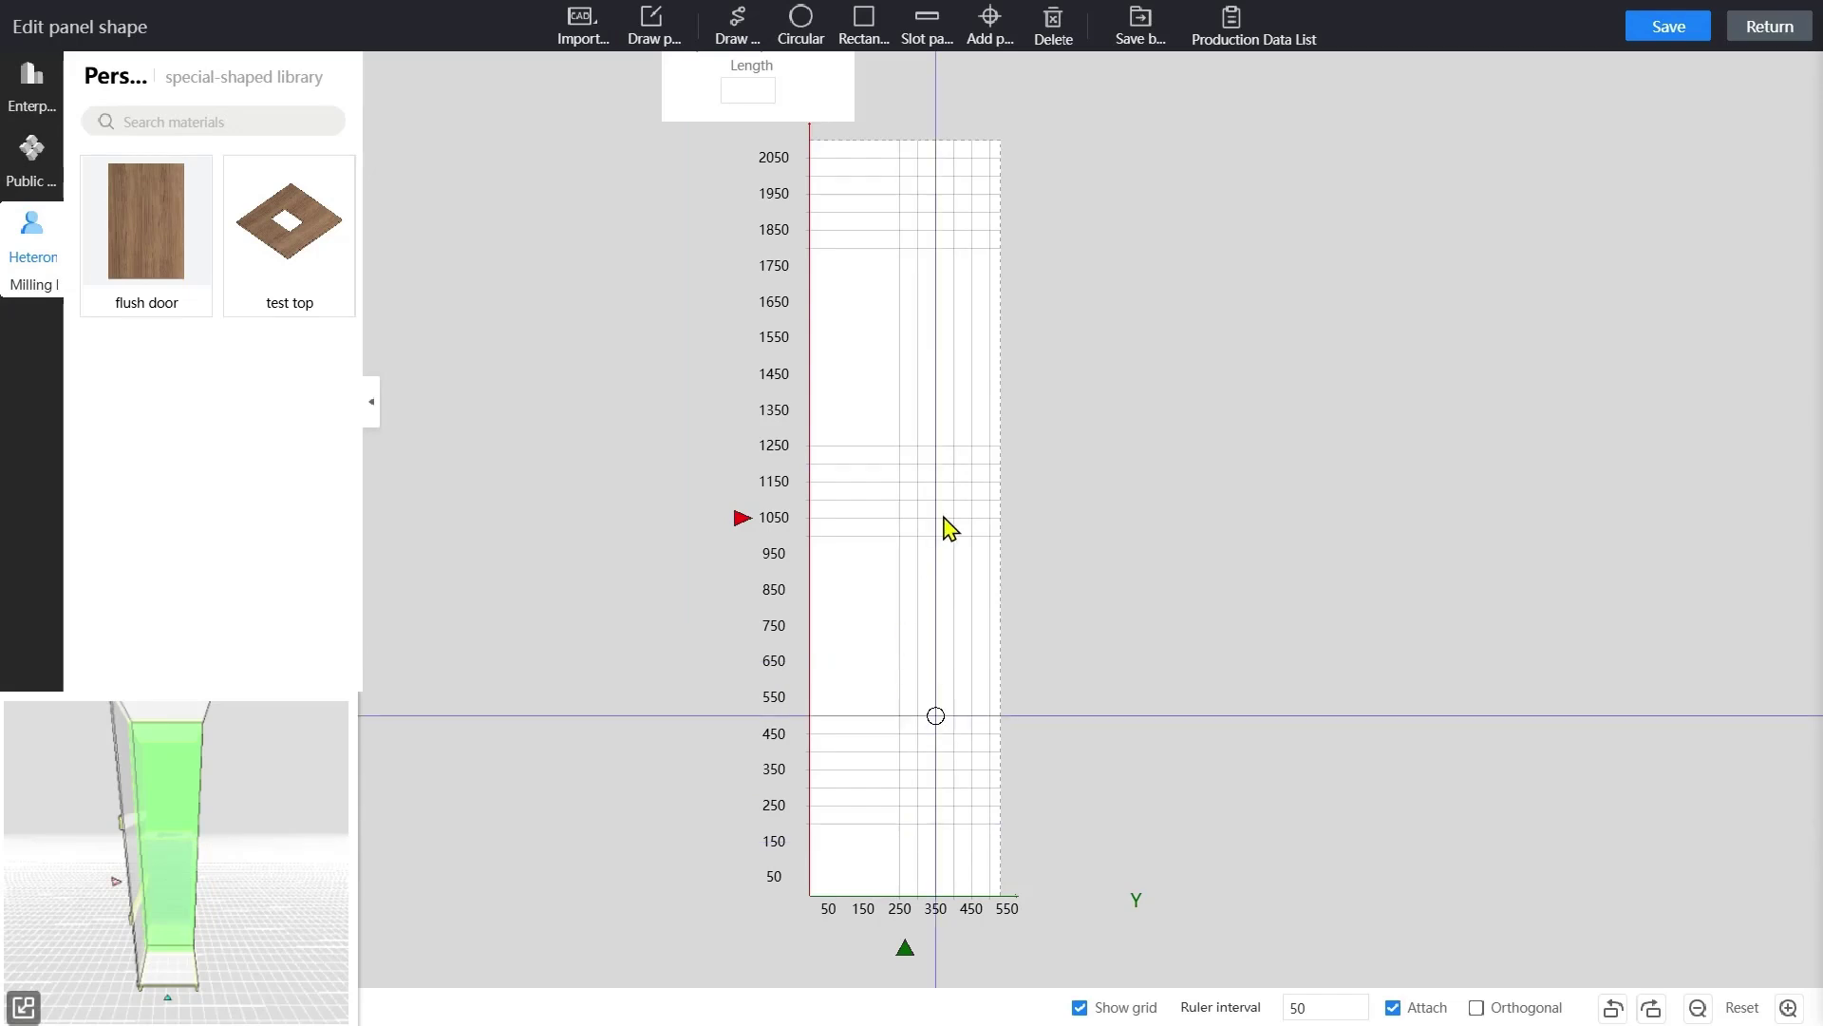
{"action": "left_click", "coordinate": [903, 143]}
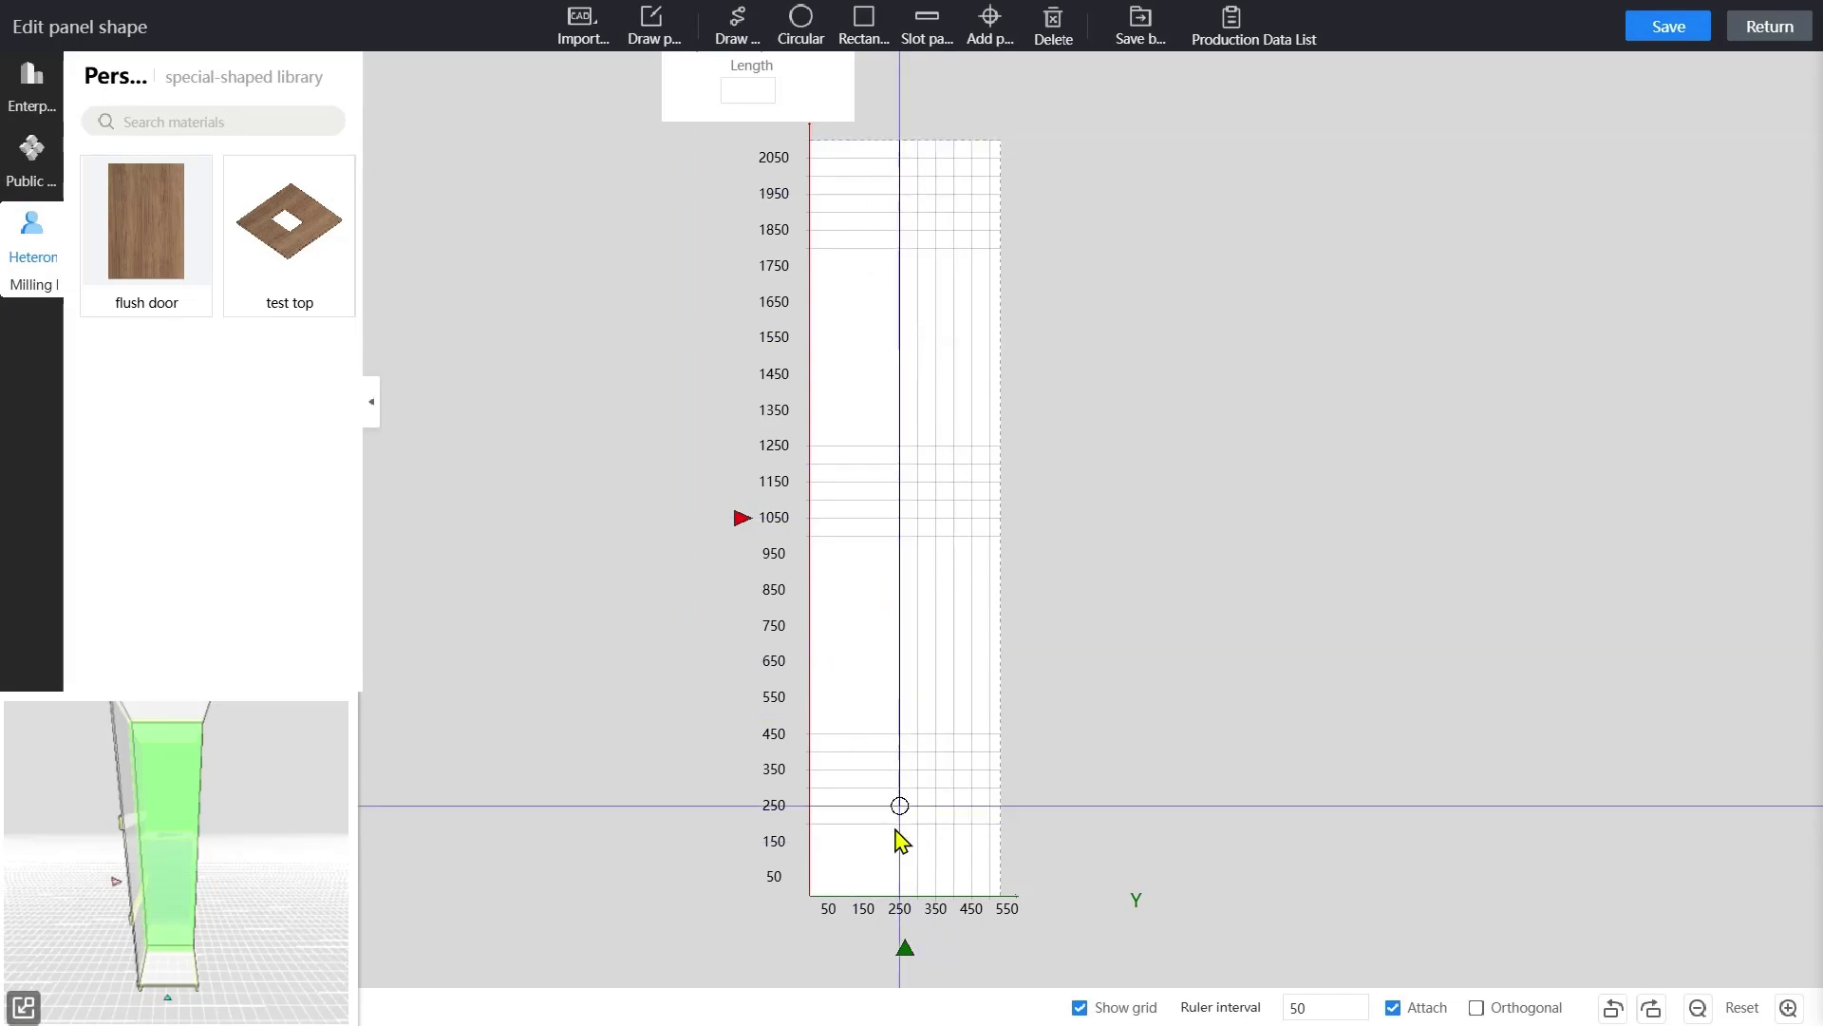
{"action": "left_click", "coordinate": [923, 894]}
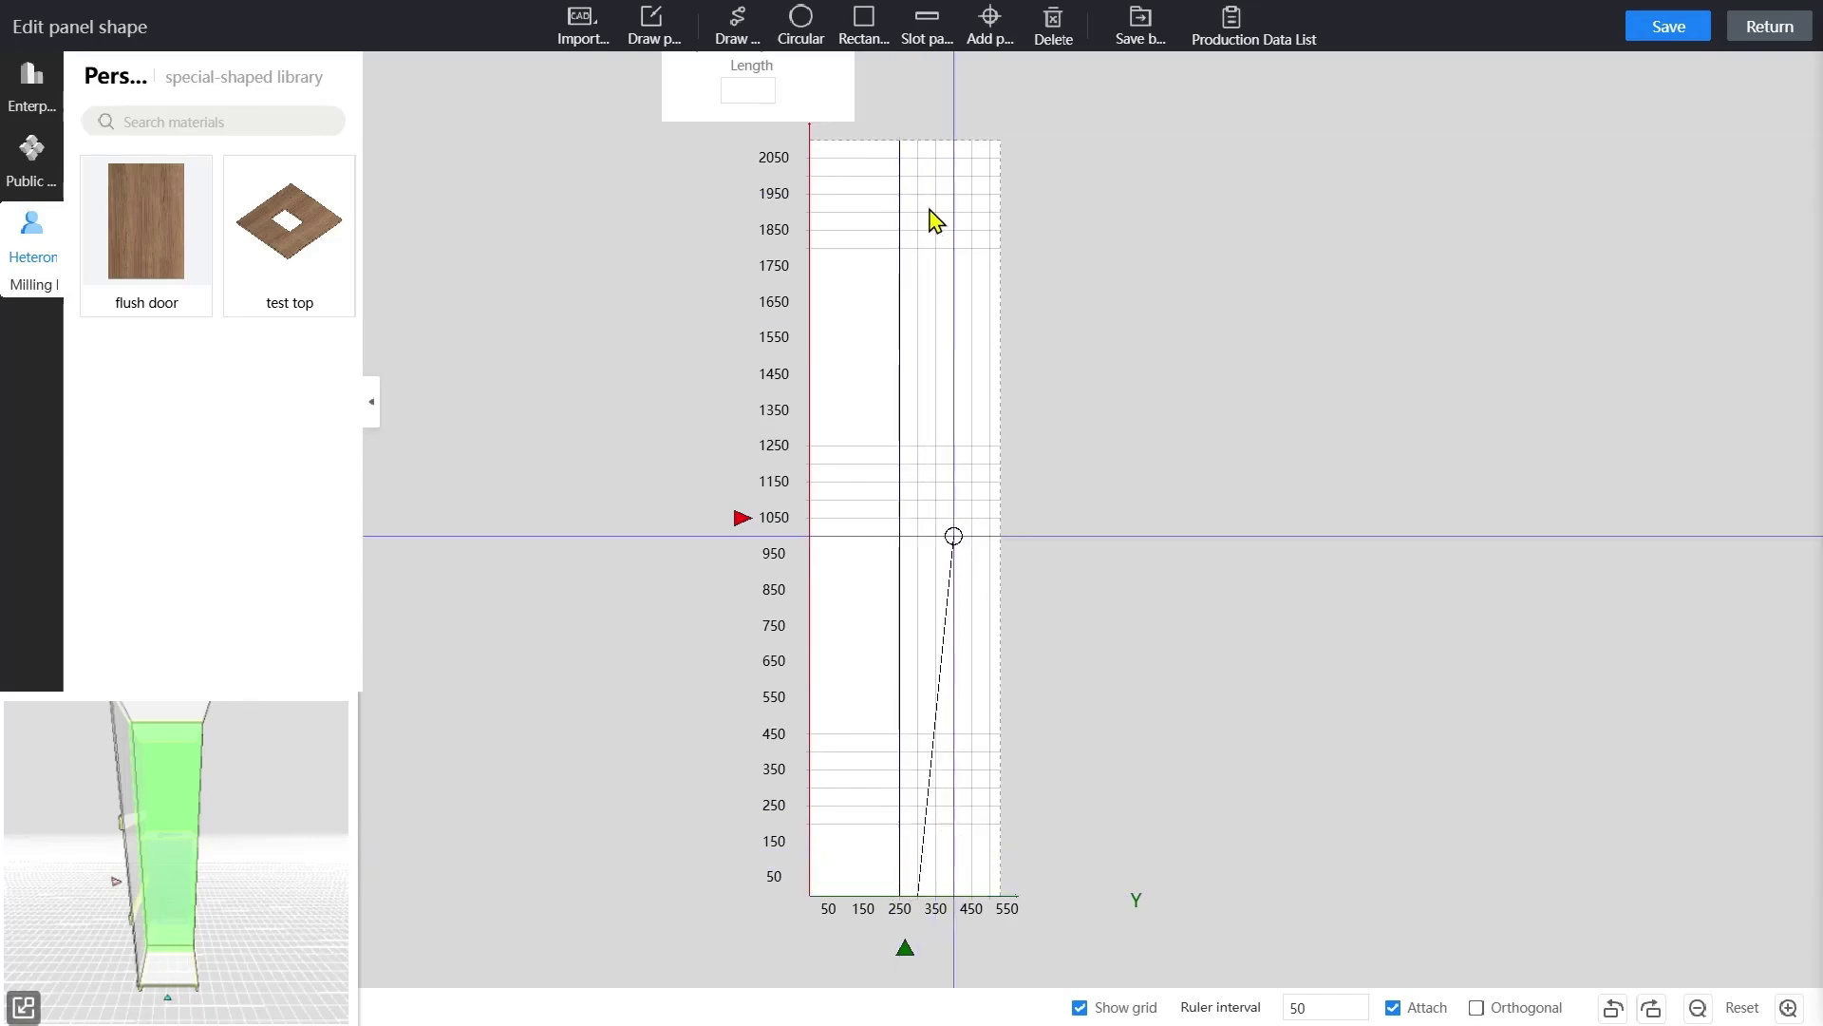
{"action": "left_click", "coordinate": [917, 140]}
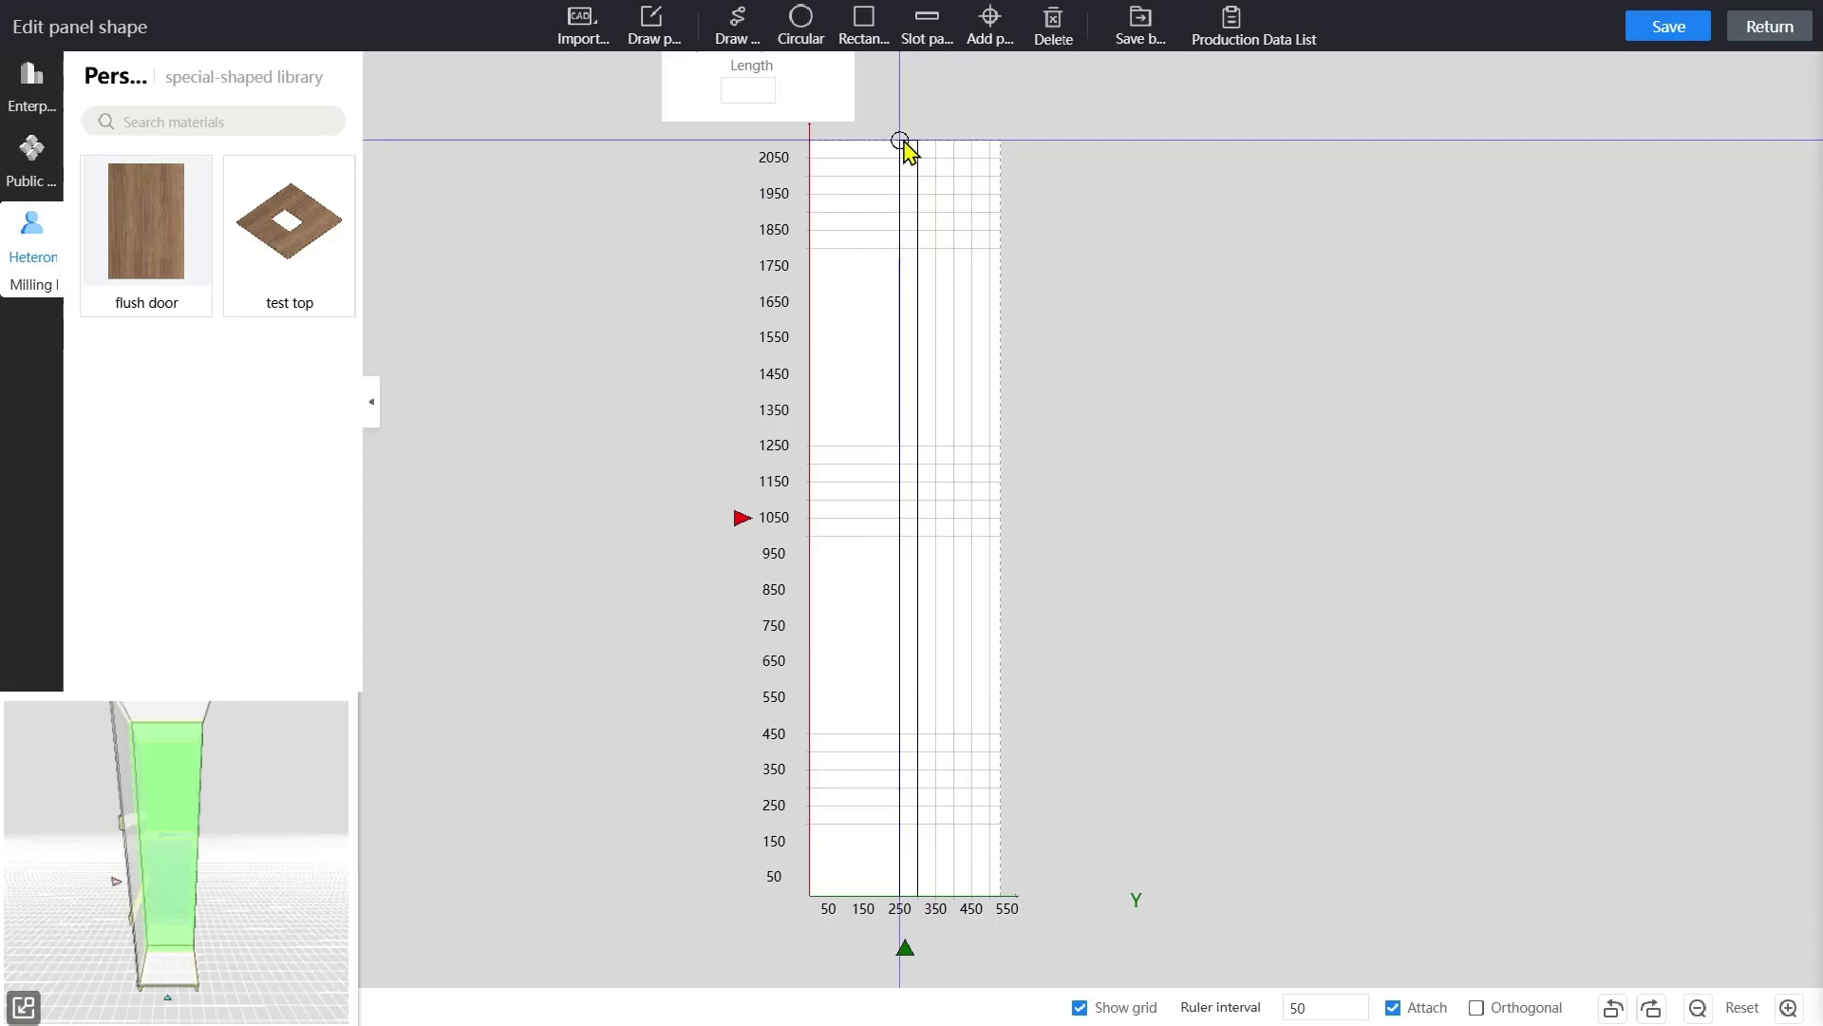
{"action": "left_click", "coordinate": [902, 141]}
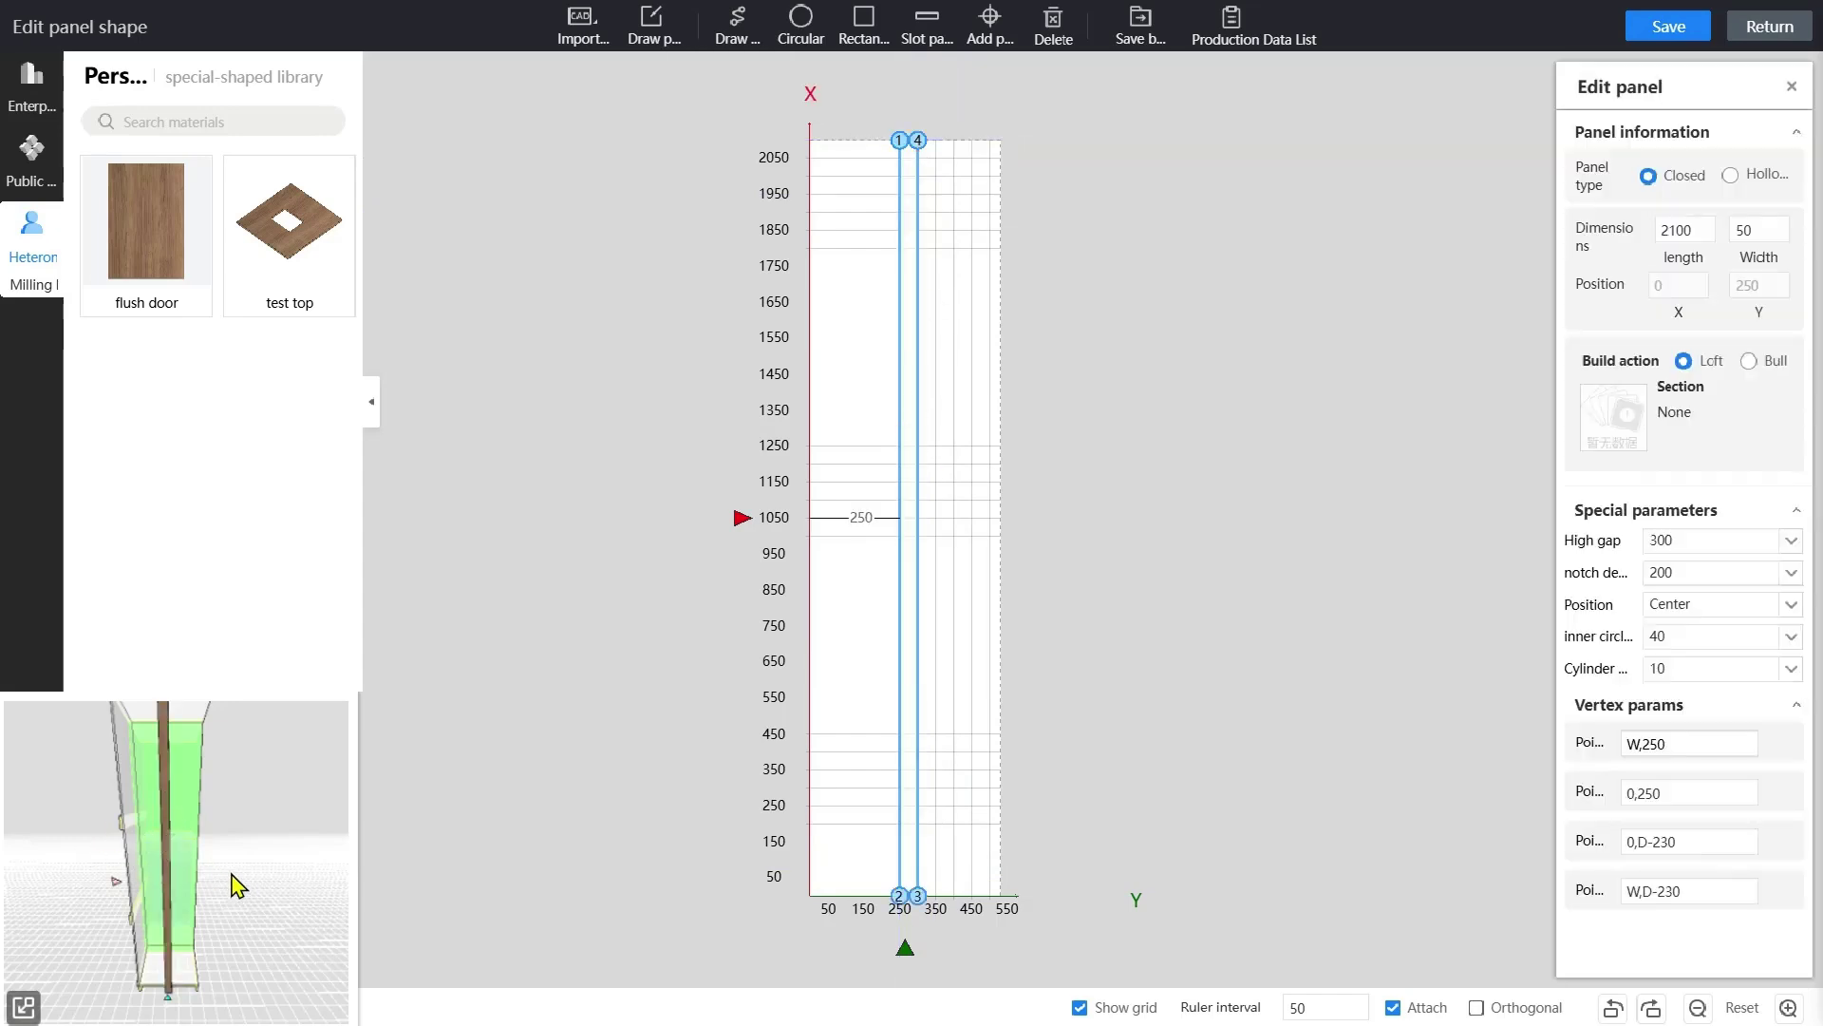
{"action": "left_click", "coordinate": [871, 225]}
{"action": "key", "text": "ctrl+z"}
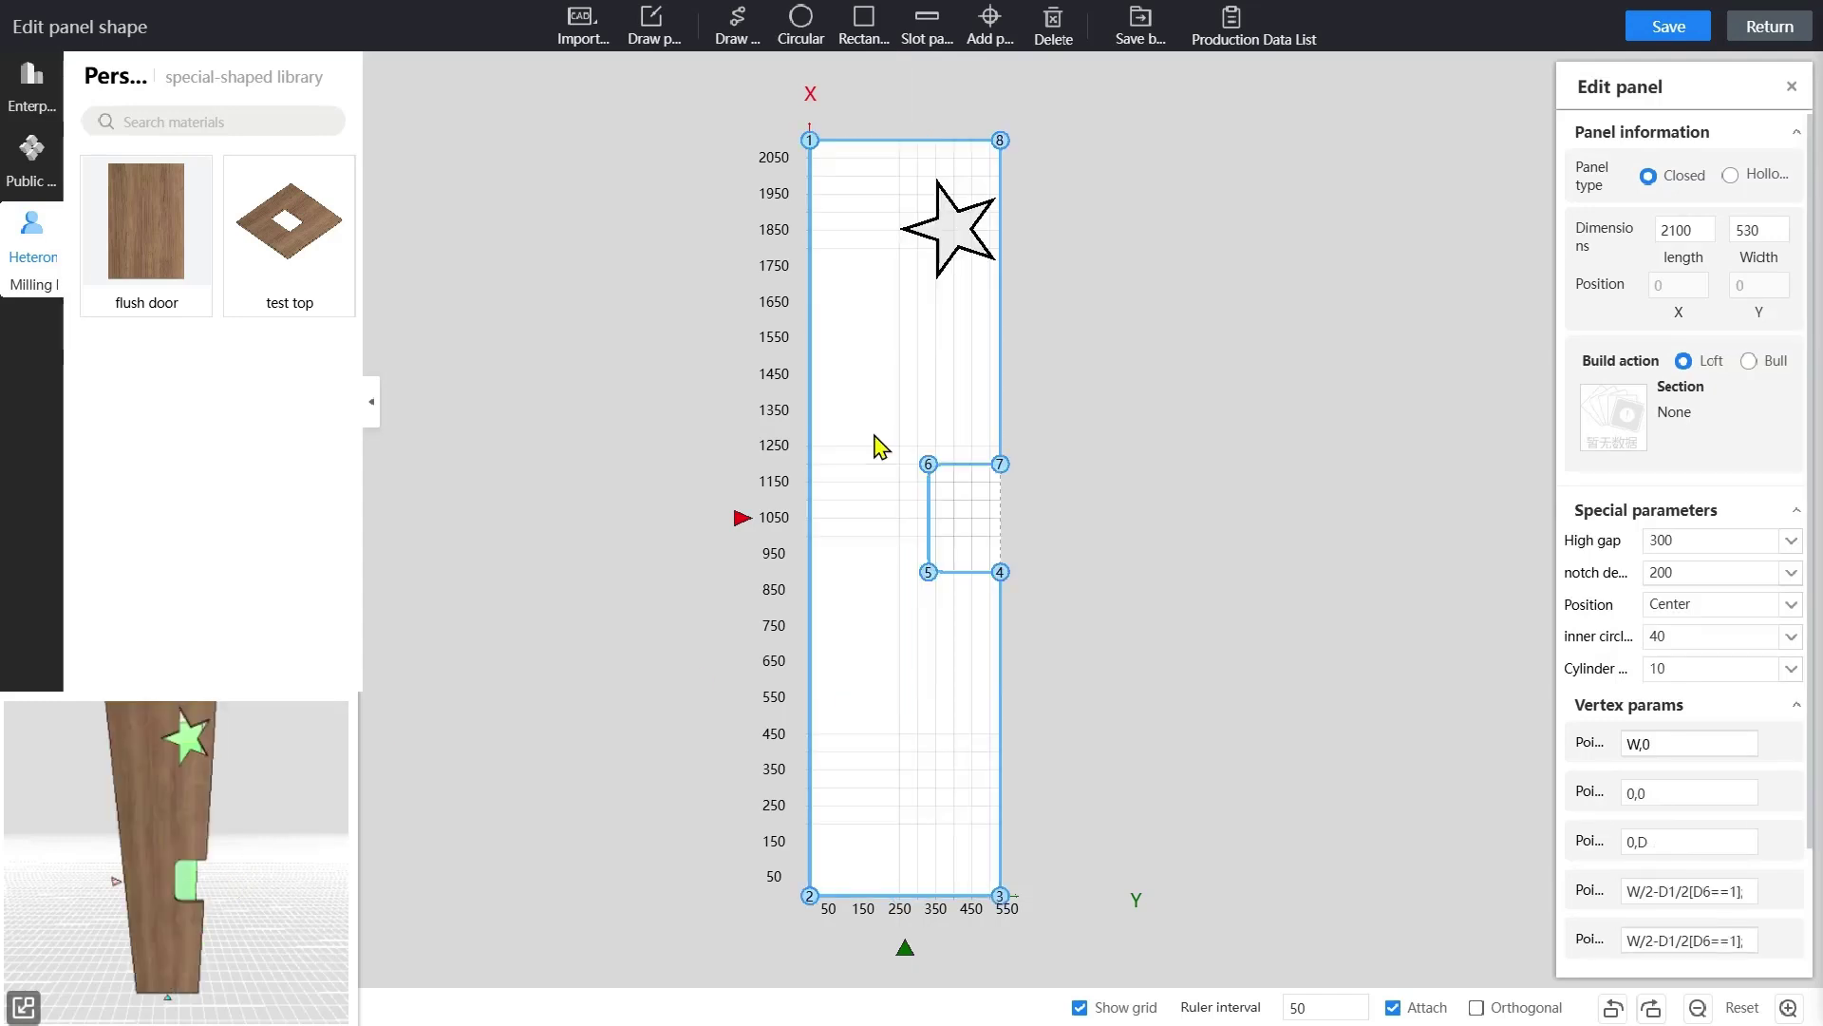
- Draw a rectangular free opening hole about 200 × 50 mm on the panel, from X 1300 to 1500 and Y 150 to 200
{"action": "left_click", "coordinate": [732, 23]}
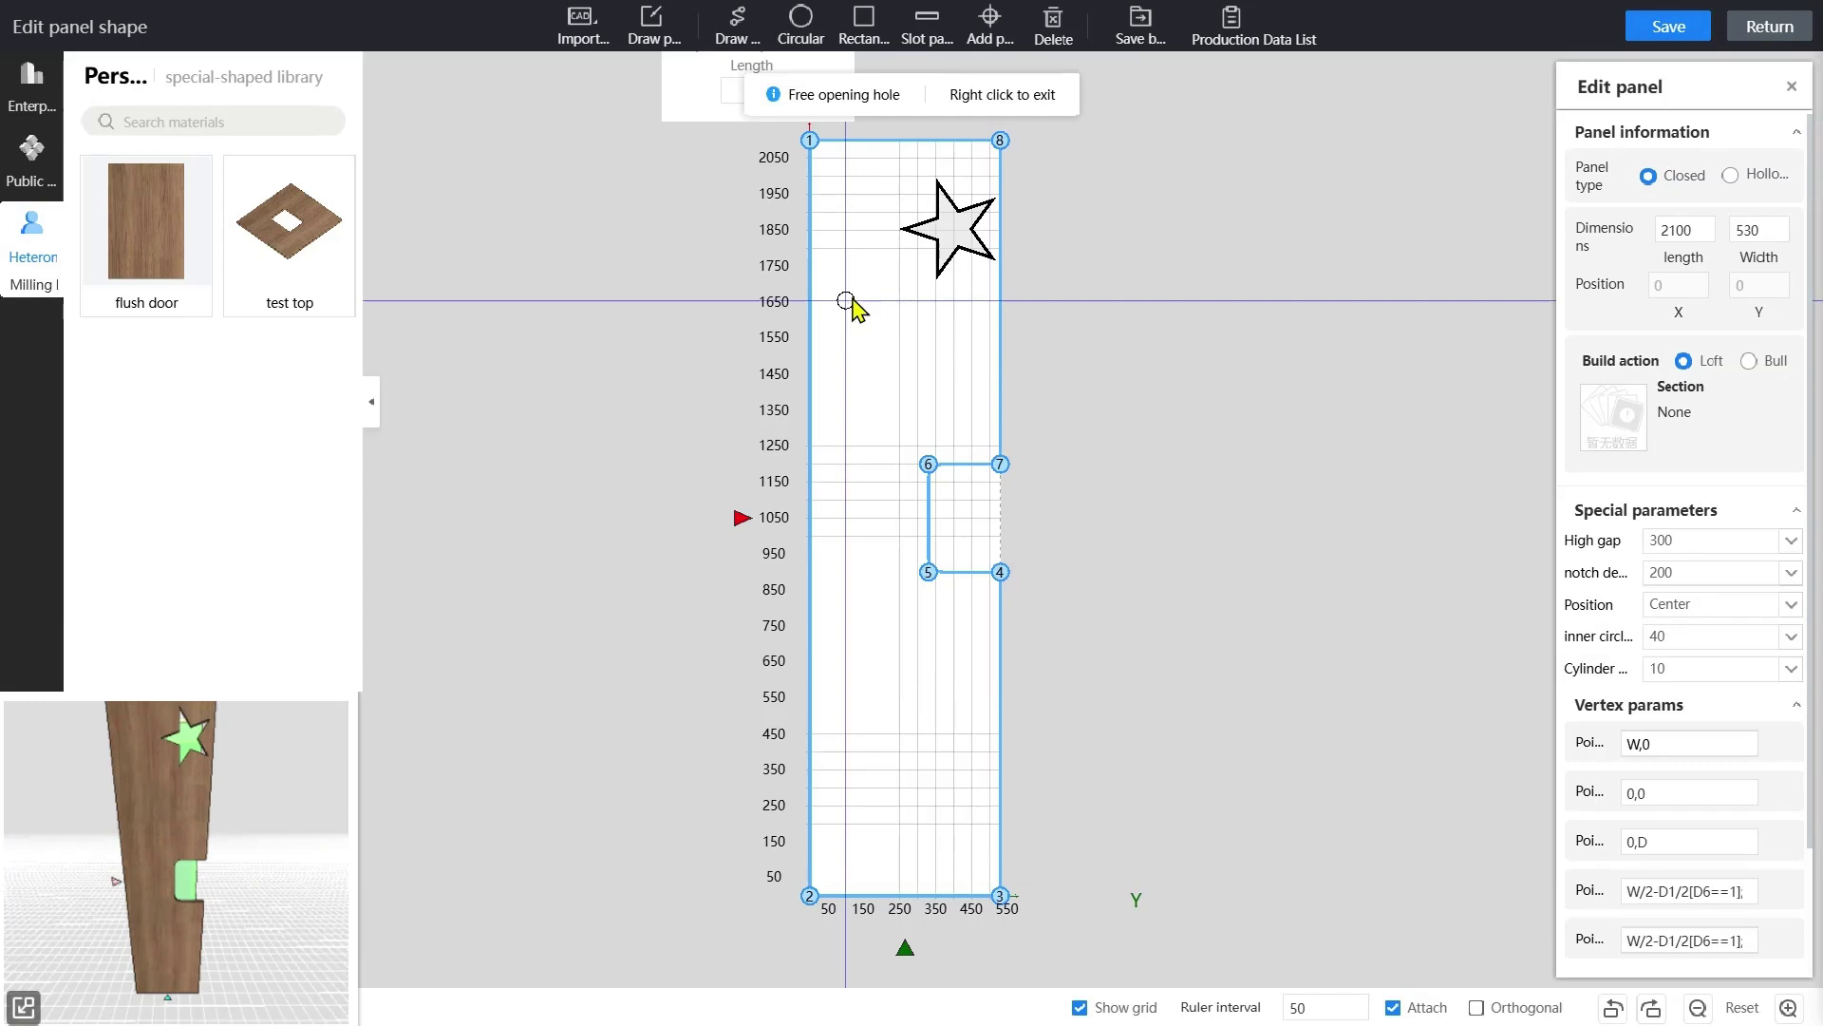
{"action": "left_click", "coordinate": [863, 356]}
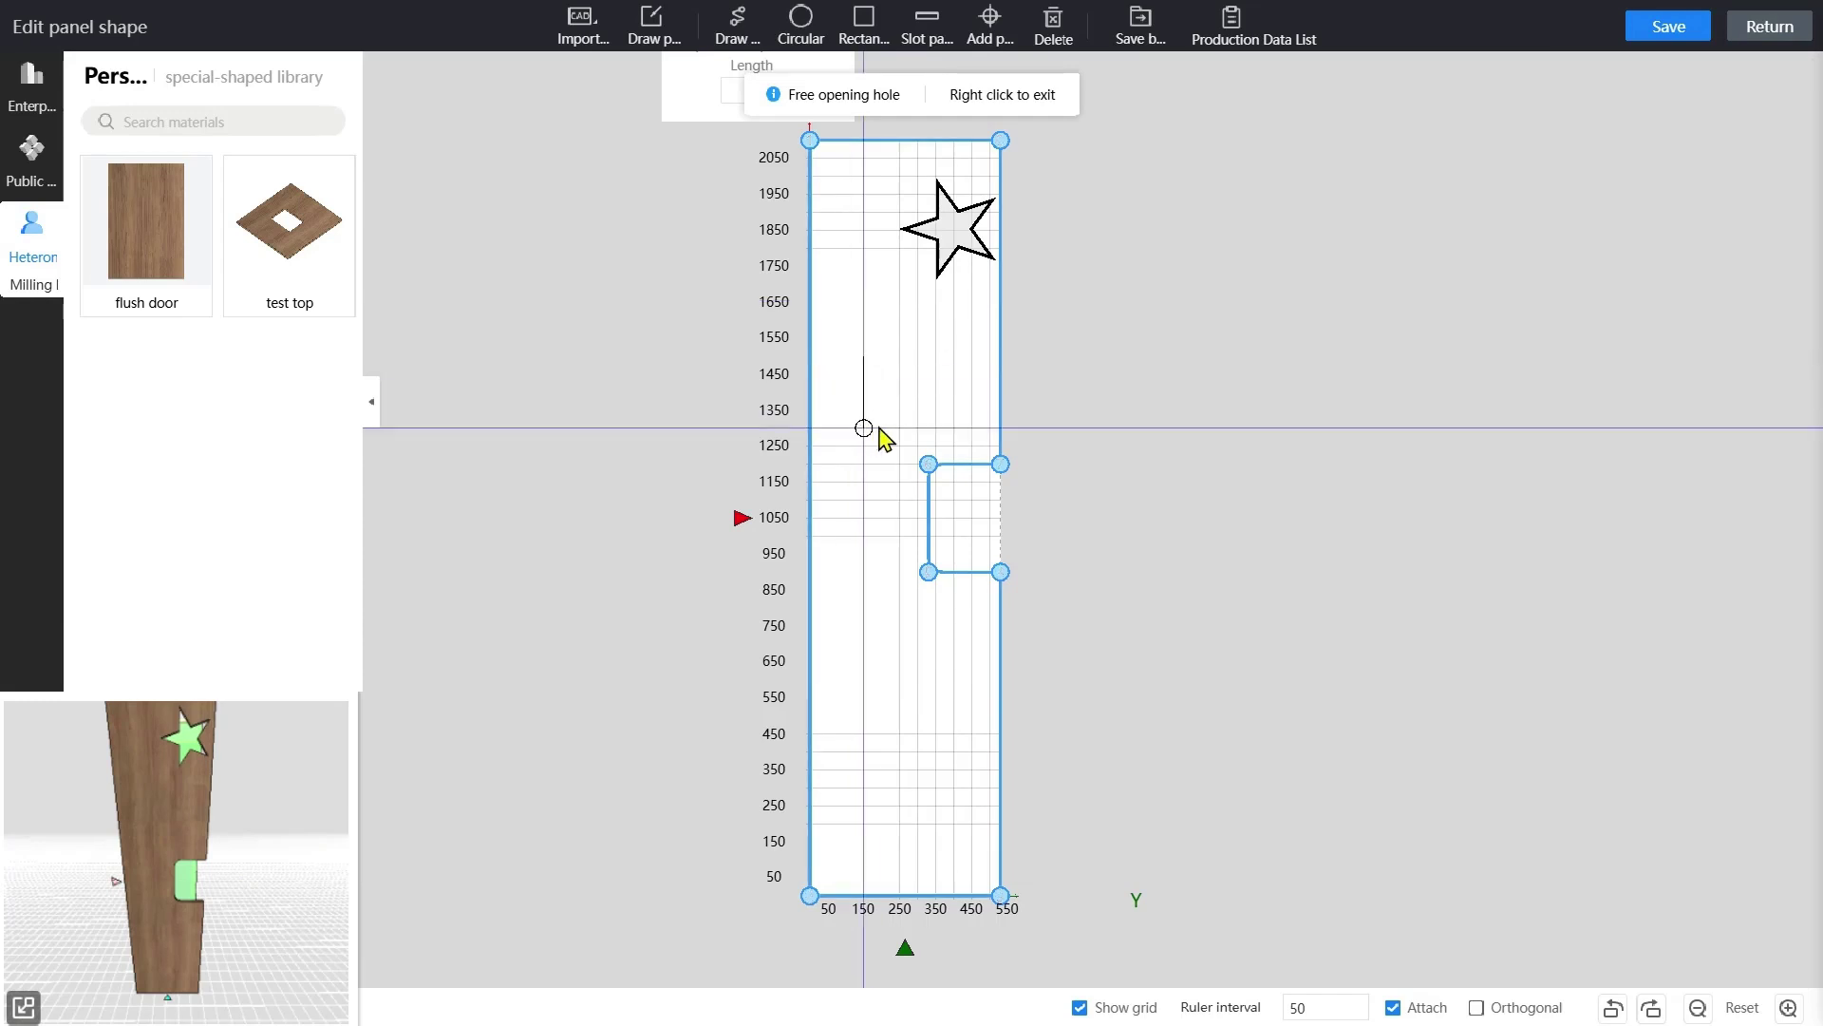
{"action": "left_click", "coordinate": [863, 428]}
{"action": "left_click", "coordinate": [883, 427]}
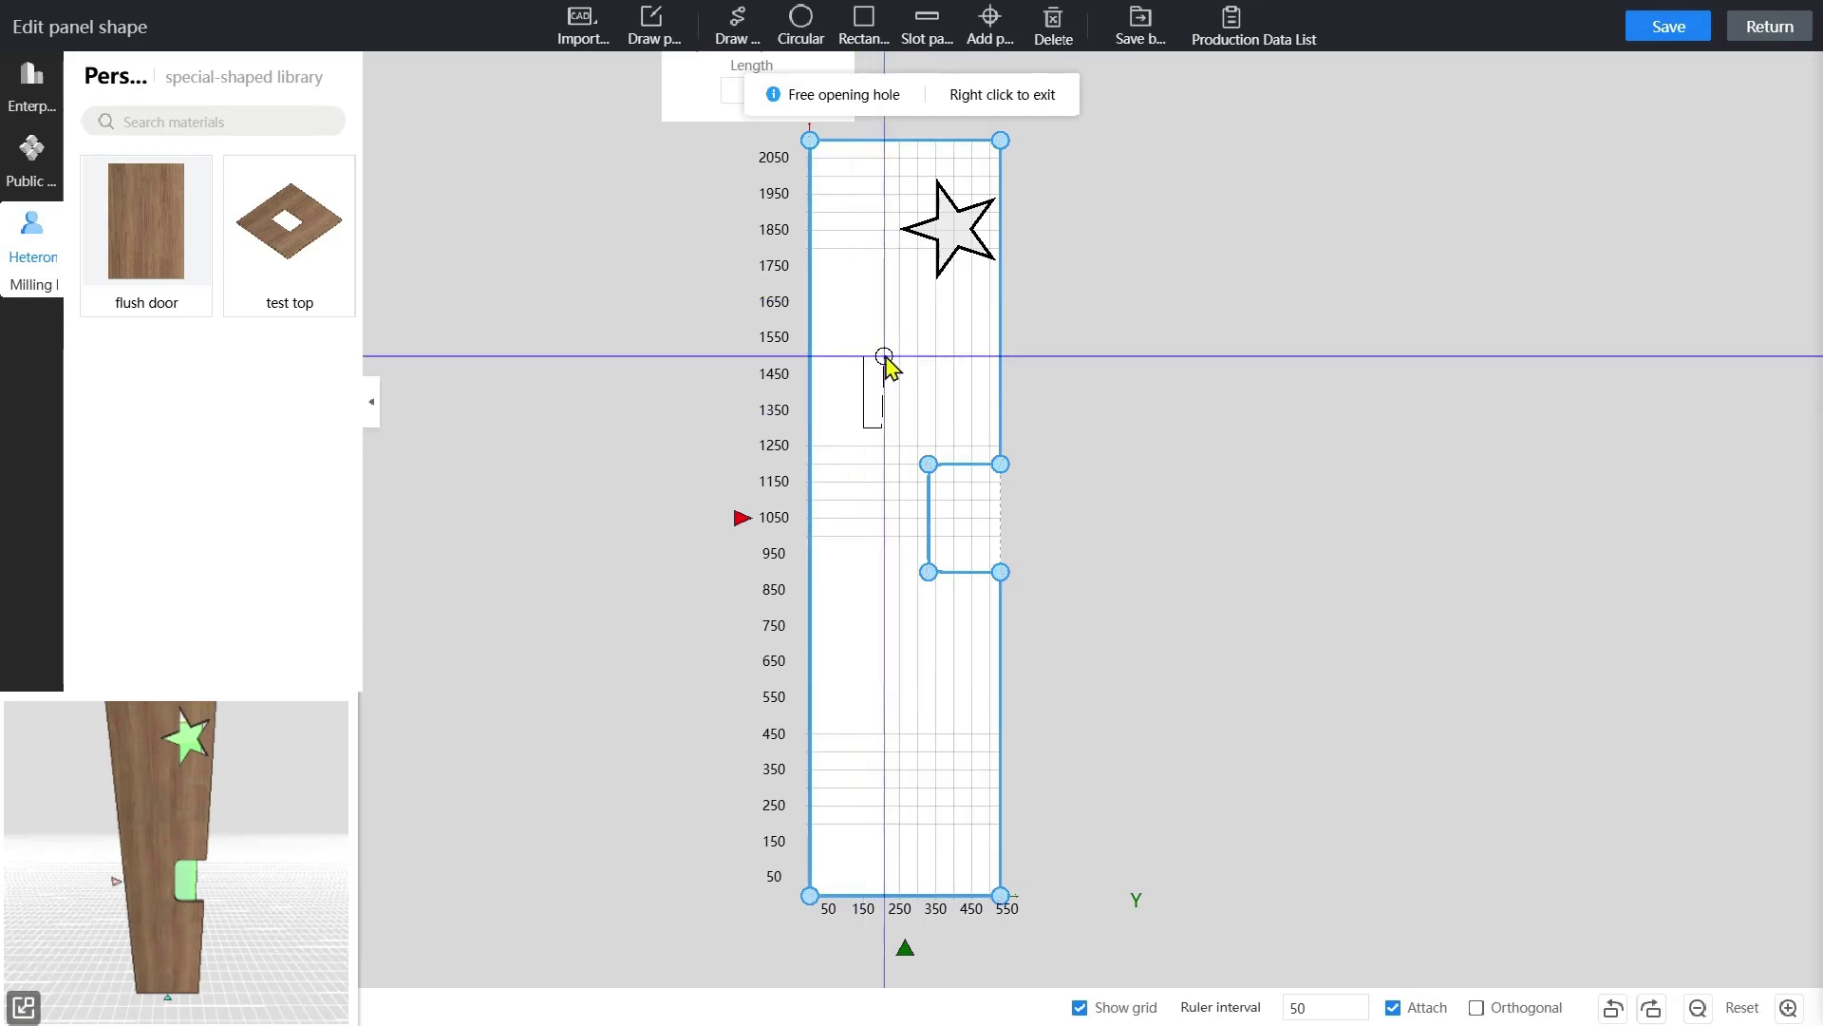
{"action": "left_click", "coordinate": [882, 356]}
{"action": "left_click", "coordinate": [863, 356]}
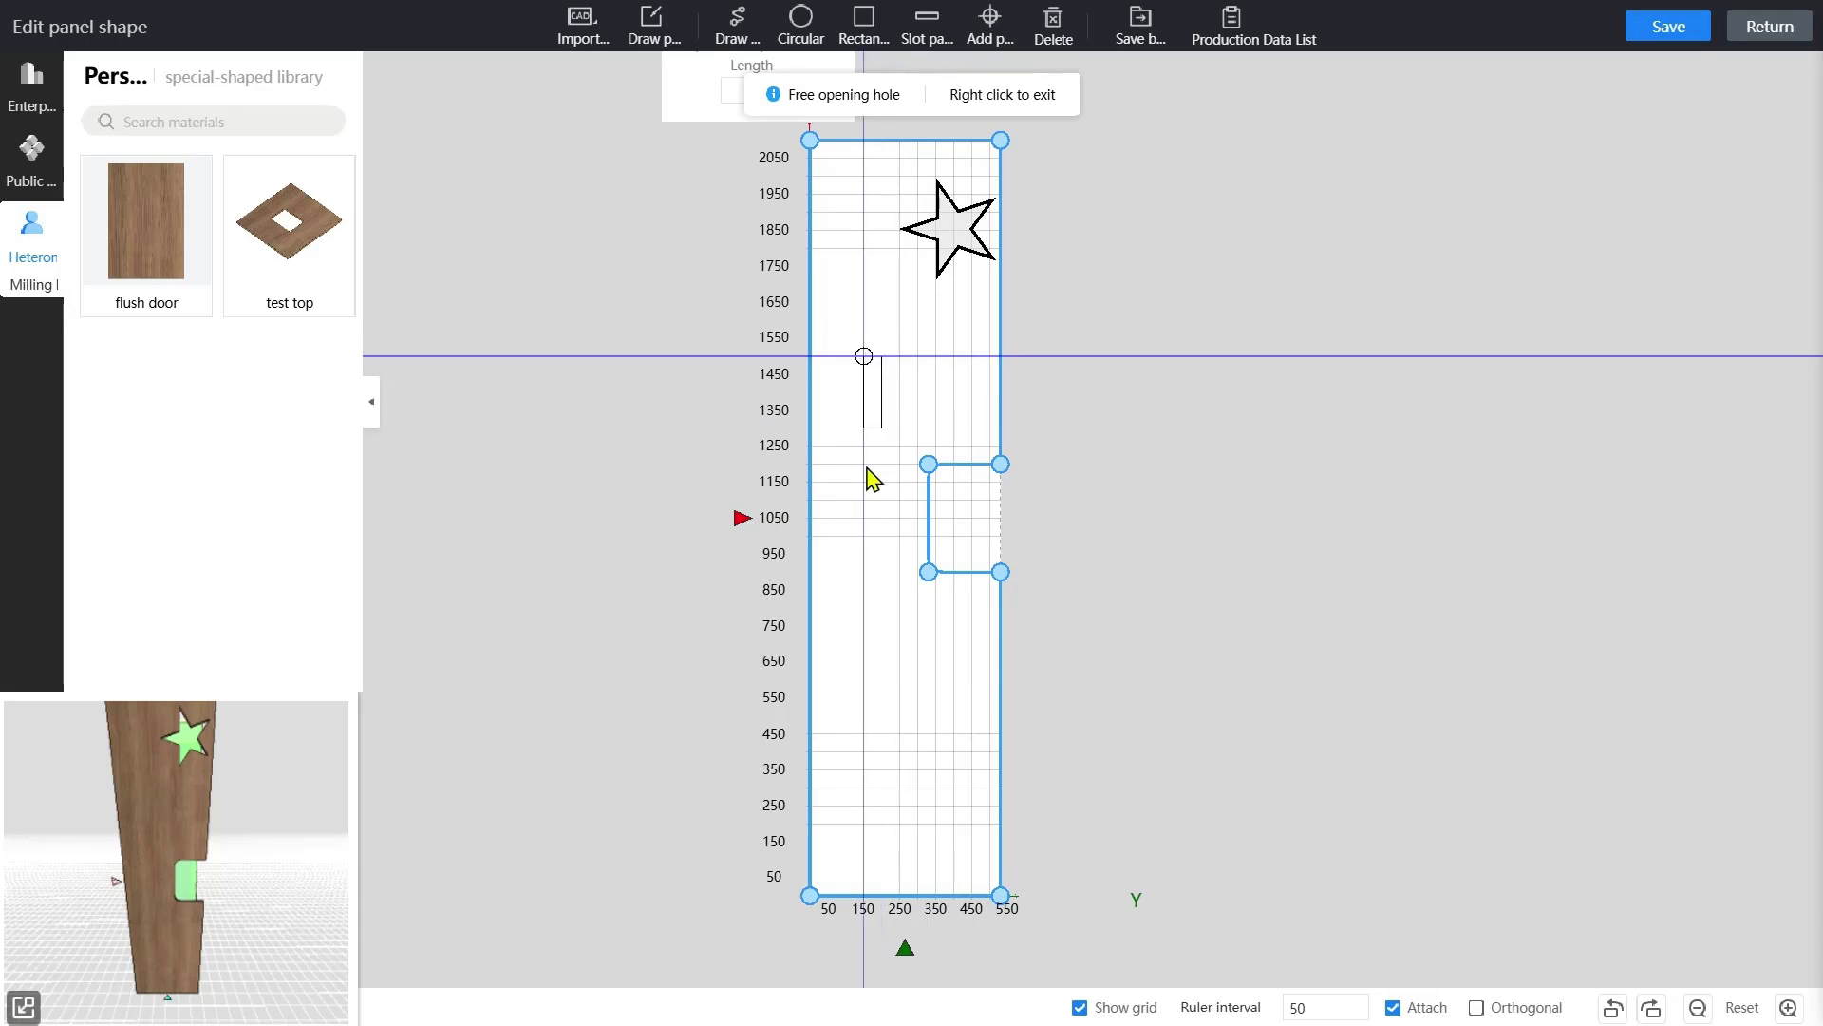
- Draw a straight slot path about 318 mm long above the rectangular opening, running from X 1600 at Y 150
{"action": "right_click", "coordinate": [874, 413]}
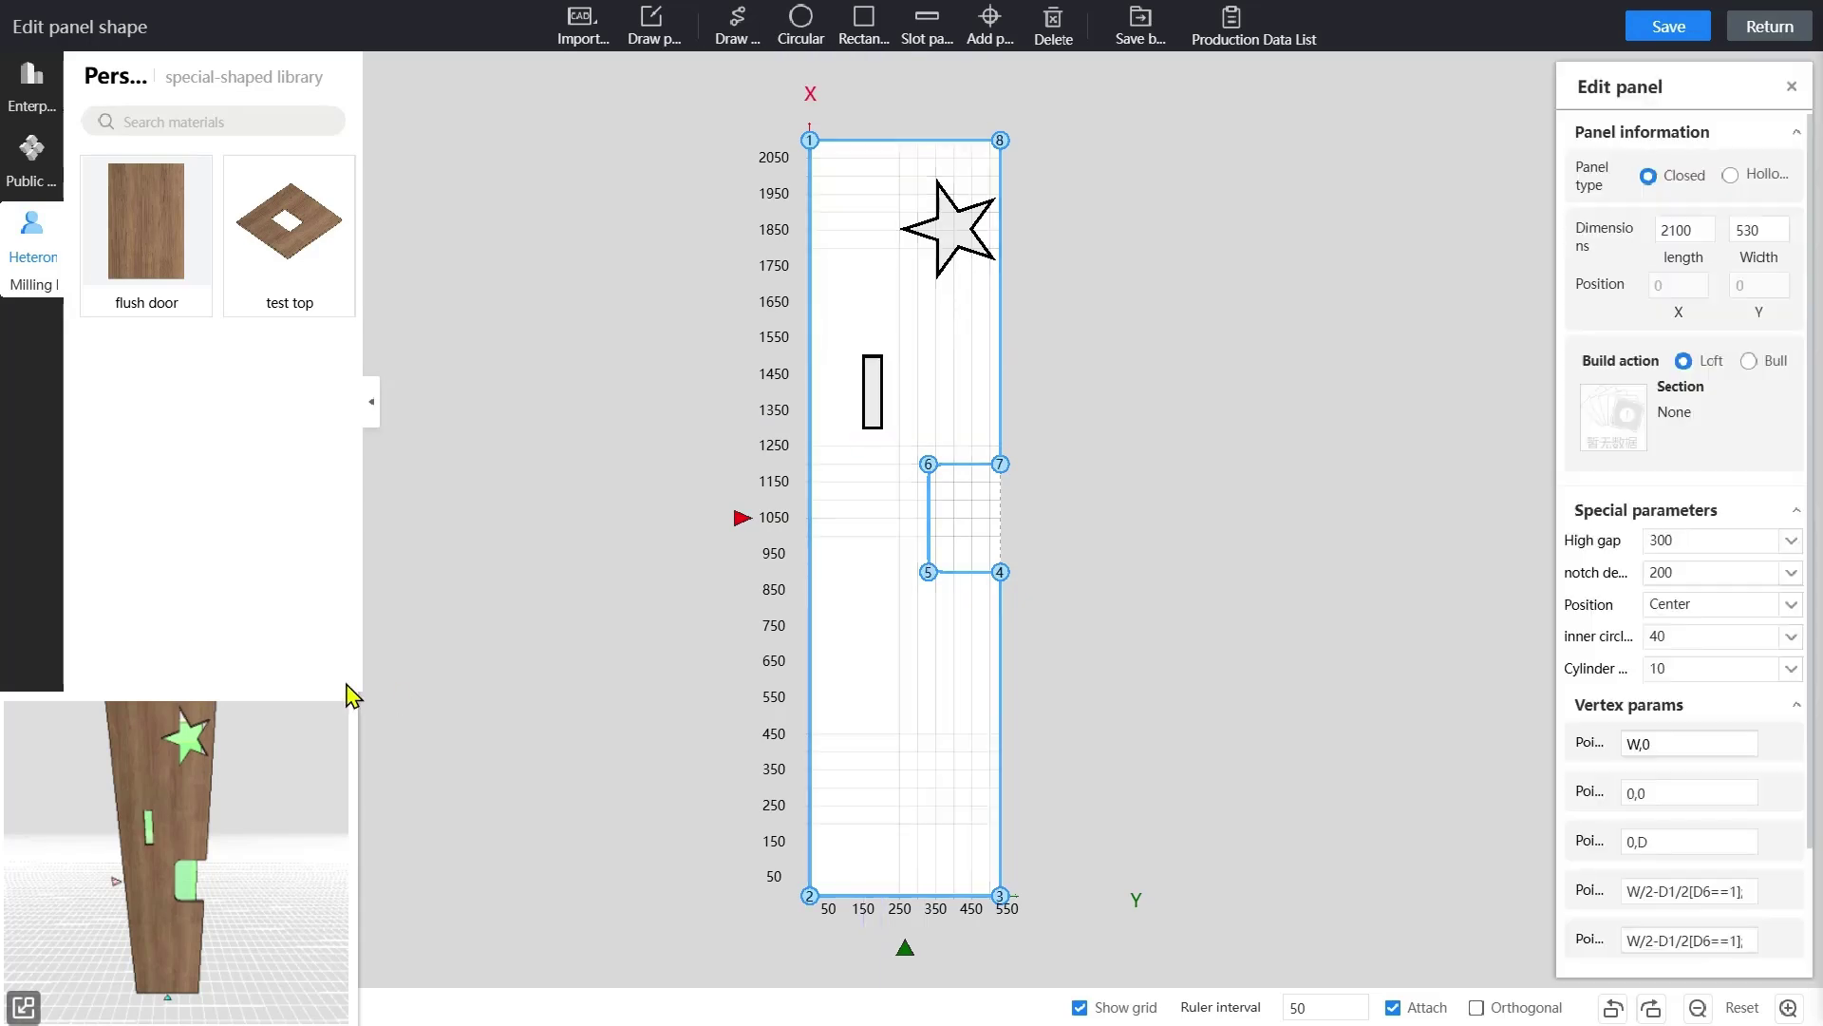
{"action": "left_click", "coordinate": [940, 38]}
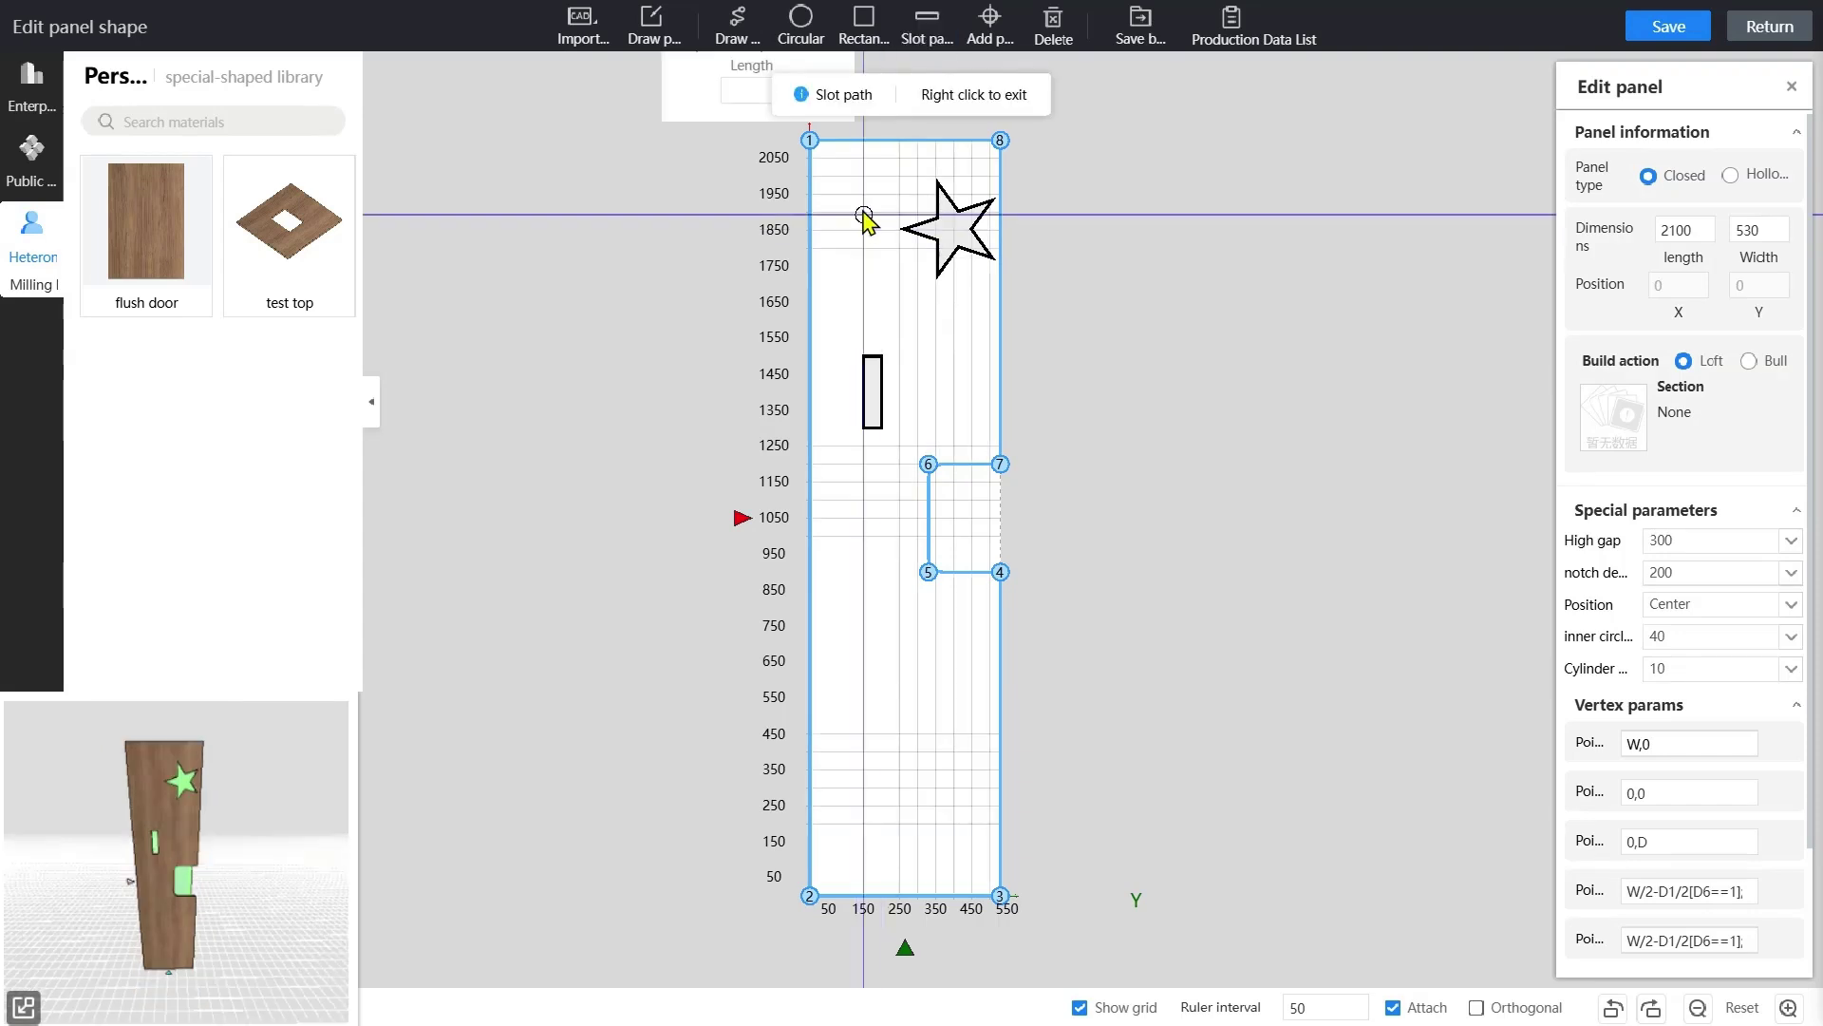
{"action": "left_click", "coordinate": [864, 207]}
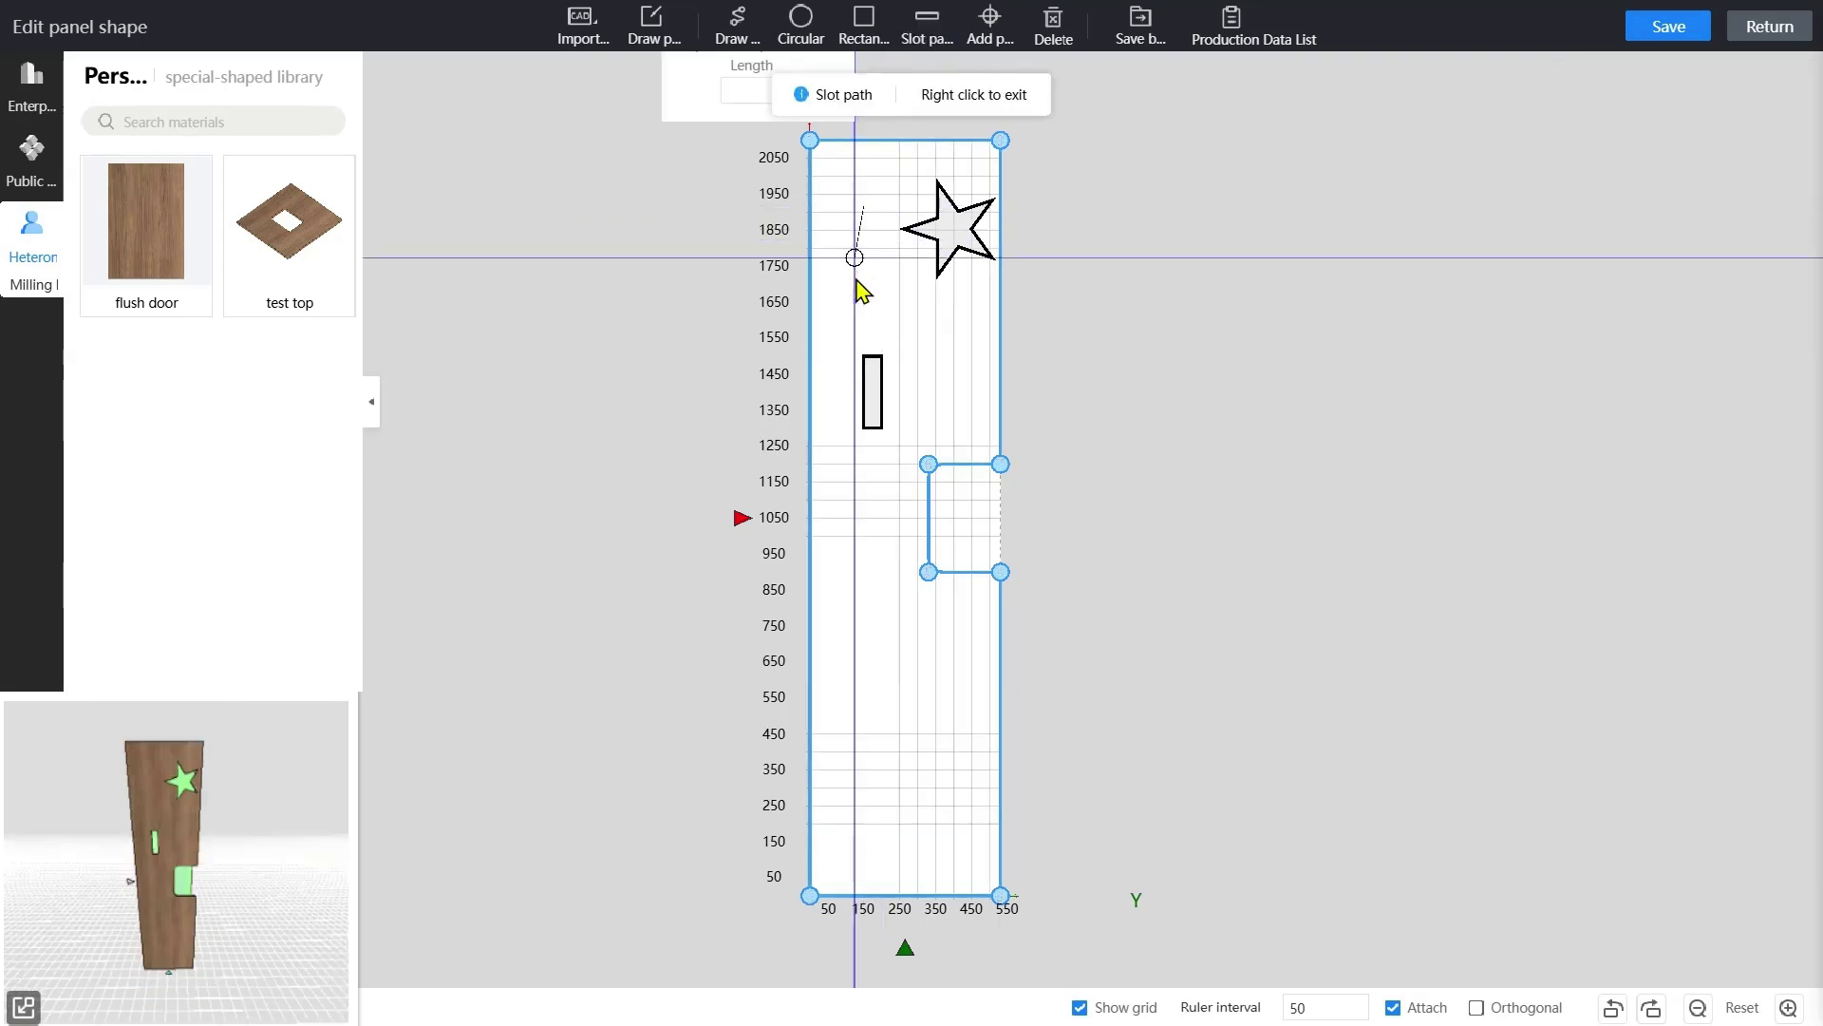
{"action": "left_click", "coordinate": [879, 326]}
{"action": "right_click", "coordinate": [879, 328]}
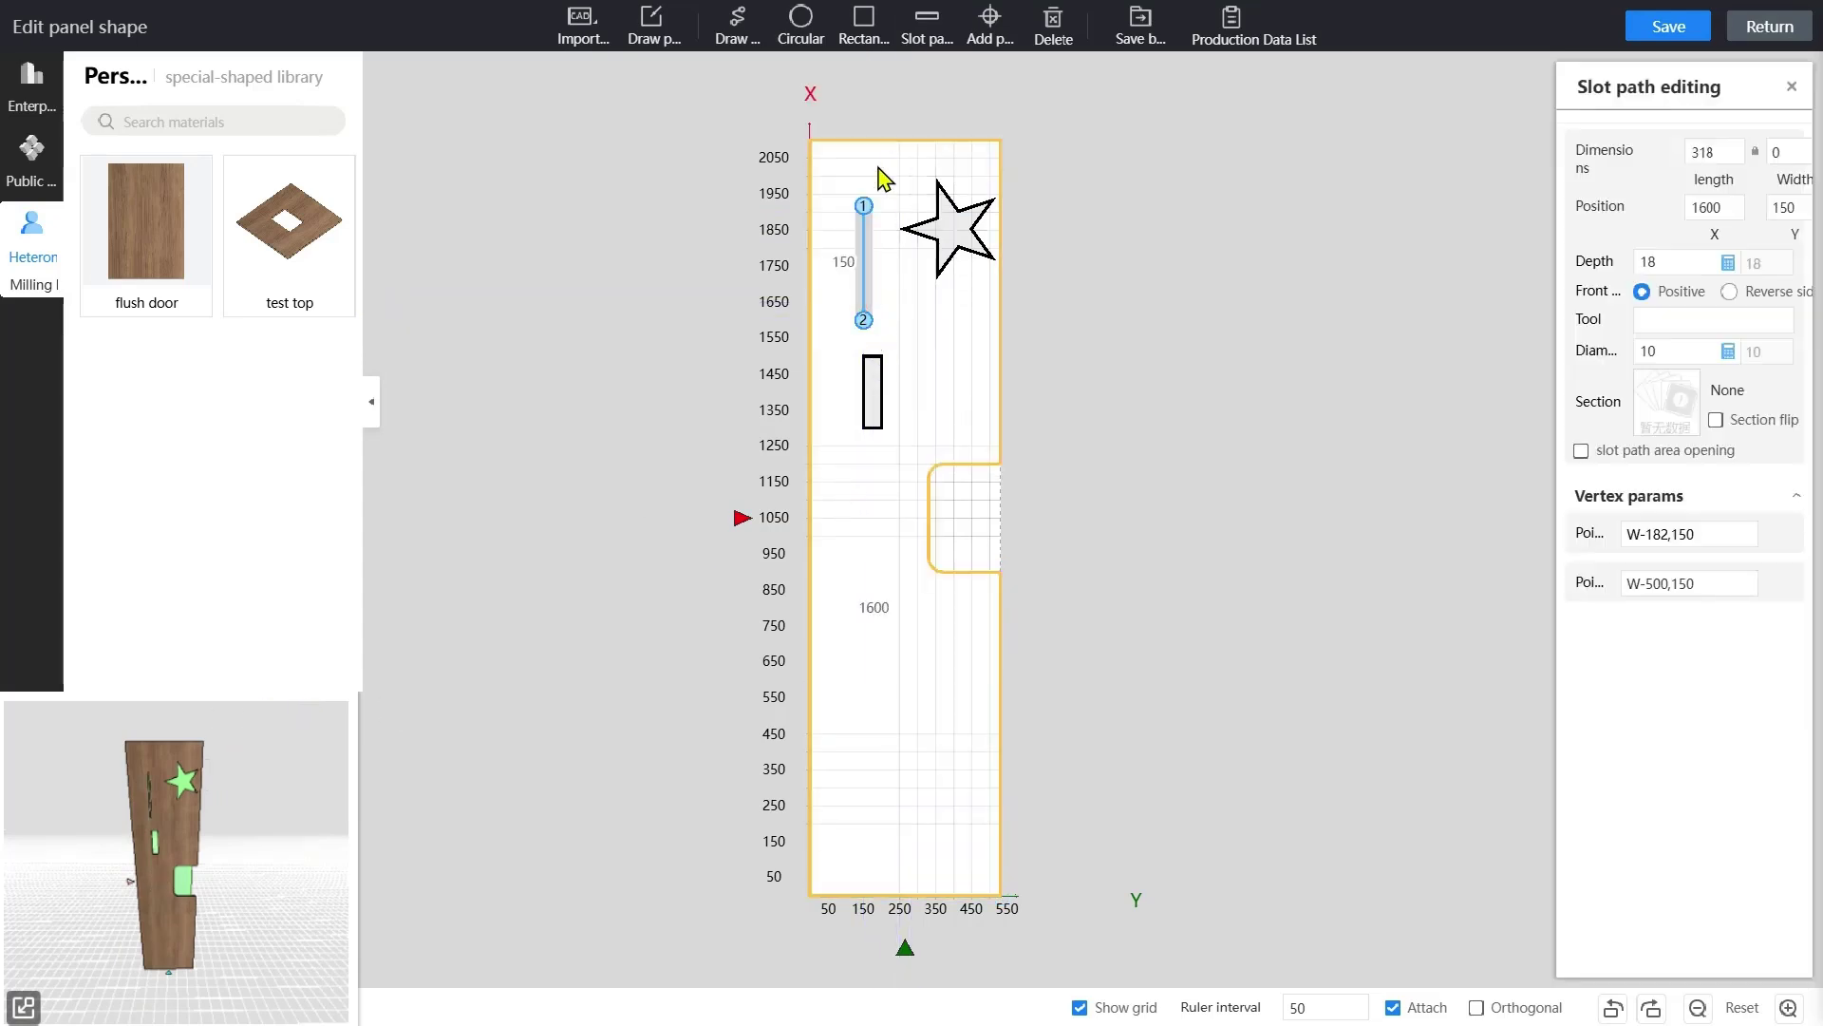
- Set the new slot path's depth to 15
{"action": "scroll", "coordinate": [144, 809], "scroll_direction": "up", "scroll_amount": 3}
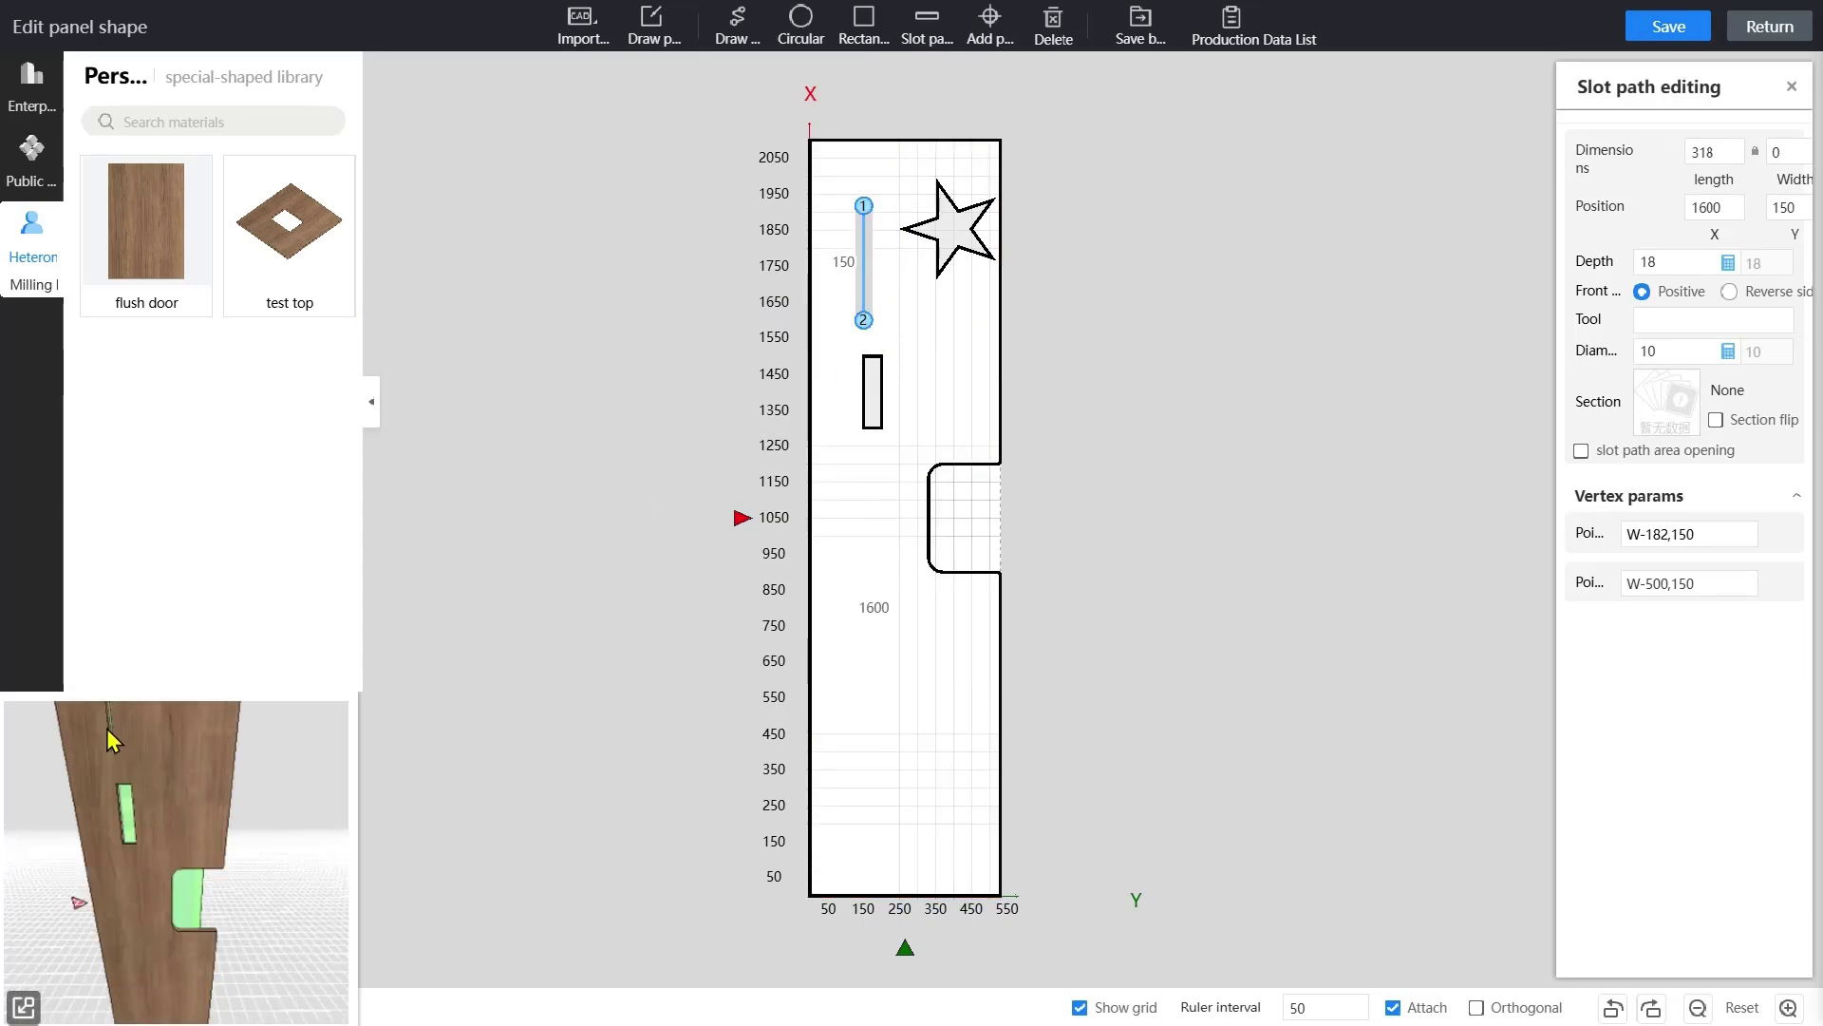
{"action": "left_click", "coordinate": [866, 290]}
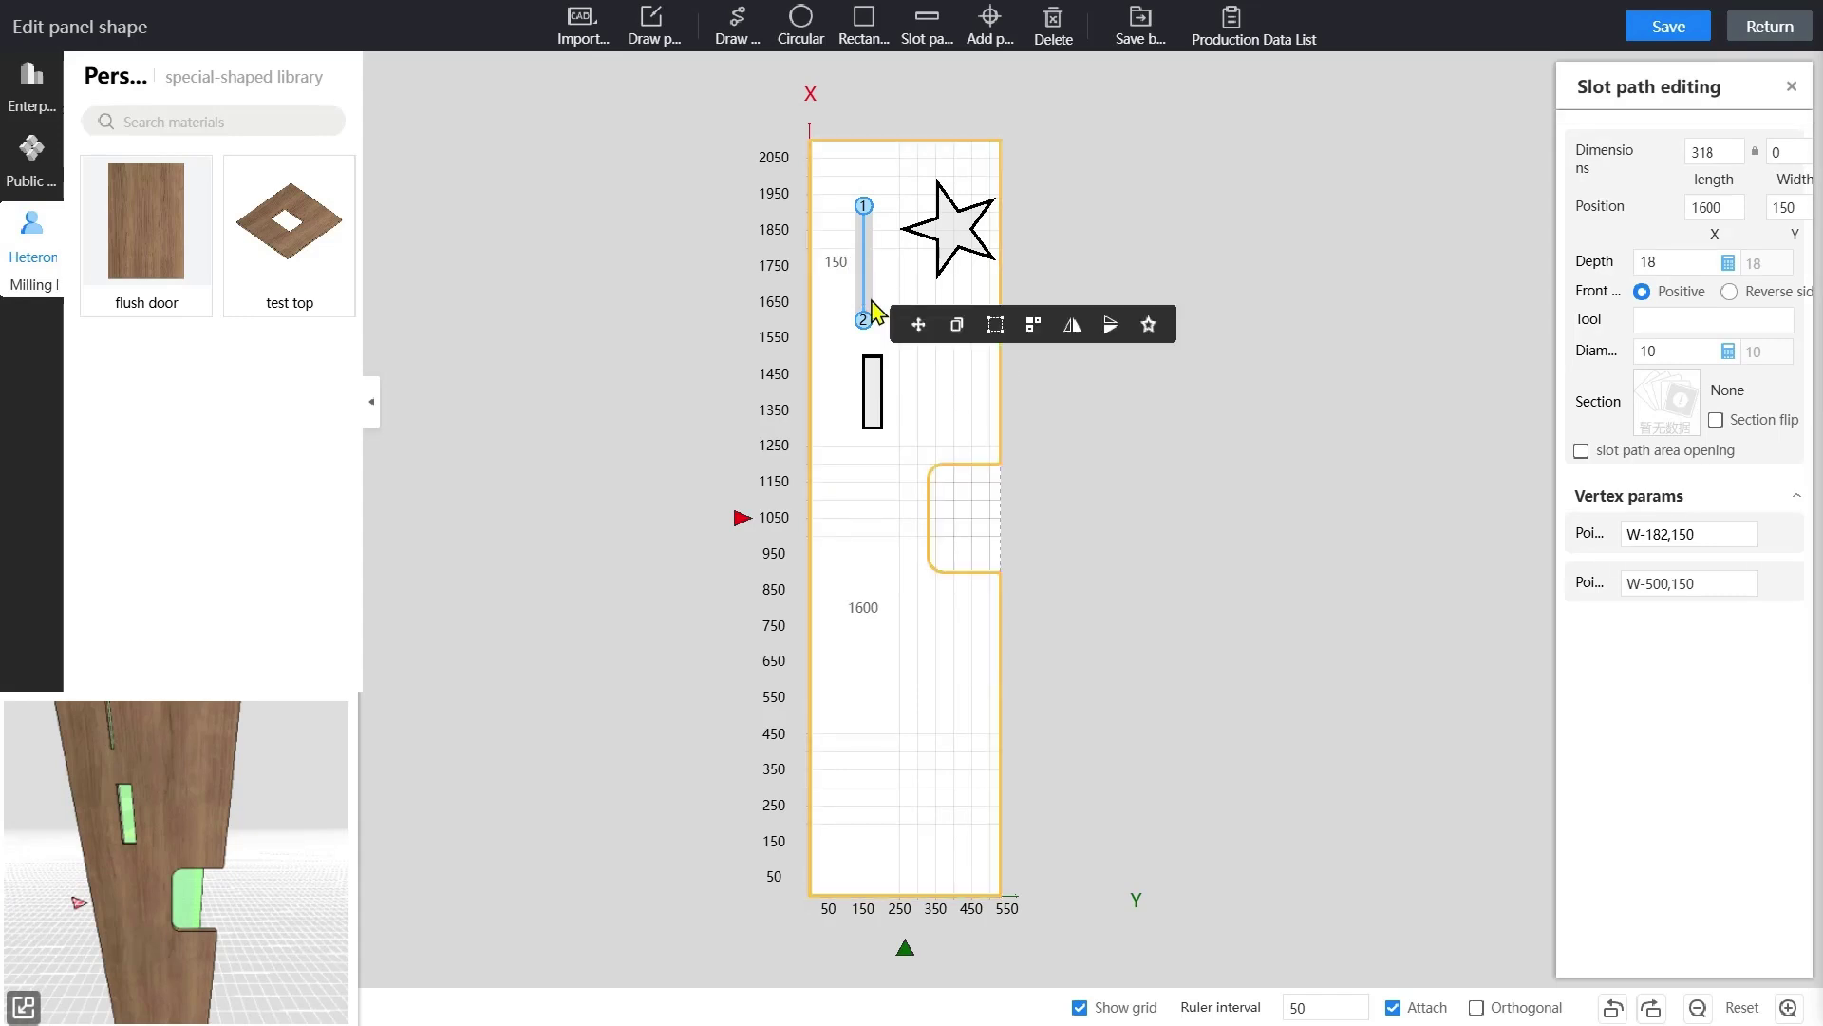
{"action": "left_click", "coordinate": [1688, 261]}
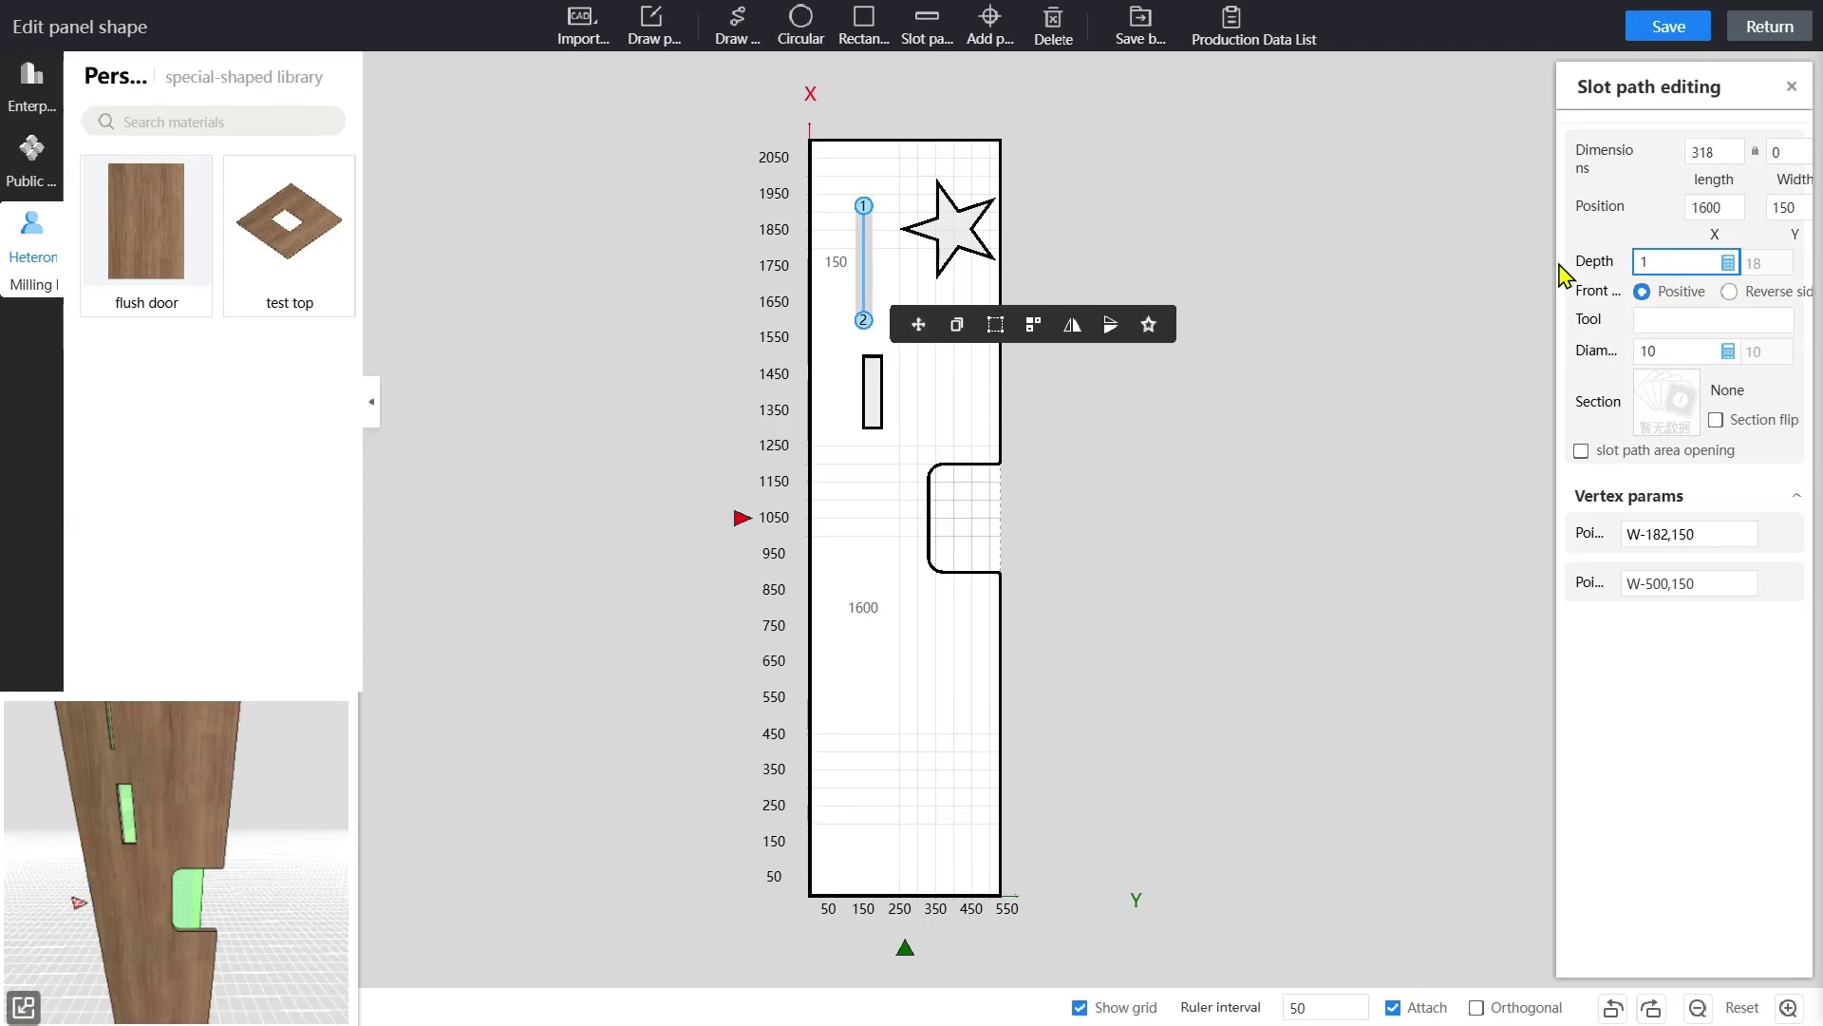
{"action": "type", "text": "5"}
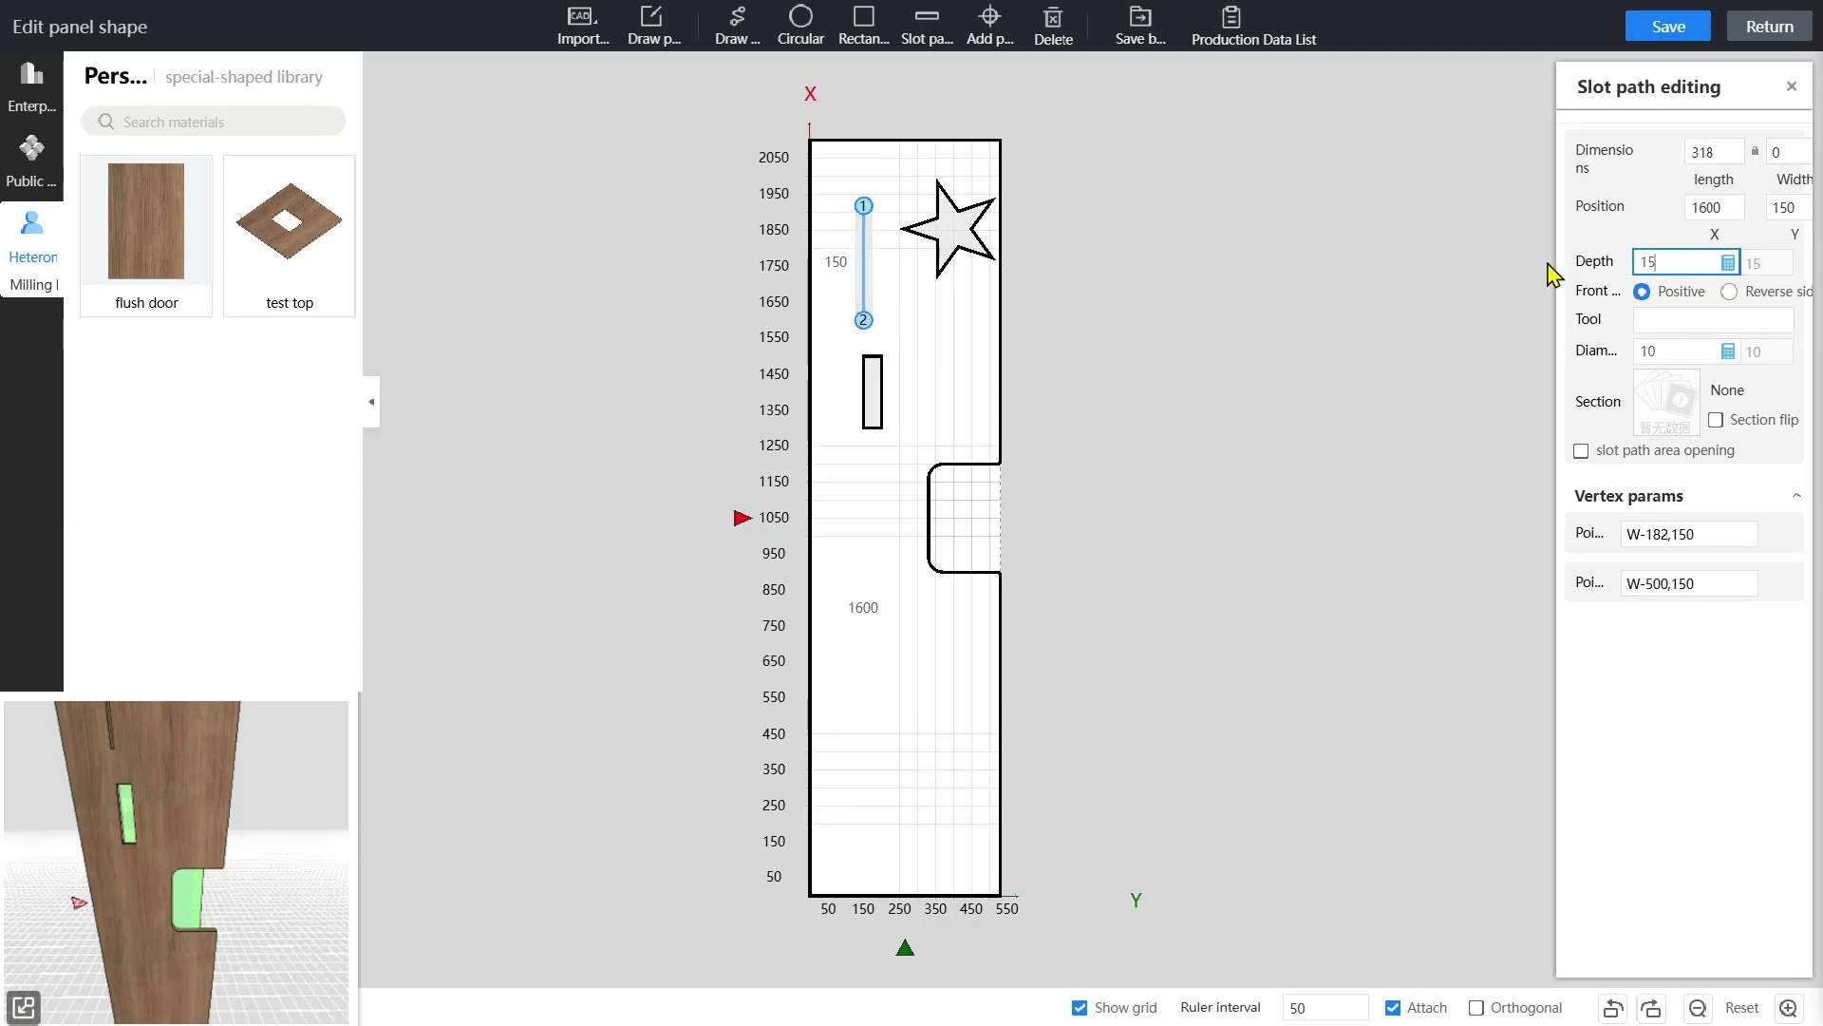
{"action": "mouse_move", "coordinate": [214, 790]}
{"action": "left_mouse_down"}
{"action": "mouse_move", "coordinate": [224, 848]}
{"action": "mouse_move", "coordinate": [225, 792]}
{"action": "left_mouse_up"}
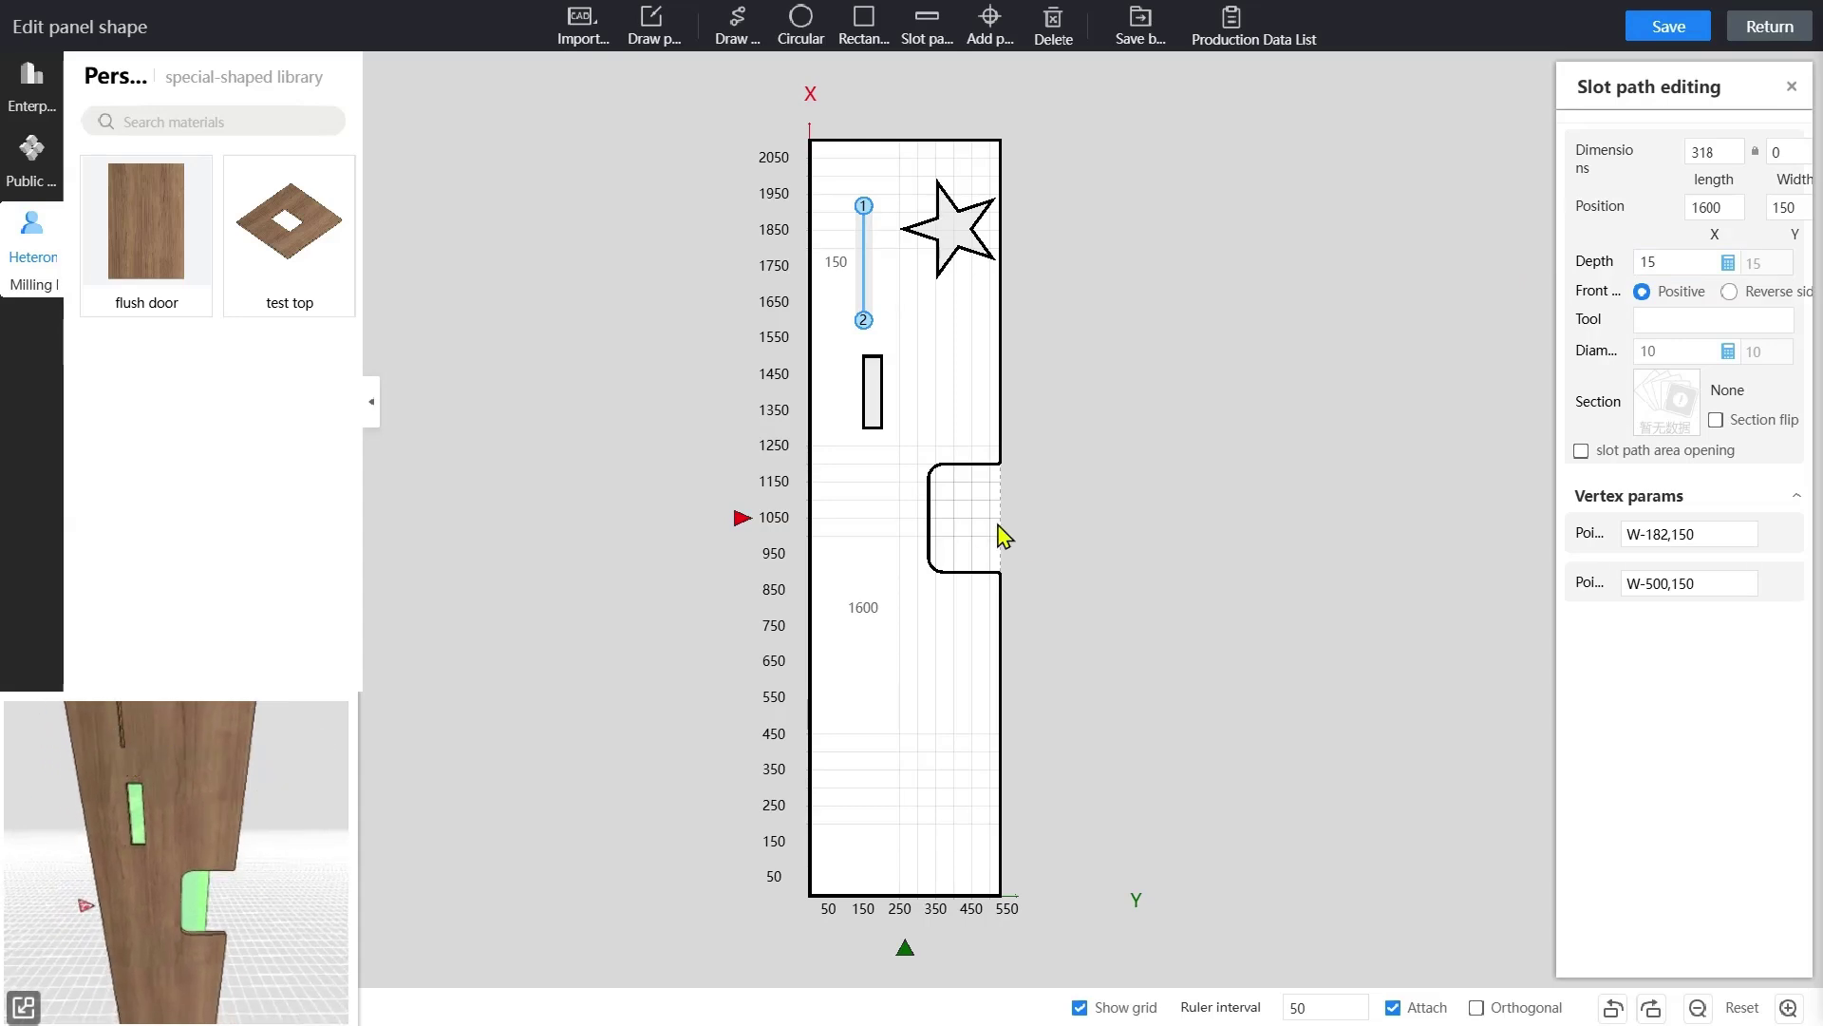
- Set the rectangular opening's milling depth to 10 and switch it to the reverse side
{"action": "left_click", "coordinate": [878, 415]}
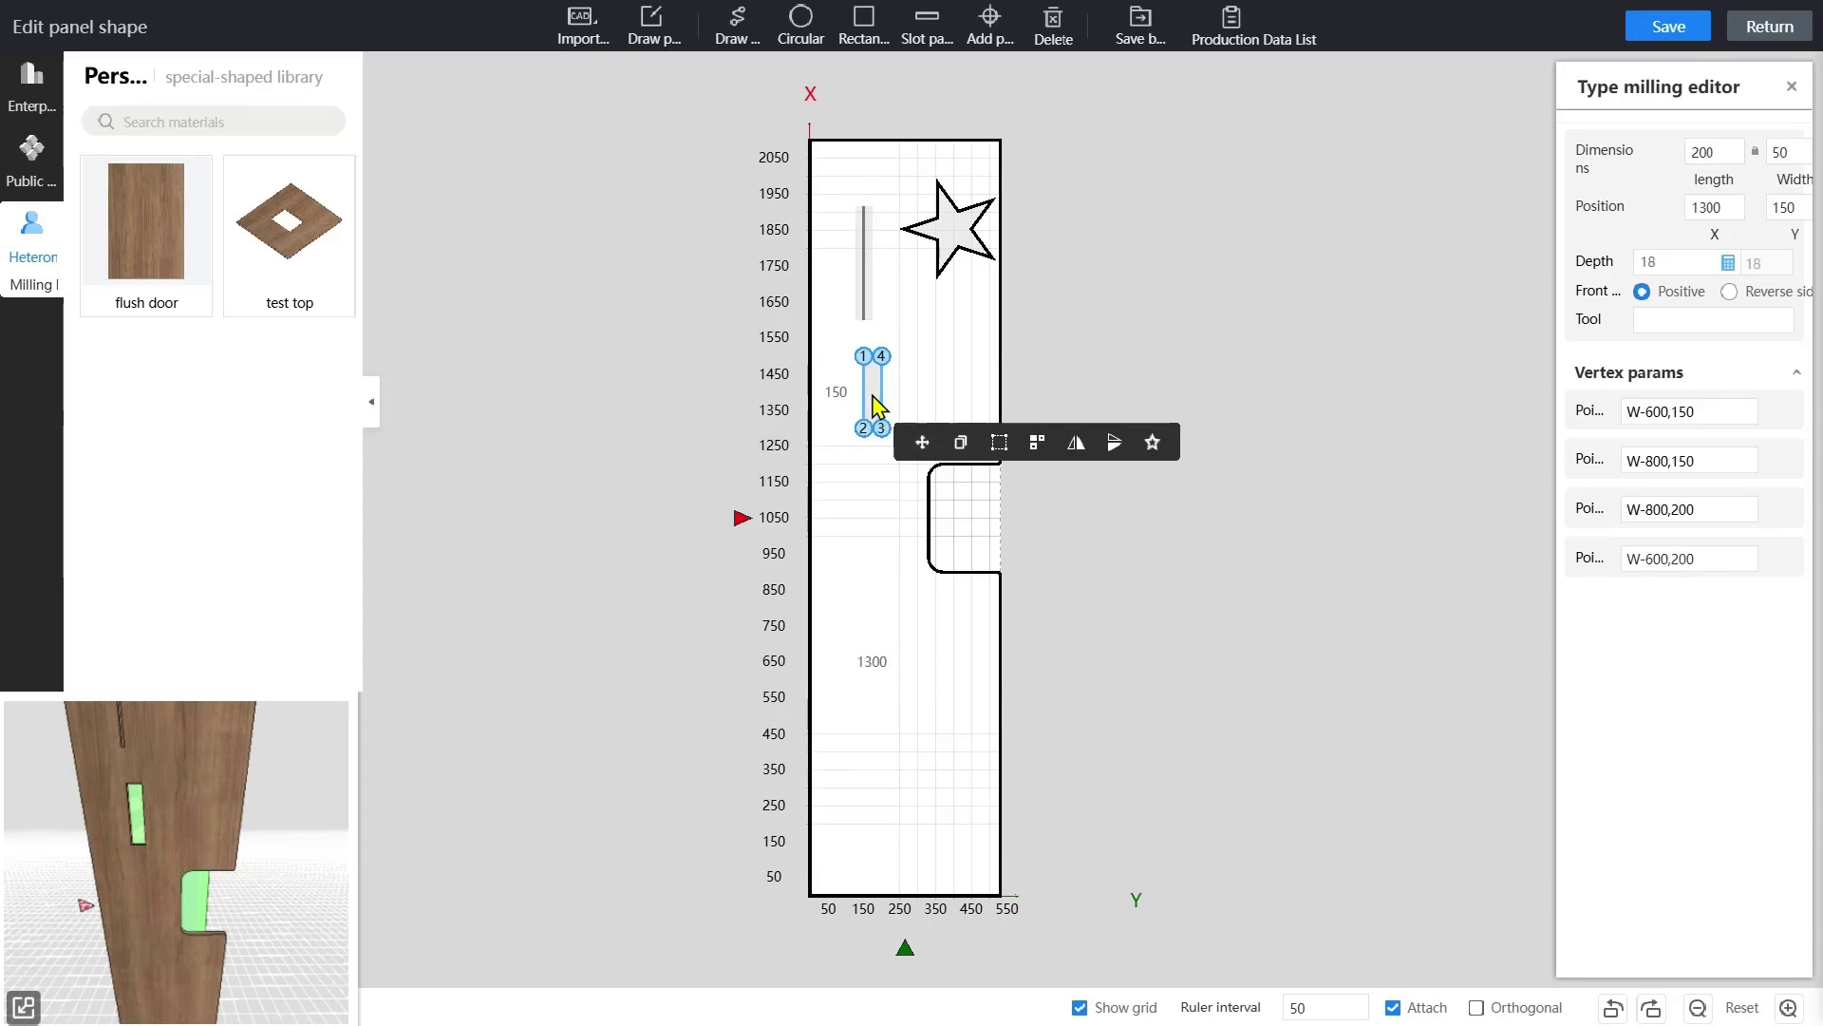
{"action": "double_click", "coordinate": [1657, 262]}
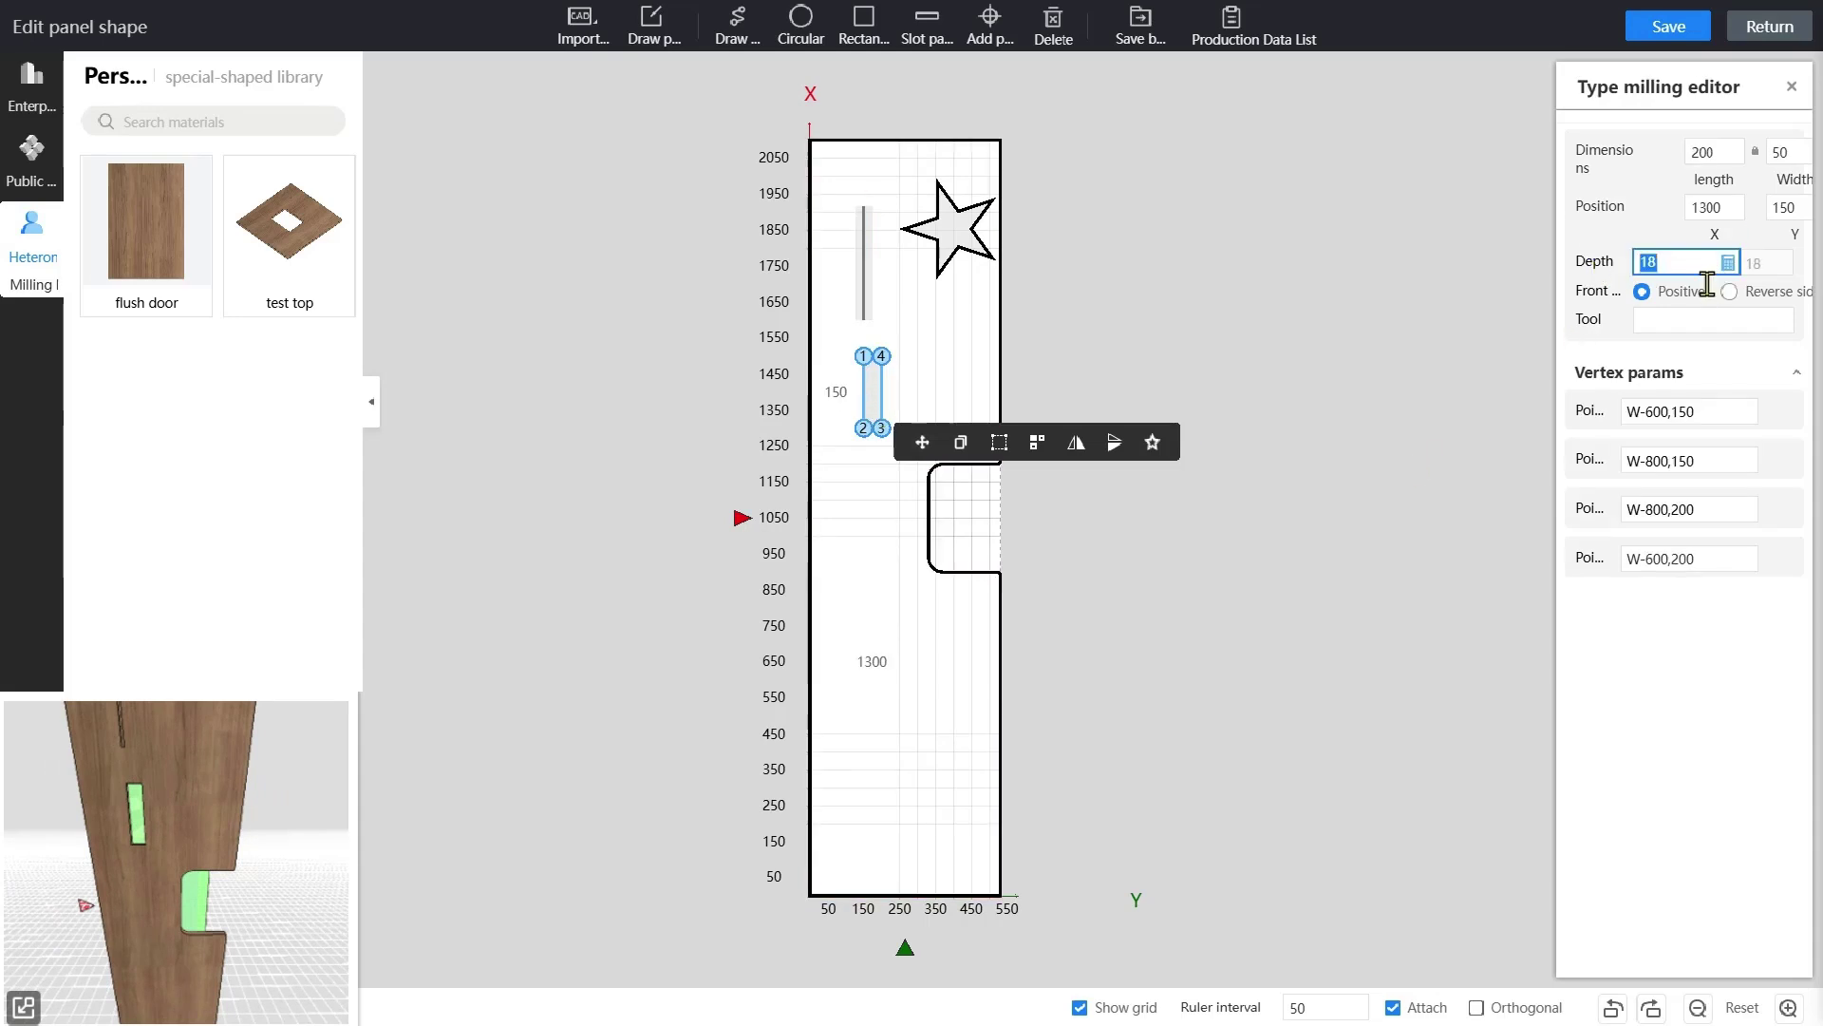
{"action": "type", "text": "10"}
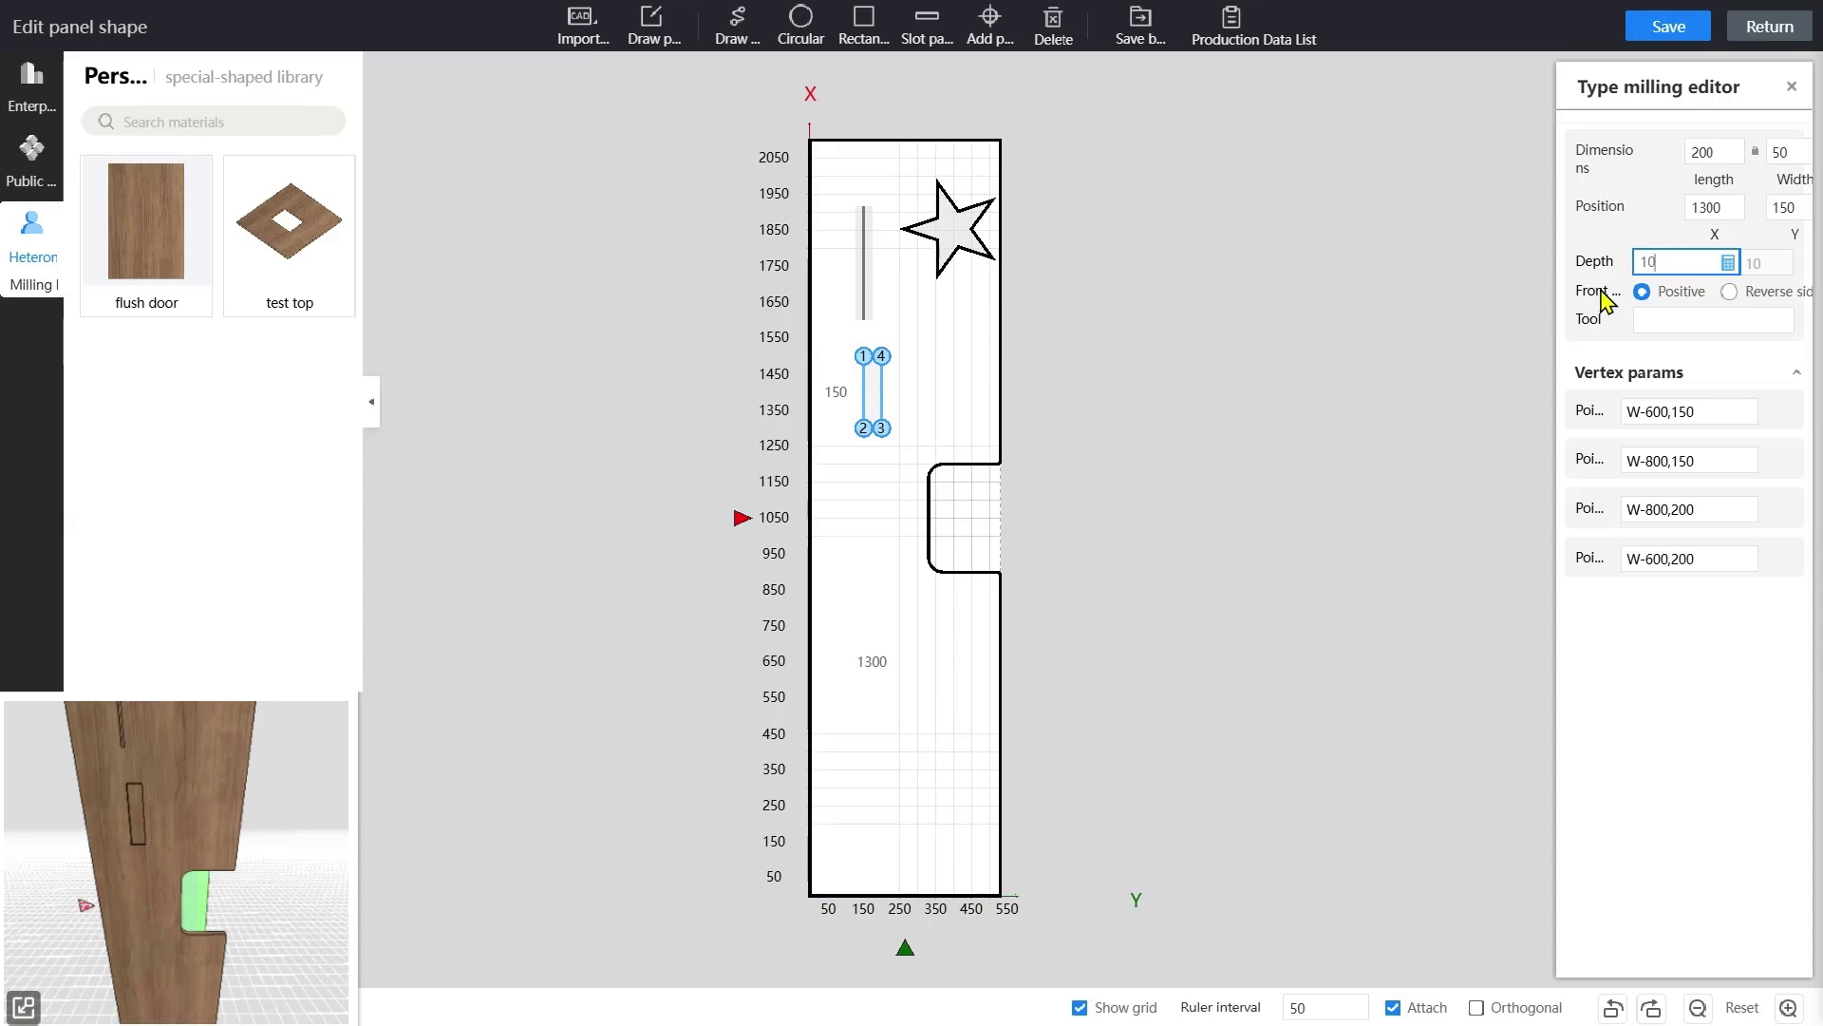
{"action": "left_click", "coordinate": [1768, 294]}
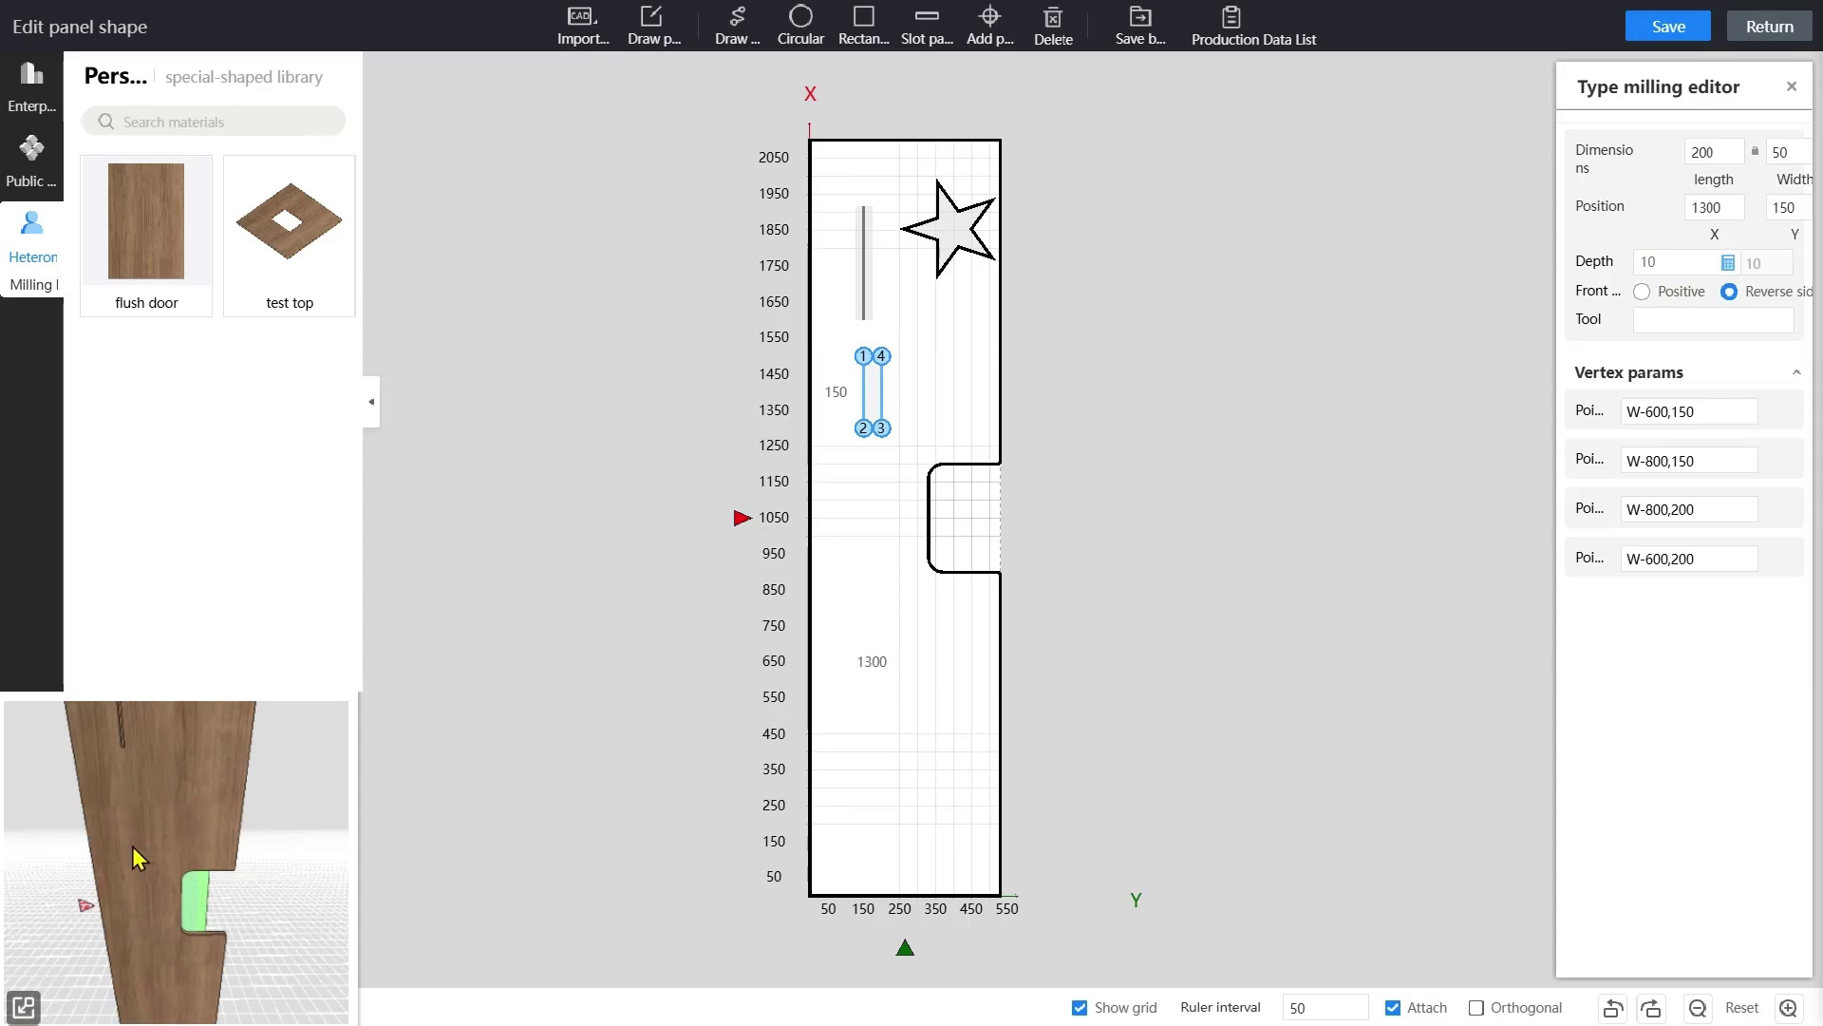
- Add a vertex on the panel's notched edge below the notch and move it to 675,530
{"action": "left_click", "coordinate": [1144, 535]}
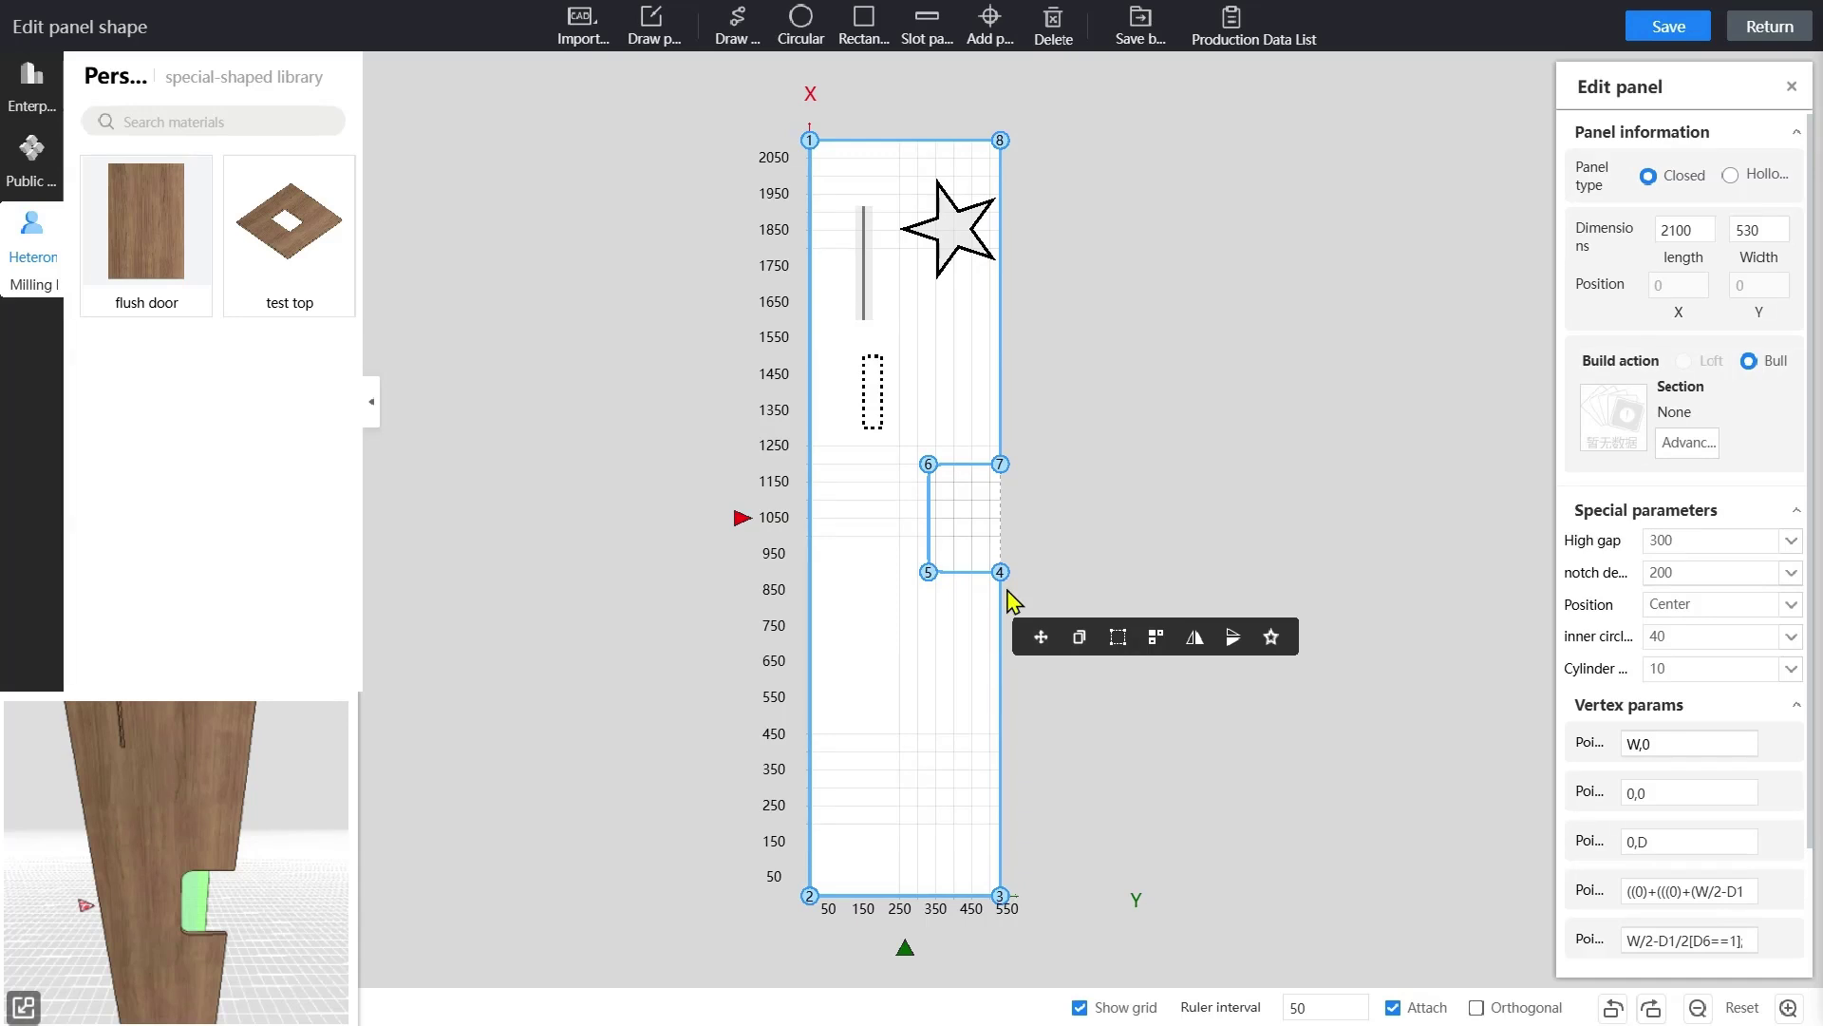
{"action": "left_click", "coordinate": [1002, 897]}
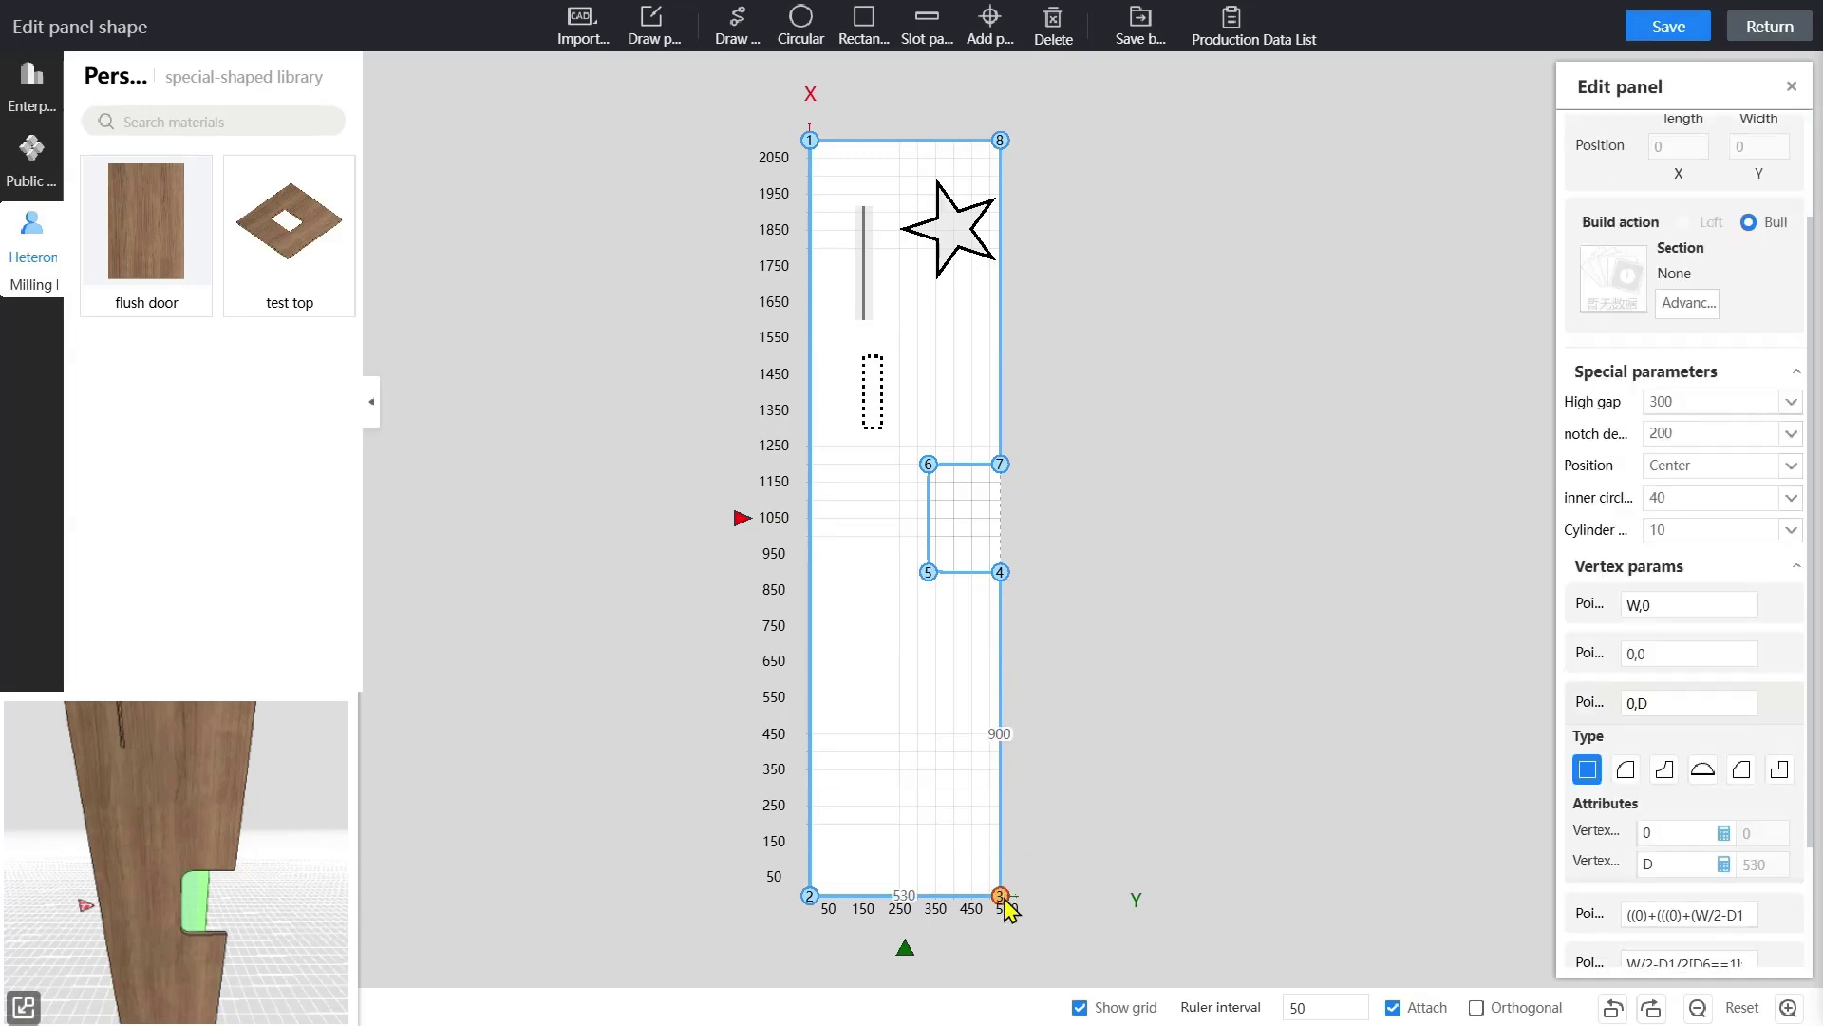
{"action": "left_click", "coordinate": [990, 27]}
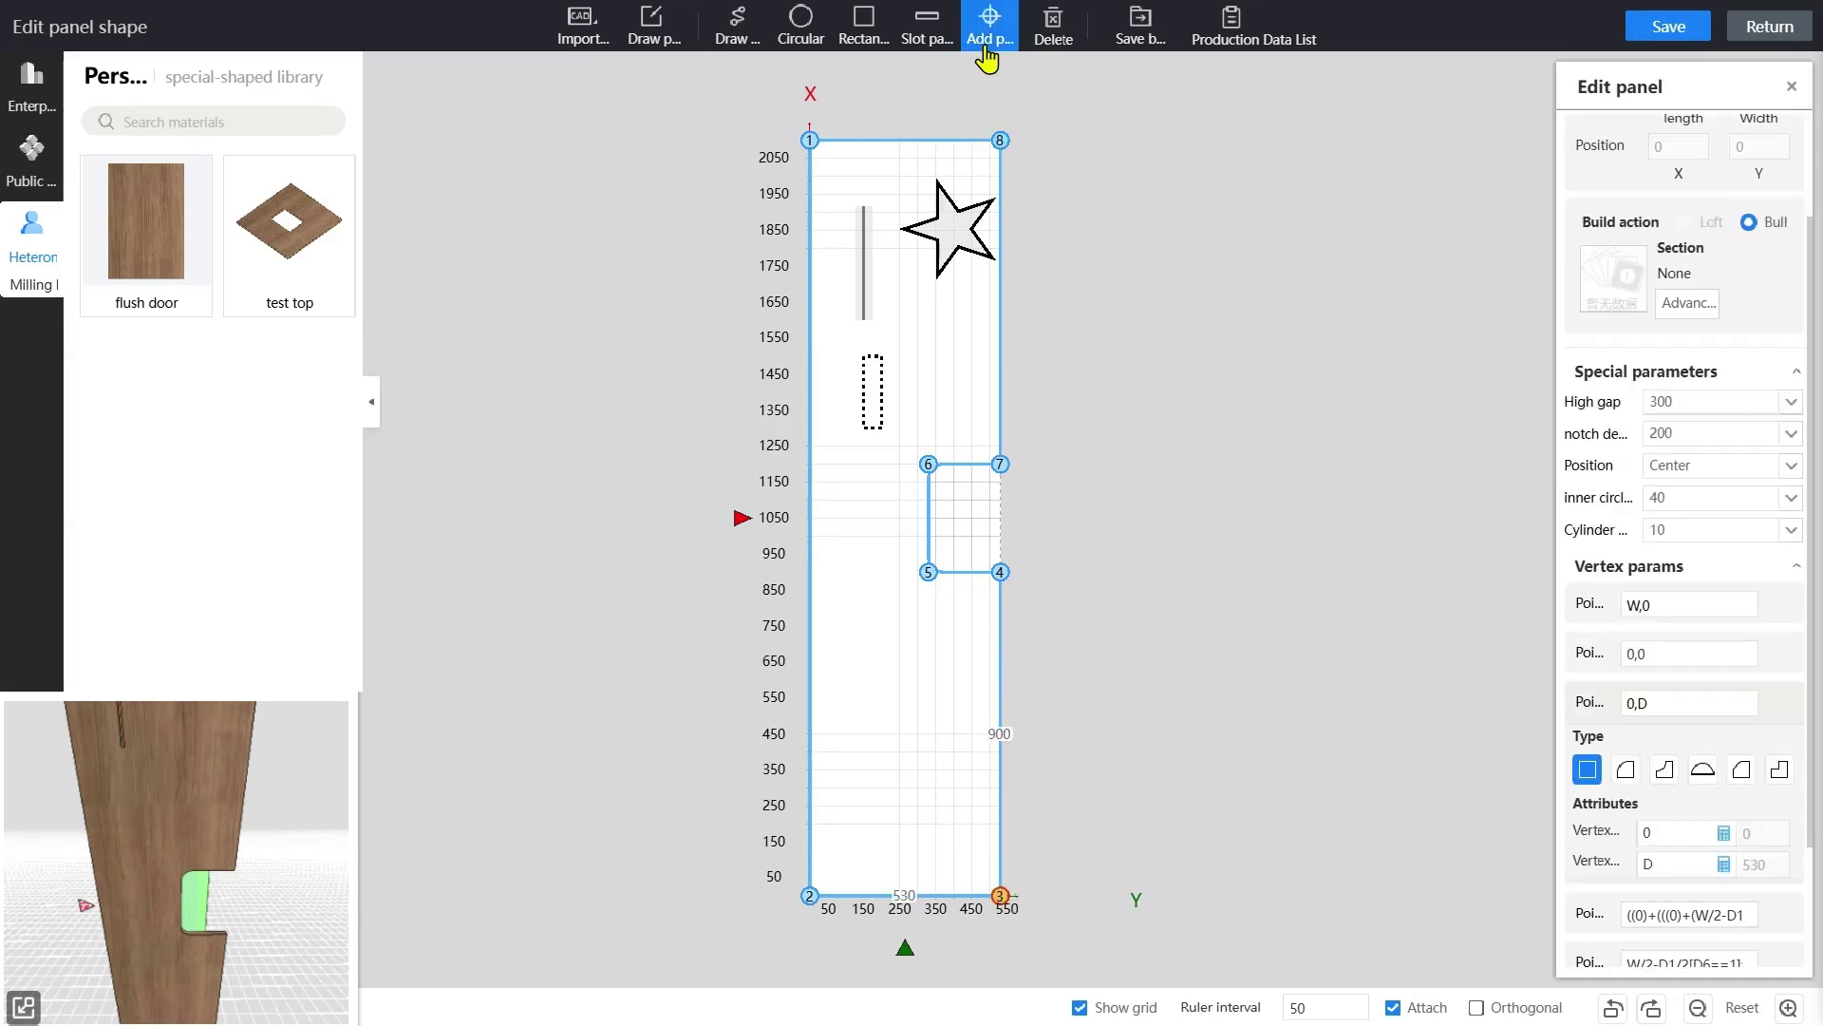
{"action": "left_click", "coordinate": [1024, 722]}
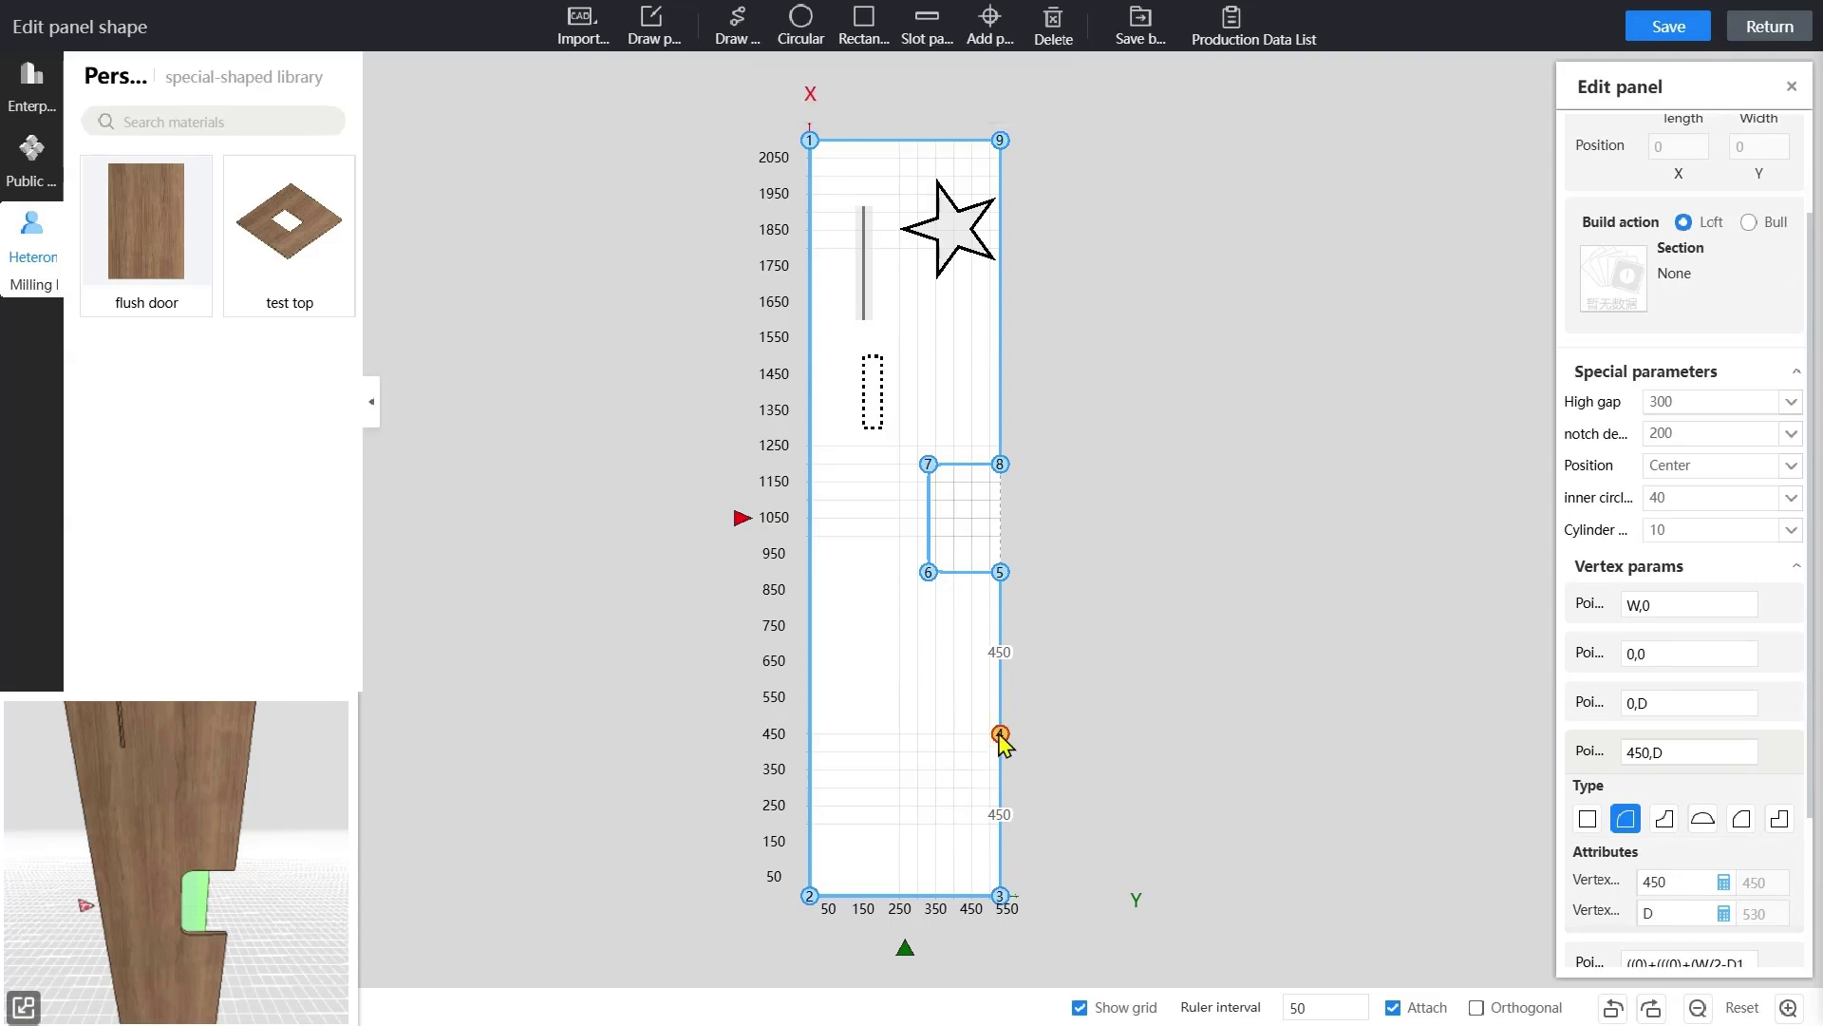
{"action": "left_click_drag", "start_coordinate": [1002, 741], "coordinate": [964, 650]}
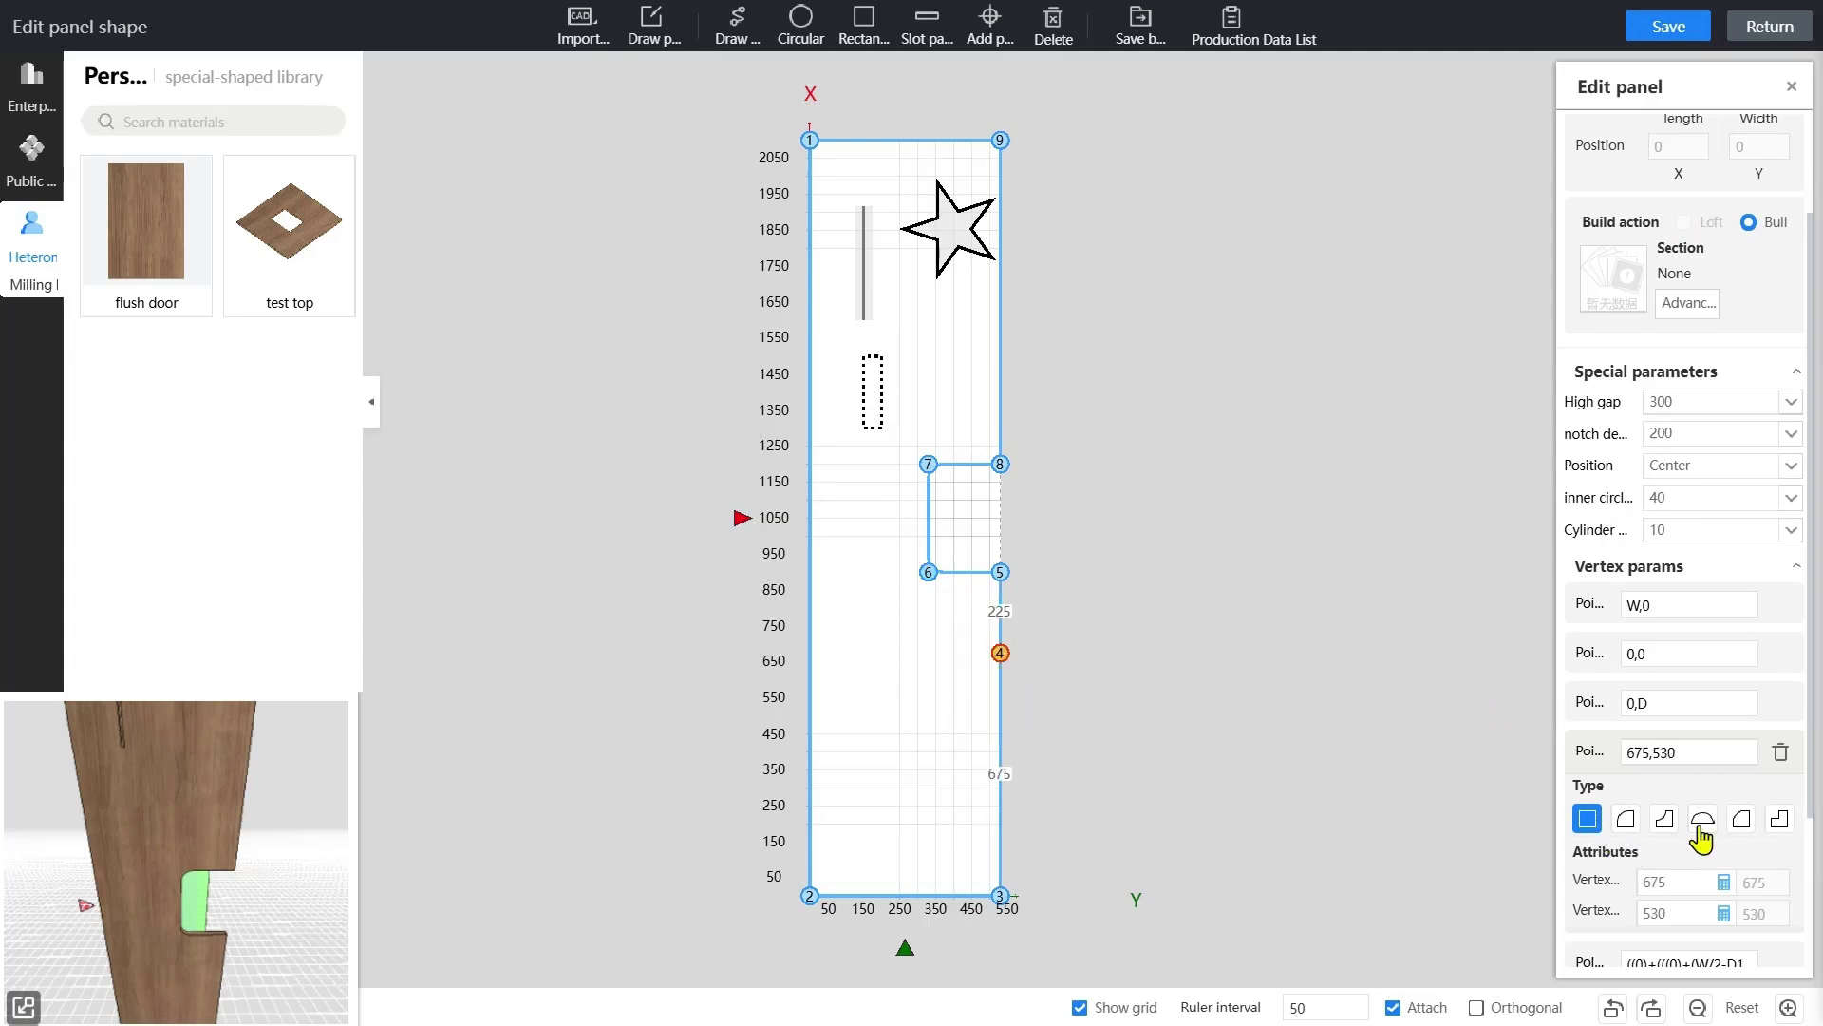
{"action": "left_click", "coordinate": [1030, 361]}
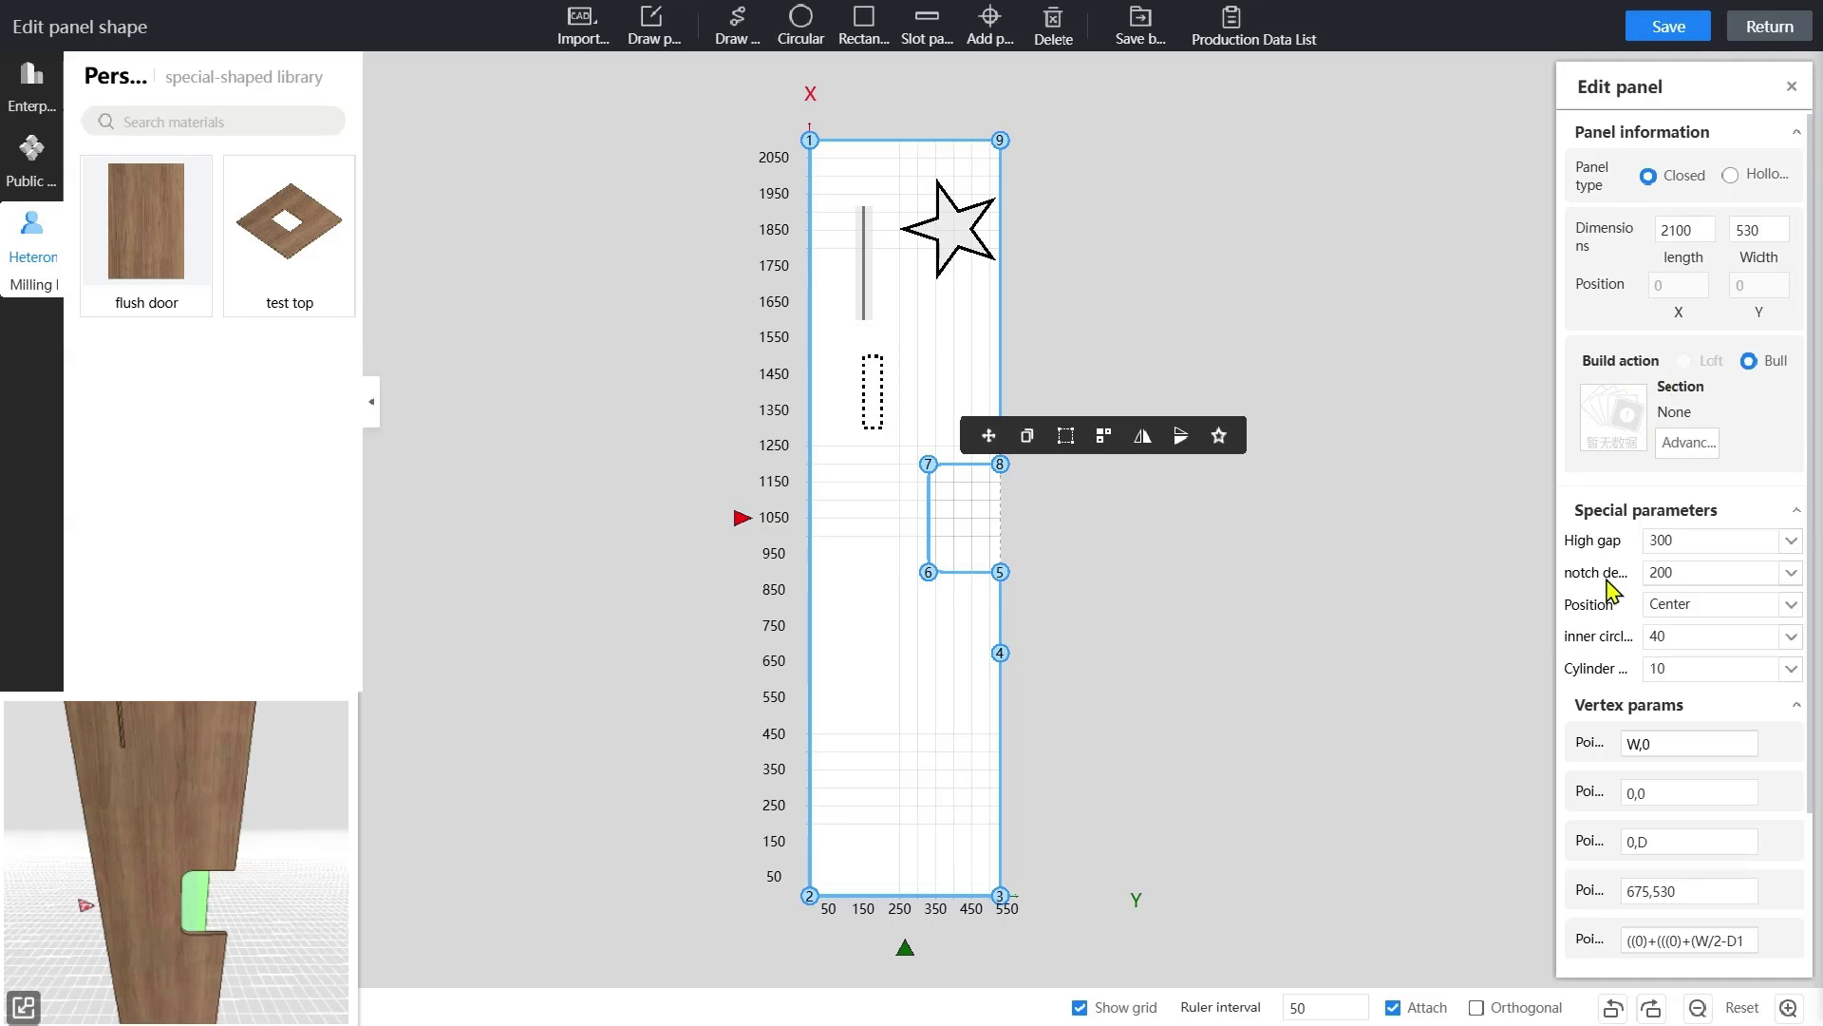
{"action": "scroll", "coordinate": [1615, 591], "scroll_direction": "down", "scroll_amount": 2}
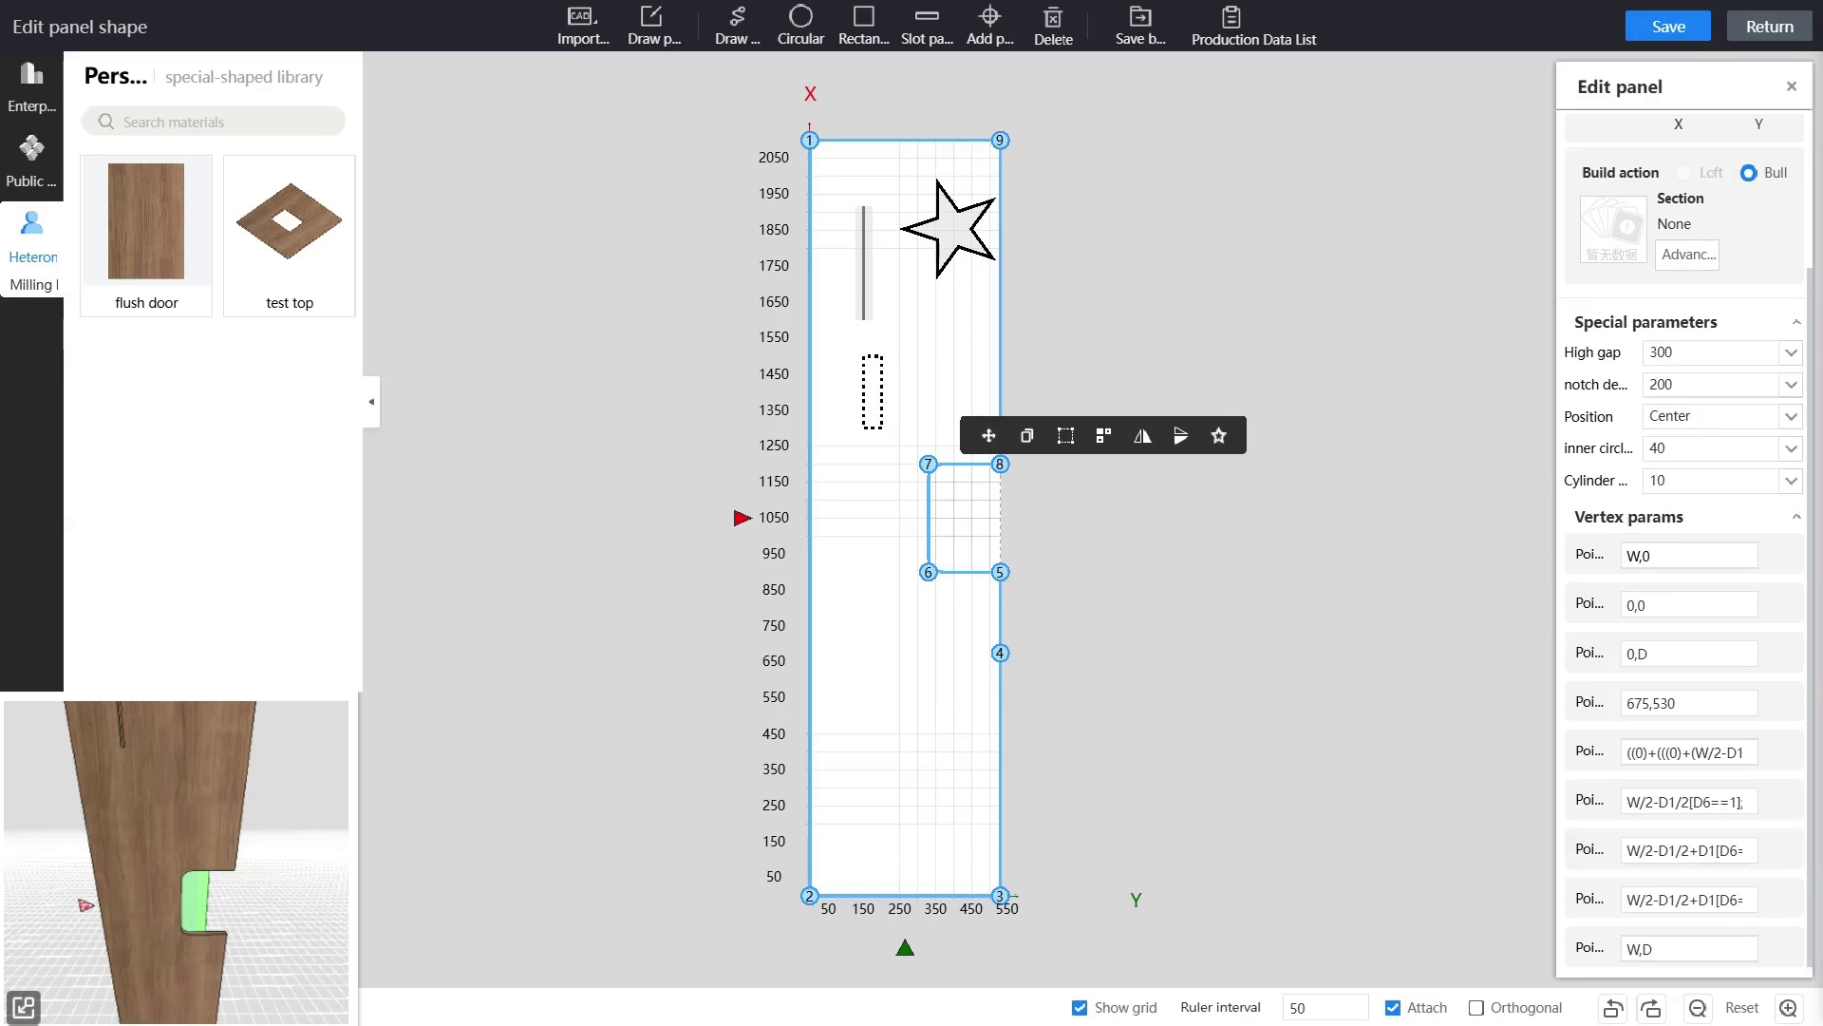
- Switch the grid display off and on again, and set the ruler interval to 100
{"action": "left_click", "coordinate": [1118, 1014]}
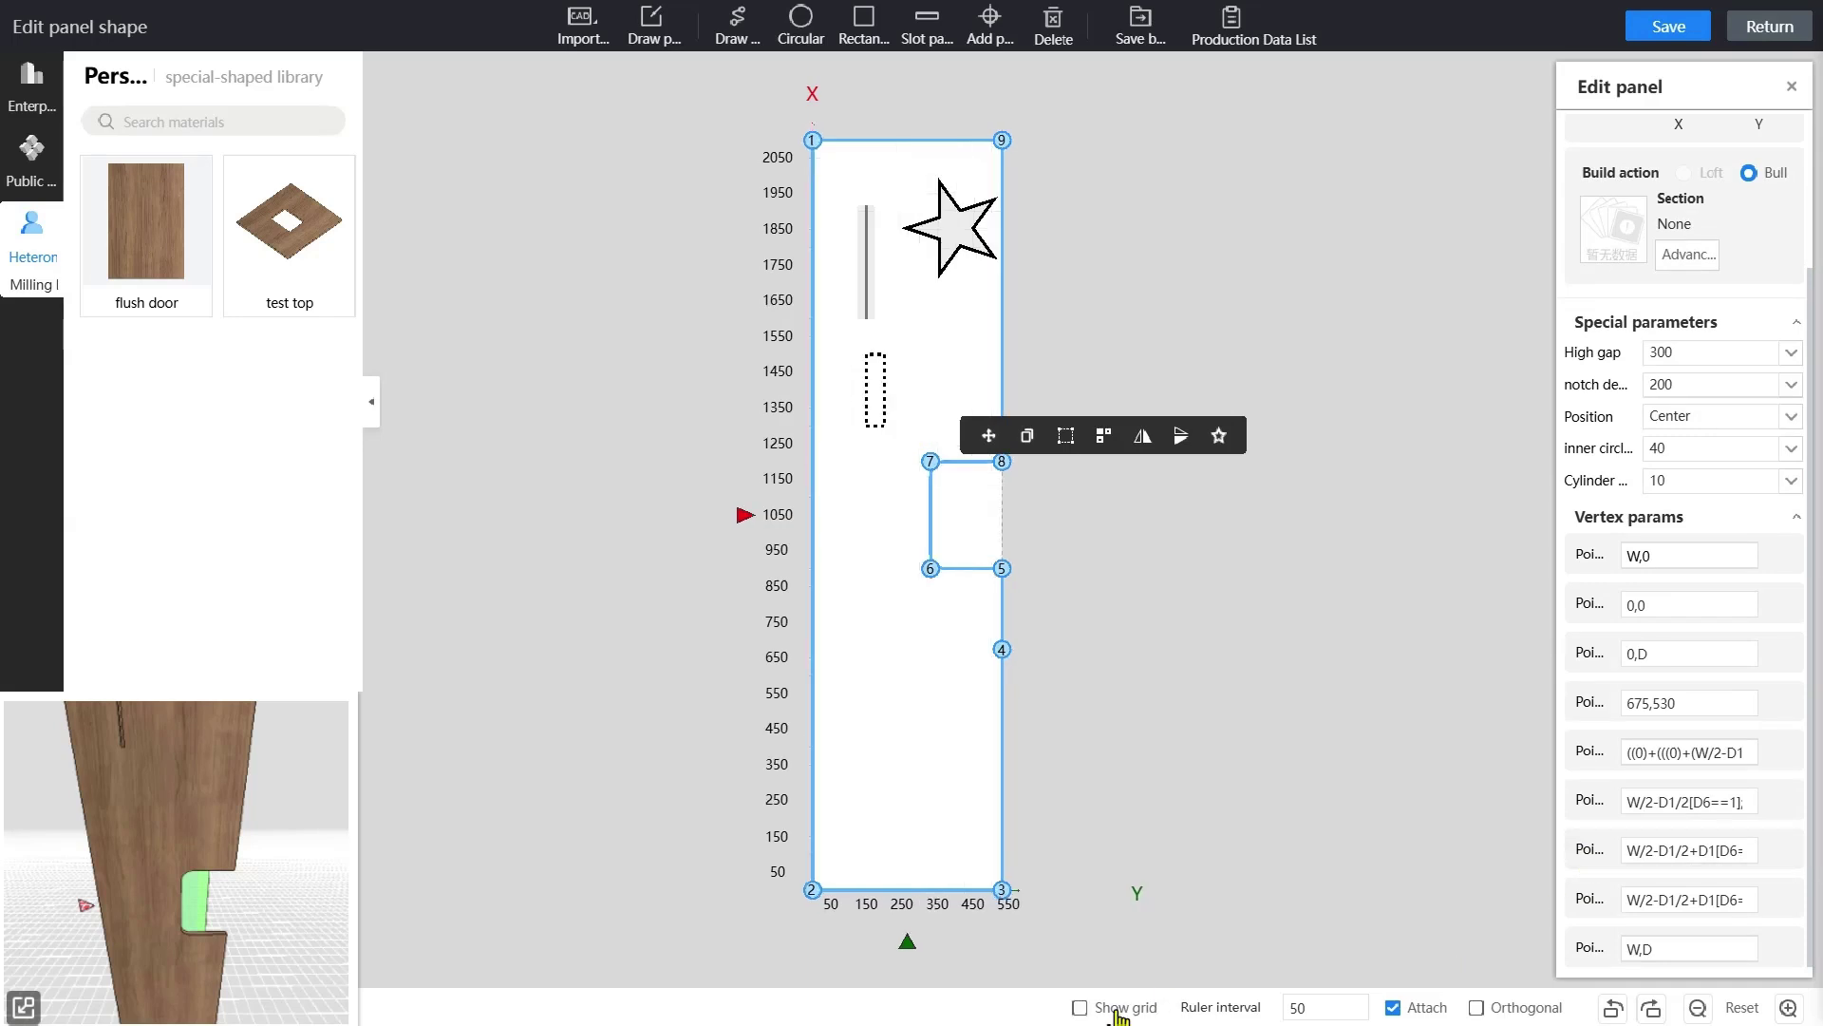
{"action": "left_click", "coordinate": [1119, 1015]}
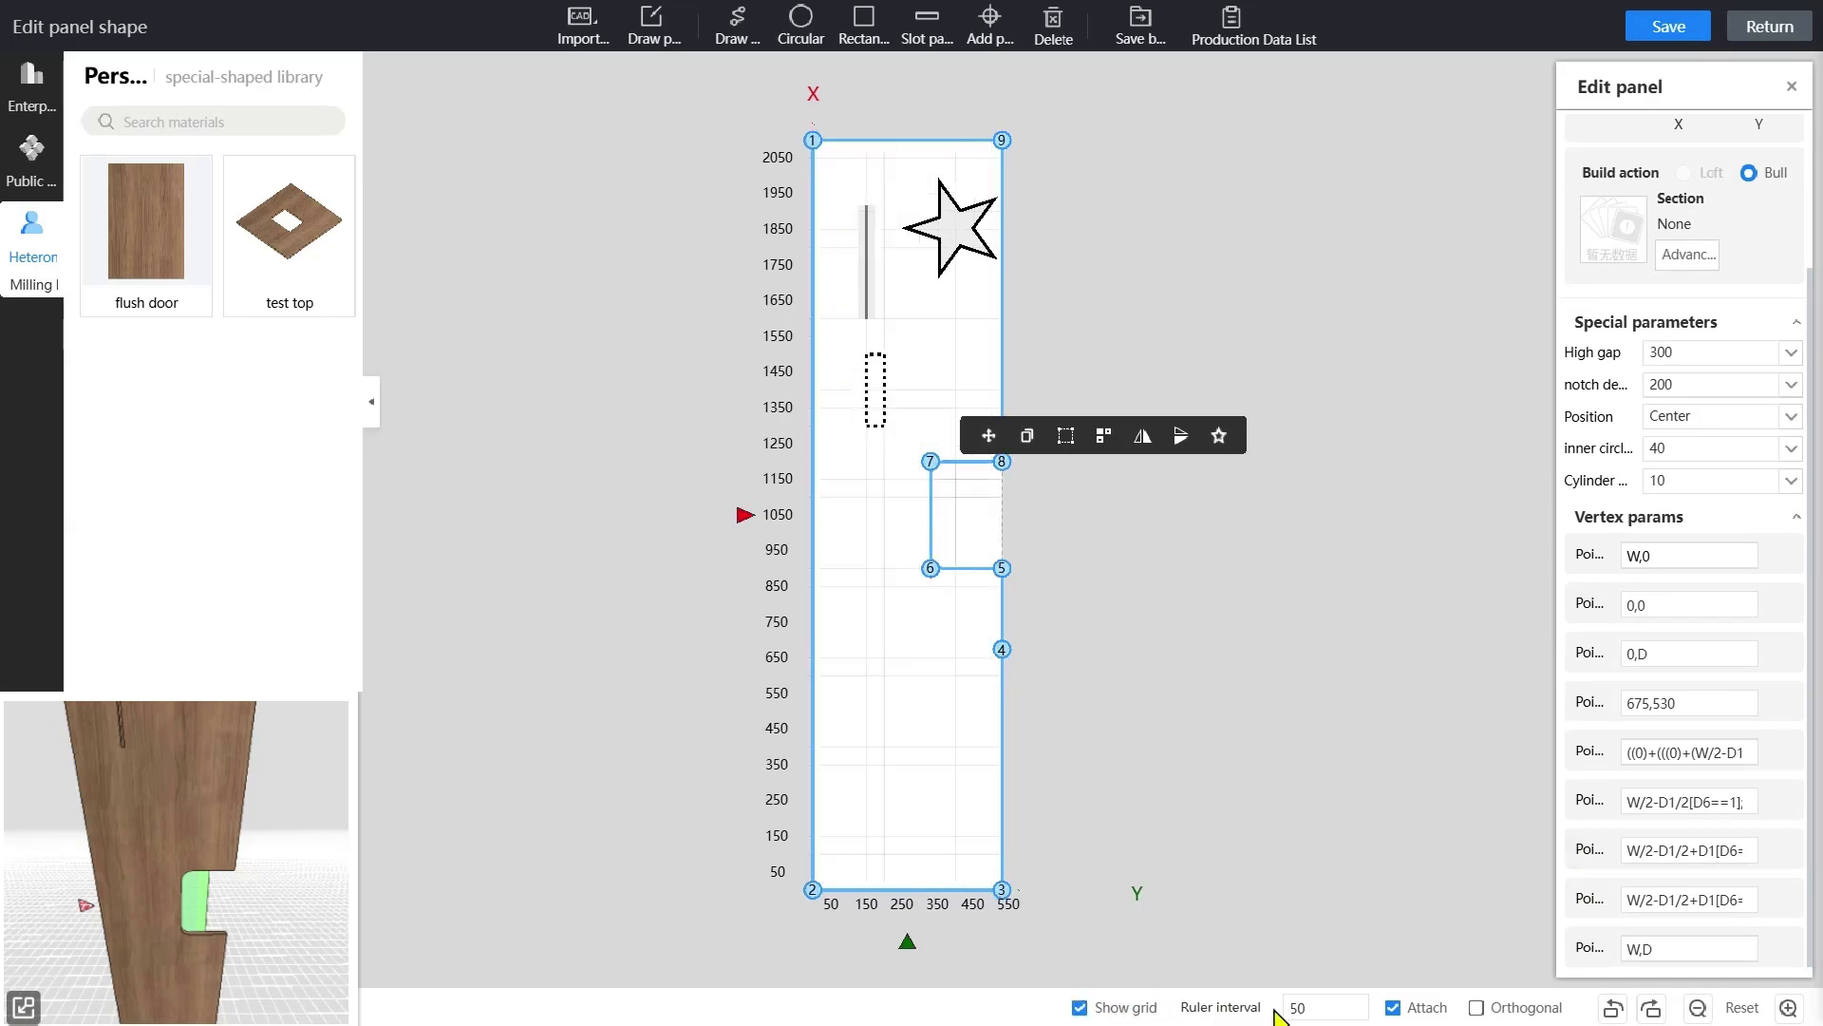
{"action": "double_click", "coordinate": [1311, 1007]}
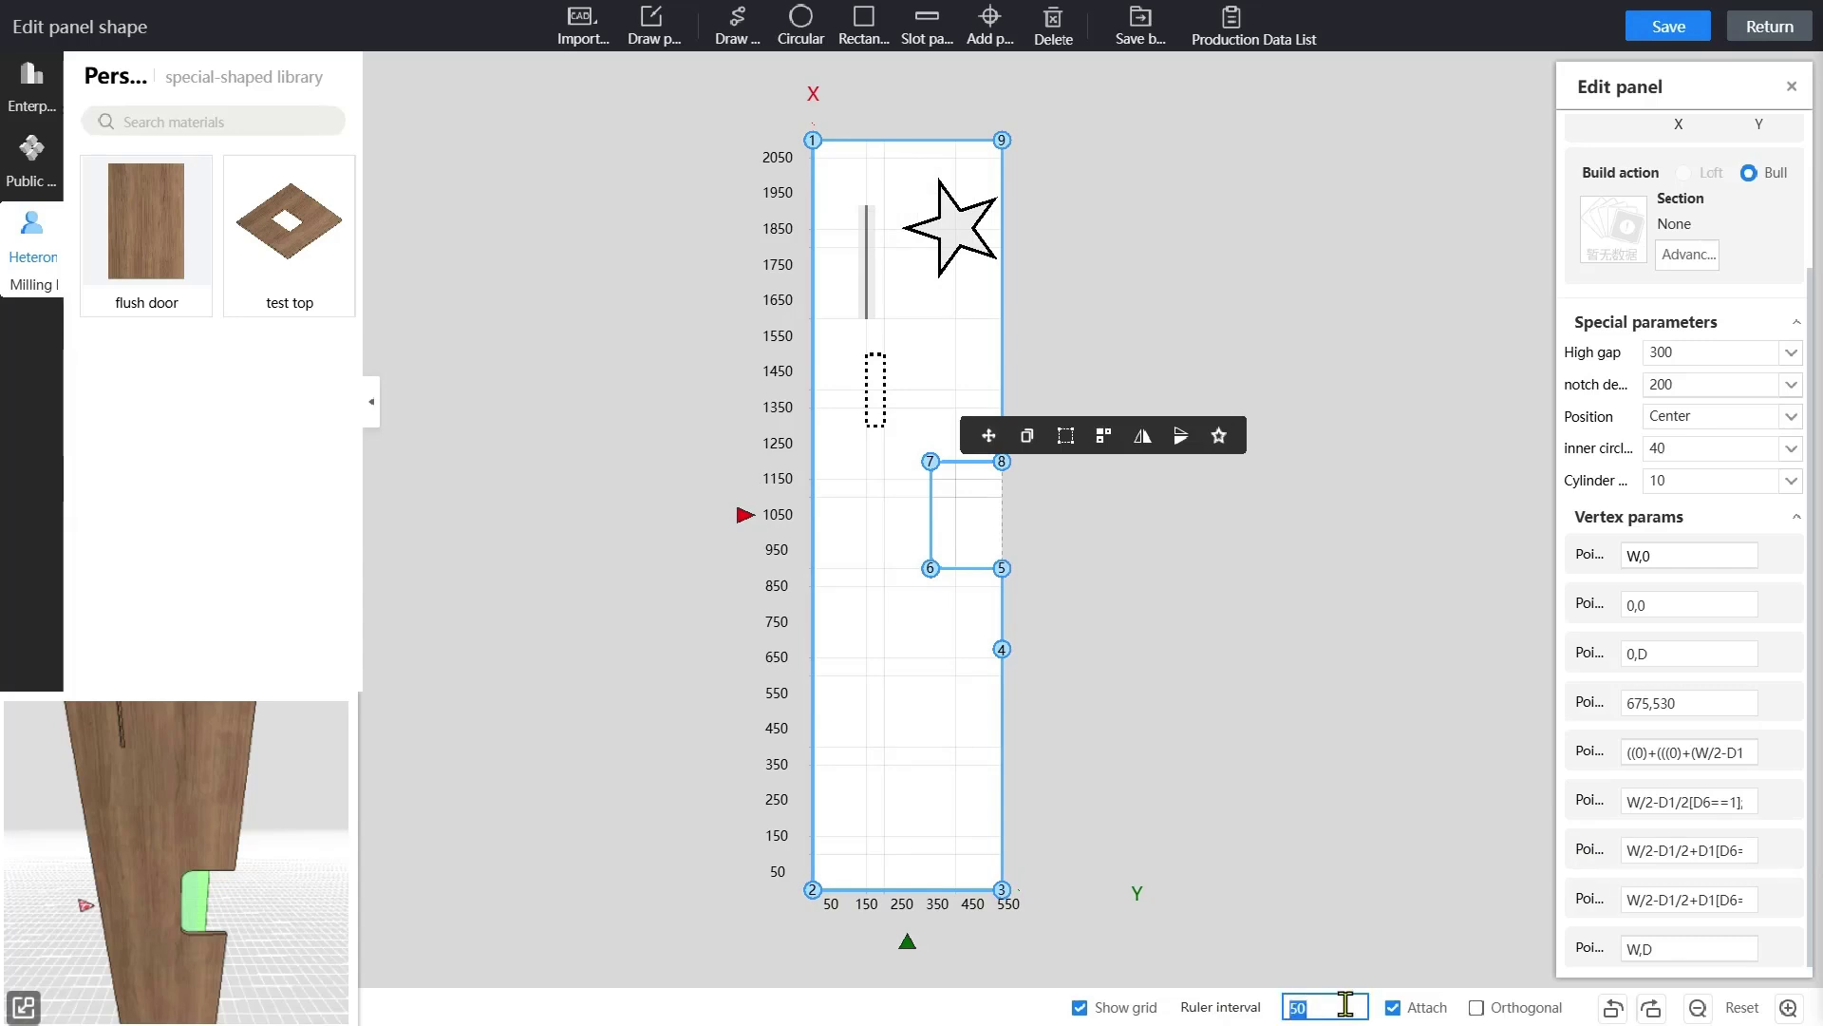
{"action": "type", "text": "100"}
{"action": "key", "text": "Return"}
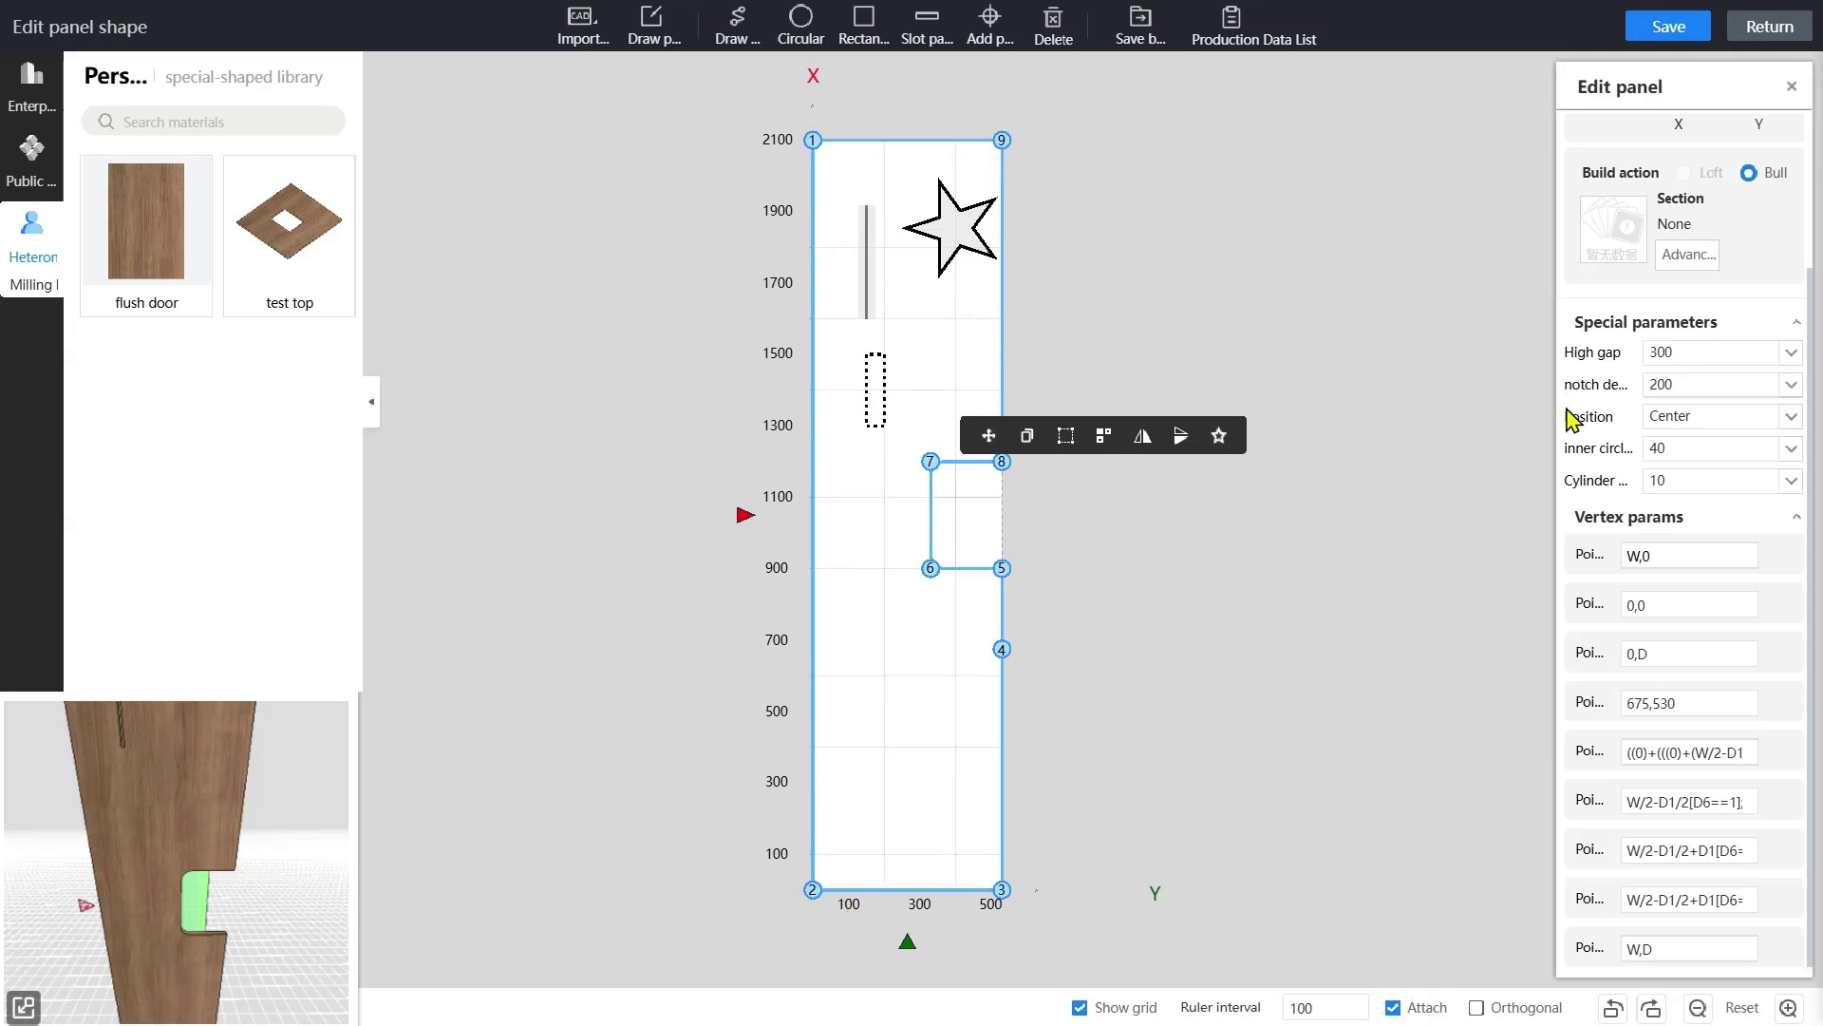
- Save the panel shape and return to the wardrobe design to inspect the side panel from both faces
{"action": "left_click", "coordinate": [1666, 31]}
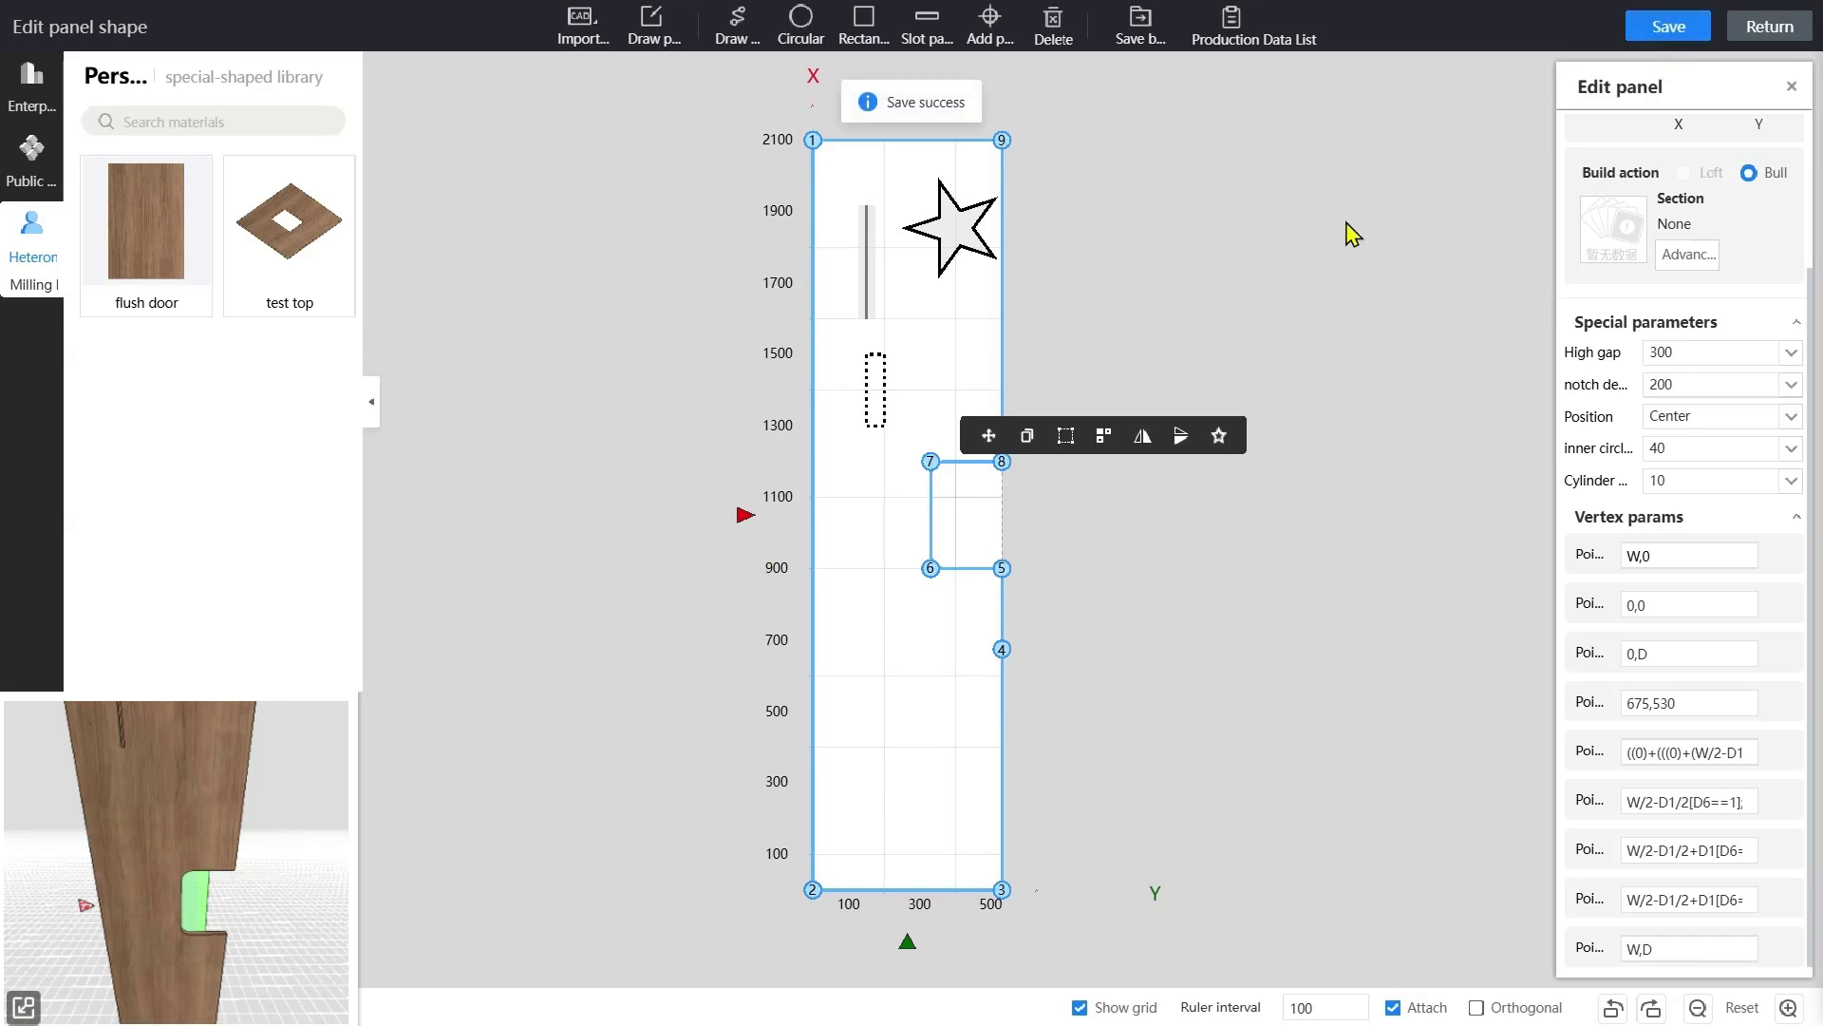
{"action": "left_click", "coordinate": [1768, 27]}
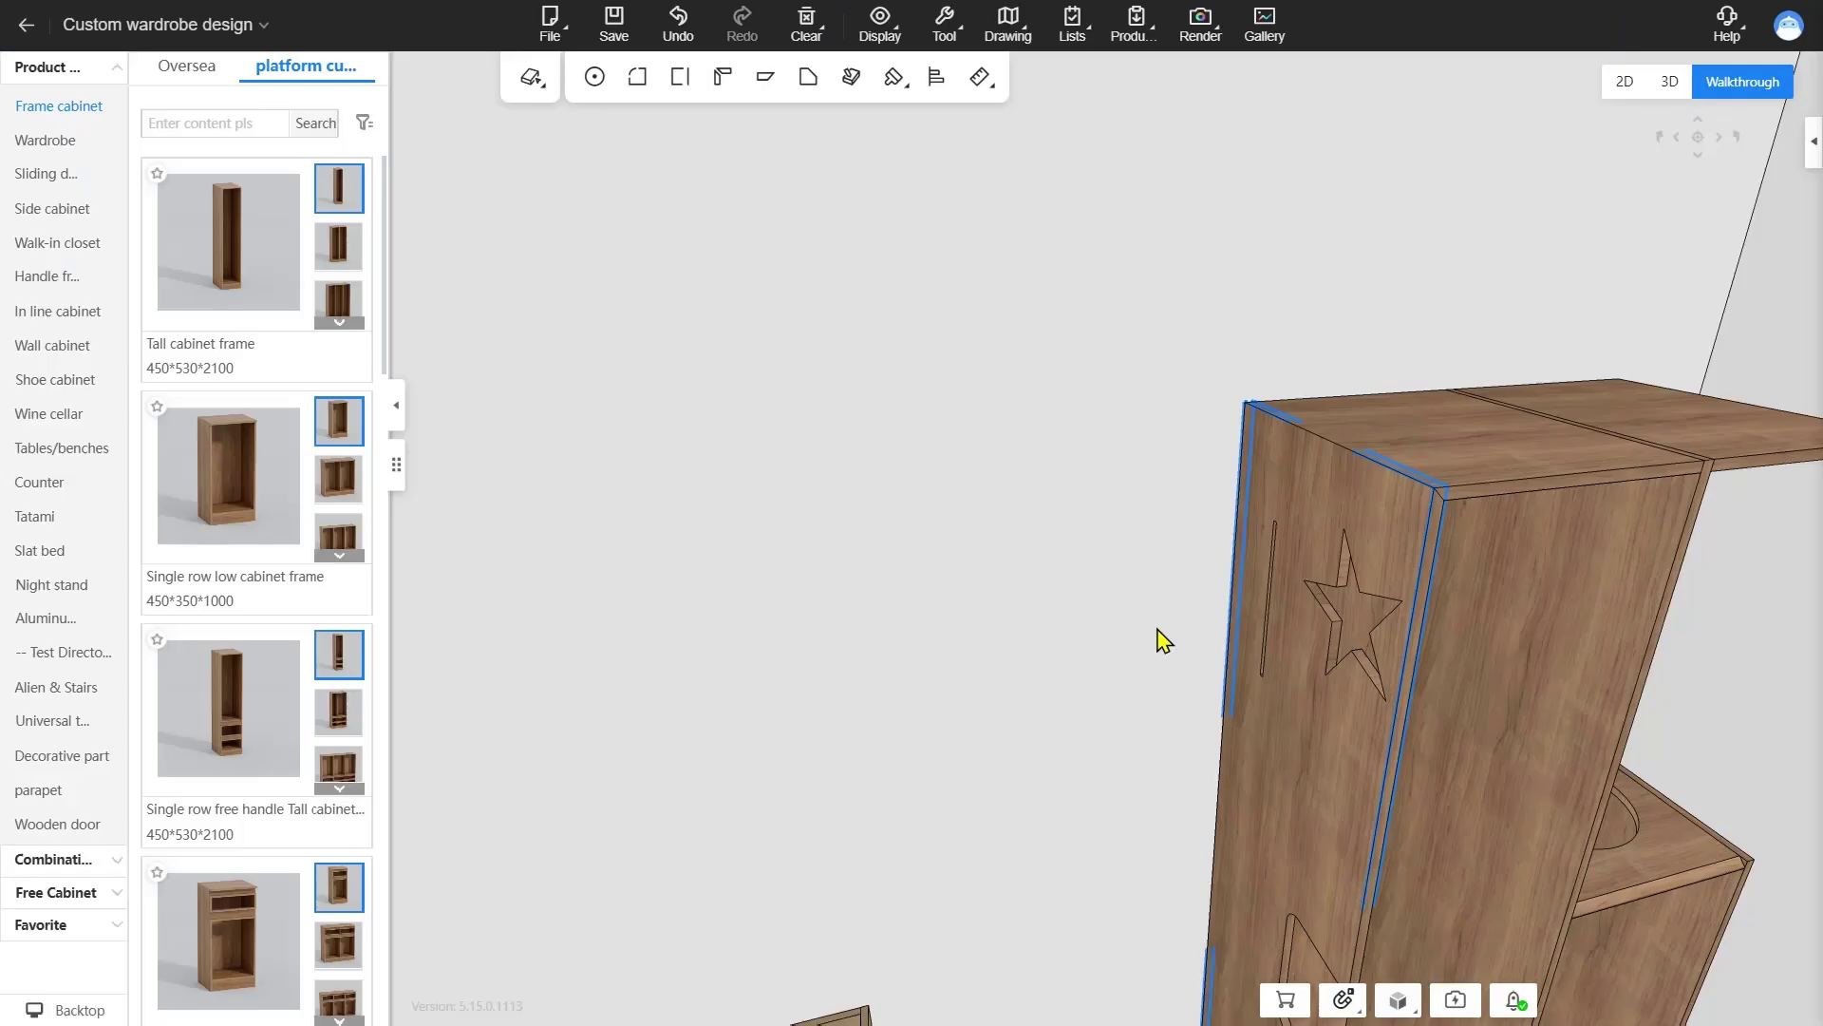
{"action": "right_click_drag", "start_coordinate": [1219, 693], "coordinate": [1197, 591]}
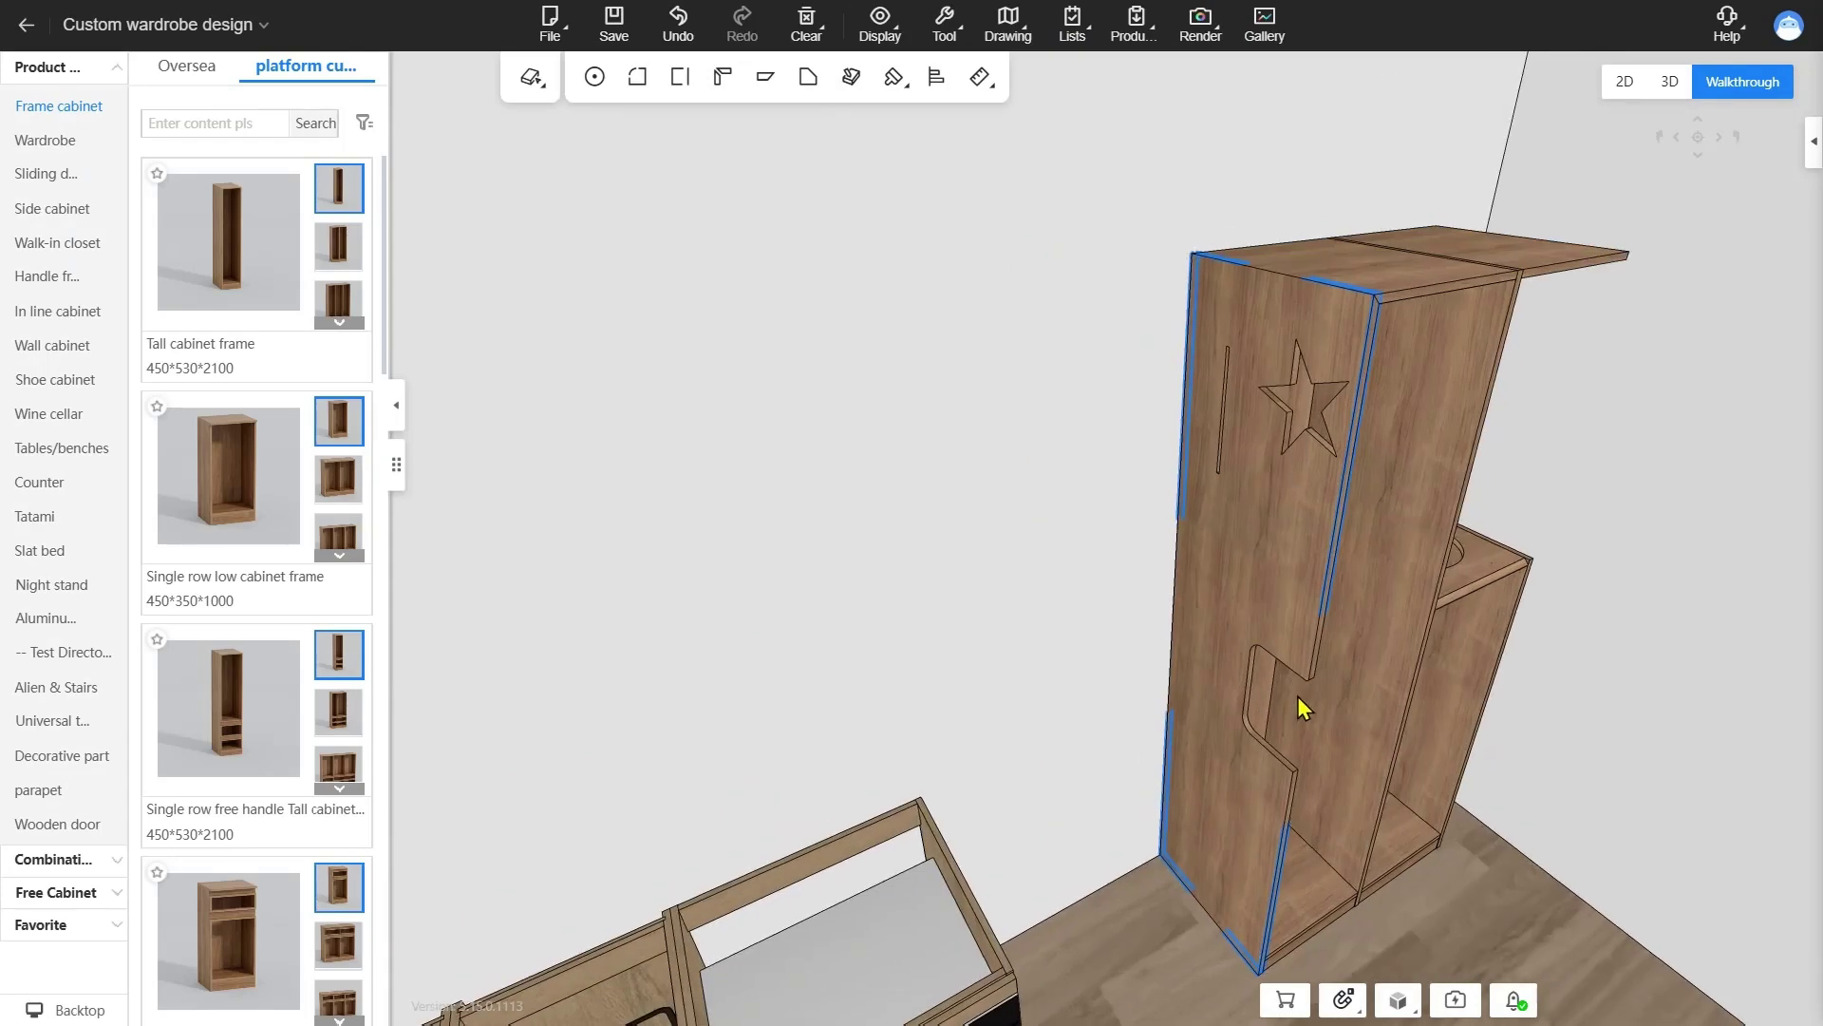
{"action": "right_click_drag", "start_coordinate": [1298, 697], "coordinate": [984, 688]}
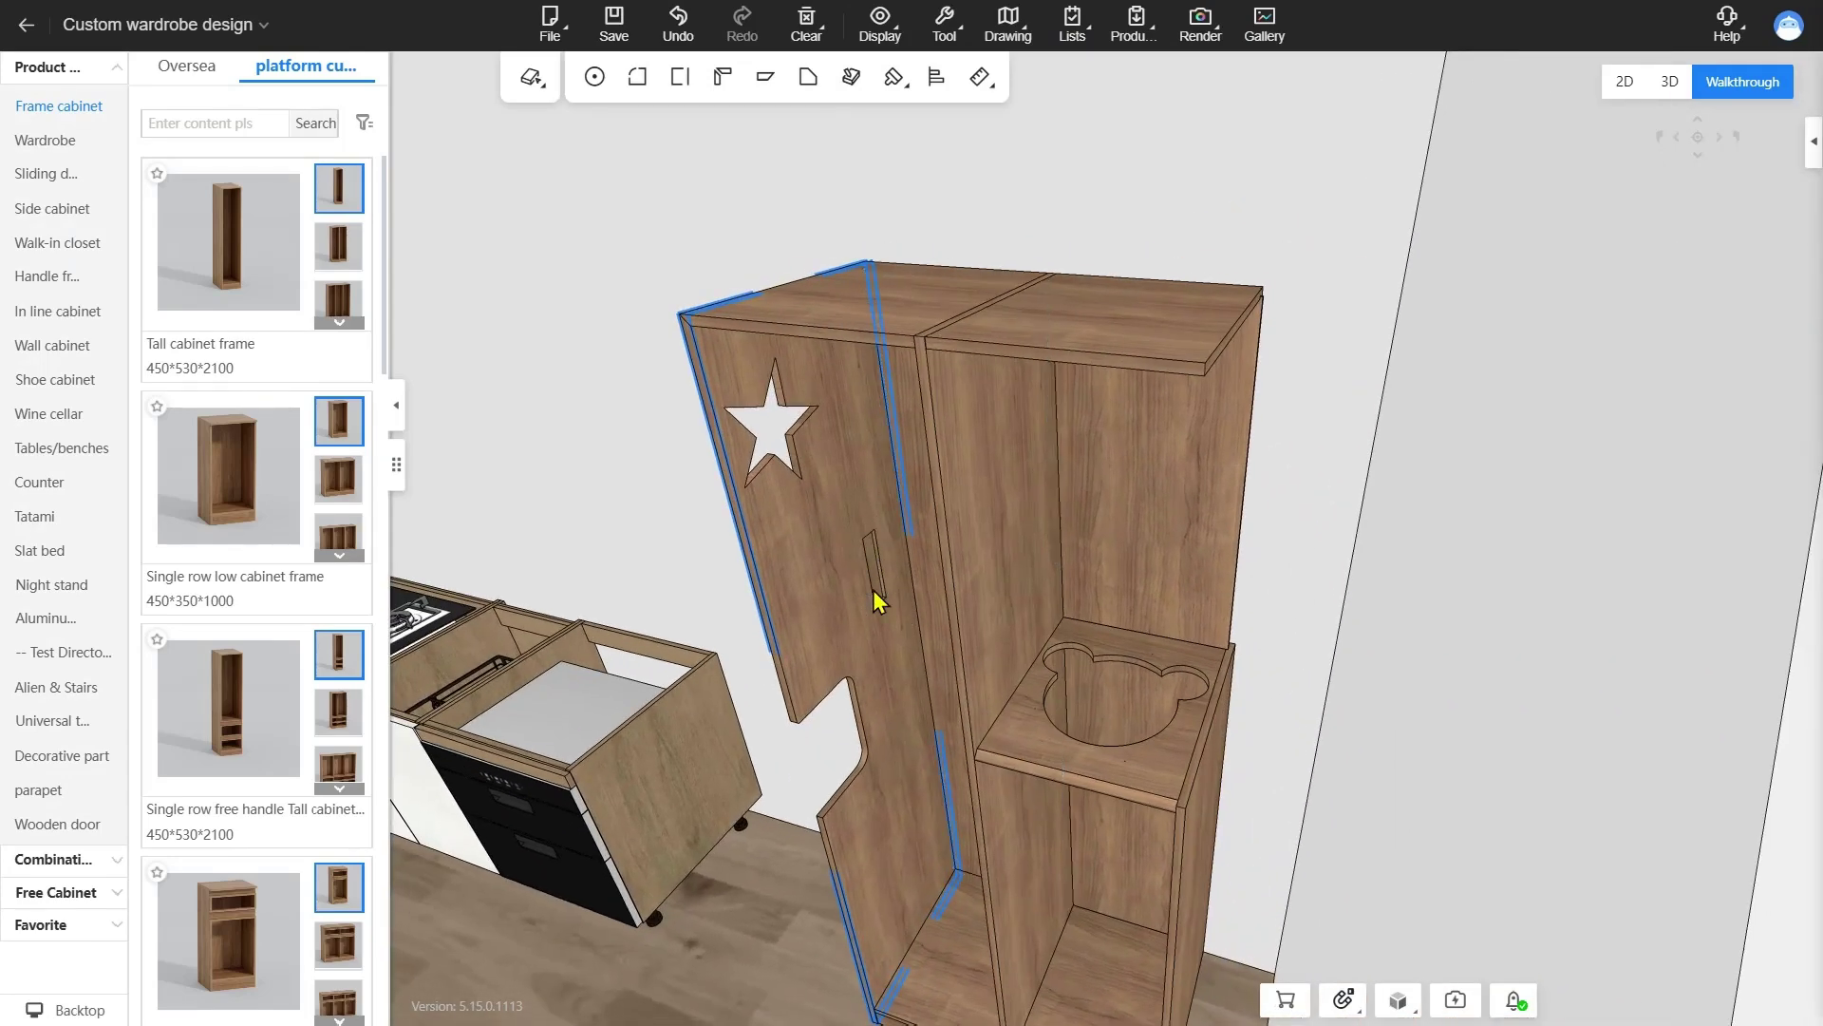
{"action": "right_click_drag", "start_coordinate": [875, 600], "coordinate": [1343, 561]}
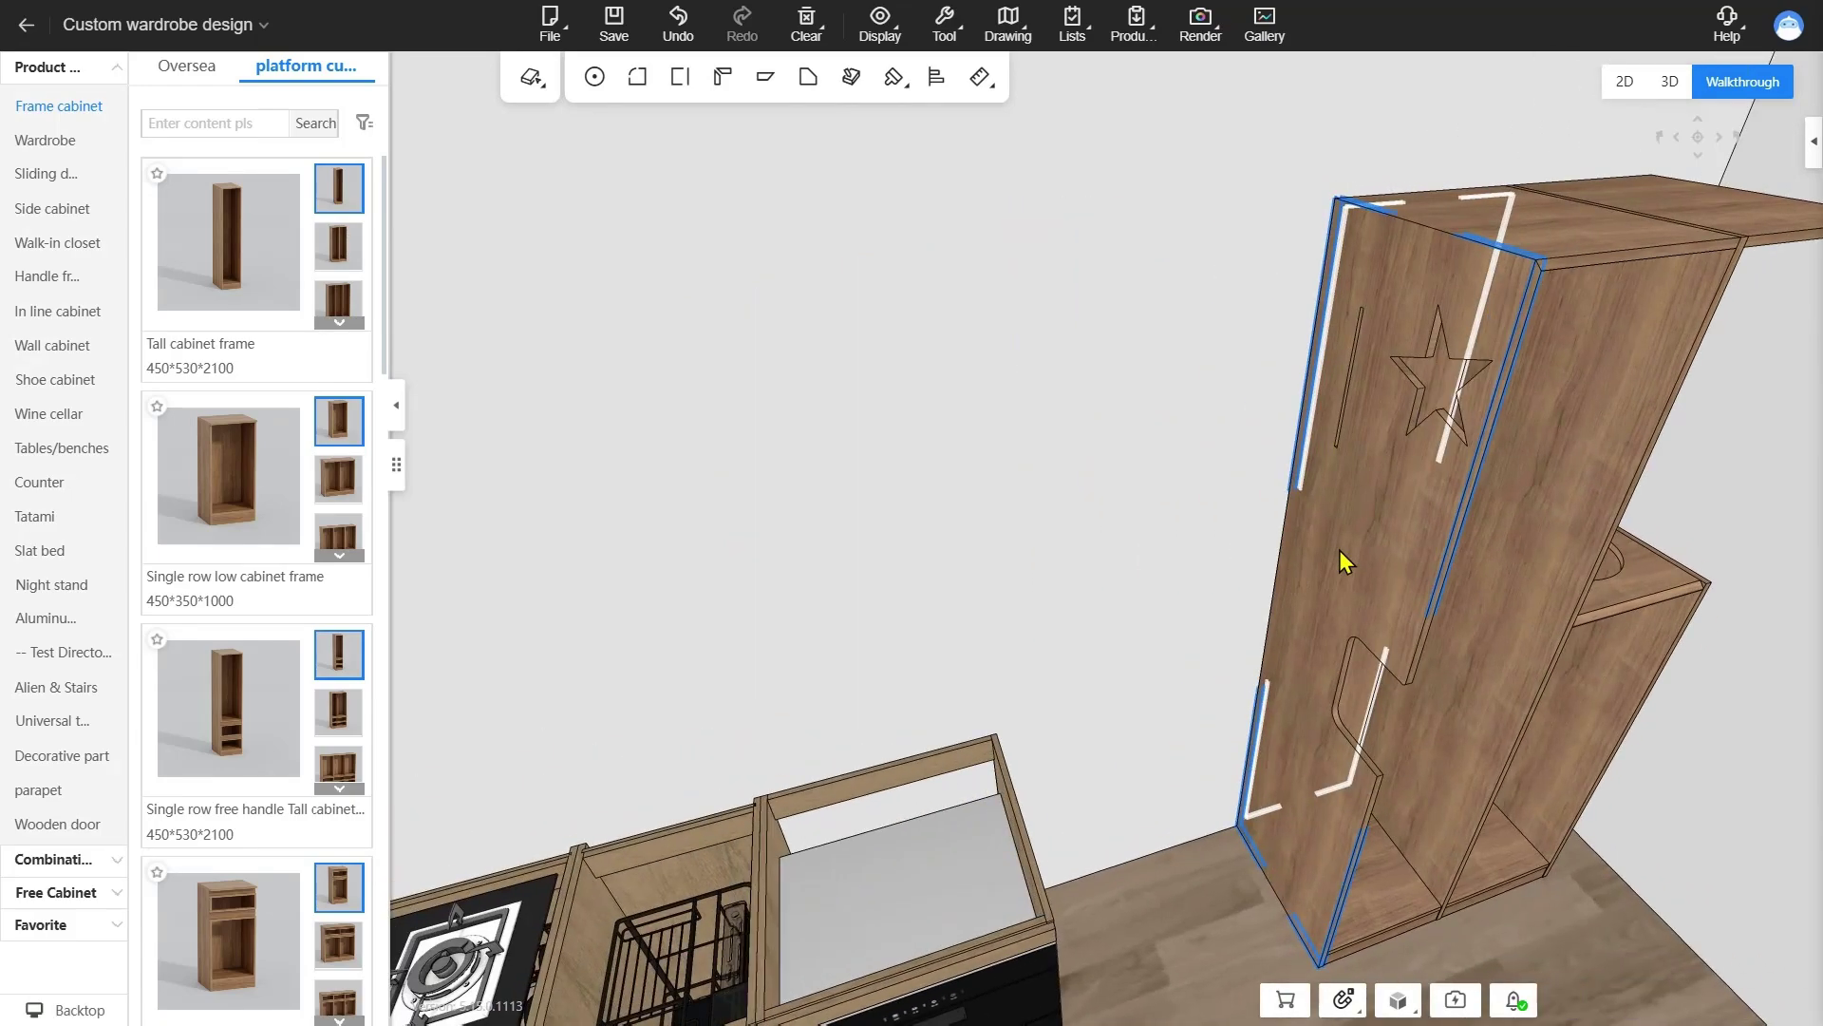
- Copy the side panel's inner and outer contour onto the wardrobe's middle partition with the format painter
{"action": "left_click", "coordinate": [1355, 611]}
{"action": "right_click_drag", "start_coordinate": [1194, 555], "coordinate": [993, 233]}
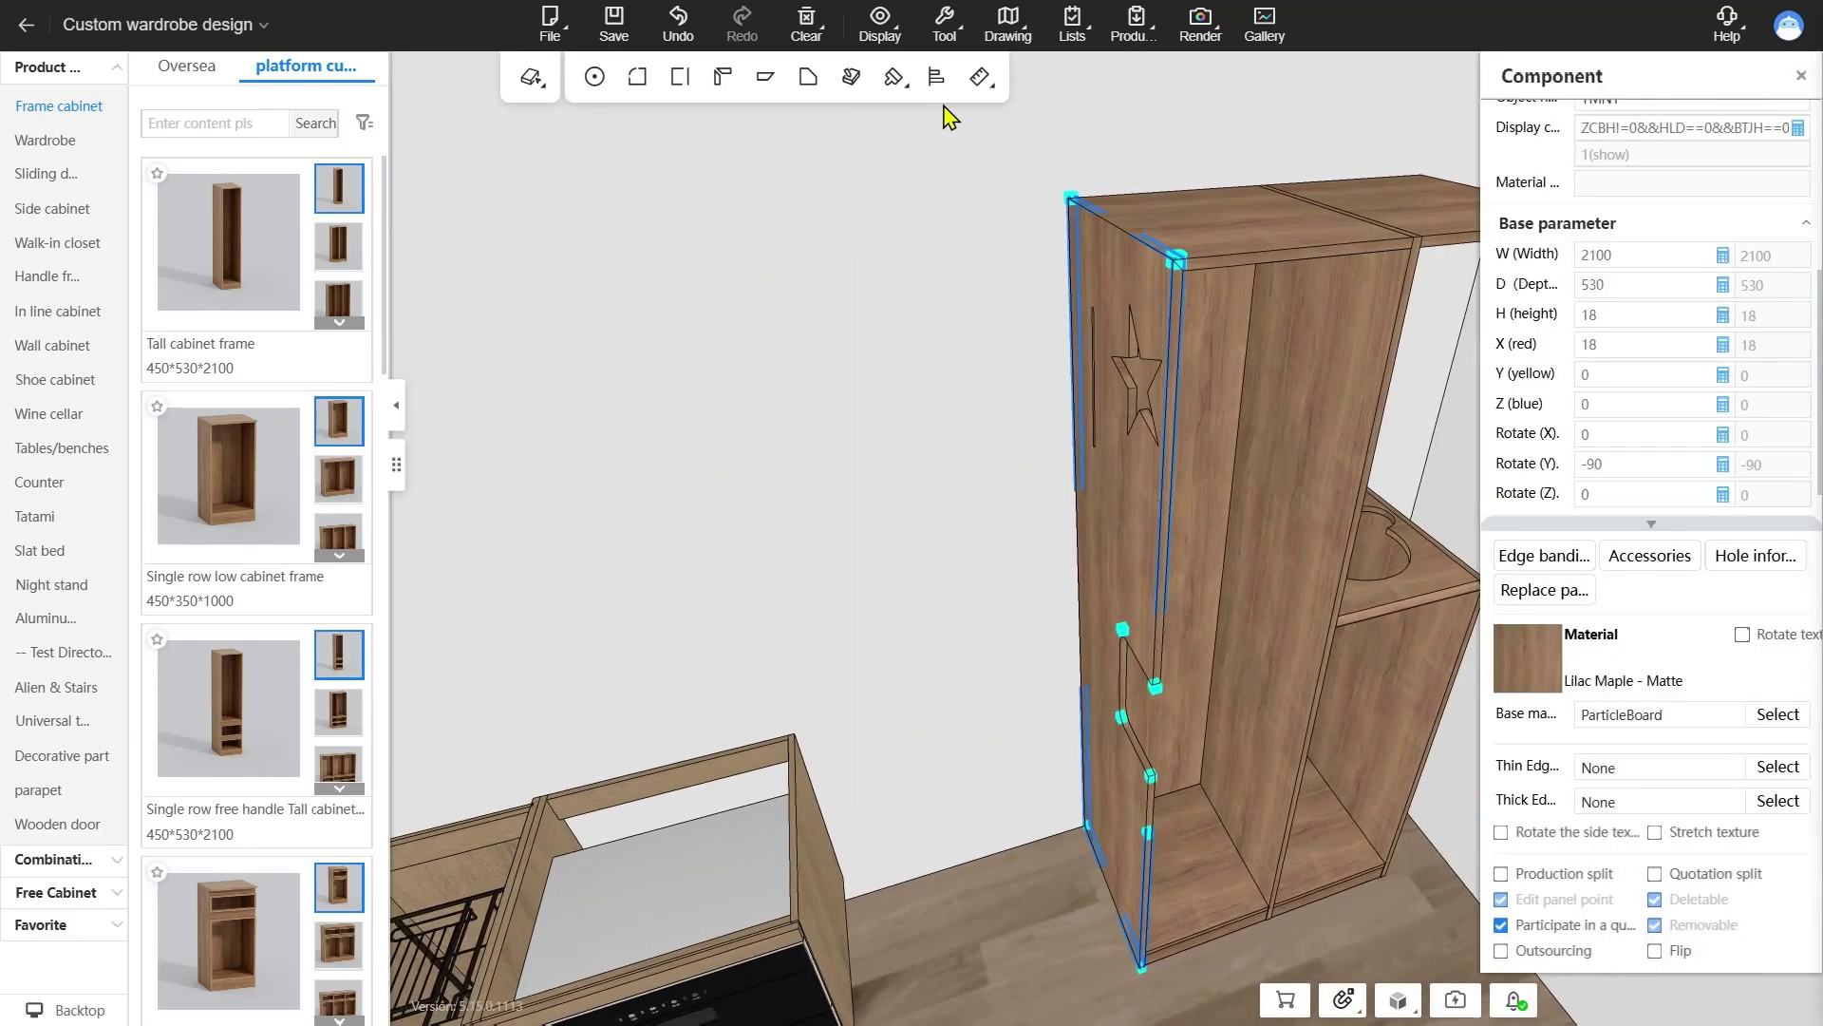
{"action": "left_click", "coordinate": [894, 76]}
{"action": "left_click", "coordinate": [945, 164]}
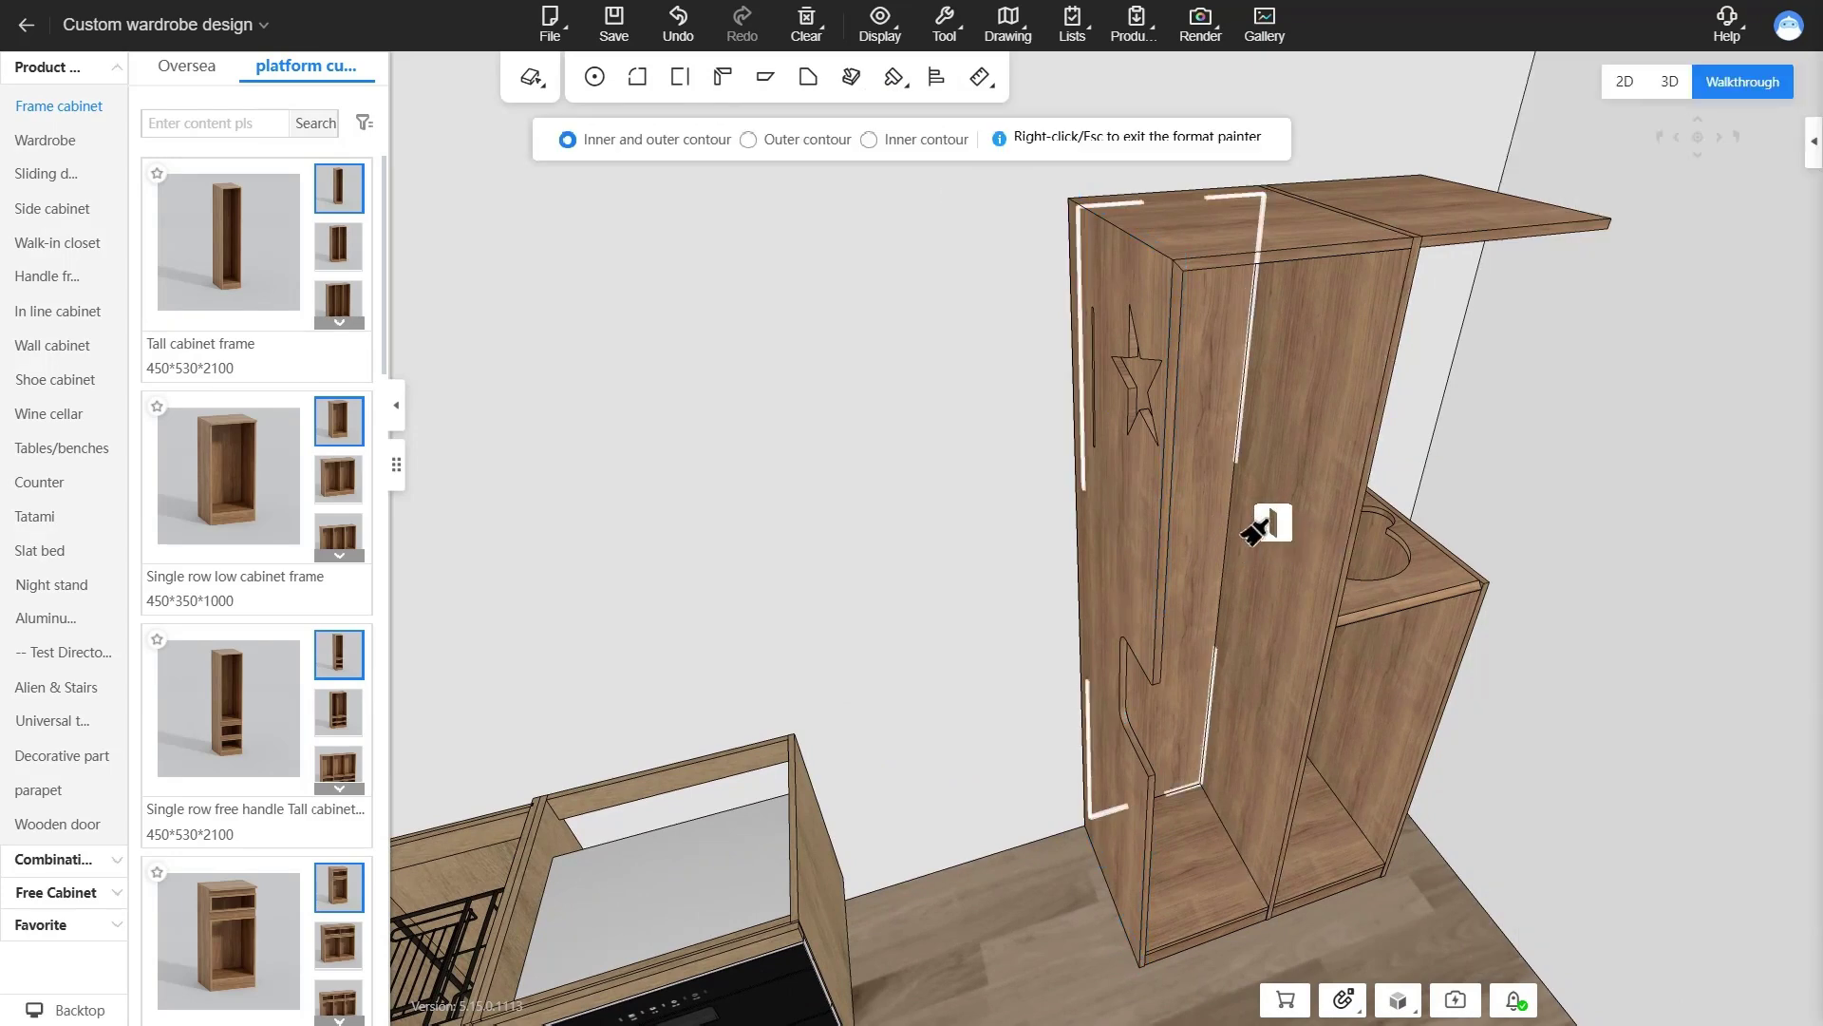
{"action": "left_click", "coordinate": [1278, 532]}
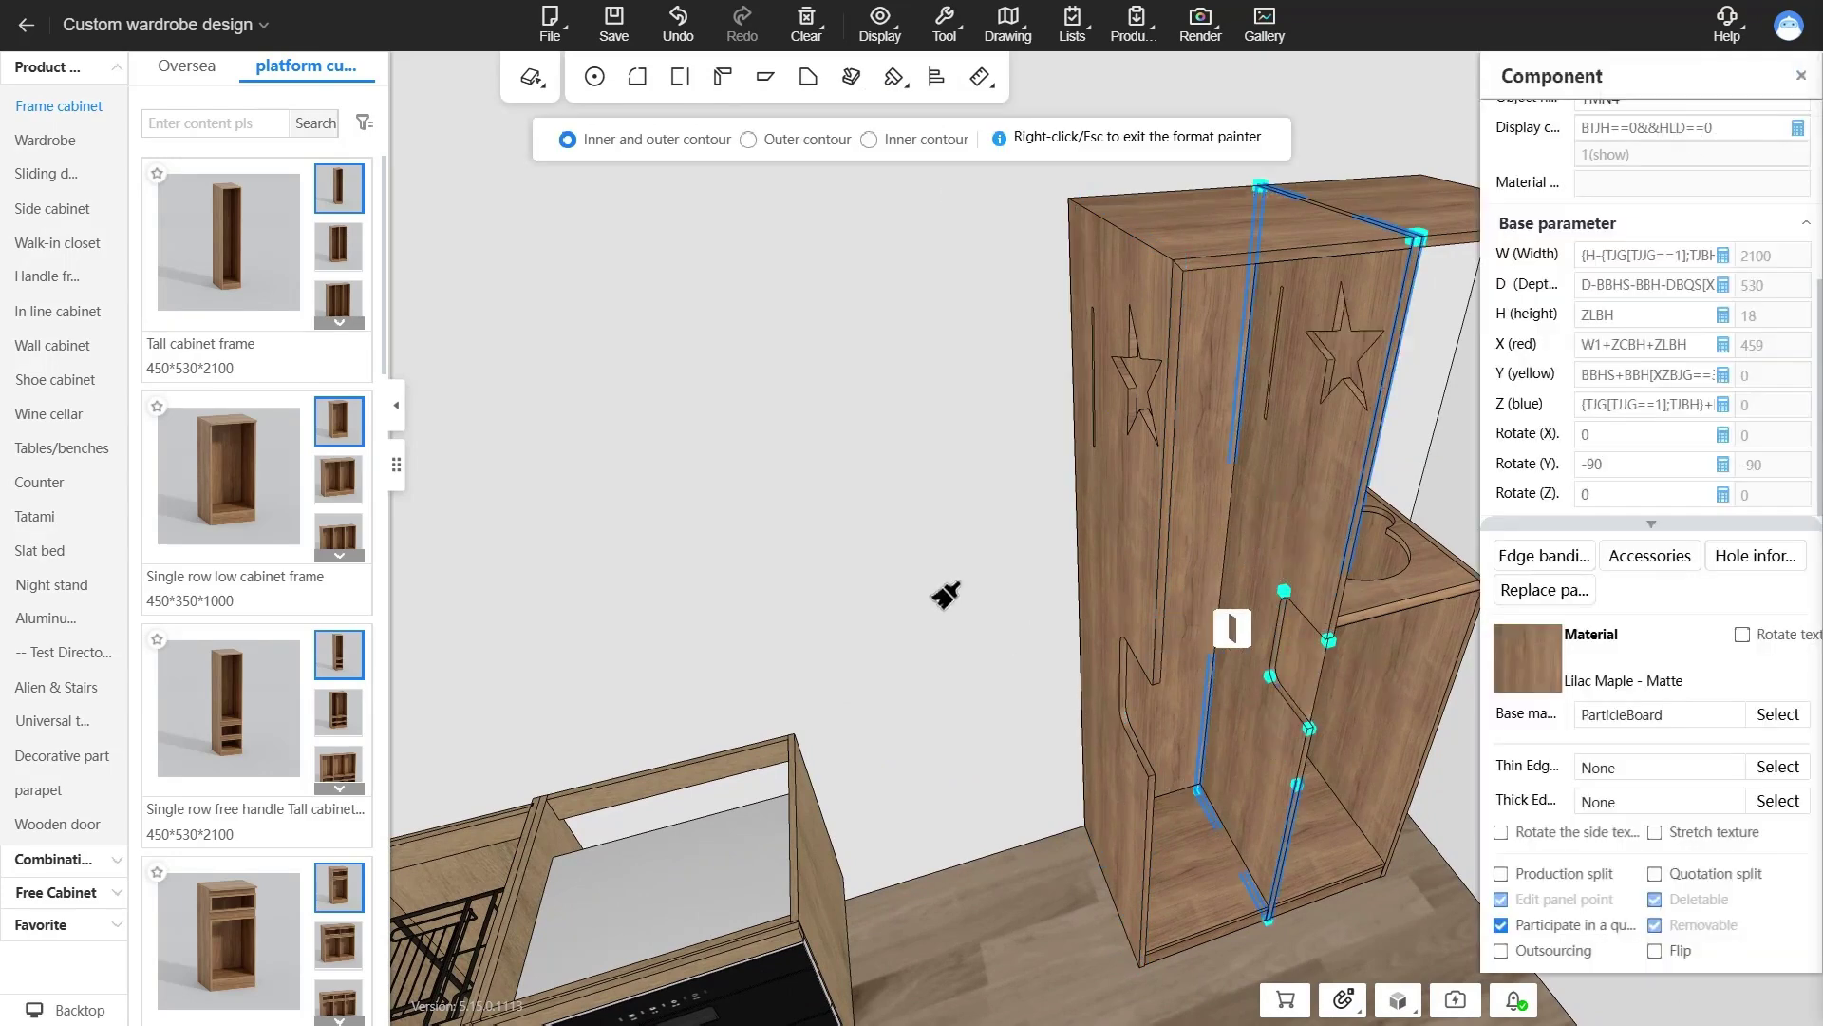
{"action": "right_click", "coordinate": [919, 490]}
- Open the chamfer settings for the notch's upper outer corner on the middle partition
{"action": "right_click_drag", "start_coordinate": [954, 622], "coordinate": [1131, 503]}
{"action": "left_click", "coordinate": [1132, 508]}
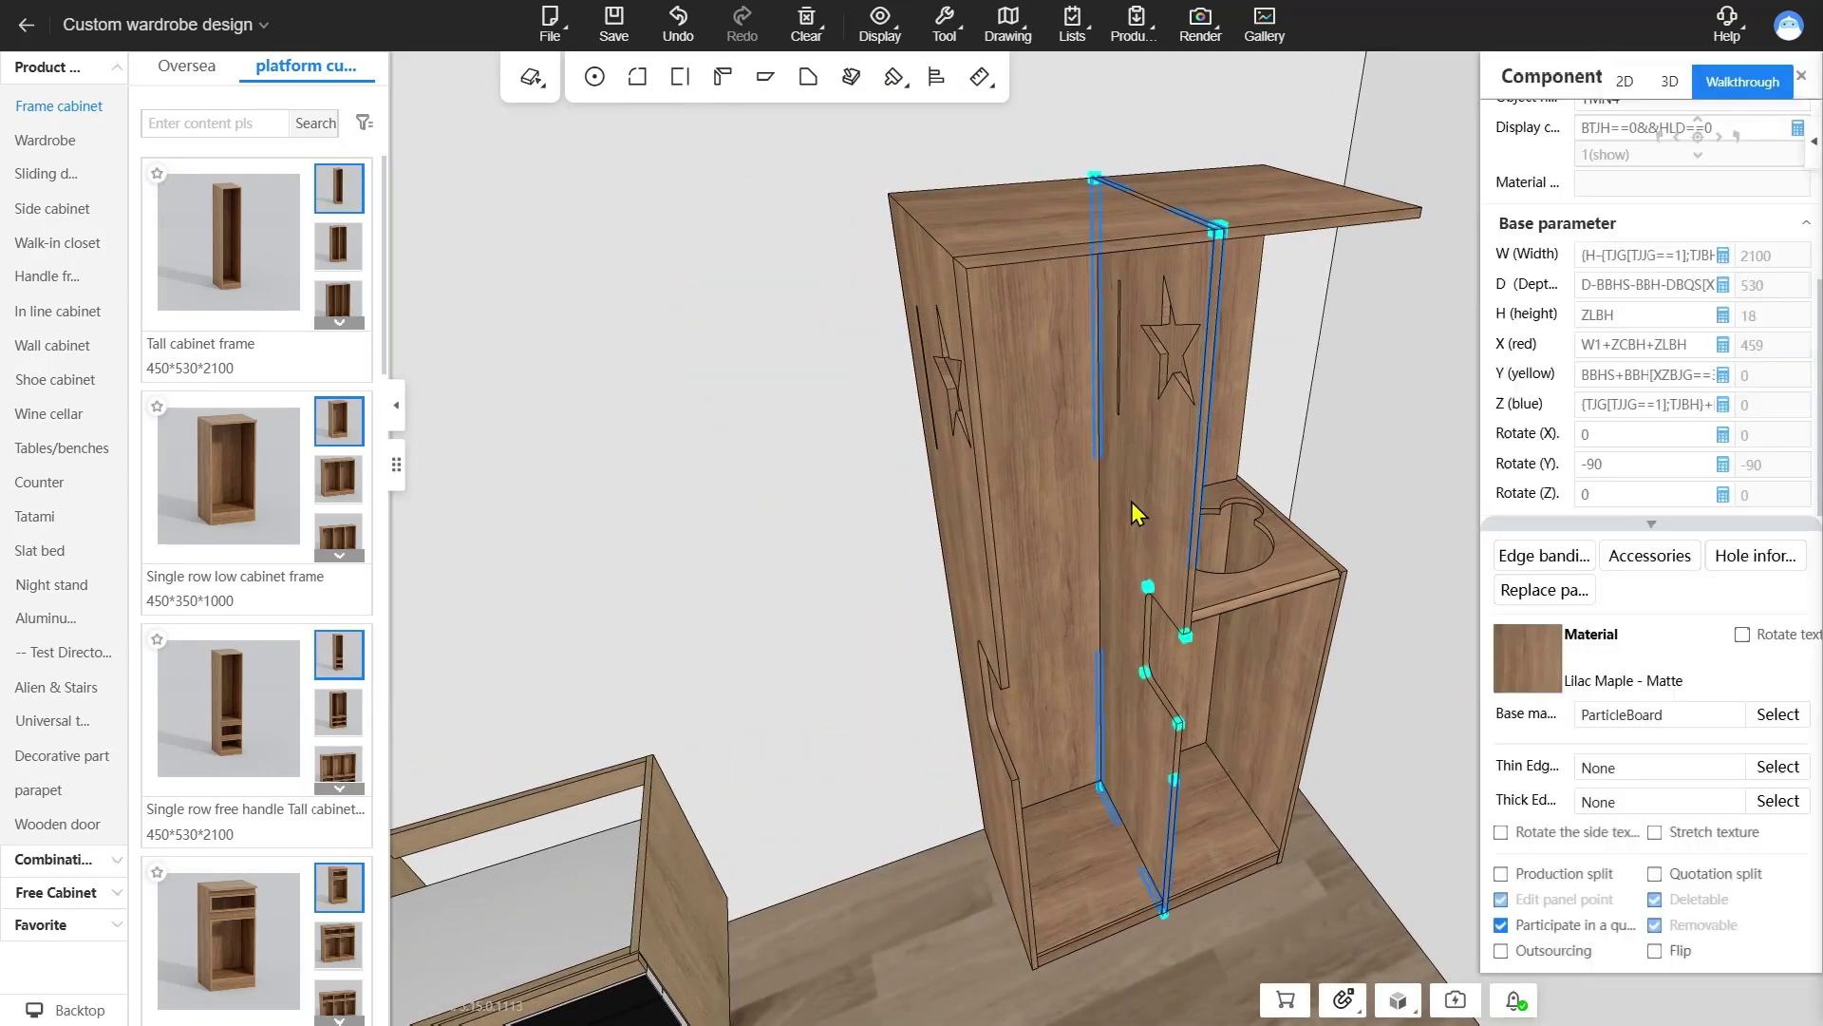
{"action": "left_click", "coordinate": [1187, 636]}
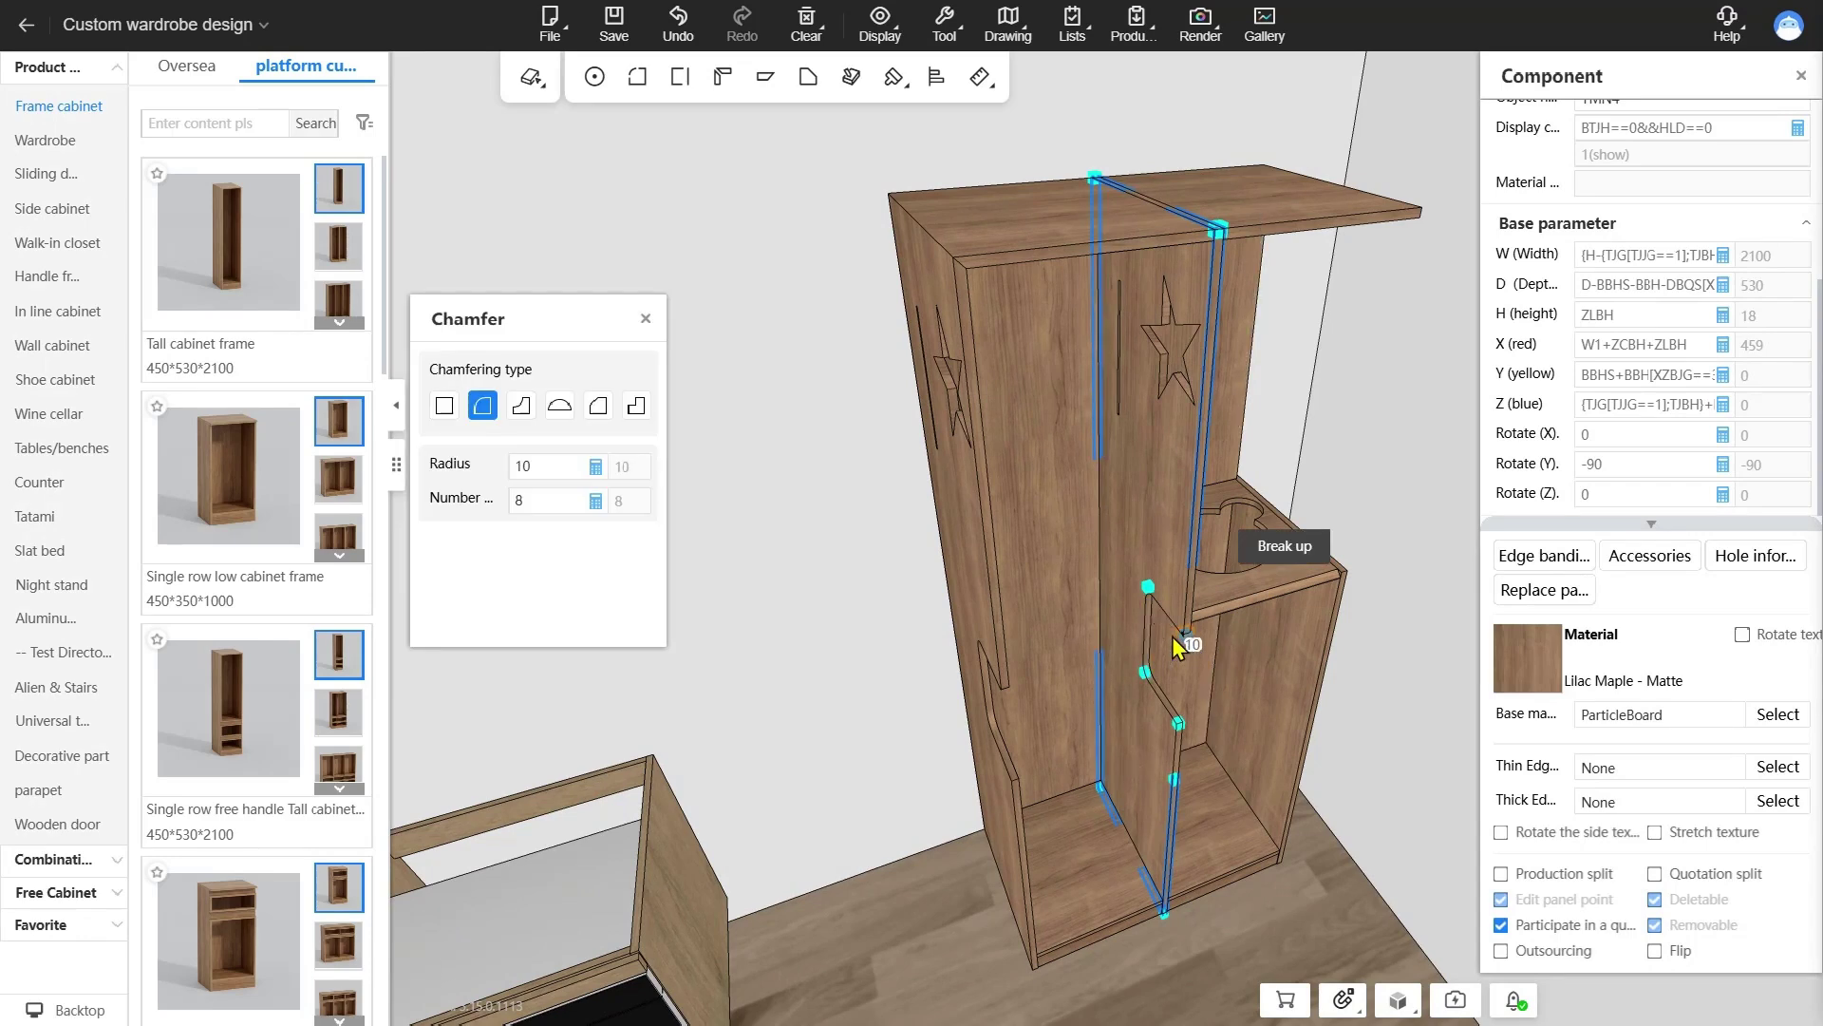
{"action": "left_click_drag", "start_coordinate": [564, 323], "coordinate": [676, 306]}
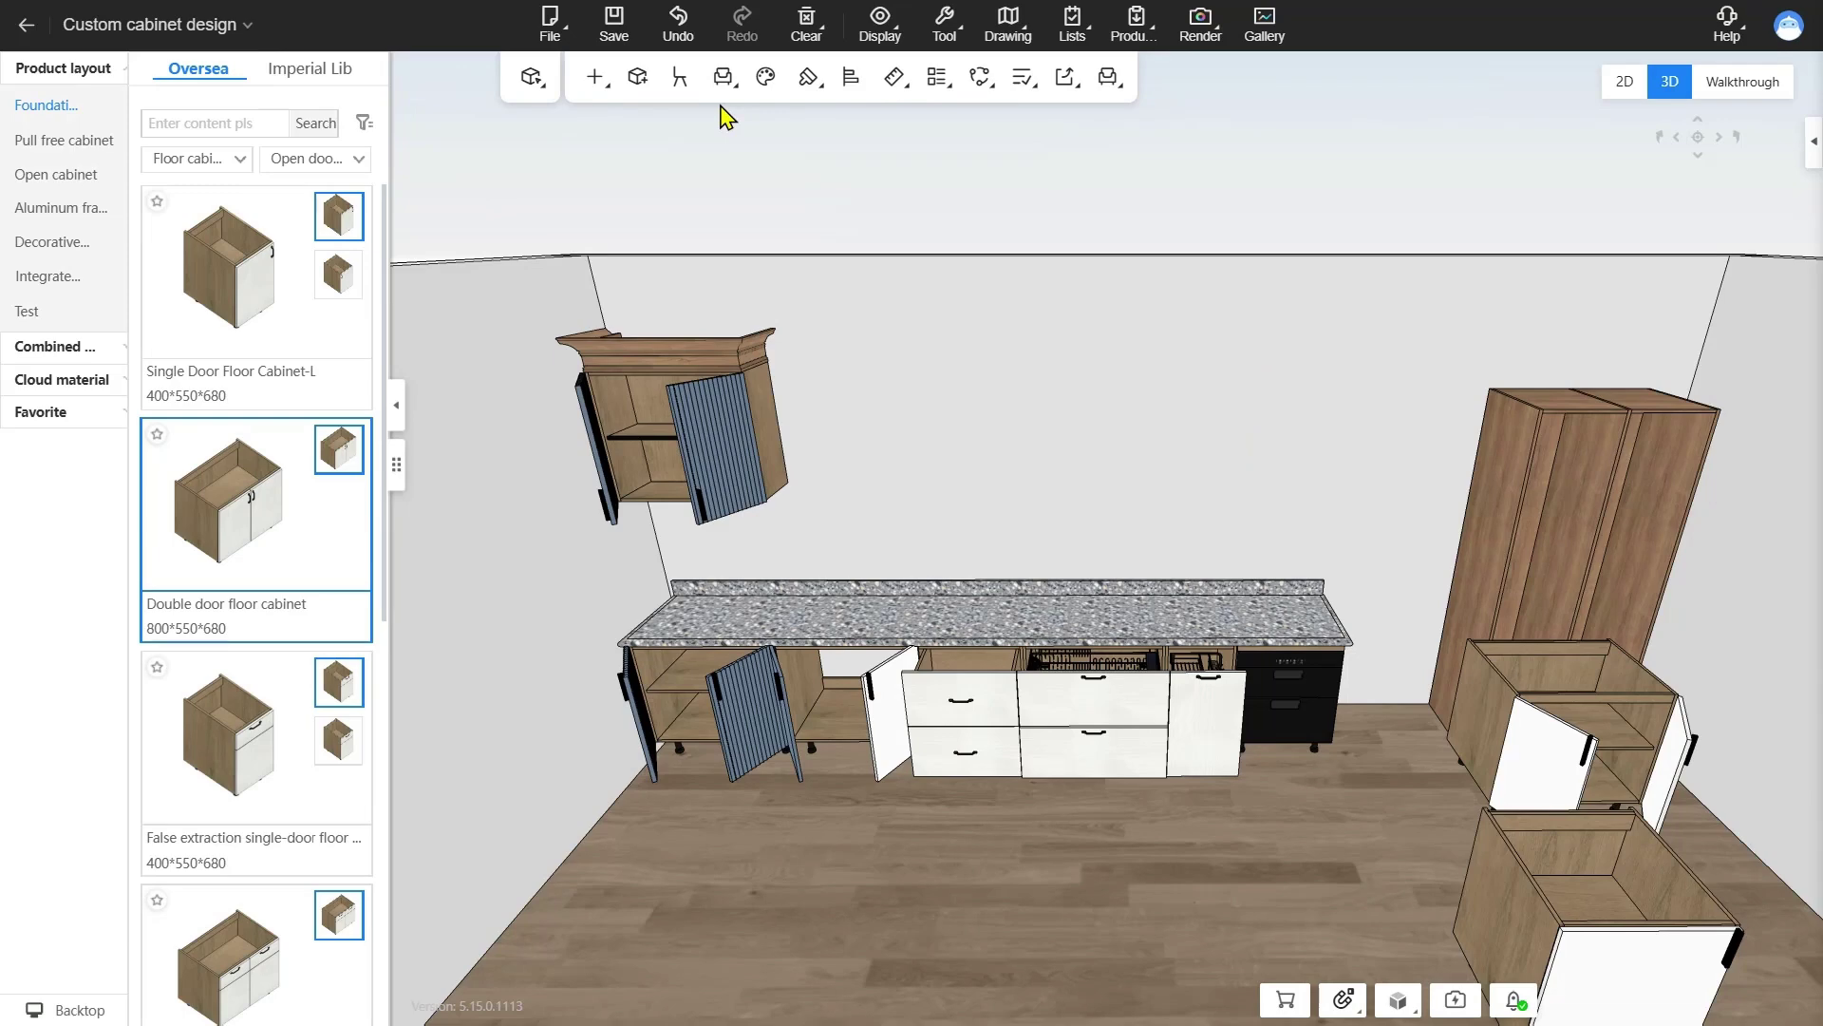
- Change the hanging cabinet's carcass material to muwen60 from the anna material folder of the Common Material Library
{"action": "right_click", "coordinate": [777, 461]}
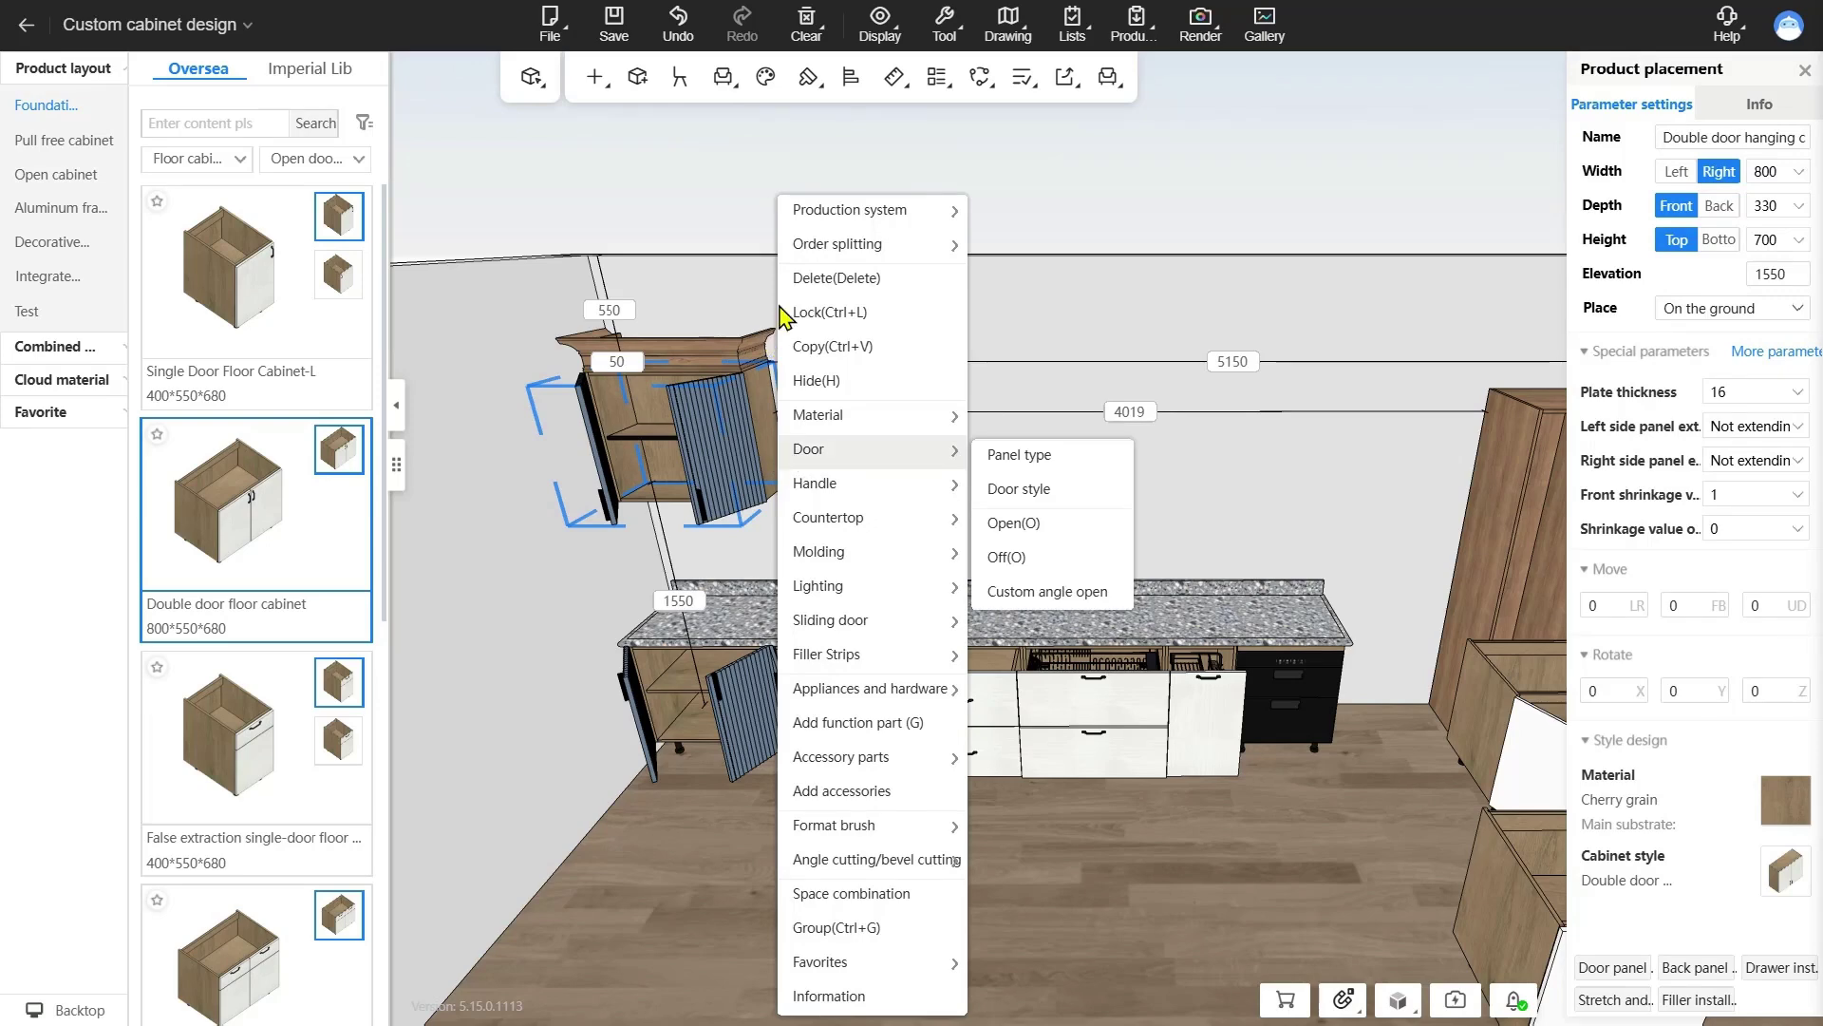
{"action": "mouse_move", "coordinate": [876, 253]}
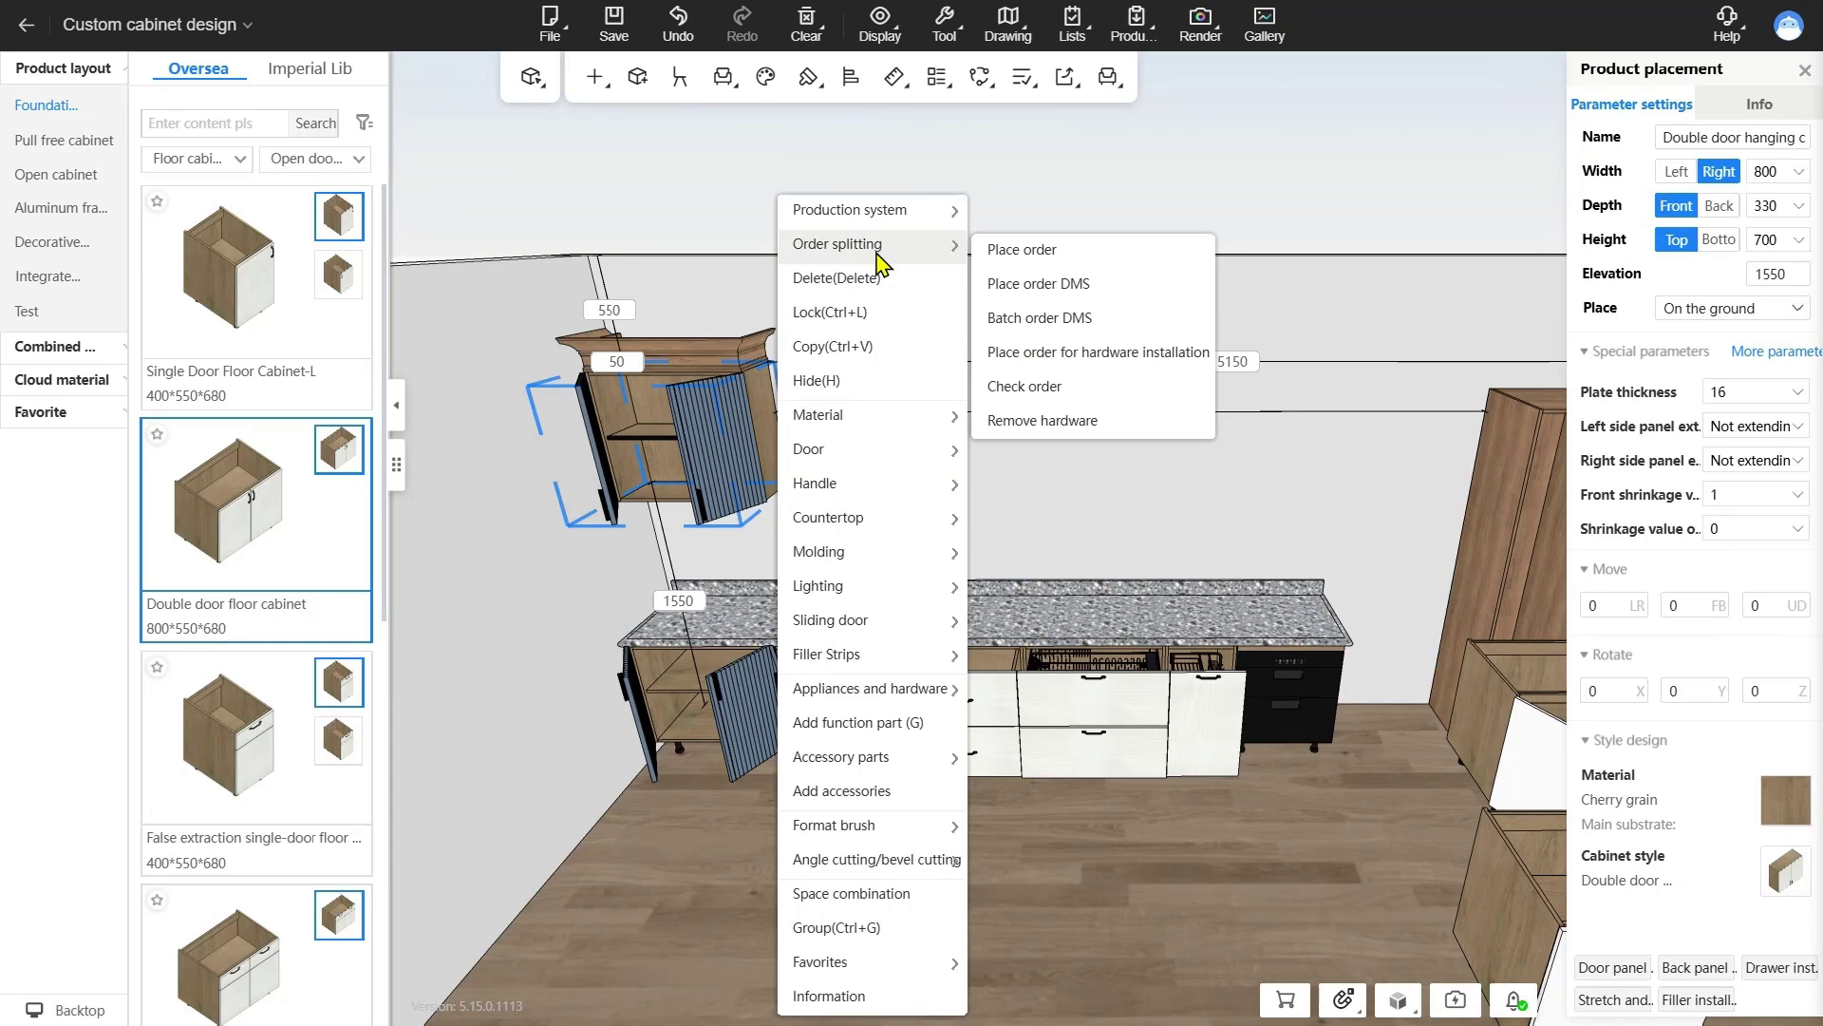
{"action": "mouse_move", "coordinate": [888, 427]}
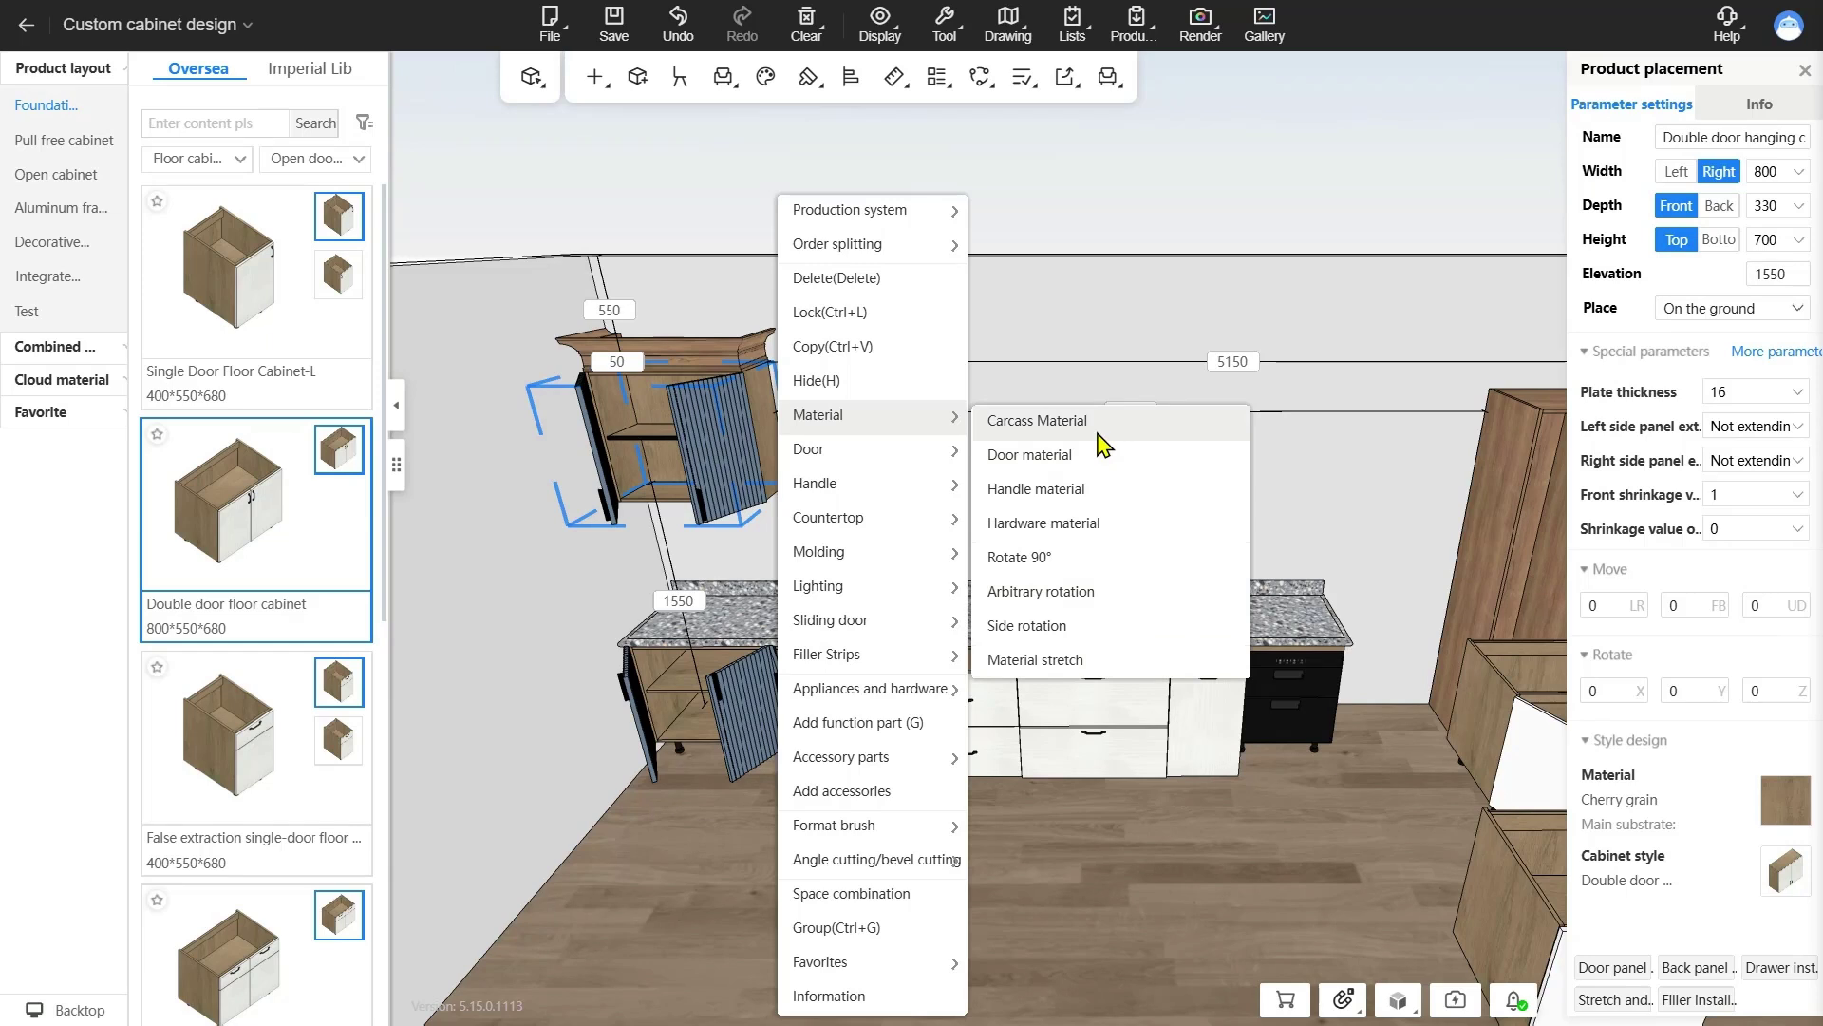
{"action": "left_click", "coordinate": [1101, 444]}
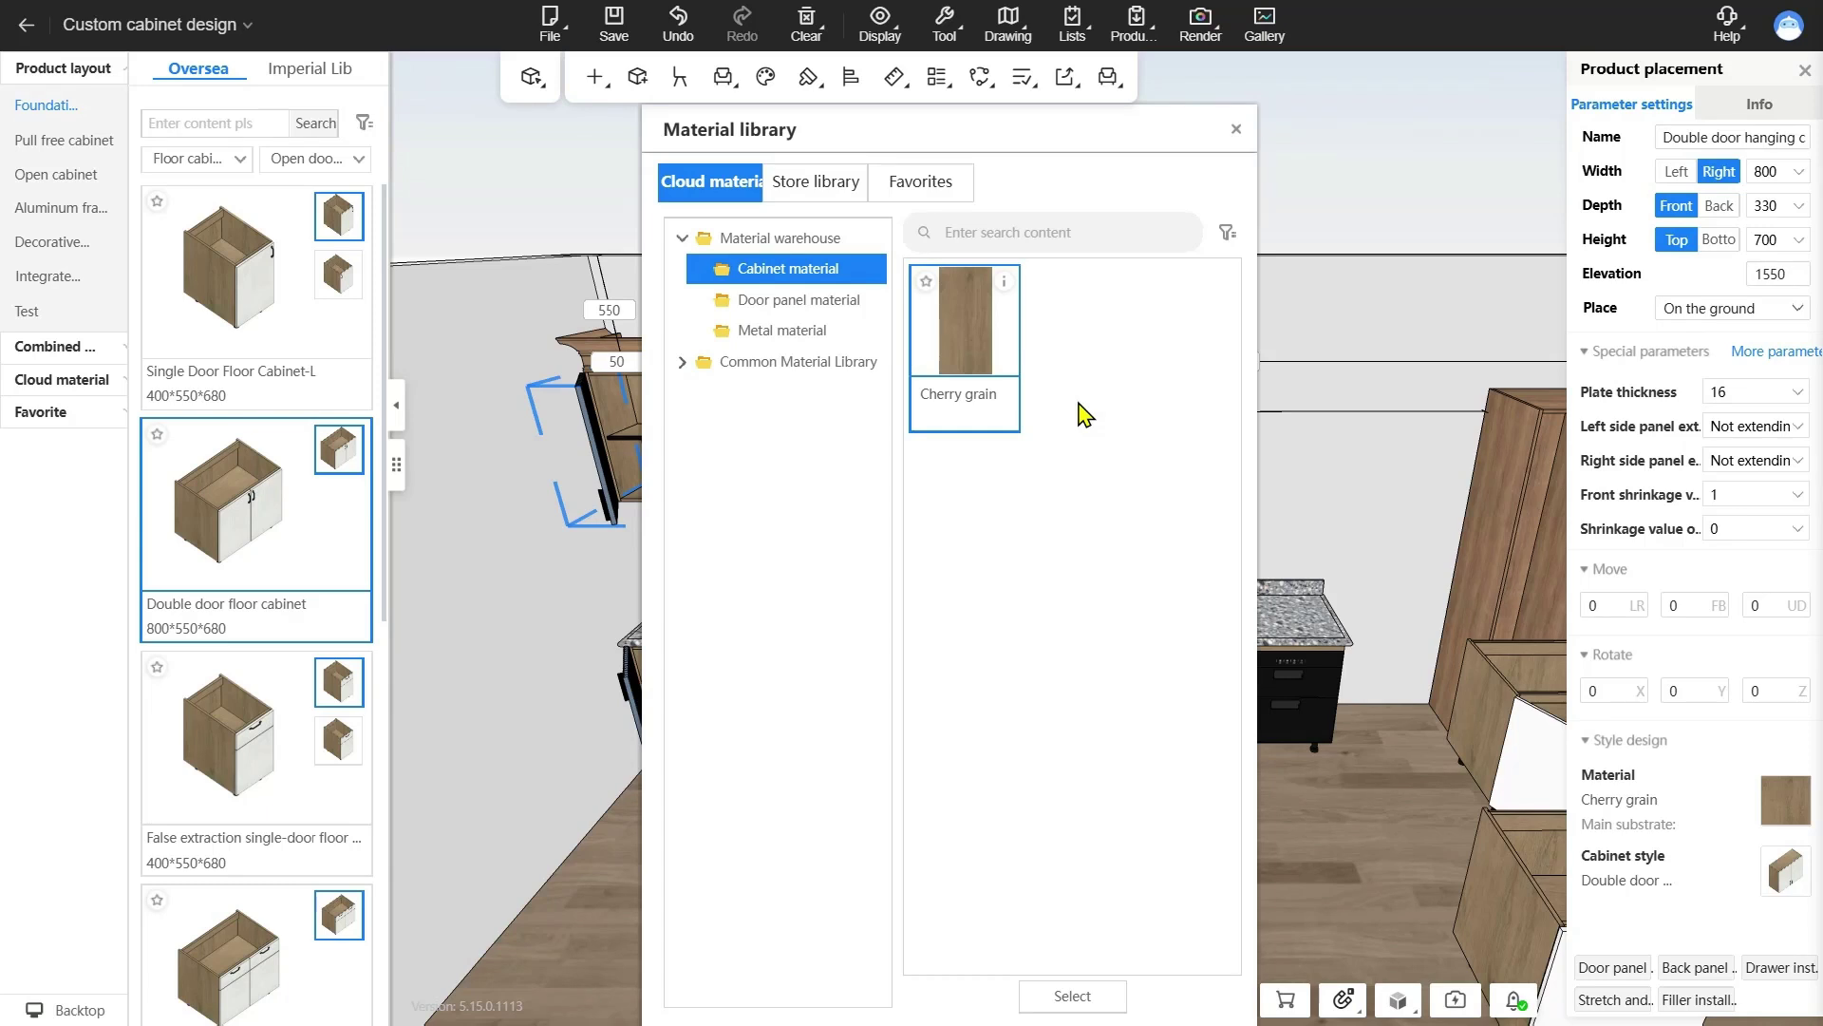
{"action": "left_click", "coordinate": [797, 362]}
{"action": "left_click", "coordinate": [780, 424]}
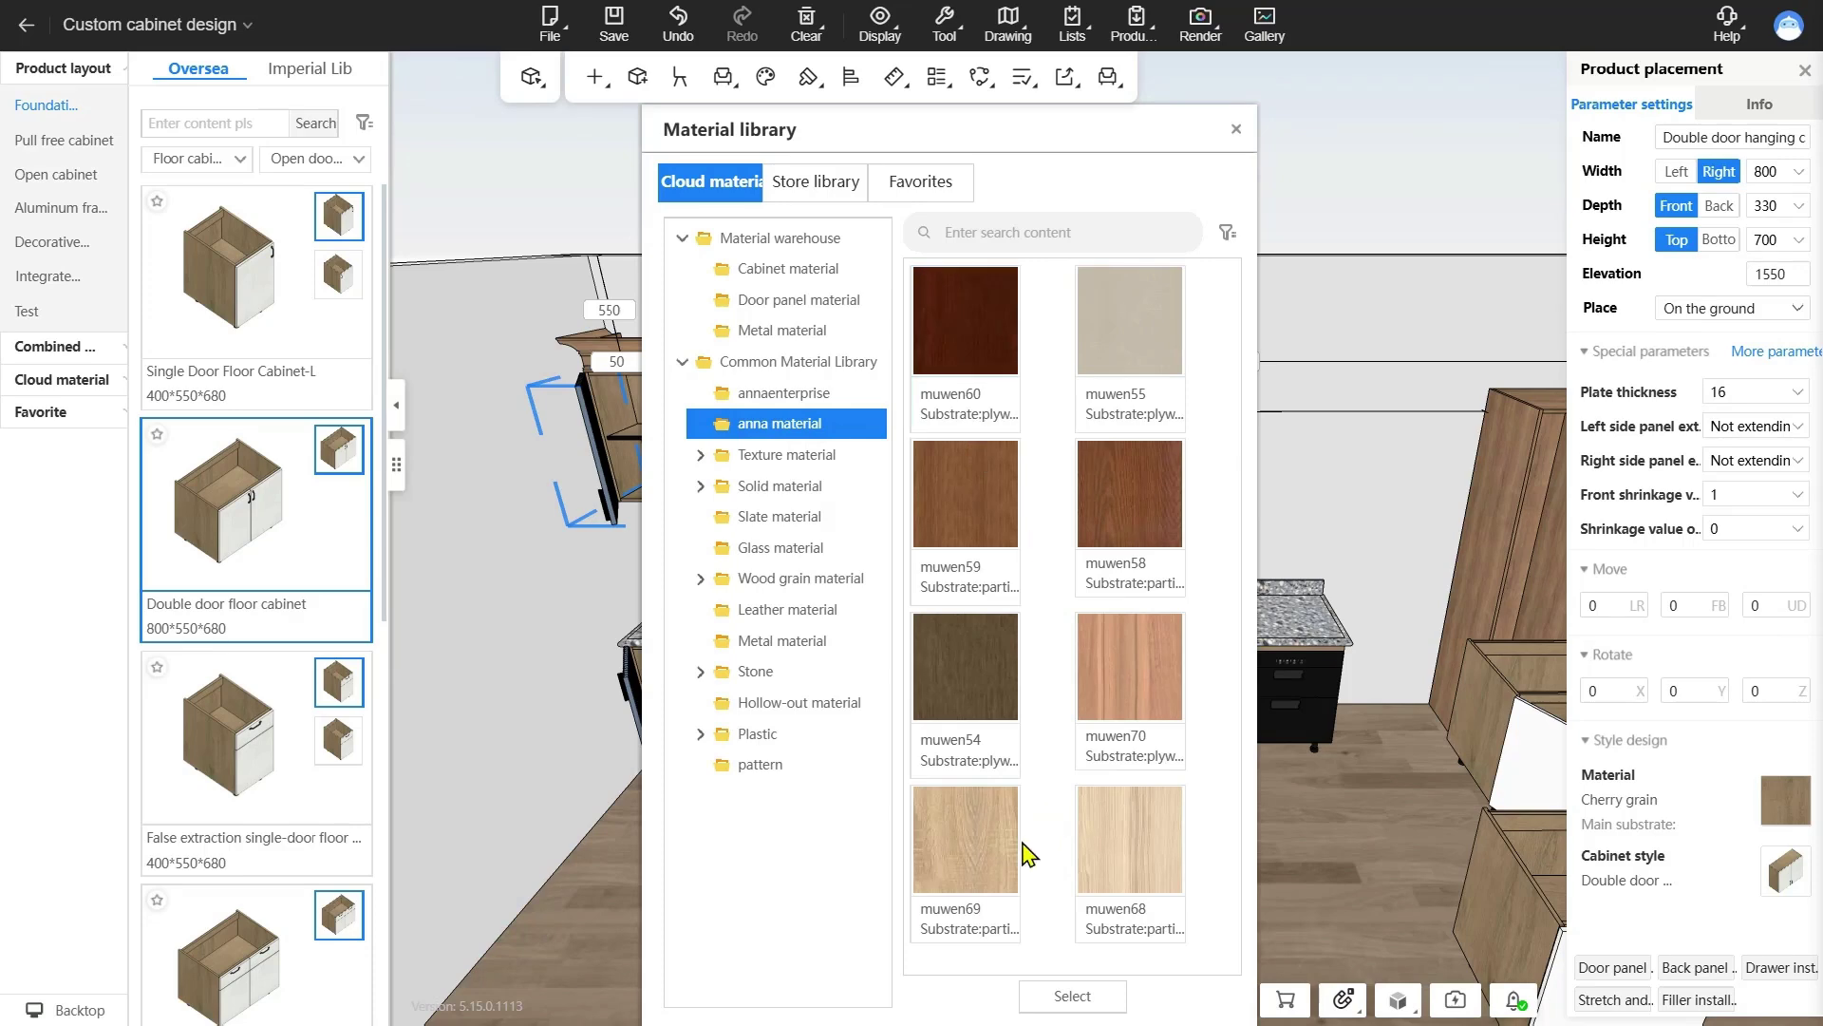
{"action": "left_click", "coordinate": [1070, 996]}
{"action": "right_click", "coordinate": [769, 418]}
{"action": "mouse_move", "coordinate": [824, 418]}
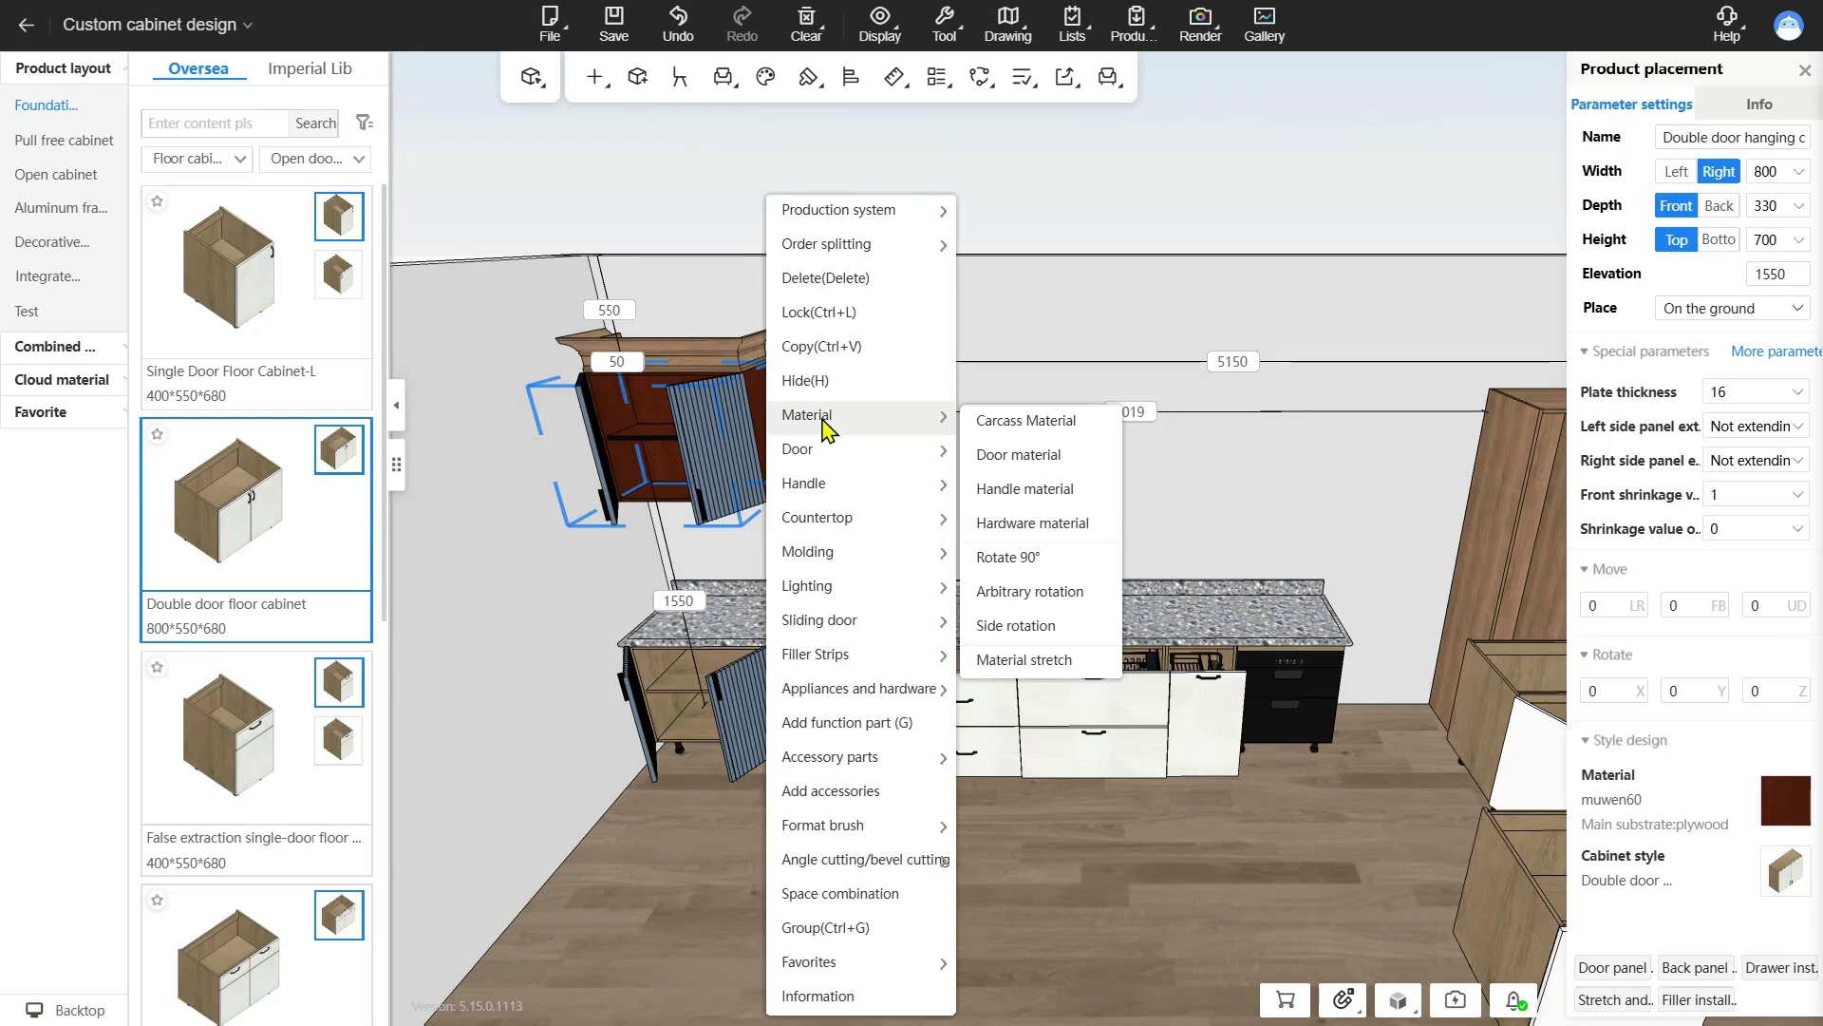
{"action": "mouse_move", "coordinate": [825, 452]}
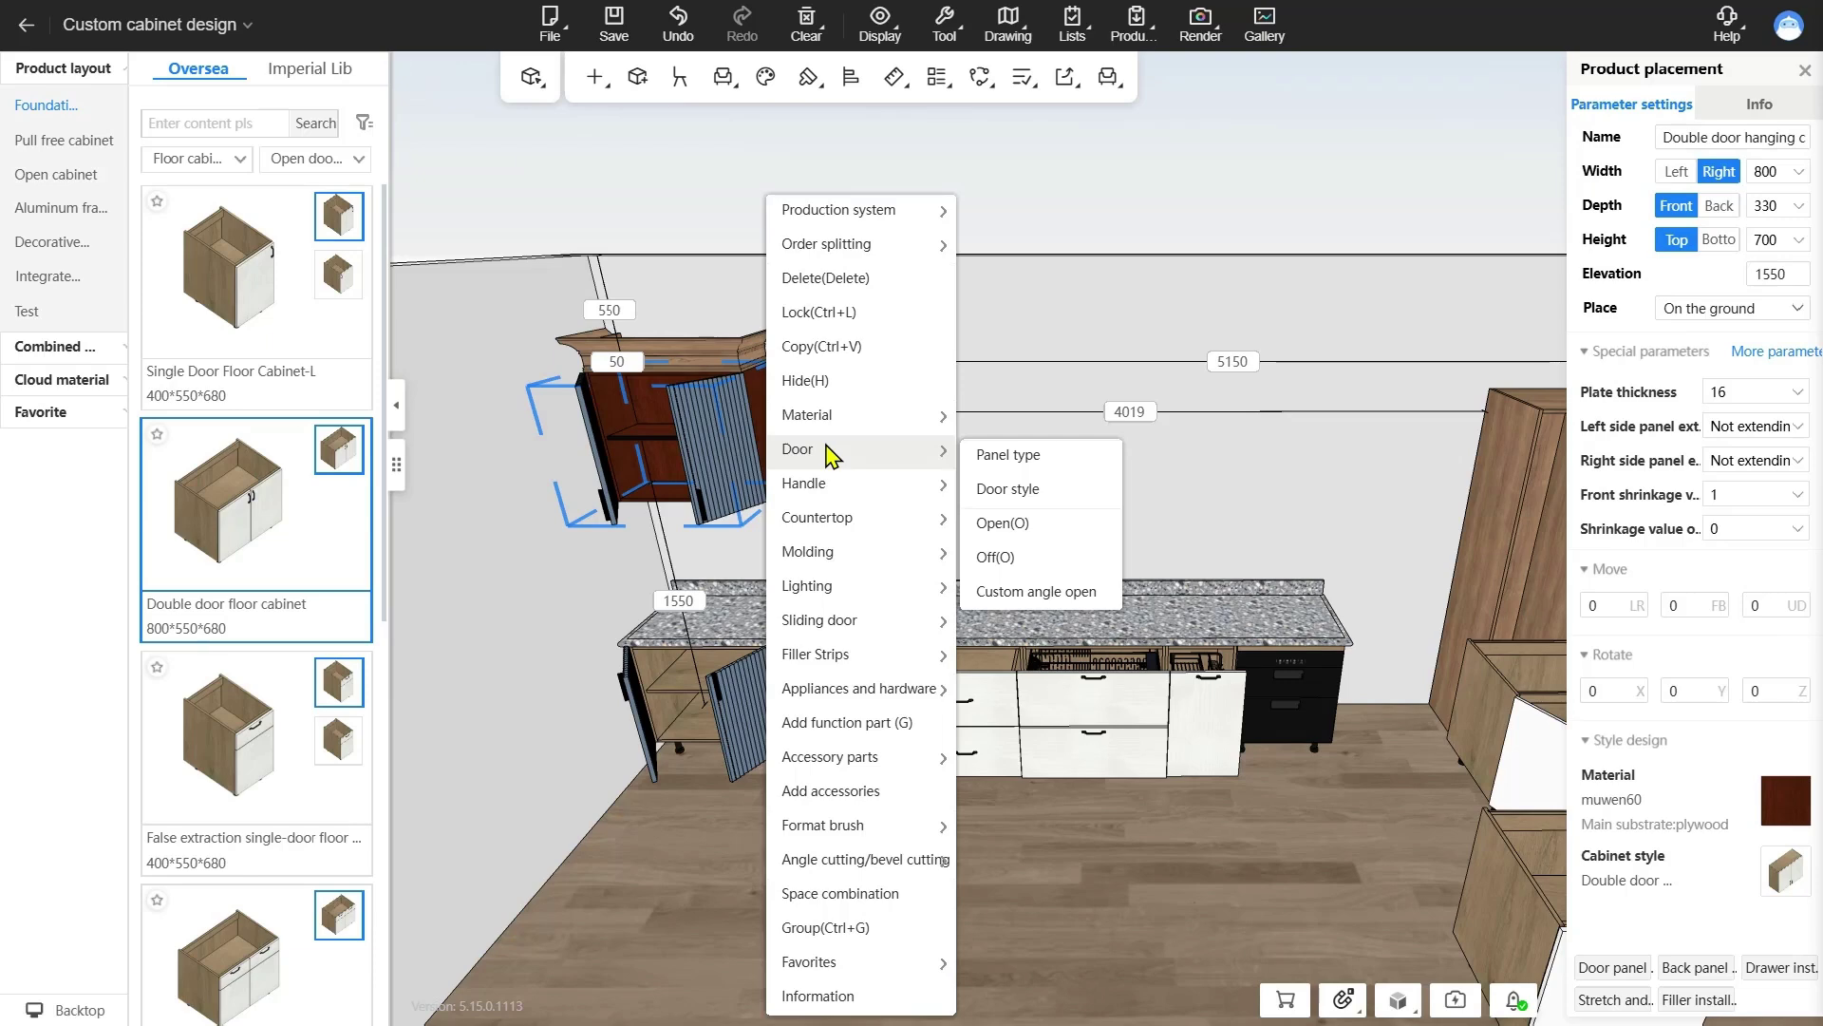
{"action": "right_click", "coordinate": [969, 385]}
{"action": "mouse_move", "coordinate": [1044, 574]}
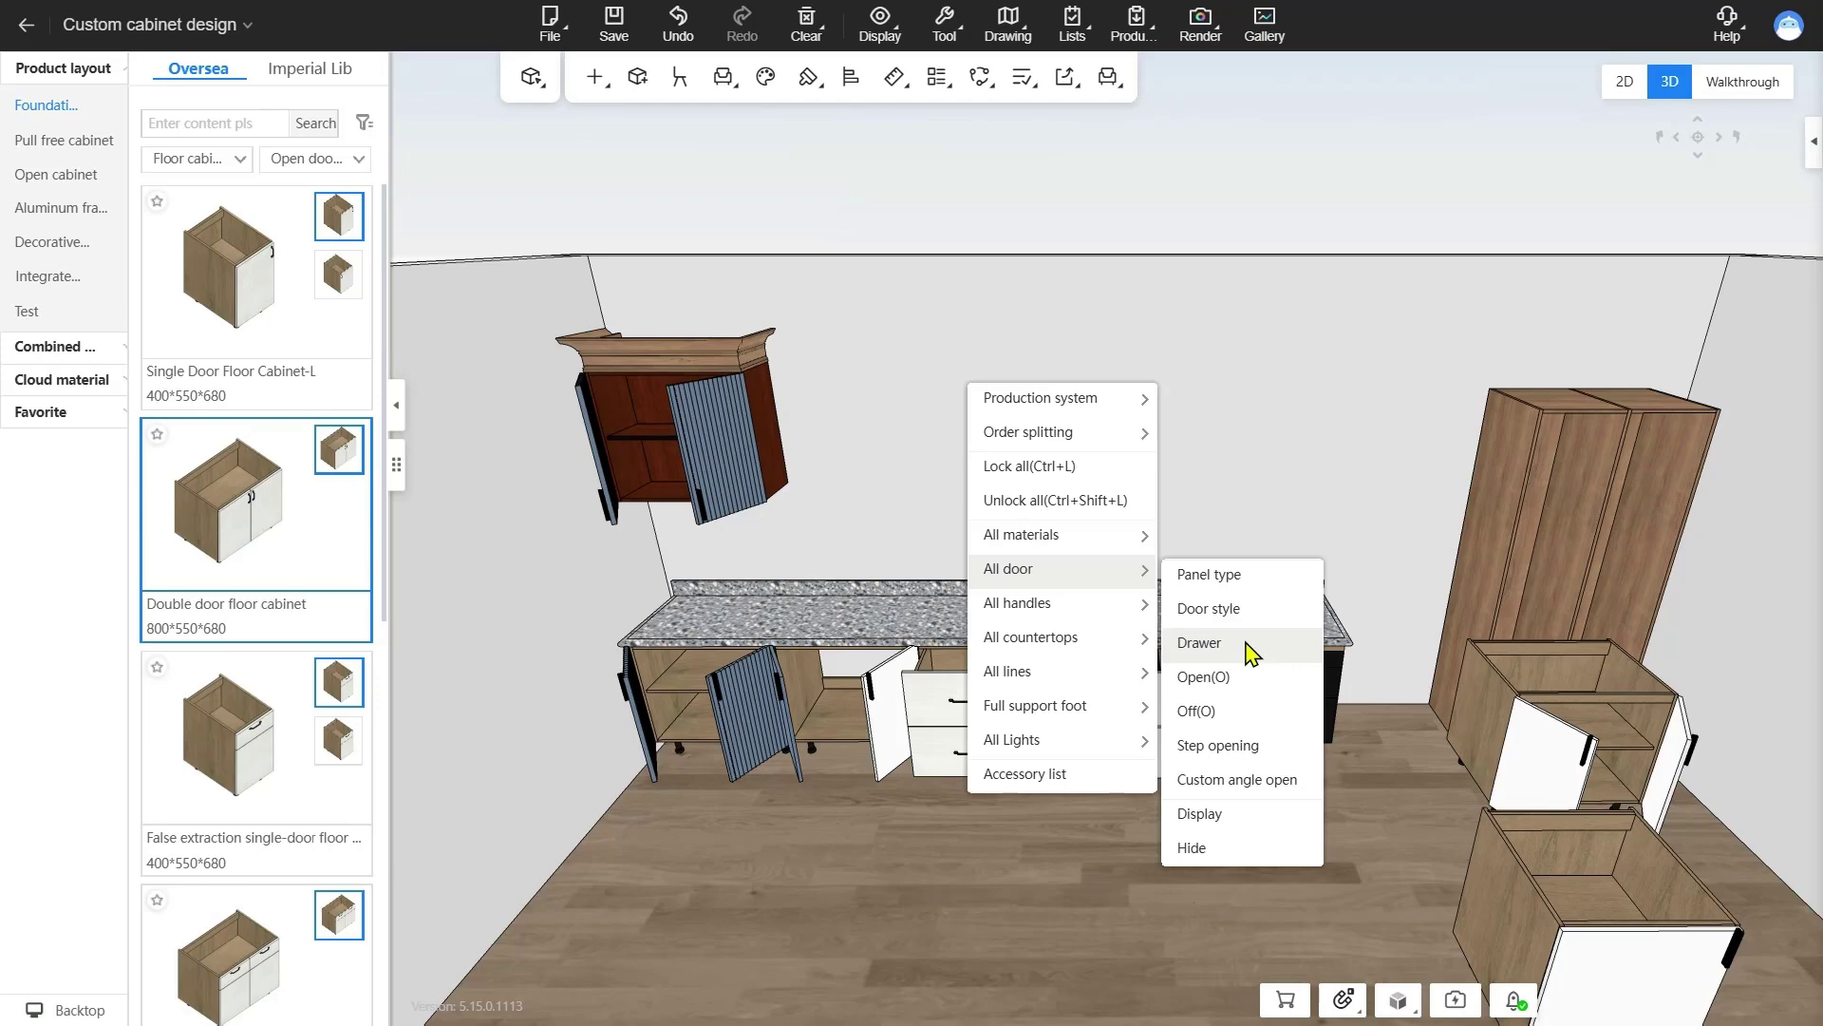
- Replace the hanging cabinet's handles with Simple handle-75-1 from the Ceramic handle folder of the General handle library
{"action": "left_click", "coordinate": [779, 442]}
{"action": "right_click", "coordinate": [774, 443]}
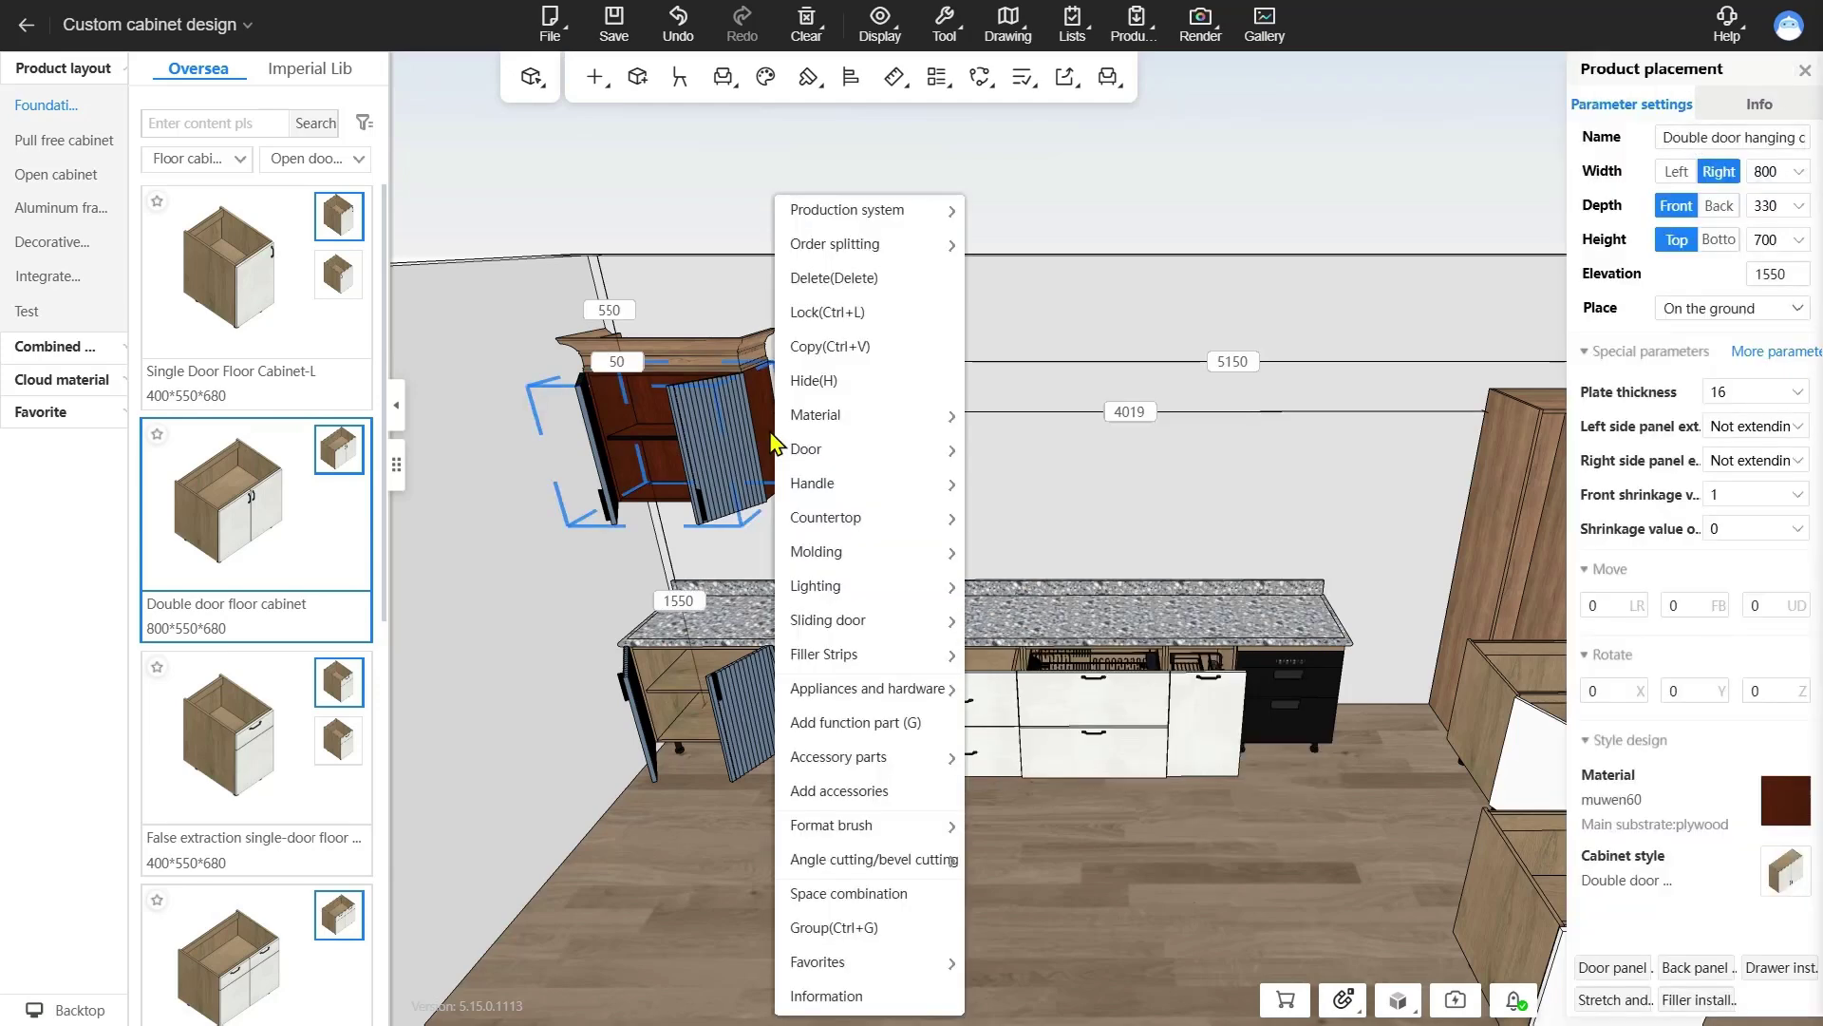
{"action": "mouse_move", "coordinate": [848, 495]}
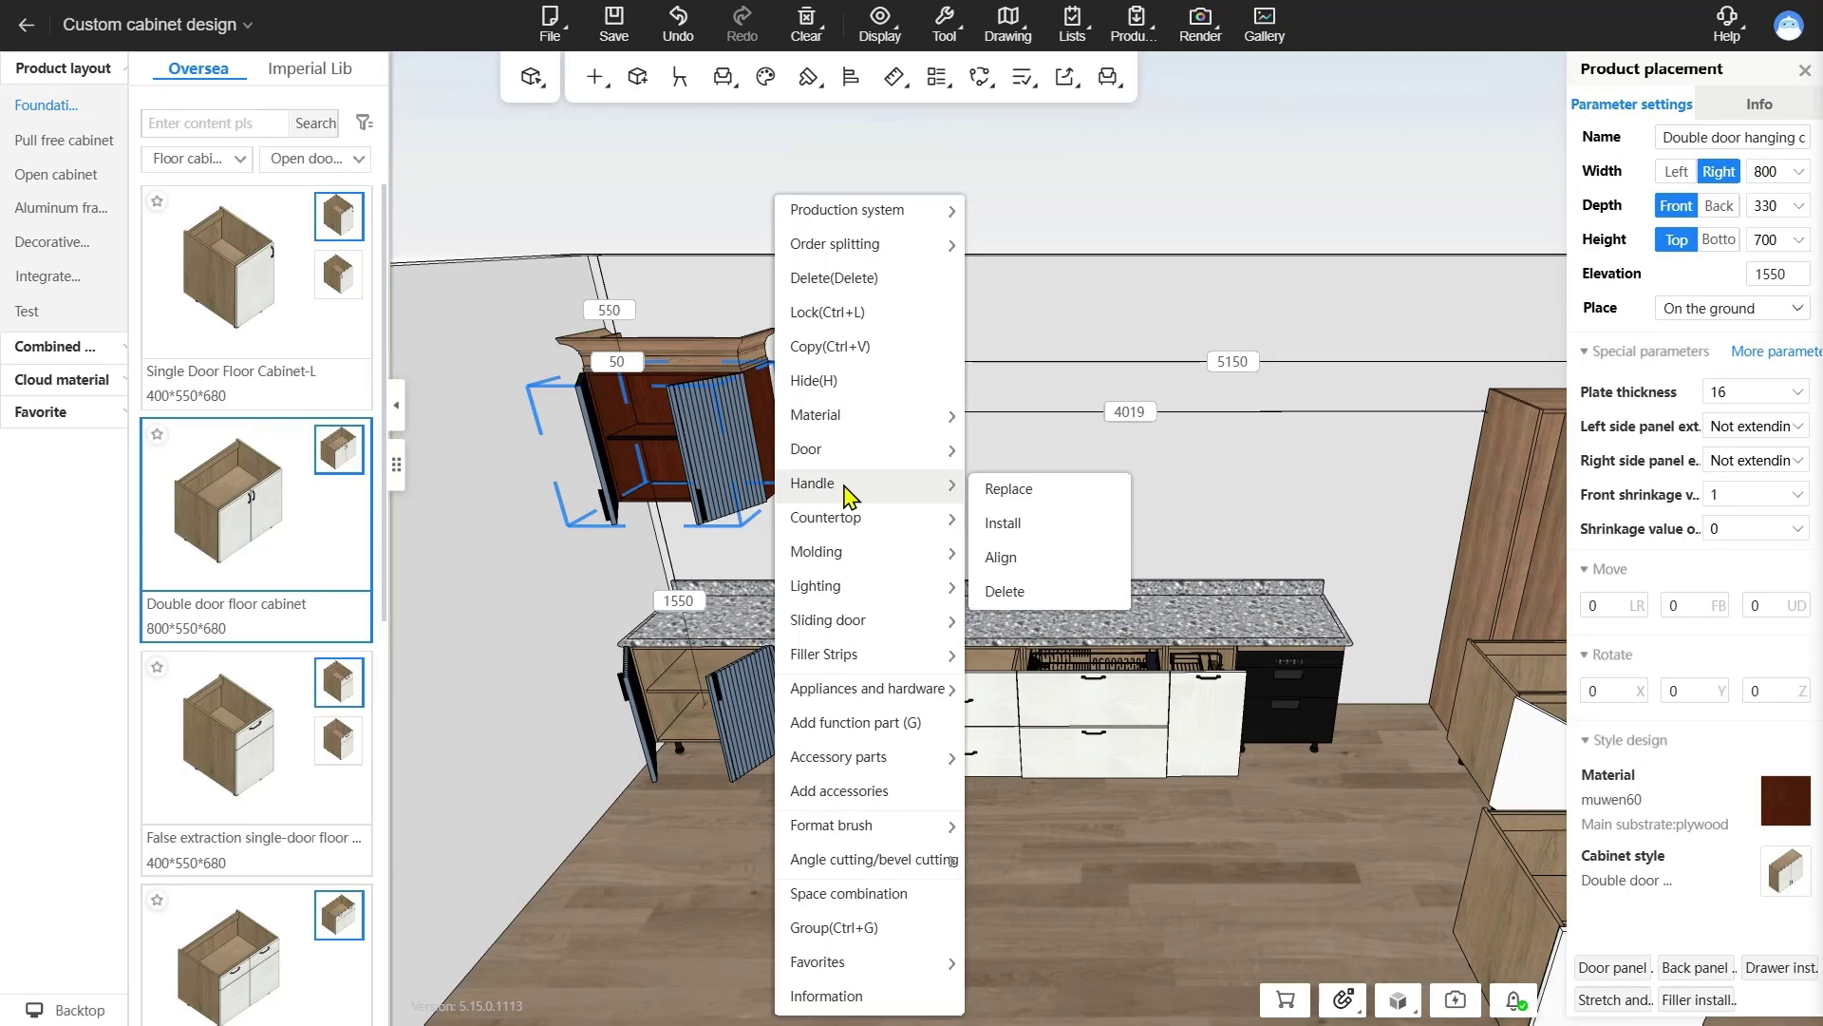
{"action": "left_click", "coordinate": [1004, 490]}
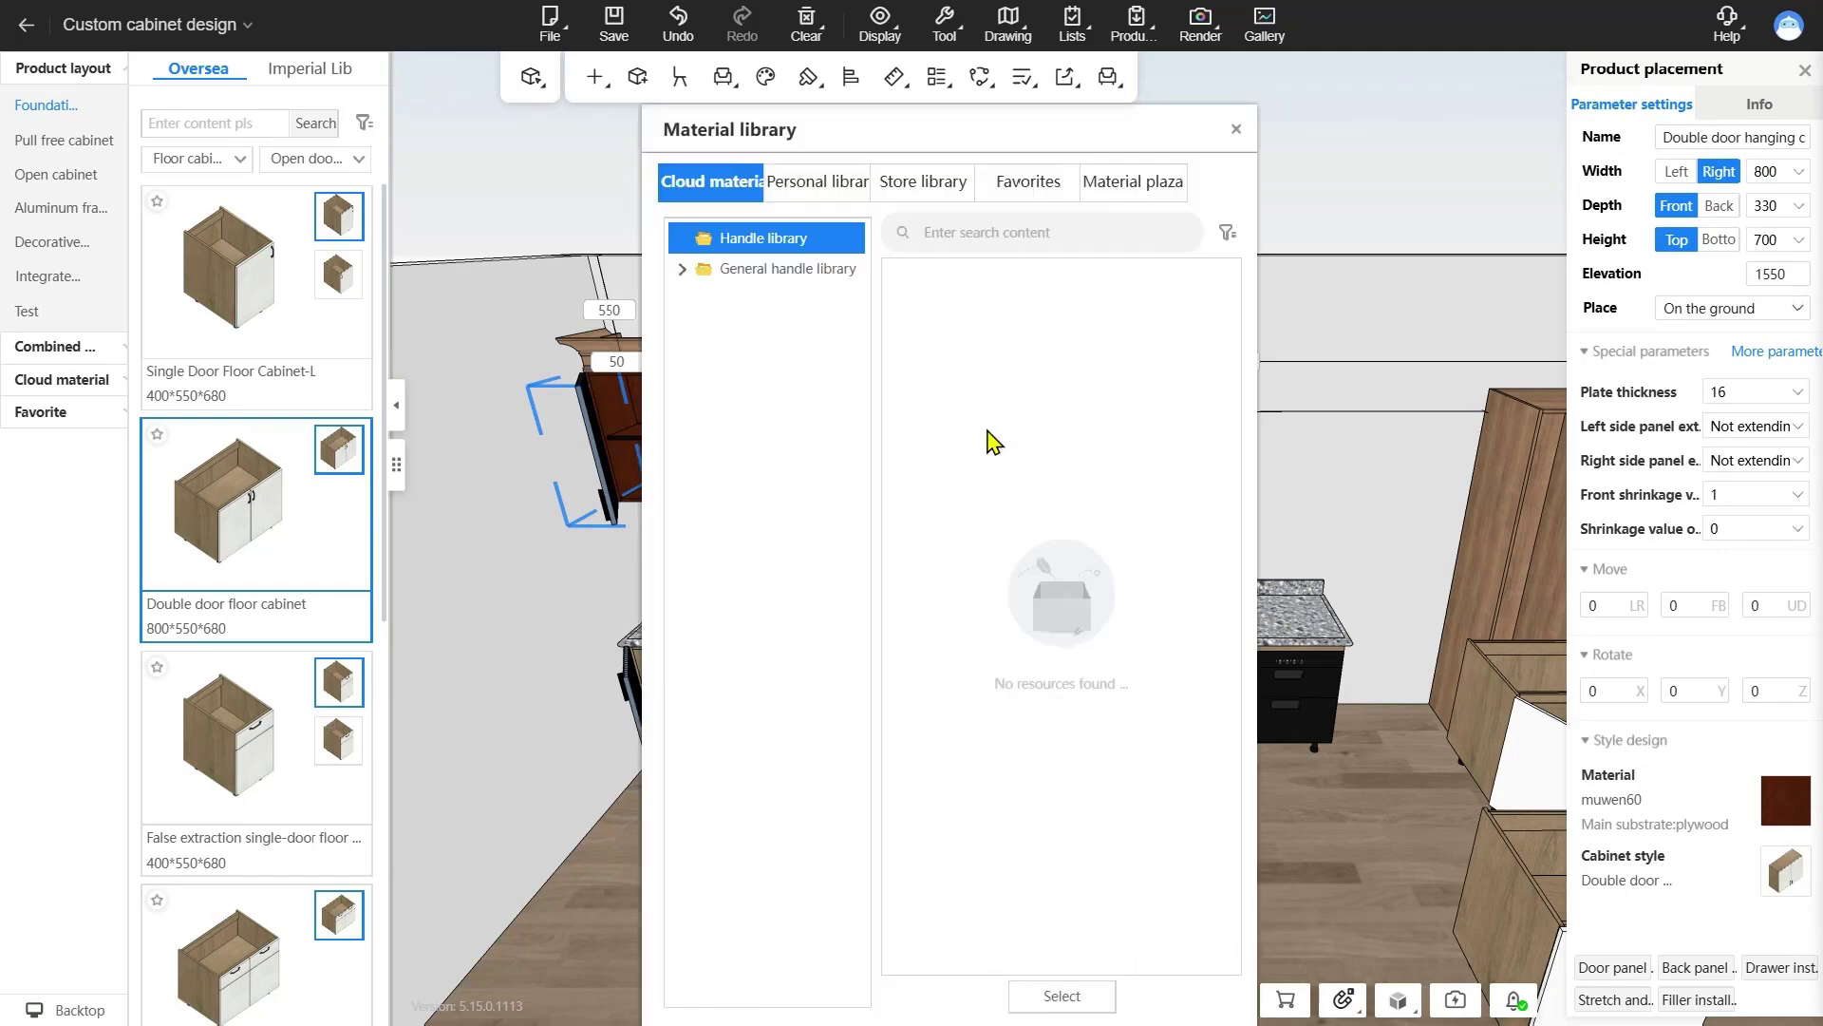
{"action": "left_click", "coordinate": [727, 273]}
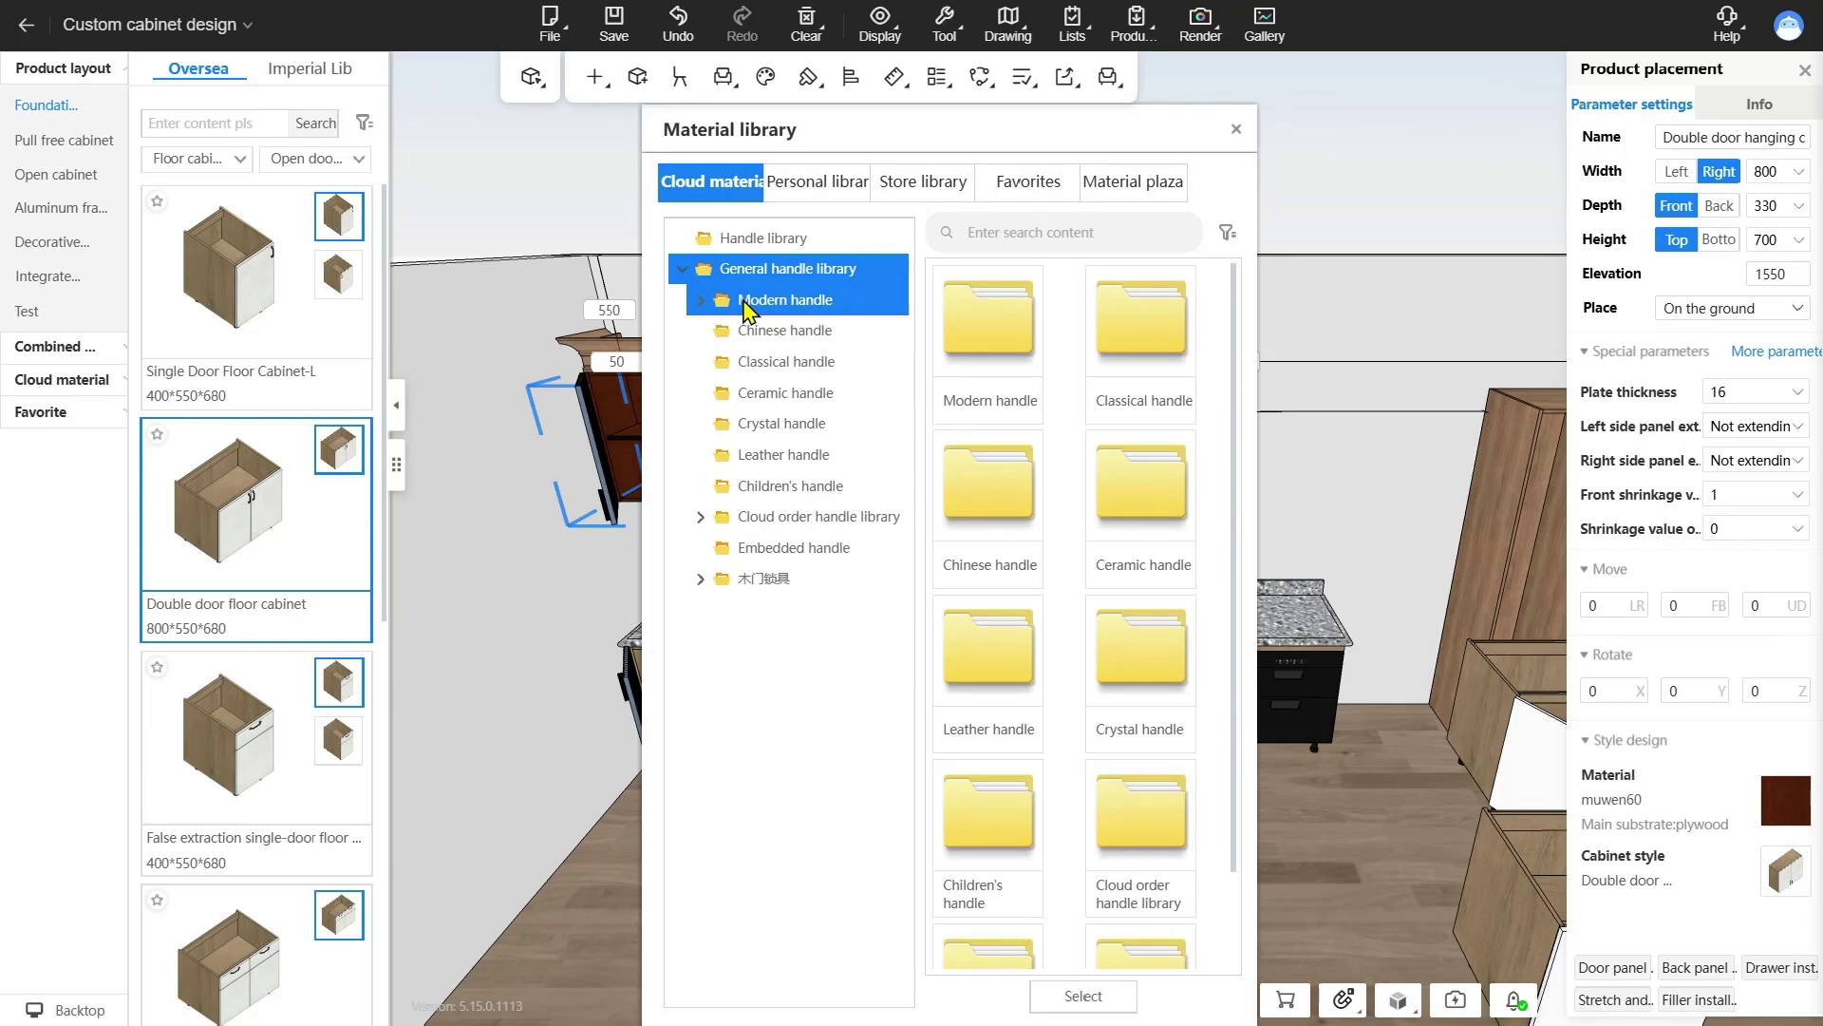
{"action": "left_click", "coordinate": [745, 301]}
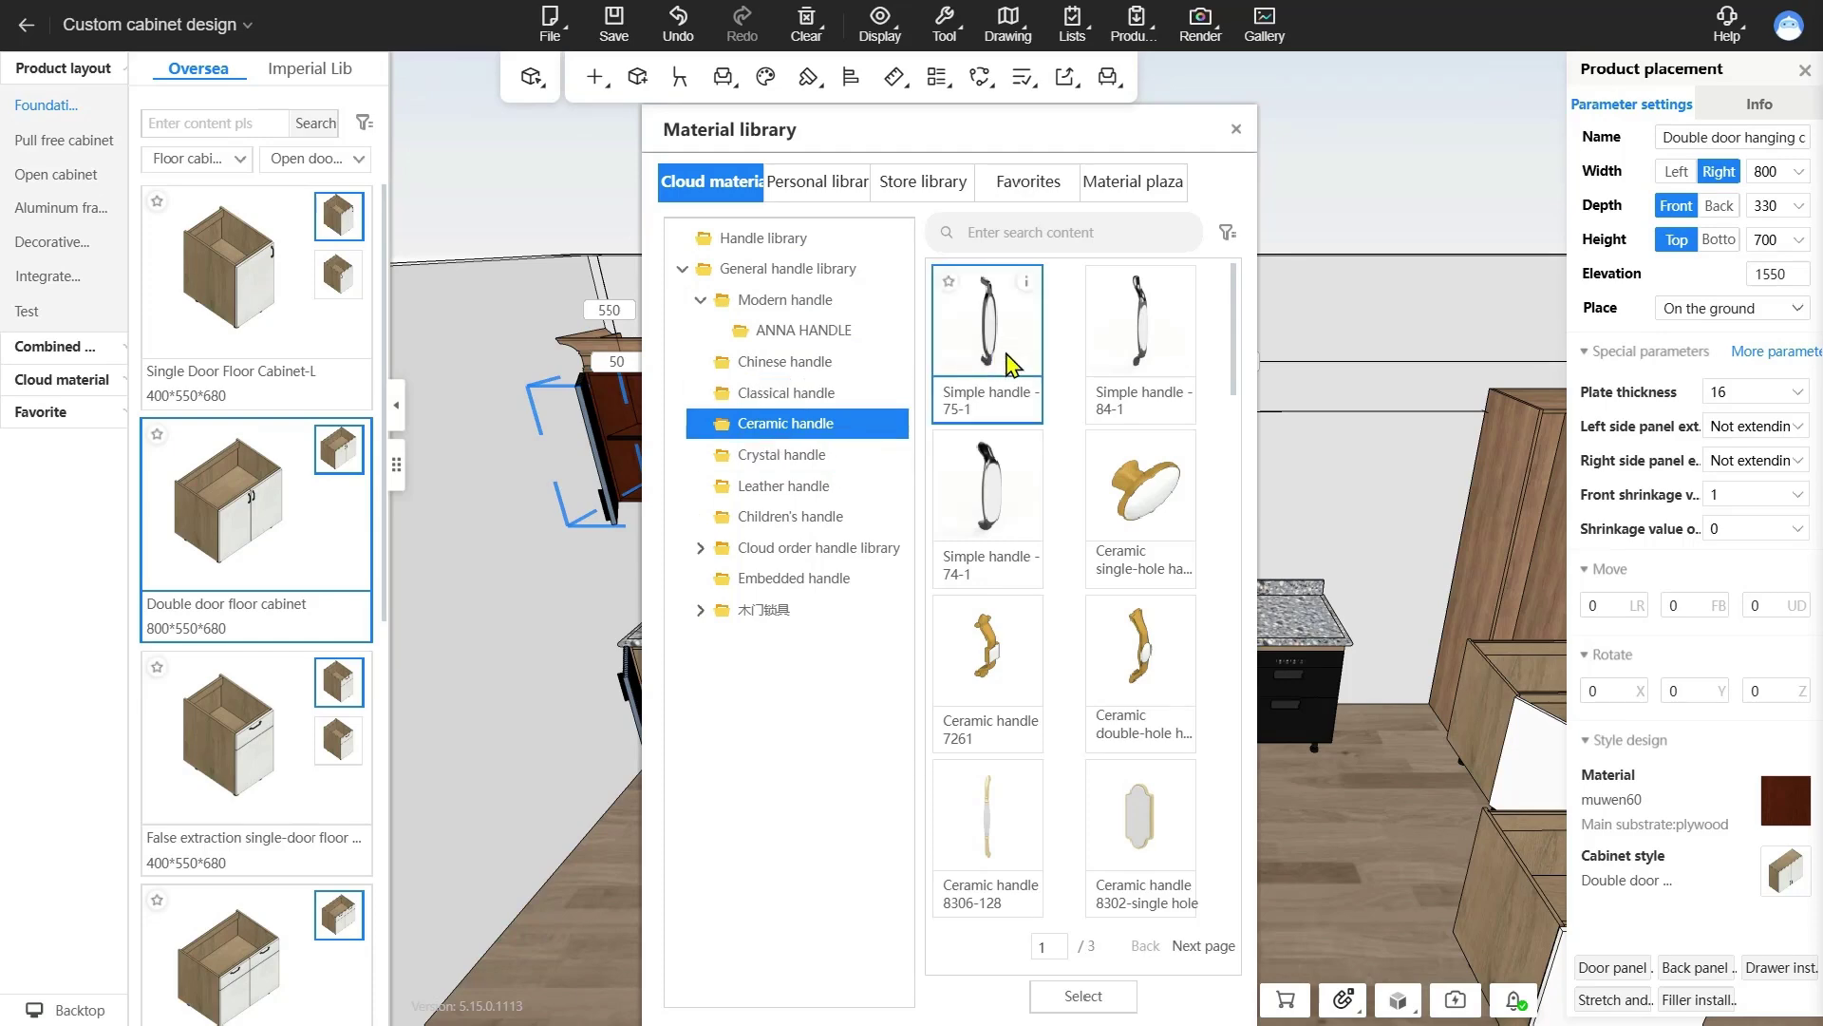
{"action": "left_click", "coordinate": [988, 323]}
{"action": "left_click", "coordinate": [1083, 995]}
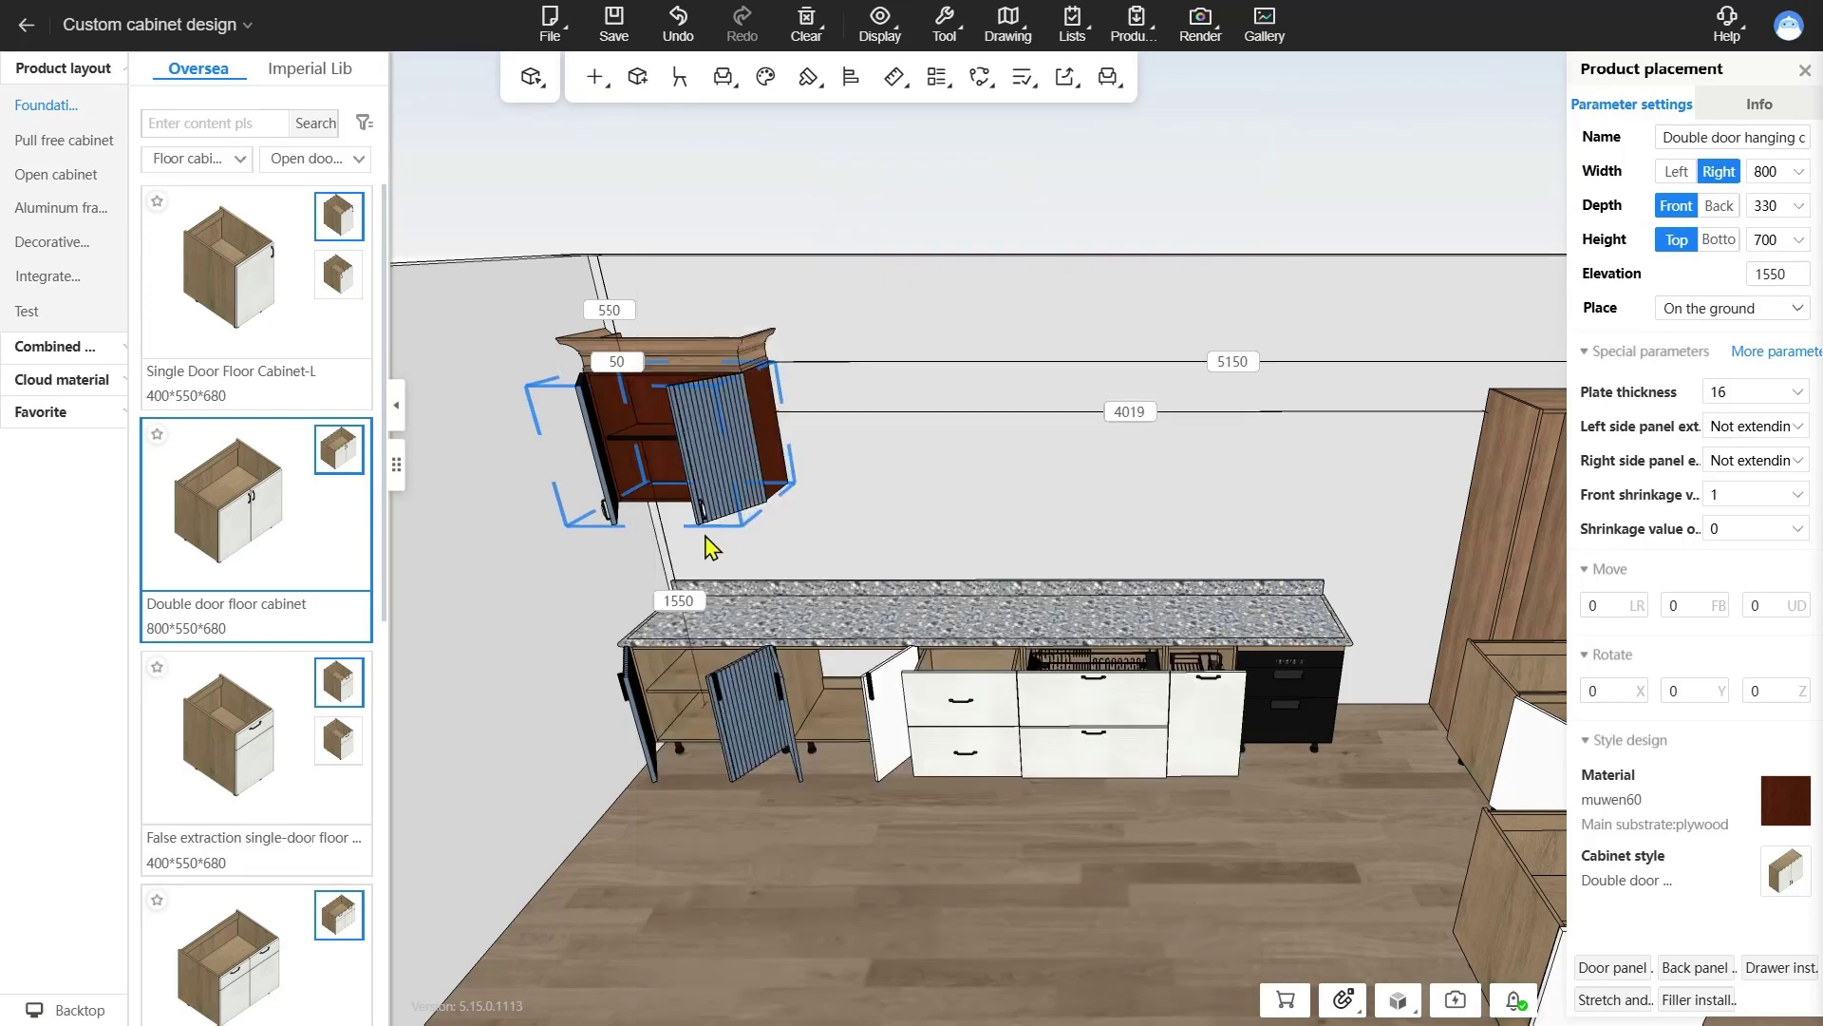
- Set the Y installation position of the handle on the hanging cabinet's right door to 40, and close all cabinet doors
{"action": "right_click", "coordinate": [771, 458]}
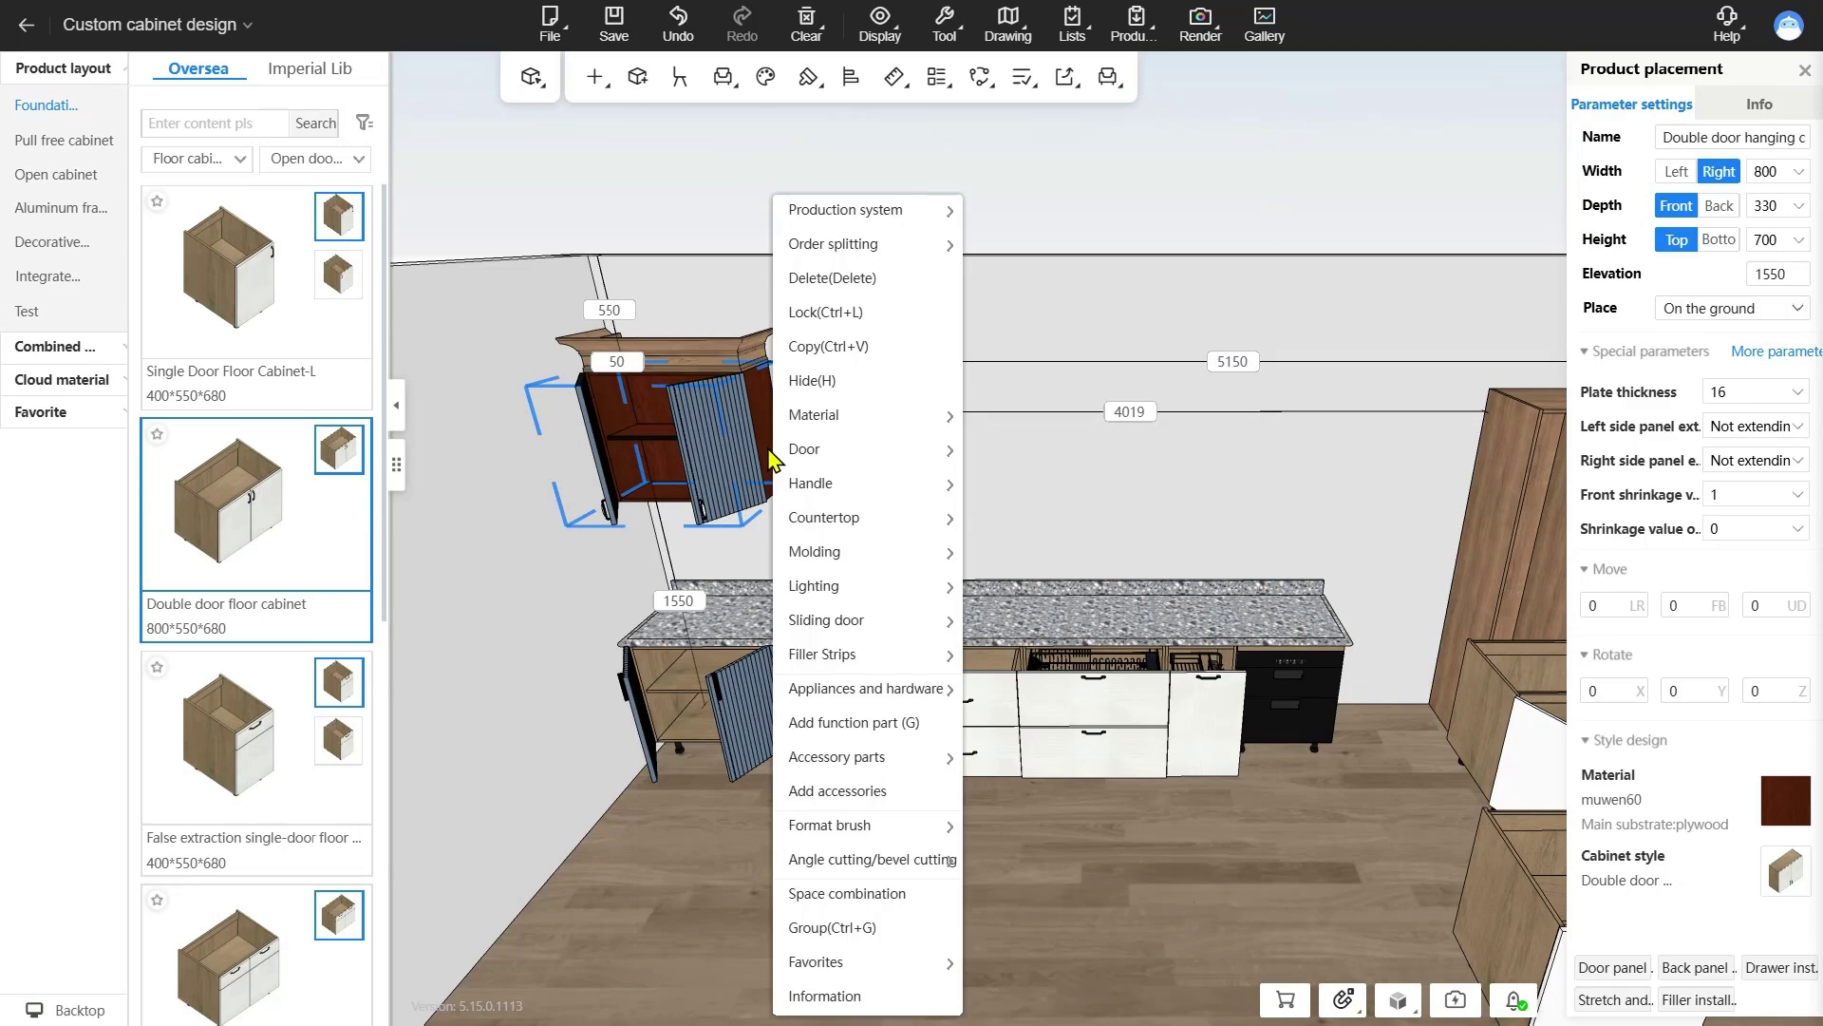
{"action": "mouse_move", "coordinate": [827, 482]}
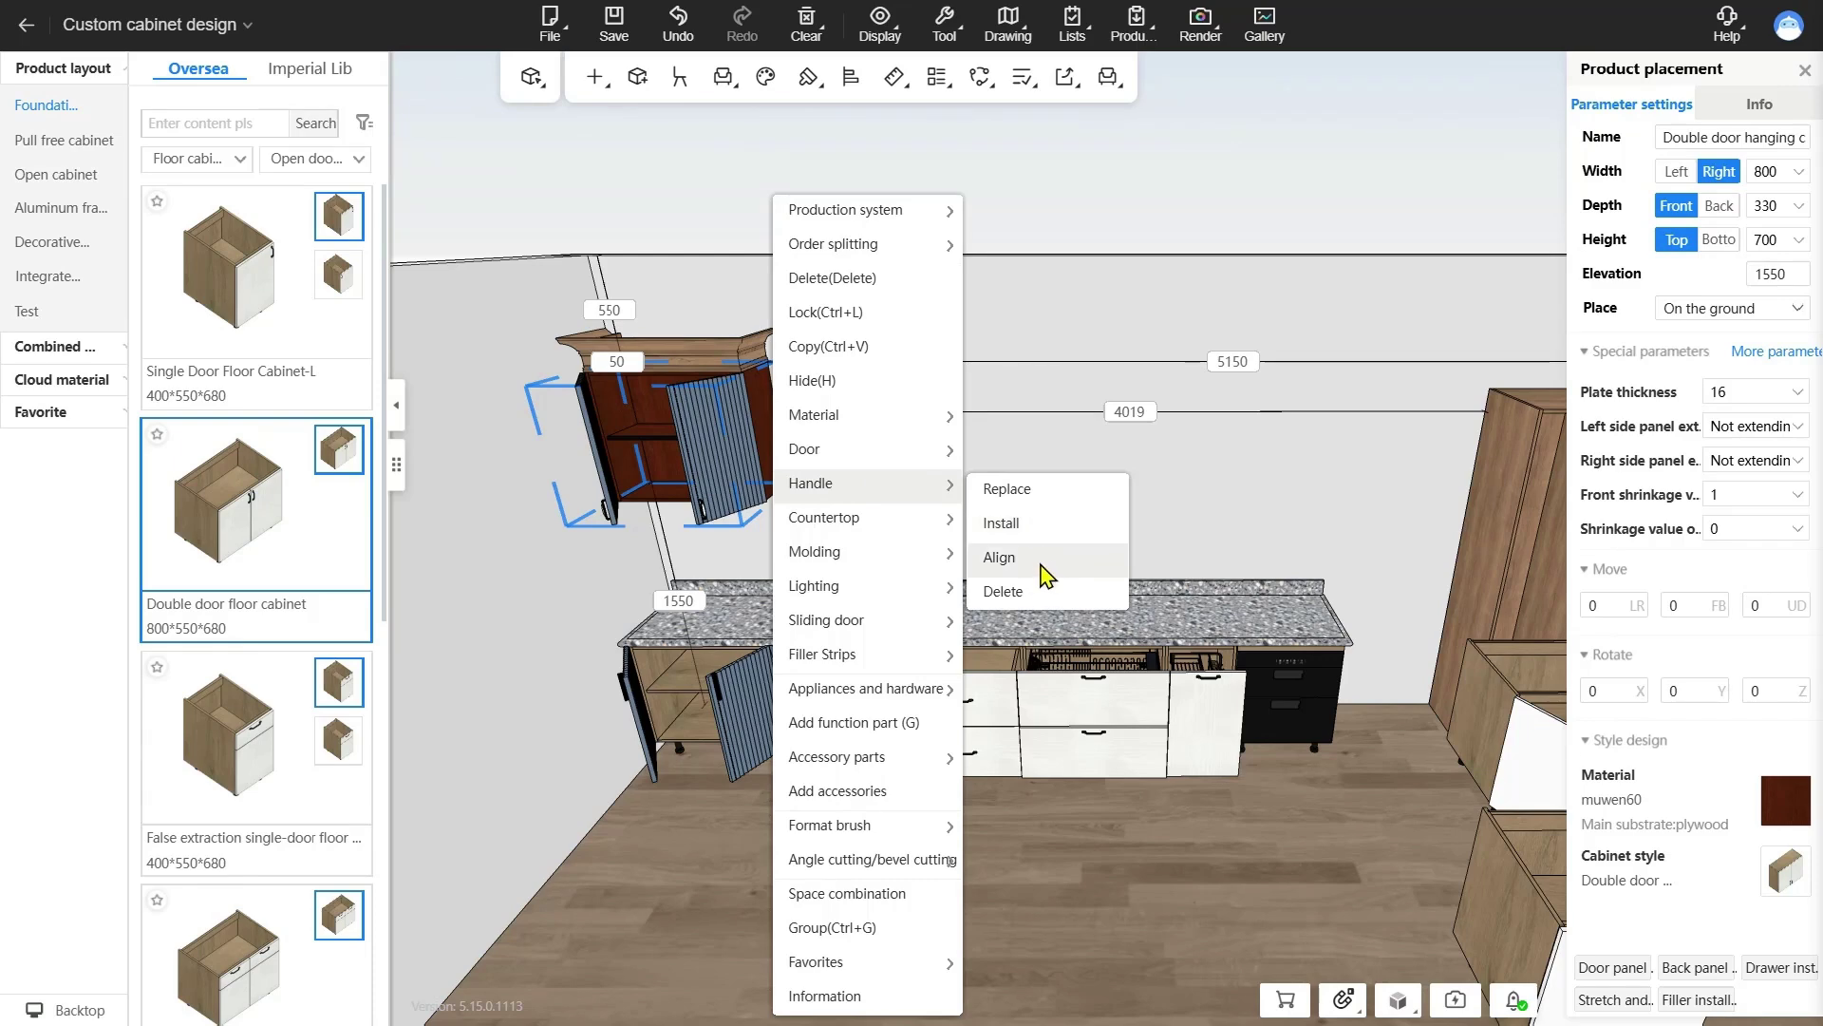
{"action": "left_click", "coordinate": [746, 499]}
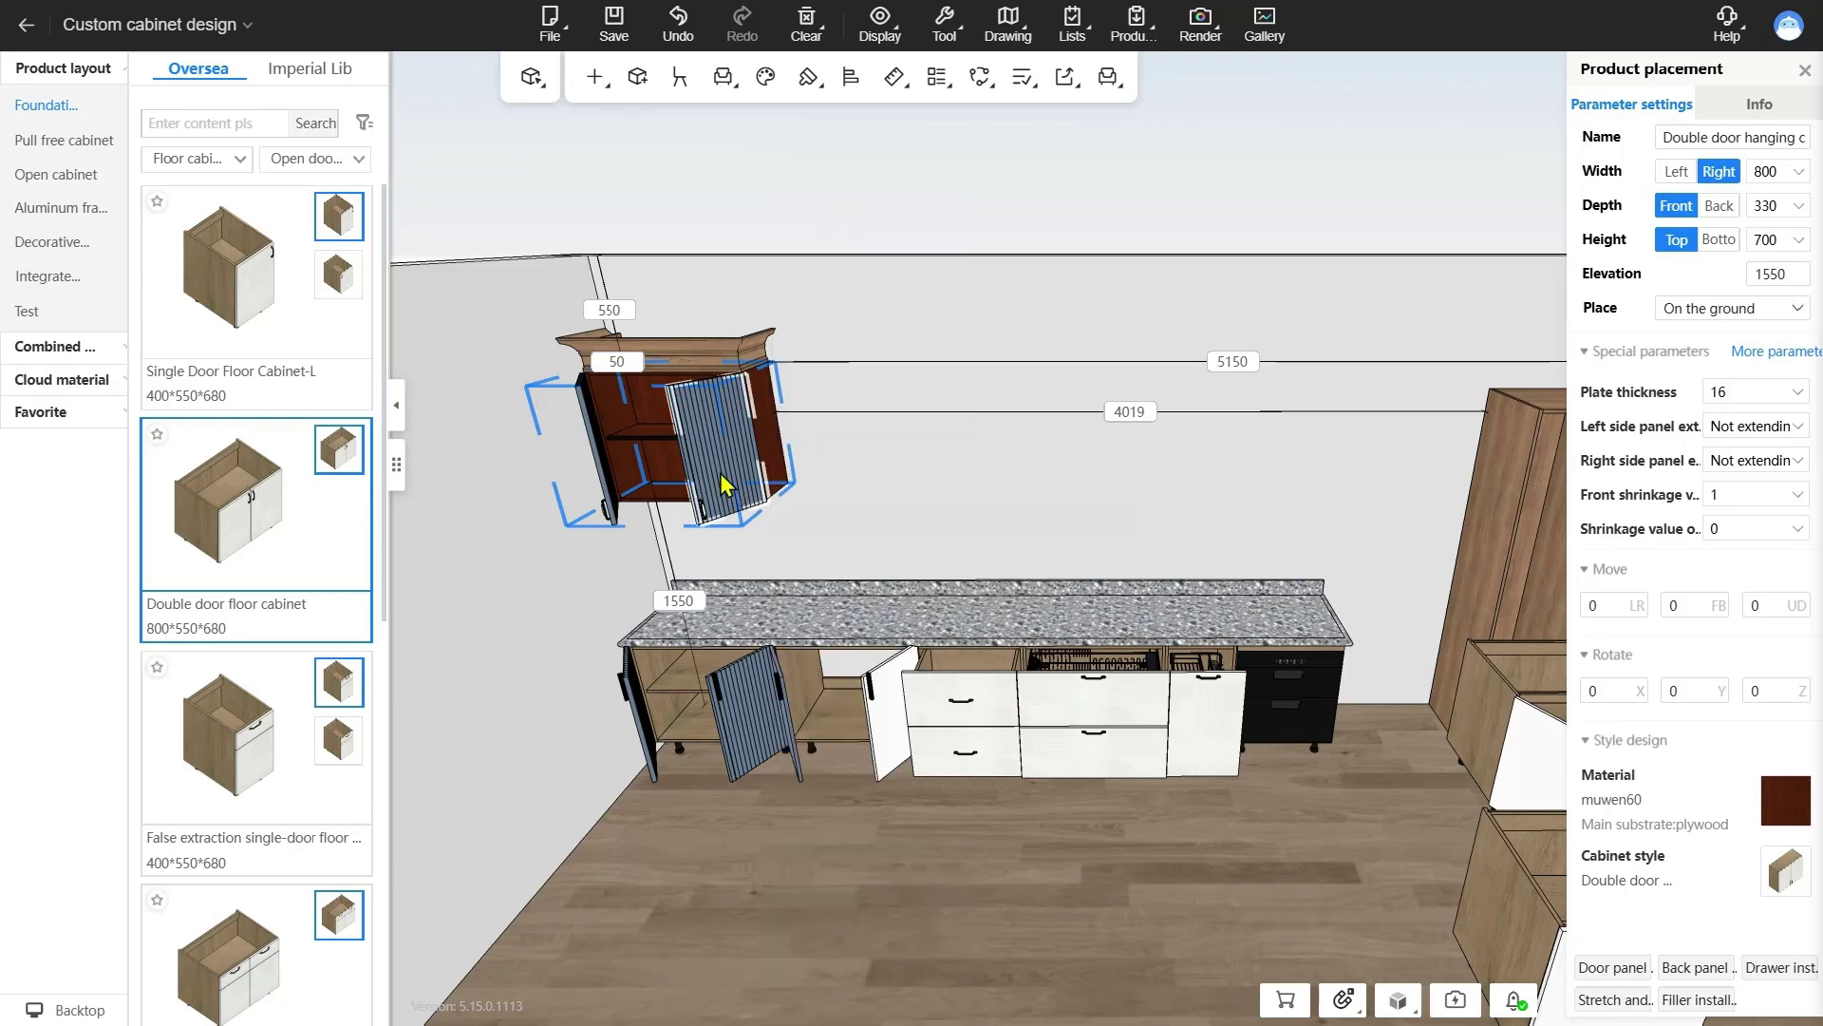
{"action": "left_click", "coordinate": [745, 499]}
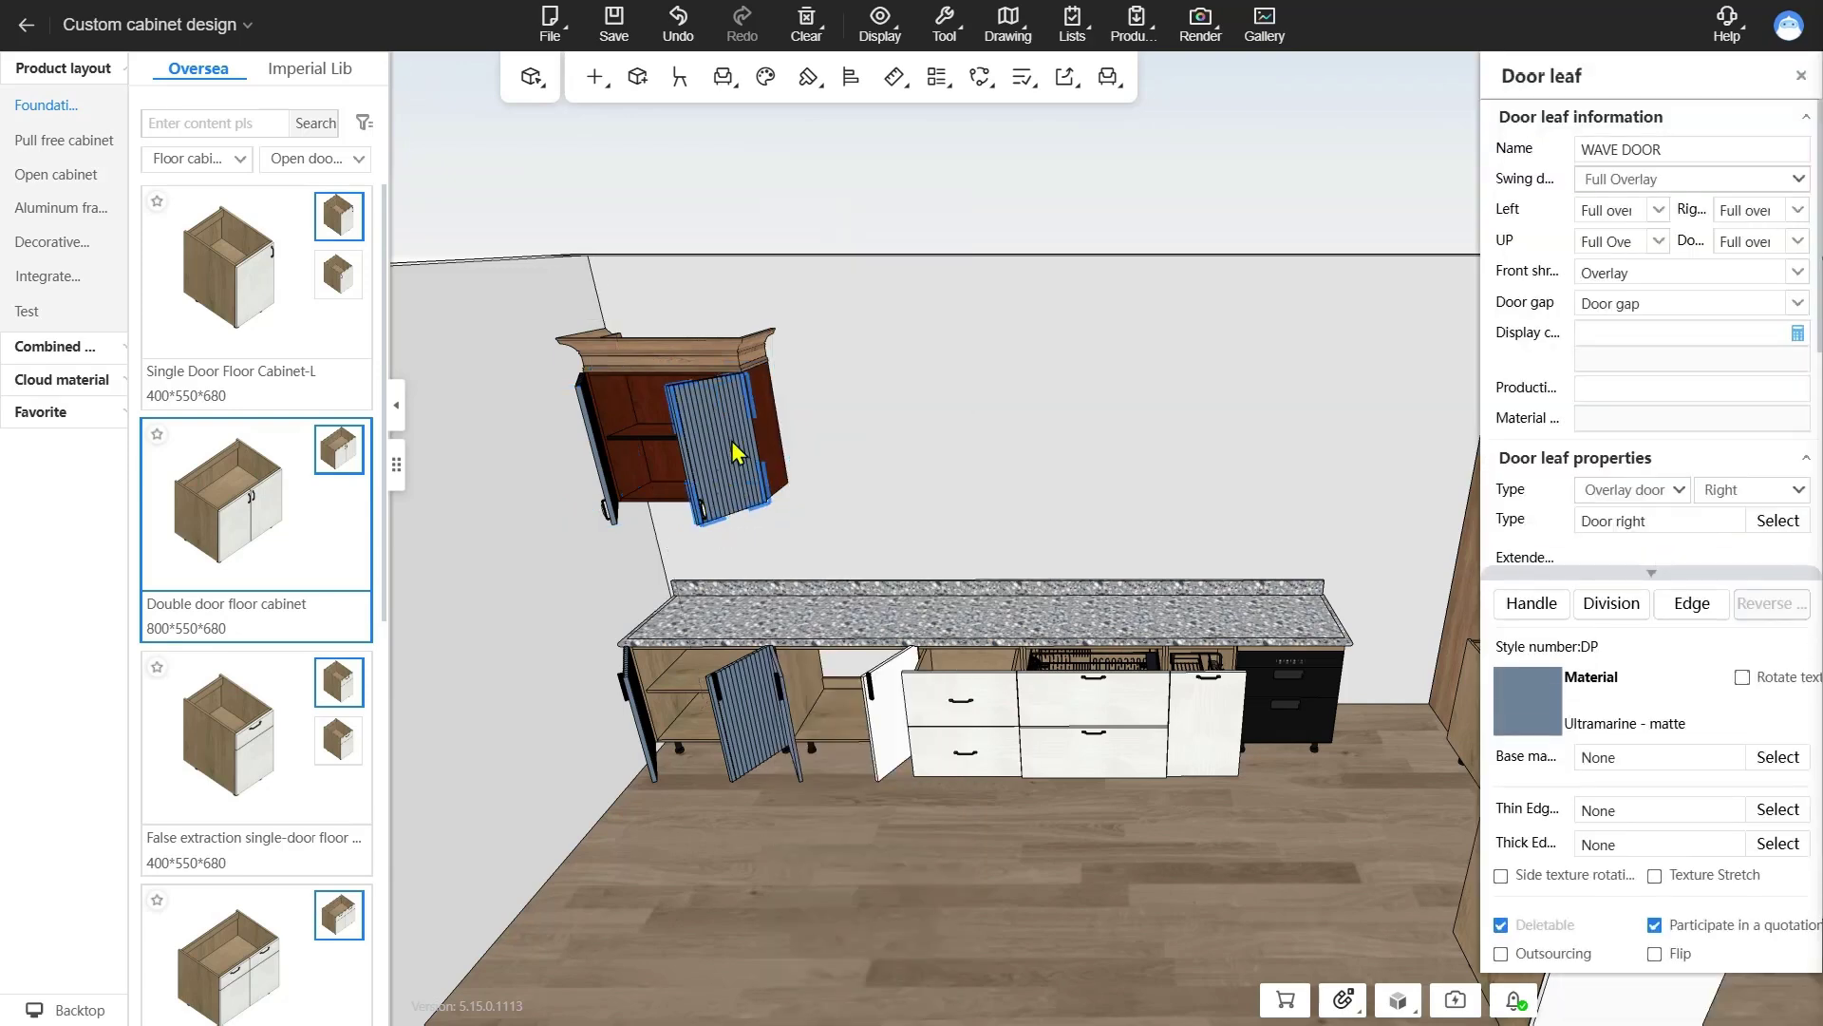
{"action": "left_click", "coordinate": [1542, 618]}
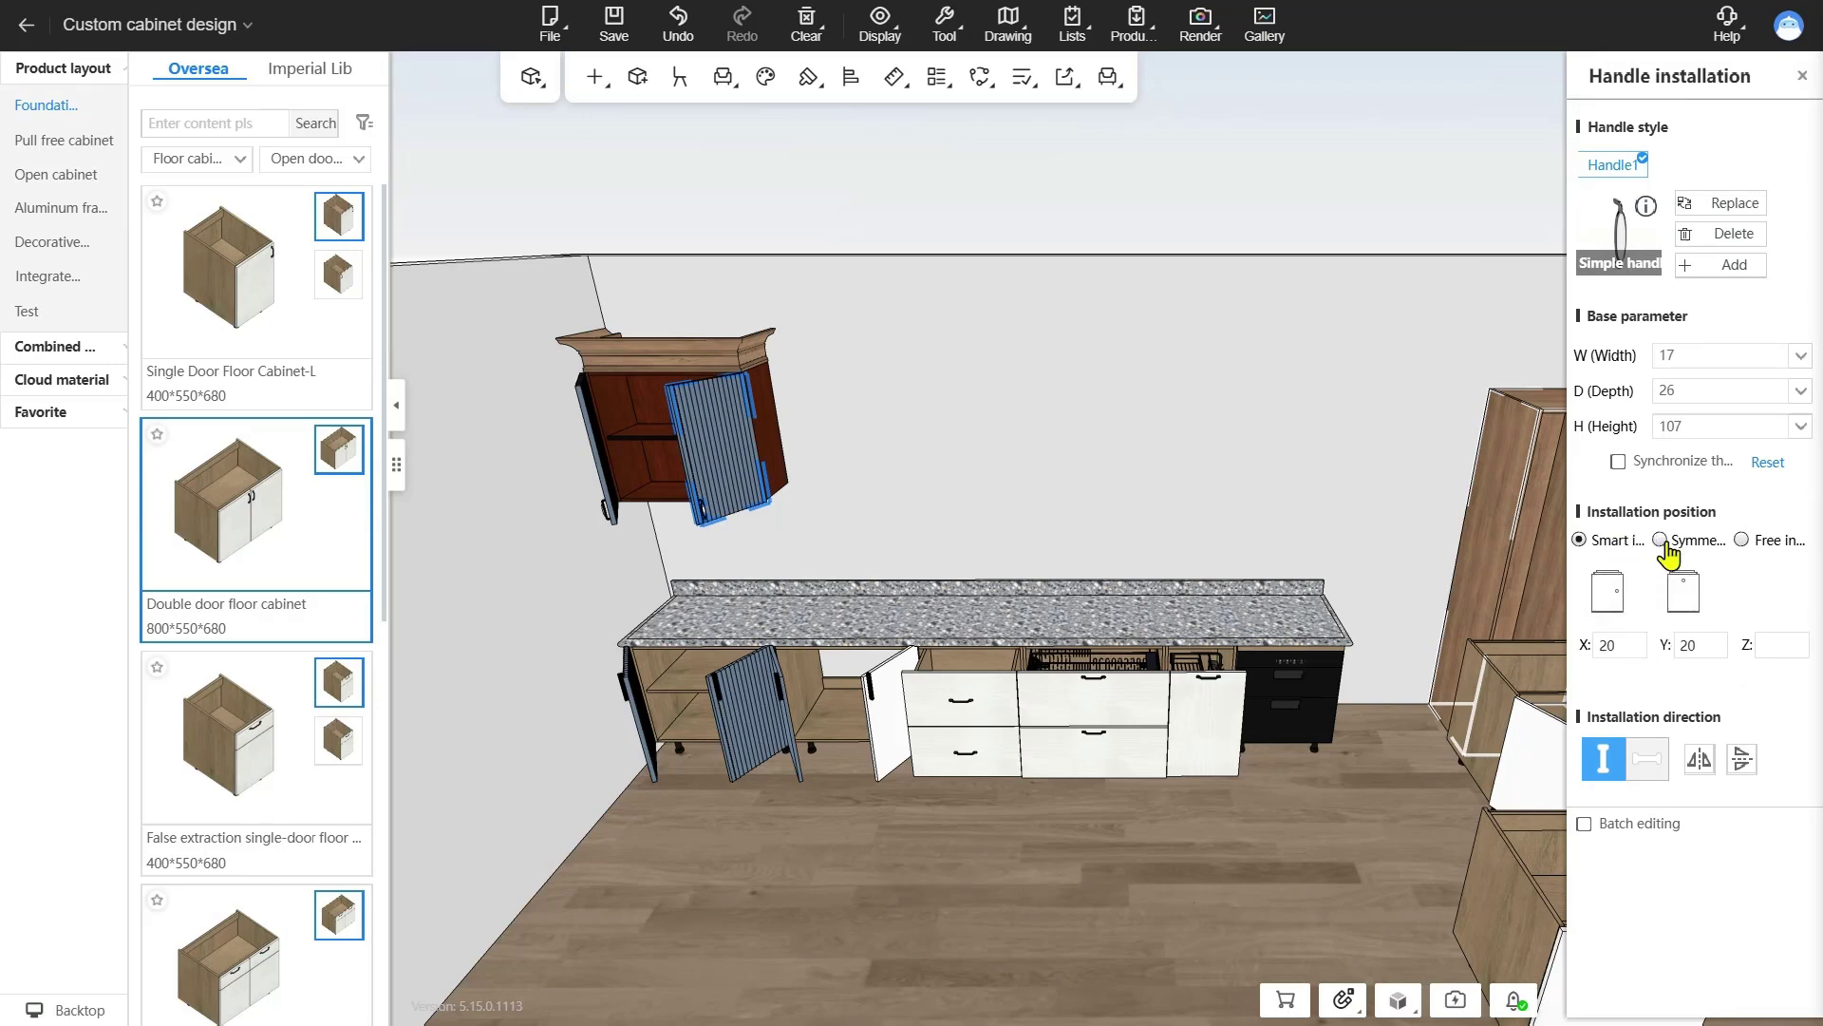
{"action": "left_click", "coordinate": [1695, 645]}
{"action": "type", "text": "40"}
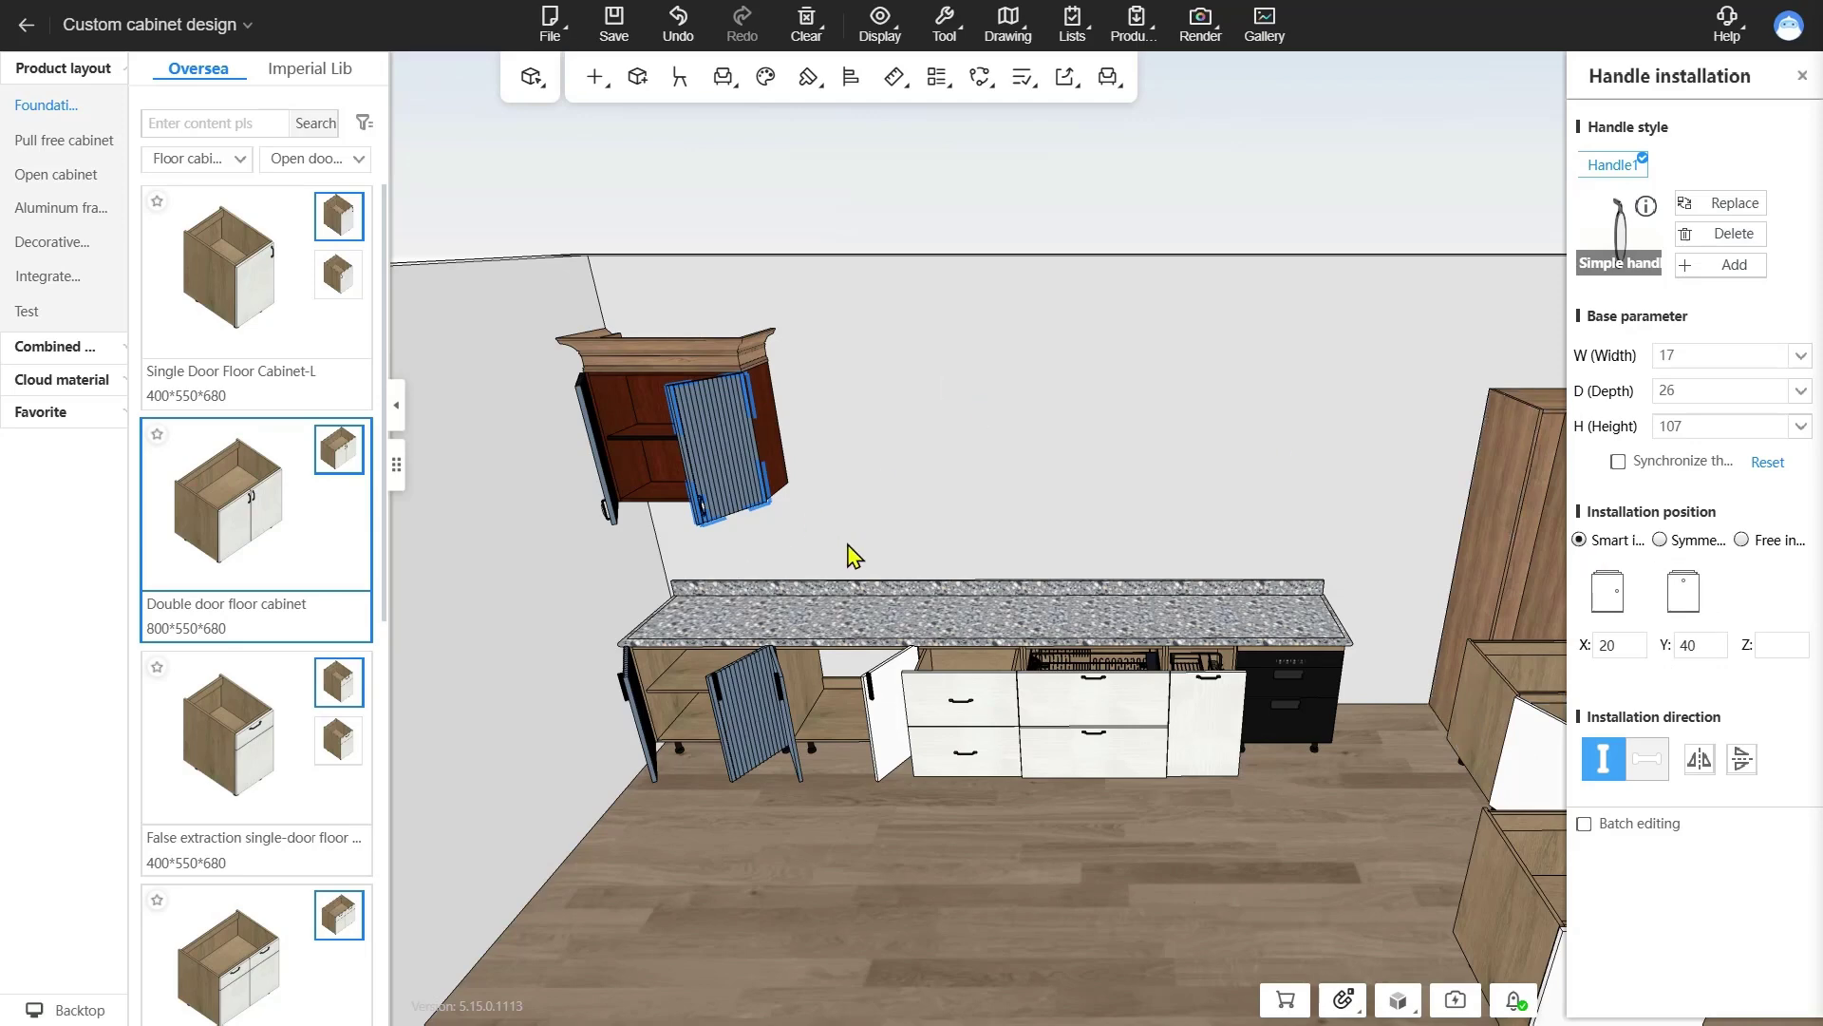
{"action": "left_click", "coordinate": [817, 493]}
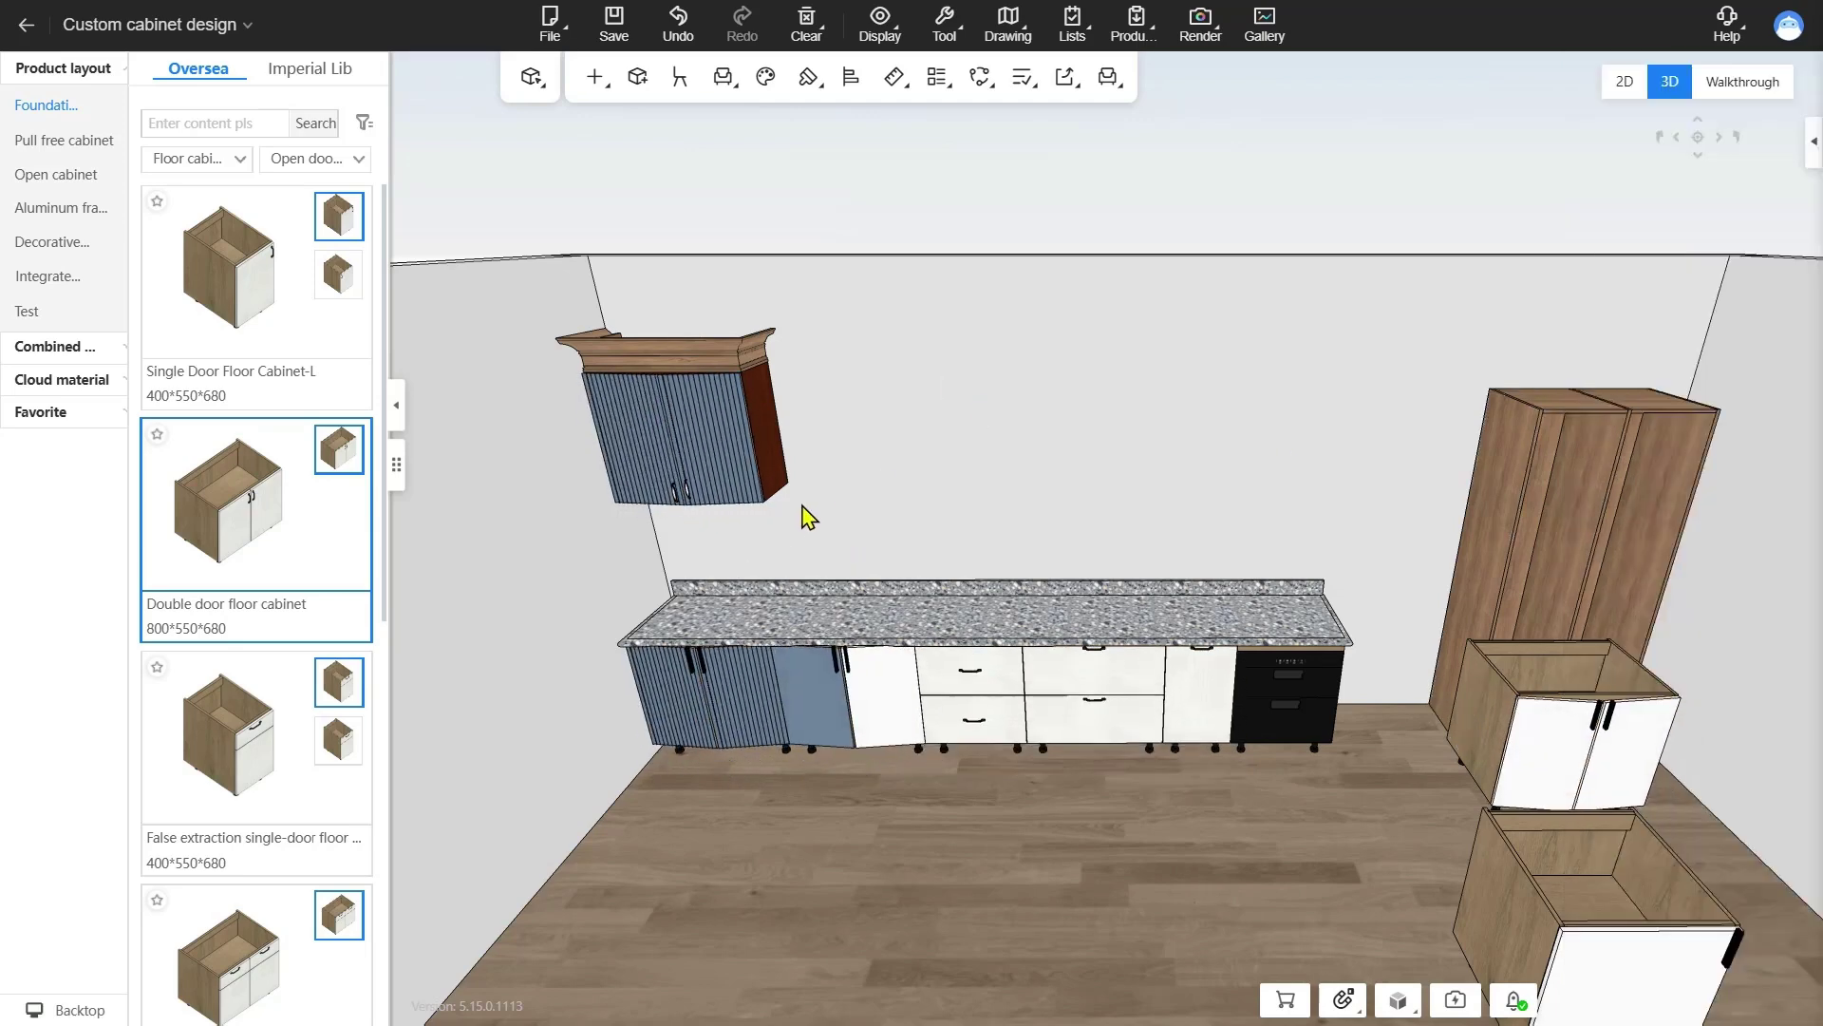
- Align the handle of the hanging cabinet's left door with the handle on its right door
{"action": "scroll", "coordinate": [709, 573], "scroll_direction": "up", "scroll_amount": 3}
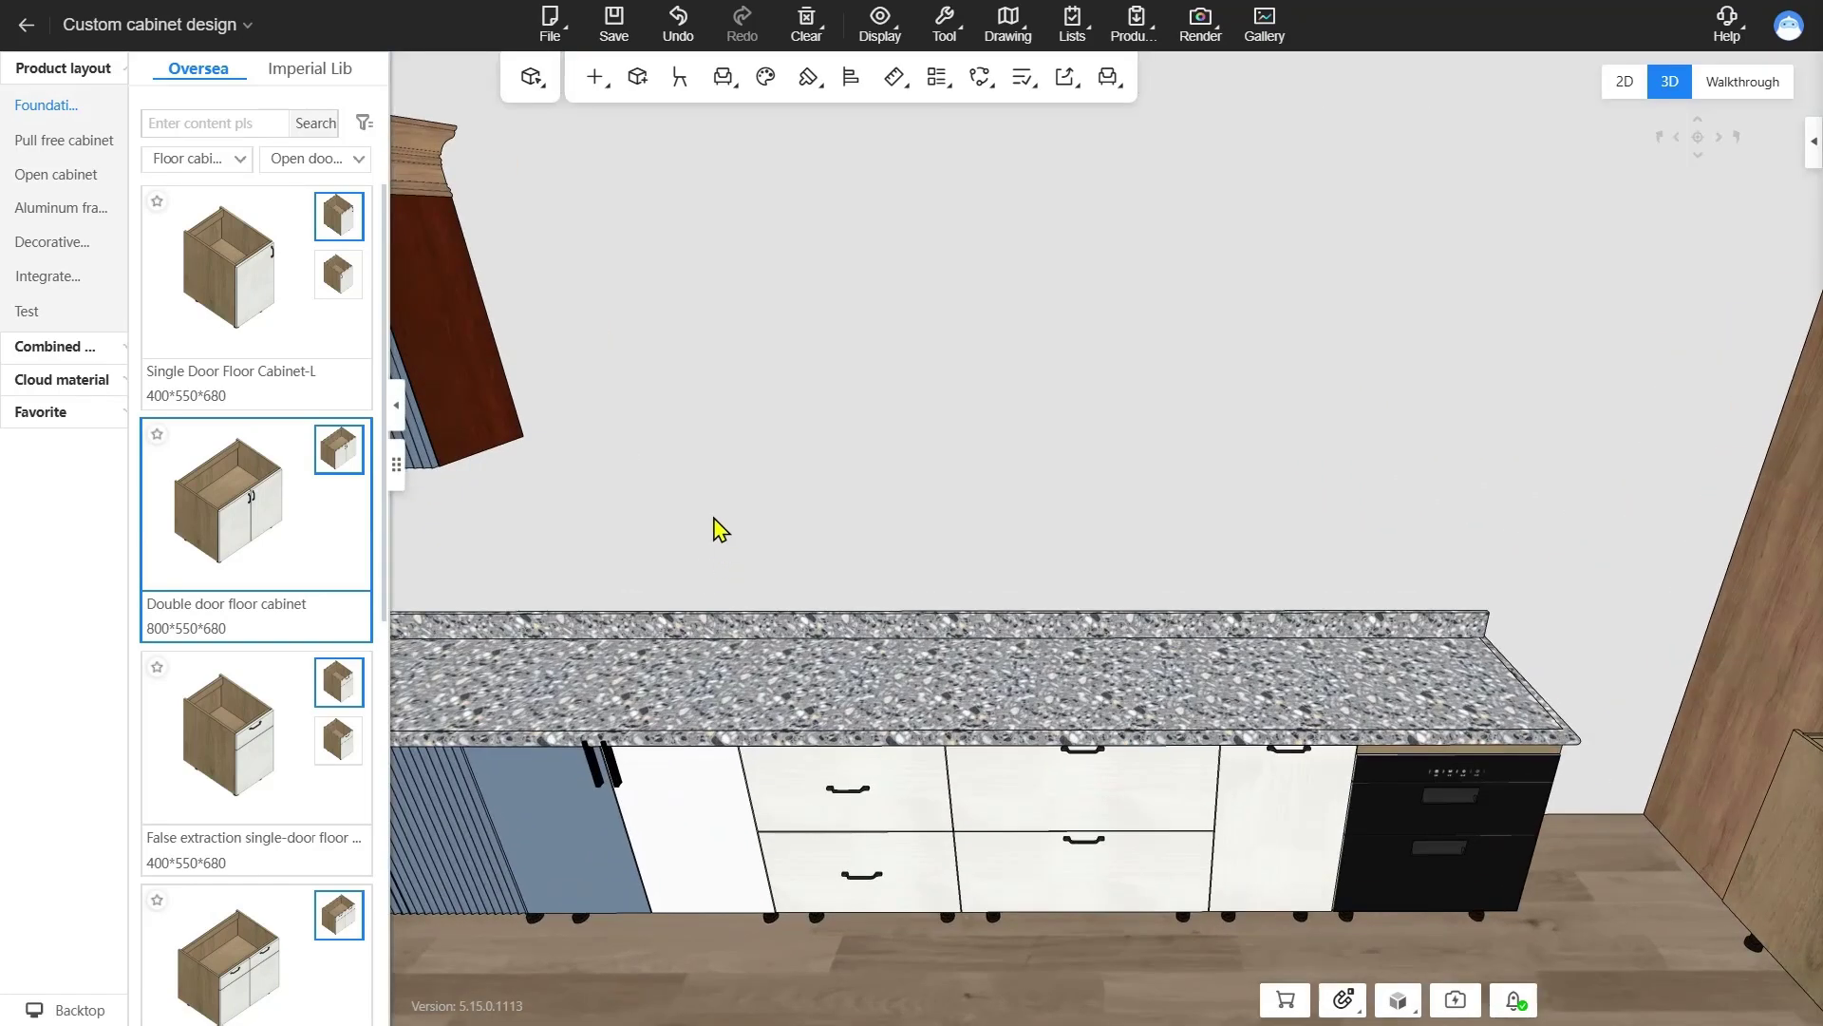
{"action": "key", "text": "a"}
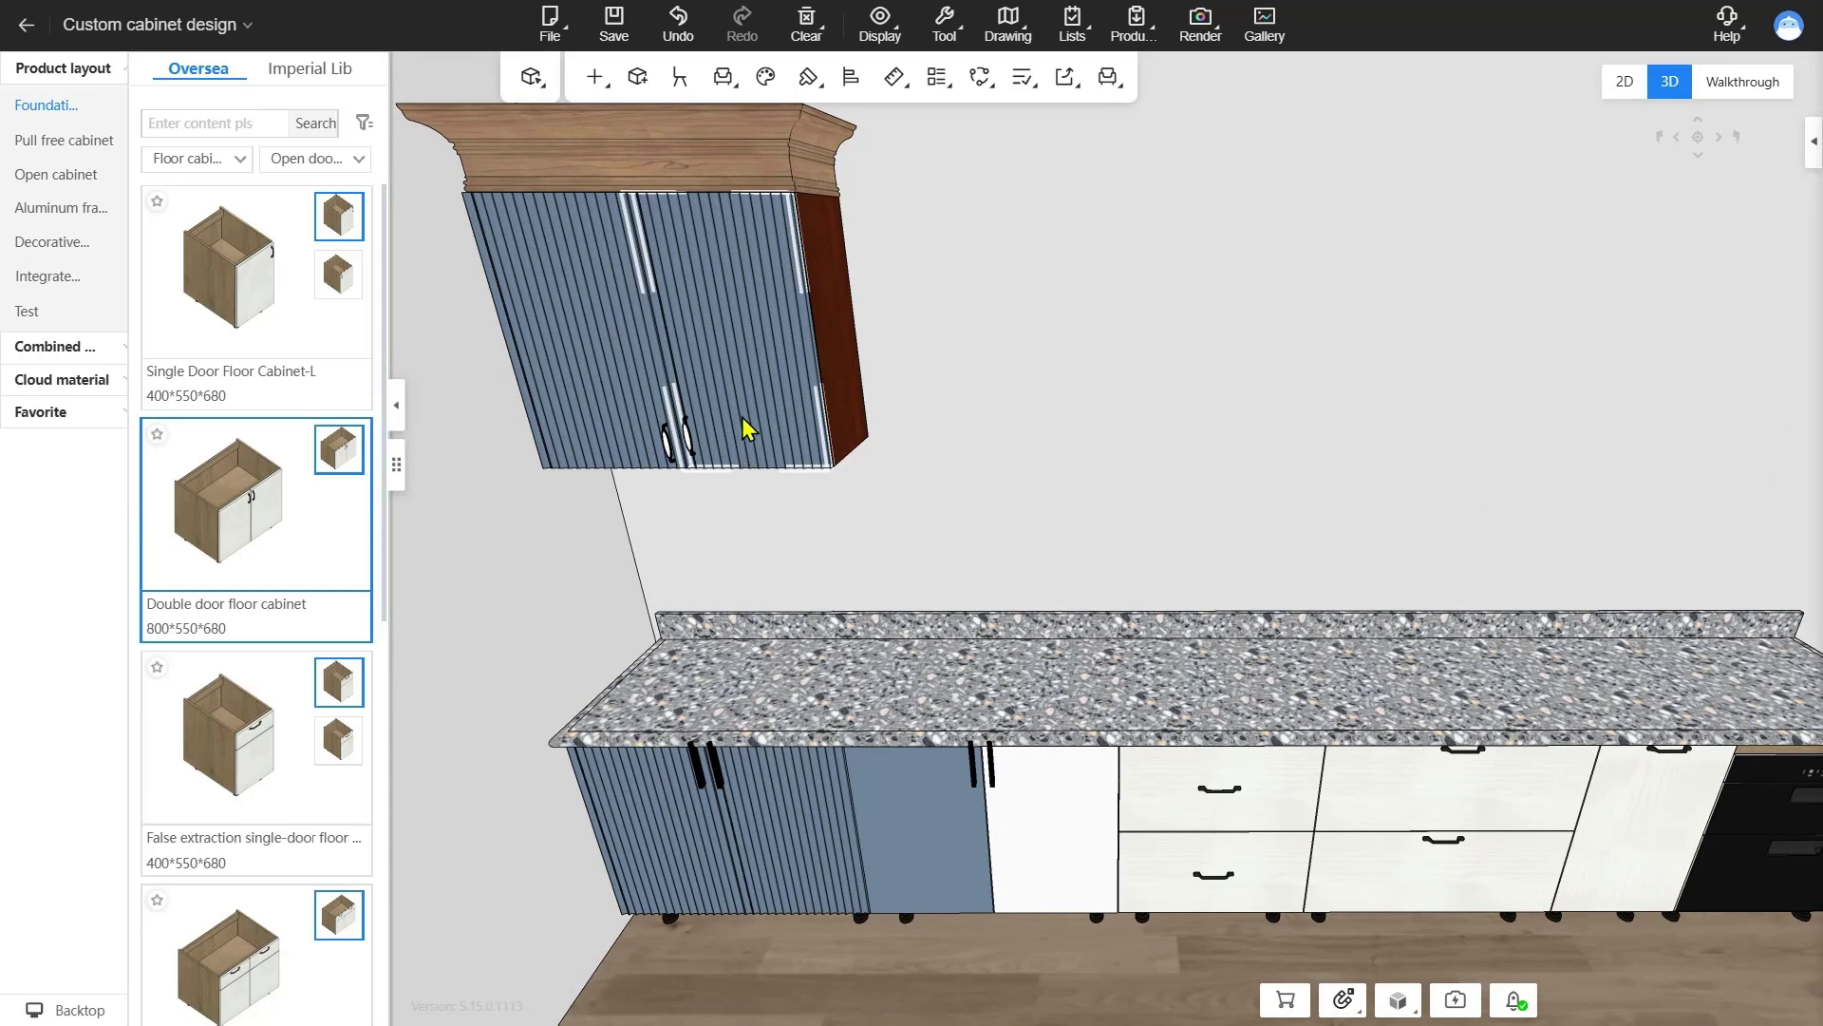
{"action": "left_click", "coordinate": [611, 329]}
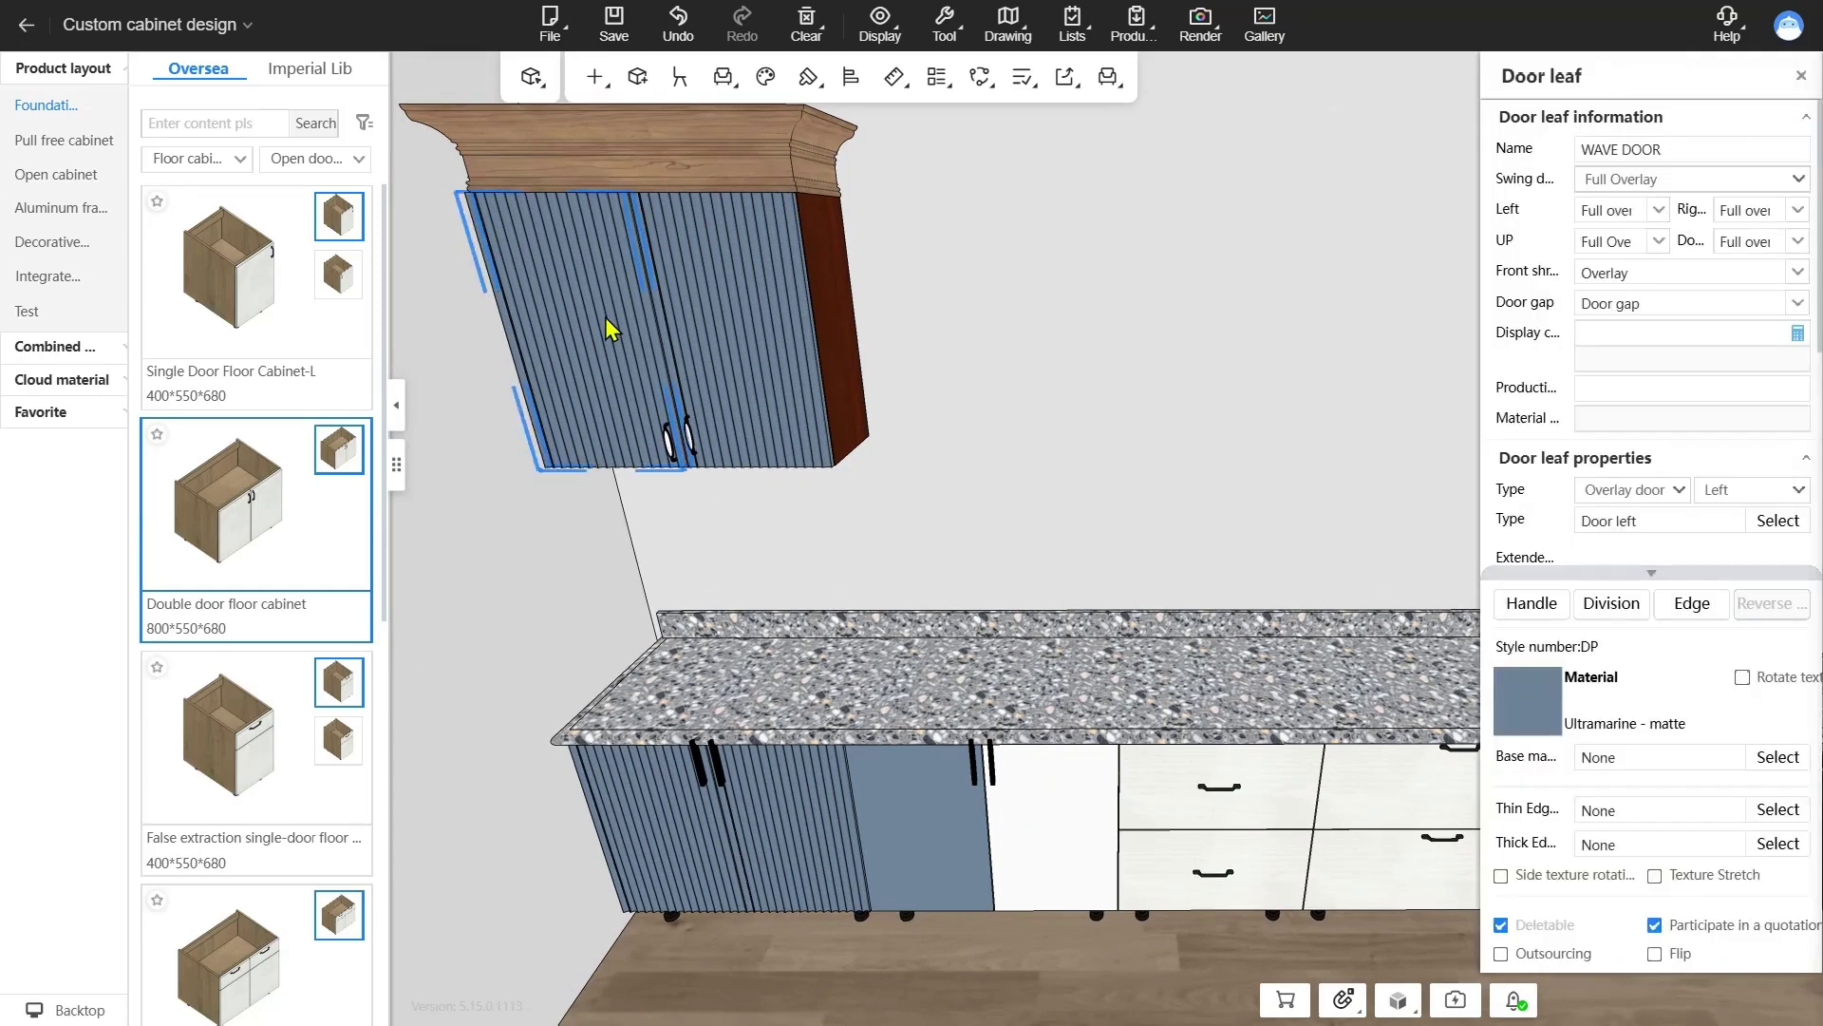
{"action": "right_click", "coordinate": [611, 328]}
{"action": "mouse_move", "coordinate": [675, 586]}
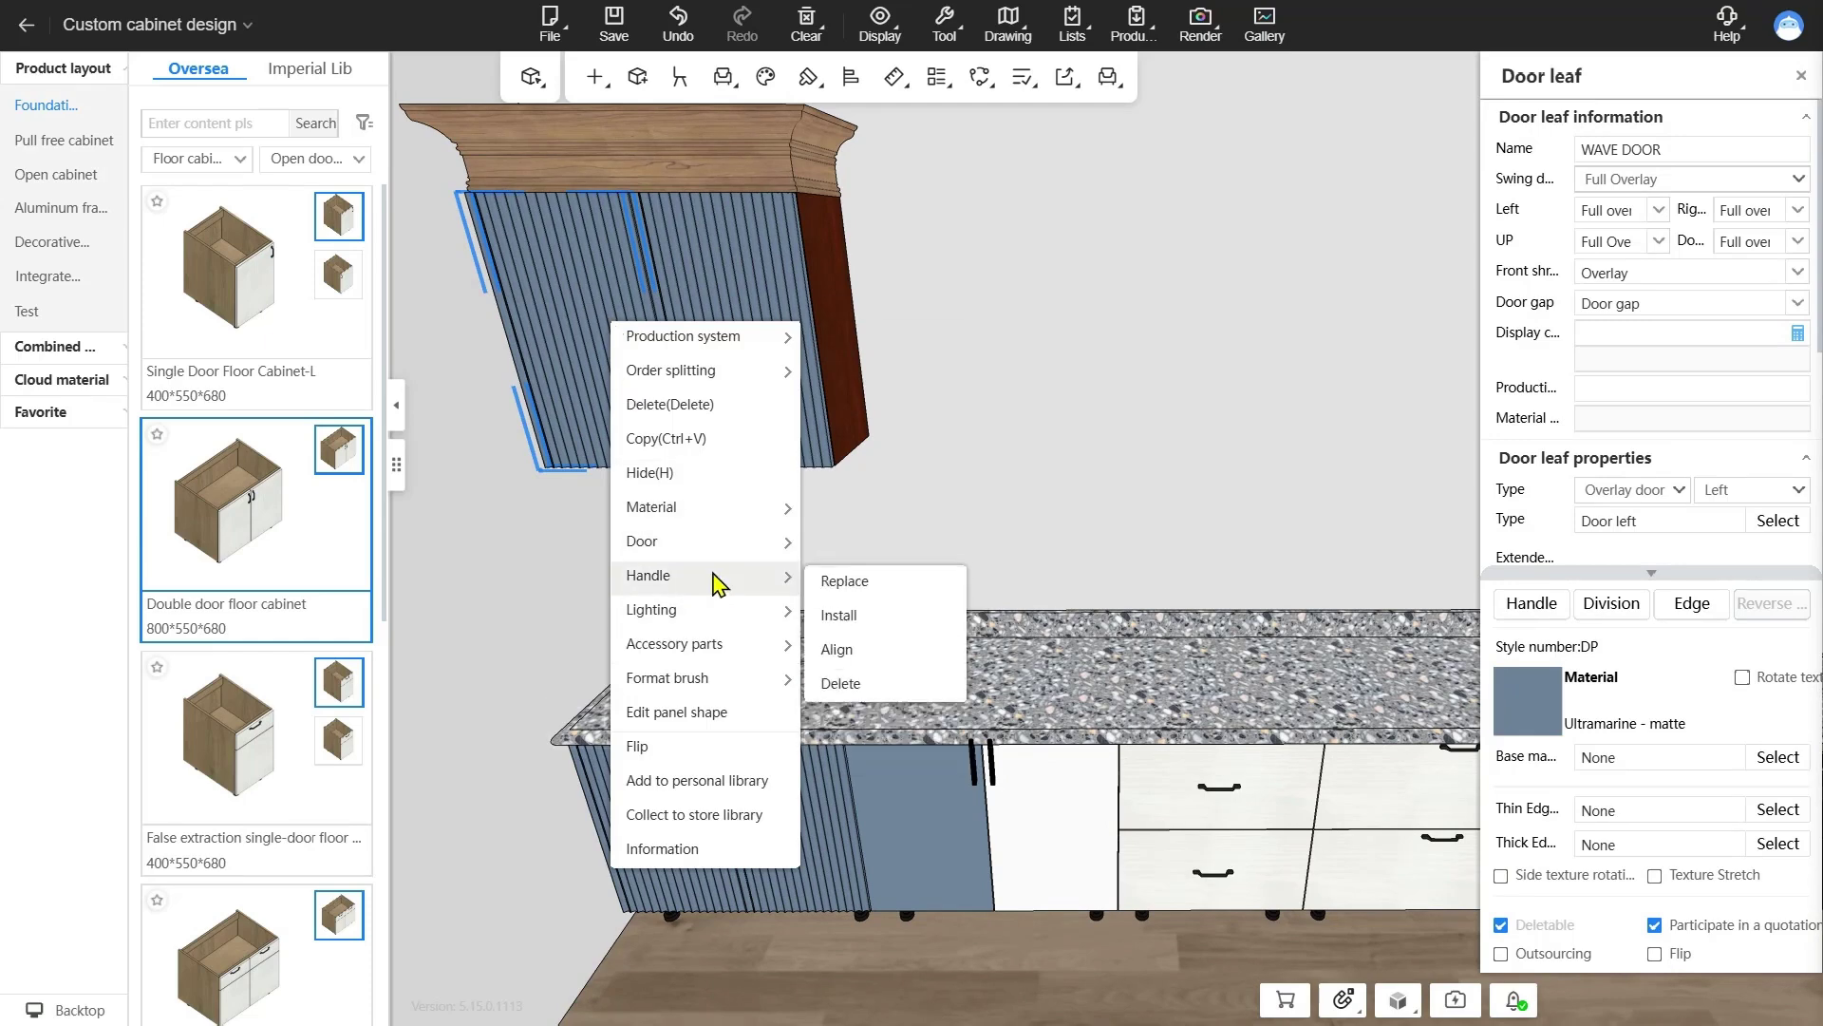
{"action": "left_click", "coordinate": [852, 653]}
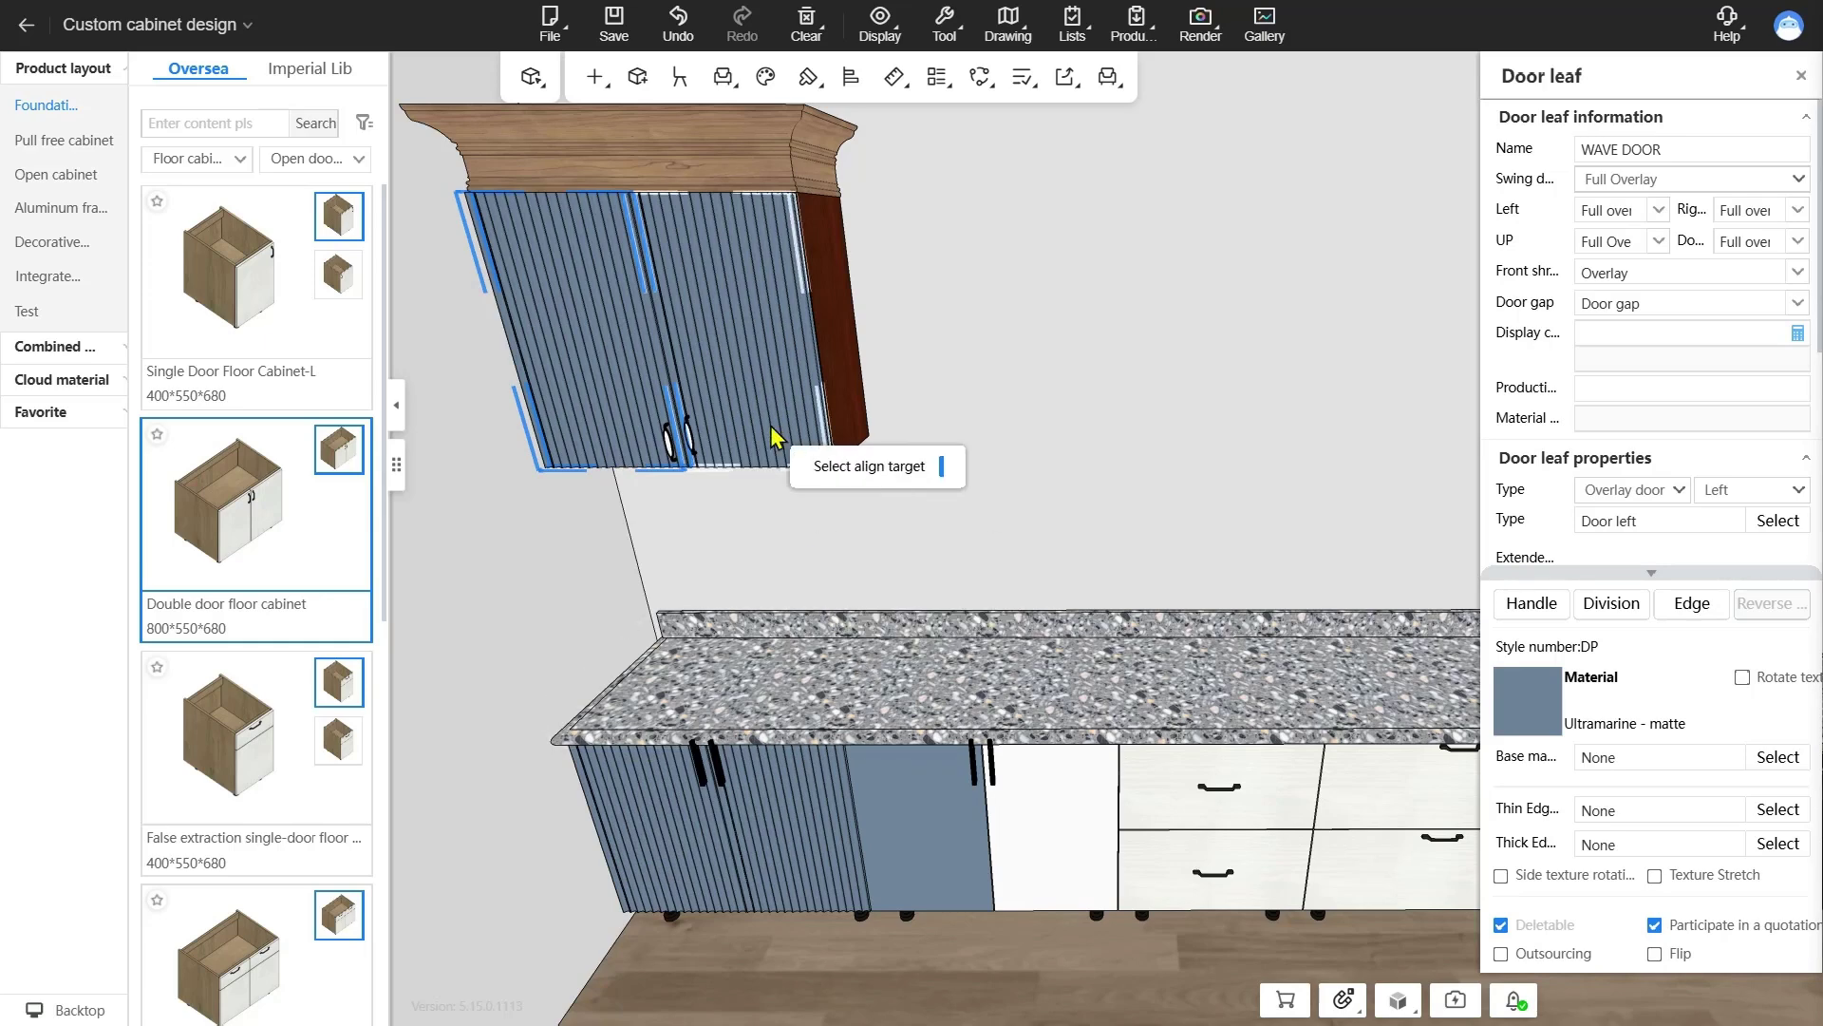
{"action": "key", "text": "Escape"}
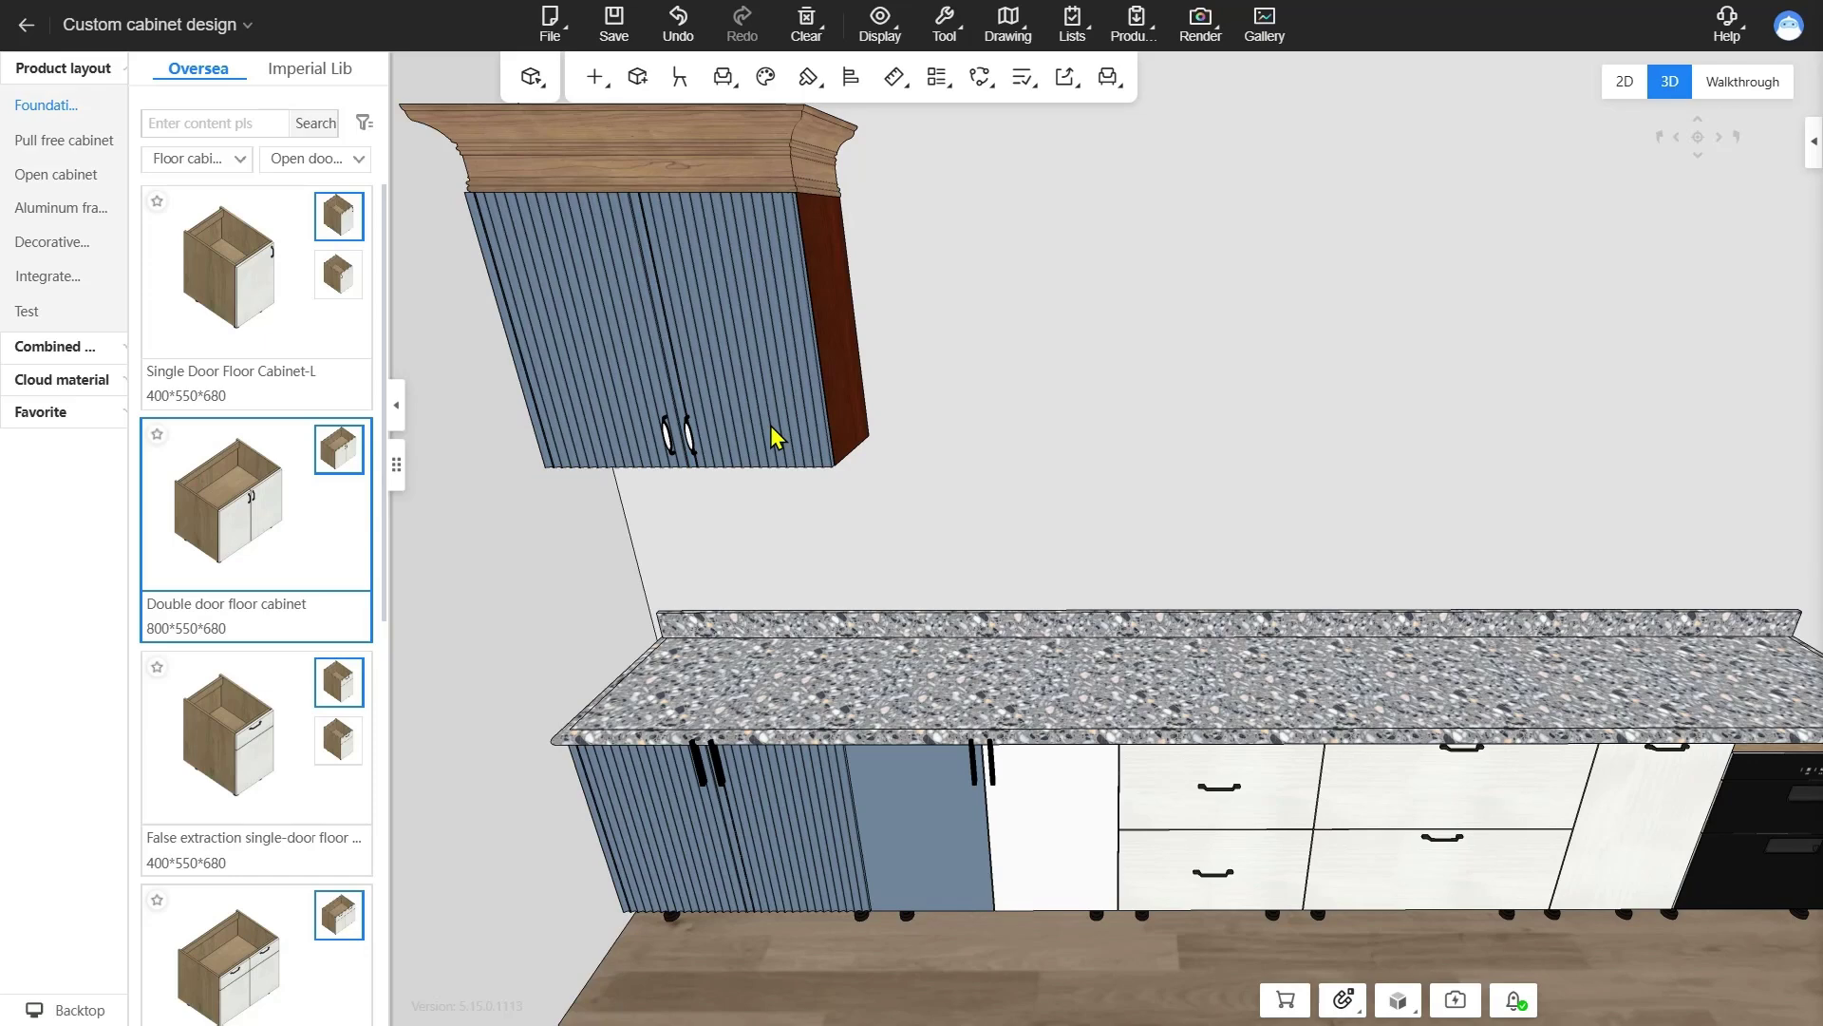
{"action": "right_click", "coordinate": [837, 365]}
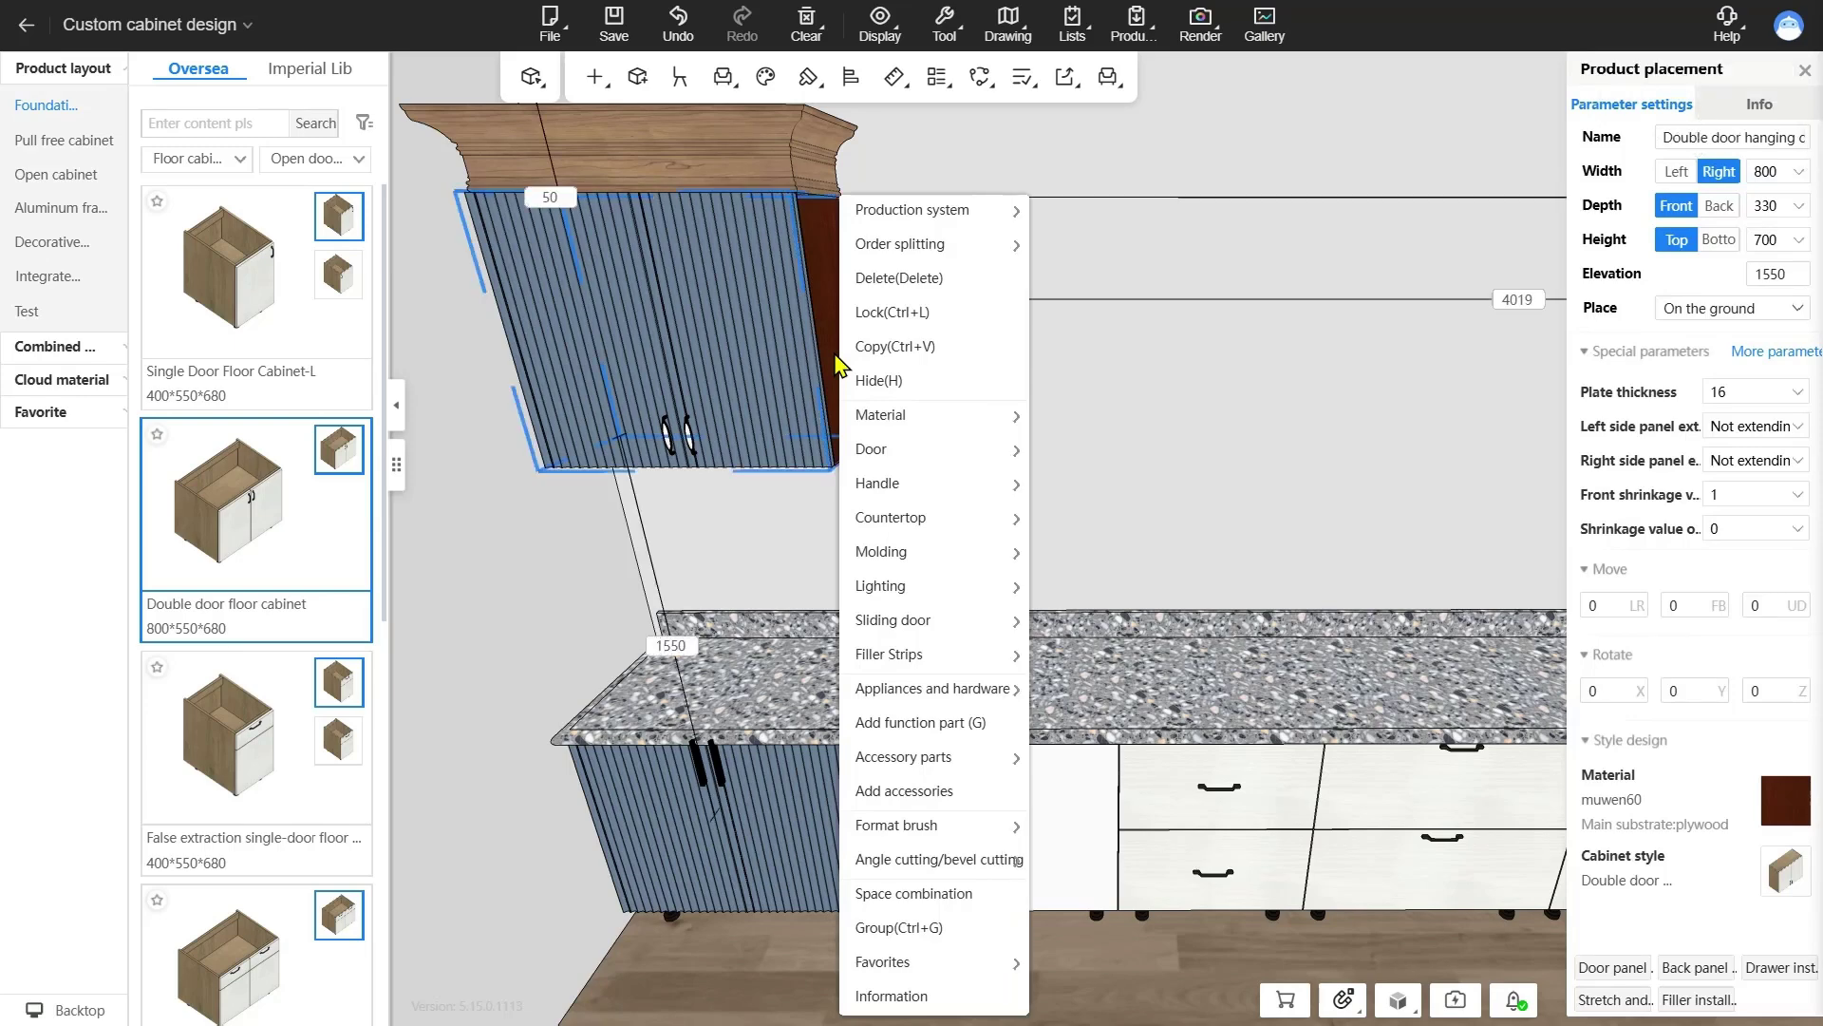
{"action": "mouse_move", "coordinate": [931, 527]}
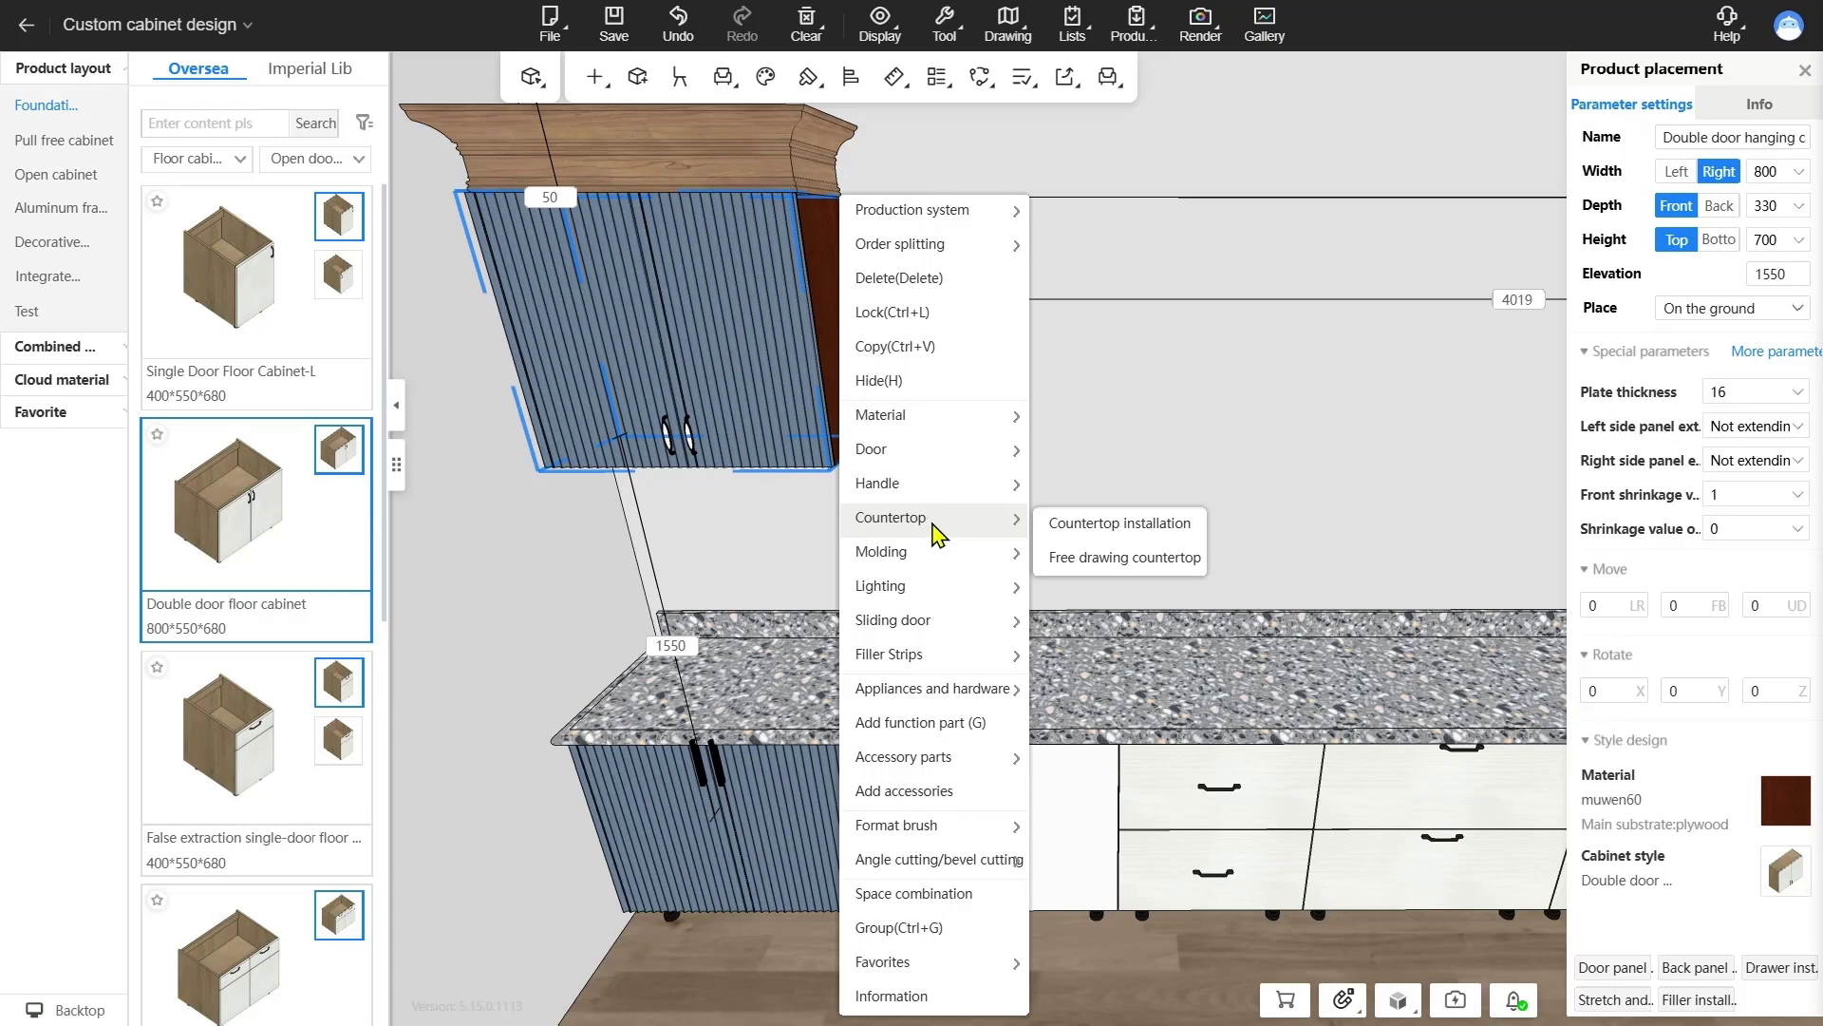
{"action": "mouse_move", "coordinate": [928, 596]}
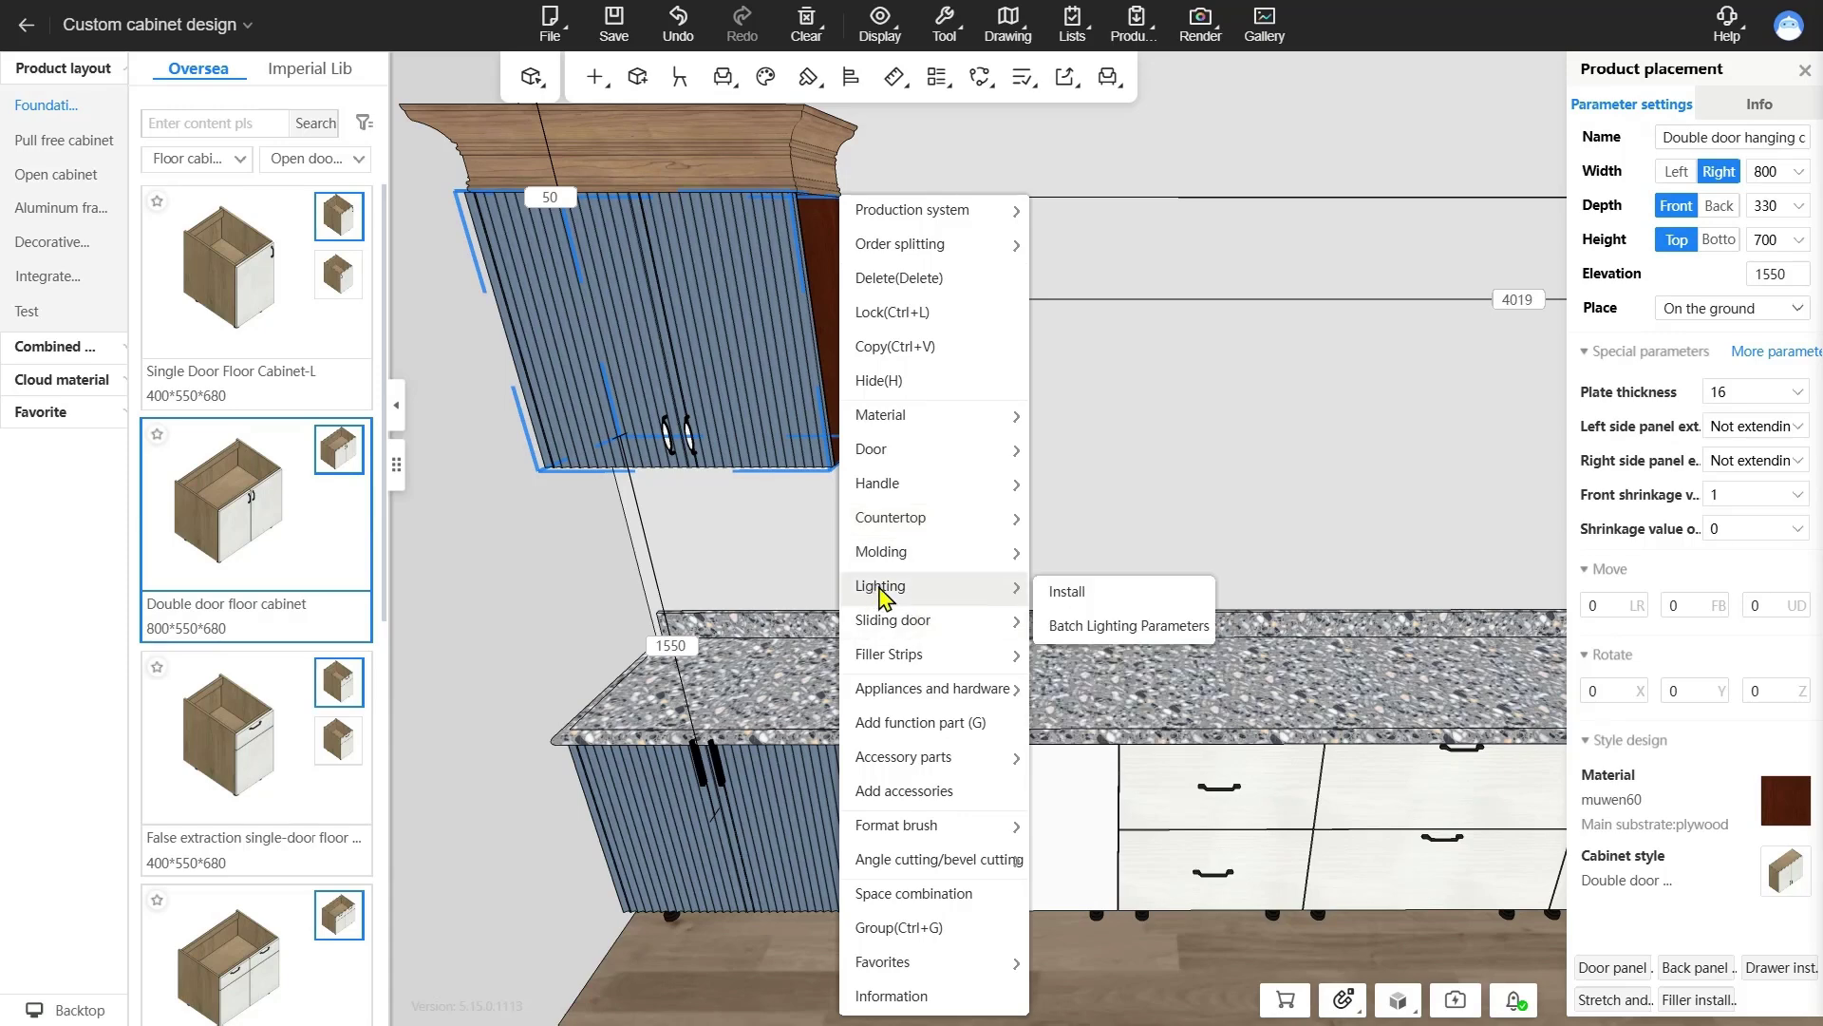
{"action": "mouse_move", "coordinate": [945, 667]}
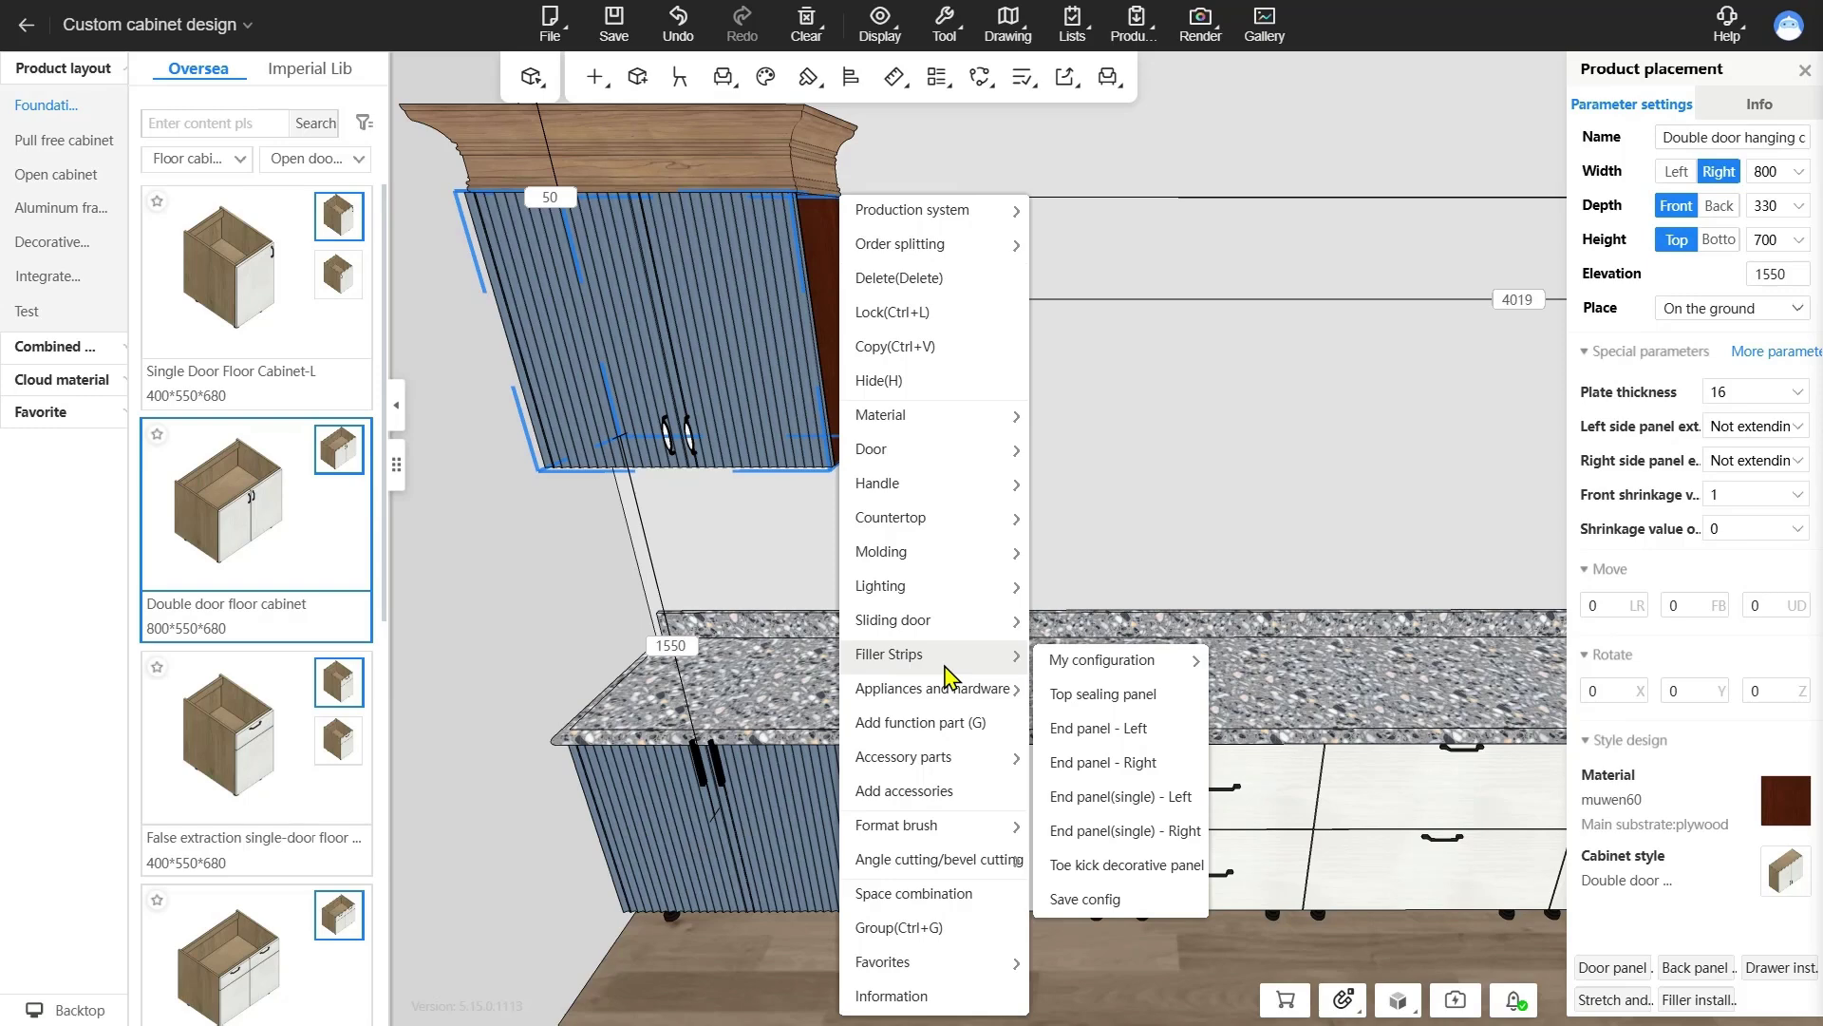
{"action": "mouse_move", "coordinate": [954, 698]}
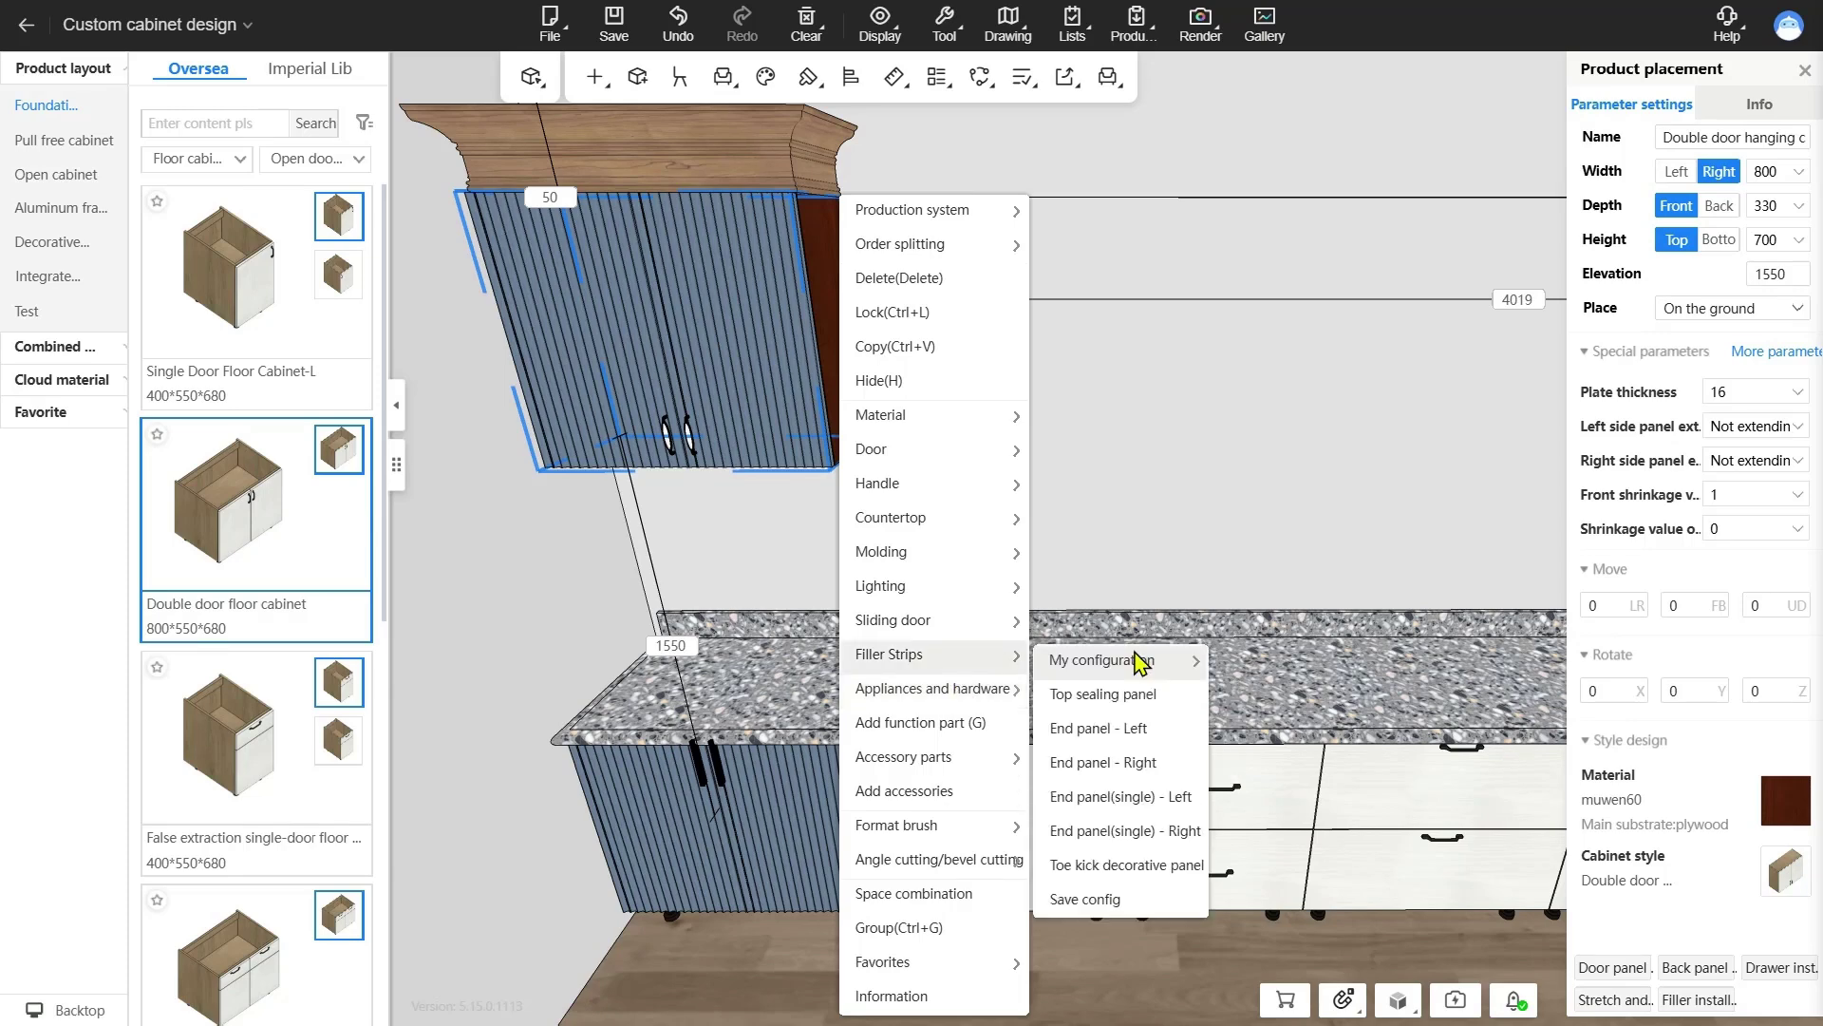
- Delete the countertop above the floor cabinets, then select the double door sink floor cabinet and highlight "sink floor" in its name
{"action": "left_click", "coordinate": [1327, 687]}
{"action": "key", "text": "Delete"}
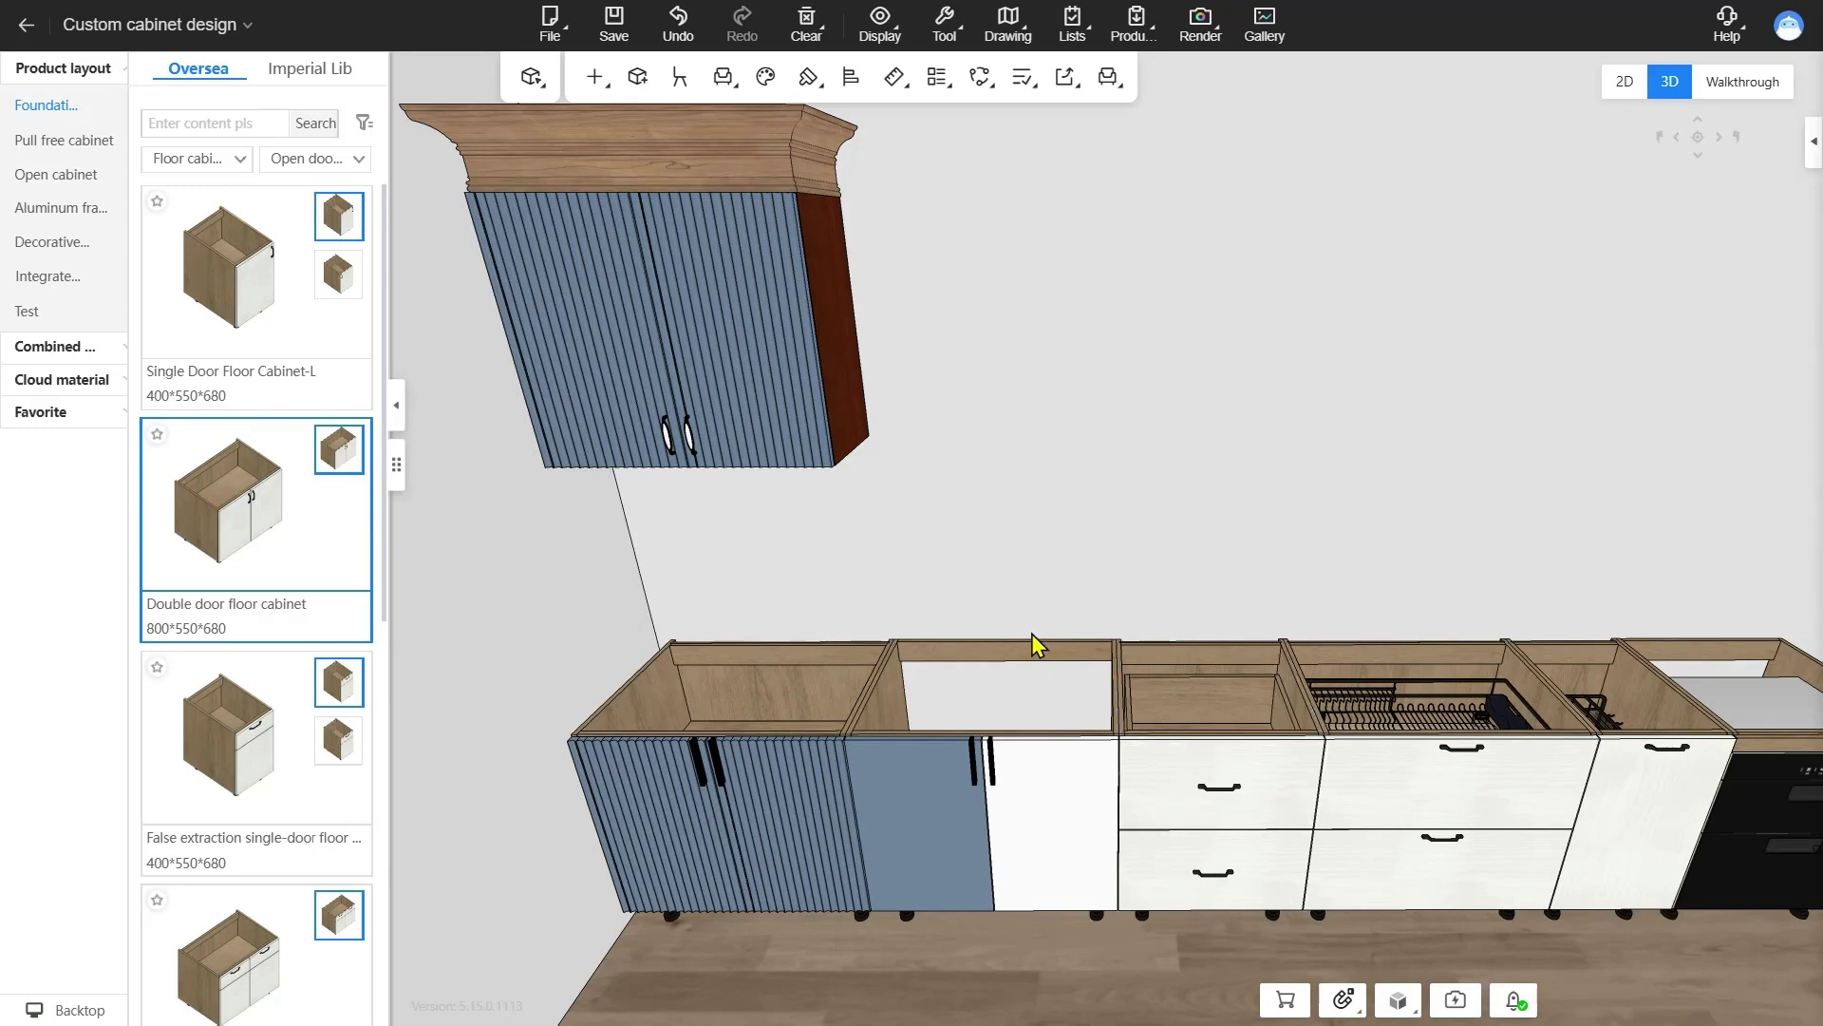
{"action": "left_click", "coordinate": [1028, 660]}
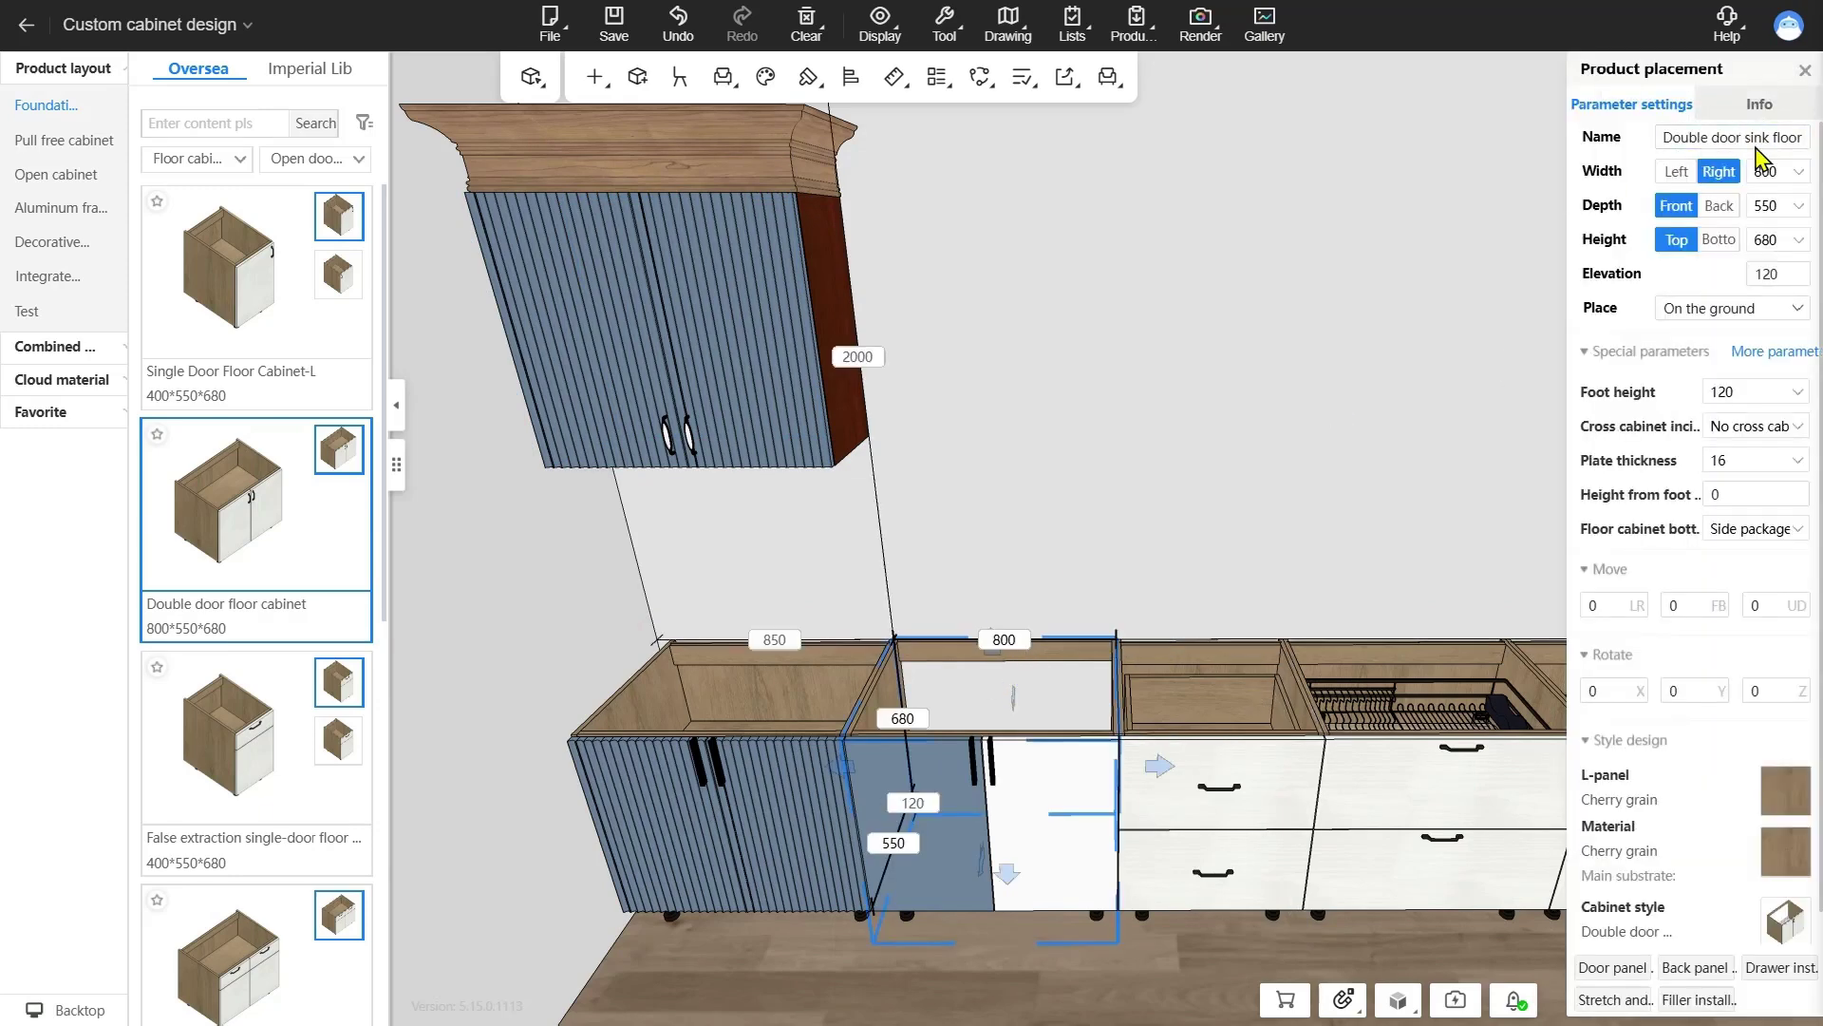
{"action": "left_click_drag", "start_coordinate": [1744, 137], "coordinate": [1806, 137]}
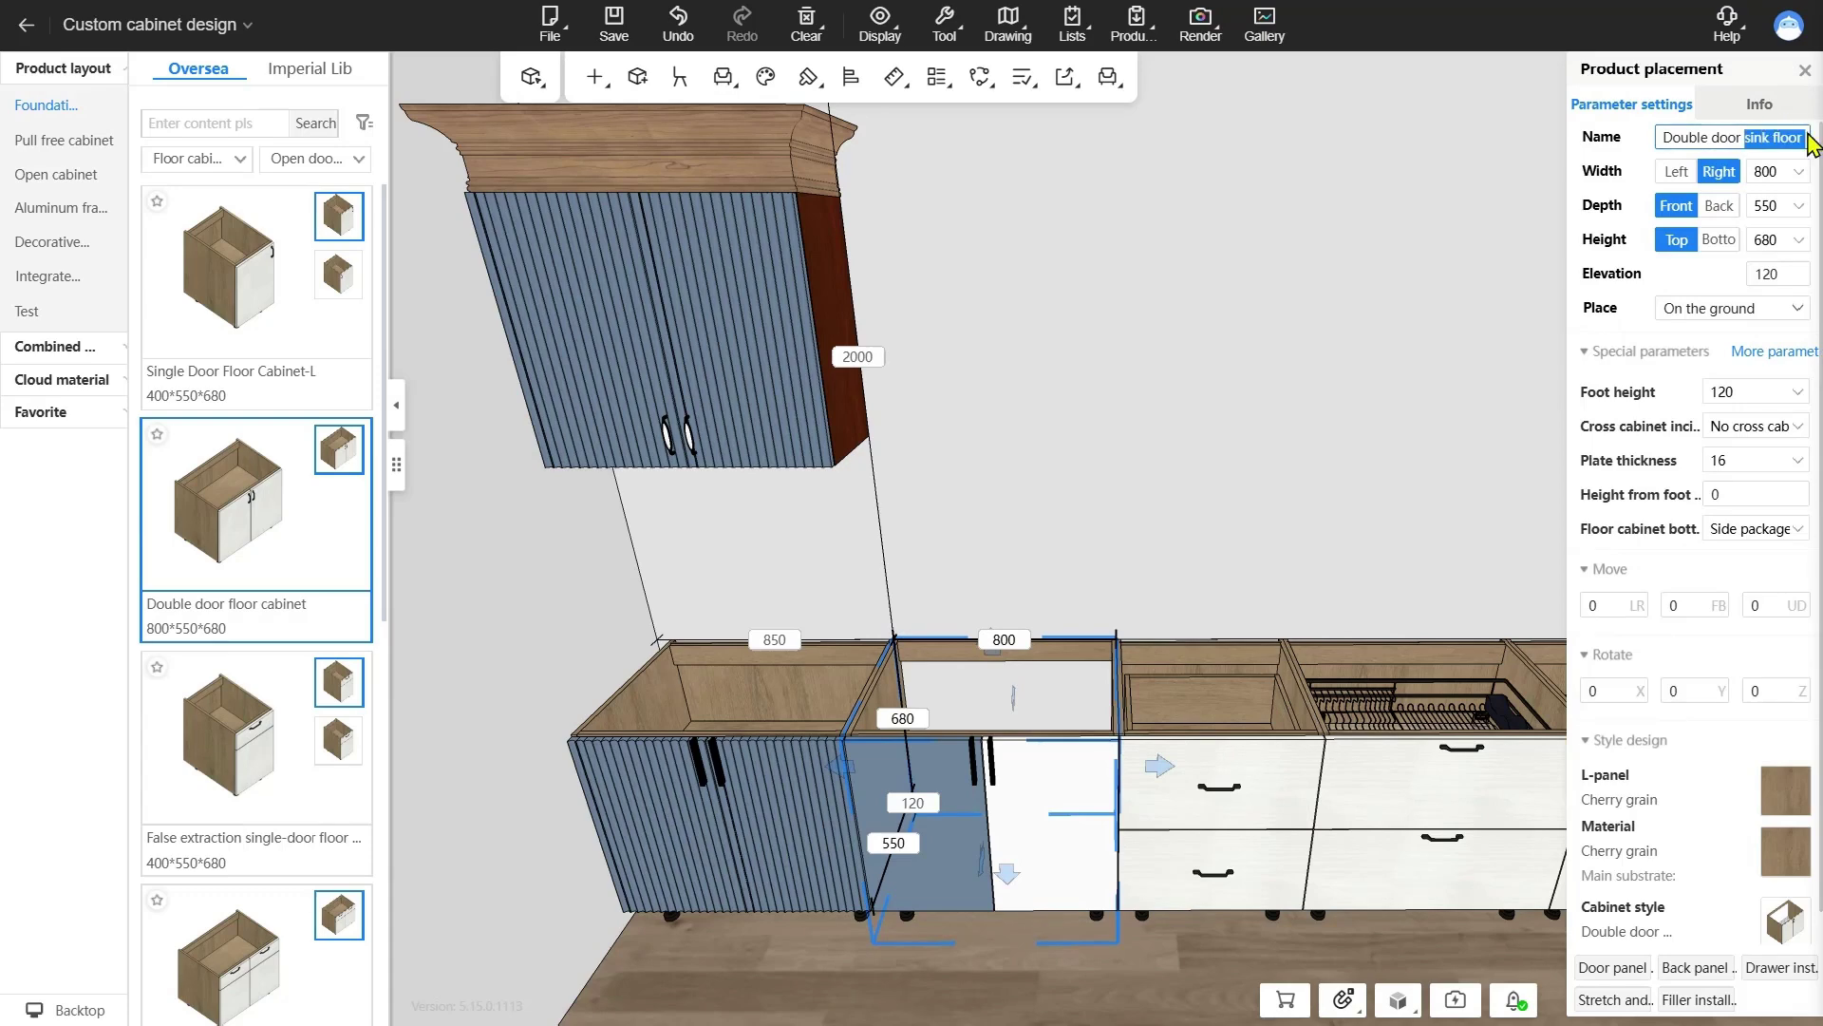
- Install the black 左邻11196 7848 sink from the Metal single basin folder on the double door sink floor cabinet
{"action": "left_click", "coordinate": [1065, 669]}
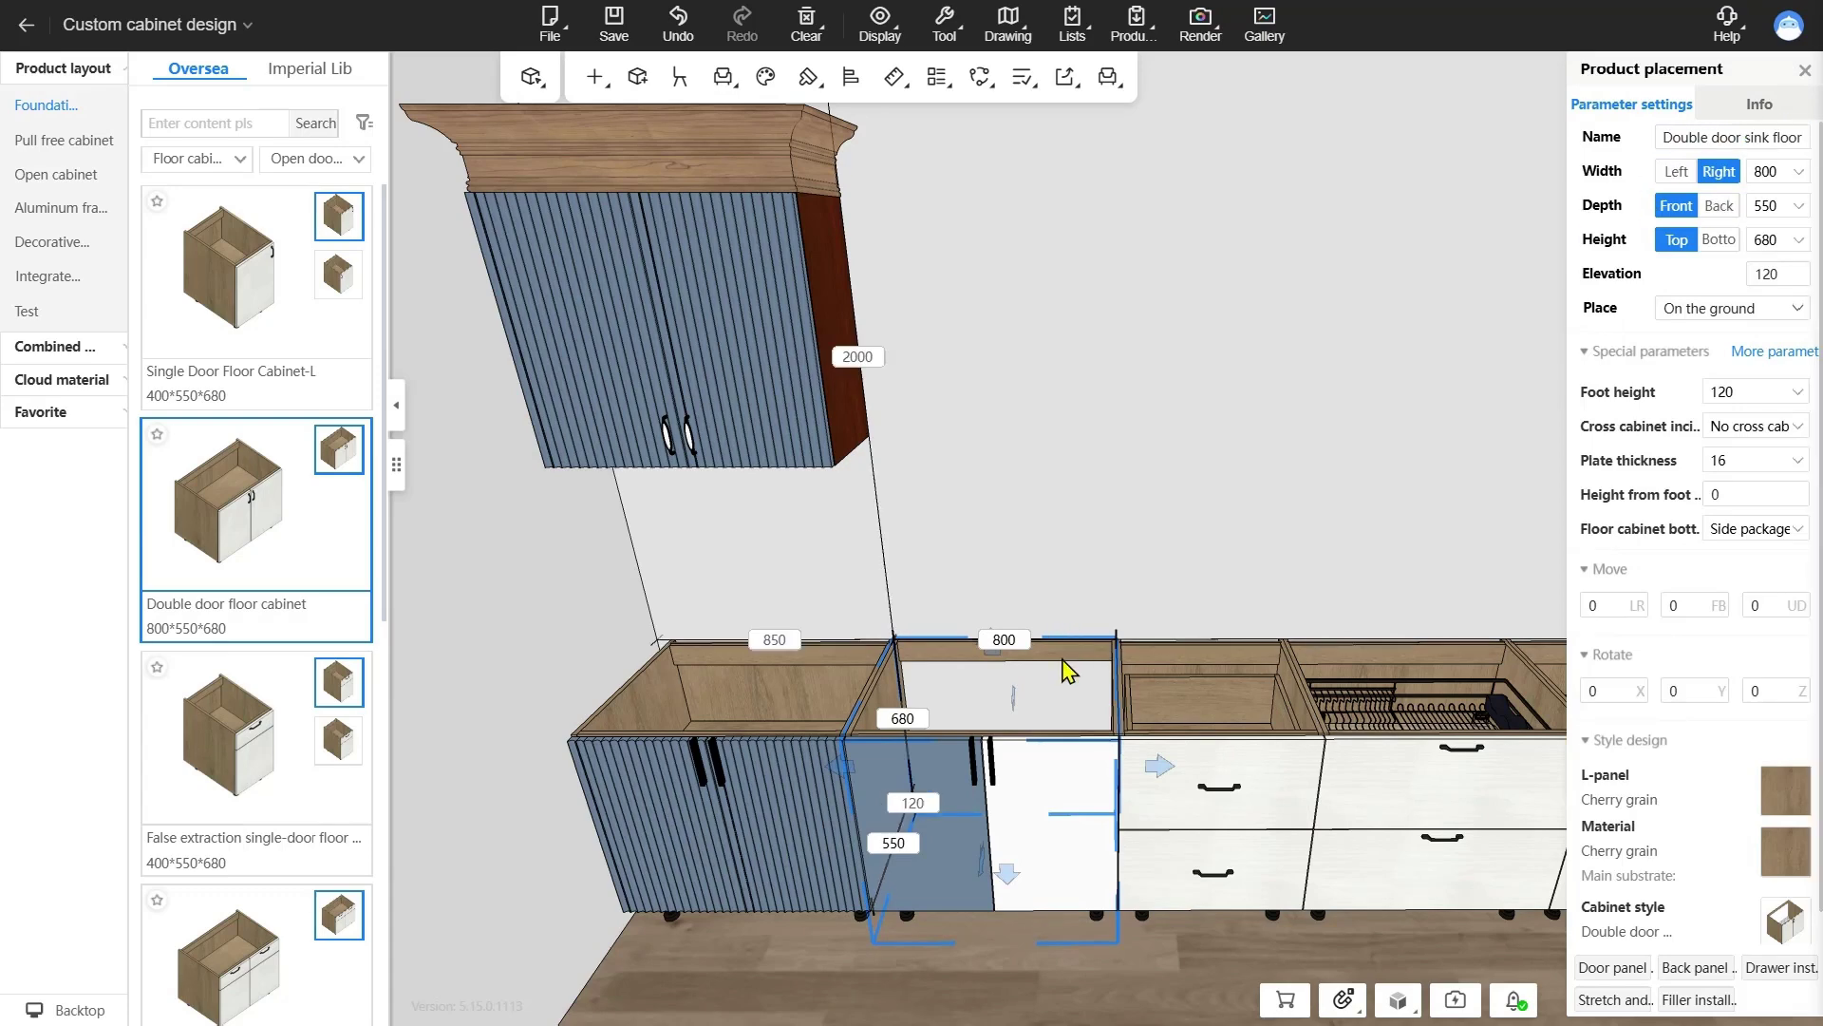
{"action": "right_click", "coordinate": [1065, 669]}
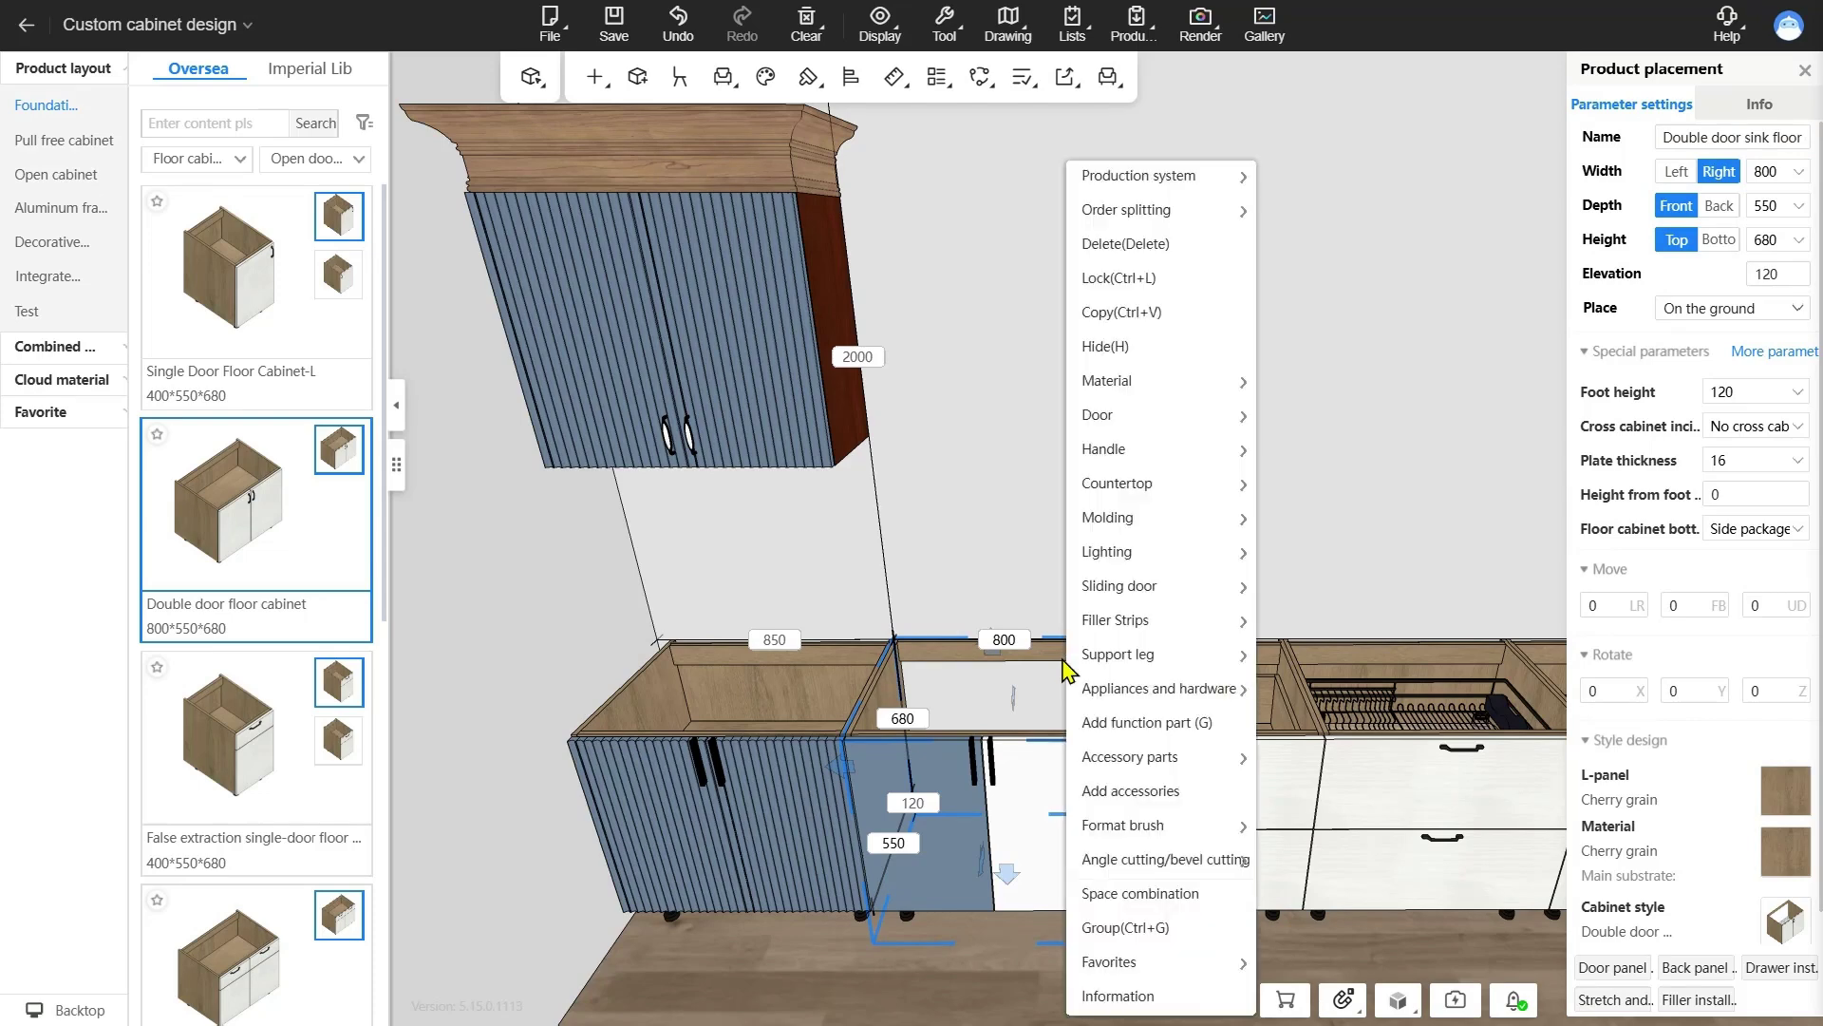
{"action": "mouse_move", "coordinate": [1156, 691]}
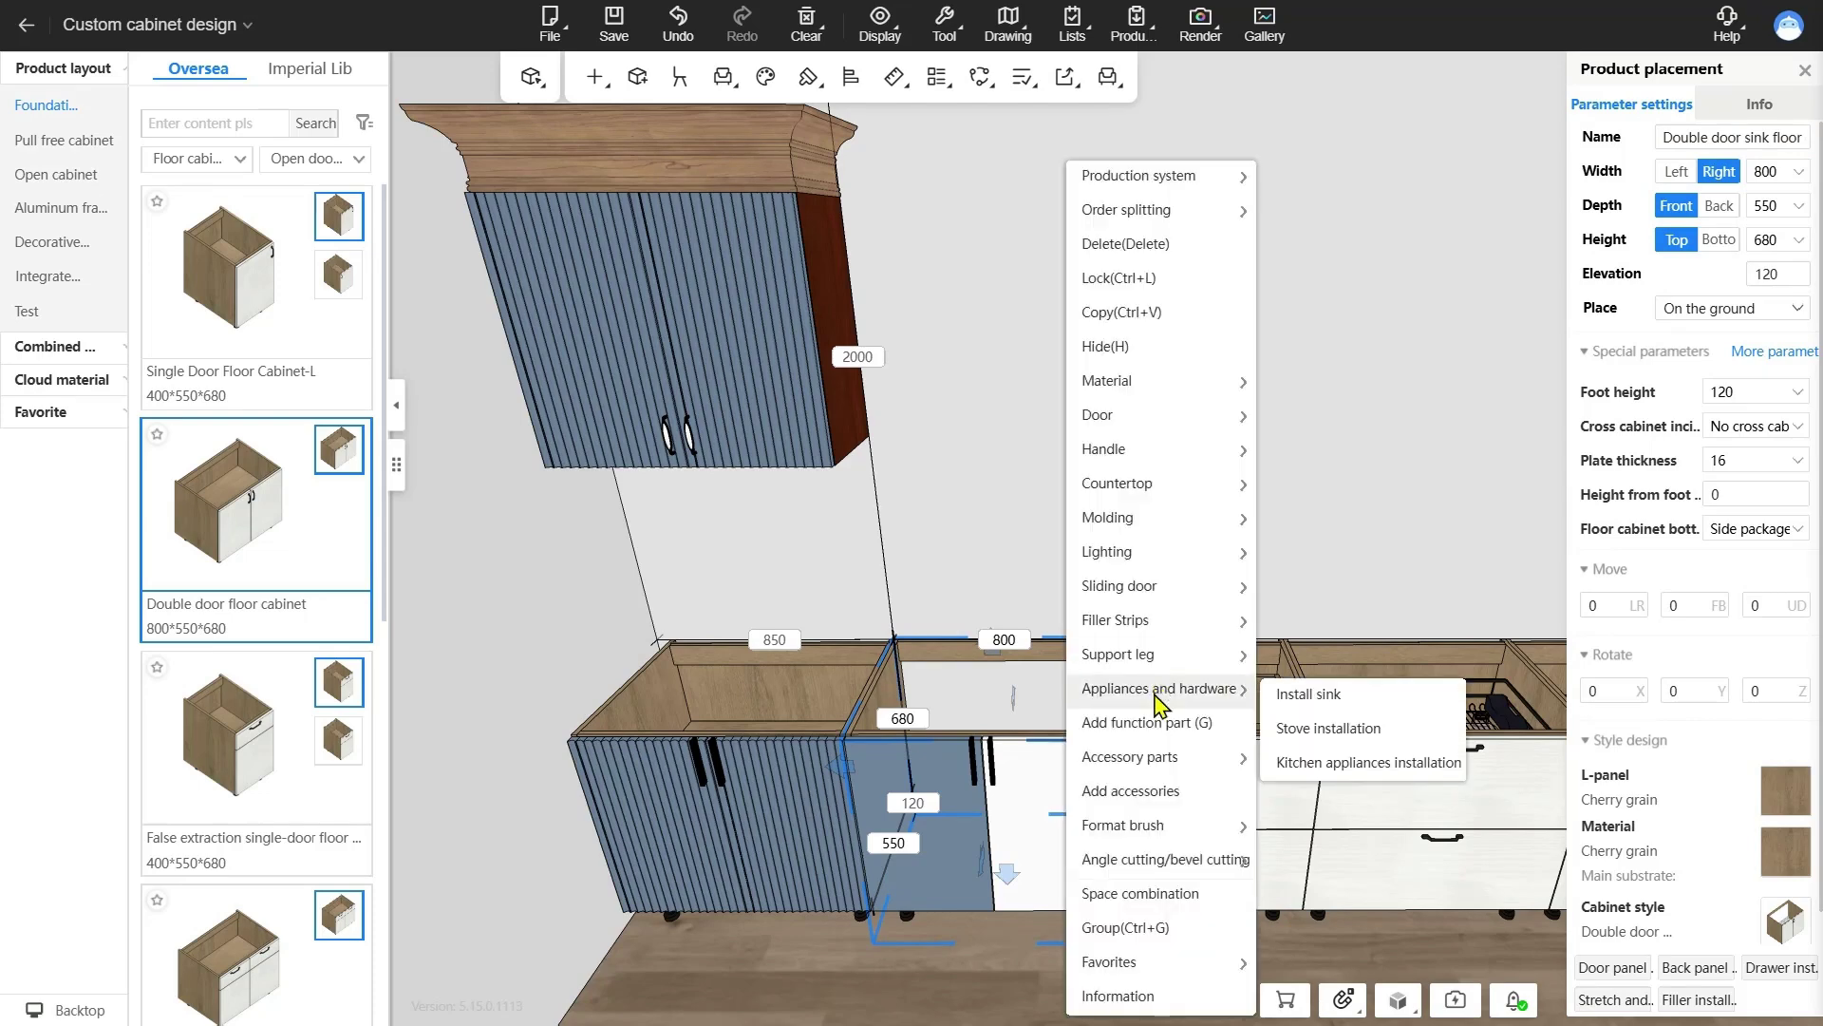
{"action": "left_click", "coordinate": [1289, 718]}
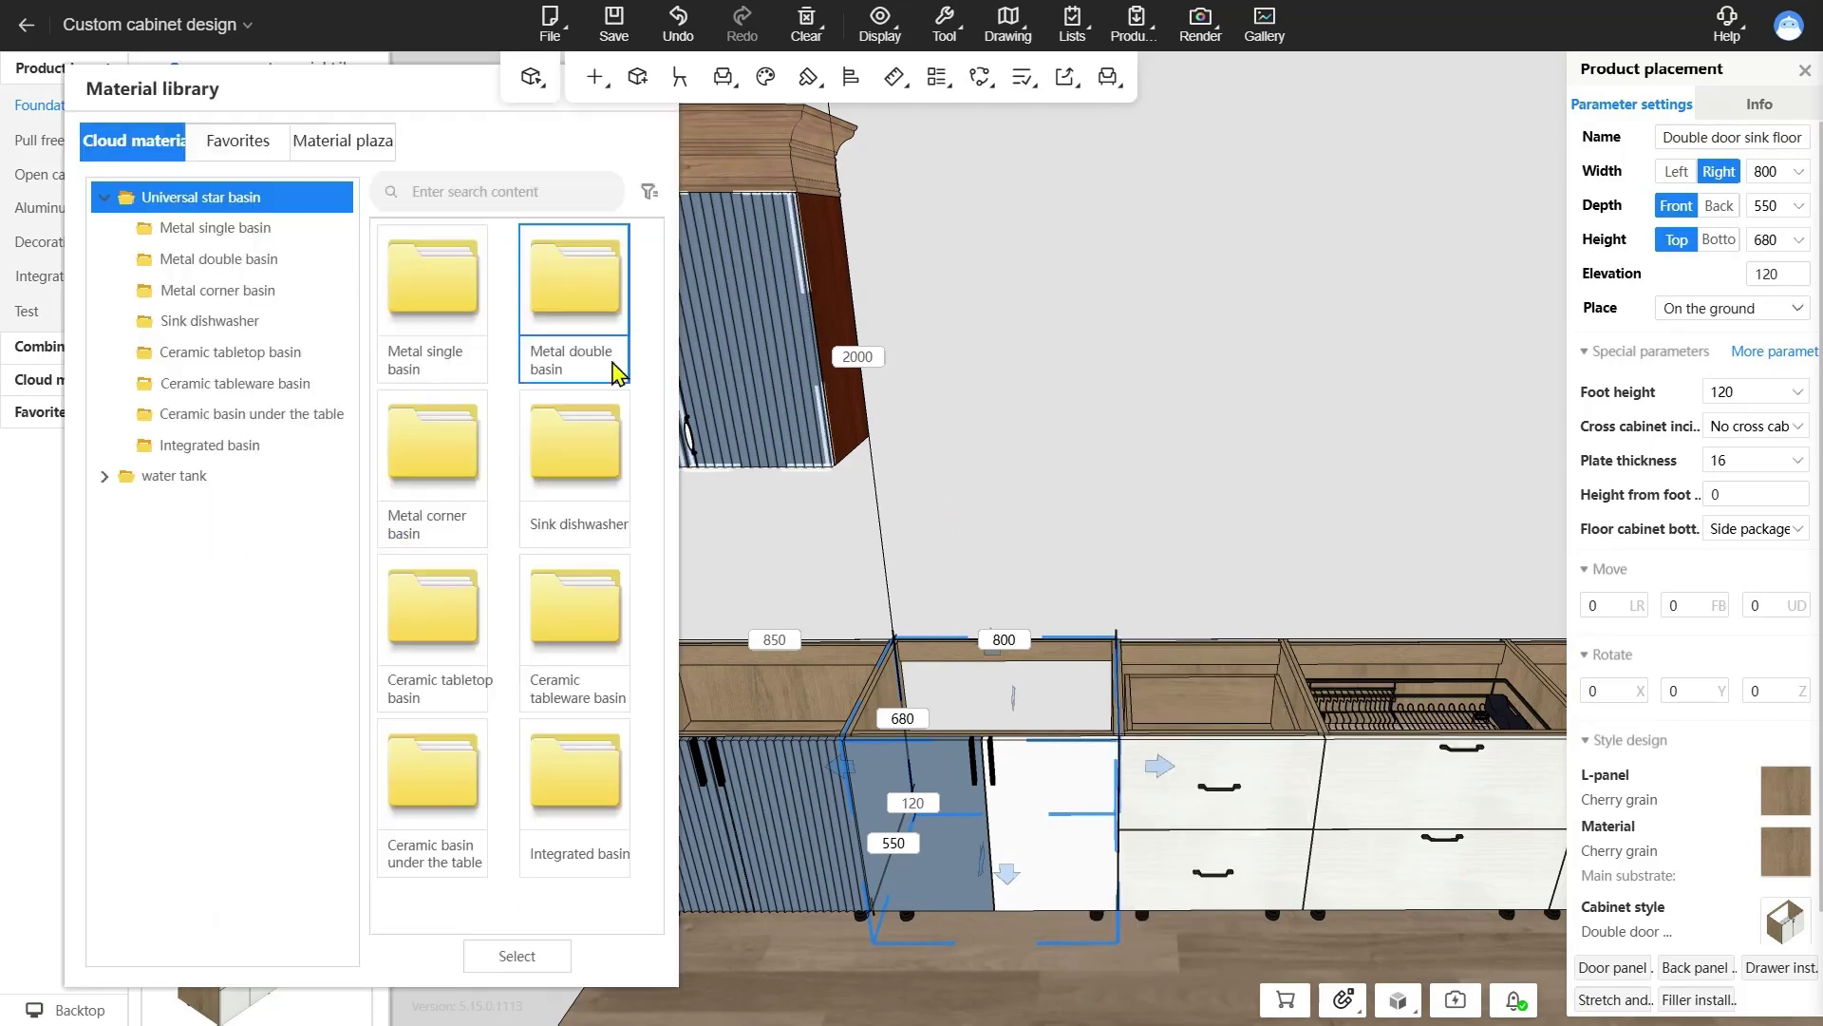
{"action": "double_click", "coordinate": [423, 285]}
{"action": "left_click", "coordinate": [305, 259]}
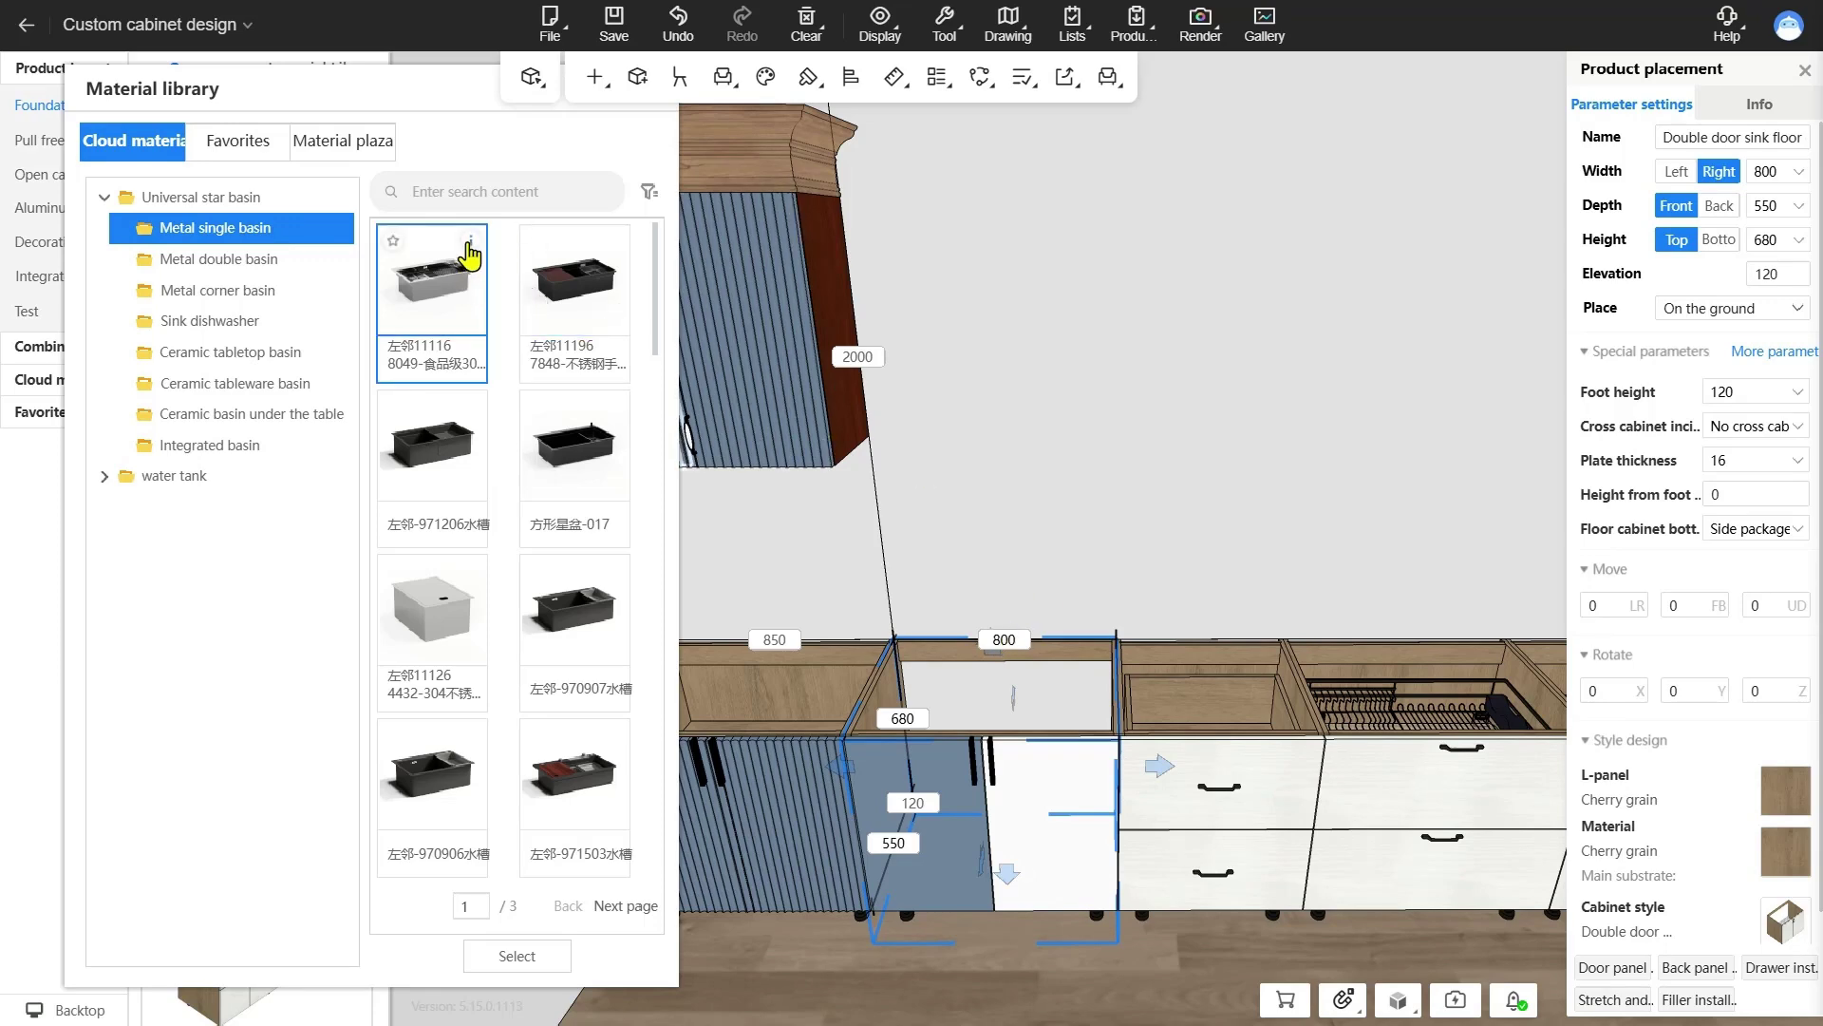
{"action": "mouse_move", "coordinate": [469, 255]}
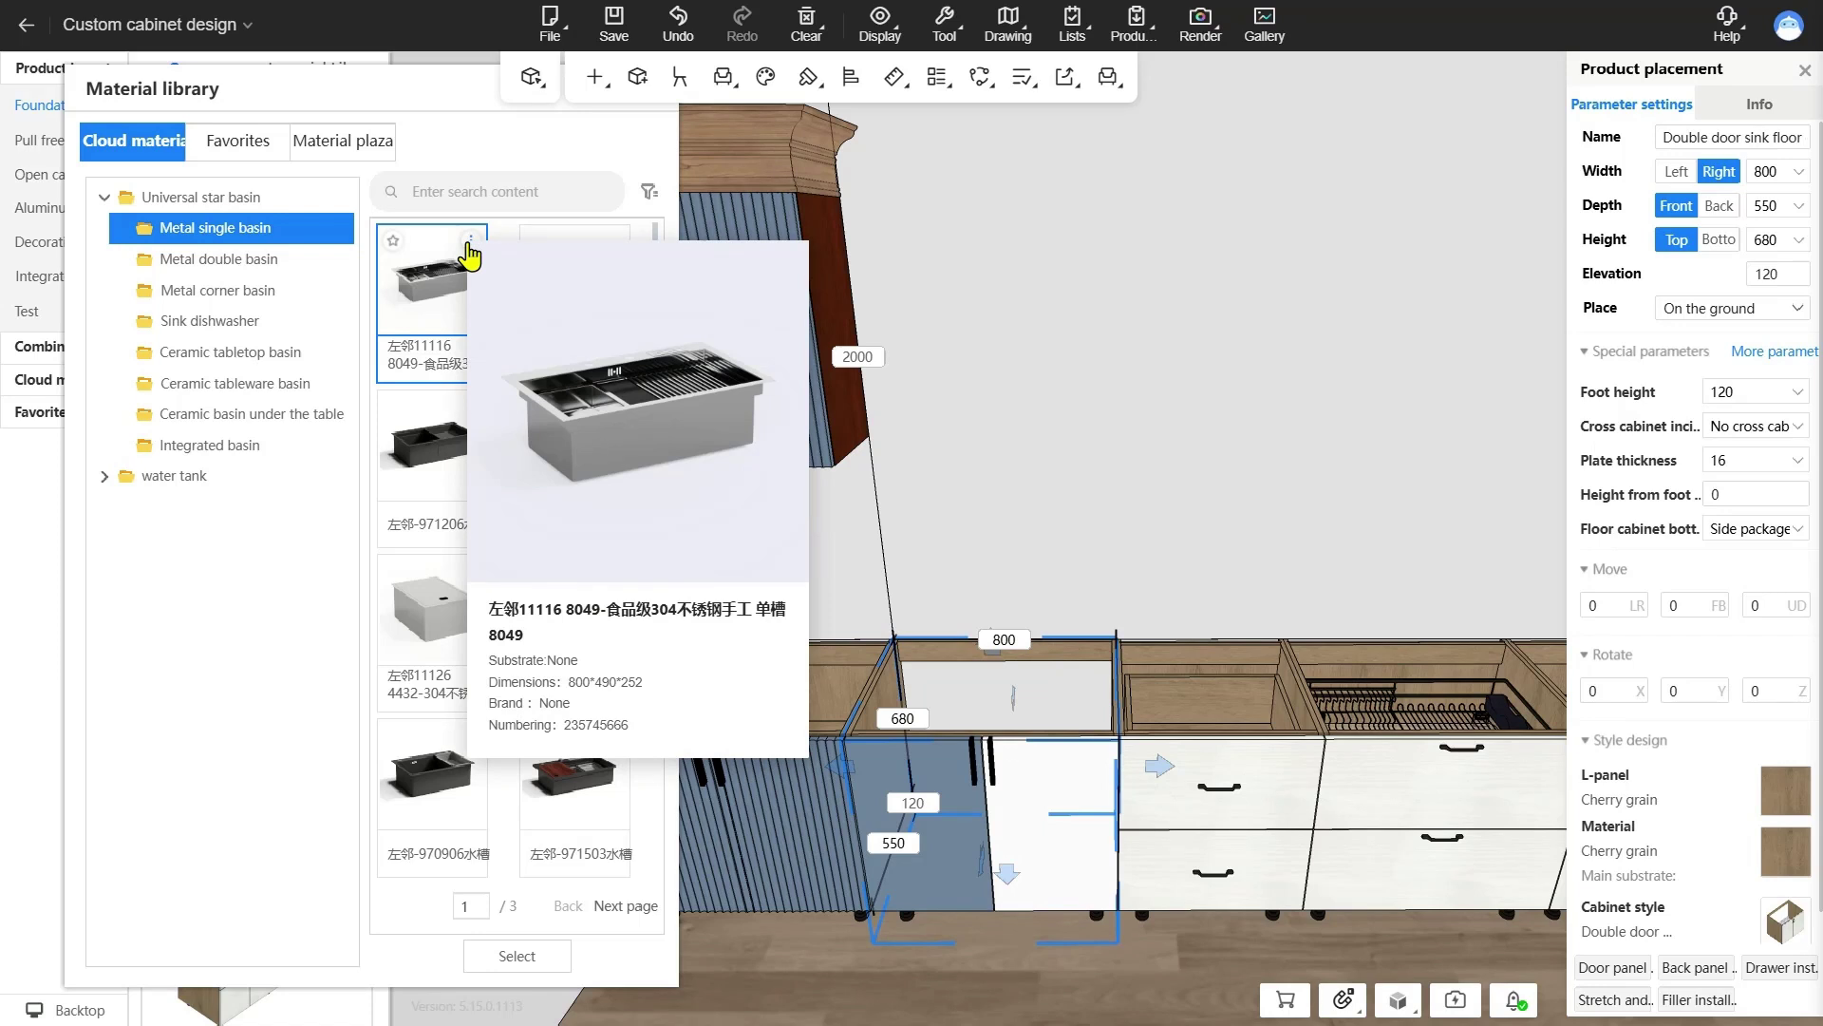
{"action": "mouse_move", "coordinate": [617, 249]}
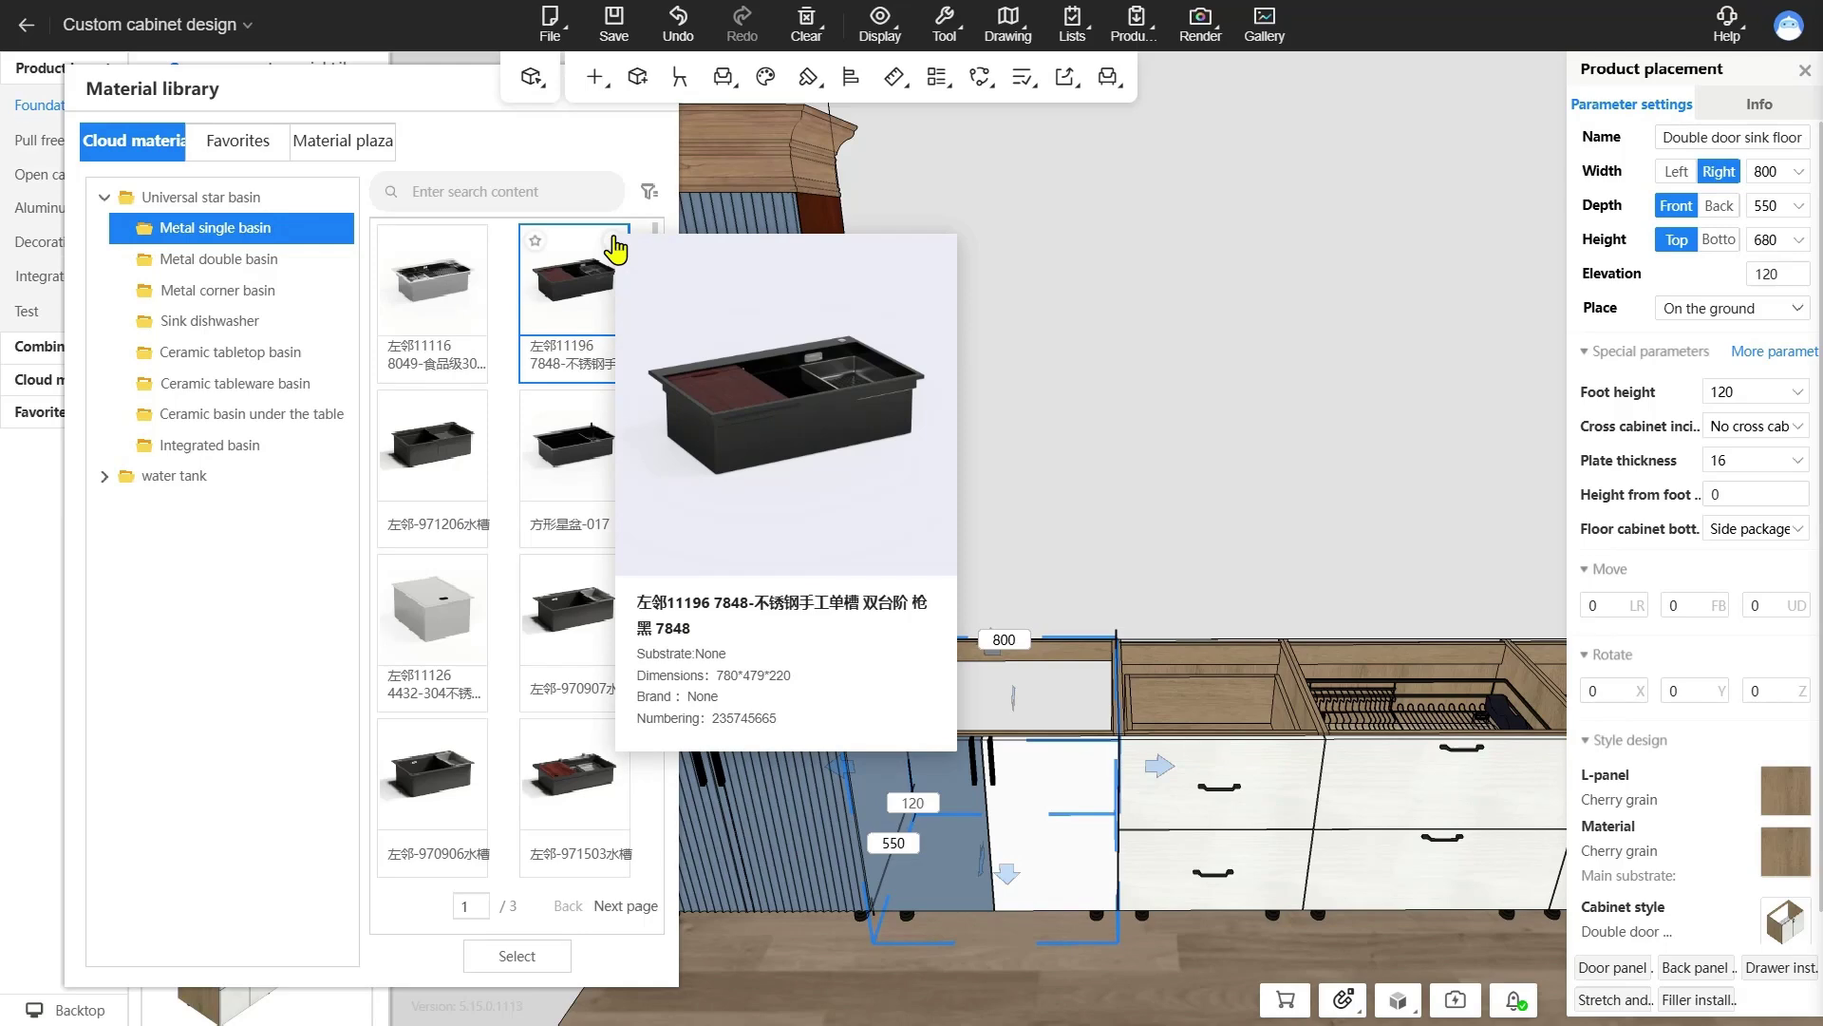
{"action": "double_click", "coordinate": [580, 295]}
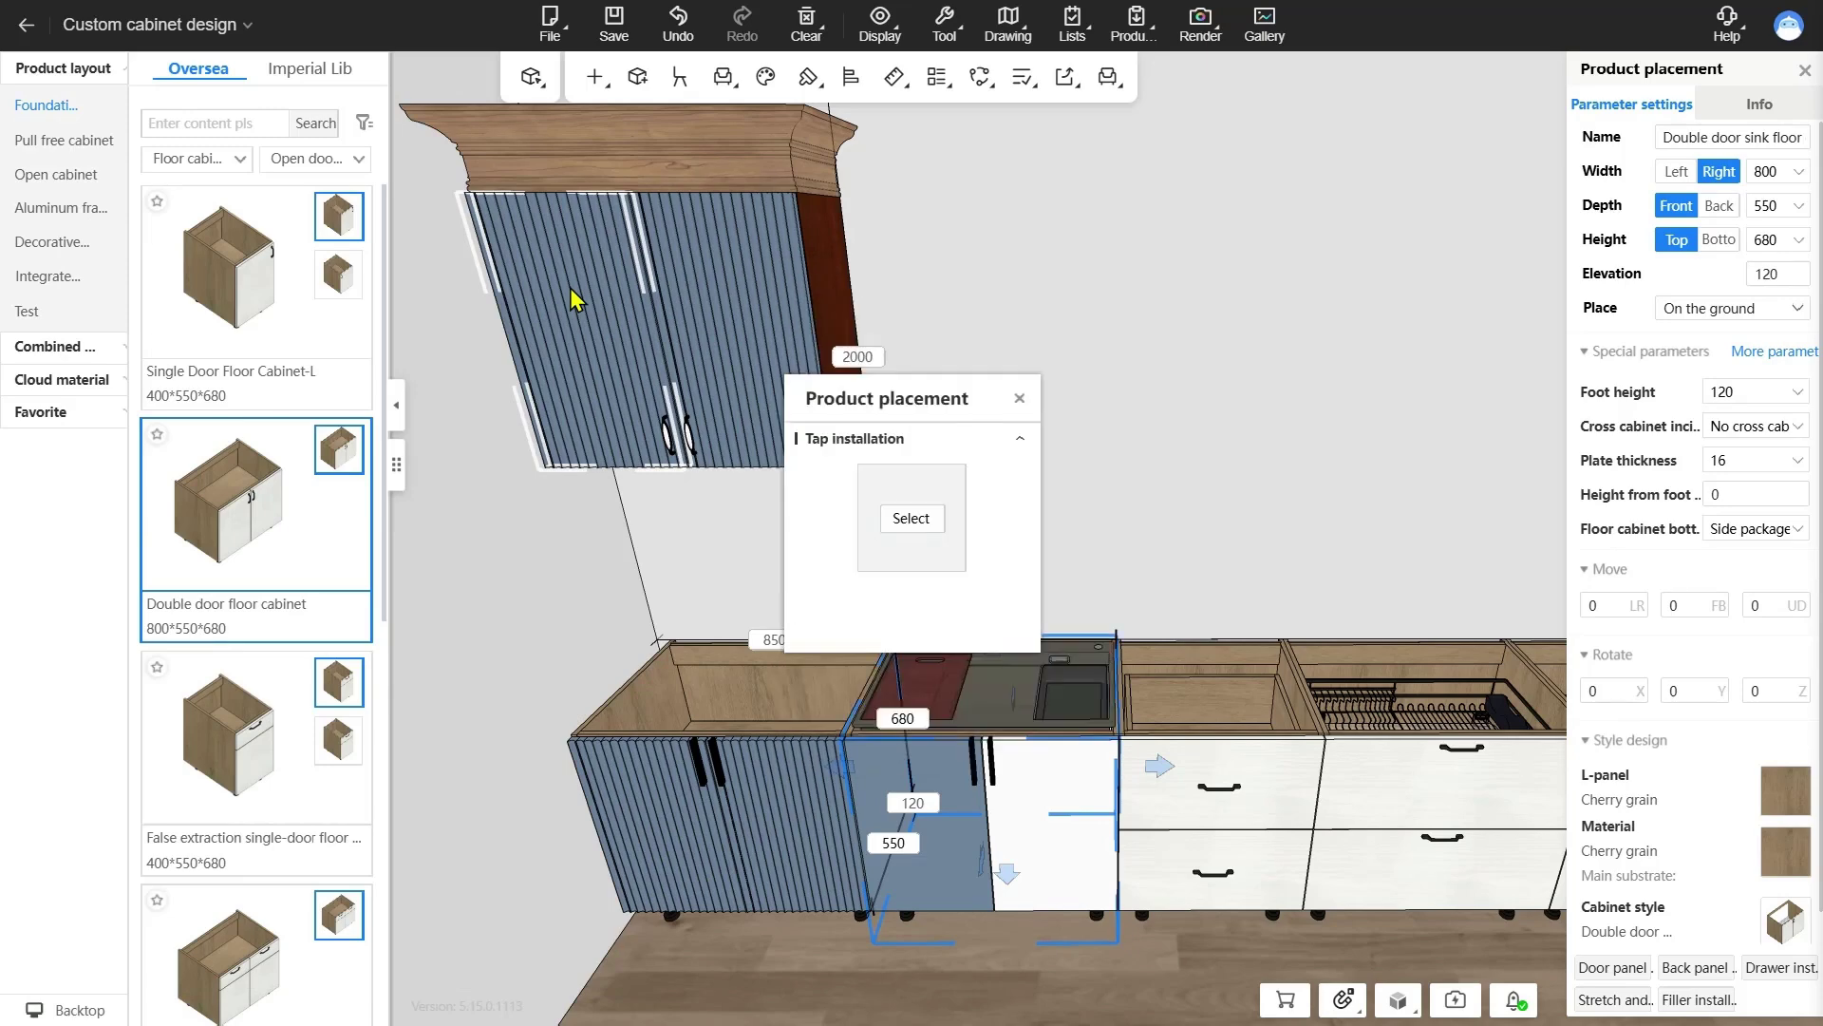
- Add the Modern stretching faucet from the Sink faucet folder as the tap for the sink, and finish the installation
{"action": "left_click_drag", "start_coordinate": [924, 403], "coordinate": [680, 385]}
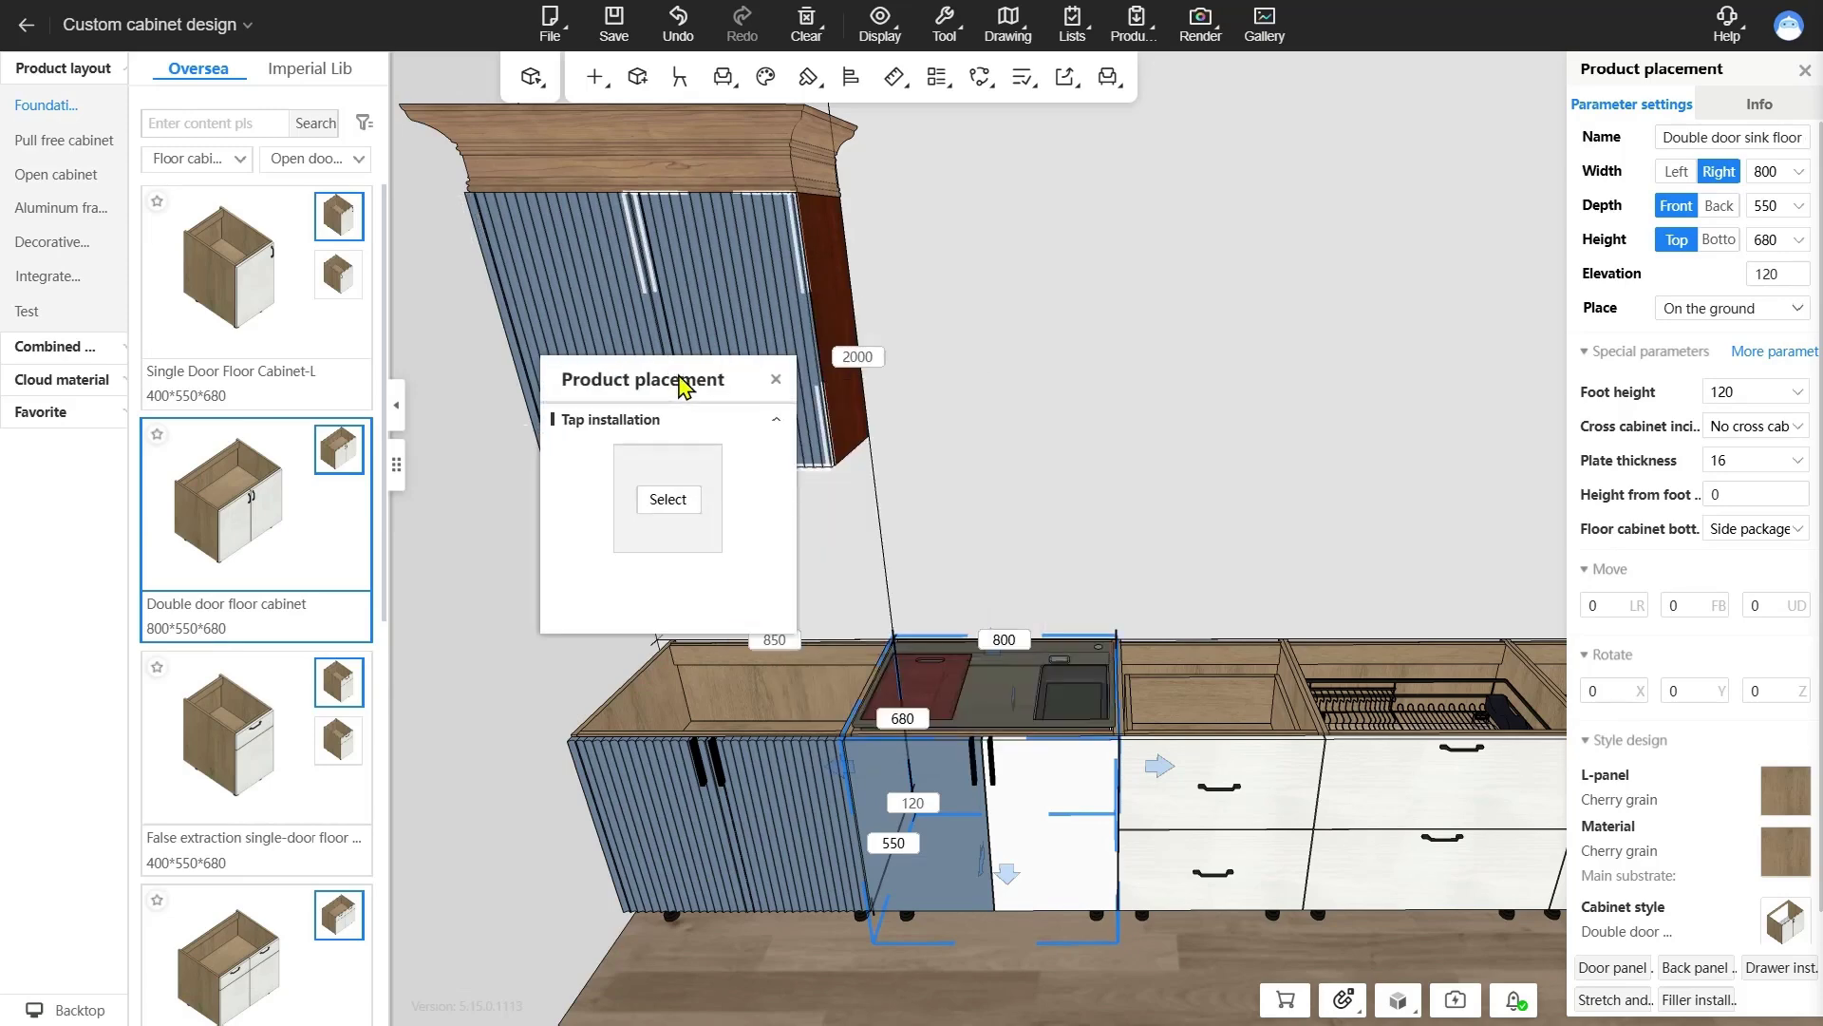
{"action": "left_click", "coordinate": [662, 500]}
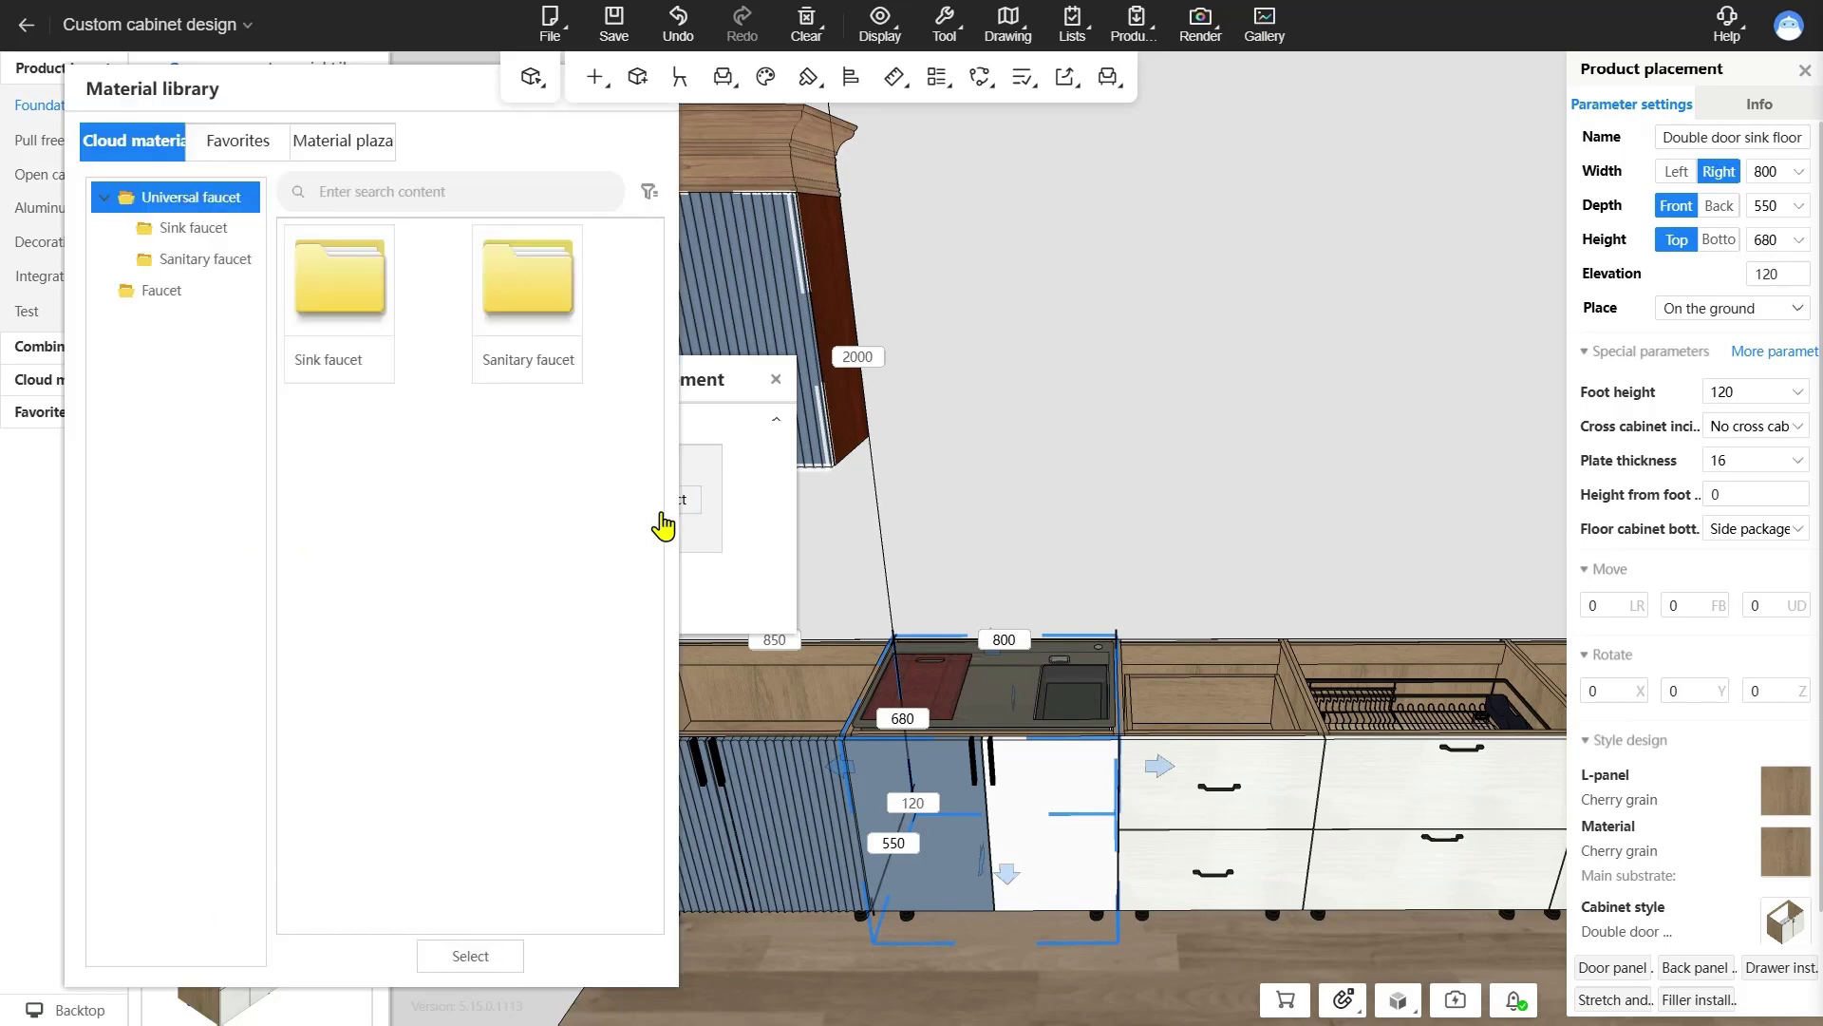
{"action": "double_click", "coordinate": [349, 324]}
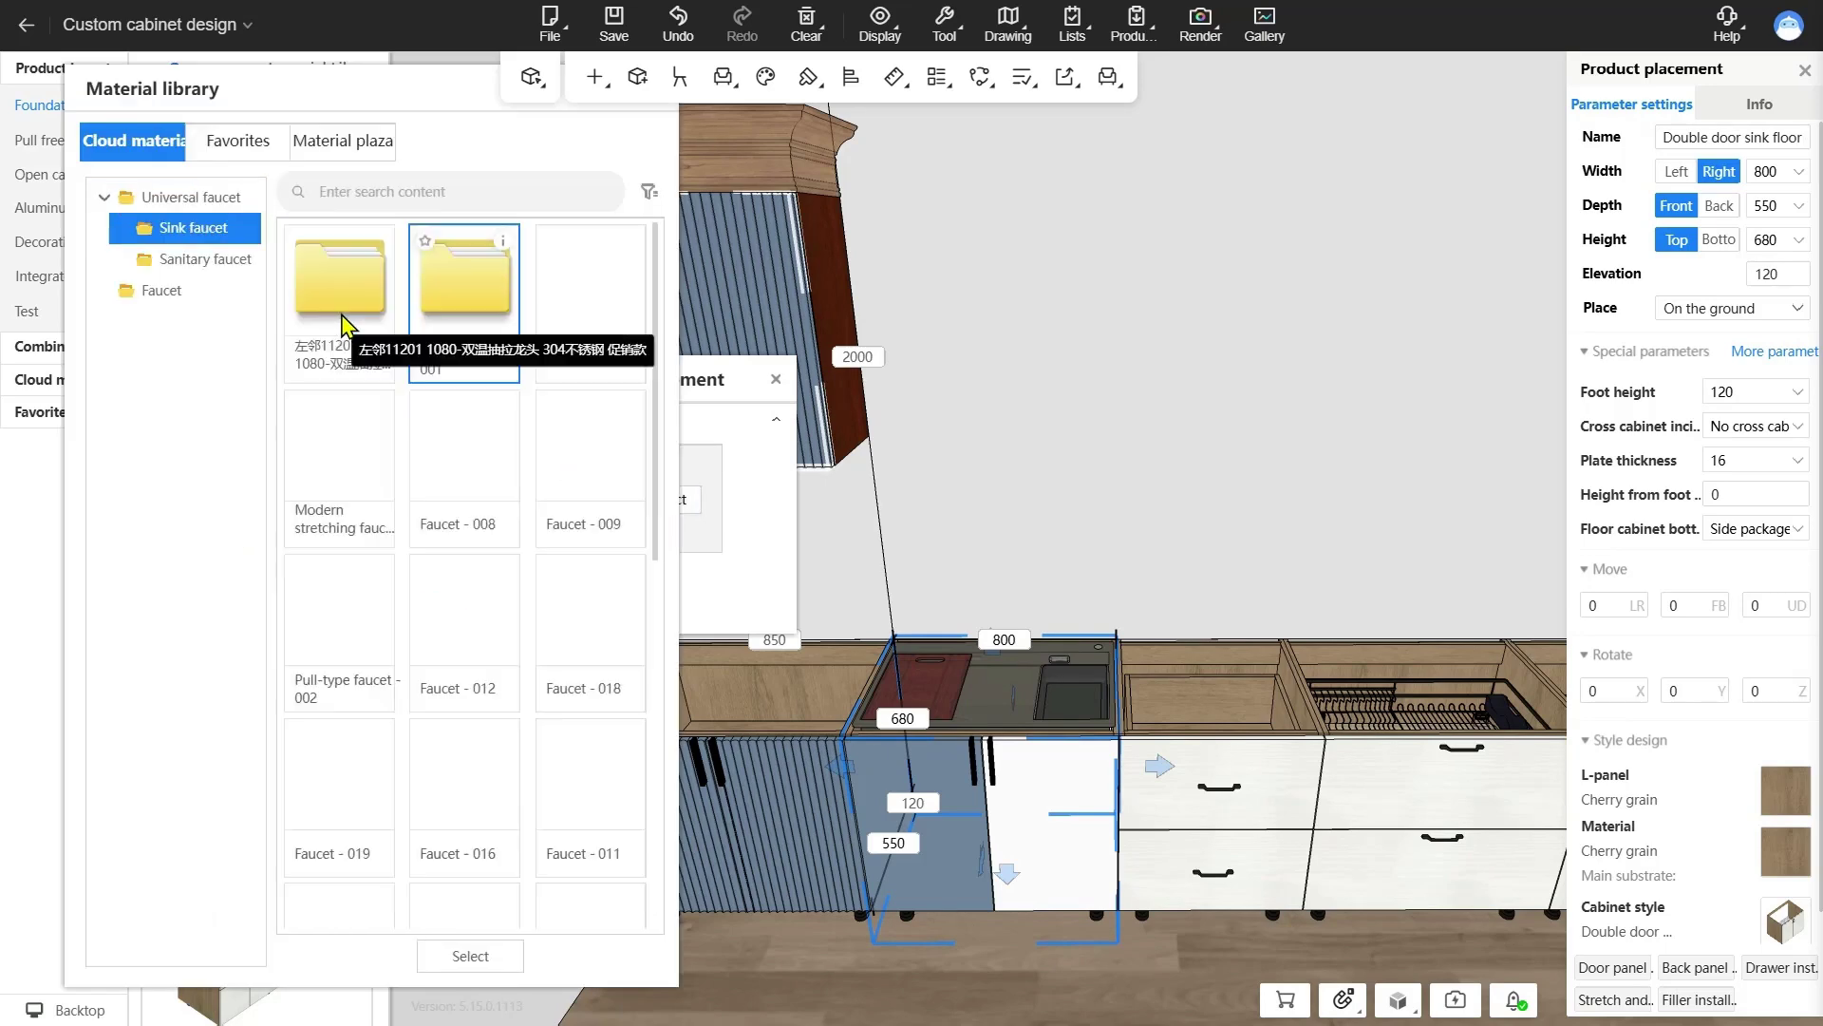
{"action": "left_click", "coordinate": [339, 306]}
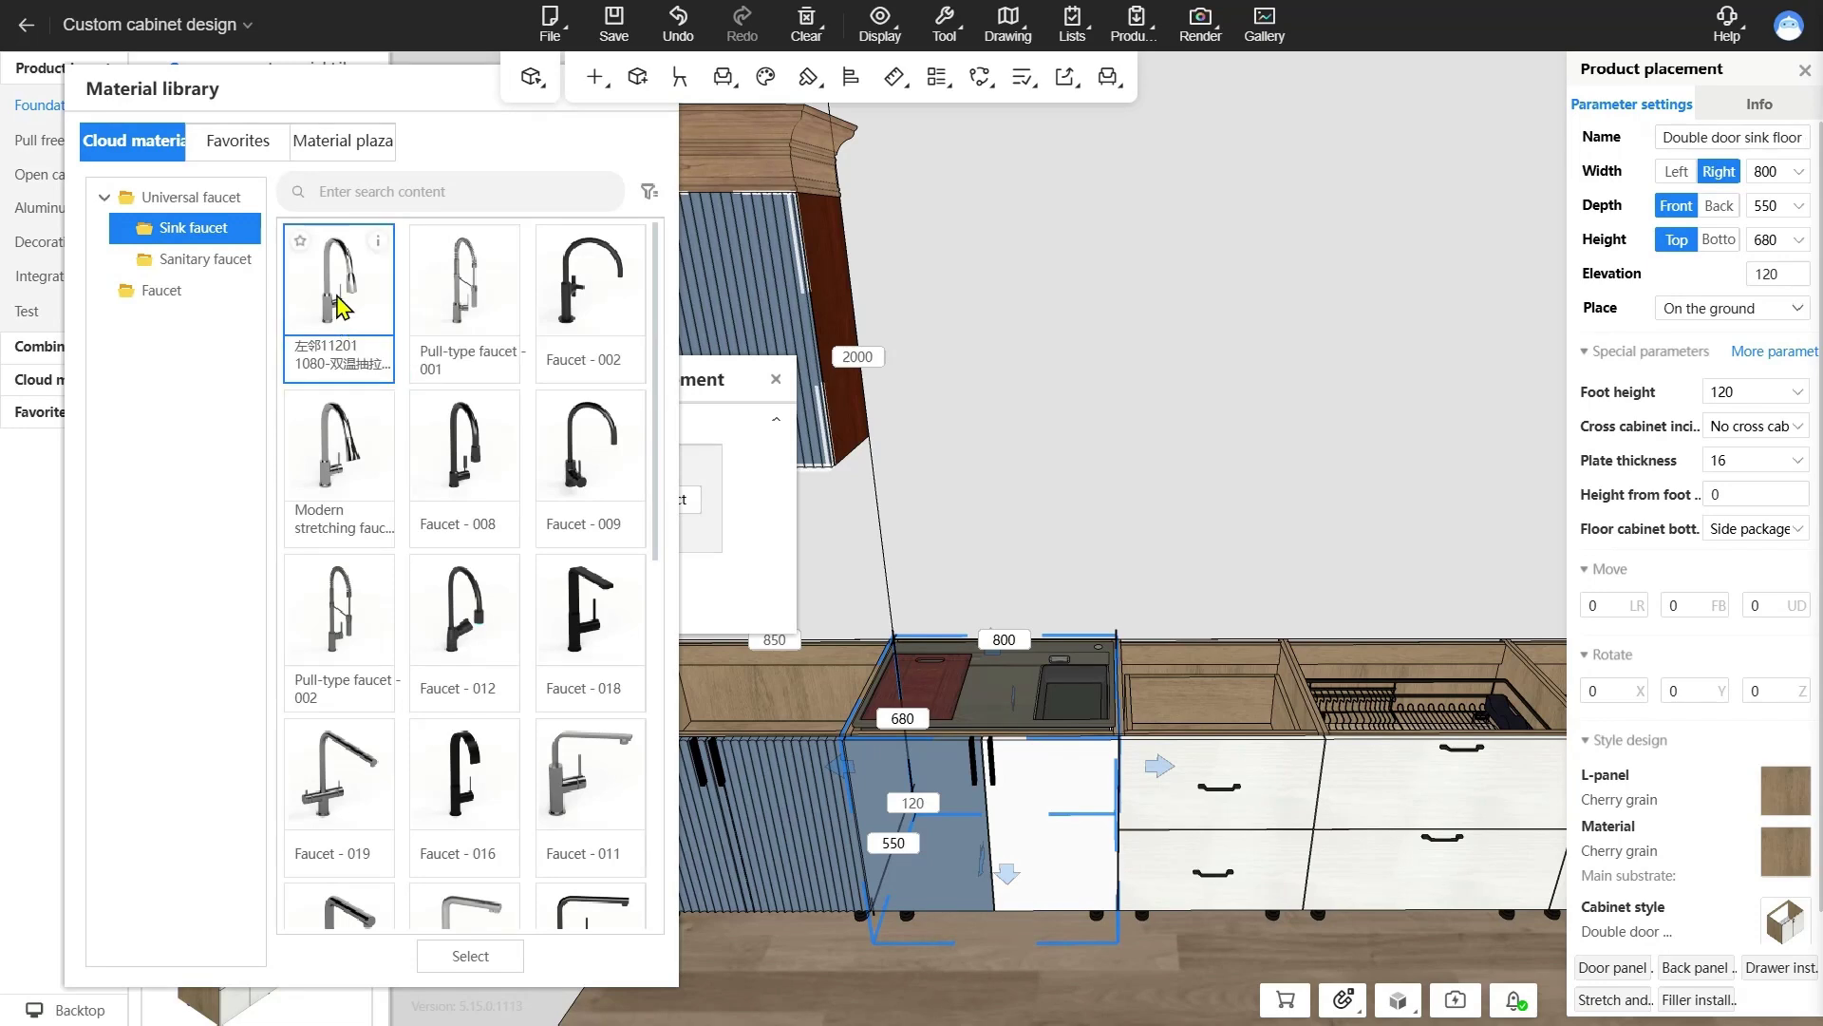
{"action": "double_click", "coordinate": [359, 480]}
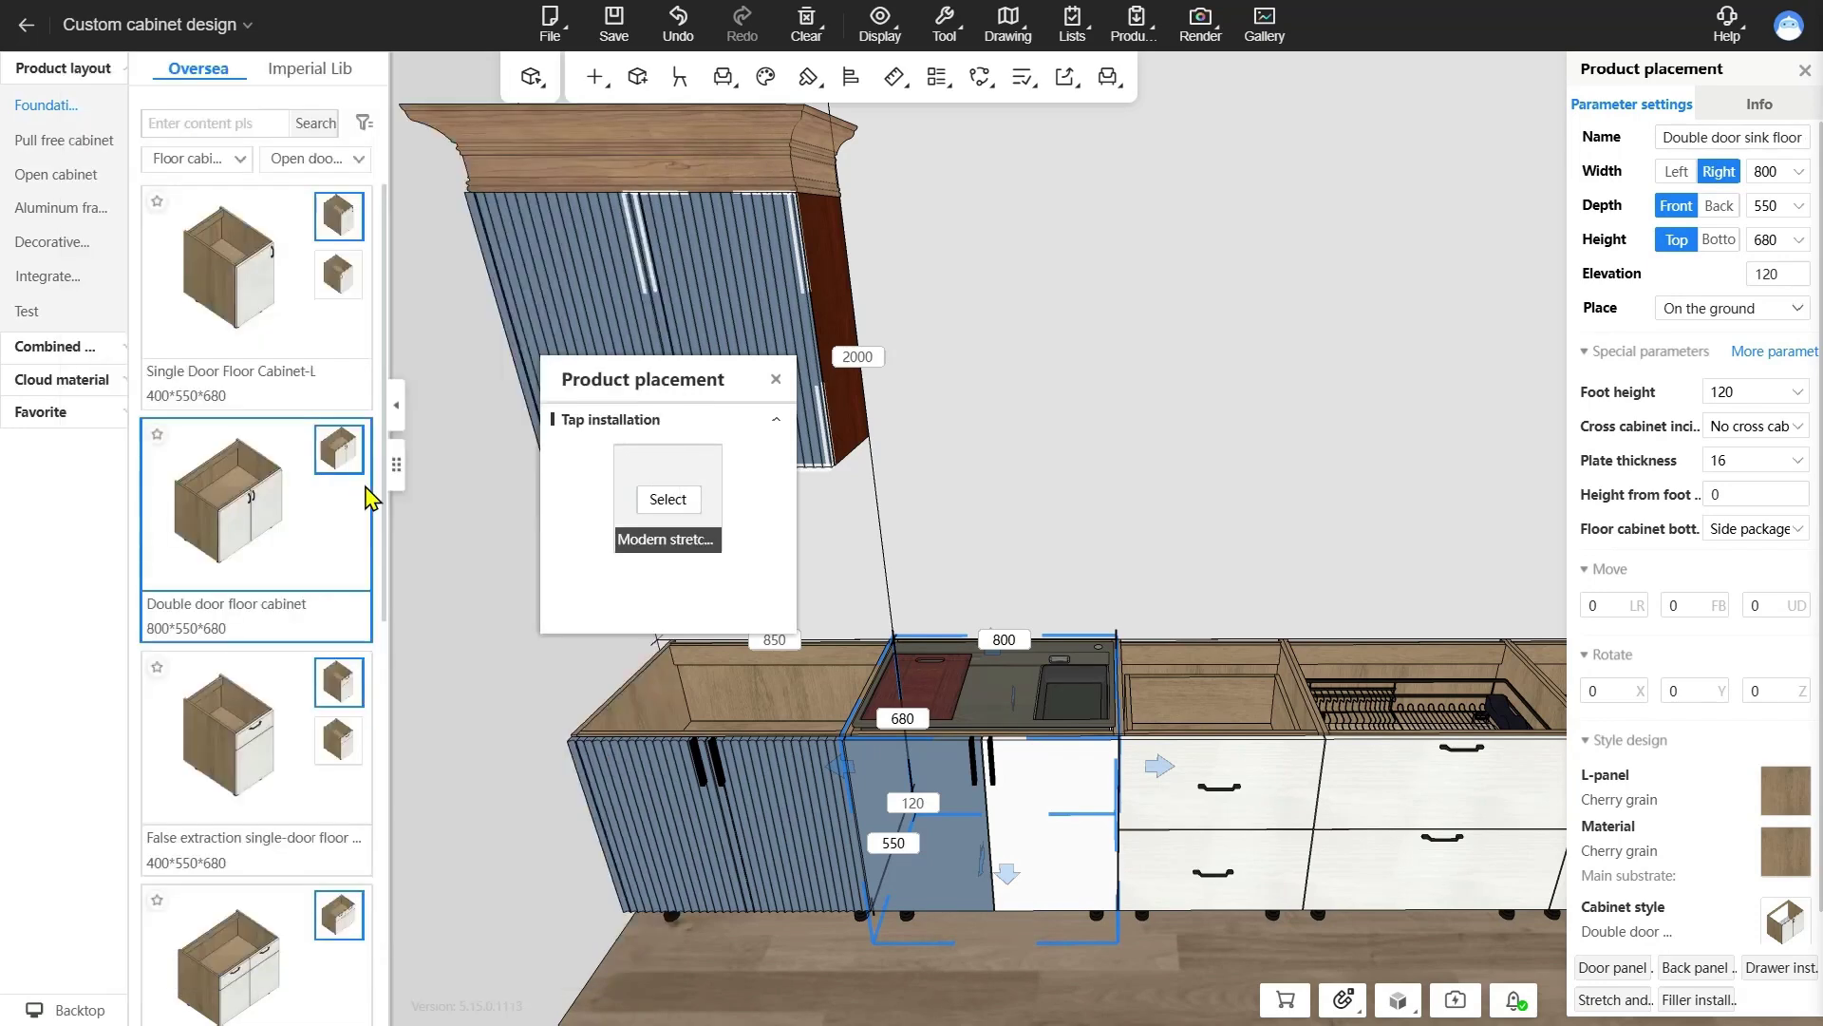
{"action": "left_click", "coordinate": [775, 380]}
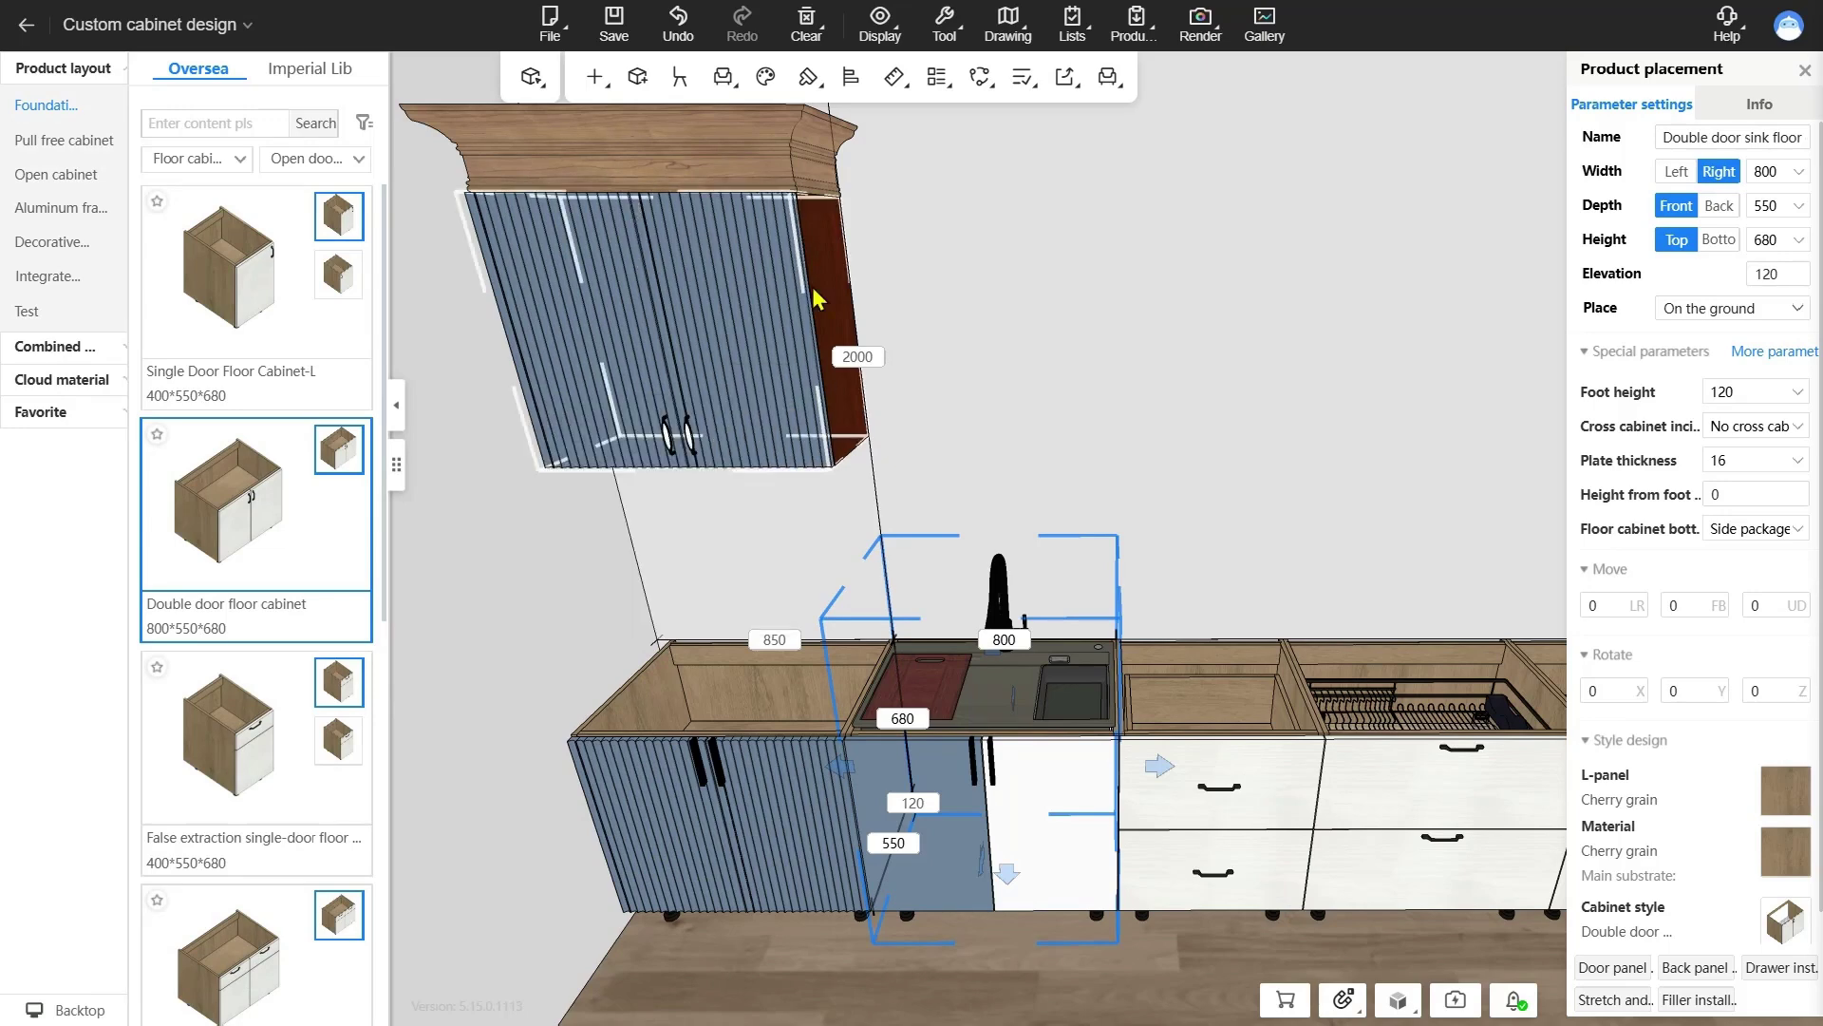
- Install Stove LZ-007 from the Gas stove folder on the pull-out hob cabinet, without adding a hood
{"action": "left_click", "coordinate": [1358, 674]}
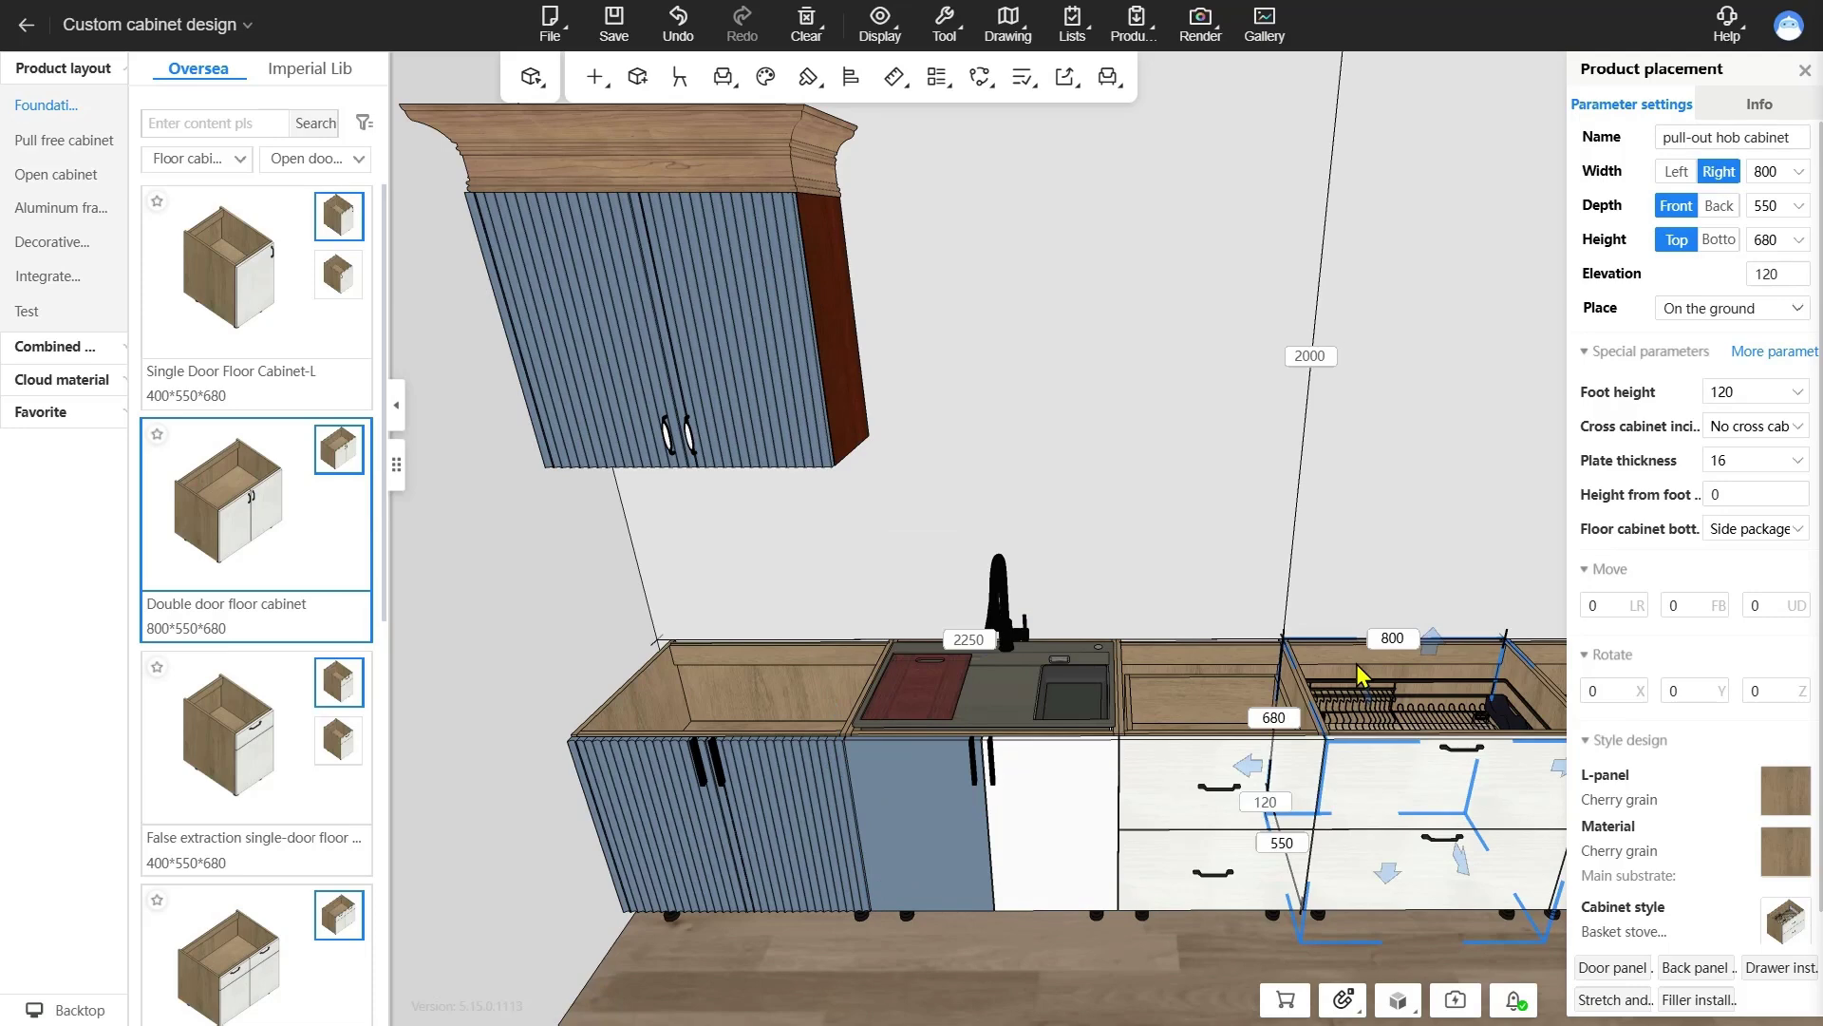
{"action": "right_click", "coordinate": [1358, 674]}
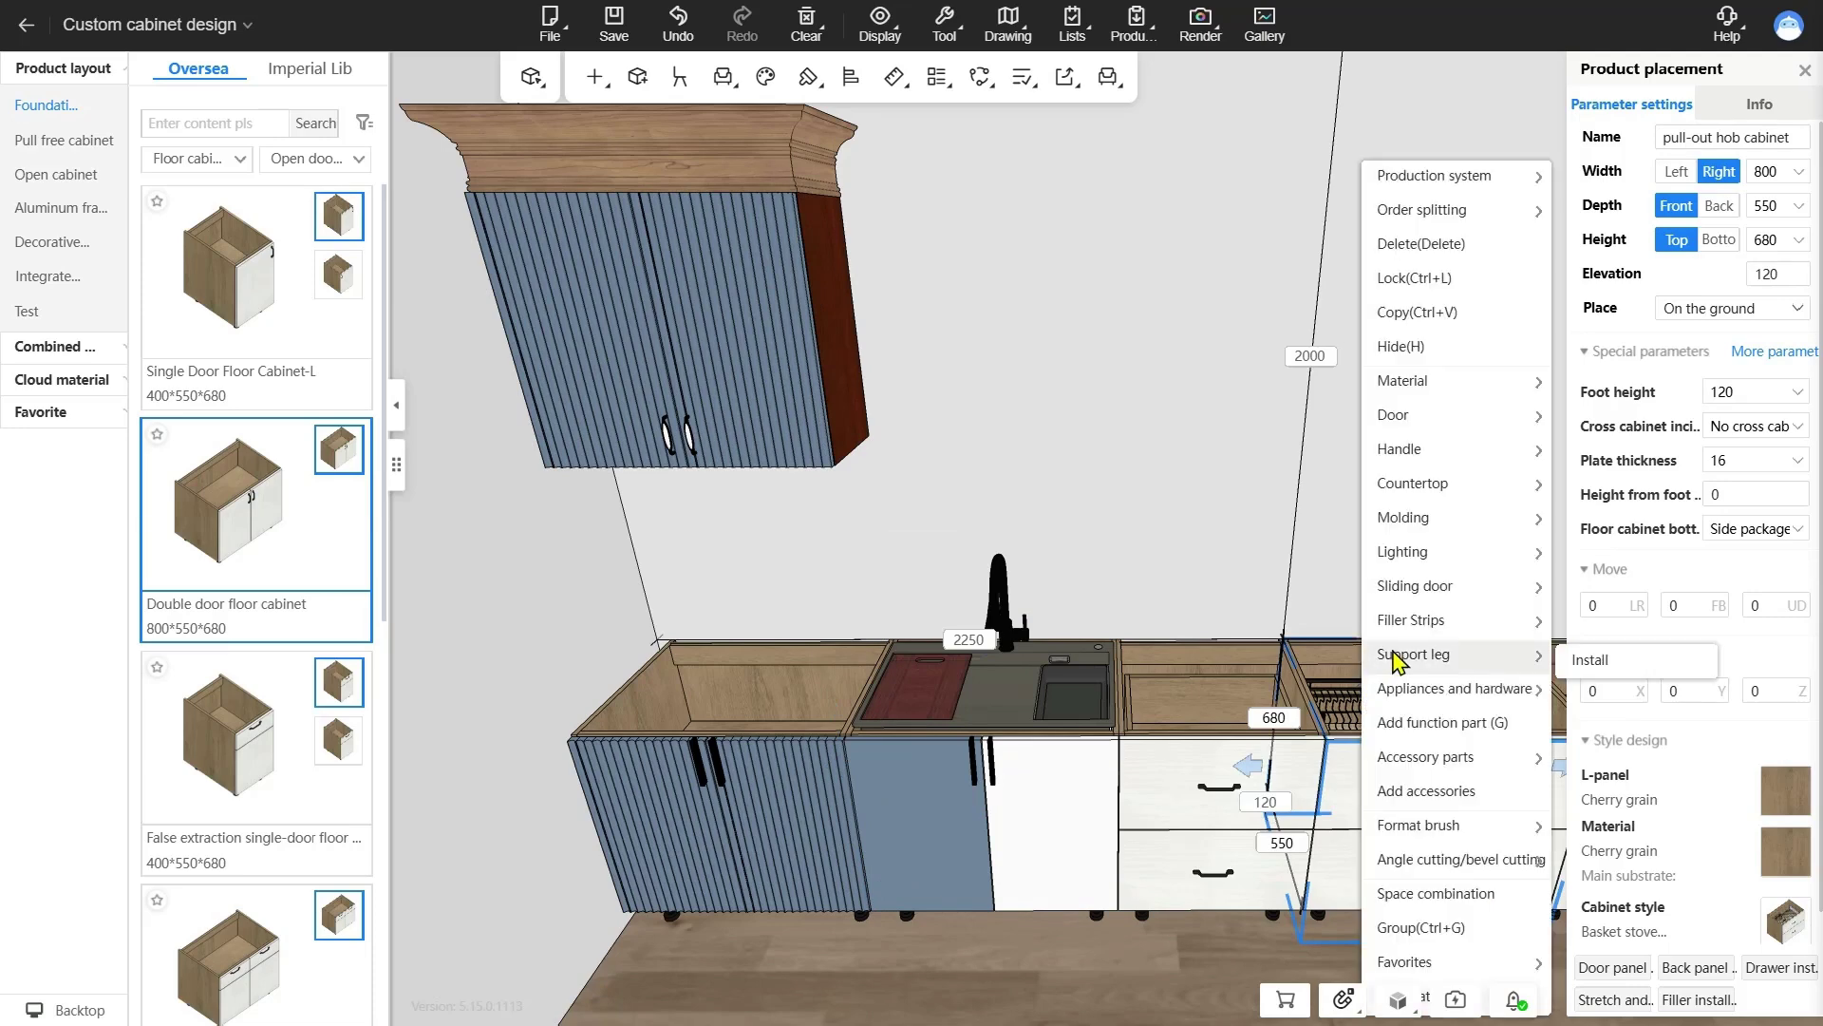
{"action": "mouse_move", "coordinate": [1499, 696]}
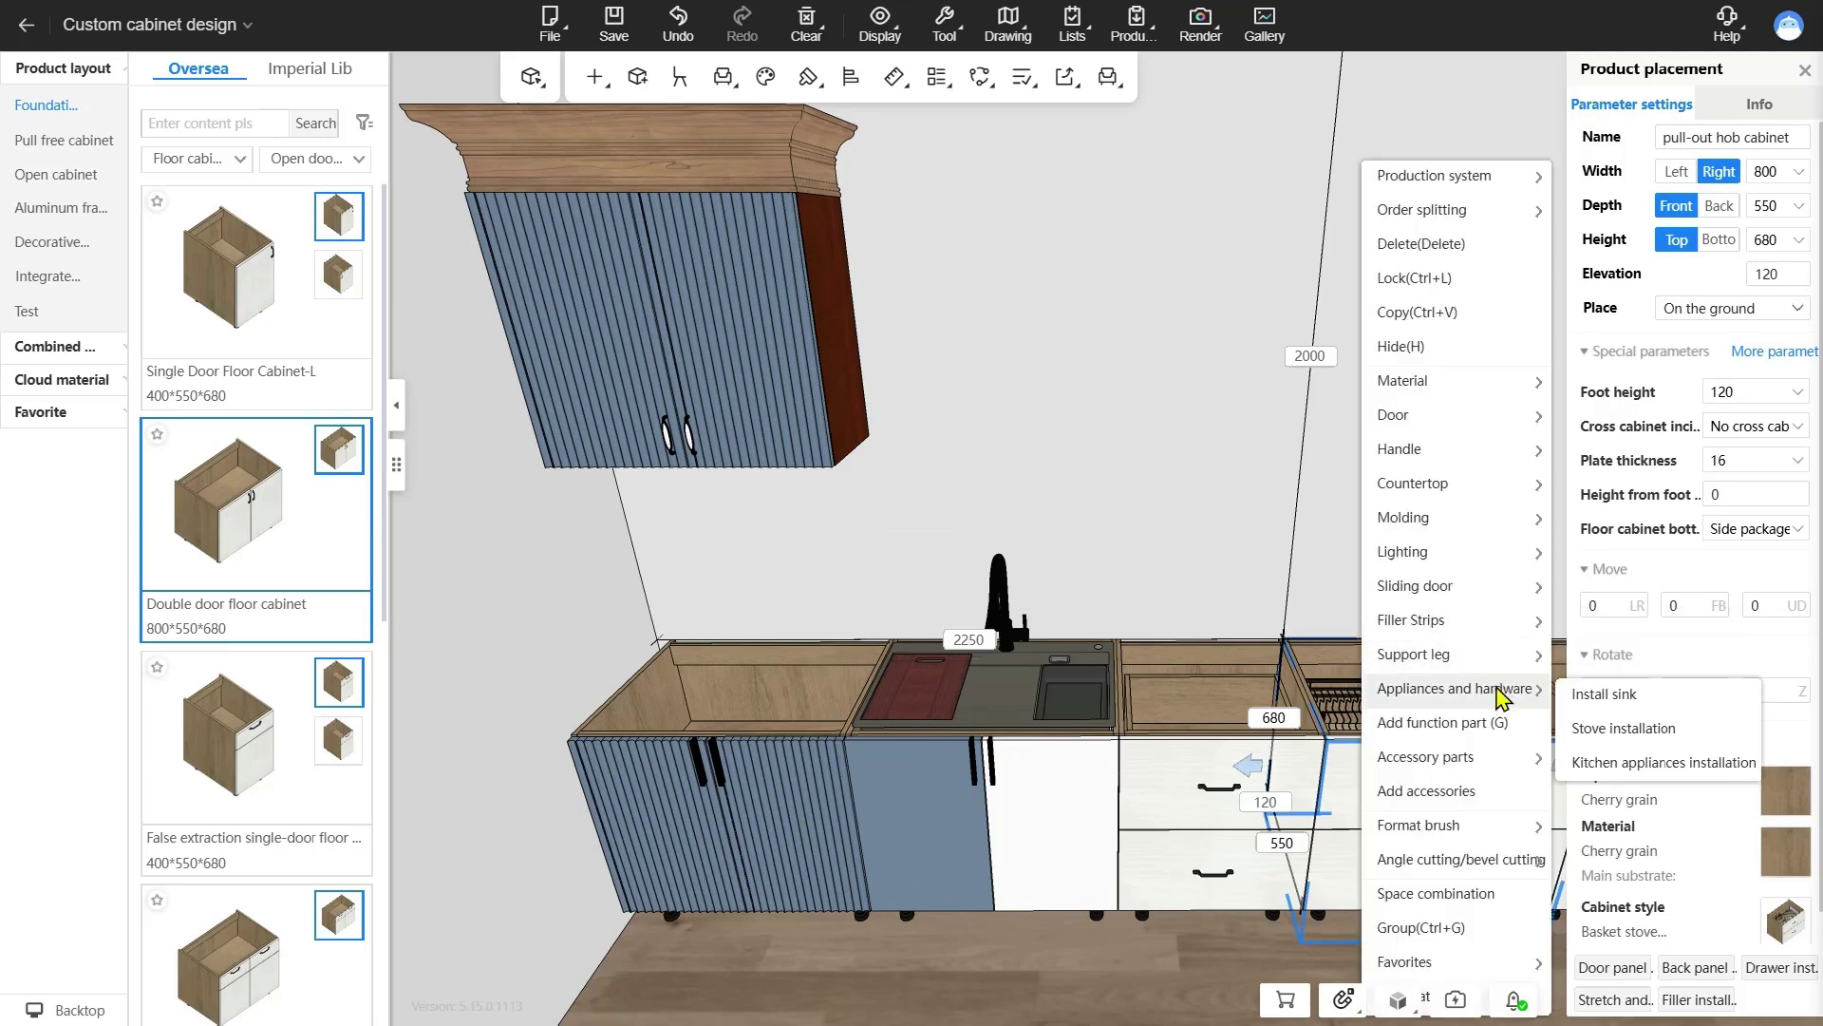
{"action": "left_click", "coordinate": [1605, 727]}
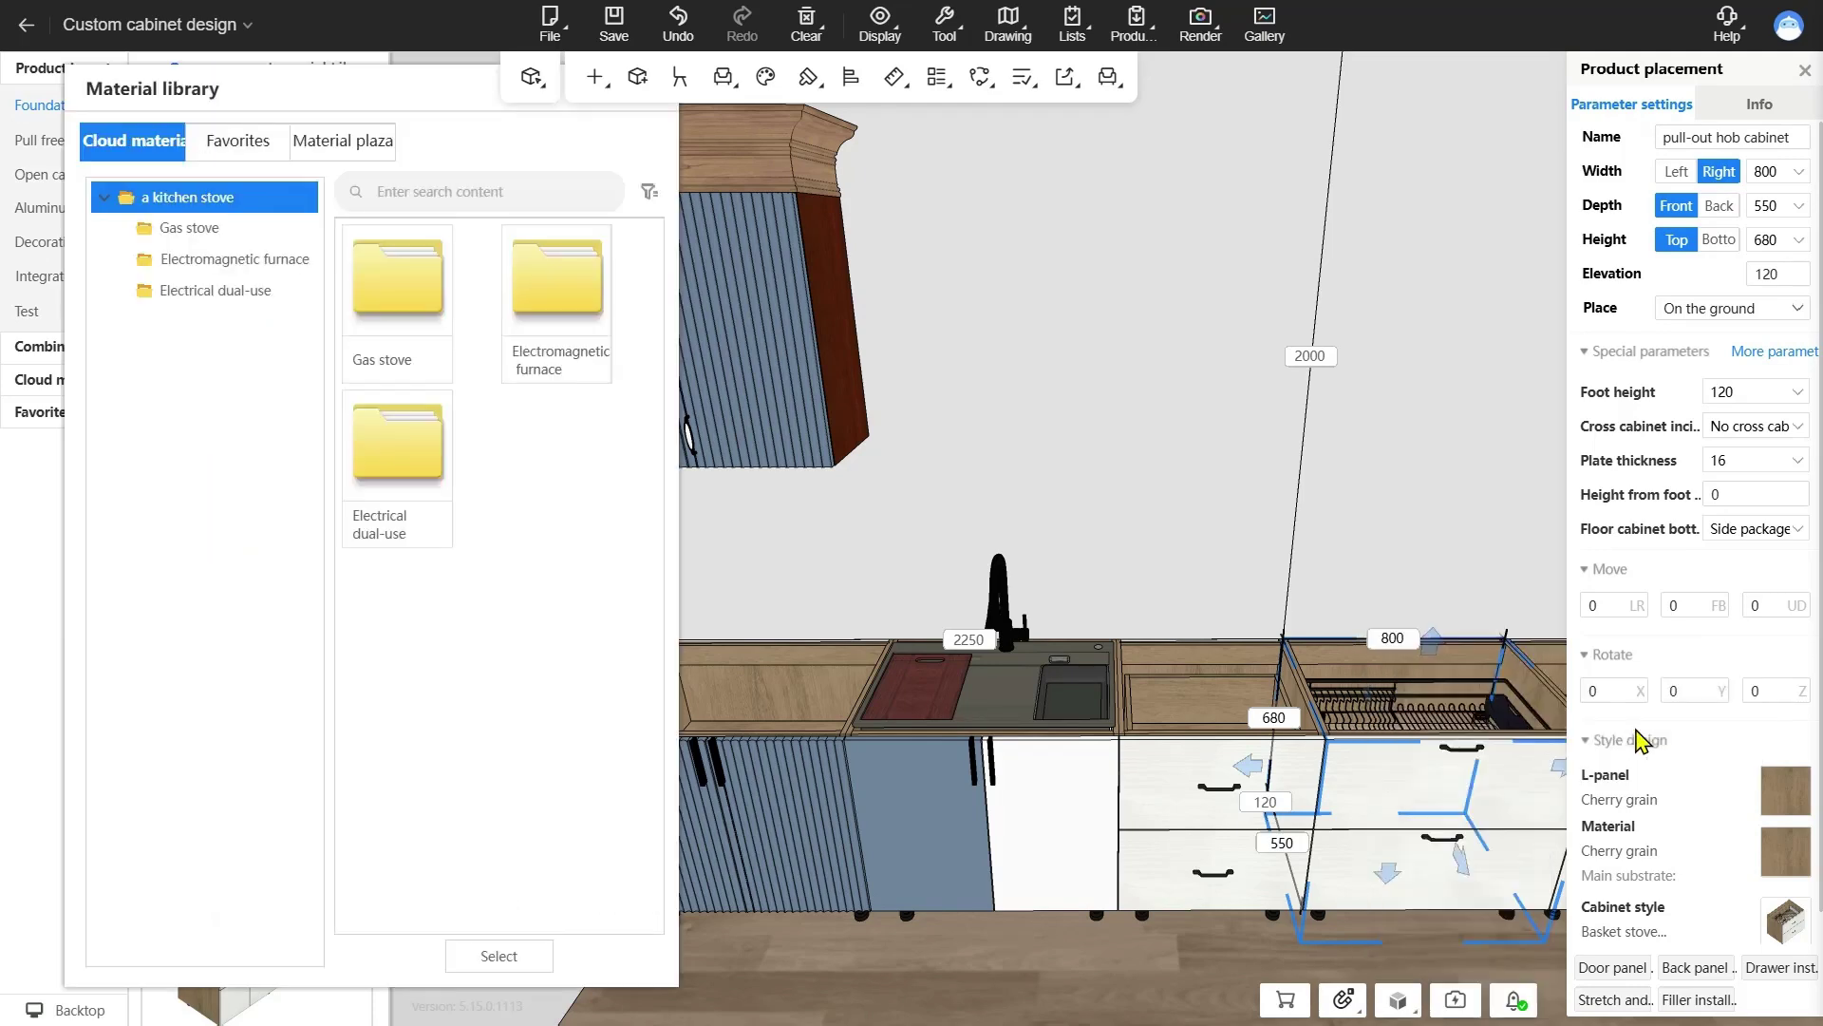
{"action": "left_click", "coordinate": [247, 234]}
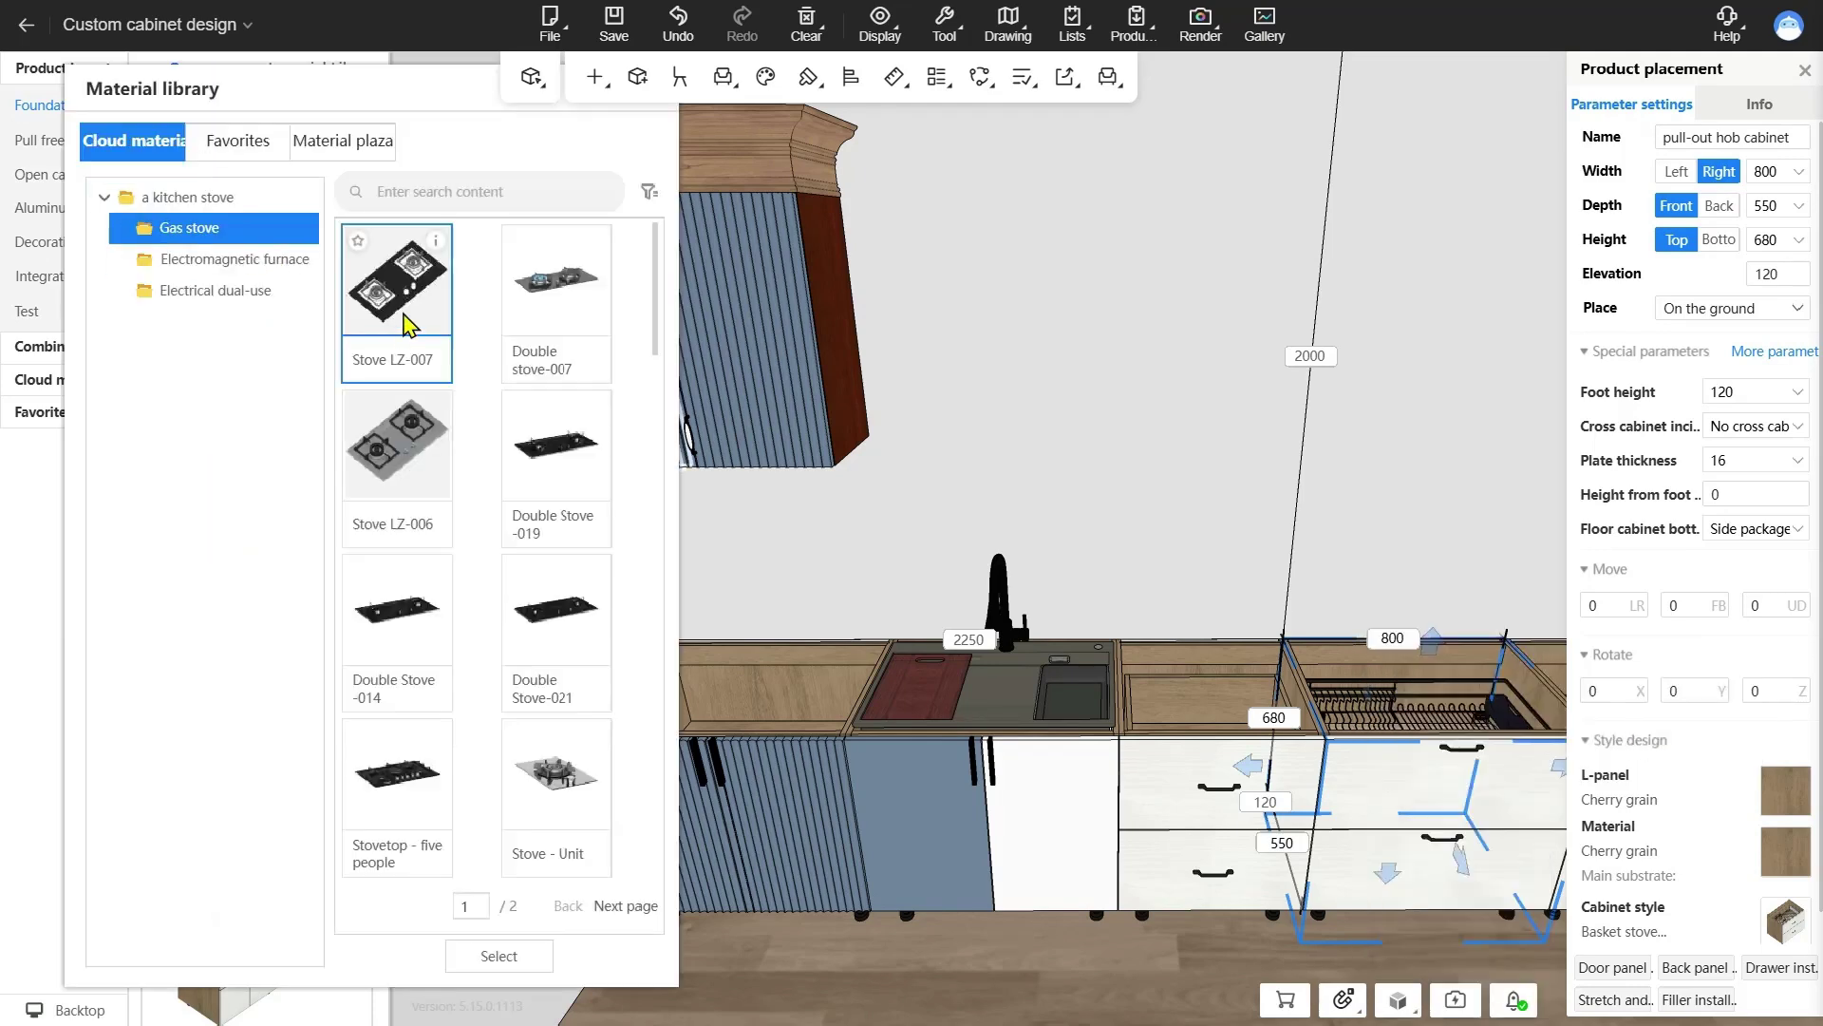
{"action": "double_click", "coordinate": [404, 324]}
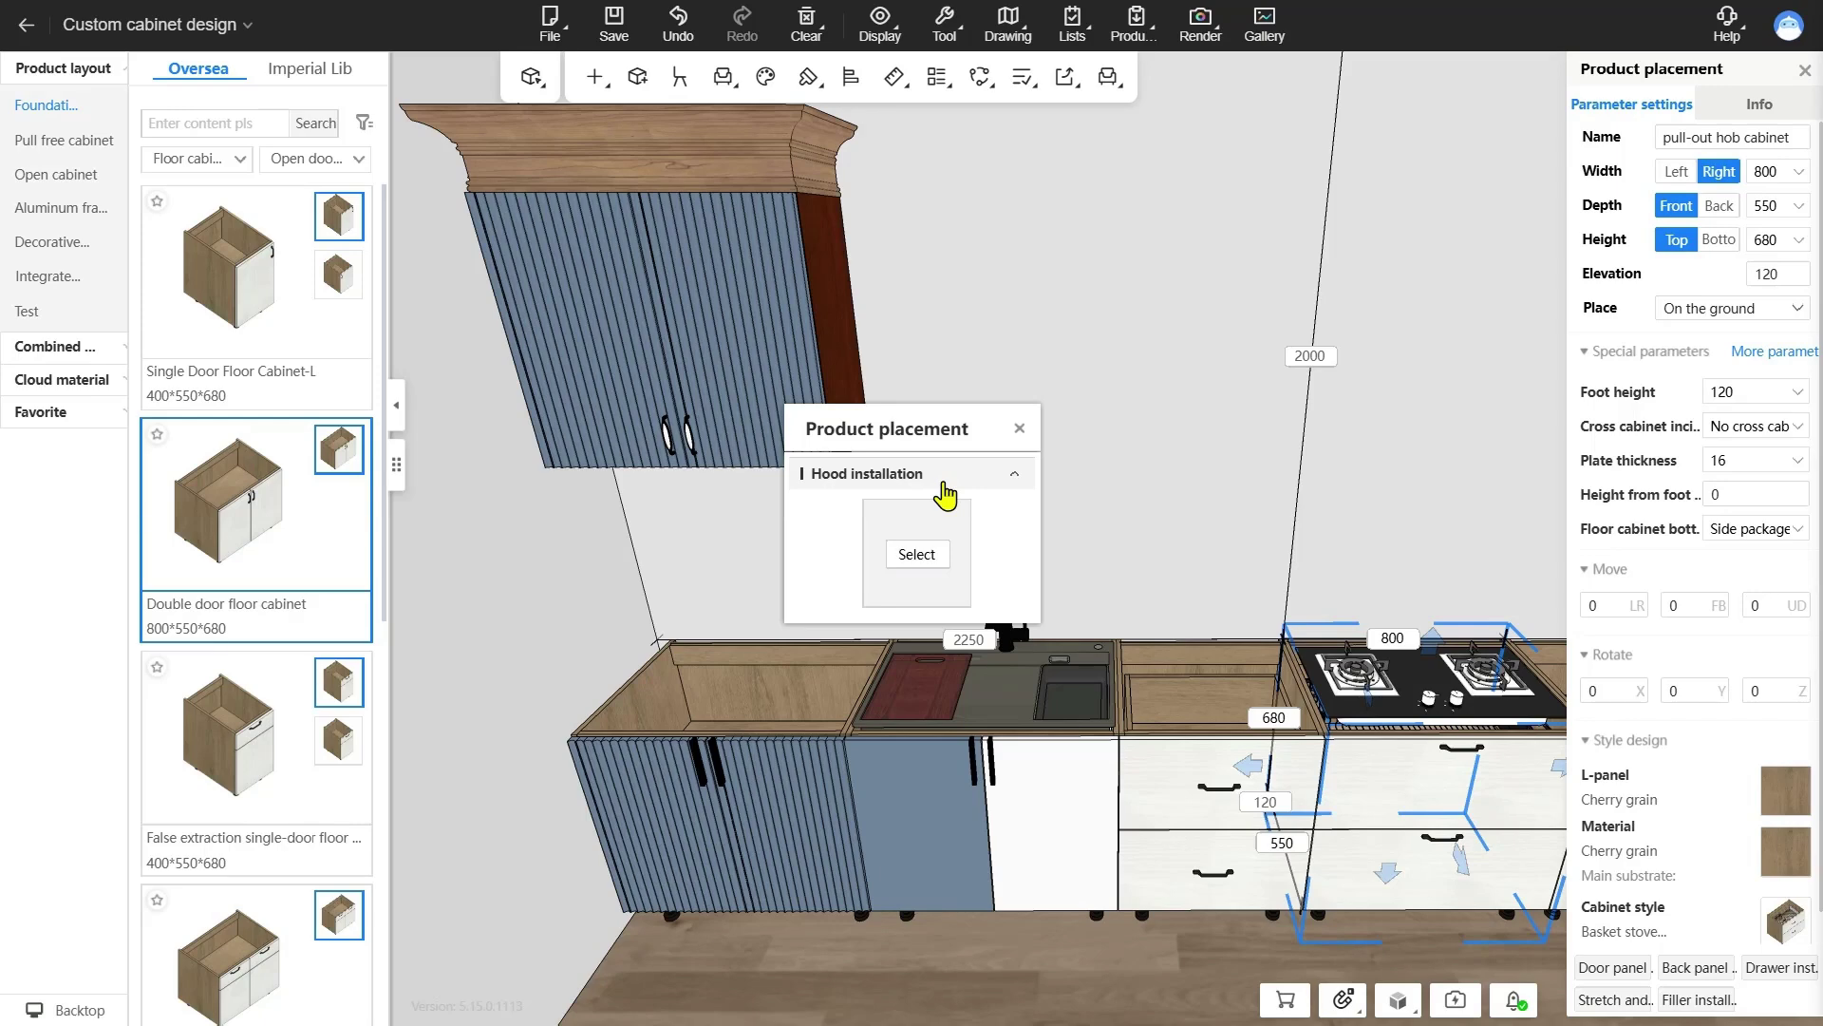
{"action": "left_click", "coordinate": [1019, 428]}
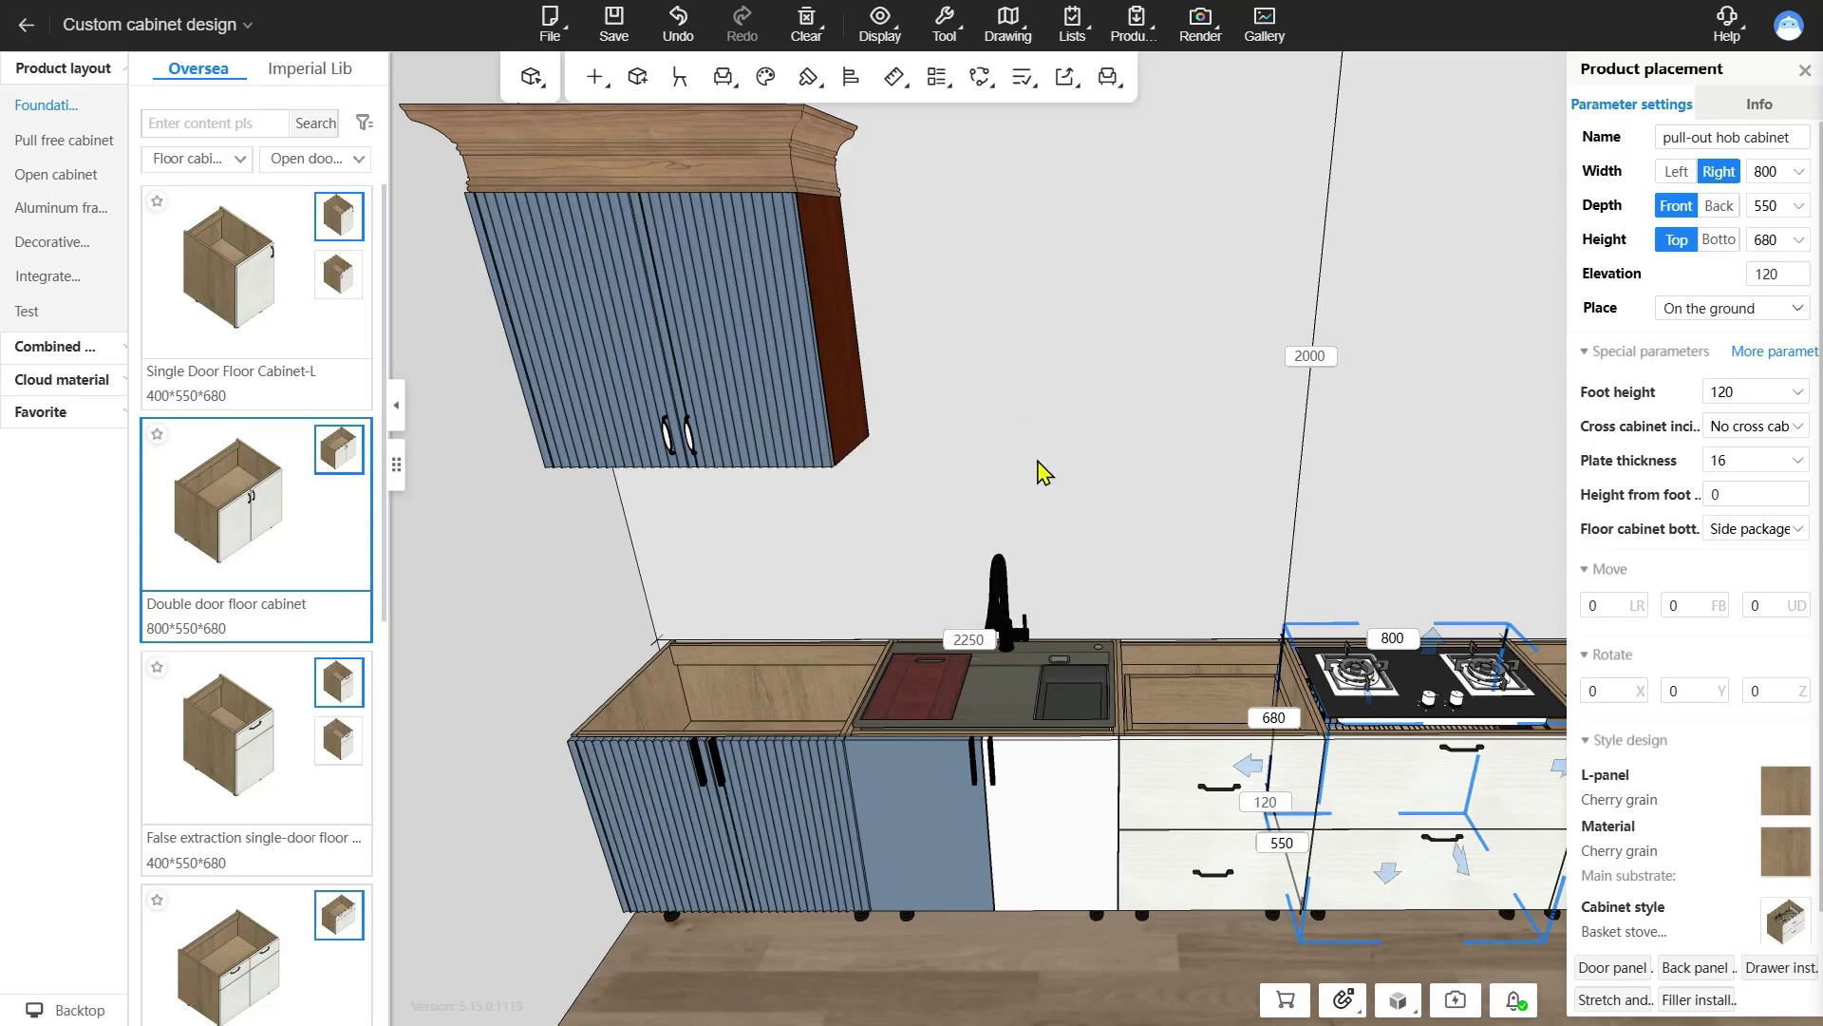
- Set the pull-out hob cabinet's cross cabinet parameter to the left cross cabinet option
{"action": "right_click_drag", "start_coordinate": [1113, 439], "coordinate": [944, 461]}
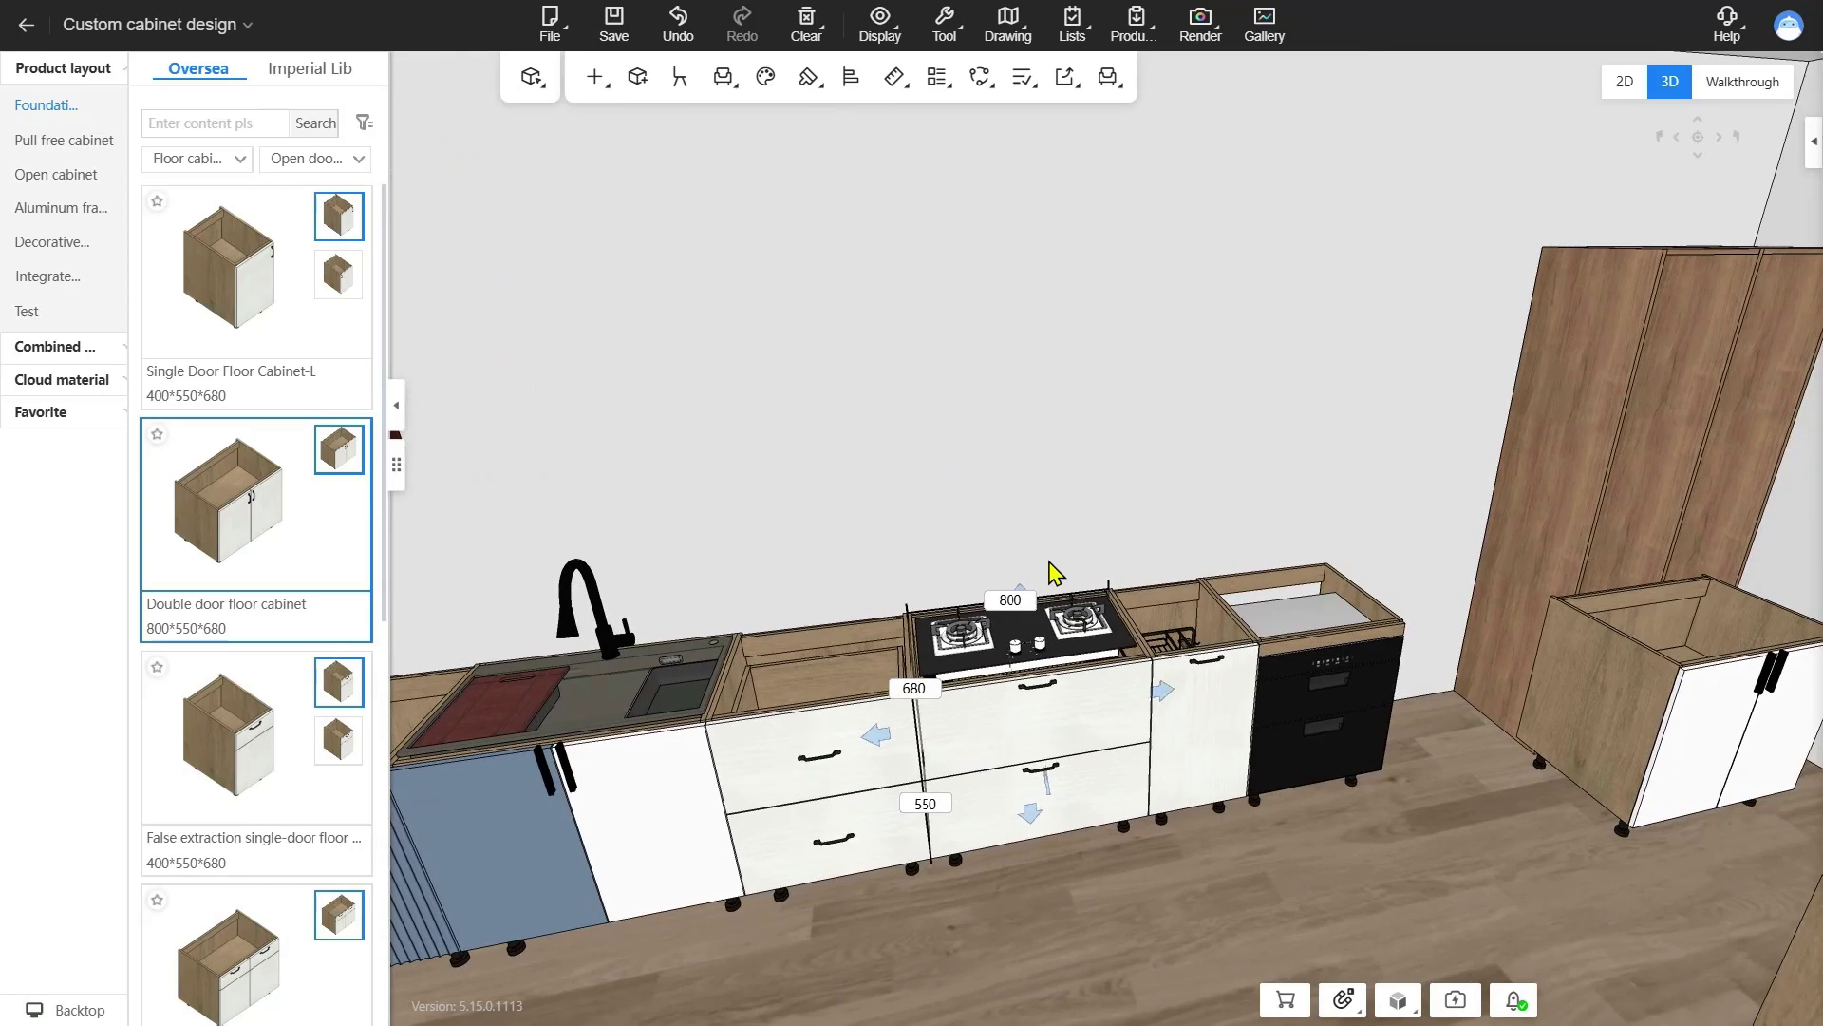
{"action": "left_click", "coordinate": [1142, 668]}
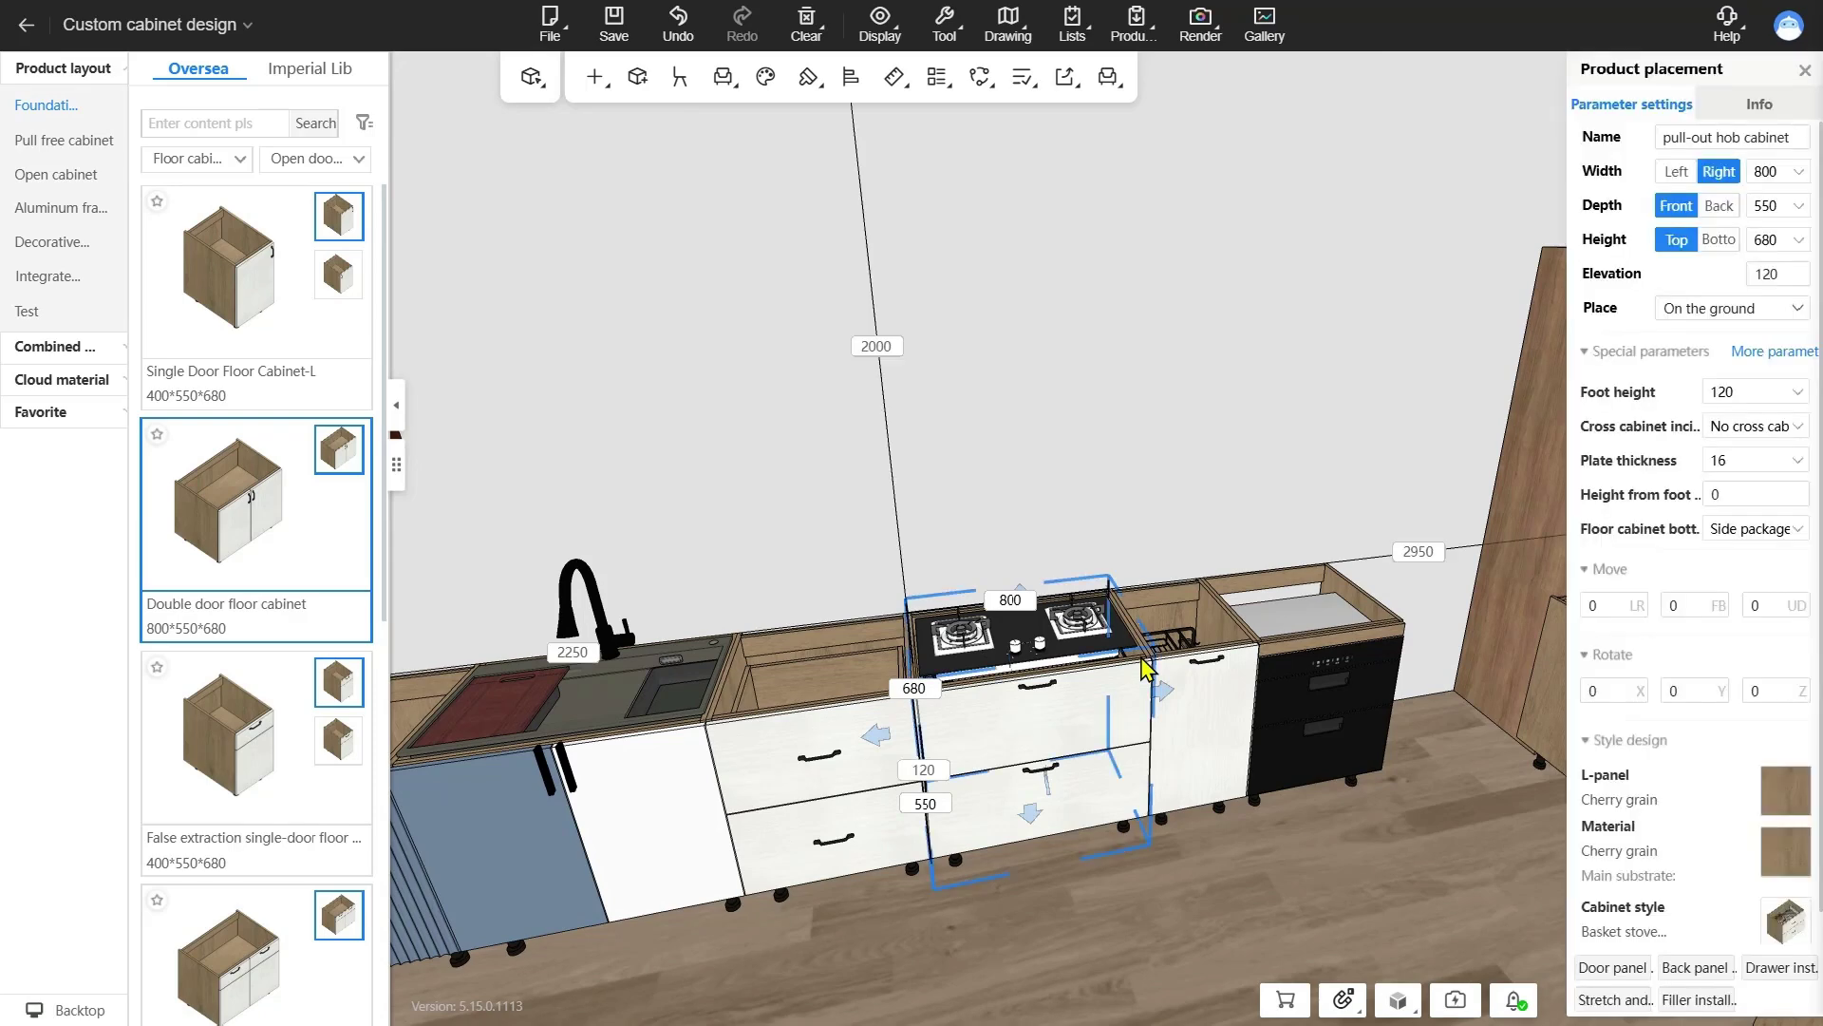
{"action": "right_click", "coordinate": [1143, 665]}
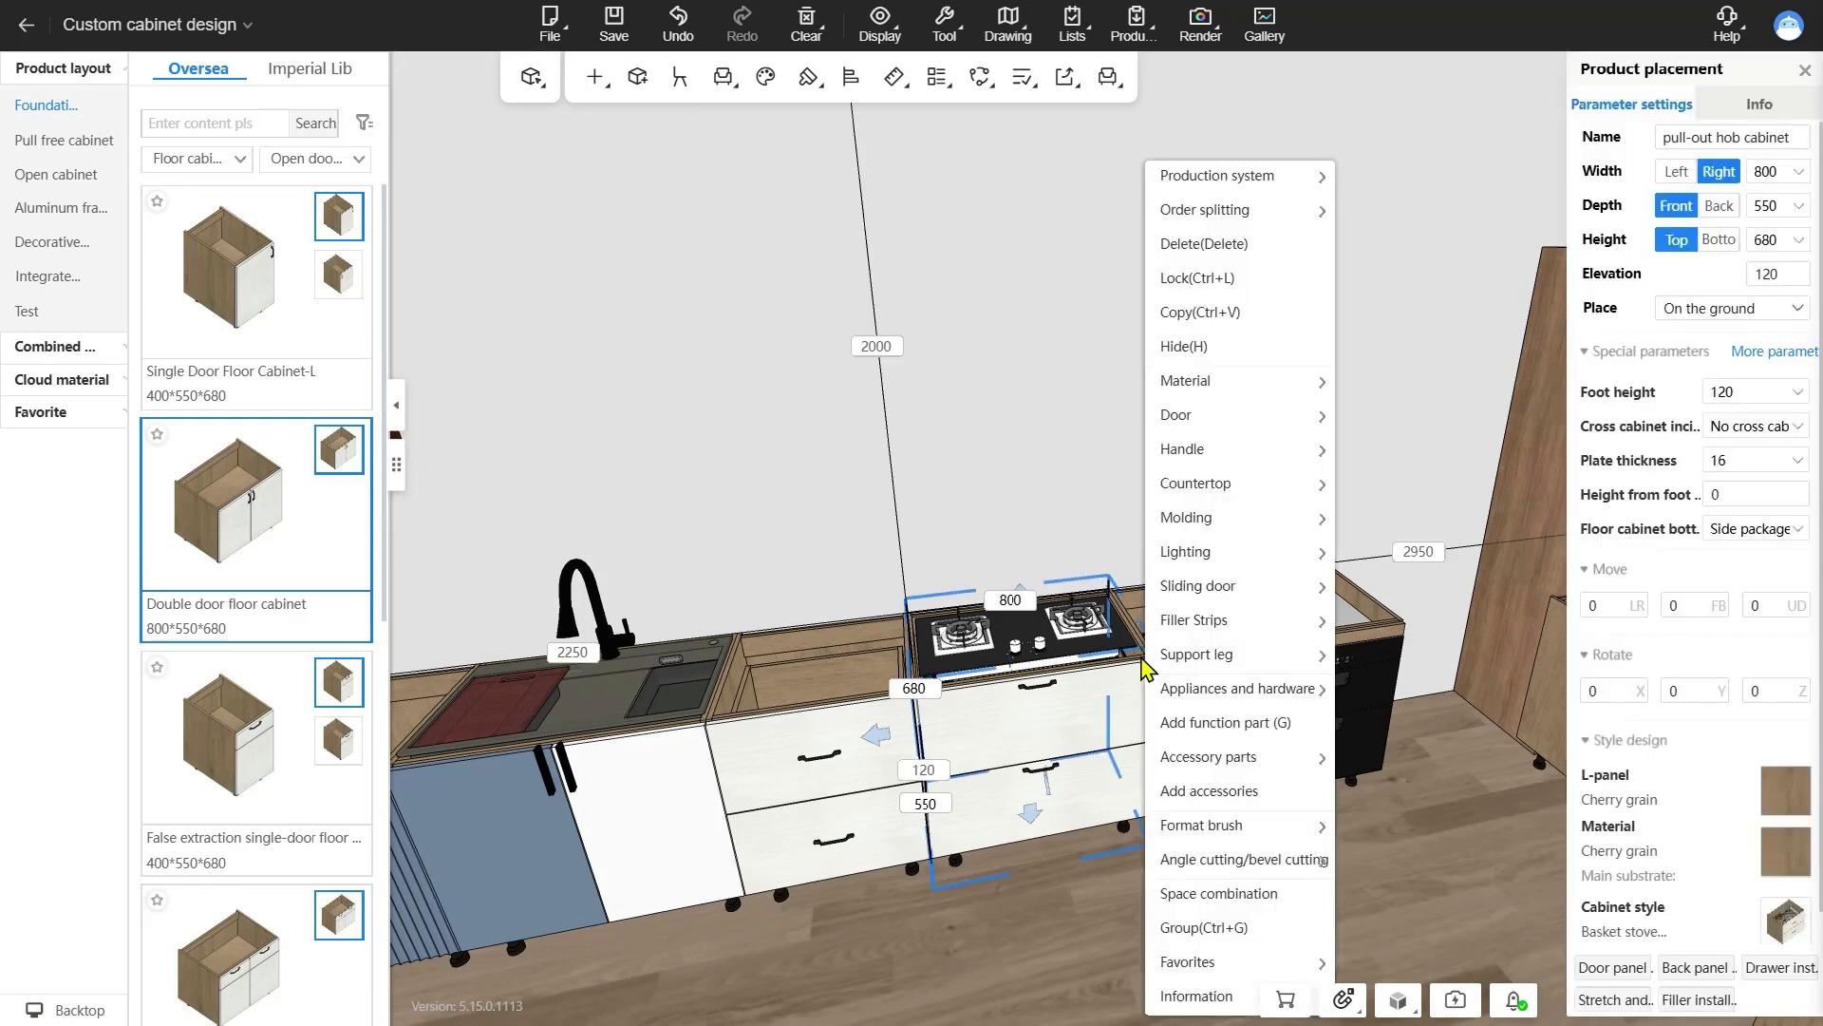
{"action": "key", "text": "Escape"}
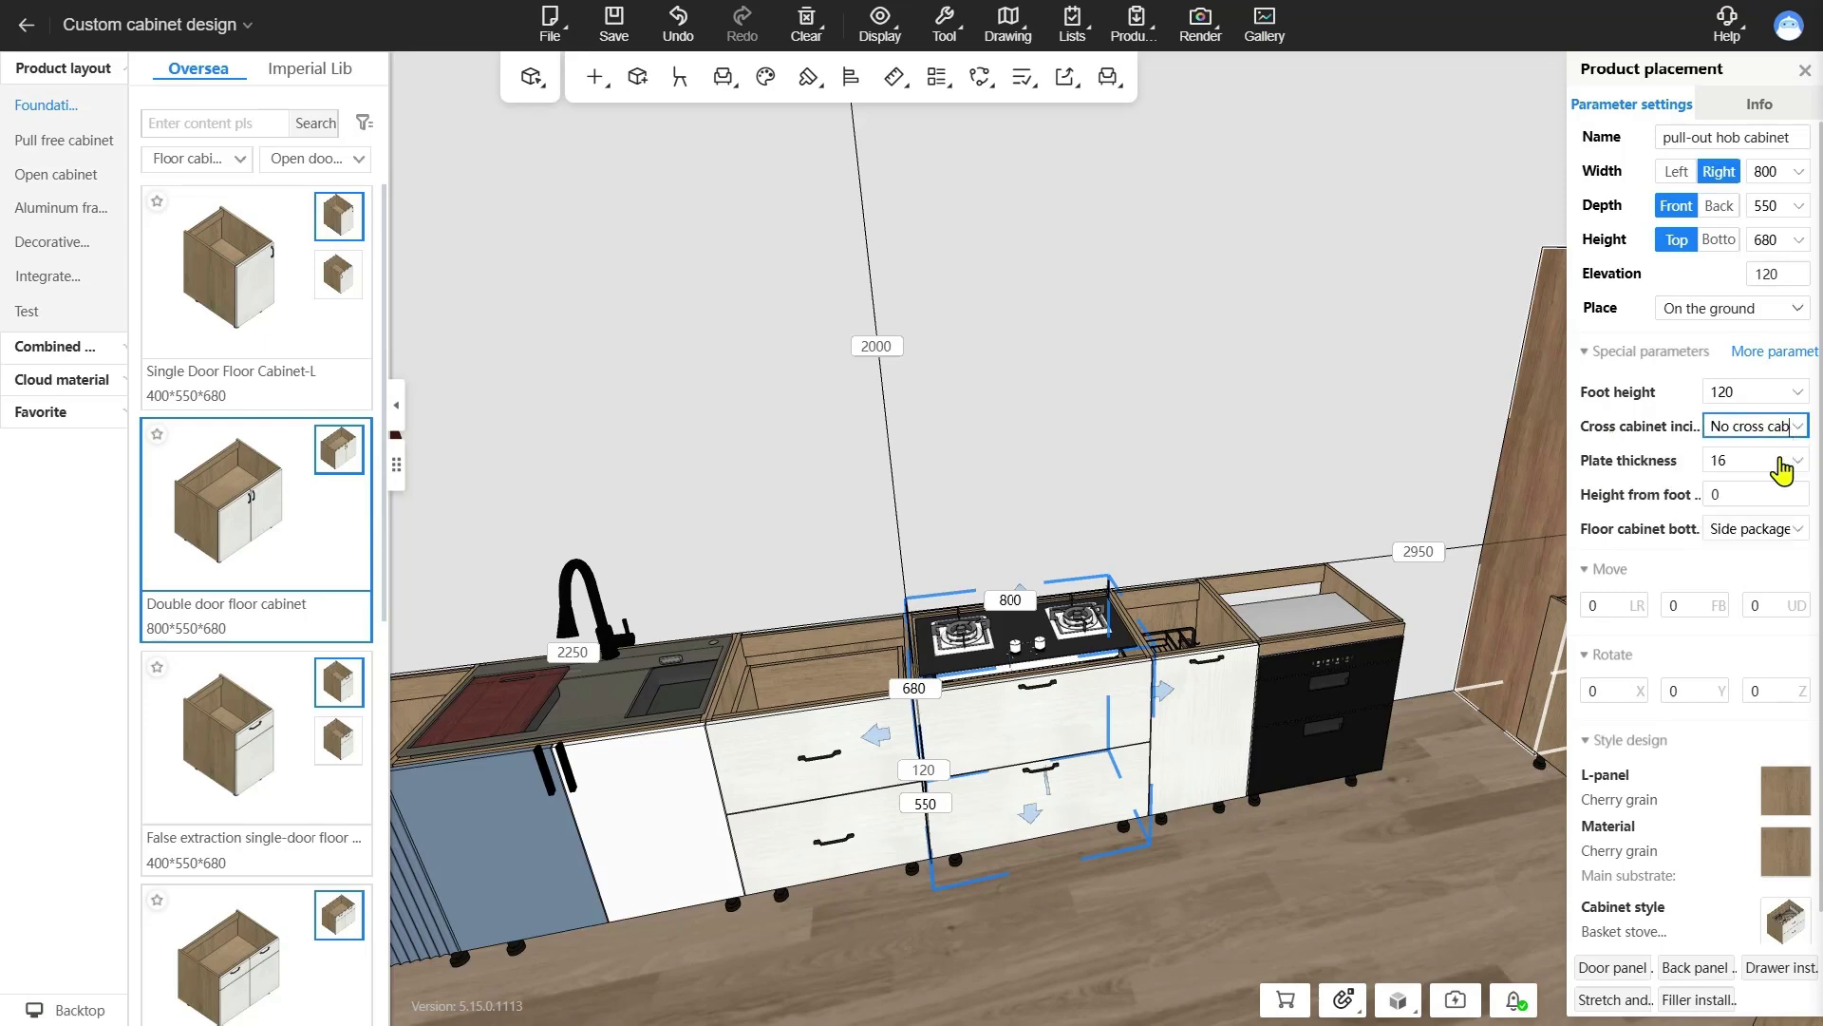
{"action": "left_click", "coordinate": [1799, 427]}
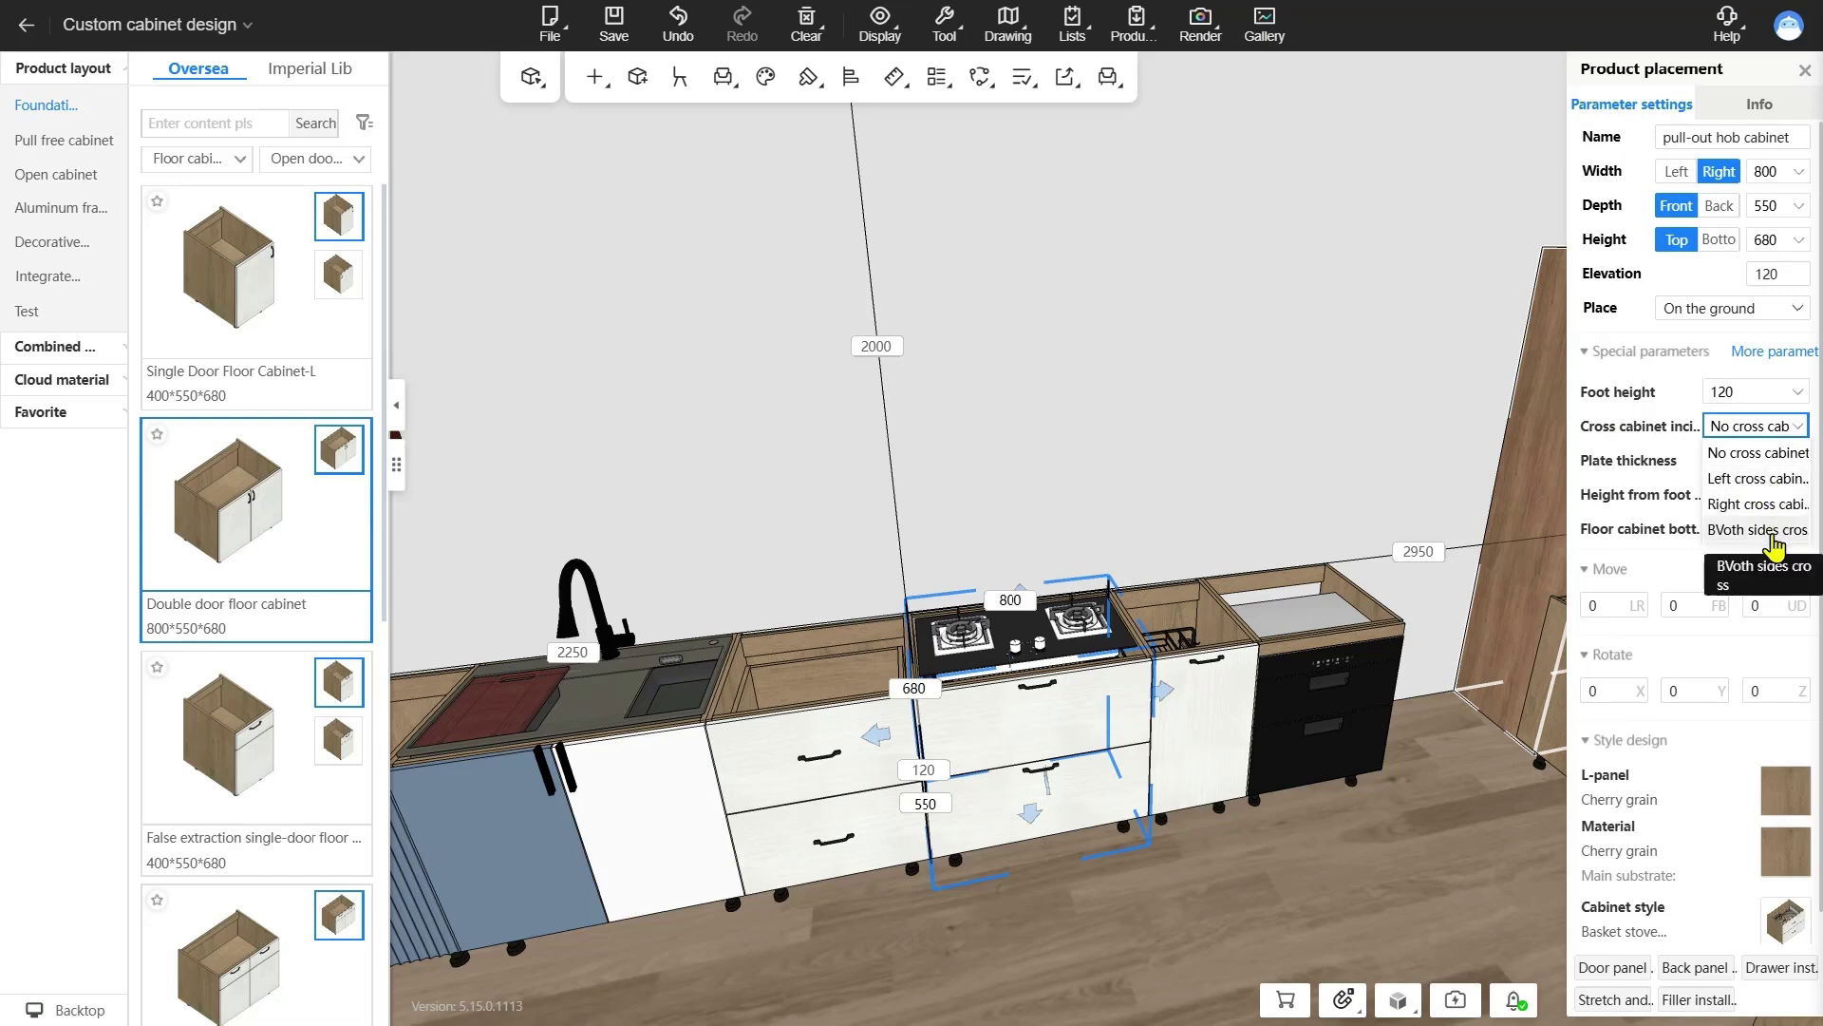
{"action": "left_click", "coordinate": [1762, 481]}
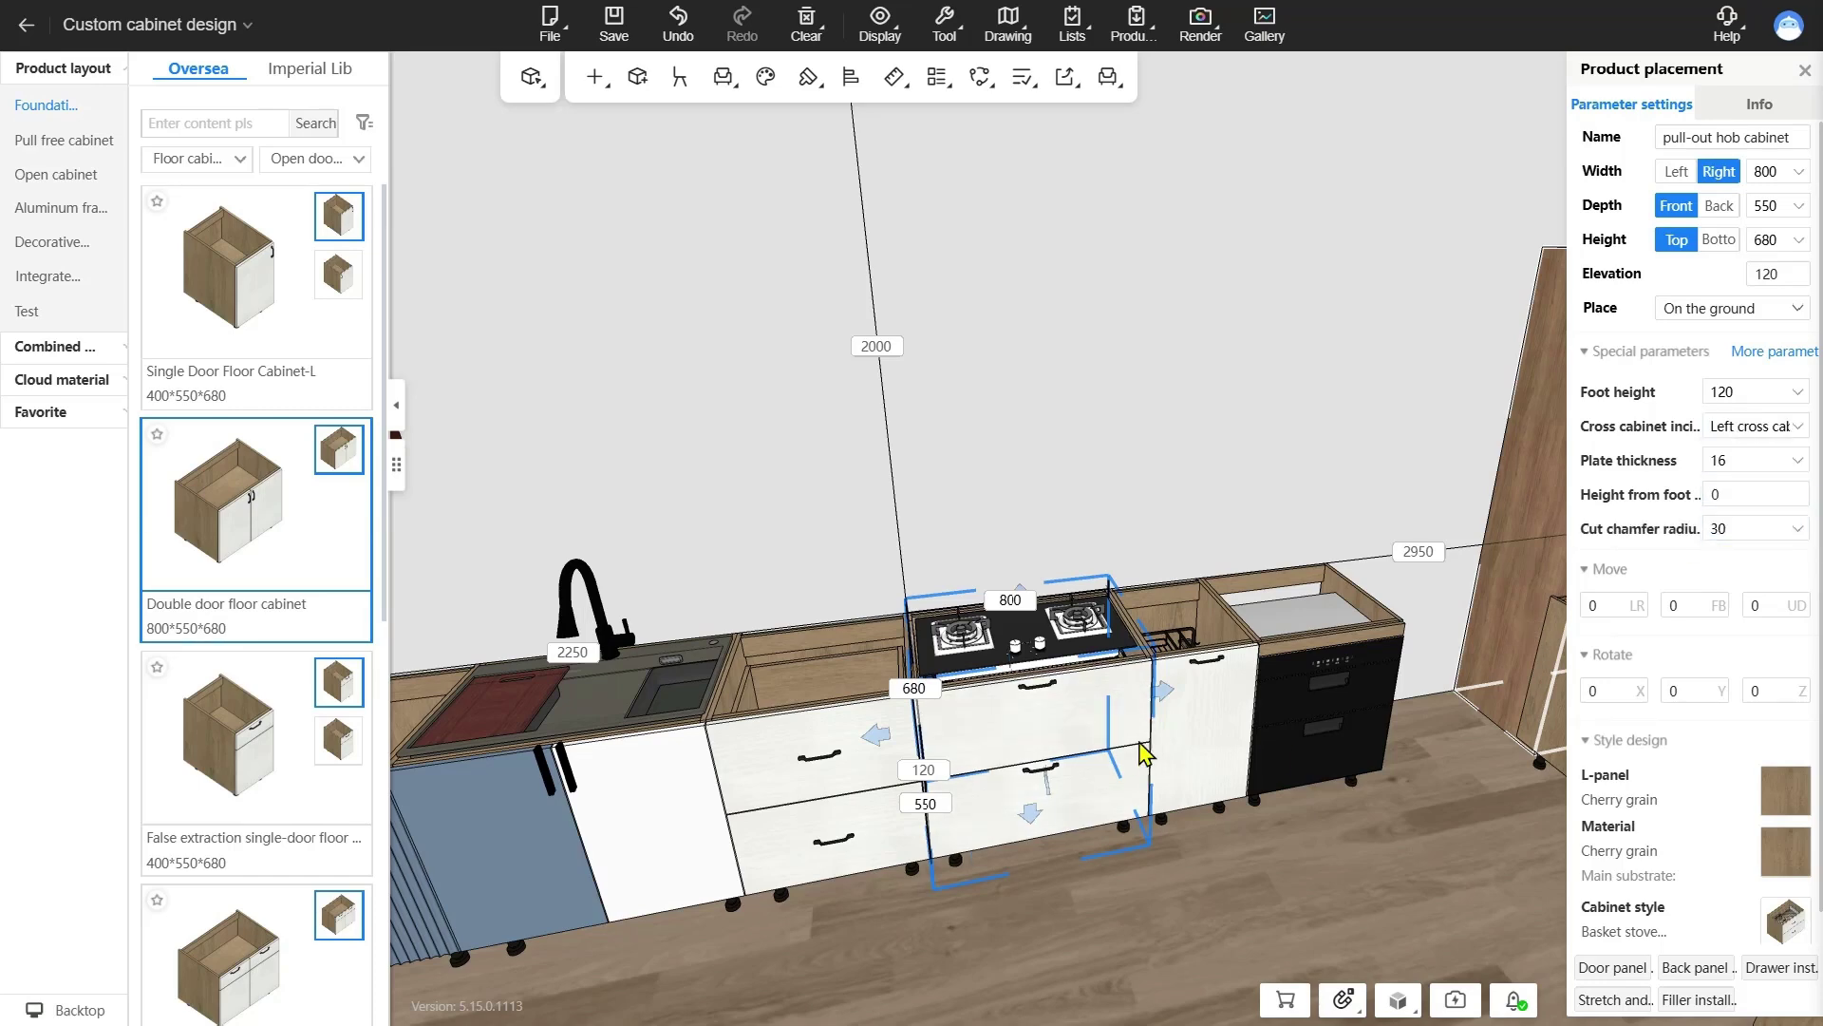
- Delete the drawer cabinet between the sink and hob cabinets to inspect the hob cabinet's side panel, and undo the deletion
{"action": "left_click", "coordinate": [843, 634]}
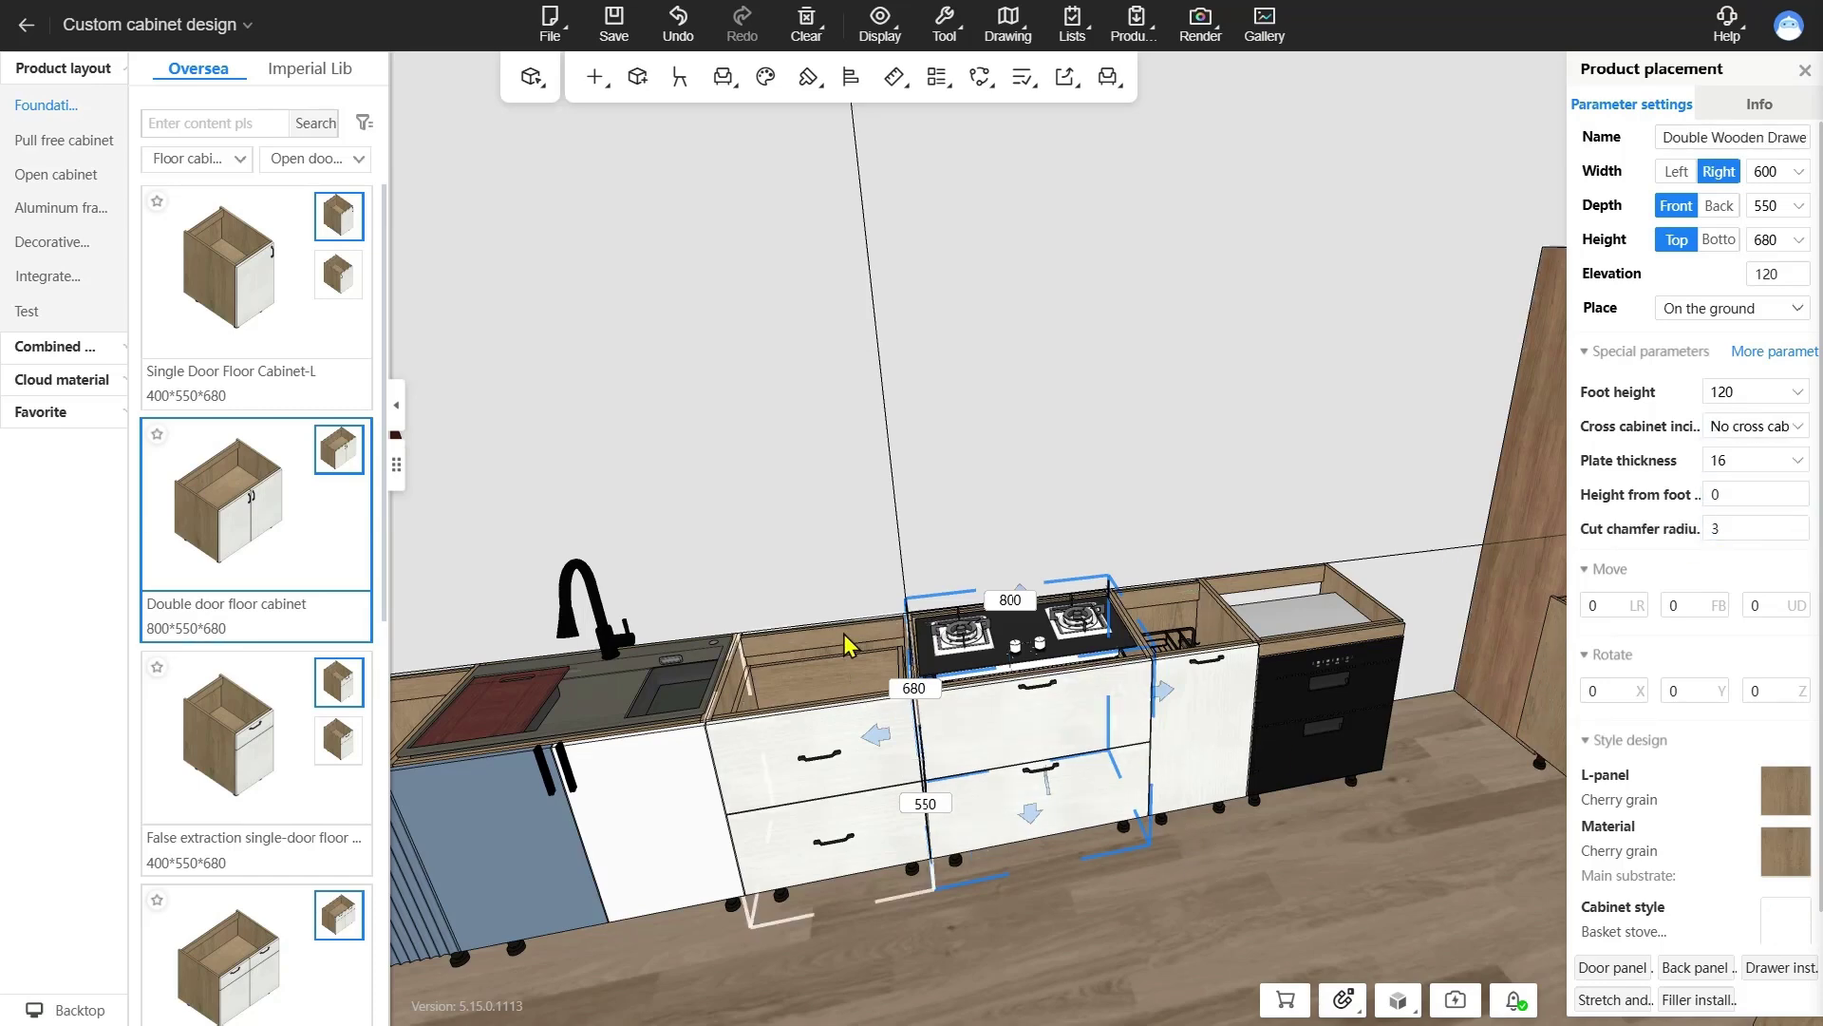
{"action": "key", "text": "Delete"}
{"action": "middle_click_drag", "start_coordinate": [1011, 873], "coordinate": [1233, 832]}
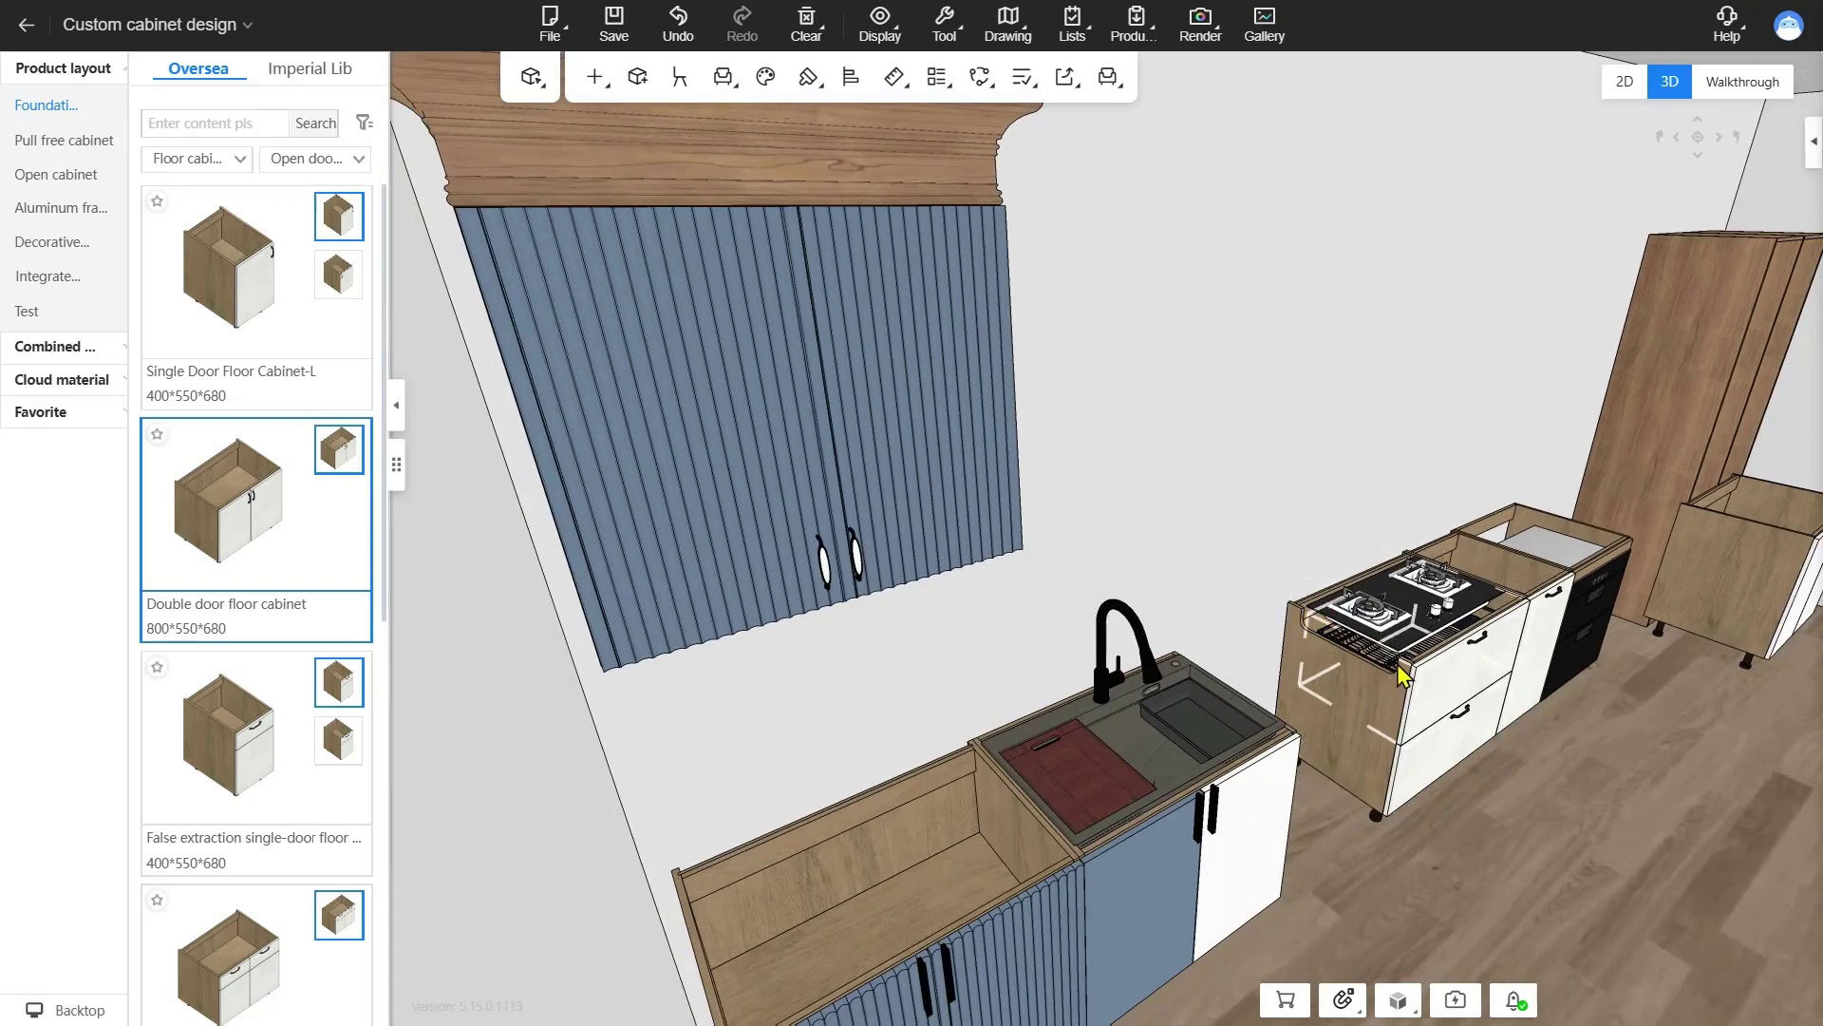
{"action": "key", "text": "ctrl+z"}
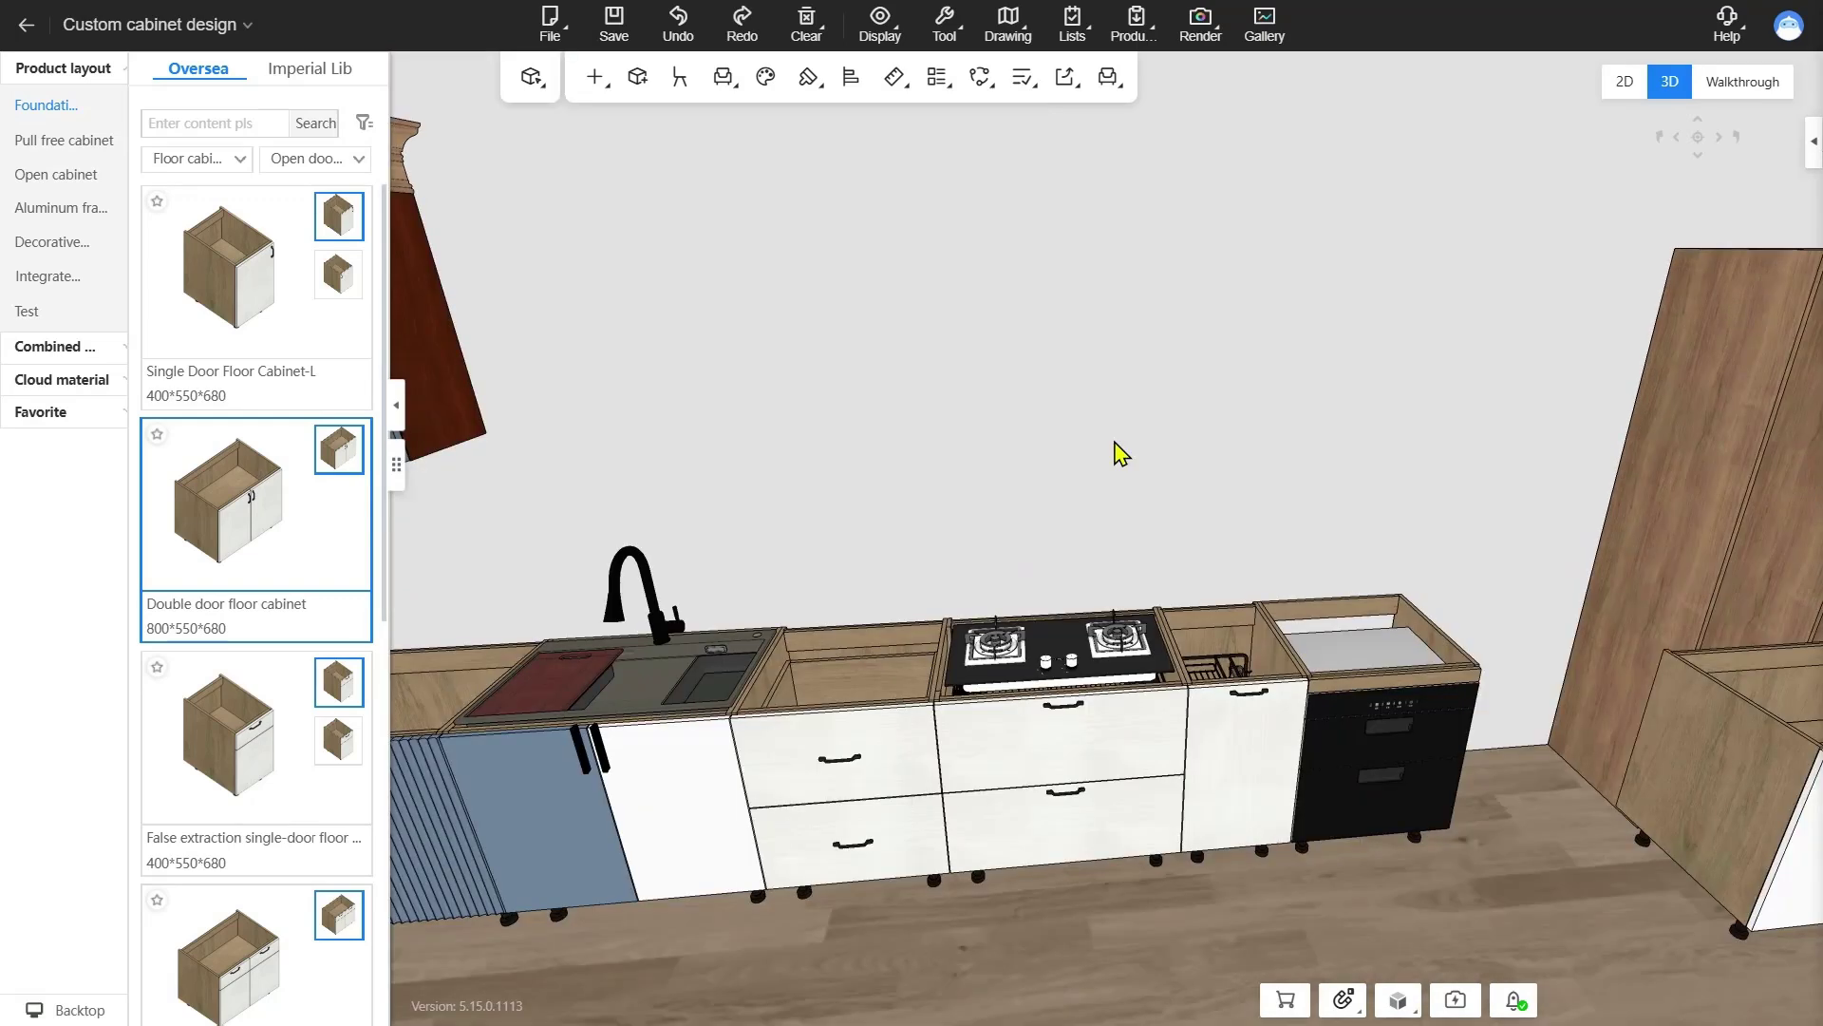
{"action": "middle_click_drag", "start_coordinate": [997, 418], "coordinate": [1028, 385]}
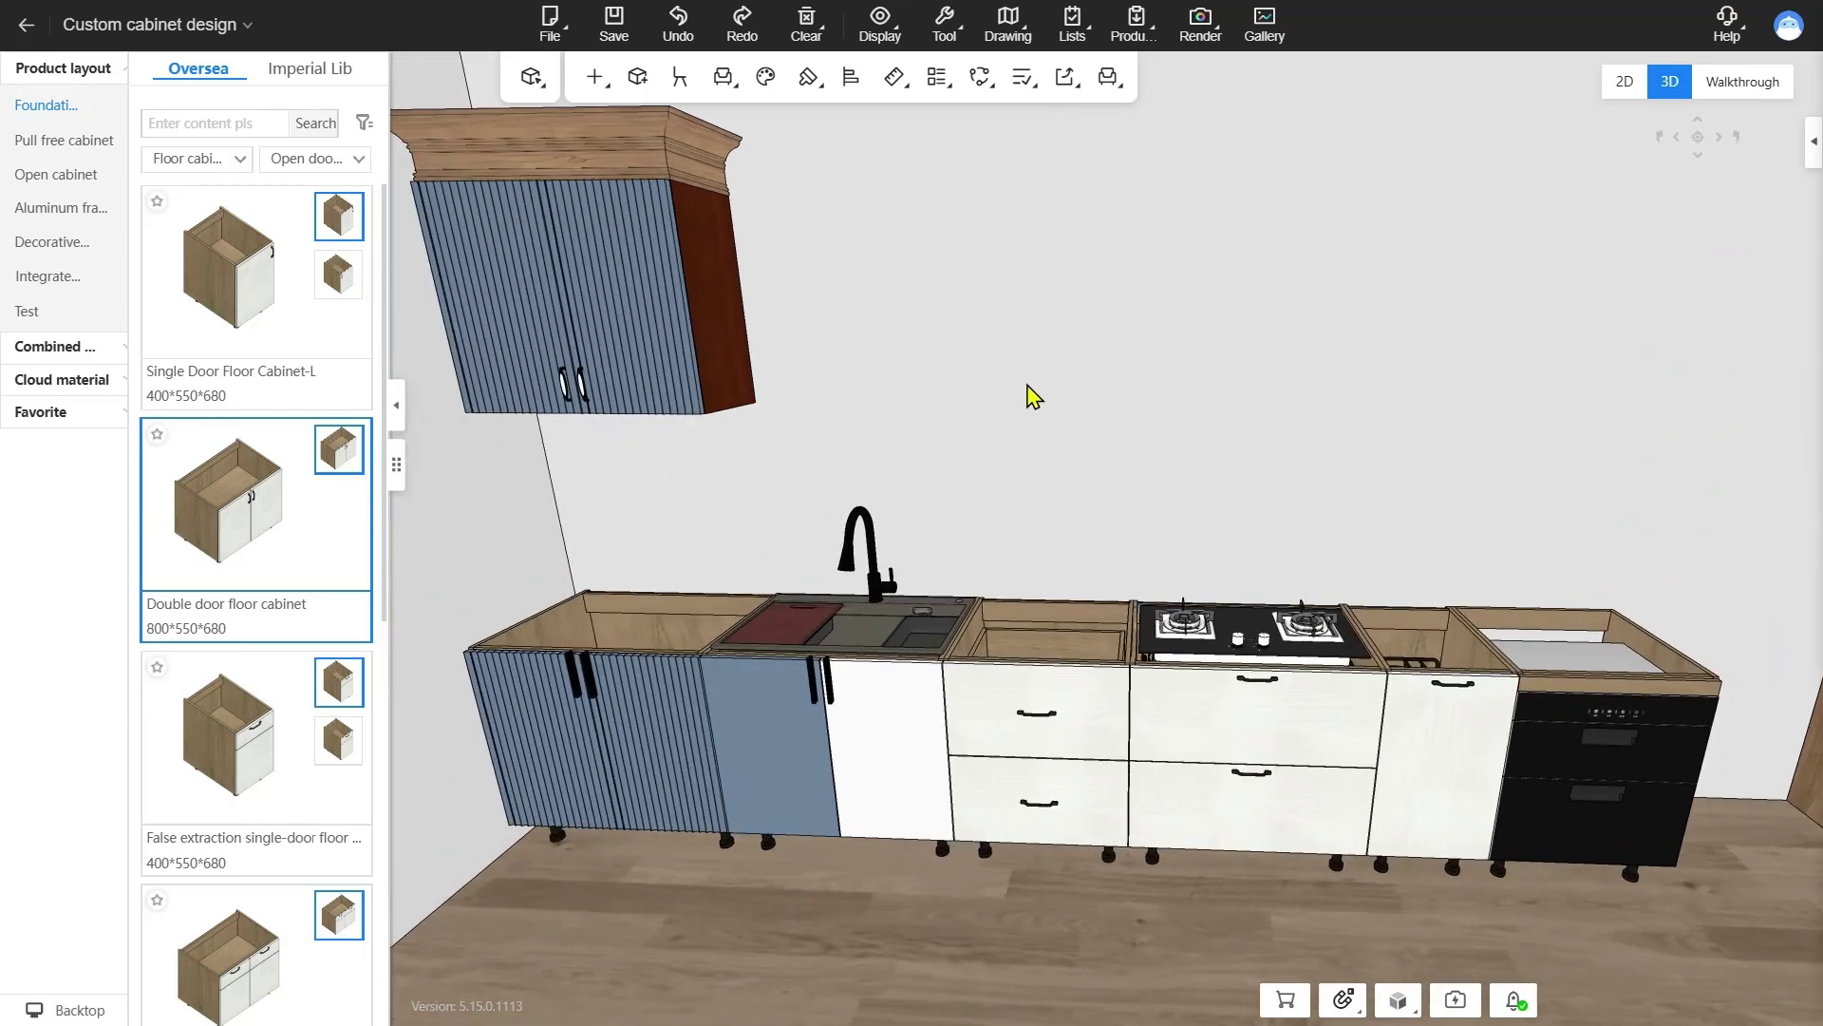
- Add a Neutral plate from the Panel function folder as a function part in the hanging cabinet's lower compartment
{"action": "right_click", "coordinate": [734, 296]}
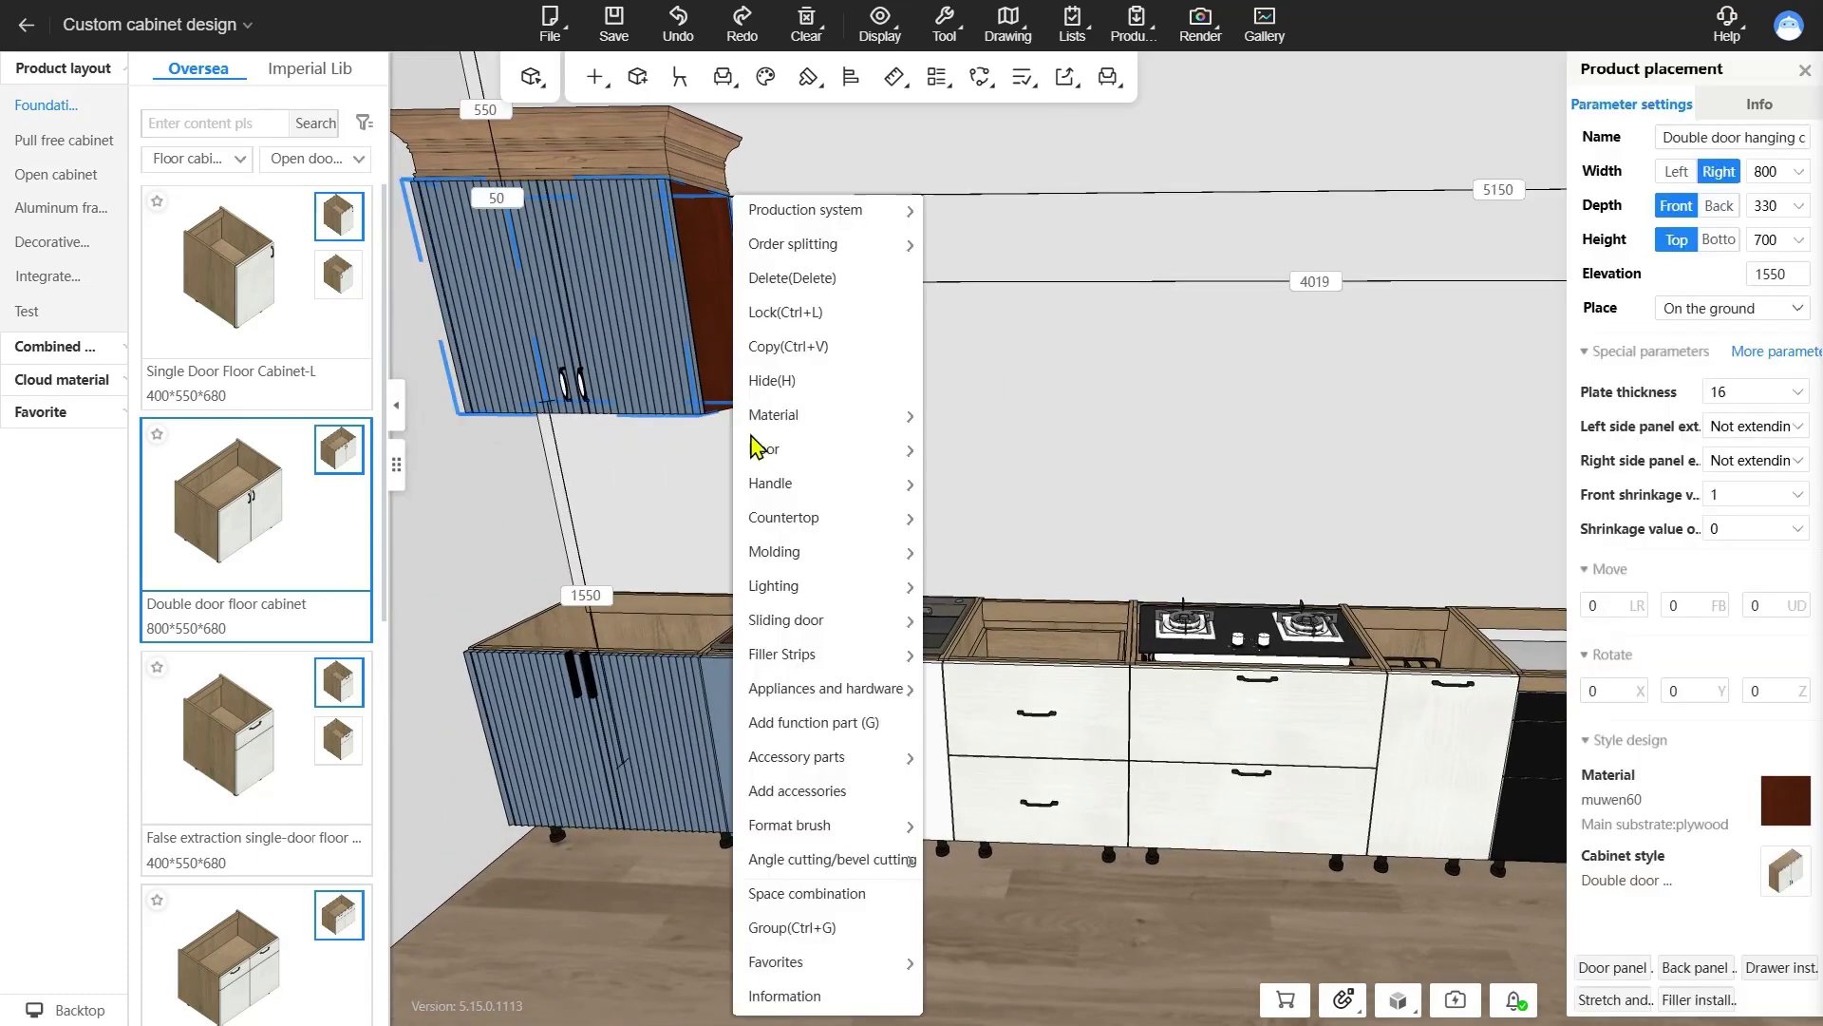
{"action": "left_click", "coordinate": [836, 732]}
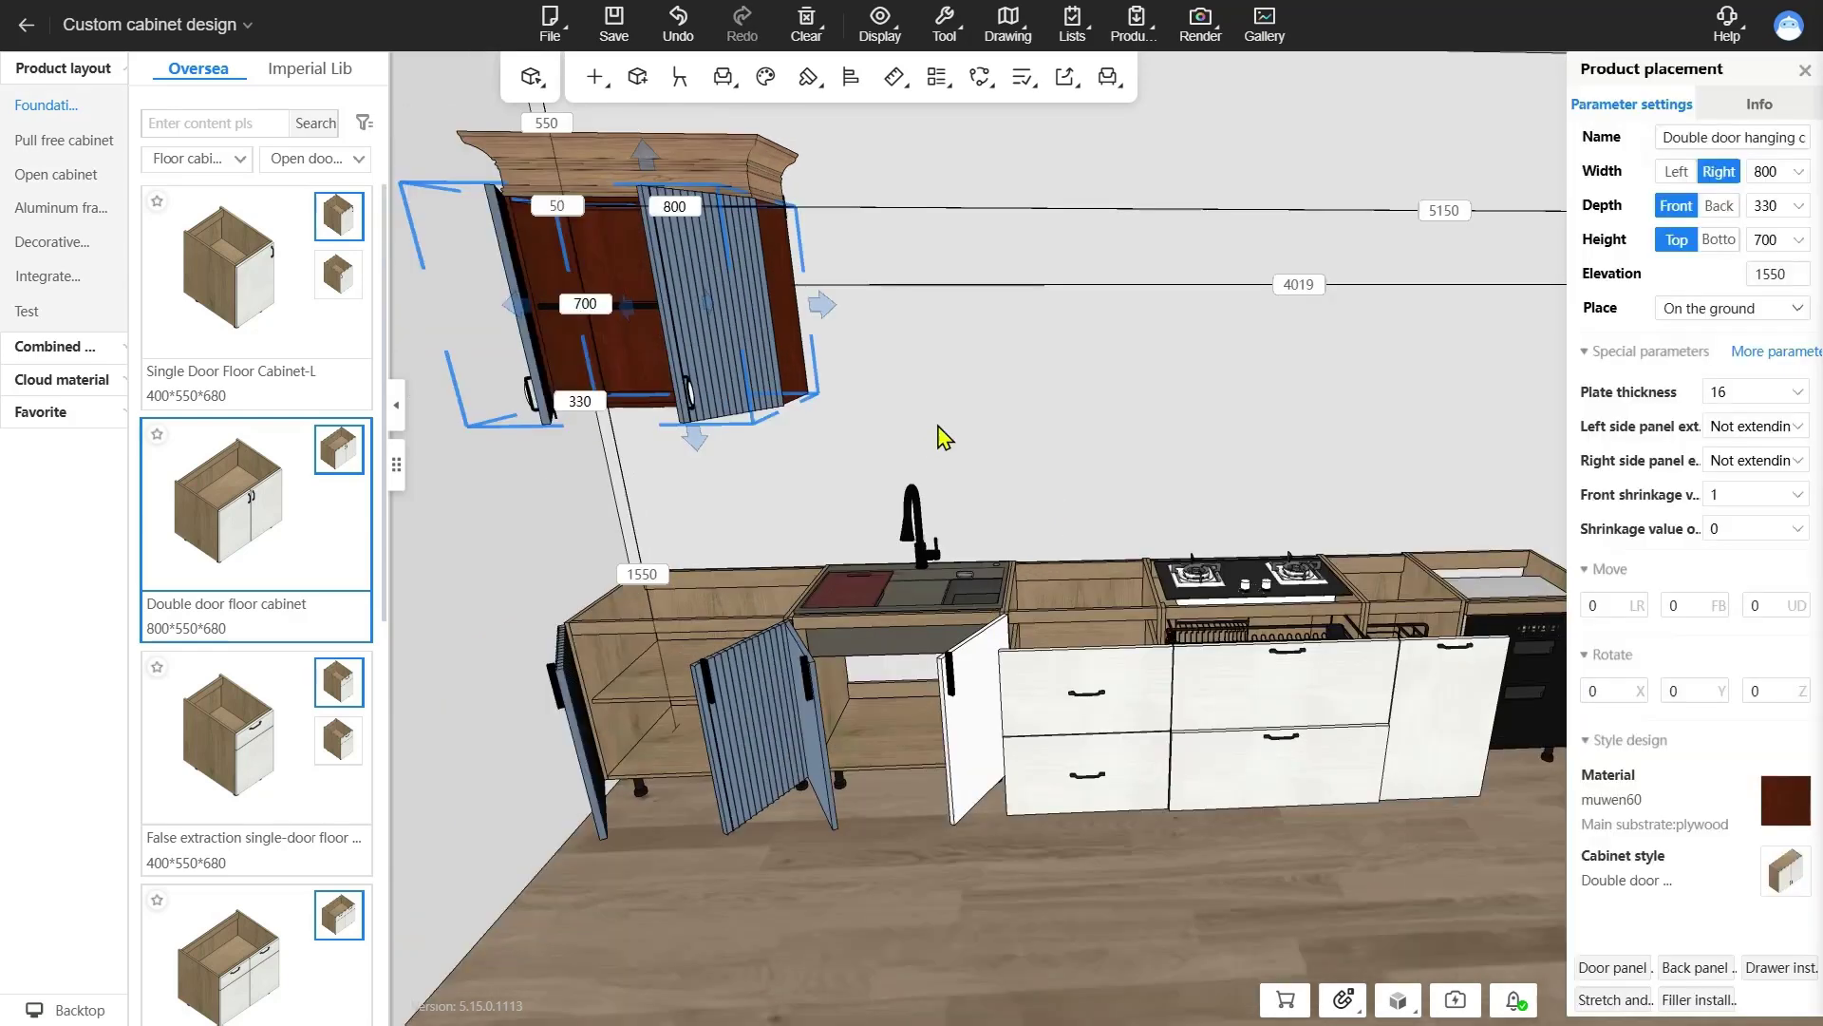
{"action": "scroll", "coordinate": [938, 427], "scroll_direction": "up", "scroll_amount": 2}
{"action": "right_click", "coordinate": [814, 361]}
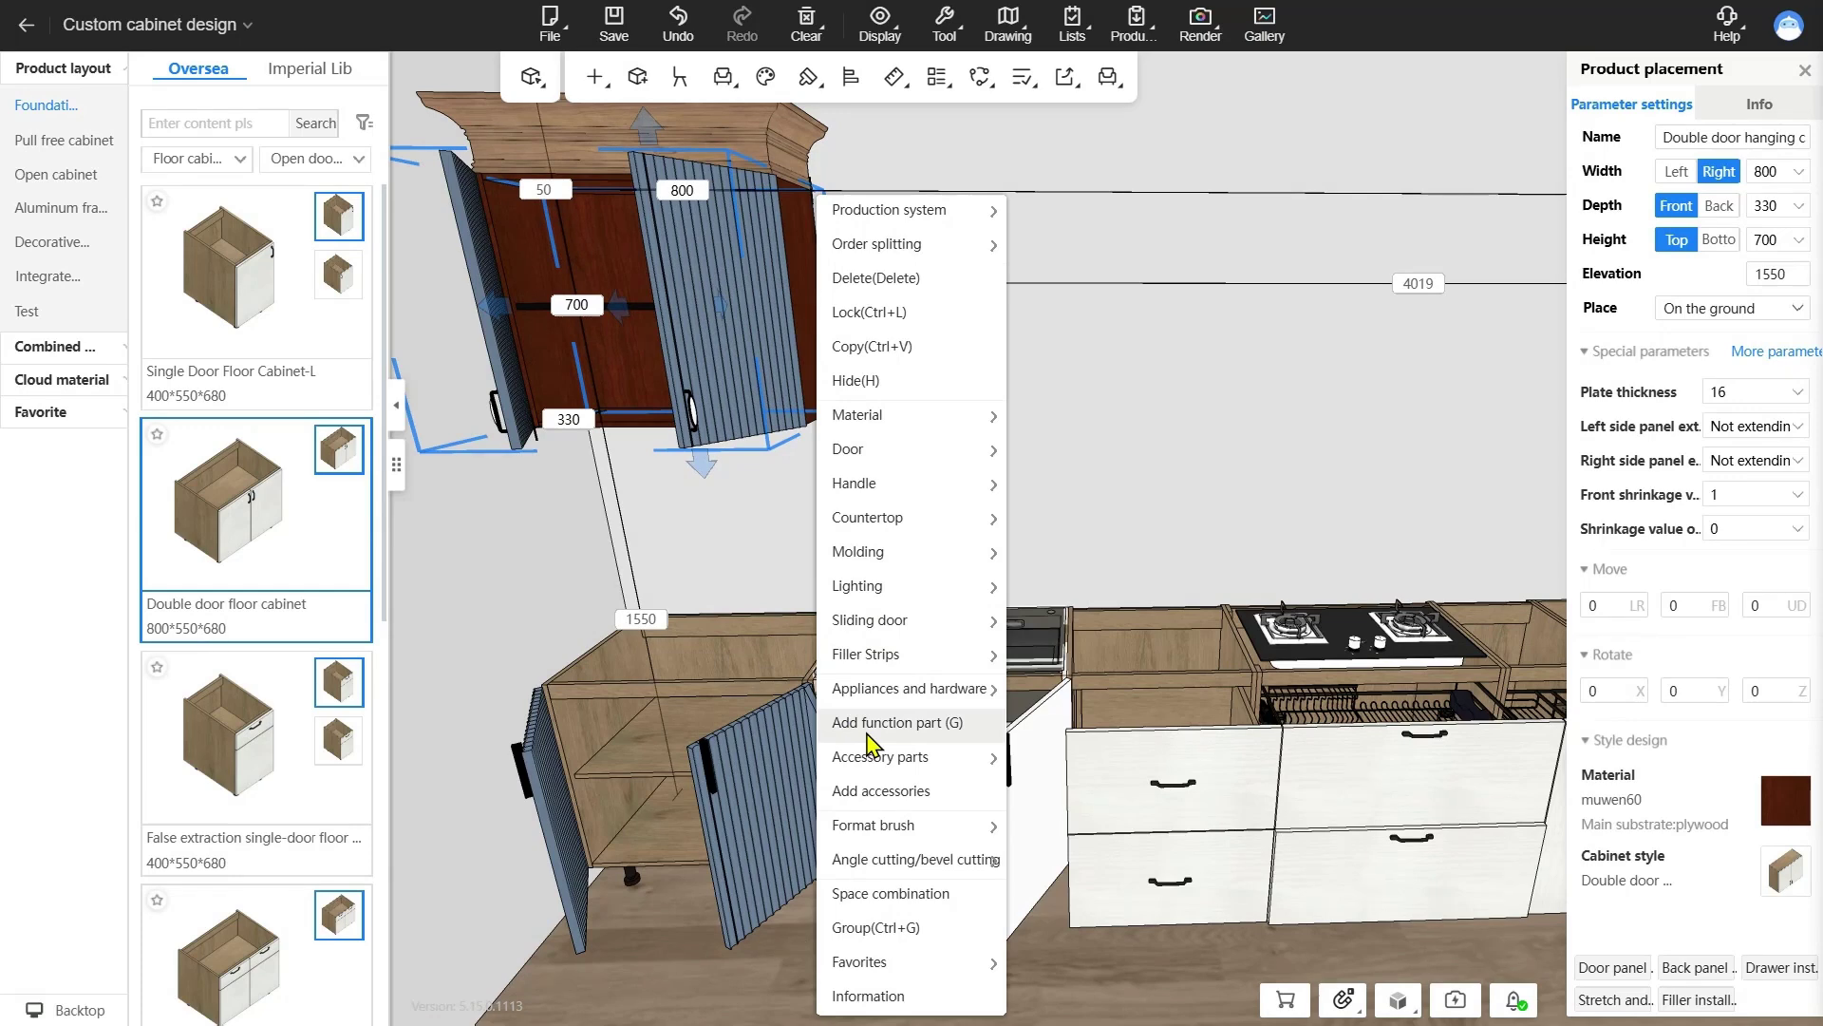
{"action": "left_click", "coordinate": [867, 740]}
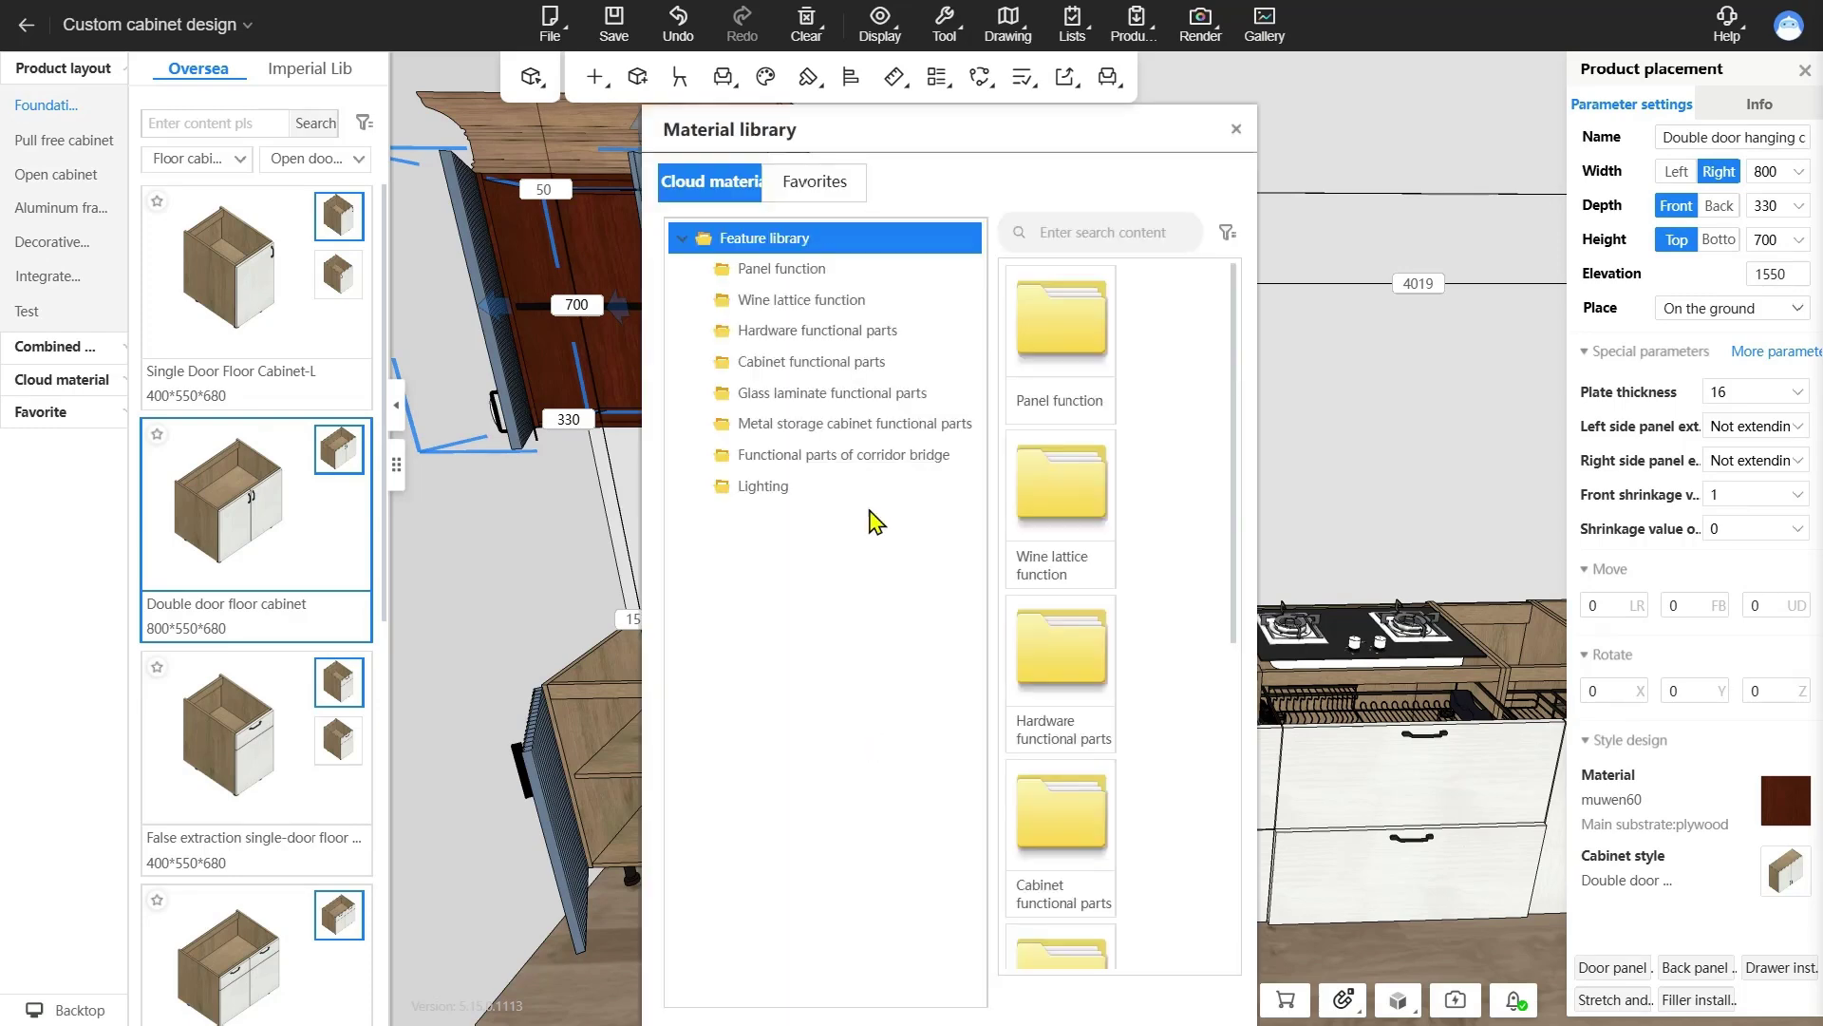
{"action": "left_click_drag", "start_coordinate": [965, 127], "coordinate": [1234, 126]}
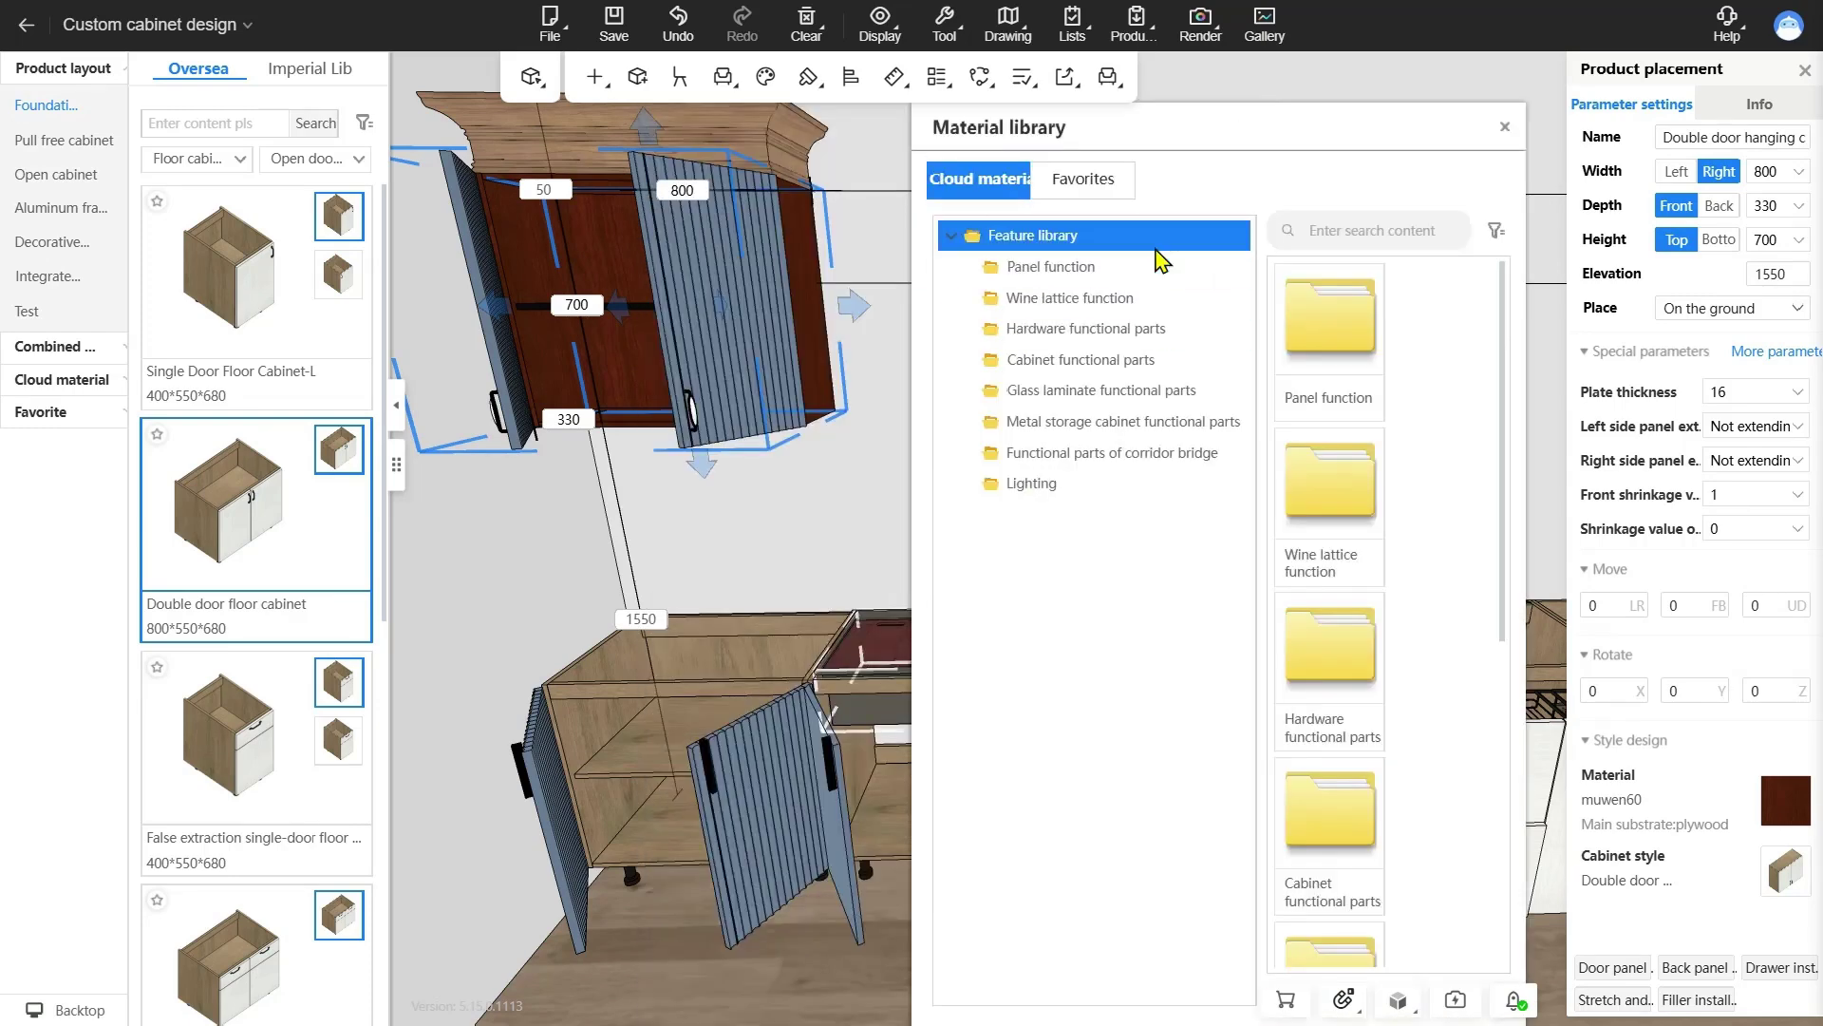
{"action": "left_click", "coordinate": [1158, 266]}
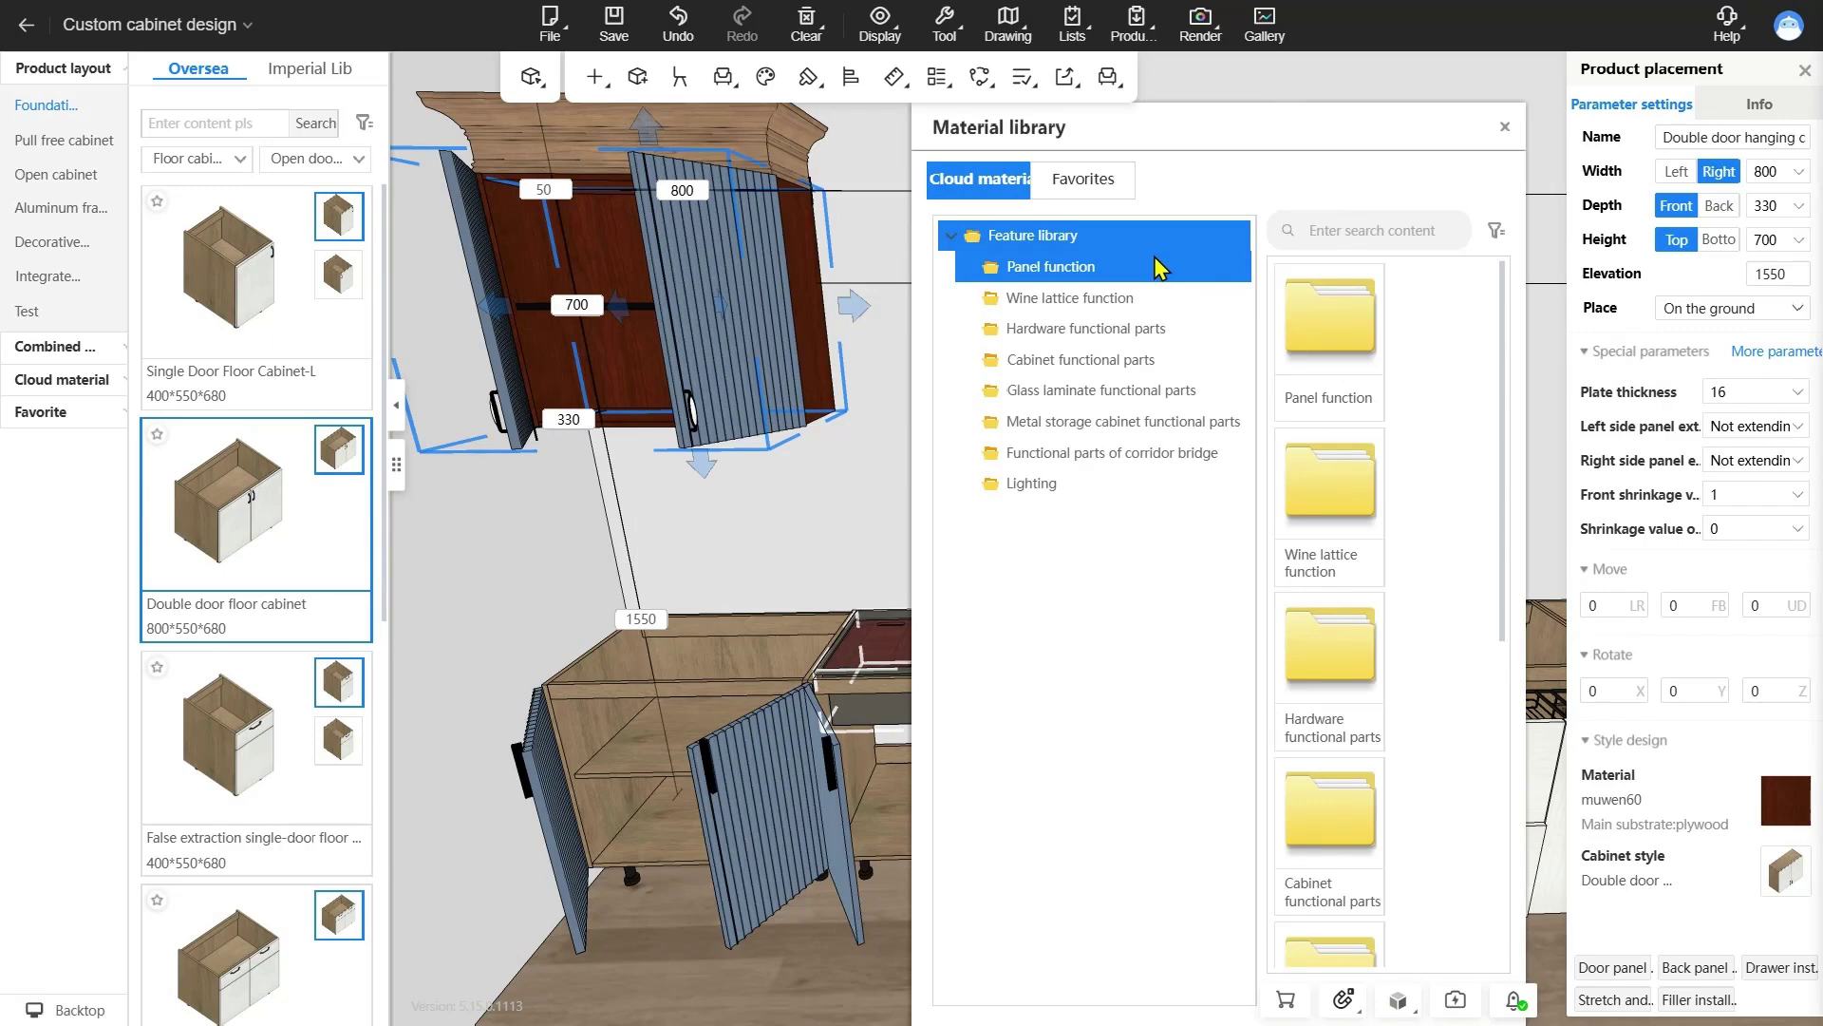
{"action": "left_click", "coordinate": [1156, 258]}
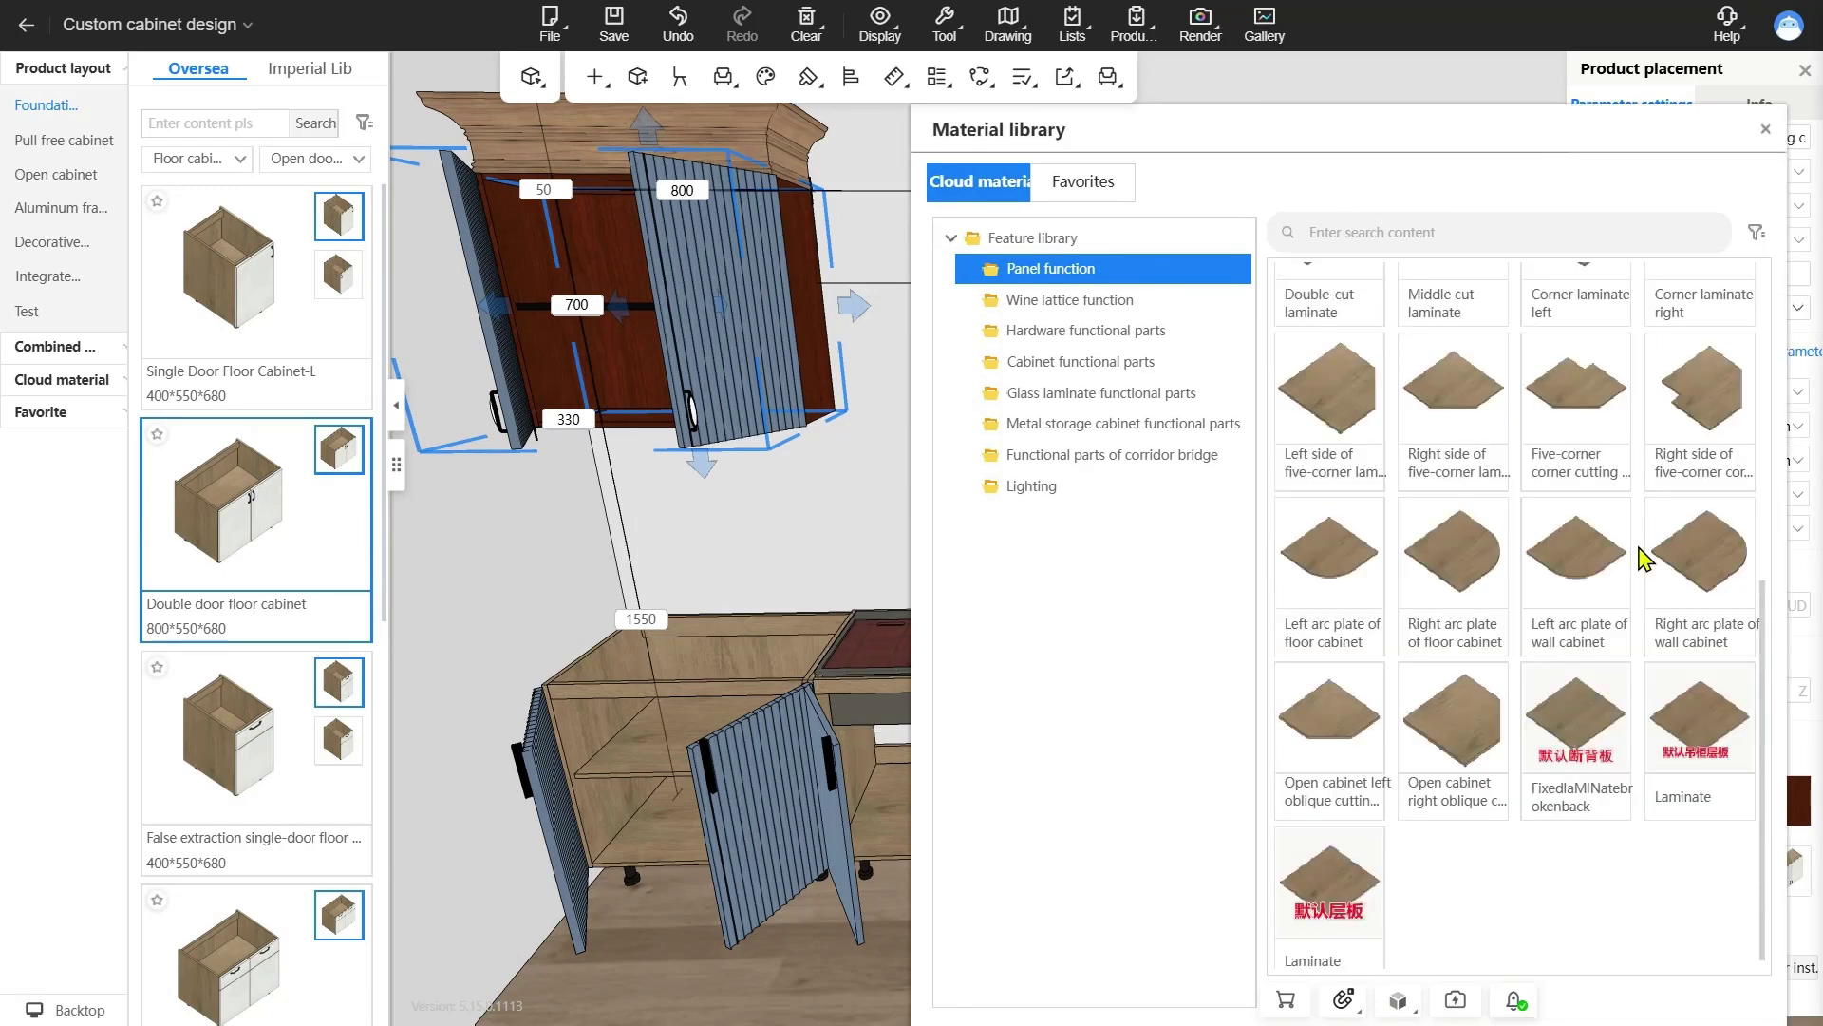
{"action": "scroll", "coordinate": [1576, 598], "scroll_direction": "up", "scroll_amount": 6}
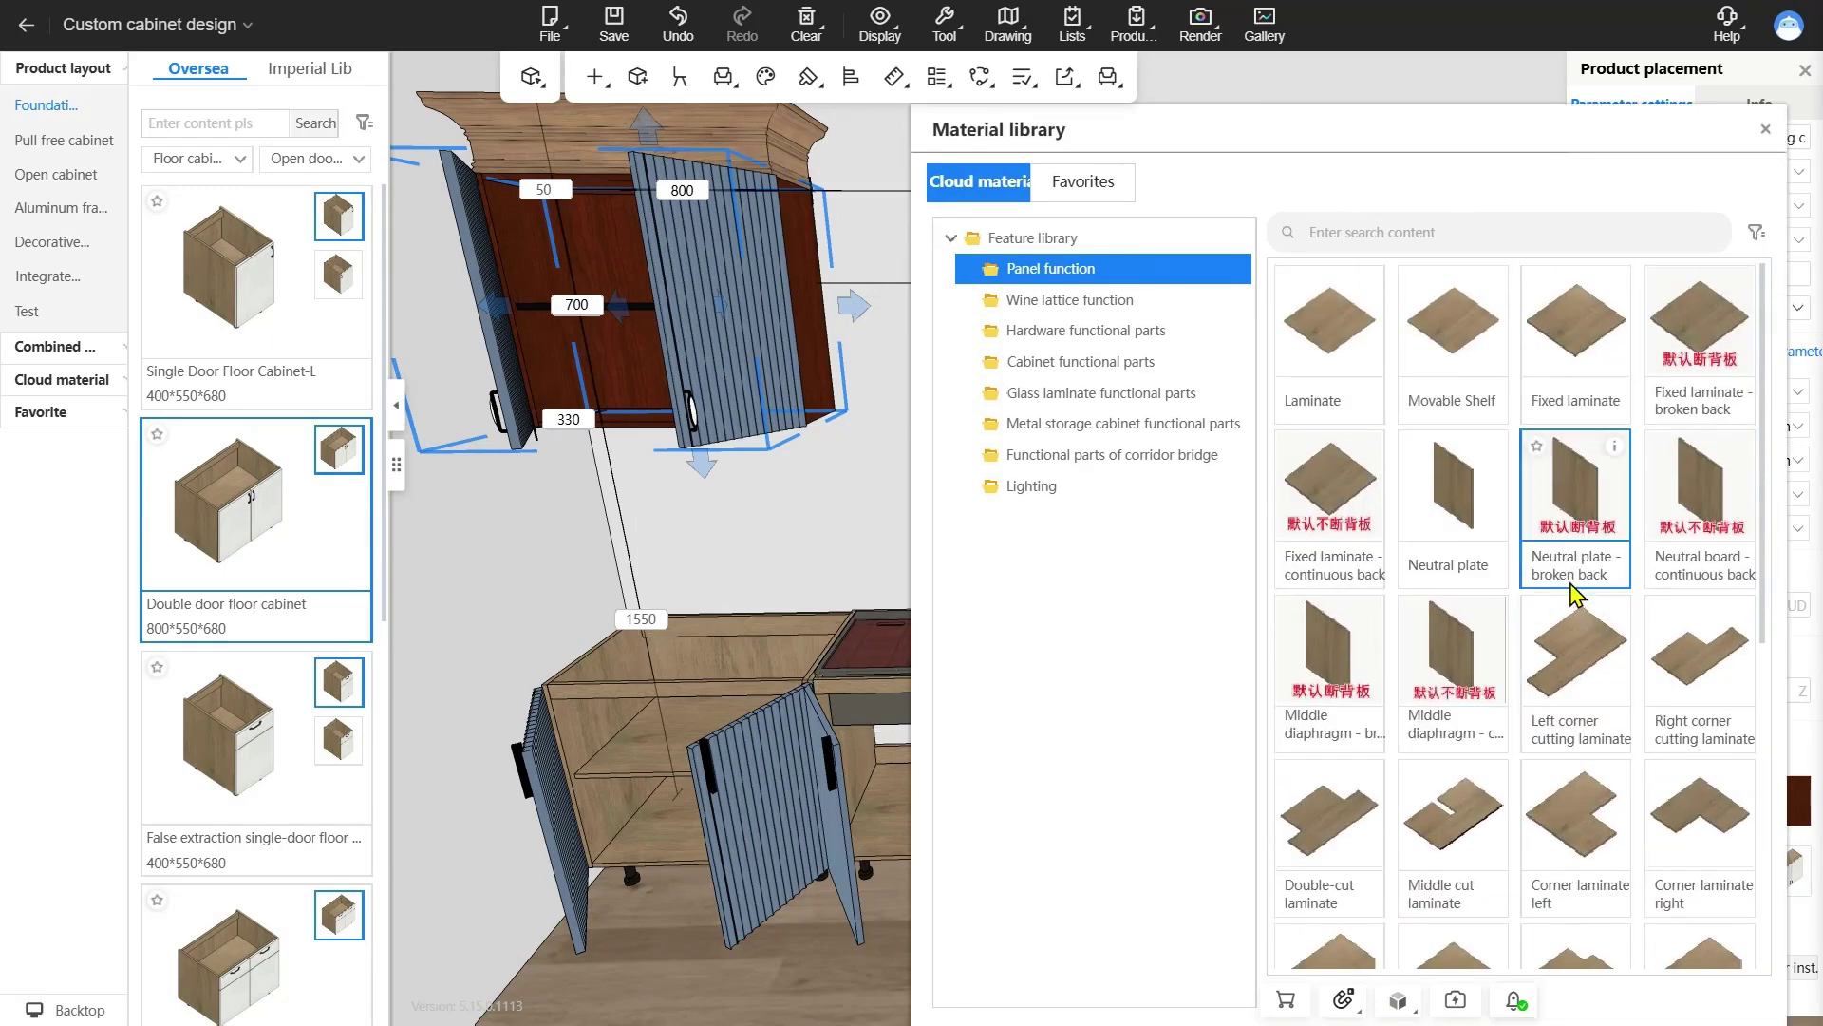
{"action": "left_click", "coordinate": [1459, 486]}
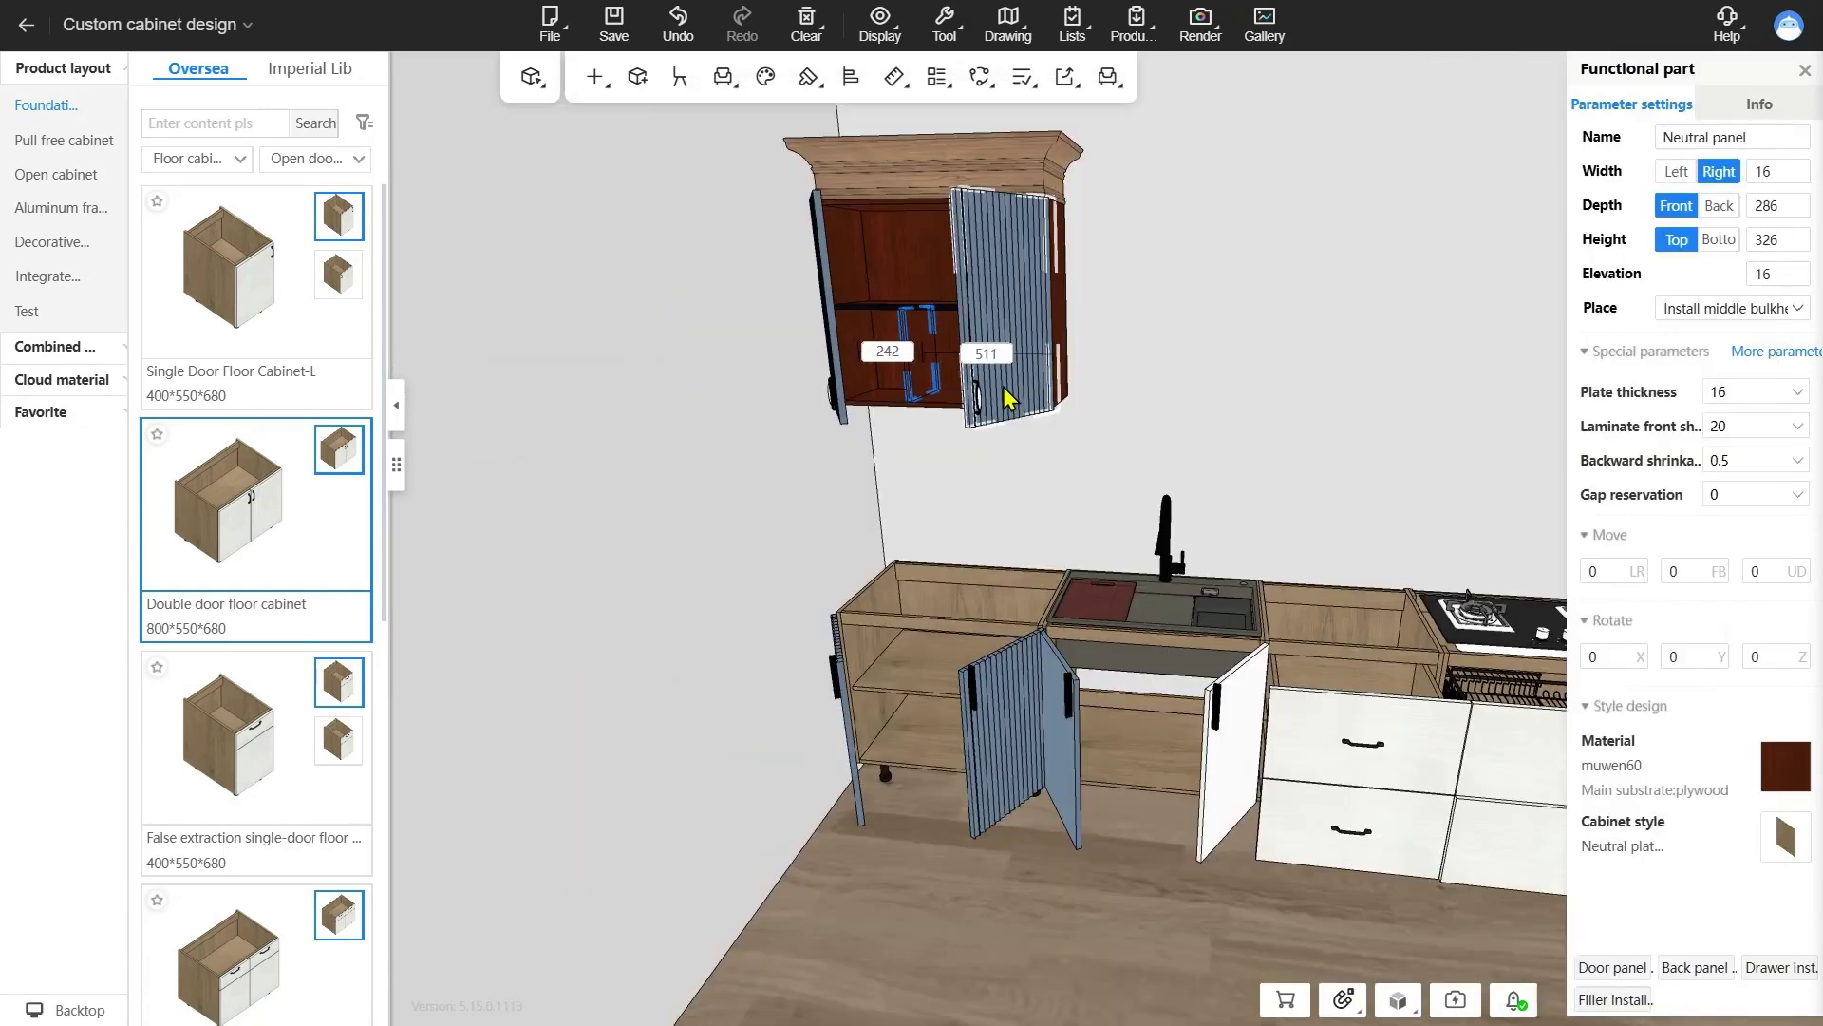
- Delete both doors of the hanging cabinet and centre the vertical neutral panel in its lower compartment, 376 mm from each side
{"action": "left_click", "coordinate": [1001, 385]}
{"action": "key", "text": "Delete"}
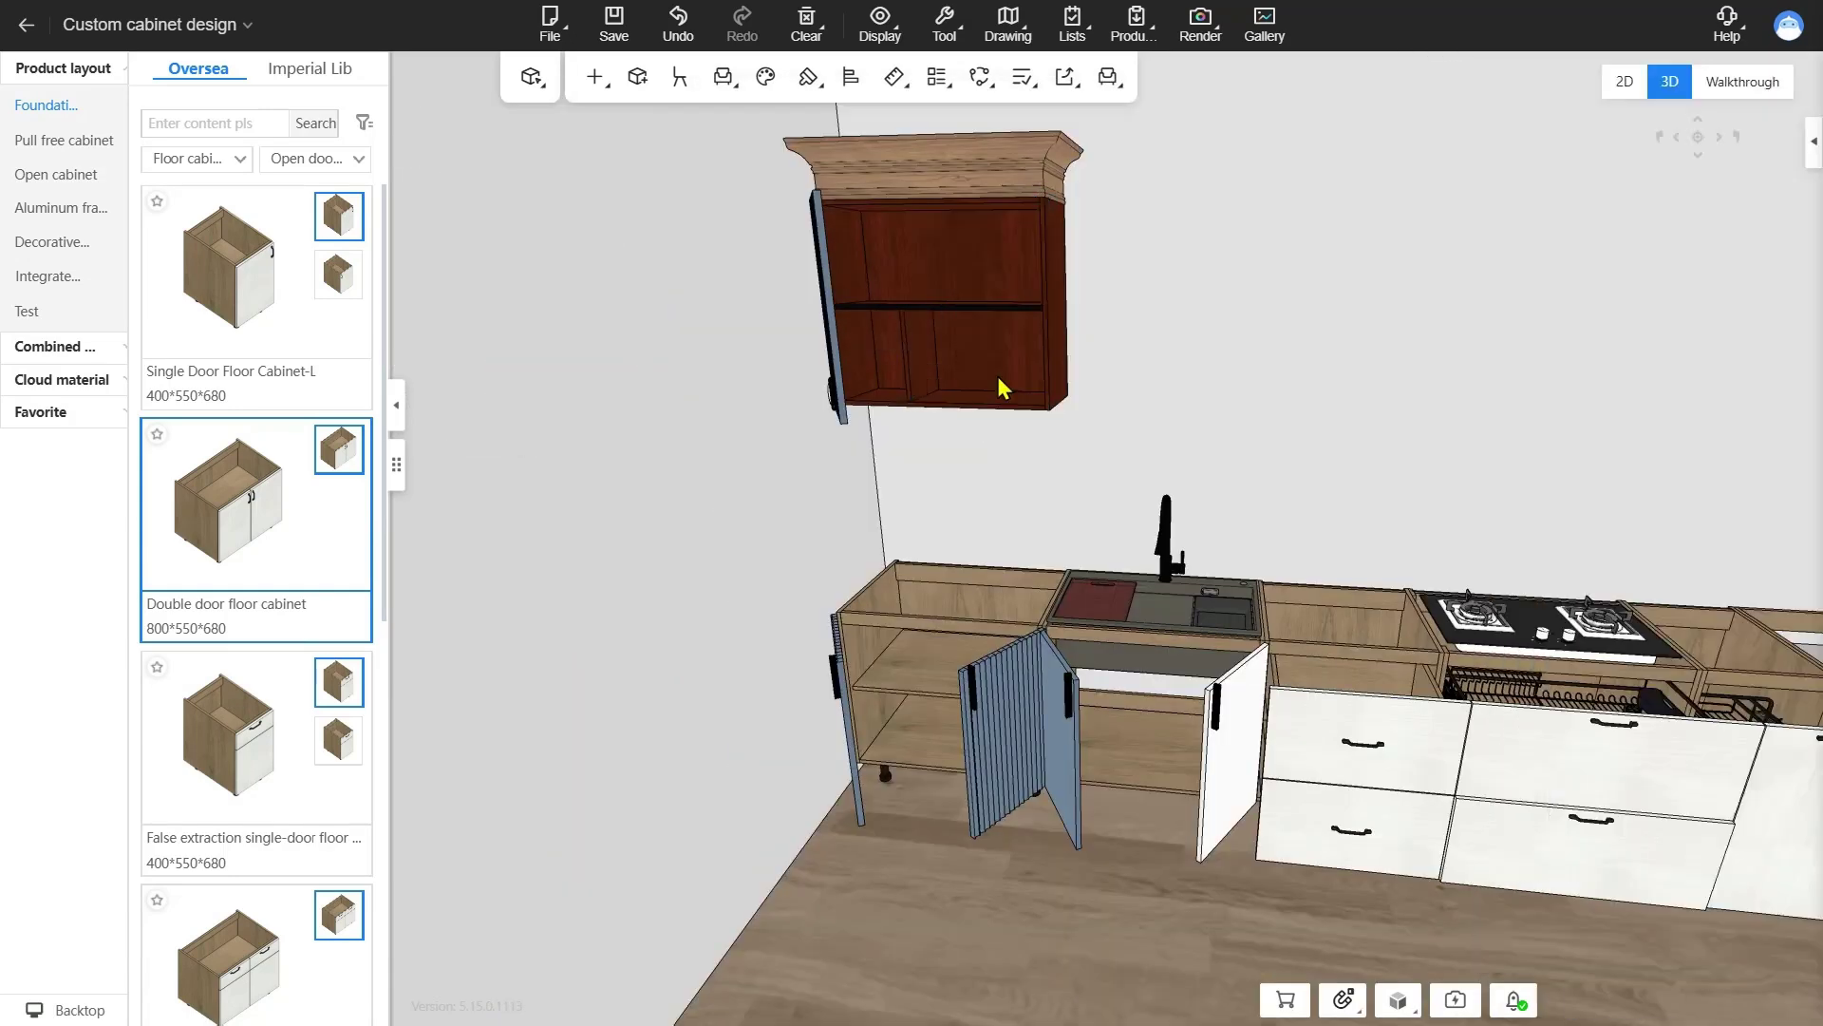
{"action": "left_click", "coordinate": [836, 370]}
{"action": "key", "text": "Delete"}
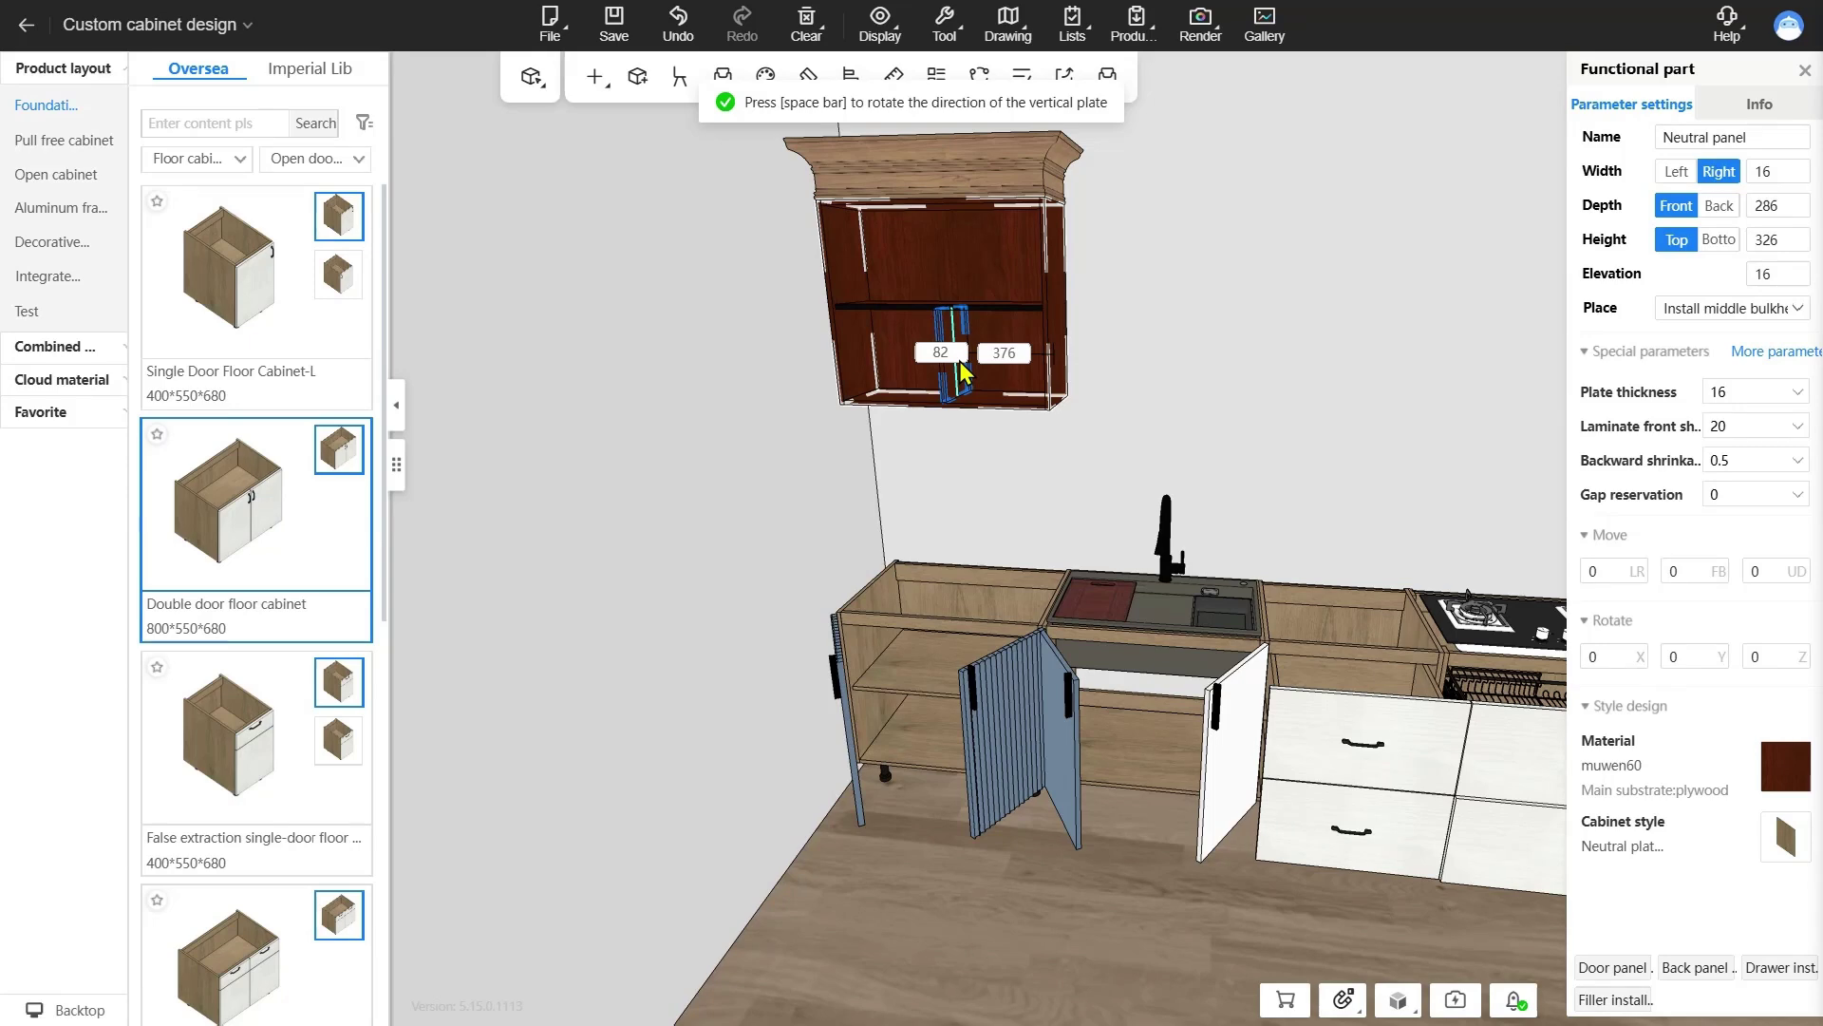
{"action": "scroll", "coordinate": [961, 370], "scroll_direction": "up", "scroll_amount": 5}
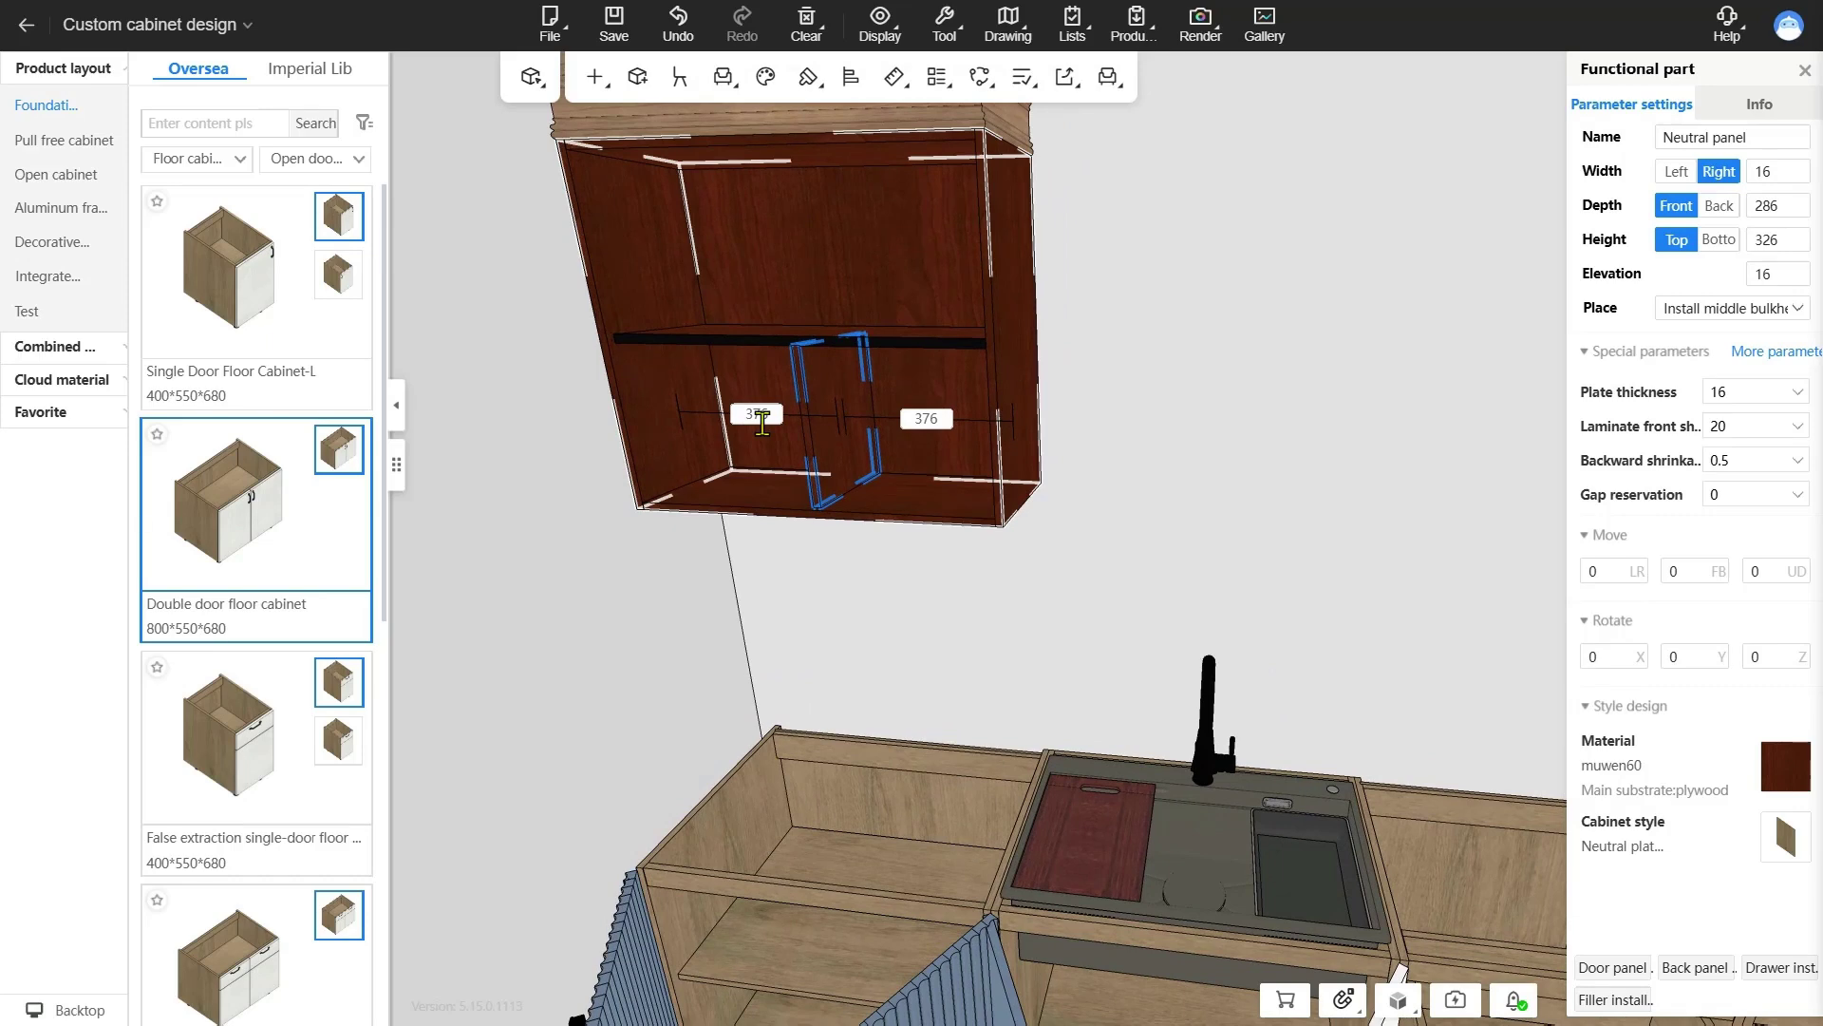
- Place a Fixed laminate - broken back shelf midway in the hanging cabinet's upper compartment, with 155 mm above and below
{"action": "left_click", "coordinate": [846, 269]}
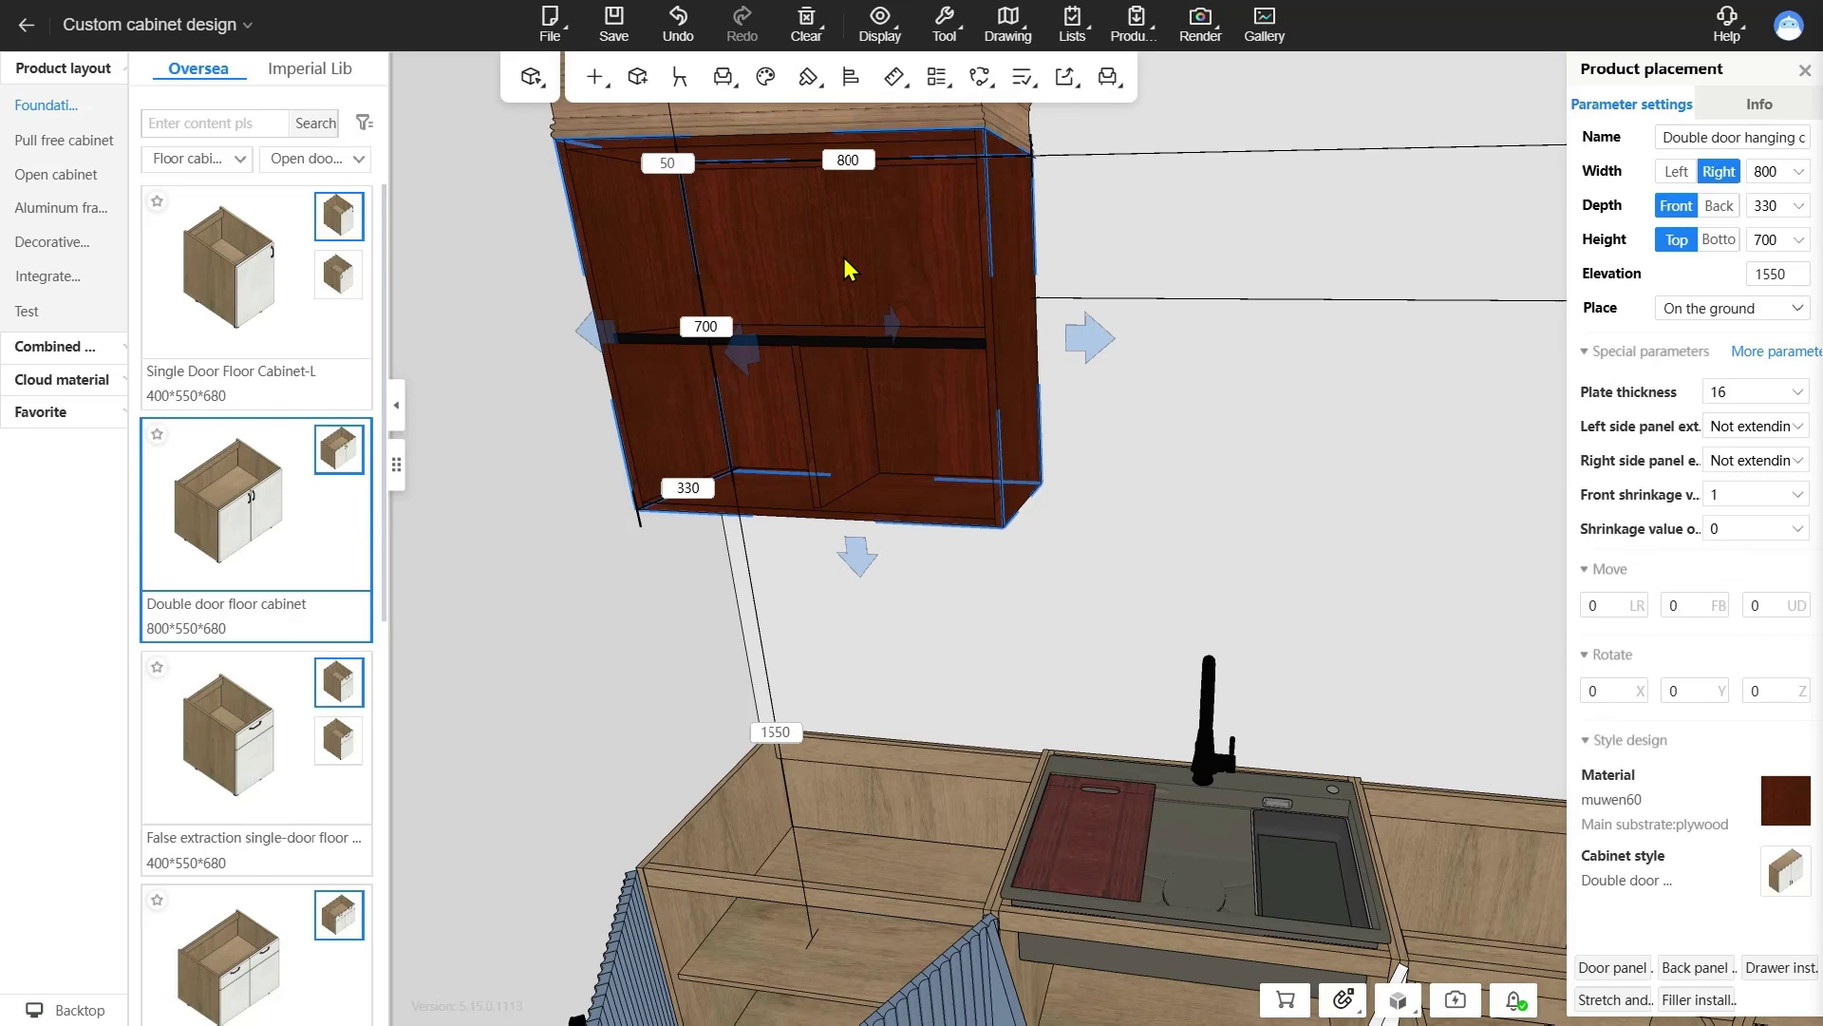
{"action": "key", "text": "space"}
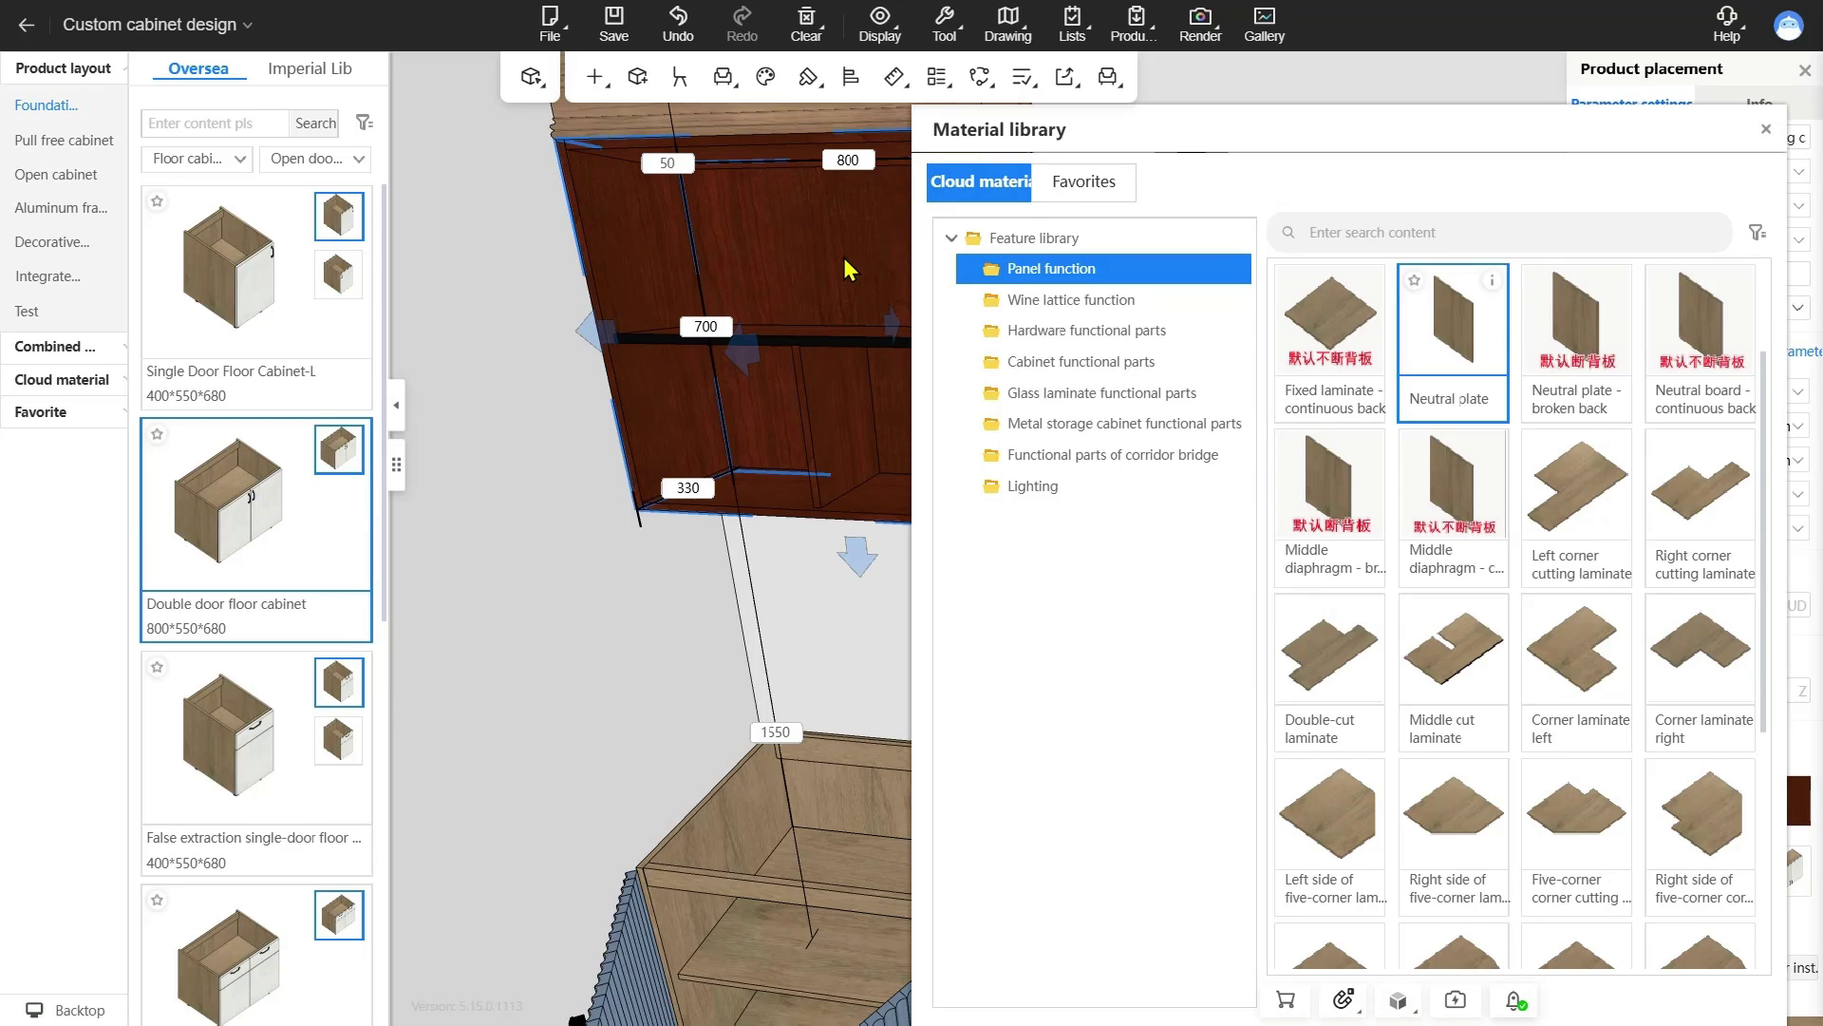
{"action": "scroll", "coordinate": [1572, 340], "scroll_direction": "up", "scroll_amount": 2}
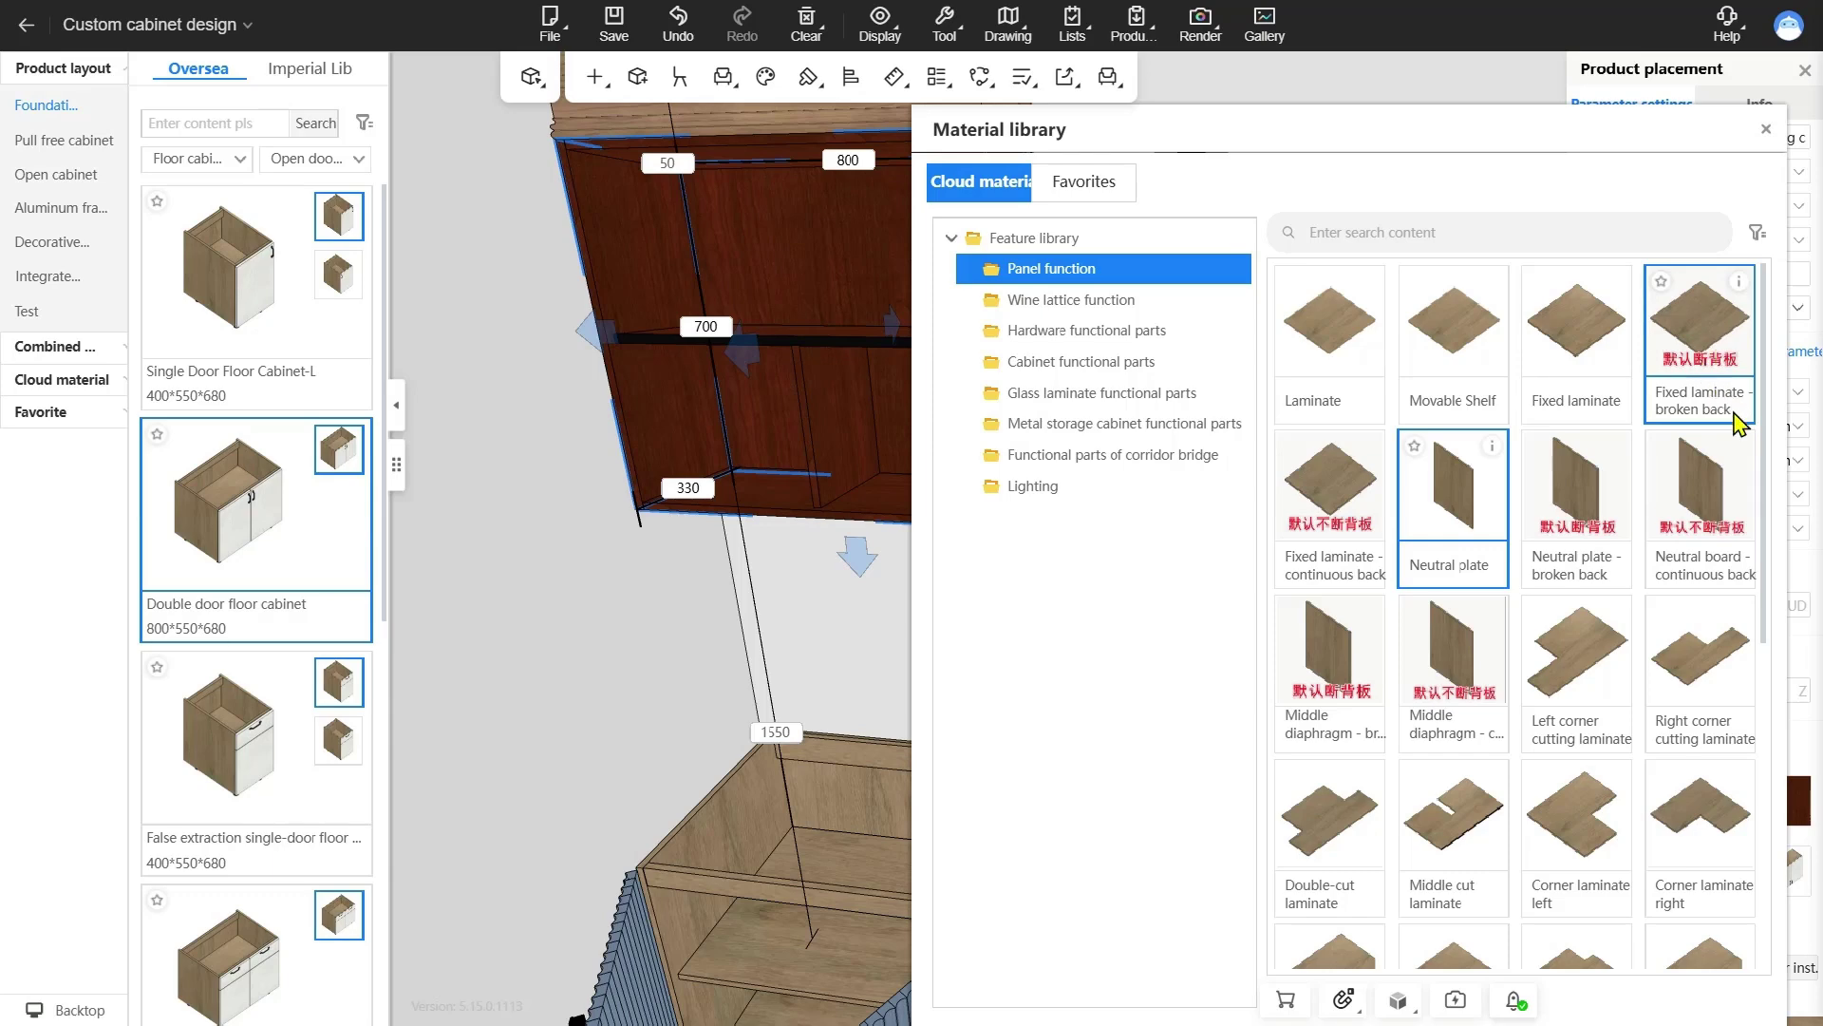
{"action": "left_click", "coordinate": [1707, 330]}
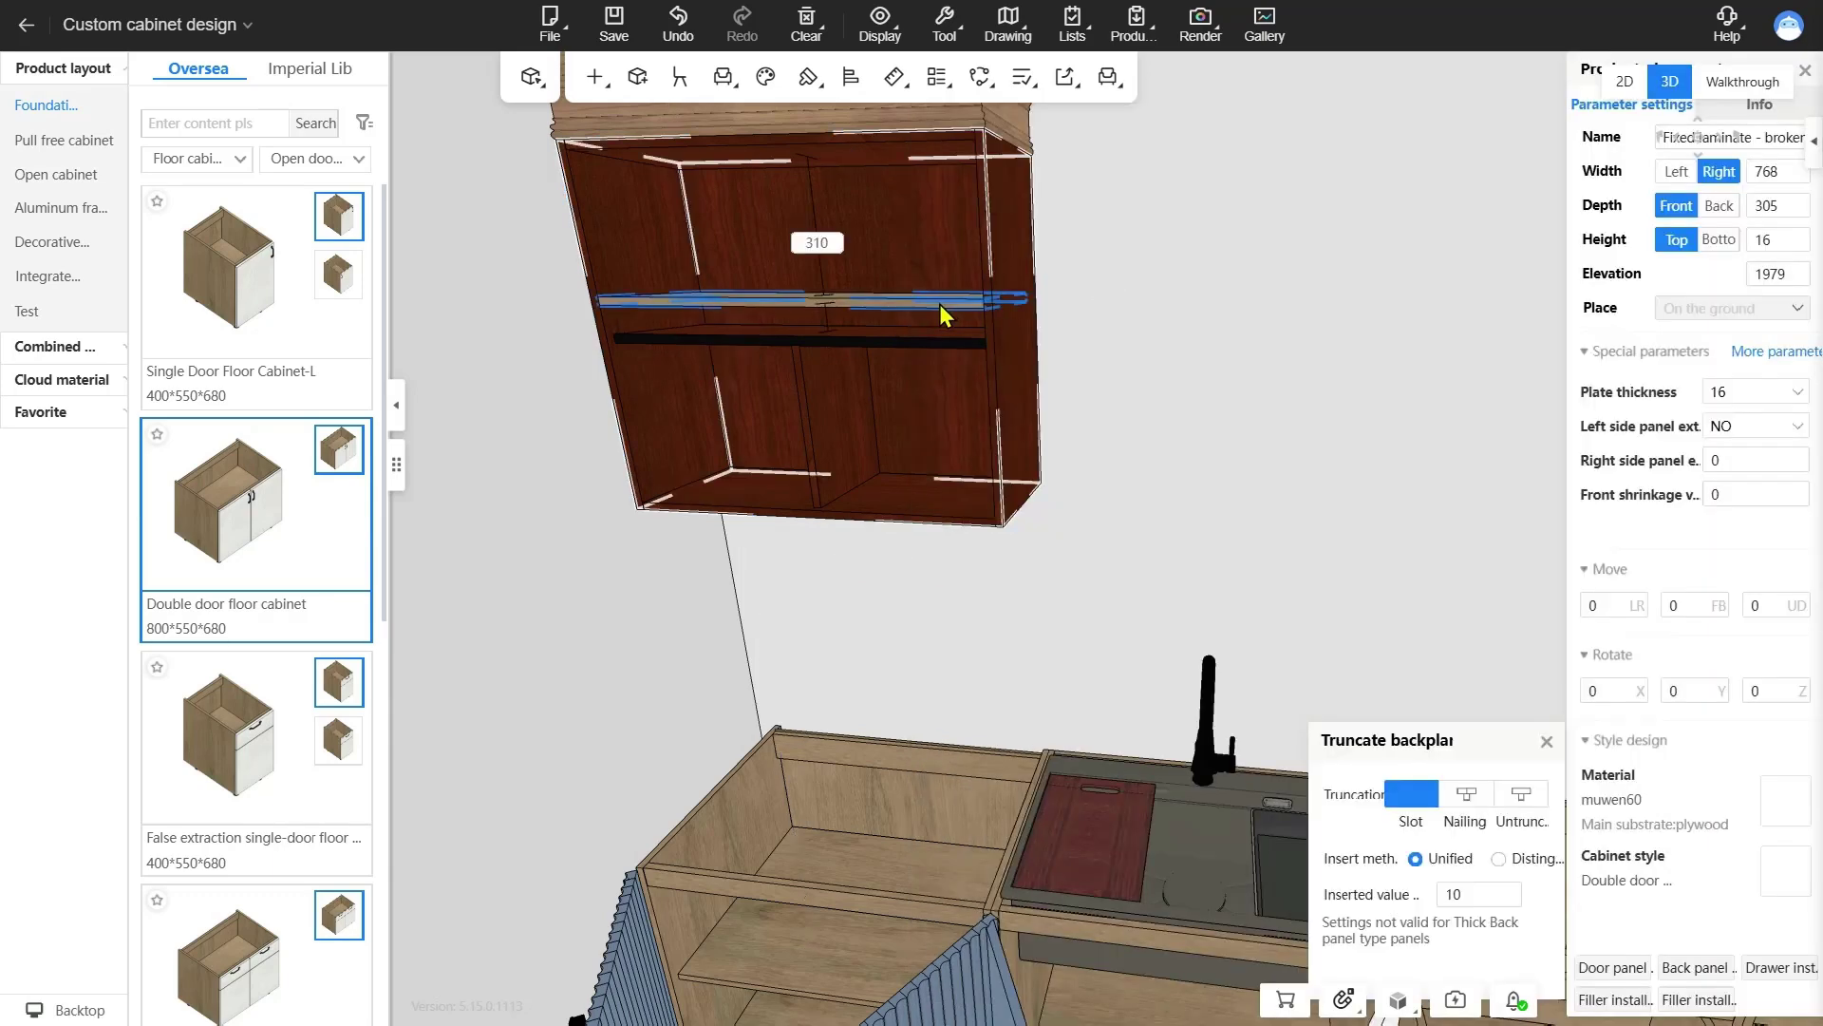
{"action": "left_click", "coordinate": [887, 254]}
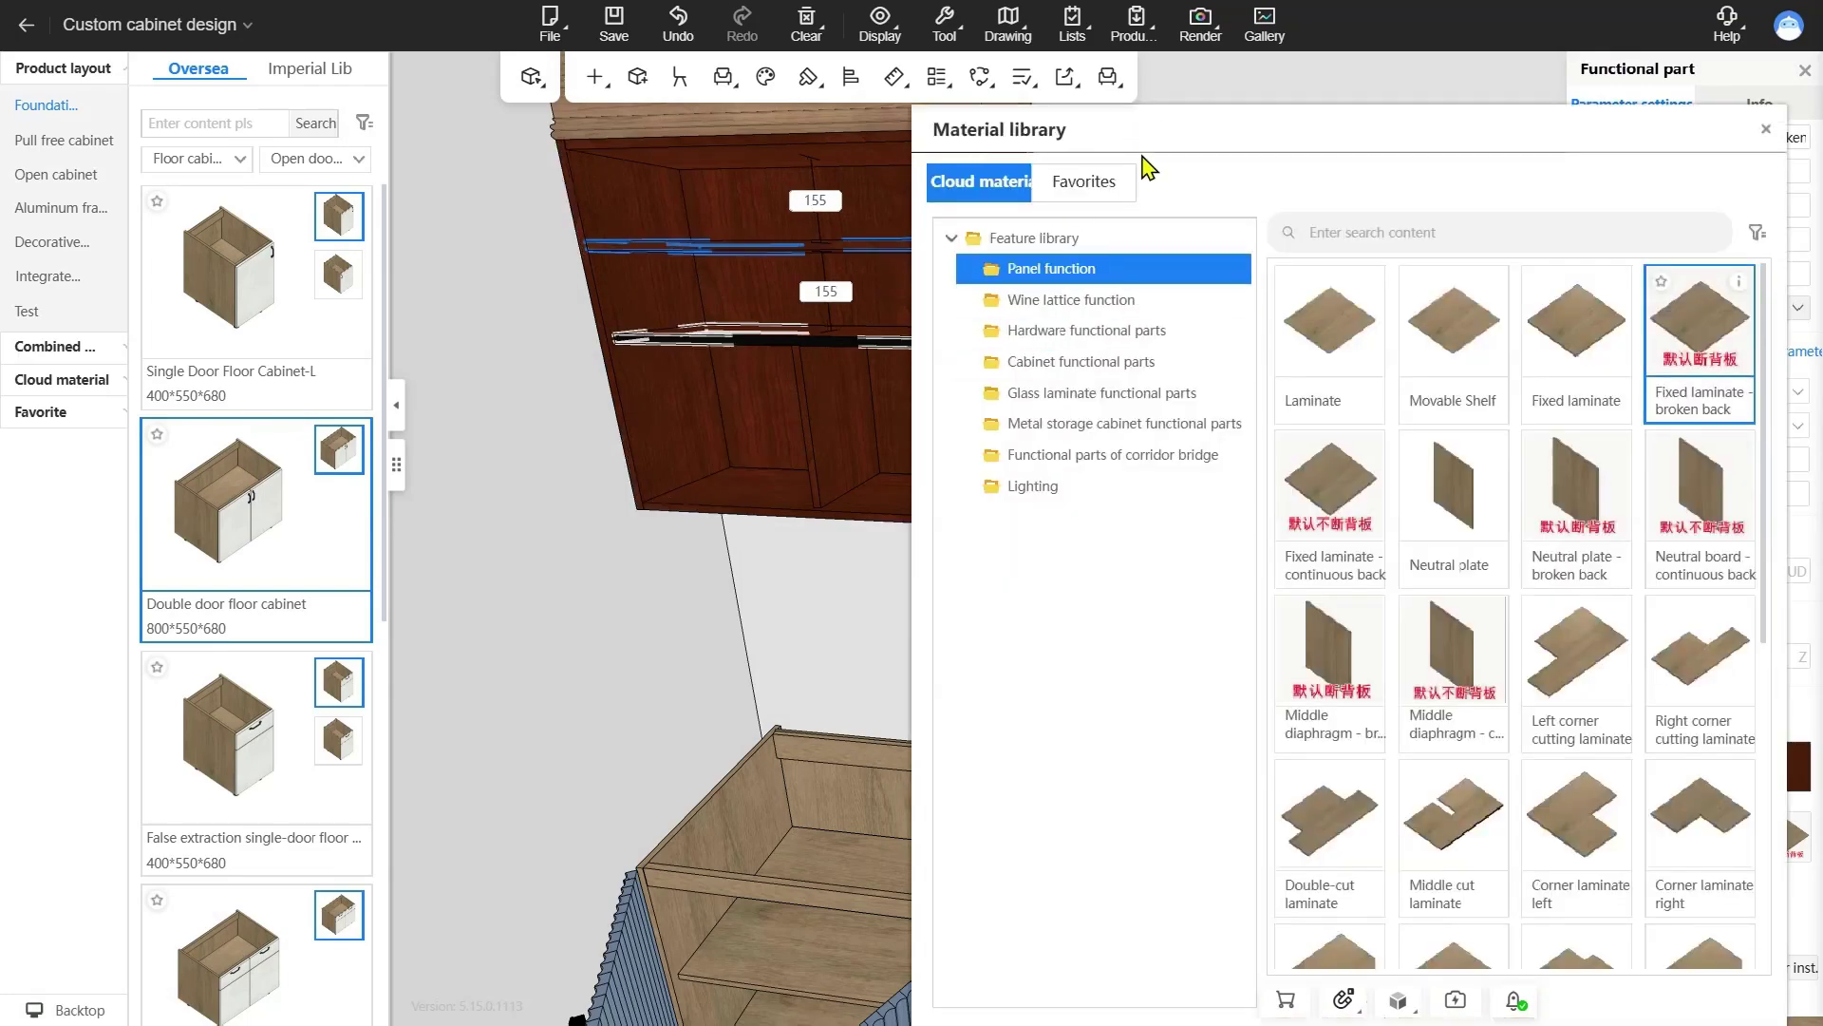
- Close the material library and examine the fixed shelf from behind the cabinet together with its backplane truncation settings
{"action": "left_click", "coordinate": [1766, 130]}
{"action": "scroll", "coordinate": [1111, 285], "scroll_direction": "up", "scroll_amount": 5}
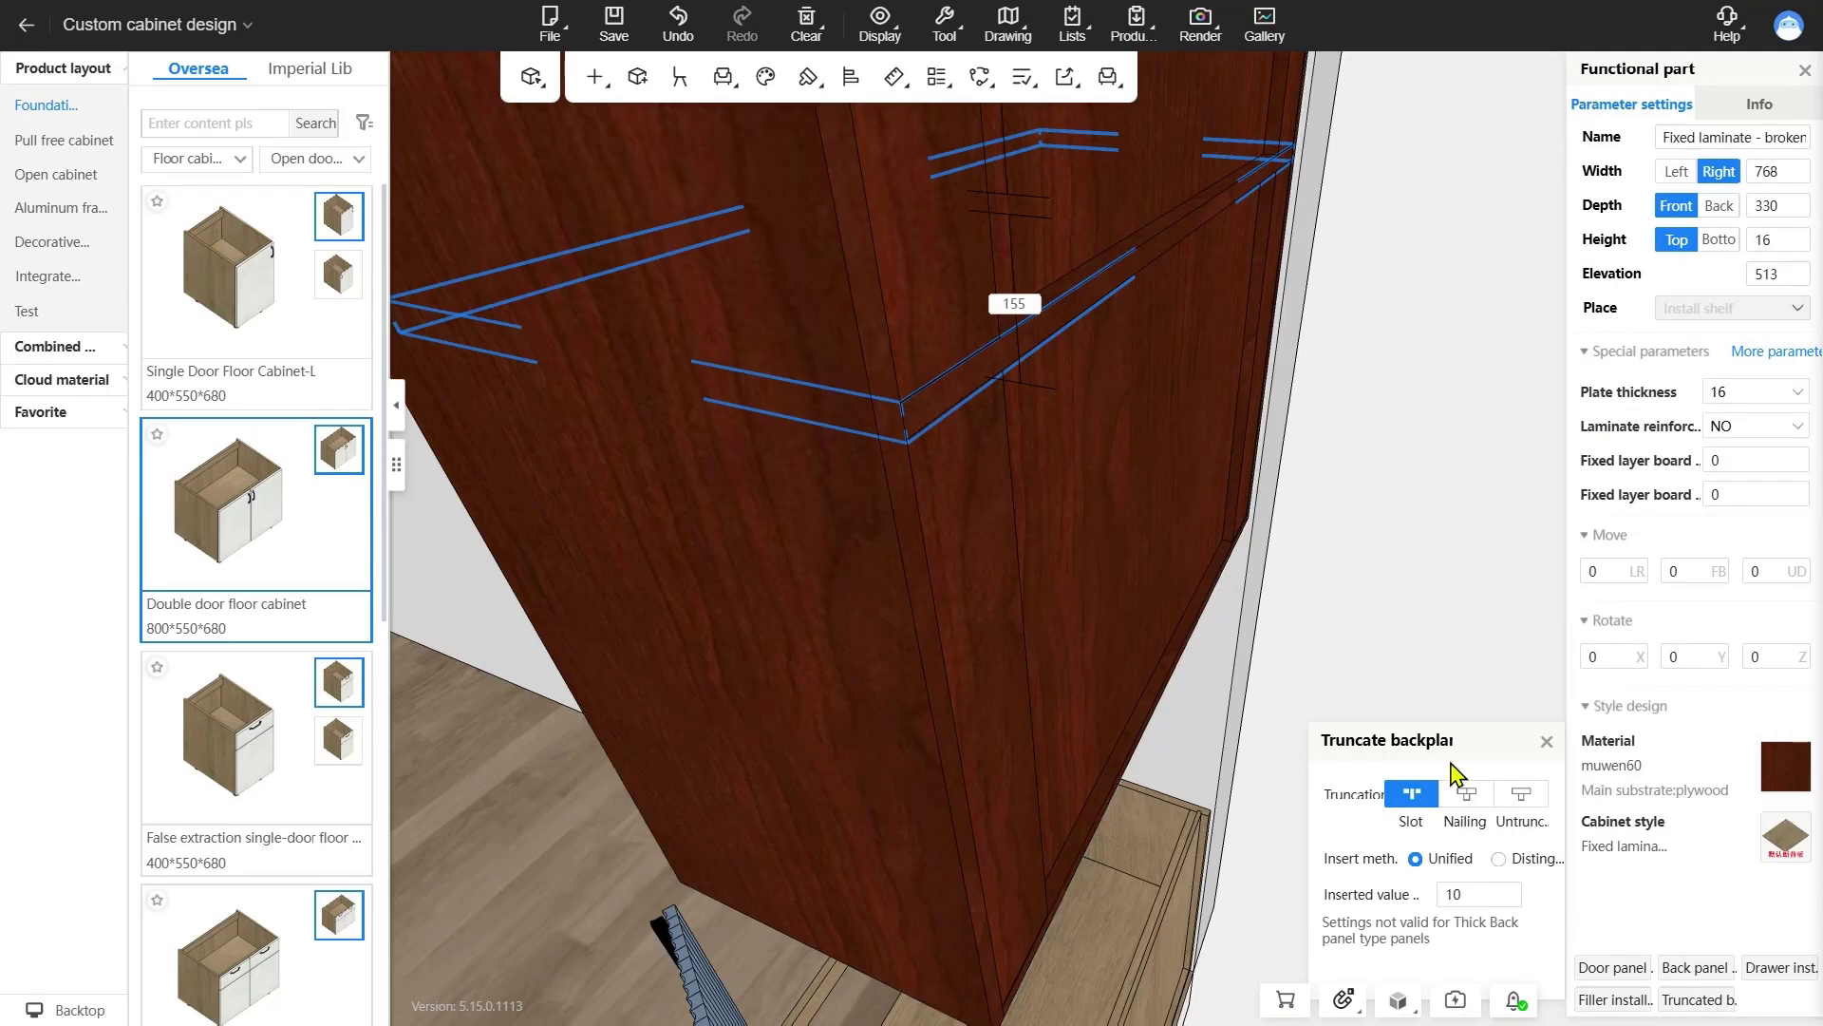
{"action": "left_click_drag", "start_coordinate": [1485, 756], "coordinate": [1486, 550]}
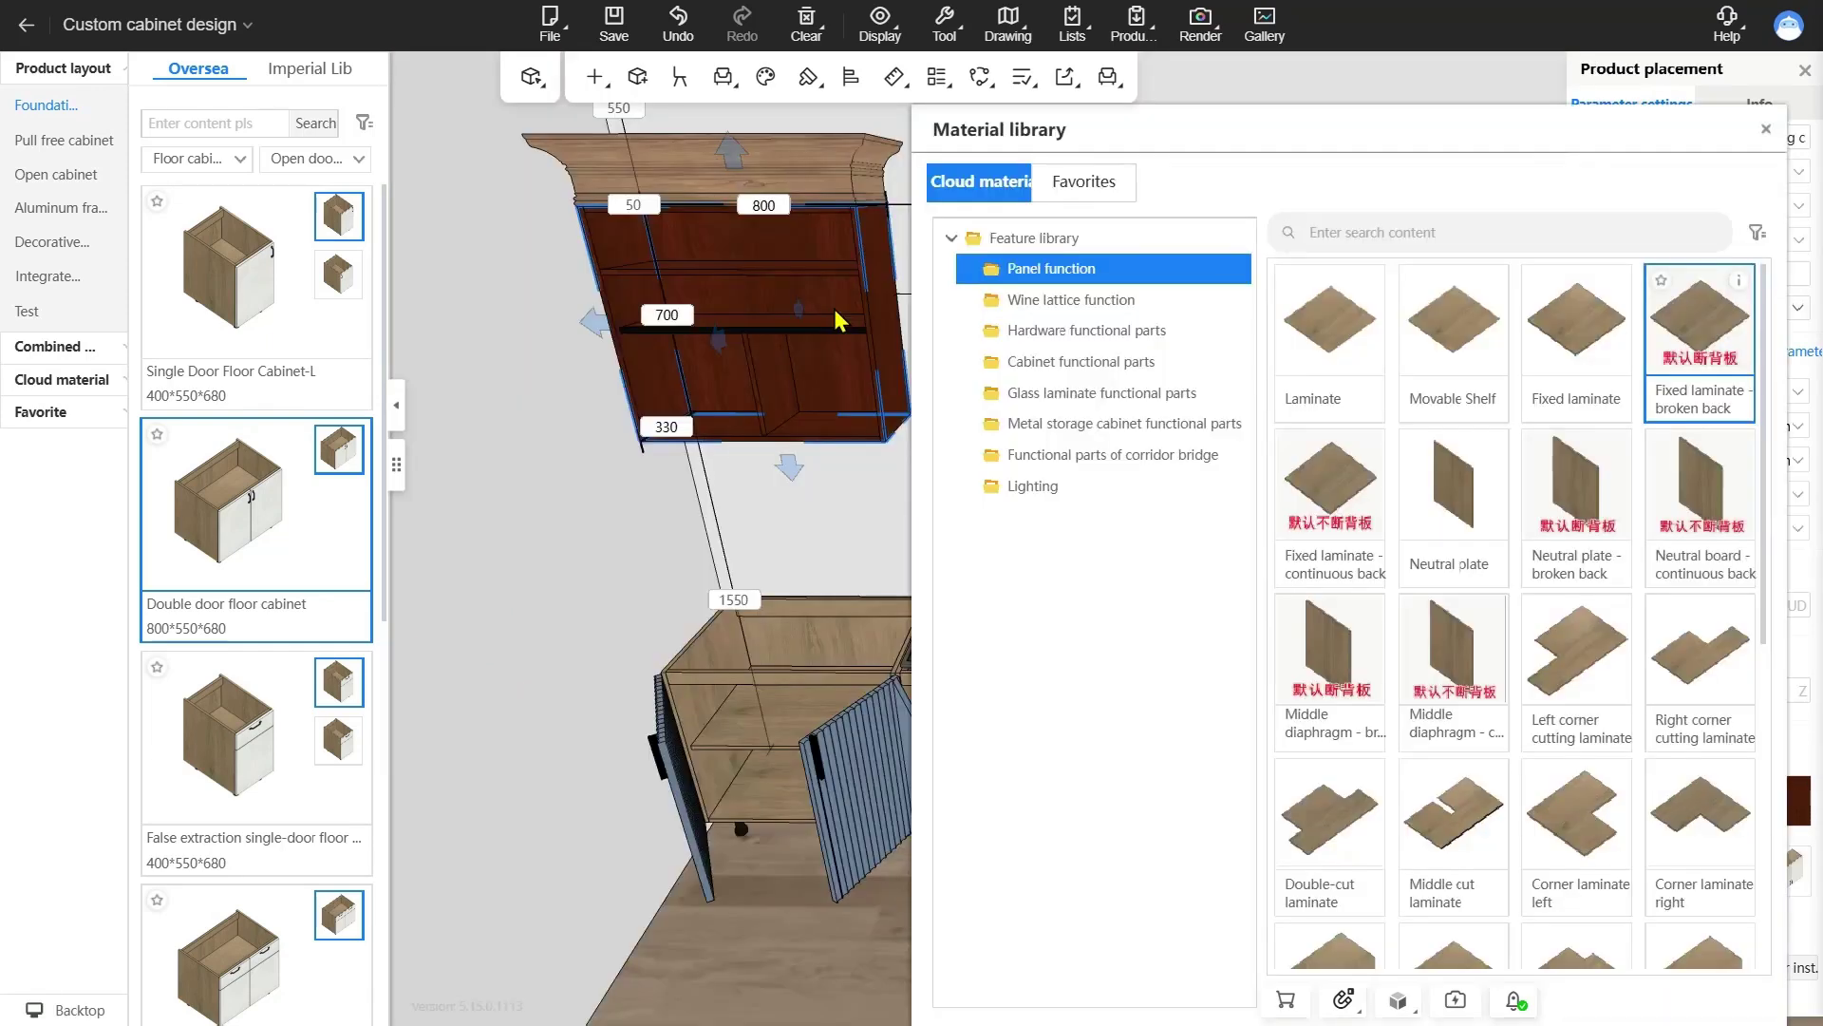
- Review the function part folders for wine lattices, hardware, cabinets, glass laminates, metal storage, corridor bridges and lighting
{"action": "left_click", "coordinate": [1030, 306]}
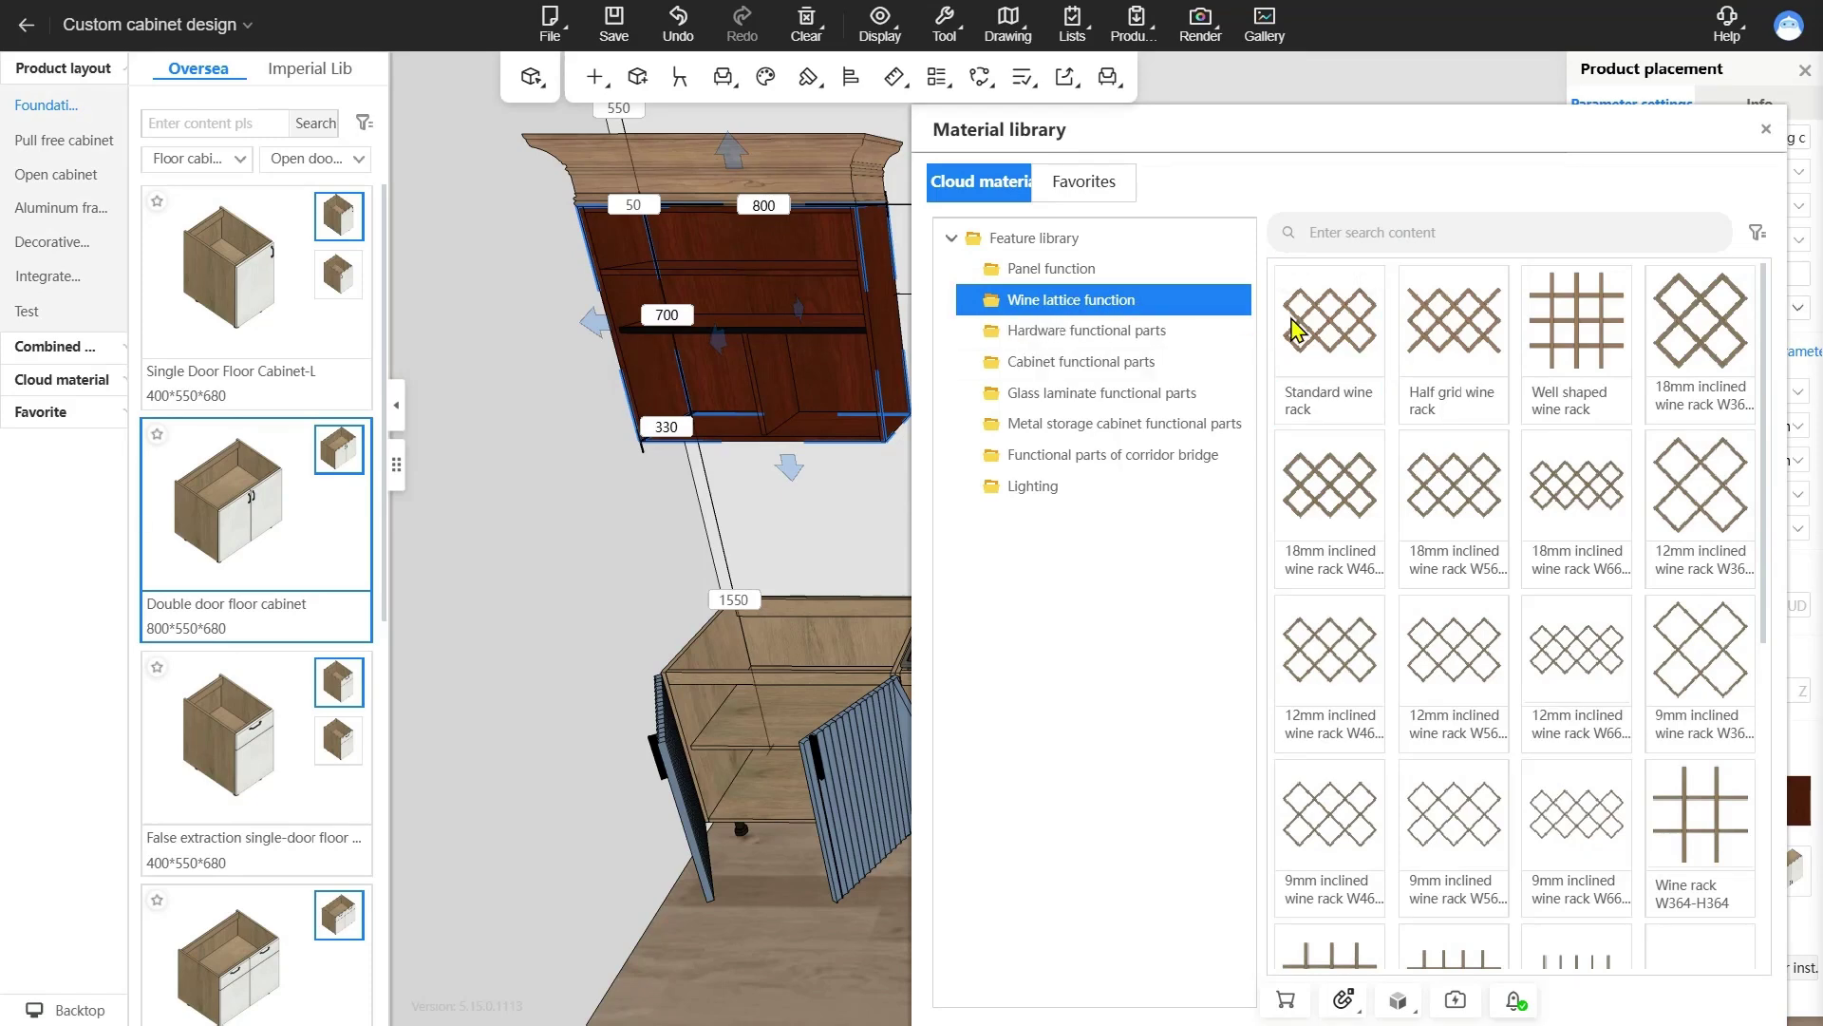
{"action": "left_click", "coordinate": [1192, 334]}
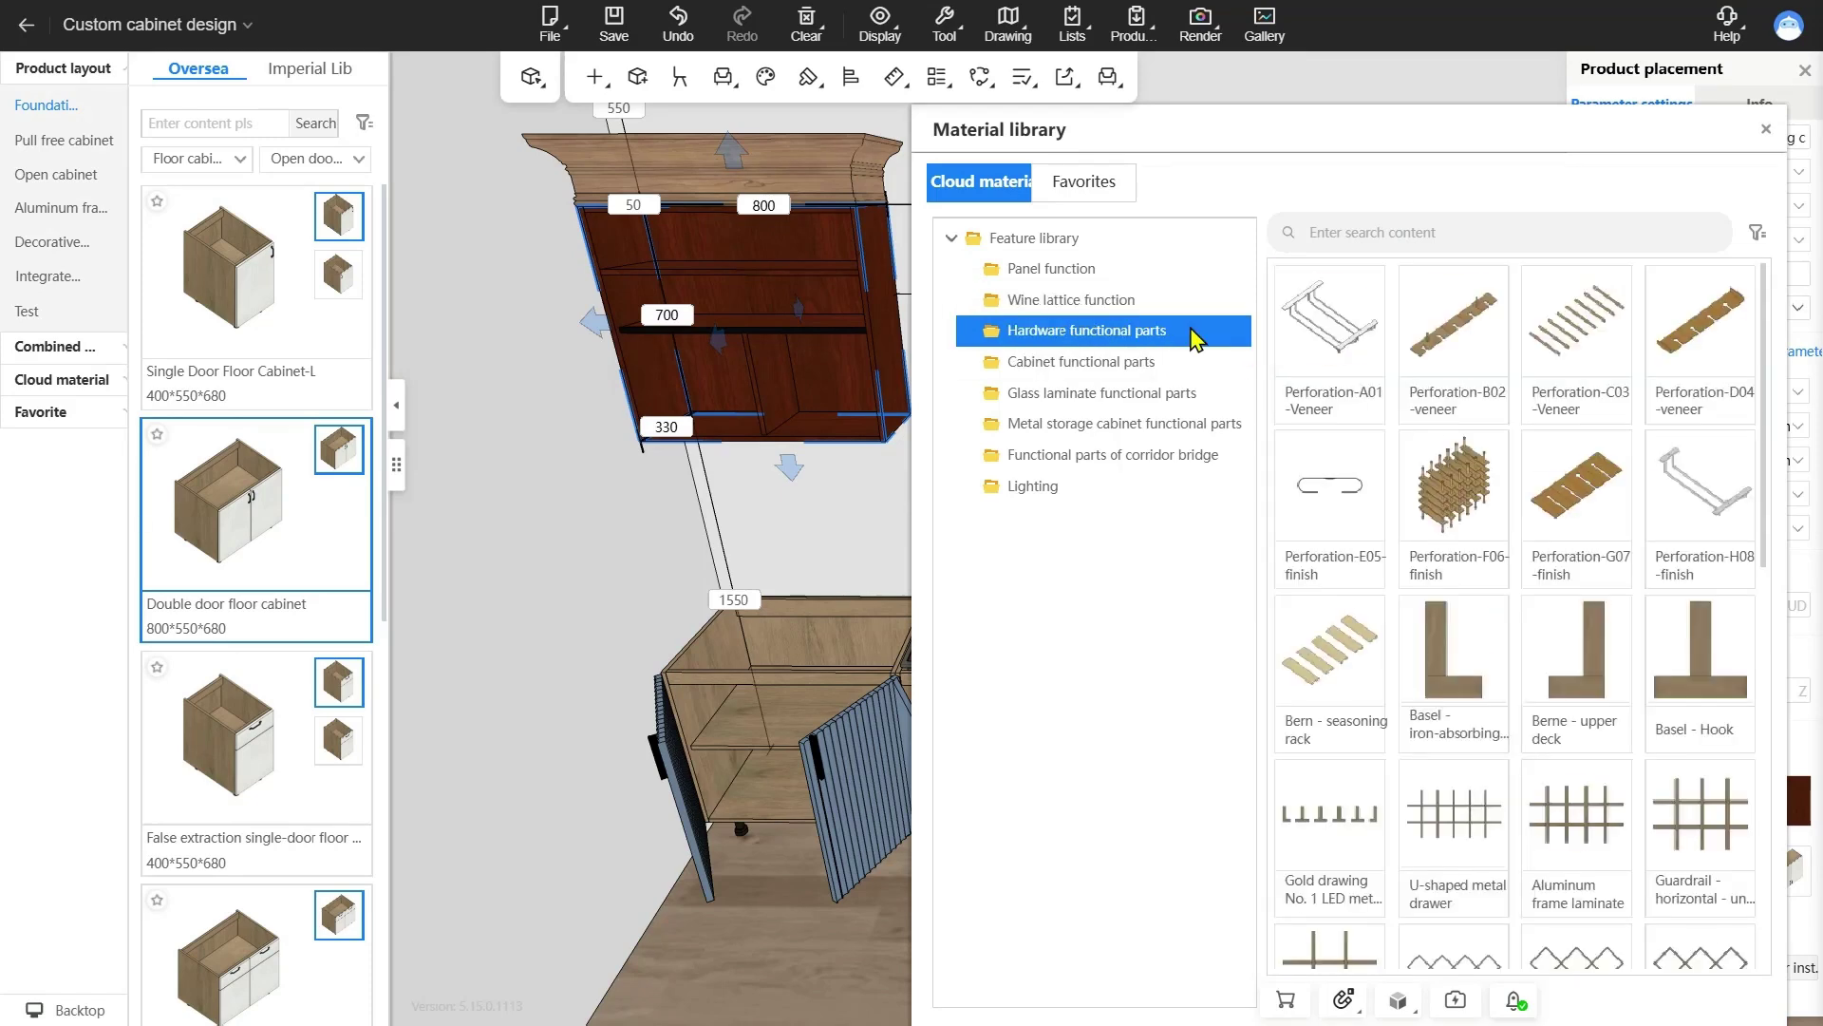
{"action": "left_click", "coordinate": [1184, 366]}
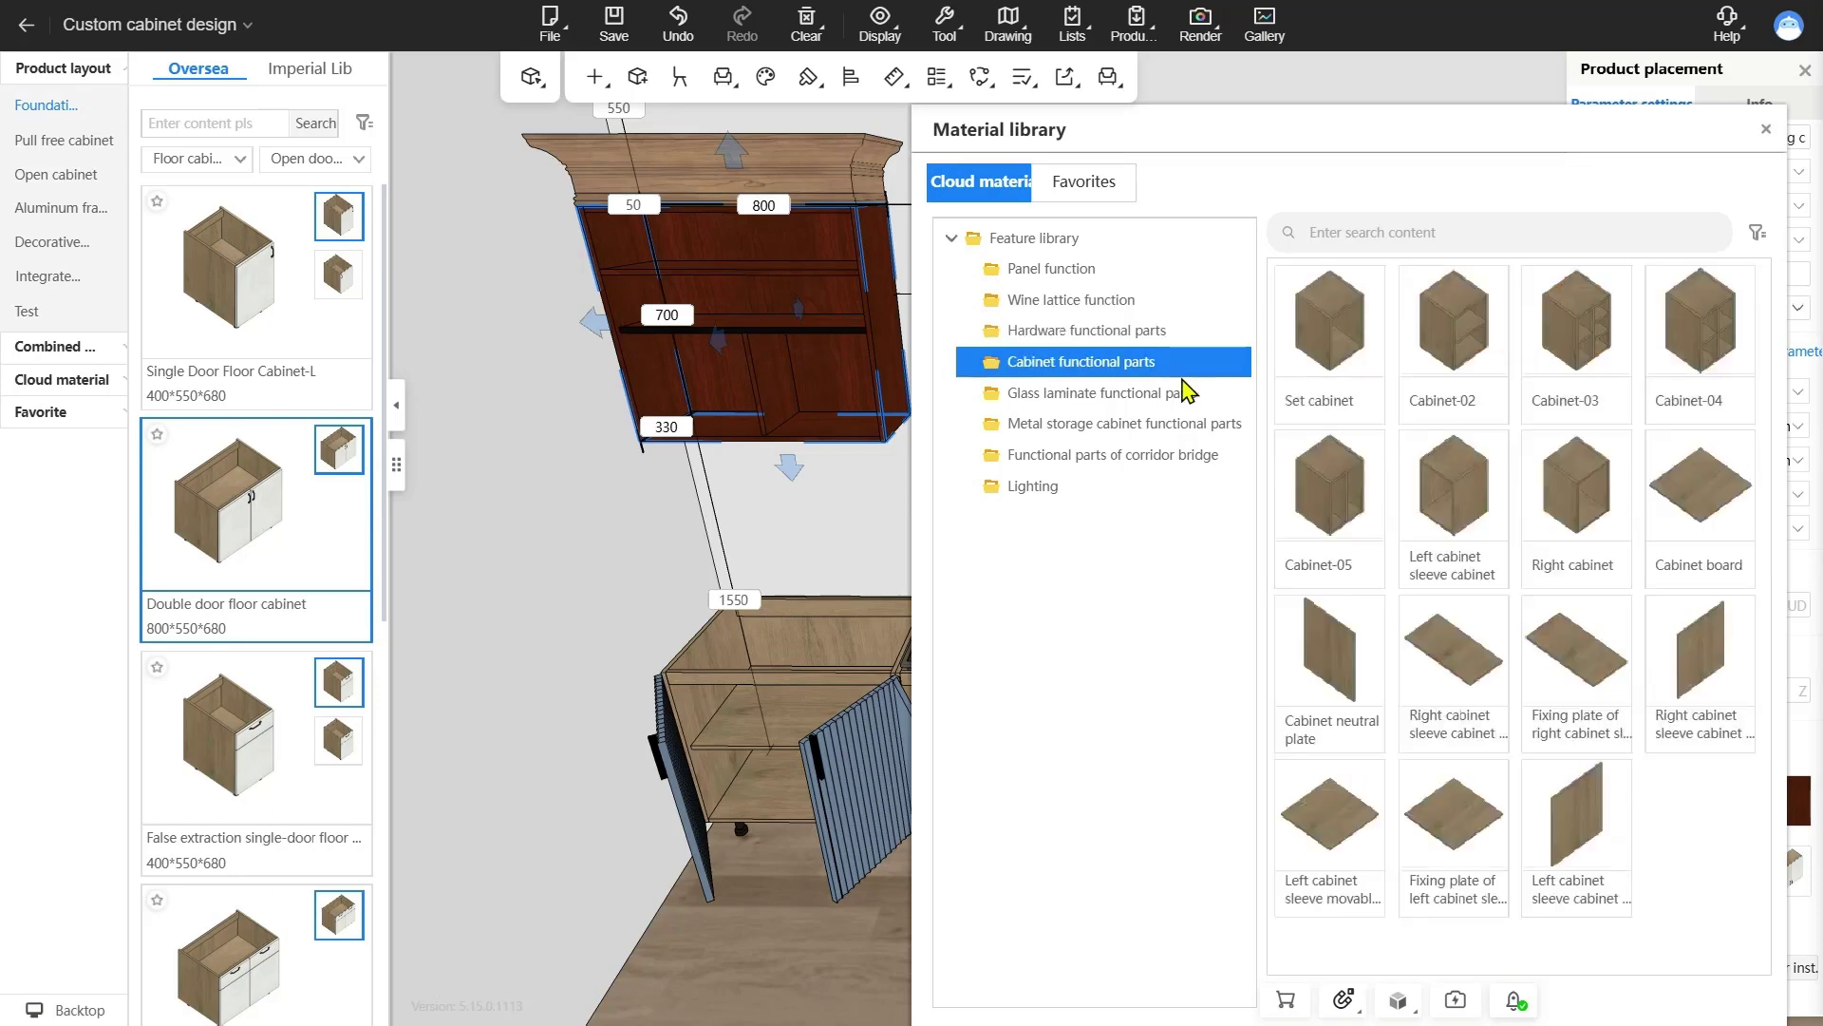
{"action": "left_click", "coordinate": [1187, 395]}
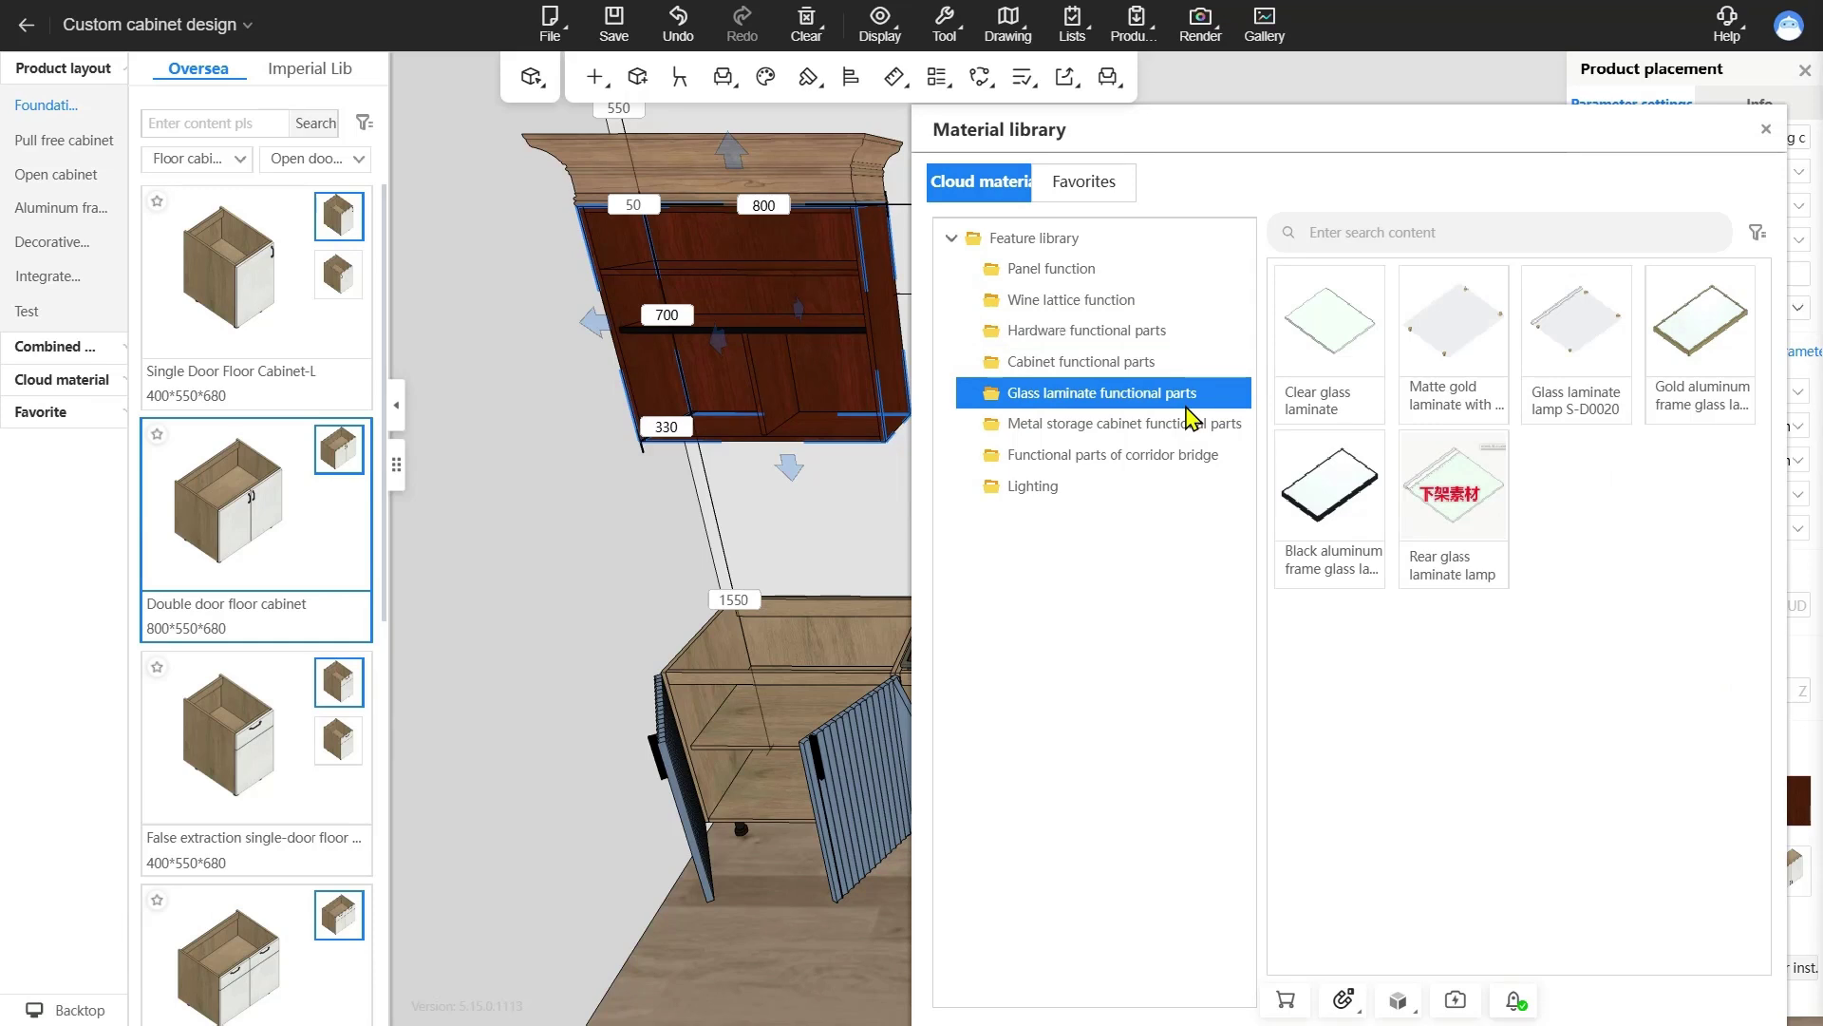
{"action": "left_click", "coordinate": [1192, 426]}
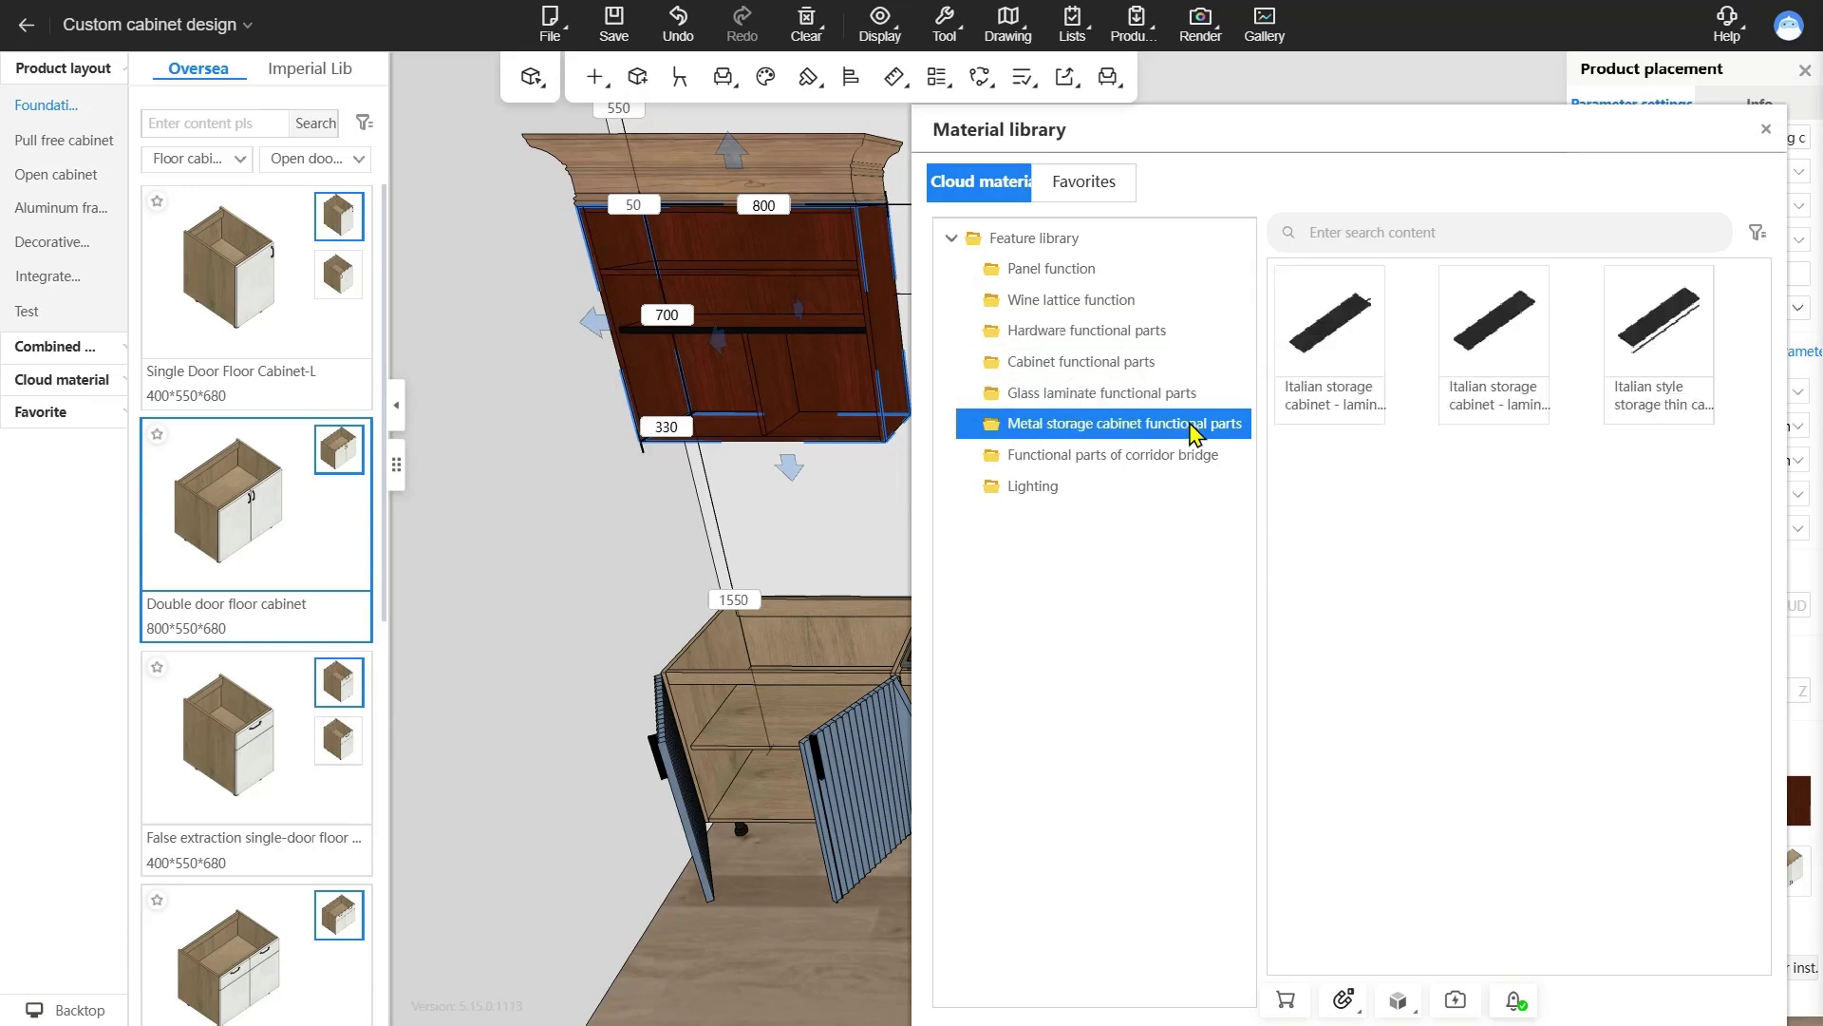
{"action": "left_click", "coordinate": [1180, 459]}
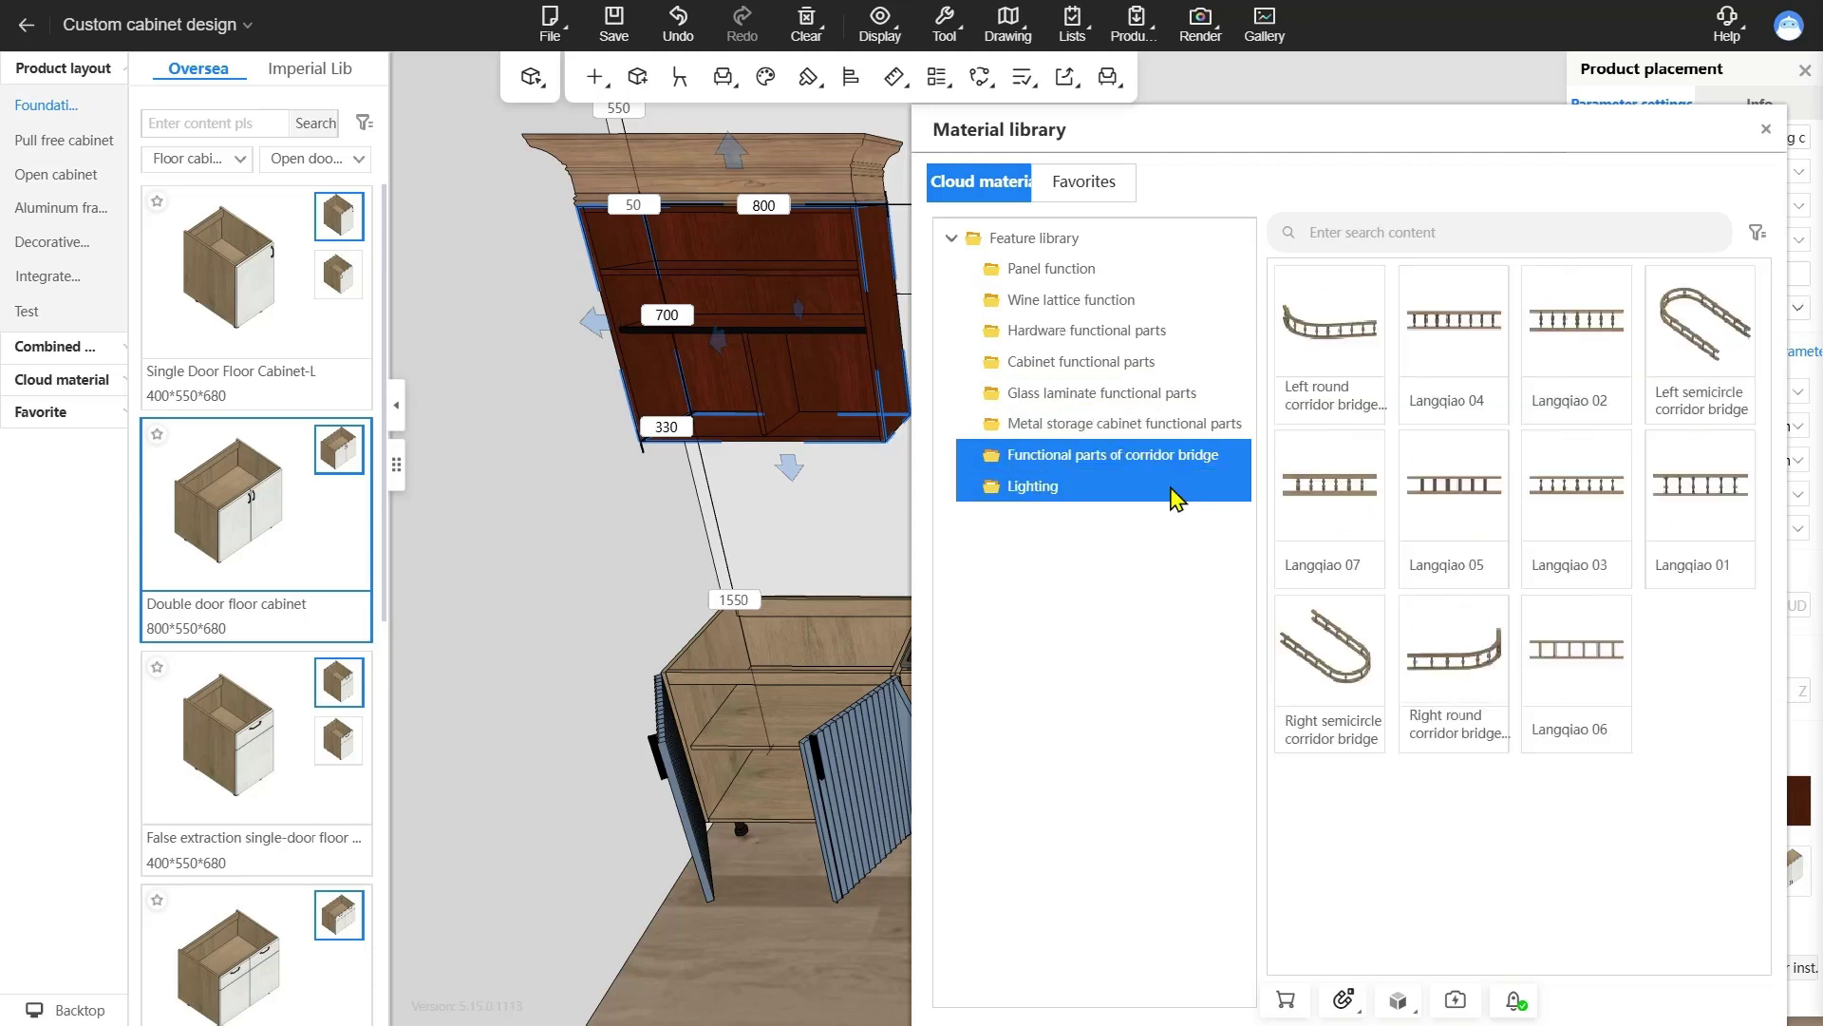
{"action": "left_click", "coordinate": [1177, 495]}
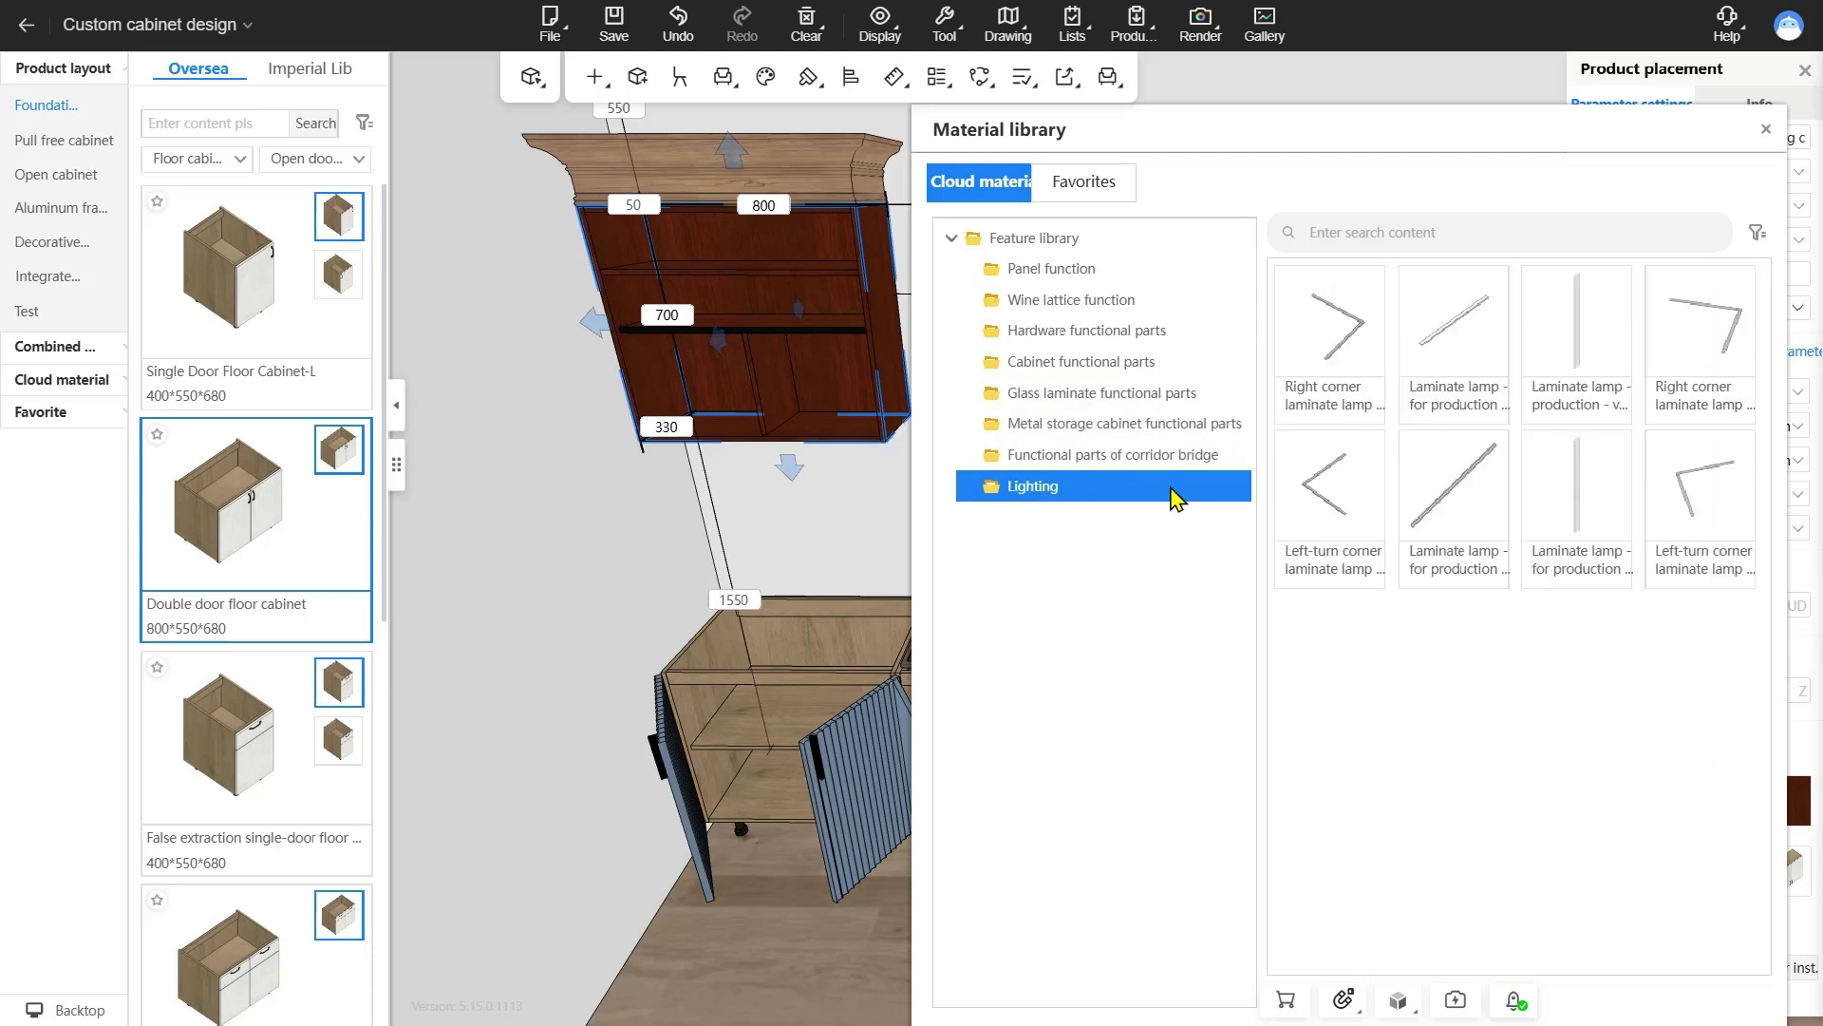
- Add the aihouse hinge from the aihouse structure hardware folder to the hanging cabinet's accessory parts
{"action": "right_click", "coordinate": [892, 312]}
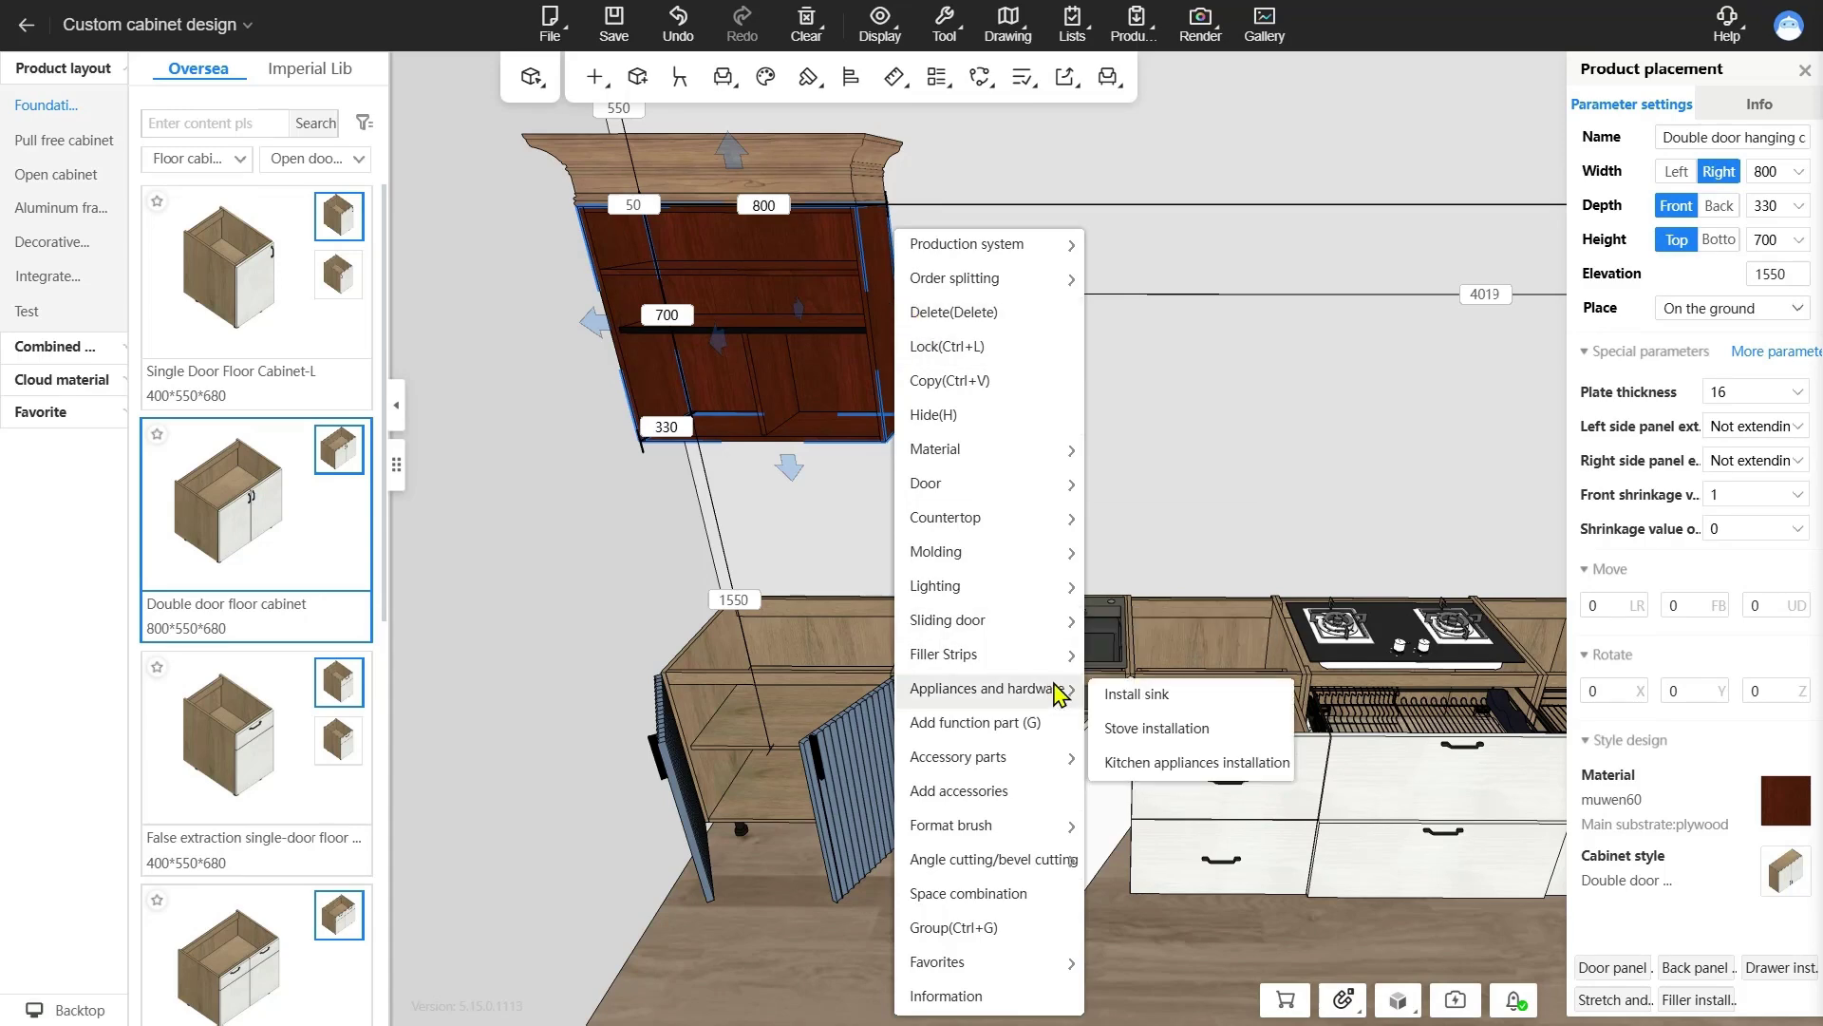
{"action": "mouse_move", "coordinate": [1009, 759]}
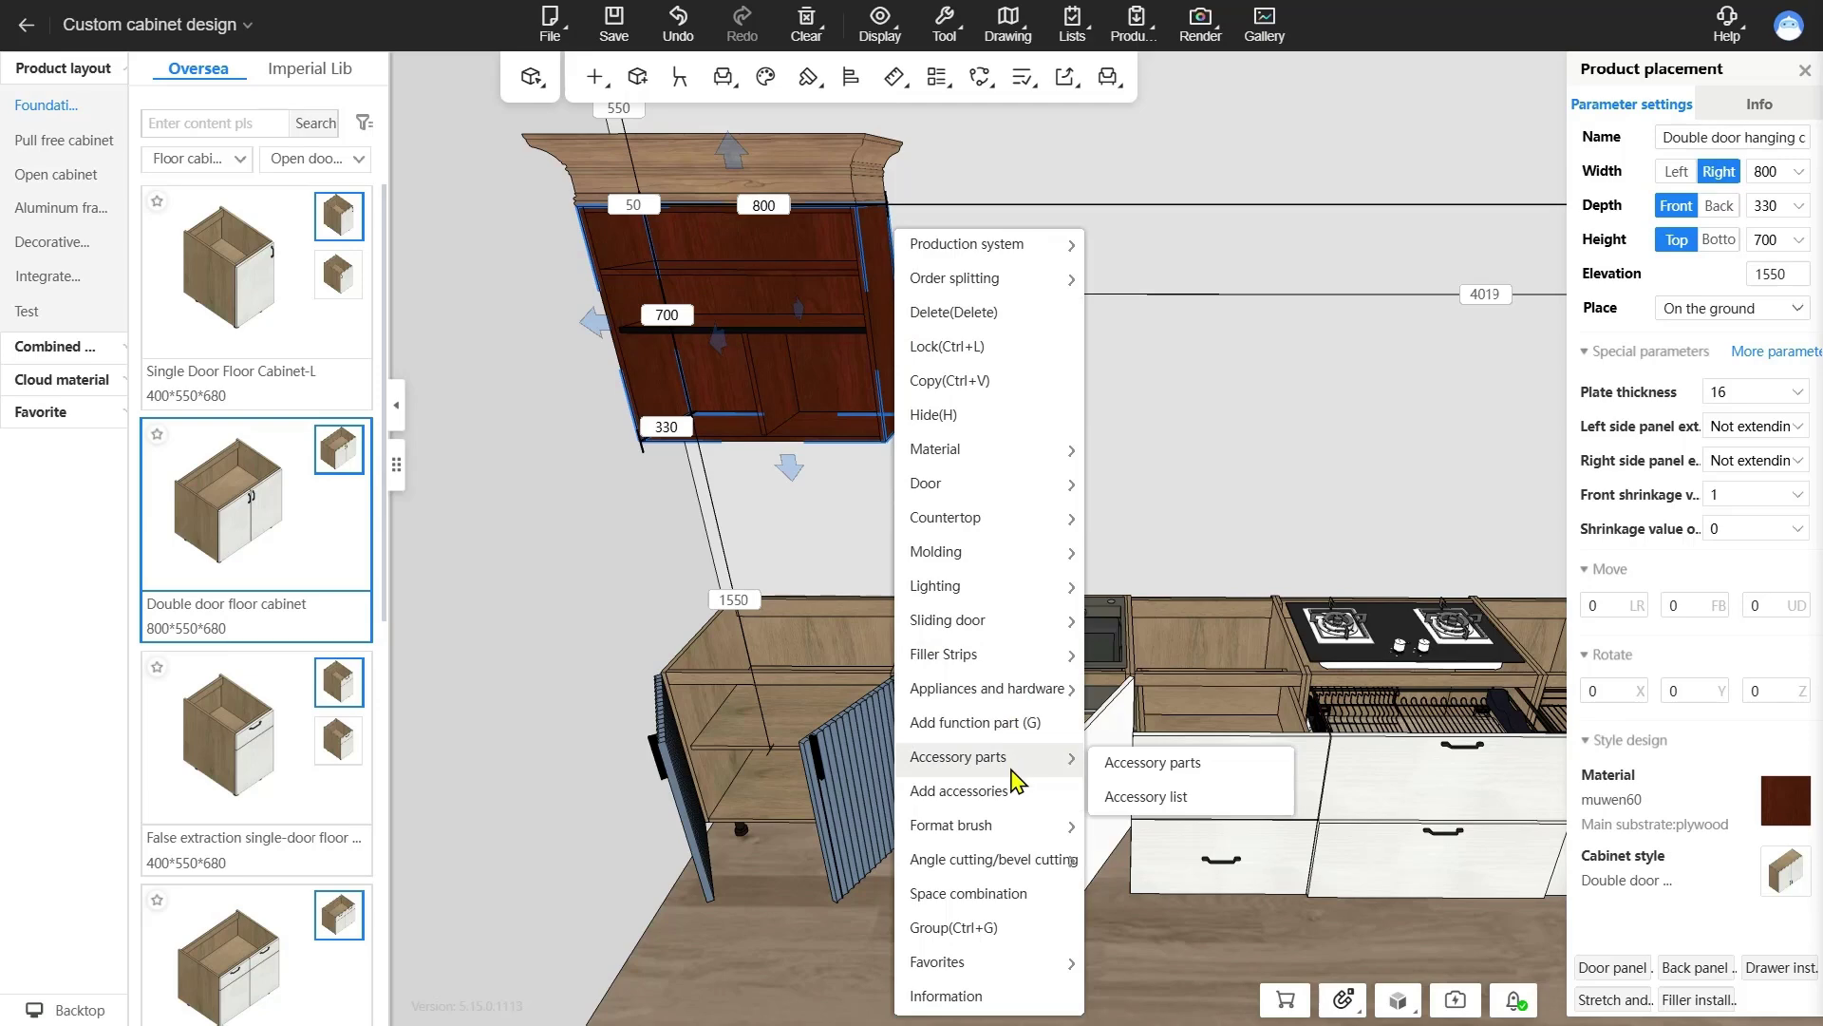
{"action": "left_click", "coordinate": [1153, 764]}
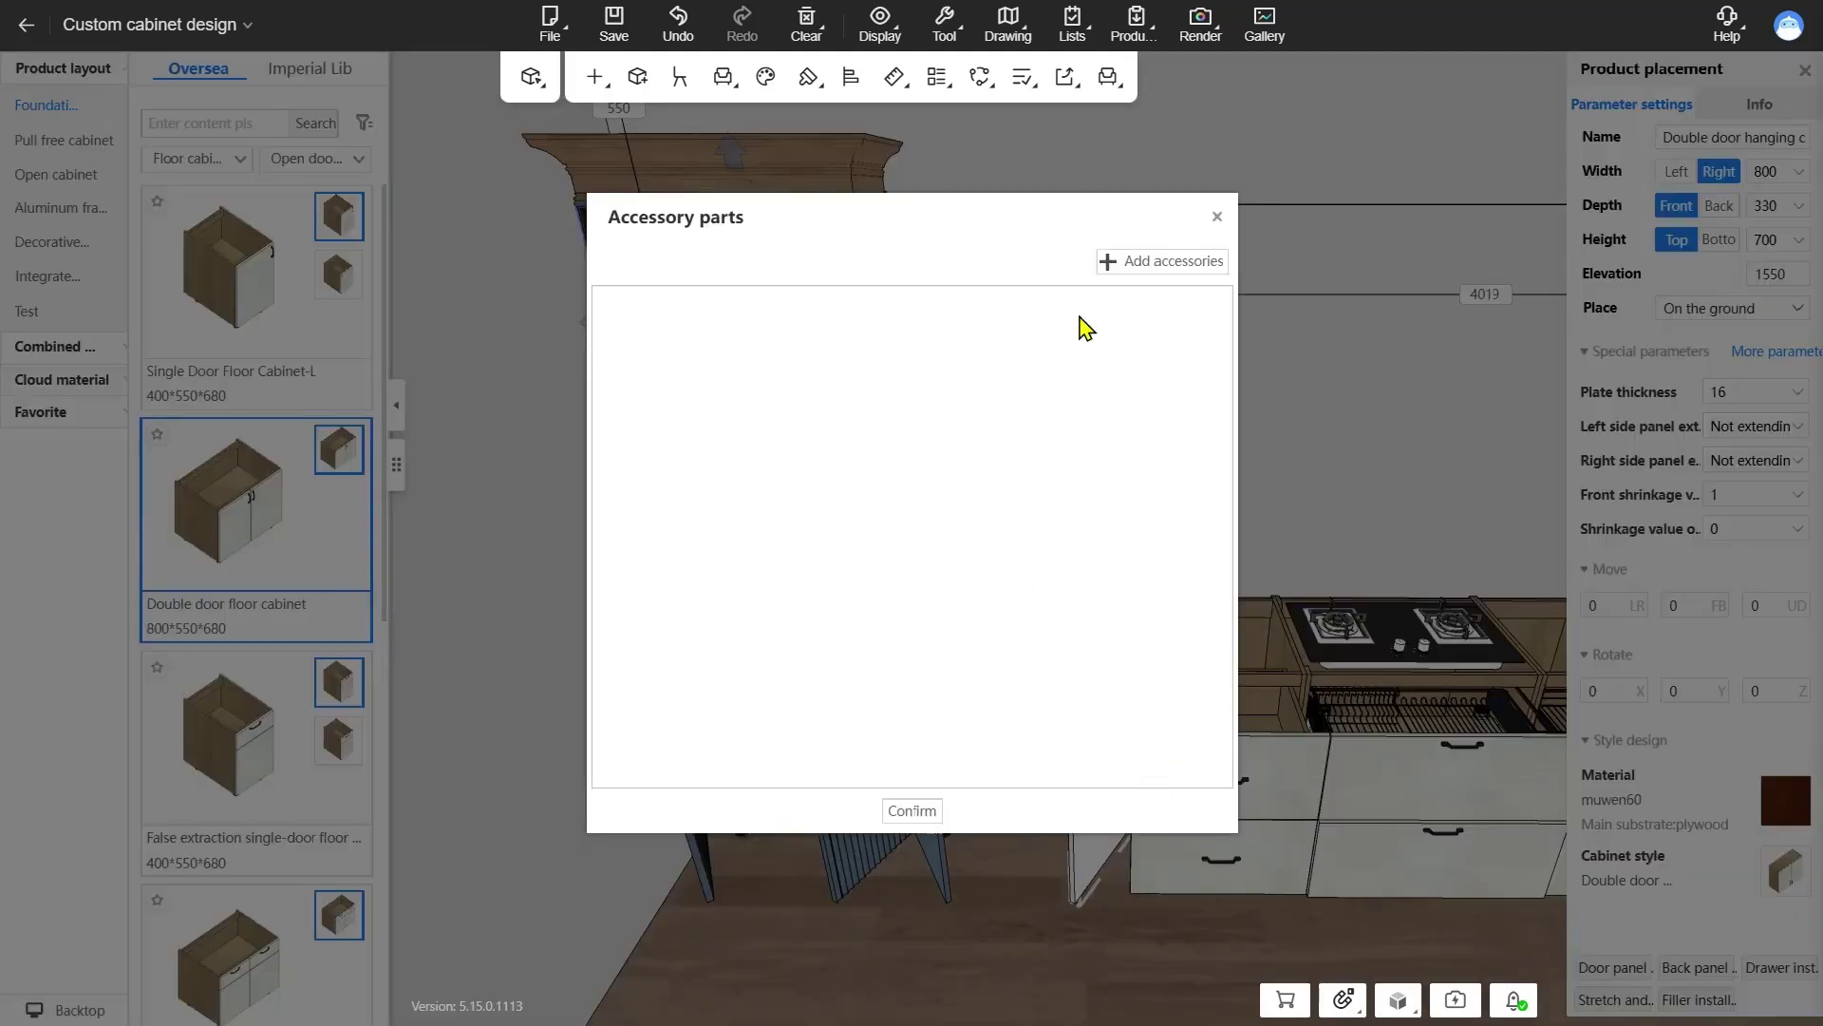
{"action": "left_click", "coordinate": [1161, 261]}
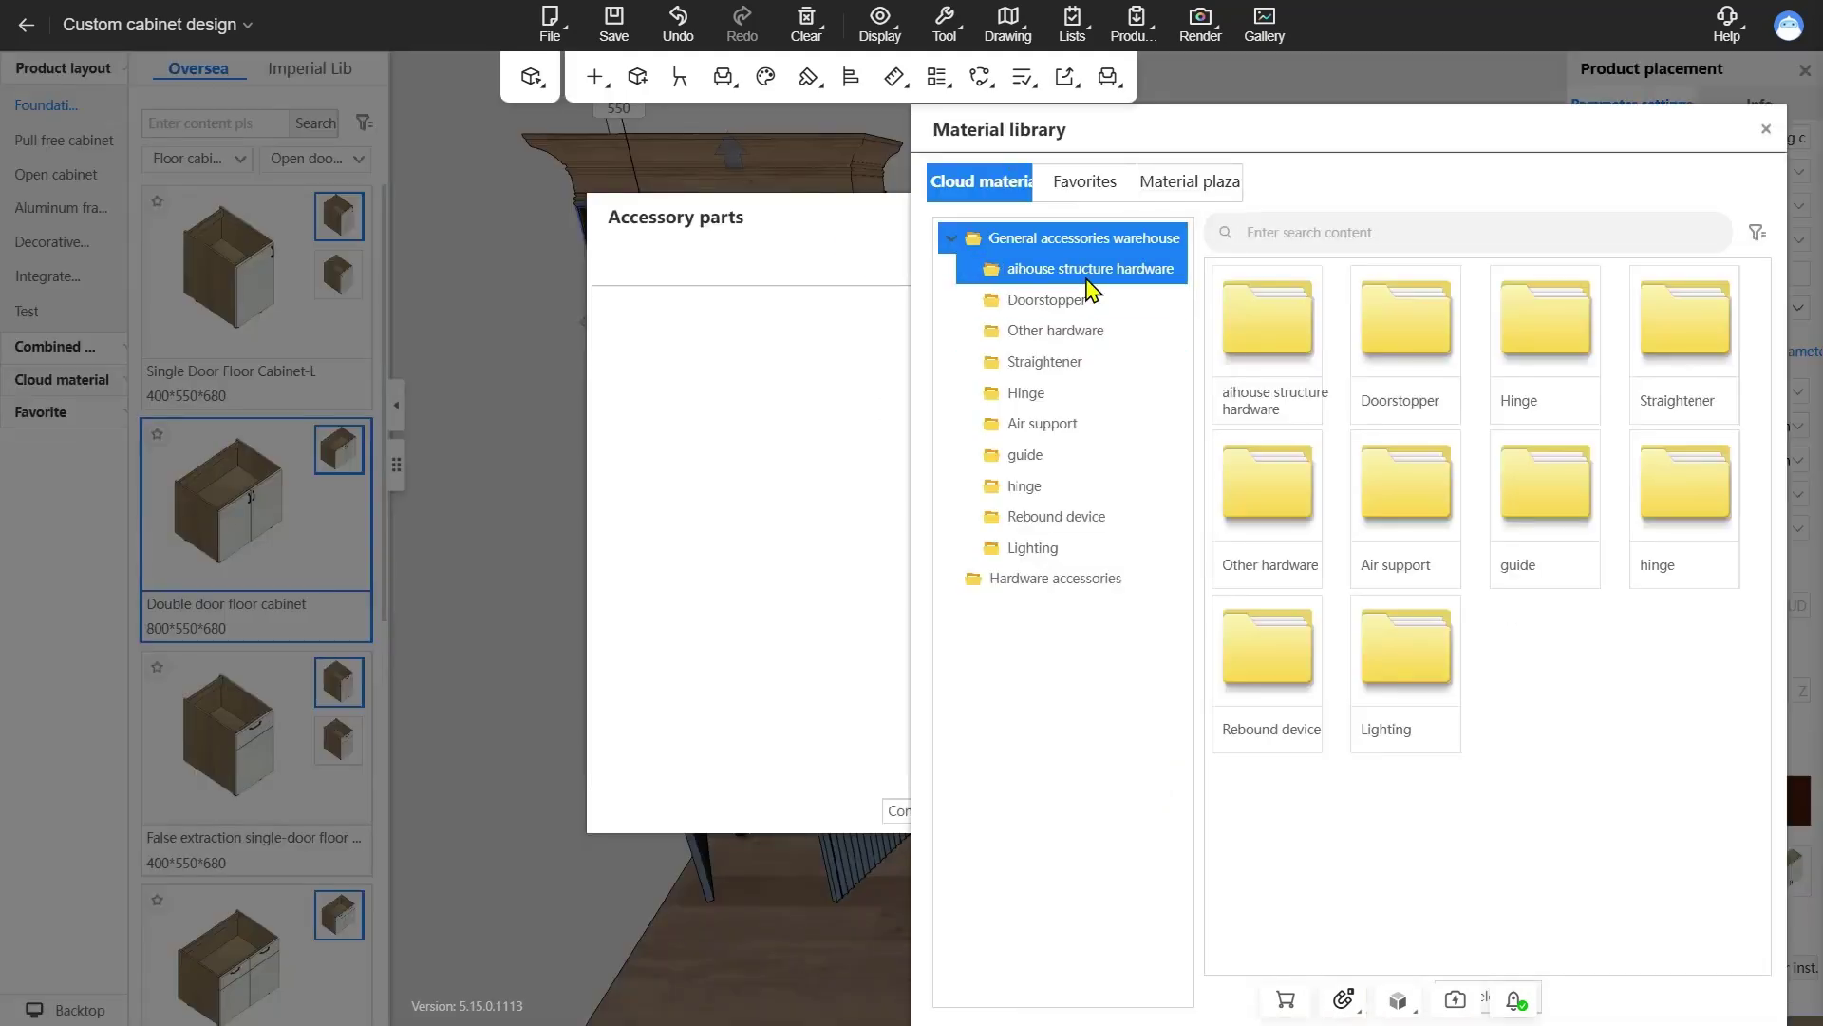
{"action": "left_click", "coordinate": [1113, 397]}
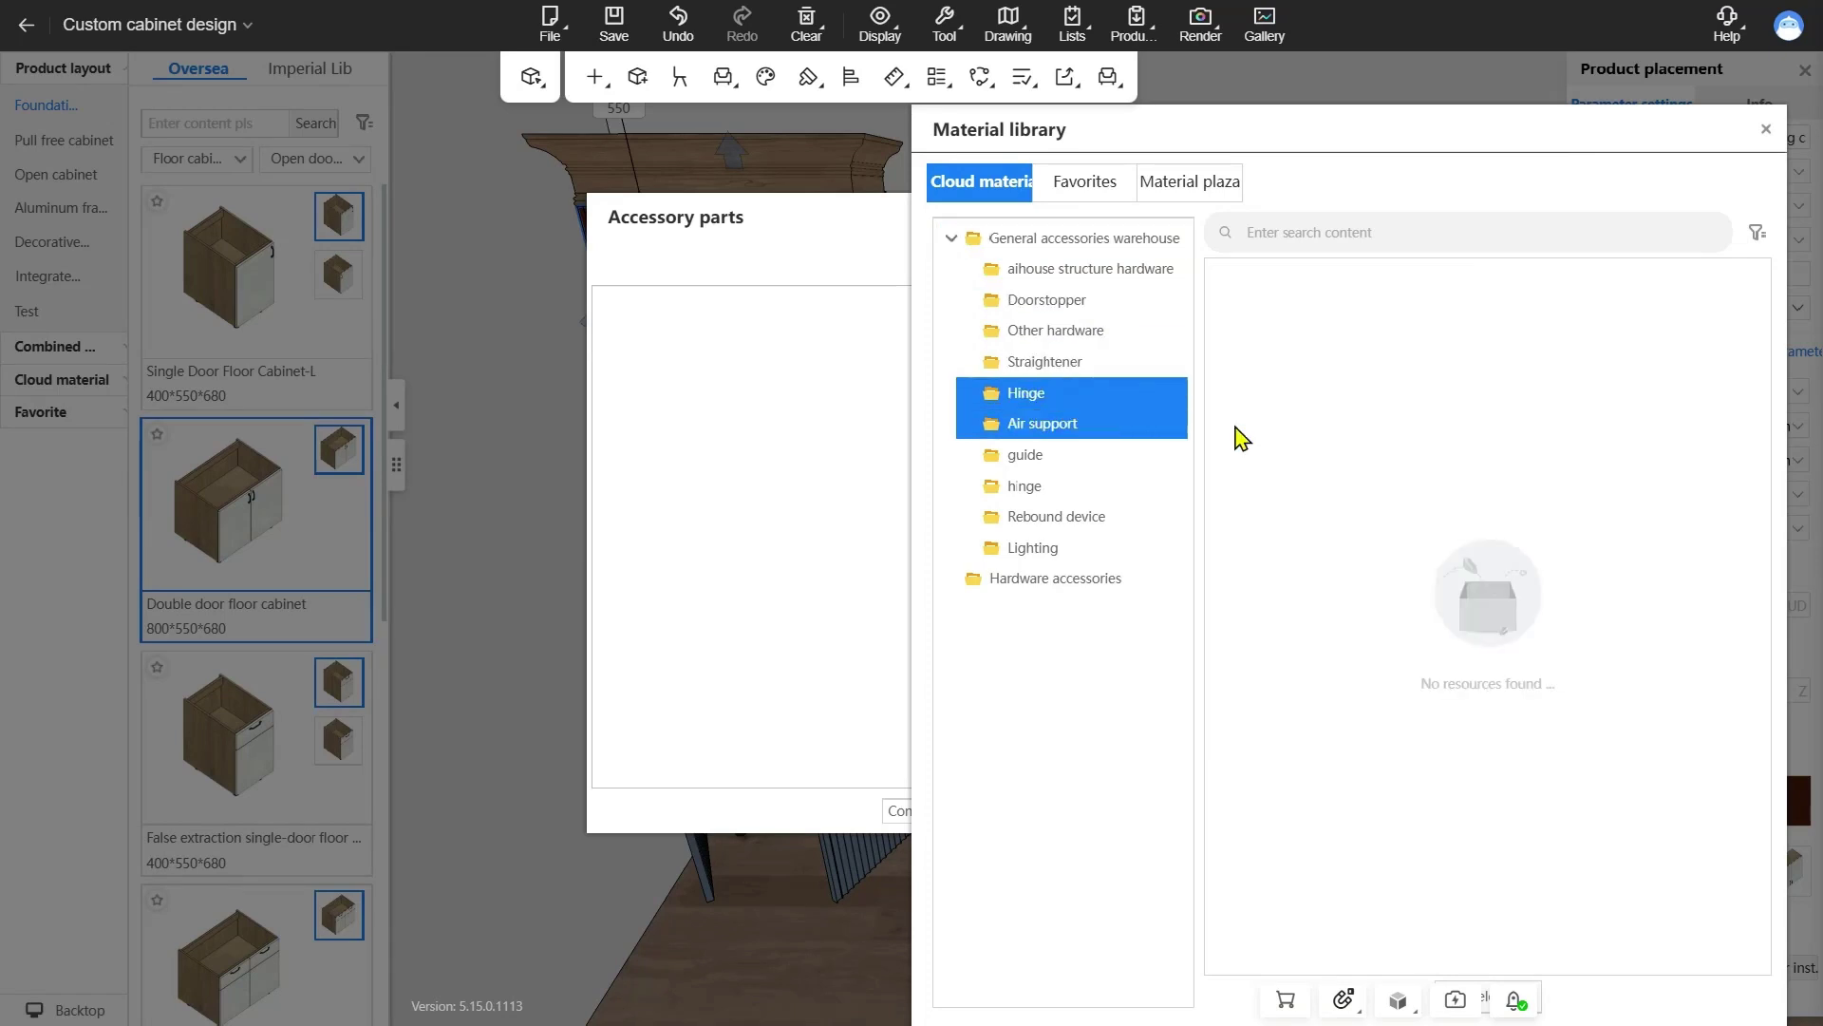
{"action": "left_click", "coordinate": [1093, 275]}
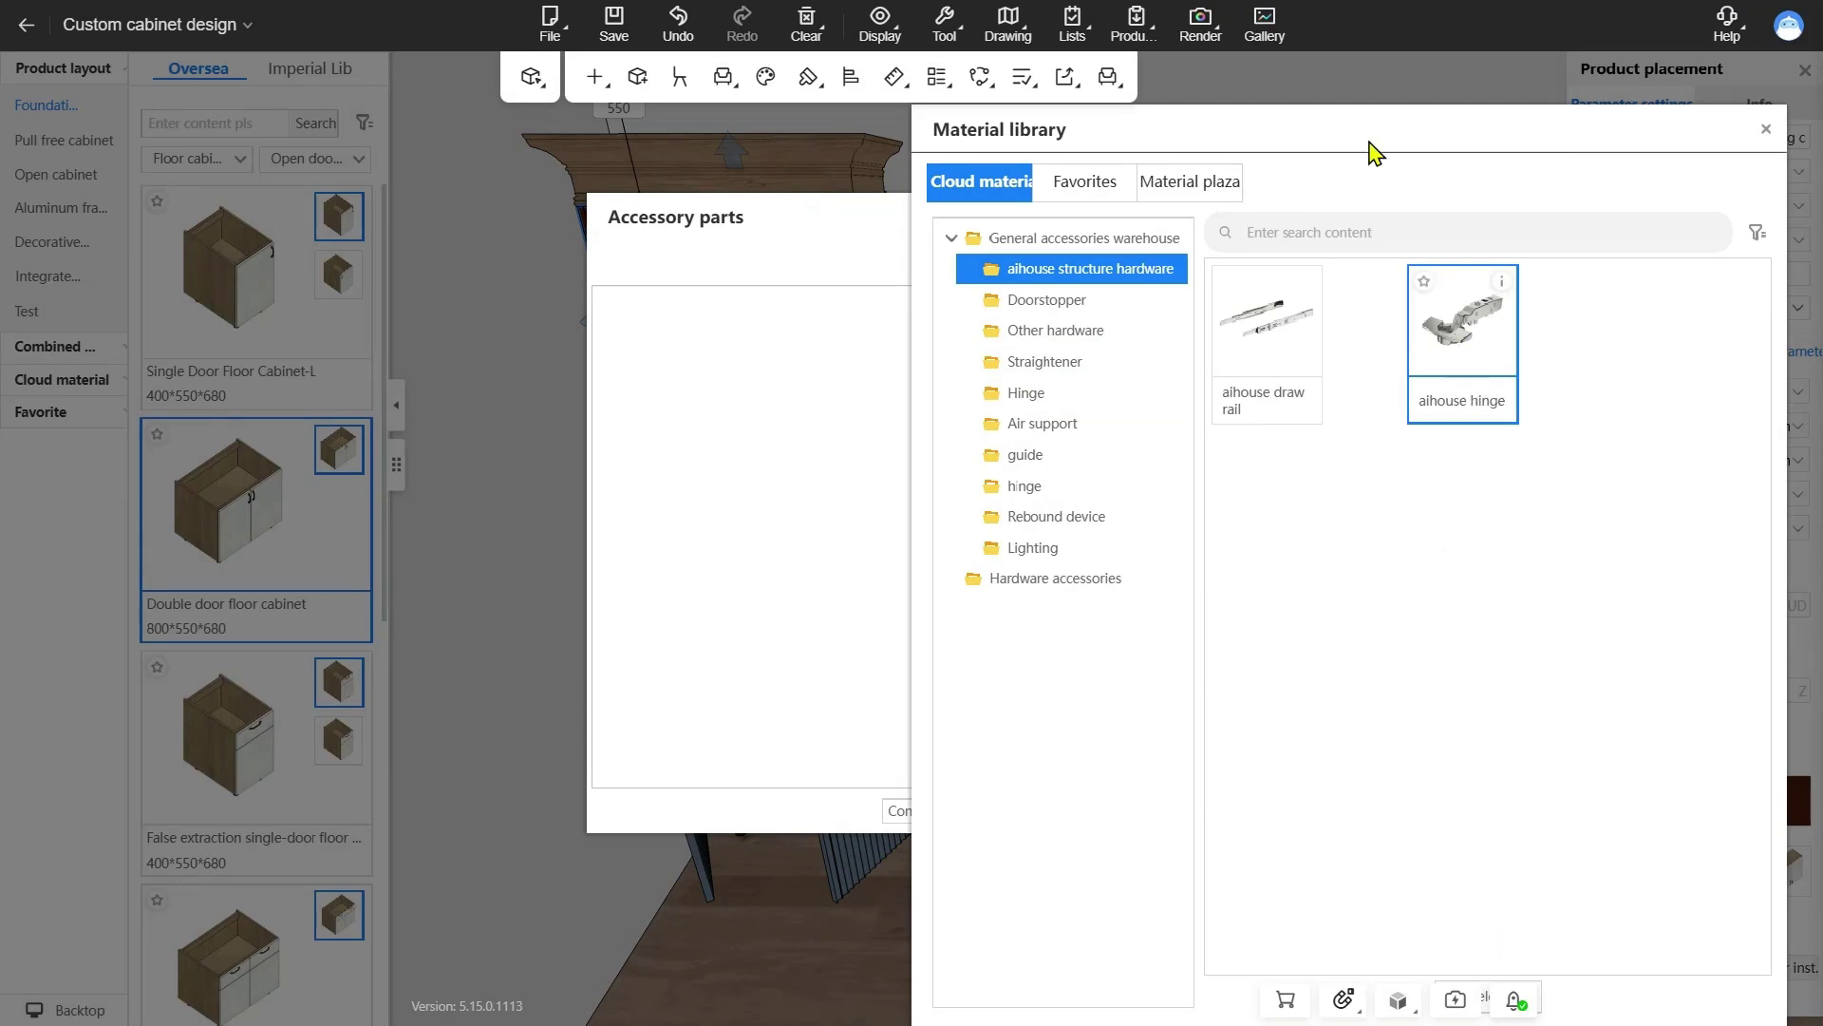
{"action": "left_click_drag", "start_coordinate": [1368, 147], "coordinate": [1332, 93]}
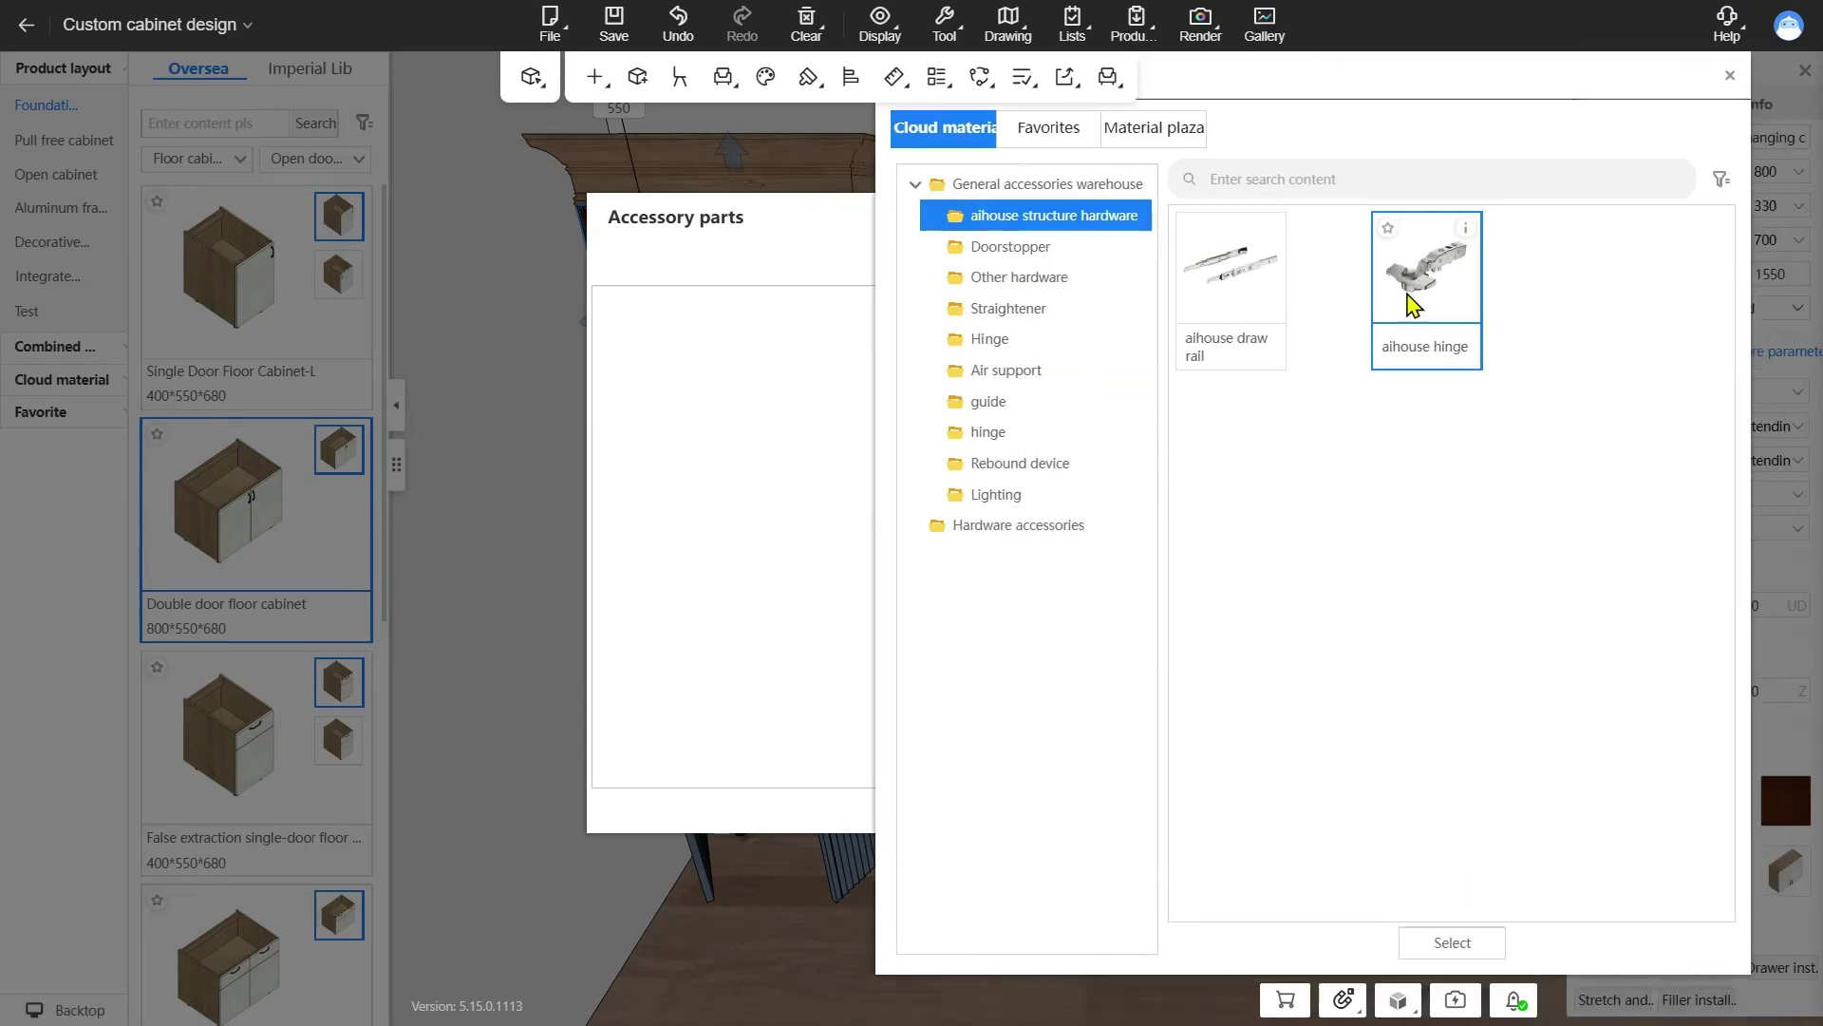
{"action": "left_click", "coordinate": [1452, 942]}
- Set the hinge accessory's quantity to 2 and confirm the accessory parts
{"action": "double_click", "coordinate": [732, 519]}
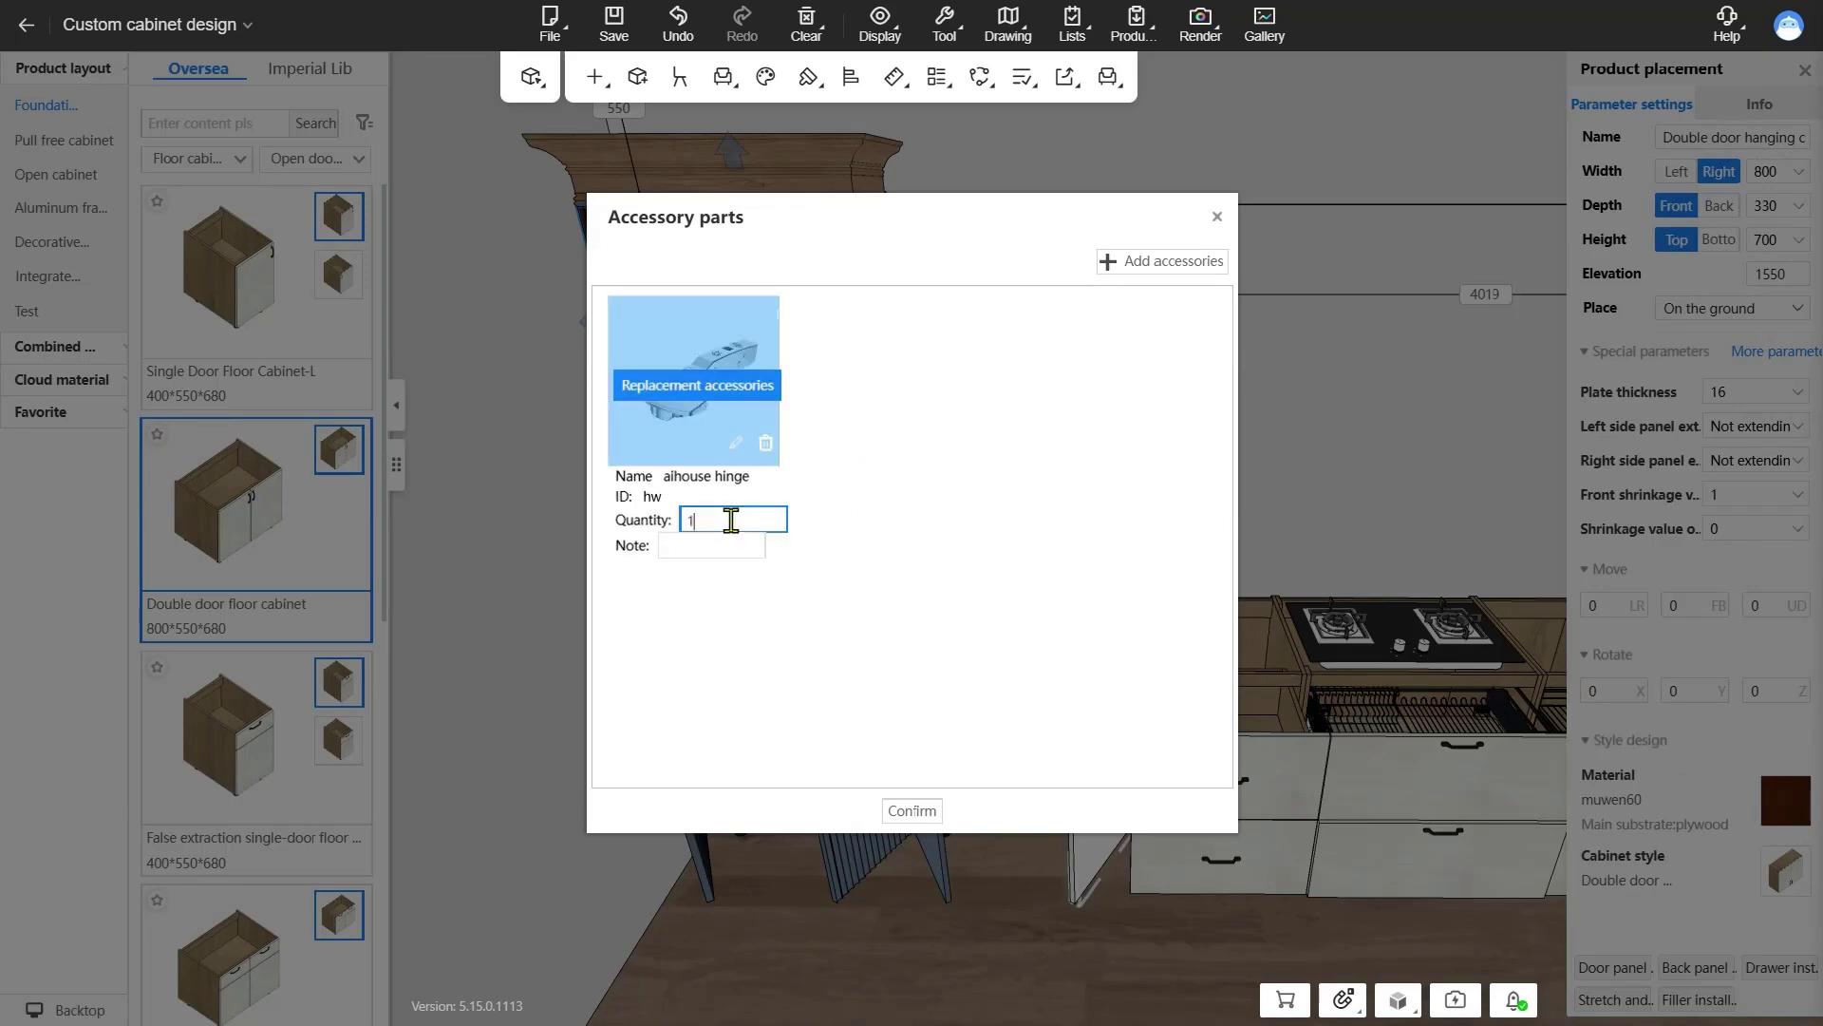
{"action": "type", "text": "2"}
{"action": "left_click", "coordinate": [897, 813]}
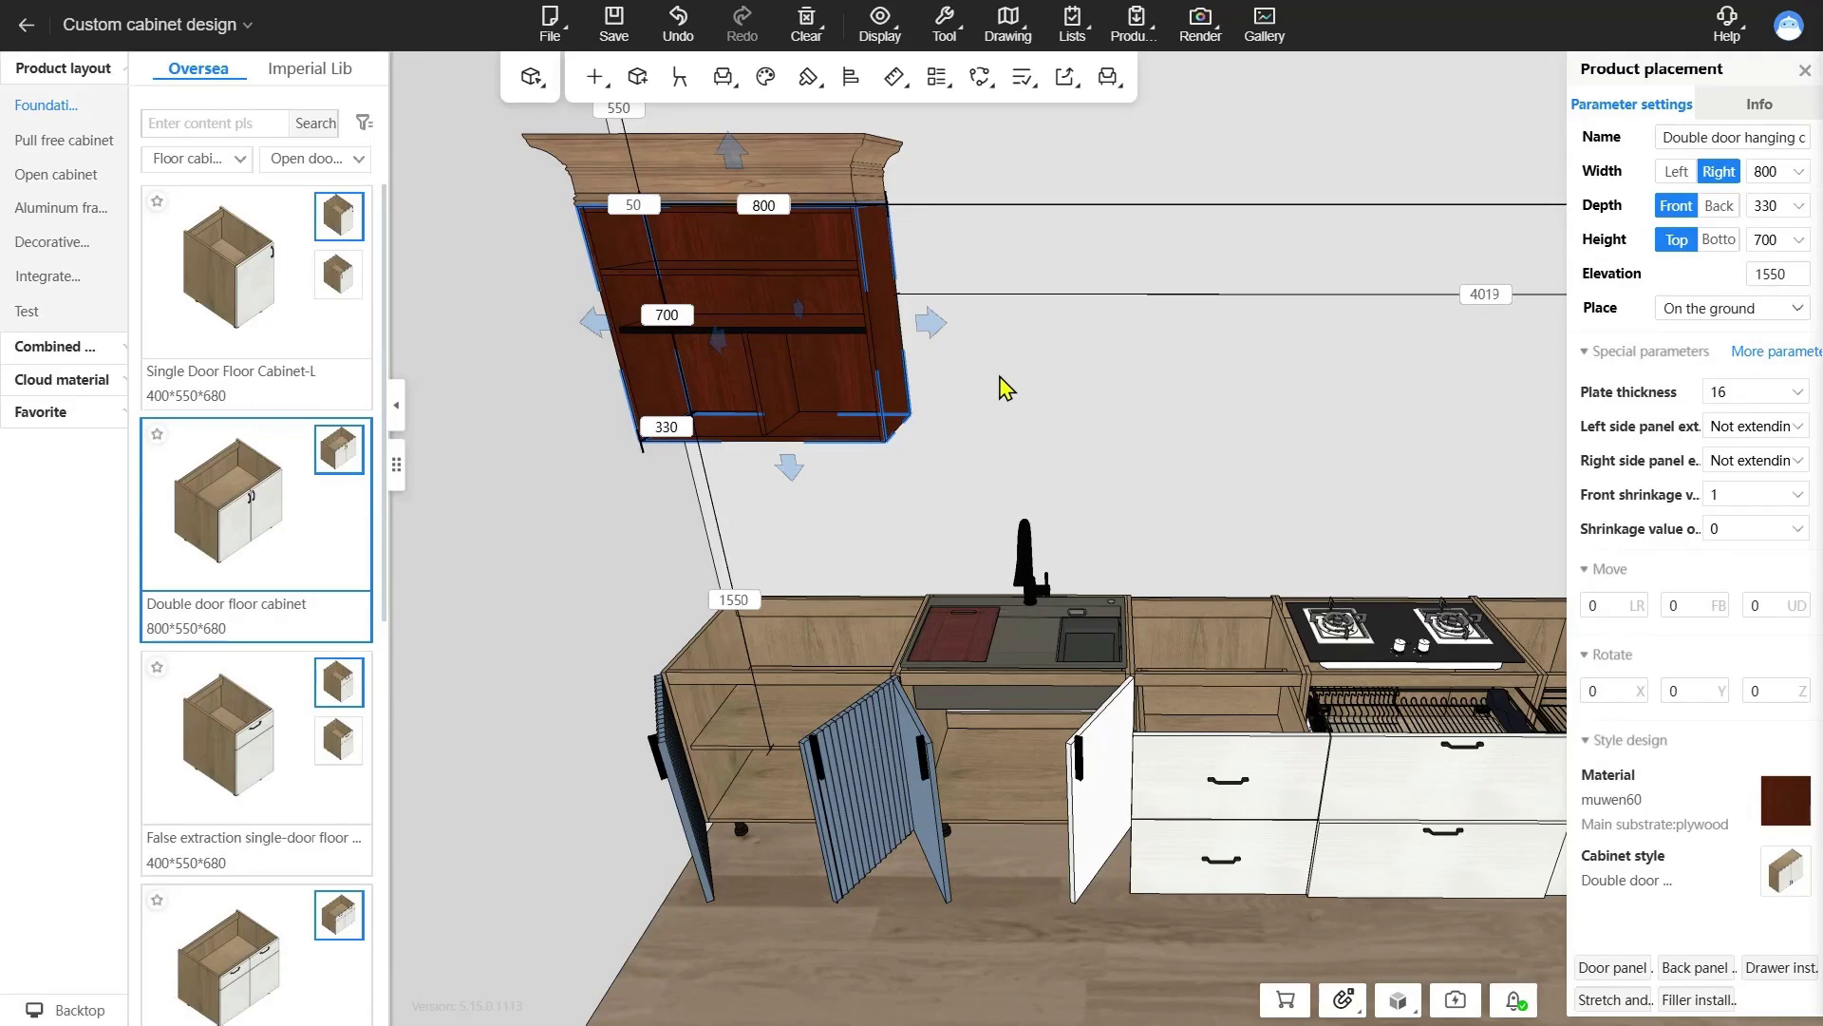
- Restore the hidden hanging cabinet doors through Material management and close the dialog
{"action": "left_click", "coordinate": [1006, 388]}
{"action": "left_click", "coordinate": [881, 29]}
{"action": "left_click", "coordinate": [916, 71]}
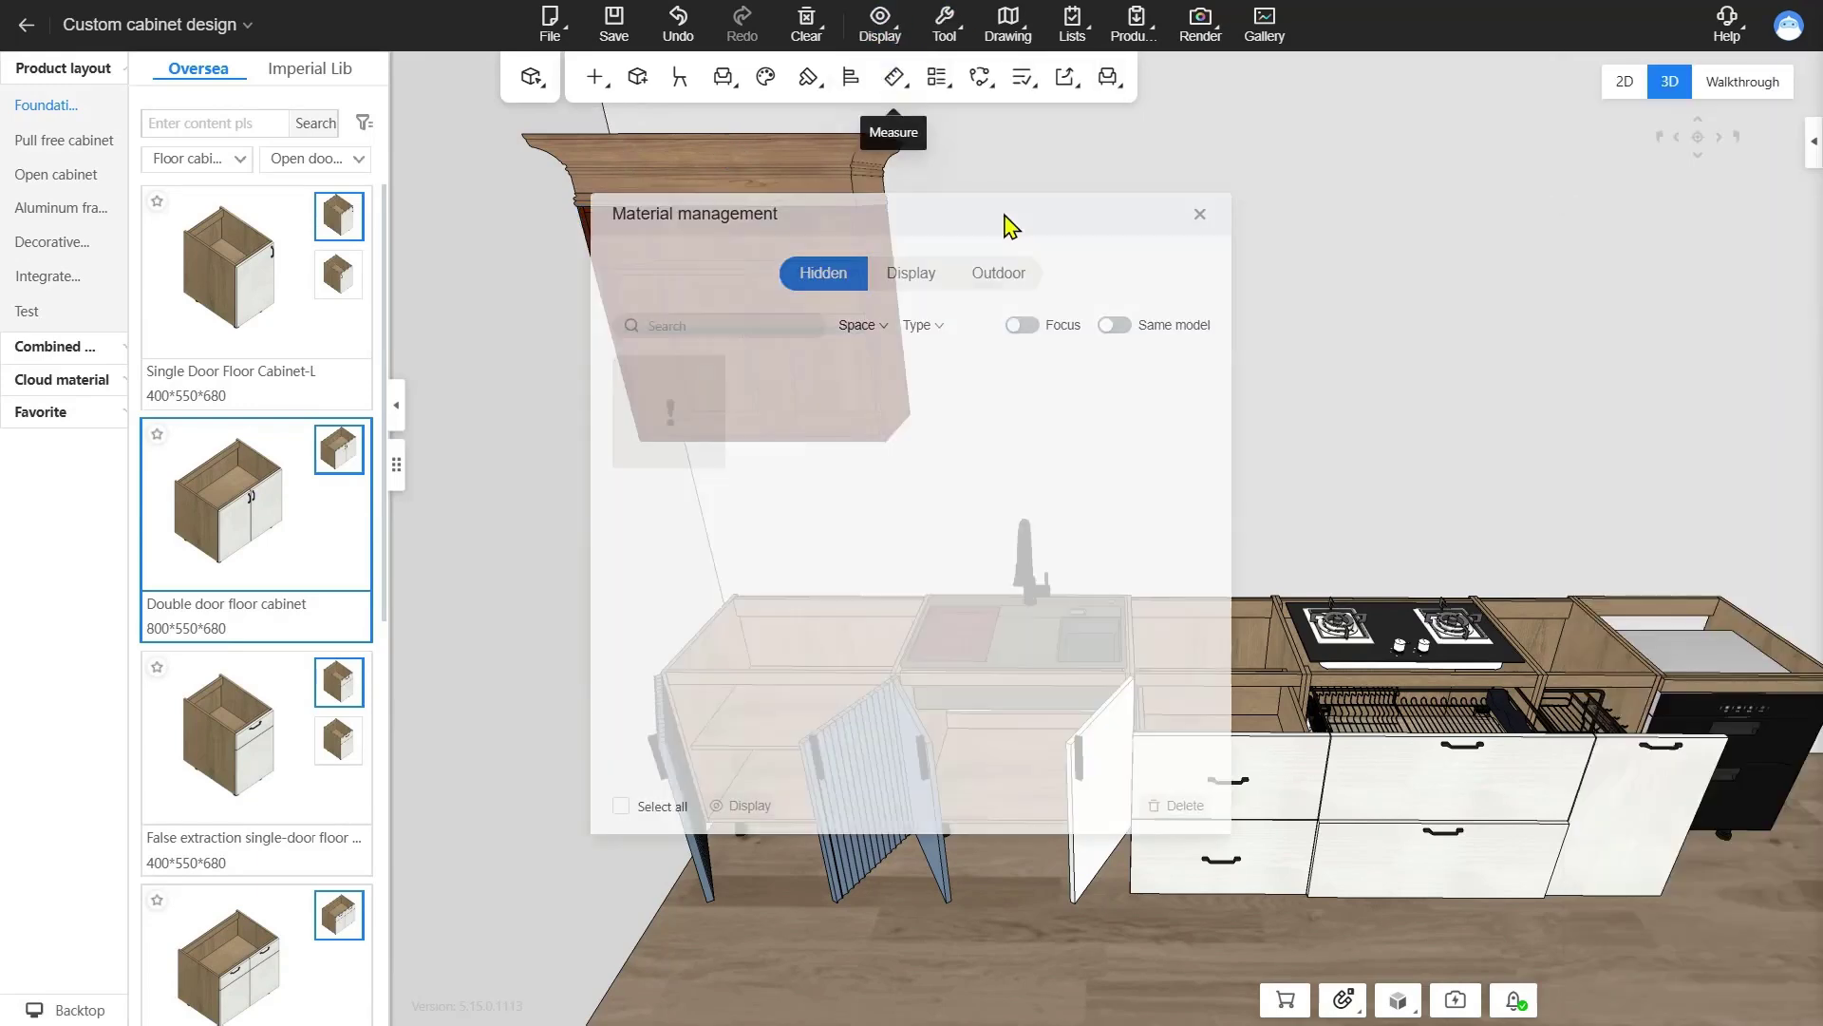
{"action": "left_click", "coordinate": [638, 437]}
{"action": "left_click", "coordinate": [736, 806]}
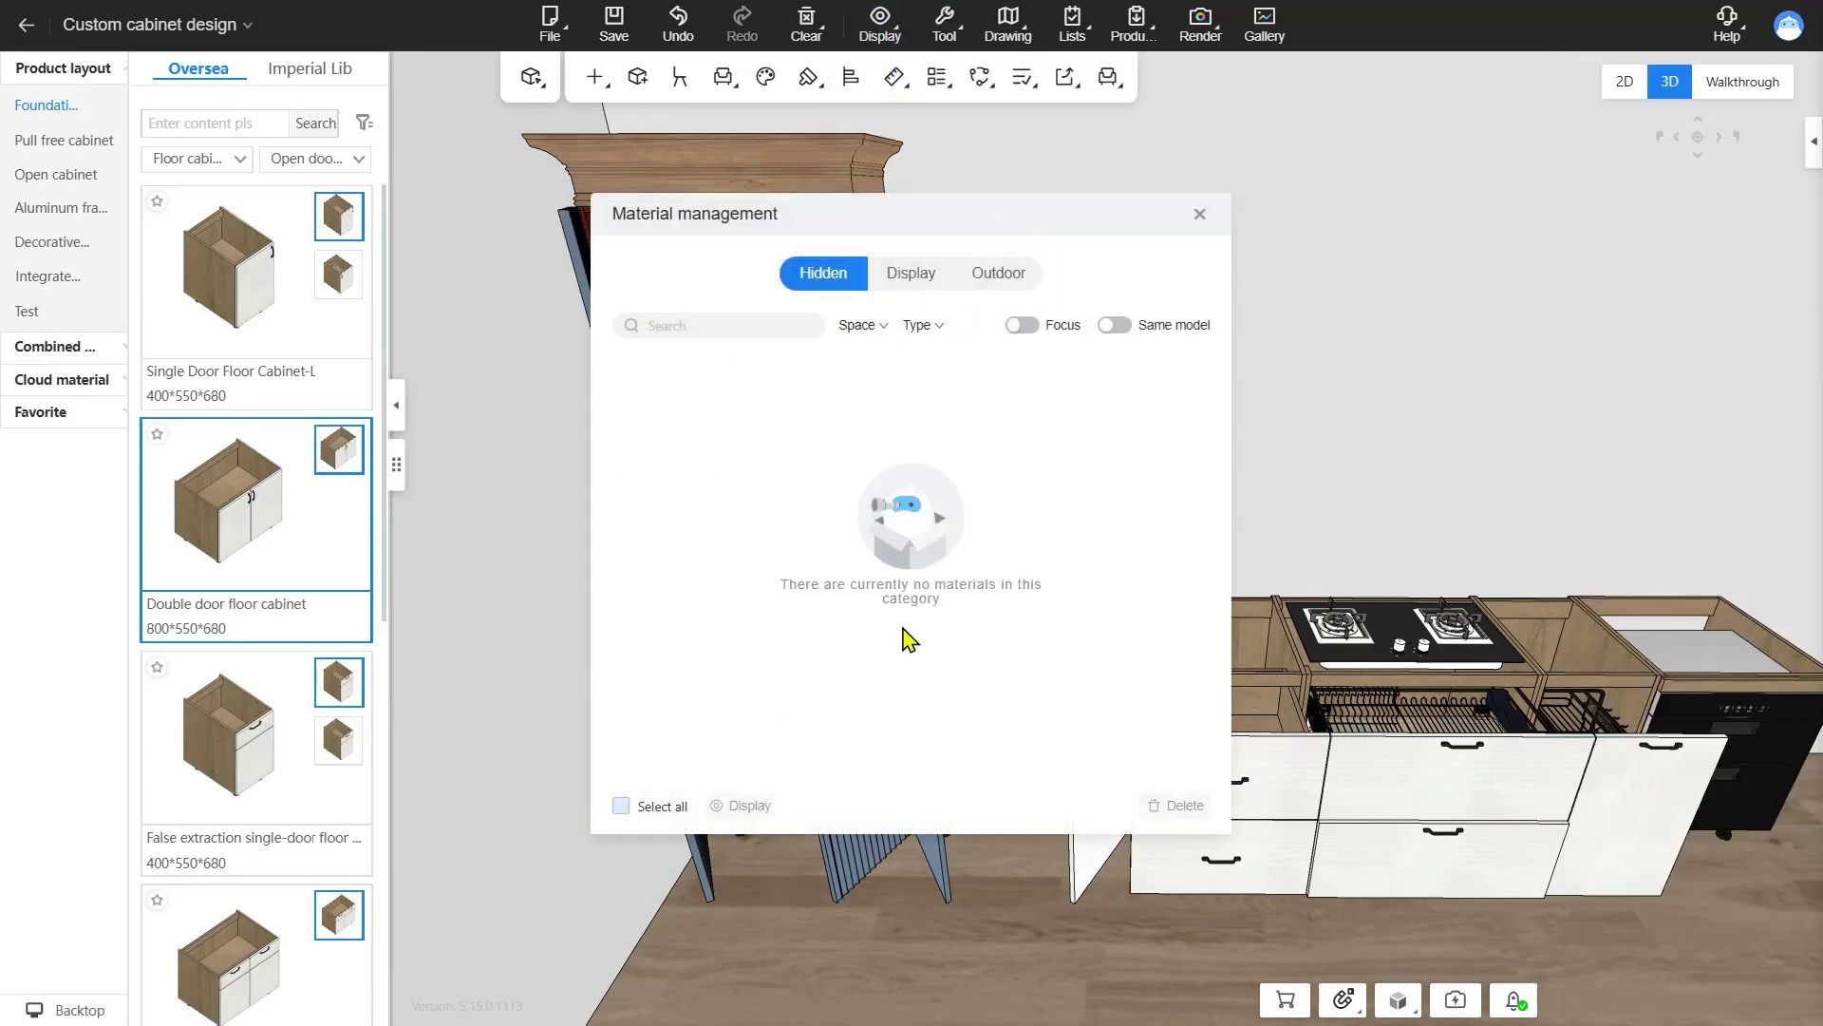
{"action": "left_click", "coordinate": [1200, 214]}
- Check the accessory list of the double door hanging cabinet and close it
{"action": "scroll", "coordinate": [1140, 361], "scroll_direction": "up", "scroll_amount": 3}
{"action": "right_click_drag", "start_coordinate": [1139, 361], "coordinate": [733, 341]}
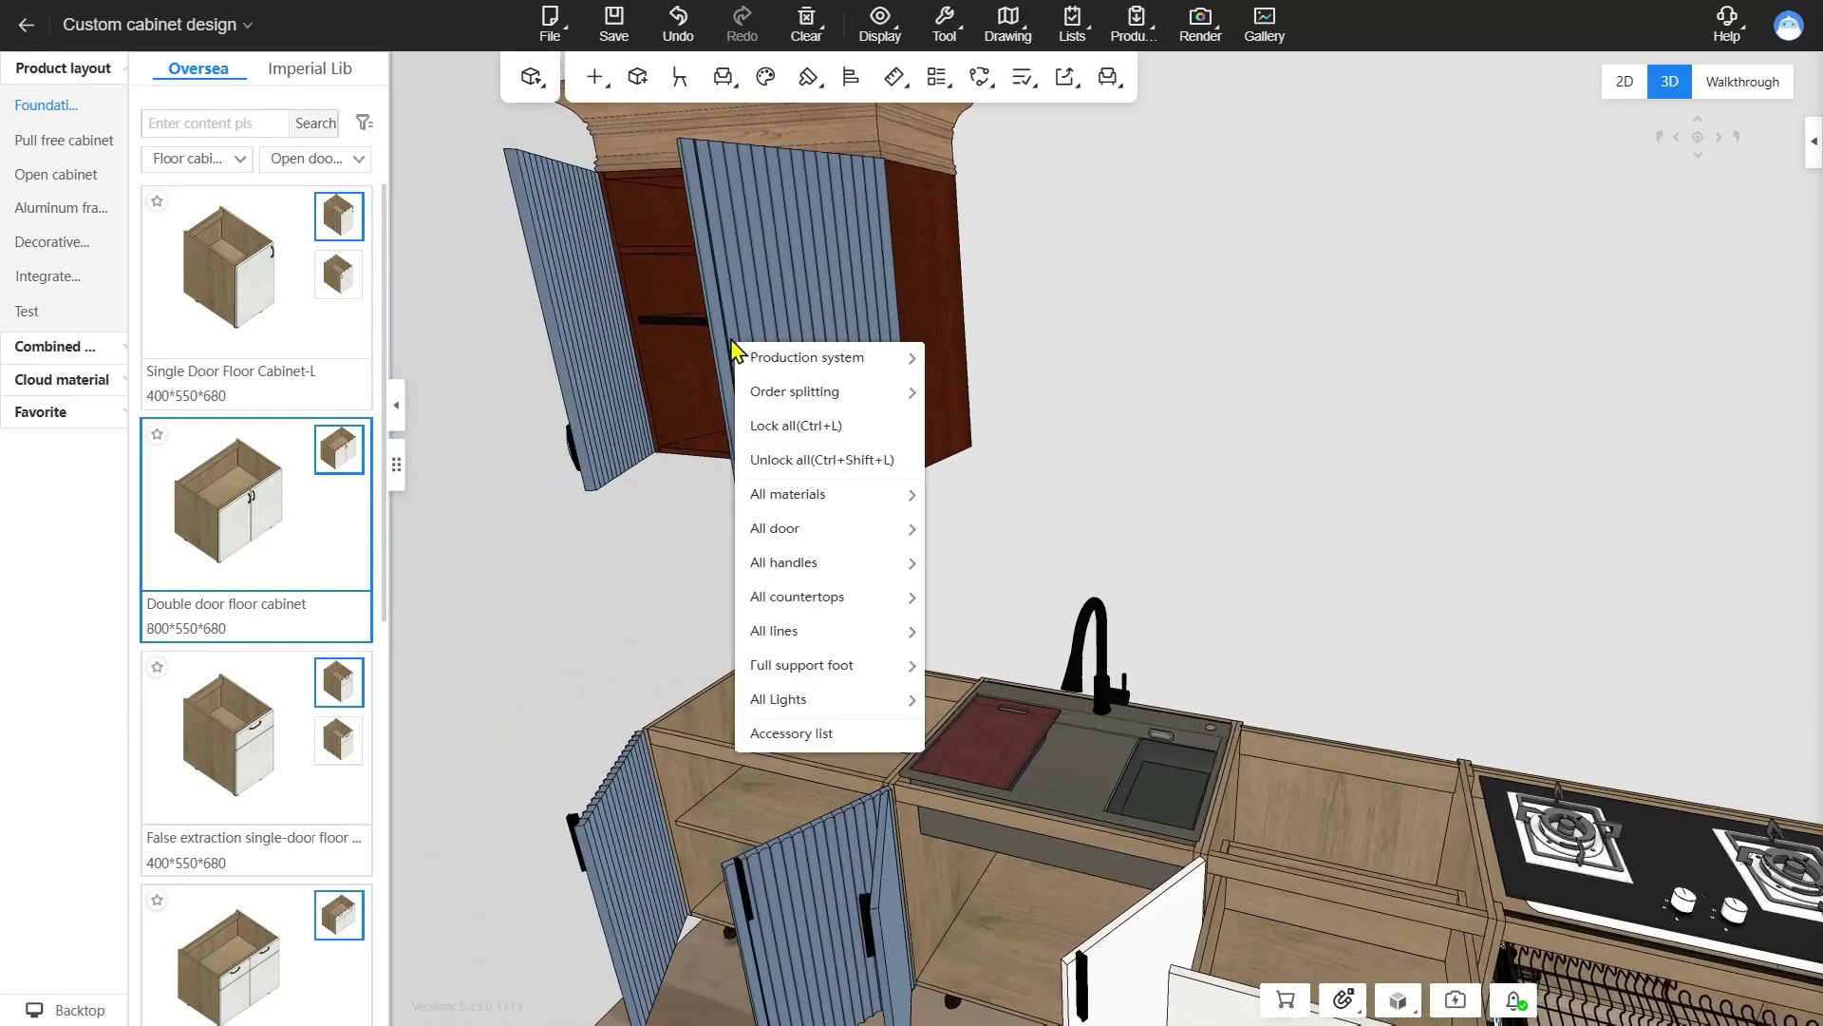
{"action": "left_click", "coordinate": [937, 253]}
{"action": "right_click", "coordinate": [936, 253]}
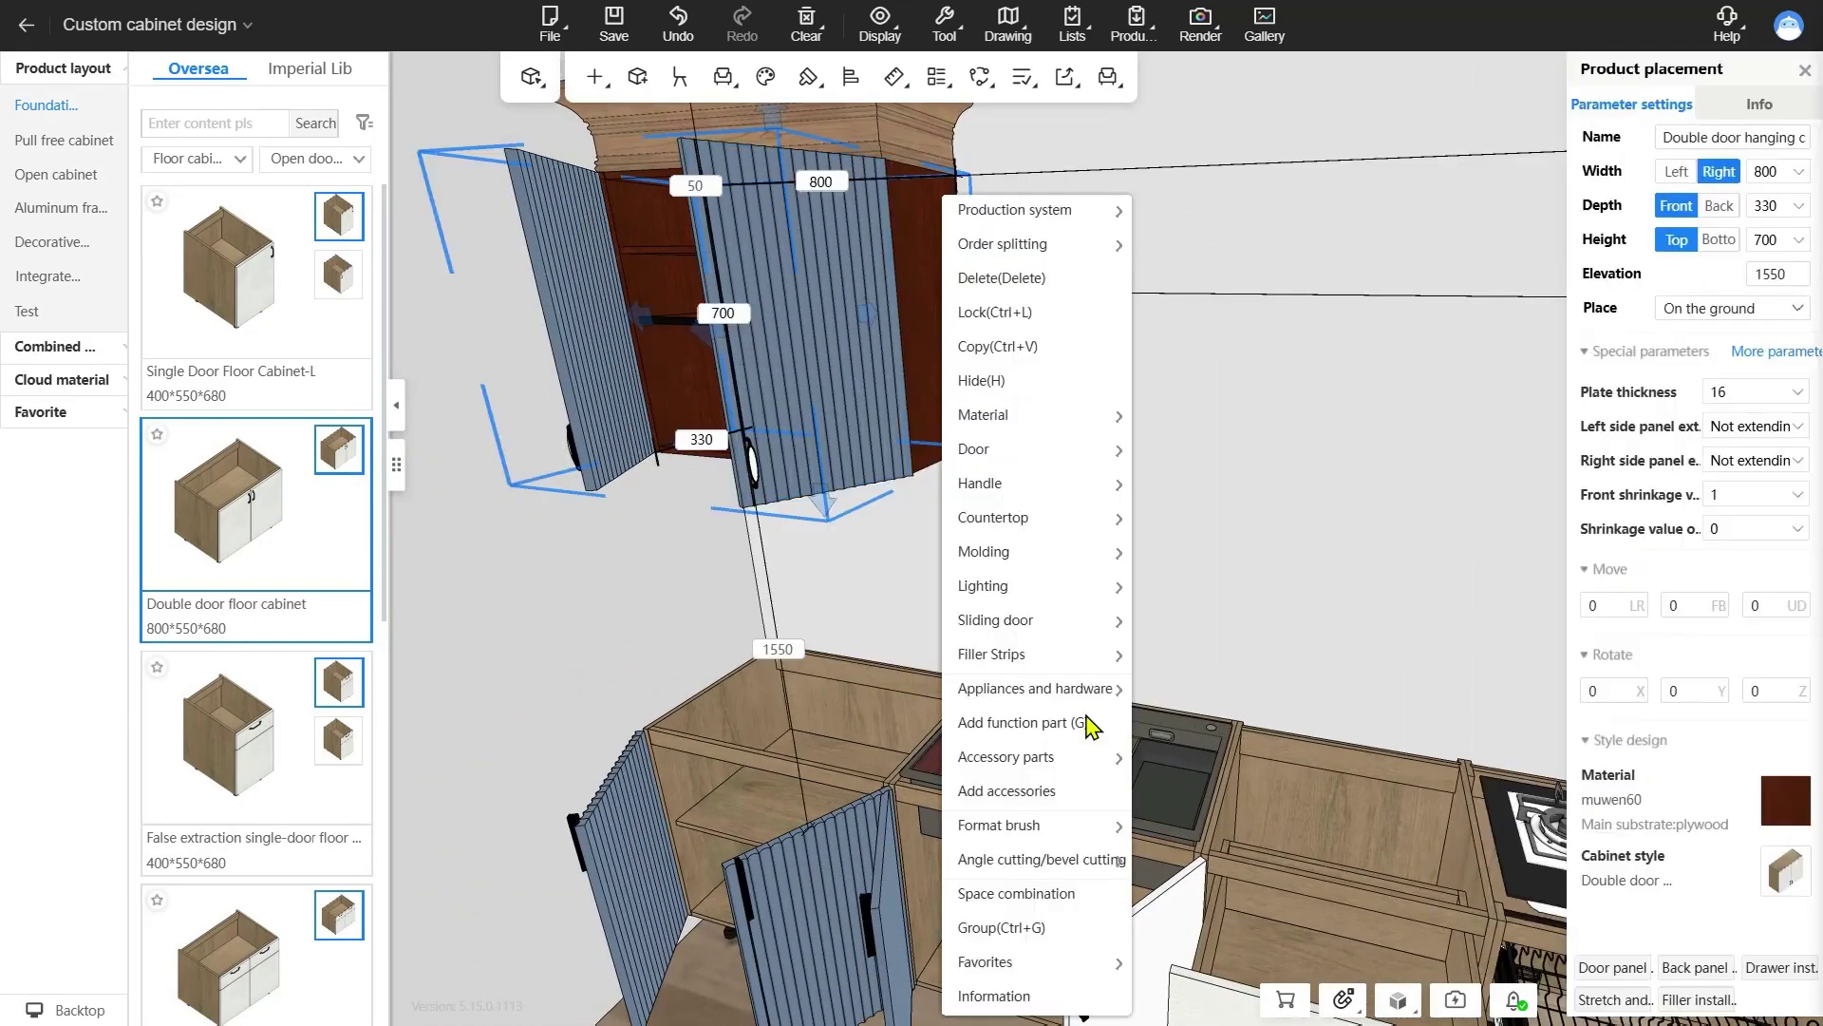
{"action": "mouse_move", "coordinate": [1083, 760]}
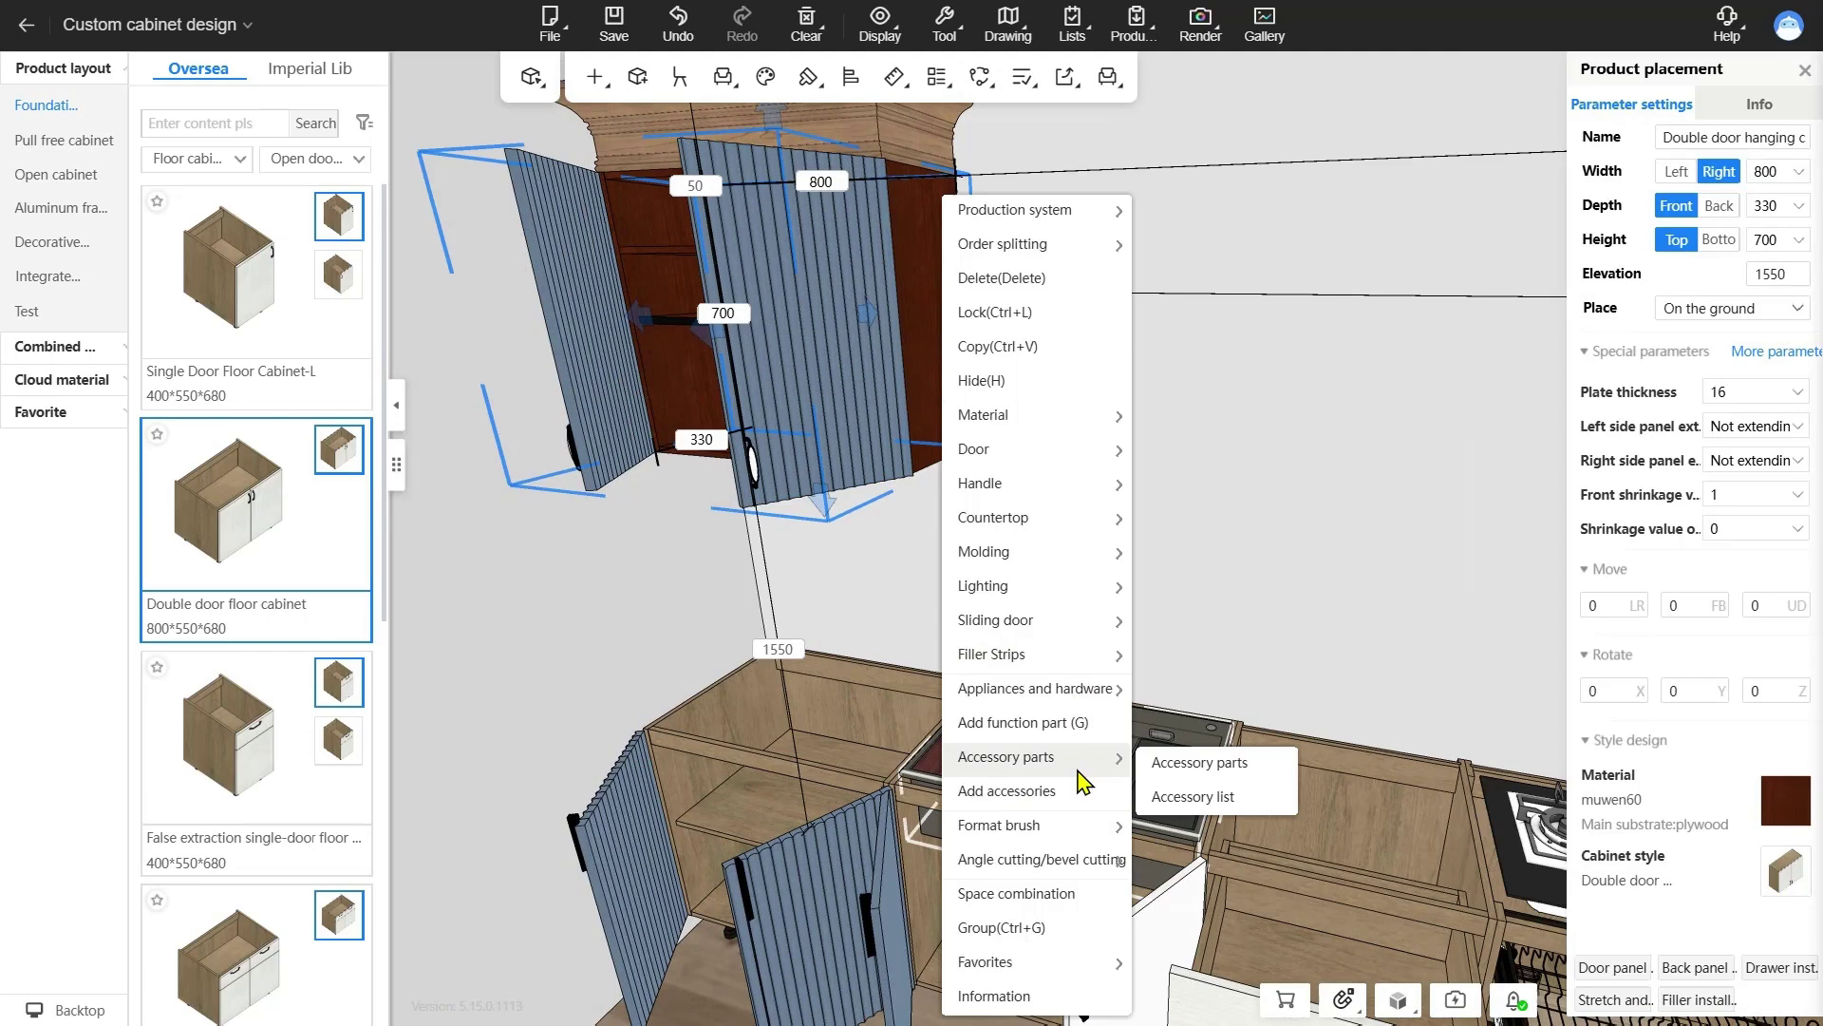
{"action": "left_click", "coordinate": [1225, 799]}
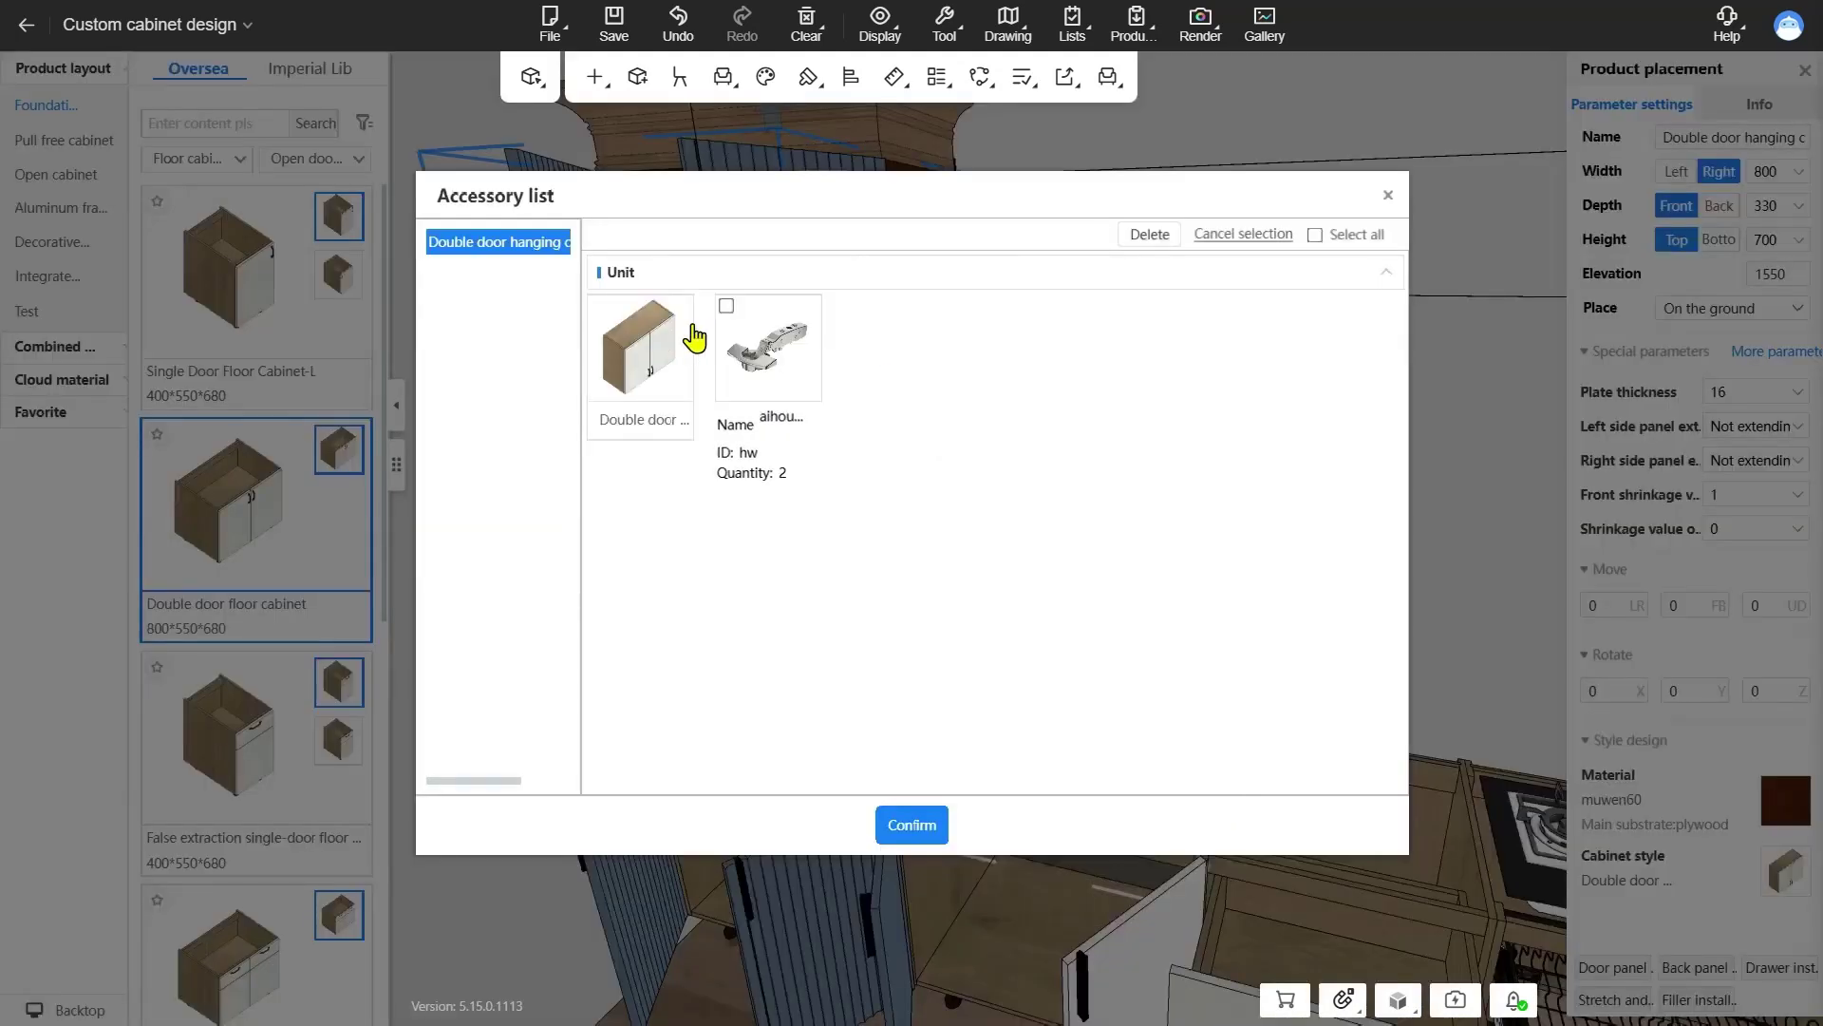
{"action": "left_click", "coordinate": [1388, 196]}
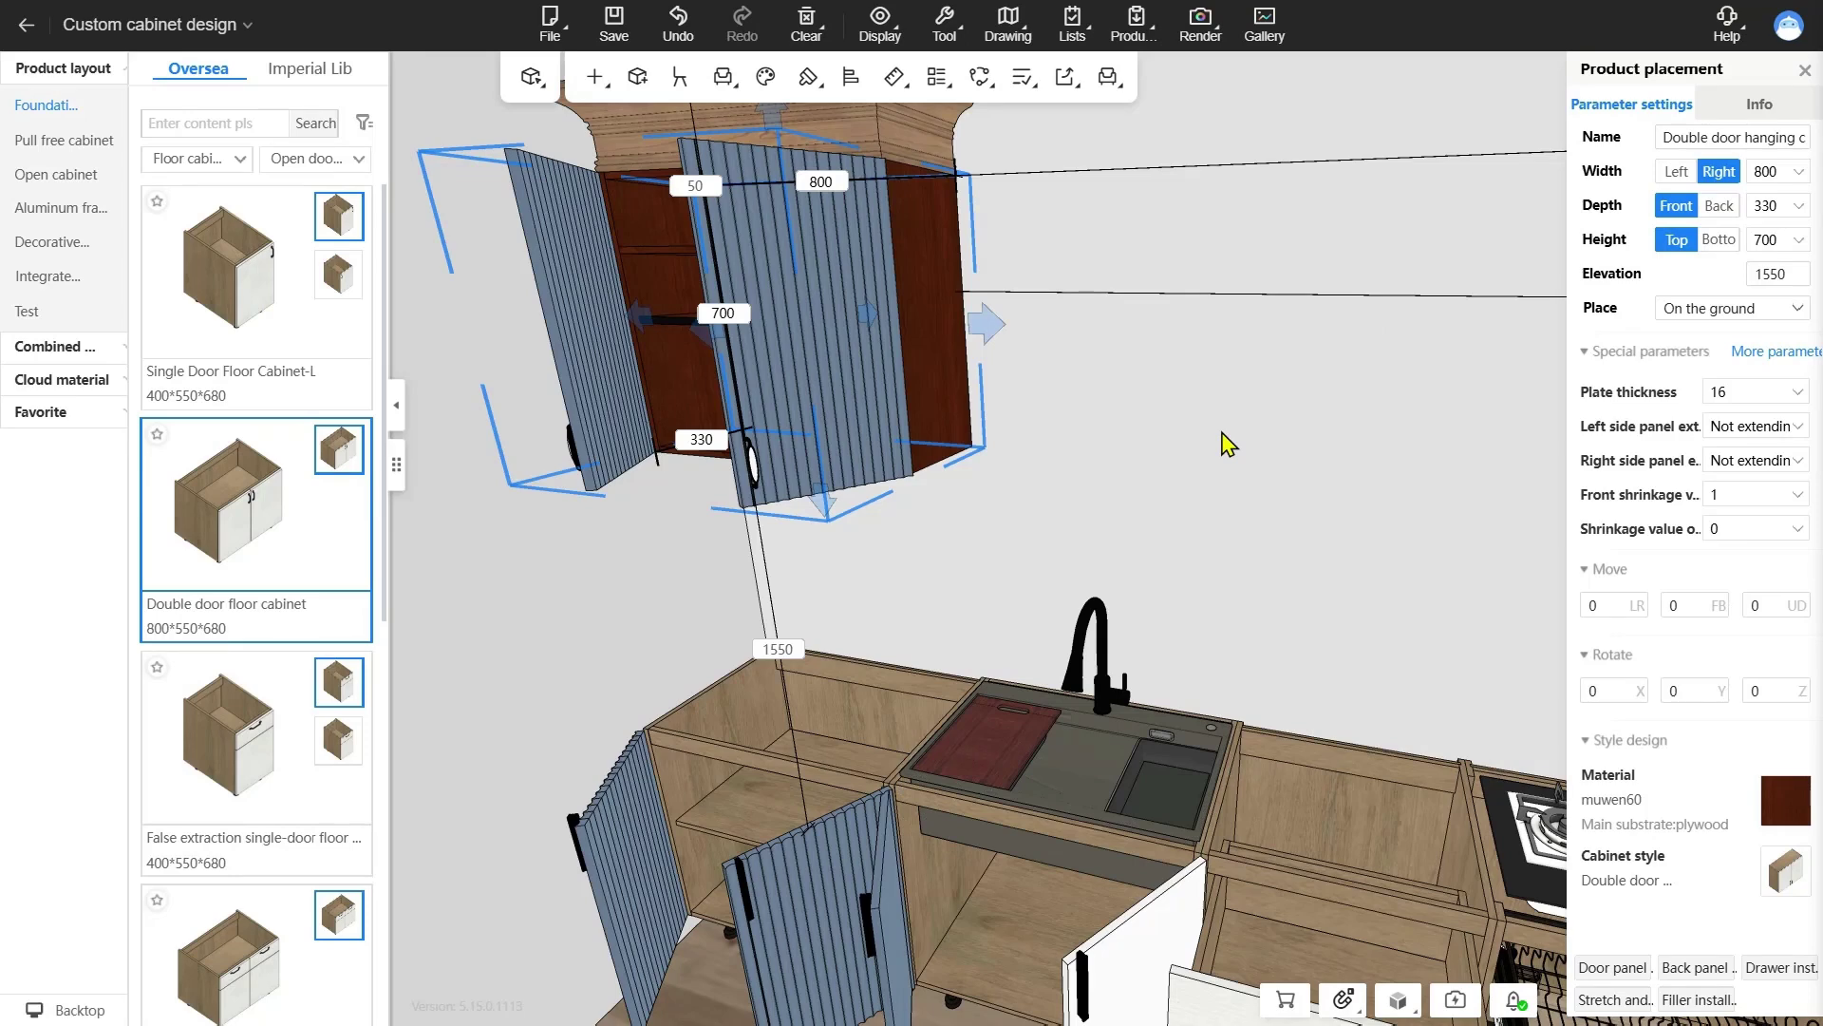
- Review the seasoned, side-mounted and dish basket folders offered as accessories for the hanging cabinet, and close the material library
{"action": "right_click", "coordinate": [960, 364]}
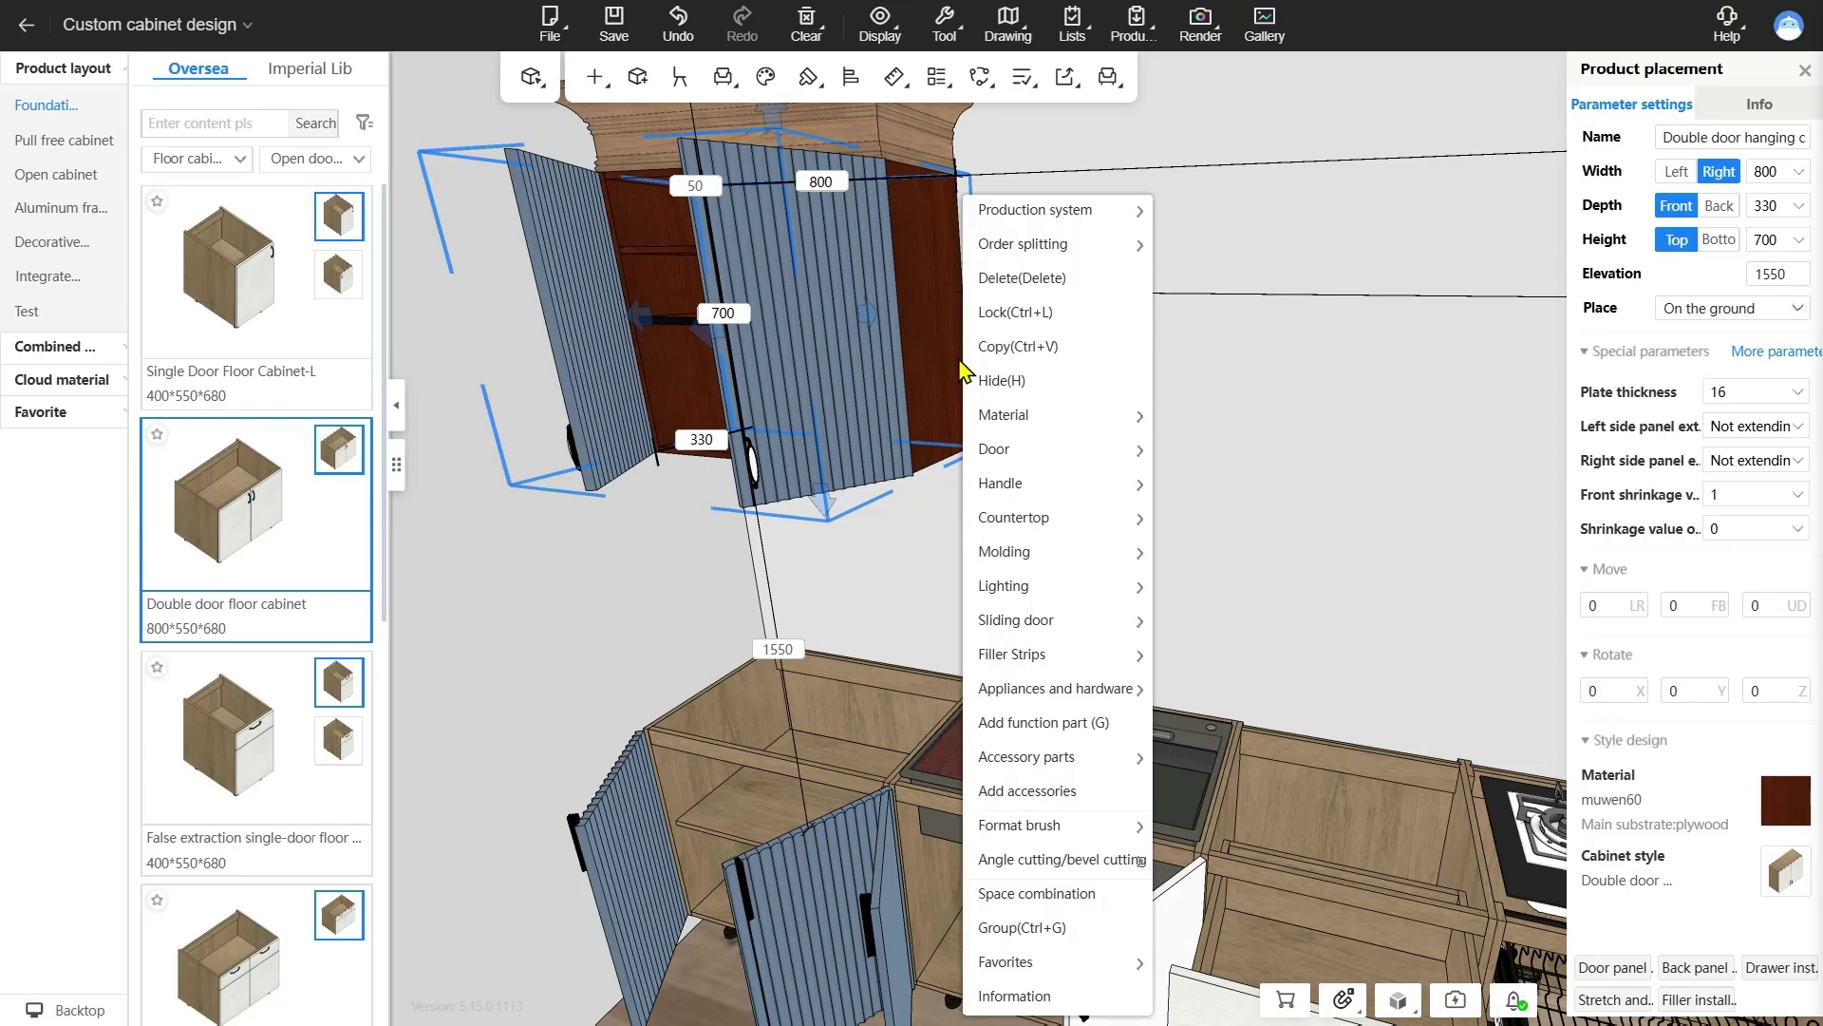
{"action": "left_click", "coordinate": [1079, 792]}
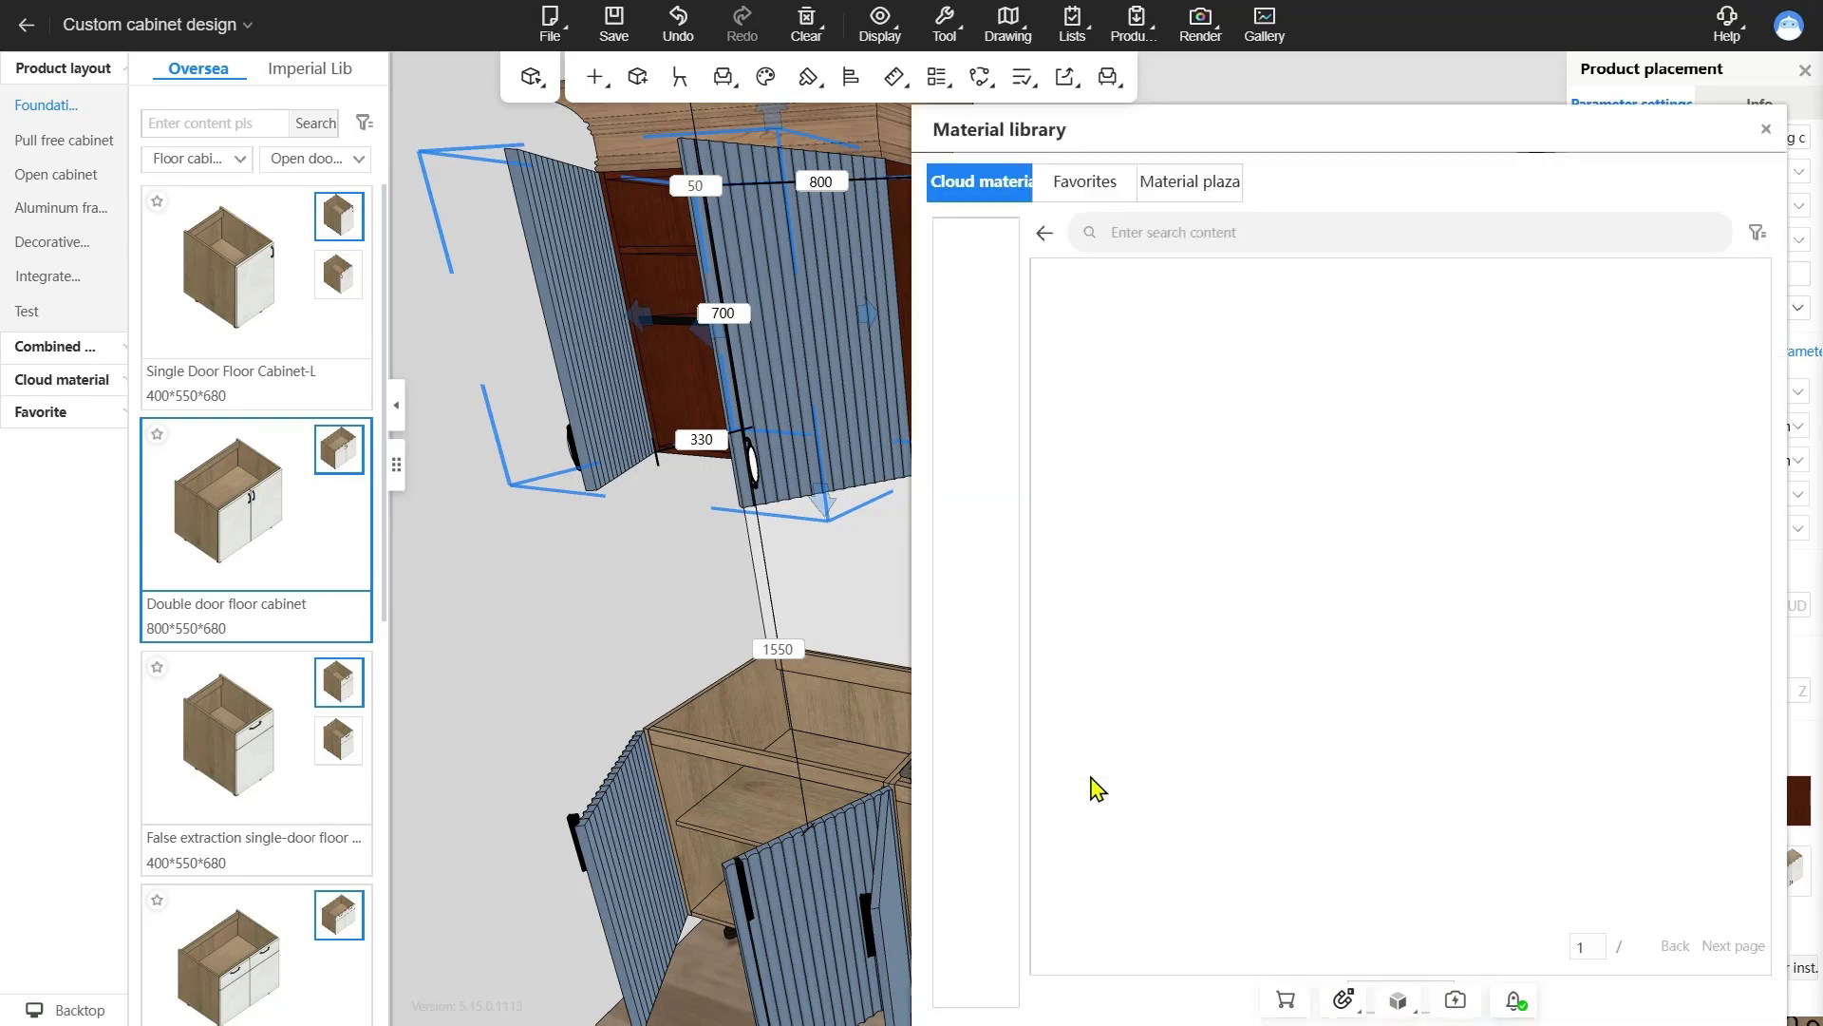
{"action": "left_click", "coordinate": [1082, 276]}
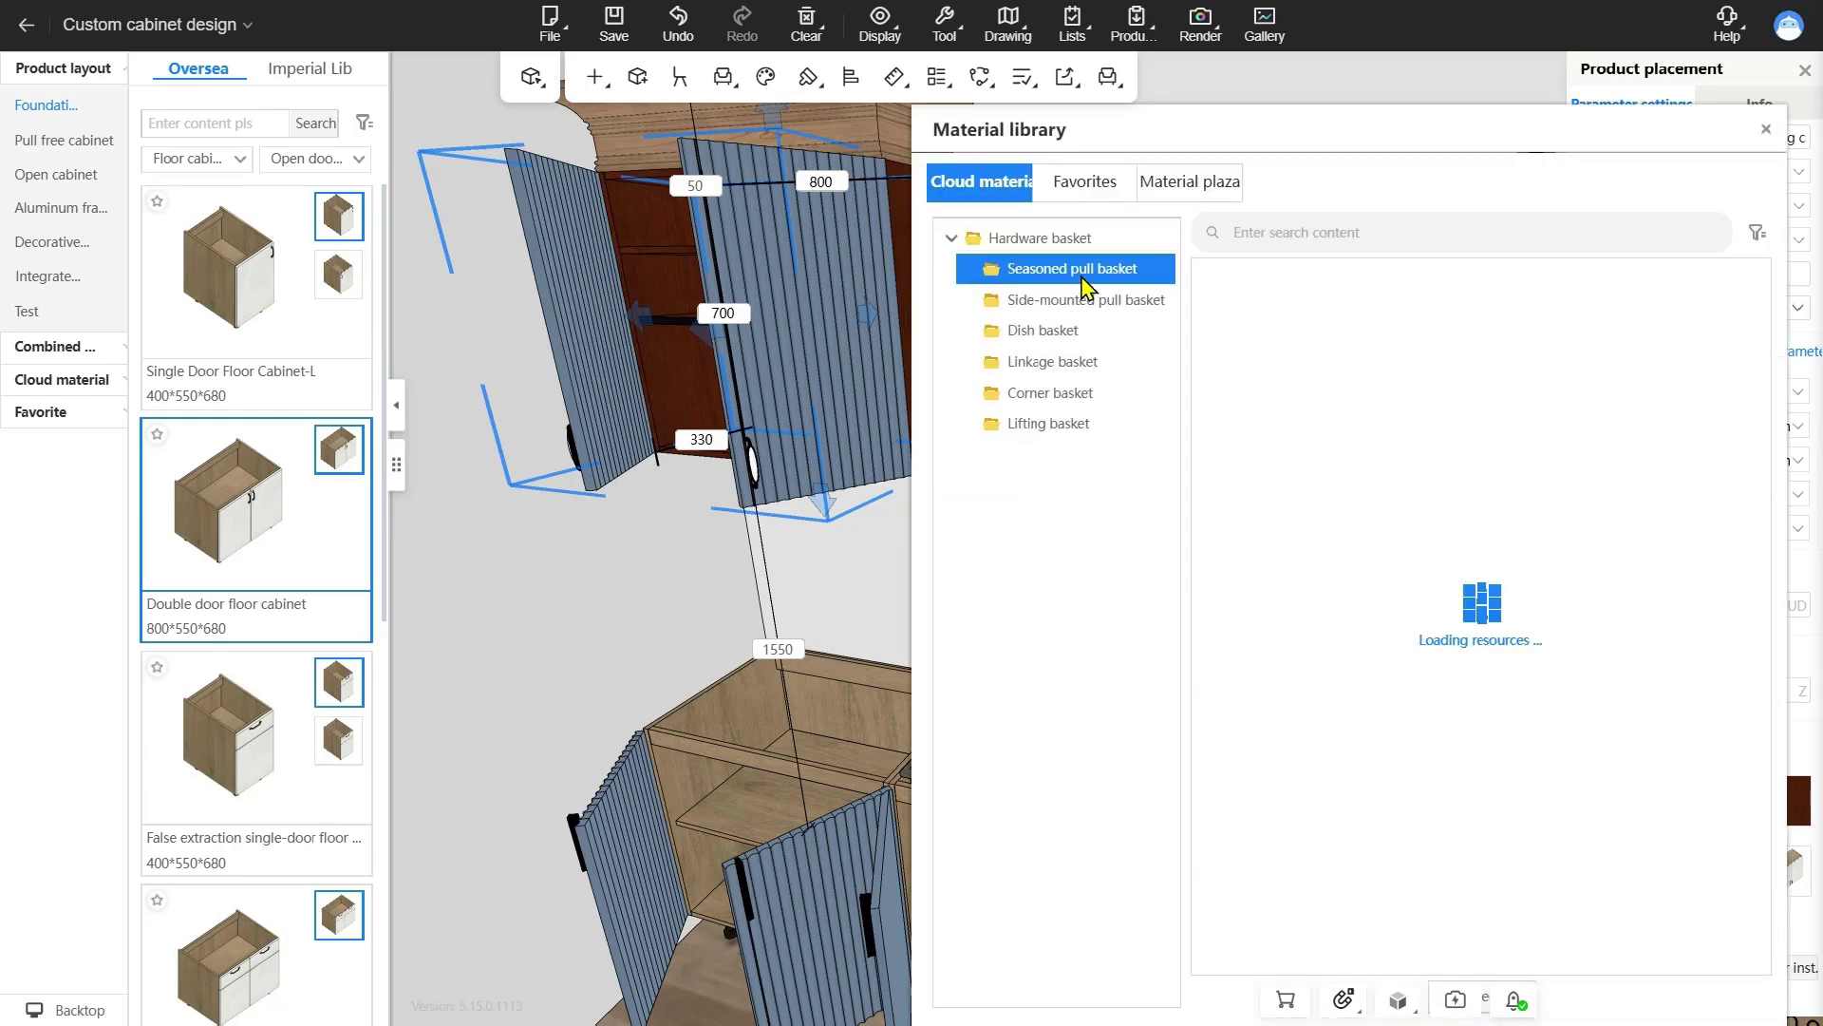
{"action": "left_click", "coordinate": [1092, 302]}
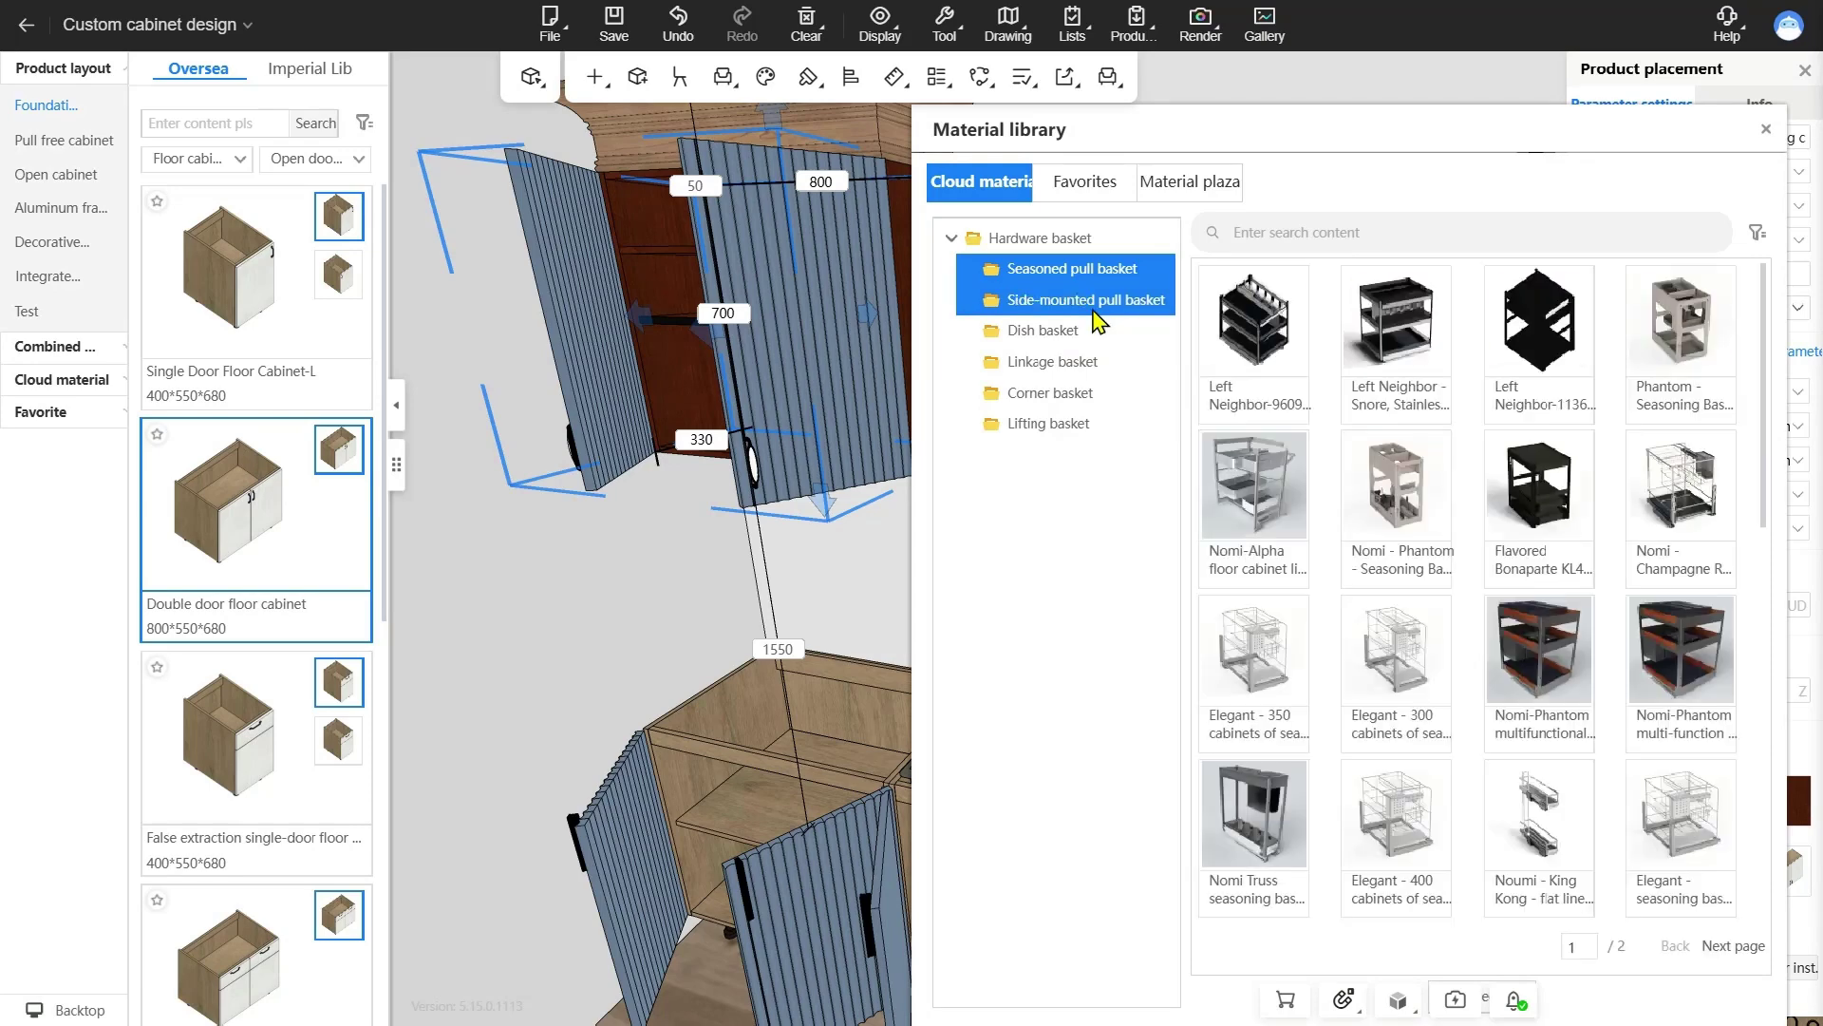
{"action": "left_click", "coordinate": [1097, 331]}
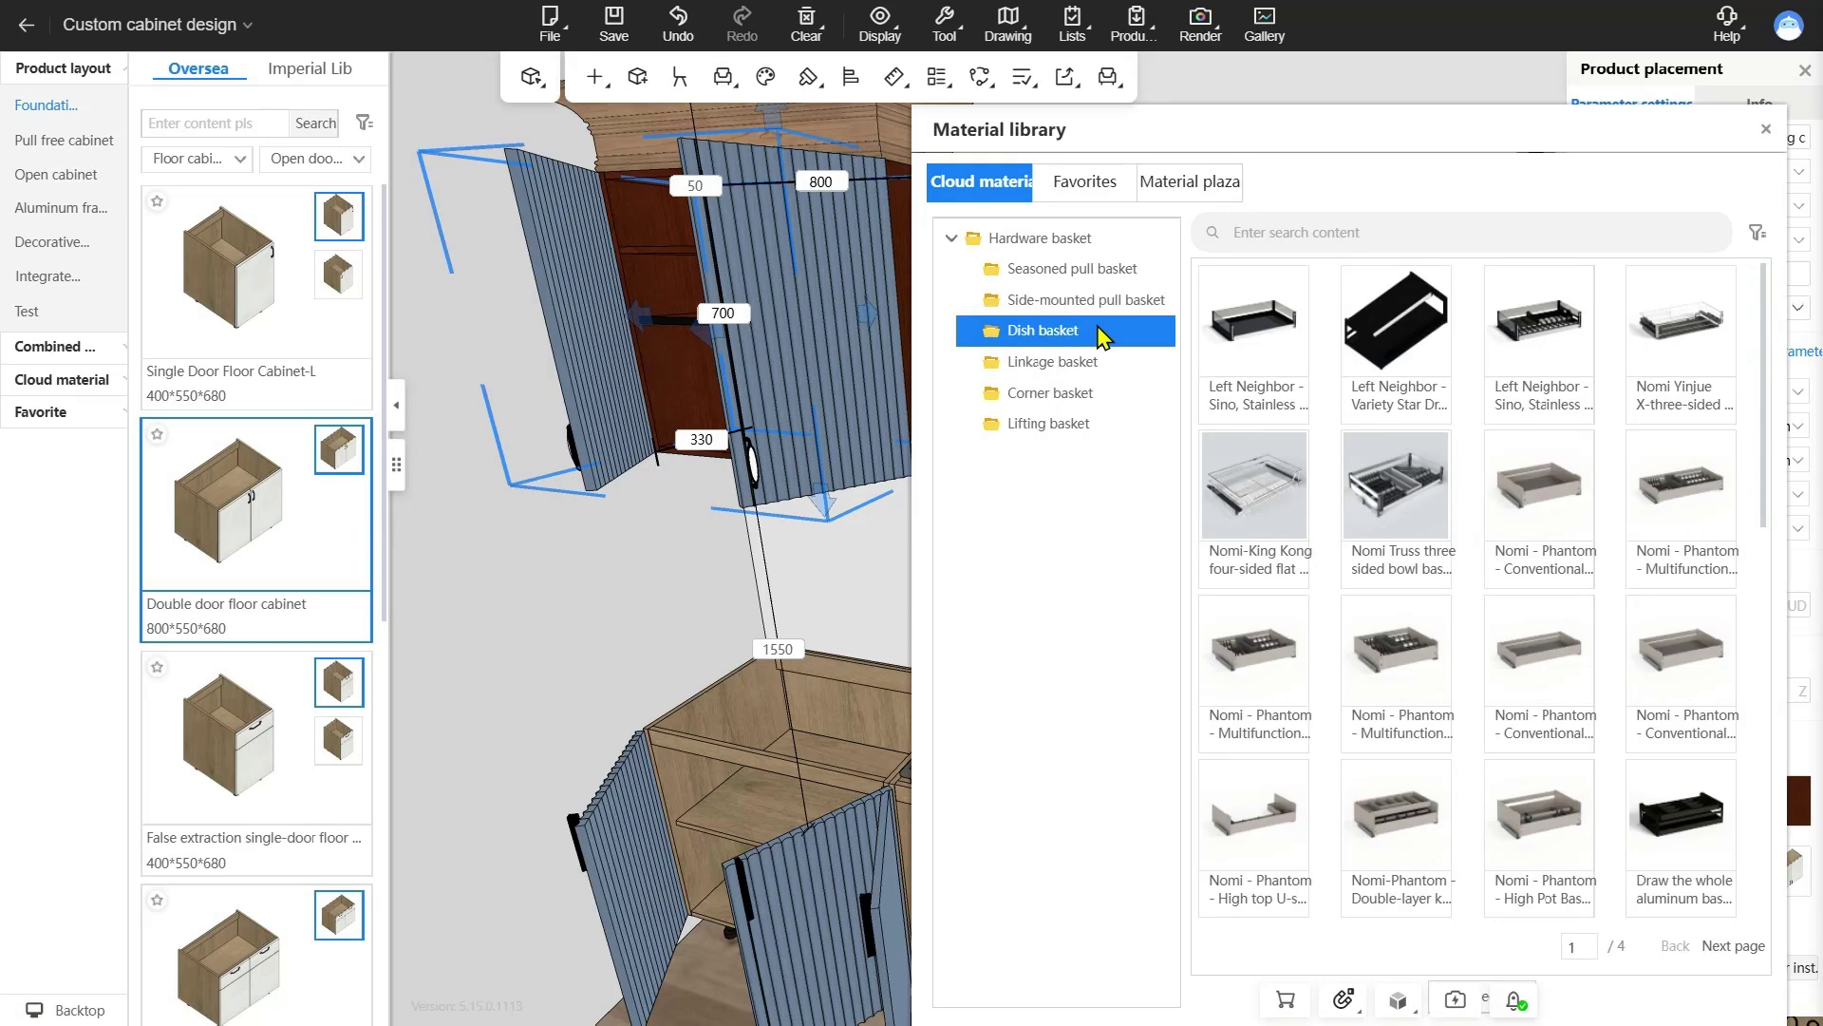
{"action": "left_click", "coordinate": [1109, 272]}
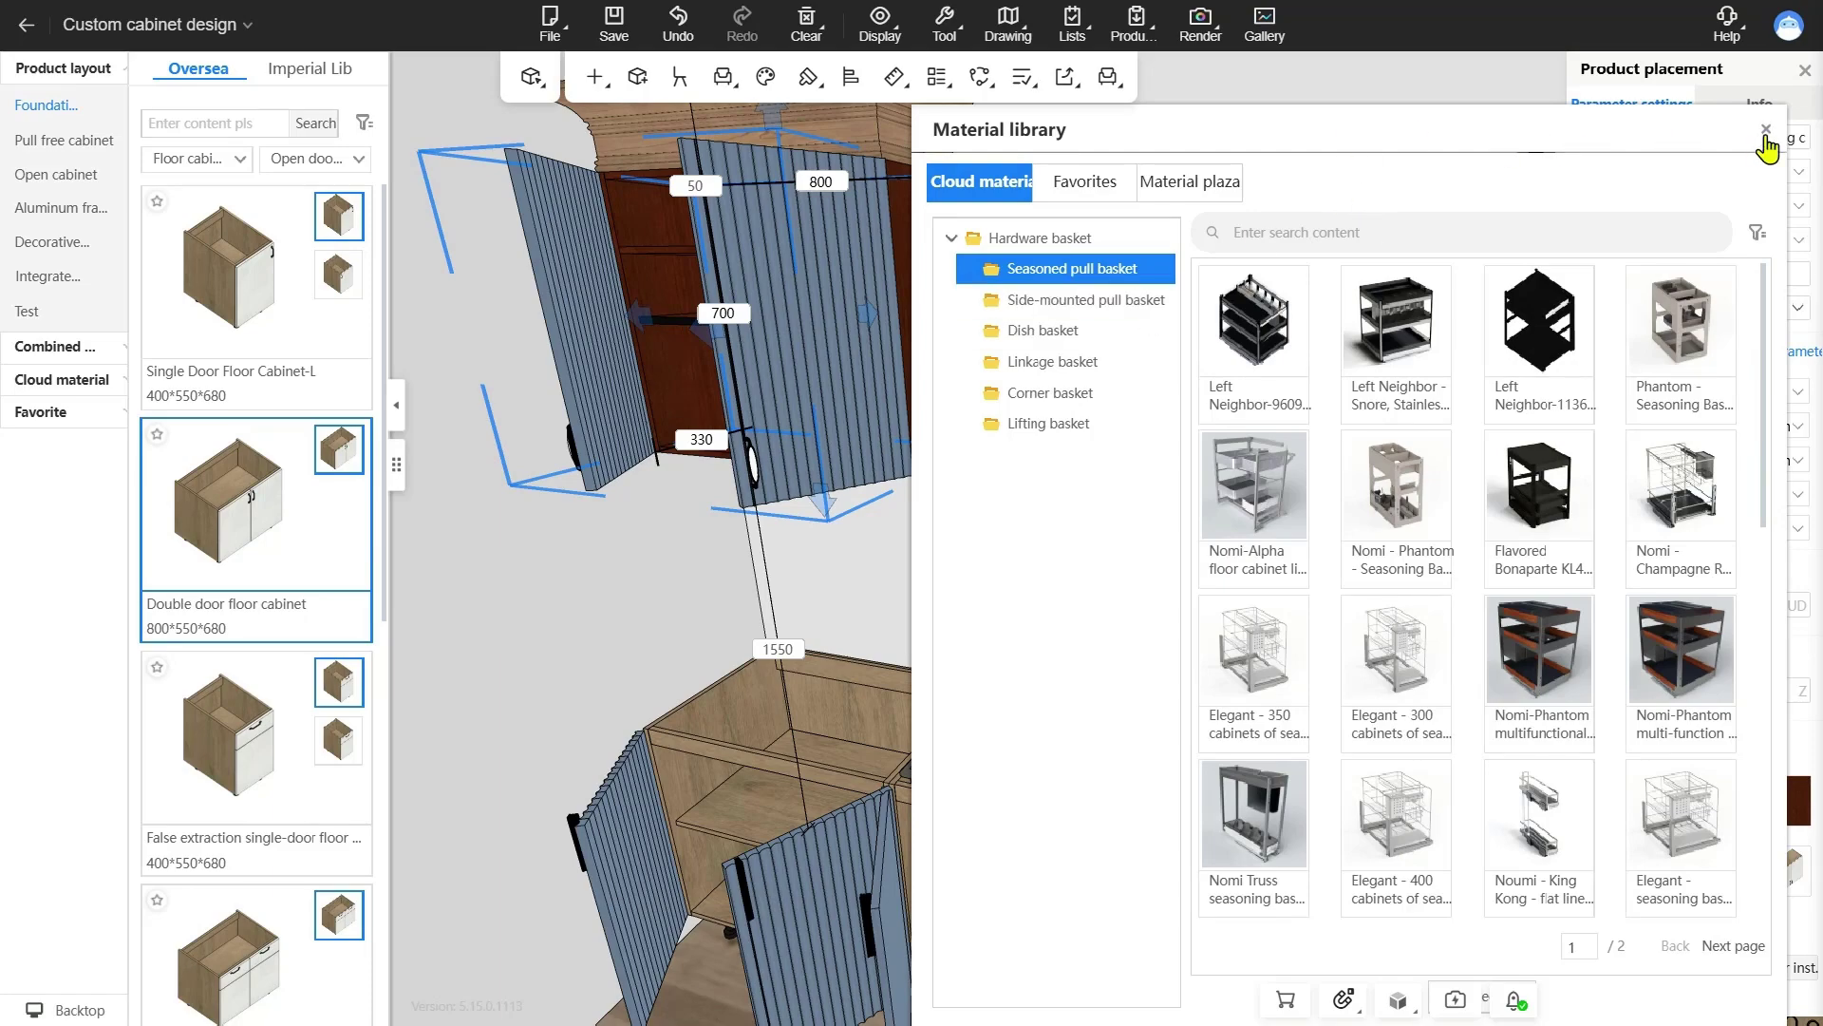
{"action": "left_click", "coordinate": [1766, 131]}
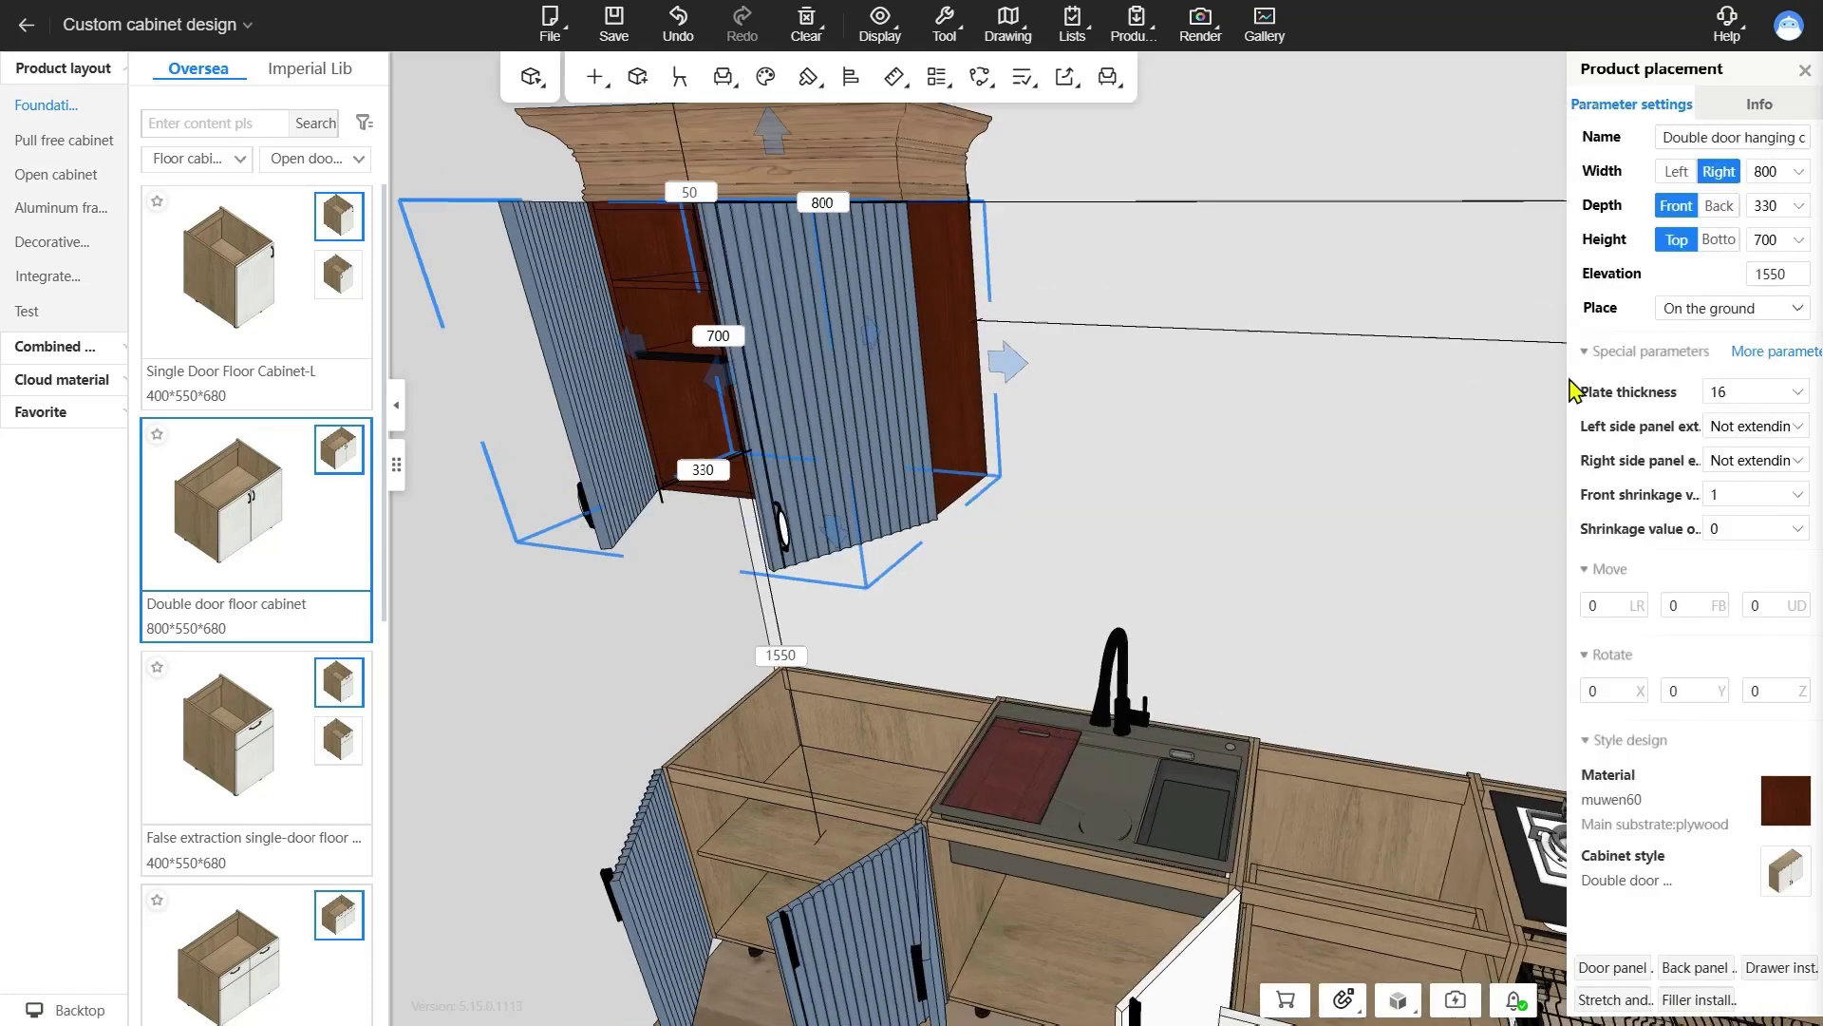
- Switch to the walkthrough view and place a Single Door Floor Cabinet-L against the empty wall beside the kitchen run
{"action": "left_click_drag", "start_coordinate": [1572, 390], "coordinate": [1322, 232]}
{"action": "left_click", "coordinate": [1804, 70]}
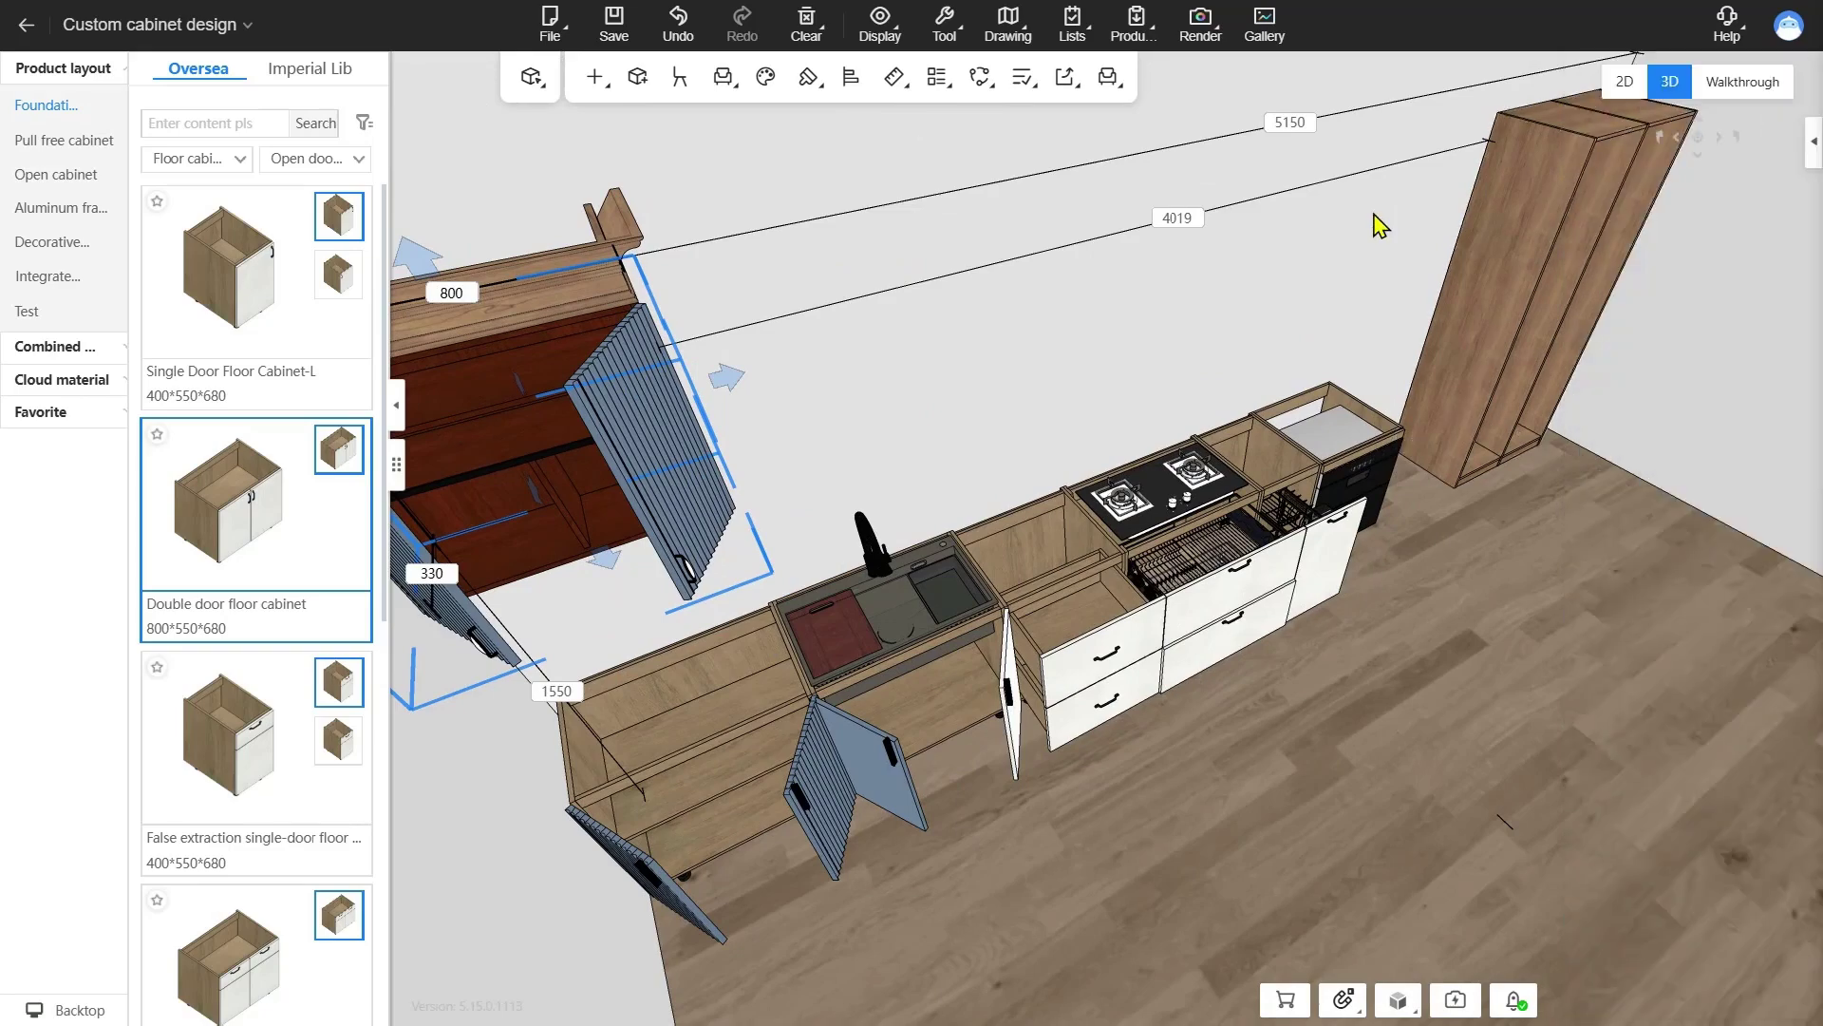
{"action": "left_click", "coordinate": [1743, 82]}
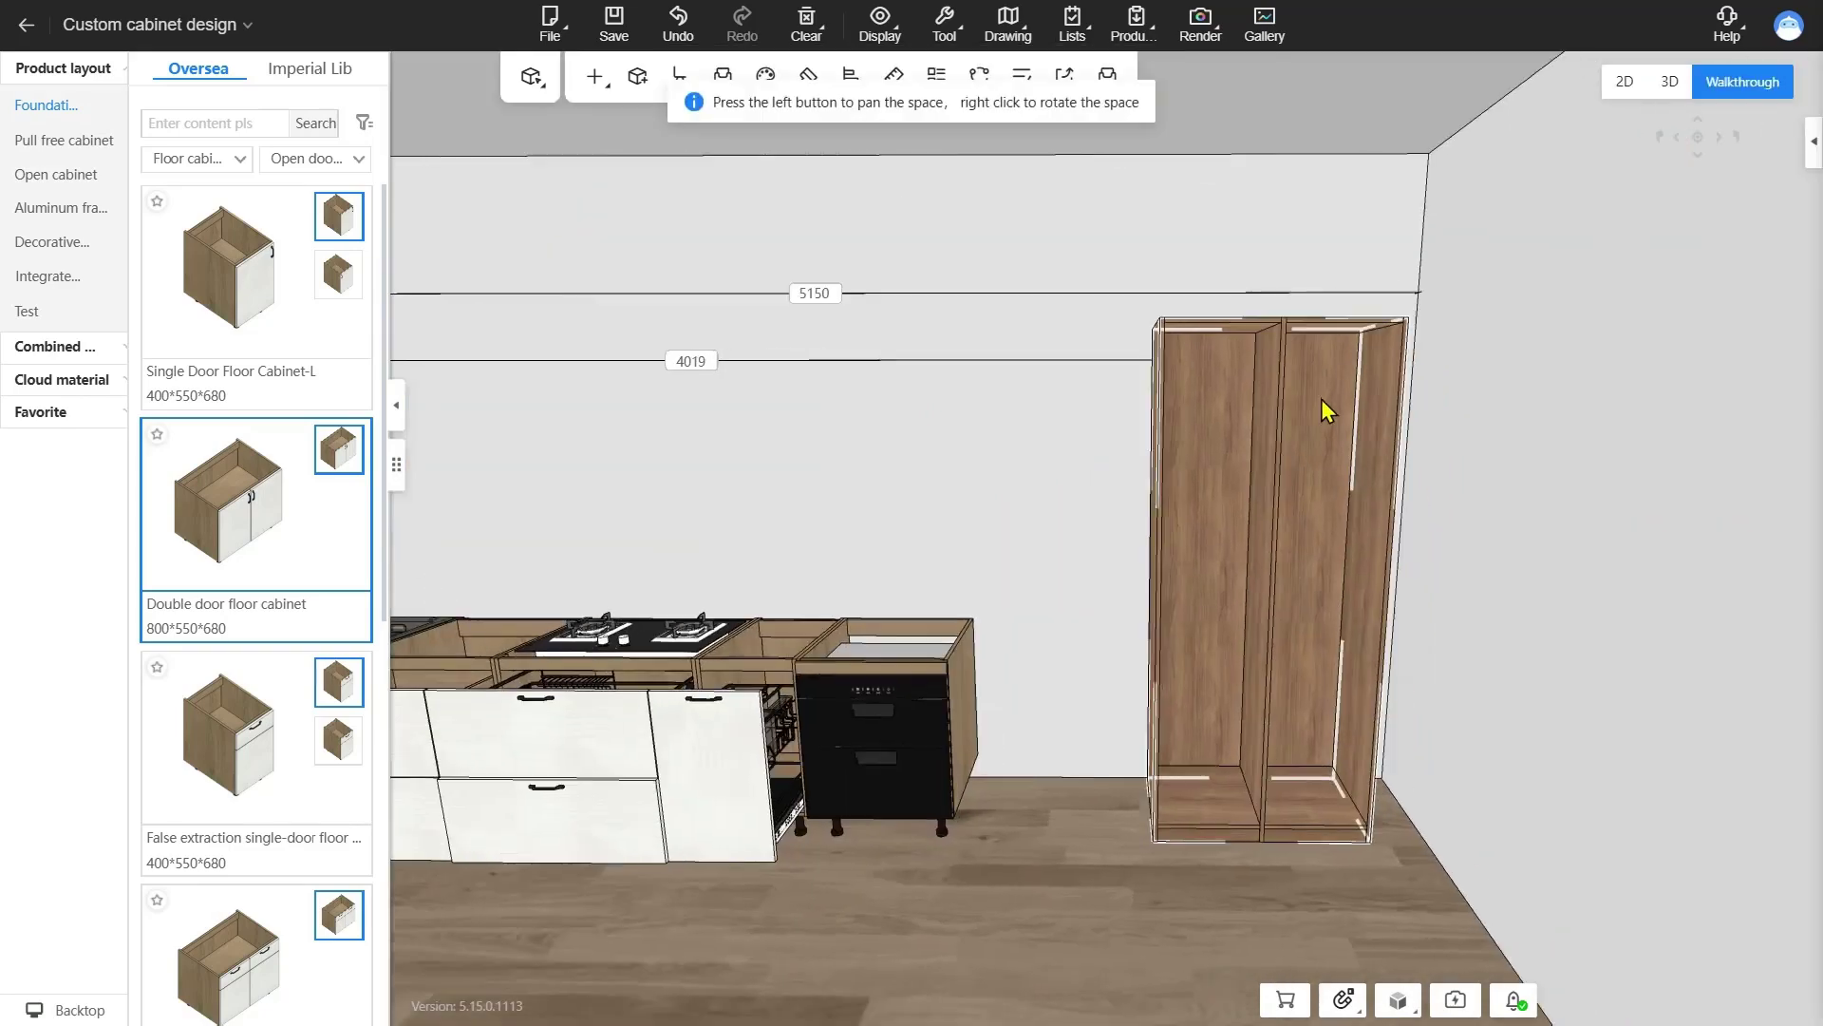
{"action": "right_click_drag", "start_coordinate": [1320, 399], "coordinate": [724, 390]}
{"action": "left_click", "coordinate": [257, 301]}
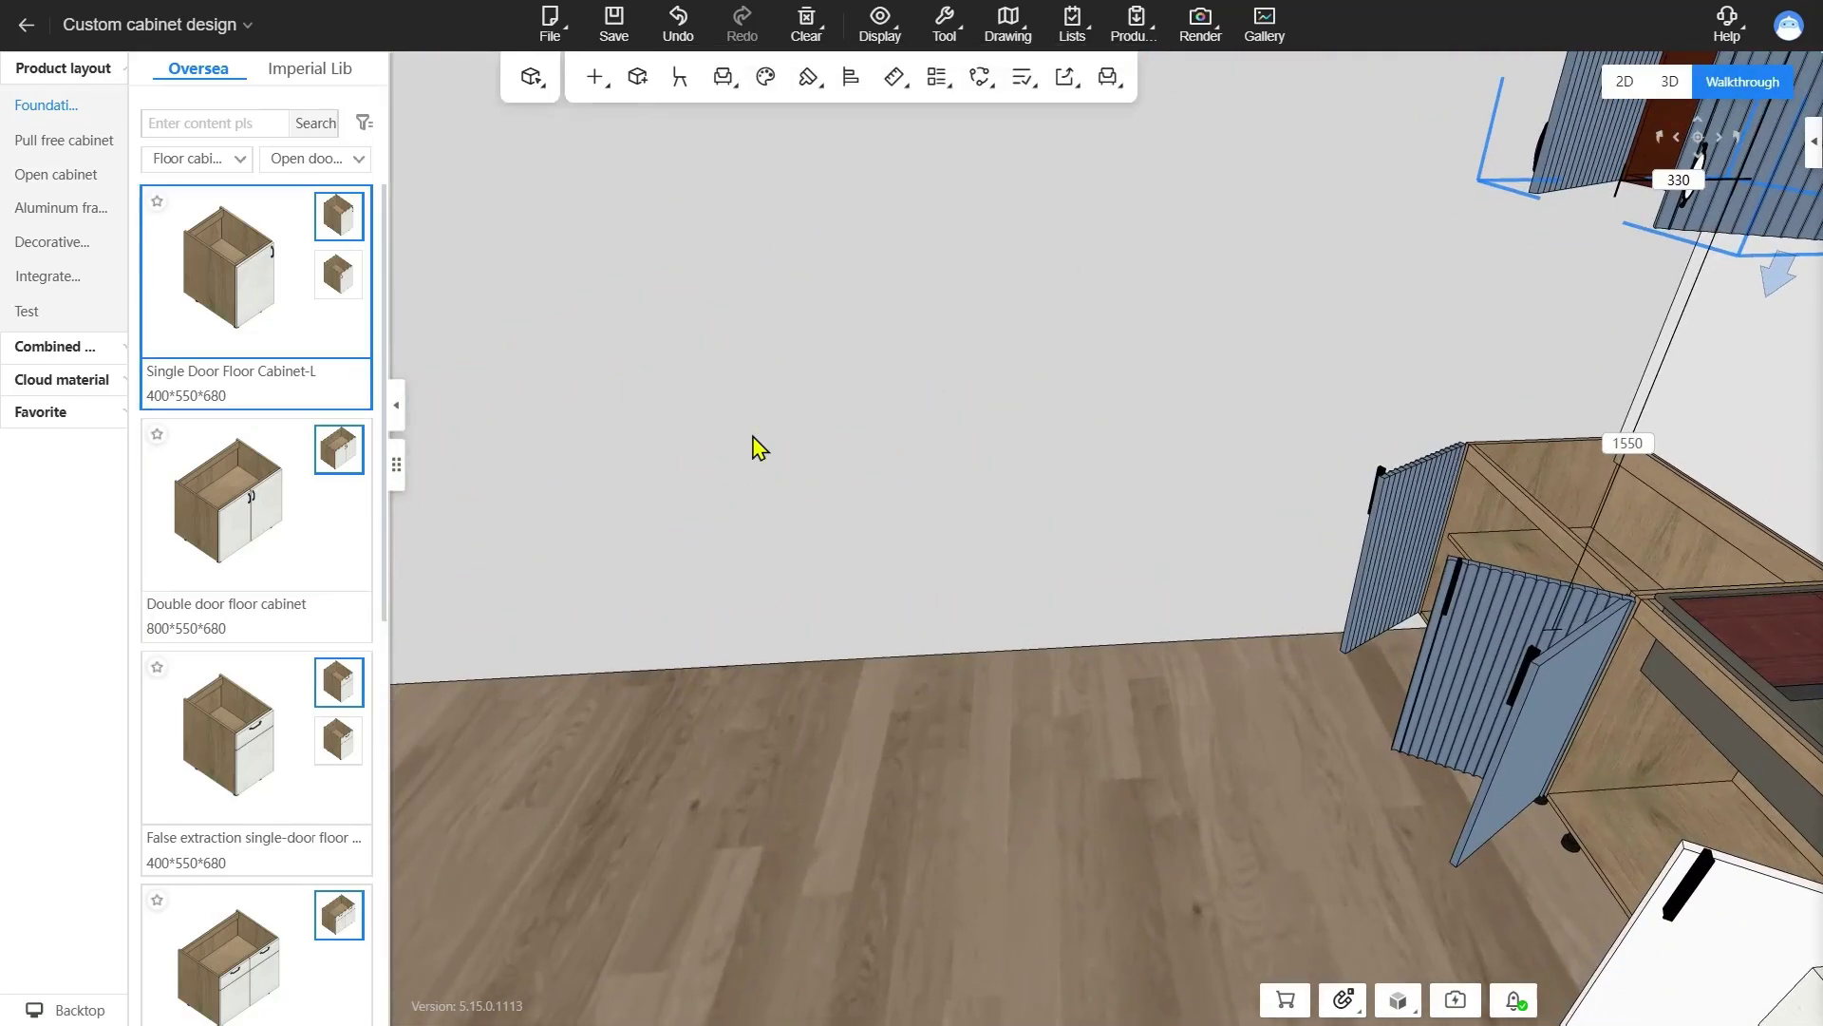
{"action": "left_click", "coordinate": [840, 475]}
{"action": "right_click_drag", "start_coordinate": [874, 475], "coordinate": [1161, 626]}
{"action": "scroll", "coordinate": [1156, 615], "scroll_direction": "up", "scroll_amount": 4}
- Delete the inner shelf of the new single door floor cabinet in part editing mode and return to whole-product mode
{"action": "key", "text": "2"}
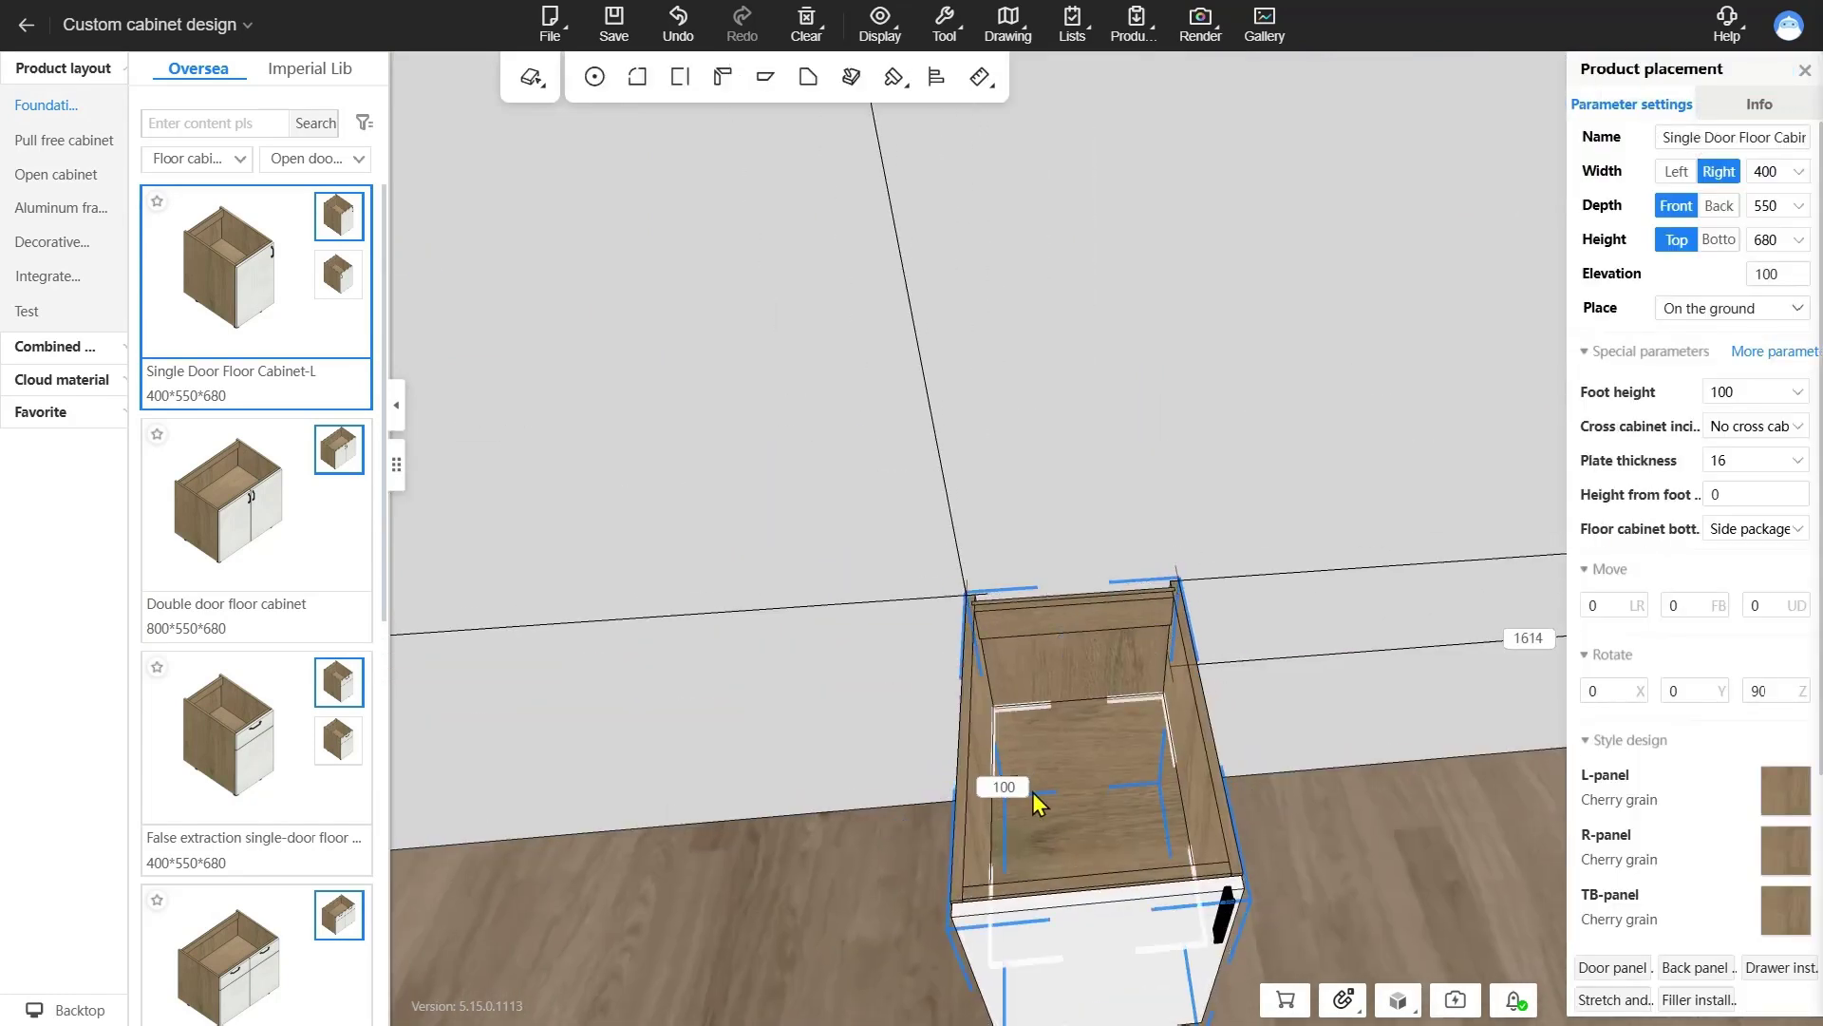
{"action": "left_click", "coordinate": [1033, 792]}
{"action": "key", "text": "Delete"}
{"action": "key", "text": "1"}
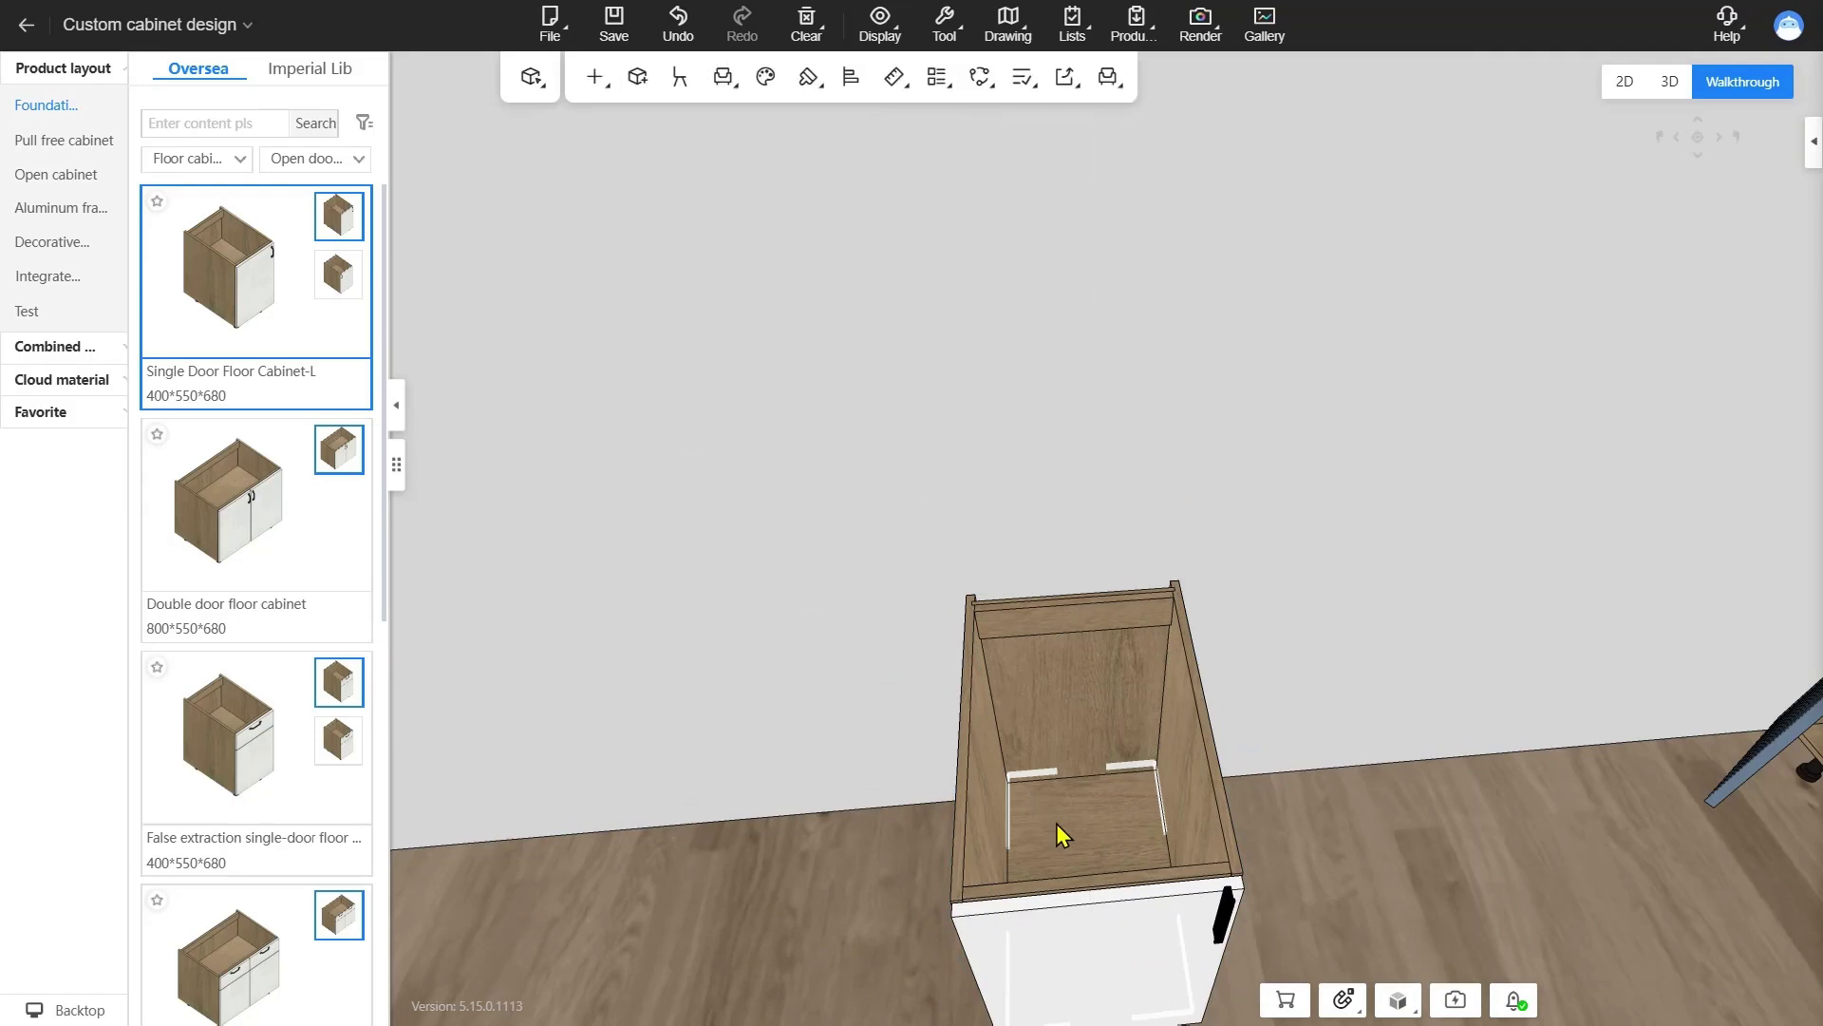
{"action": "scroll", "coordinate": [1250, 784], "scroll_direction": "down", "scroll_amount": 4}
{"action": "scroll", "coordinate": [1249, 783], "scroll_direction": "up", "scroll_amount": 3}
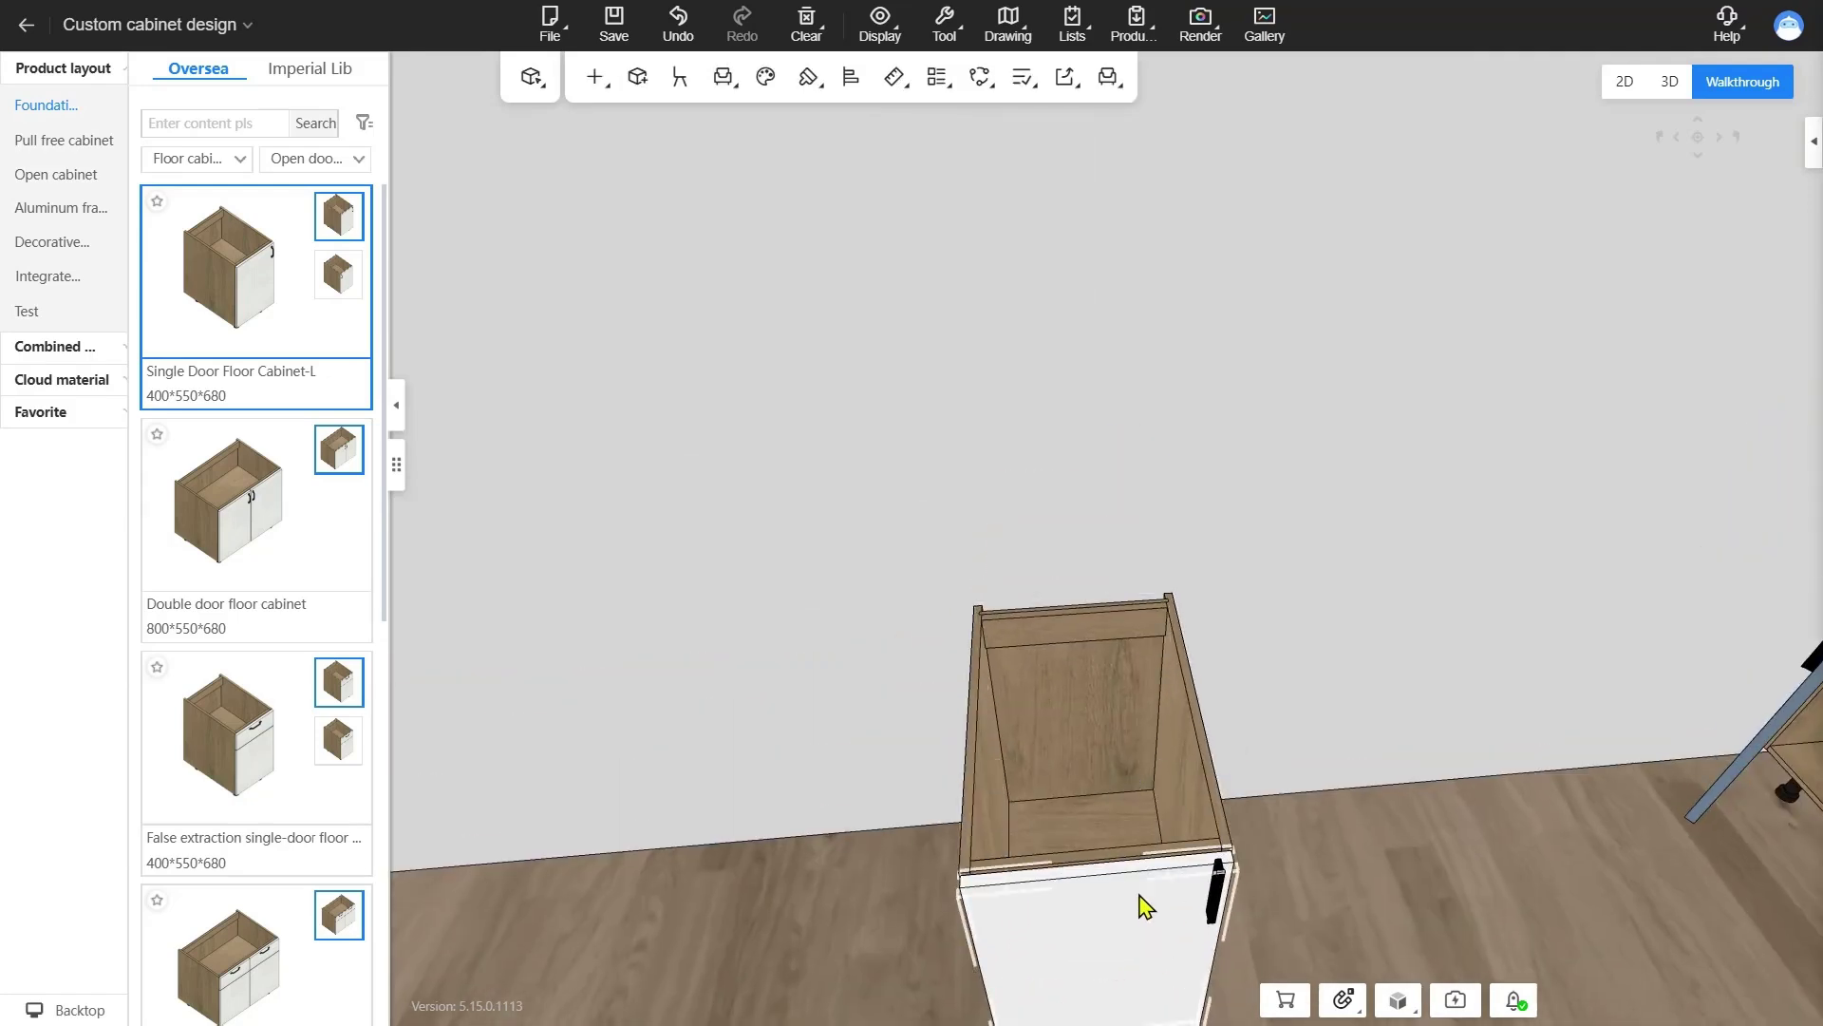
- Change the single door floor cabinet's door leaf type to Drawer front
{"action": "left_click", "coordinate": [1103, 722]}
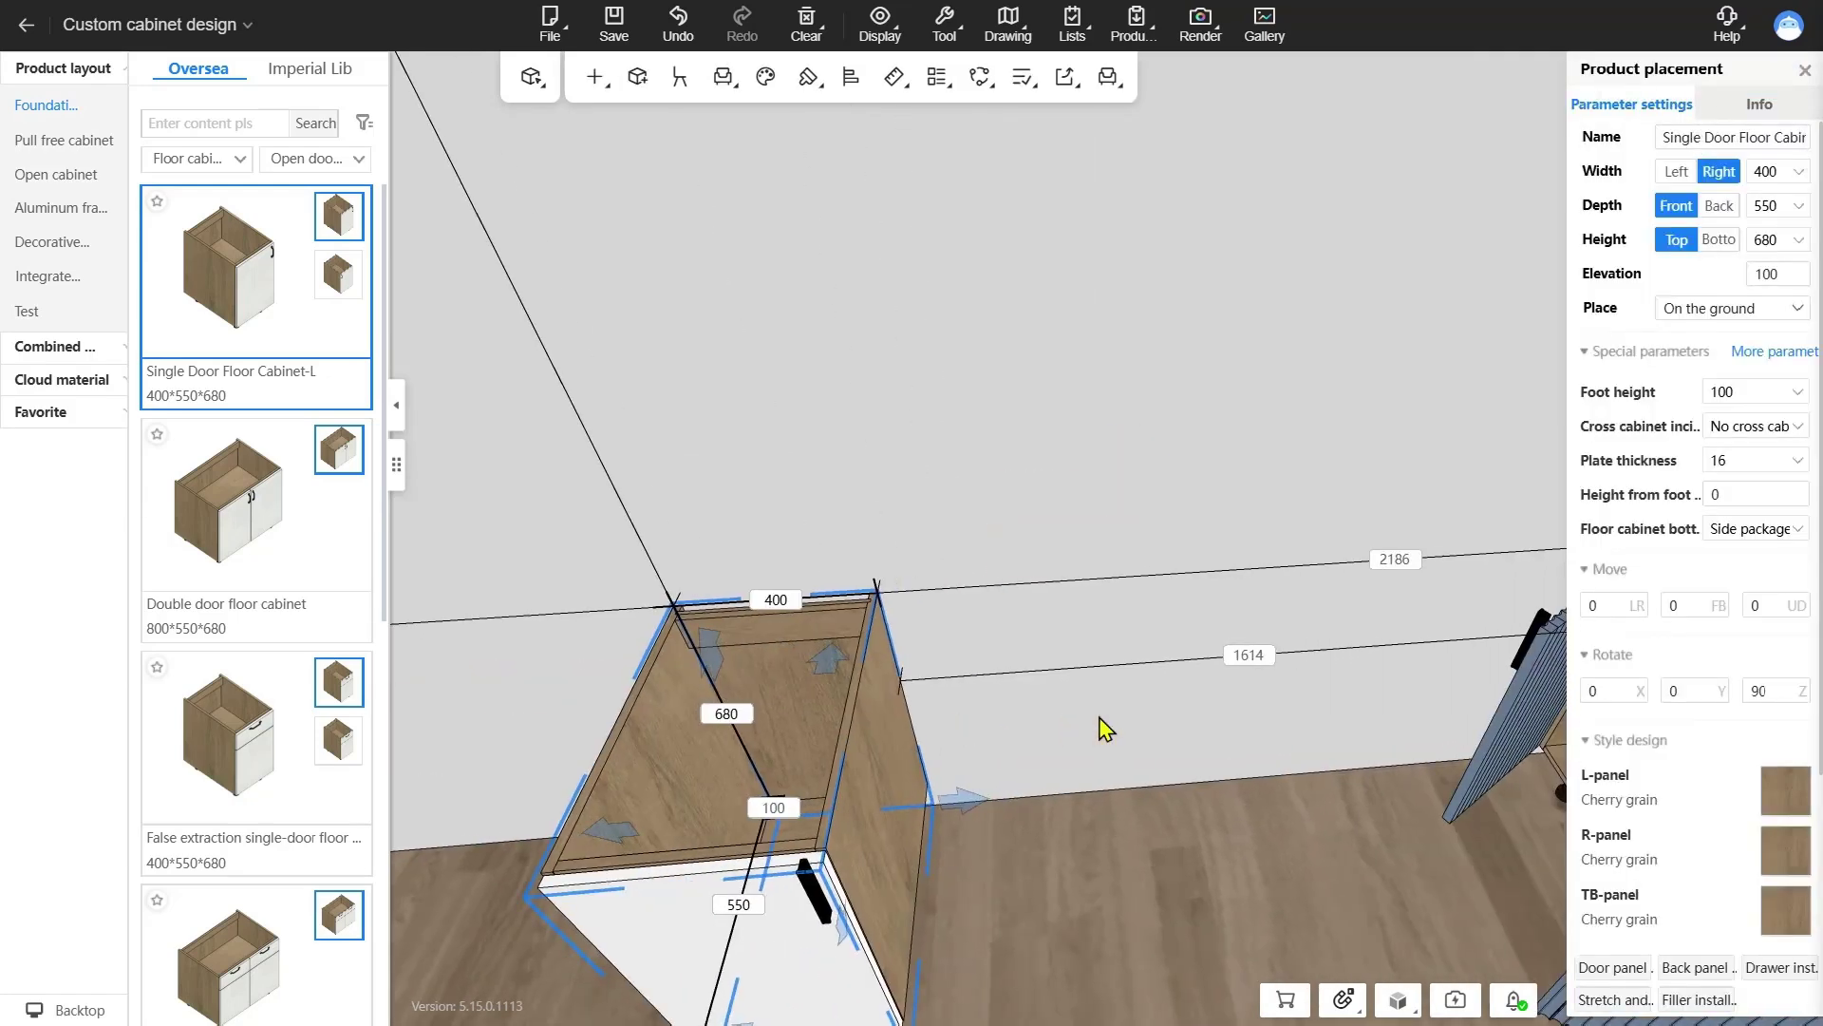
{"action": "right_click_drag", "start_coordinate": [1097, 698], "coordinate": [1065, 649]}
{"action": "scroll", "coordinate": [1065, 648], "scroll_direction": "down", "scroll_amount": 3}
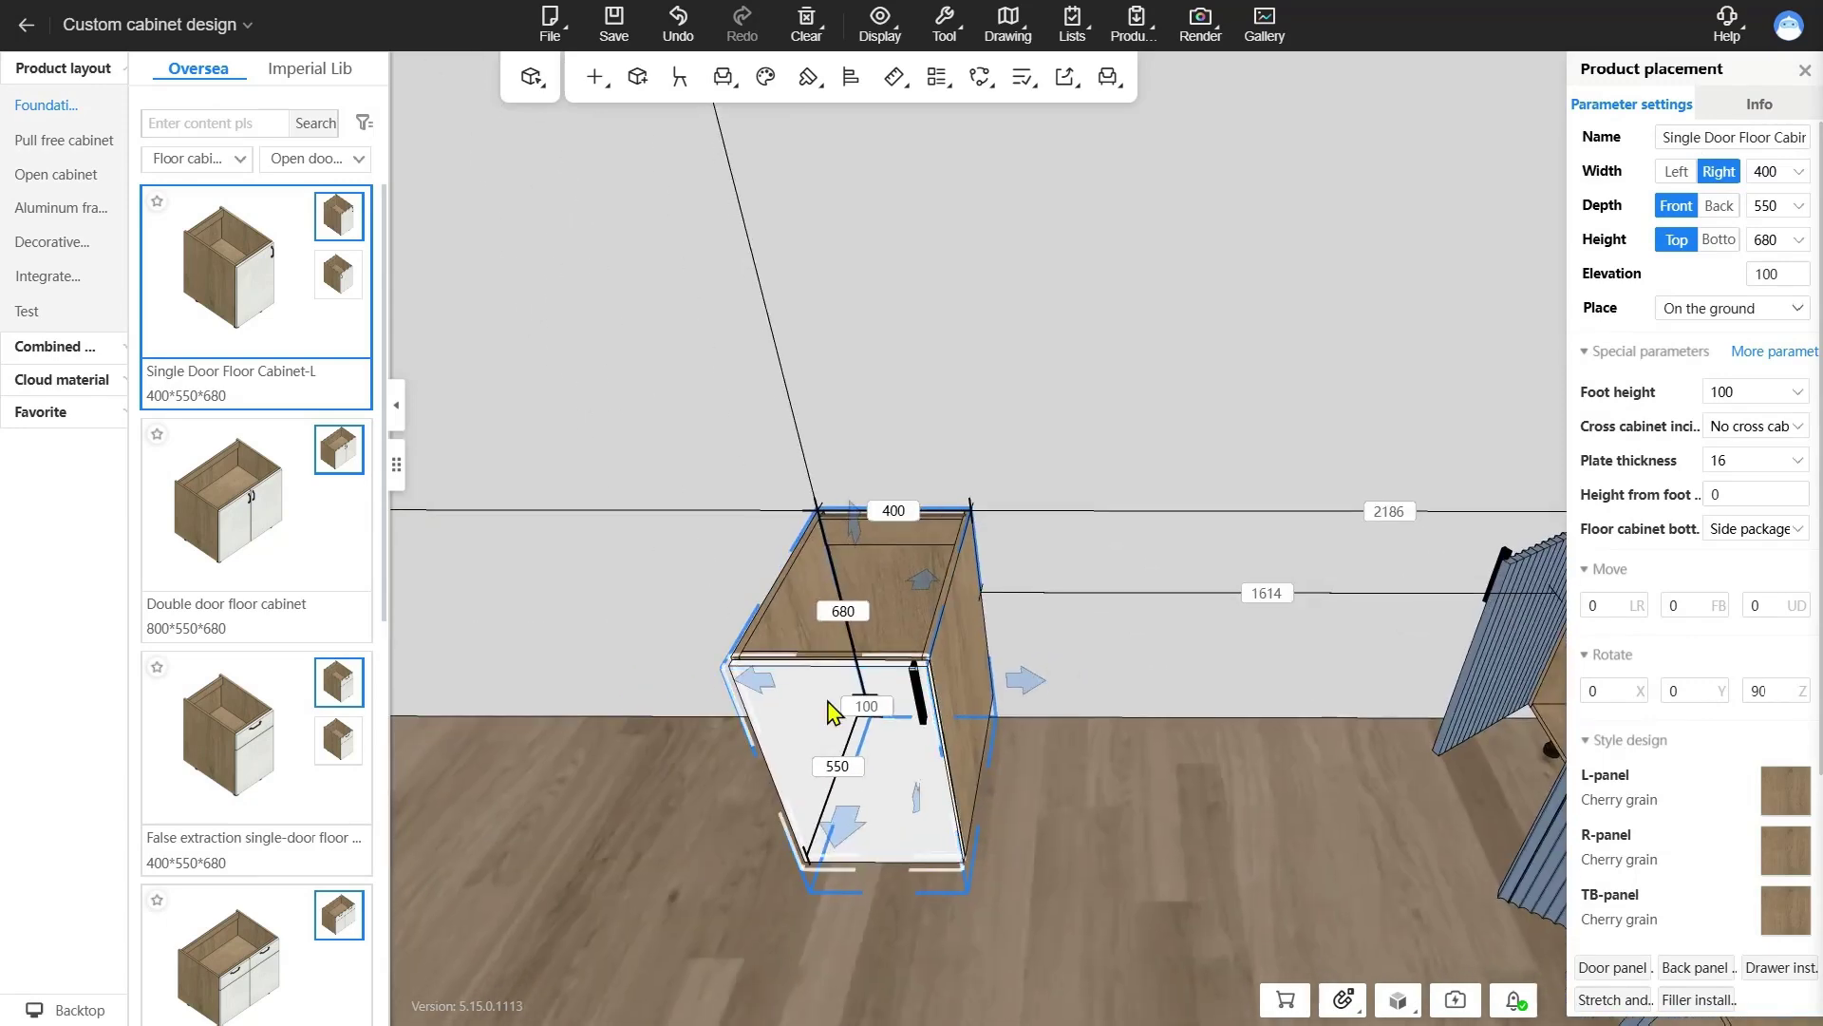
{"action": "double_click", "coordinate": [828, 711]}
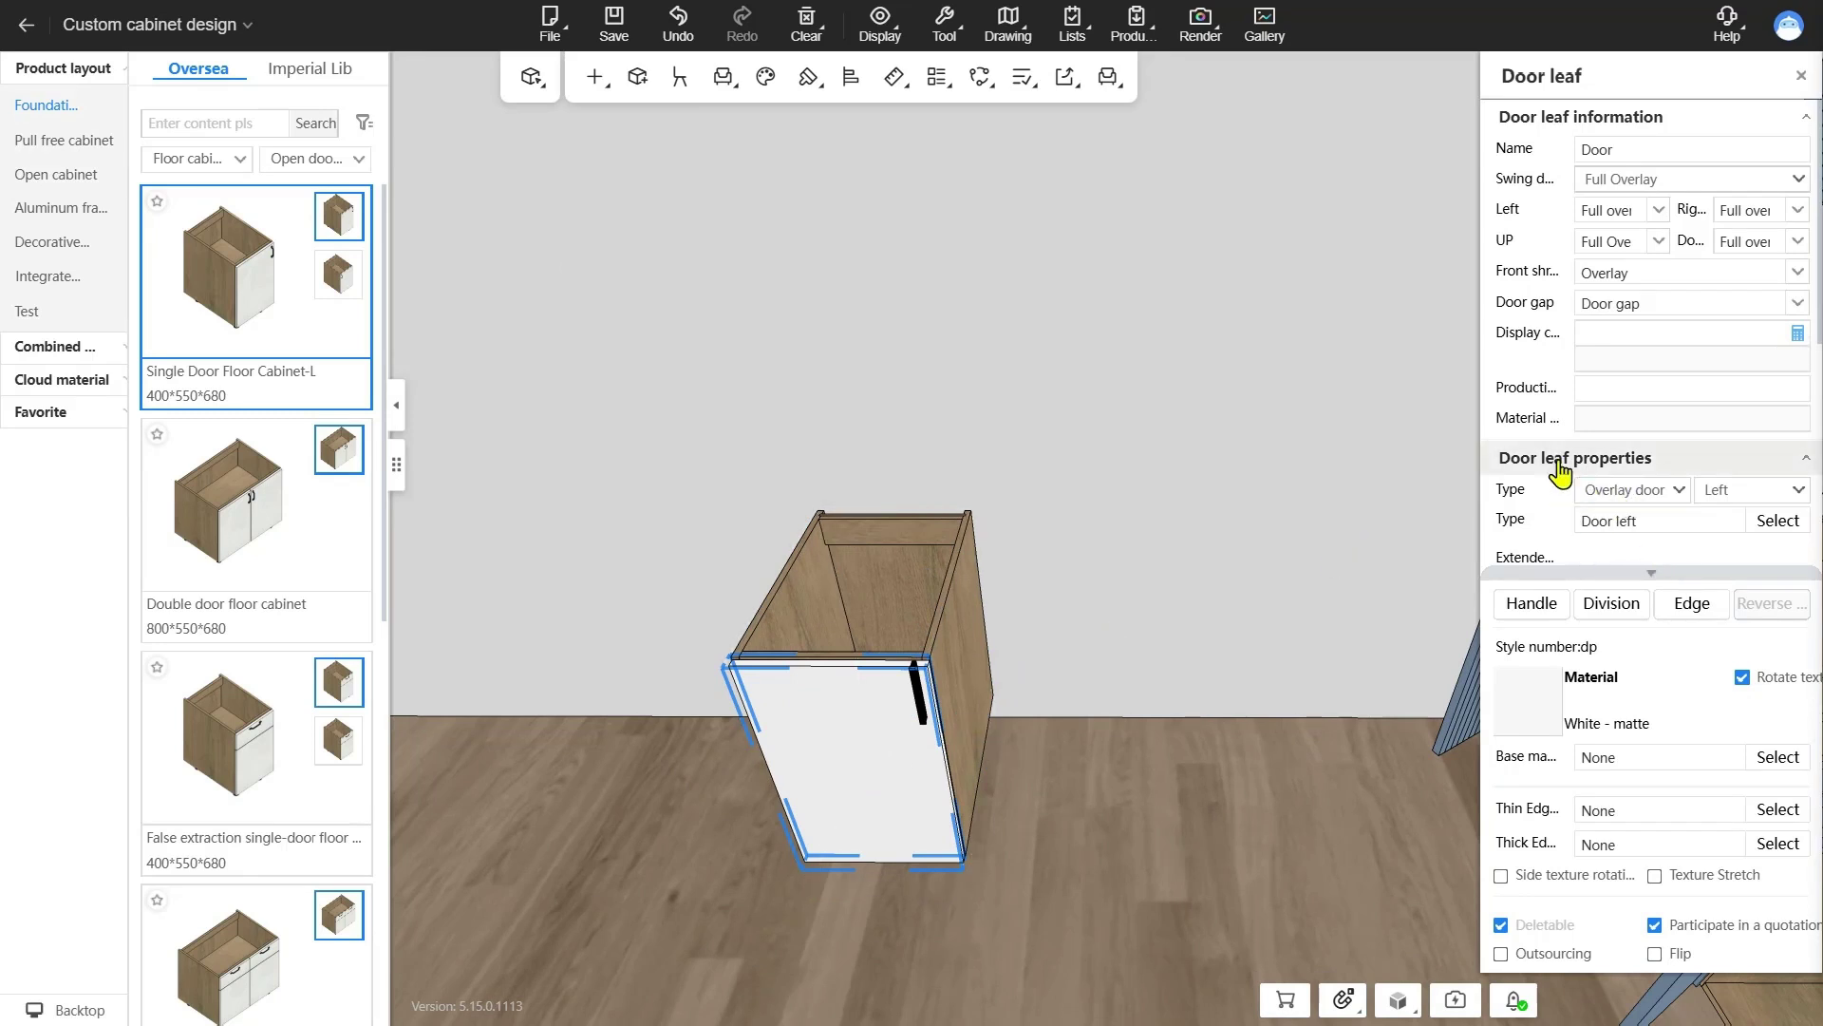
{"action": "left_click", "coordinate": [1648, 494]}
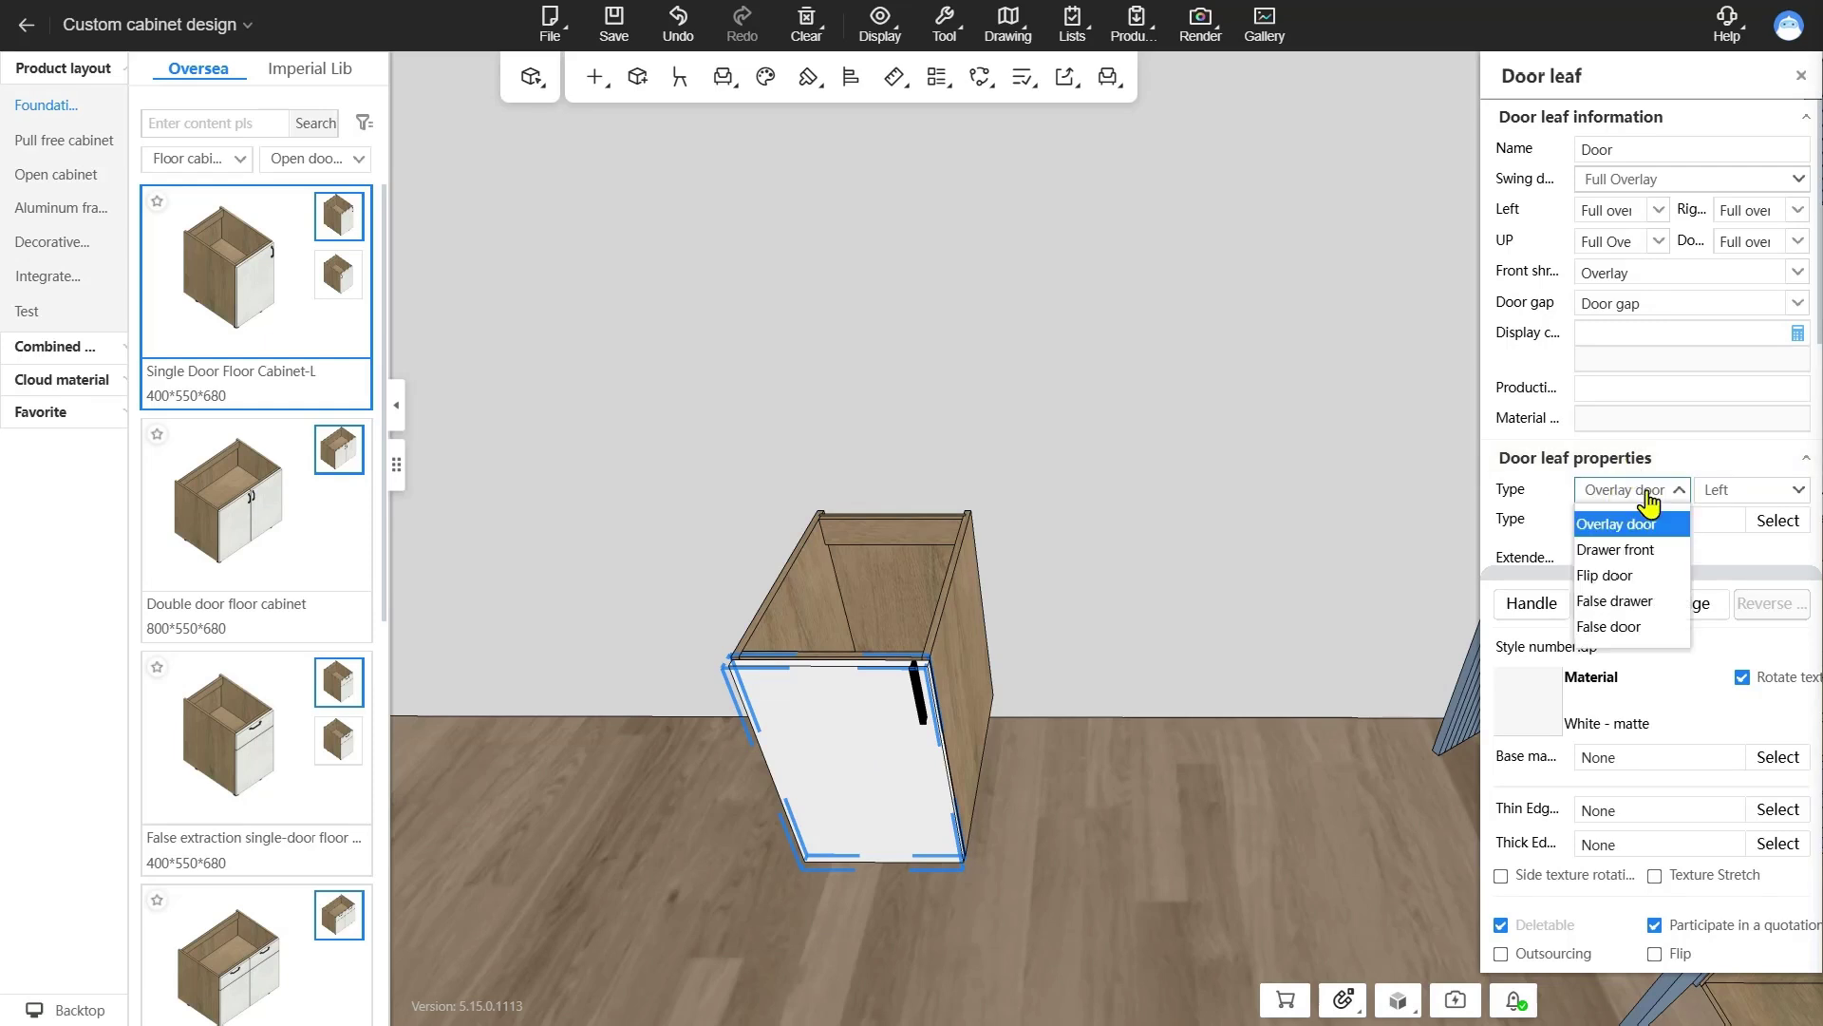
{"action": "left_click", "coordinate": [1646, 552]}
{"action": "left_click", "coordinate": [1069, 618]}
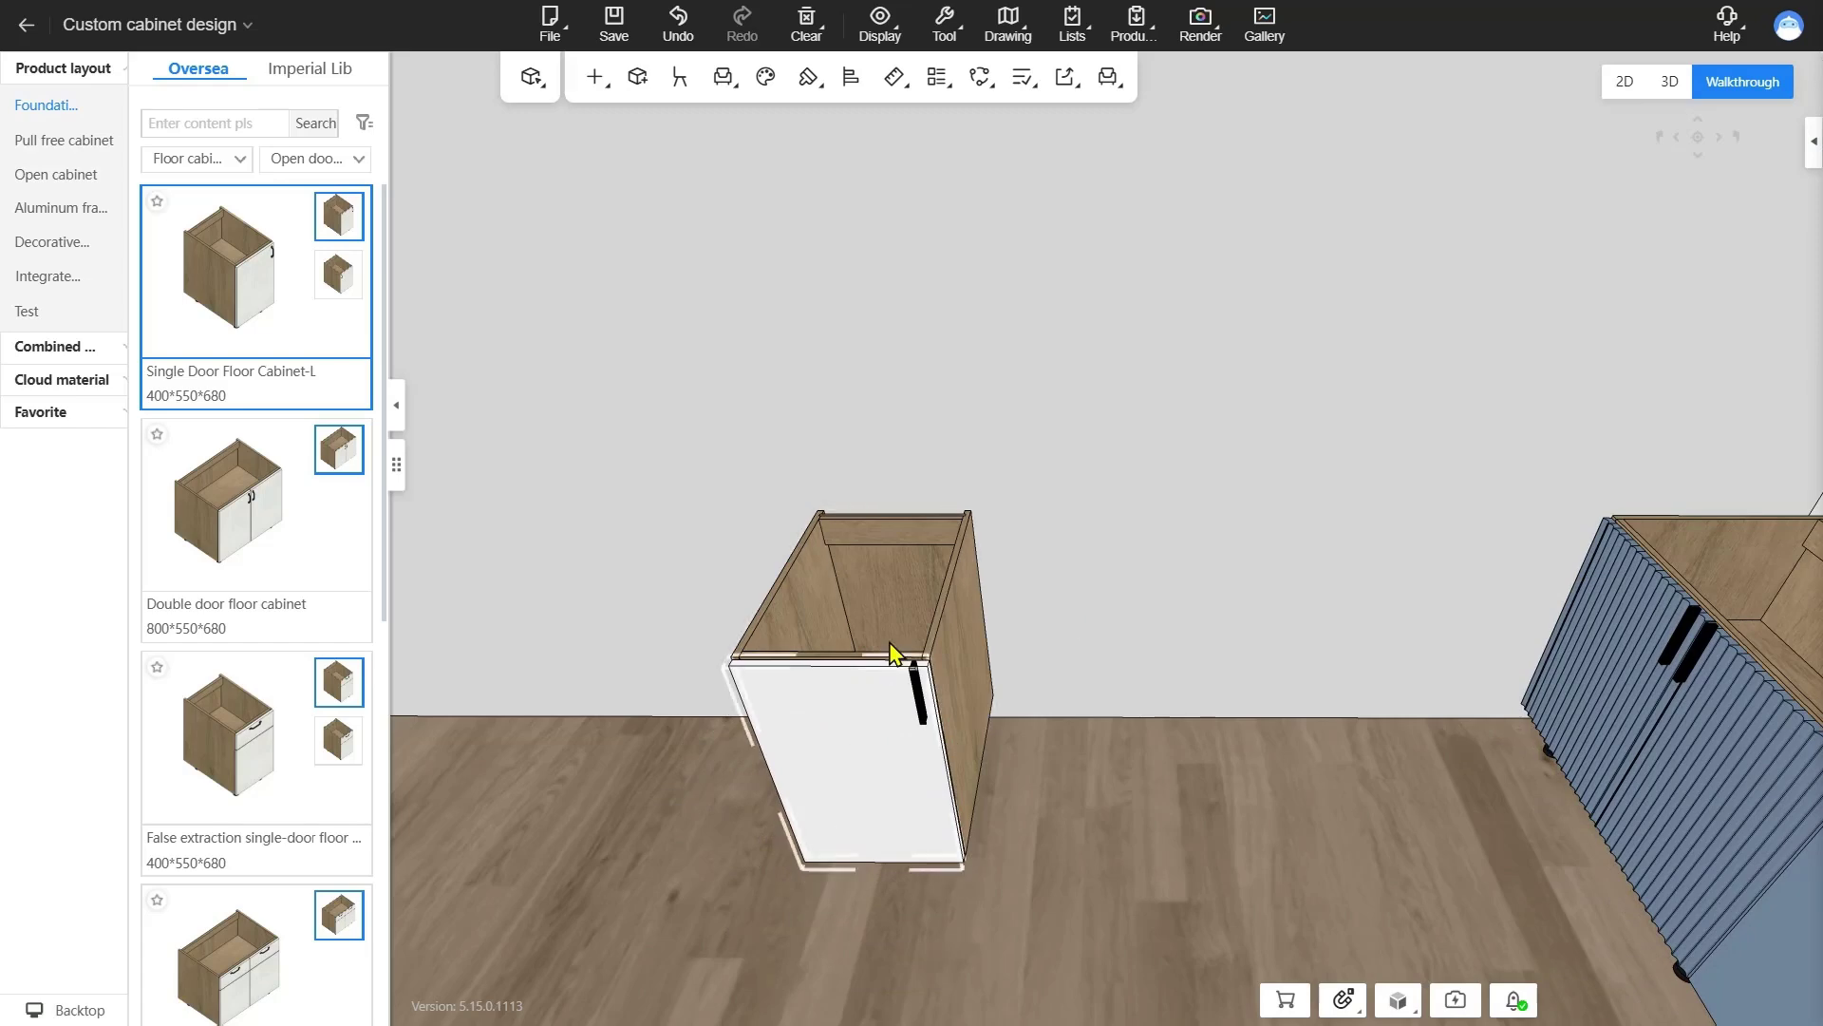
- Delete the handle from the front of the single door floor cabinet and close the handle installation settings
{"action": "right_click", "coordinate": [893, 582]}
{"action": "mouse_move", "coordinate": [979, 627]}
{"action": "mouse_move", "coordinate": [944, 593]}
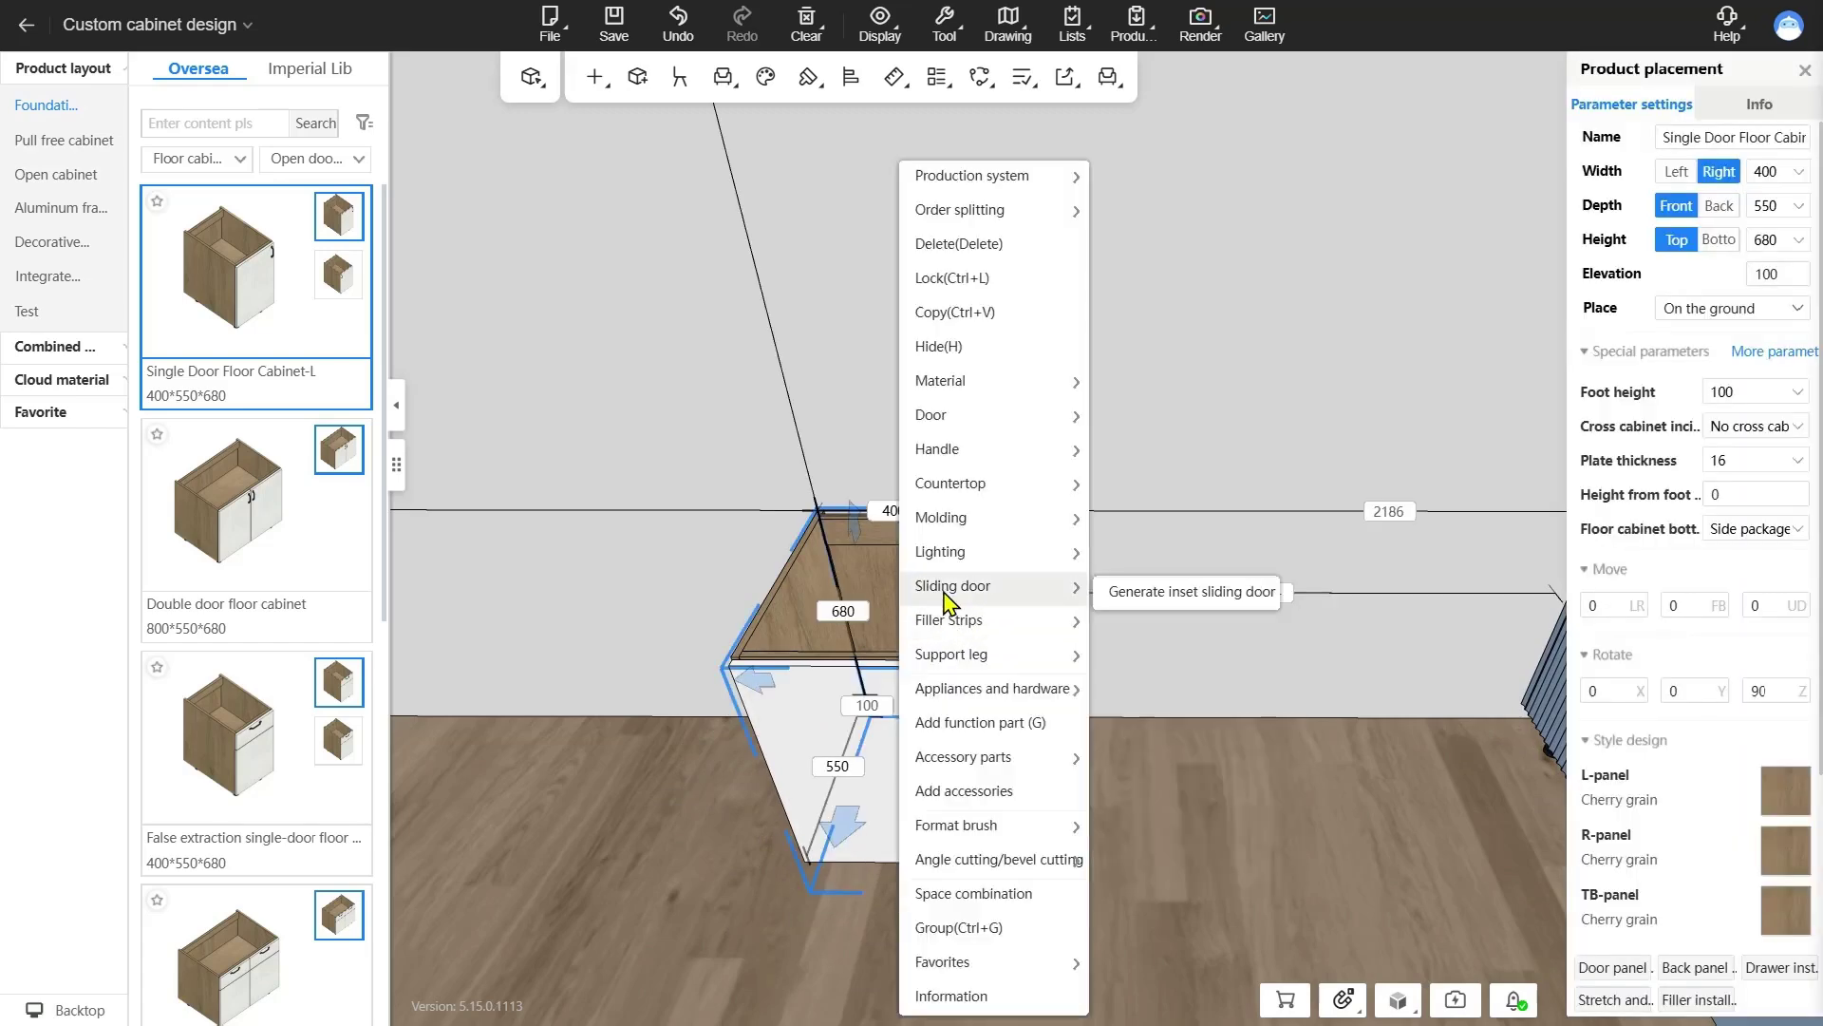
{"action": "mouse_move", "coordinate": [1017, 460]}
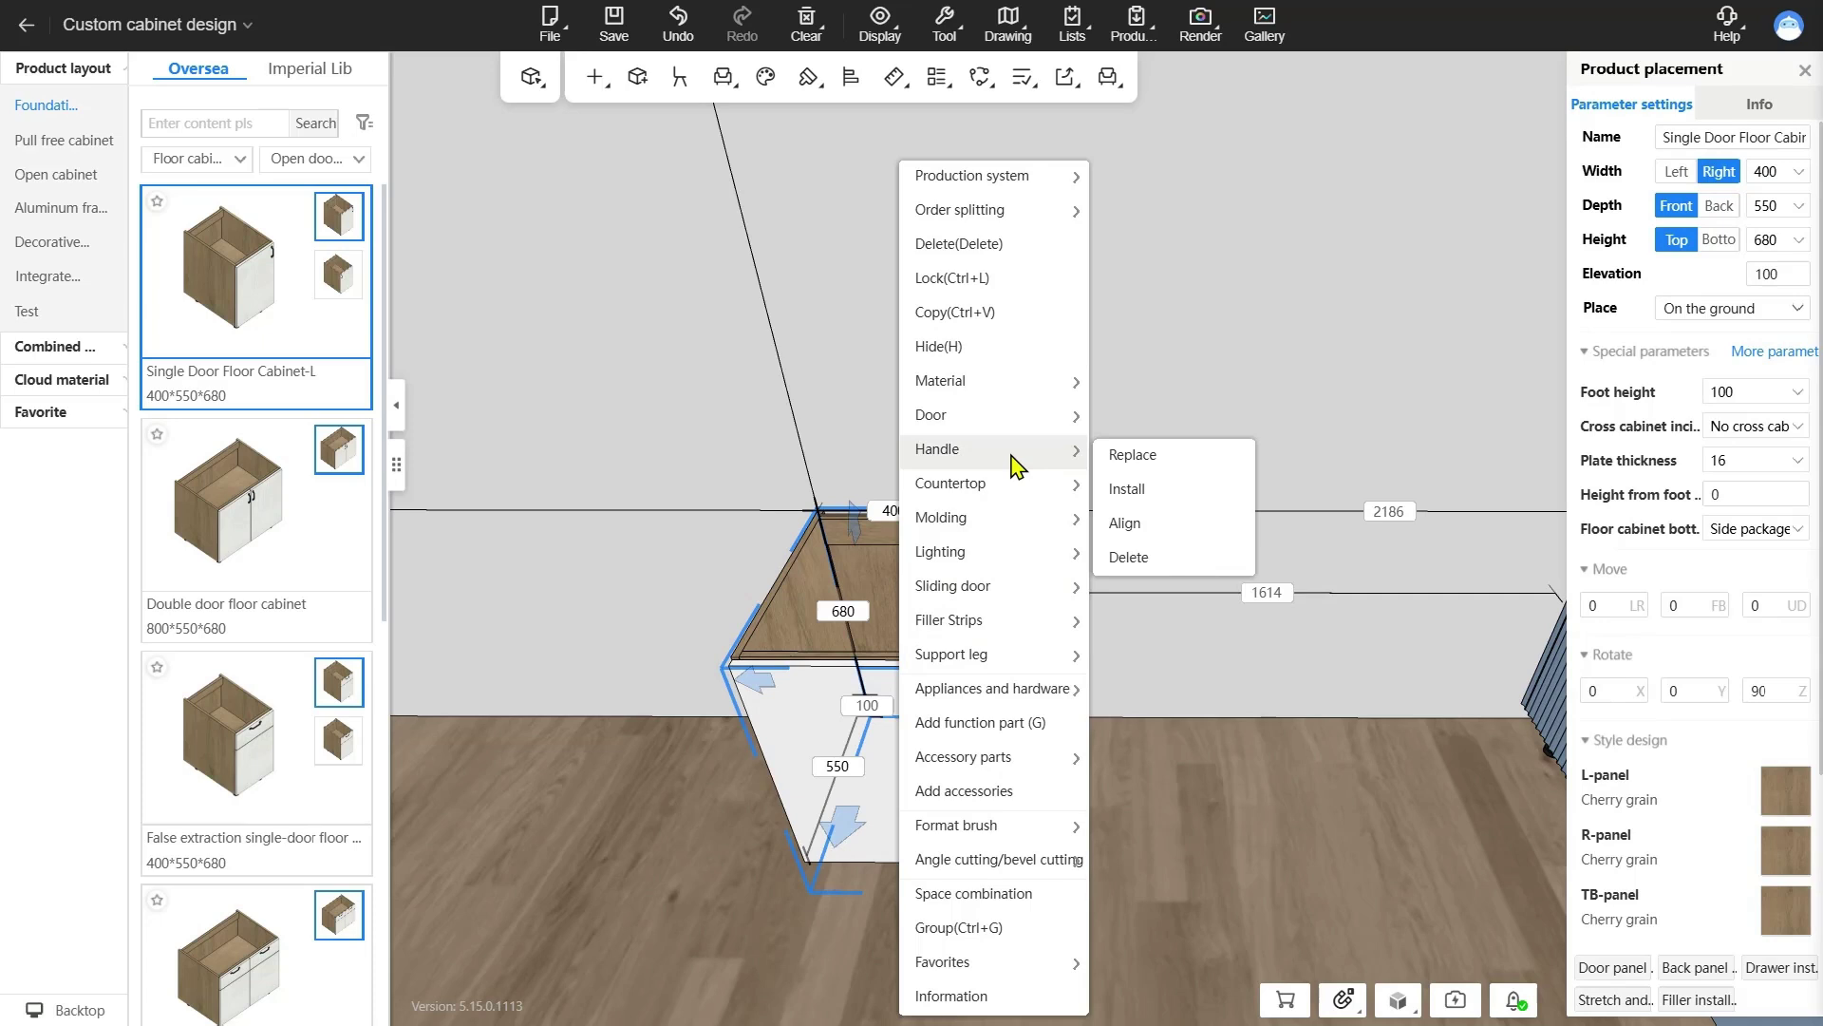
{"action": "left_click", "coordinate": [1175, 489]}
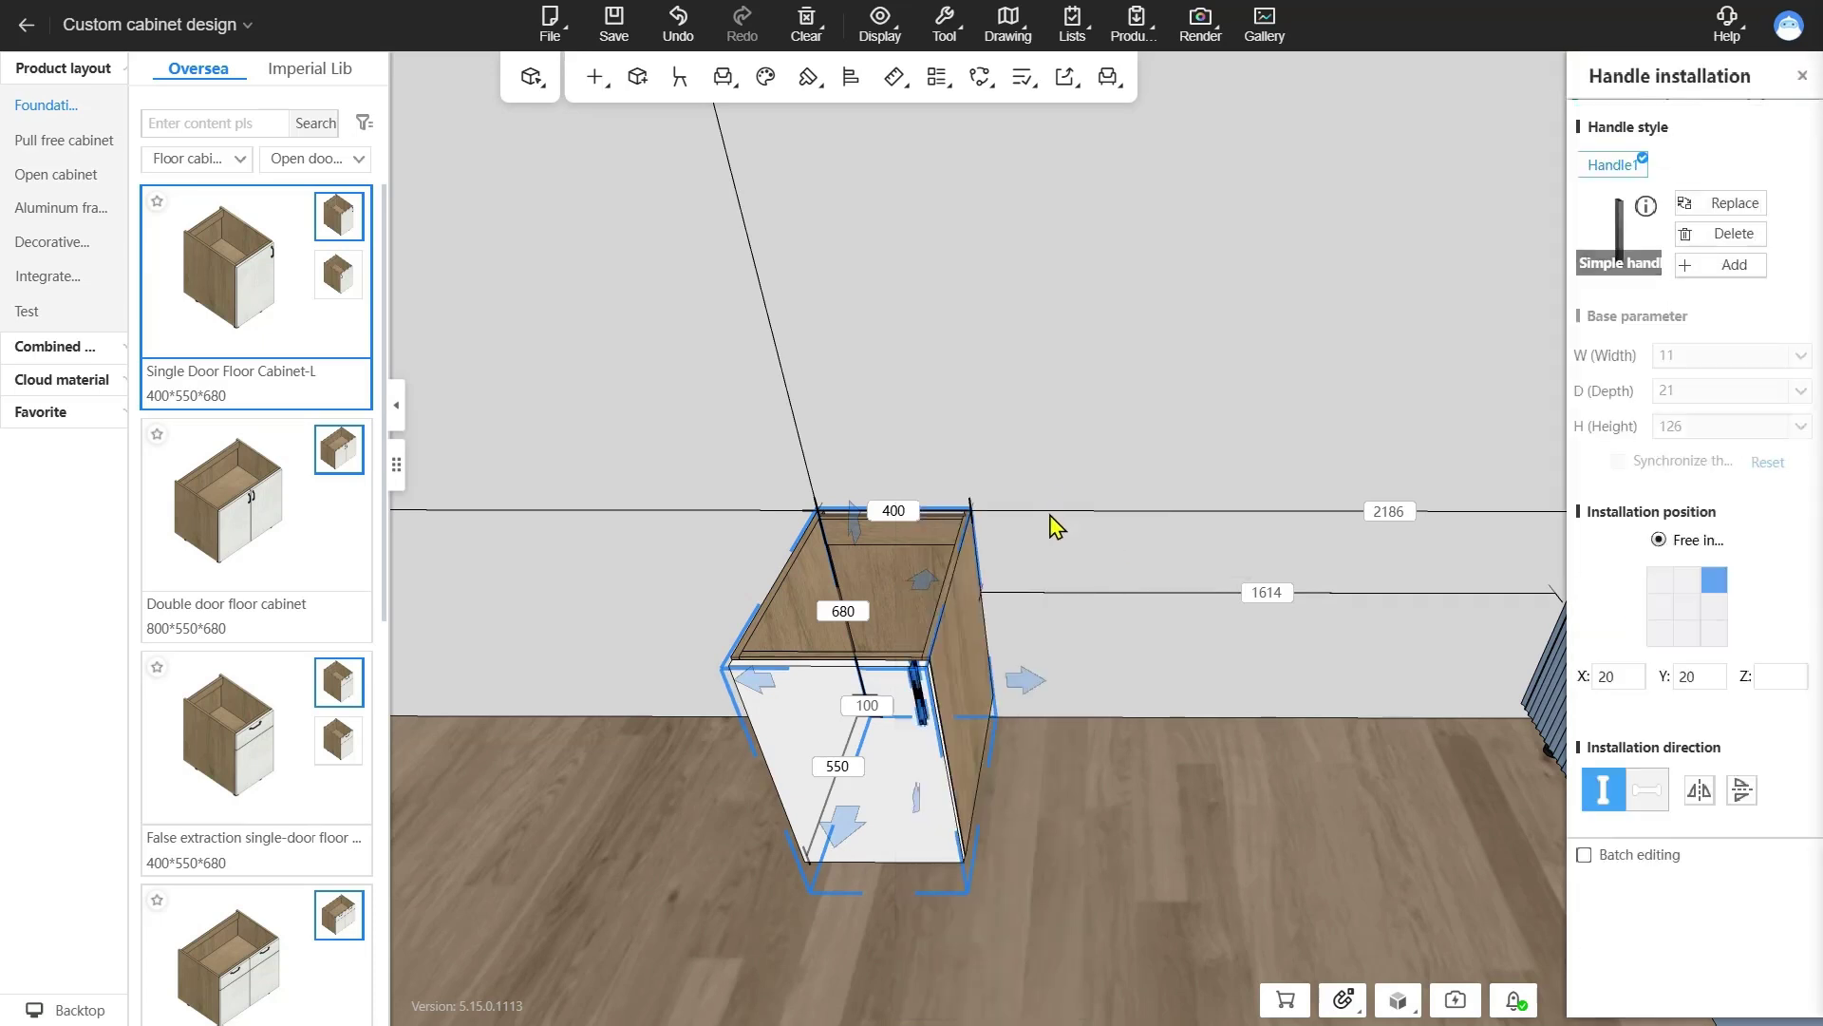
{"action": "left_click", "coordinate": [1738, 236]}
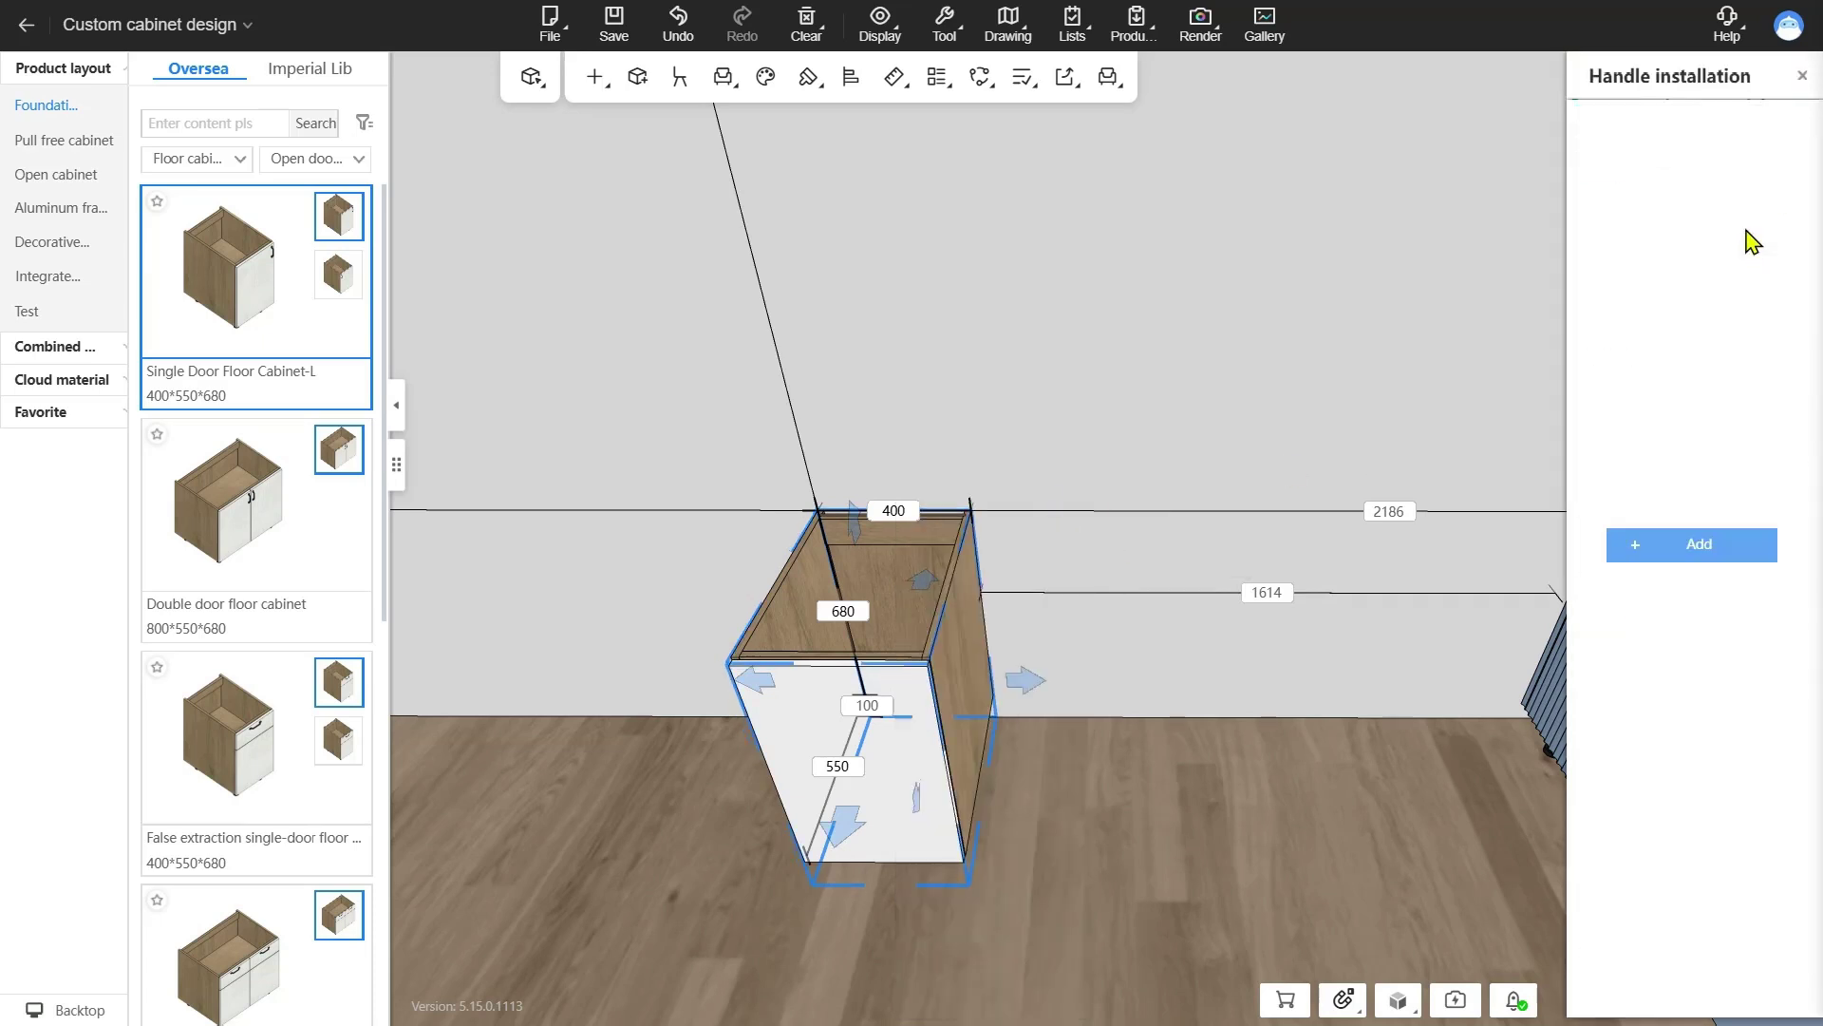
{"action": "left_click", "coordinate": [1801, 76]}
{"action": "left_click", "coordinate": [1091, 384]}
{"action": "key", "text": "a"}
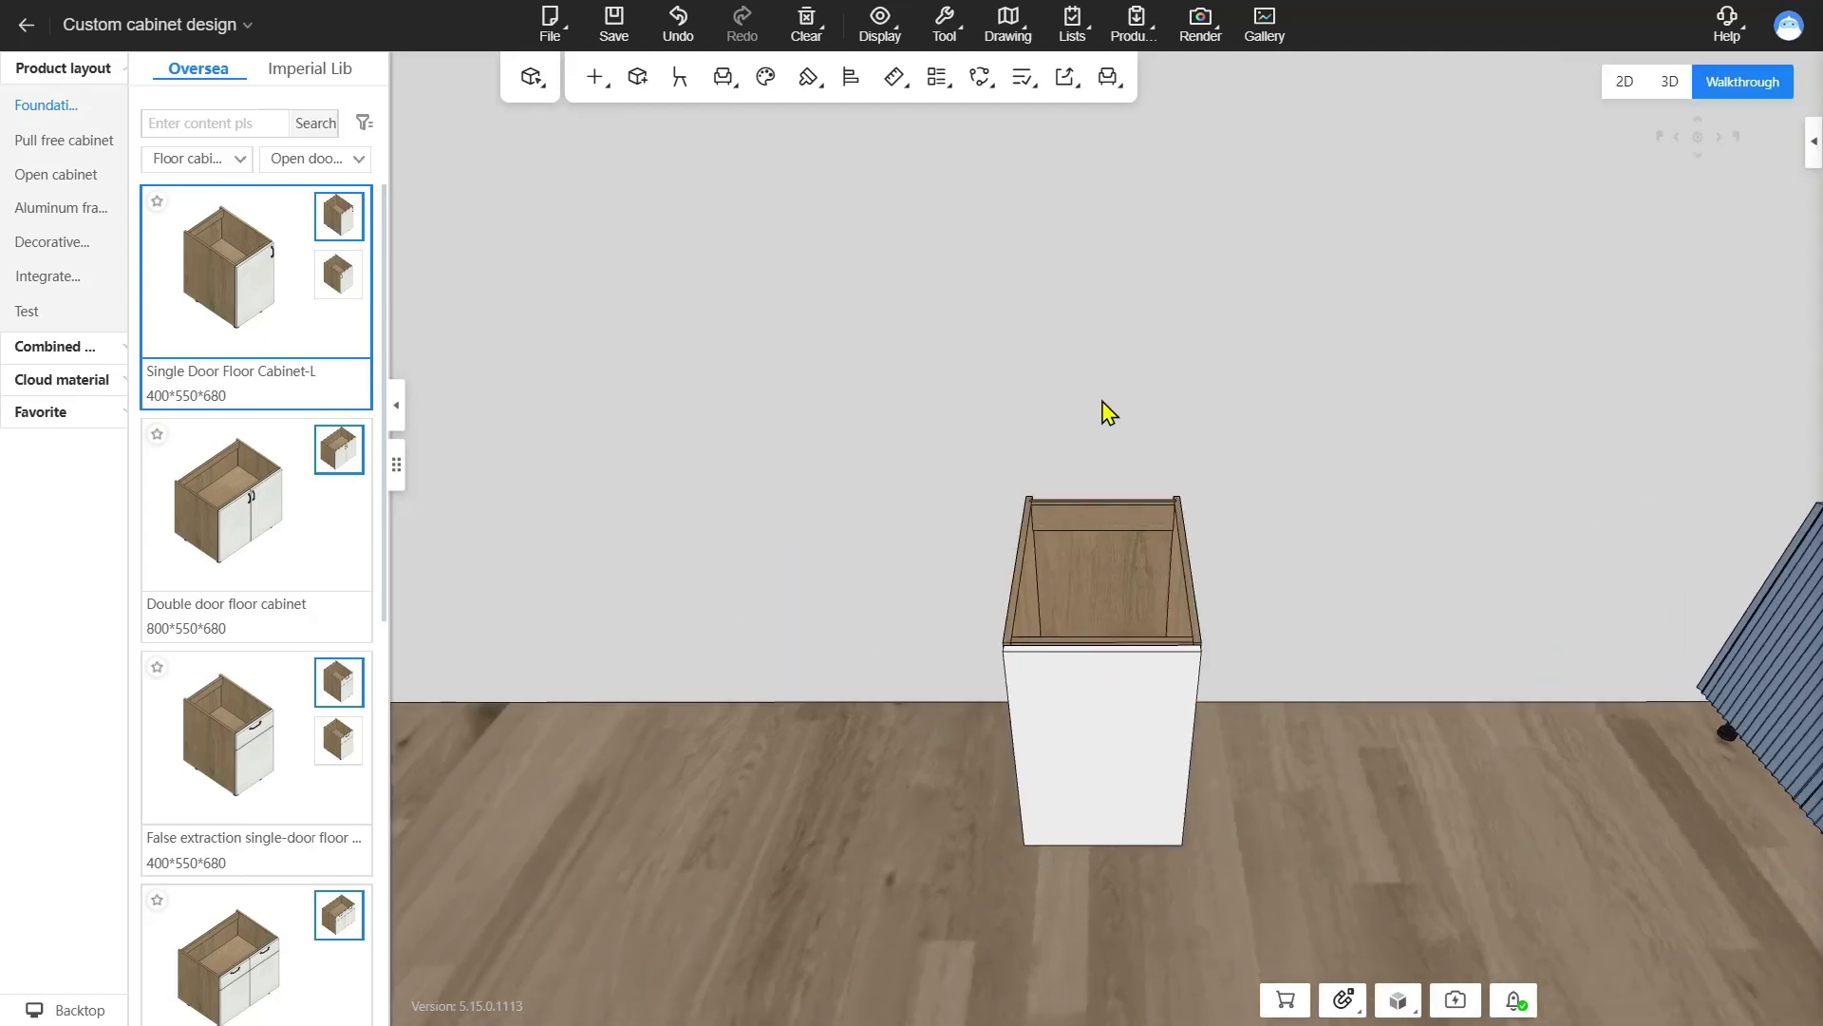
- Open the accessories library for the new single door floor cabinet and show the Seasoned pull basket category
{"action": "left_click", "coordinate": [1085, 515]}
{"action": "right_click", "coordinate": [1085, 514]}
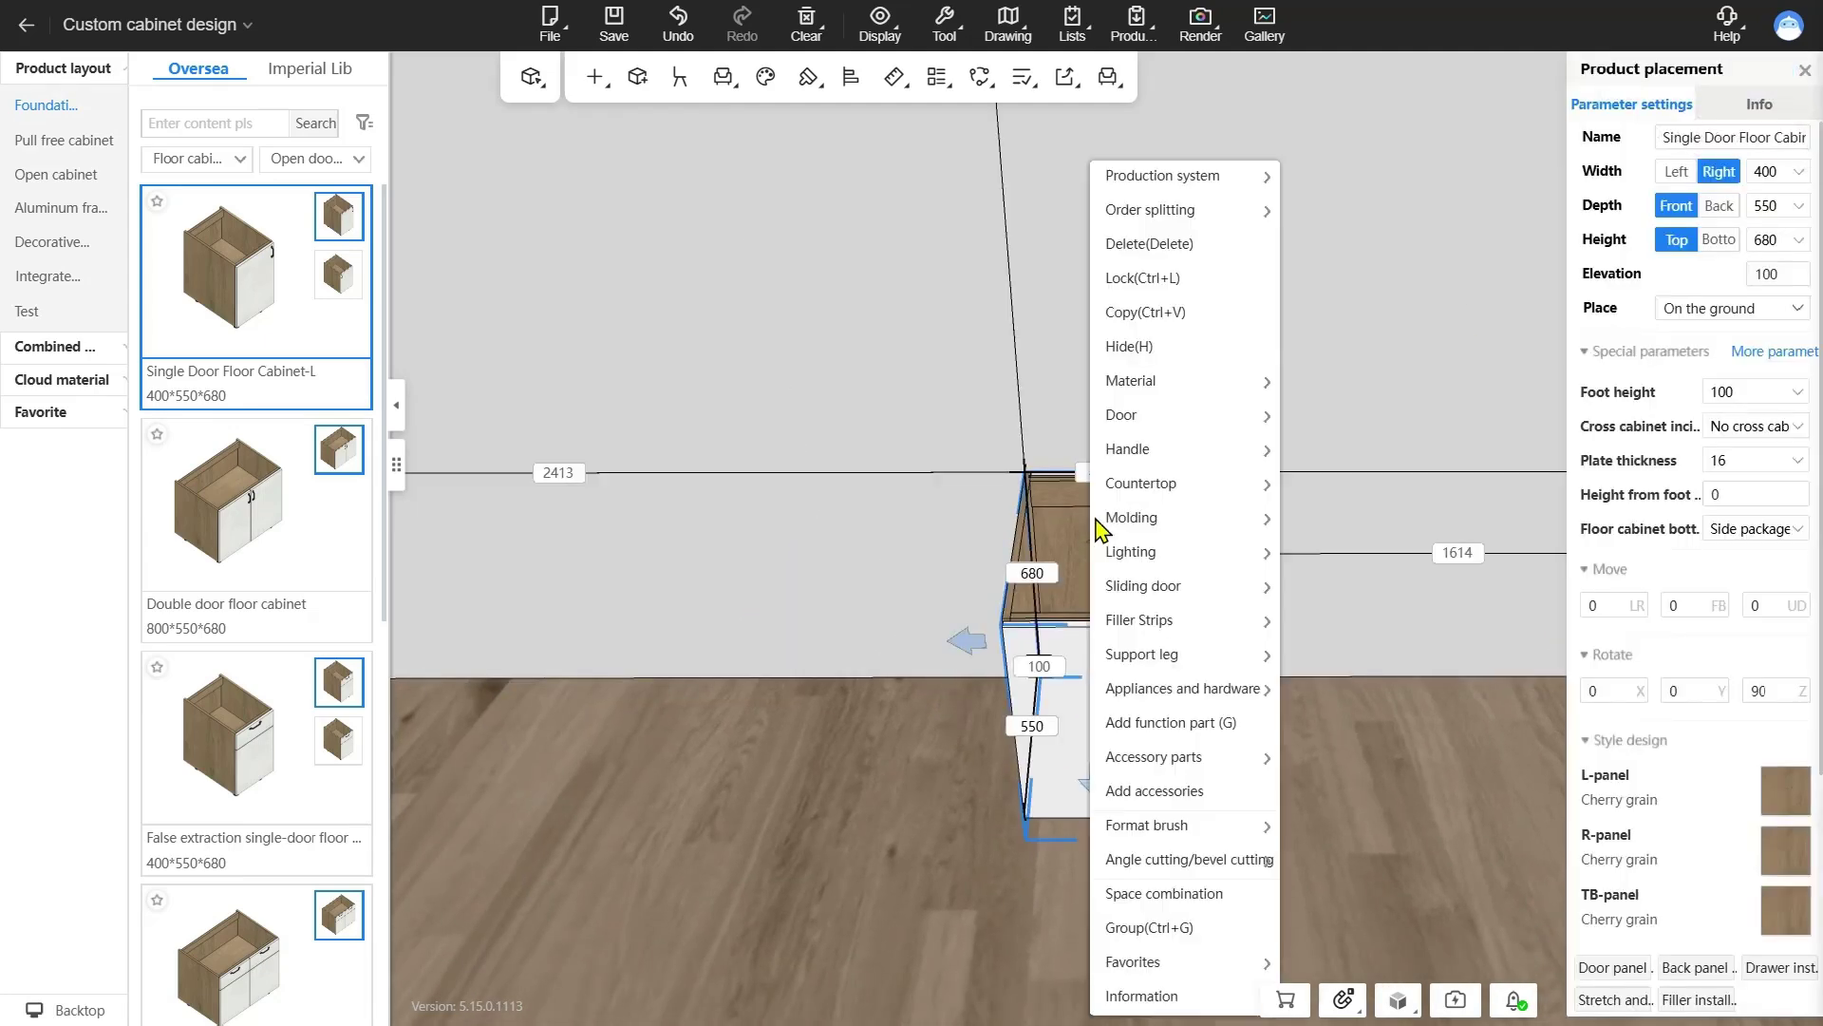
{"action": "mouse_move", "coordinate": [1214, 760]}
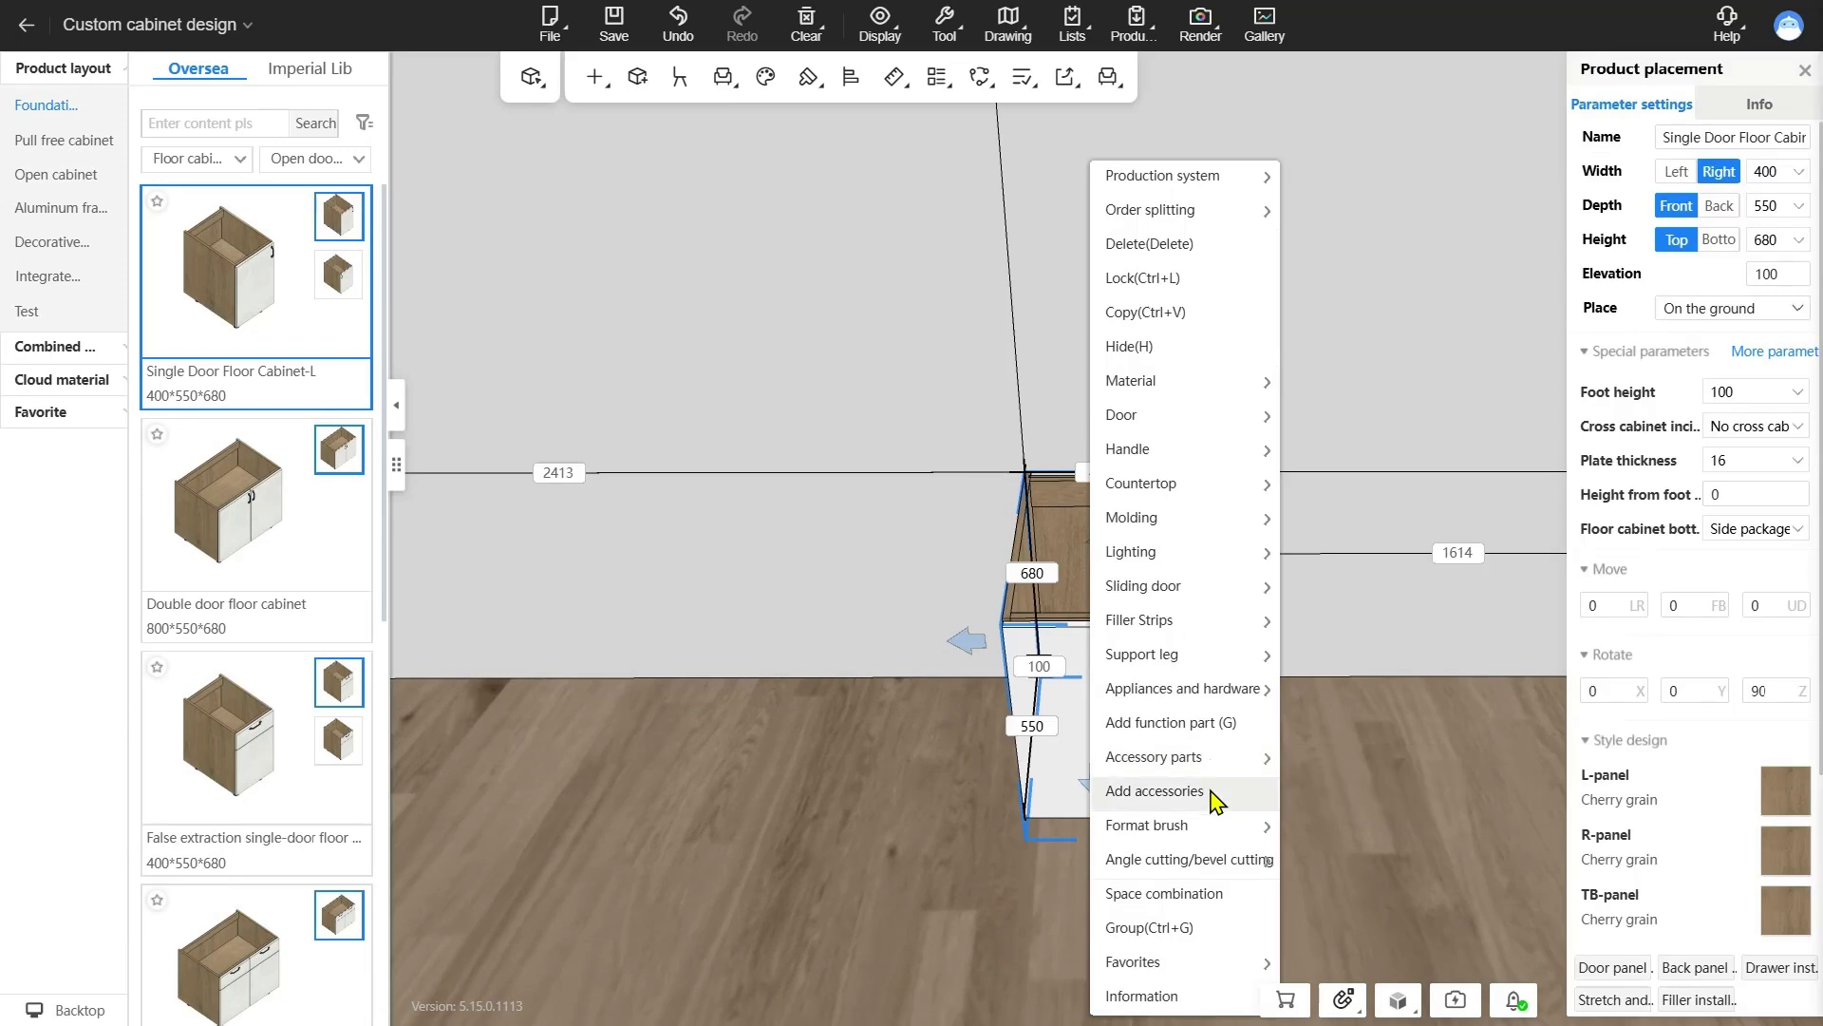
{"action": "left_click", "coordinate": [1213, 792]}
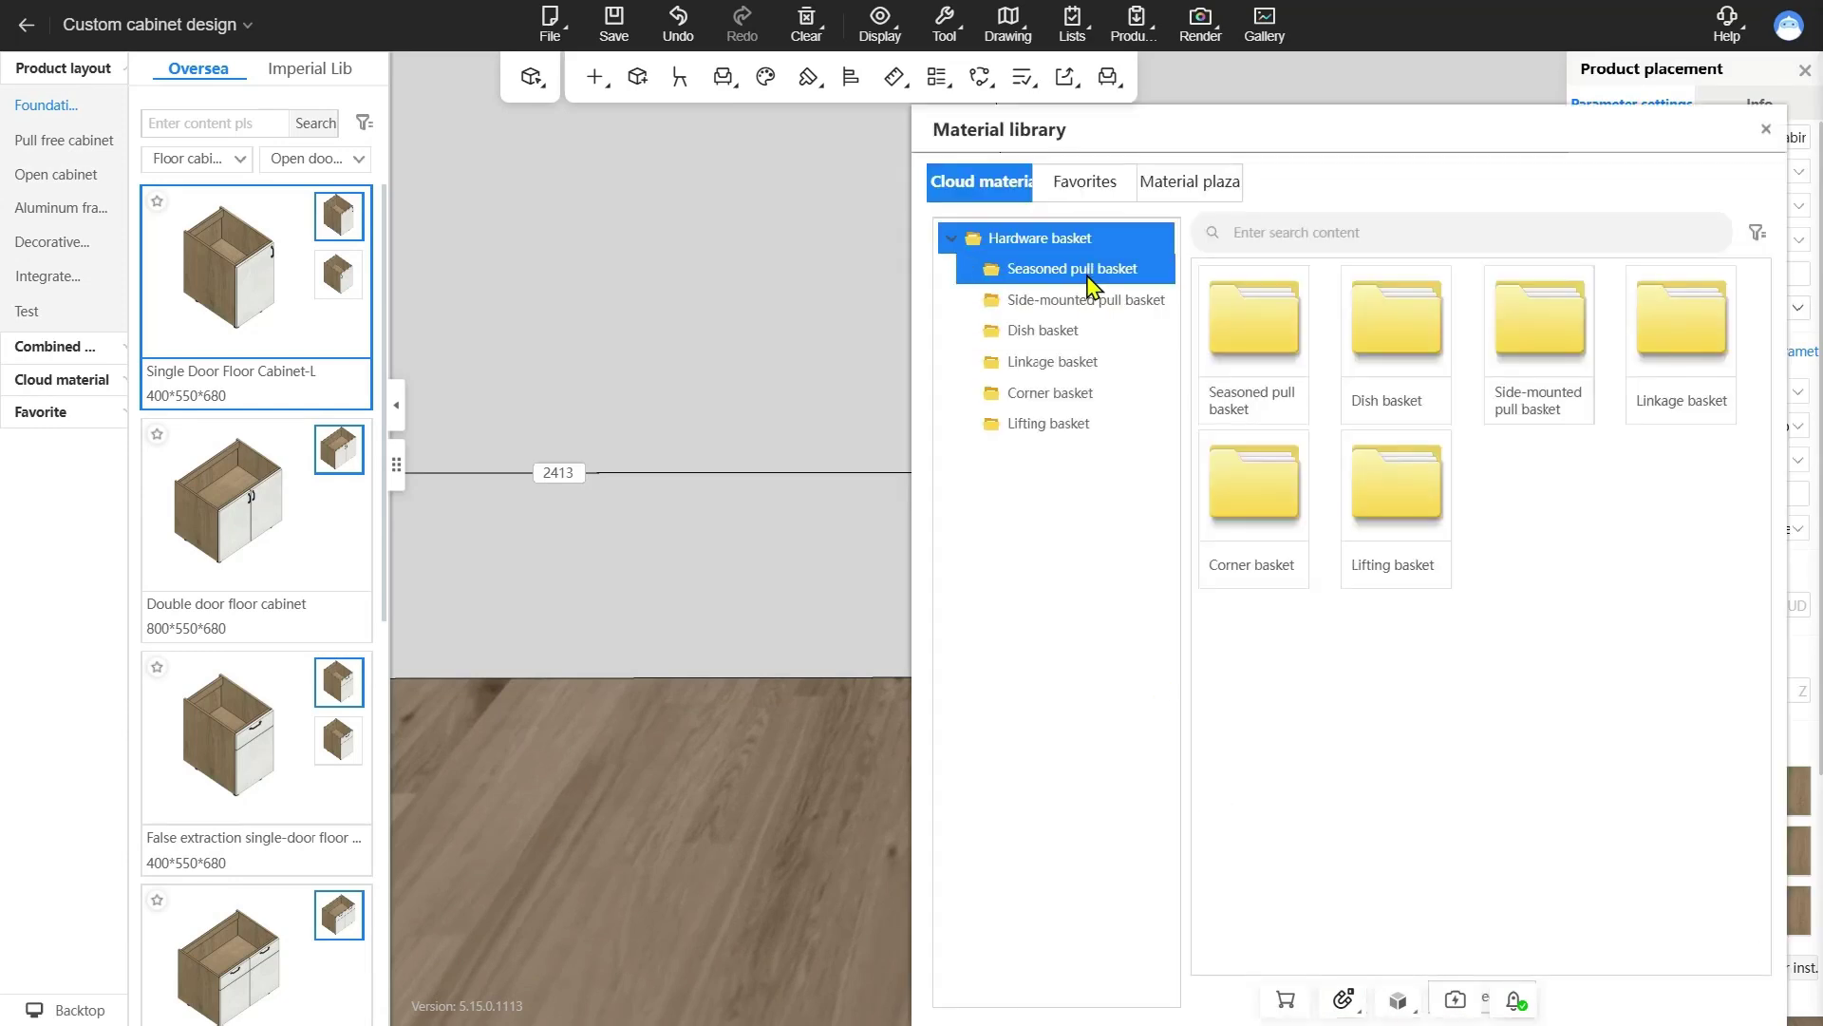
{"action": "left_click", "coordinate": [1092, 275]}
{"action": "left_click_drag", "start_coordinate": [1408, 138], "coordinate": [670, 137]}
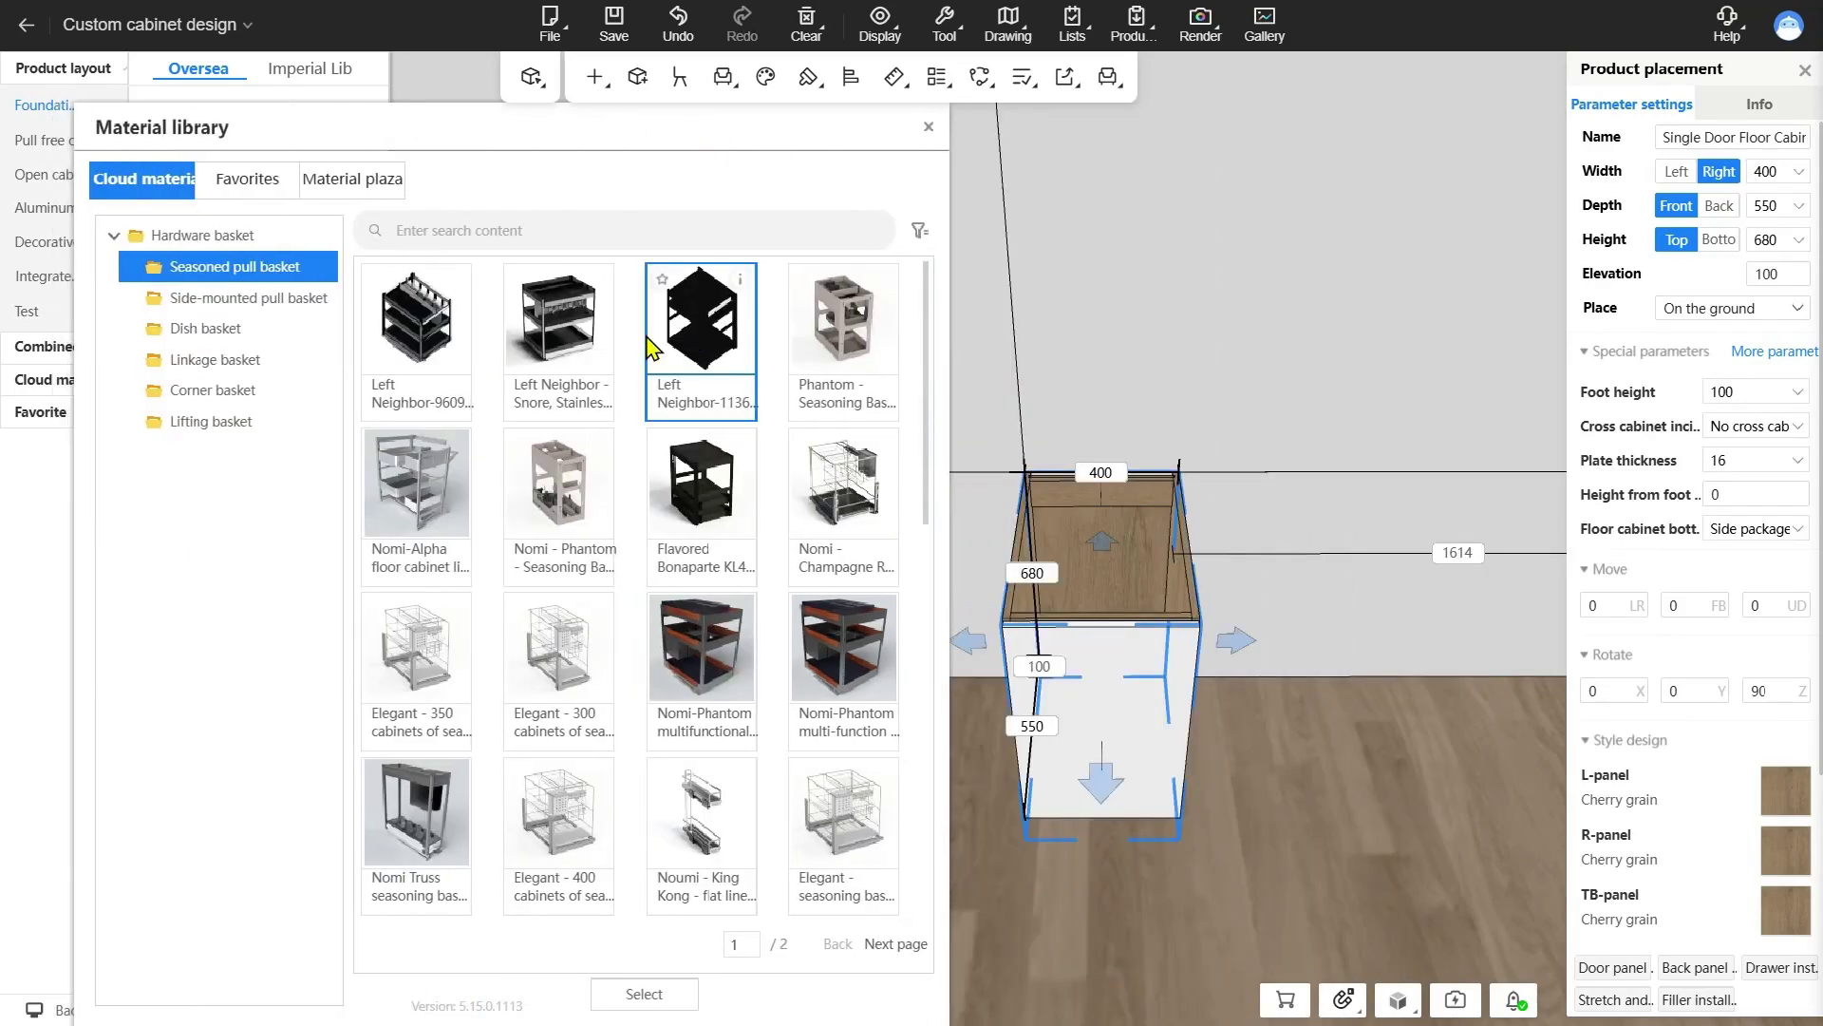
- Try to fit the Phantom - Seasoning Basket 350 - Taro Grey inside the single door floor cabinet
{"action": "mouse_move", "coordinate": [453, 294]}
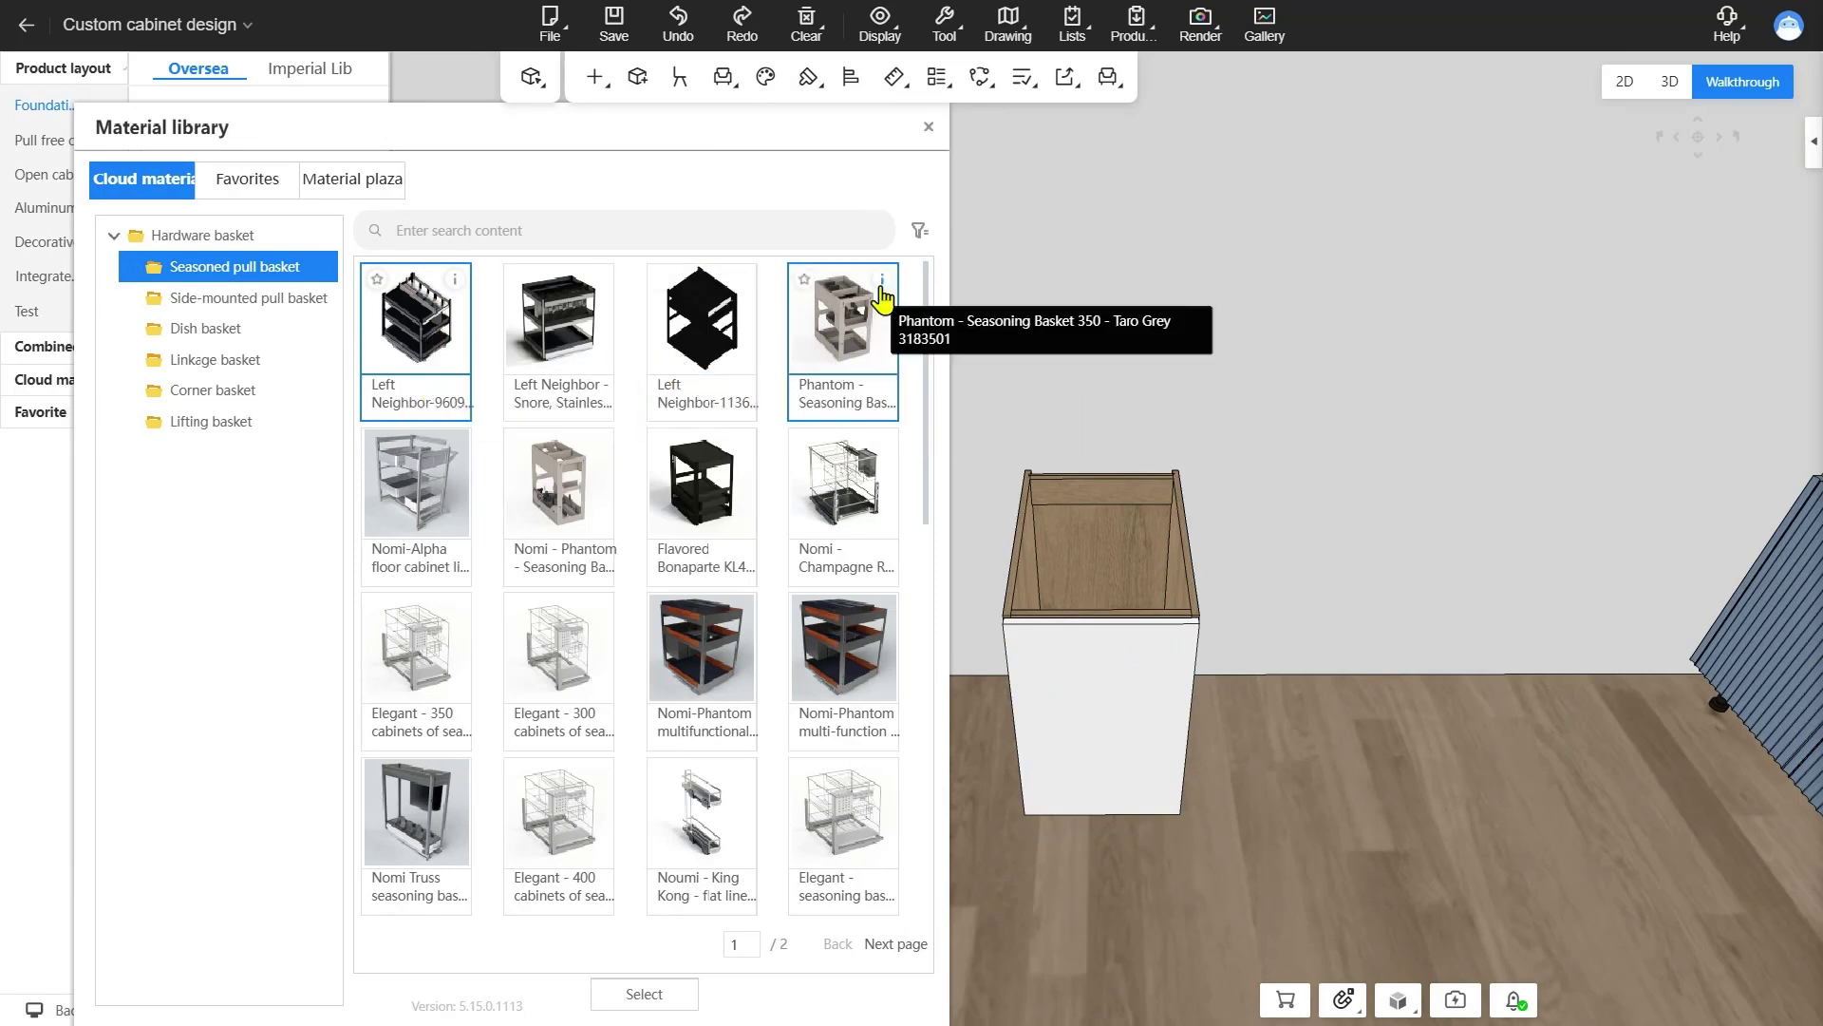
{"action": "mouse_move", "coordinate": [882, 287]}
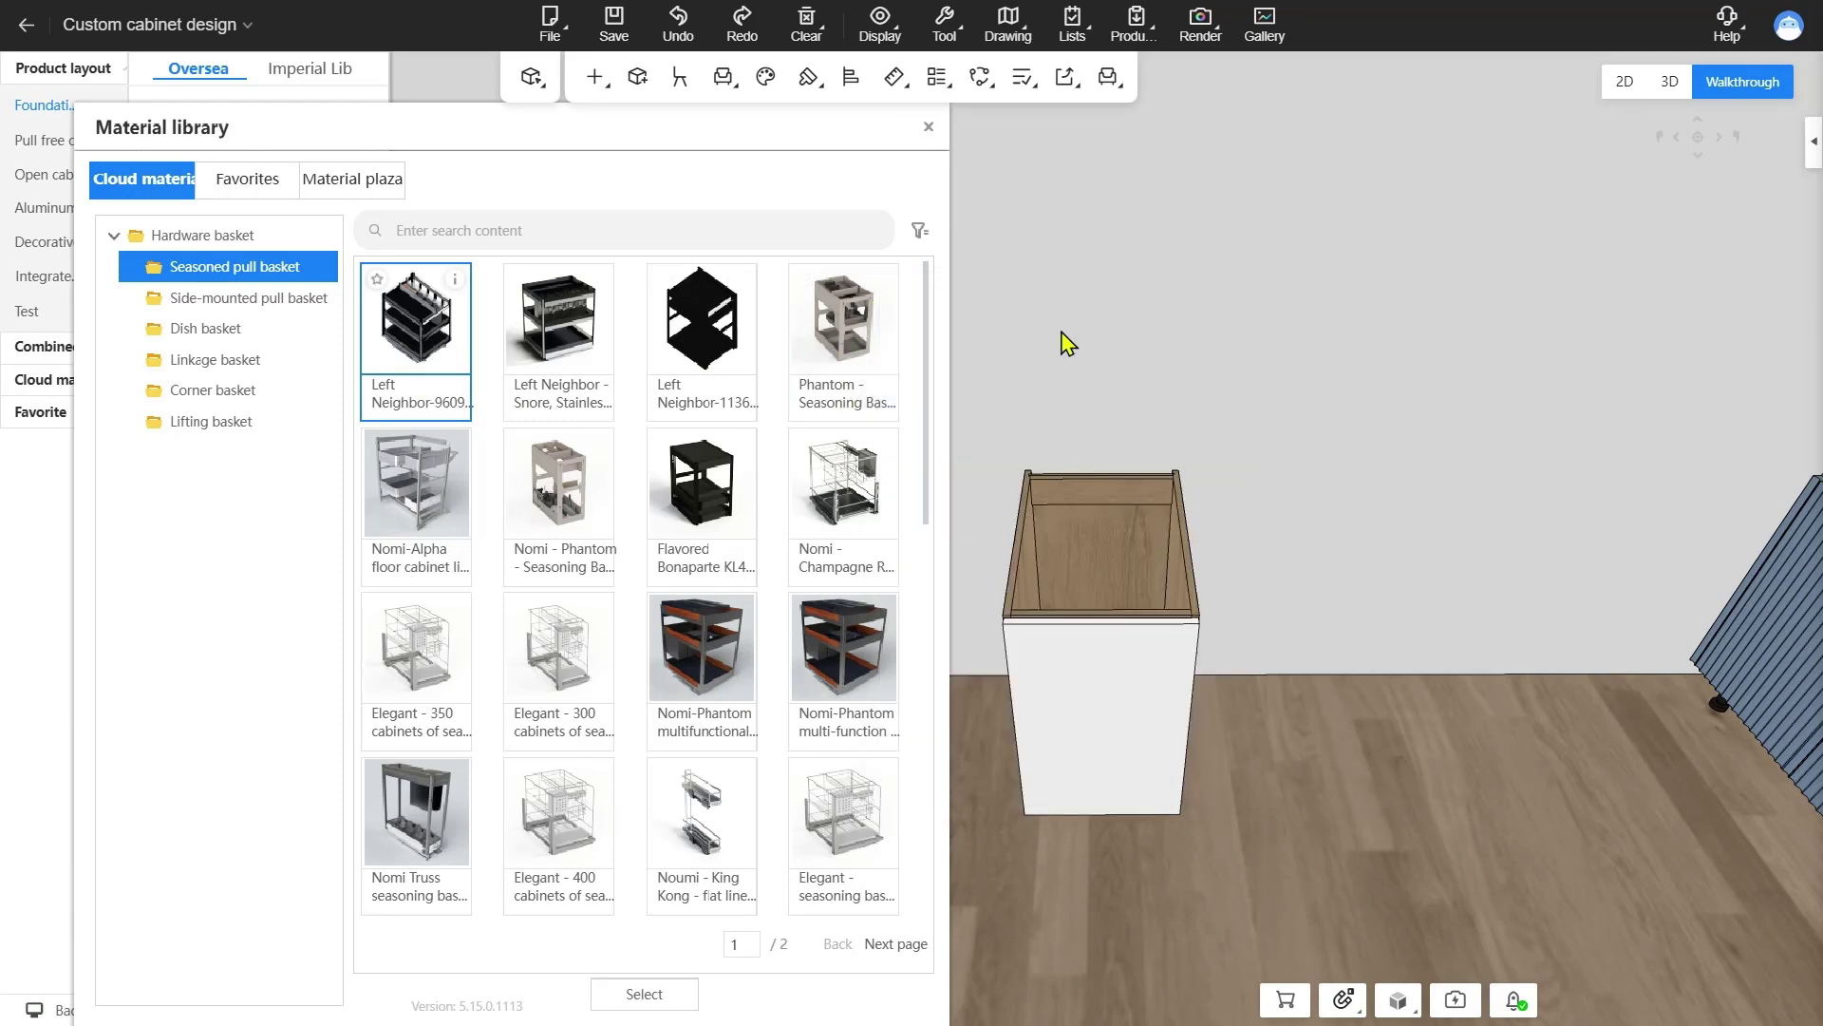
{"action": "double_click", "coordinate": [844, 337]}
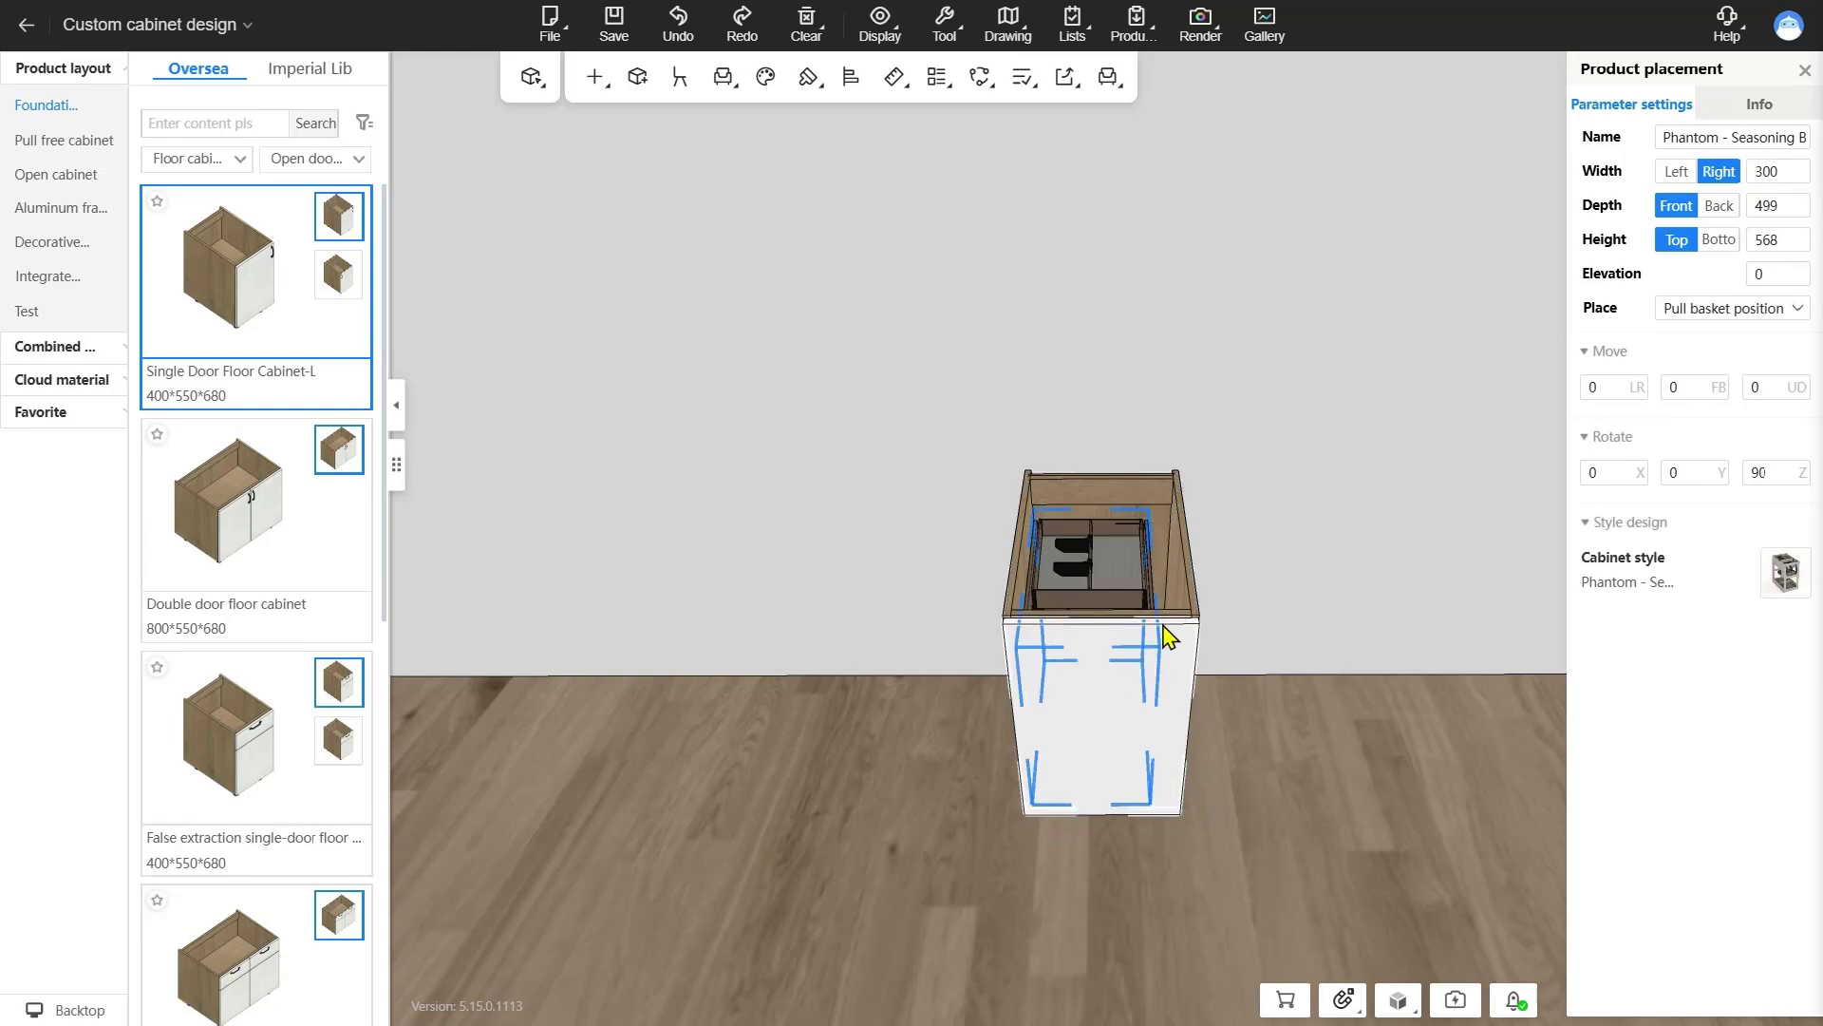
{"action": "left_click", "coordinate": [1145, 710]}
{"action": "left_click", "coordinate": [1278, 568]}
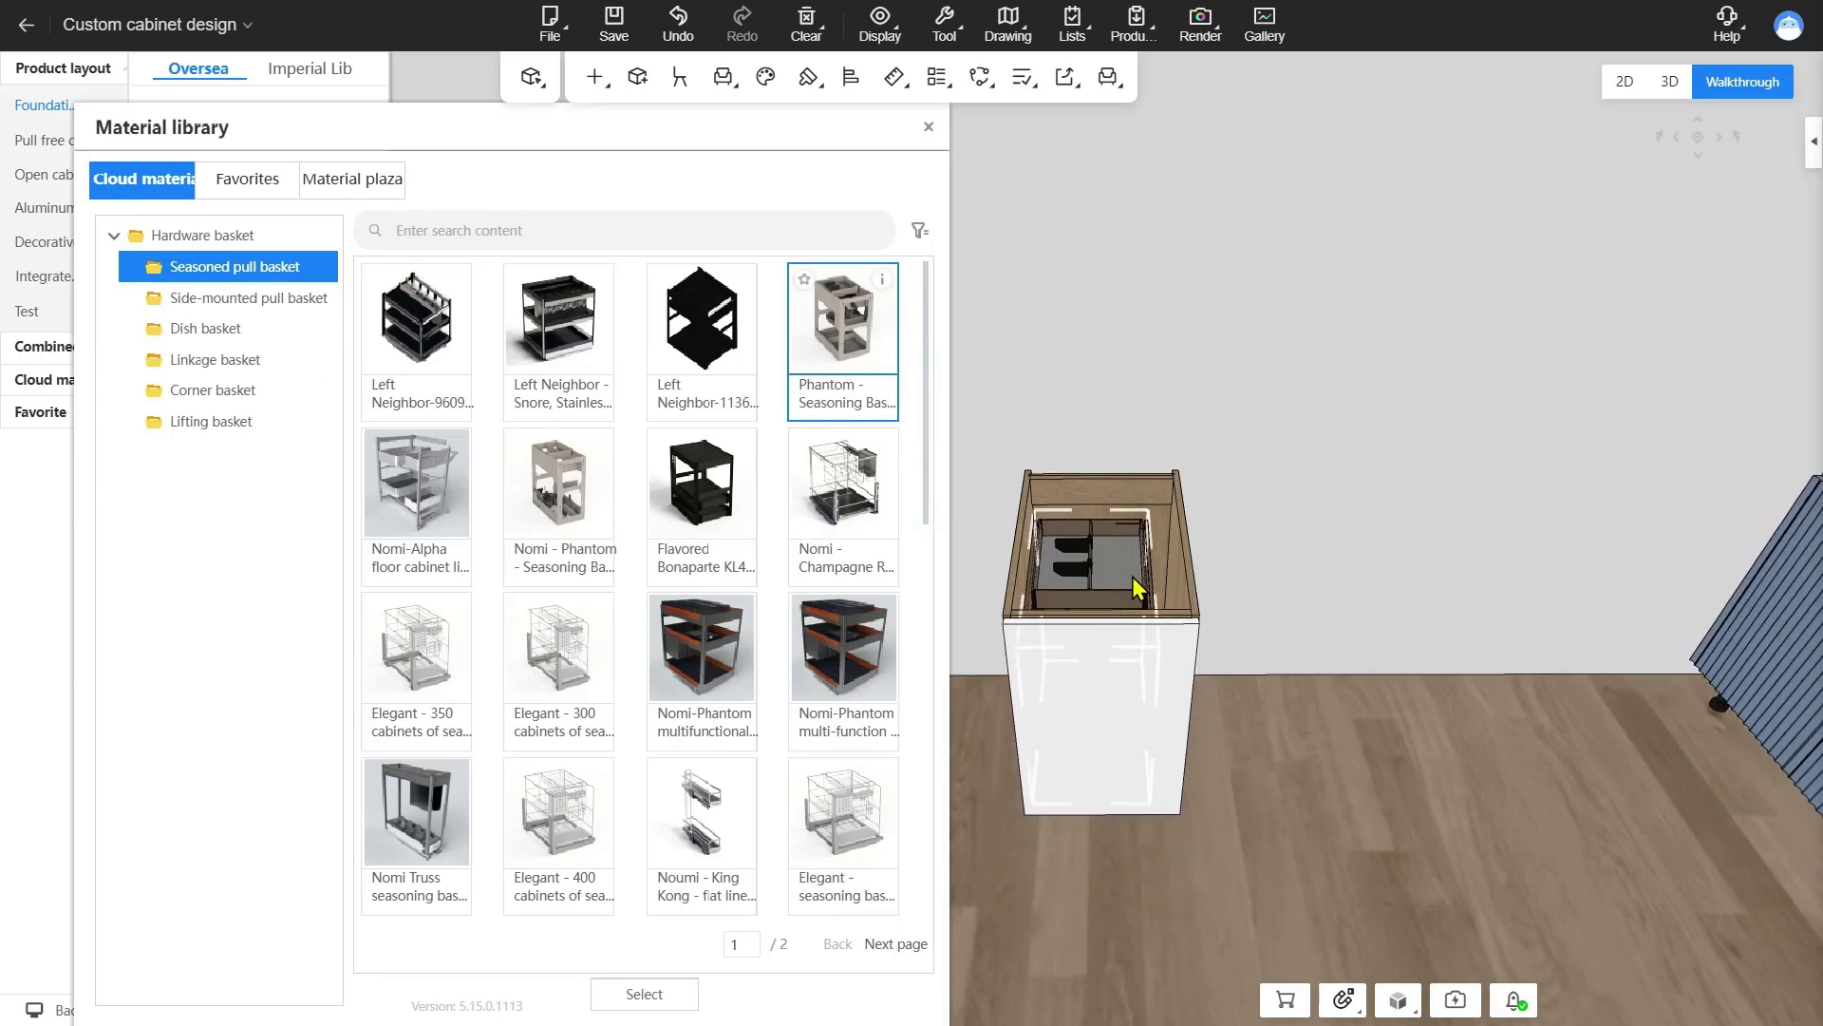
{"action": "left_click", "coordinate": [1132, 577]}
{"action": "key", "text": "Escape"}
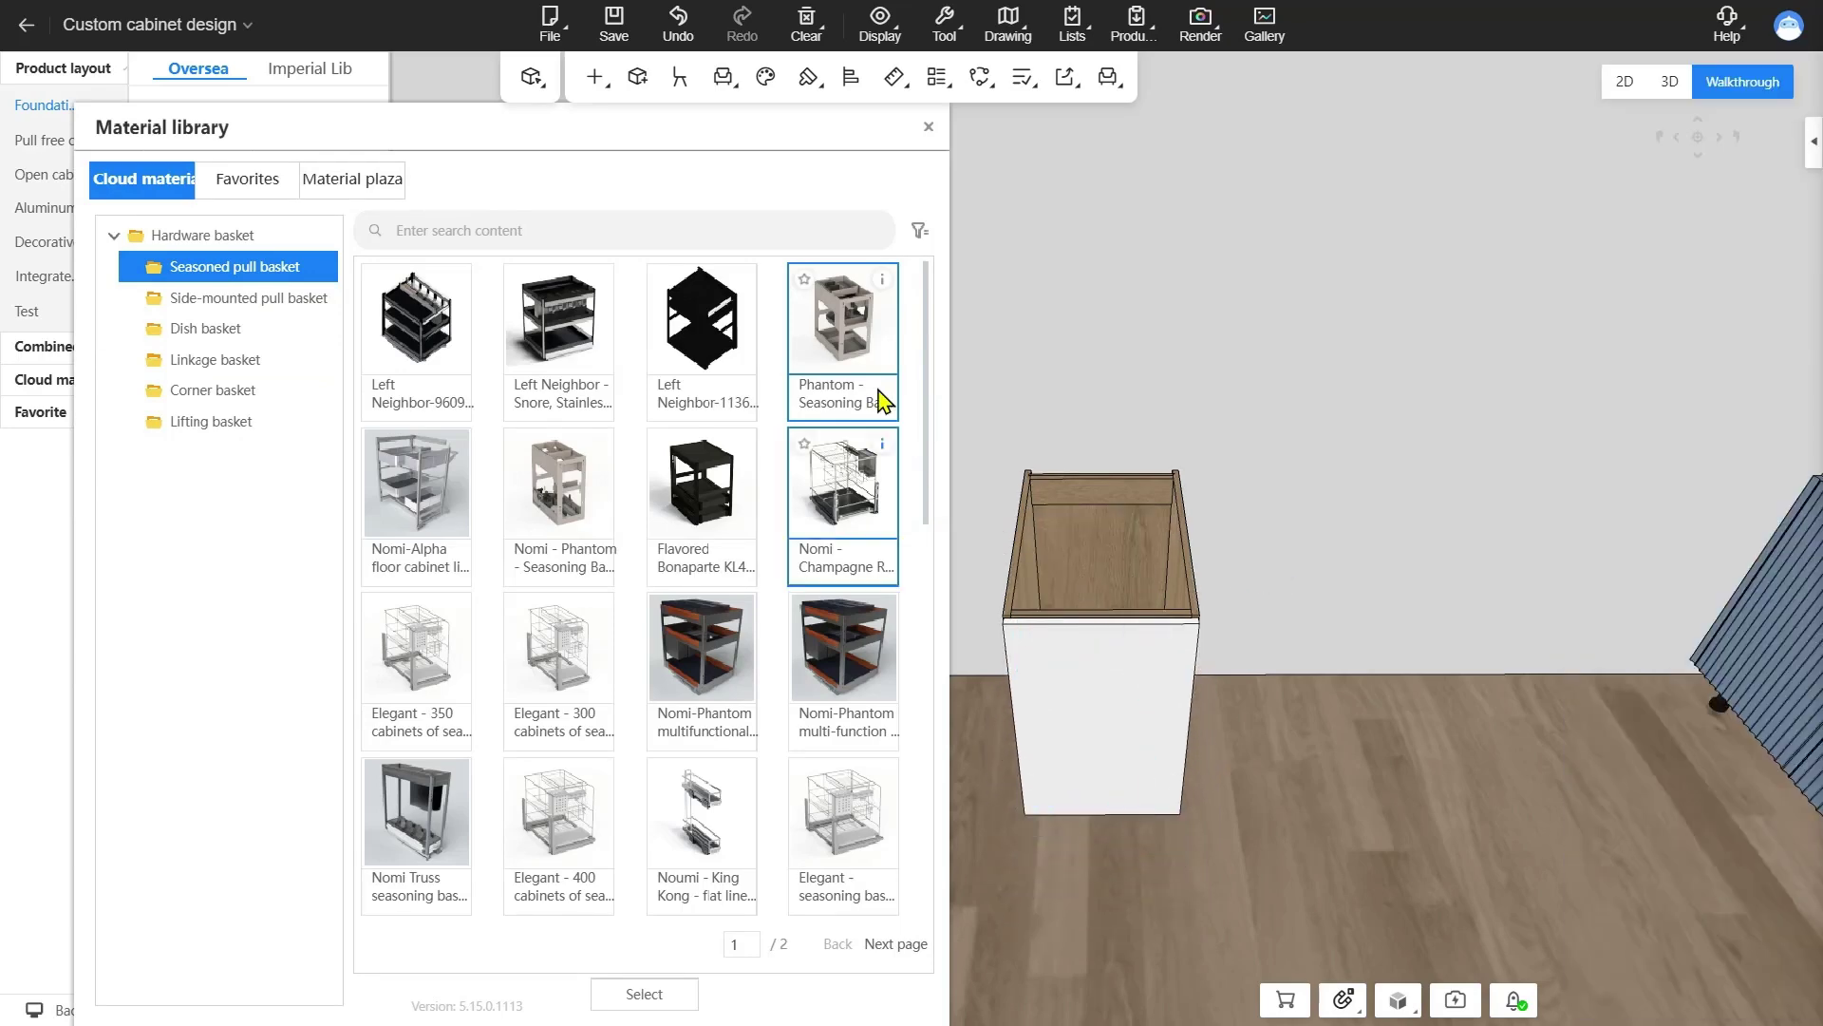
- Place the Phantom - Seasoning Basket 350 - Taro Grey in the single door floor cabinet and close the material library
{"action": "double_click", "coordinate": [855, 332]}
{"action": "double_click", "coordinate": [1101, 543]}
{"action": "left_click", "coordinate": [1296, 517]}
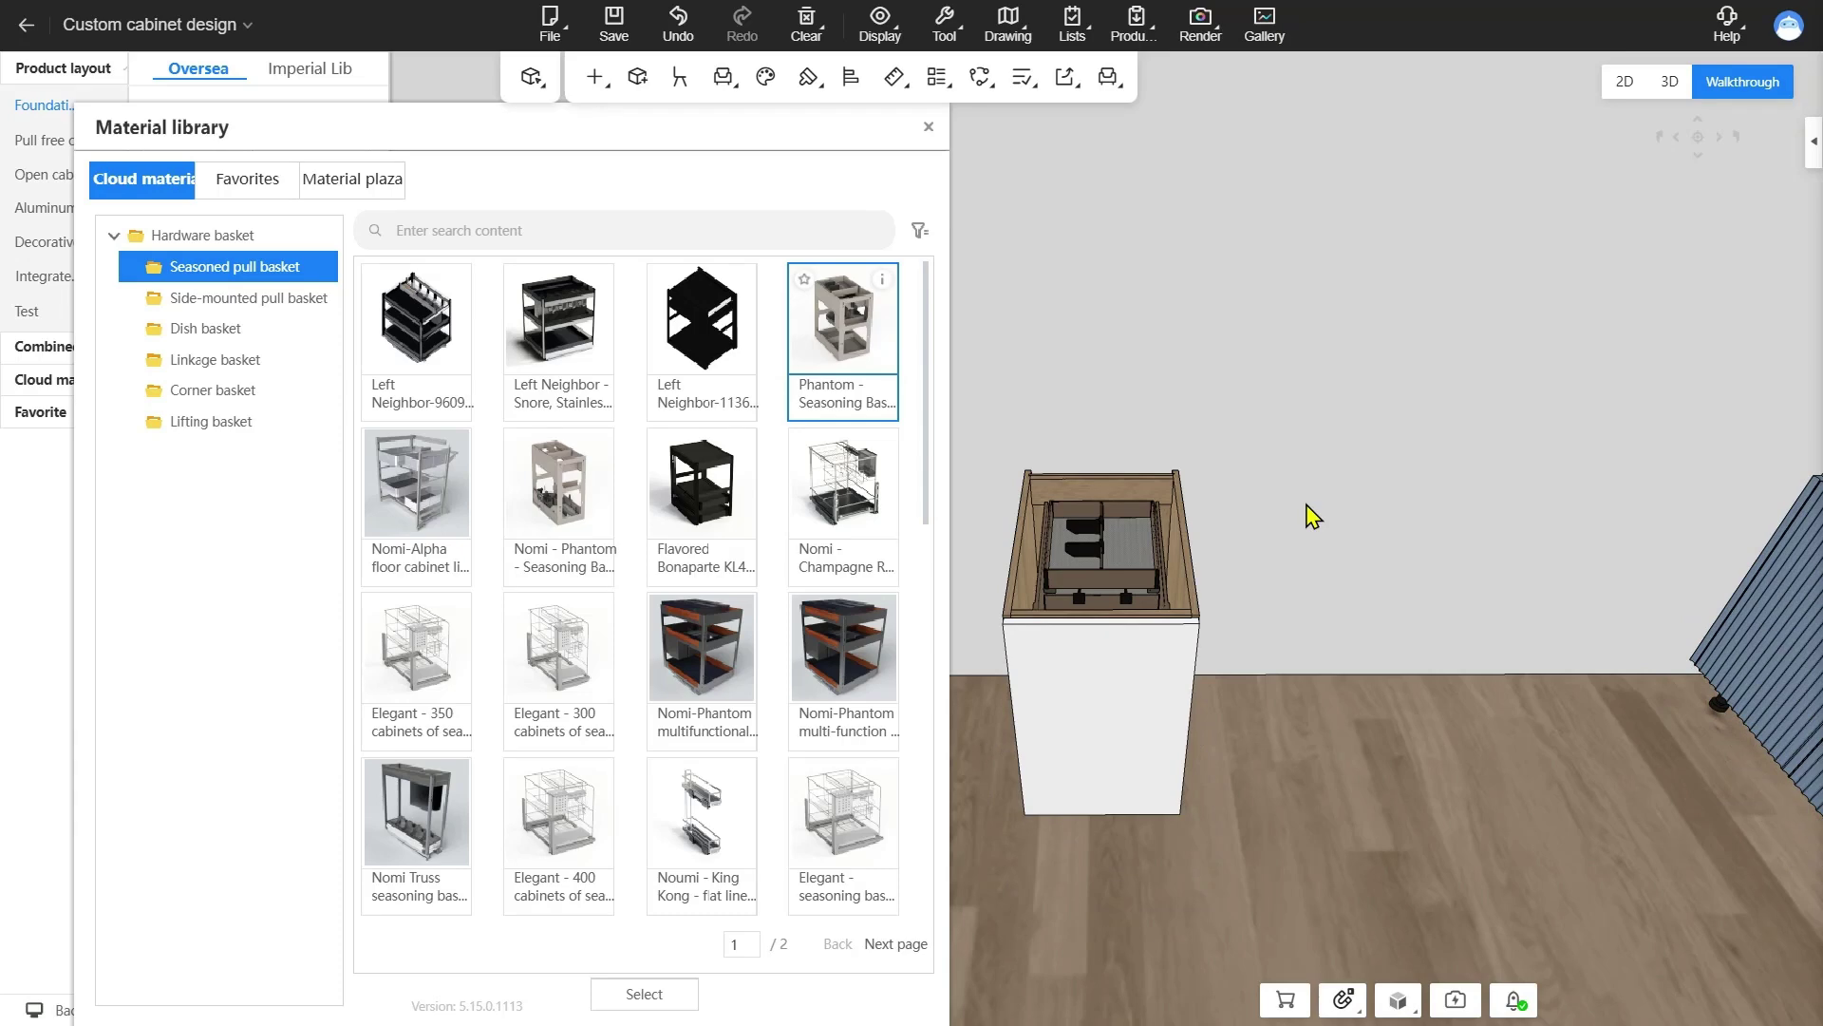
{"action": "key", "text": "Escape"}
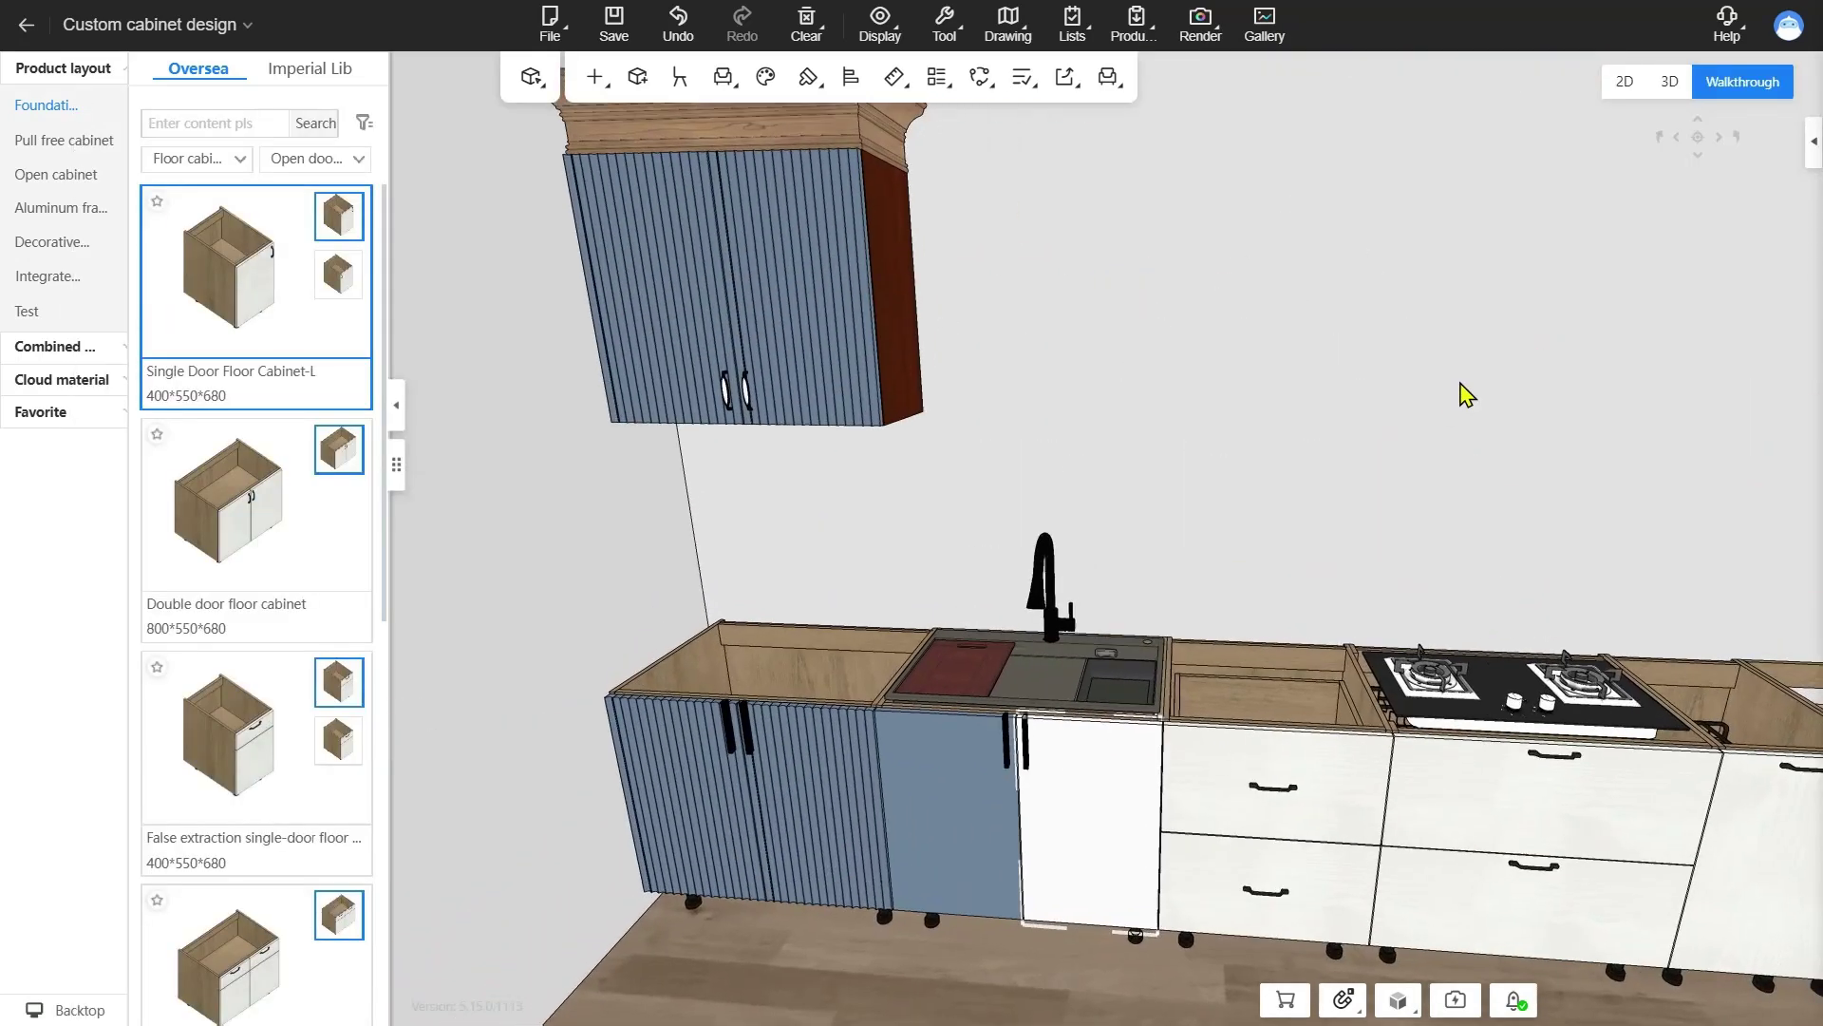
{"action": "right_click", "coordinate": [819, 197]}
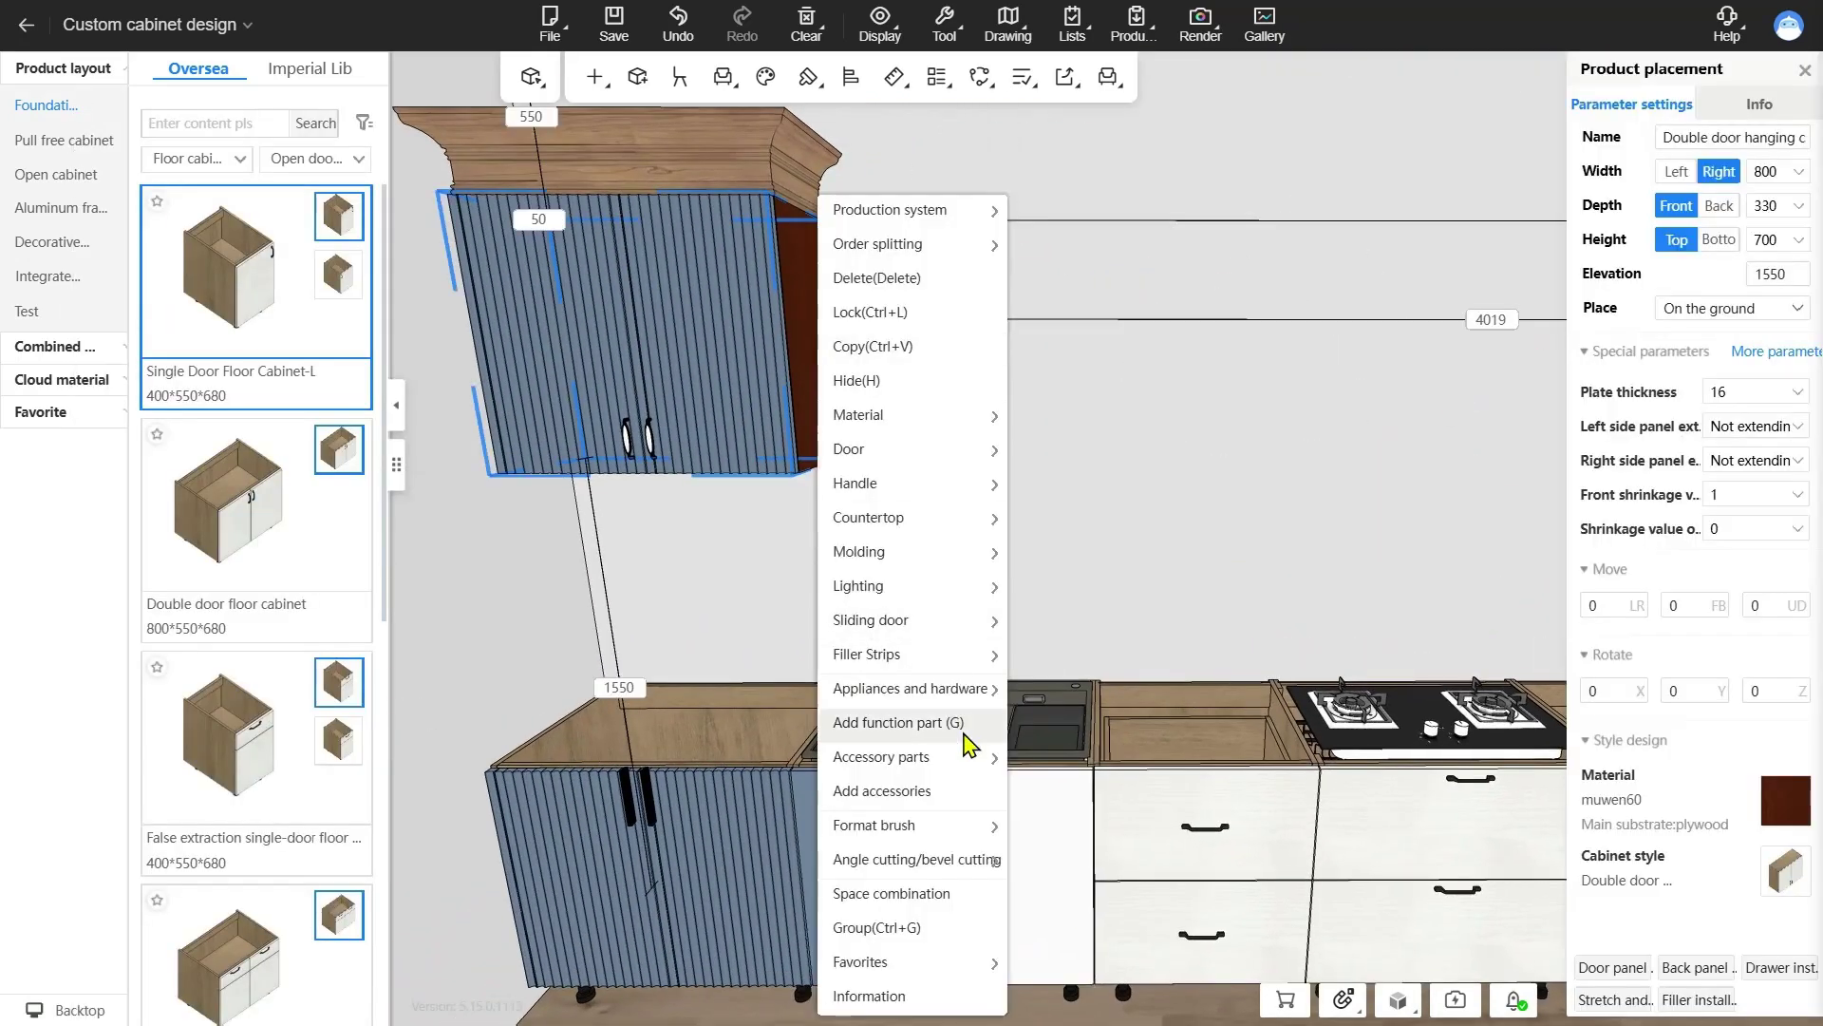
{"action": "mouse_move", "coordinate": [931, 829]}
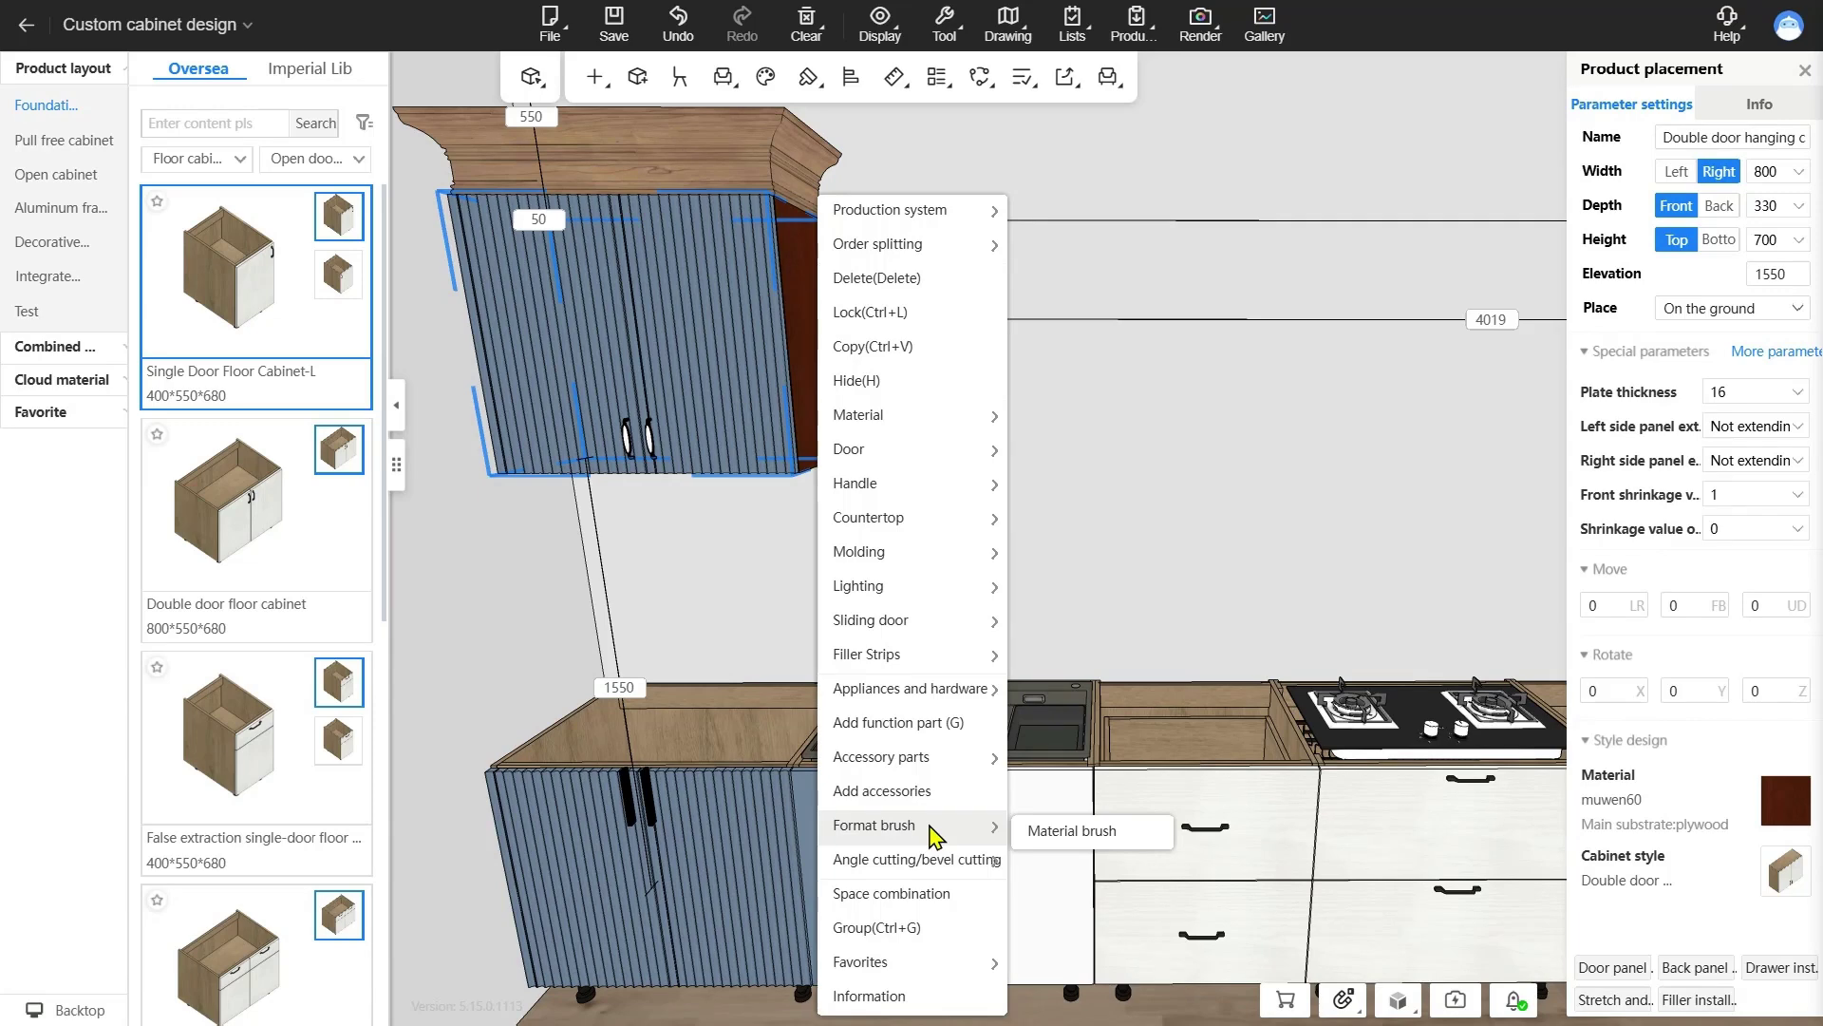
{"action": "mouse_move", "coordinate": [932, 866]}
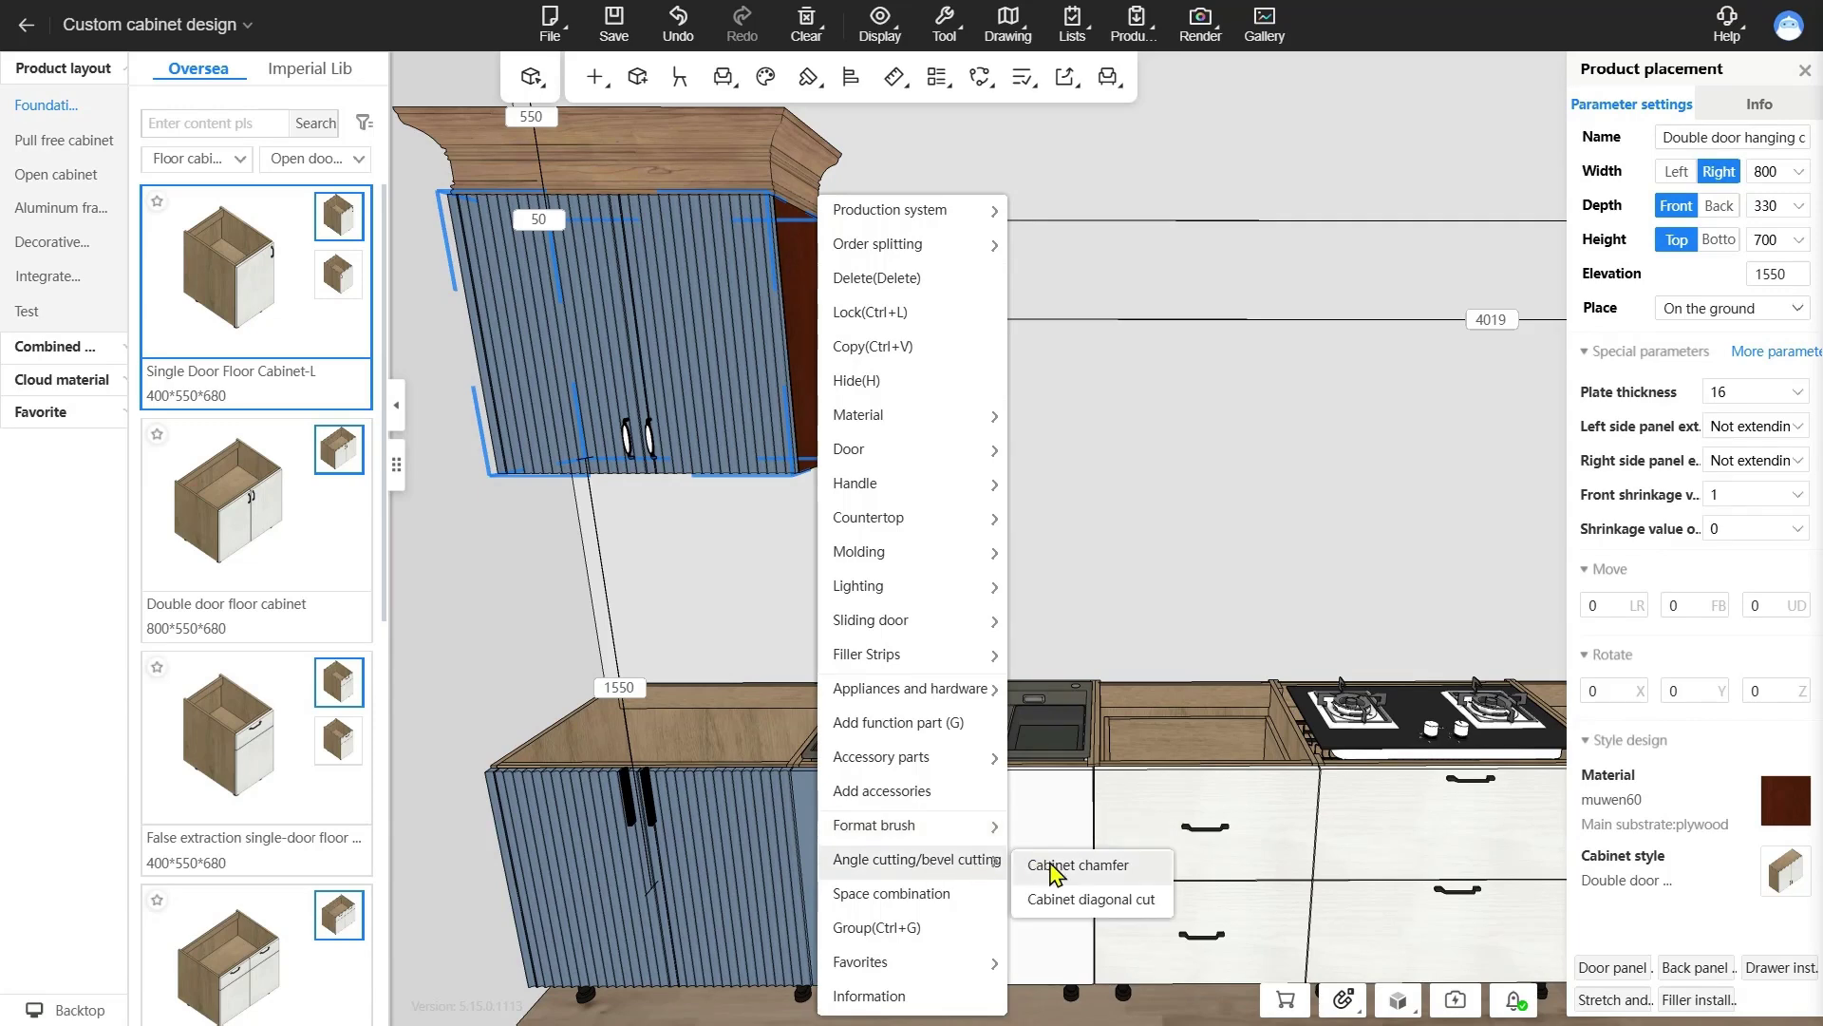
{"action": "left_click", "coordinate": [1311, 613]}
- Open the Cabinet chamfer settings for the tall cabinet frame and move the dialog clear of the cabinet
{"action": "left_click_drag", "start_coordinate": [1368, 613], "coordinate": [1045, 650]}
{"action": "scroll", "coordinate": [1056, 644], "scroll_direction": "up", "scroll_amount": 3}
{"action": "scroll", "coordinate": [1062, 656], "scroll_direction": "down", "scroll_amount": 5}
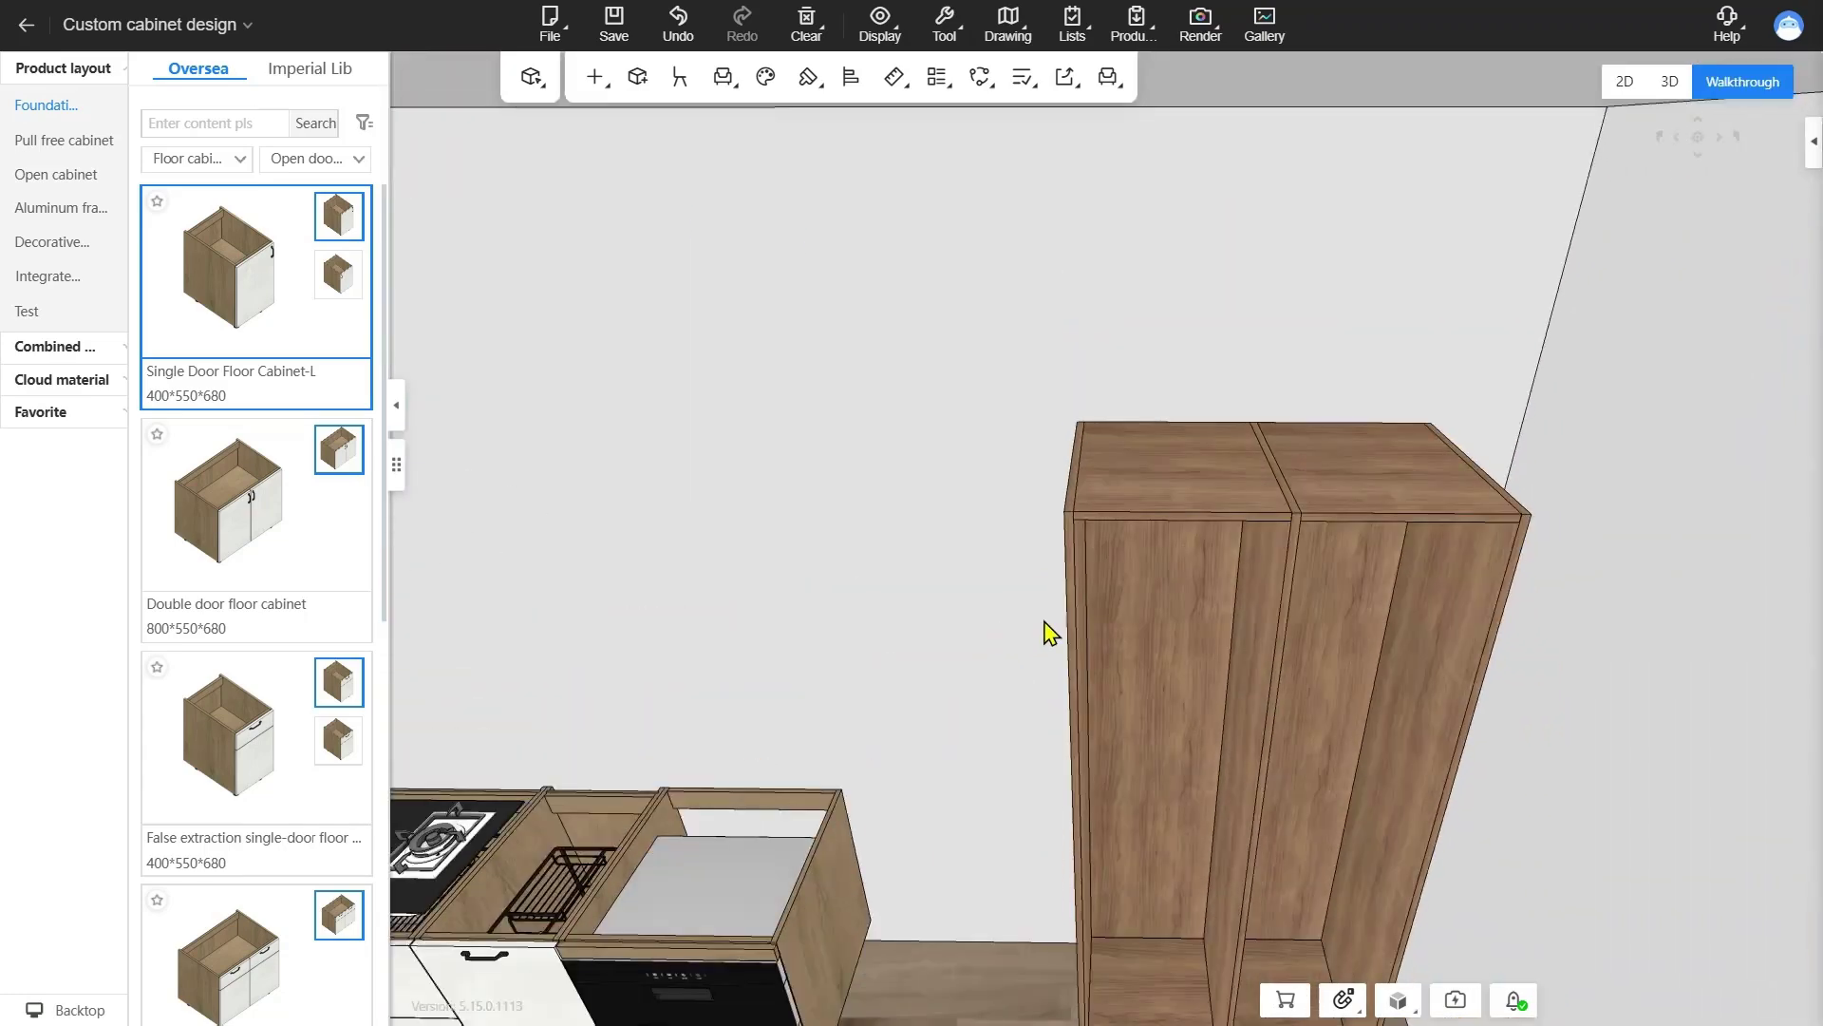
{"action": "left_click", "coordinate": [1142, 454]}
{"action": "right_click", "coordinate": [1143, 418]}
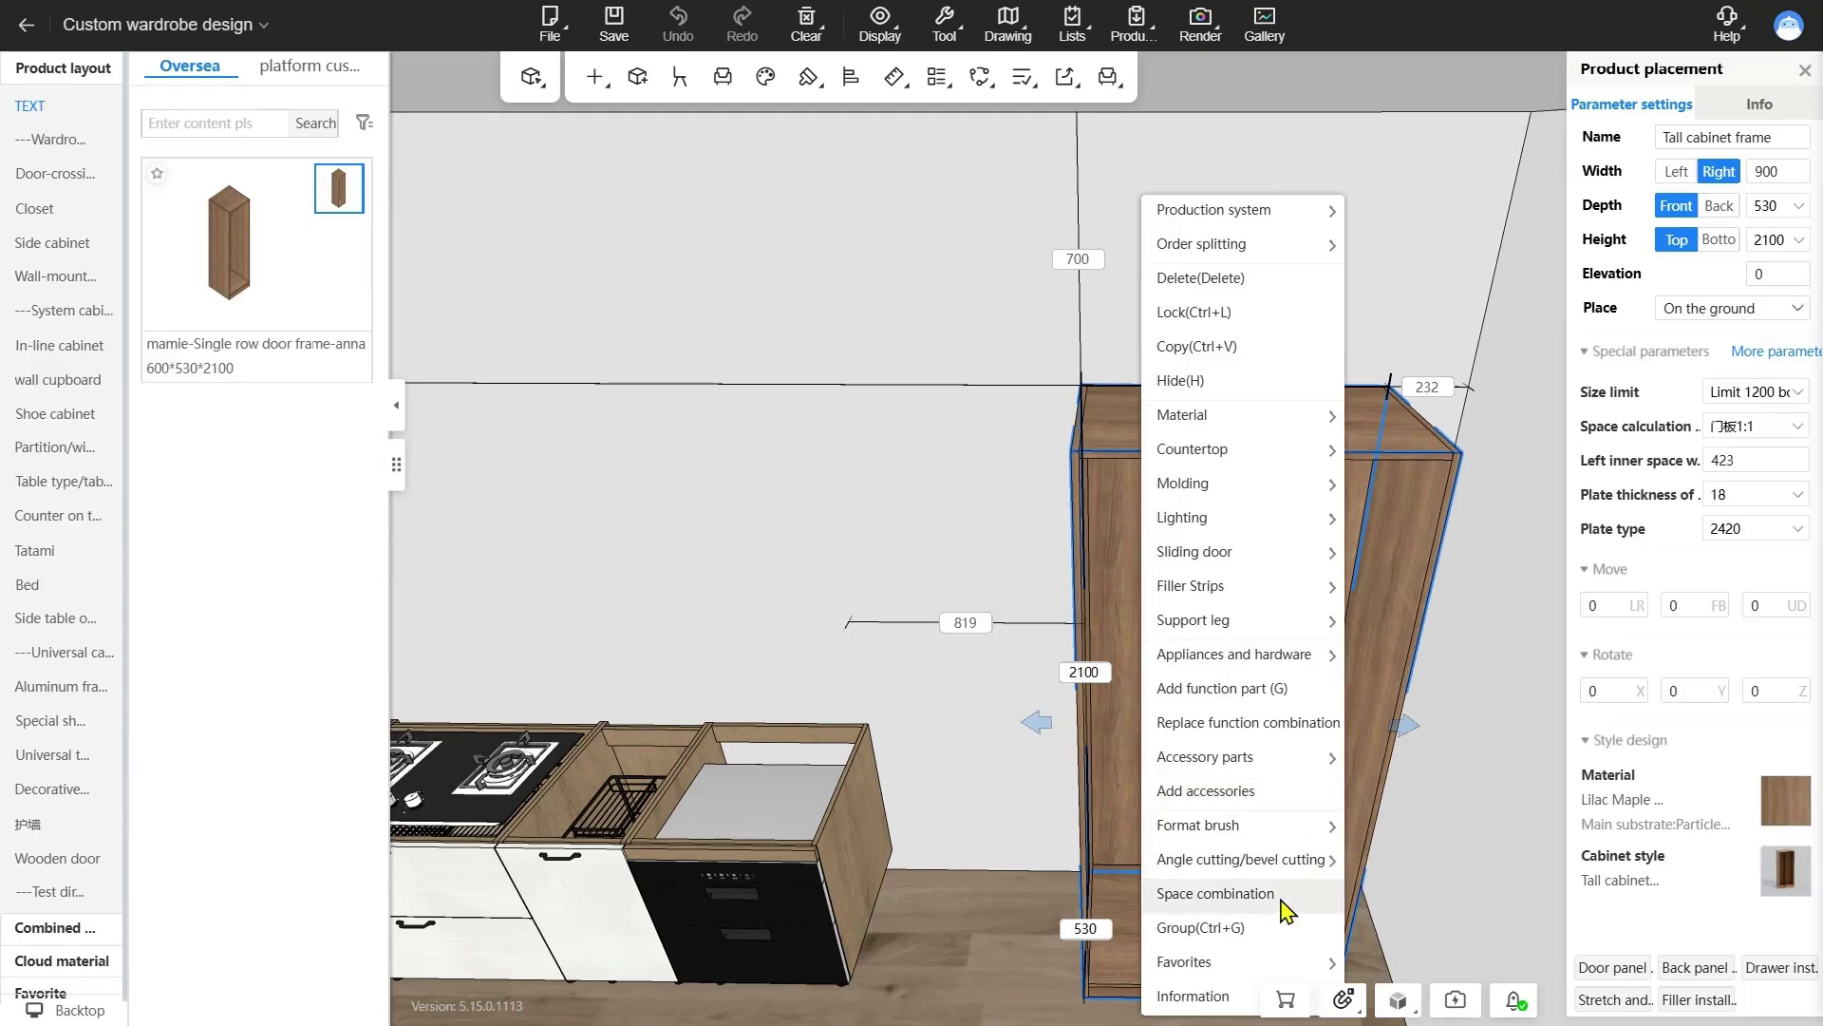
{"action": "mouse_move", "coordinate": [1287, 866]}
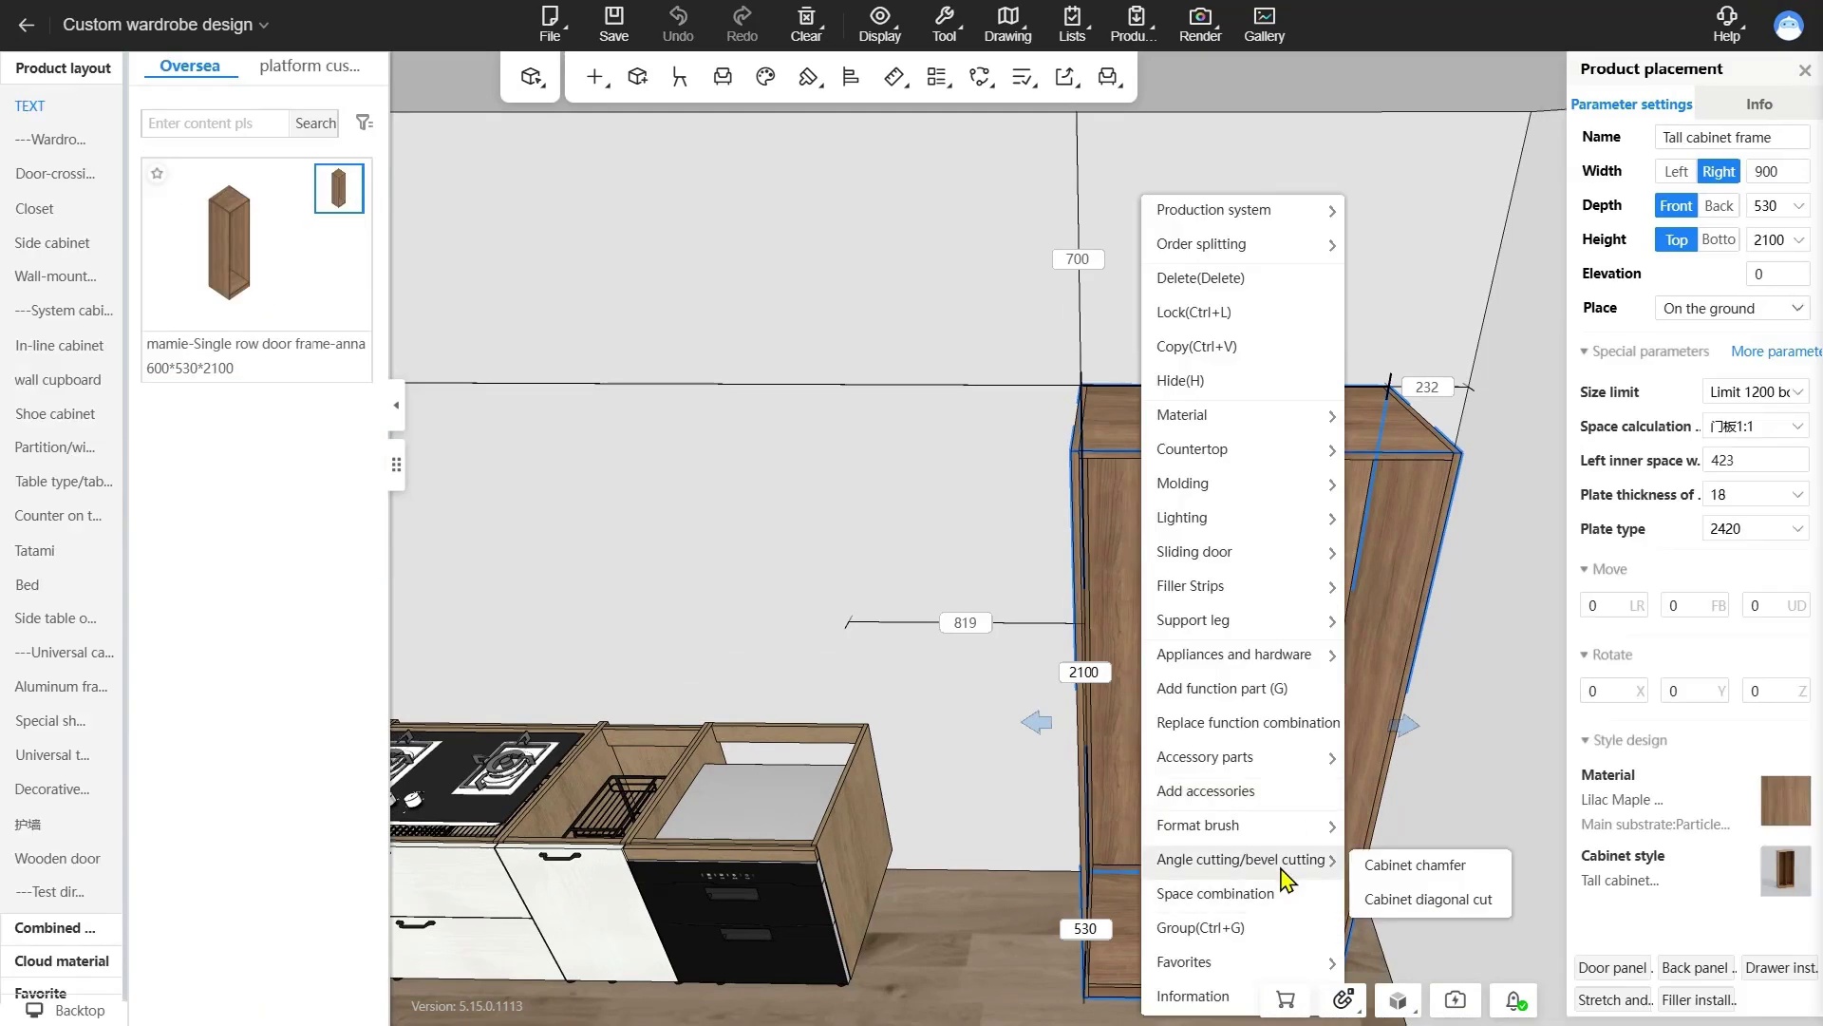
{"action": "left_click", "coordinate": [1437, 866]}
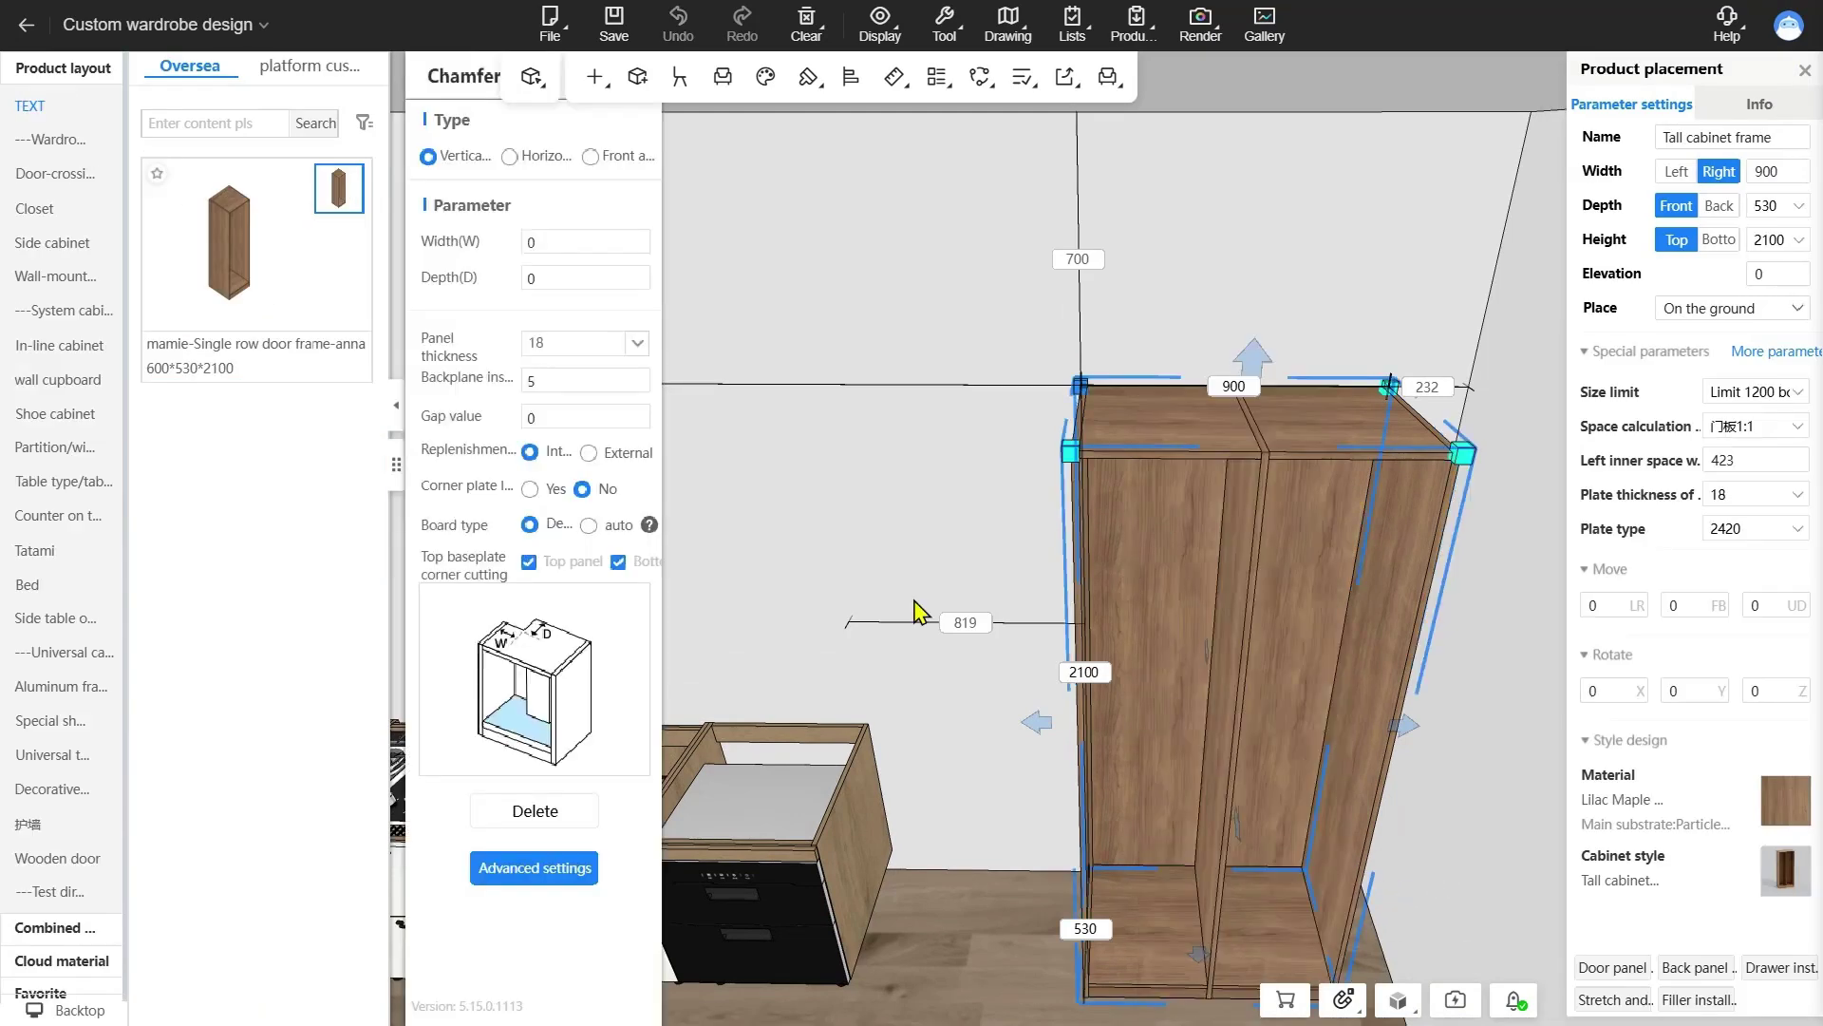
{"action": "left_click_drag", "start_coordinate": [477, 95], "coordinate": [313, 150]}
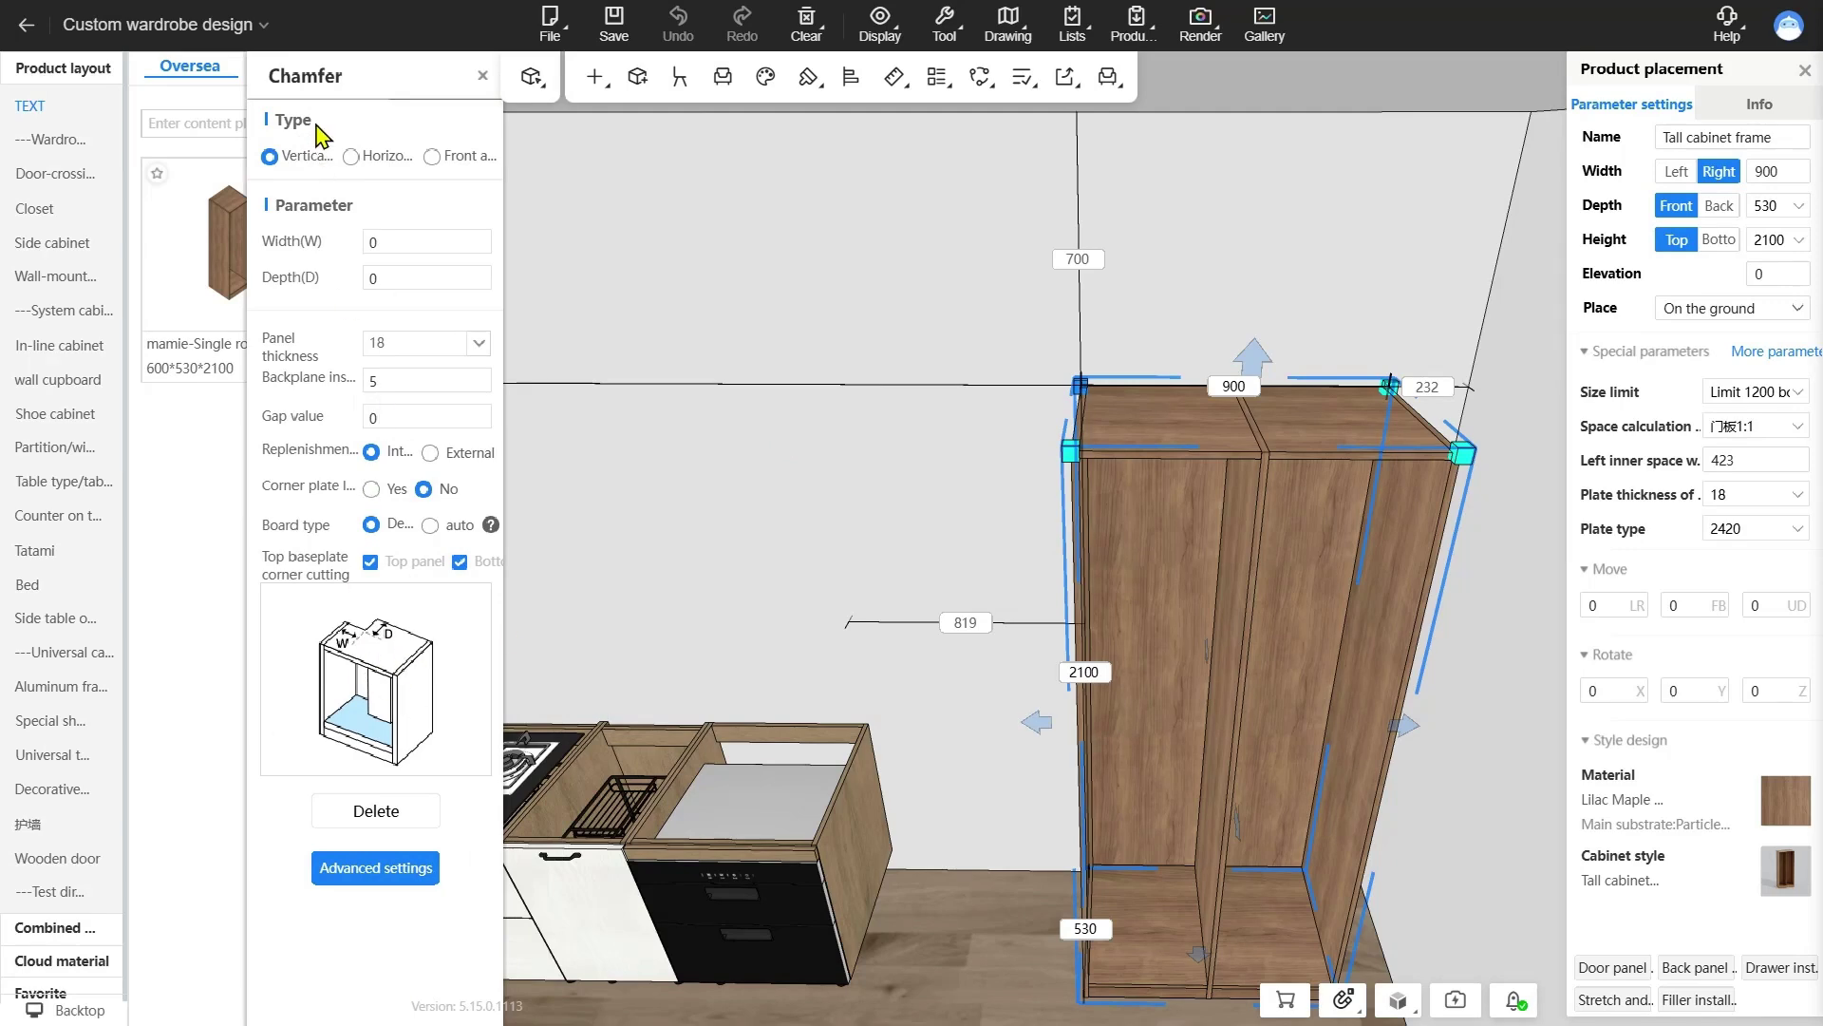
- Preview the horizontal and the front and back chamfer types and return the type to vertical
{"action": "left_click", "coordinate": [367, 168]}
{"action": "left_click", "coordinate": [435, 160]}
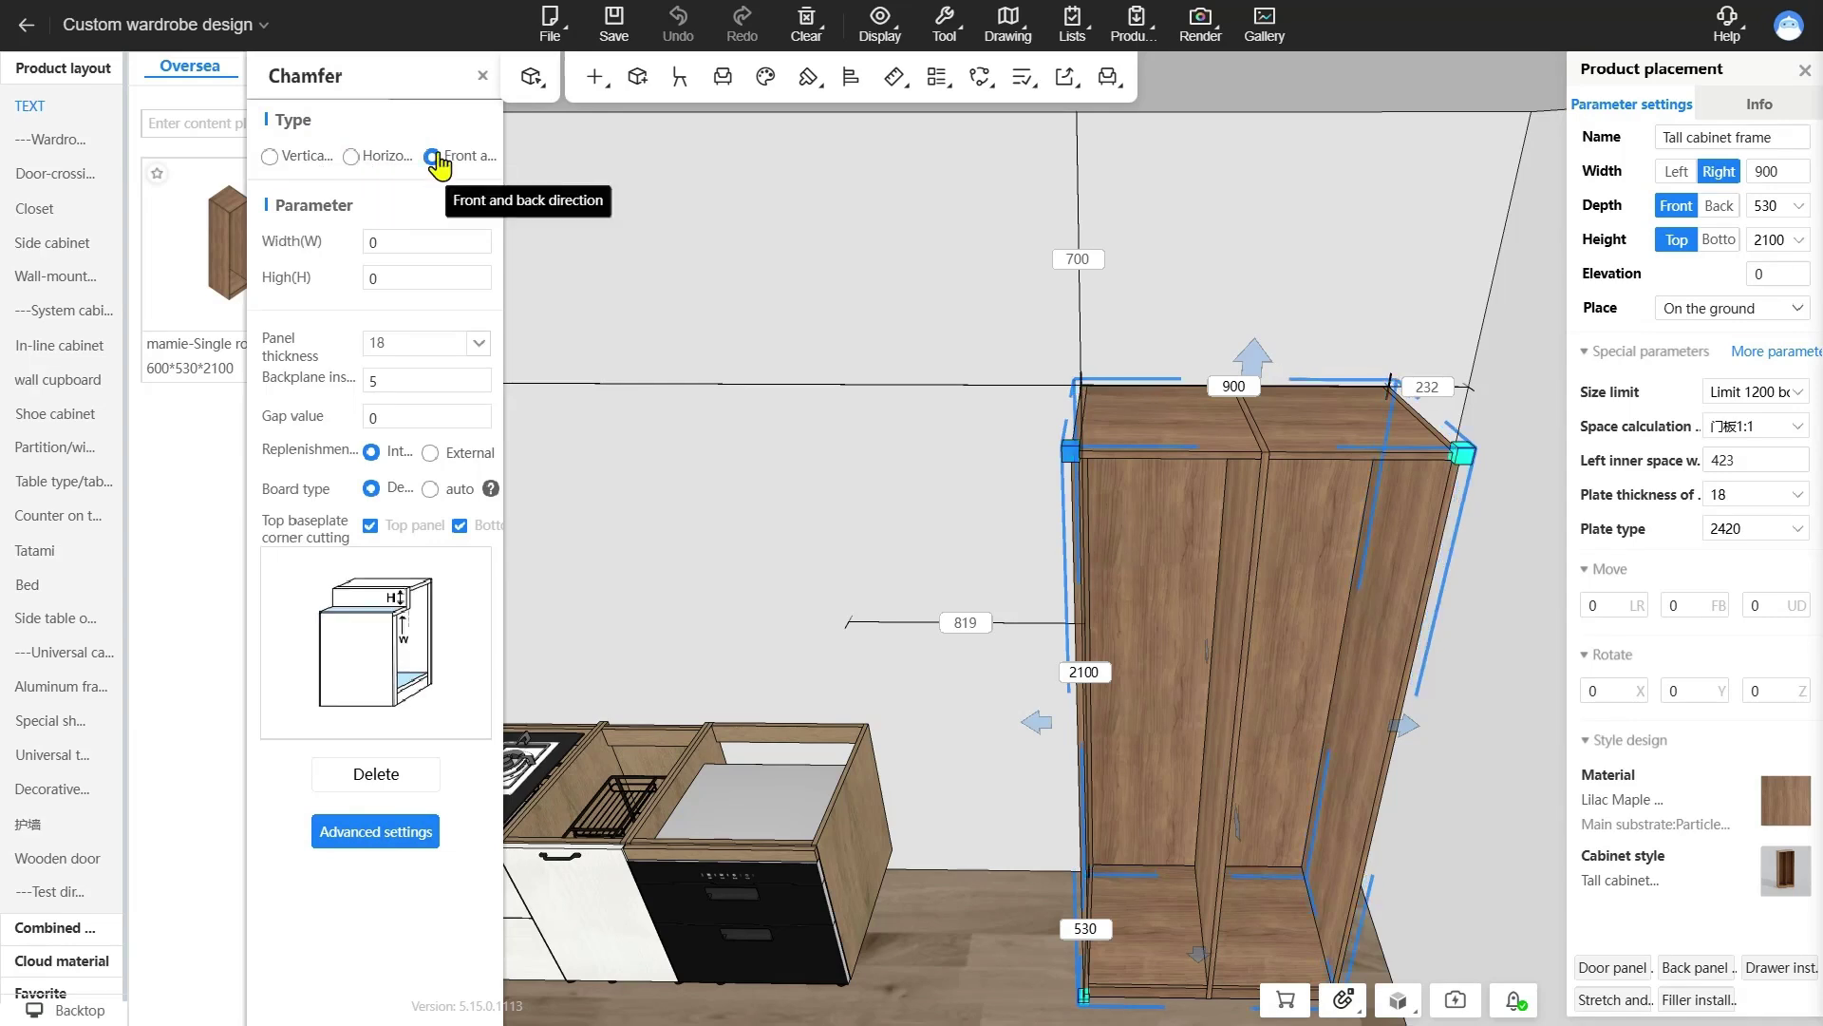
{"action": "left_click", "coordinate": [303, 159]}
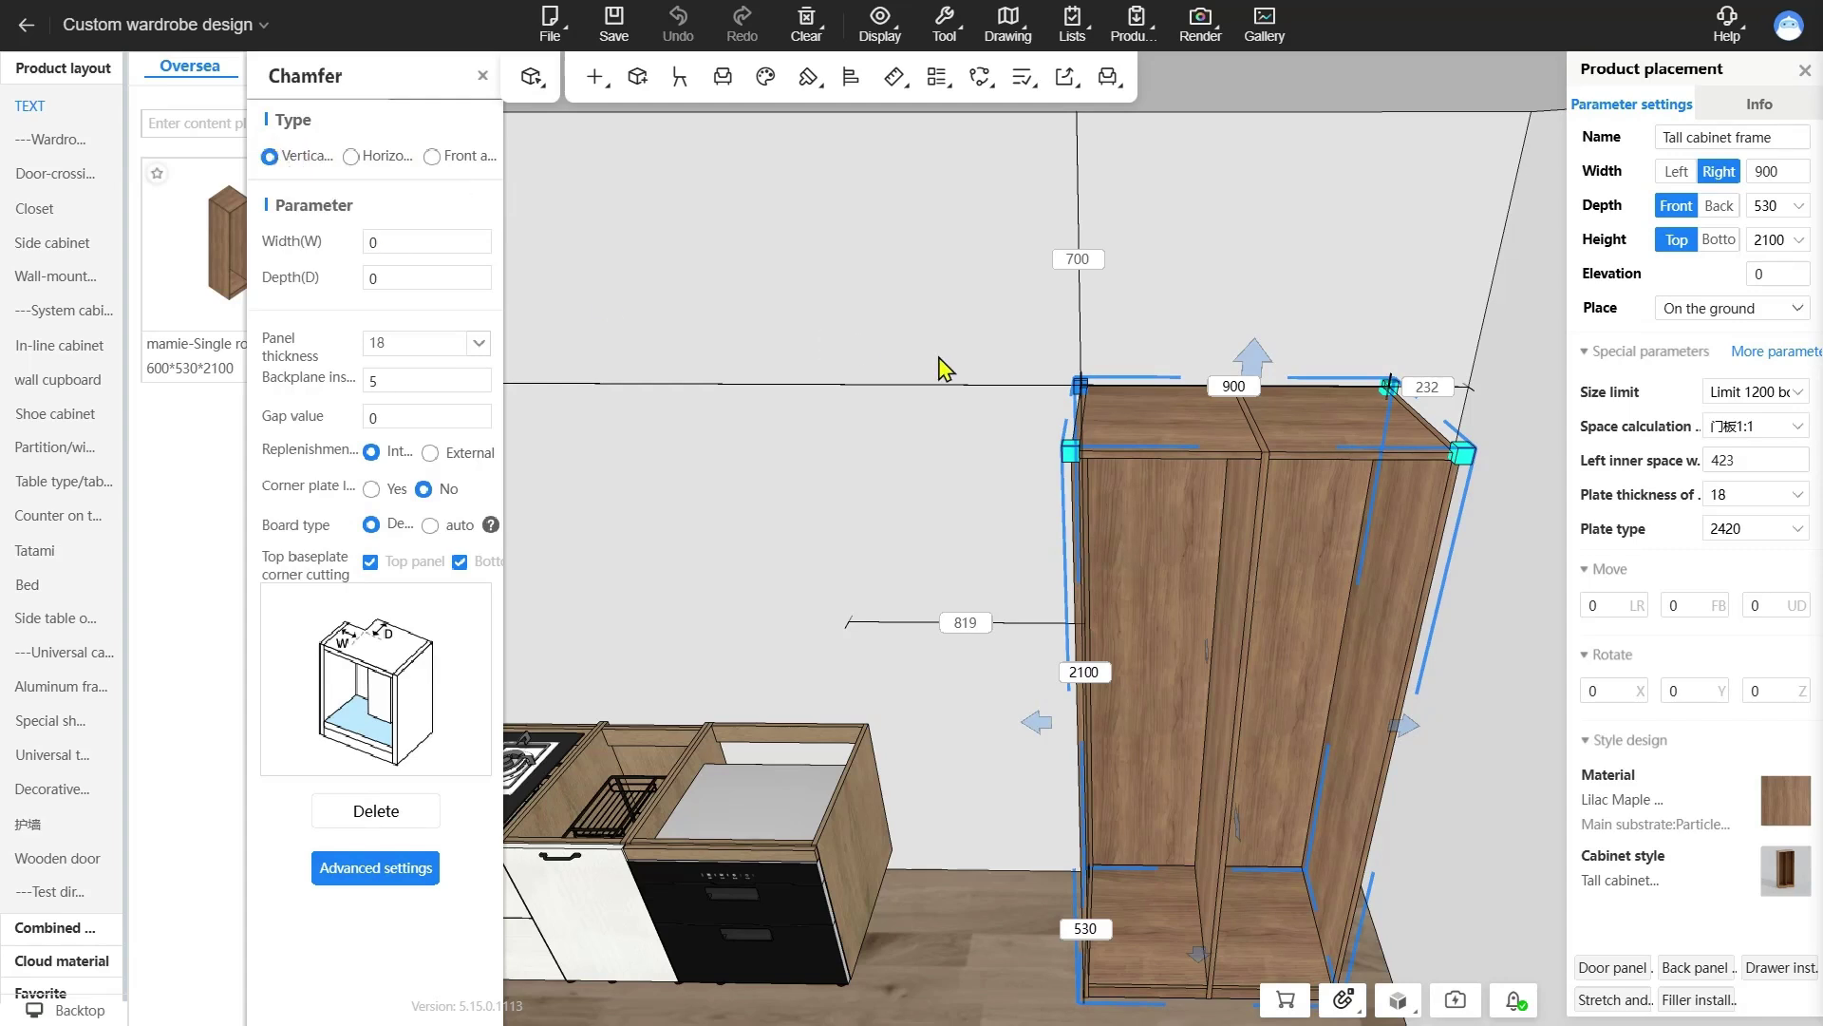
- Try a vertical chamfer 150 wide and 150 deep on the tall cabinet's back left corner and delete it
{"action": "left_click", "coordinate": [1082, 388]}
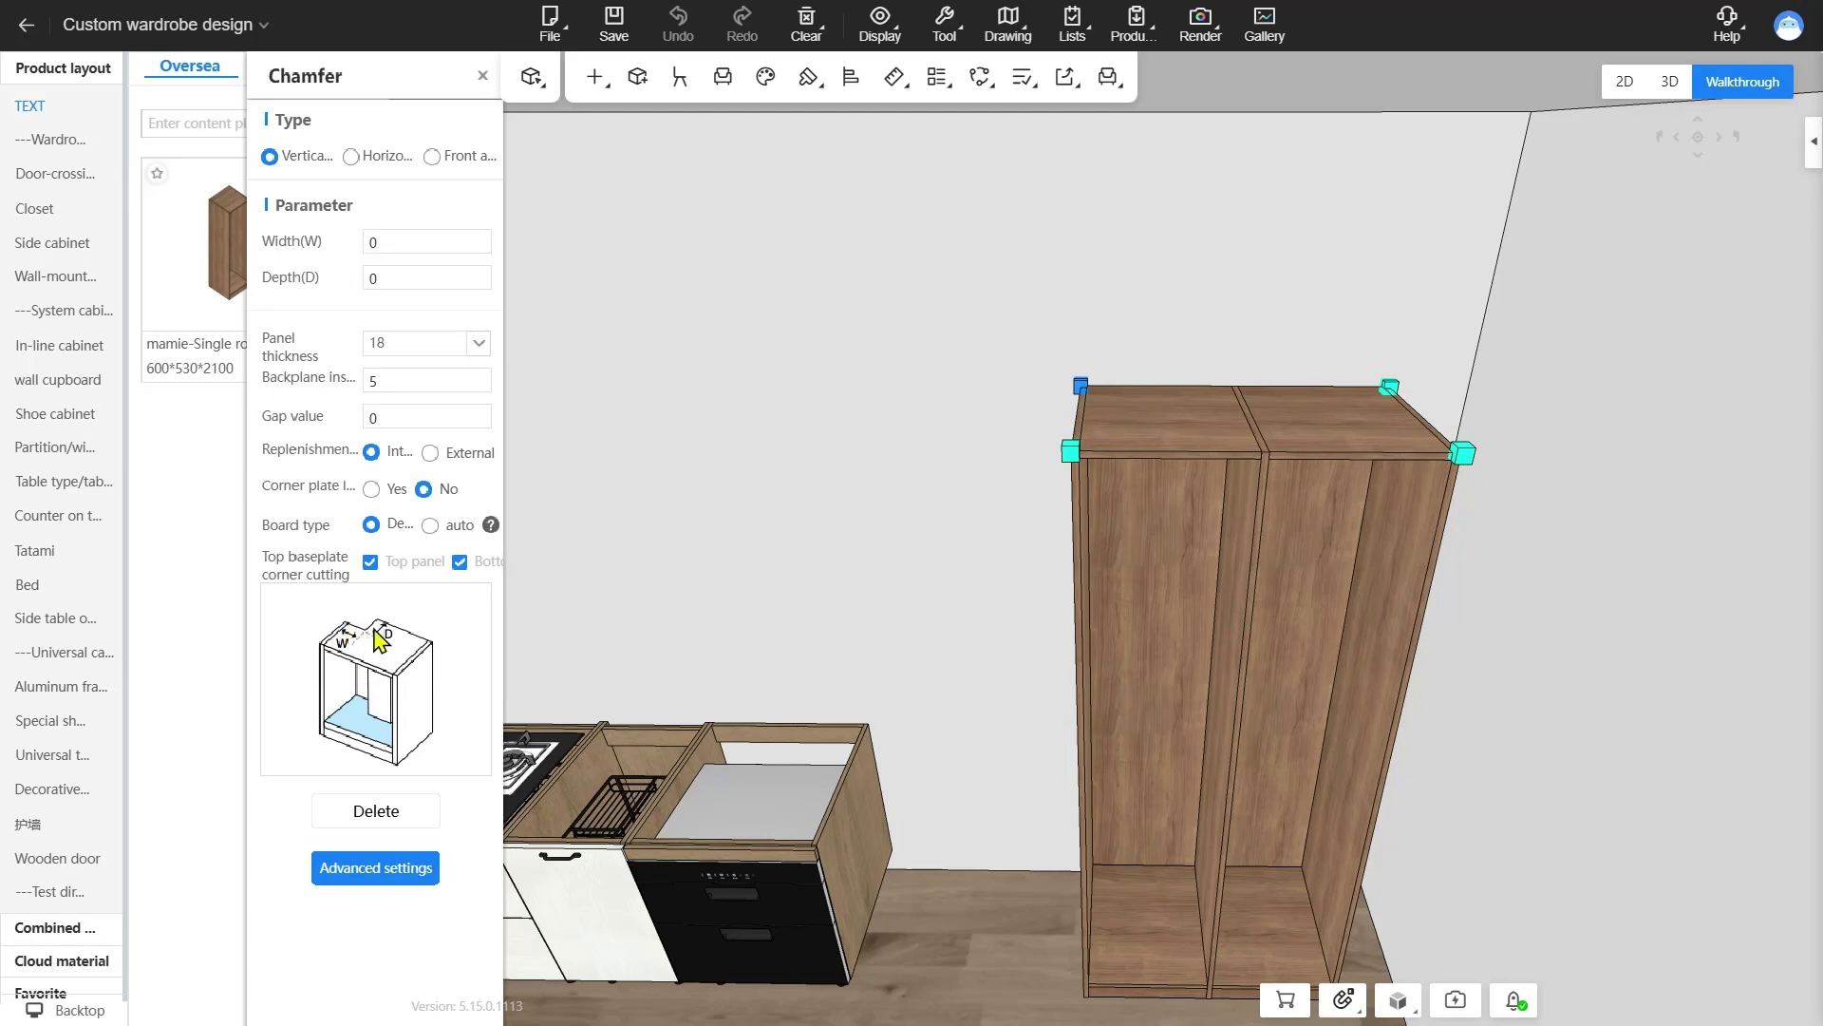
{"action": "left_click", "coordinate": [406, 243]}
{"action": "left_click", "coordinate": [398, 278]}
{"action": "type", "text": "12"}
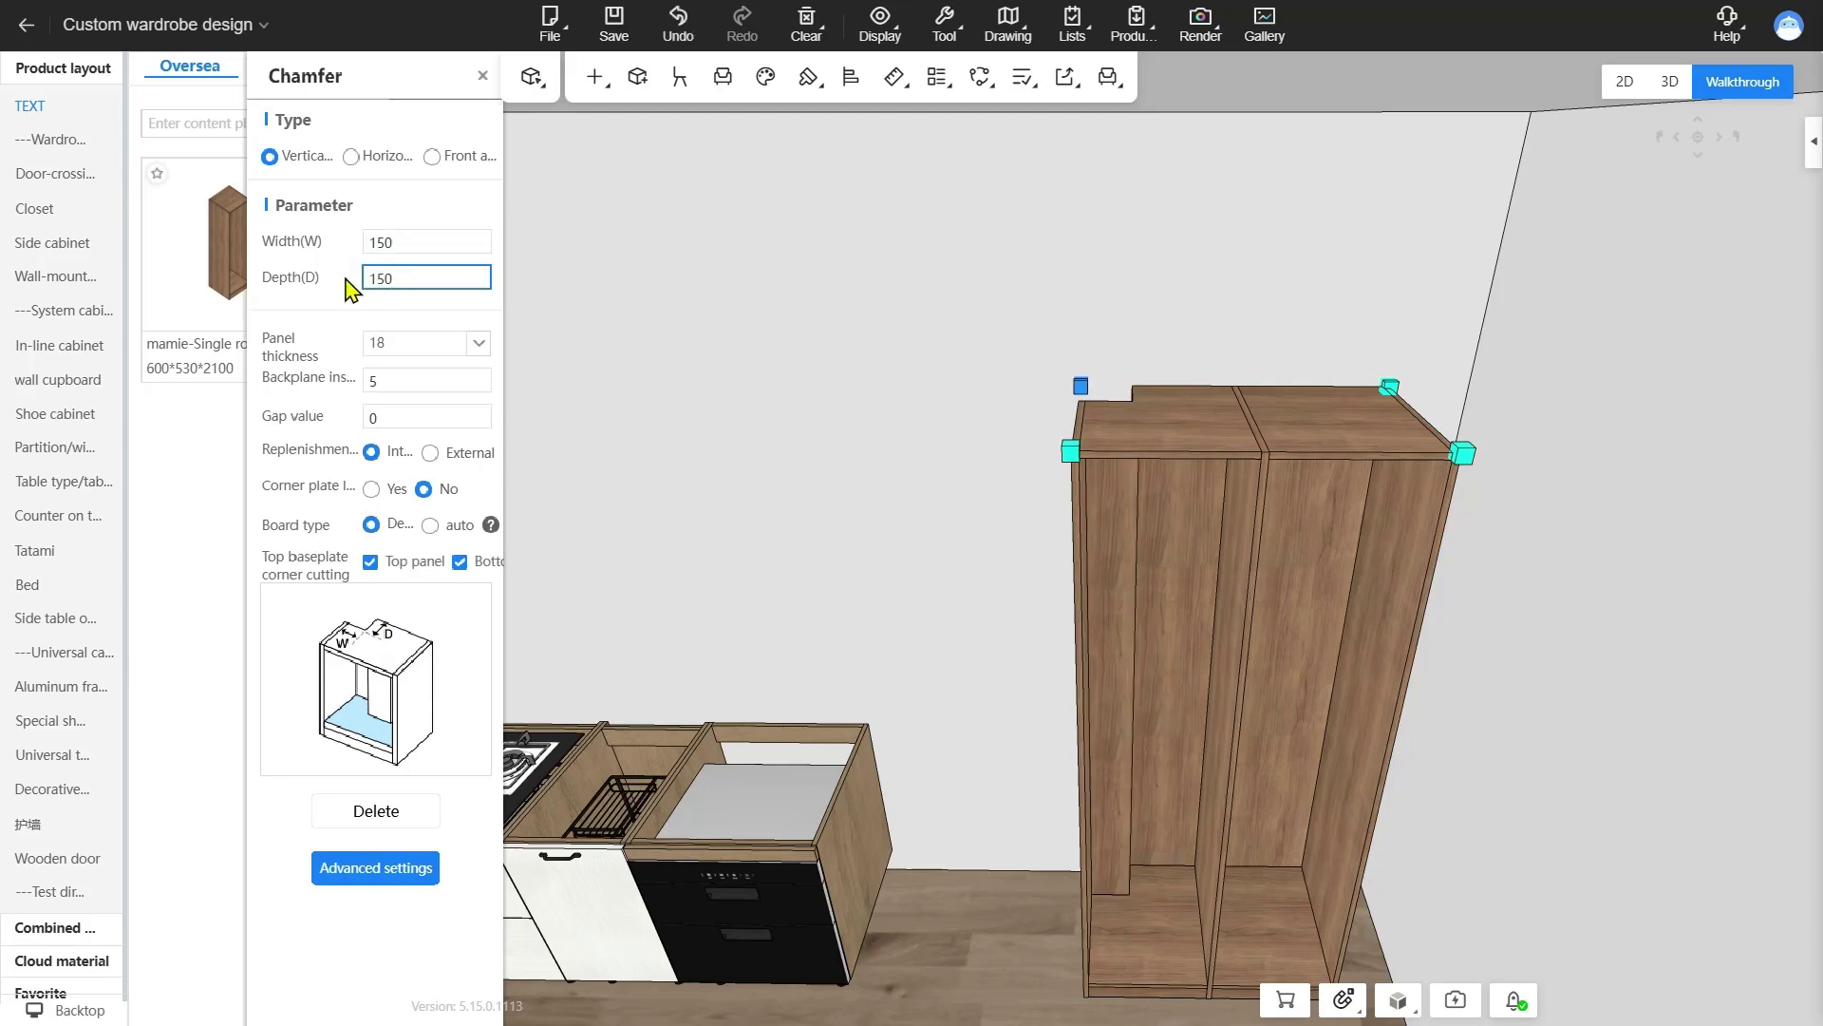
{"action": "left_click", "coordinate": [388, 314]}
{"action": "left_click_drag", "start_coordinate": [949, 350], "coordinate": [798, 363]}
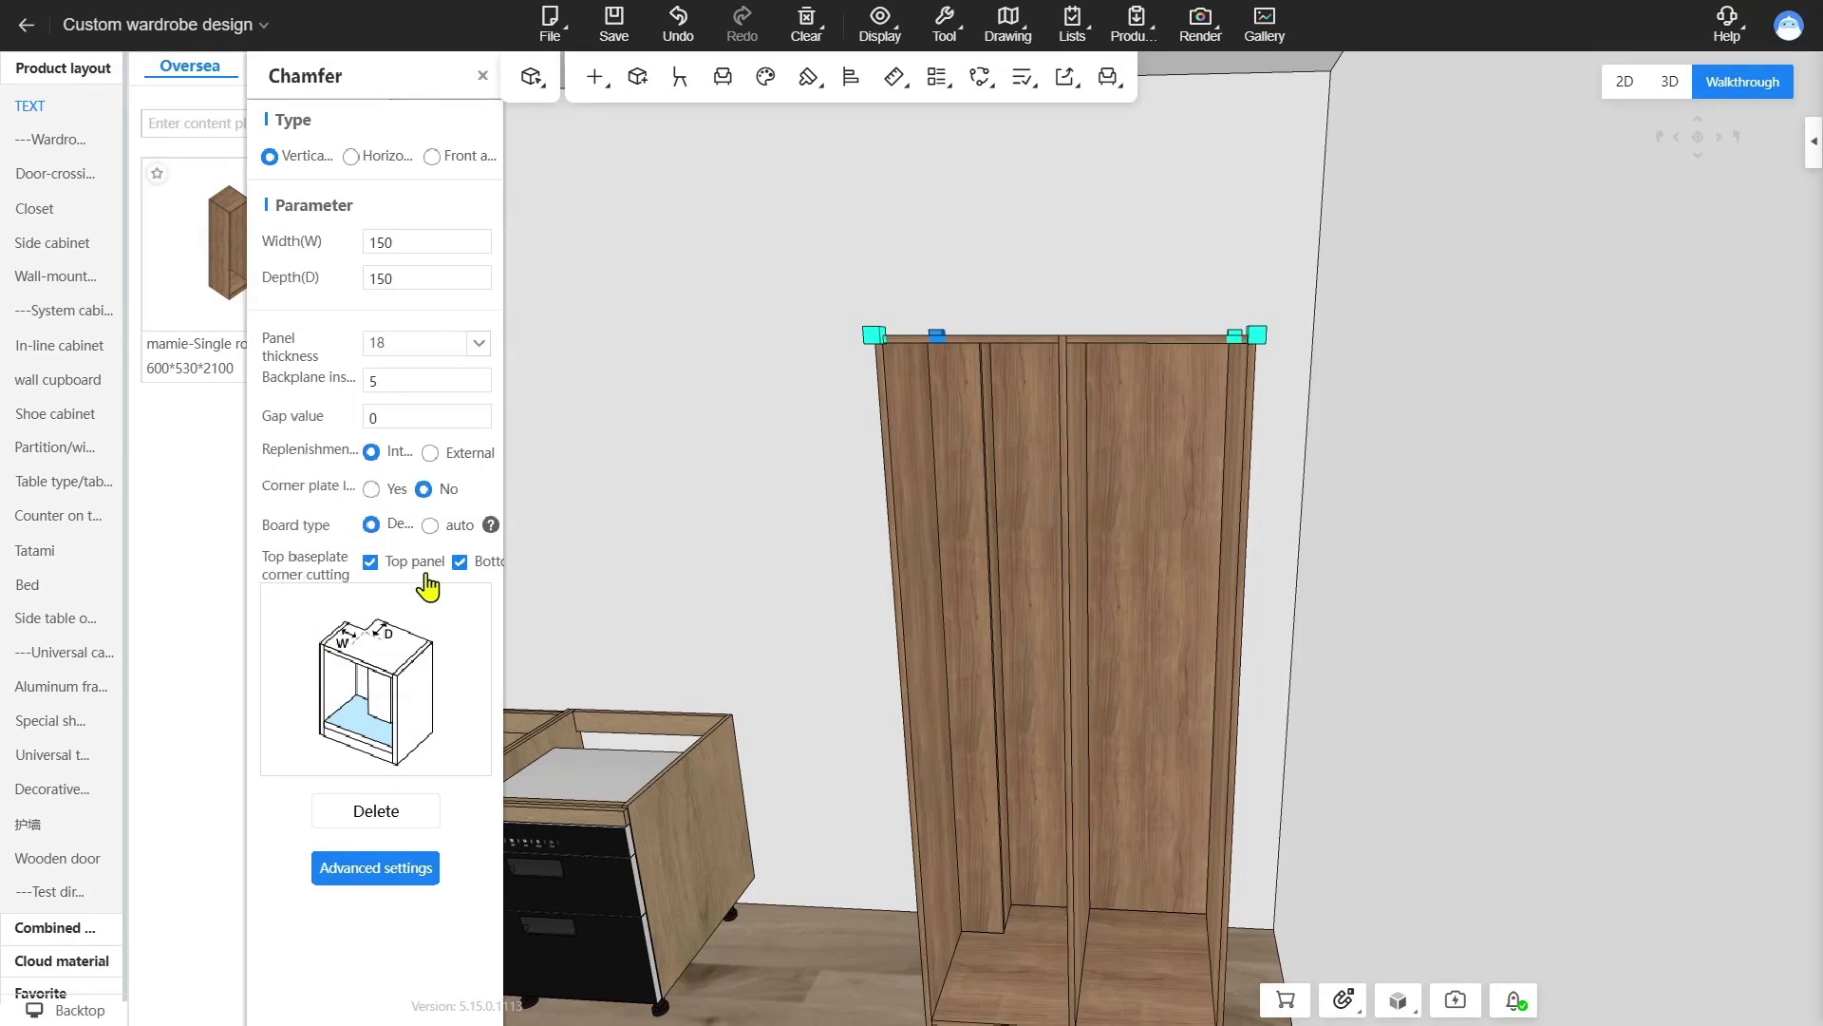
{"action": "left_click", "coordinate": [383, 810]}
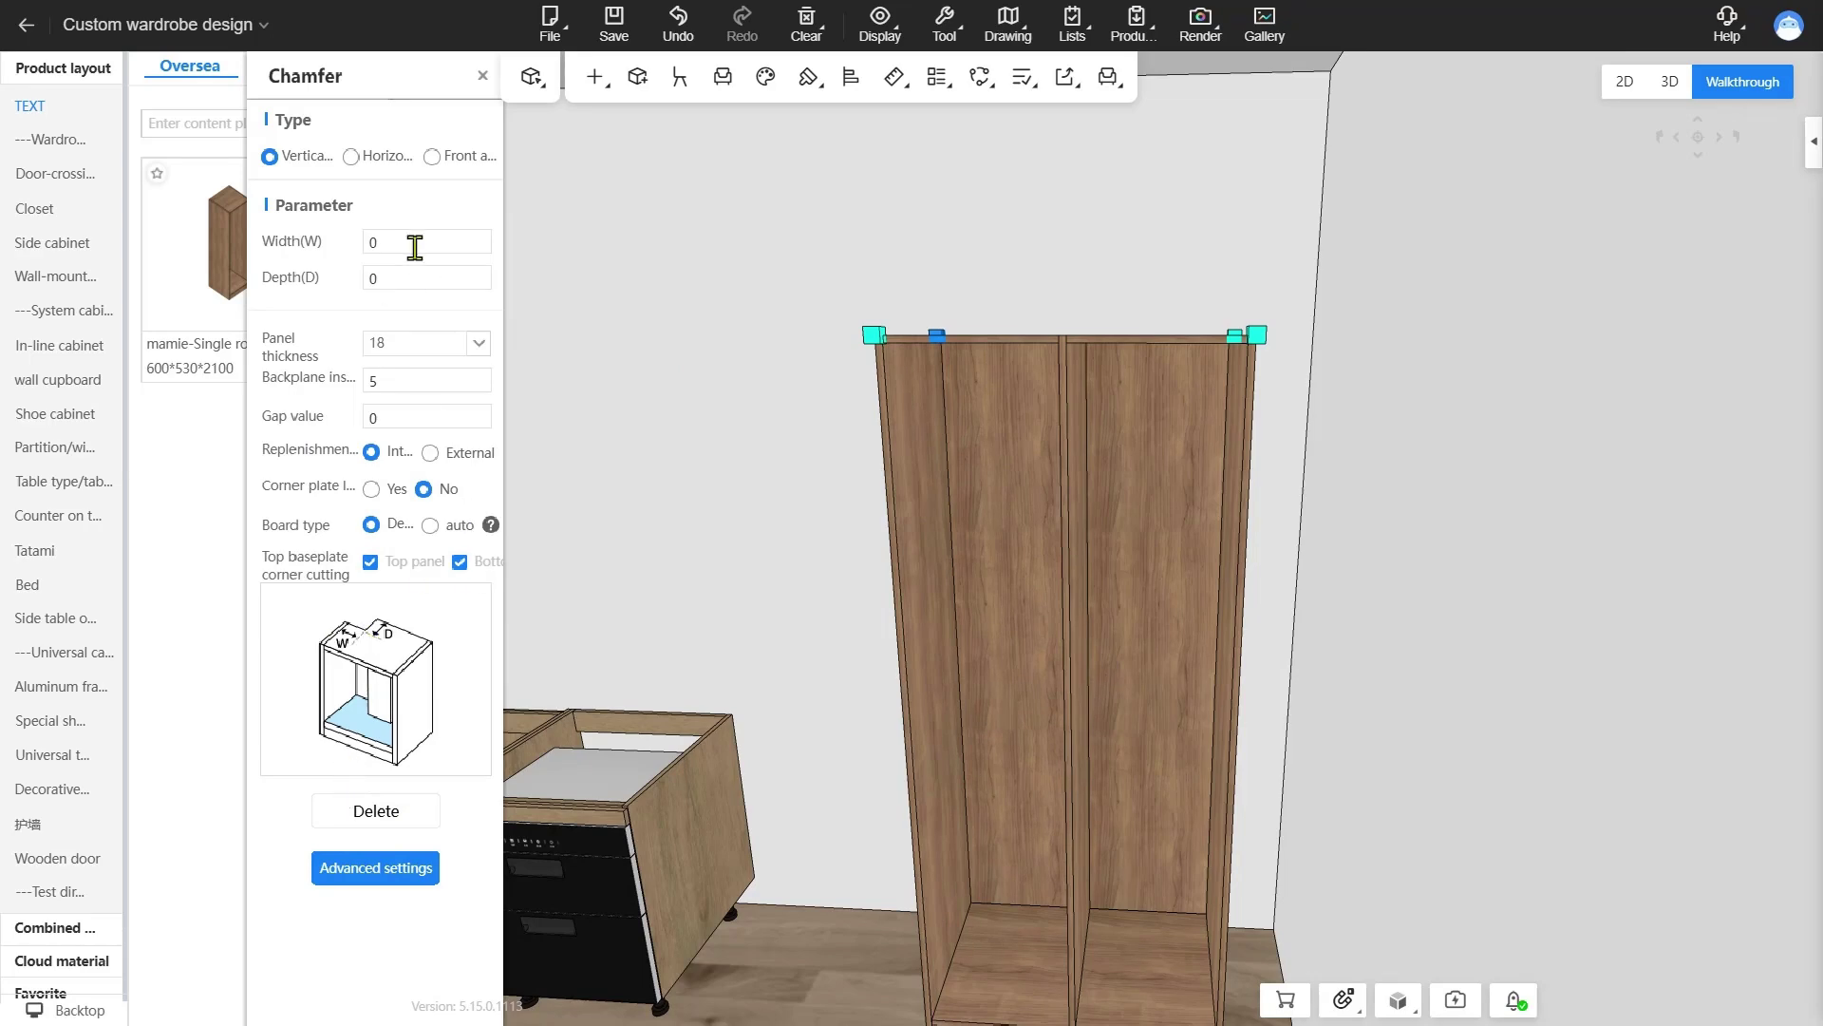
- Chamfer the tall cabinet's back left corner with width 150 and depth 150 and close the chamfer settings
{"action": "left_click_drag", "start_coordinate": [686, 380], "coordinate": [798, 570]}
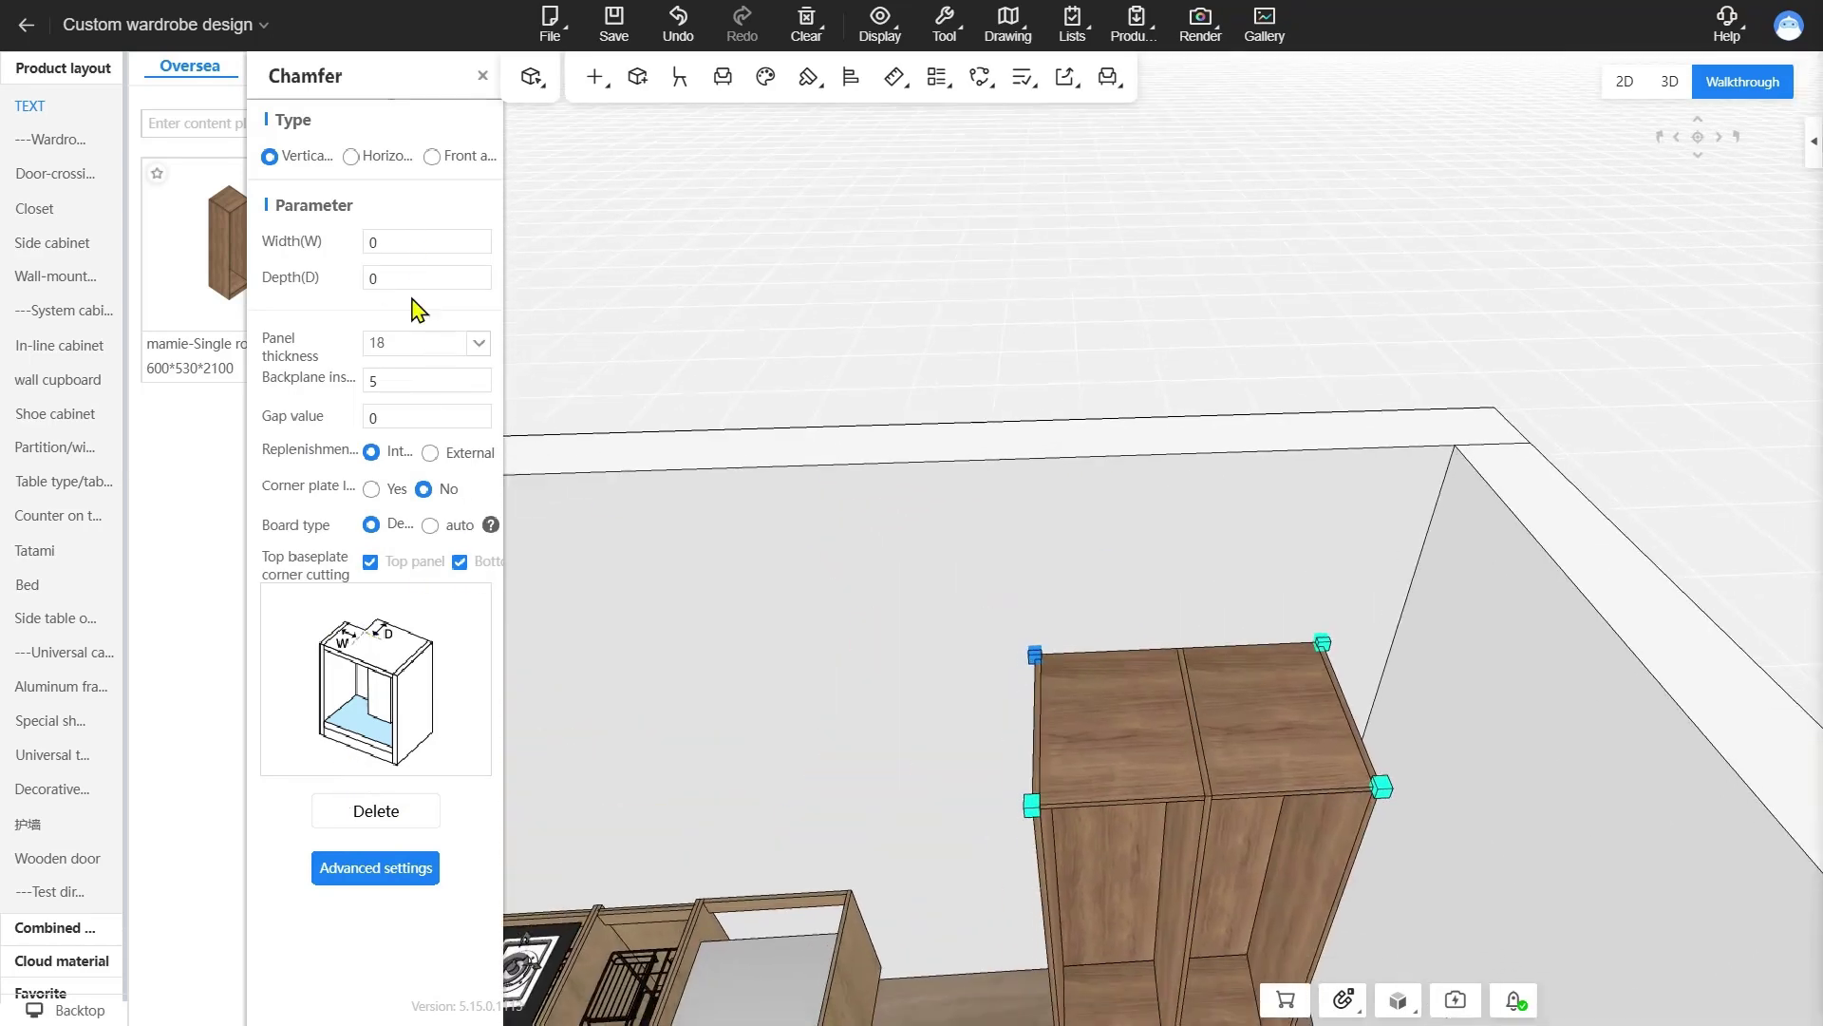
{"action": "left_click", "coordinate": [418, 243]}
{"action": "type", "text": "150"}
{"action": "left_click", "coordinate": [369, 282]}
{"action": "type", "text": "150"}
{"action": "key", "text": "Return"}
{"action": "left_click_drag", "start_coordinate": [1073, 638], "coordinate": [950, 705]}
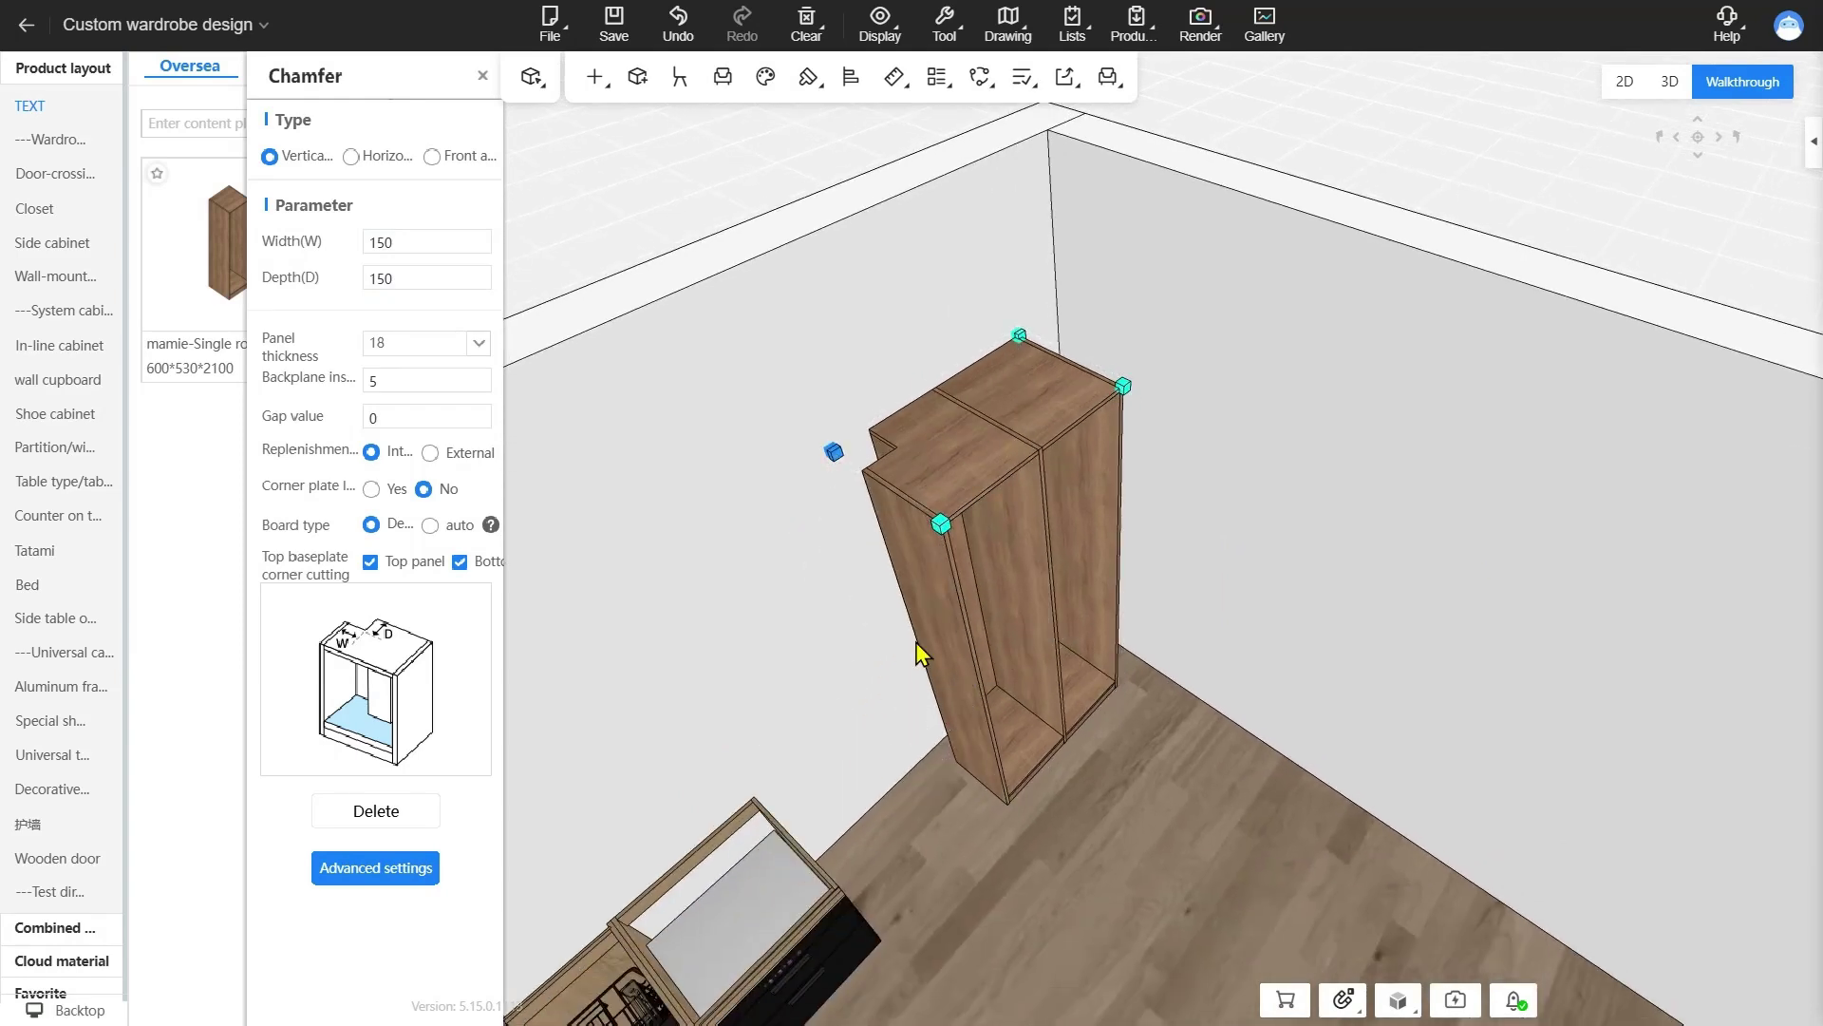
{"action": "left_click", "coordinate": [482, 76]}
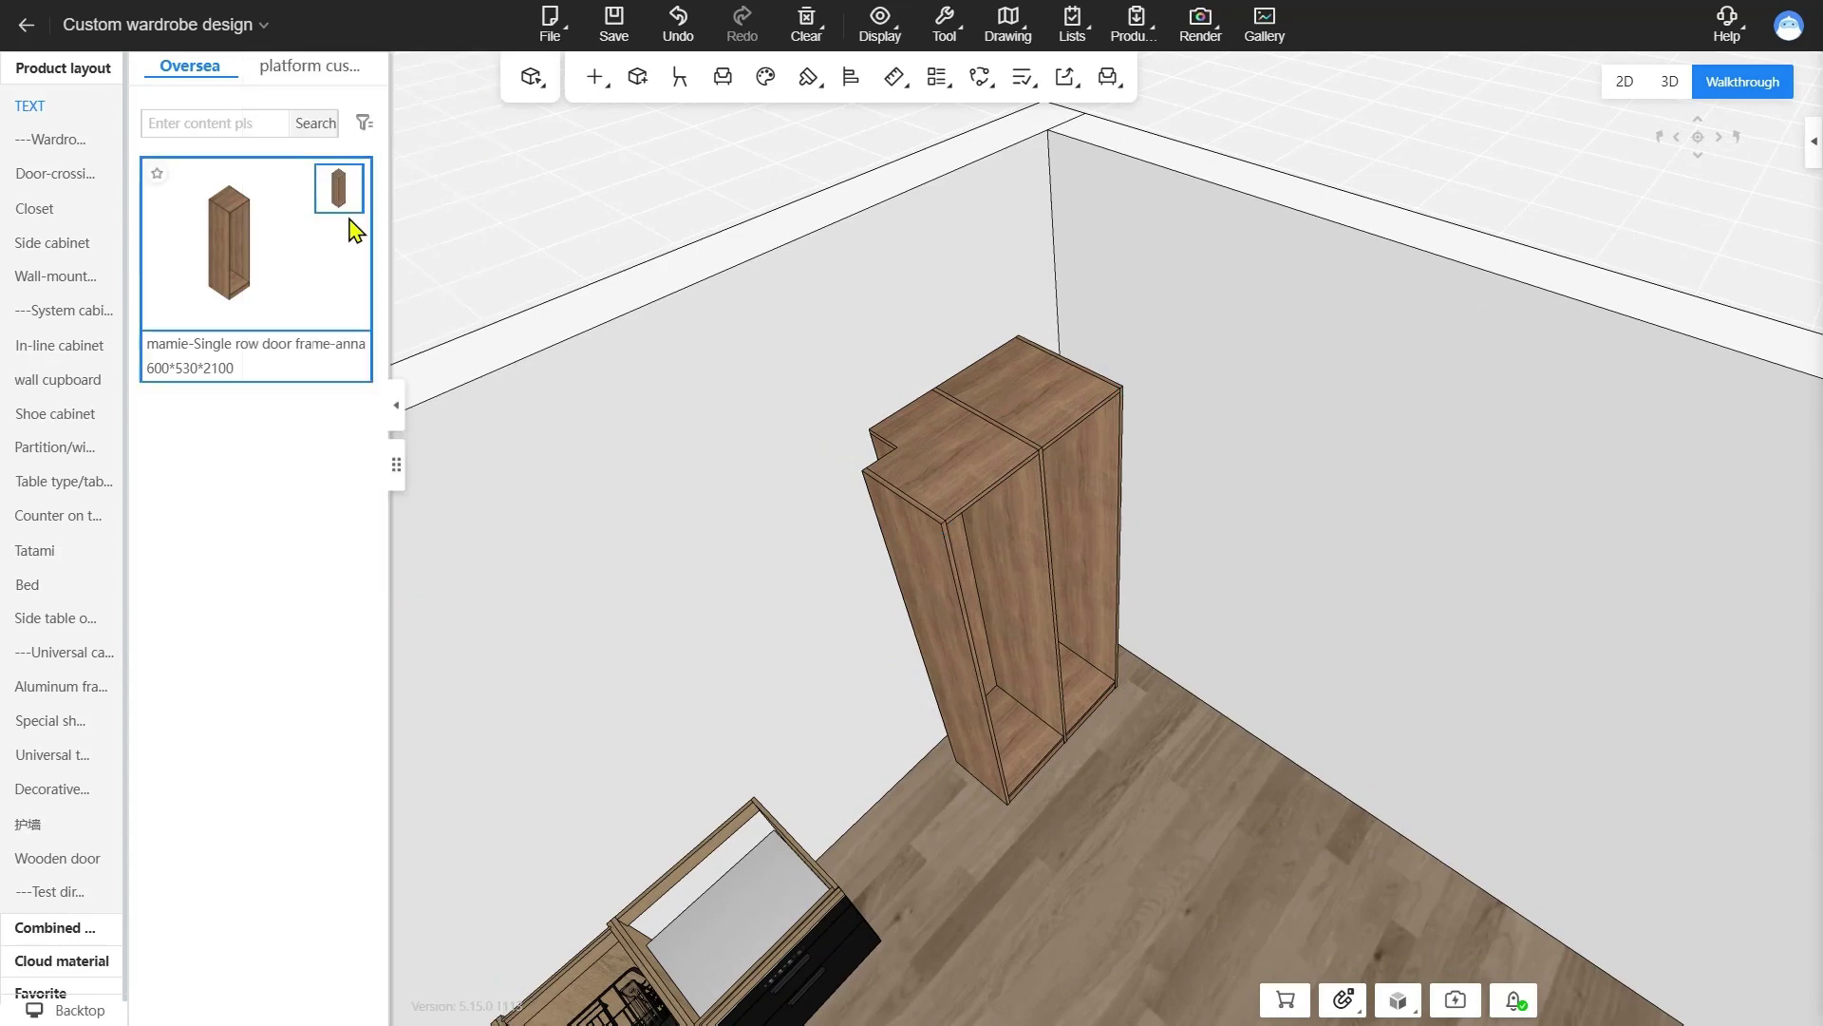
- Turn off Cabinet chamfer for the tall cabinet's left side panel in the panel shape editor and save the panel
{"action": "left_click", "coordinate": [918, 606]}
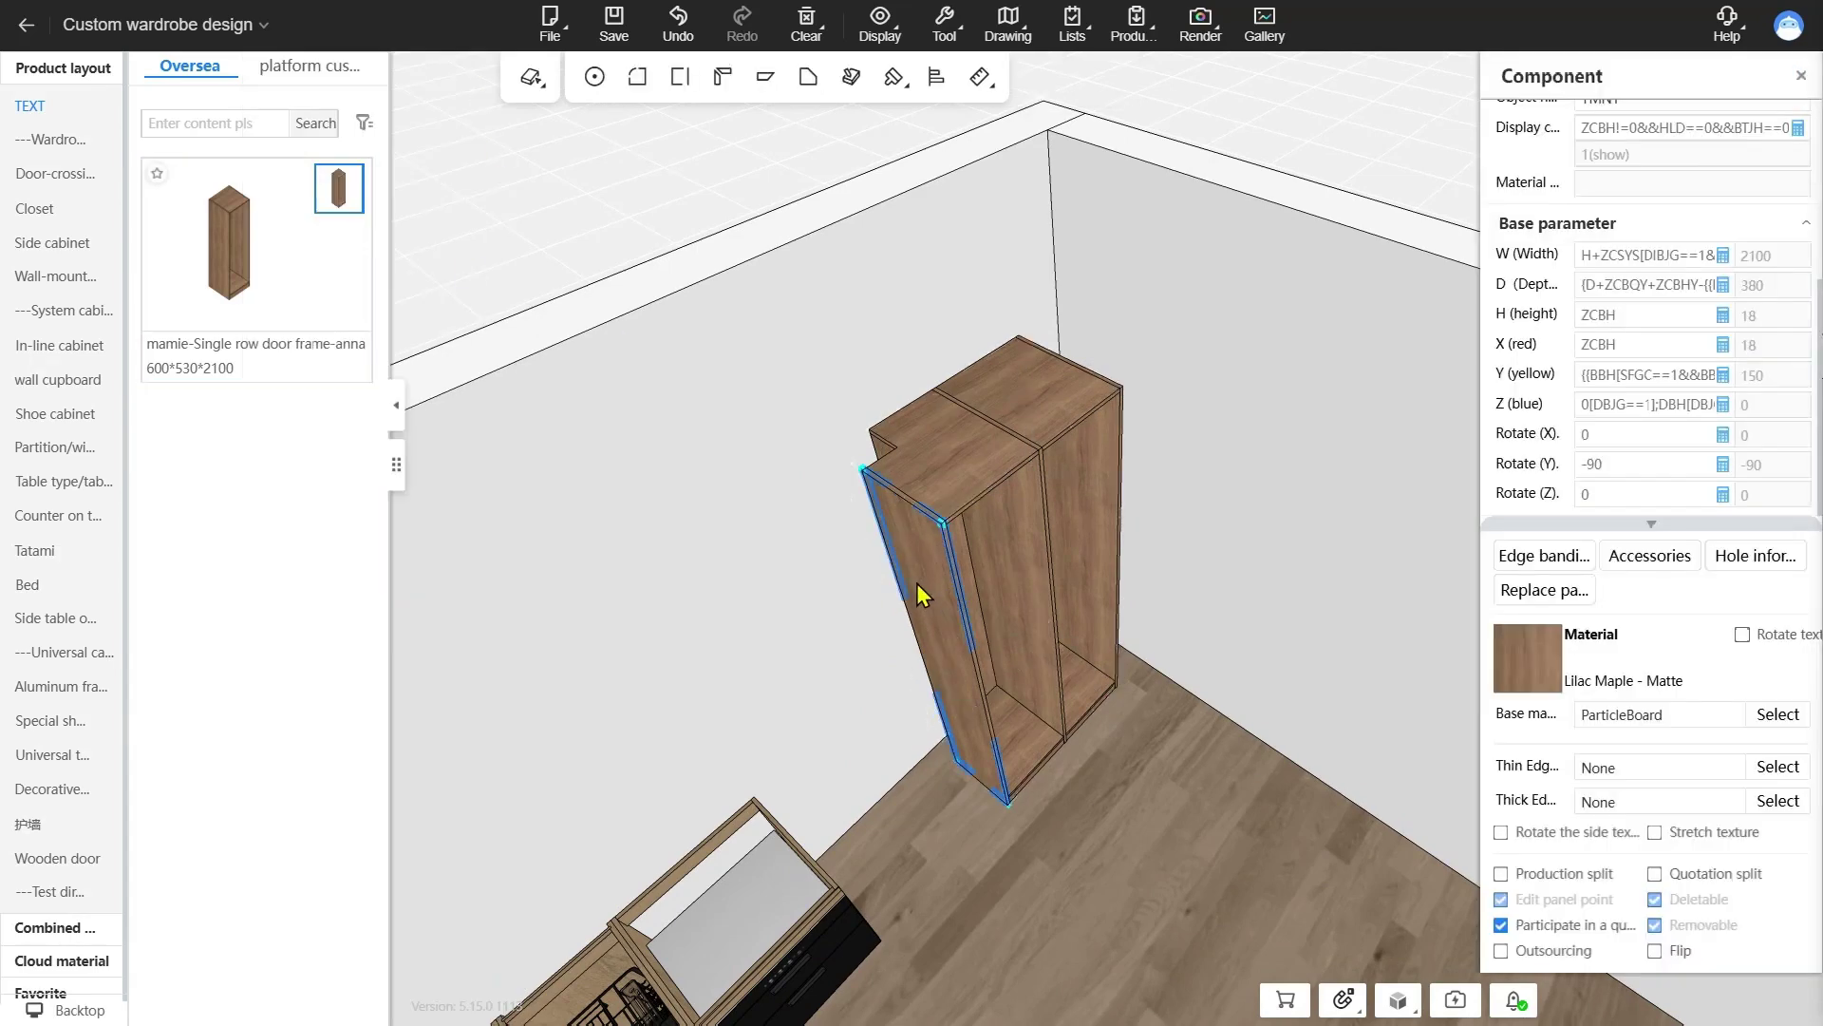
{"action": "left_click", "coordinate": [978, 83]}
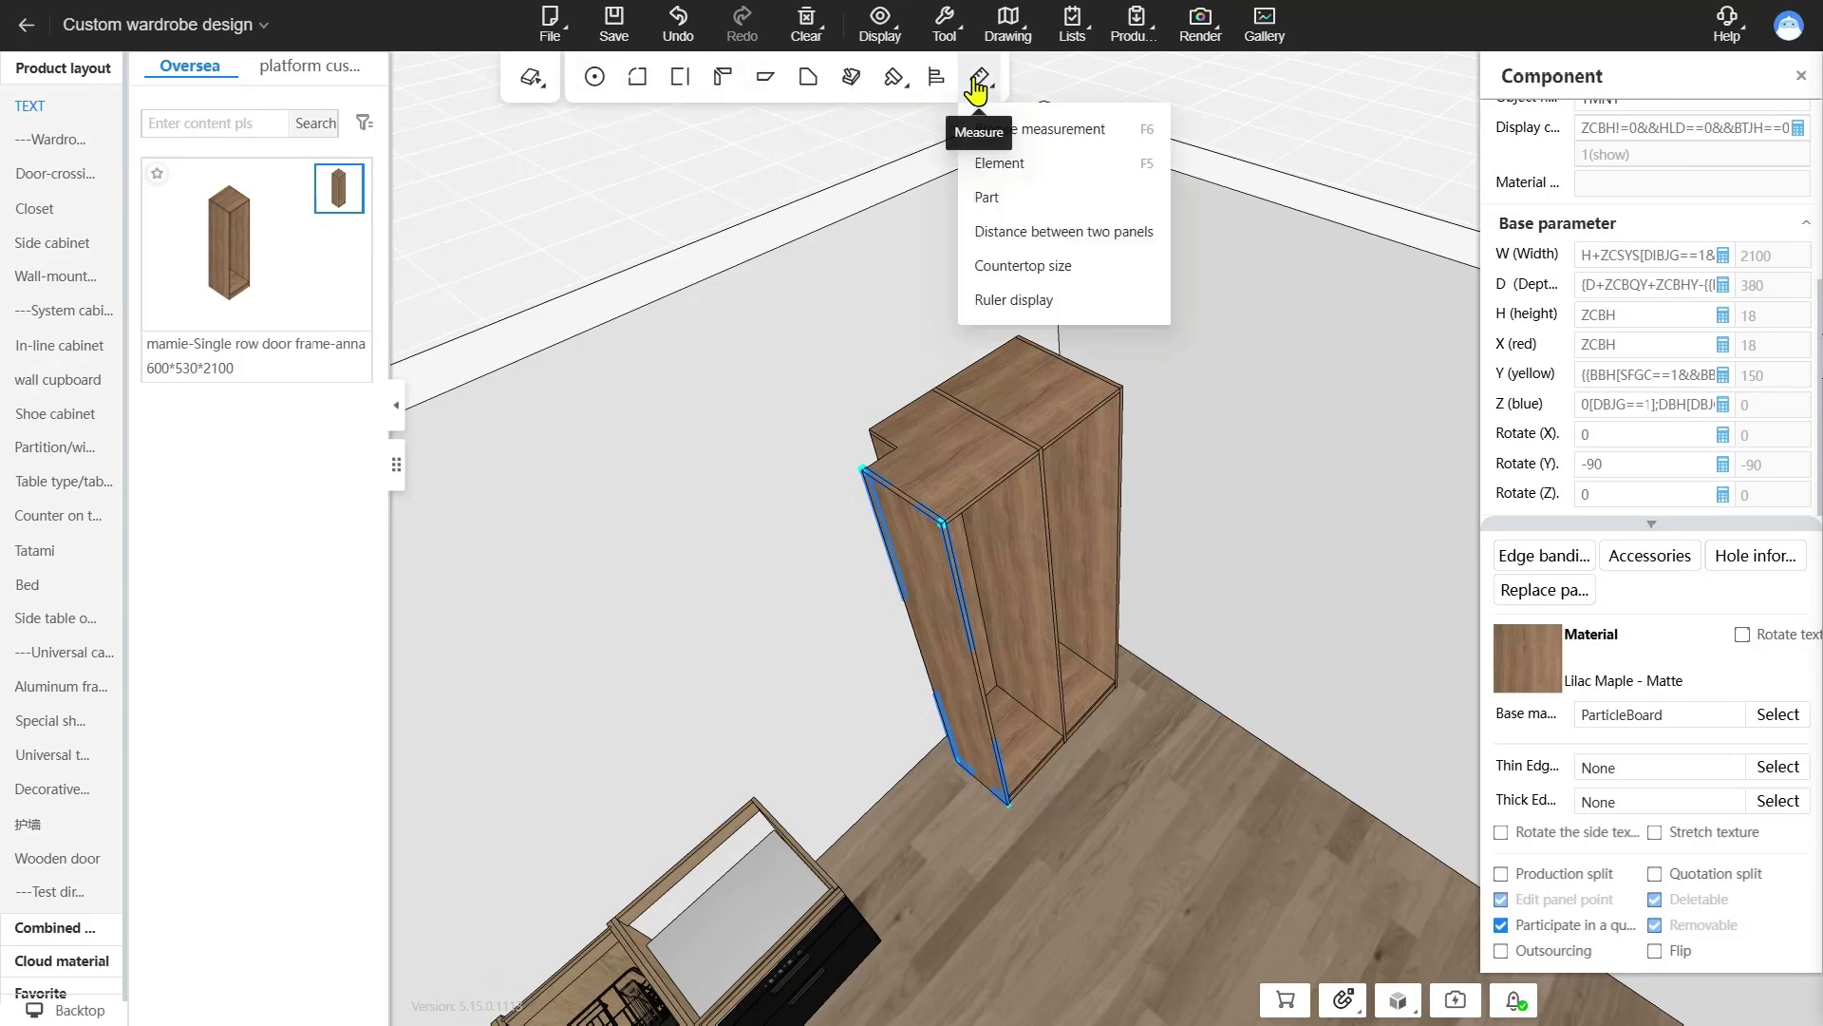
{"action": "left_click", "coordinate": [843, 92]}
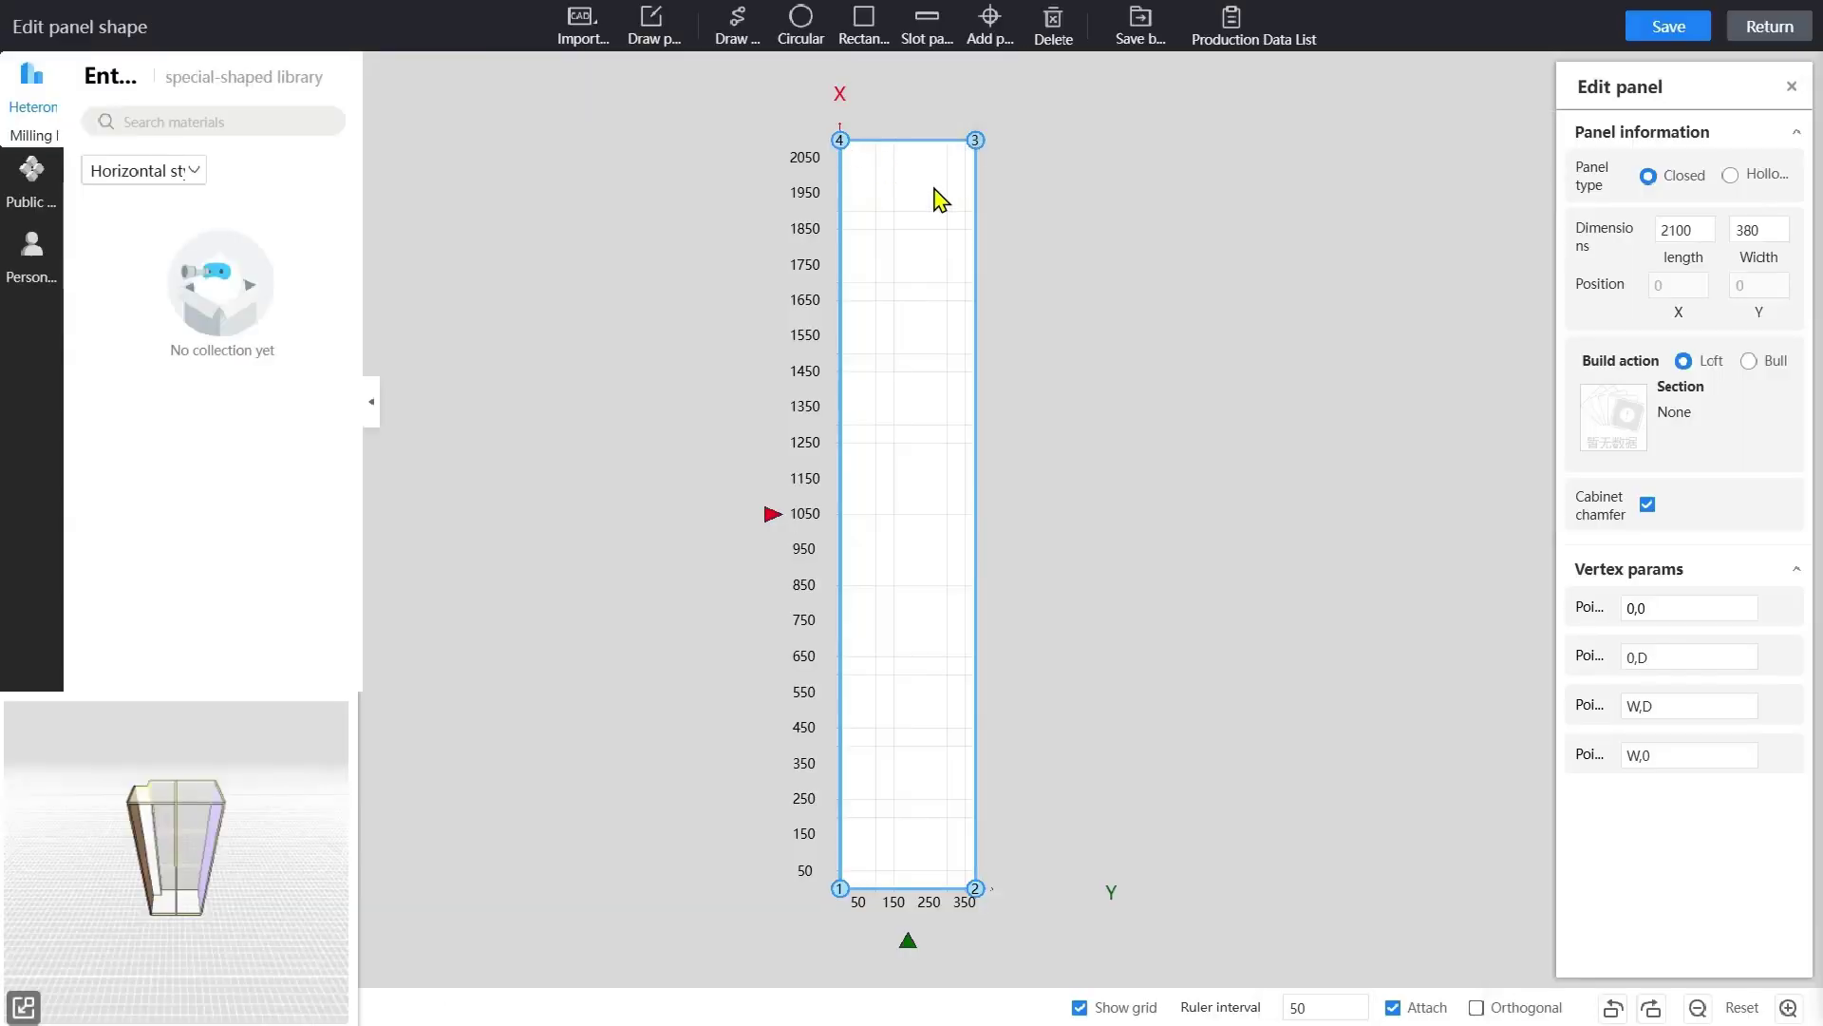
{"action": "left_click", "coordinate": [1648, 504]}
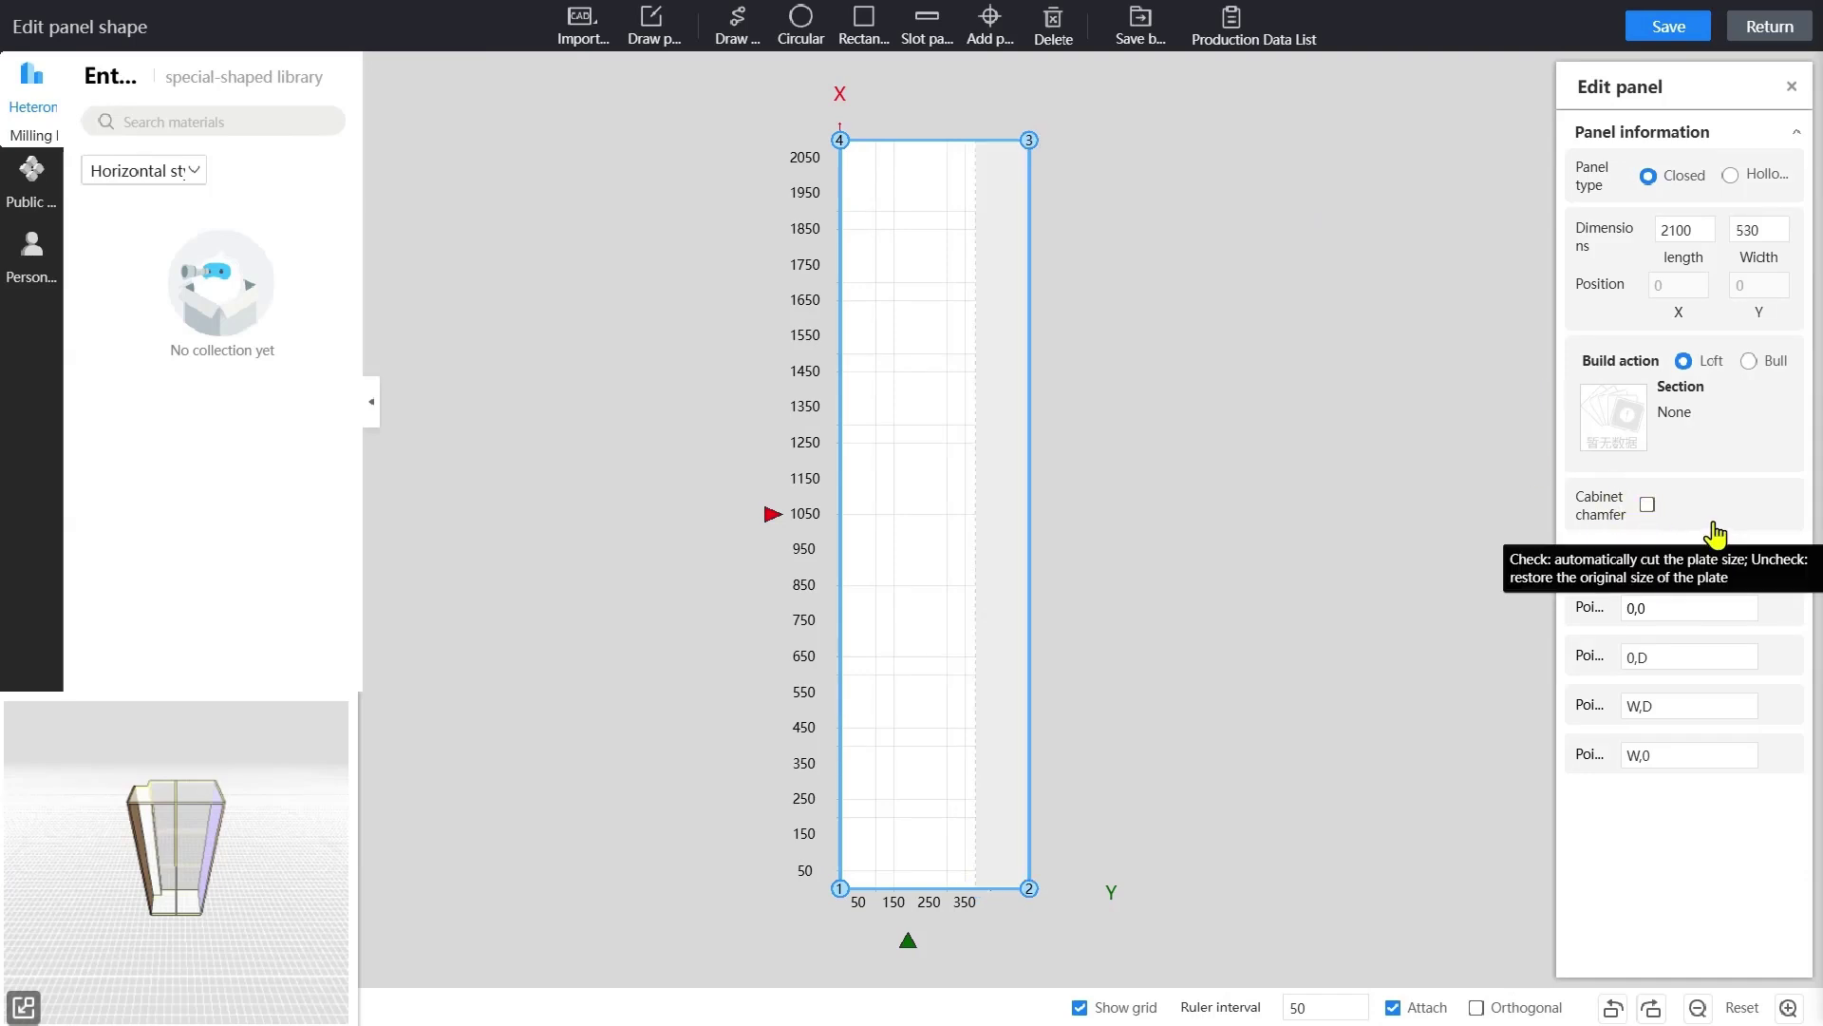
{"action": "left_click", "coordinate": [1668, 28]}
{"action": "left_click", "coordinate": [1797, 34]}
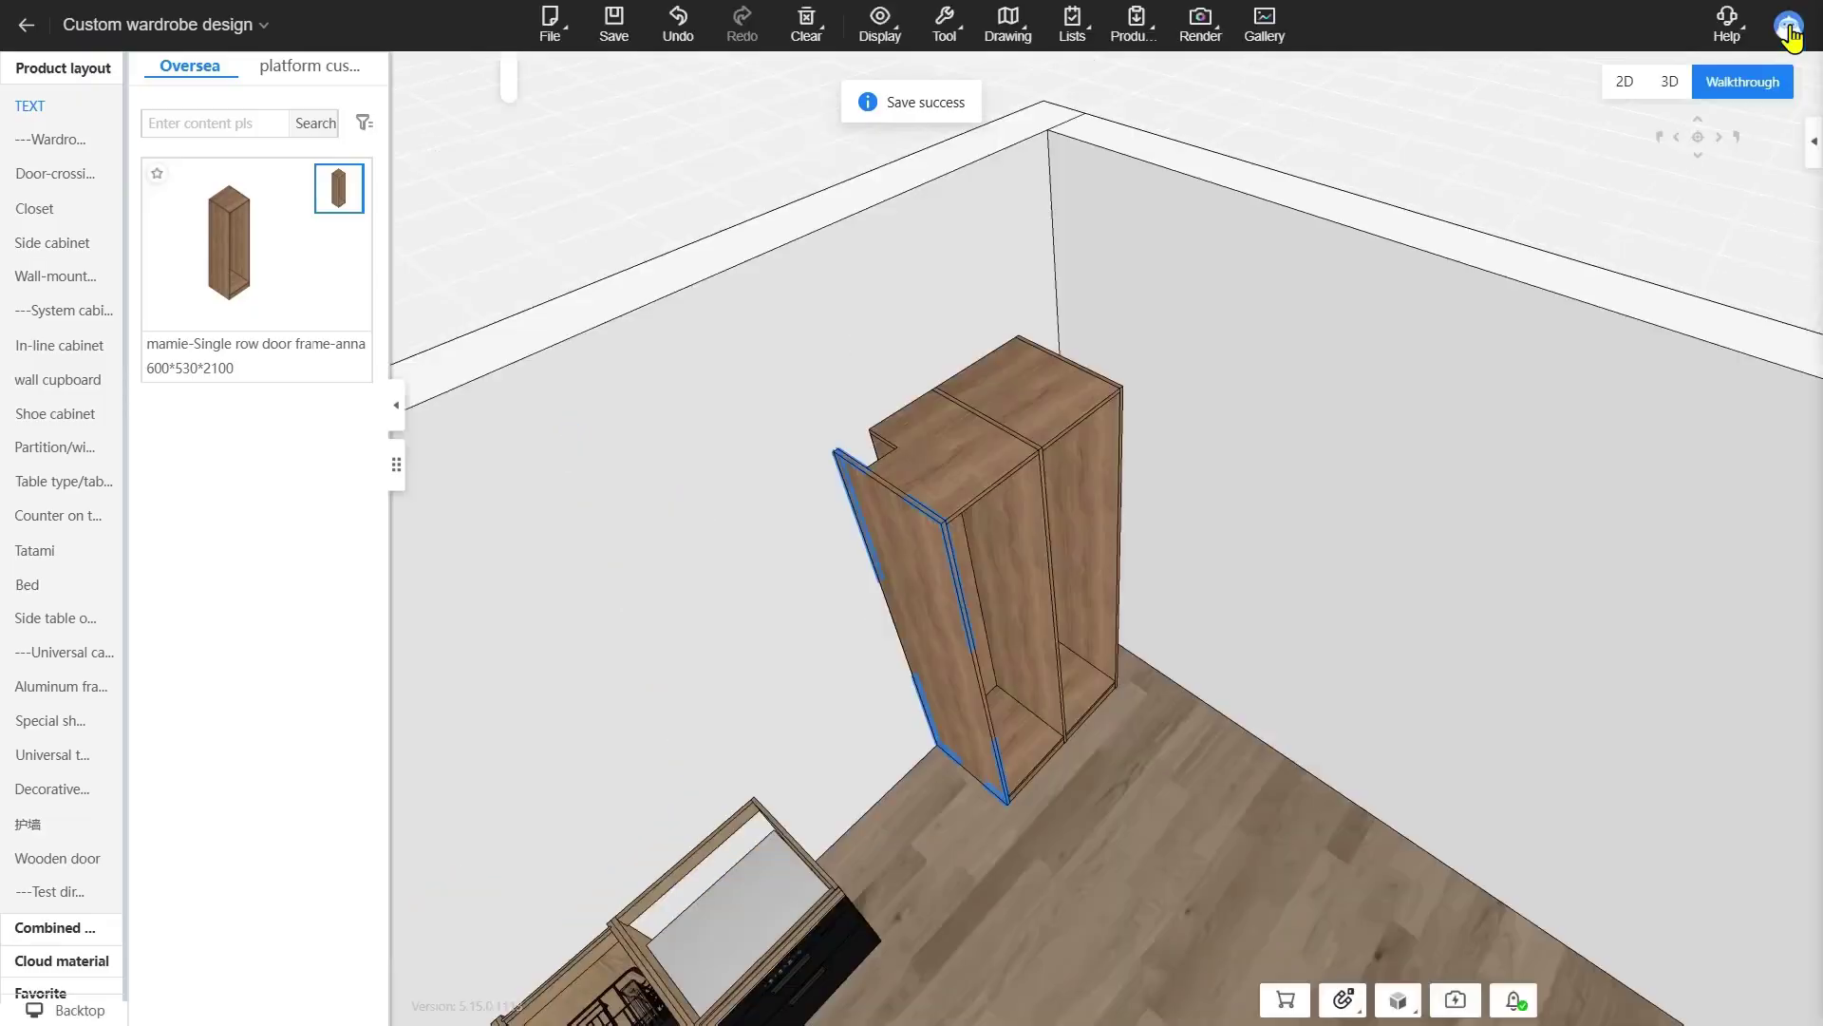
- Apply a cabinet diagonal cut to the tall cabinet's top right corner with width 200 and height 200
{"action": "right_click_drag", "start_coordinate": [1257, 532], "coordinate": [1091, 572]}
{"action": "right_click_drag", "start_coordinate": [845, 569], "coordinate": [1067, 697]}
{"action": "right_click_drag", "start_coordinate": [1367, 558], "coordinate": [1077, 607]}
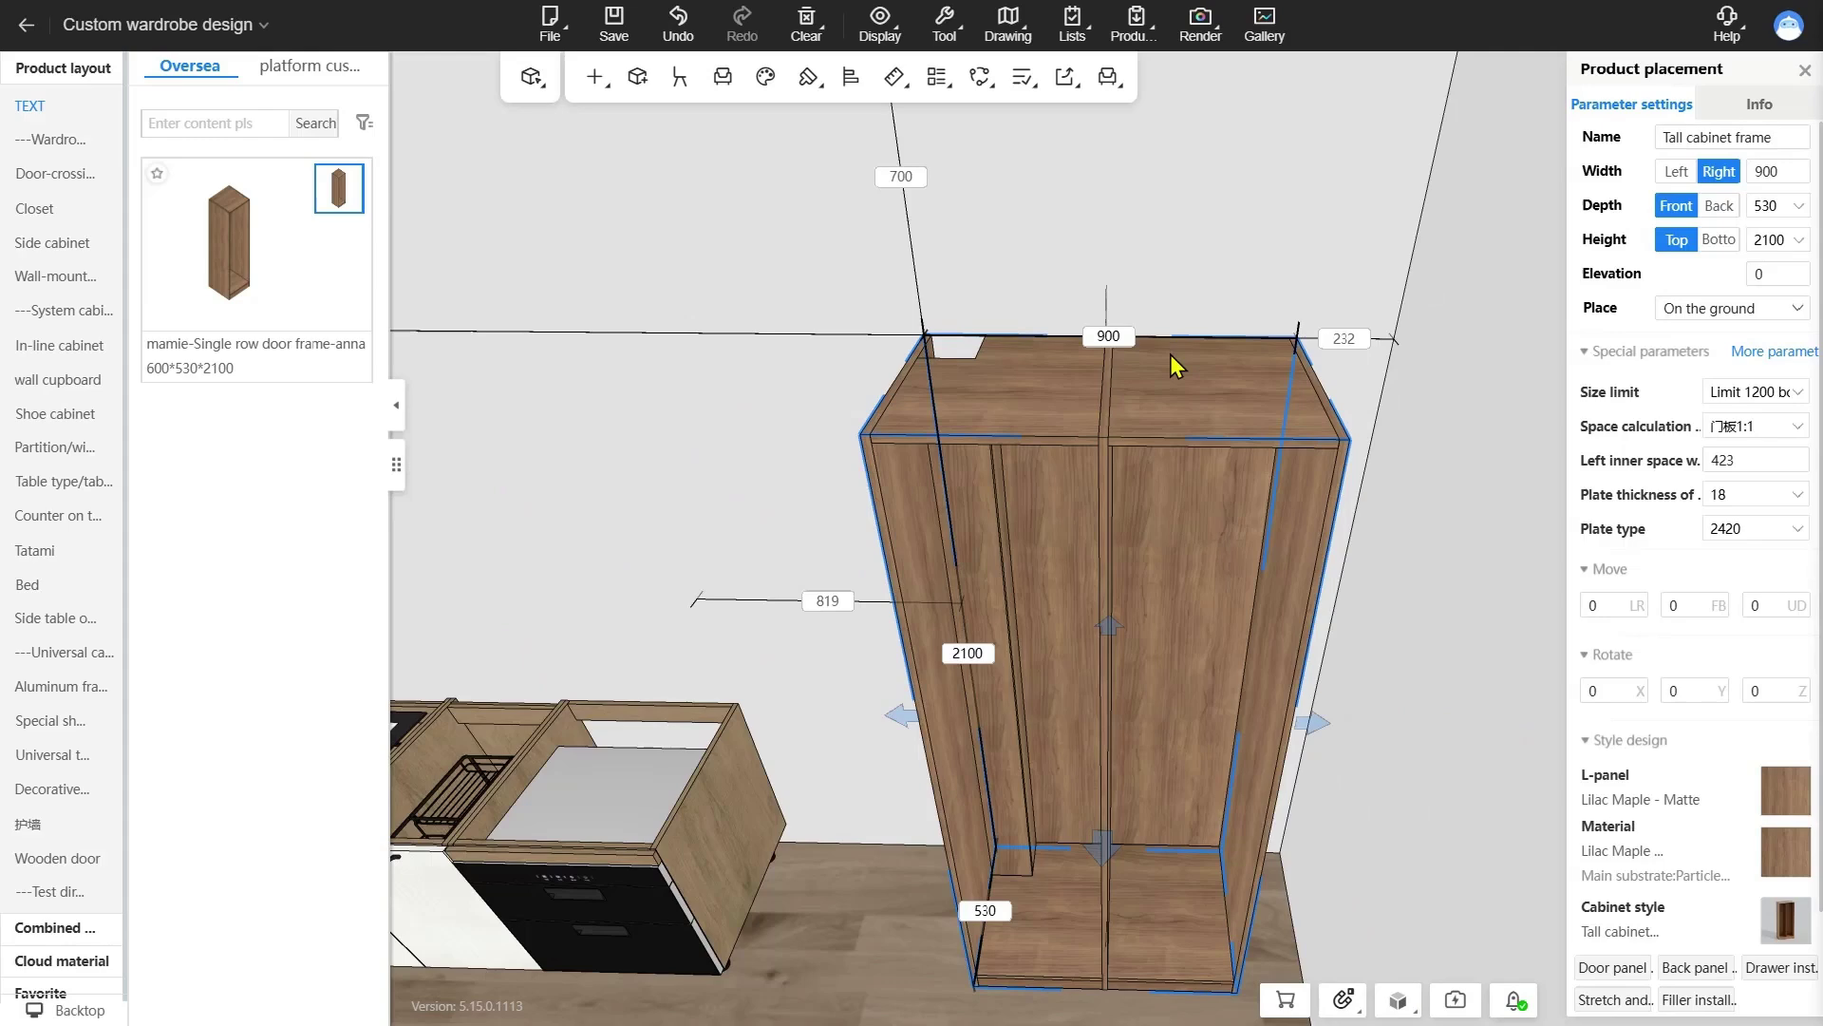
{"action": "right_click", "coordinate": [1170, 356]}
{"action": "mouse_move", "coordinate": [1329, 864]}
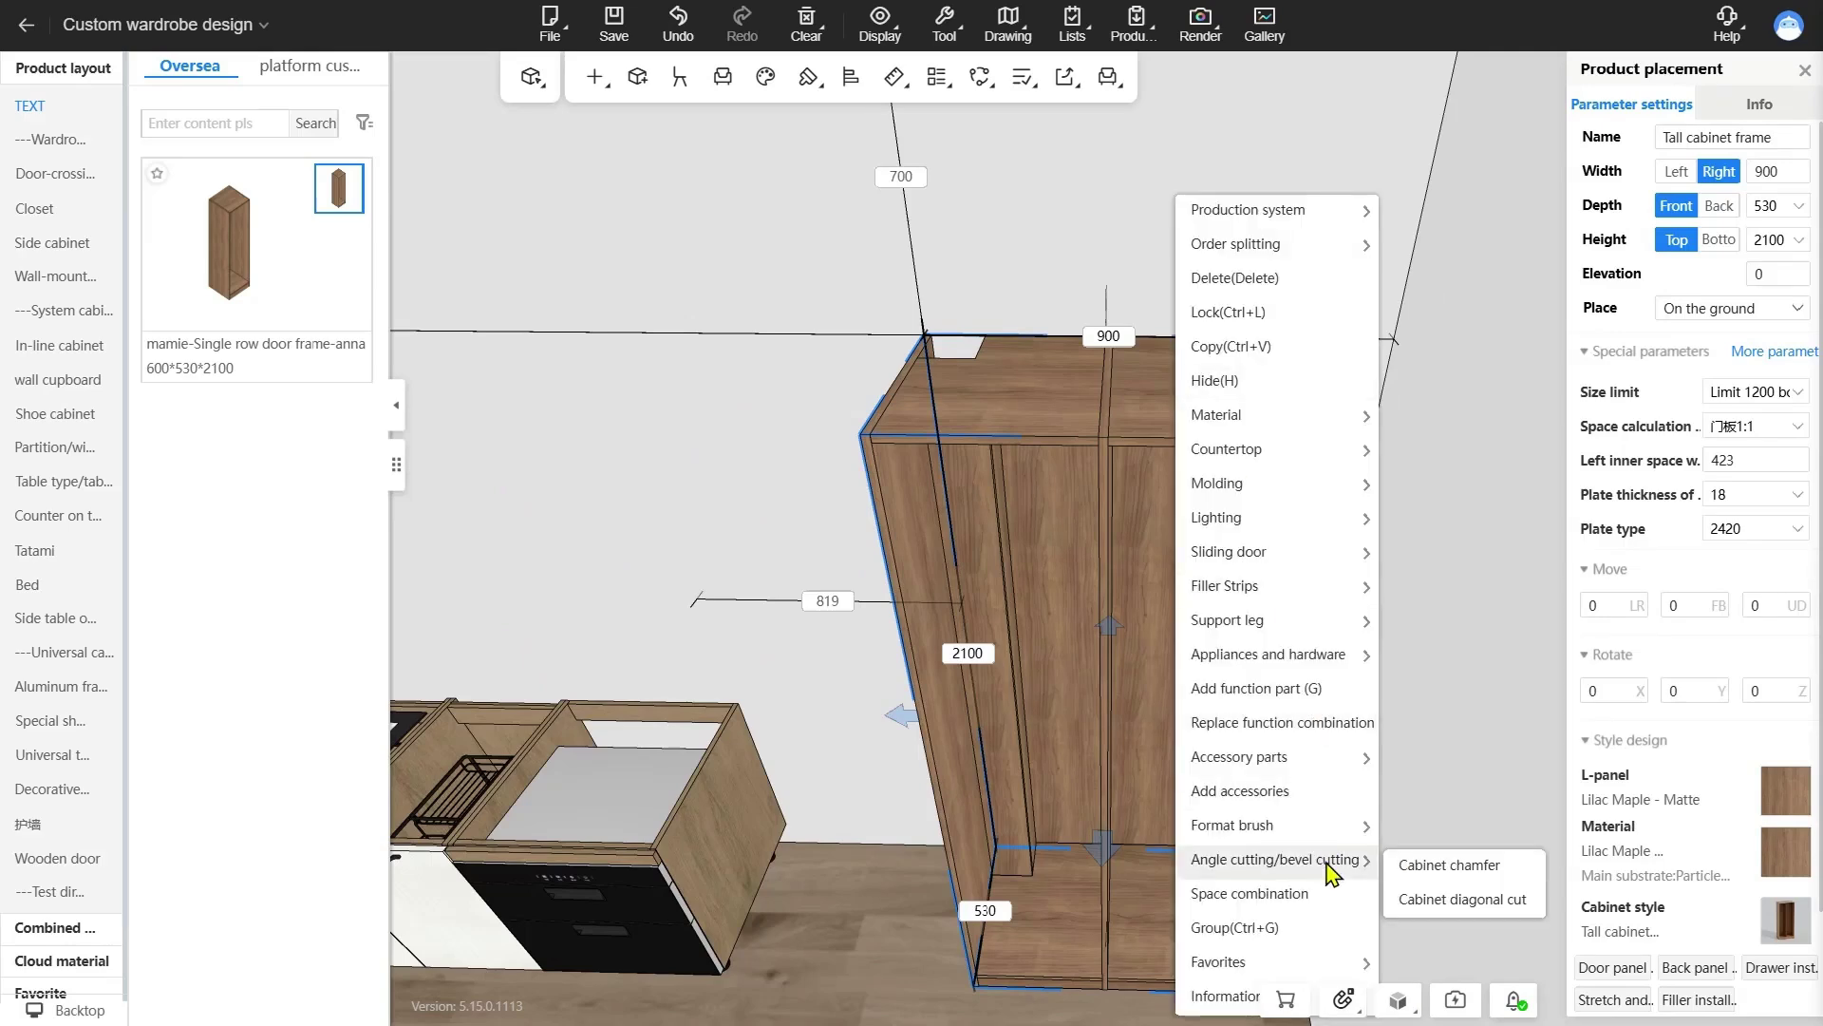
{"action": "left_click", "coordinate": [1504, 897]}
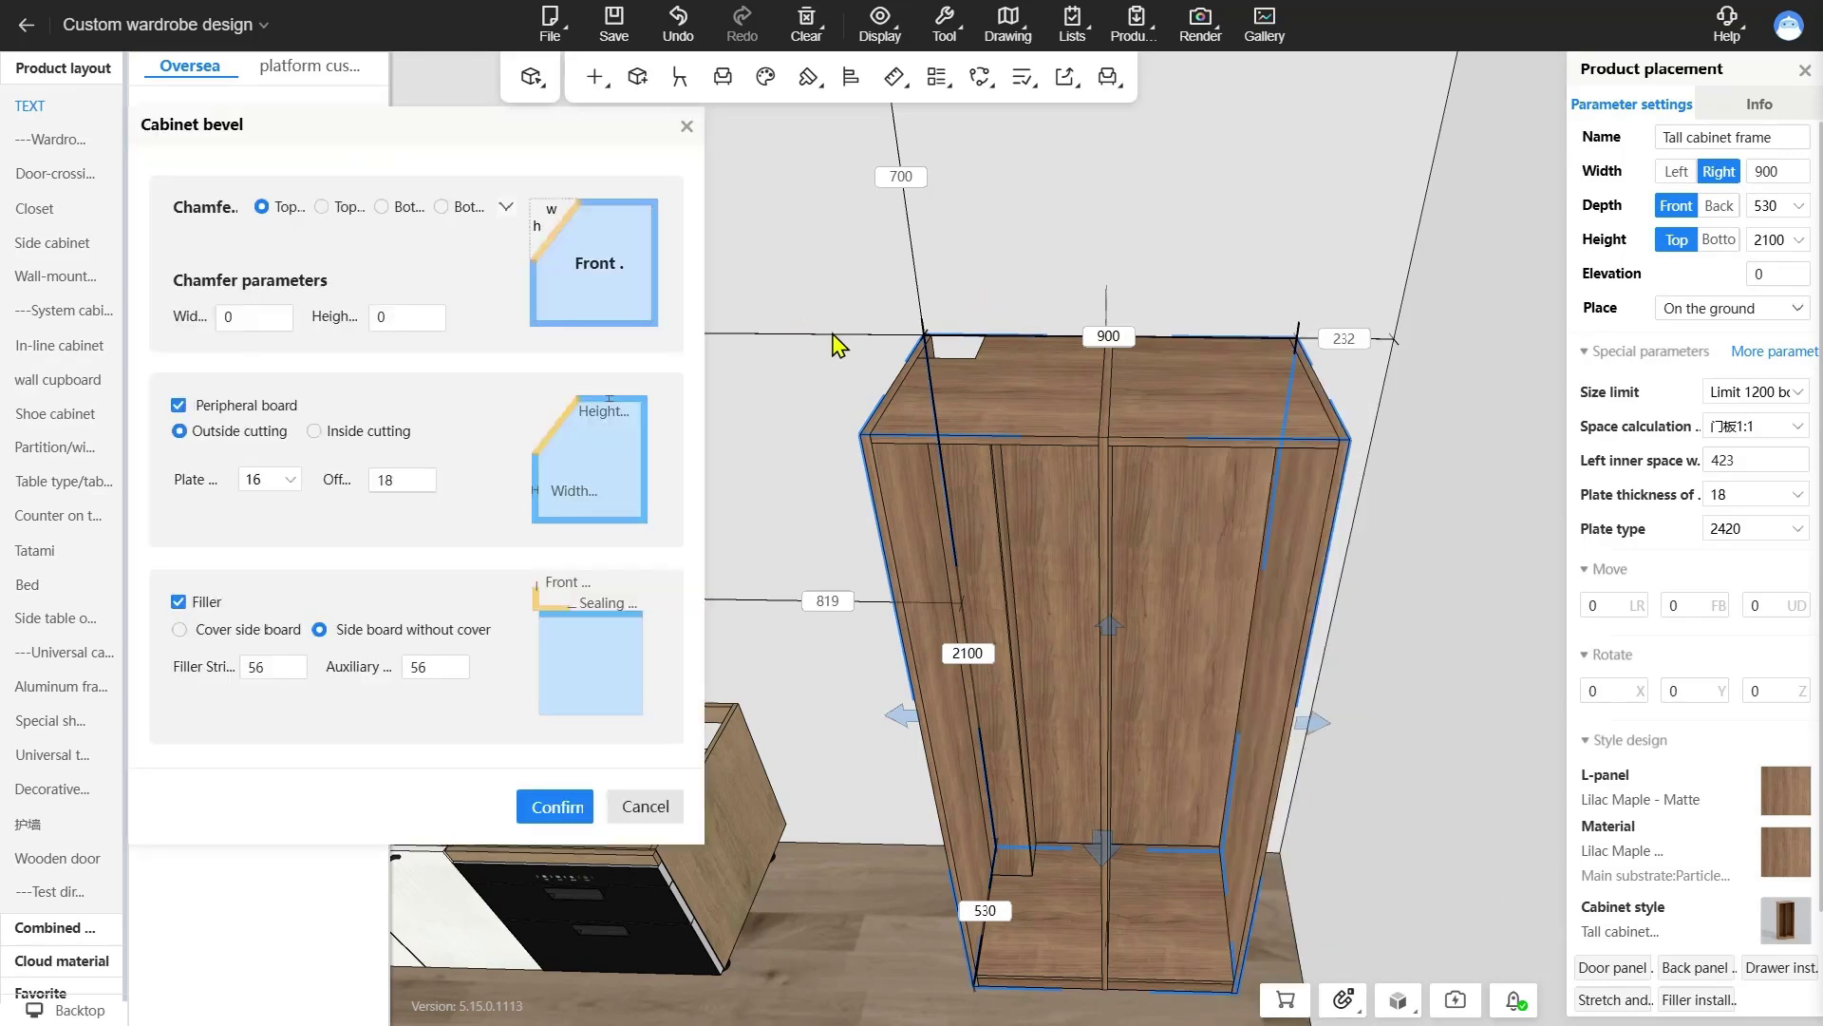
{"action": "left_click", "coordinate": [322, 208]}
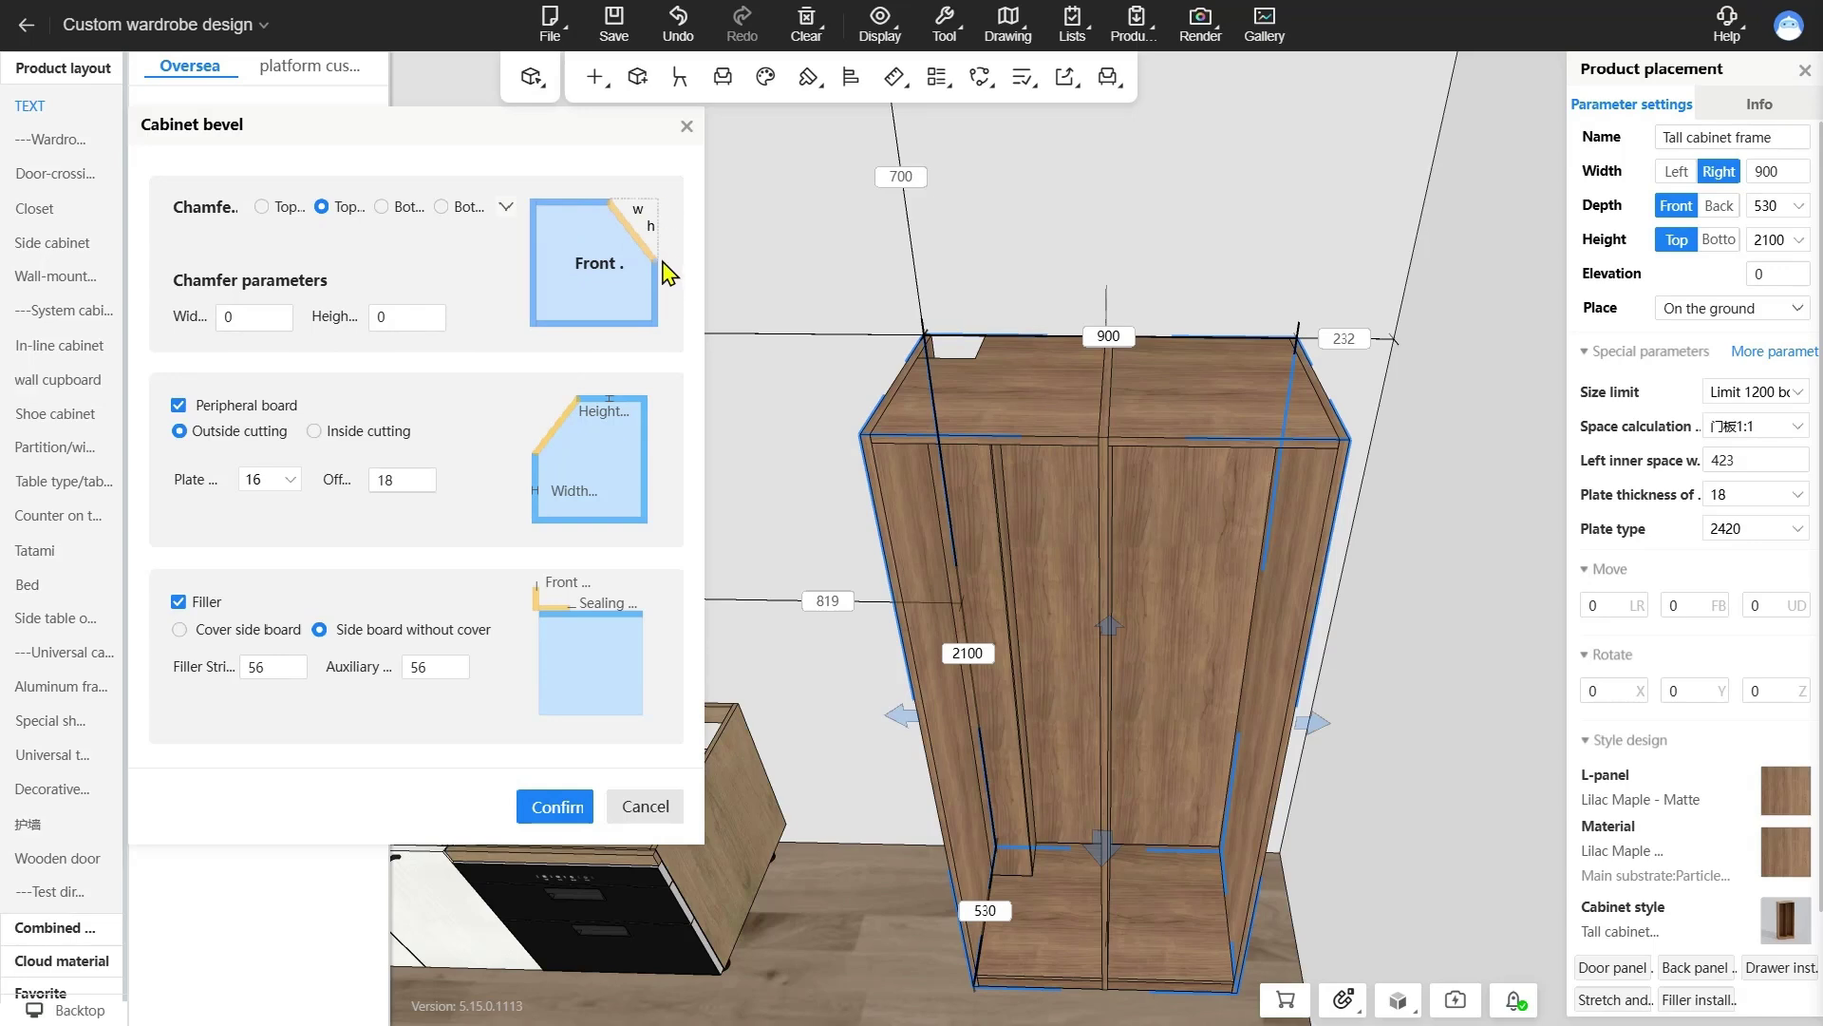
{"action": "double_click", "coordinate": [249, 319]}
{"action": "double_click", "coordinate": [374, 317]}
{"action": "type", "text": "200"}
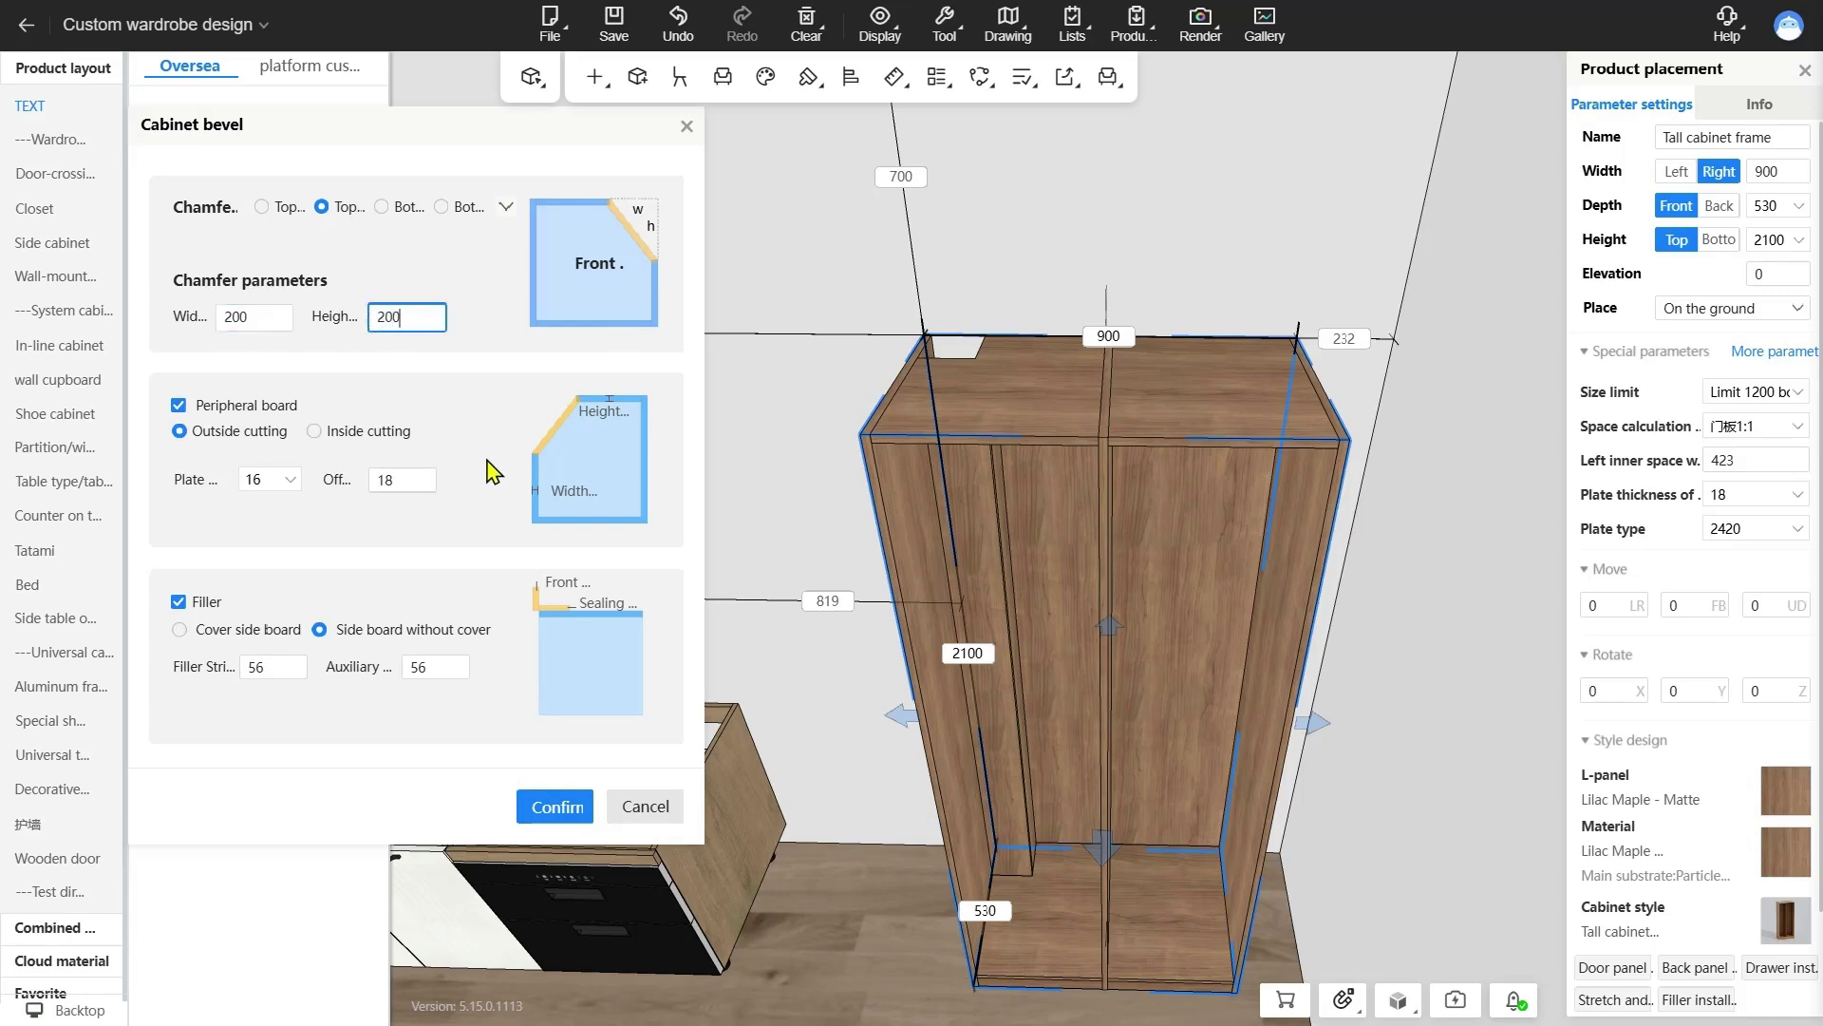
{"action": "left_click", "coordinate": [537, 809]}
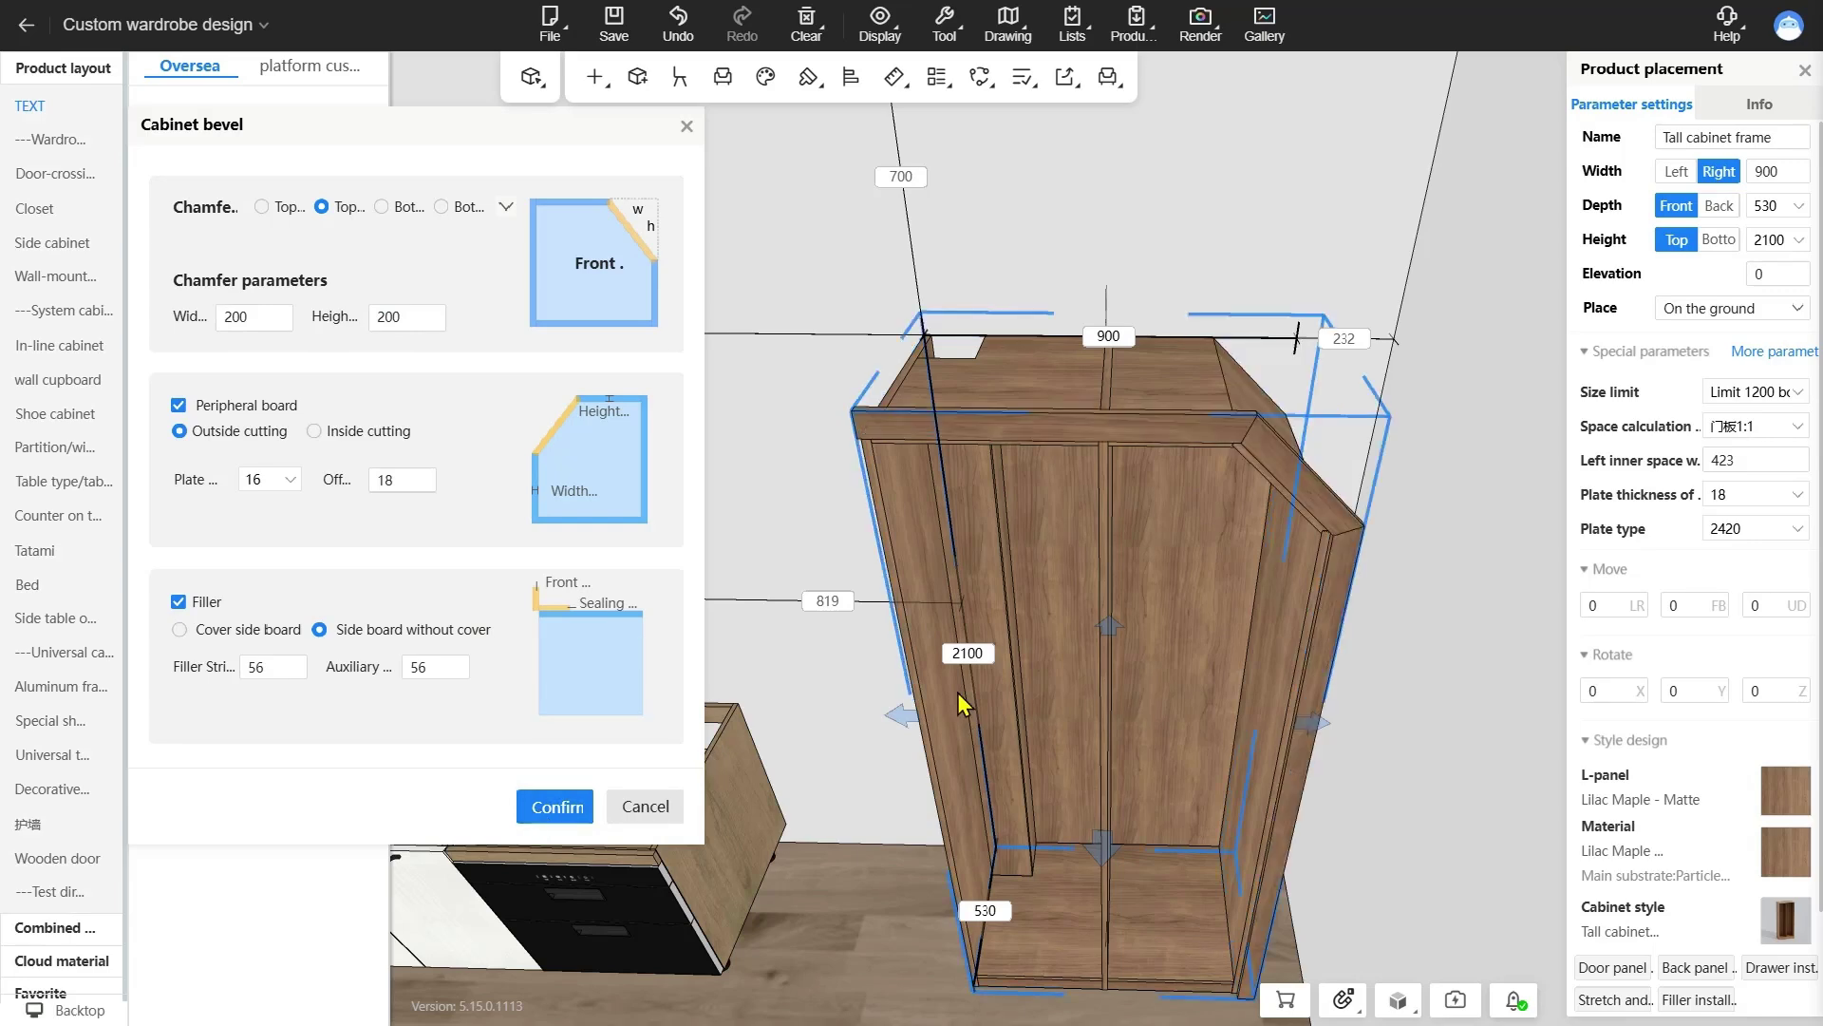
- Try inside cutting for the peripheral board of the tall cabinet's bevel
{"action": "scroll", "coordinate": [1329, 665], "scroll_direction": "up", "scroll_amount": 3}
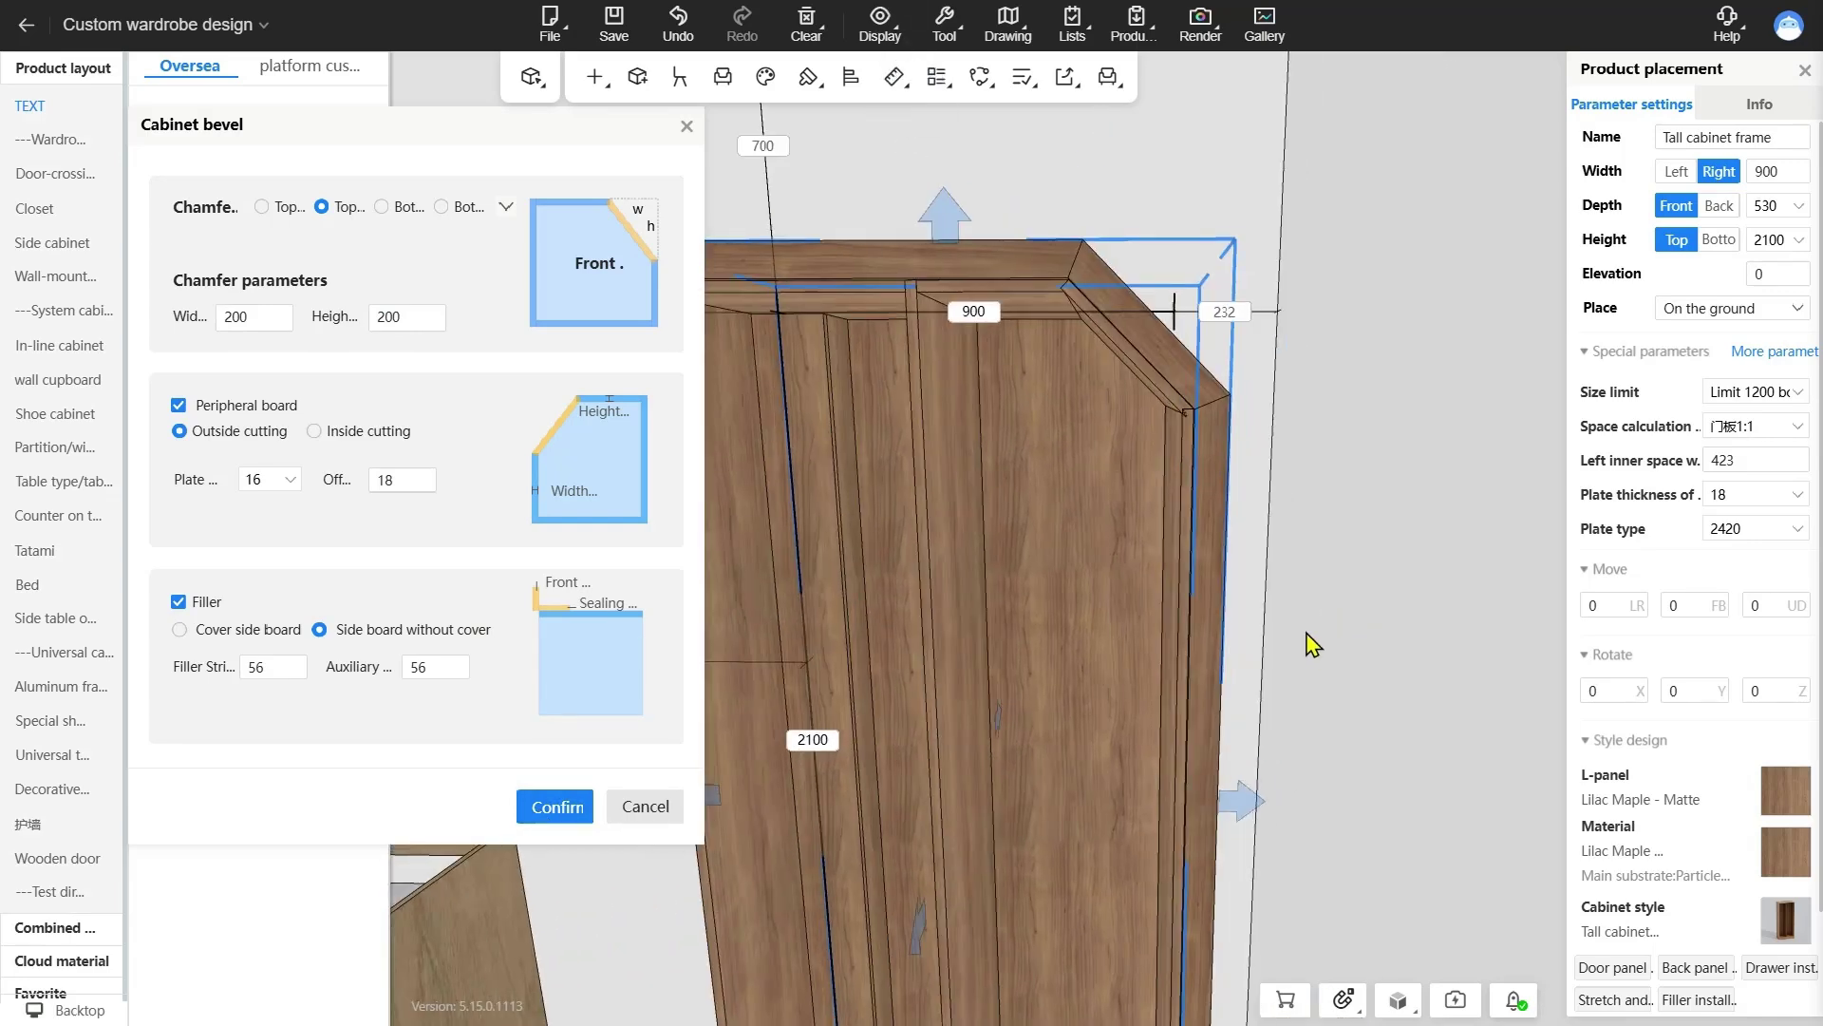
{"action": "scroll", "coordinate": [1310, 669], "scroll_direction": "up", "scroll_amount": 2}
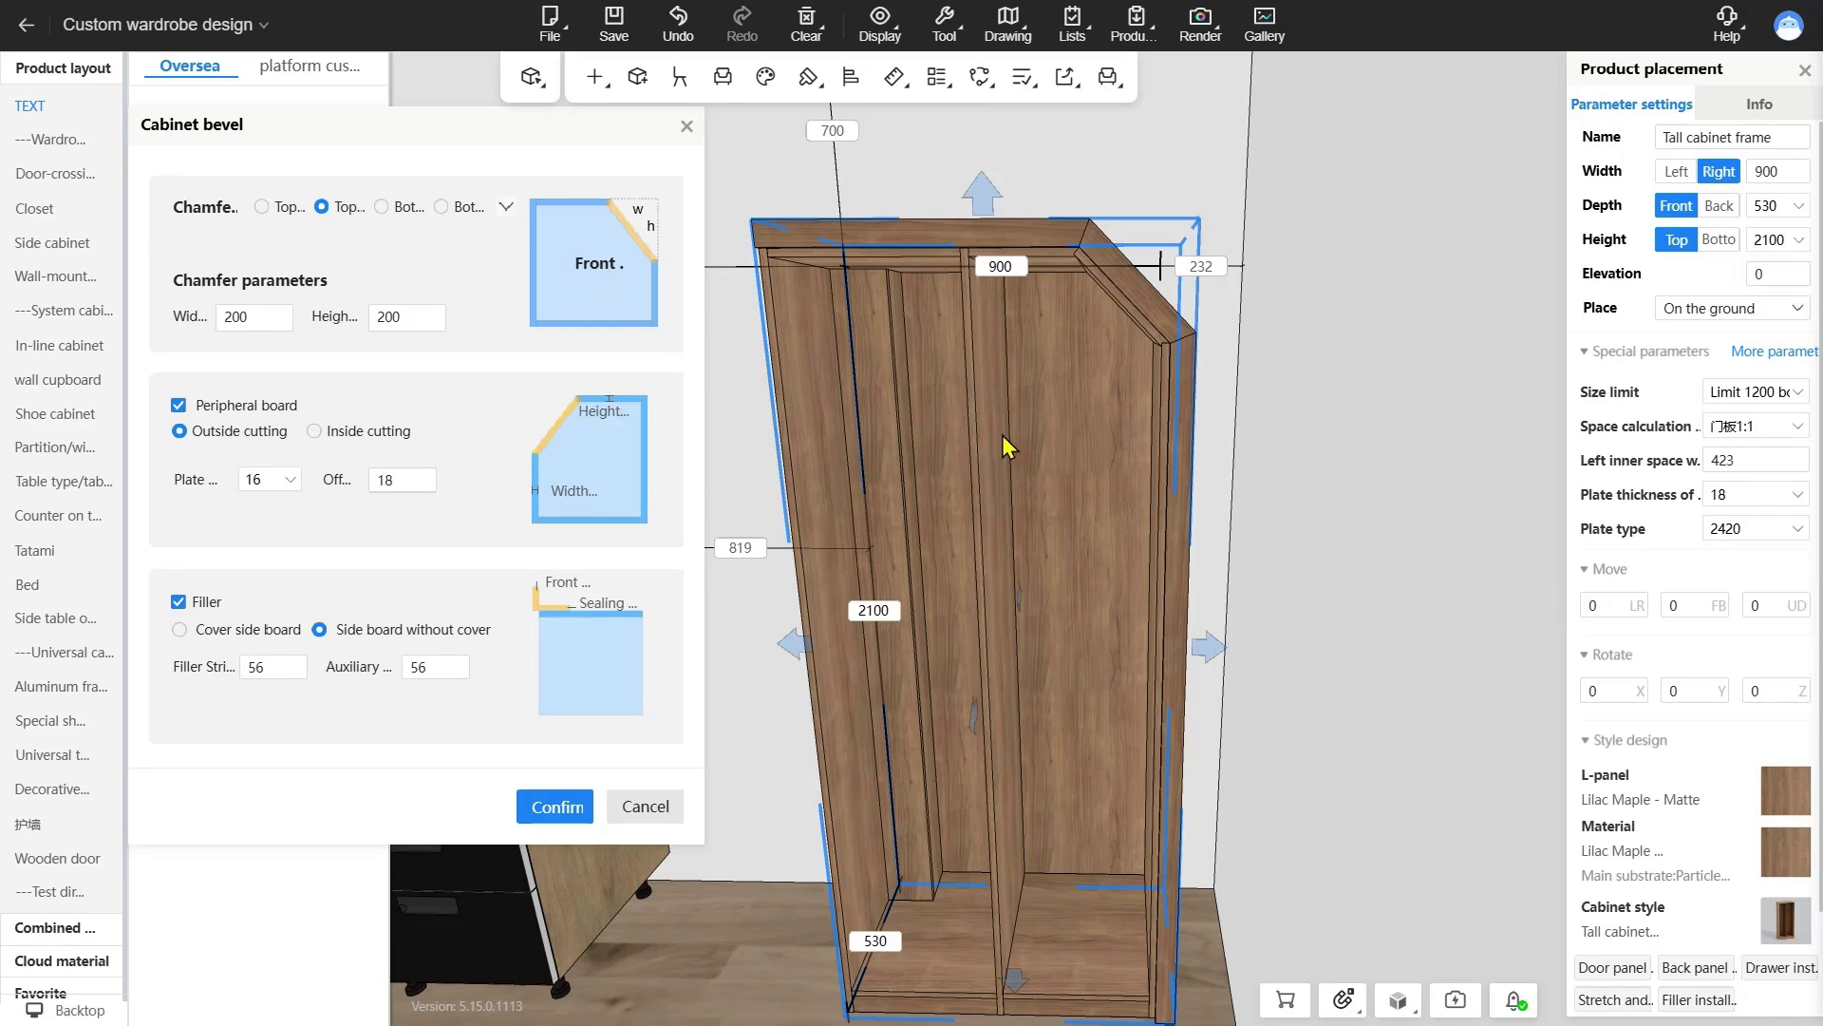
{"action": "scroll", "coordinate": [1261, 433], "scroll_direction": "up", "scroll_amount": 3}
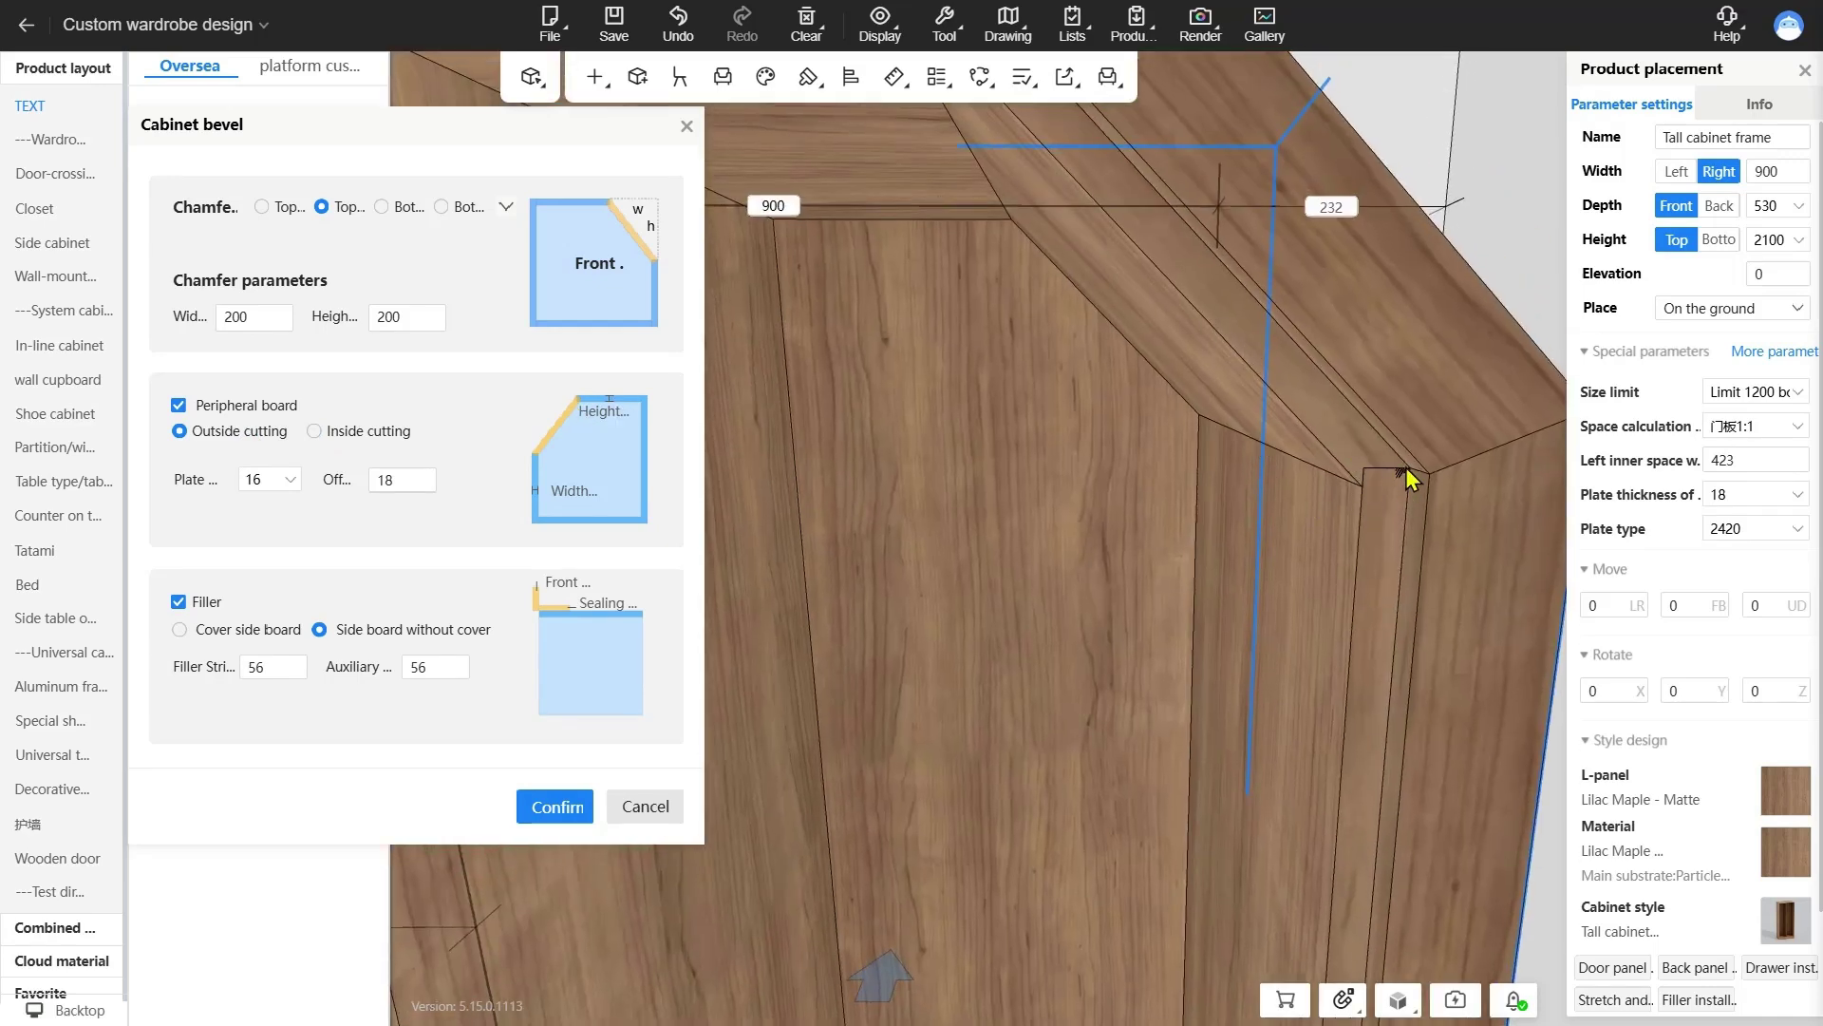
{"action": "left_click", "coordinate": [377, 435]}
{"action": "left_click", "coordinate": [565, 807]}
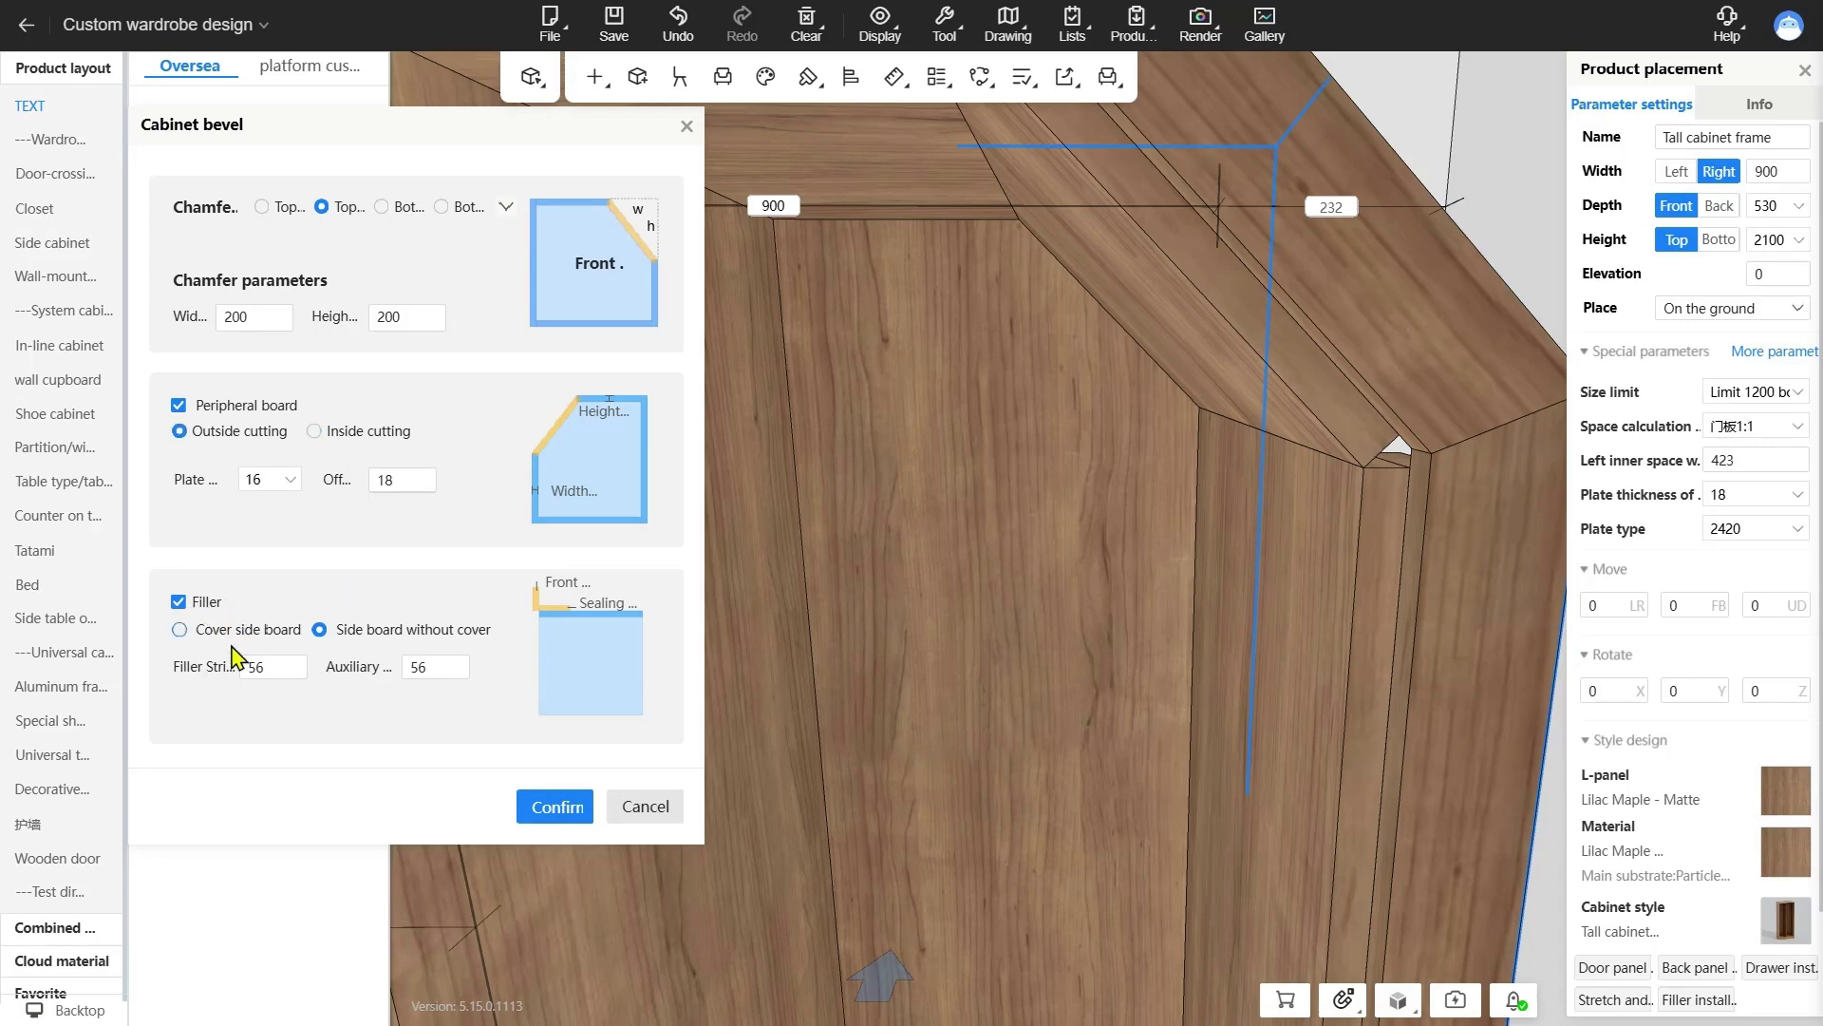
- Change the bevel's filler to Cover side board and apply it to the tall cabinet
{"action": "left_click", "coordinate": [201, 629]}
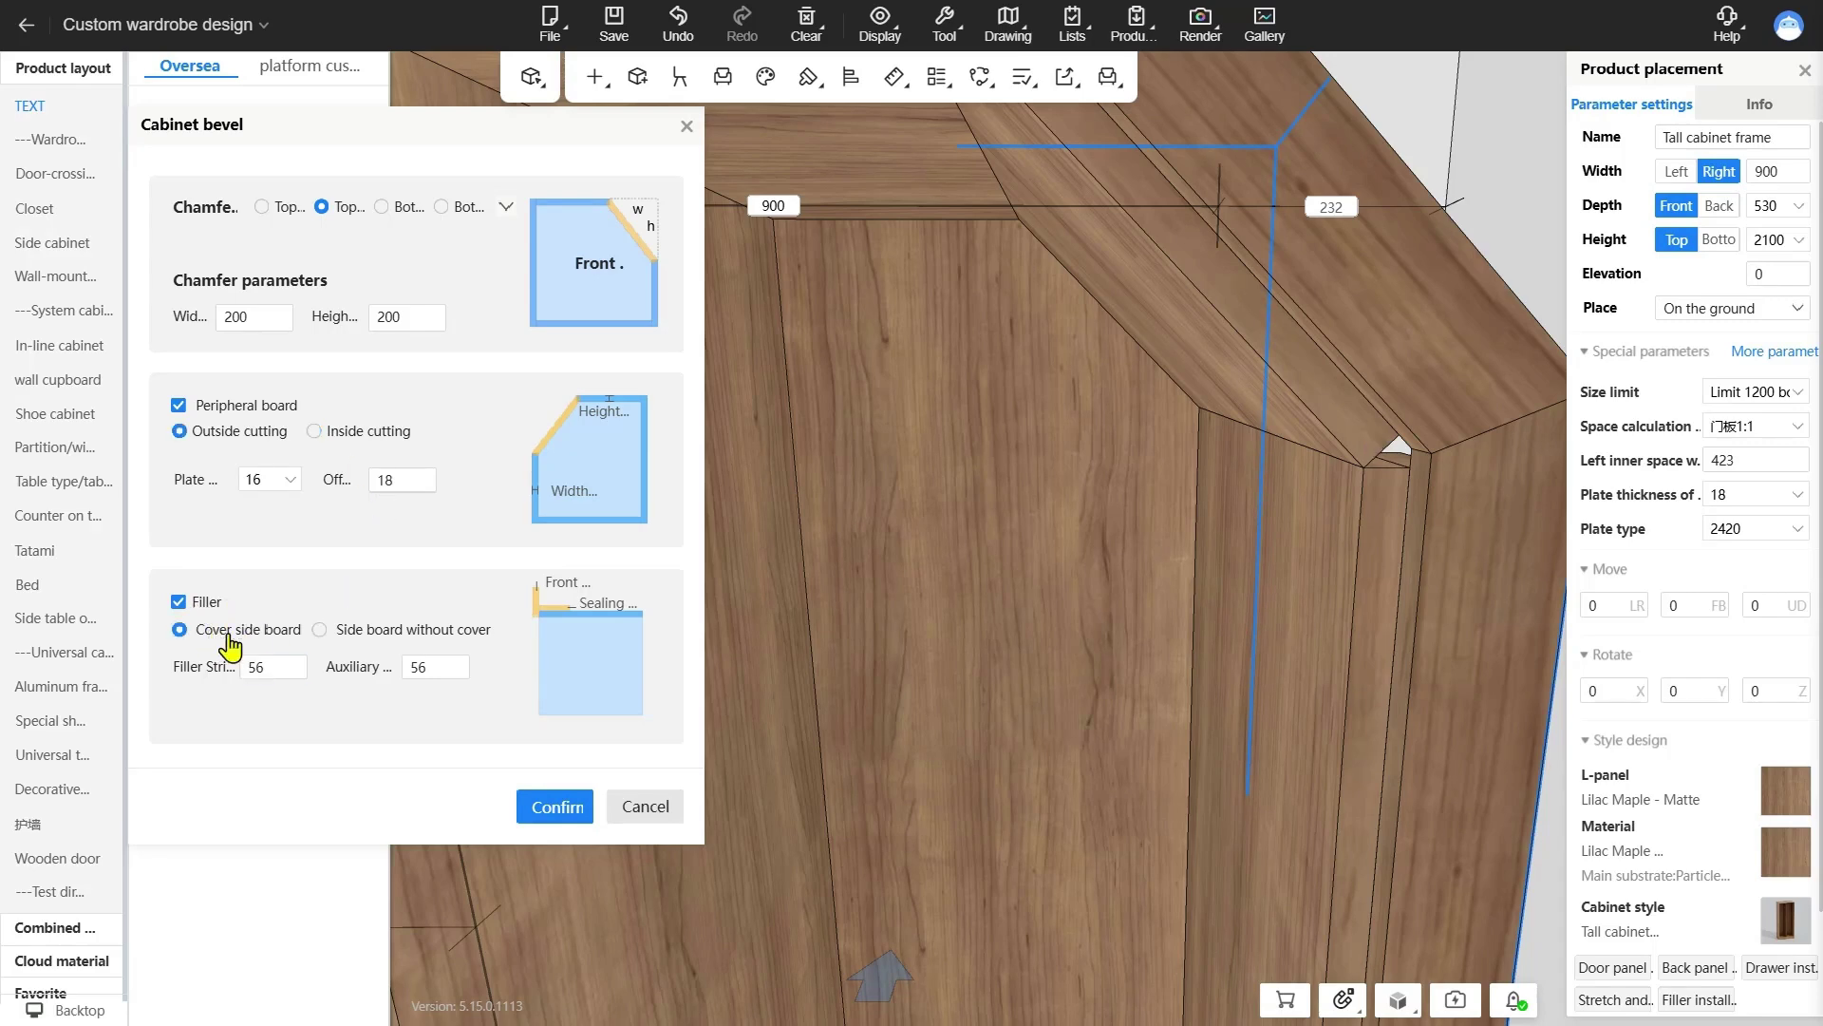
{"action": "left_click", "coordinate": [569, 814]}
{"action": "scroll", "coordinate": [1234, 628], "scroll_direction": "down", "scroll_amount": 4}
{"action": "right_click_drag", "start_coordinate": [1235, 629], "coordinate": [1025, 456]}
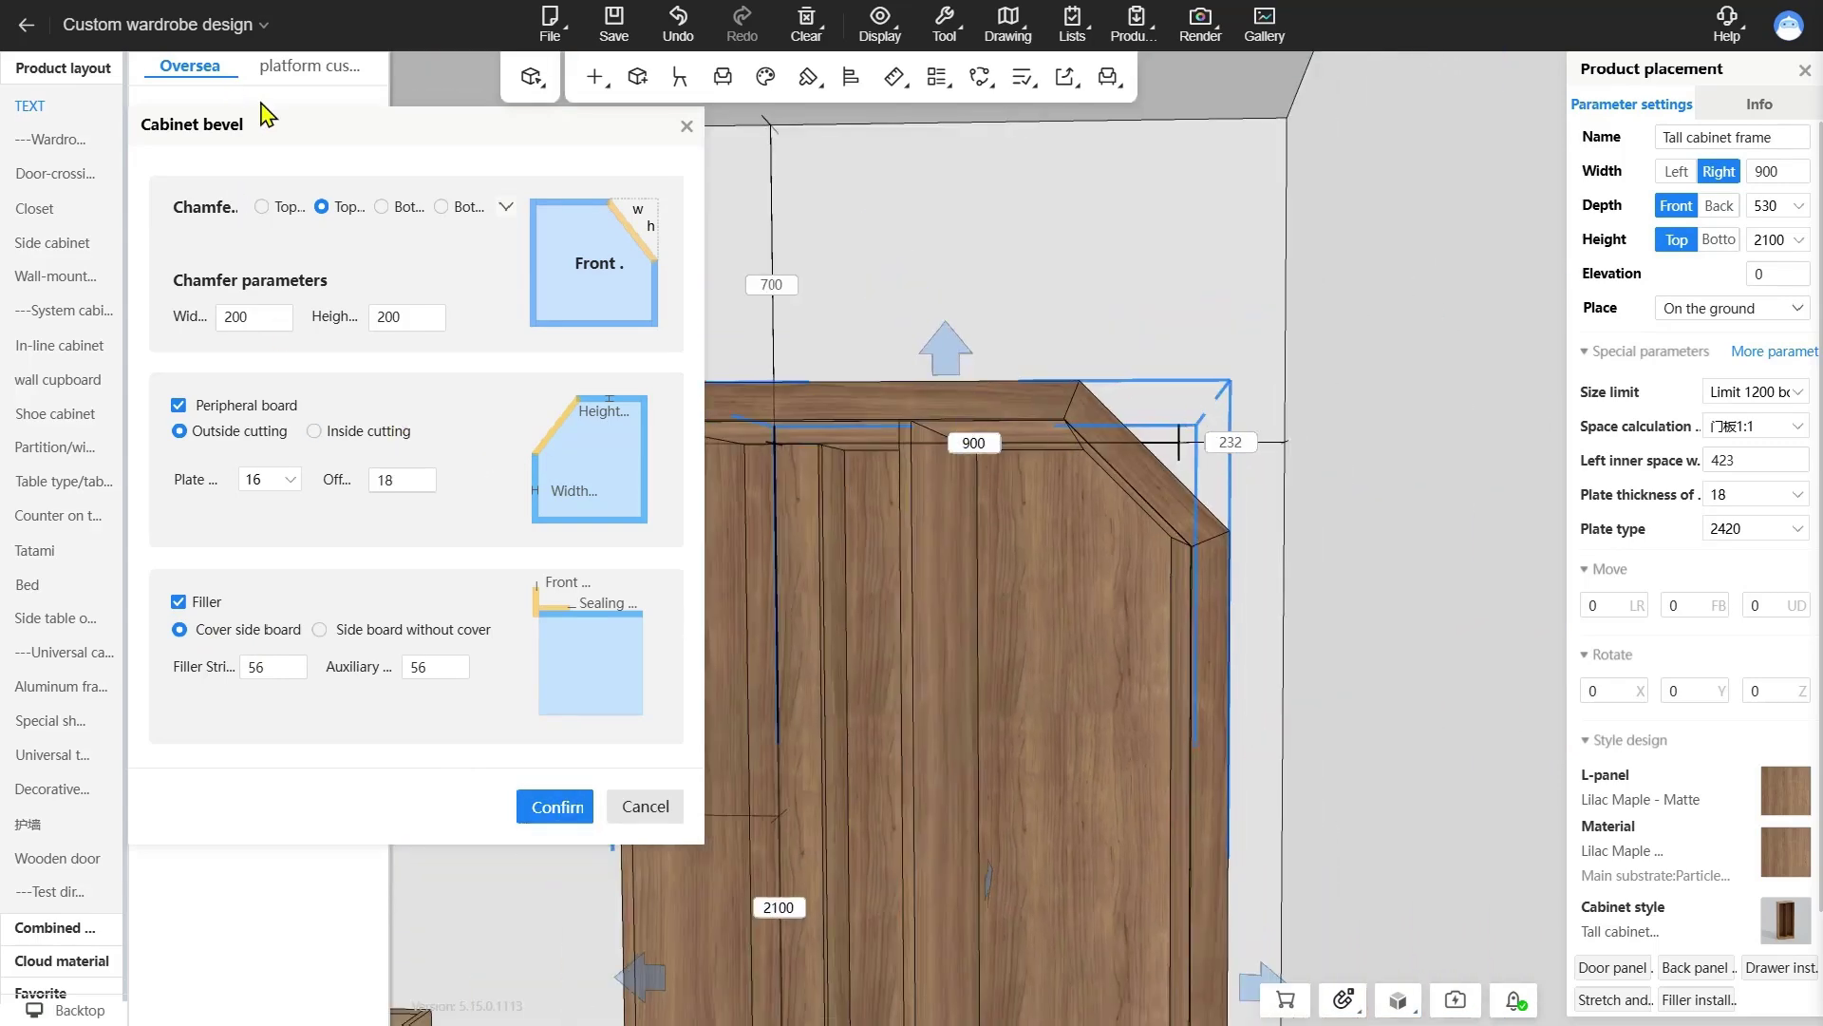
{"action": "left_click_drag", "start_coordinate": [249, 133], "coordinate": [182, 129]}
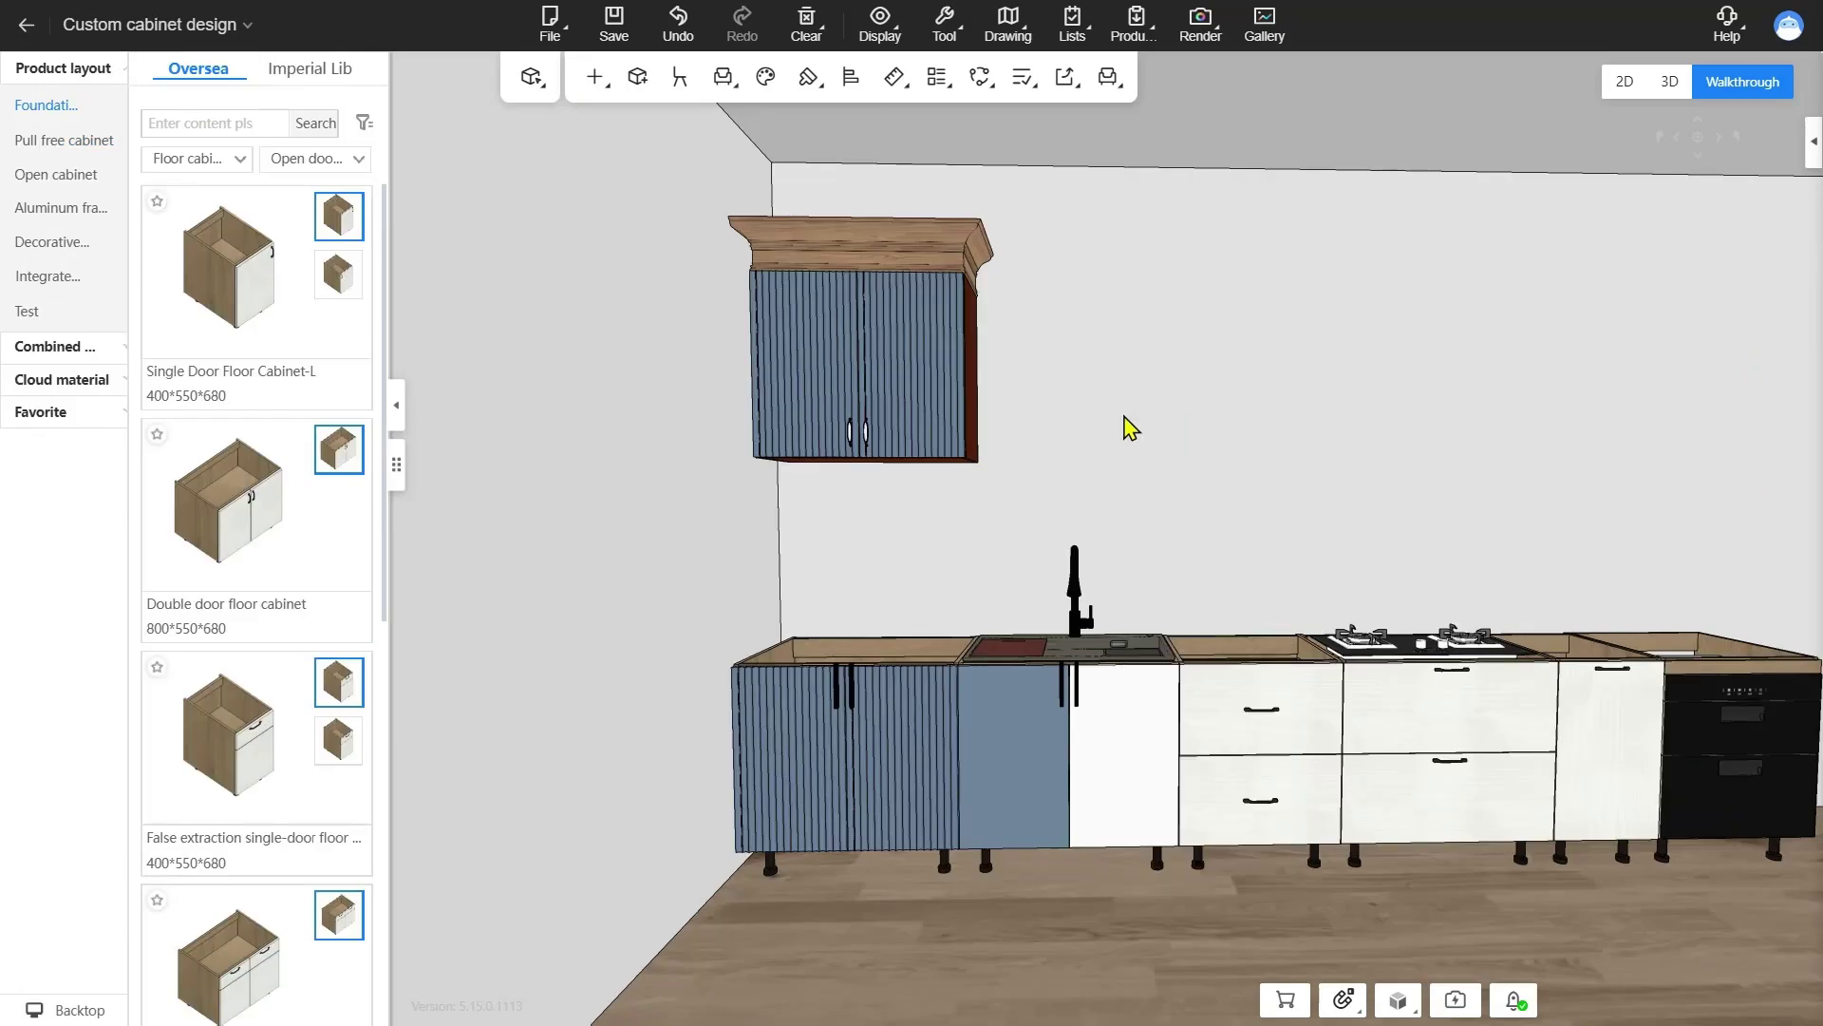
{"action": "right_click", "coordinate": [1123, 427]}
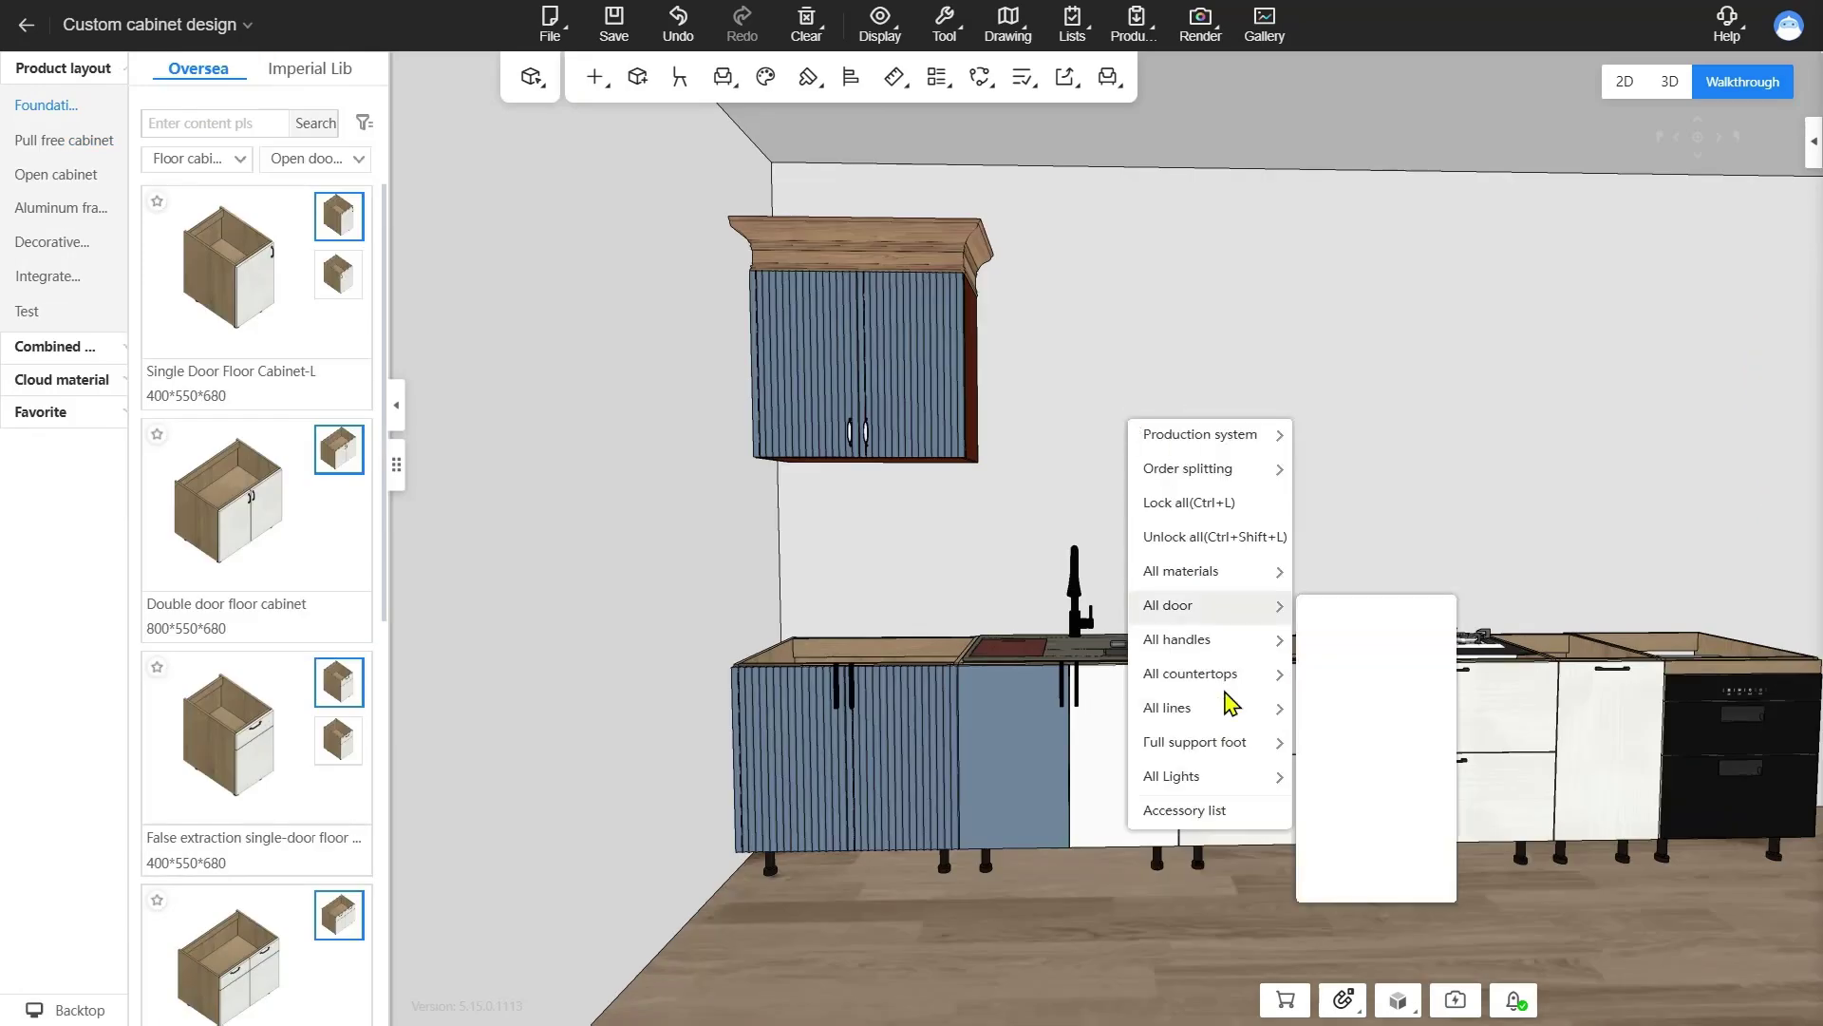
{"action": "mouse_move", "coordinate": [1206, 577]}
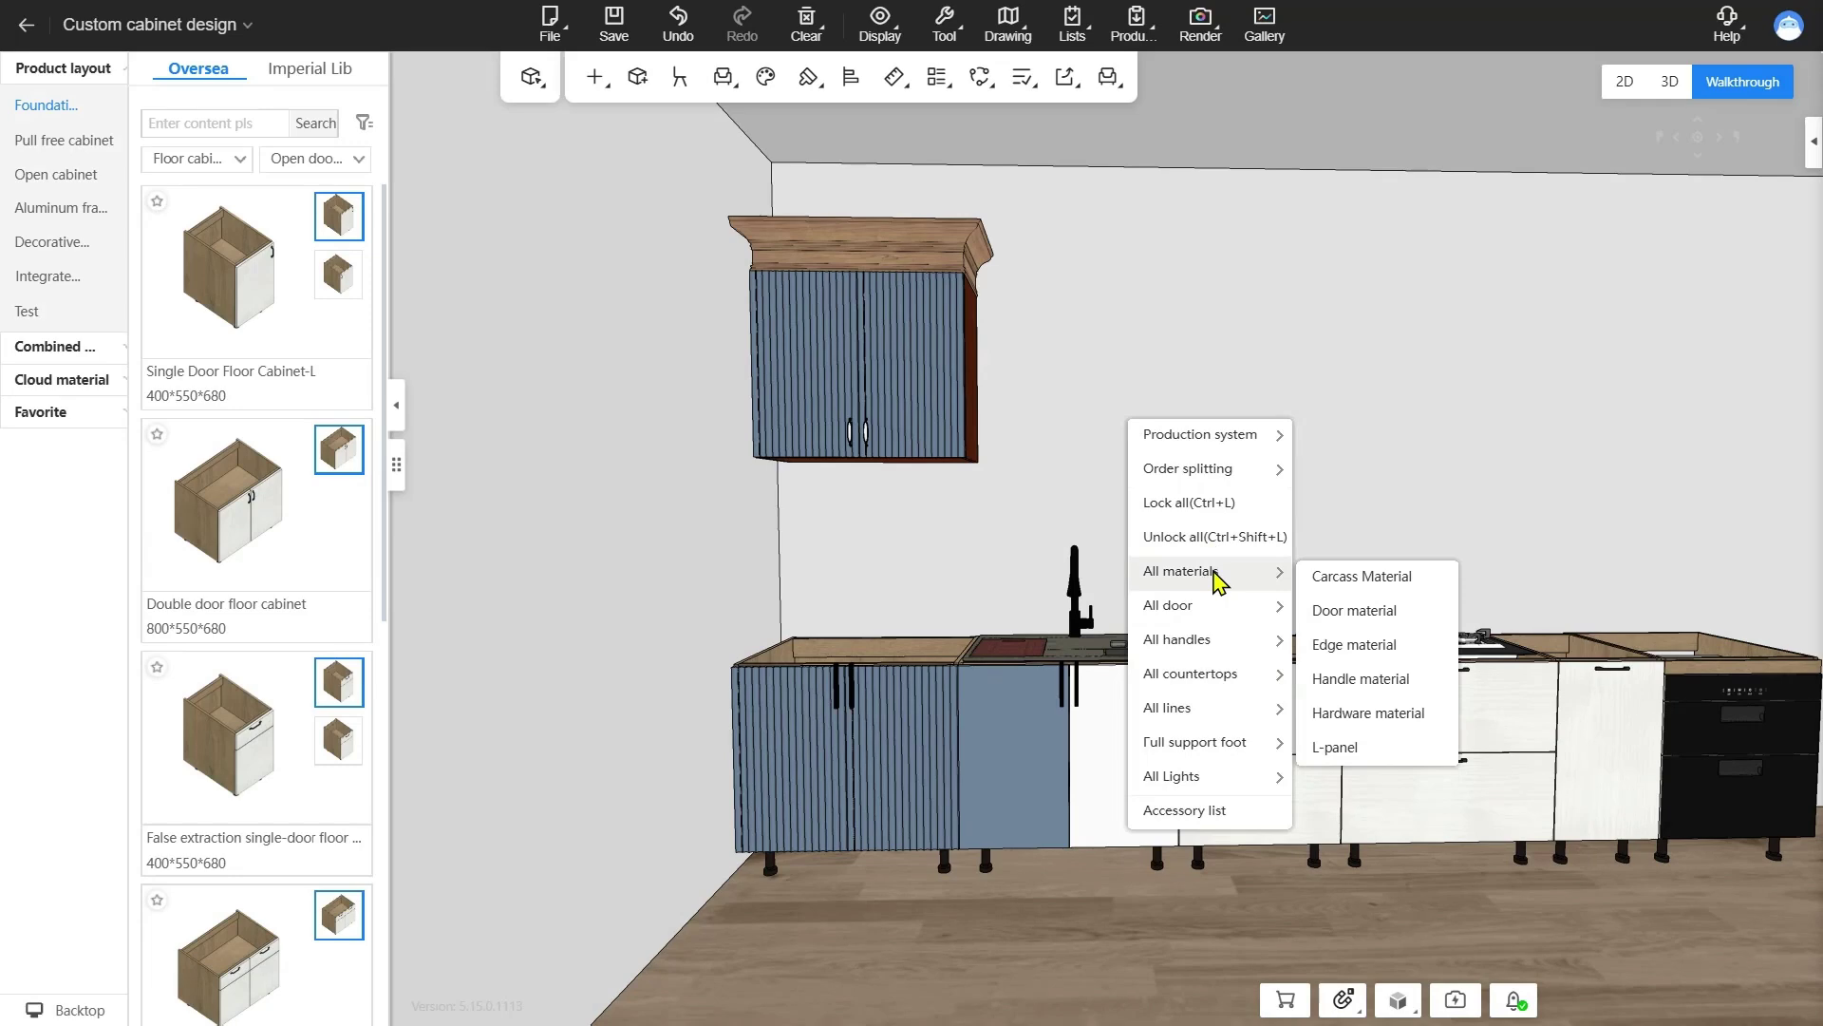
{"action": "mouse_move", "coordinate": [1249, 617]}
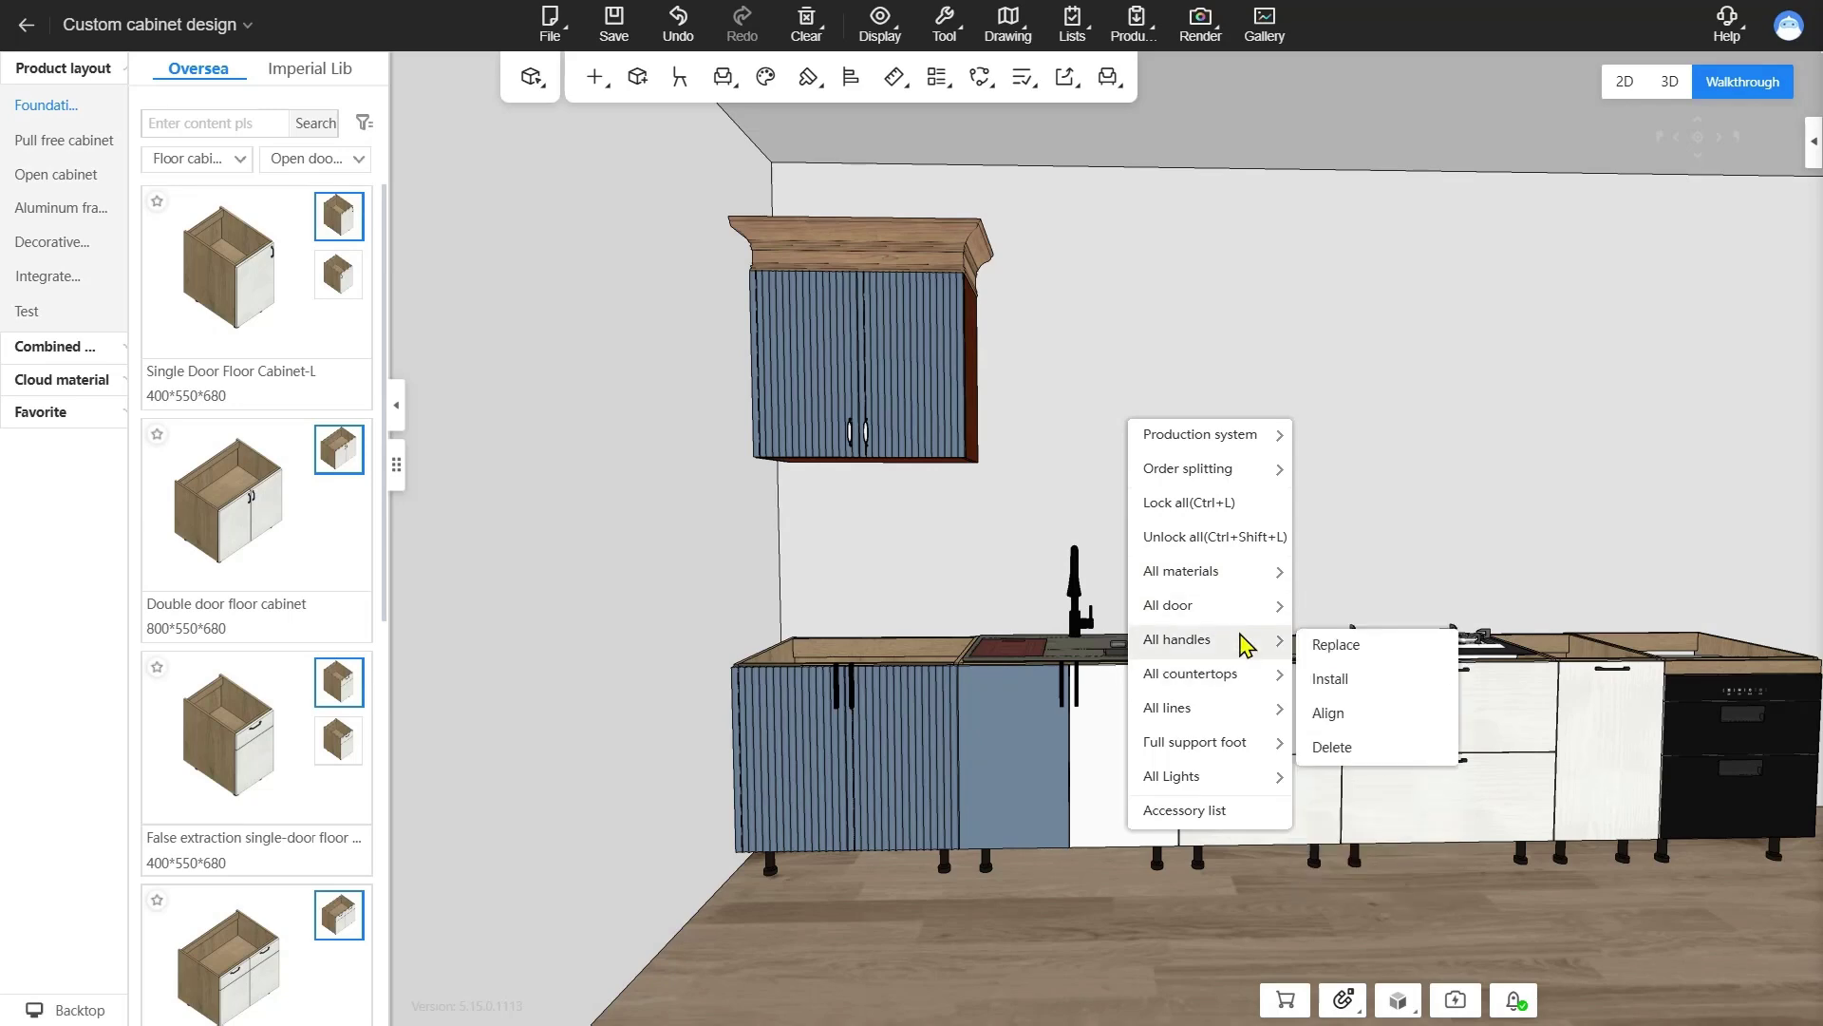
{"action": "mouse_move", "coordinate": [1234, 683]}
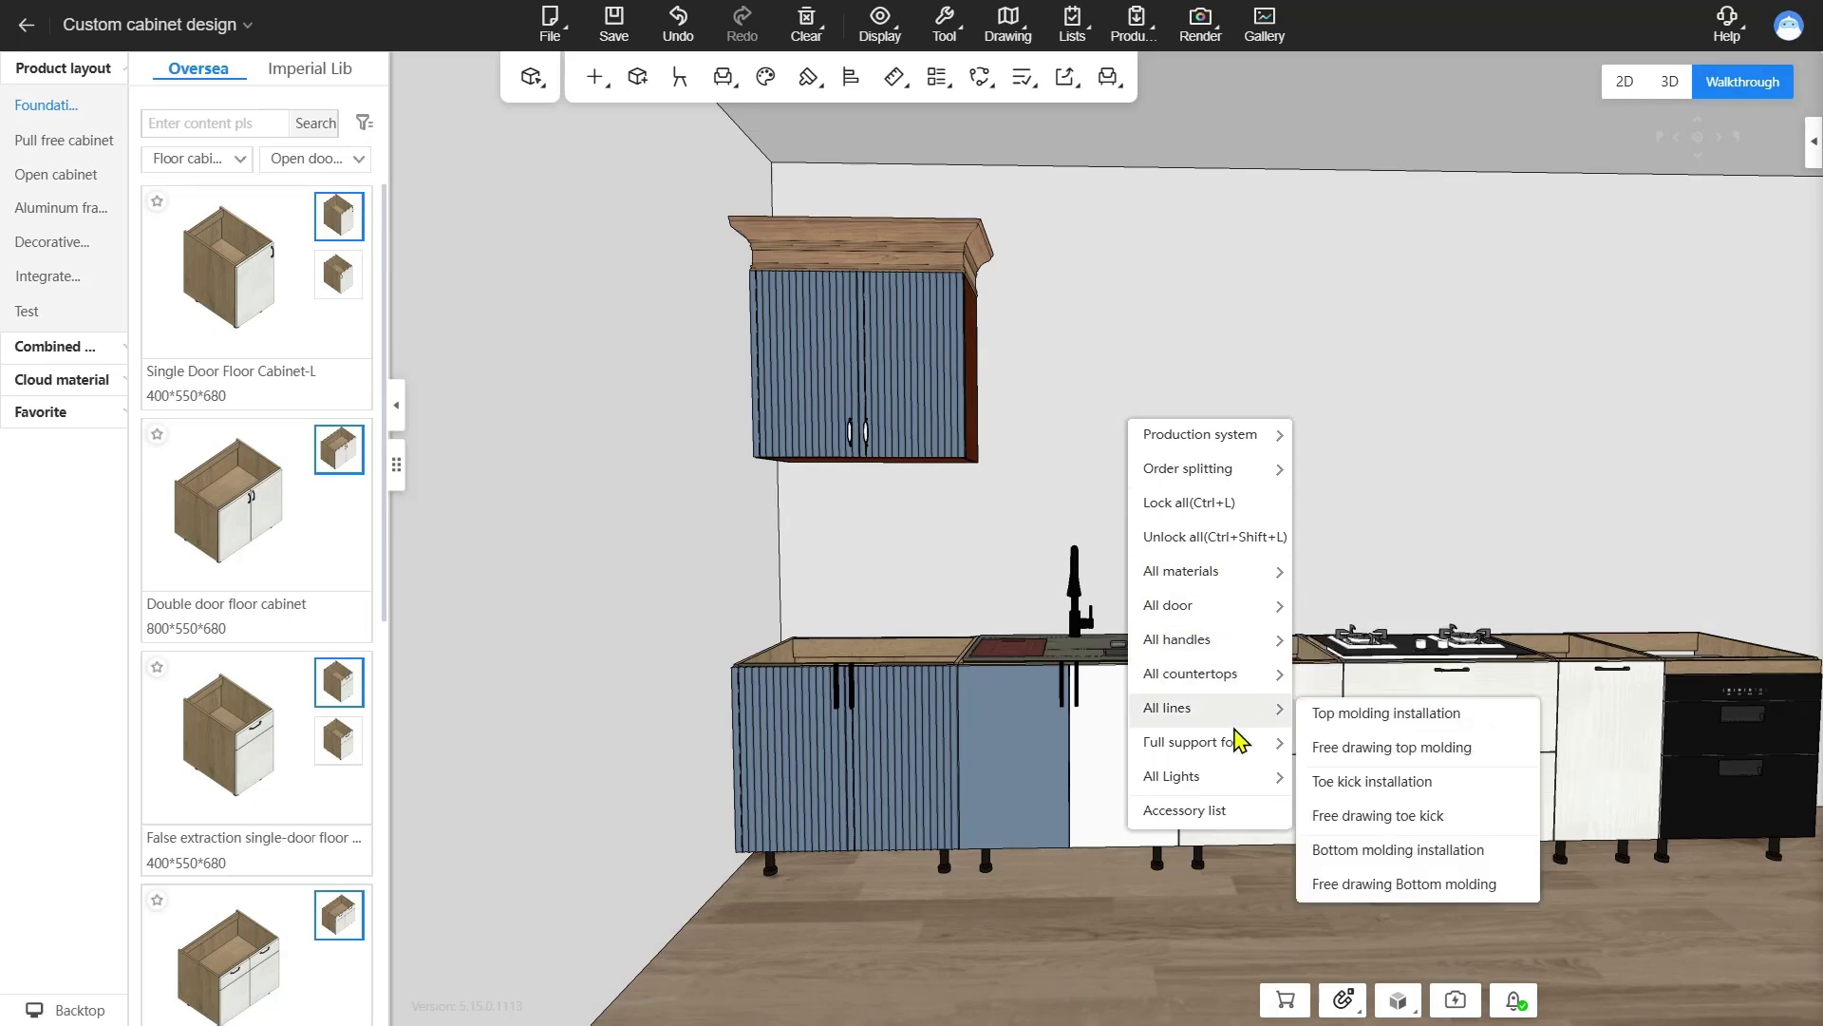
{"action": "left_click", "coordinate": [1106, 377]}
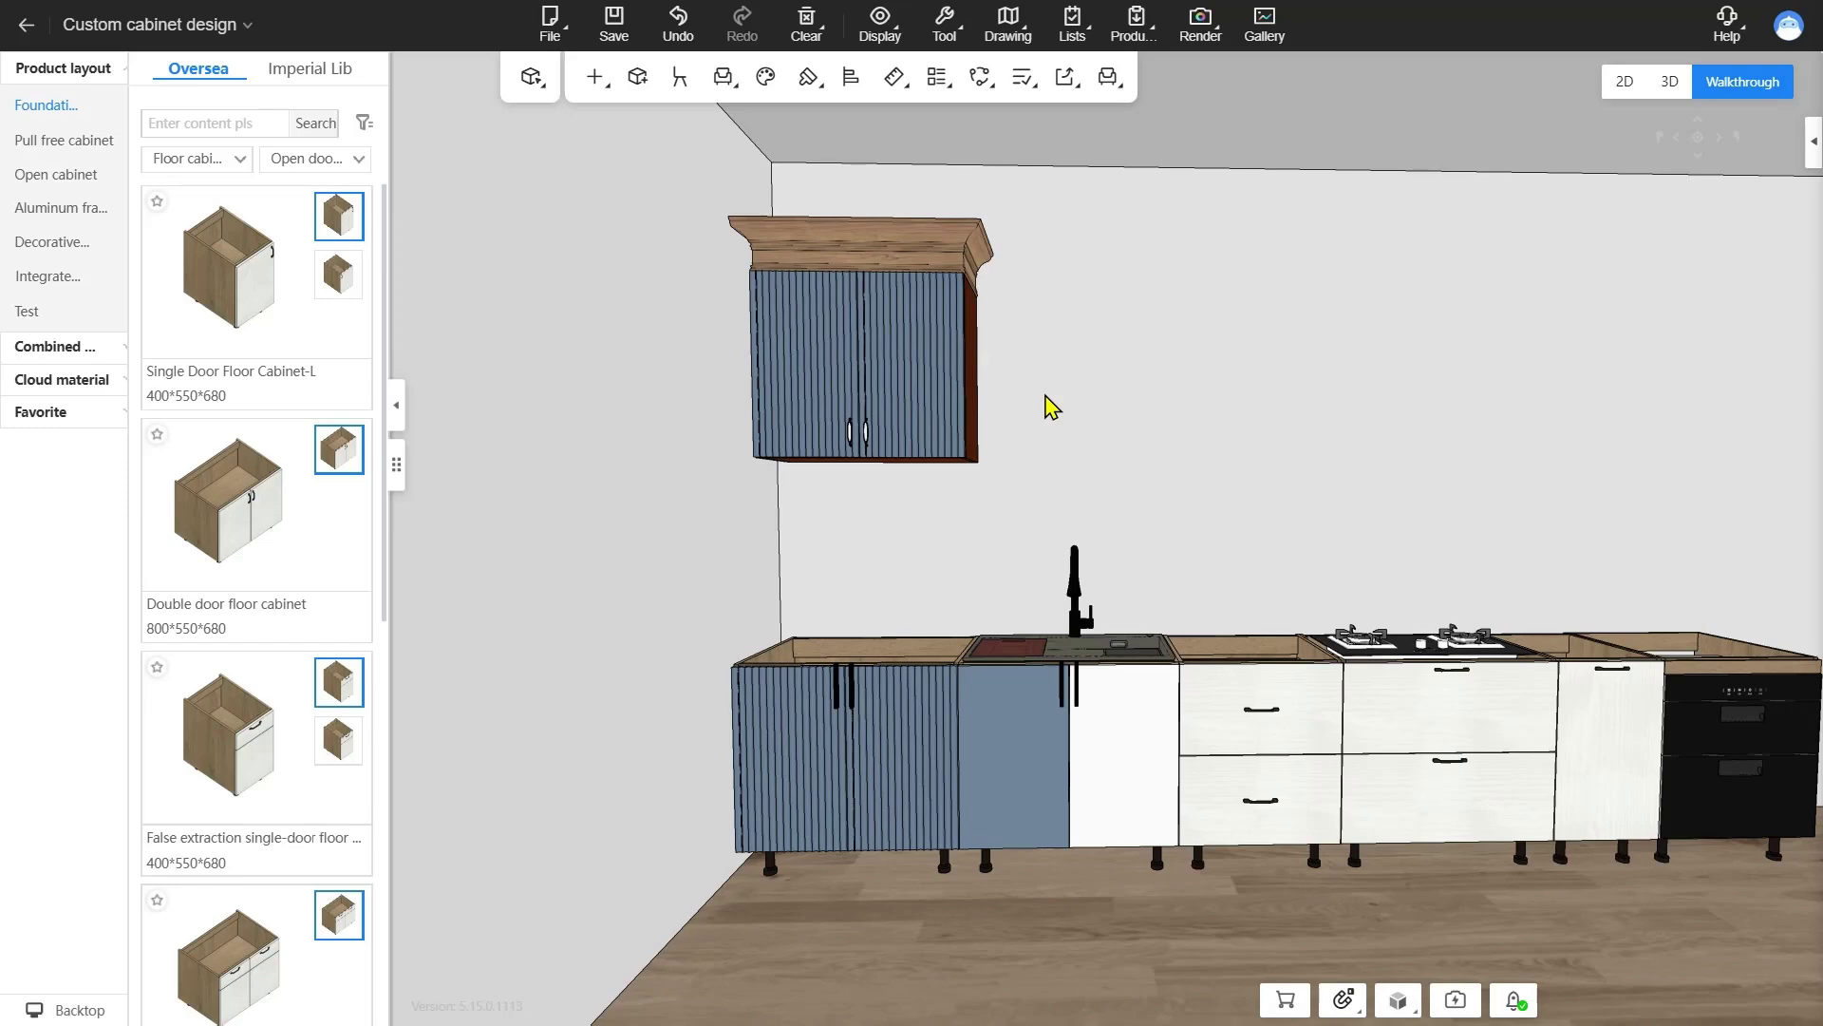
- Rename the double door hanging cabinet as H CAB and delete the top molding above it
{"action": "left_click", "coordinate": [972, 432]}
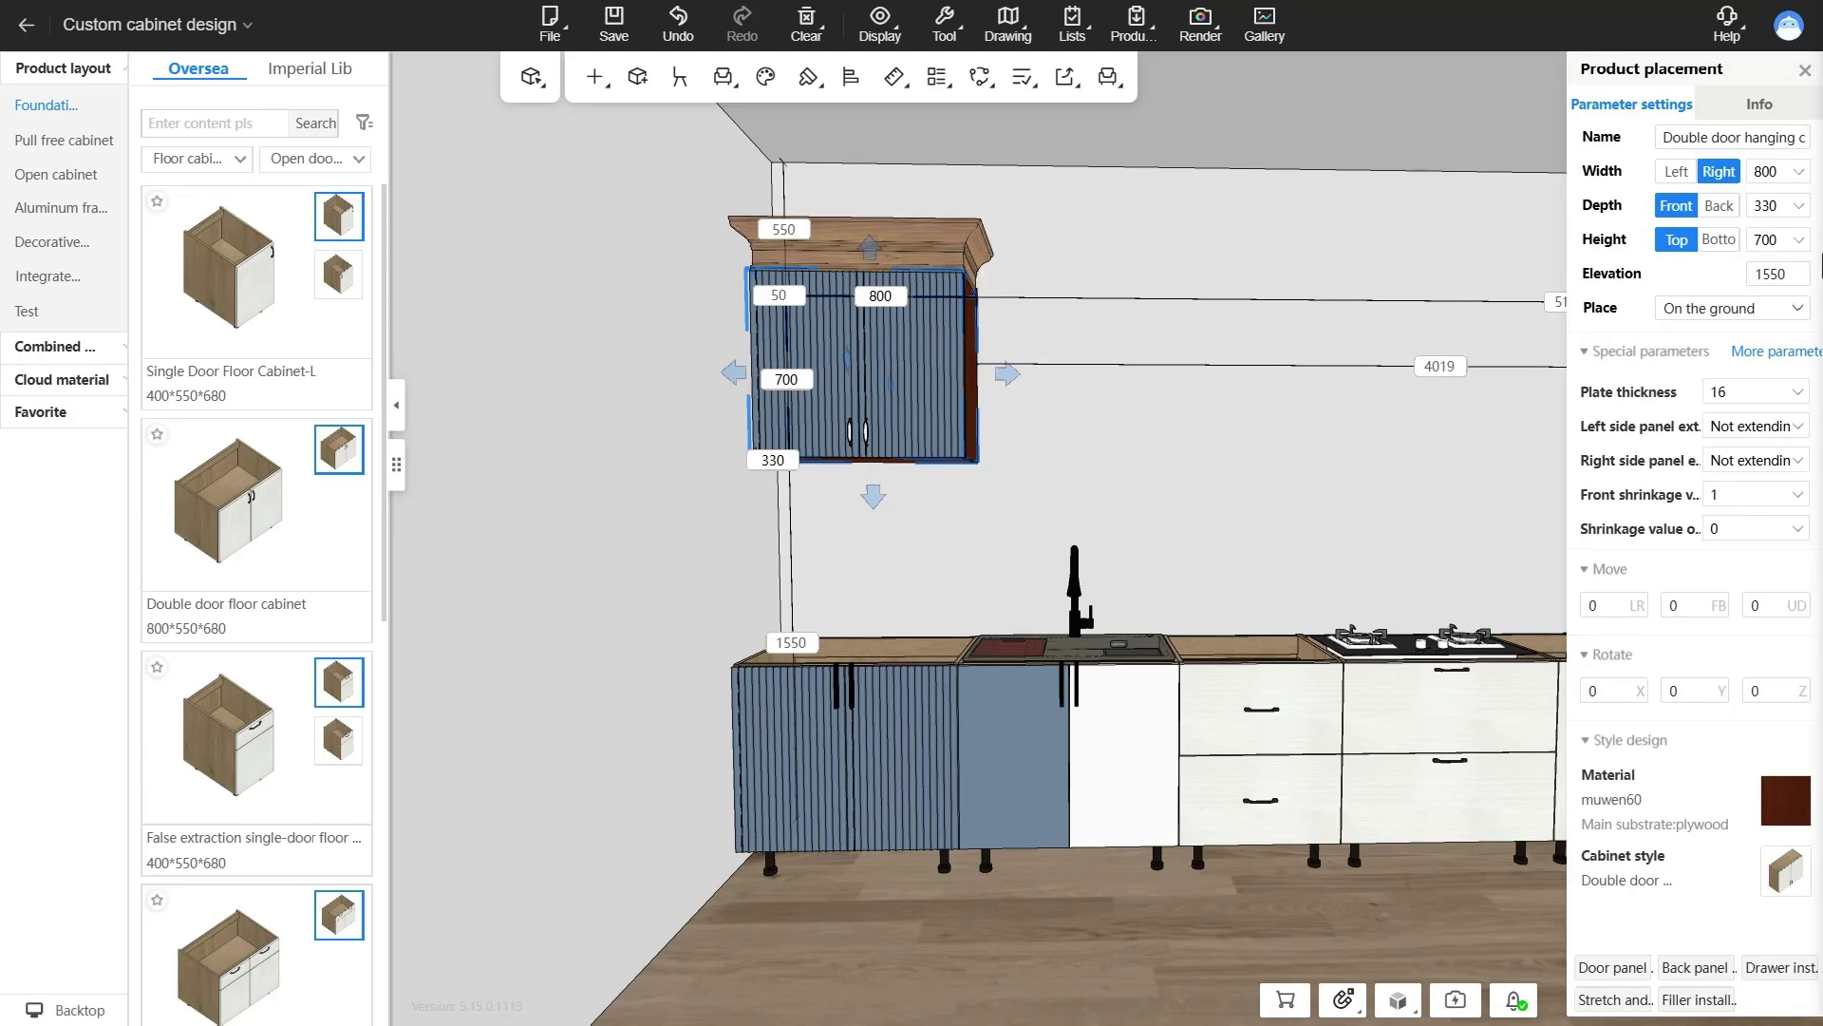
{"action": "left_click", "coordinate": [1726, 134]}
{"action": "type", "text": "H CAB"}
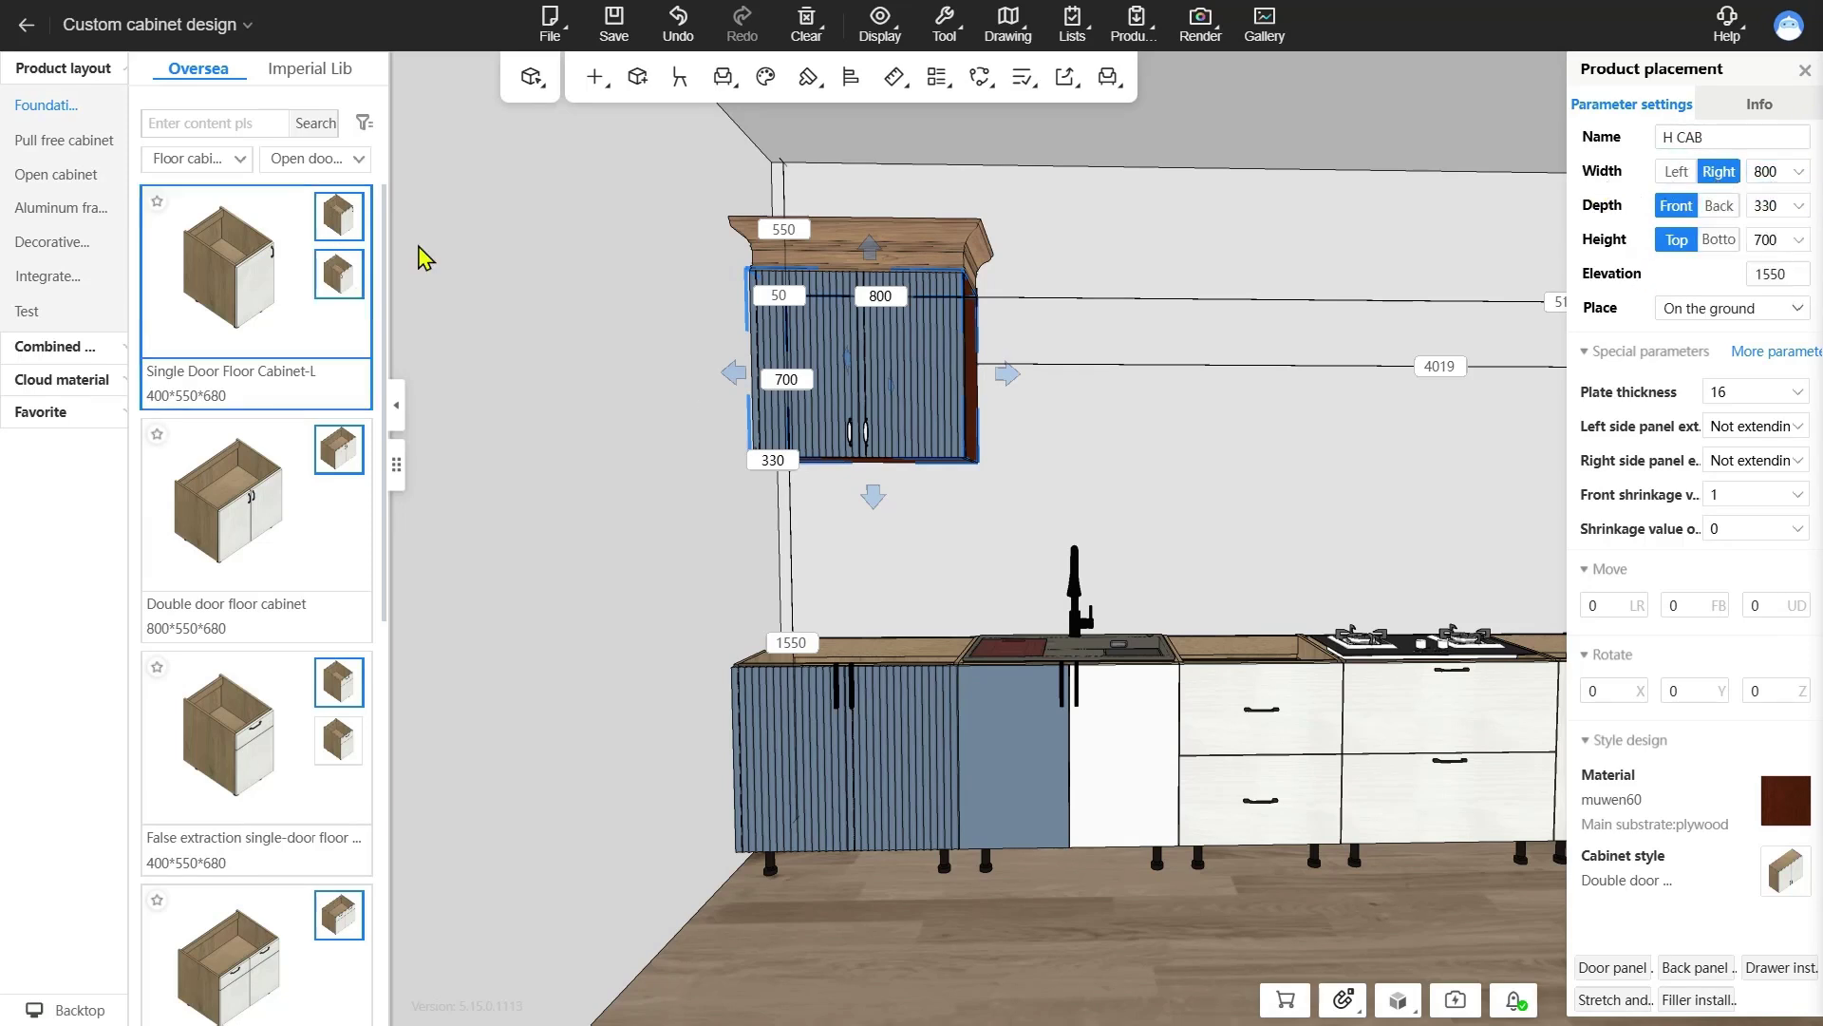
{"action": "left_click", "coordinate": [960, 253]}
{"action": "key", "text": "Delete"}
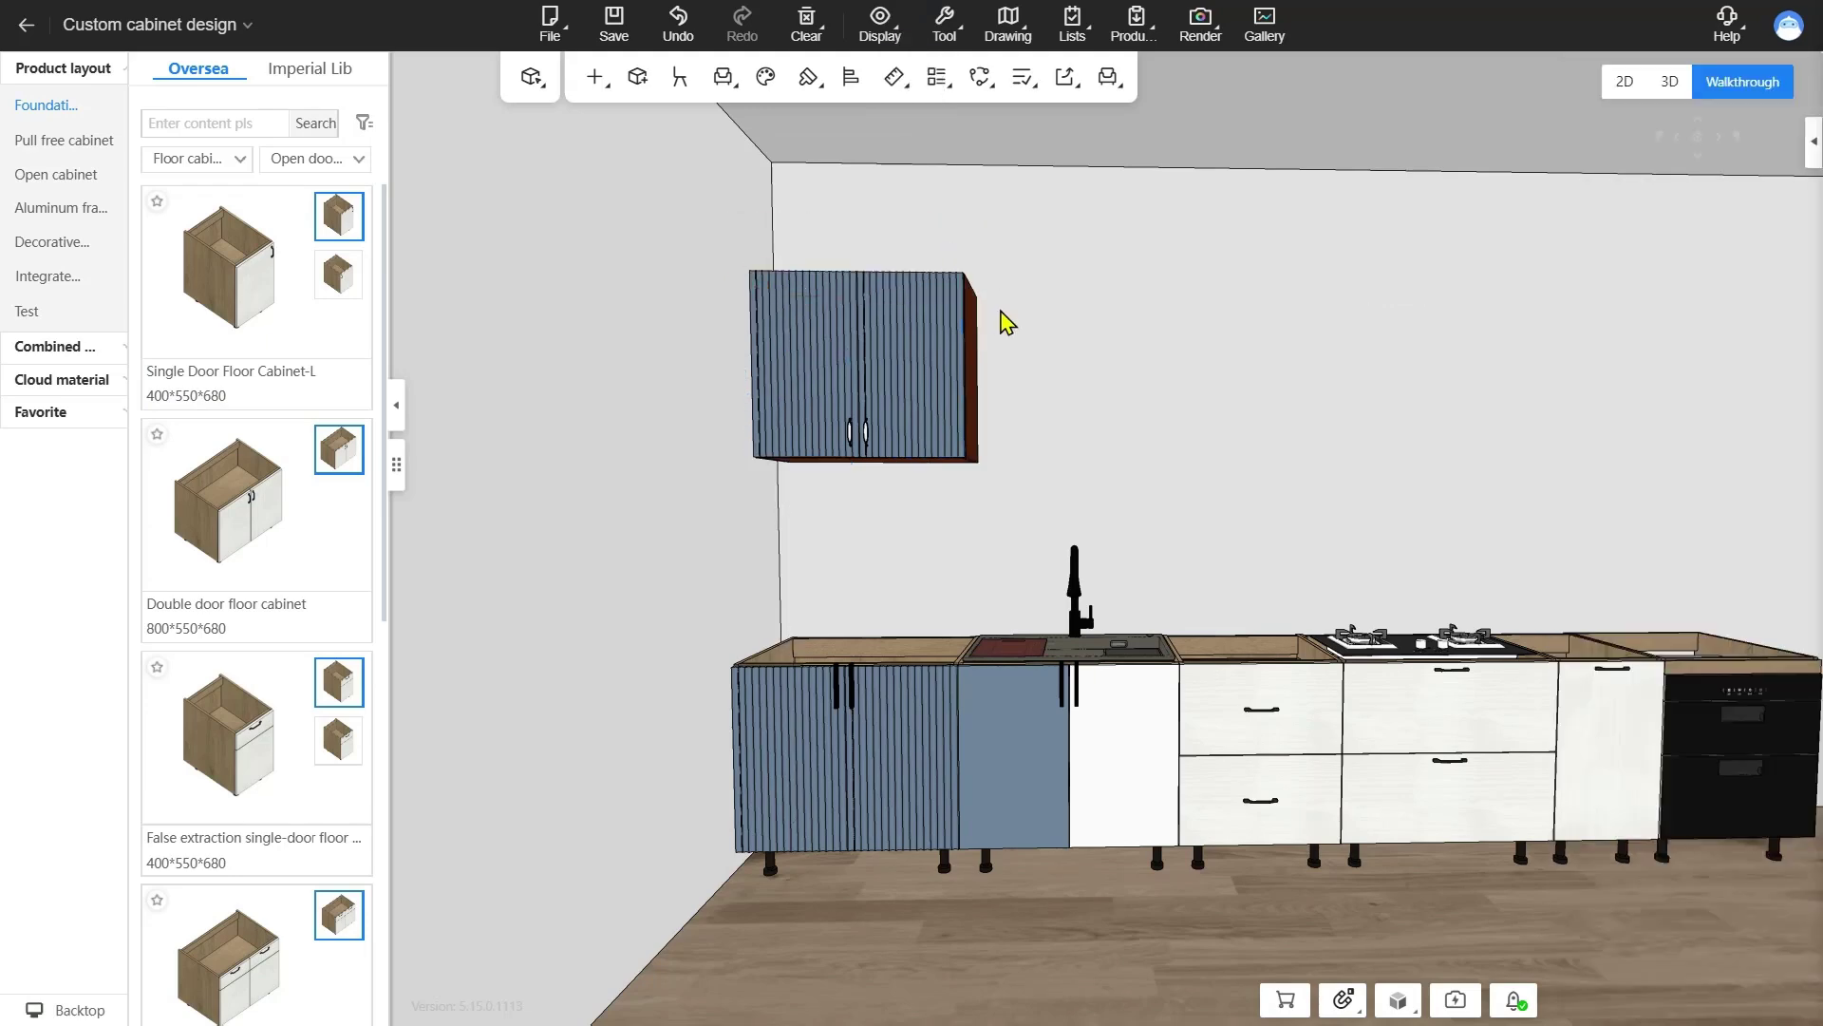
- Set the hanging cabinet's width to 600, extending from its right side
{"action": "left_click", "coordinate": [976, 356]}
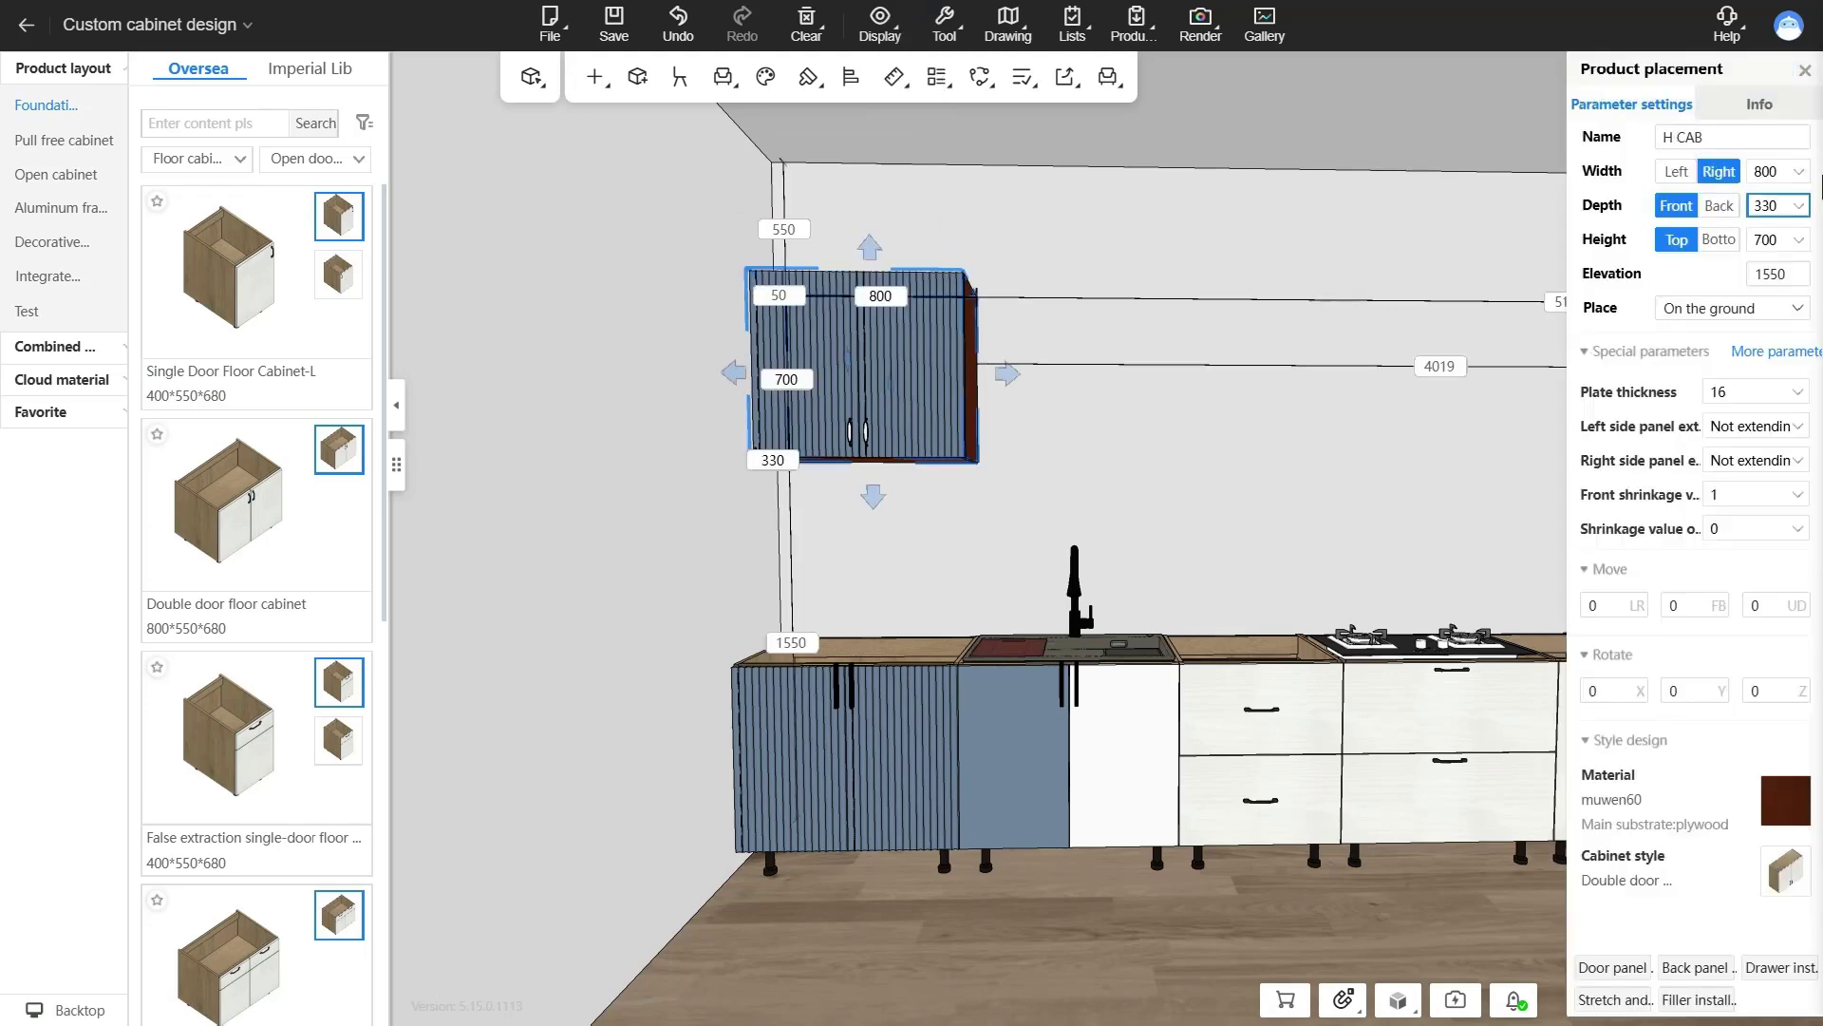
{"action": "key", "text": "Return"}
{"action": "left_click", "coordinate": [1792, 181]}
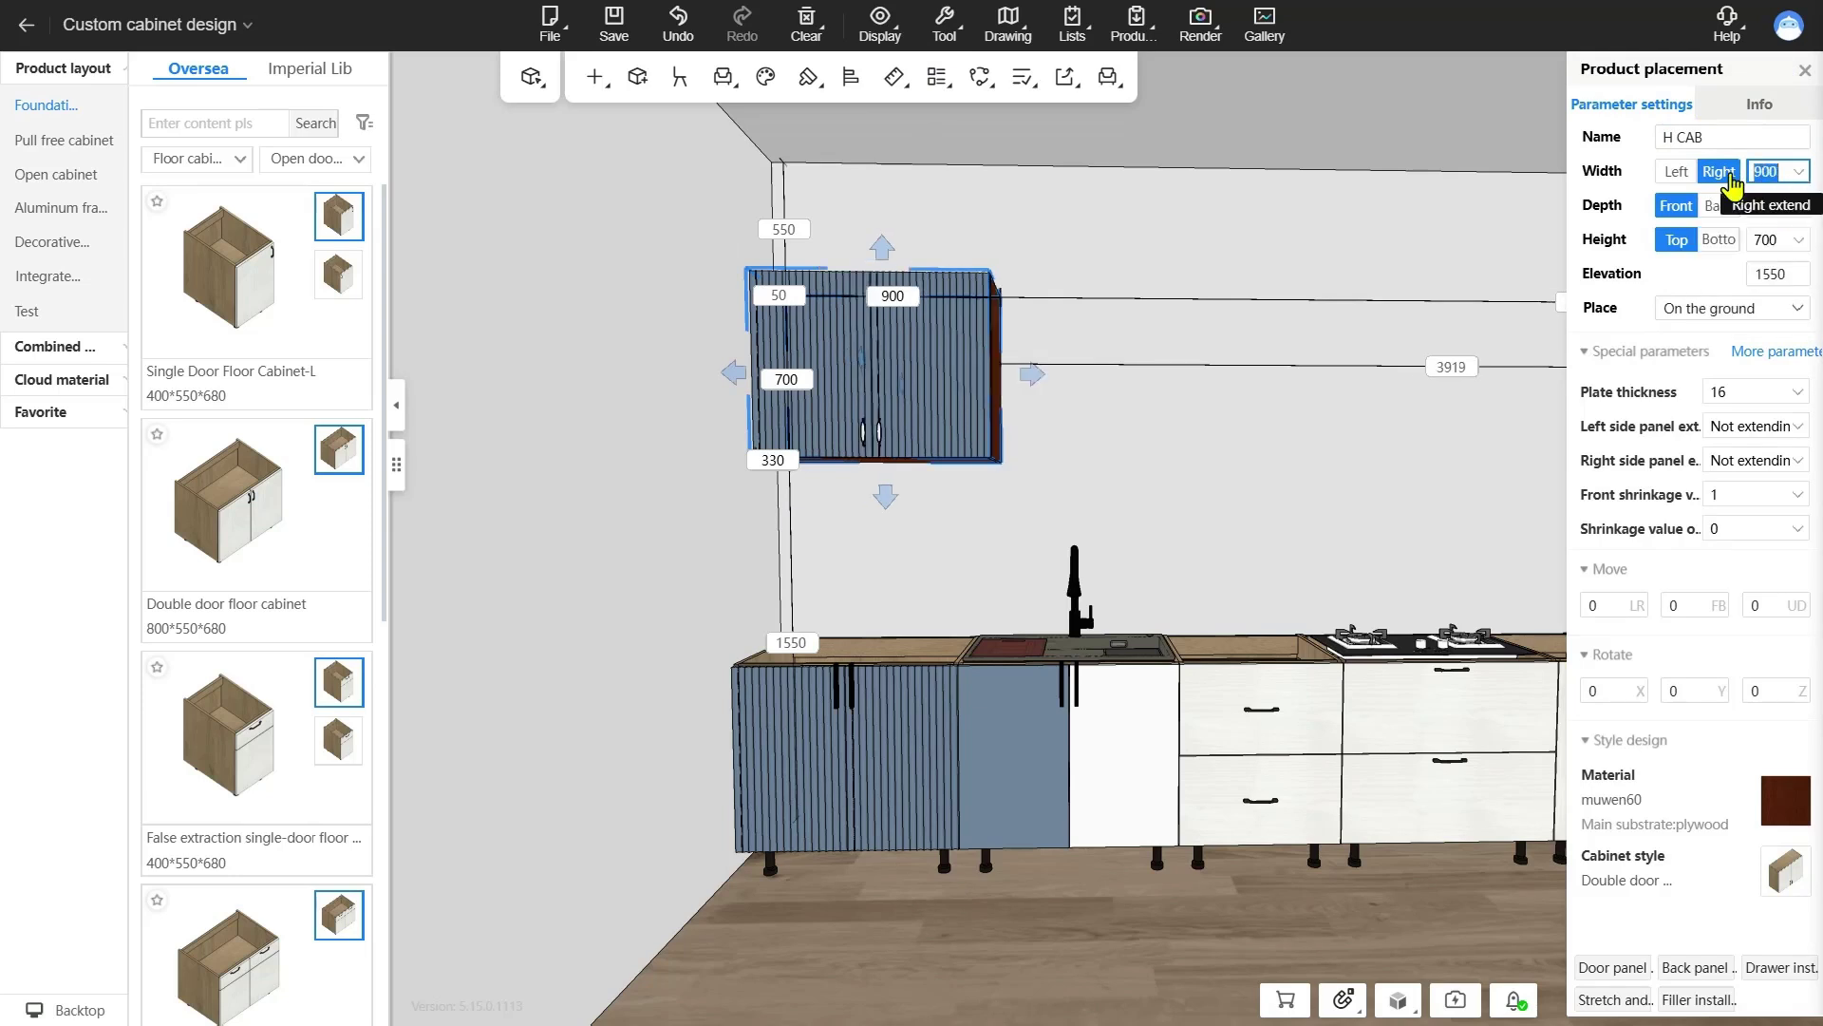
{"action": "type", "text": "600"}
{"action": "key", "text": "Return"}
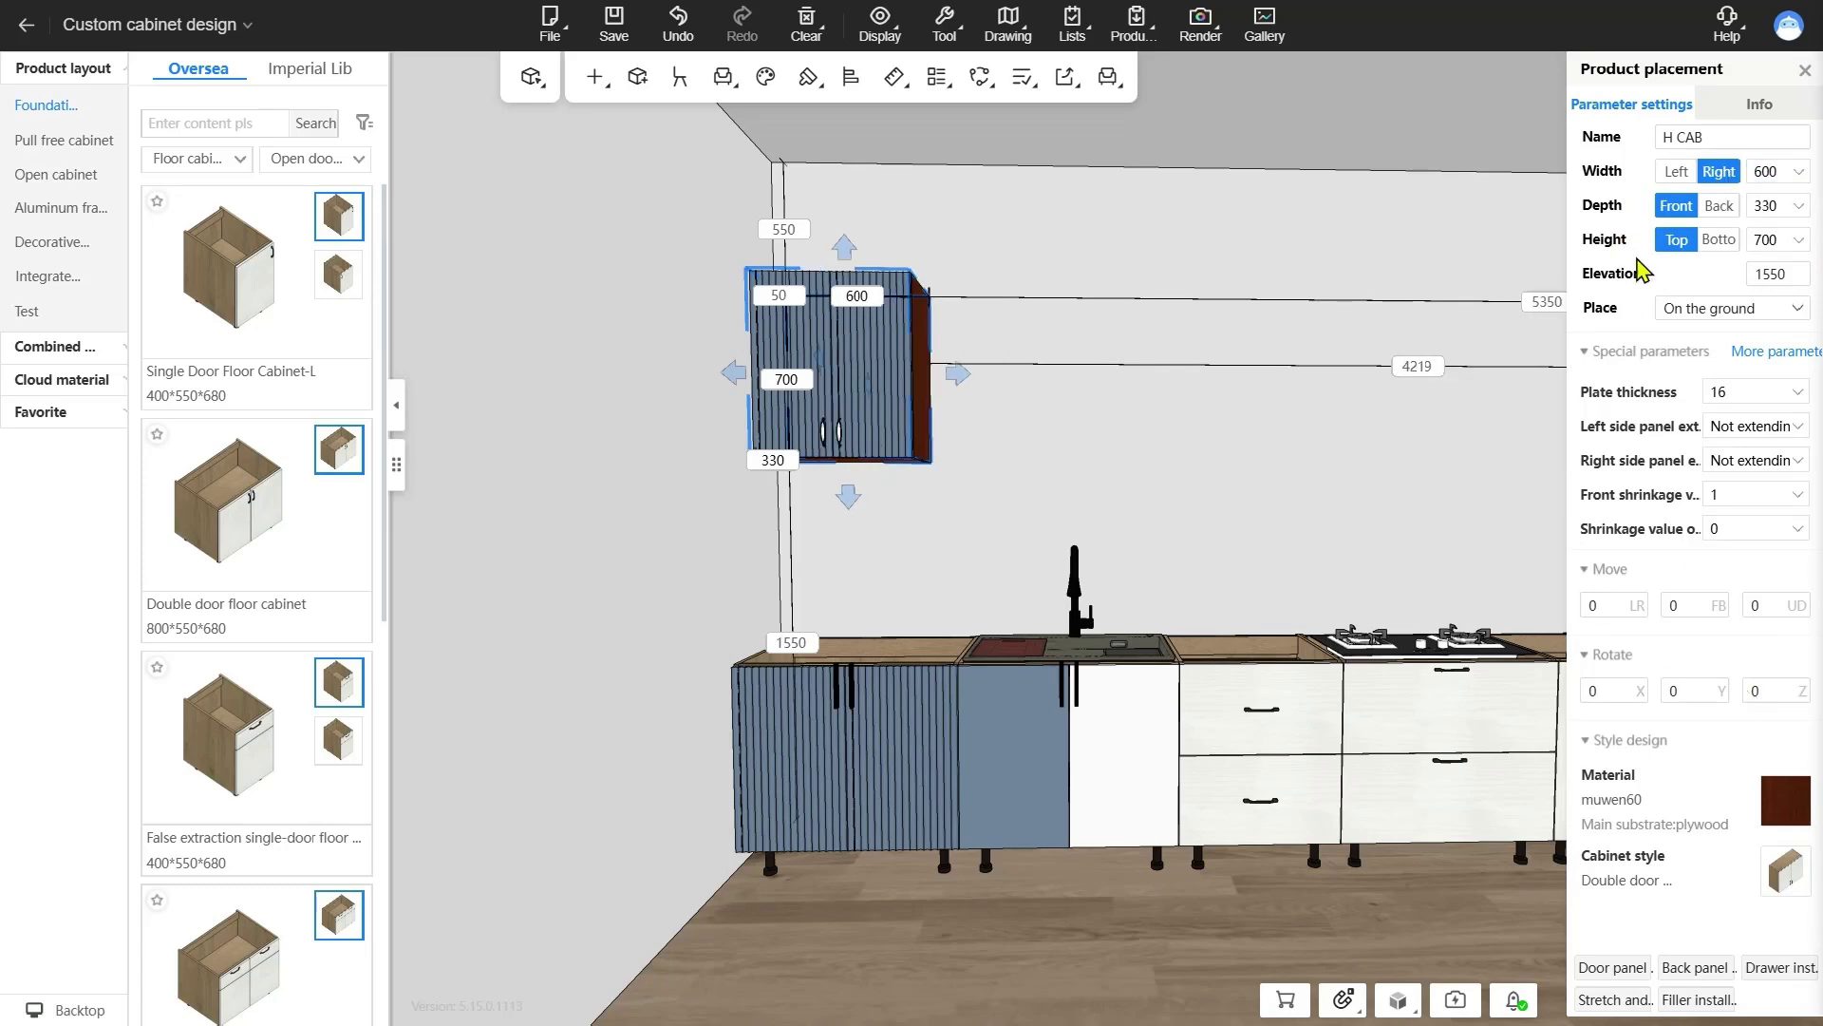
- Move the hanging cabinet 500 to the right along the wall
{"action": "left_click", "coordinate": [1599, 606]}
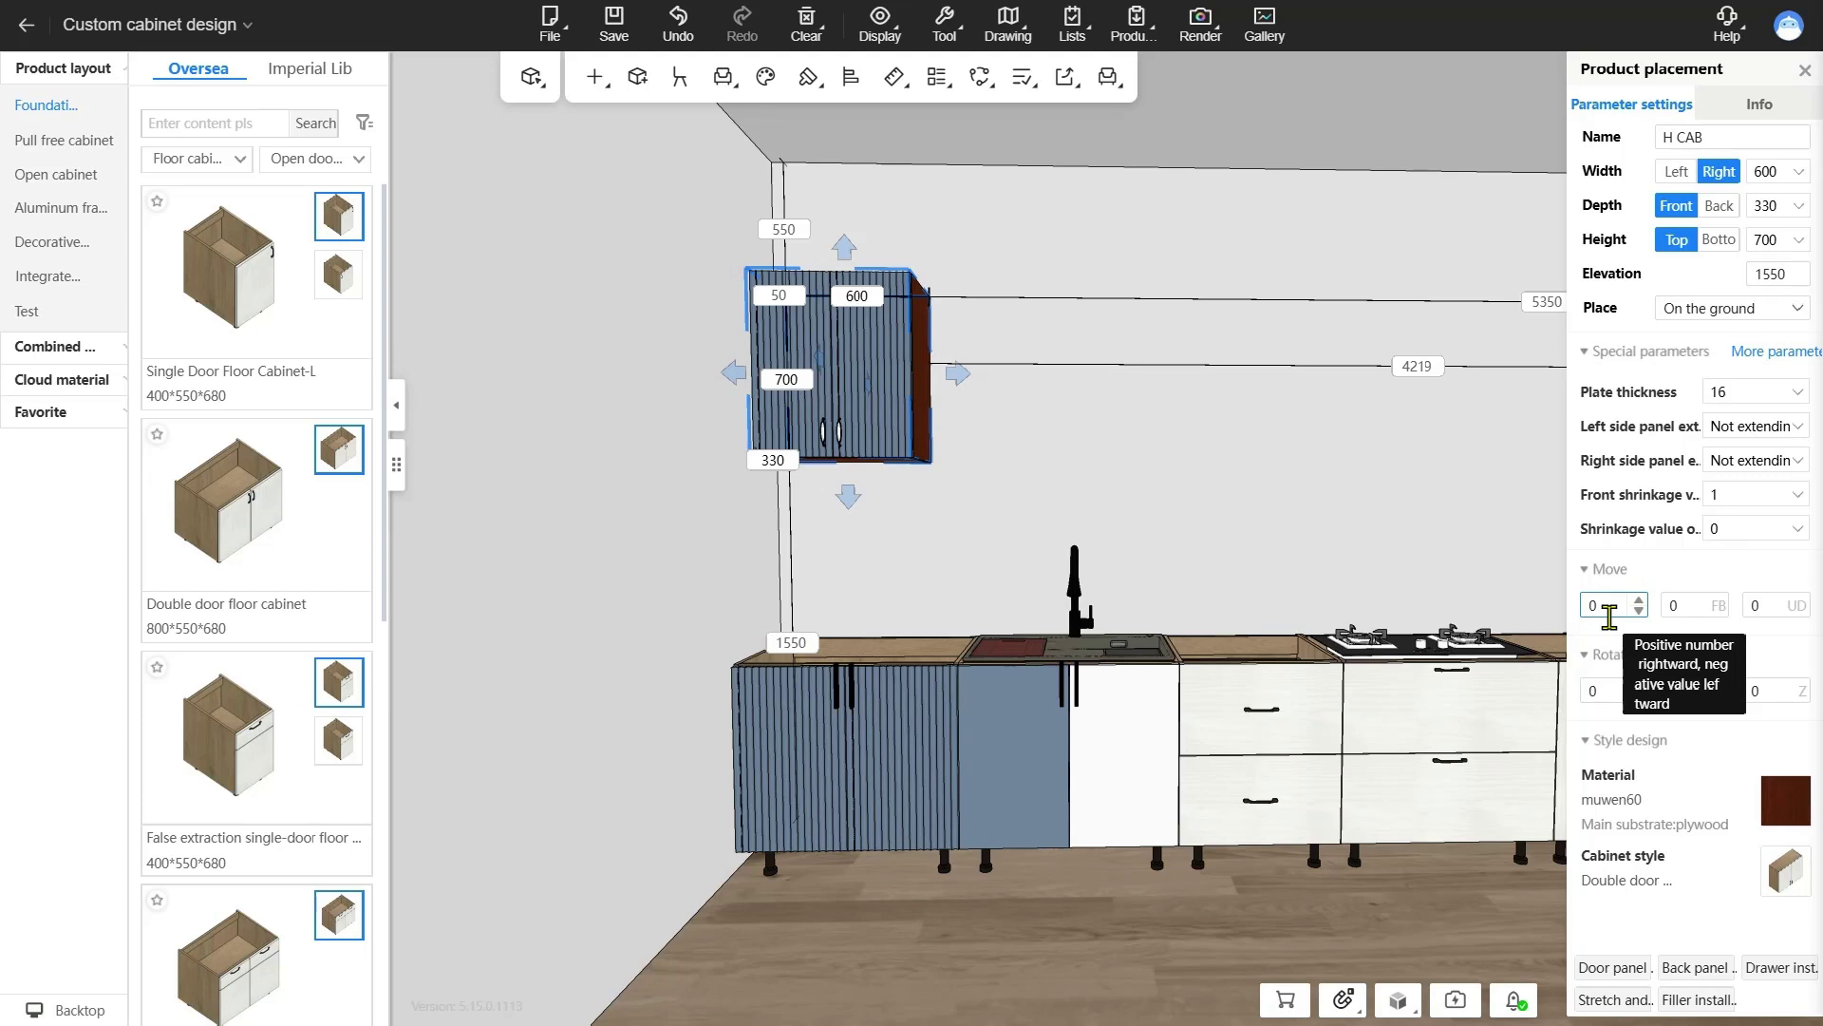
{"action": "left_click", "coordinate": [1610, 613]}
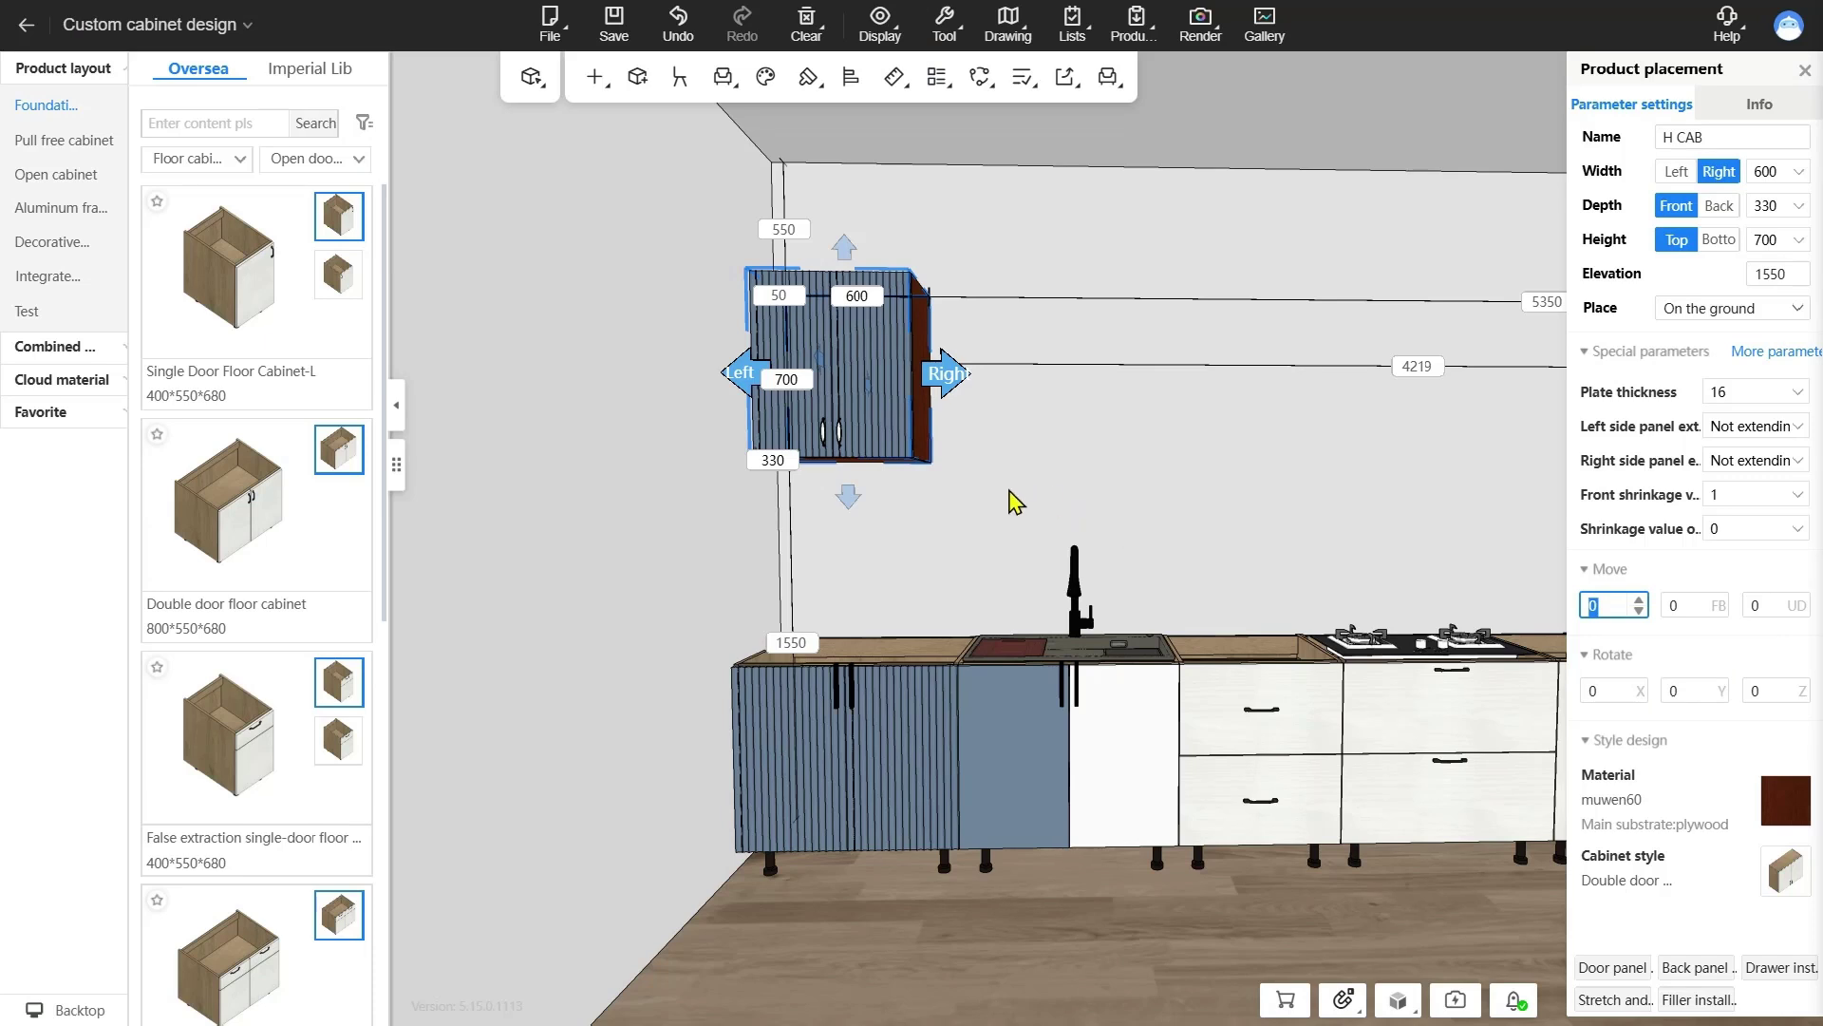
{"action": "left_click", "coordinate": [1608, 613]}
{"action": "double_click", "coordinate": [1602, 611]}
{"action": "type", "text": "00"}
{"action": "key", "text": "Return"}
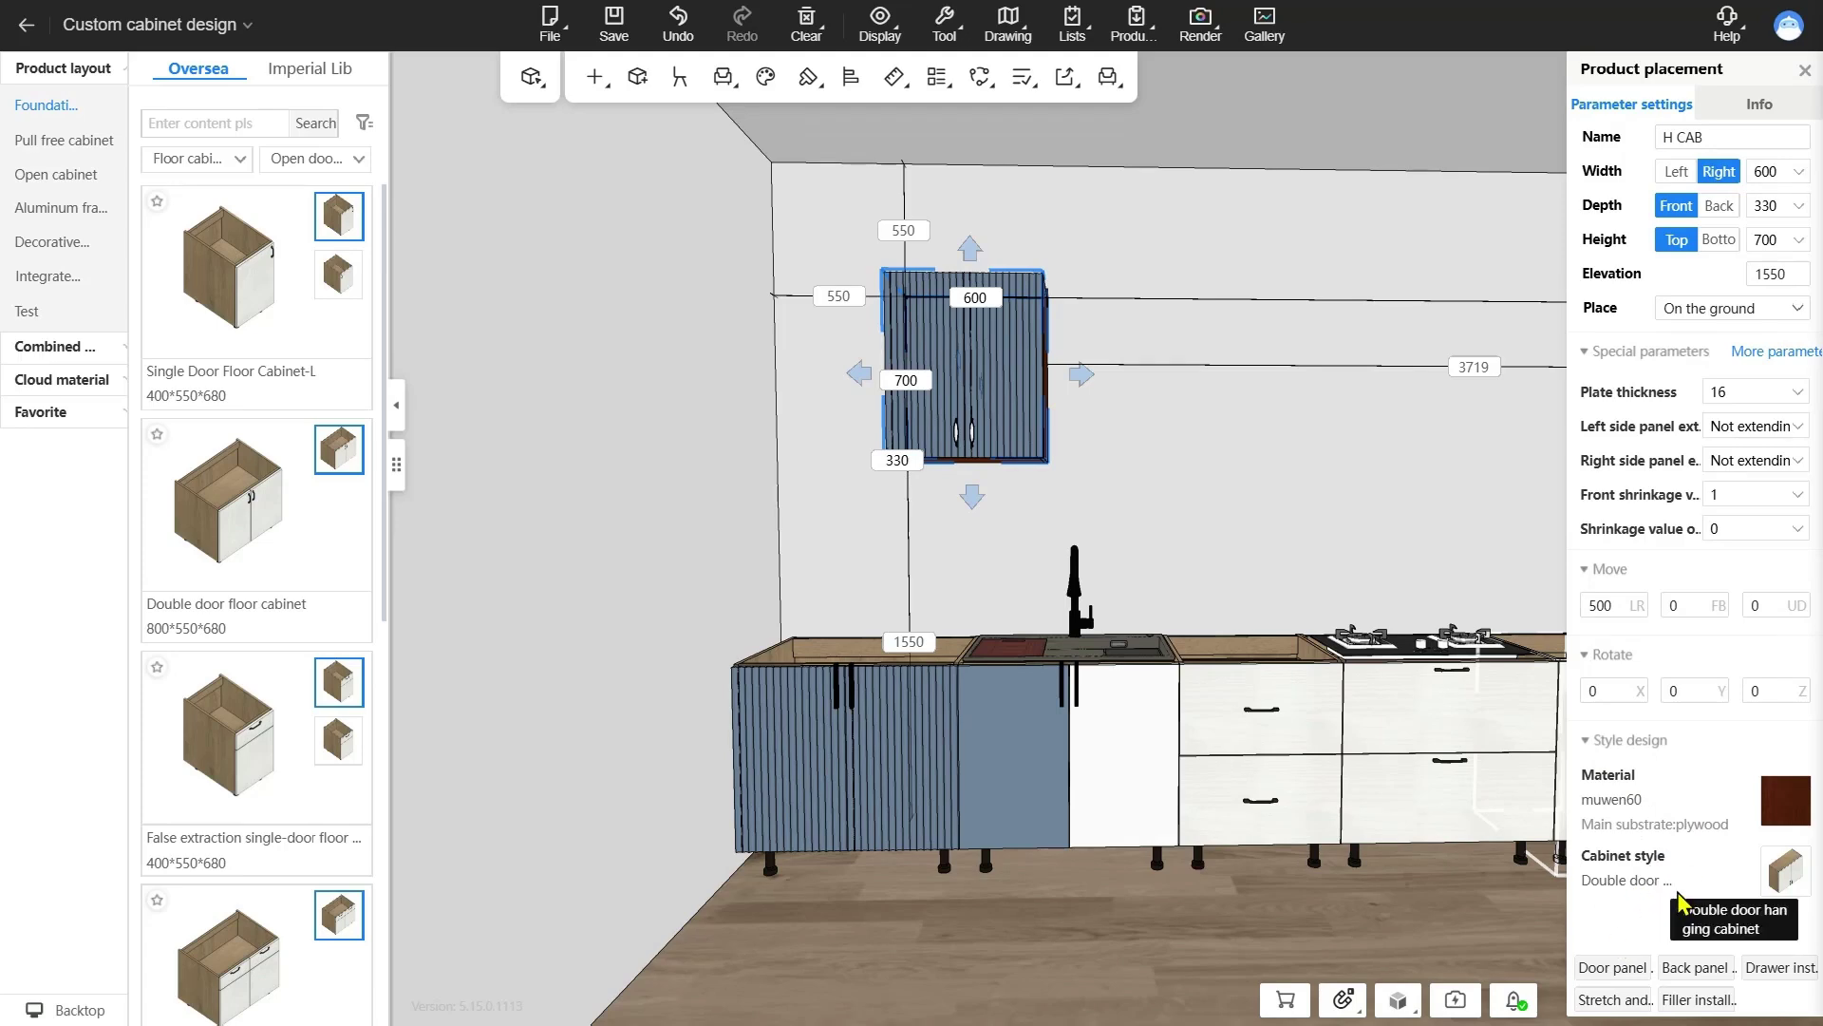
- Open the settings of the hanging cabinet's right door leaf and examine its swing door overlay and door type options
{"action": "double_click", "coordinate": [985, 373]}
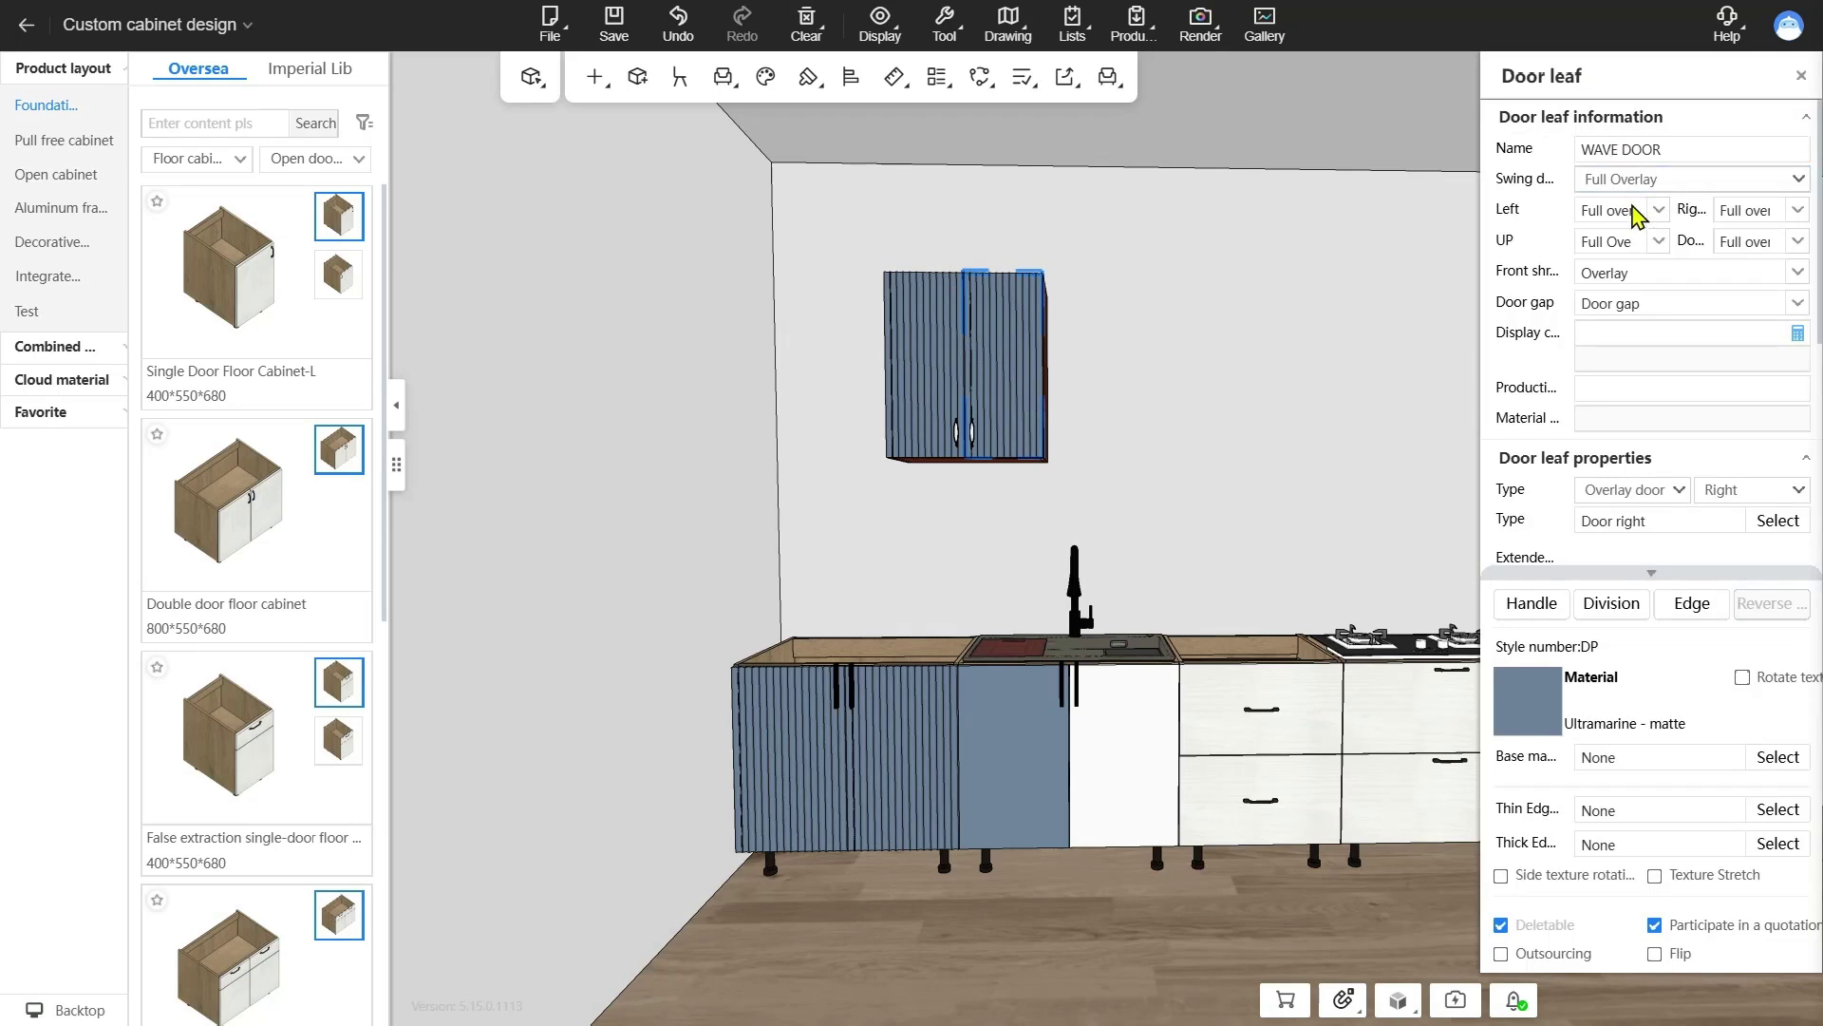
{"action": "left_click", "coordinate": [1726, 180]}
{"action": "left_click", "coordinate": [1717, 183]}
{"action": "scroll", "coordinate": [1710, 219], "scroll_direction": "down", "scroll_amount": 3}
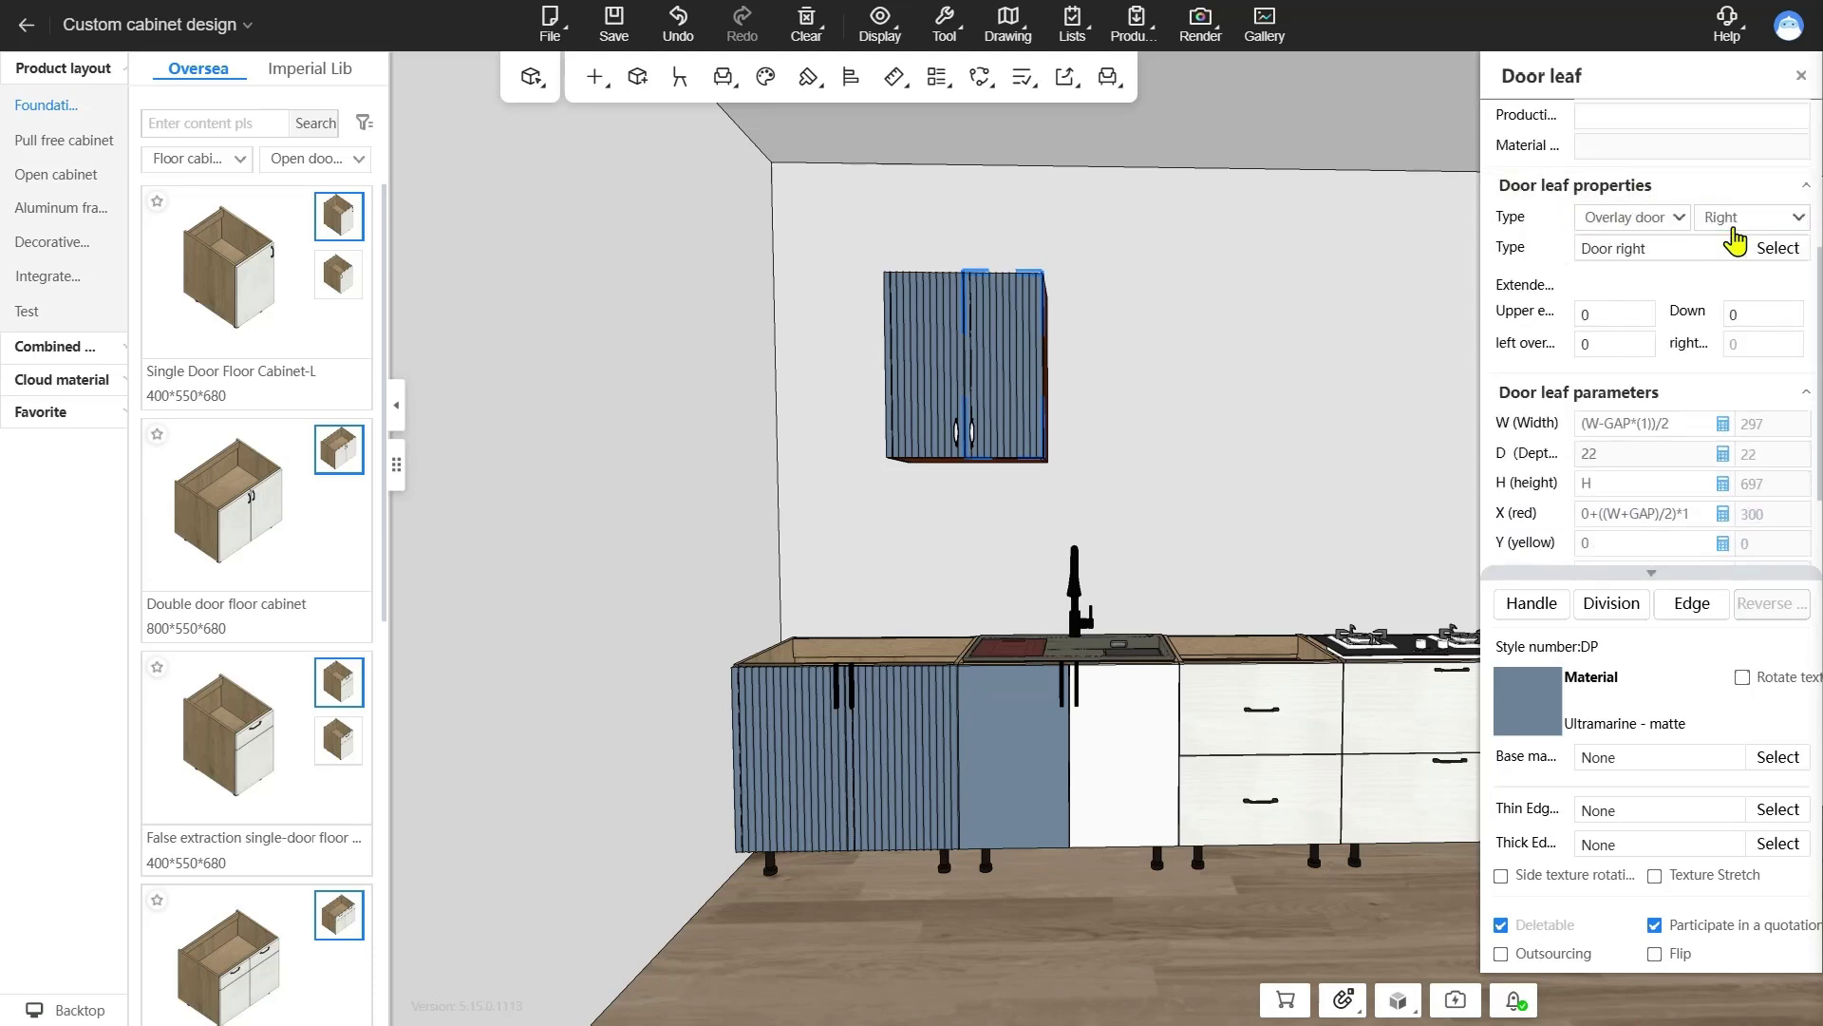
{"action": "left_click", "coordinate": [1688, 224]}
{"action": "left_click", "coordinate": [1687, 224]}
- Switch the door leaf's opening direction to Left and return it to Right
{"action": "left_click", "coordinate": [1800, 224]}
{"action": "left_click", "coordinate": [1785, 249]}
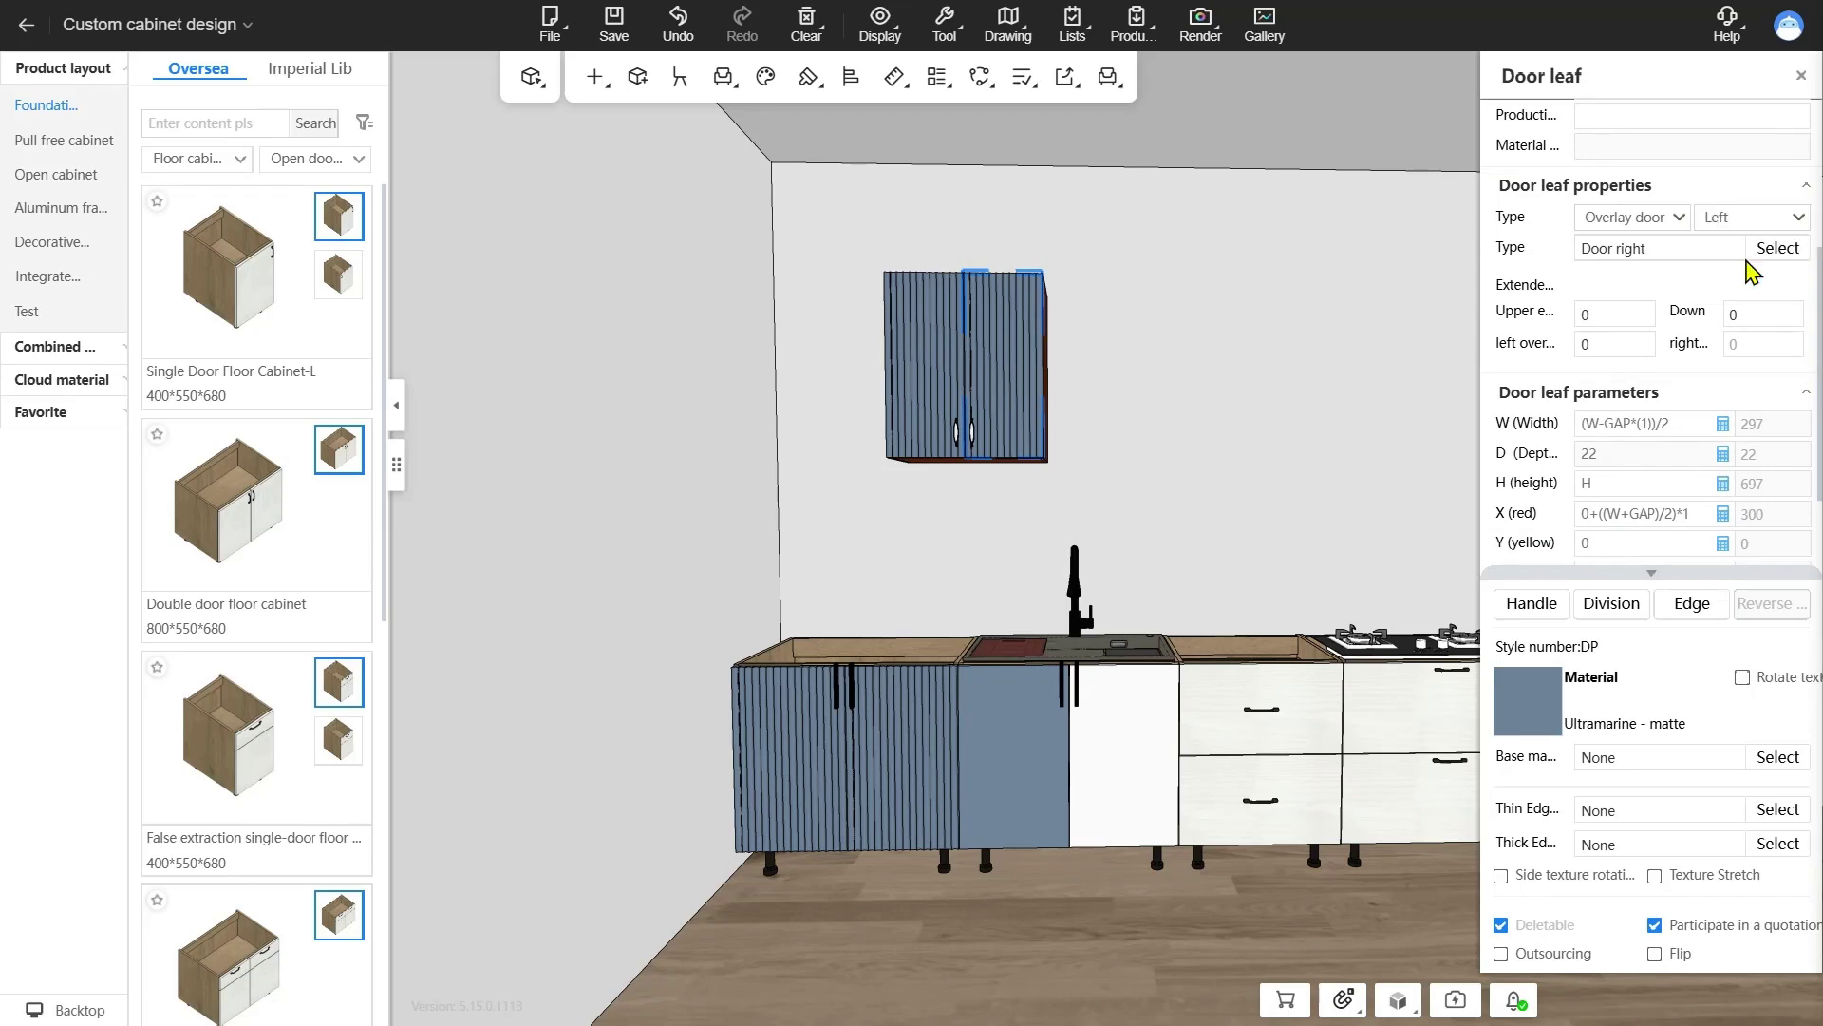
{"action": "left_click", "coordinate": [1800, 224]}
{"action": "left_click", "coordinate": [1776, 272]}
{"action": "scroll", "coordinate": [1553, 314], "scroll_direction": "down", "scroll_amount": 1}
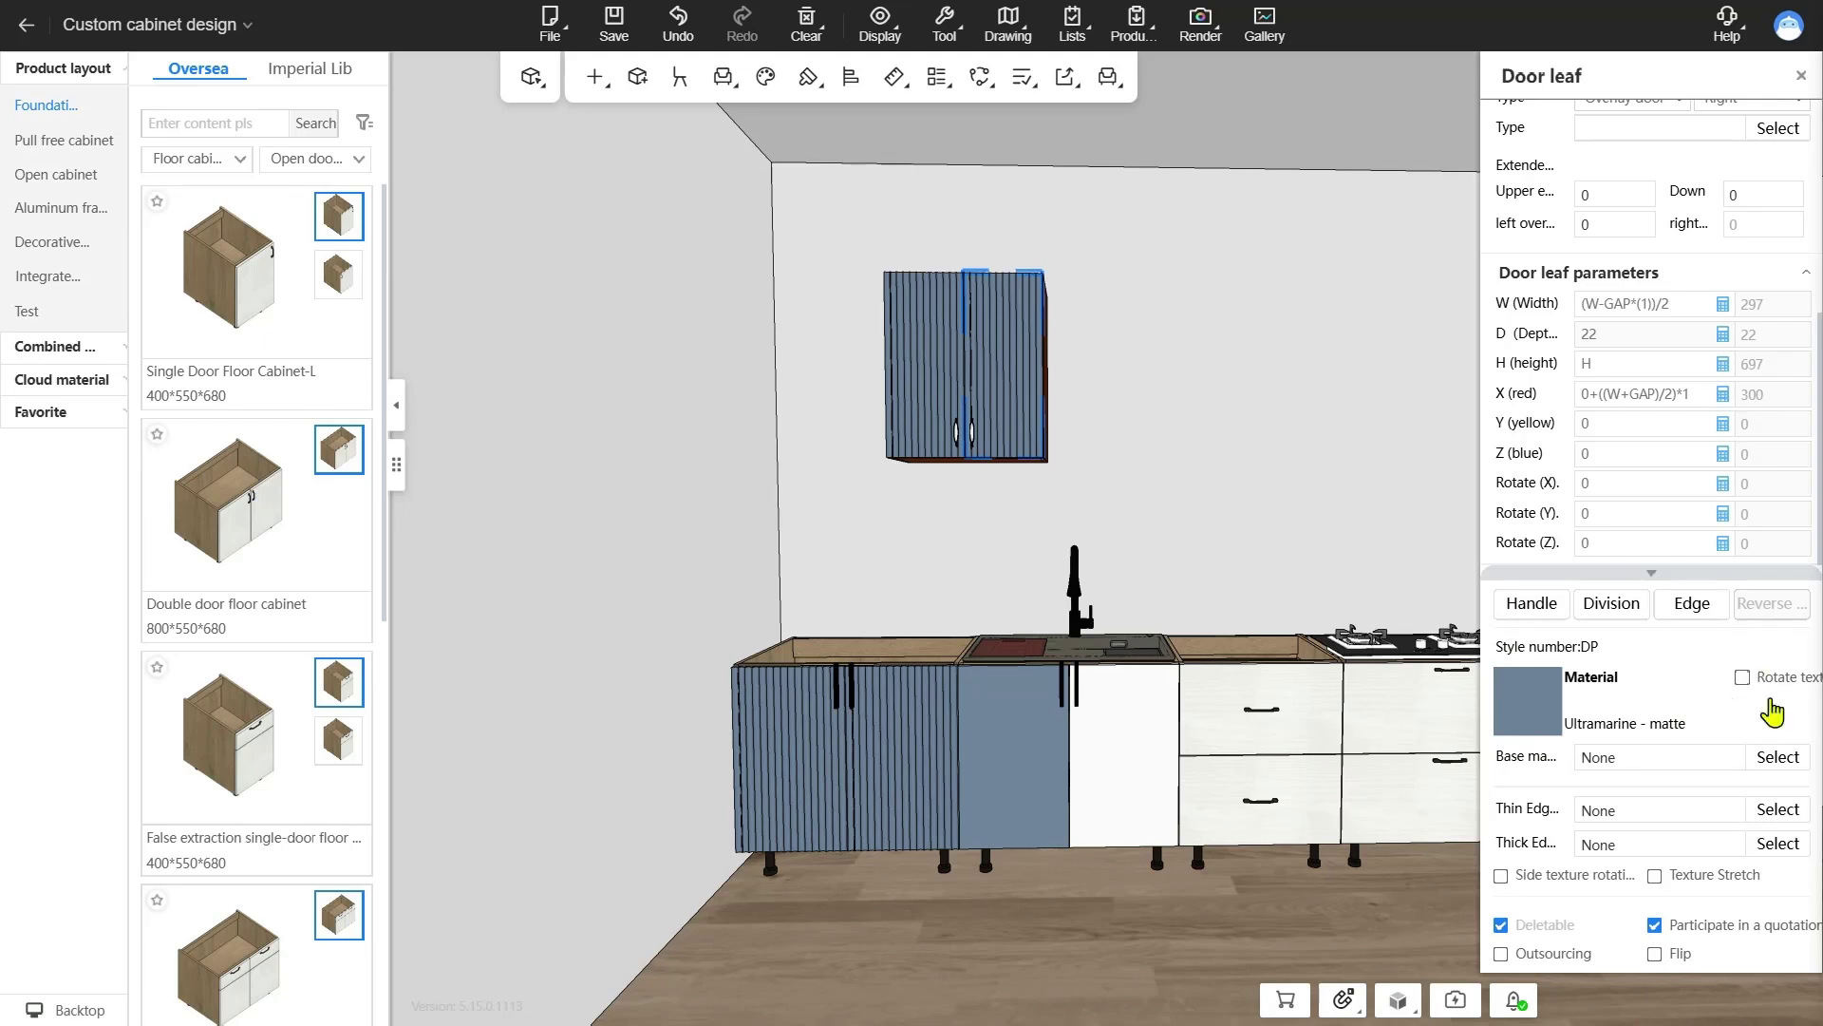
- Open the door leaf settings of the upper drawer front beside the sink cabinet and turn on texture rotation
{"action": "left_click", "coordinate": [1313, 741]}
{"action": "right_click", "coordinate": [1268, 718]}
{"action": "left_click", "coordinate": [1177, 674]}
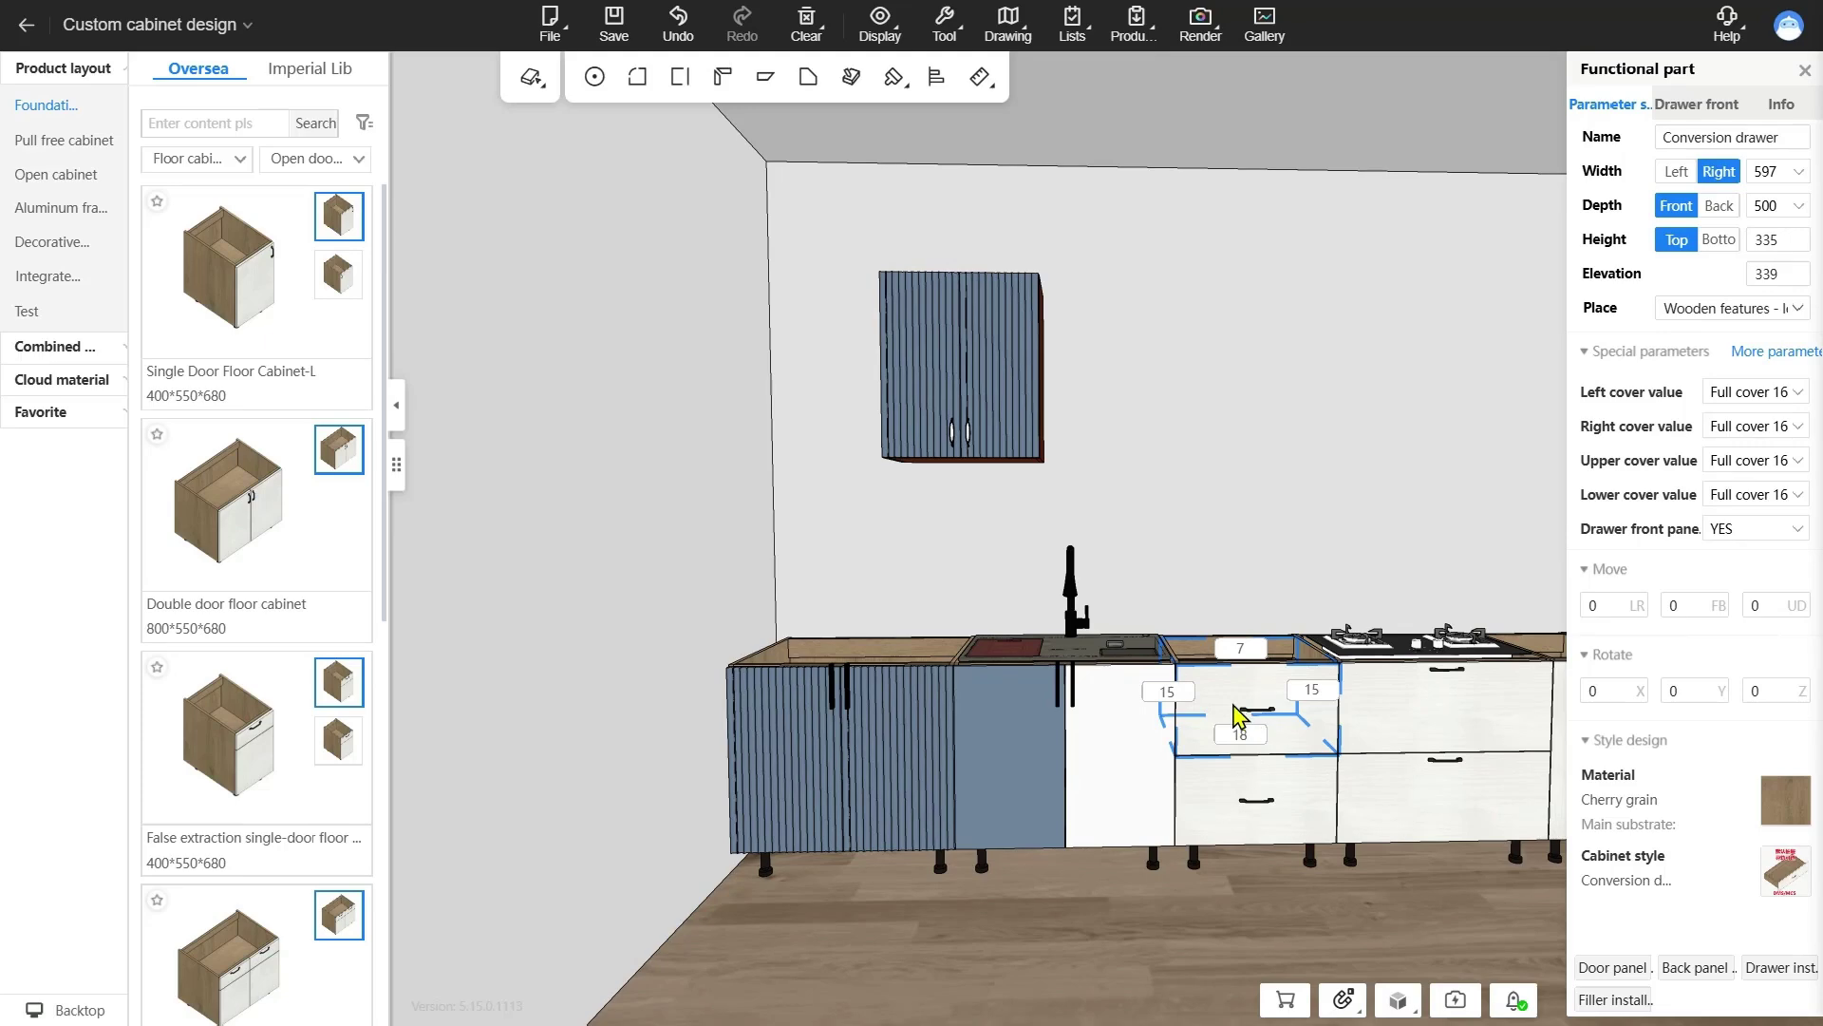
{"action": "right_click", "coordinate": [1235, 715]}
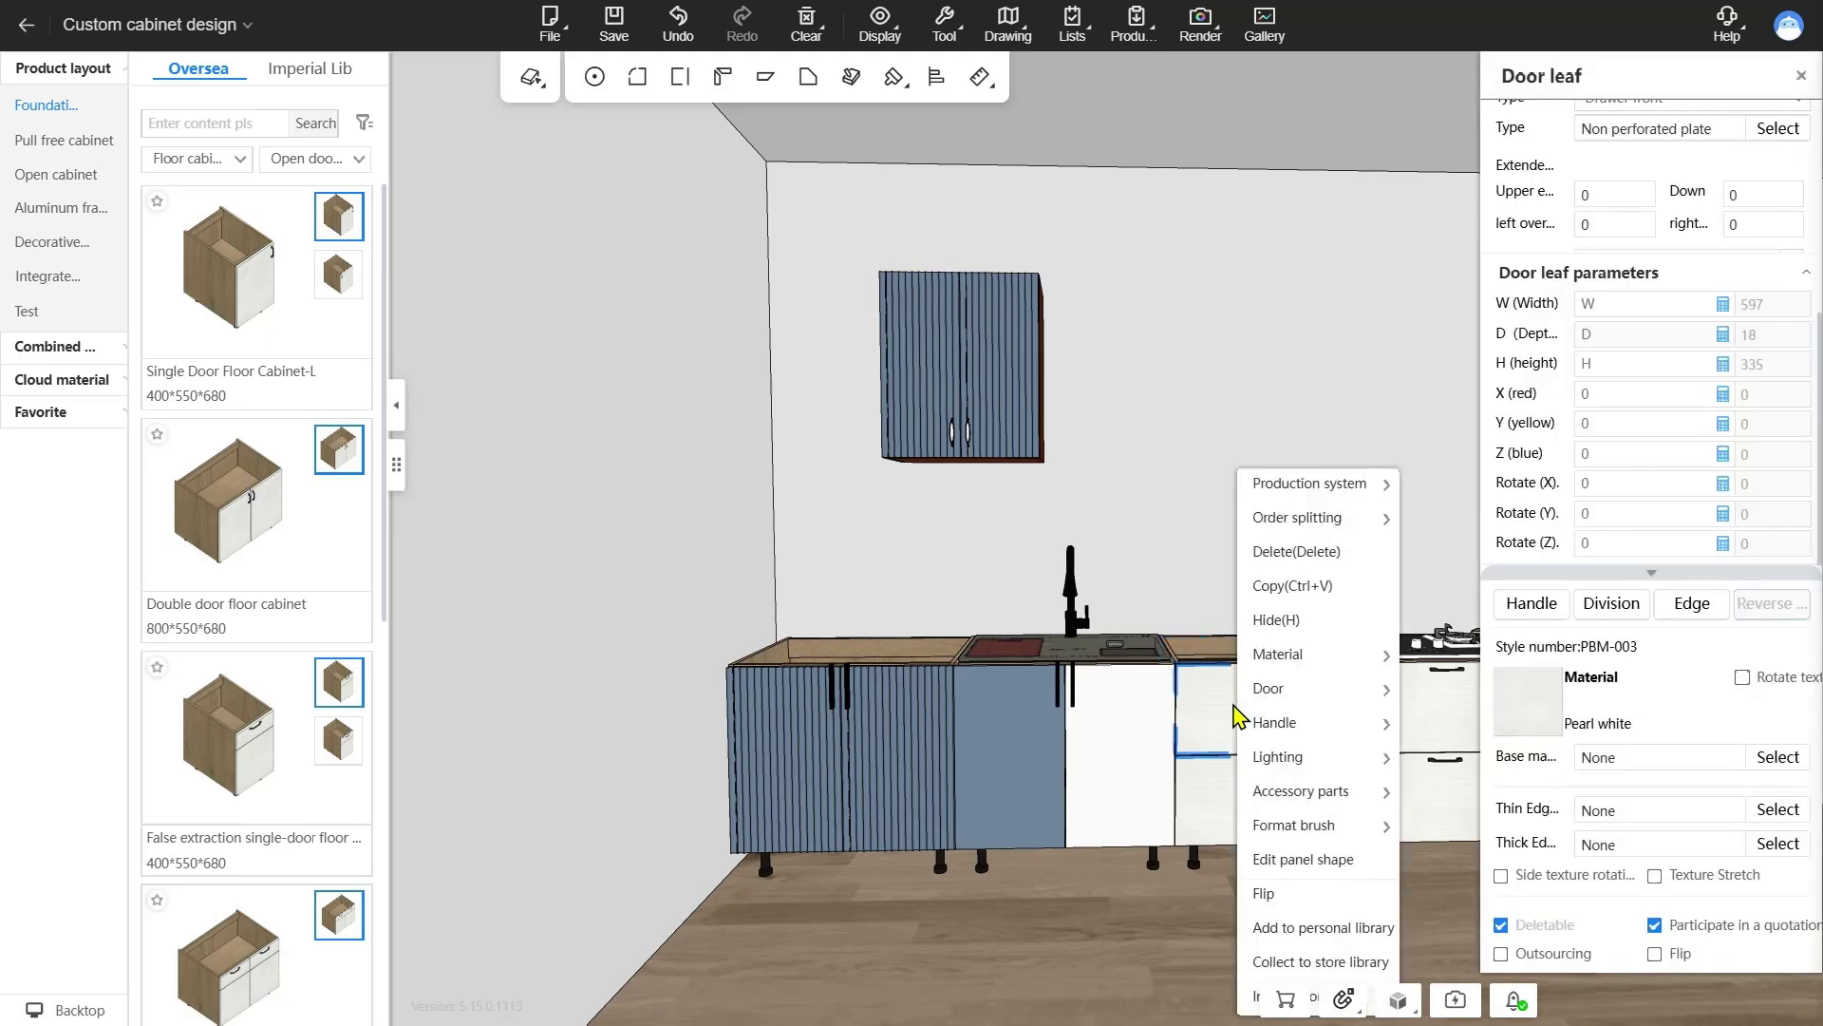
{"action": "scroll", "coordinate": [1696, 379], "scroll_direction": "up", "scroll_amount": 5}
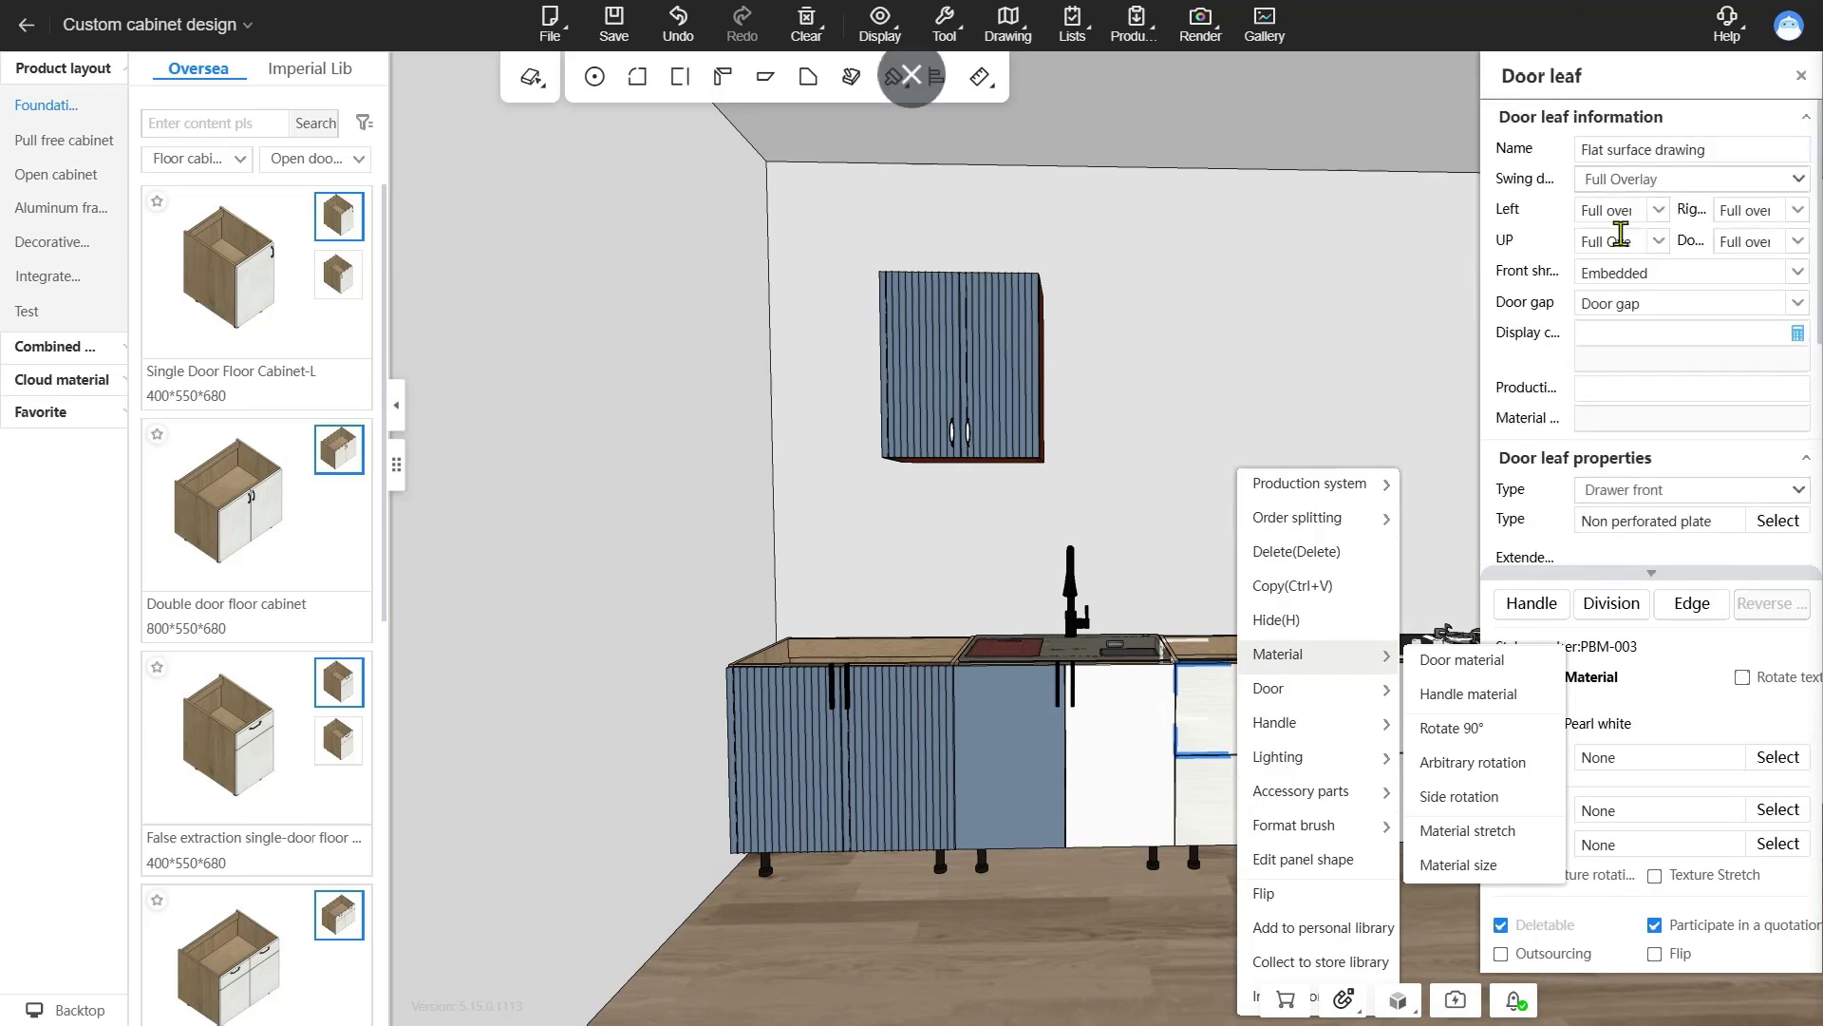
{"action": "left_click", "coordinate": [1688, 251]}
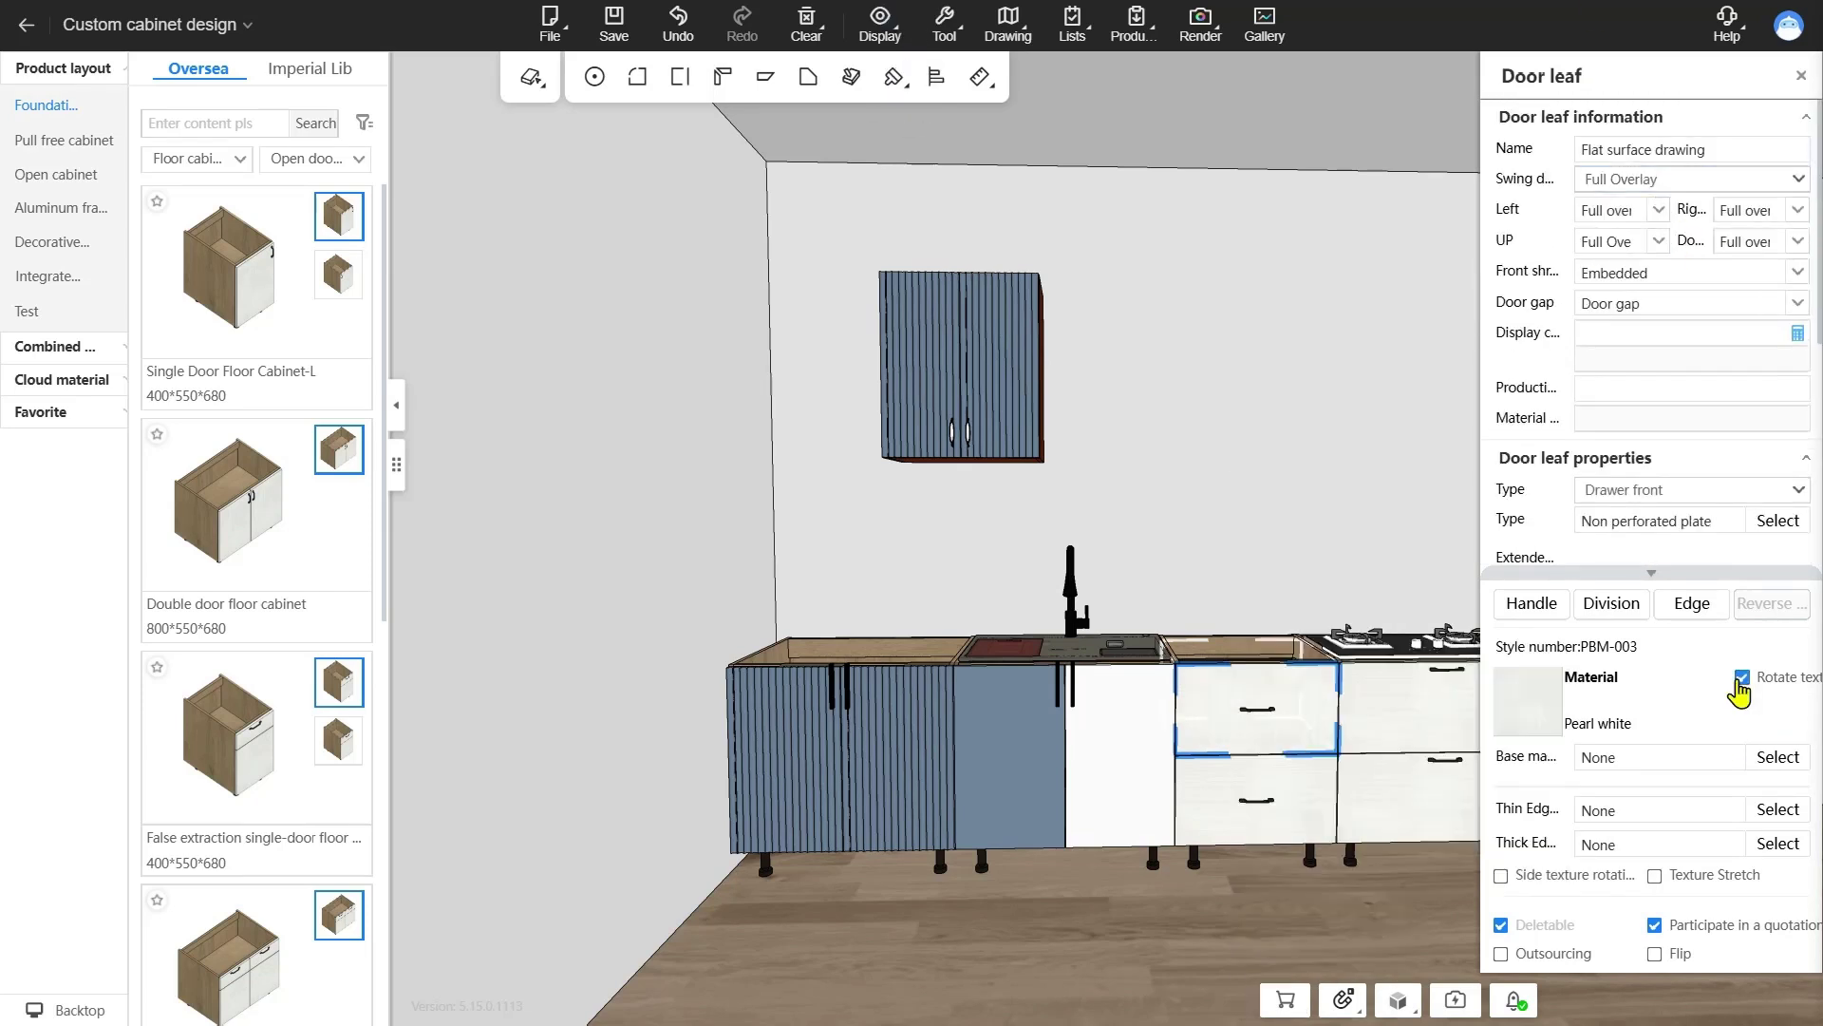
- Switch from cabinet design to the wardrobe design module and show the platform custom library of frame cabinets
{"action": "left_click", "coordinate": [1279, 524]}
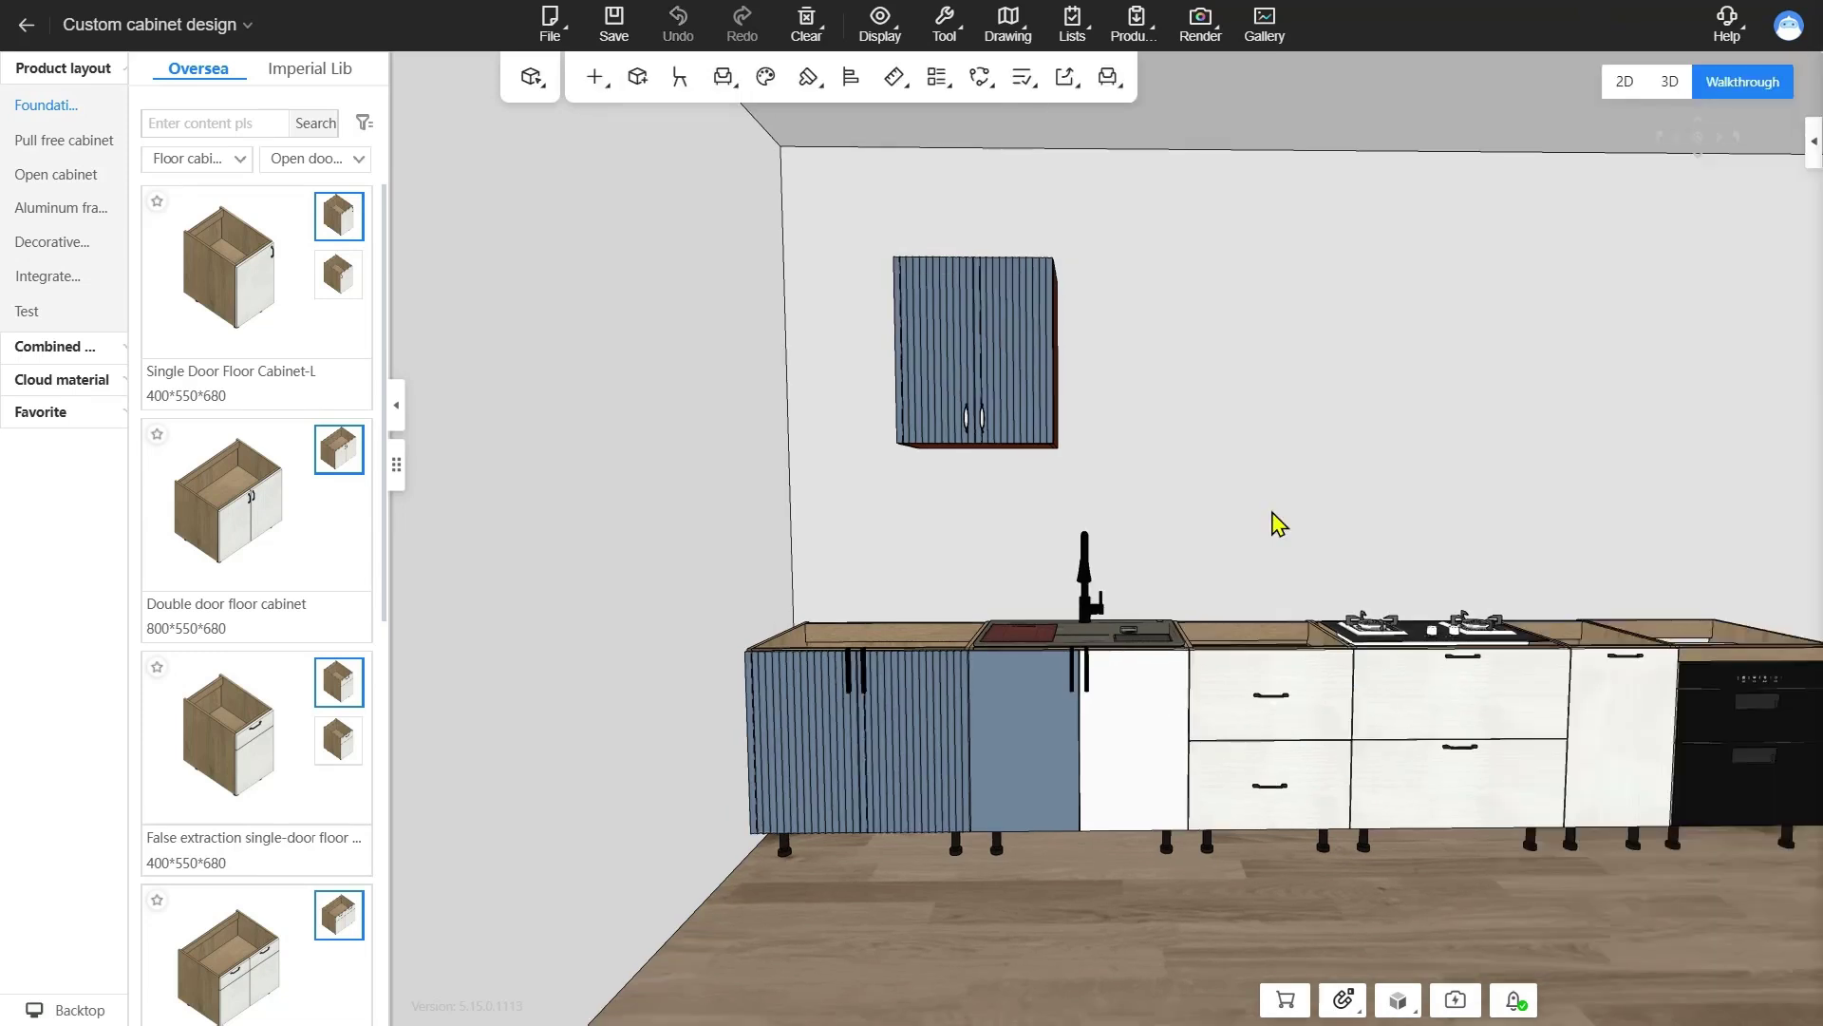
{"action": "mouse_move", "coordinate": [220, 33]}
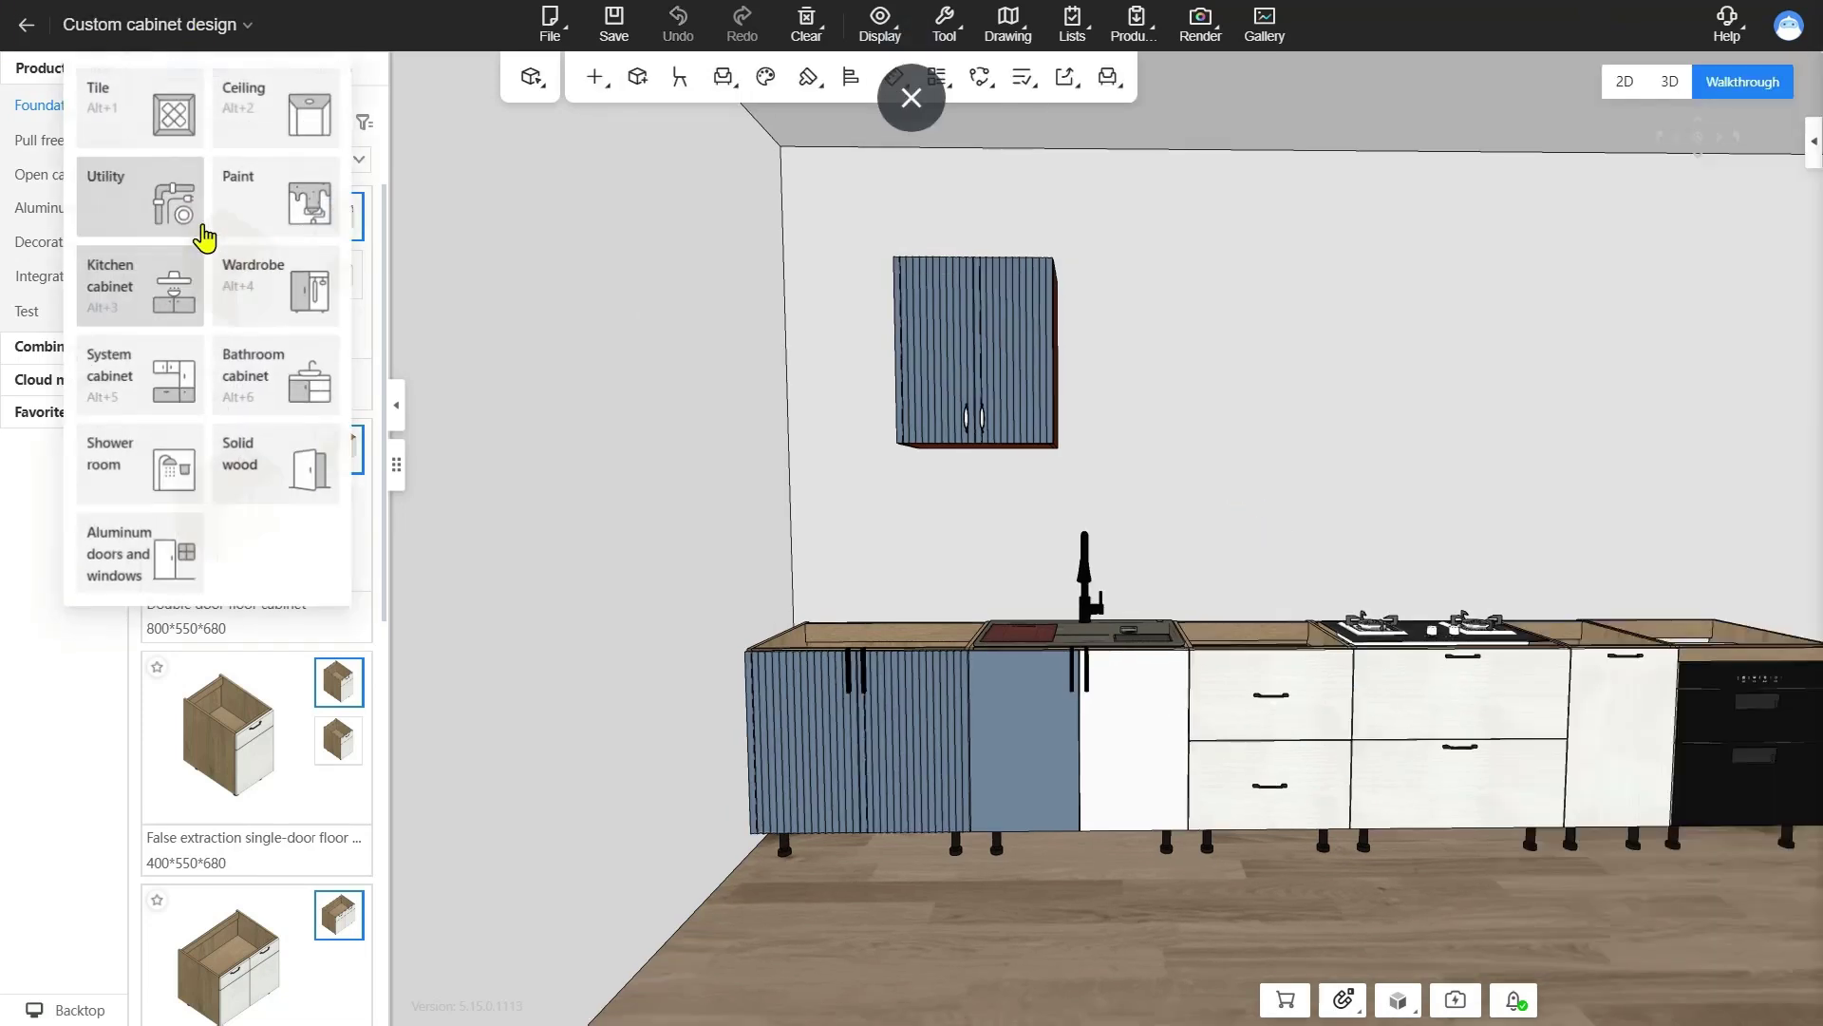
{"action": "left_click", "coordinate": [277, 309]}
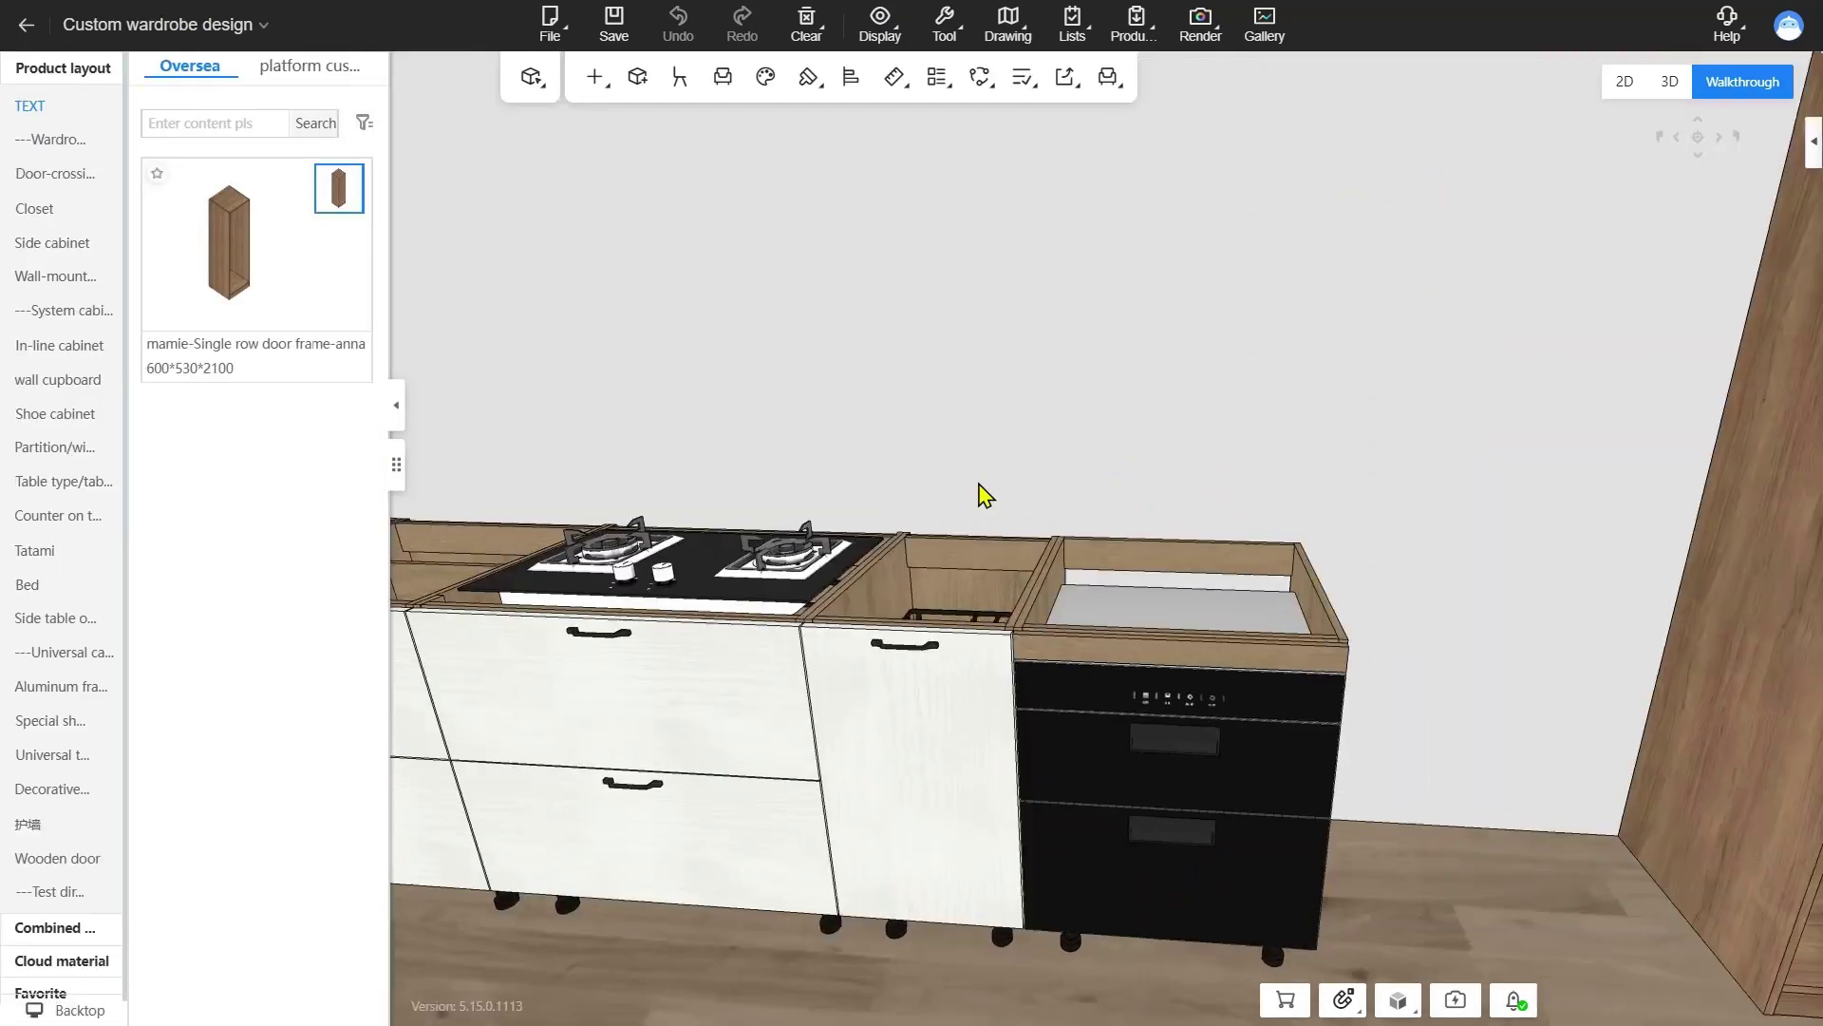
{"action": "right_click", "coordinate": [982, 486]}
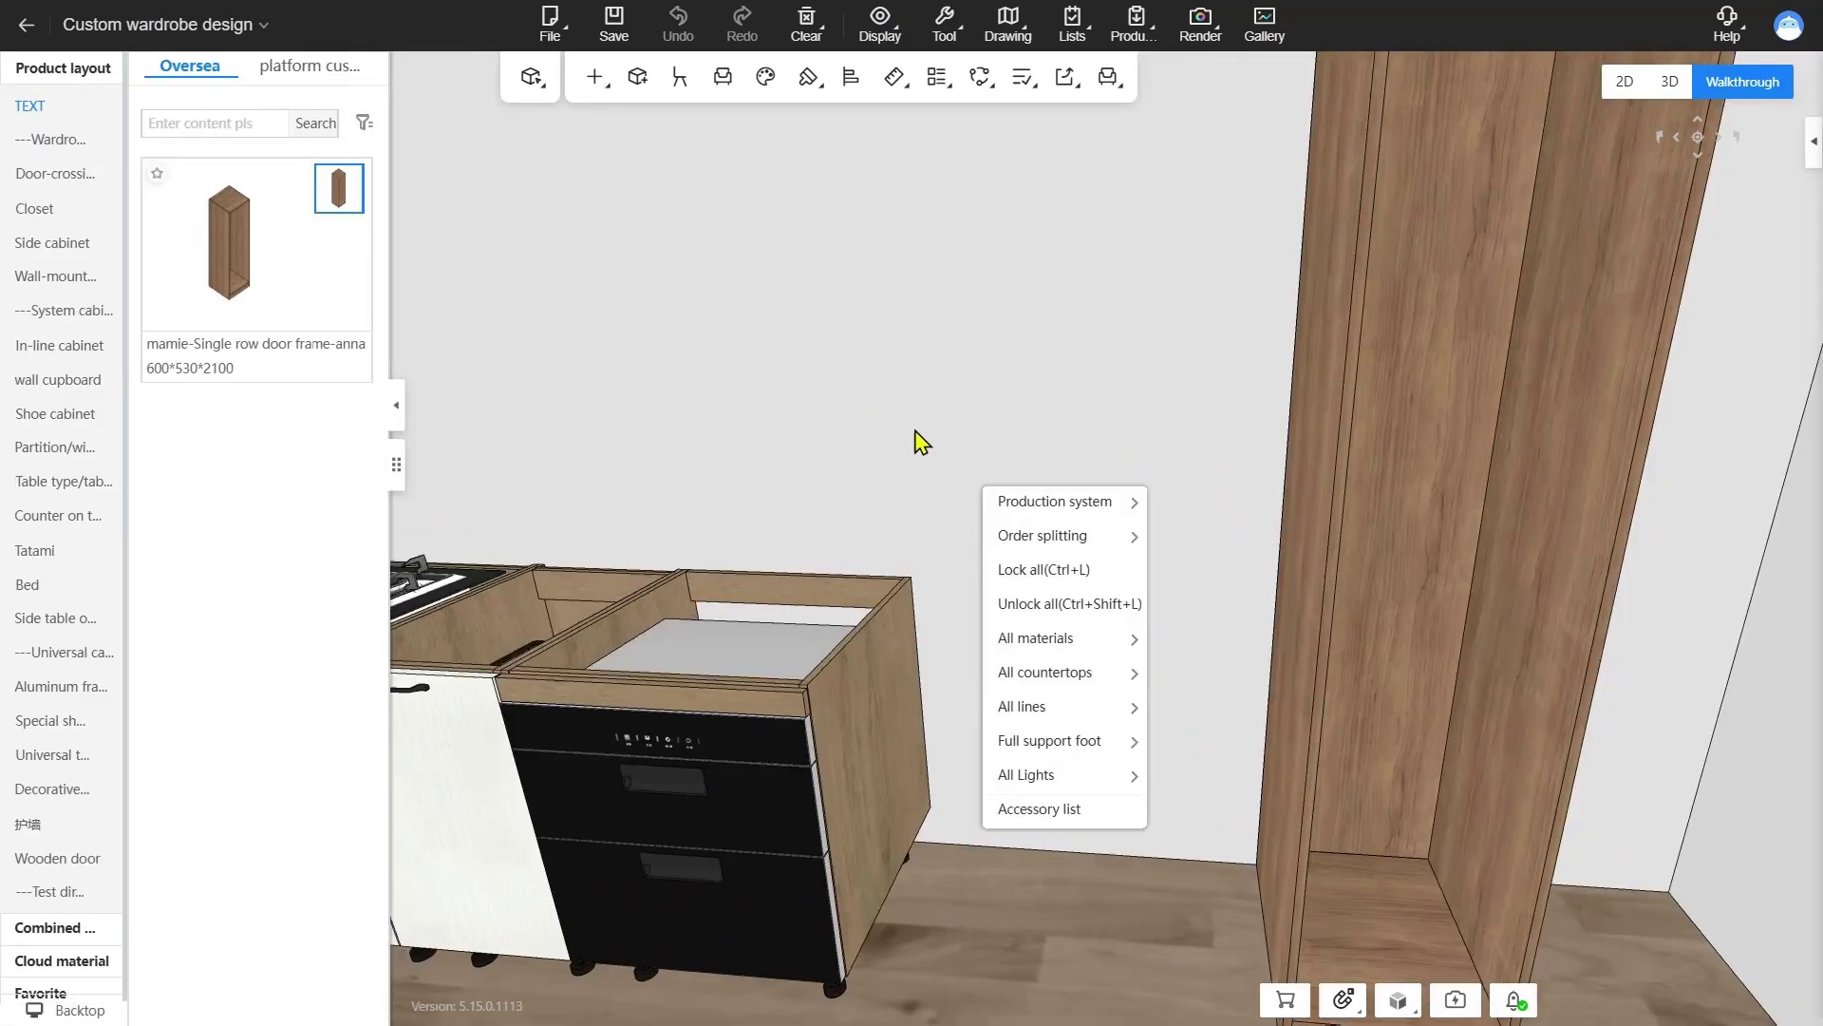
{"action": "left_click", "coordinate": [919, 441]}
{"action": "left_click", "coordinate": [302, 69]}
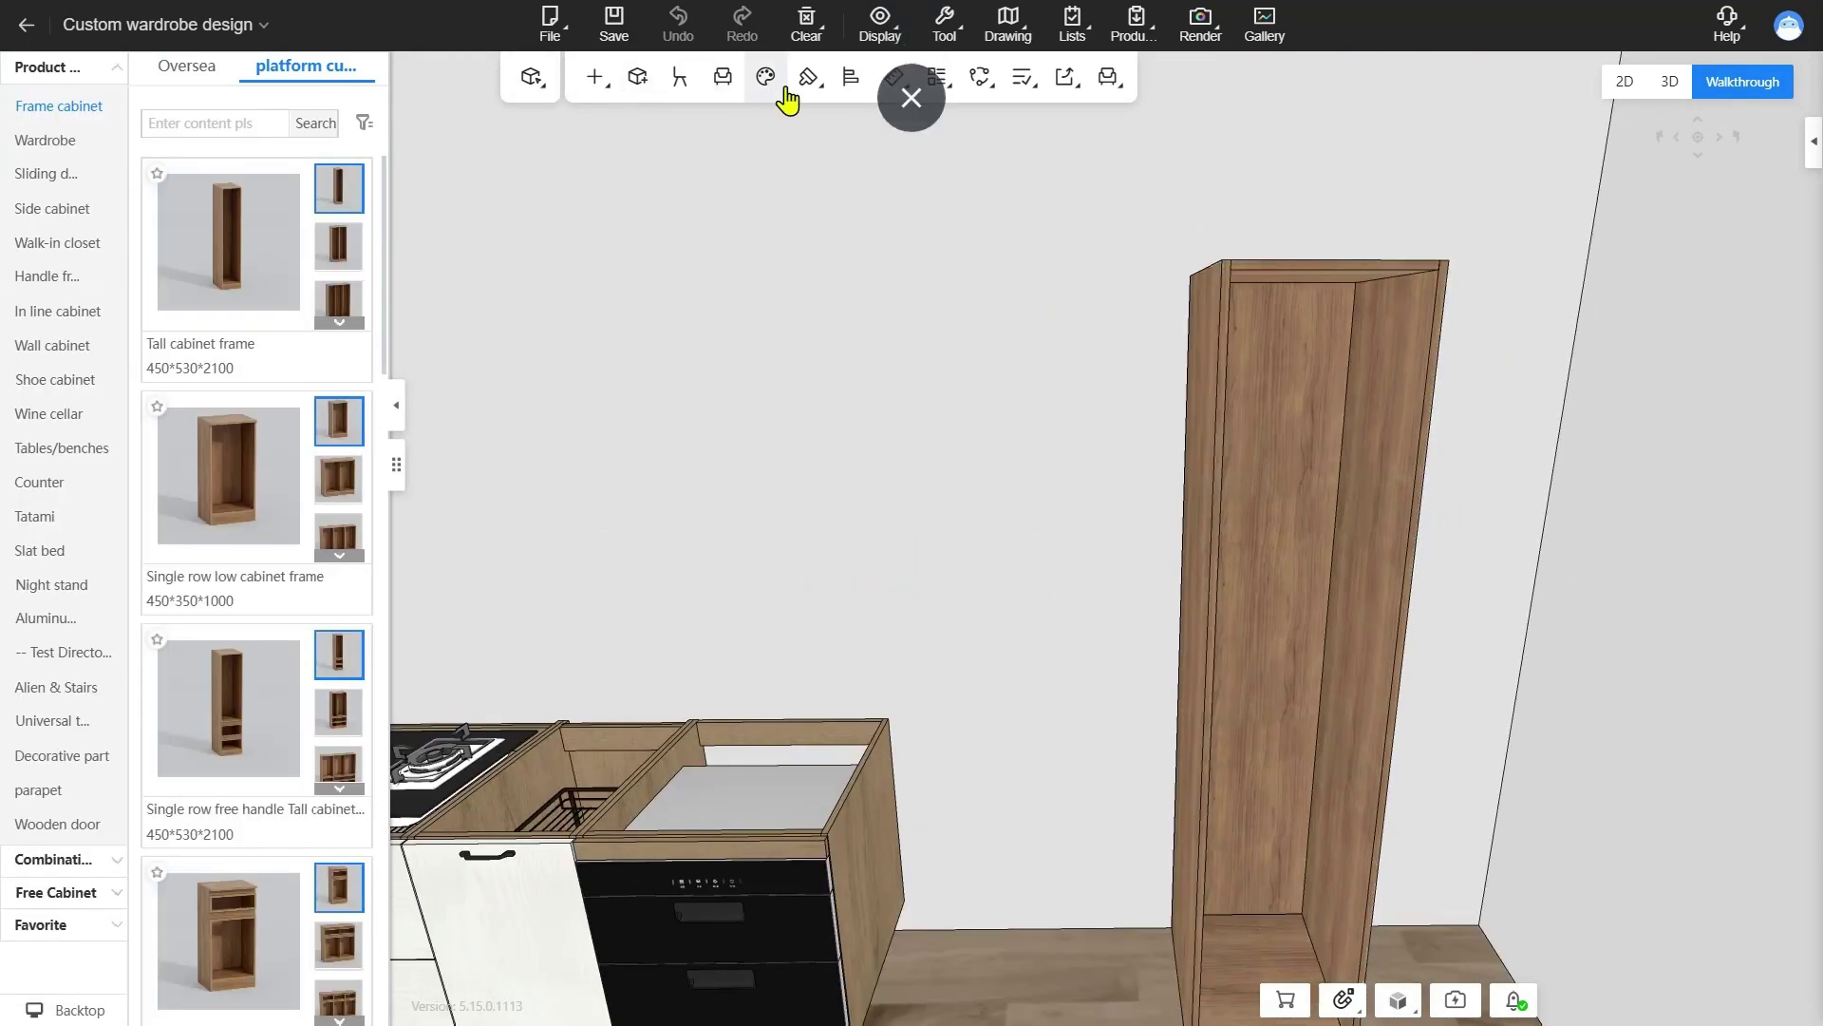
- Open the functional parts library for the tall cabinet frame and examine the general board, special shaped plate, glass and drawer parts
{"action": "left_click", "coordinate": [1202, 548]}
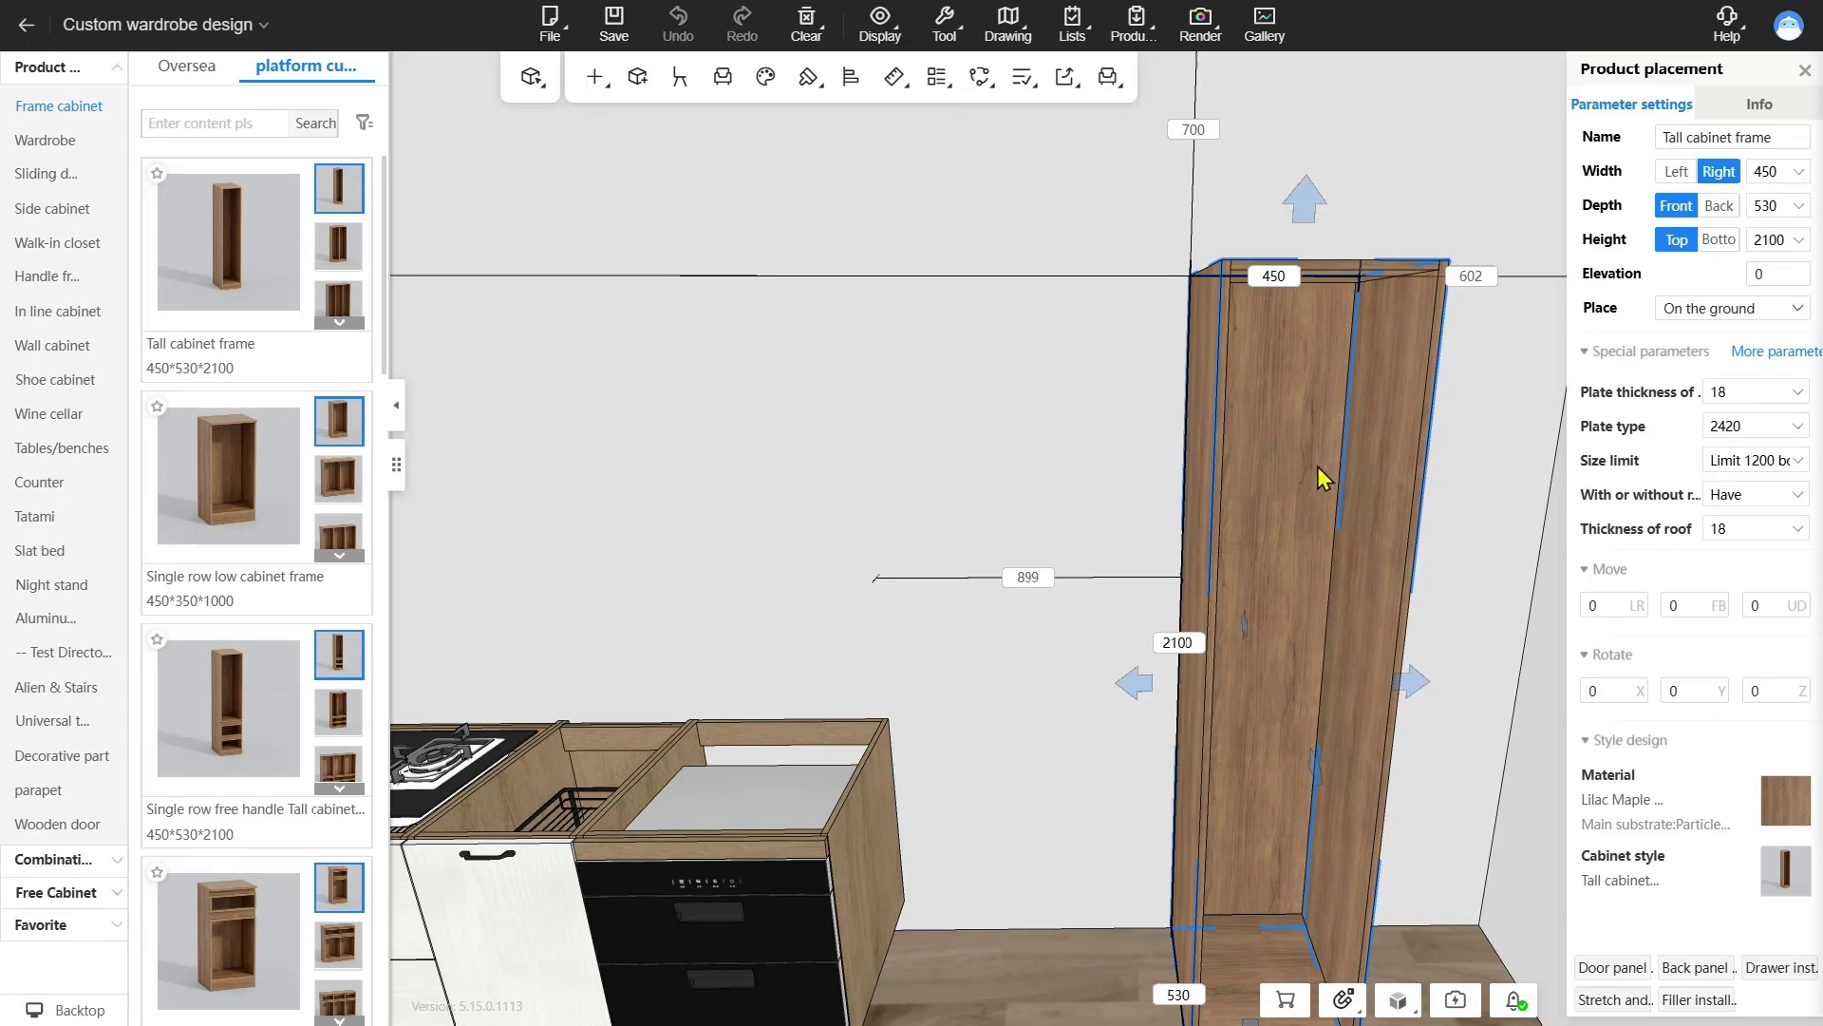
{"action": "key", "text": "space"}
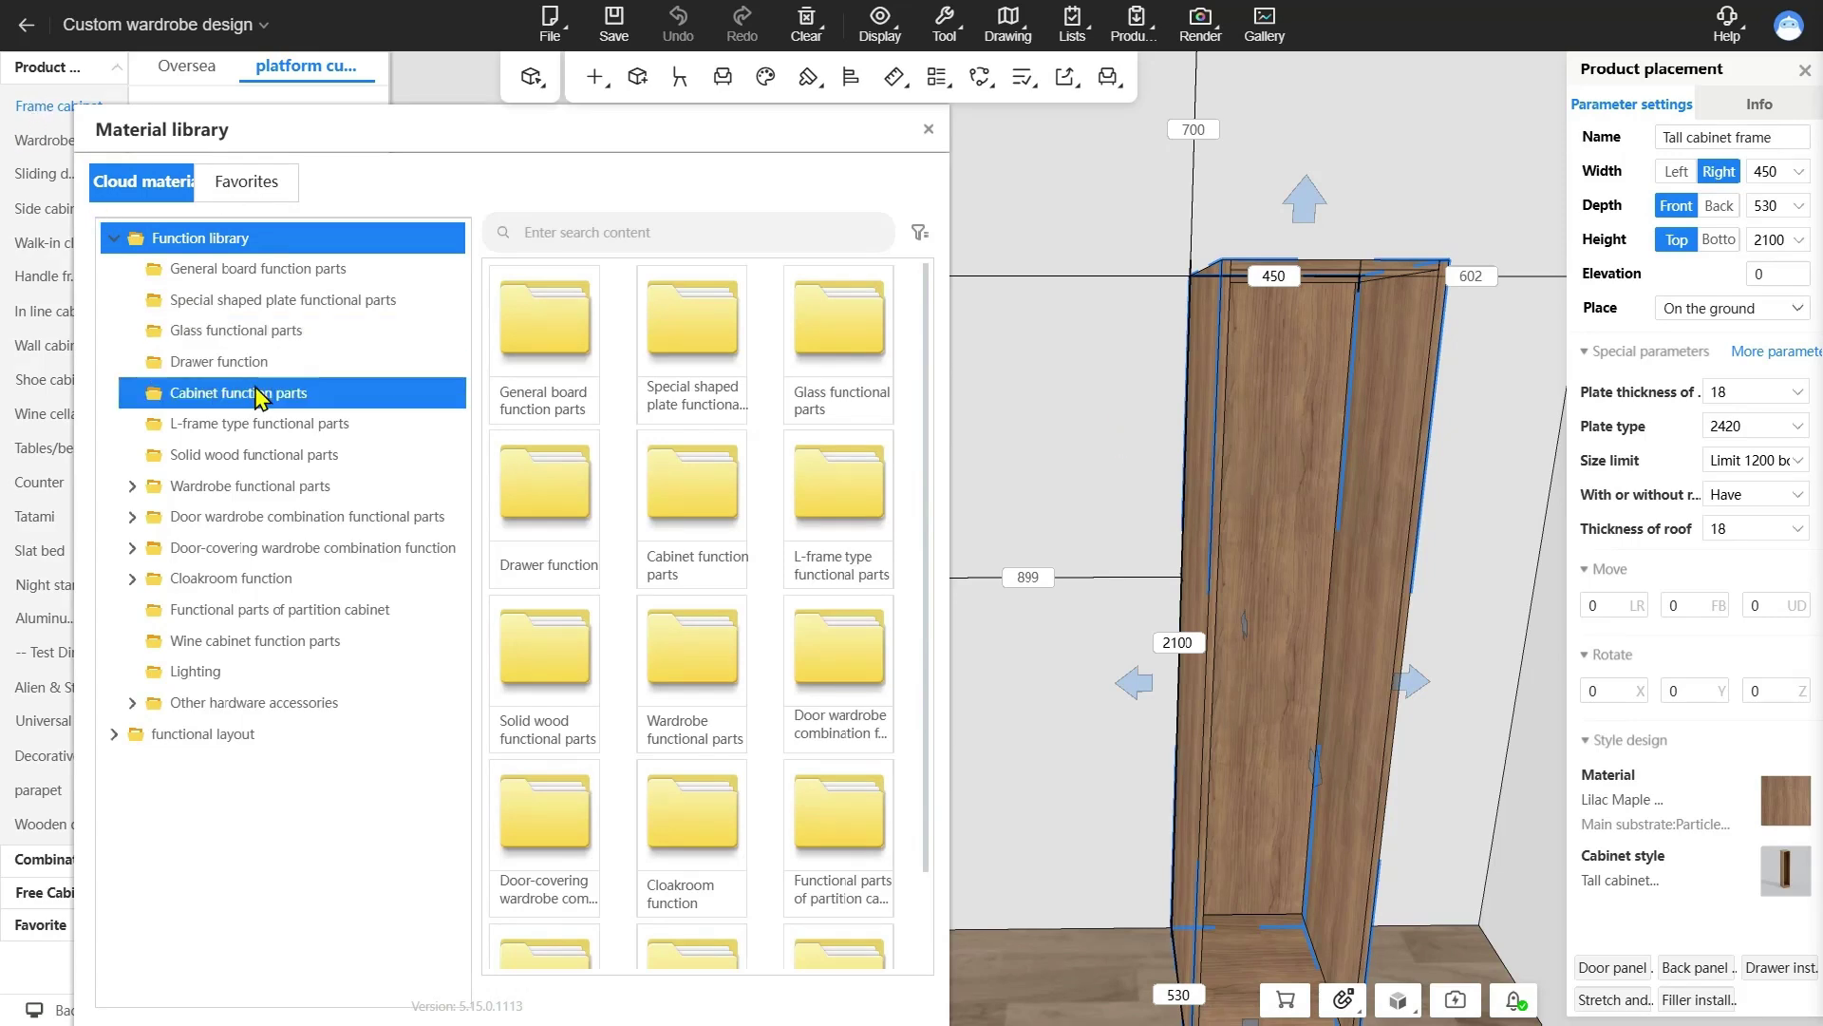
{"action": "left_click", "coordinate": [312, 269]}
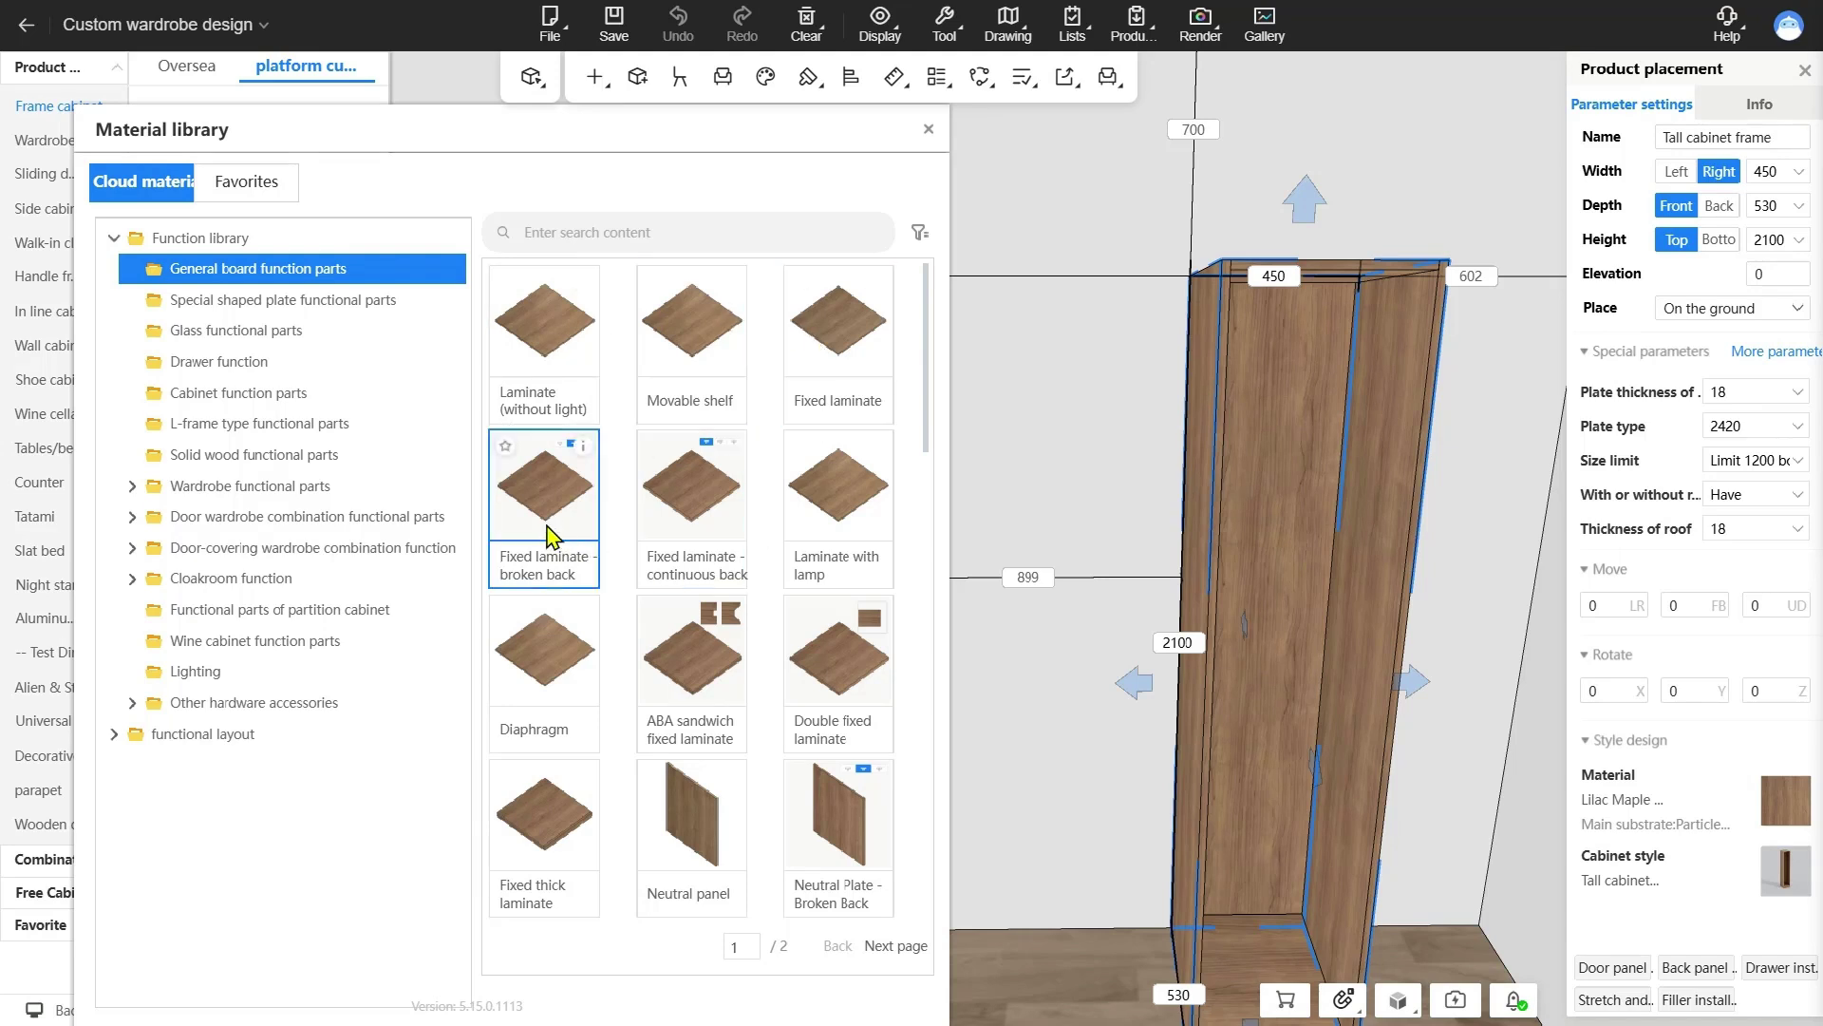
{"action": "left_click", "coordinate": [365, 300]}
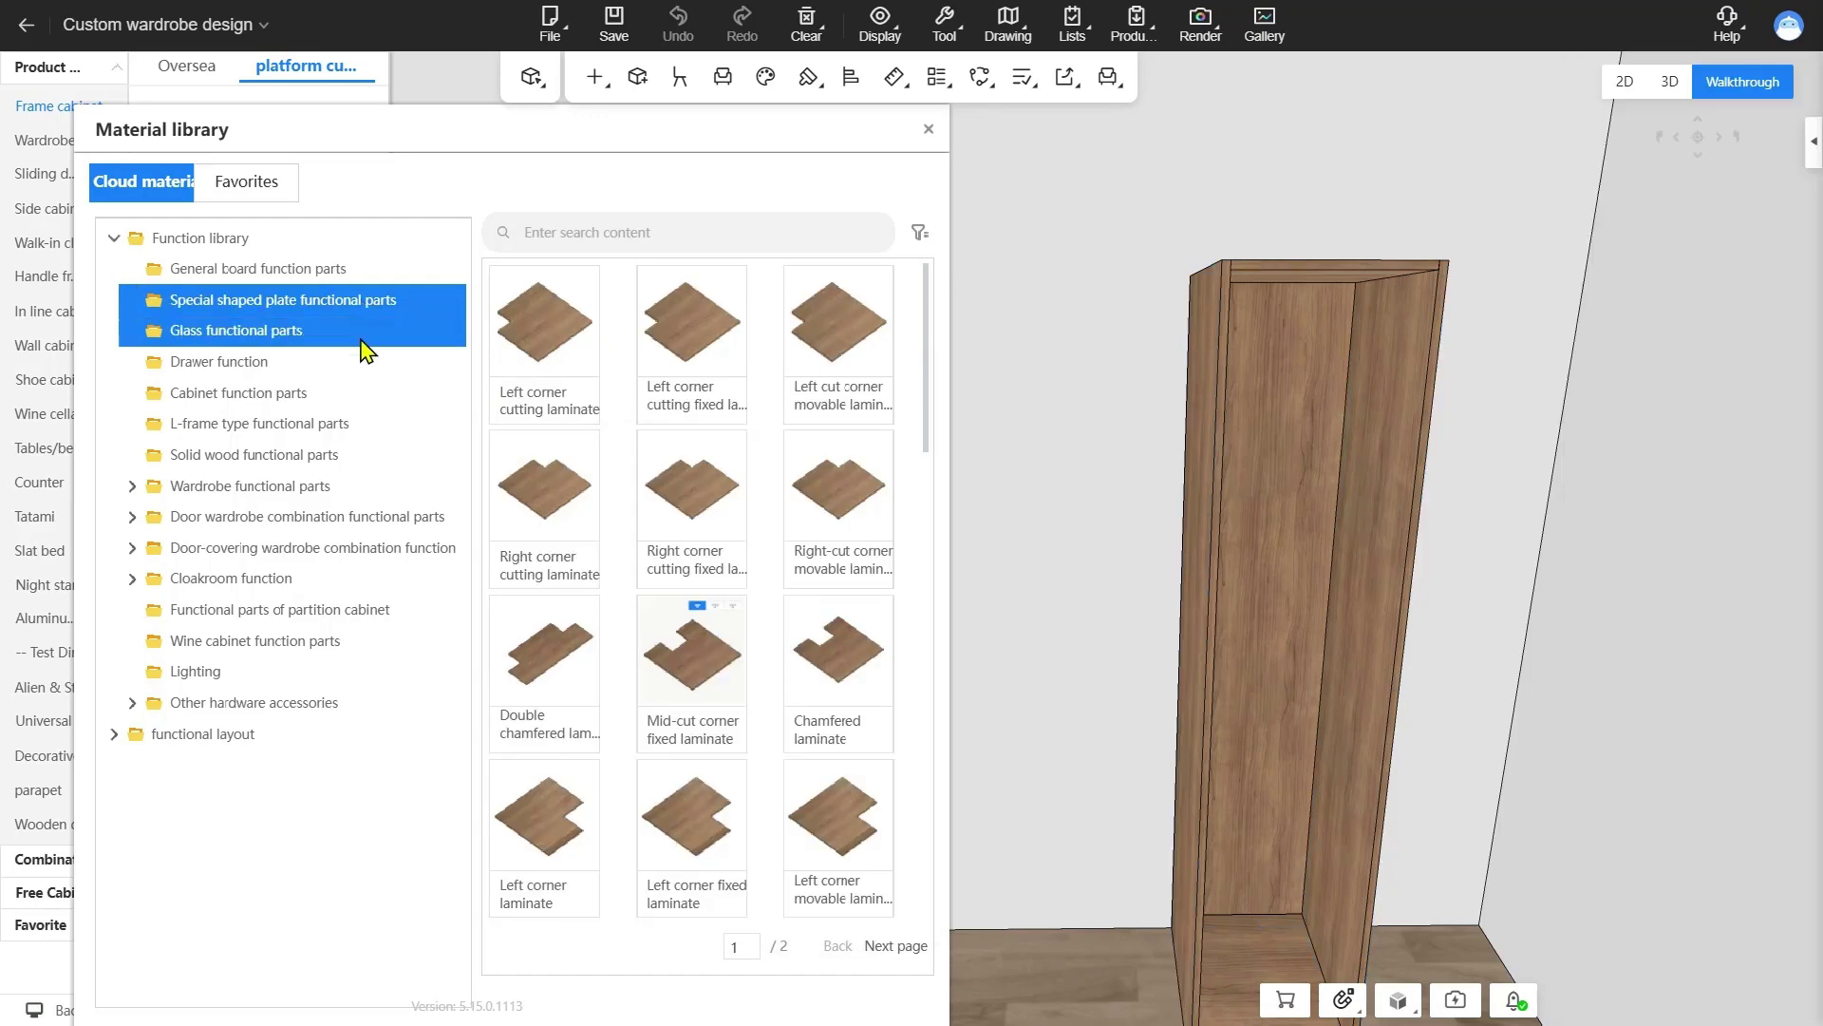
{"action": "left_click", "coordinate": [365, 343]}
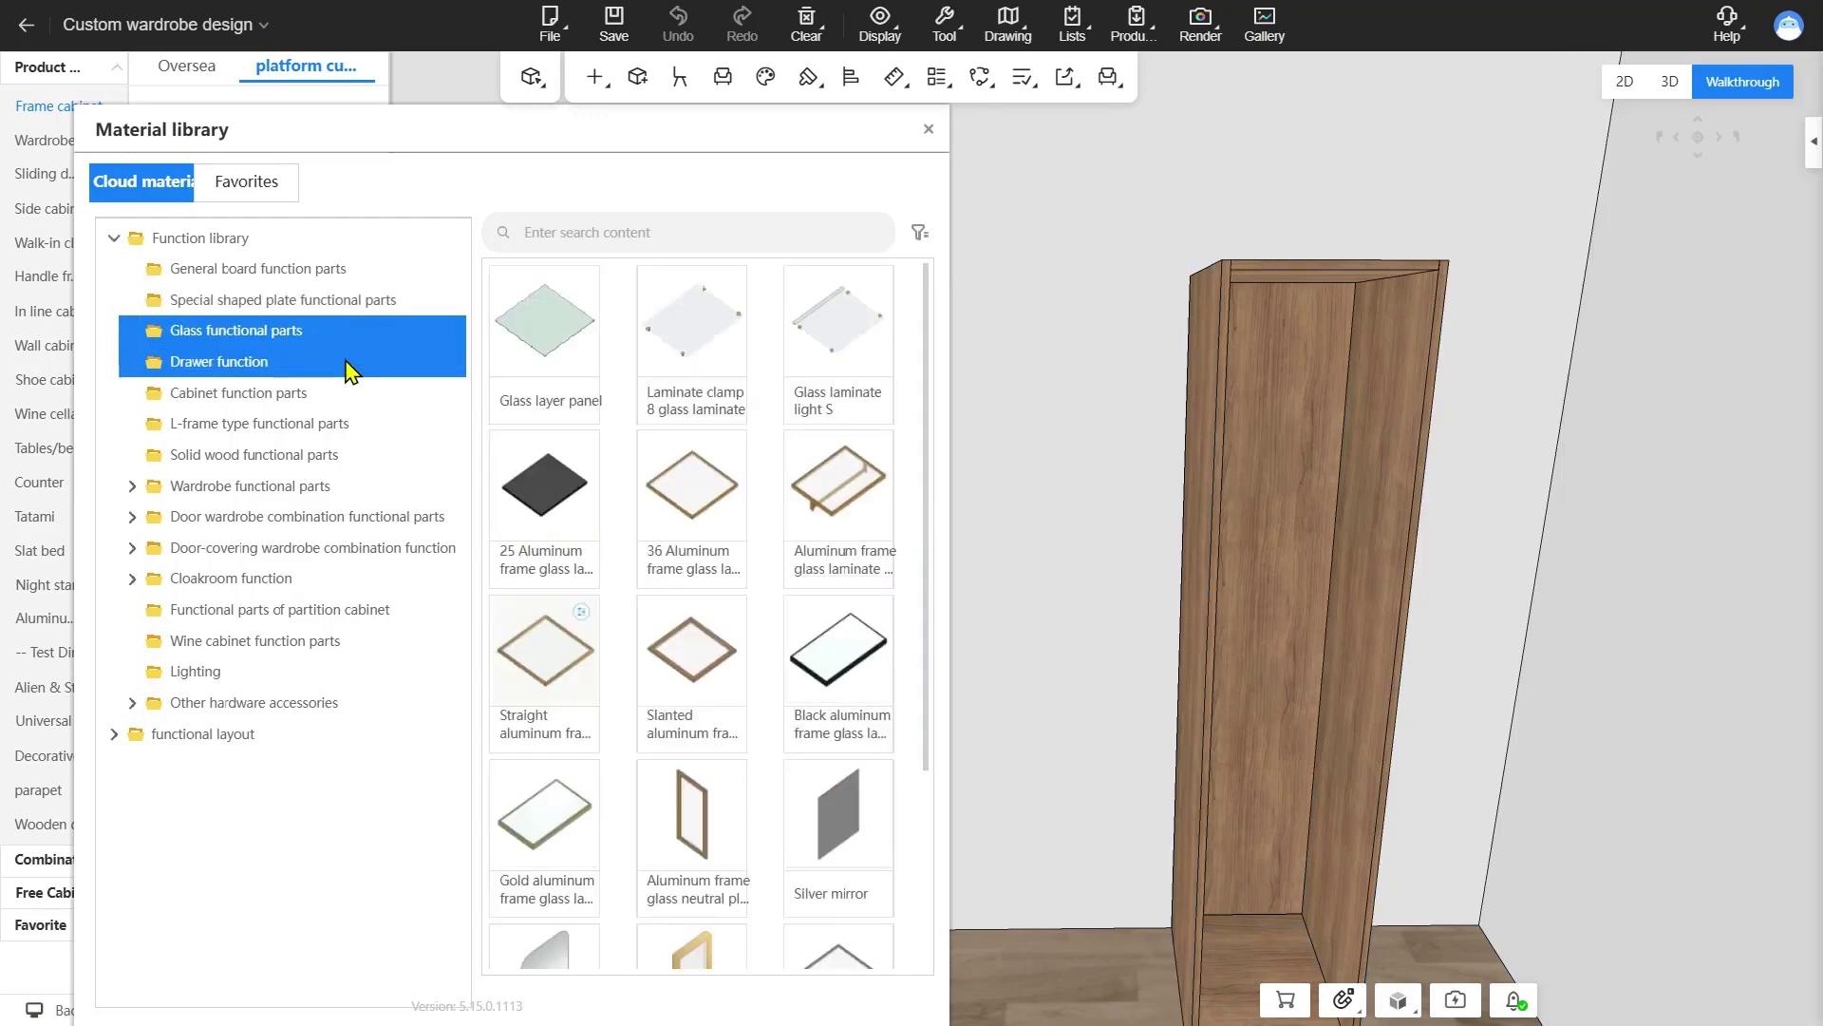
{"action": "left_click", "coordinate": [349, 367]}
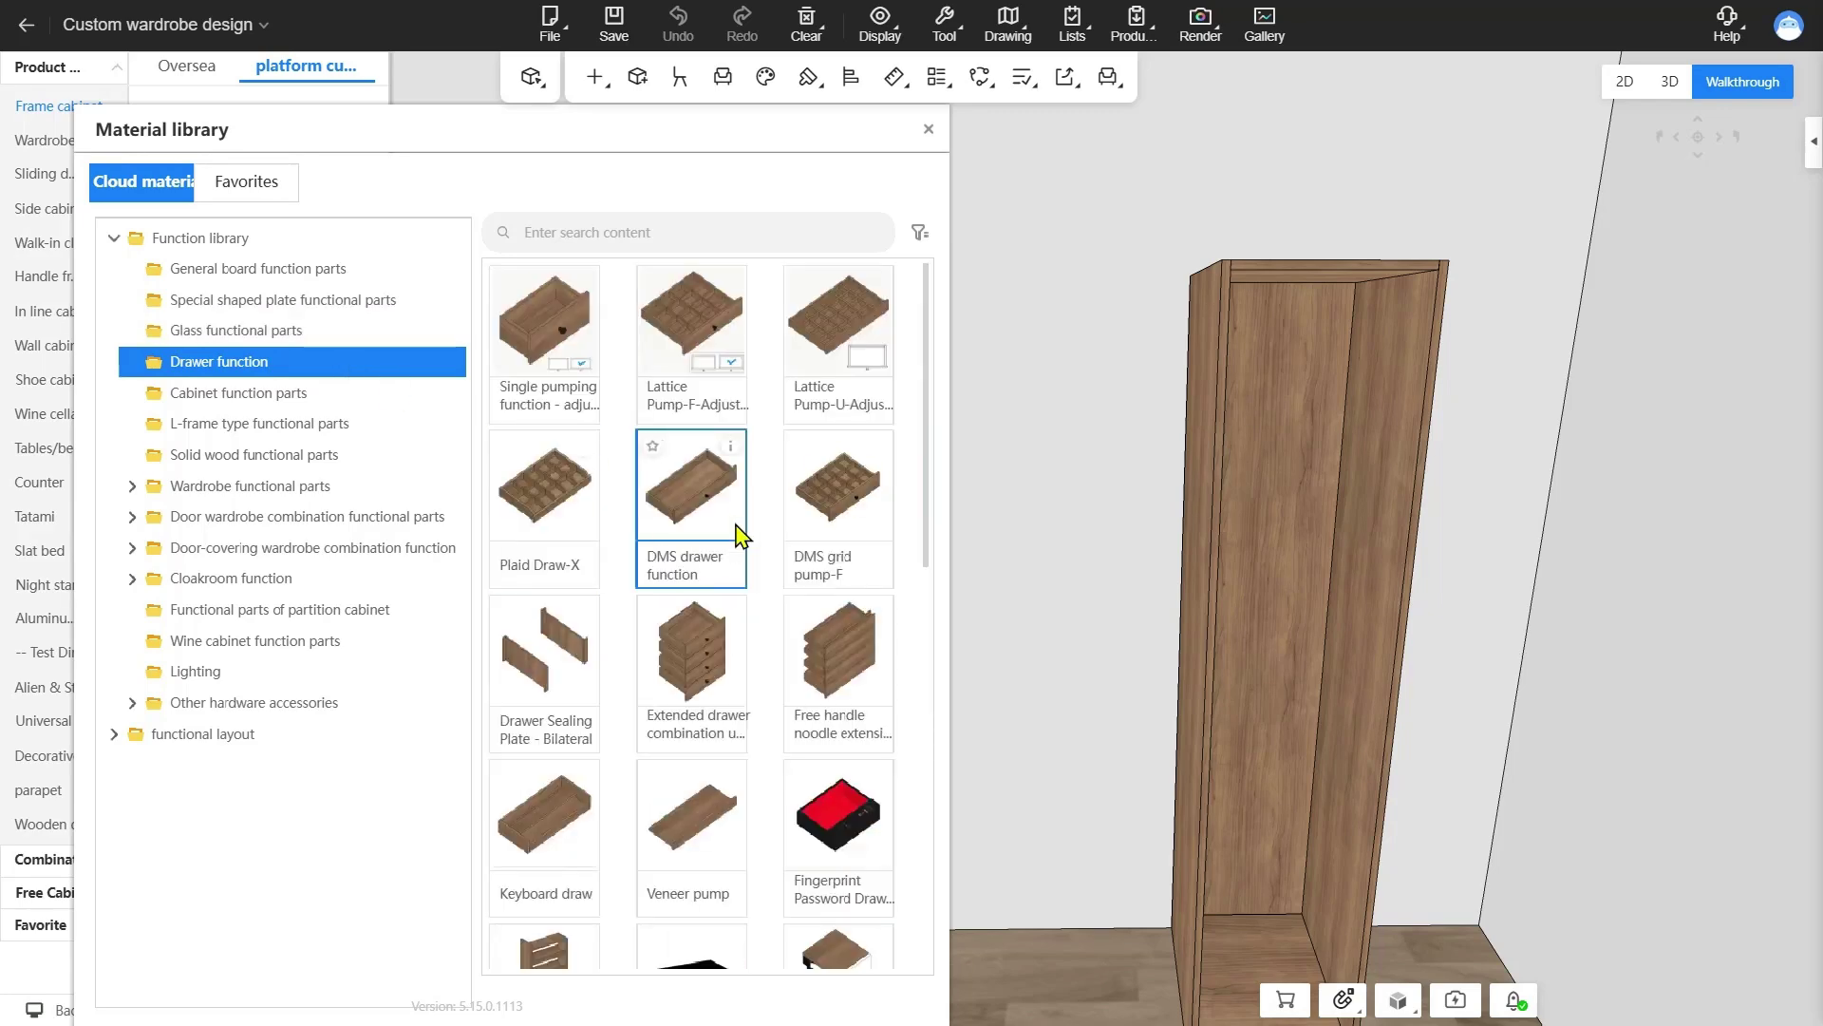
{"action": "scroll", "coordinate": [742, 532], "scroll_direction": "down", "scroll_amount": 4}
{"action": "scroll", "coordinate": [742, 534], "scroll_direction": "down", "scroll_amount": 3}
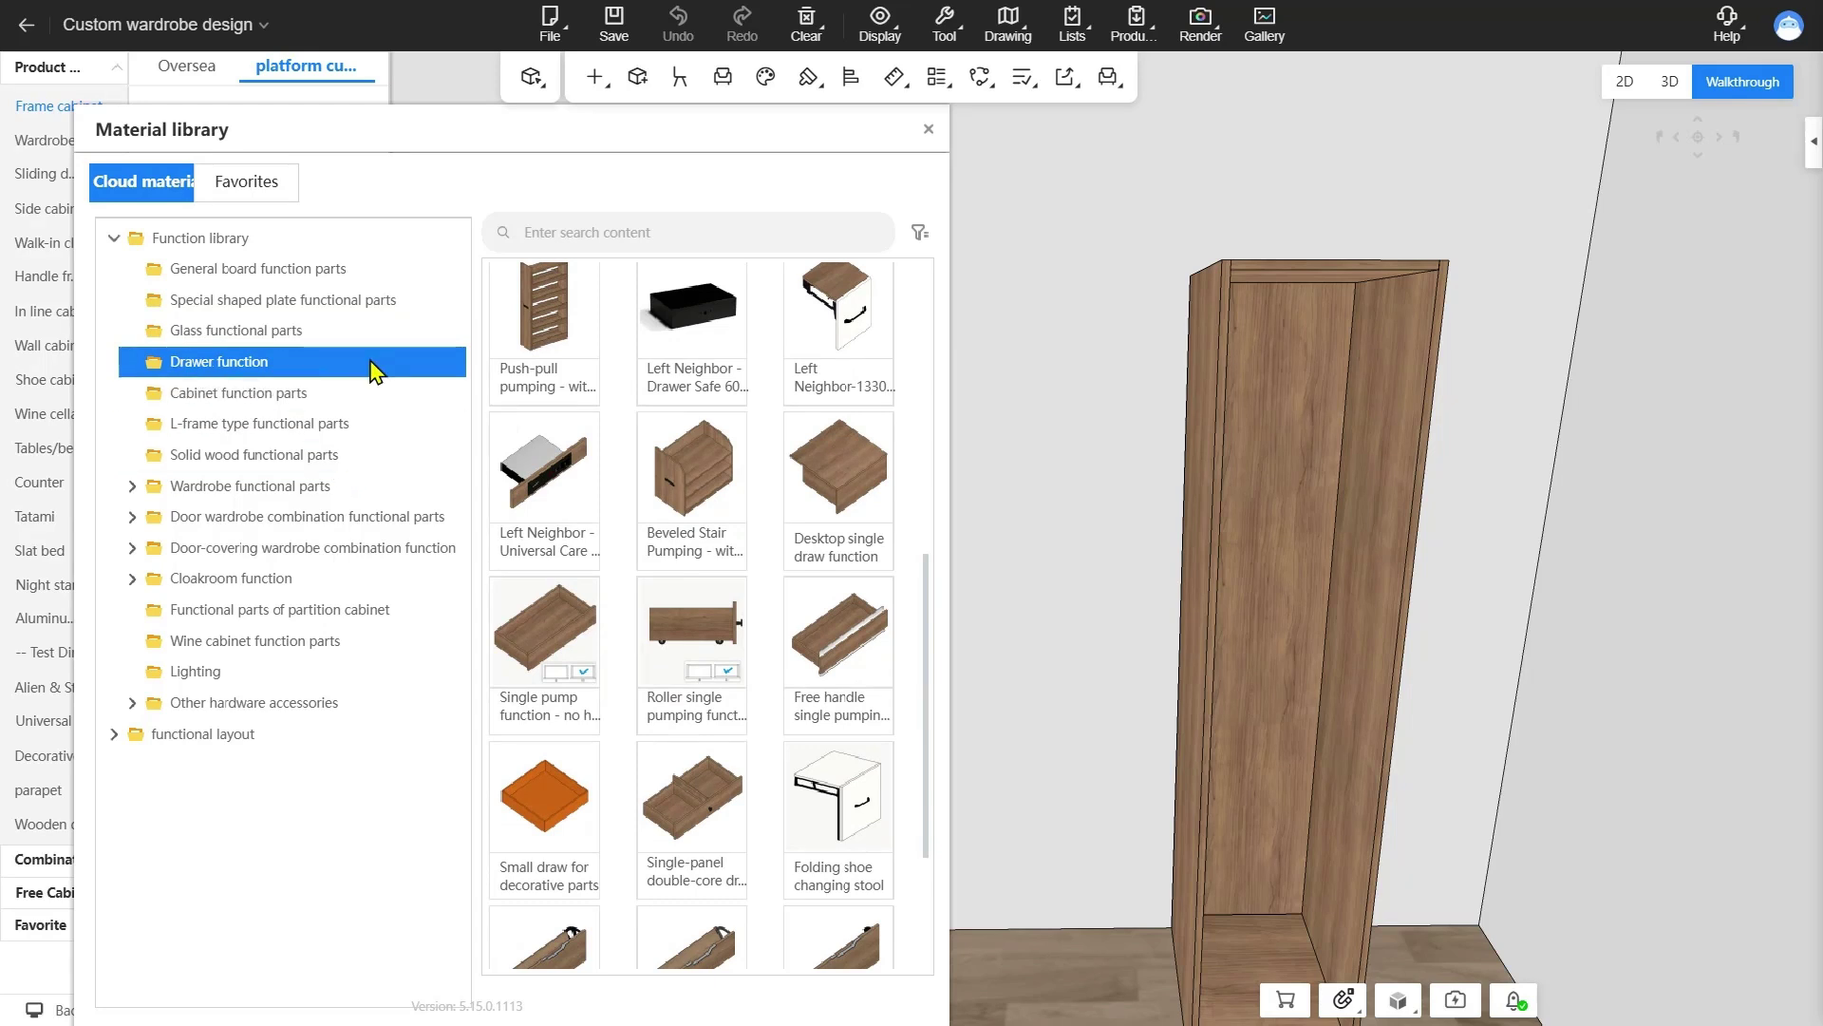
- Place a Single Draw Combination from the door wardrobe drawer assemblies in the lower part of the tall cabinet frame
{"action": "left_click", "coordinate": [294, 520]}
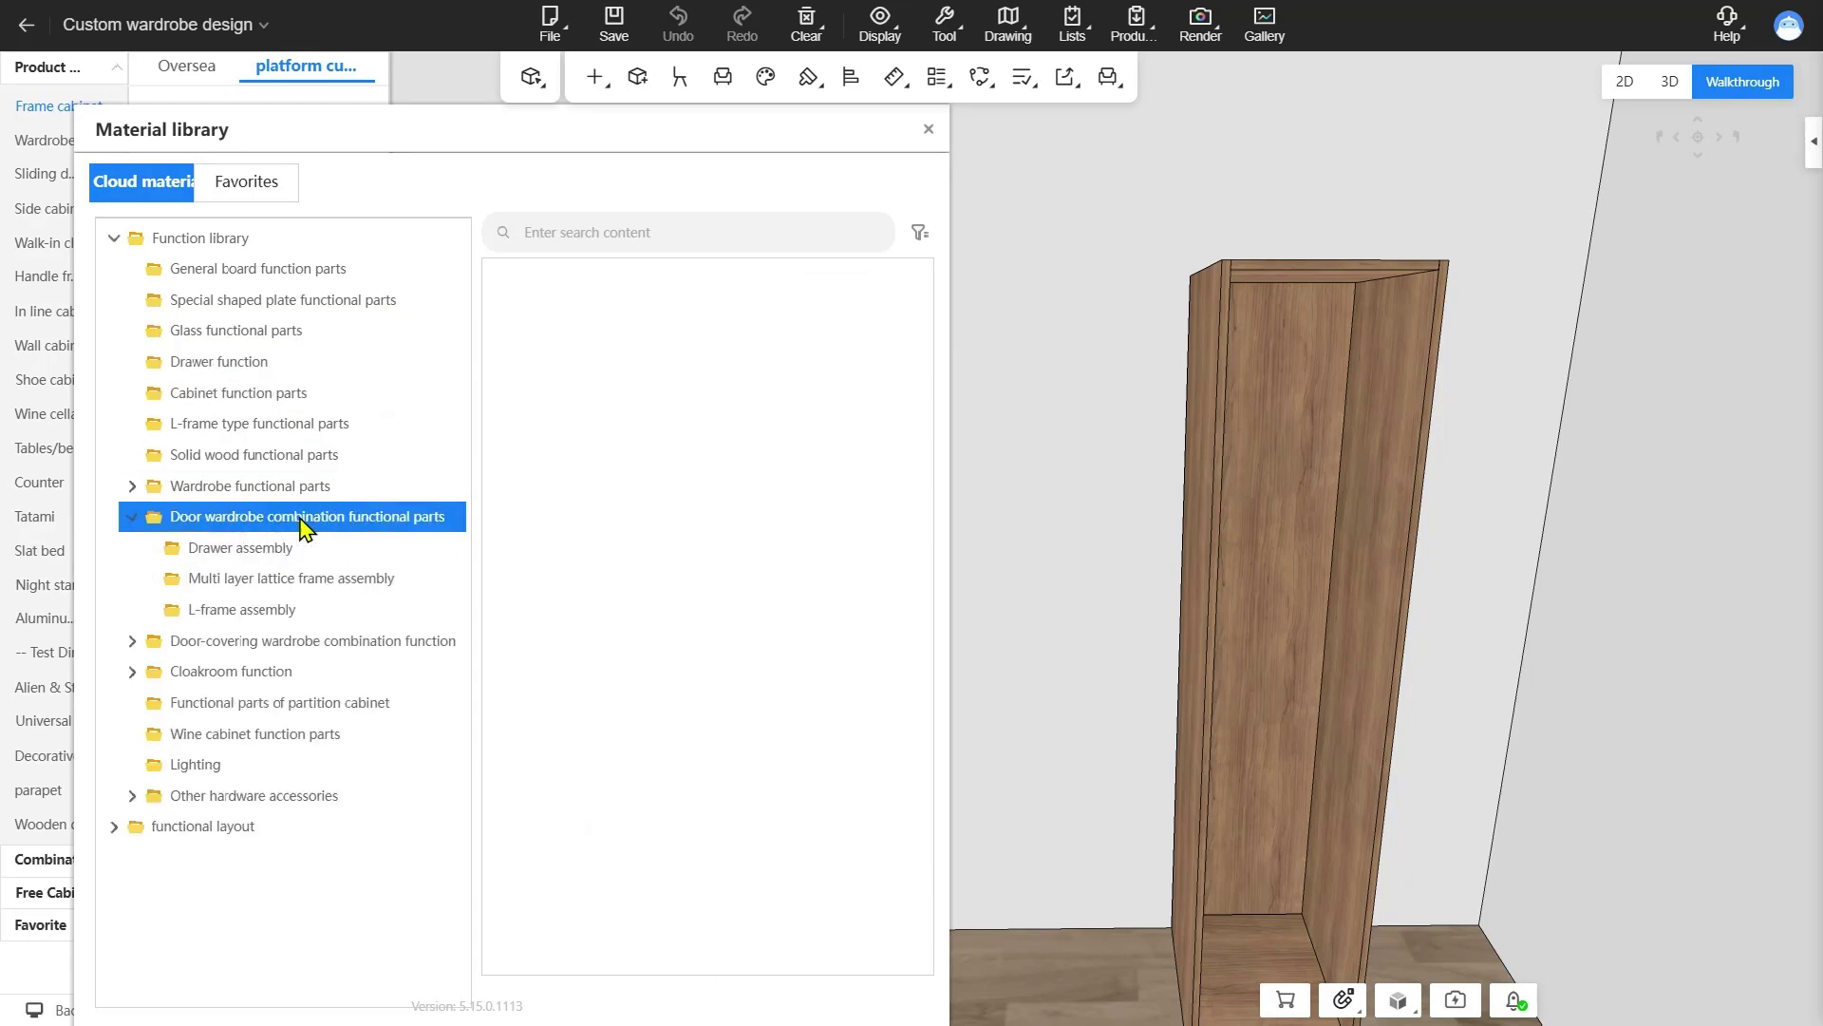
{"action": "left_click", "coordinate": [334, 550]}
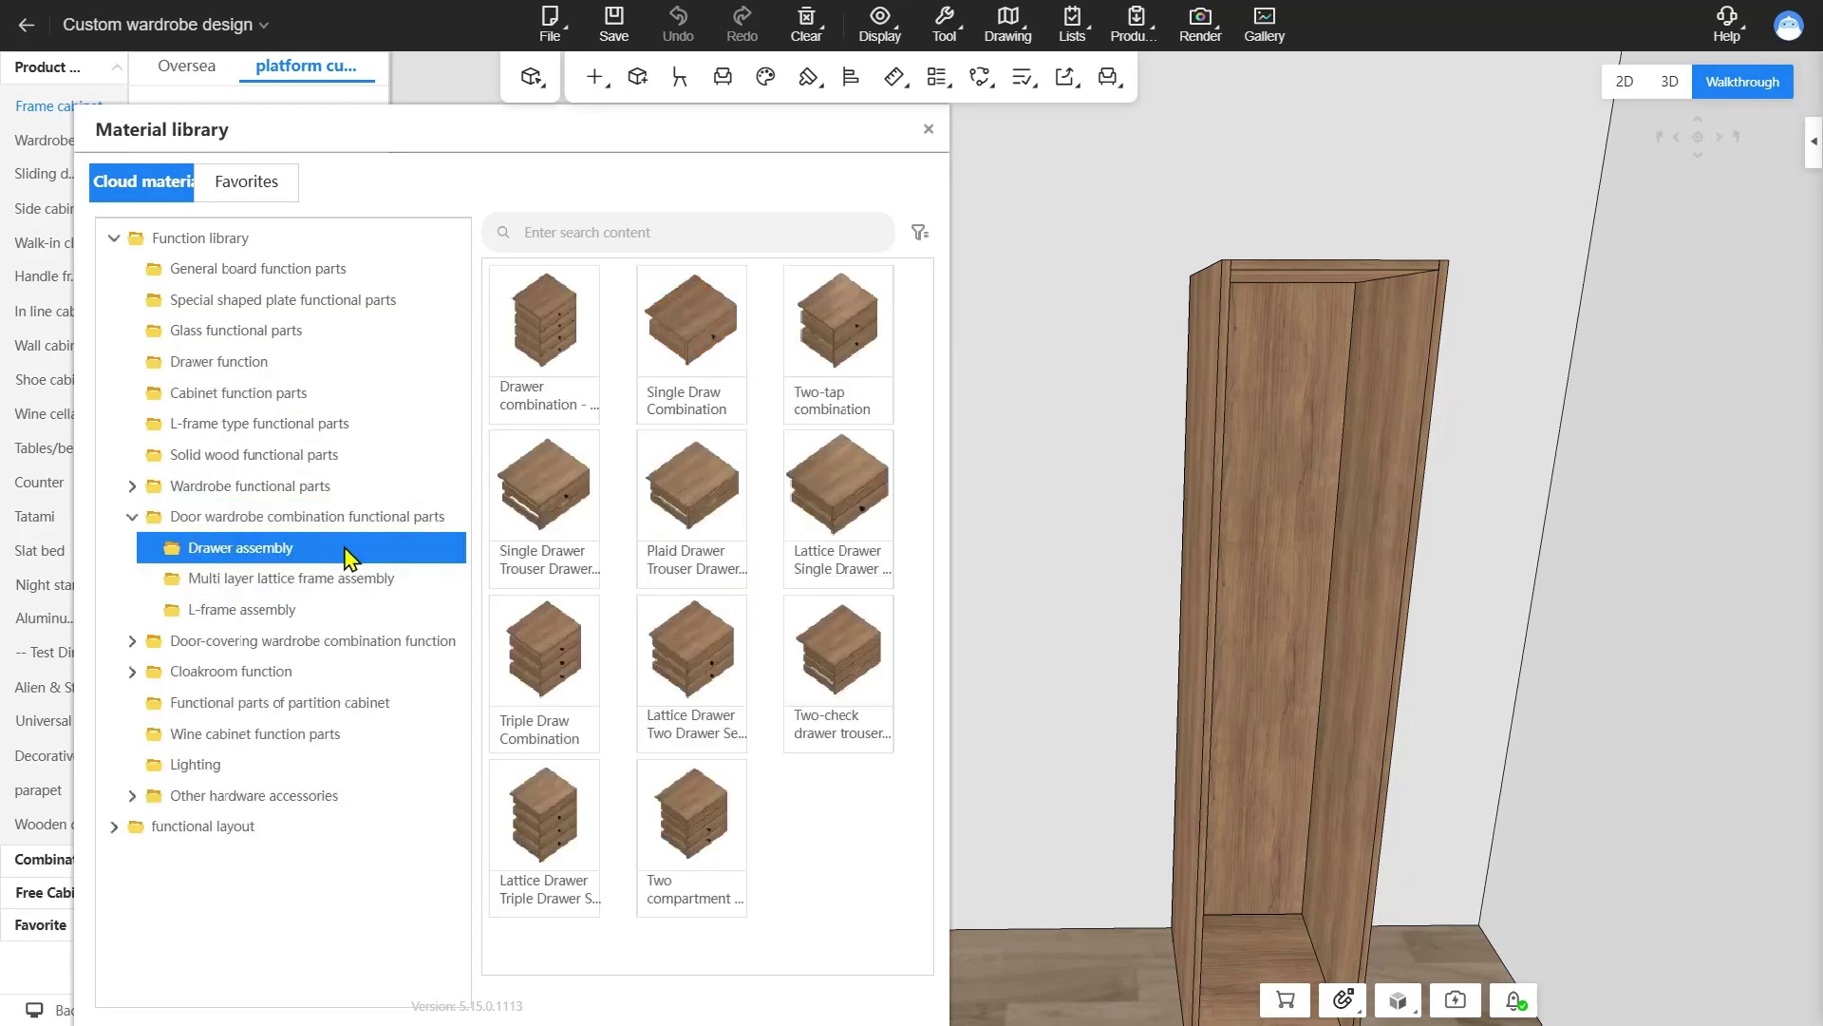
{"action": "left_click", "coordinate": [698, 344]}
{"action": "left_click", "coordinate": [1303, 832]}
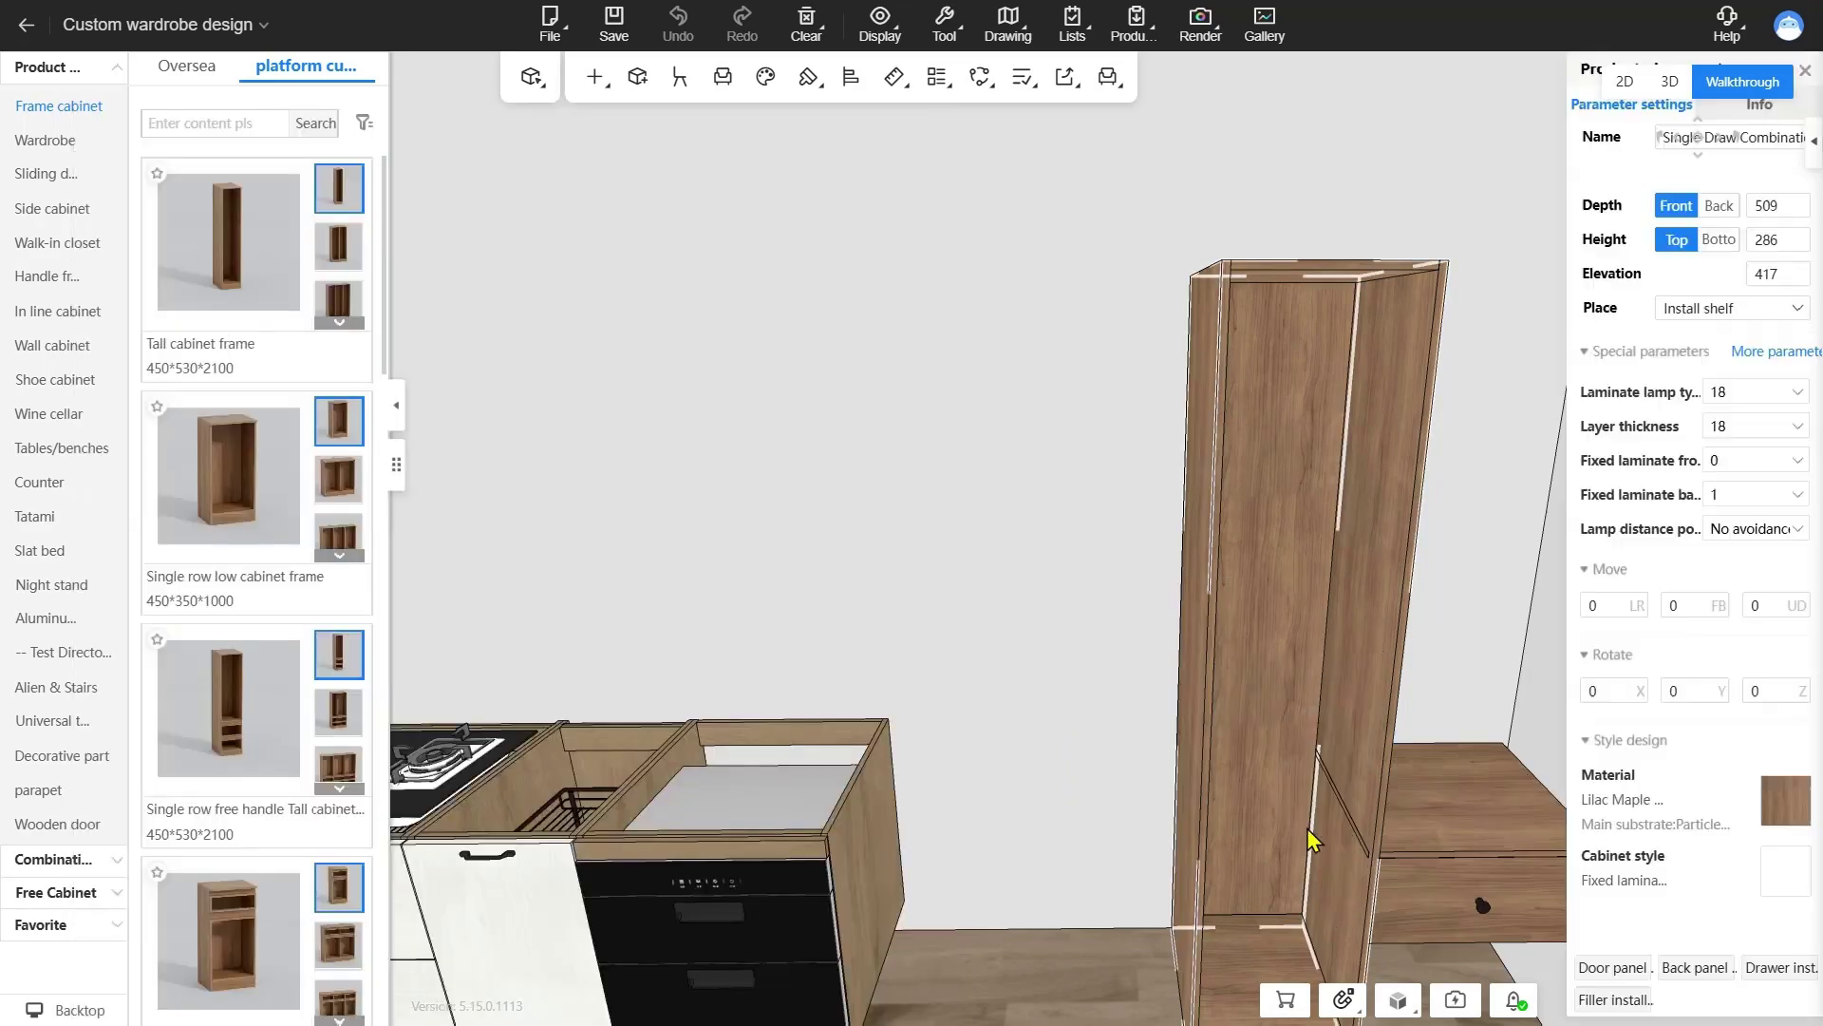
{"action": "left_click", "coordinate": [1295, 828]}
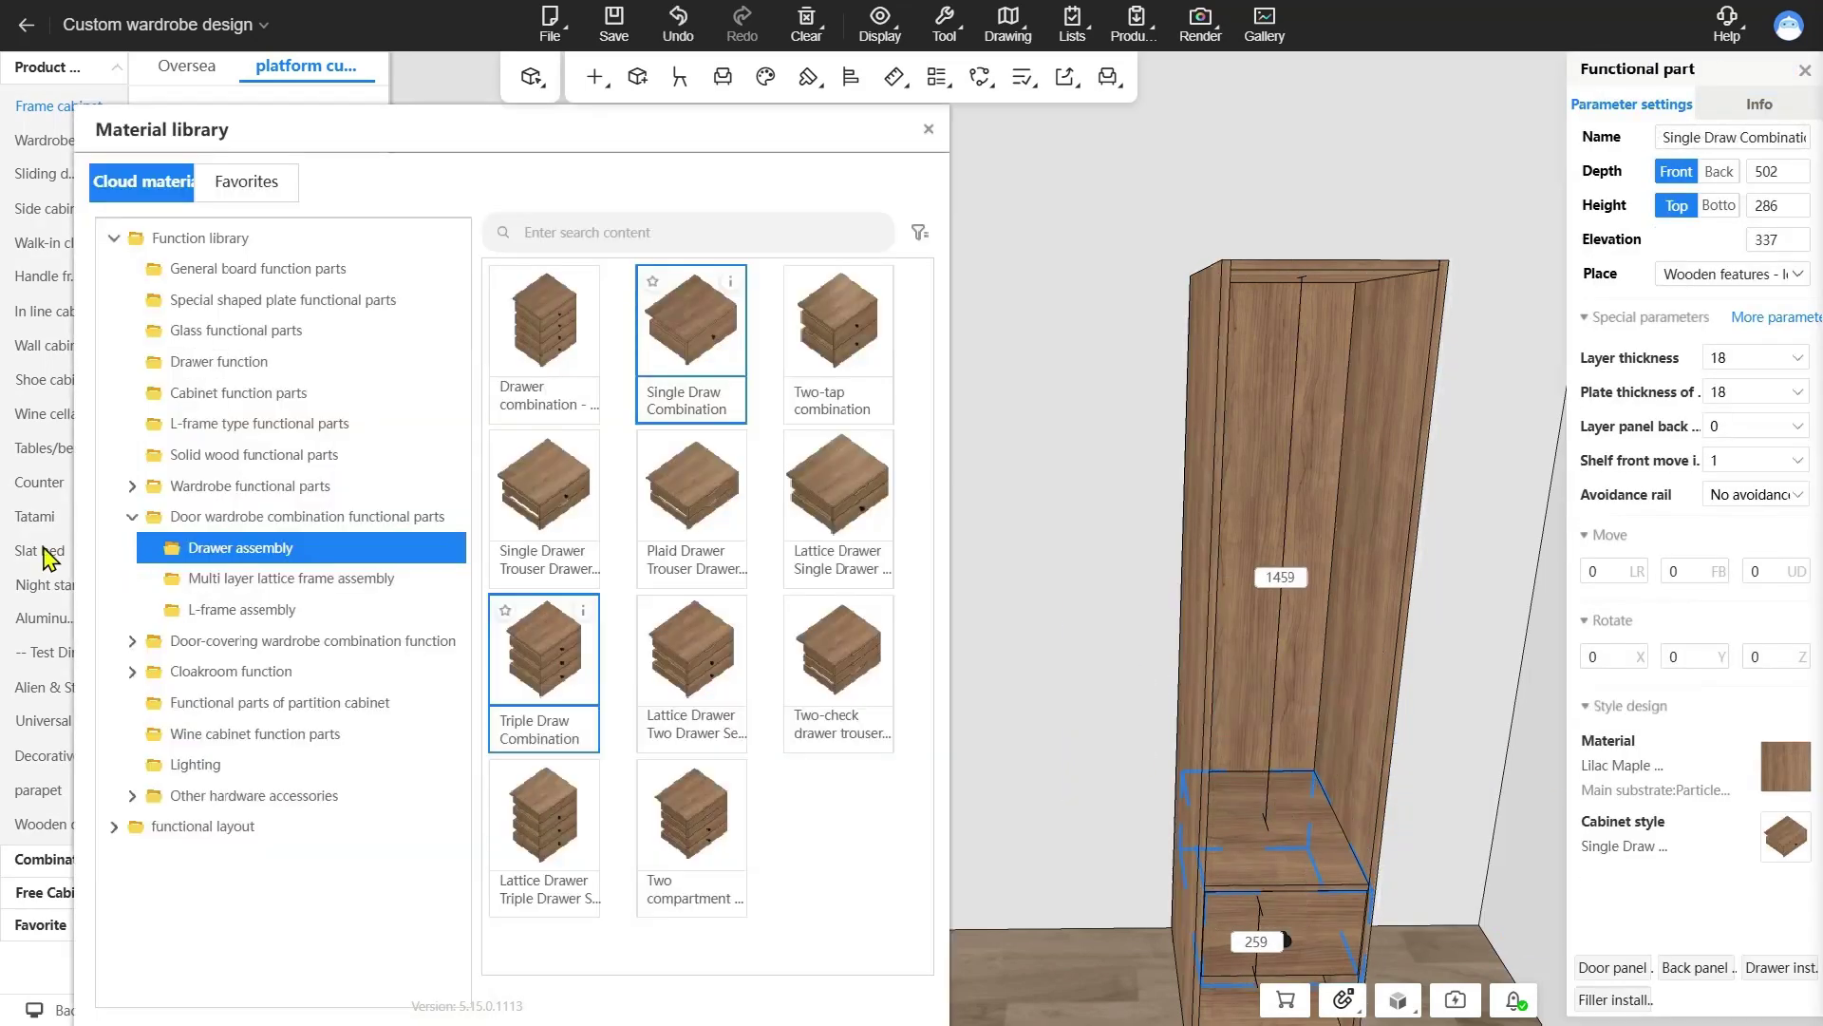
- Add the four-drawer combination from the door-covering wardrobe drawer assemblies above the single drawer in the tall cabinet
{"action": "left_click", "coordinate": [244, 641]}
{"action": "left_click", "coordinate": [285, 674]}
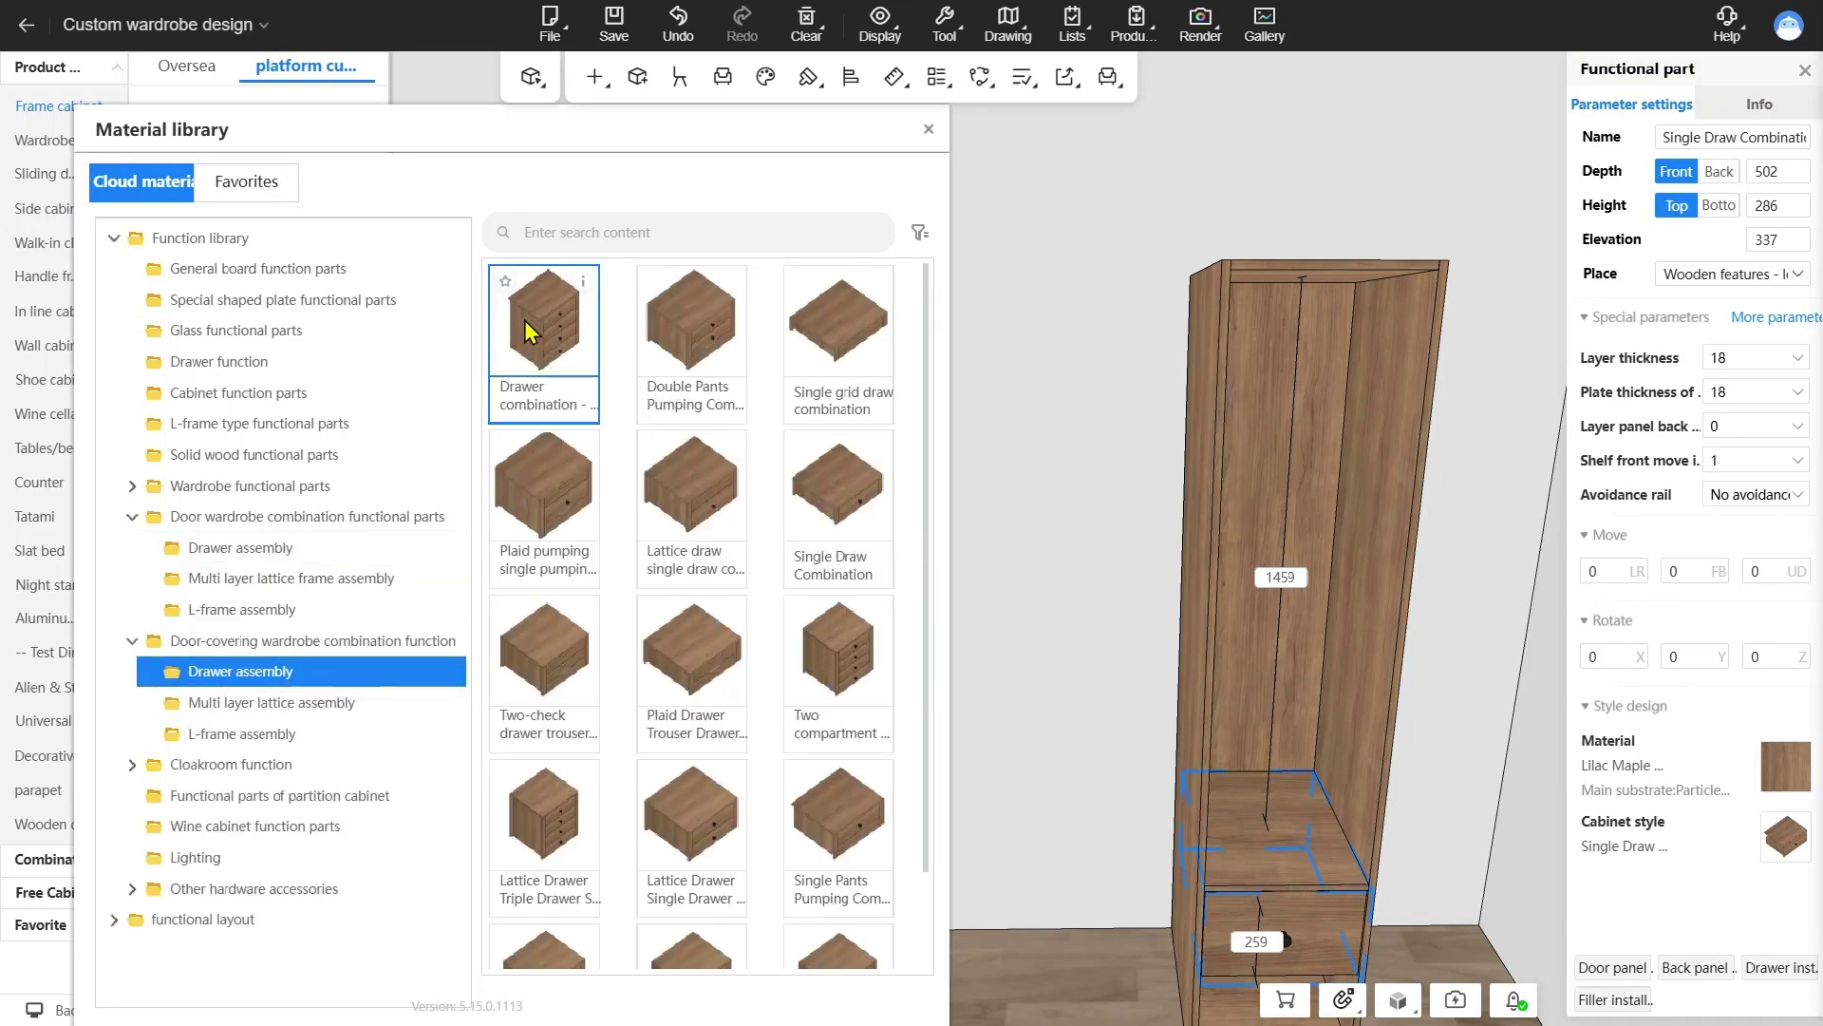
{"action": "left_click", "coordinate": [1267, 589]}
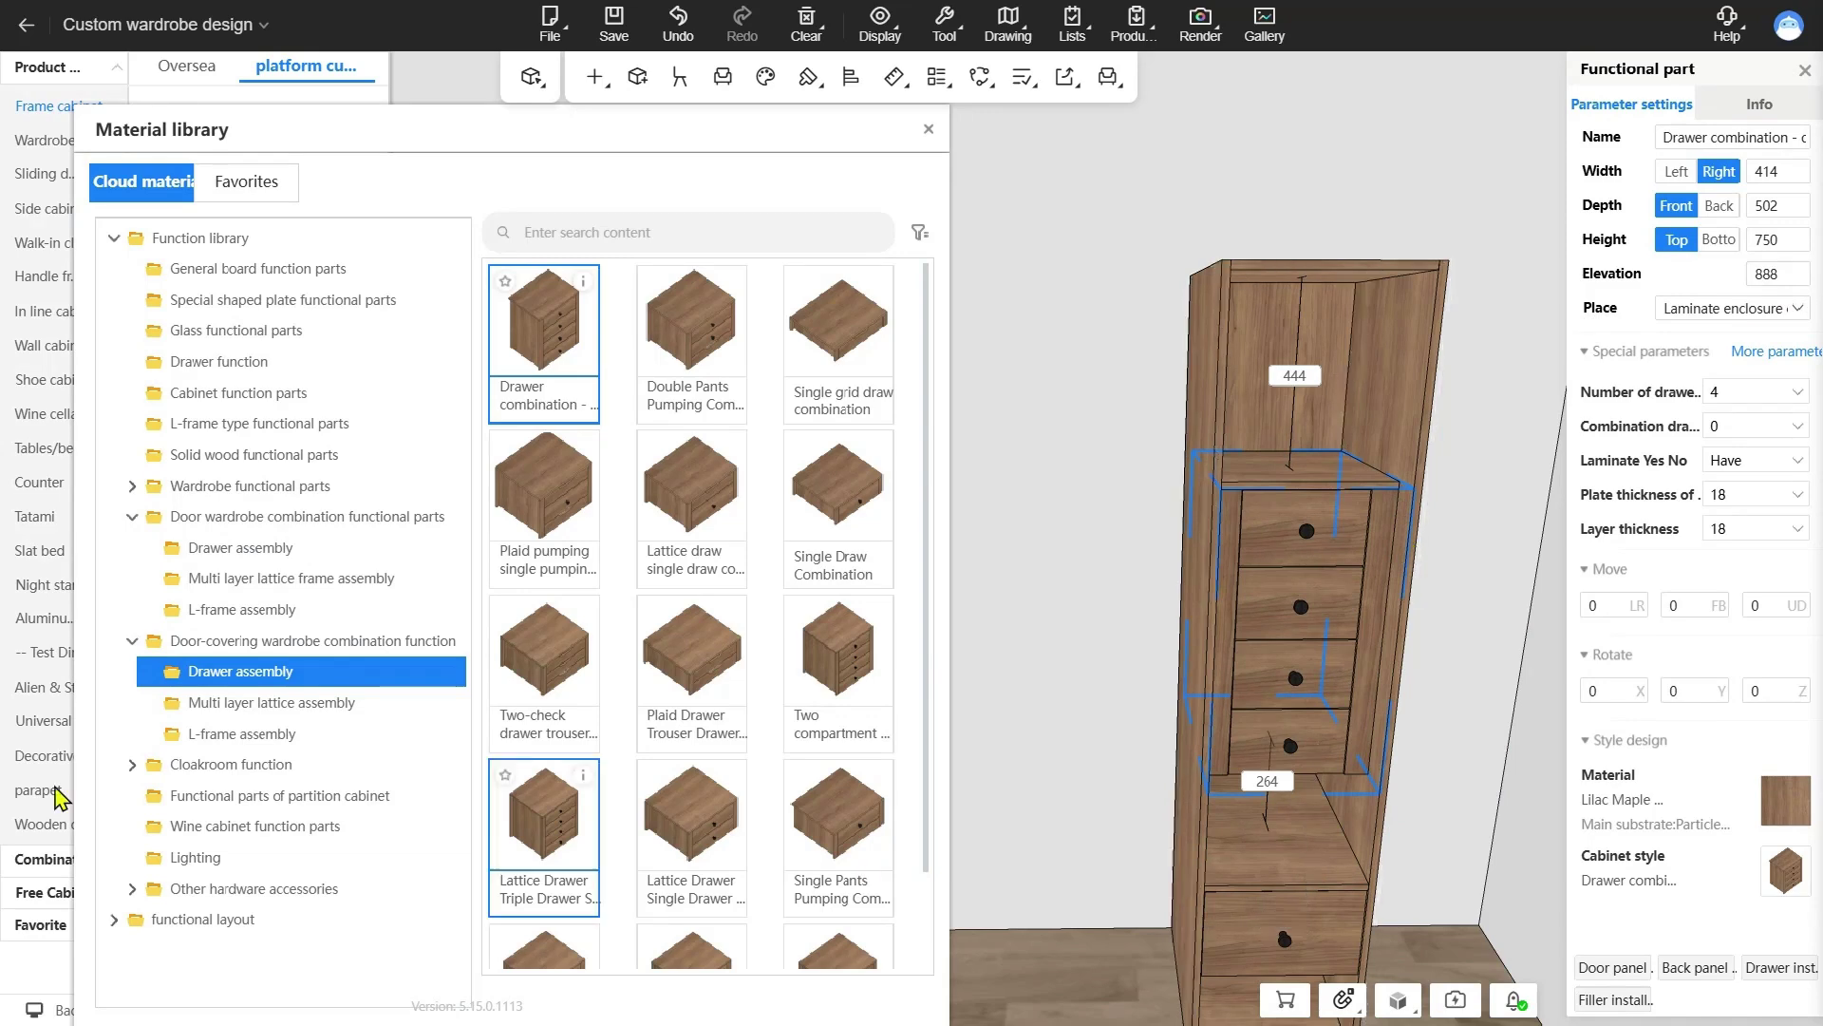
- Install the Hanger-01 clothes rail in the tall cabinet's top compartment
{"action": "left_click", "coordinate": [128, 488]}
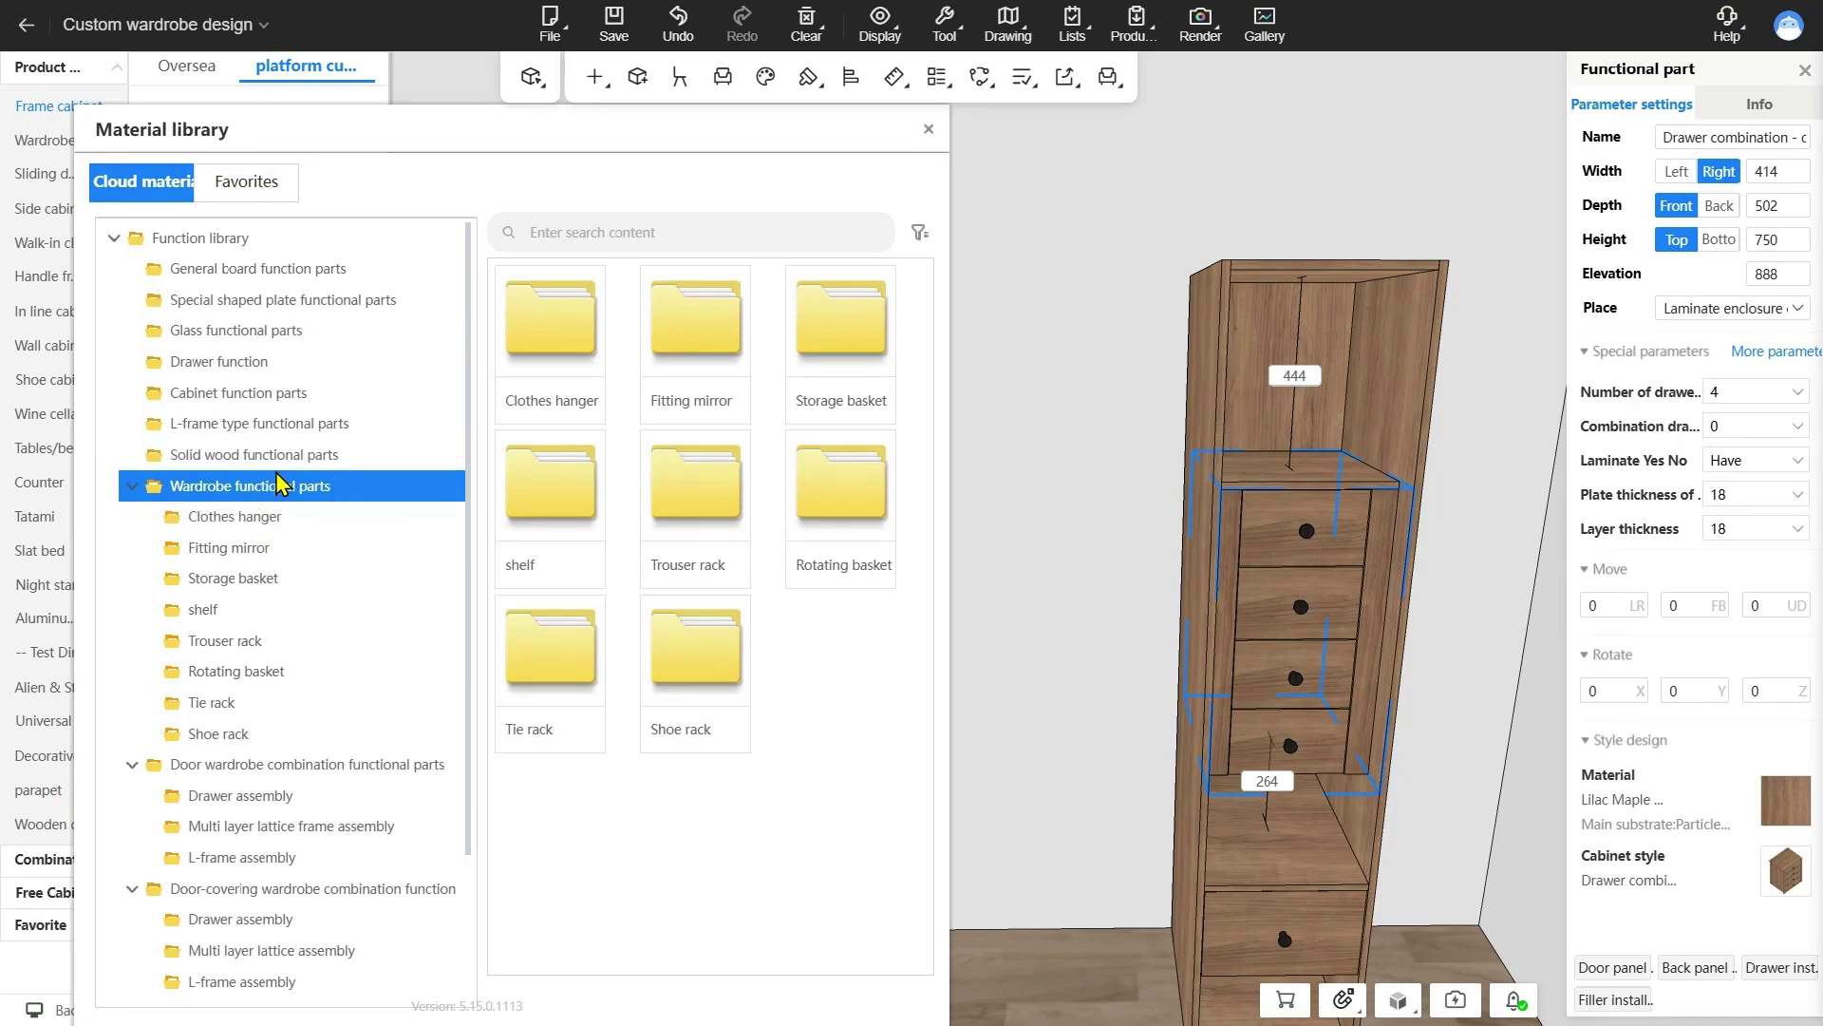
{"action": "left_click", "coordinate": [285, 519]}
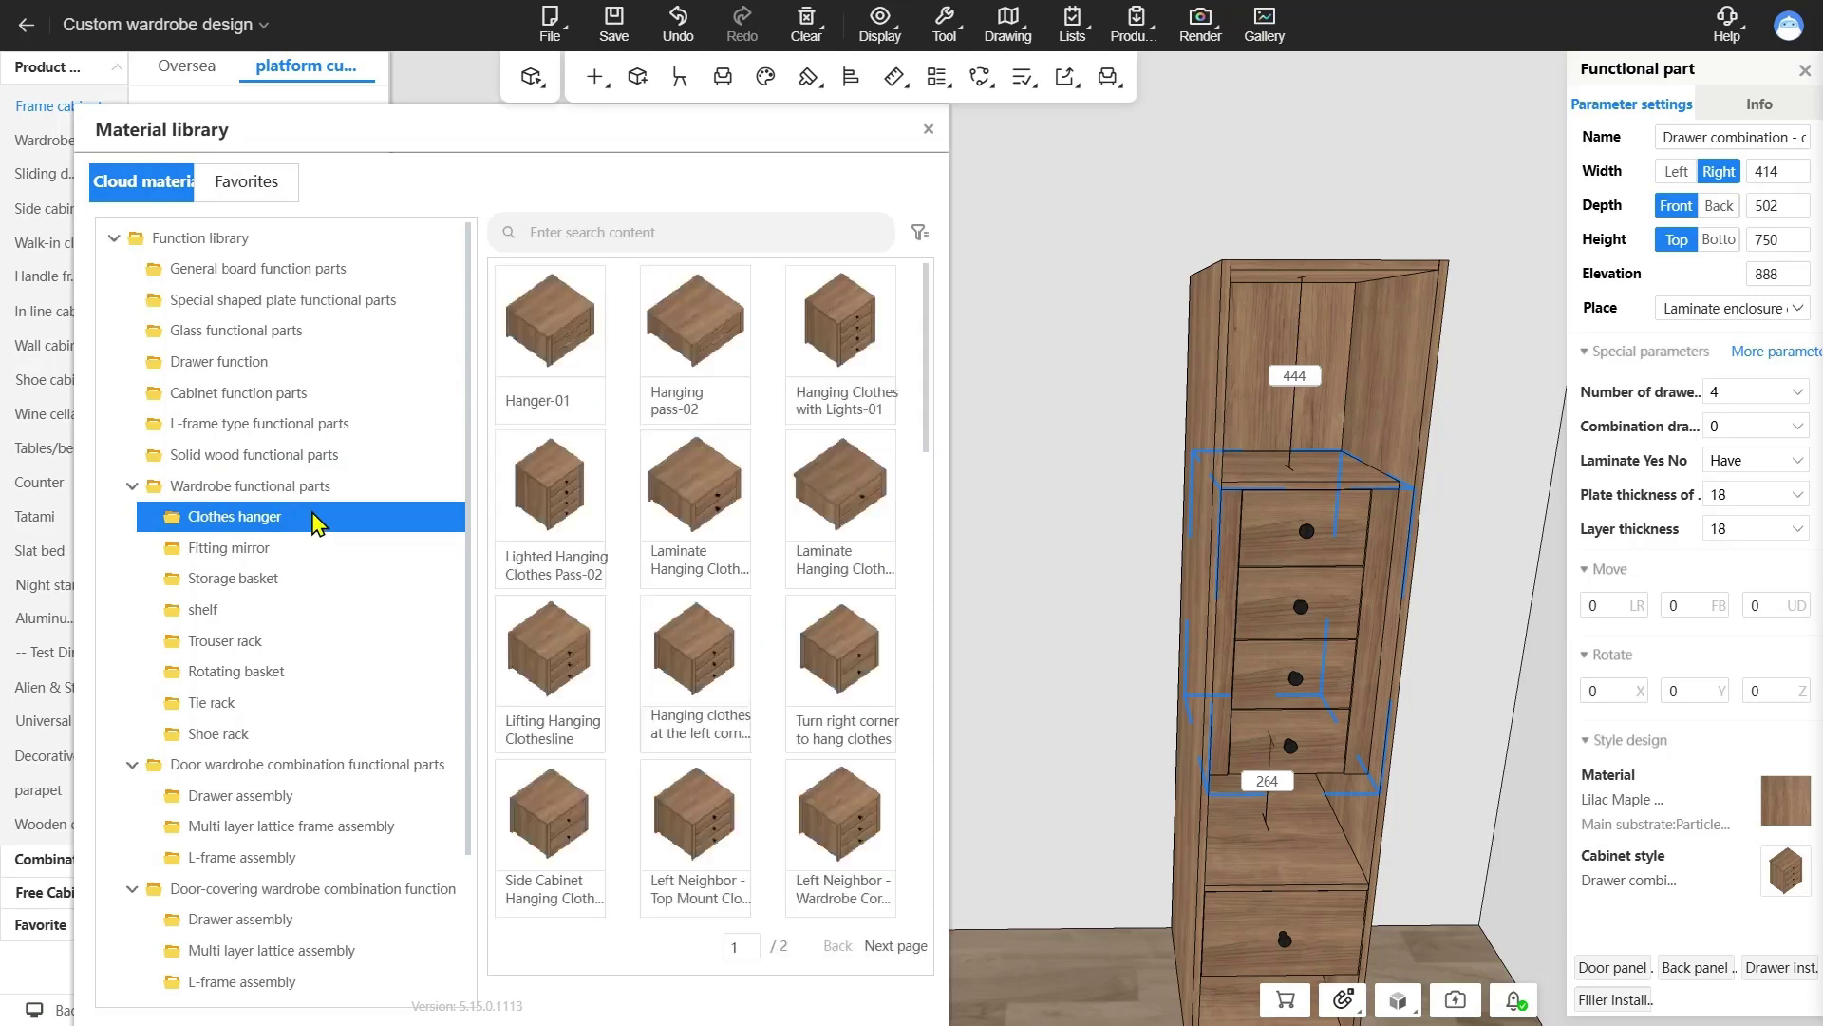
{"action": "left_click", "coordinate": [556, 339]}
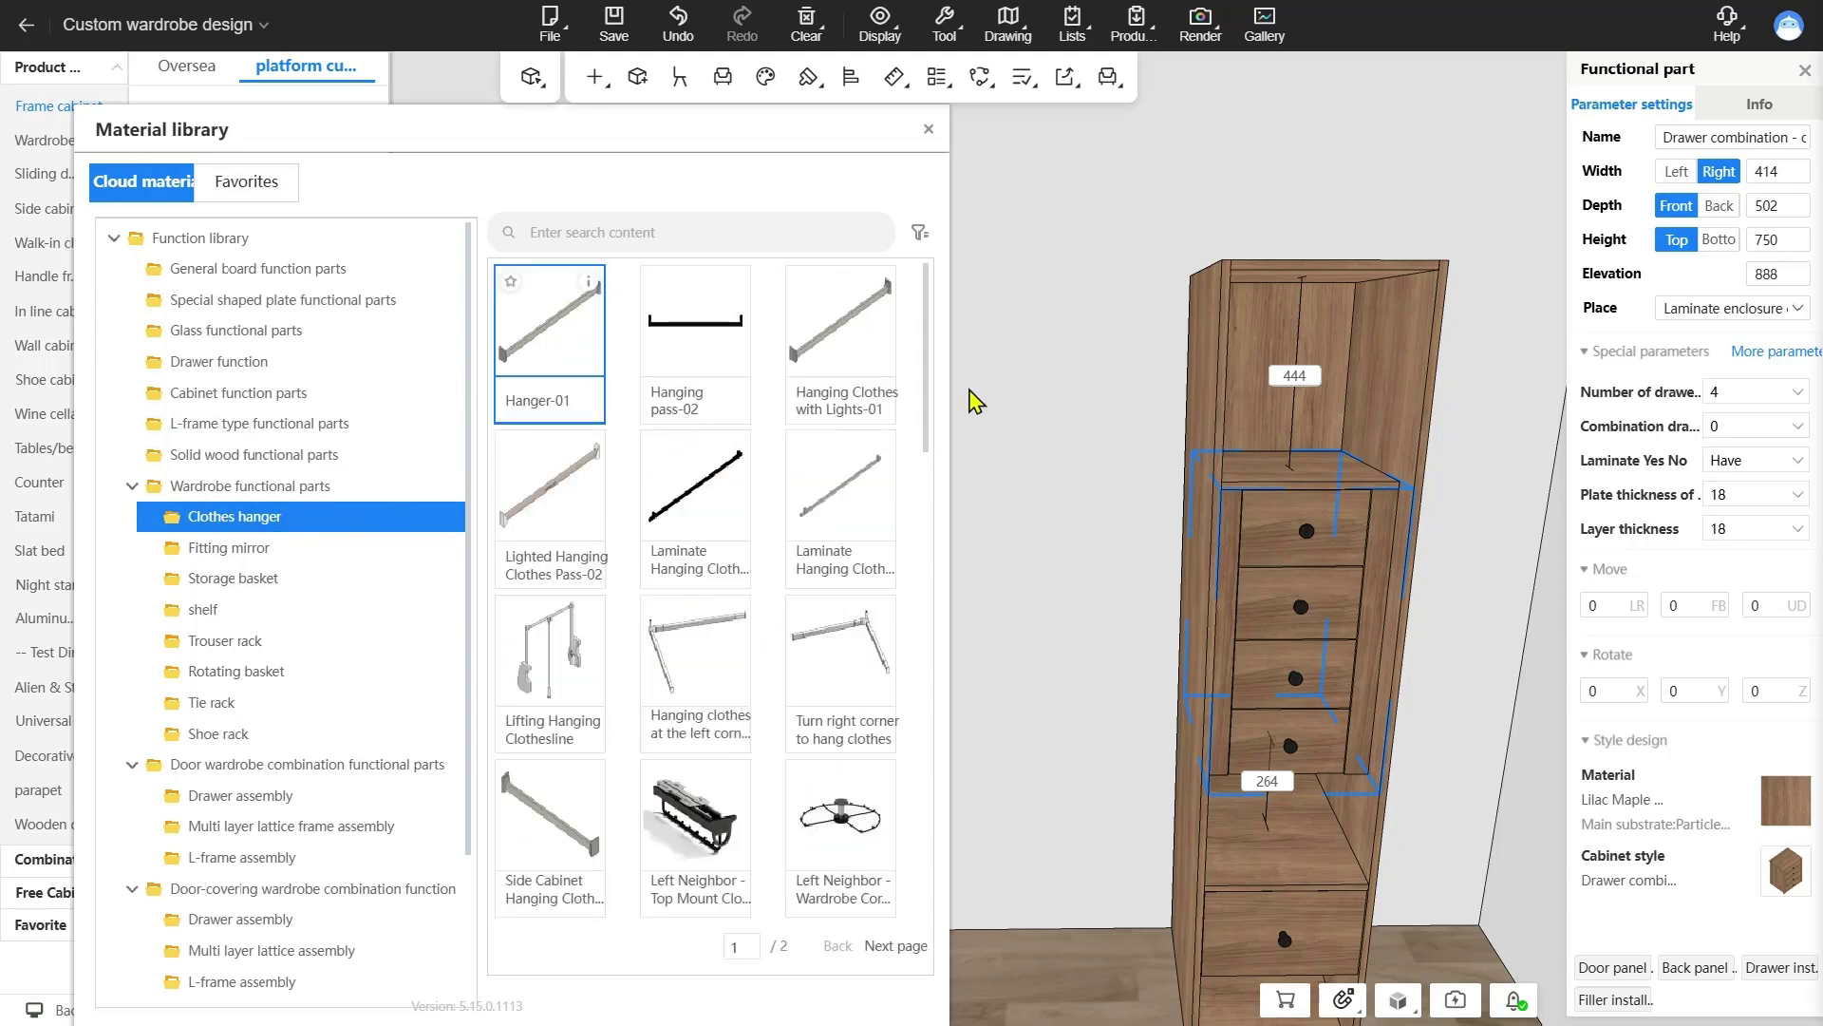
{"action": "left_click", "coordinate": [1325, 335]}
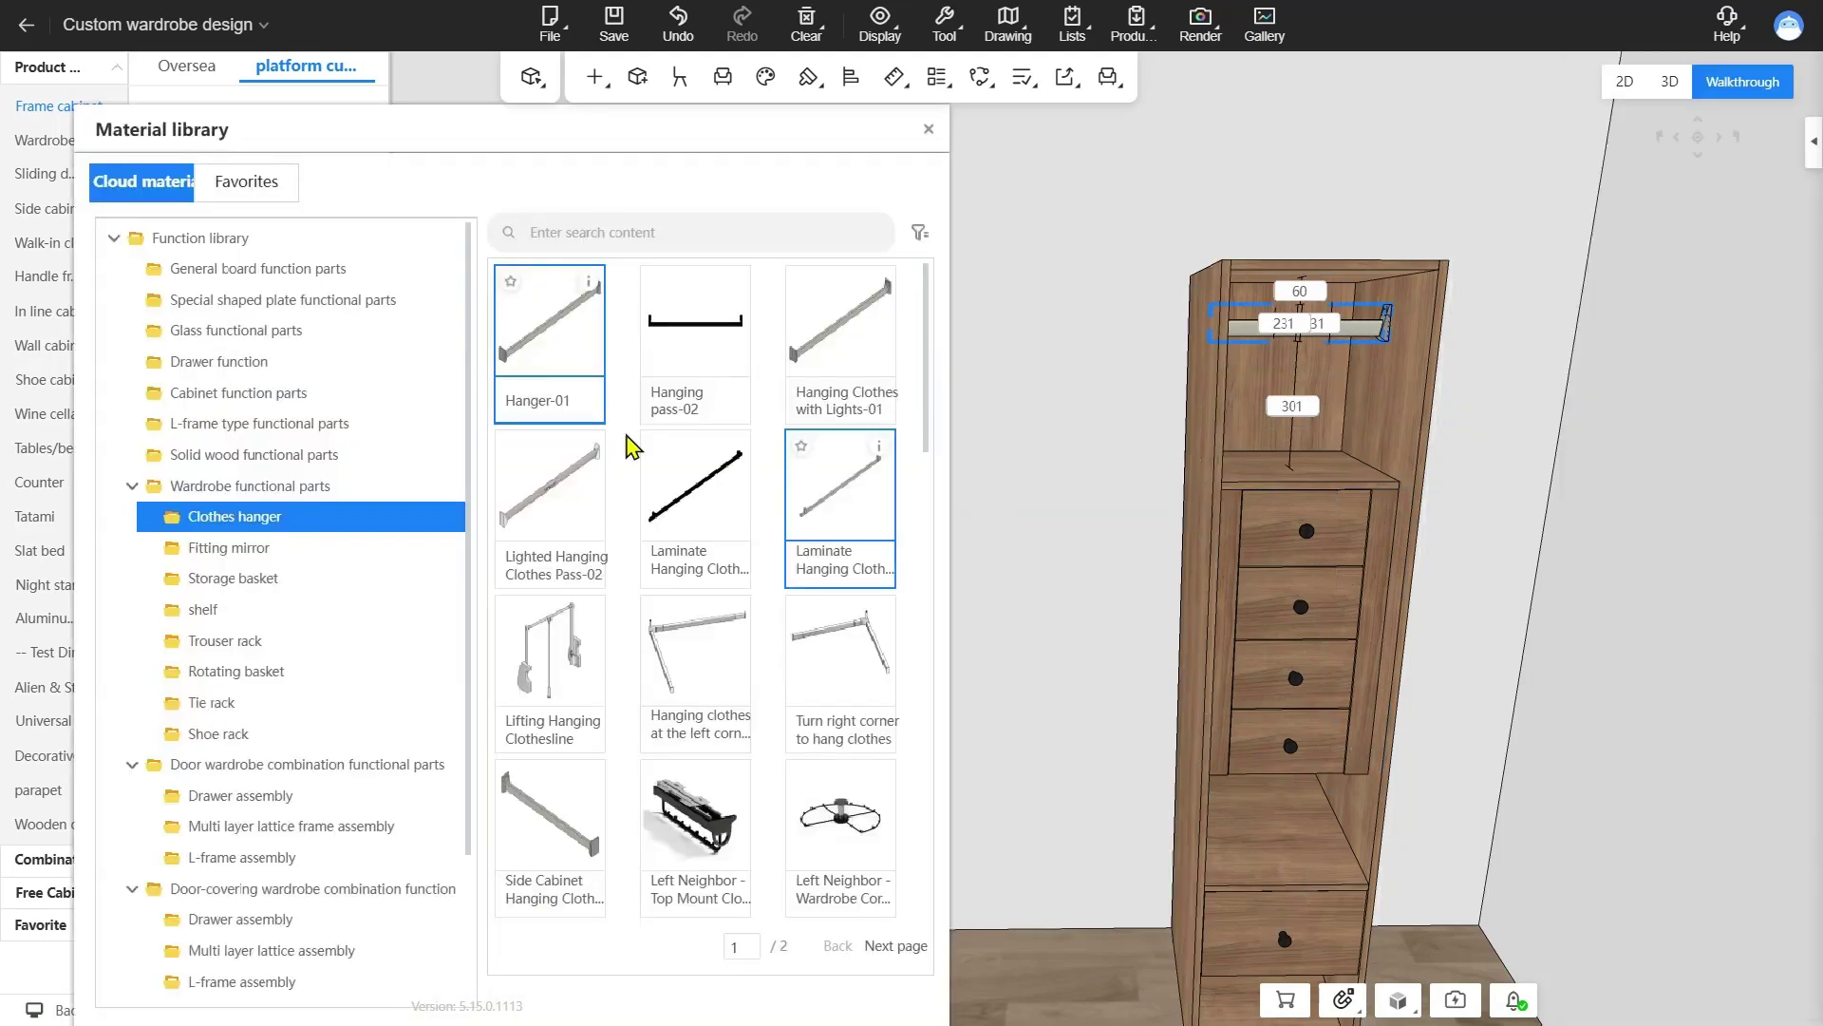
- Place a Movable shelf in the empty tall cabinet, divide it evenly with the Number 5 option, and check the upper shelves' spacing
{"action": "left_click", "coordinate": [258, 268]}
{"action": "left_click", "coordinate": [1353, 550]}
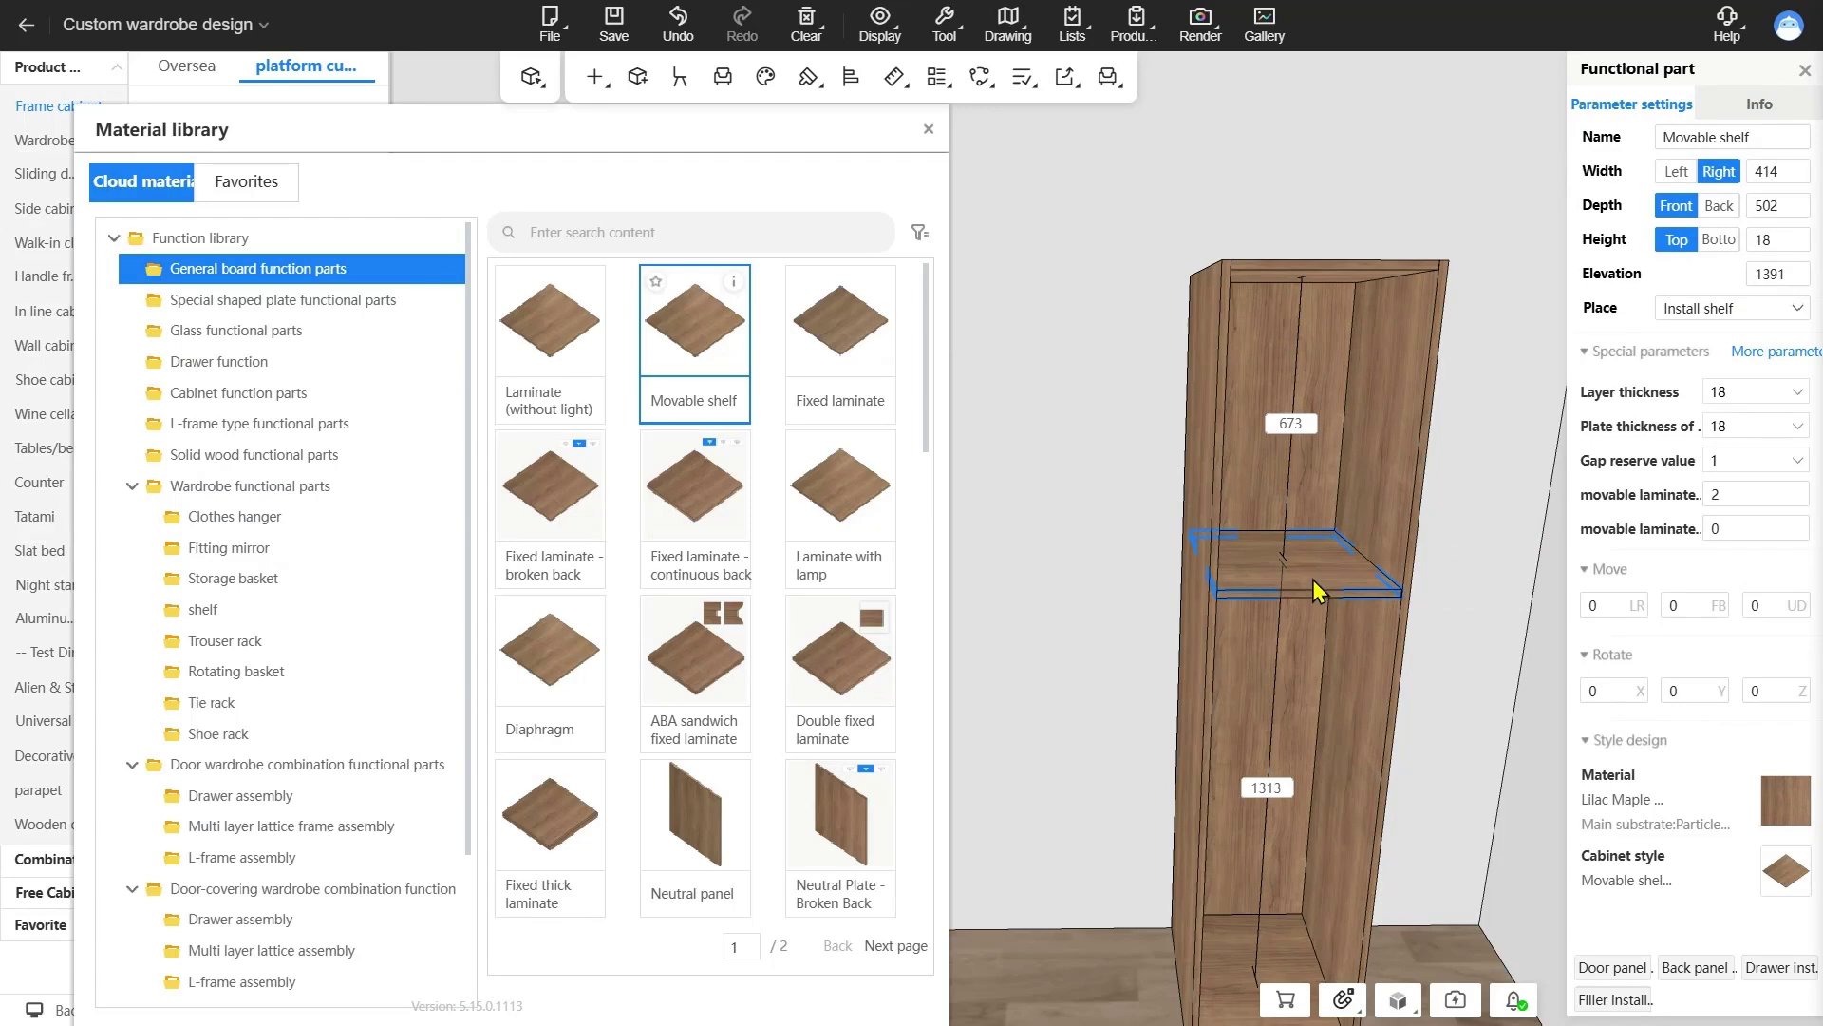
{"action": "right_click", "coordinate": [1314, 586]}
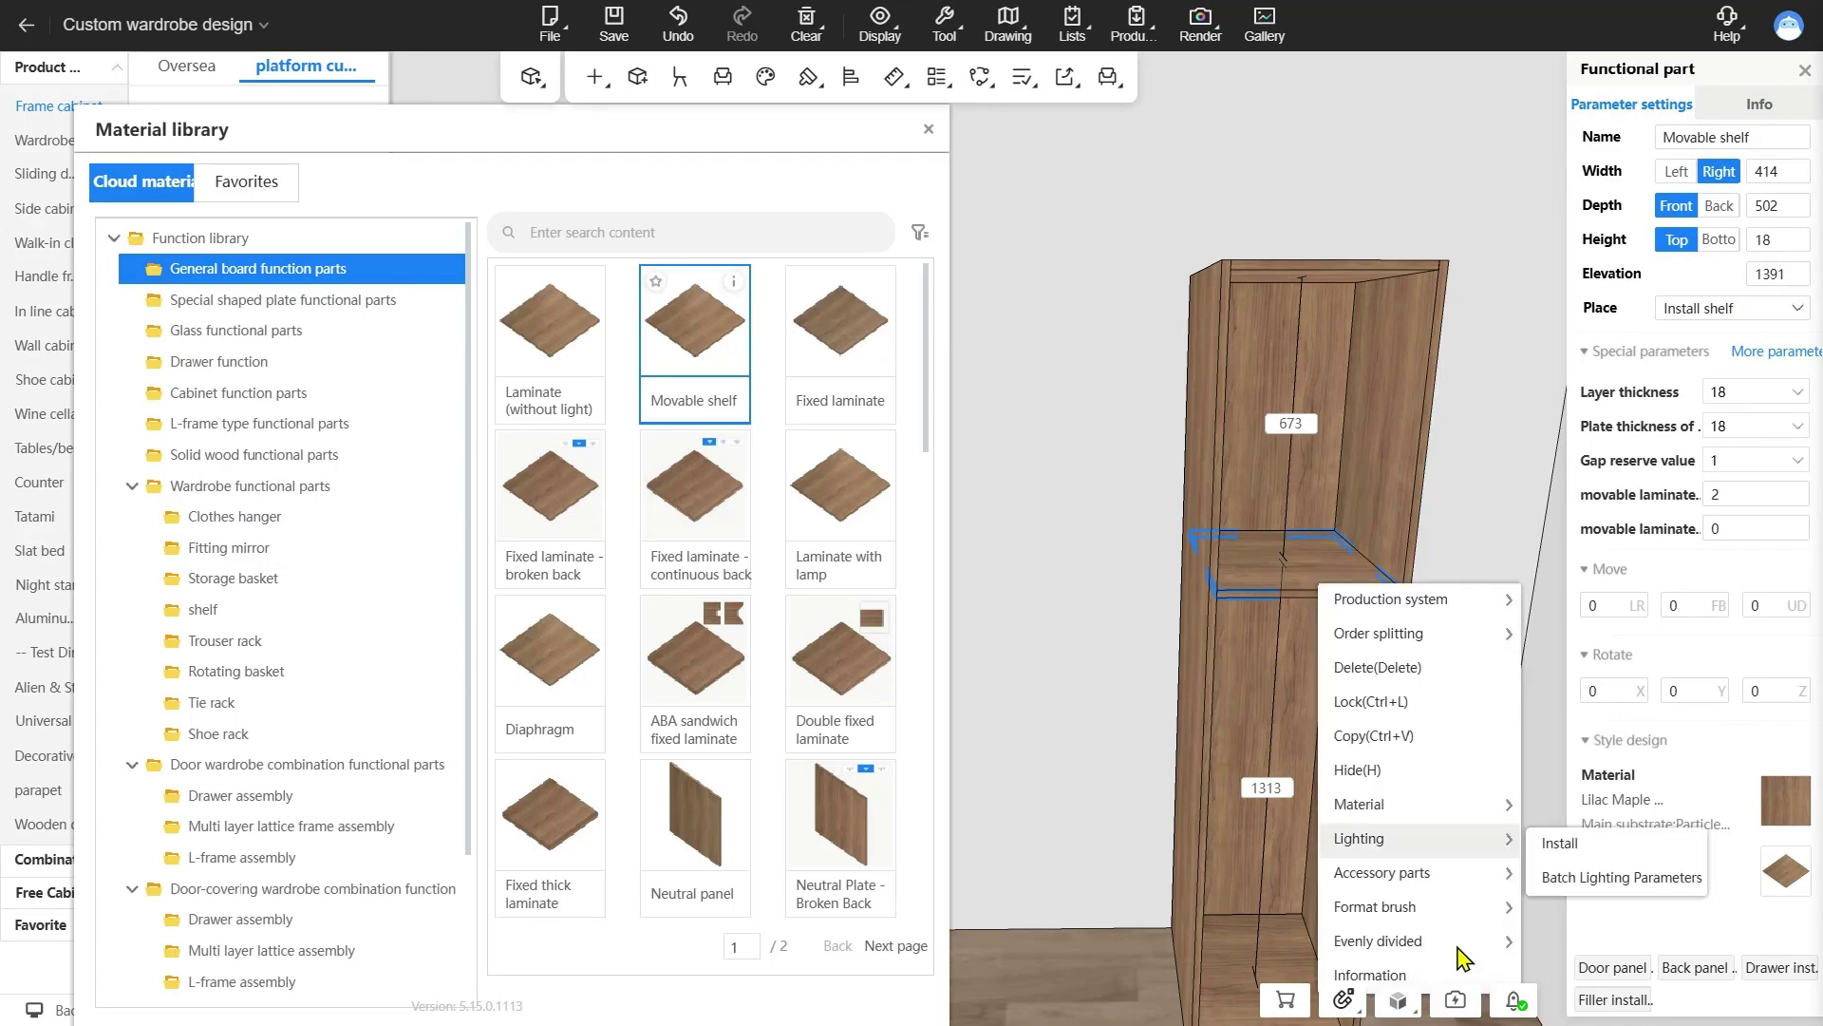
{"action": "mouse_move", "coordinate": [1459, 952]}
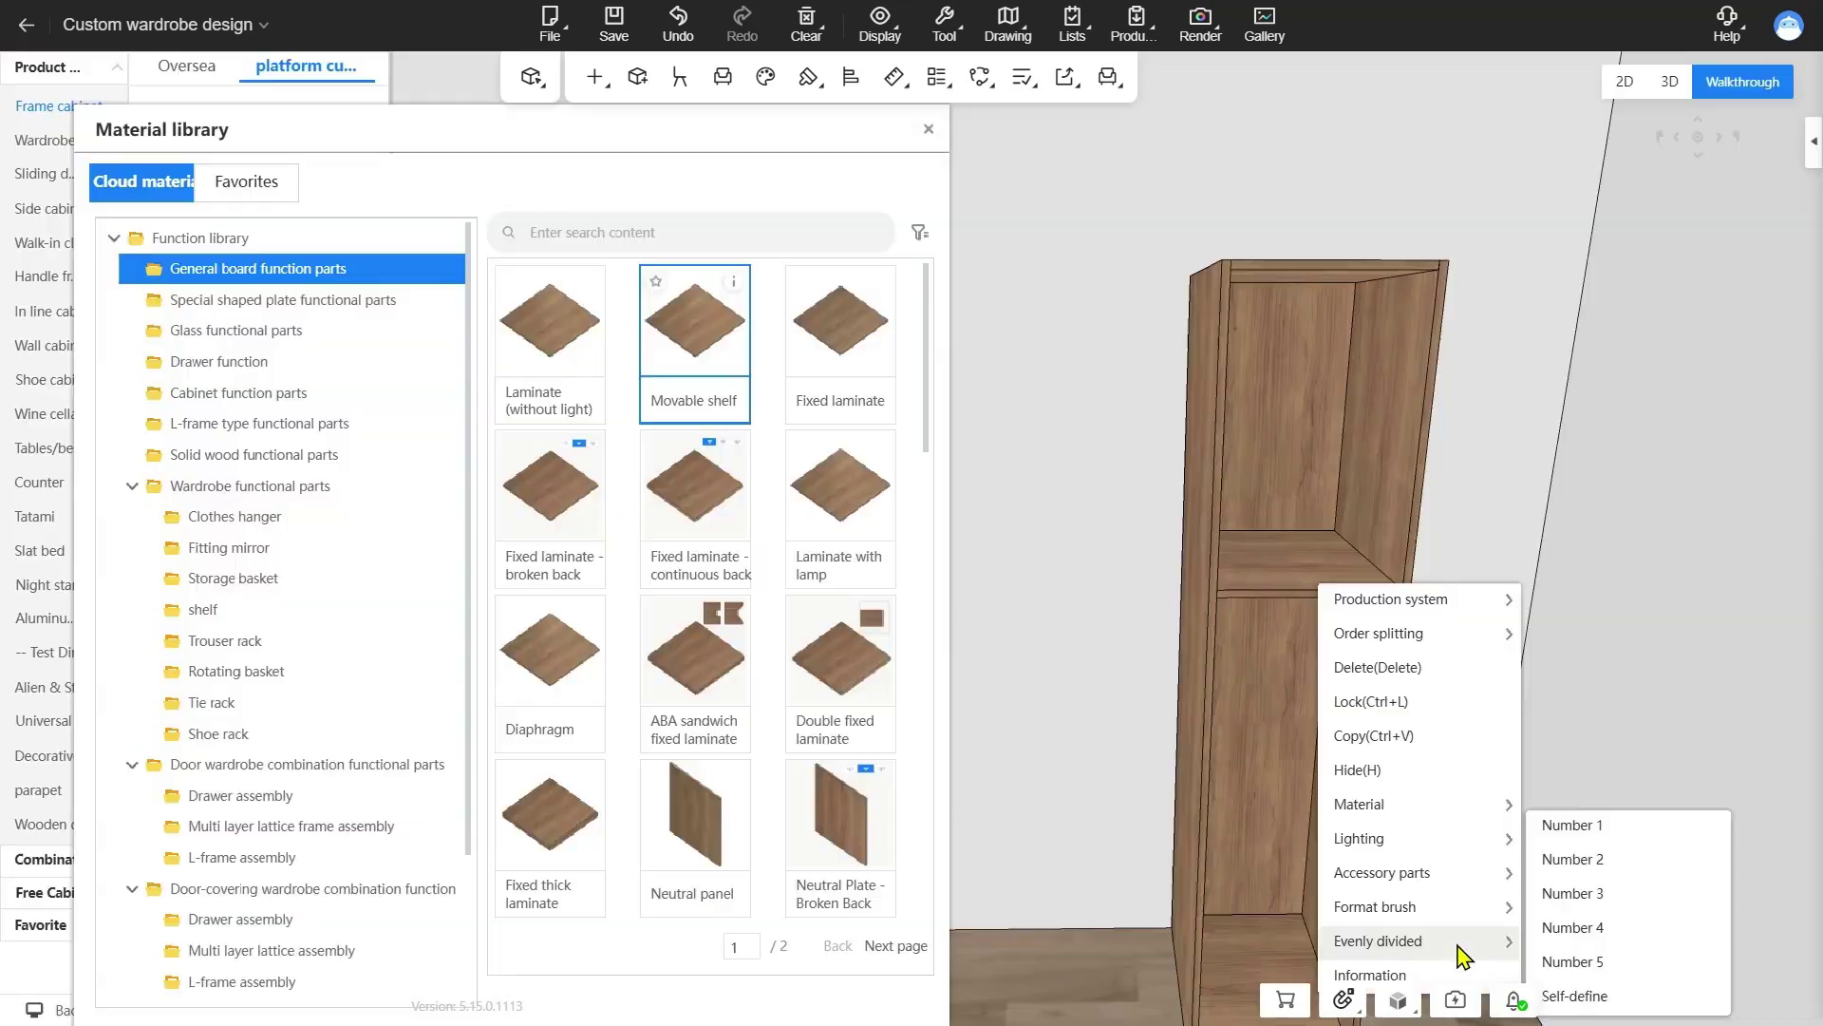
{"action": "left_click", "coordinate": [1643, 954]}
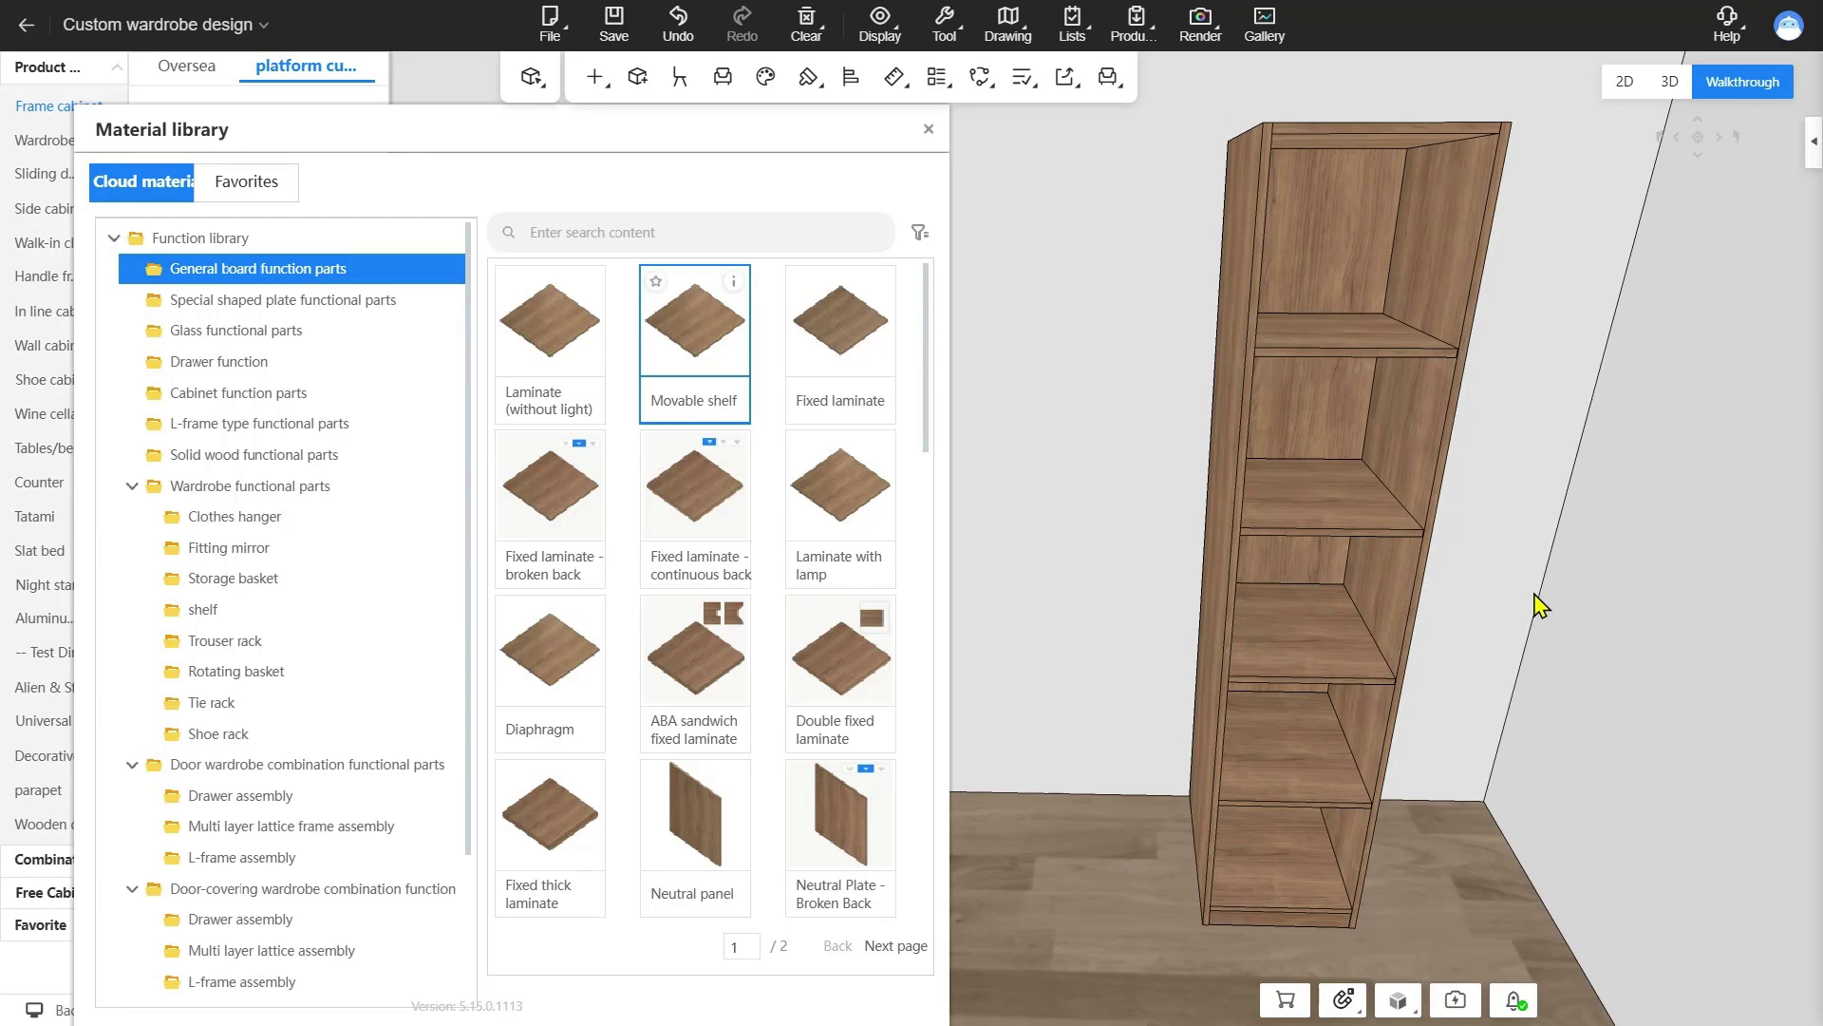
{"action": "left_click", "coordinate": [1320, 333]}
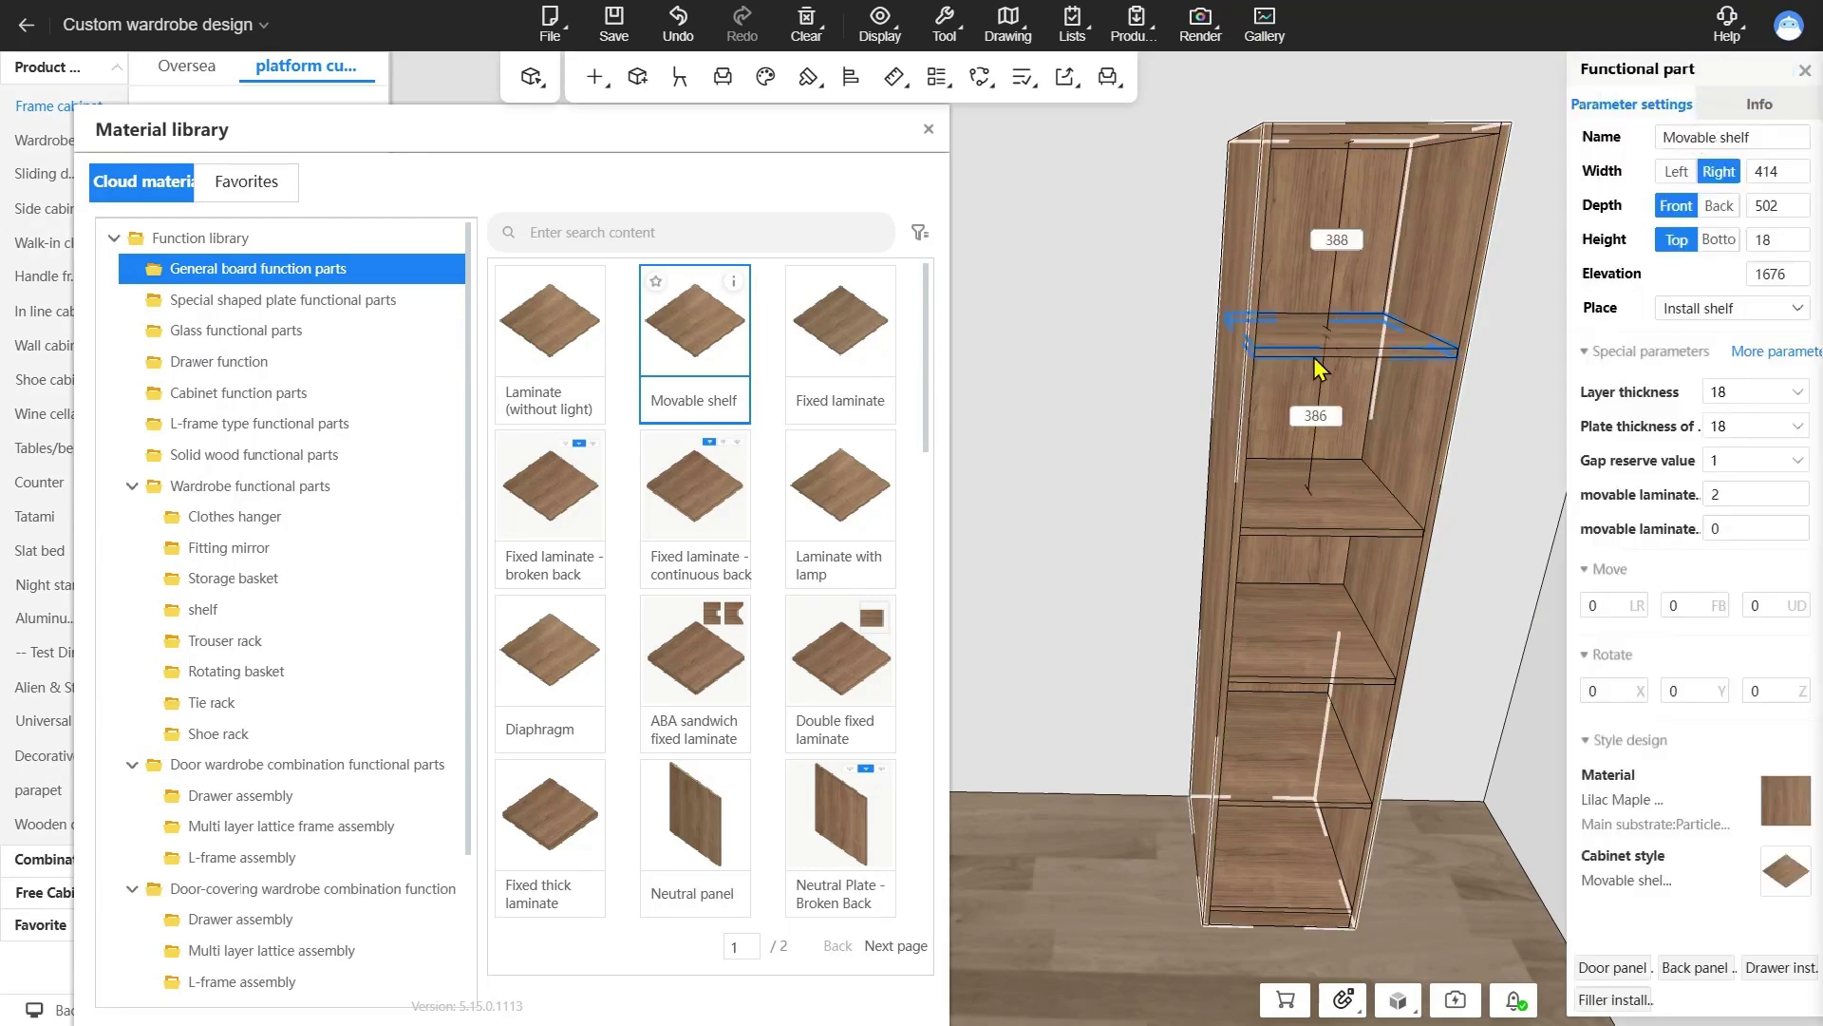
{"action": "left_click", "coordinate": [1336, 514]}
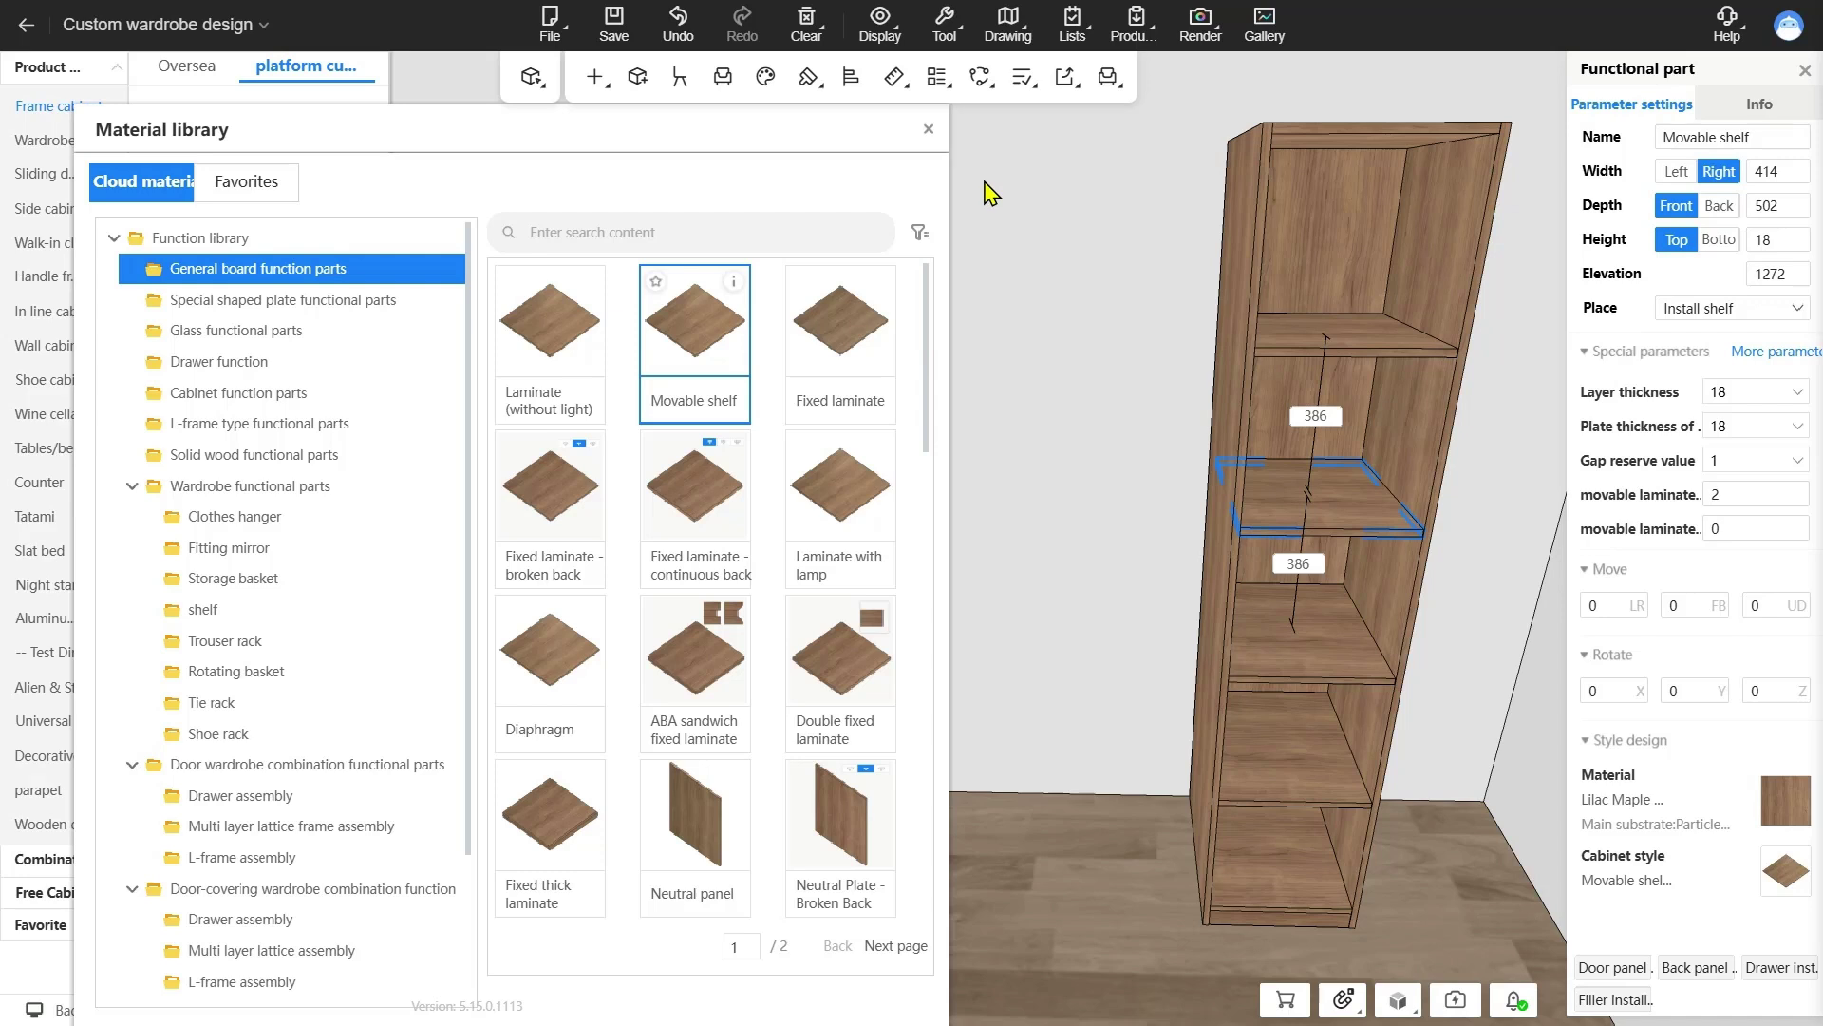
- Open the program settings and examine the whole house customization options down to the functional part and arrow key settings
{"action": "left_click", "coordinate": [1073, 36]}
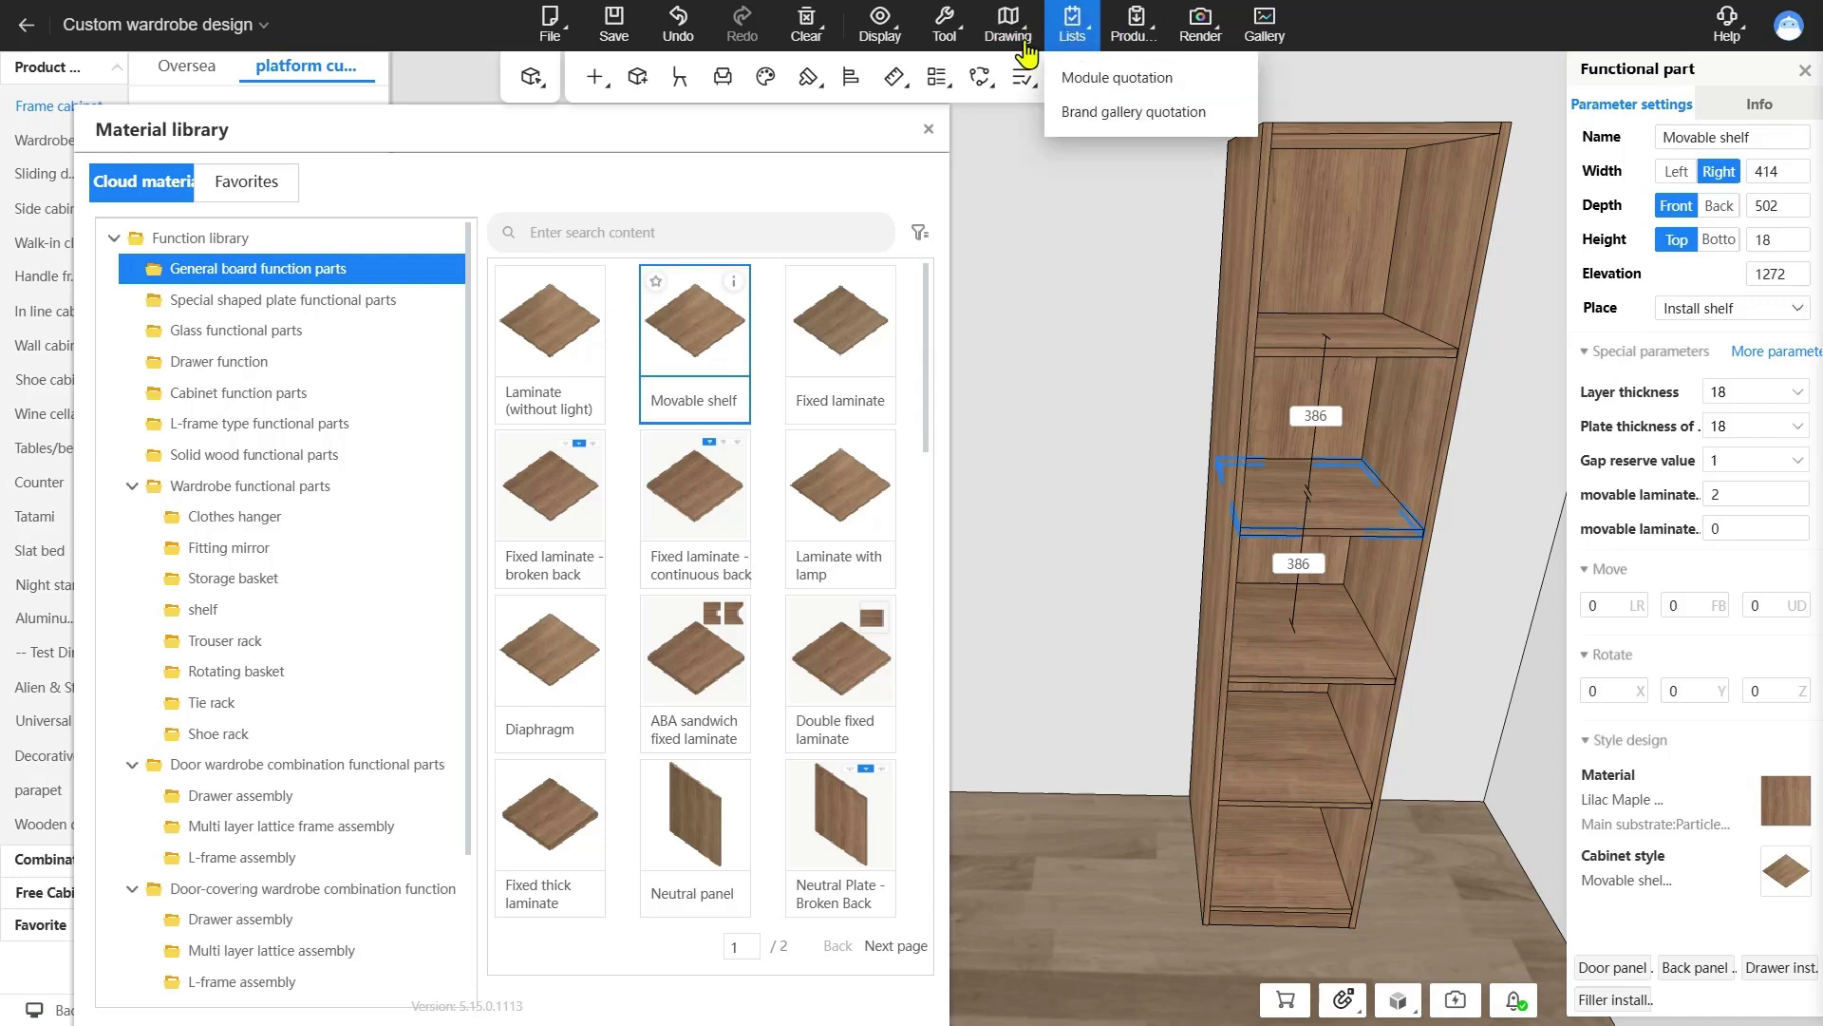
{"action": "mouse_move", "coordinate": [945, 36]}
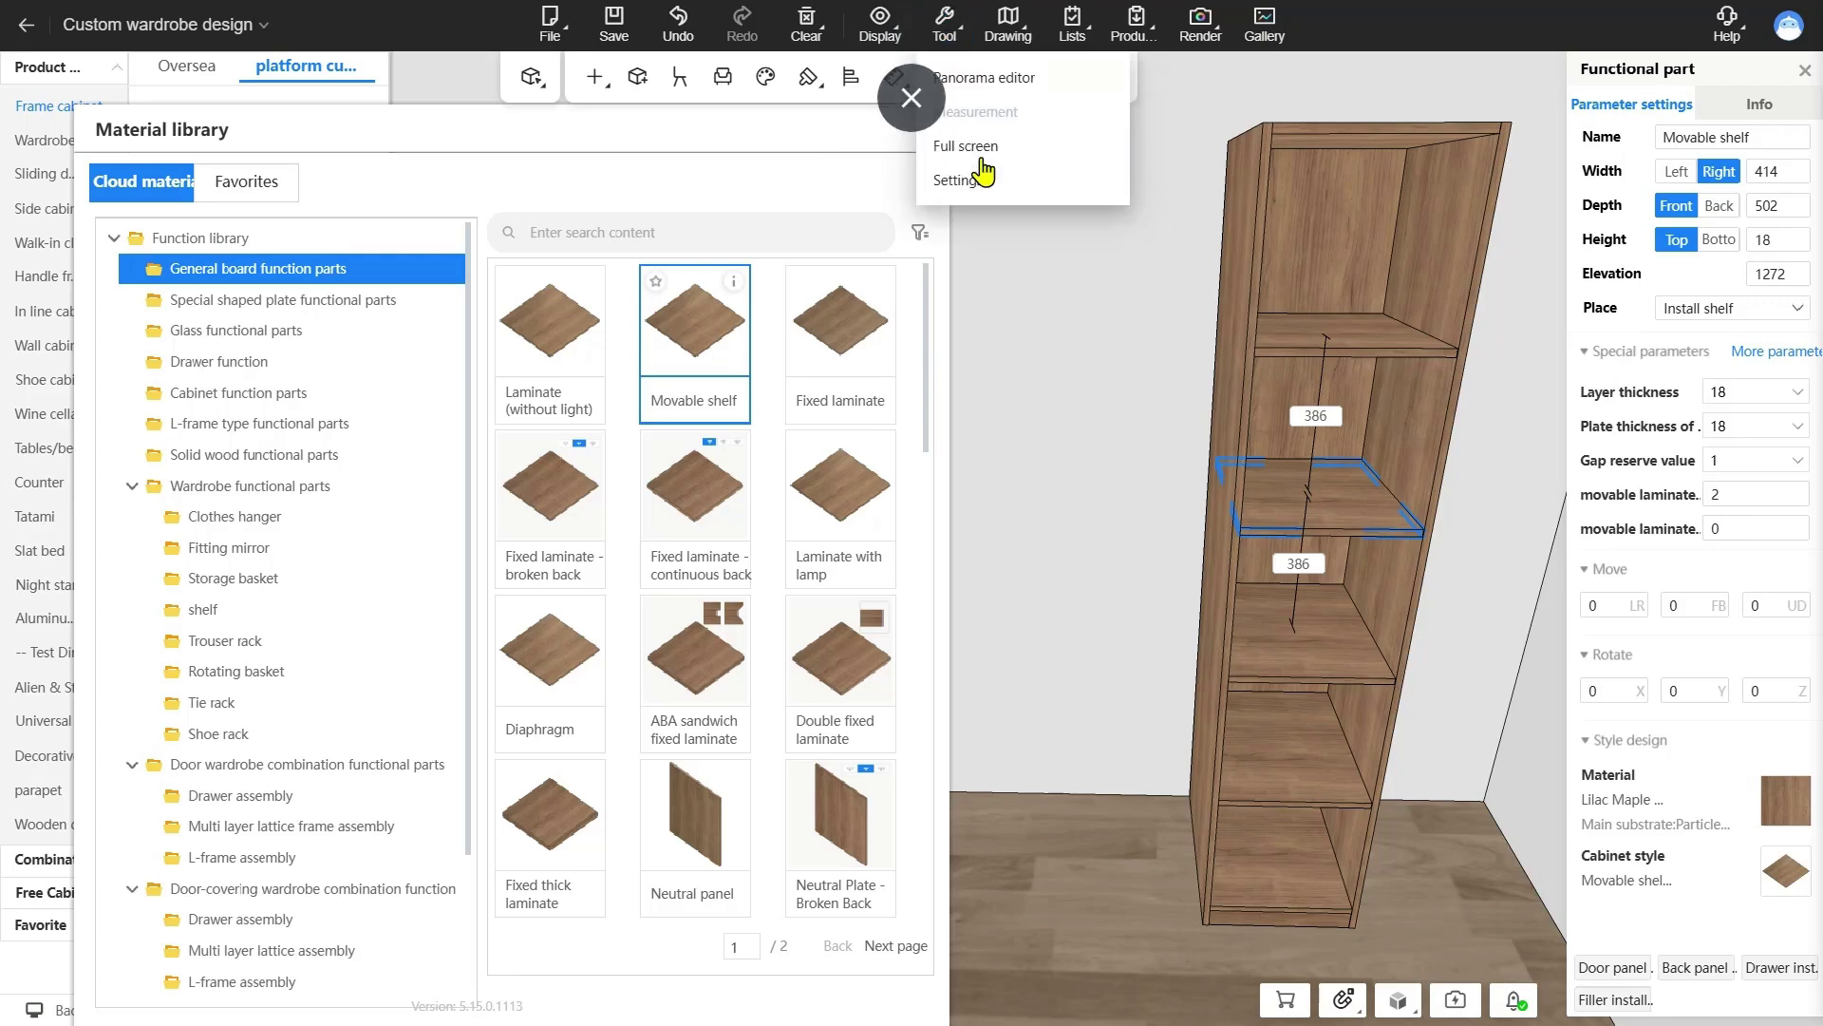
{"action": "left_click", "coordinate": [981, 175]}
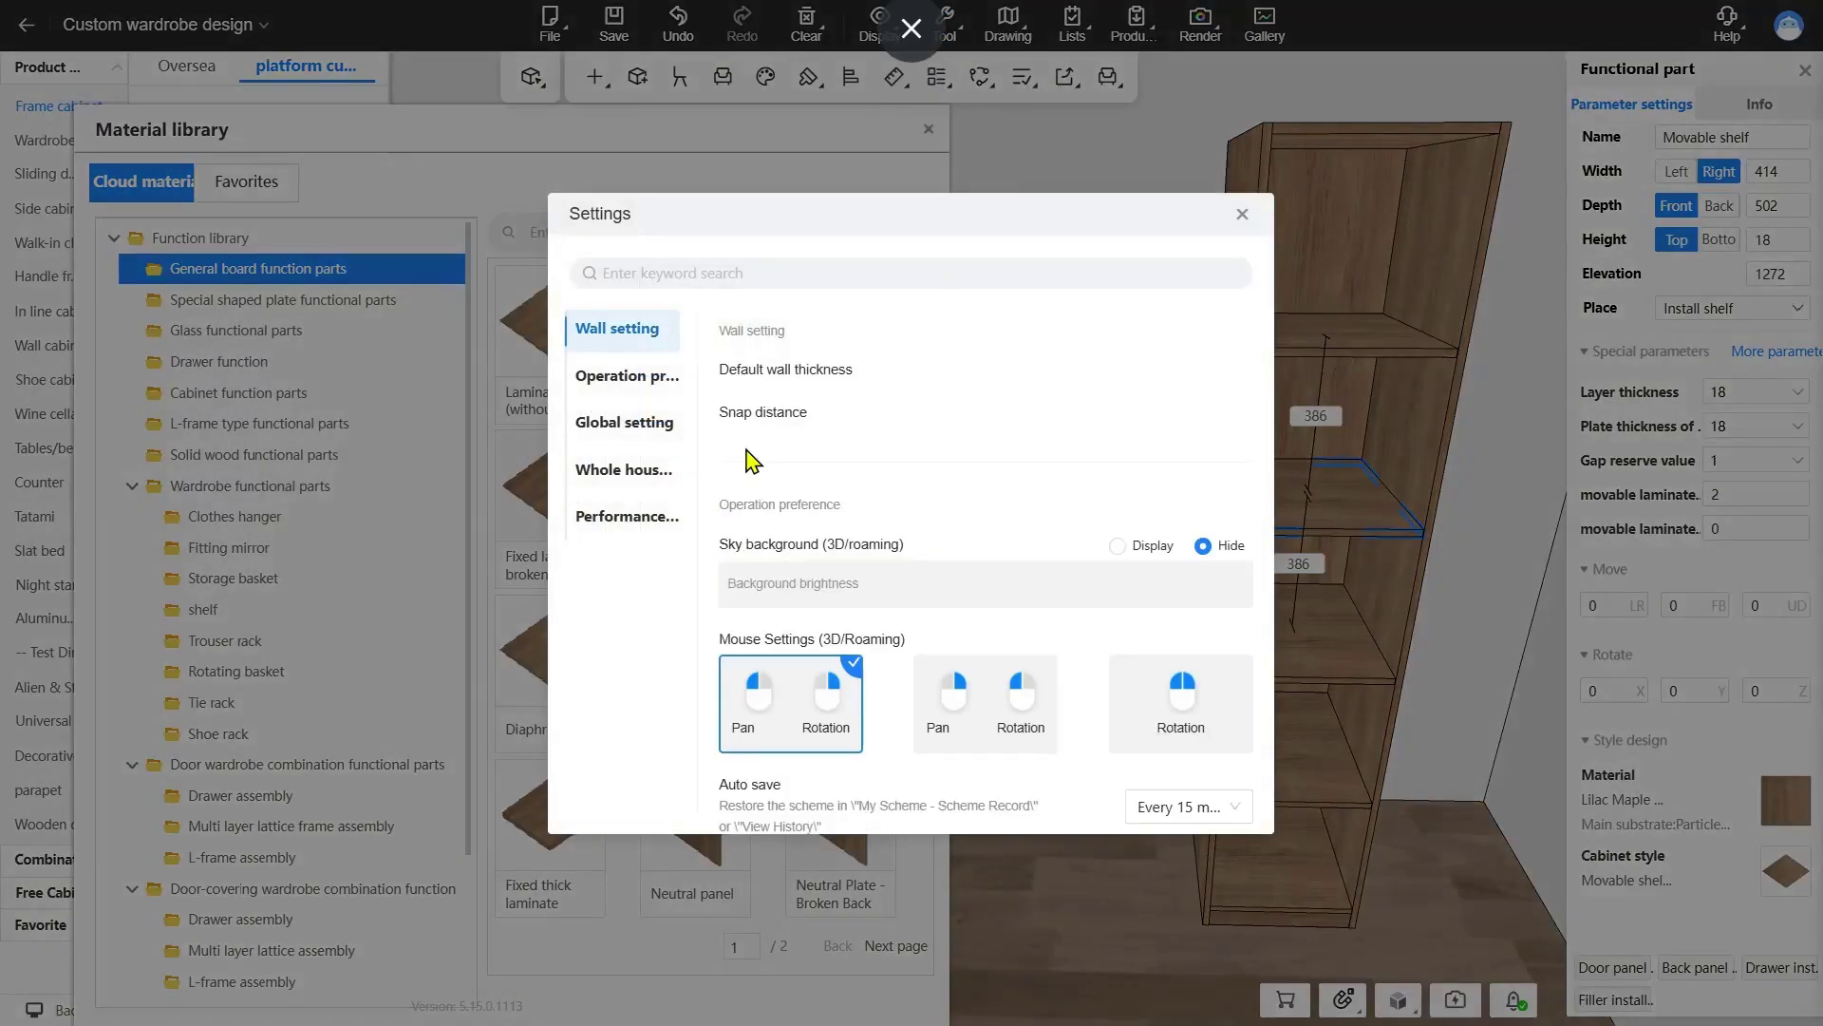
{"action": "left_click", "coordinate": [619, 473]}
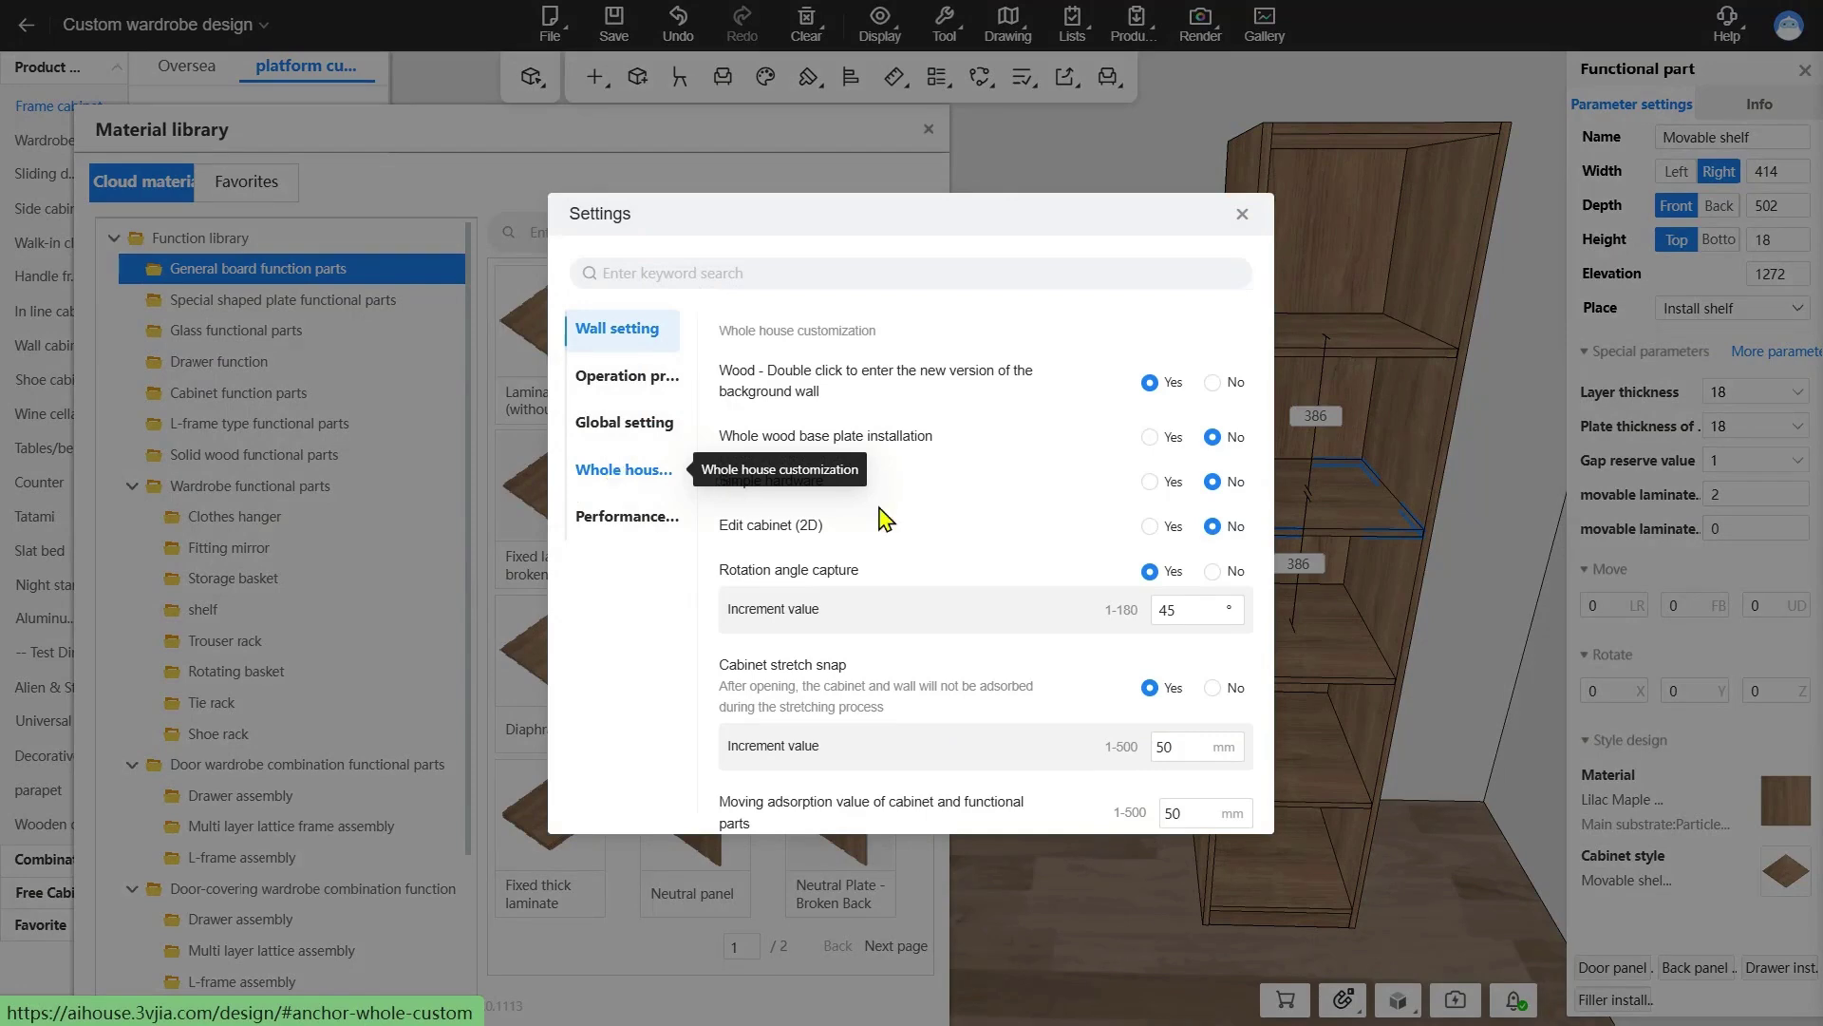
{"action": "scroll", "coordinate": [936, 522], "scroll_direction": "down", "scroll_amount": 6}
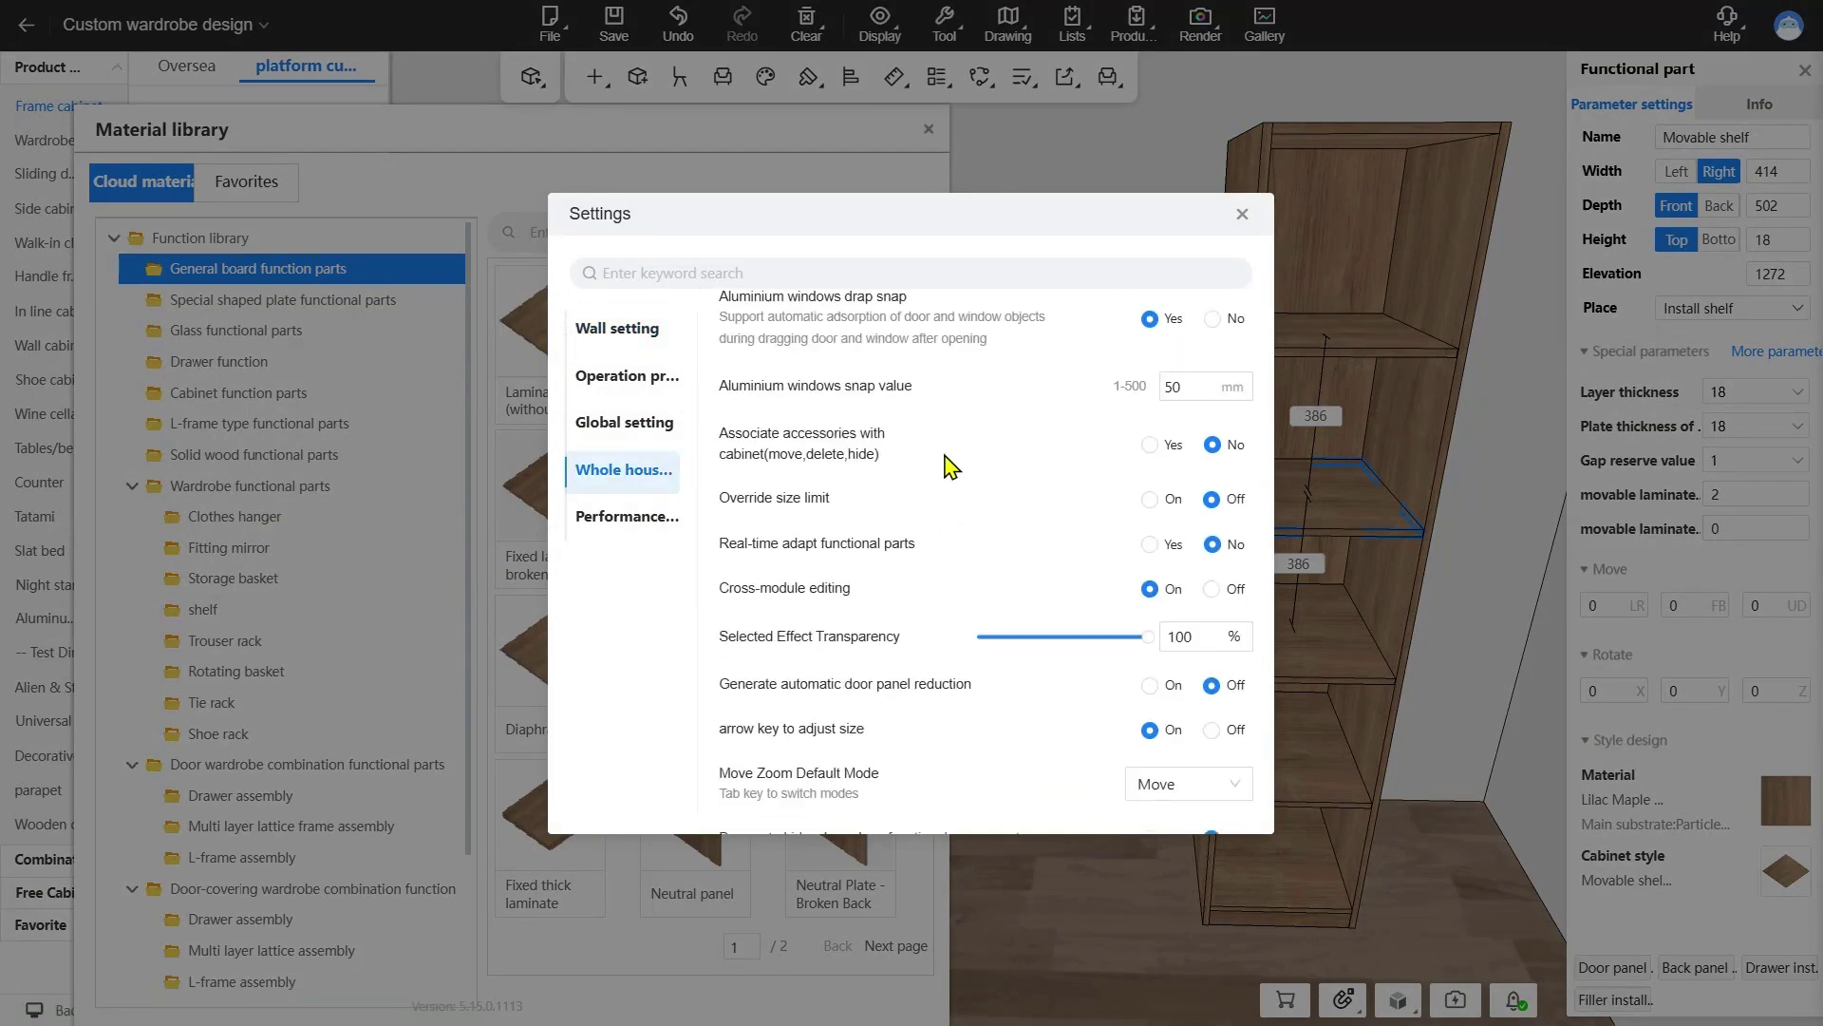